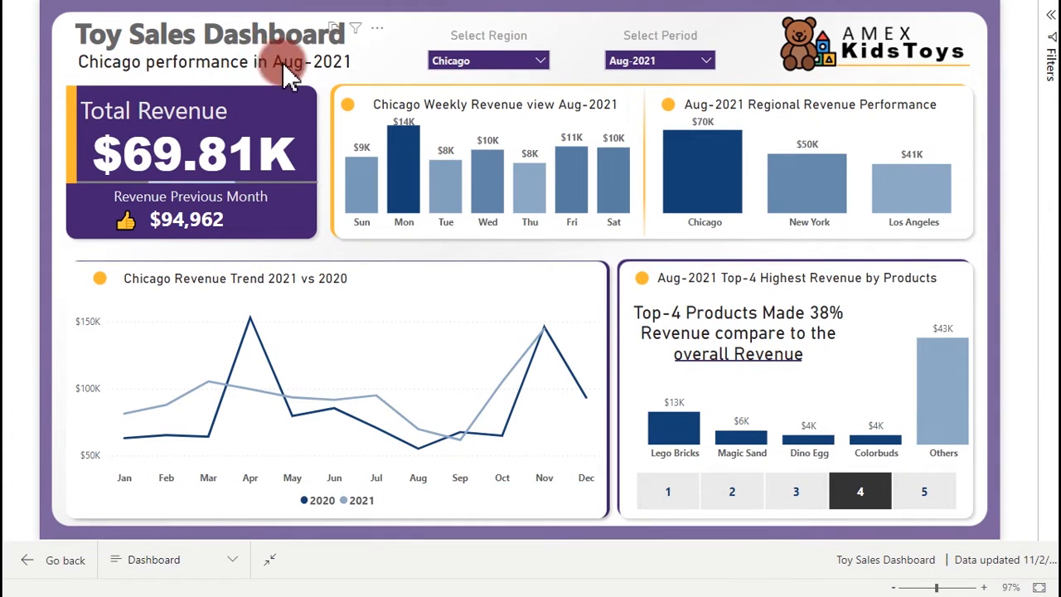
Filter the Toy Sales Dashboard to the New York region
left_click(495, 63)
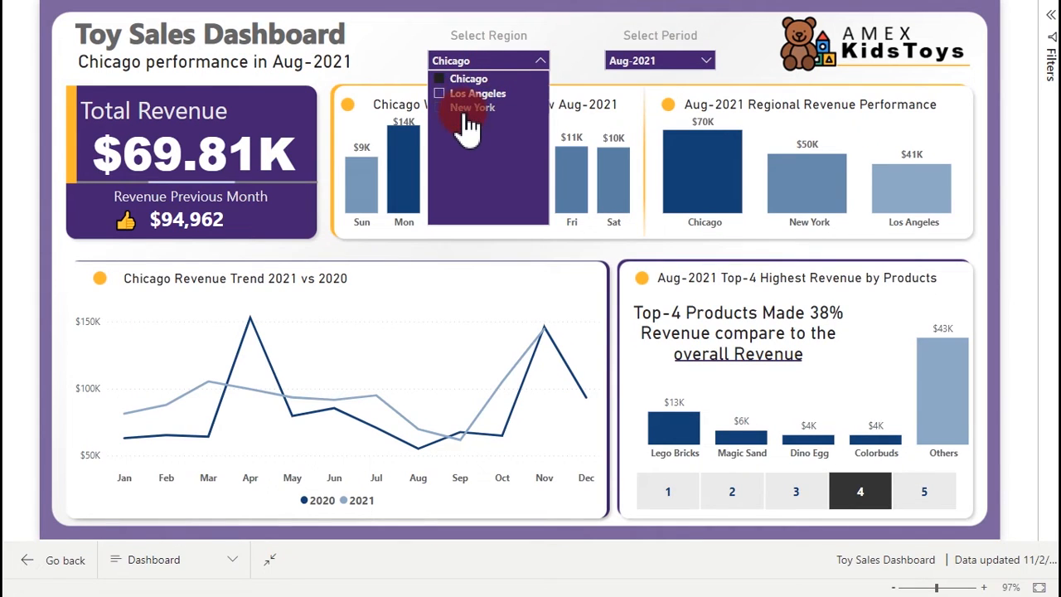
left_click(468, 116)
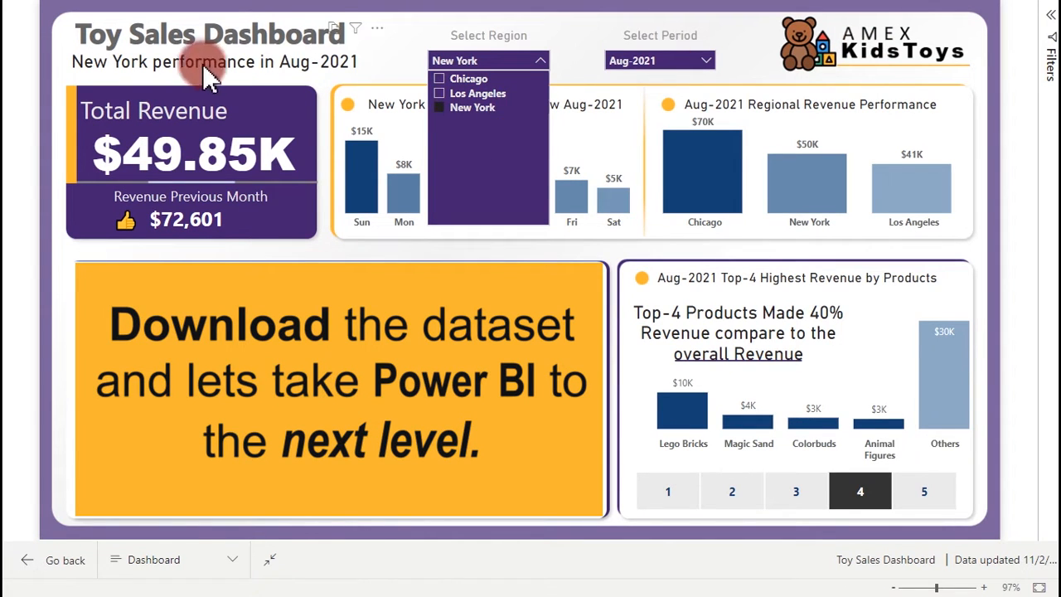
left_click(403, 48)
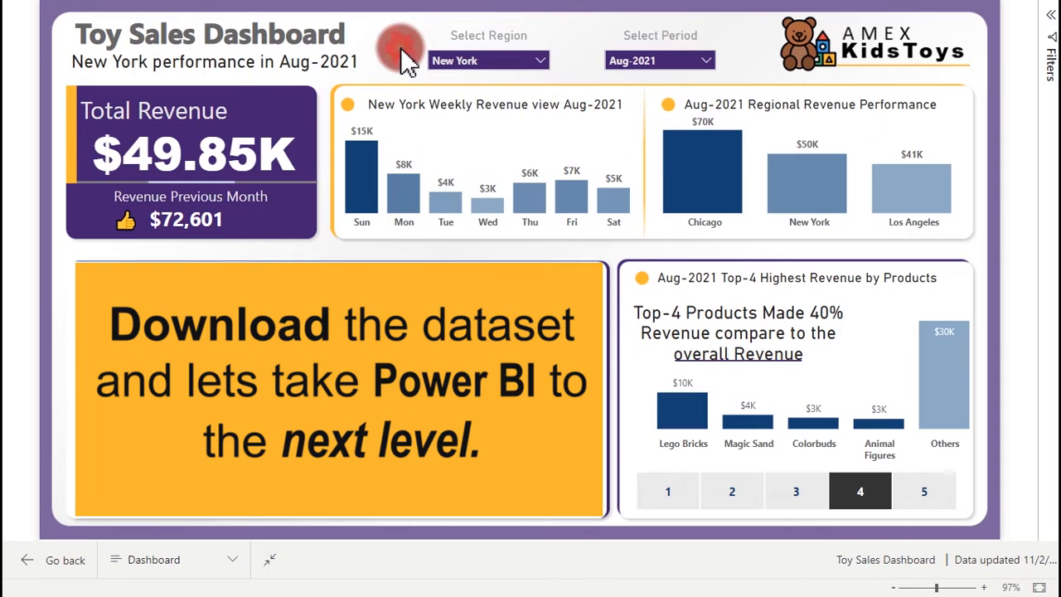
Filter the dashboard period to Aug-2020, followed by Apr-2021, to view New York's performance in each month
left_click(701, 64)
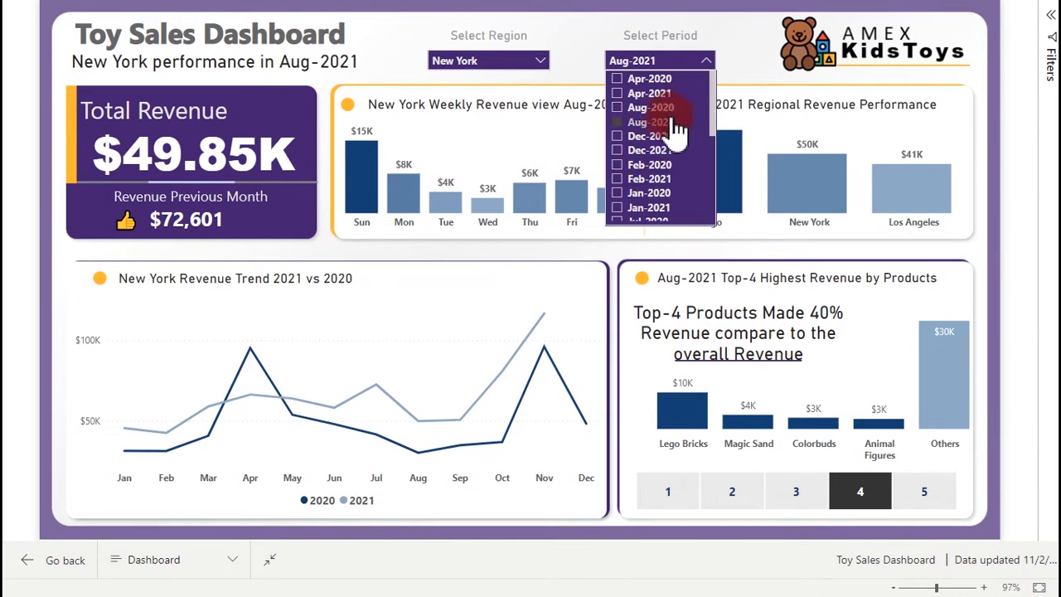
left_click(663, 108)
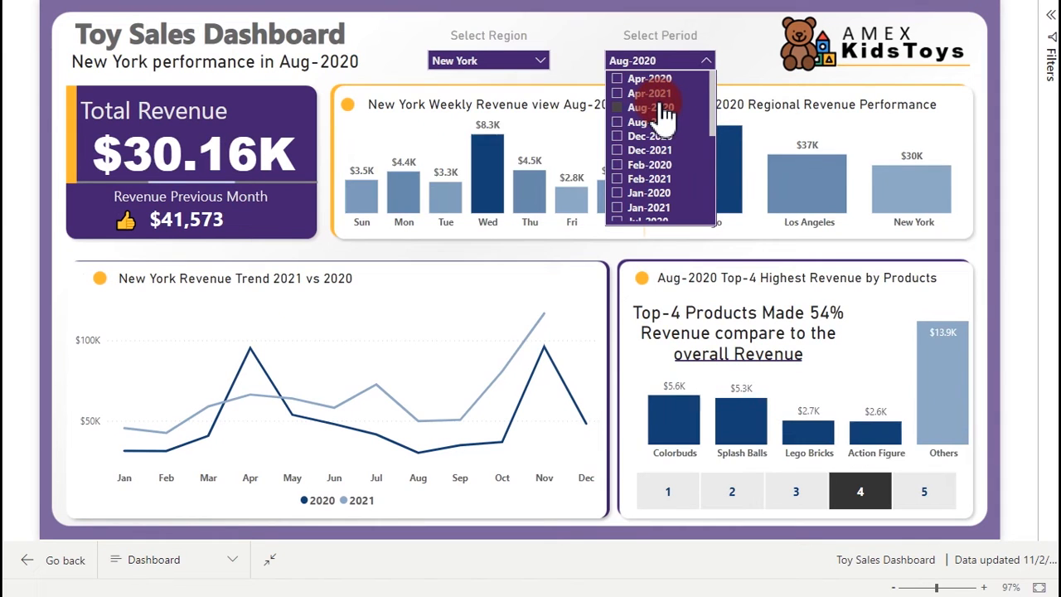
left_click(651, 93)
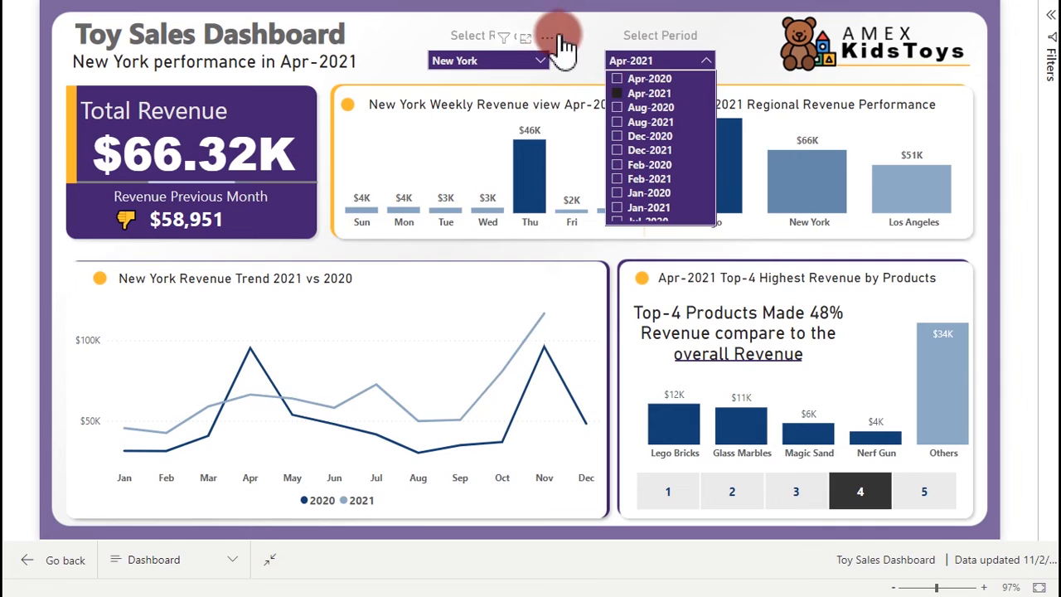
left_click(579, 35)
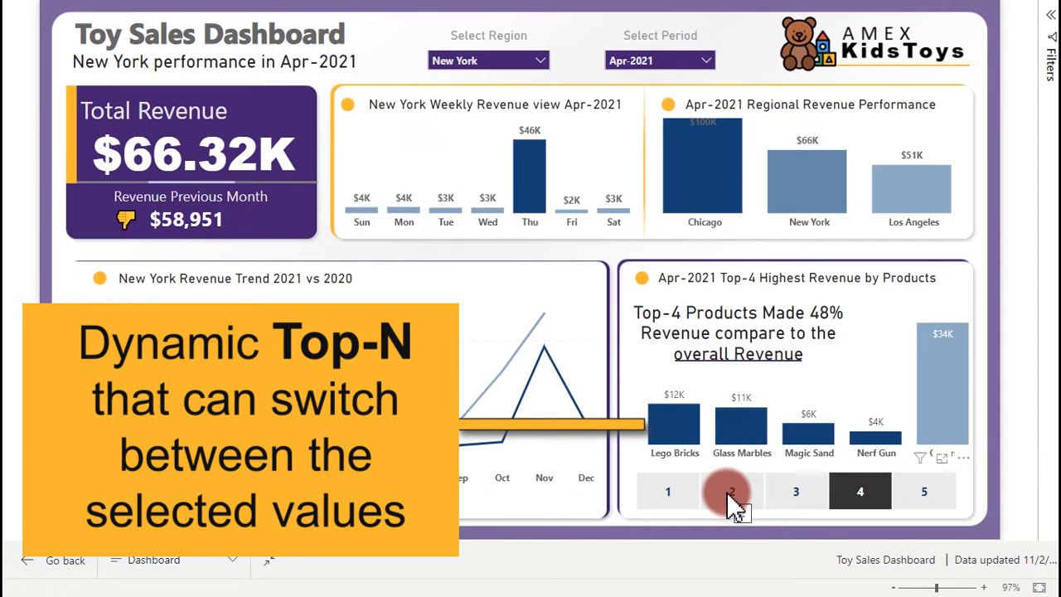
Set the Top-N product selector to 2 and back to 4 to compare the highest-revenue products
left_click(728, 495)
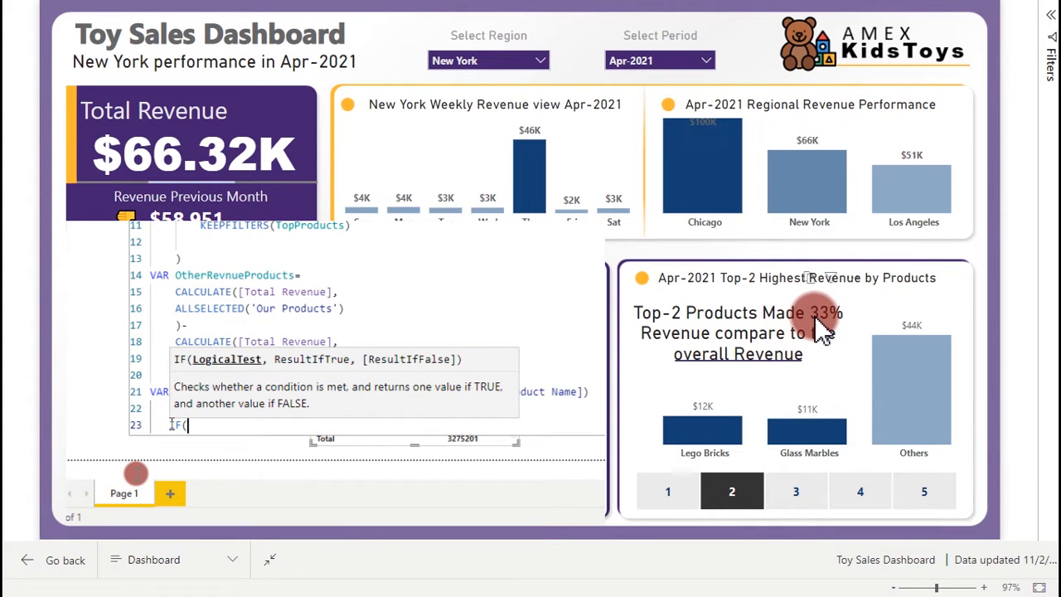
left_click(859, 501)
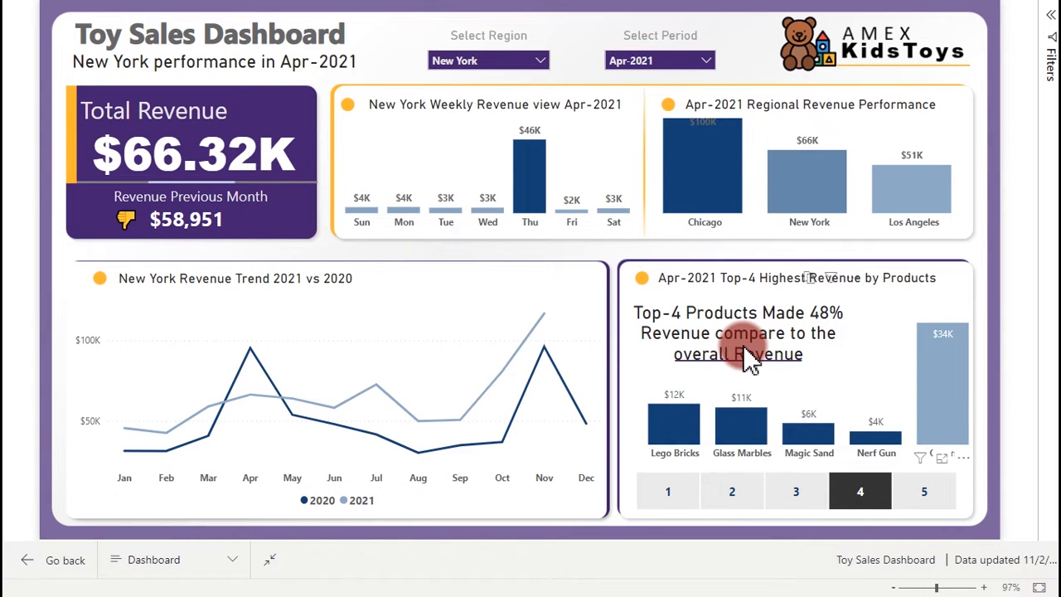
key("Escape")
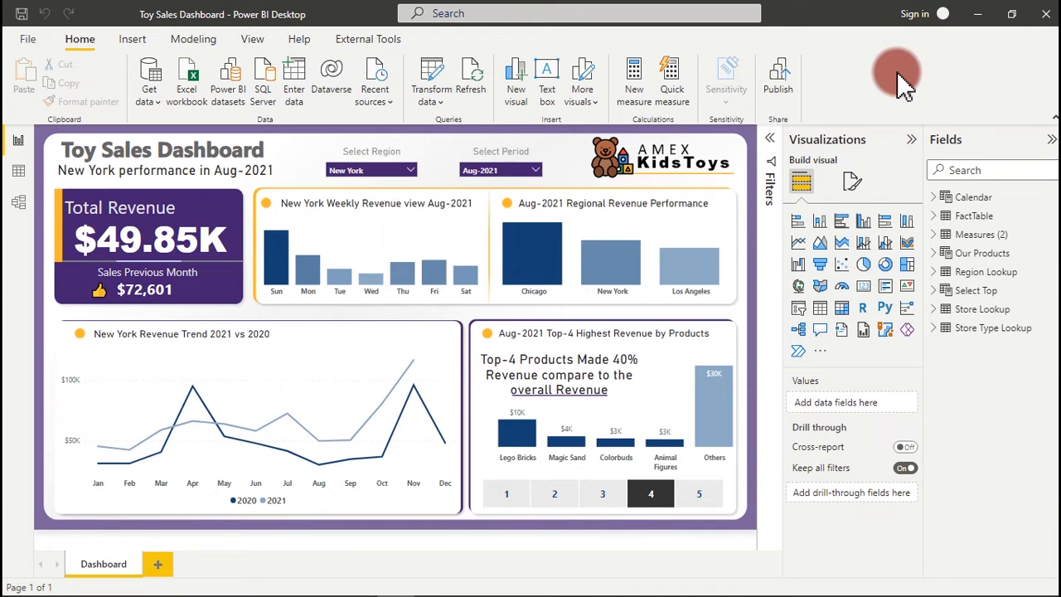
Create a new blank report and bring its window to the front
left_click(28, 42)
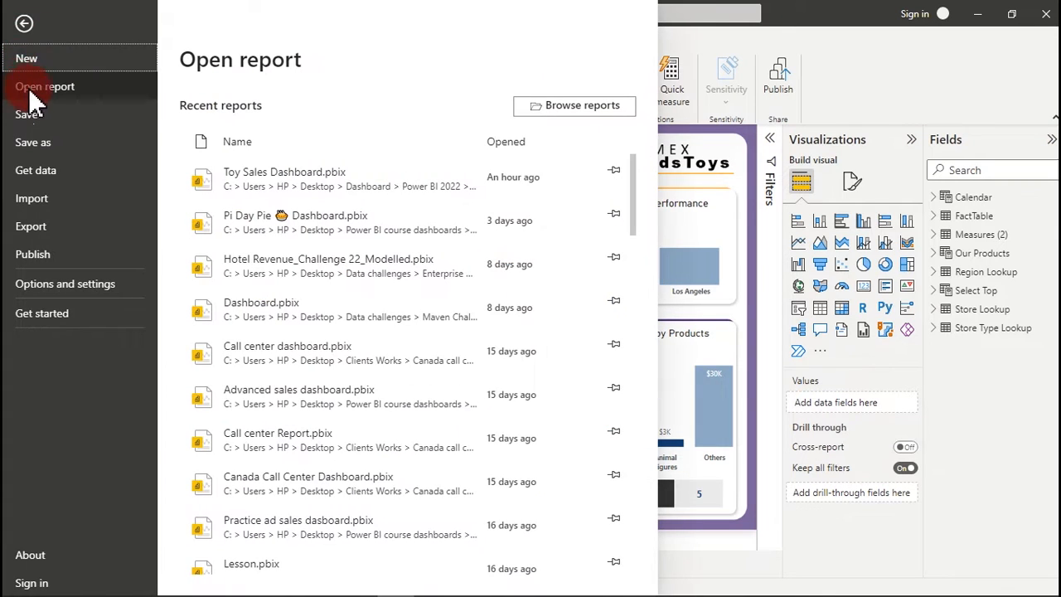
left_click(39, 60)
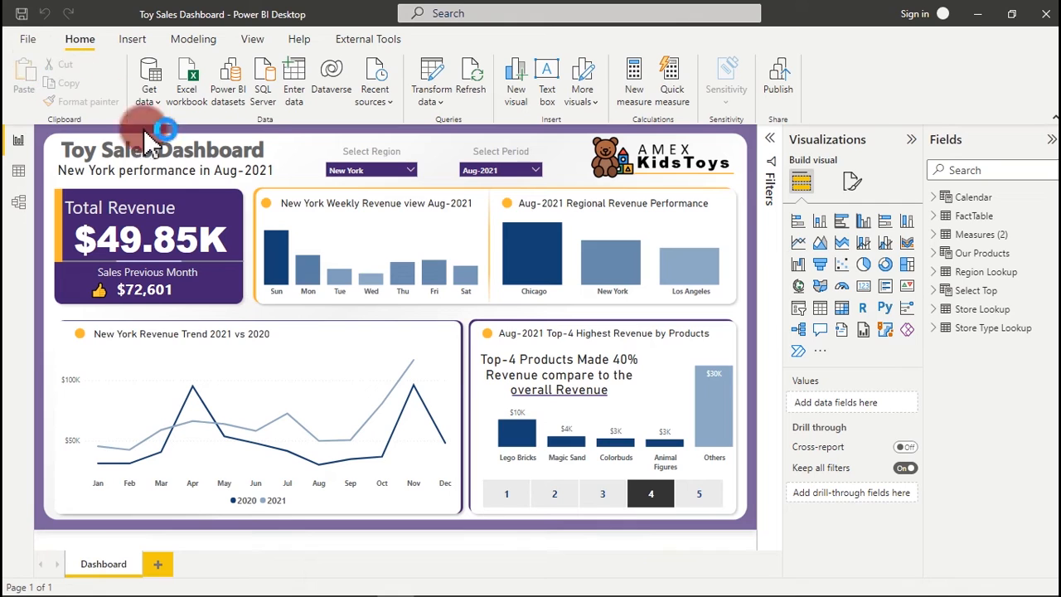
left_click(394, 177)
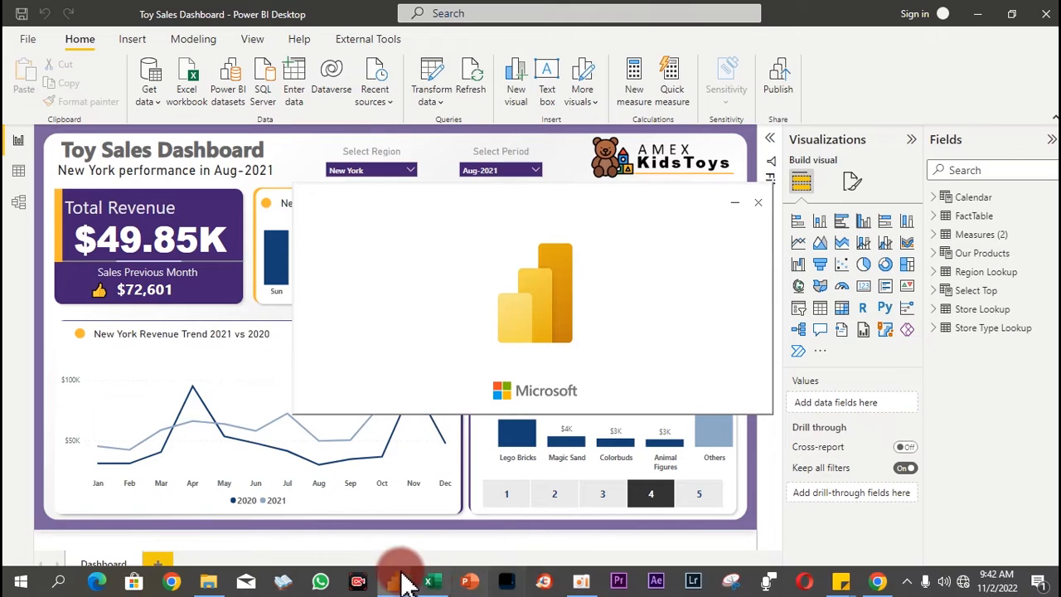
left_click(396, 583)
left_click(485, 312)
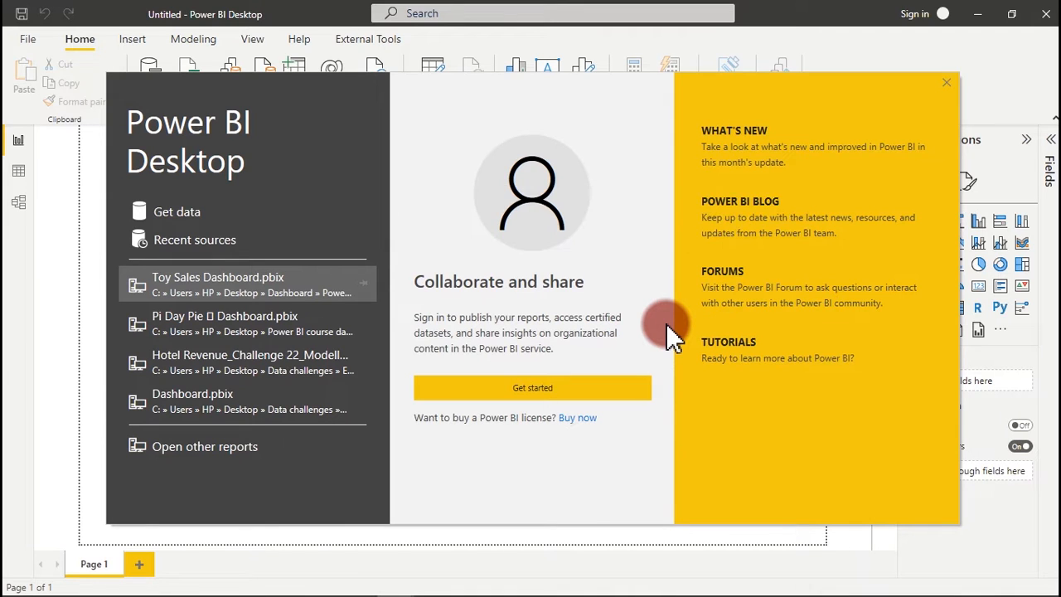
Get data from an Excel workbook, choosing the Row Data file in the Power BI 2022 folder
left_click(165, 213)
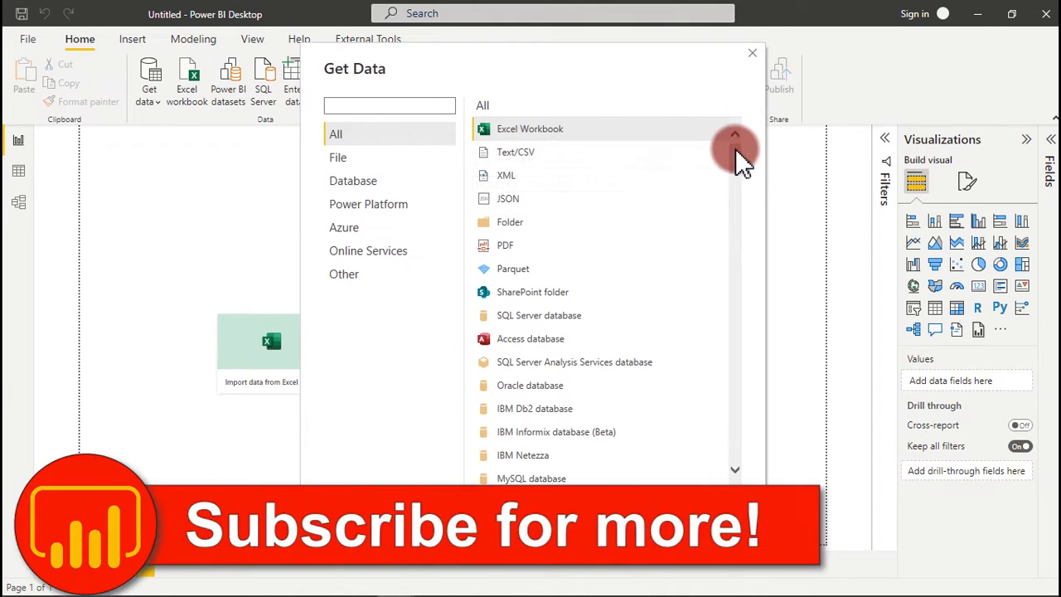
left_click_drag(741, 161, 741, 139)
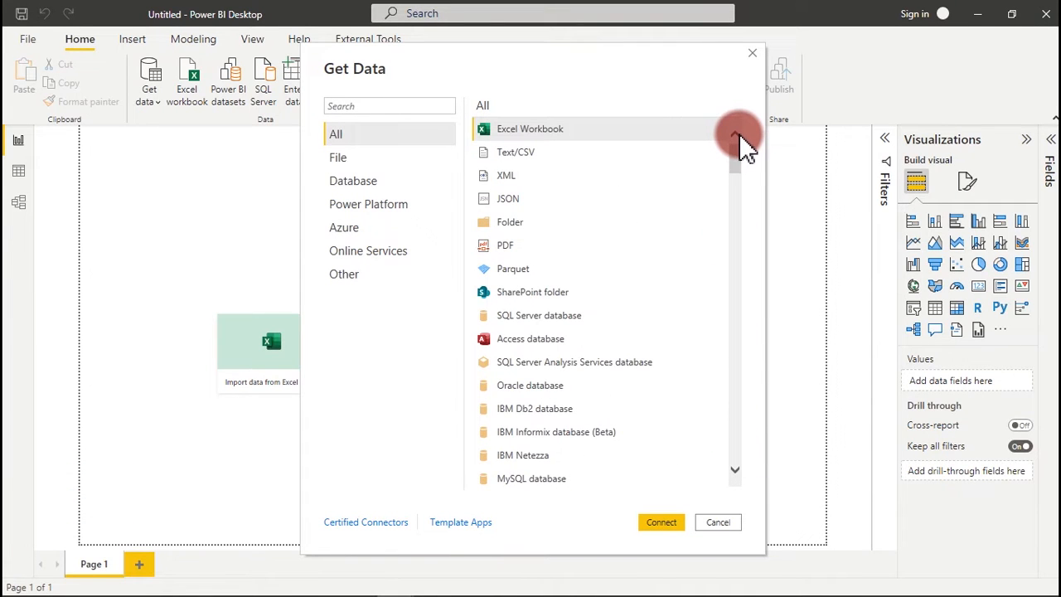
left_click(600, 131)
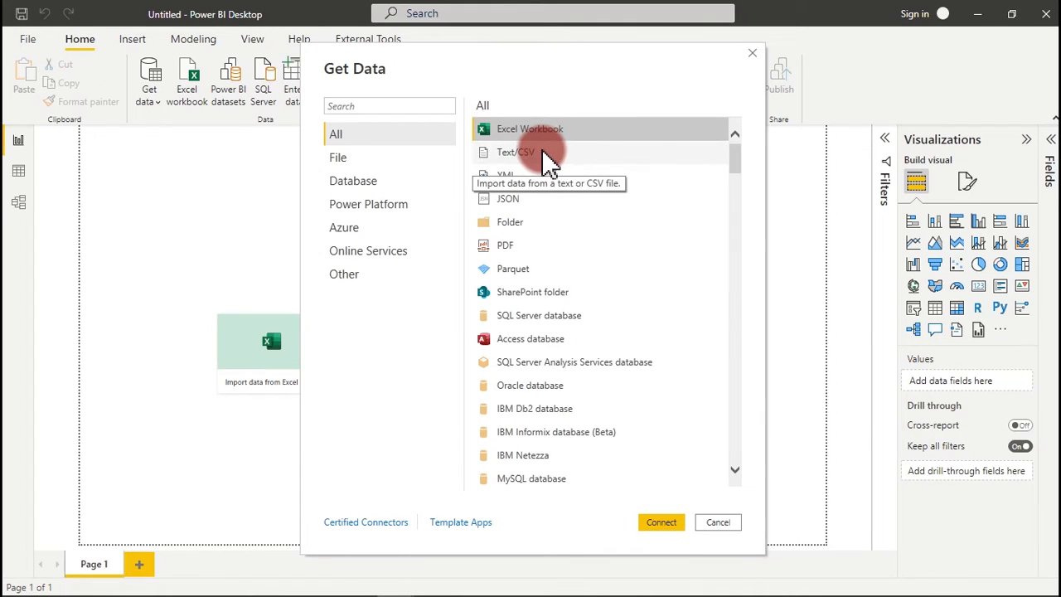
left_click(543, 155)
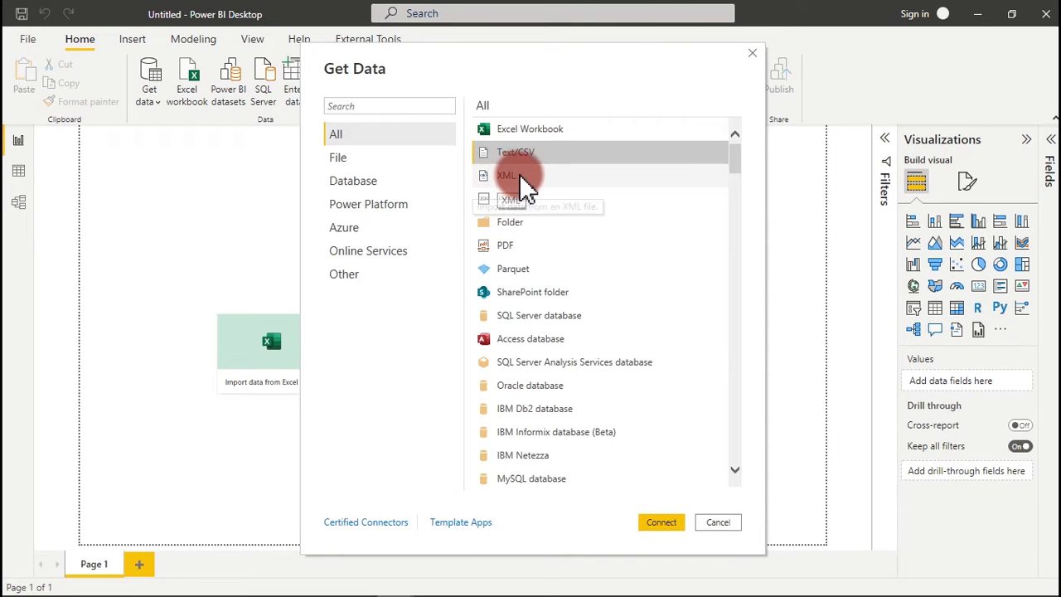
left_click(544, 129)
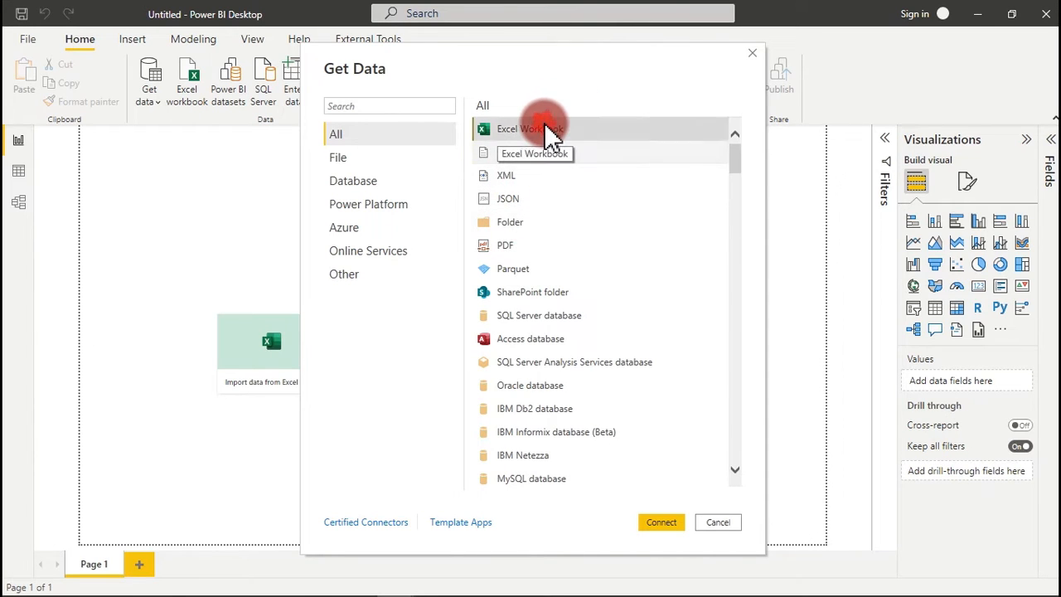
double_click(543, 128)
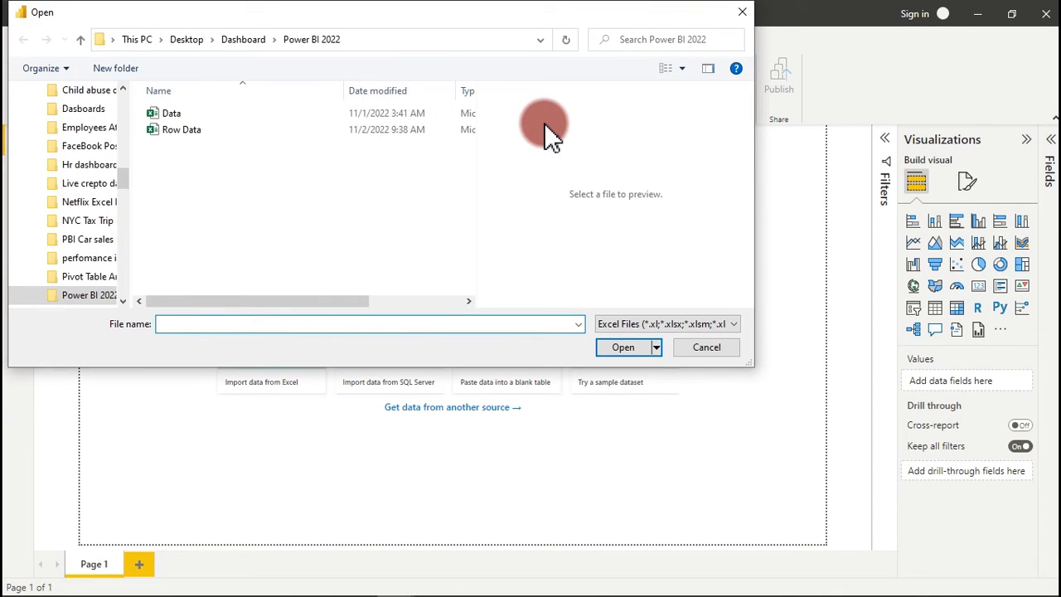
left_click(227, 139)
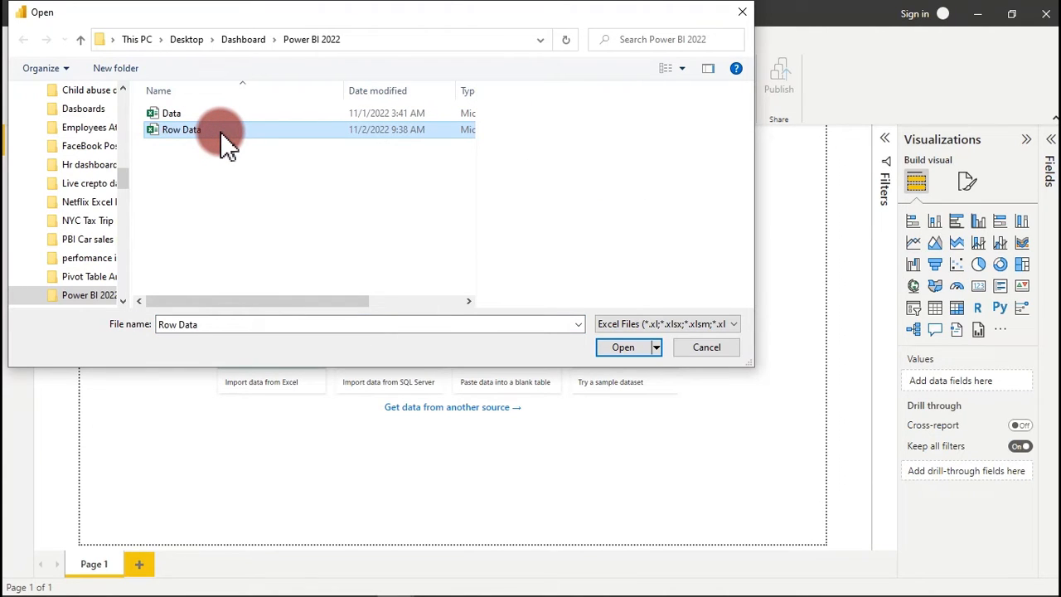
double_click(221, 133)
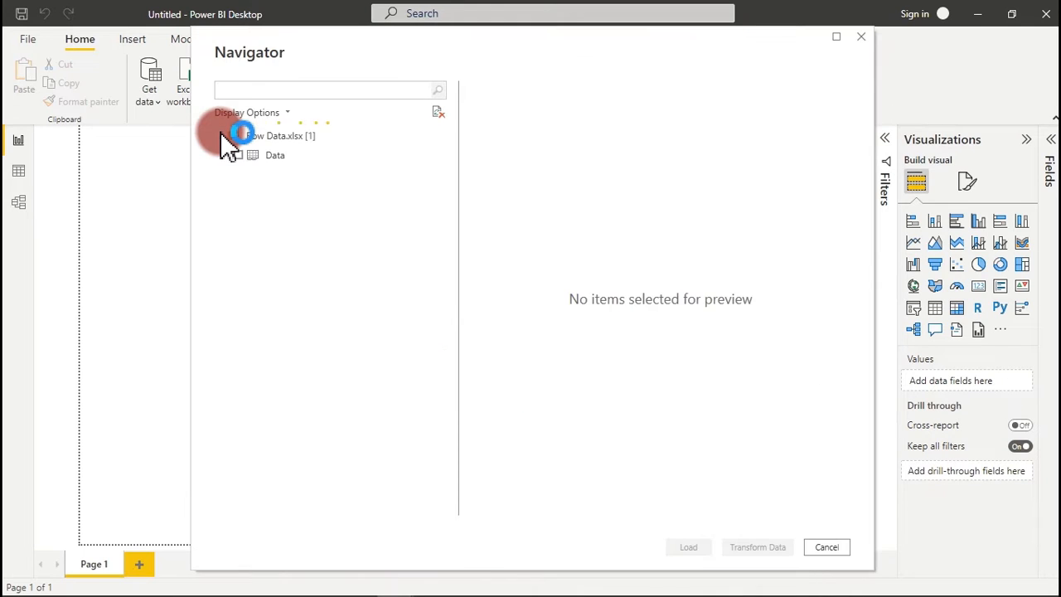
Preview and select the Data sheet of Row Data.xlsx and open it for transformation in Power Query Editor
left_click(309, 155)
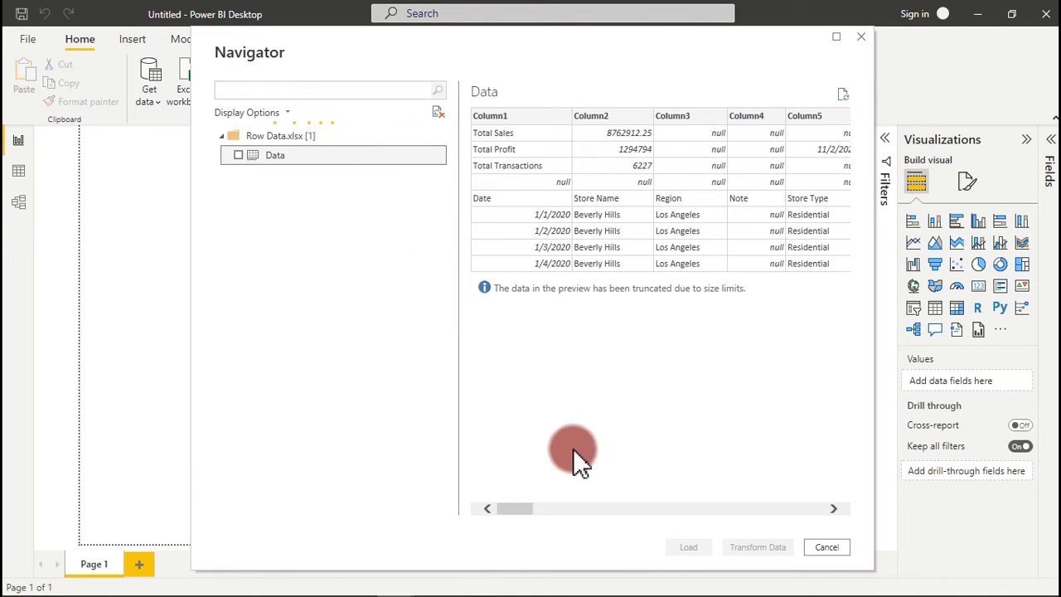
left_click_drag(522, 508, 503, 543)
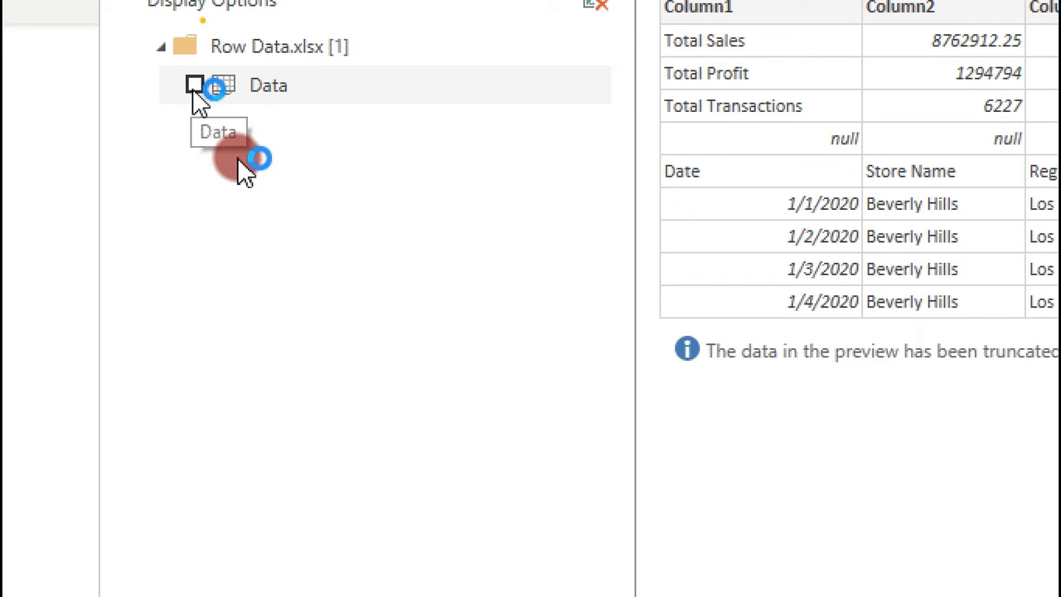
left_click(194, 86)
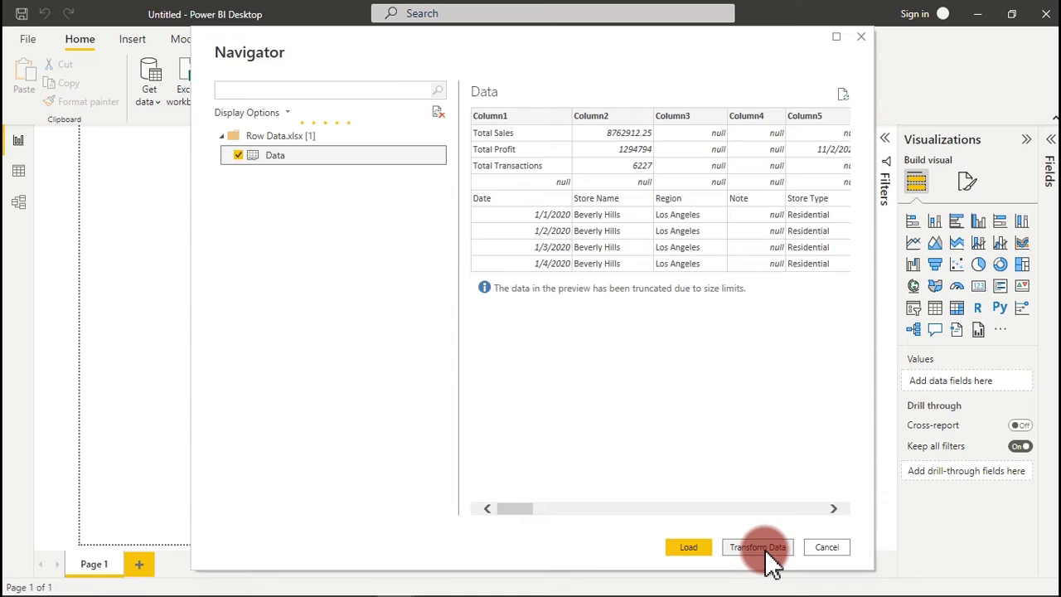
left_click(757, 547)
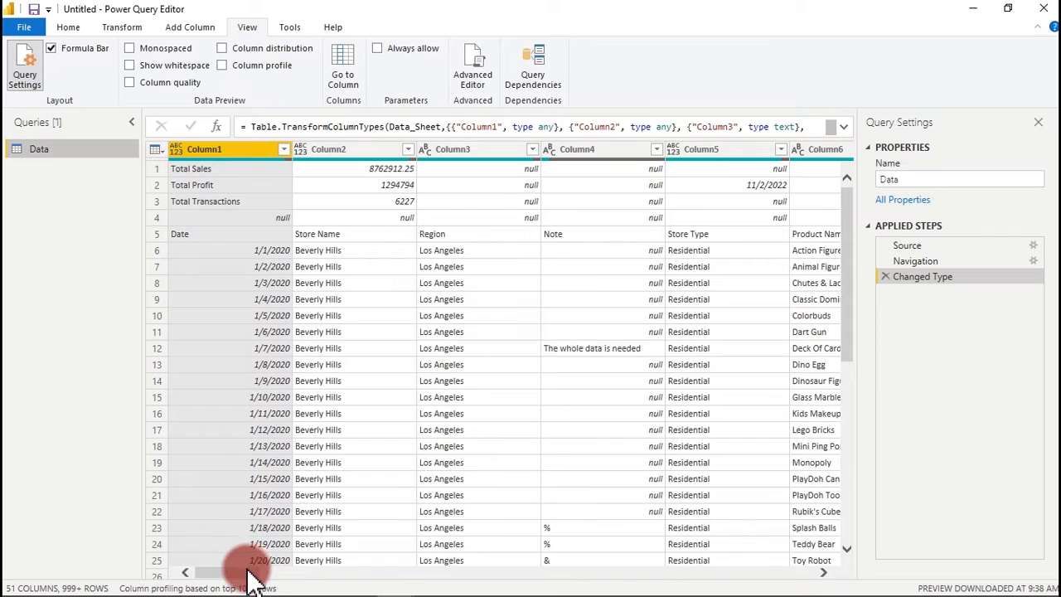
Look over the Data query's columns, temporarily showing the column quality indicators to check valid, error and empty values
left_click_drag(249, 570, 220, 584)
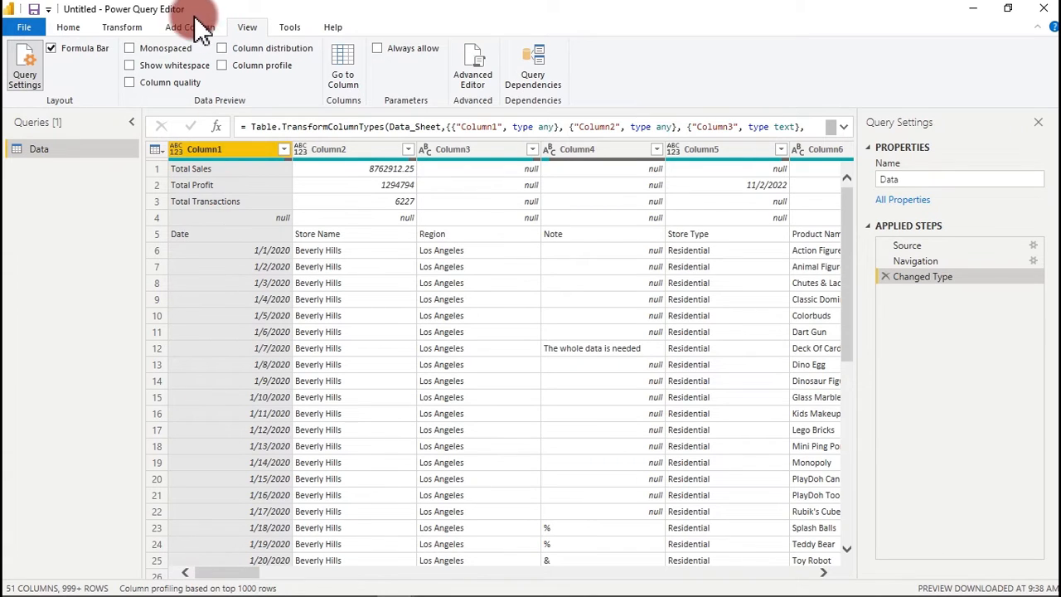
left_click(68, 27)
left_click(248, 28)
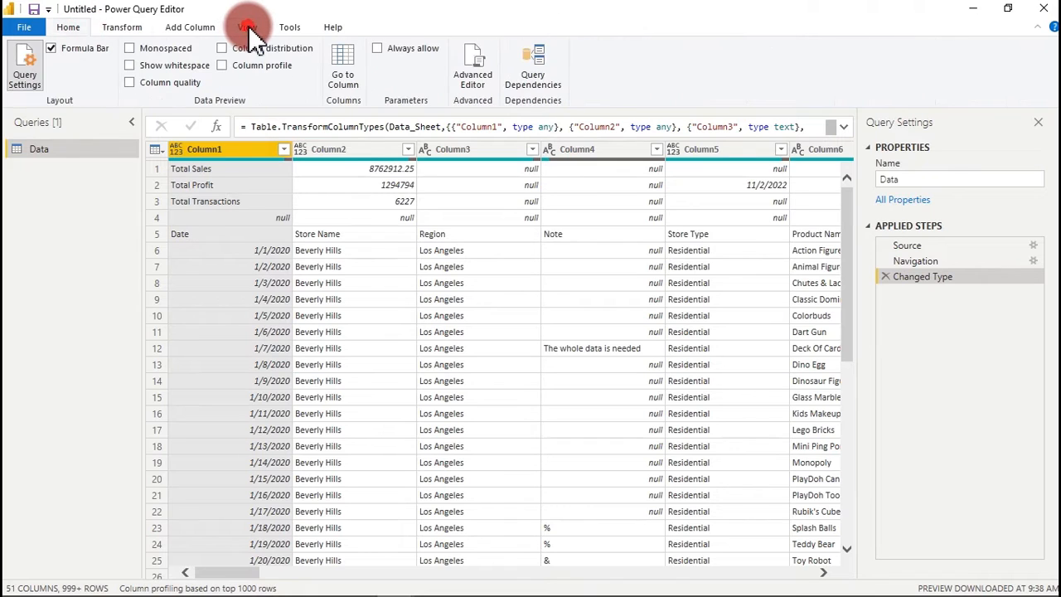
left_click(130, 83)
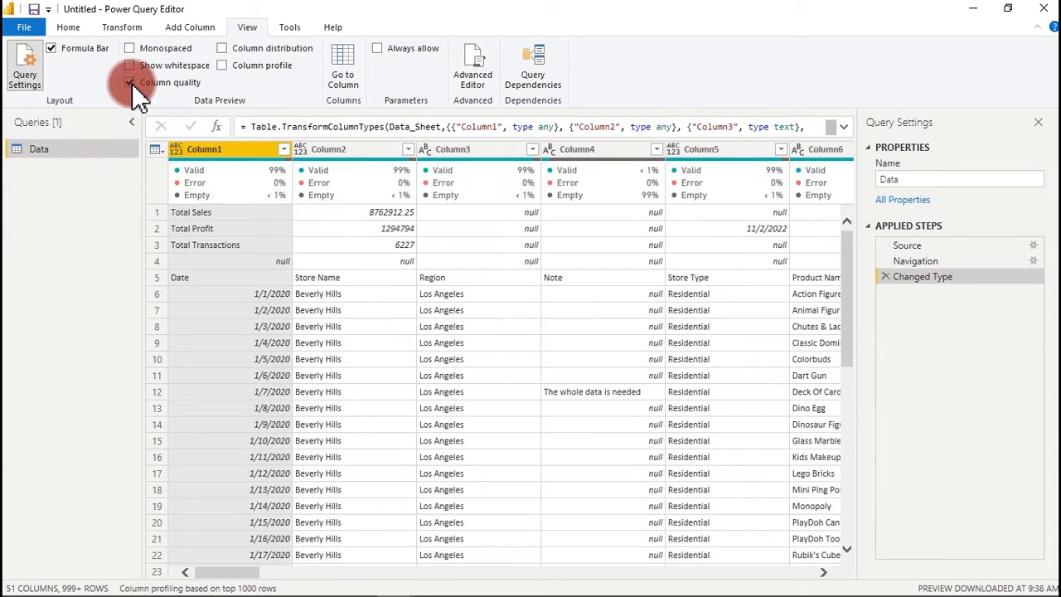
mouse_move(260, 199)
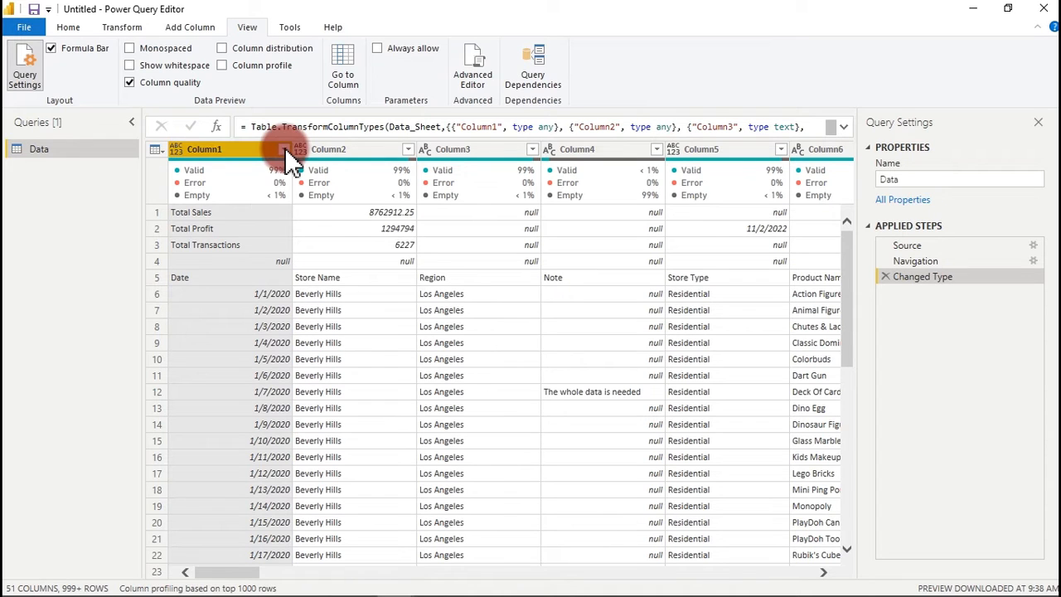
left_click(162, 84)
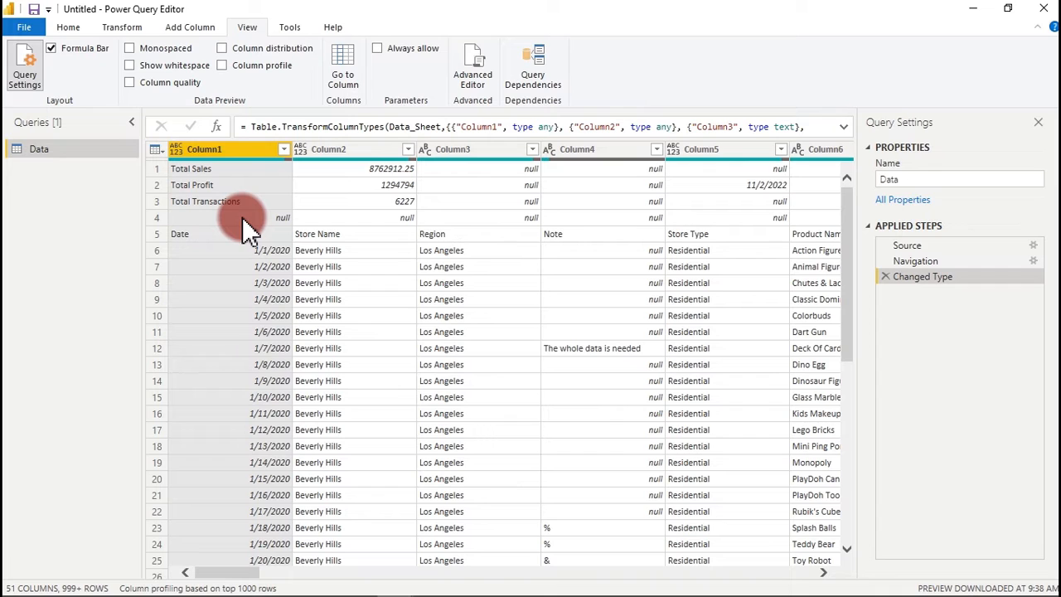
Remove the top 4 rows from the Data query
left_click(69, 28)
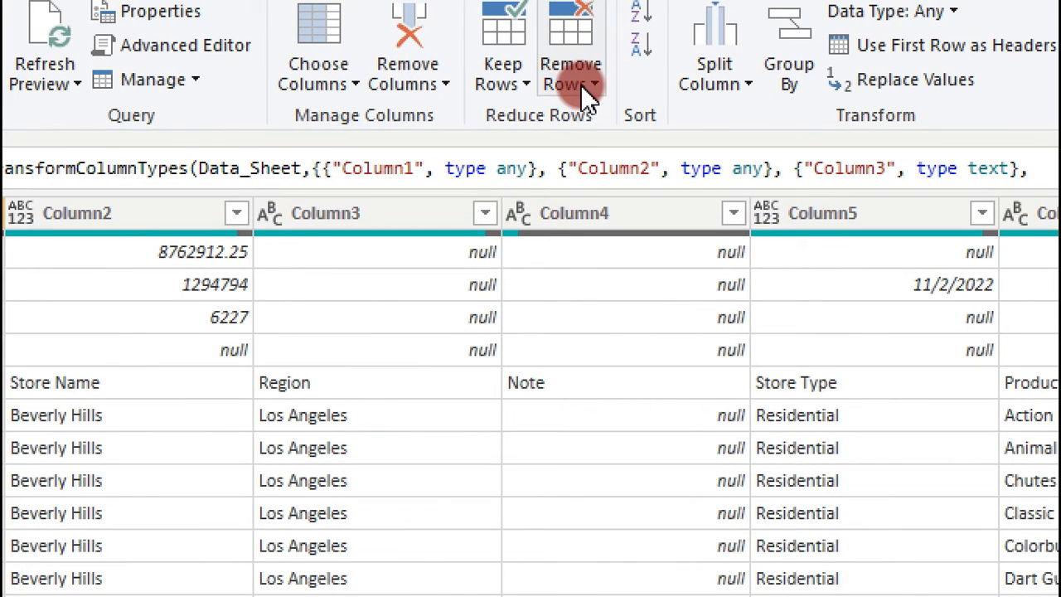
left_click(590, 88)
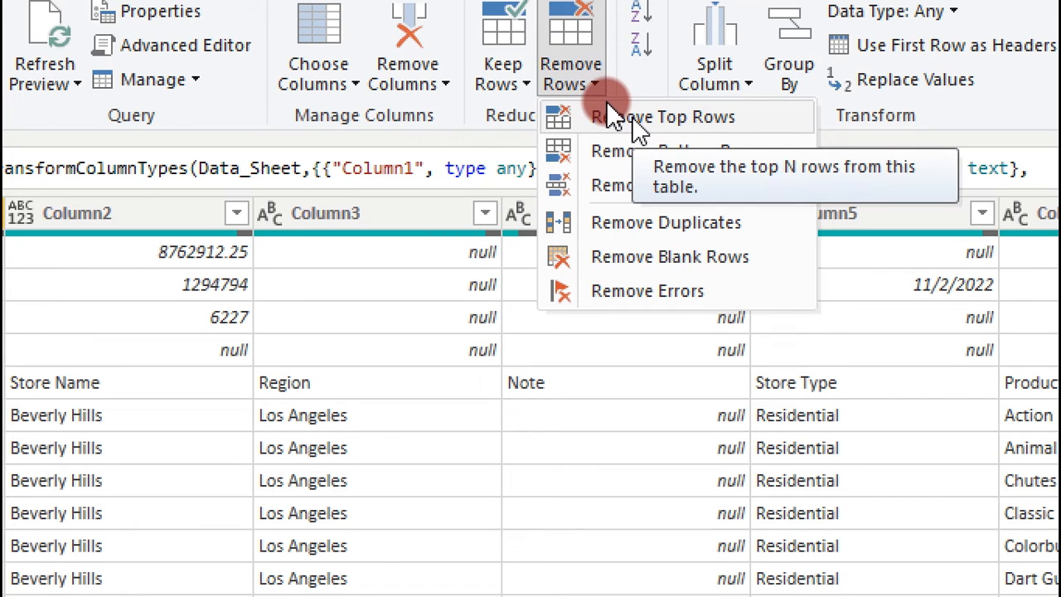
left_click(611, 117)
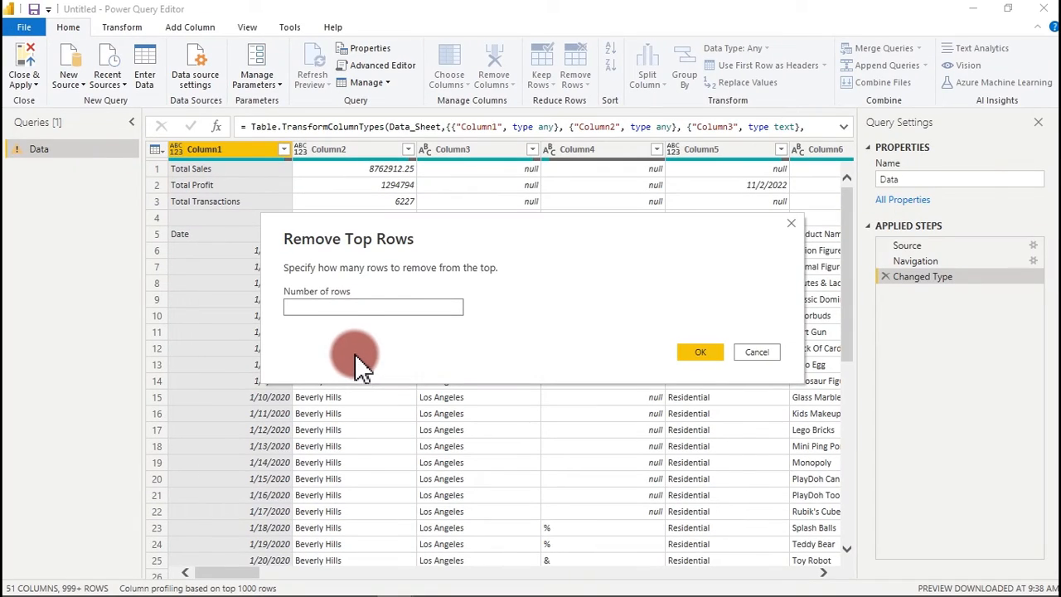
left_click_drag(360, 246, 486, 277)
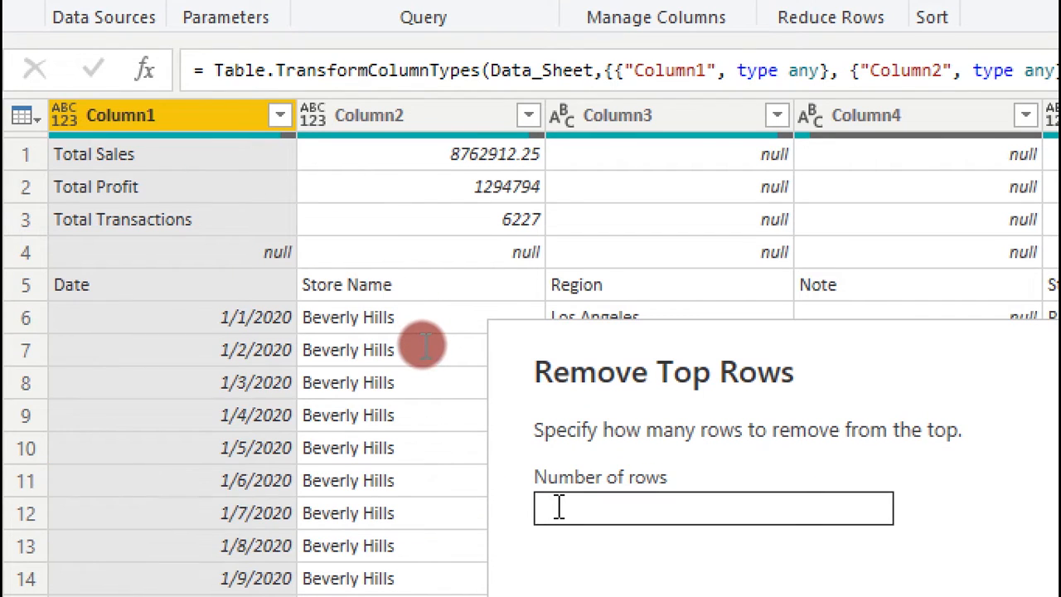
type("4")
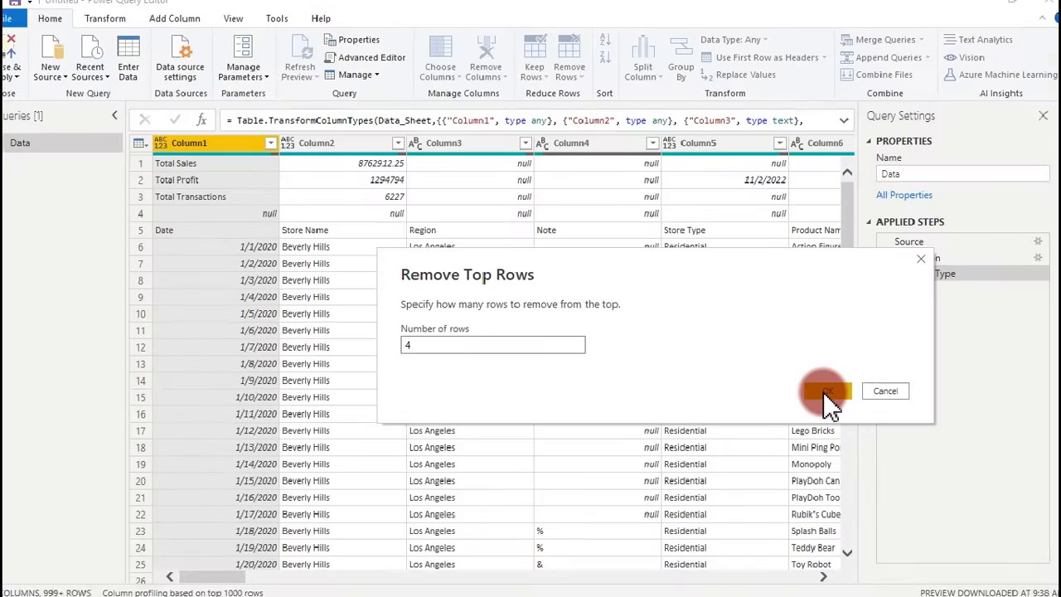
left_click(929, 452)
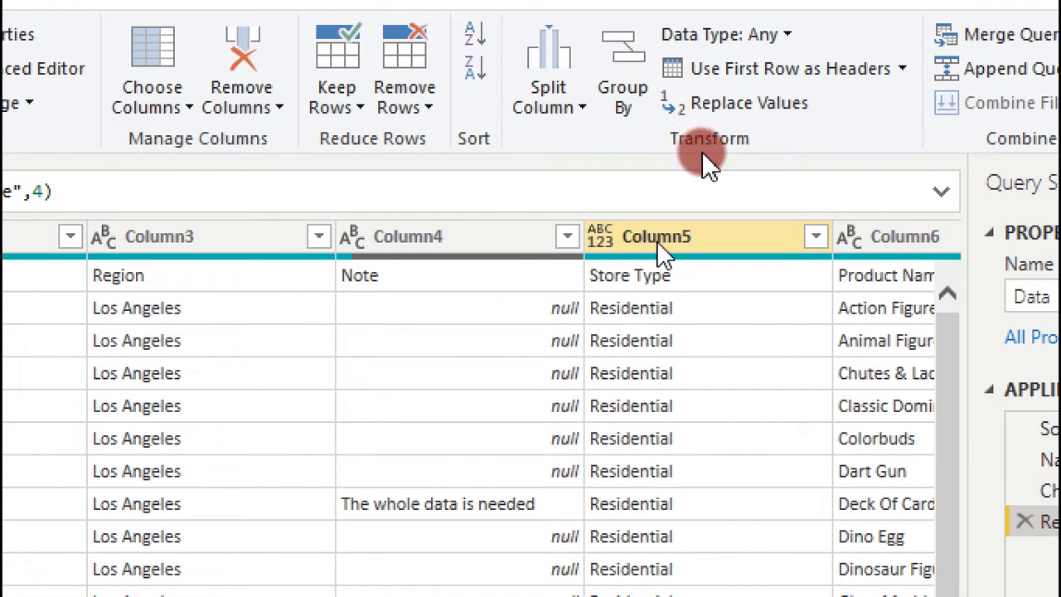
Use the first row as headers and rename the last applied step, Changed Type1, to Changing header
left_click(728, 74)
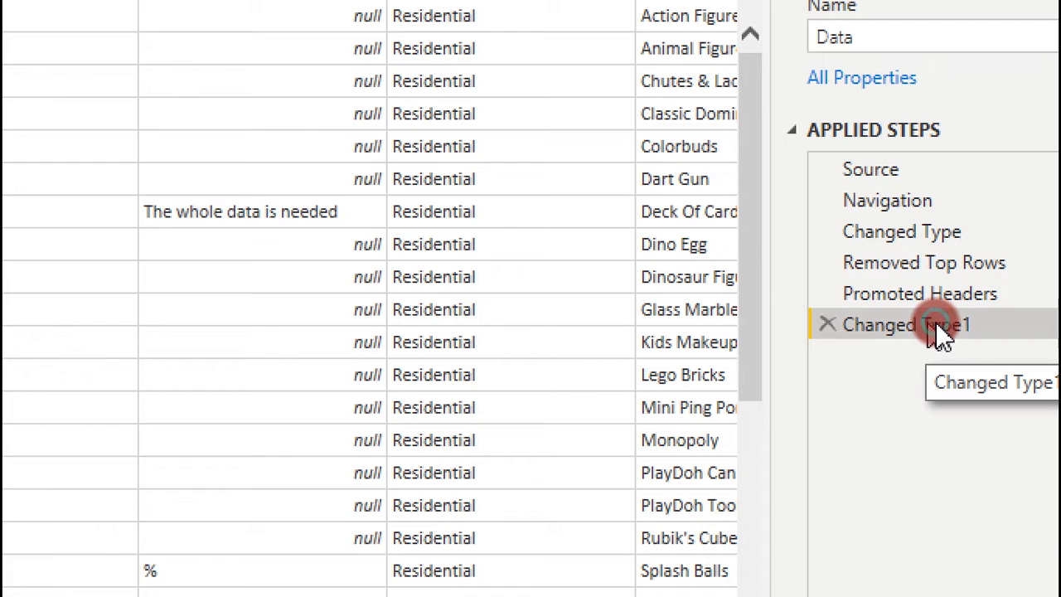
right_click(935, 323)
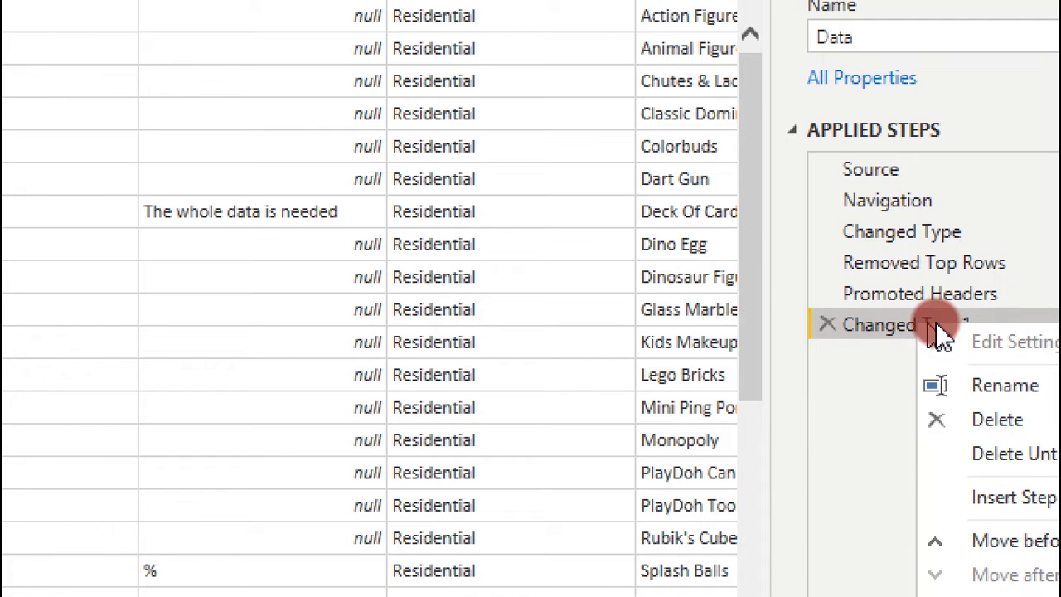
left_click(936, 387)
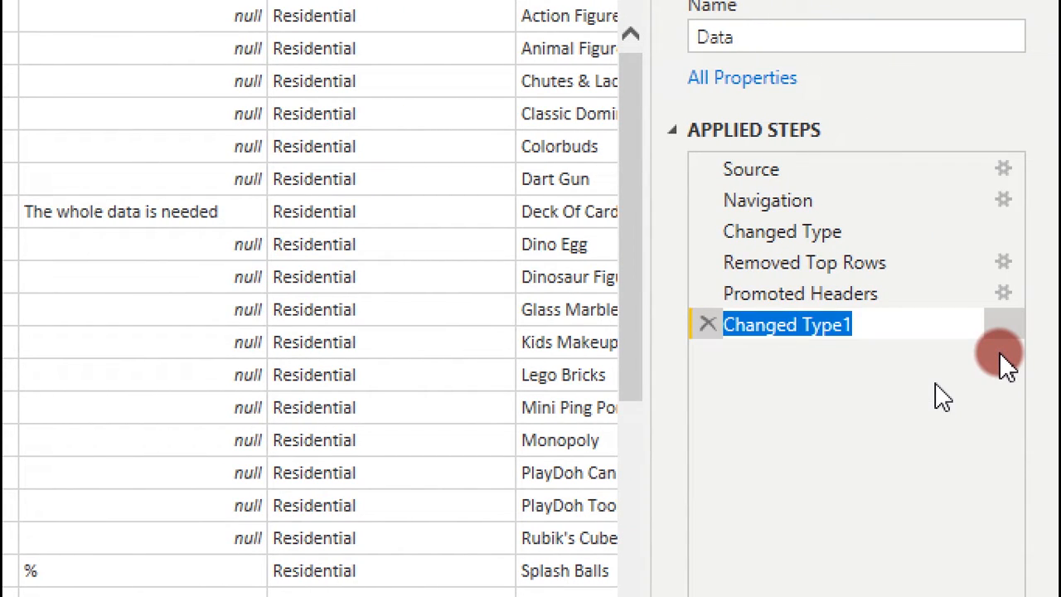
type("Chan")
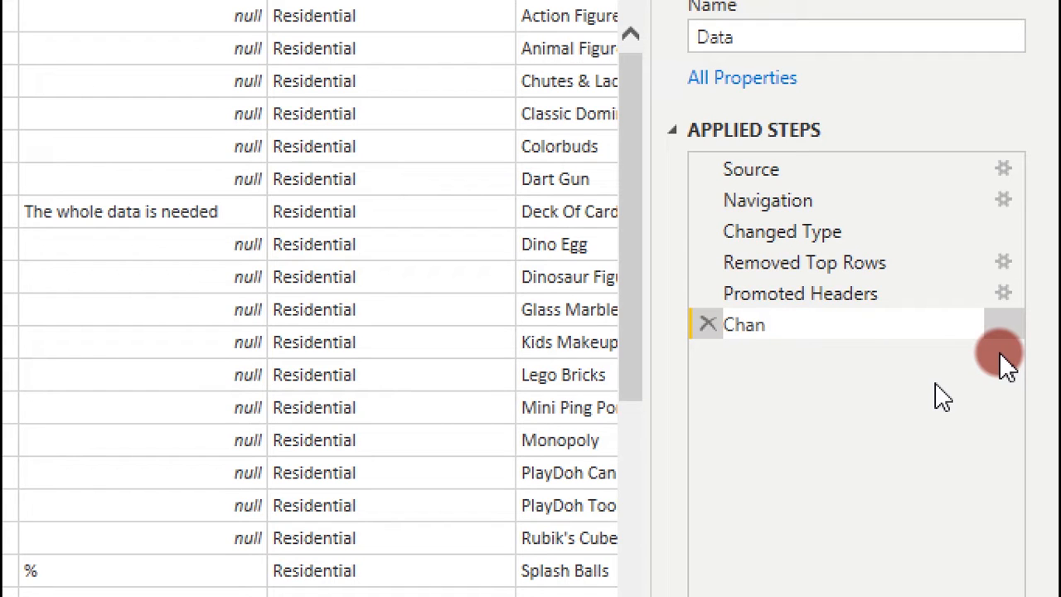
type("ging header")
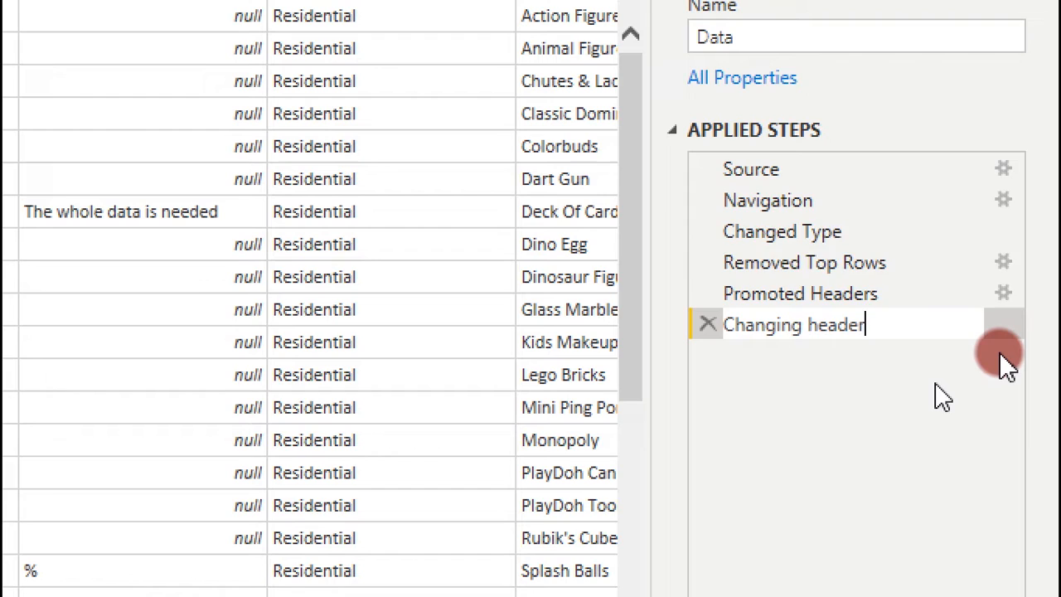
left_click(1003, 361)
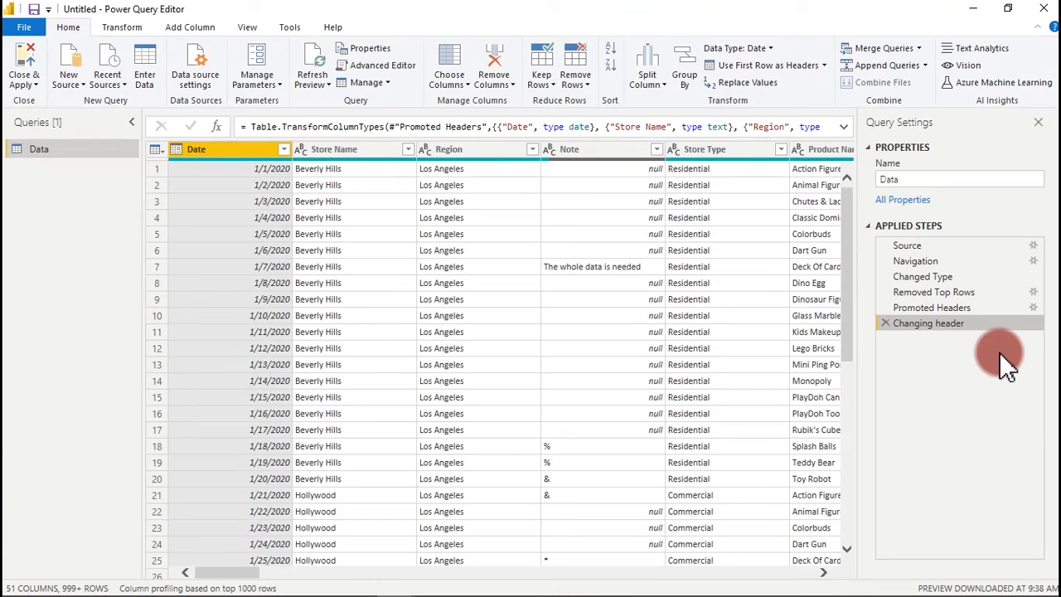
Show the column quality indicators and check the Note column's valid, error and empty values
left_click(583, 153)
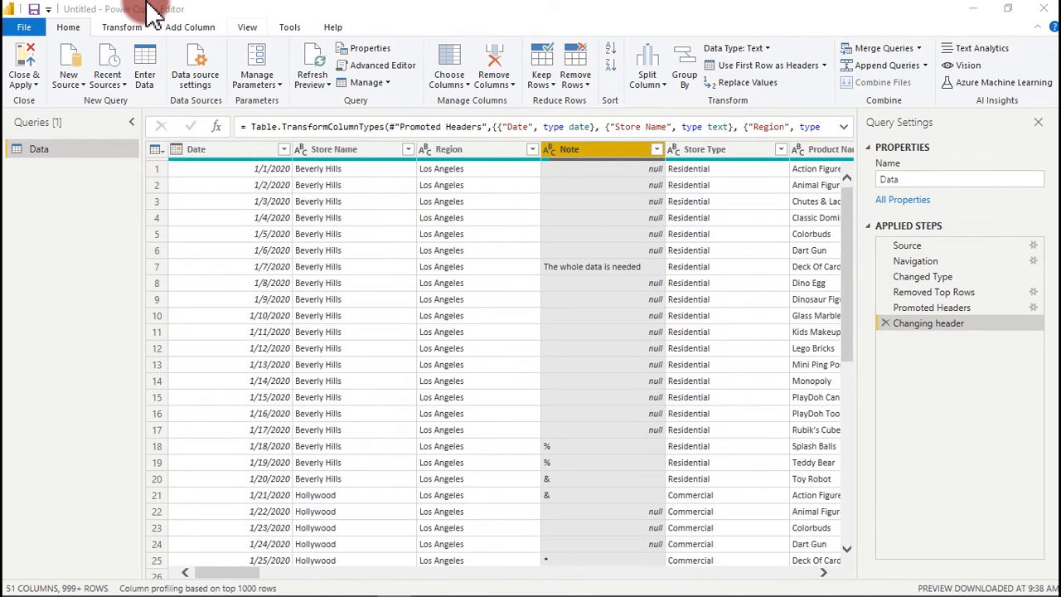
left_click(258, 27)
left_click(149, 89)
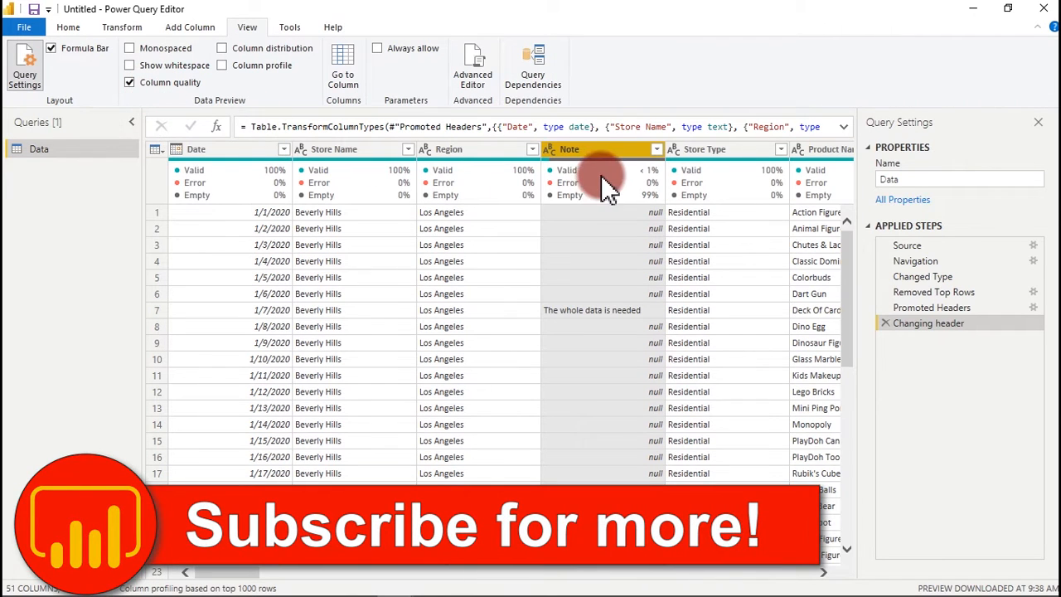
mouse_move(630, 178)
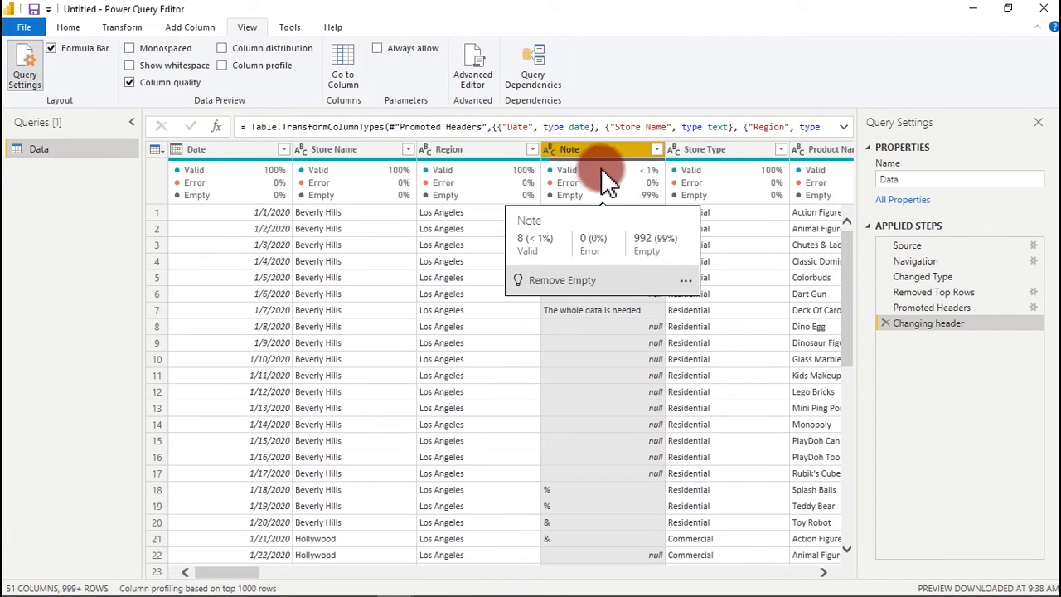
Review the distinct values in the Note column without filtering, and remove the column from the query
left_click(657, 150)
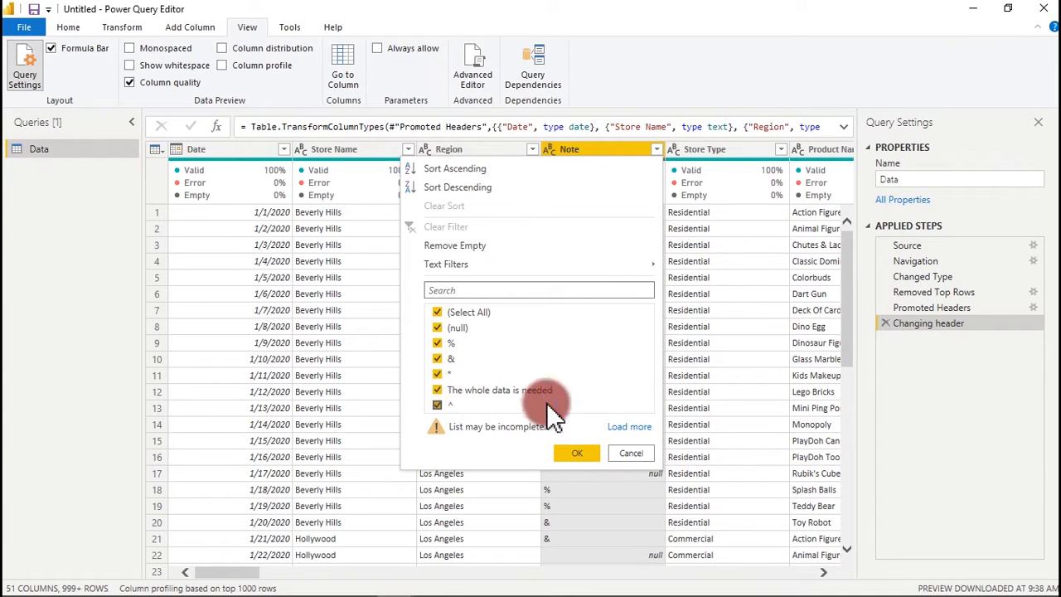
left_click(629, 454)
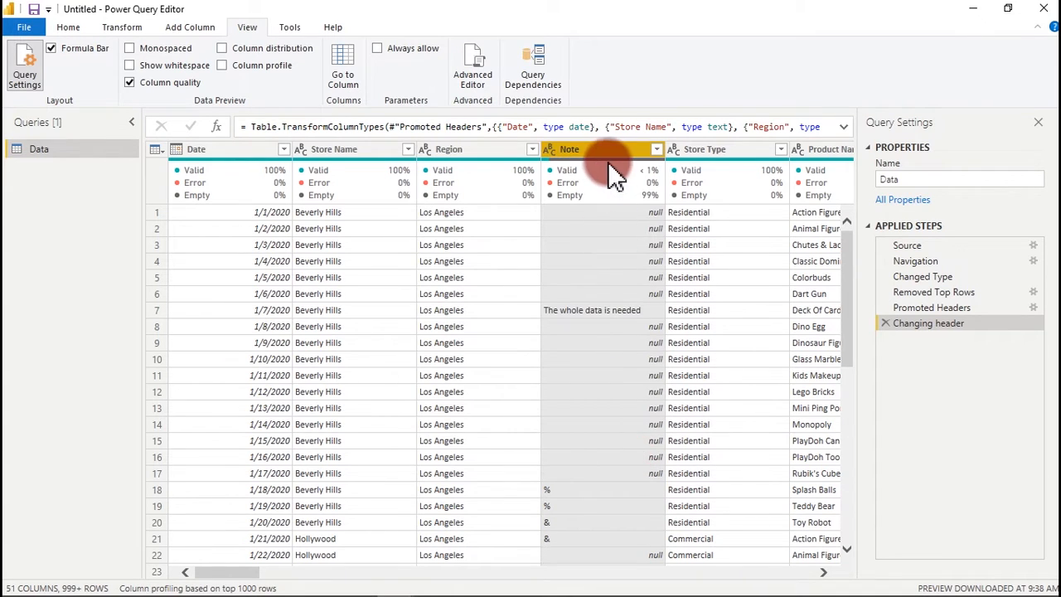
key("Delete")
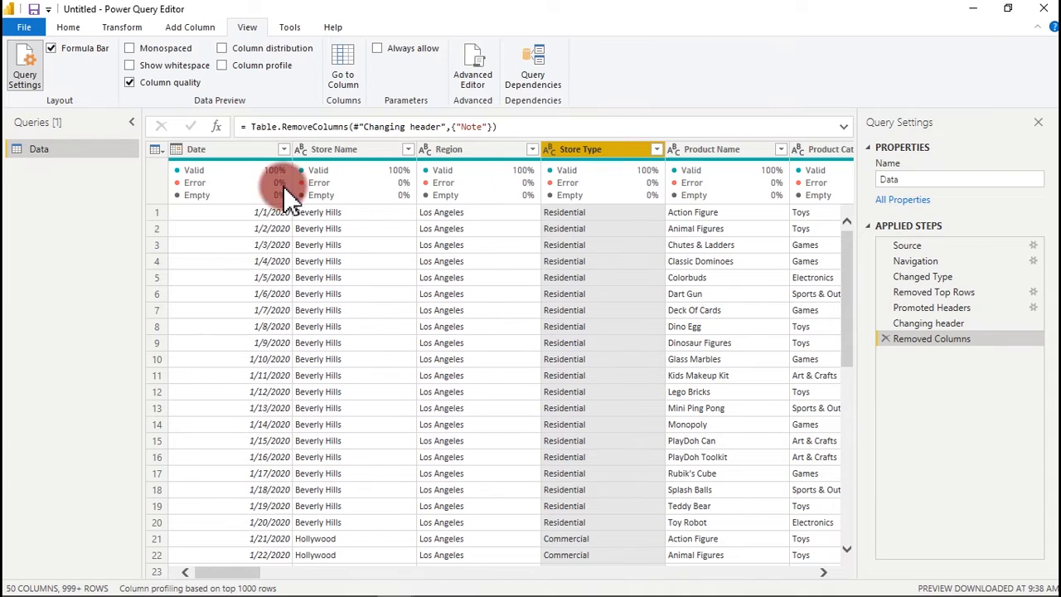
Examine the columns around Profit and compare them with the source sheet in Excel to check where its data ends, returning to Power Query Editor
mouse_move(534, 207)
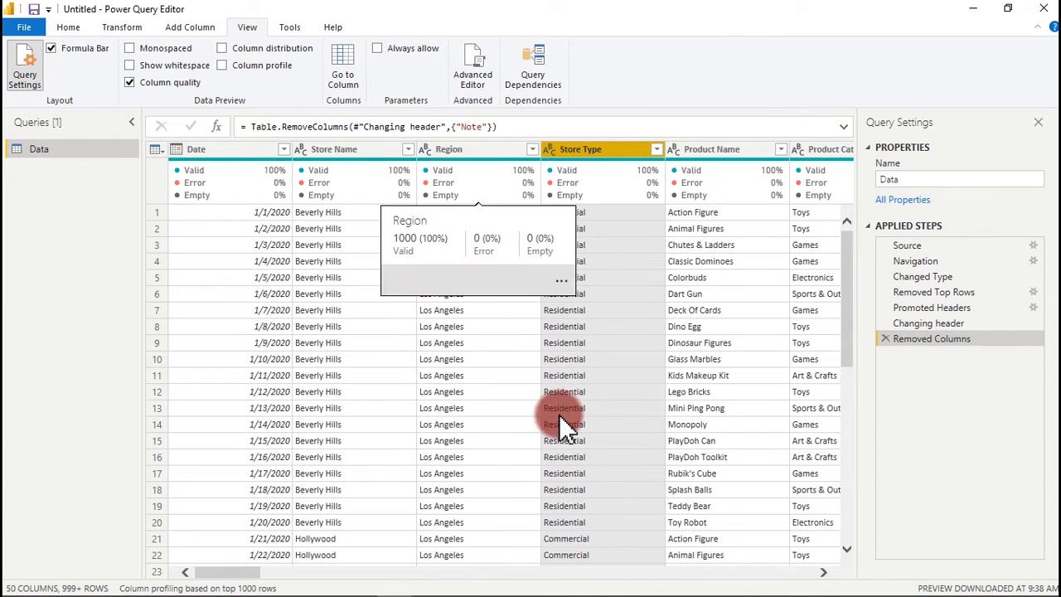
left_click_drag(247, 577, 315, 583)
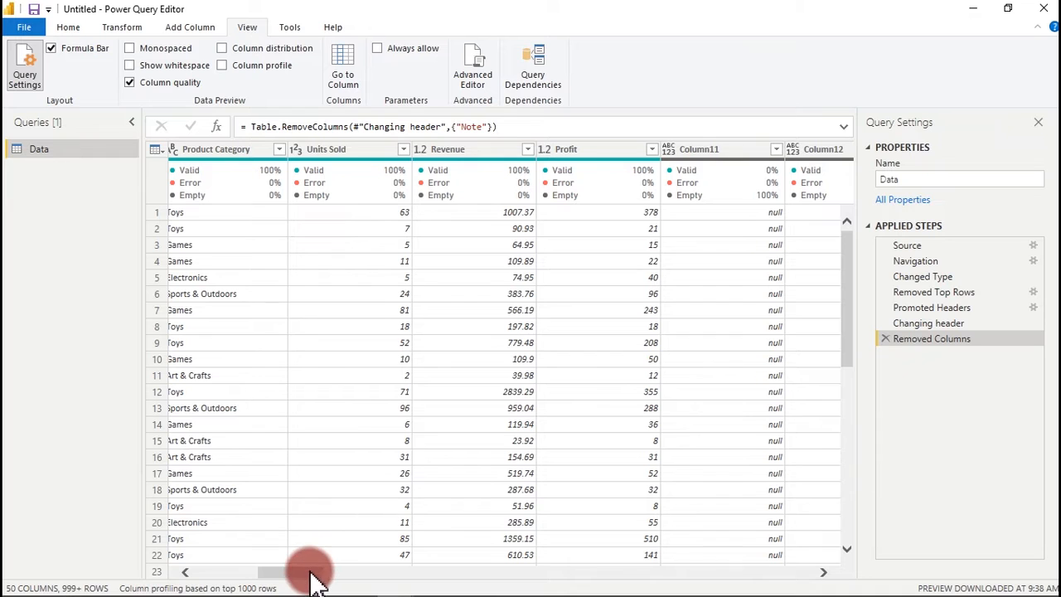
left_click_drag(308, 576, 343, 580)
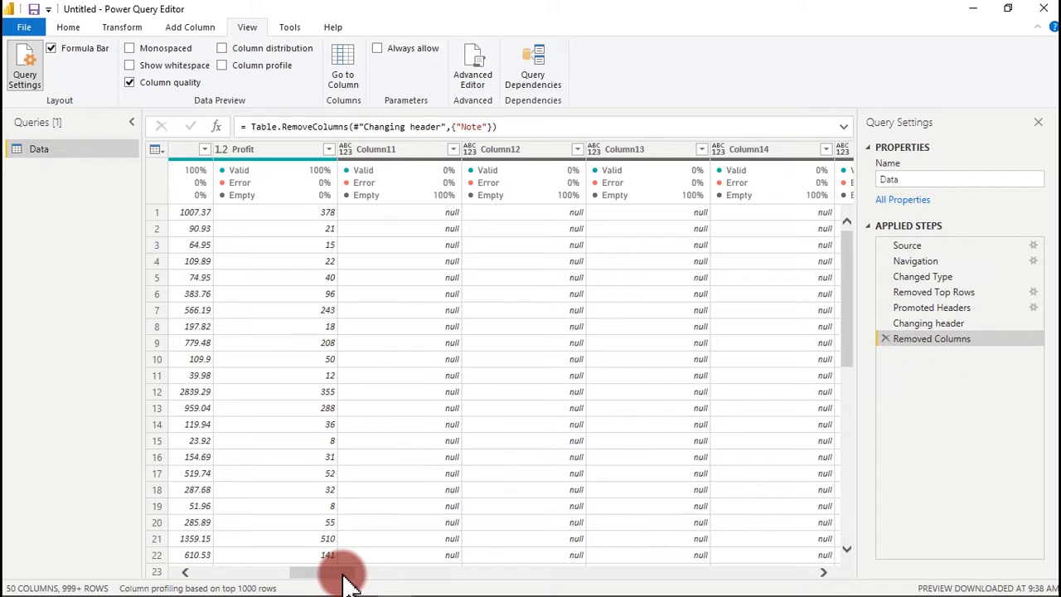
left_click(287, 155)
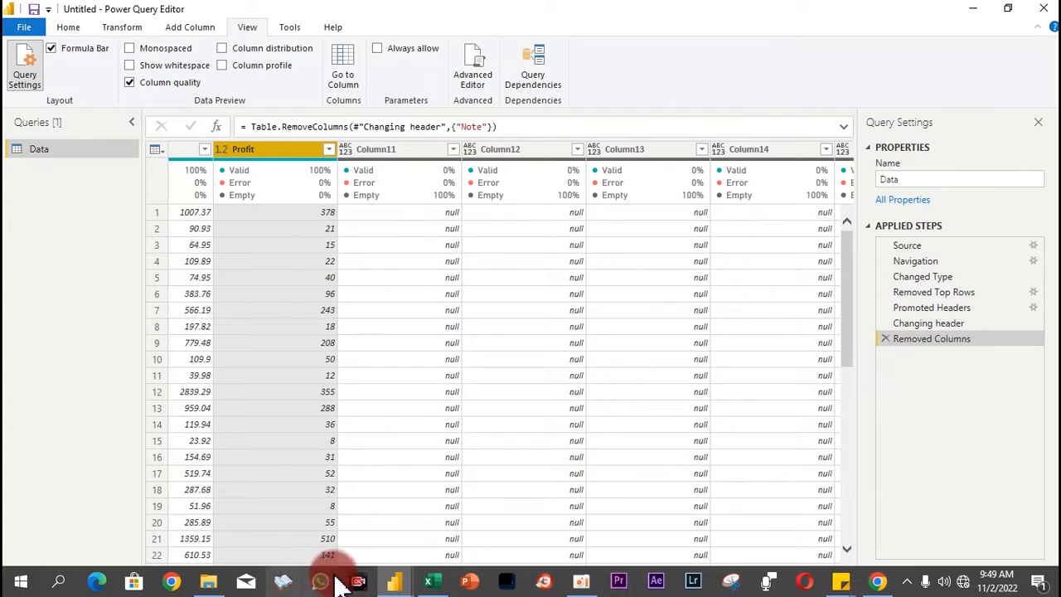
left_click(444, 590)
left_click(422, 289)
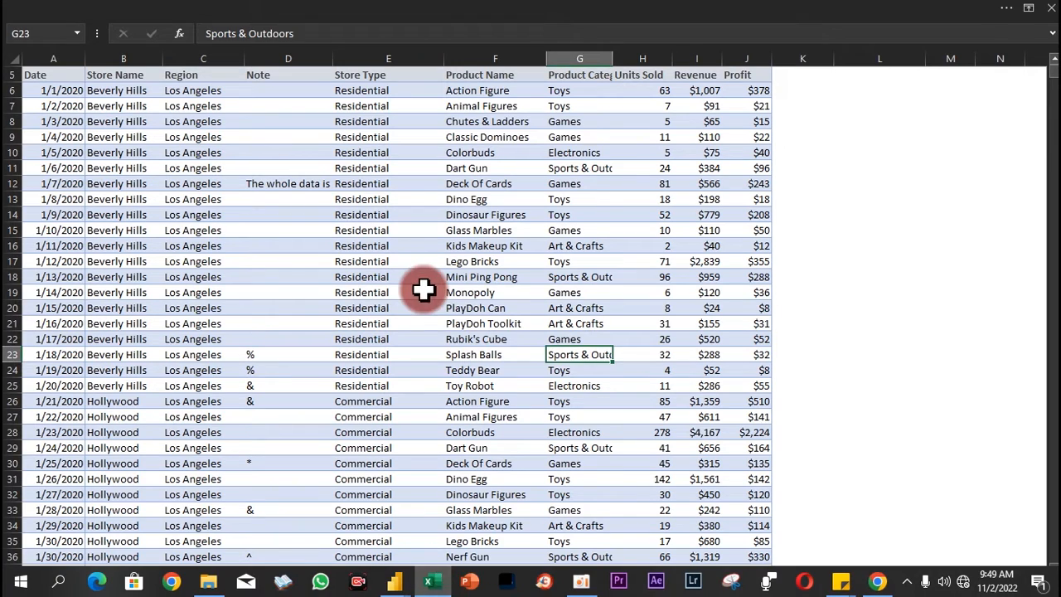
left_click(750, 56)
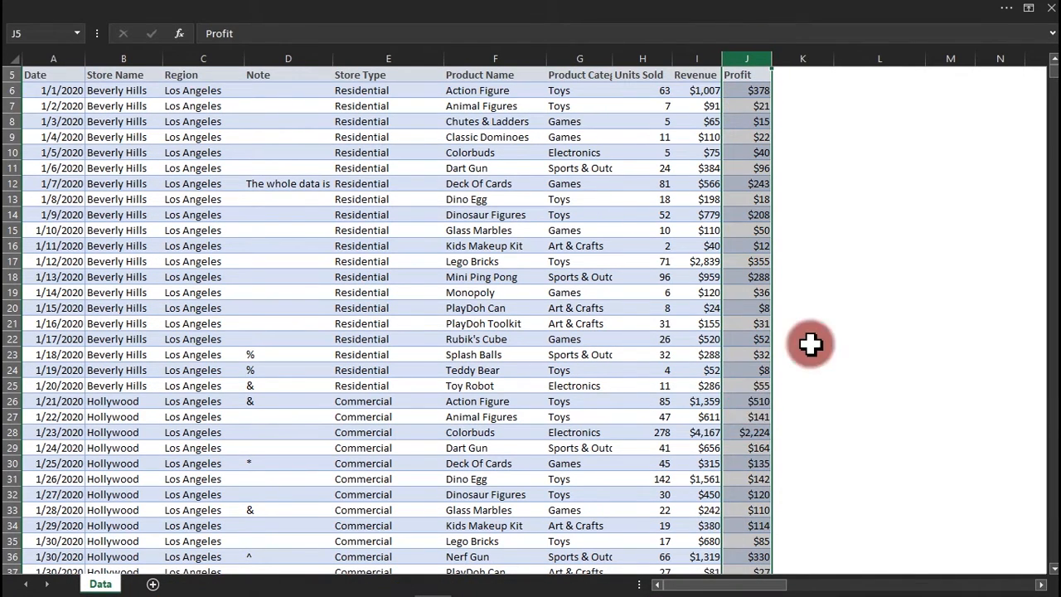
left_click(852, 276)
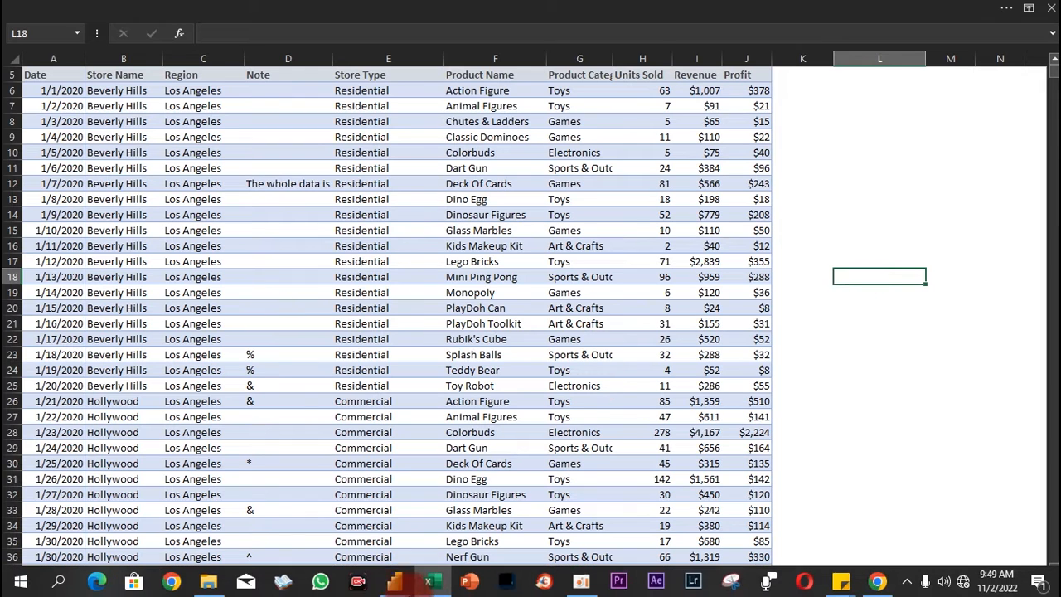
left_click(390, 586)
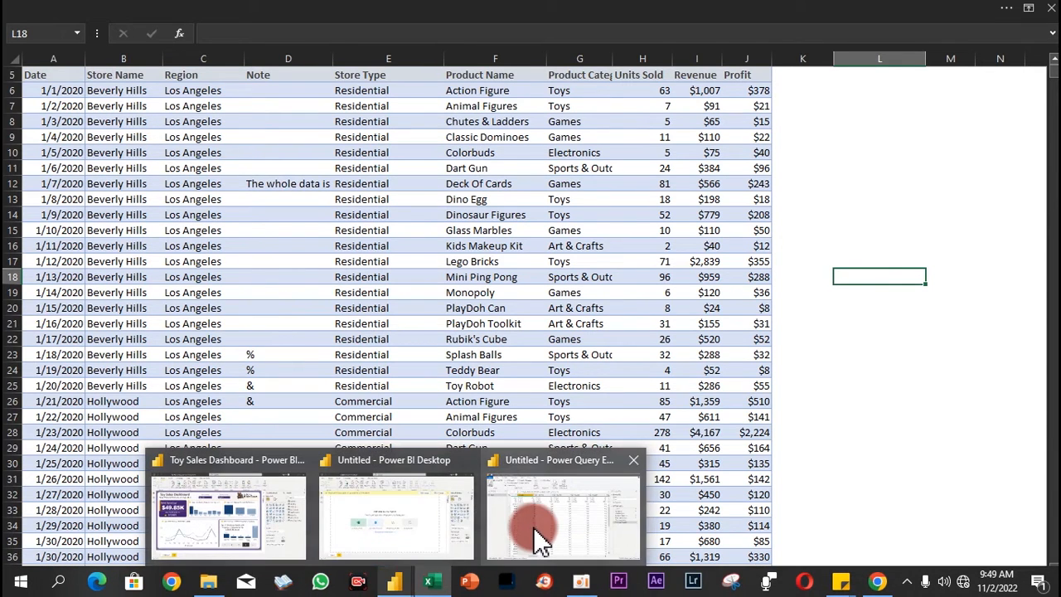
left_click(533, 525)
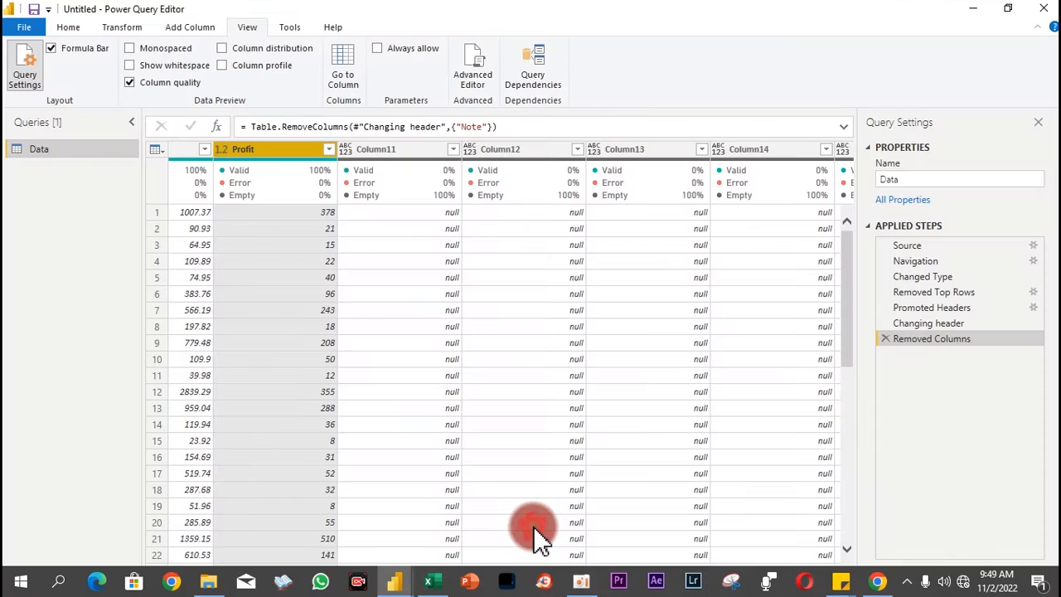
Remove all the extra columns after Profit, from Column11 through Column51
left_click(391, 149)
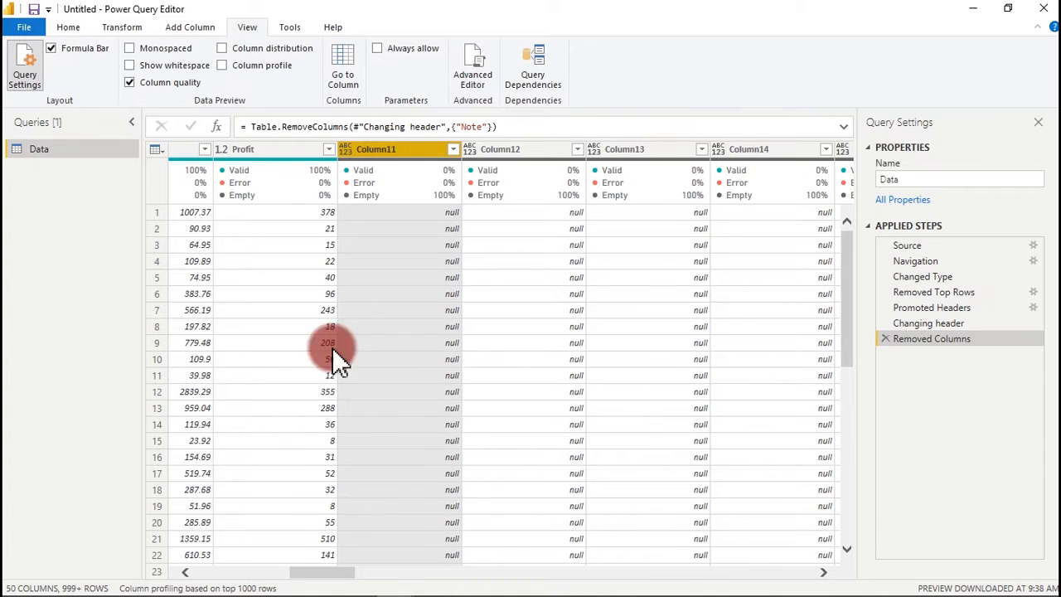
left_click_drag(315, 572, 813, 584)
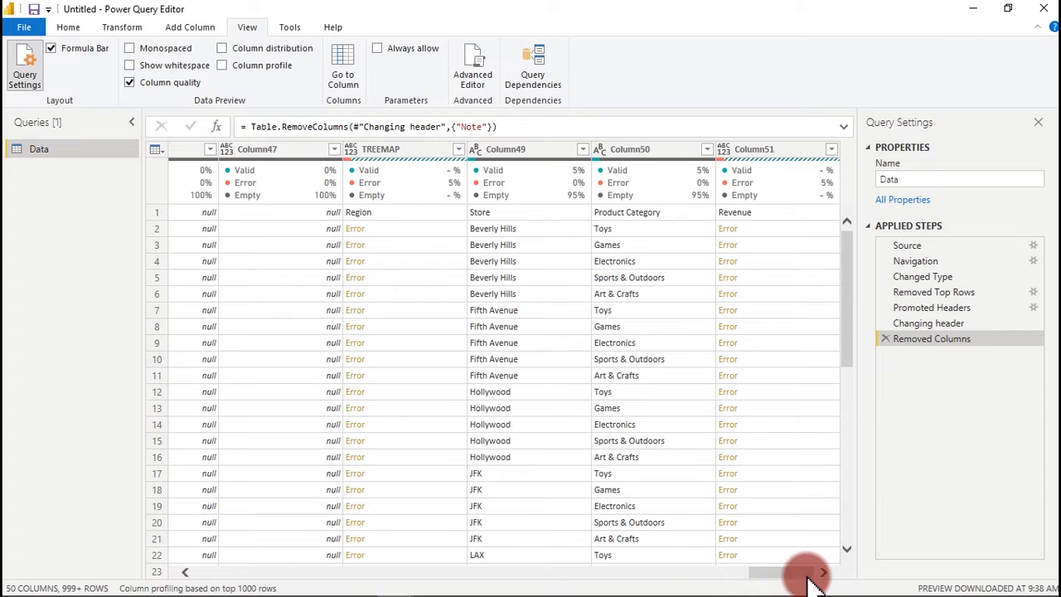
left_click(776, 150, "shift")
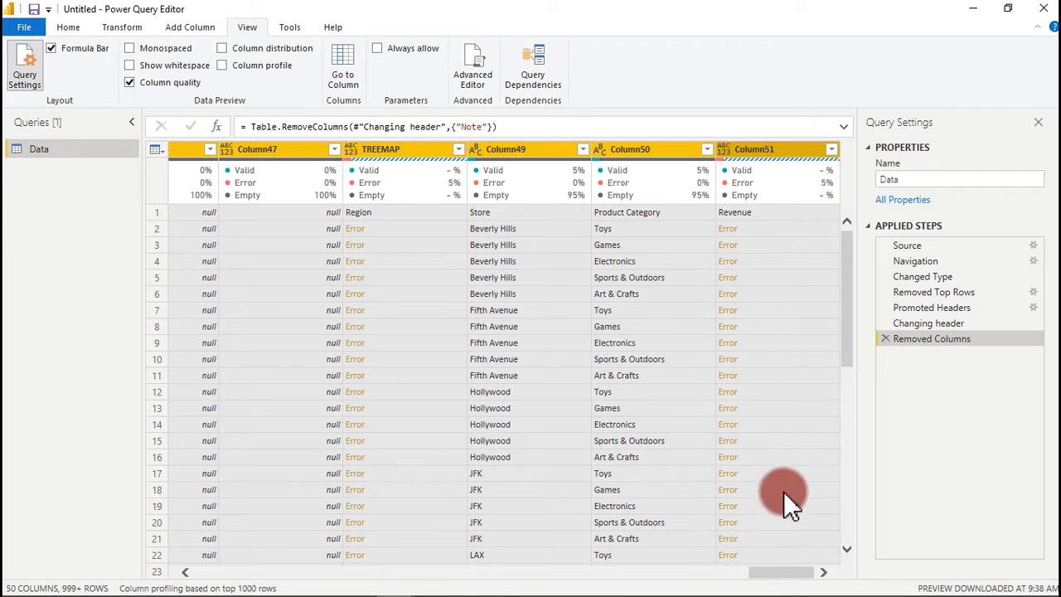
left_click_drag(775, 573, 308, 576)
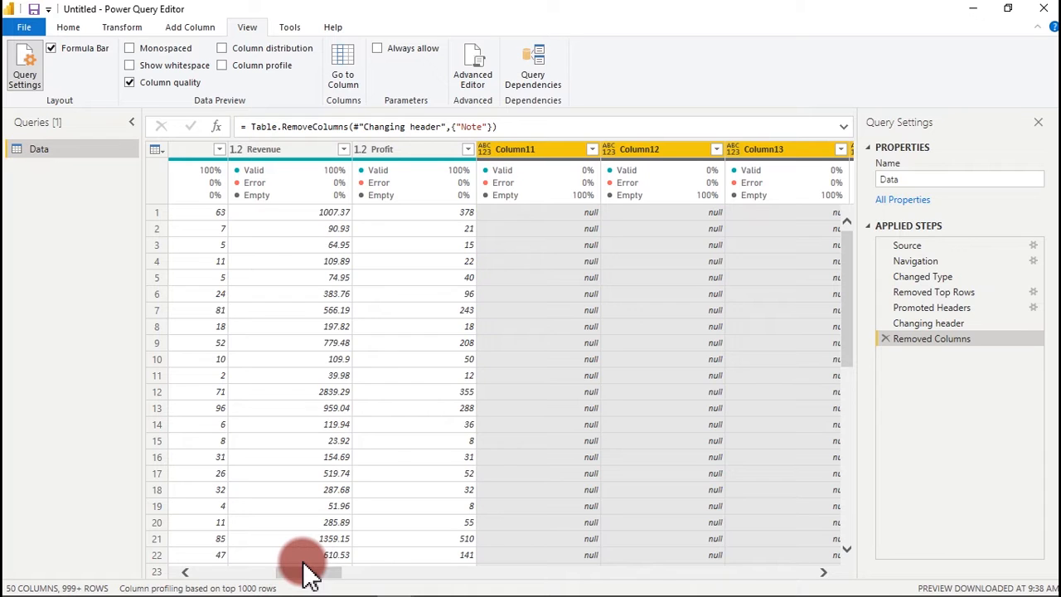
key("Delete")
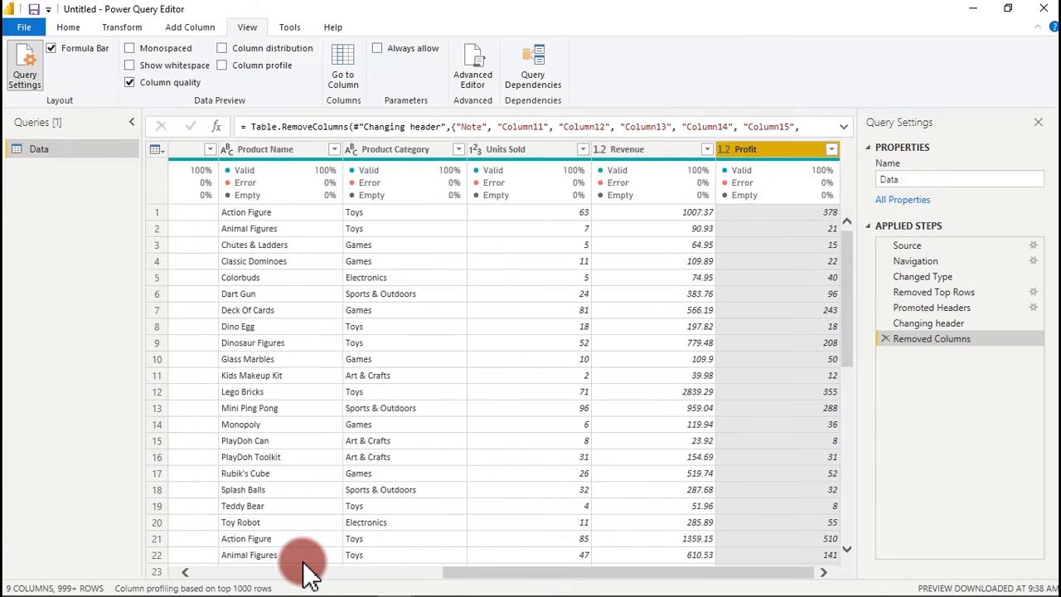
left_click_drag(492, 576, 581, 584)
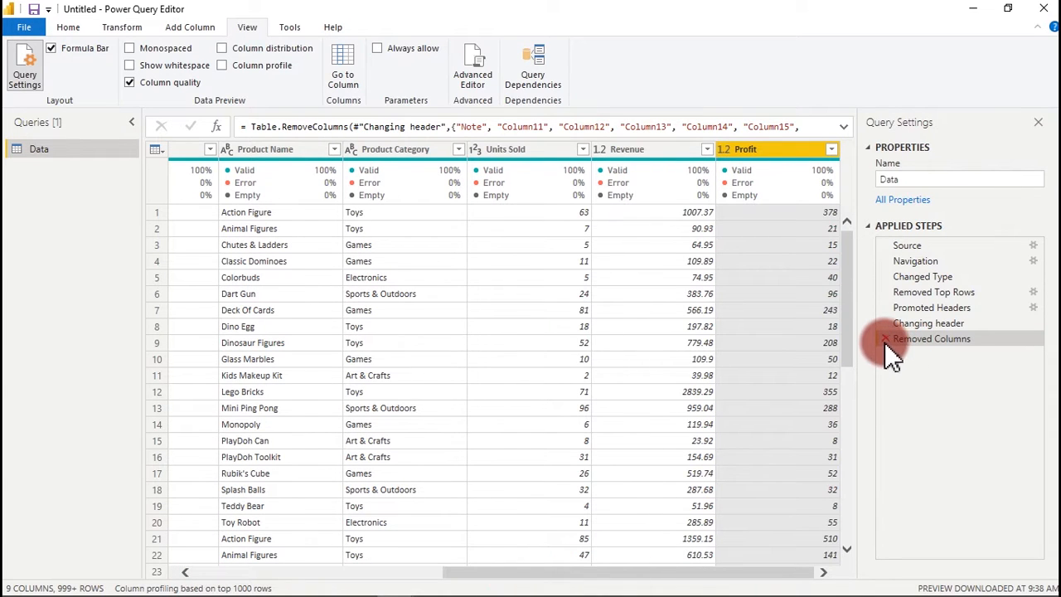
Delete the Removed Columns applied step to restore the removed columns
left_click(883, 340)
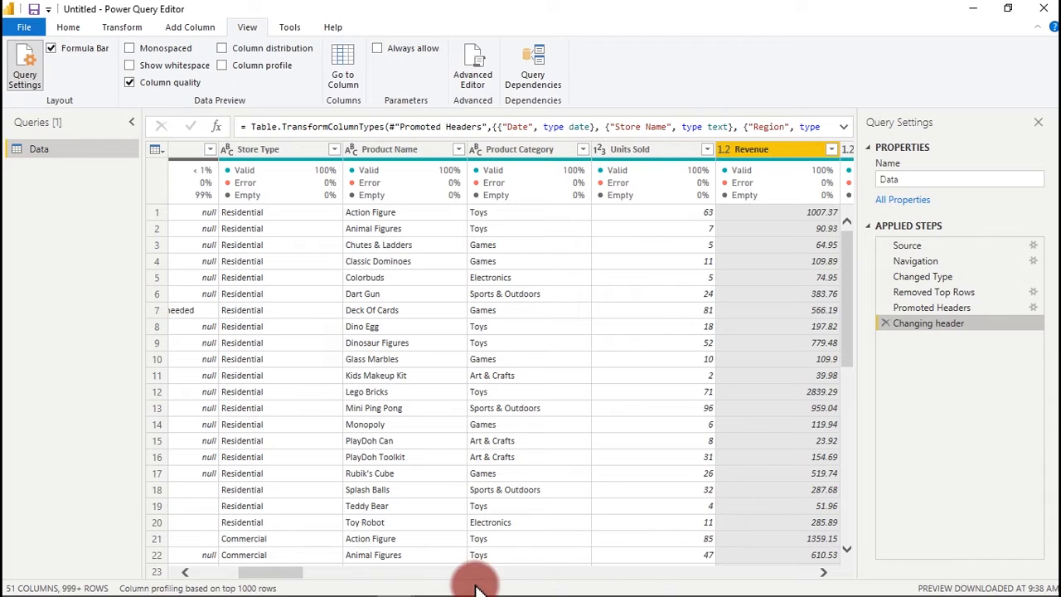
left_click_drag(290, 572, 157, 588)
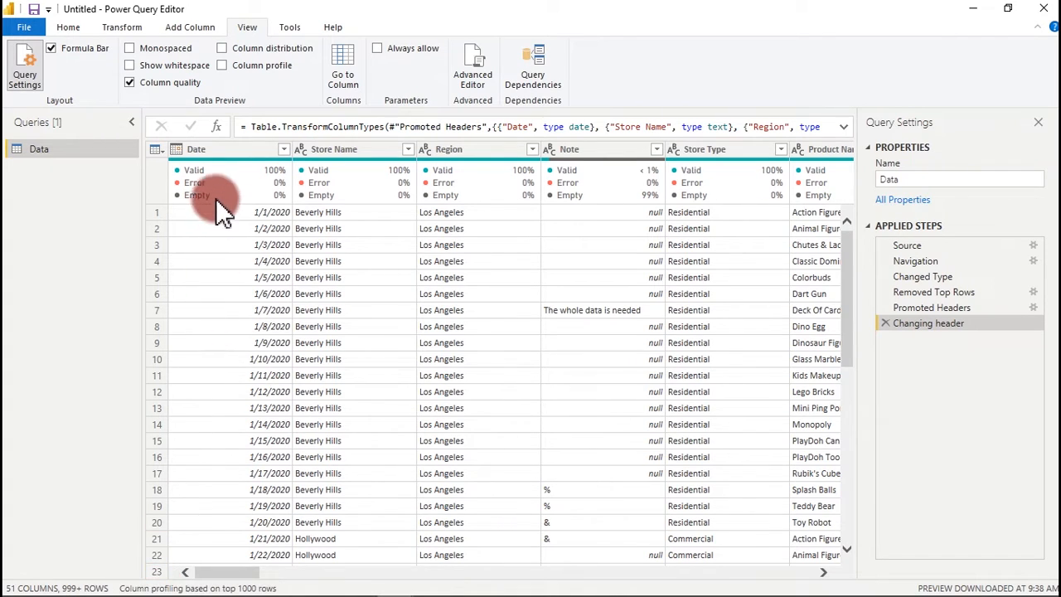
Keep only the columns from Date through Profit and remove all other columns from the query
left_click(217, 149)
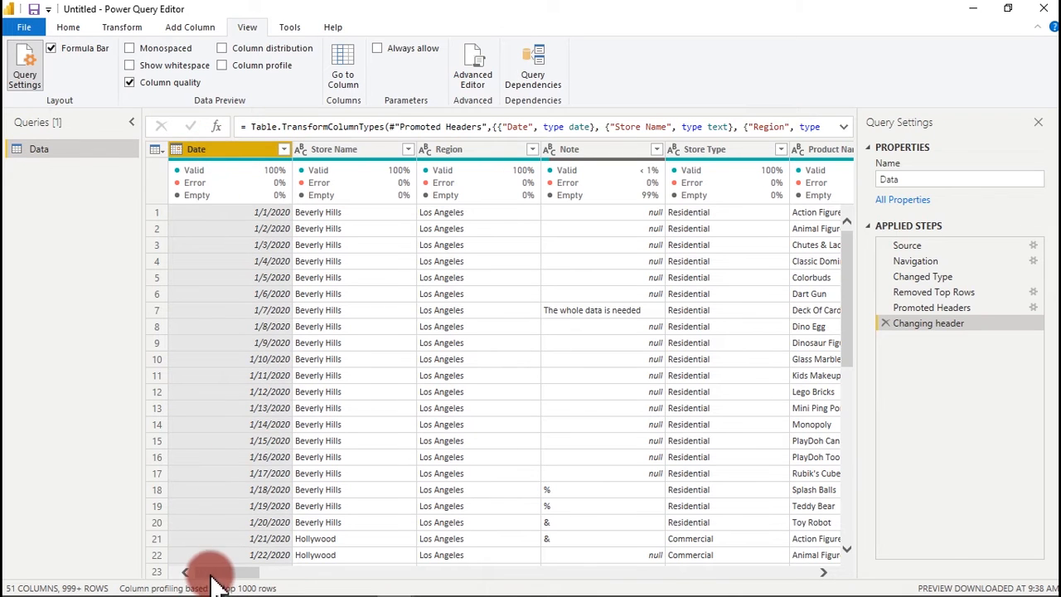
left_click_drag(213, 576, 304, 577)
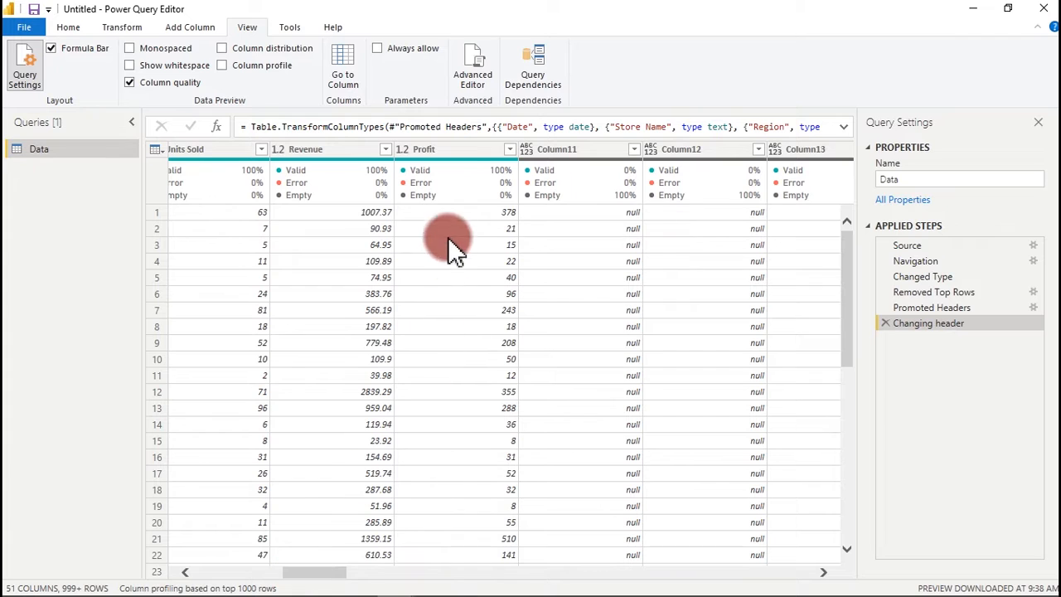
left_click(445, 152)
left_click(445, 152, "shift")
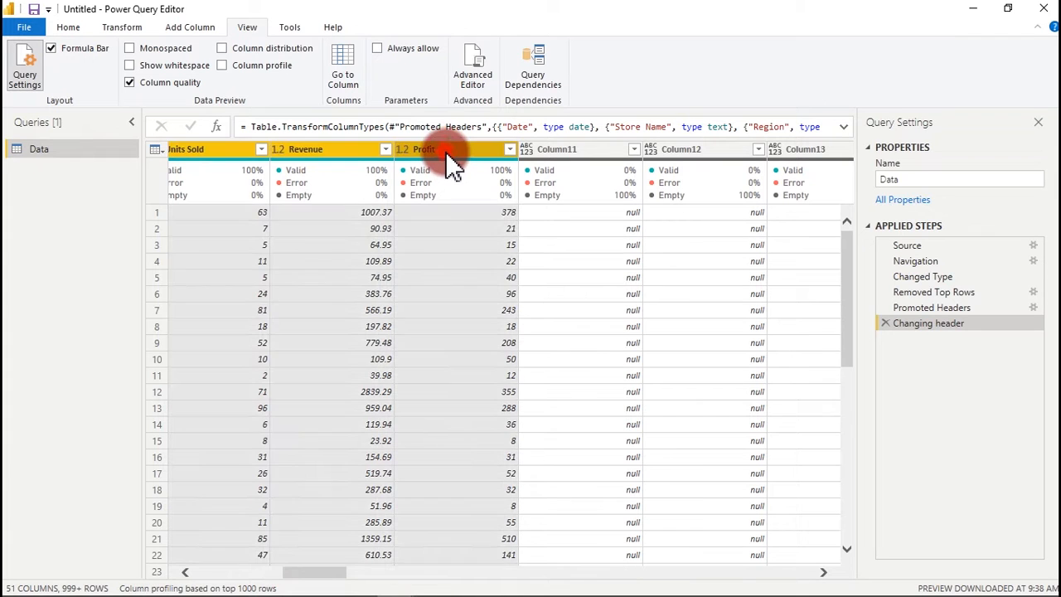
right_click(448, 158)
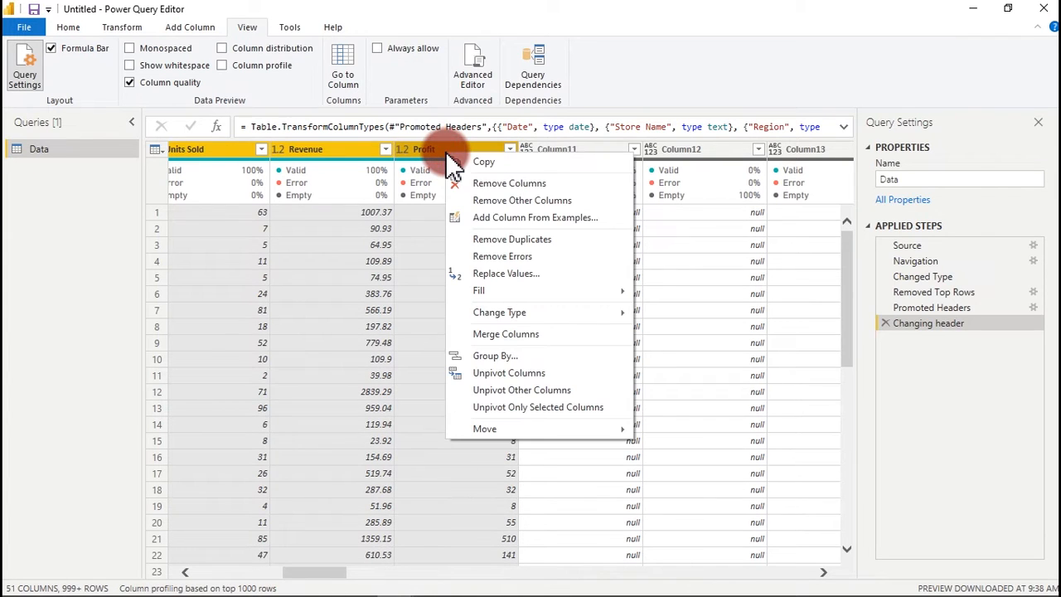
left_click(494, 201)
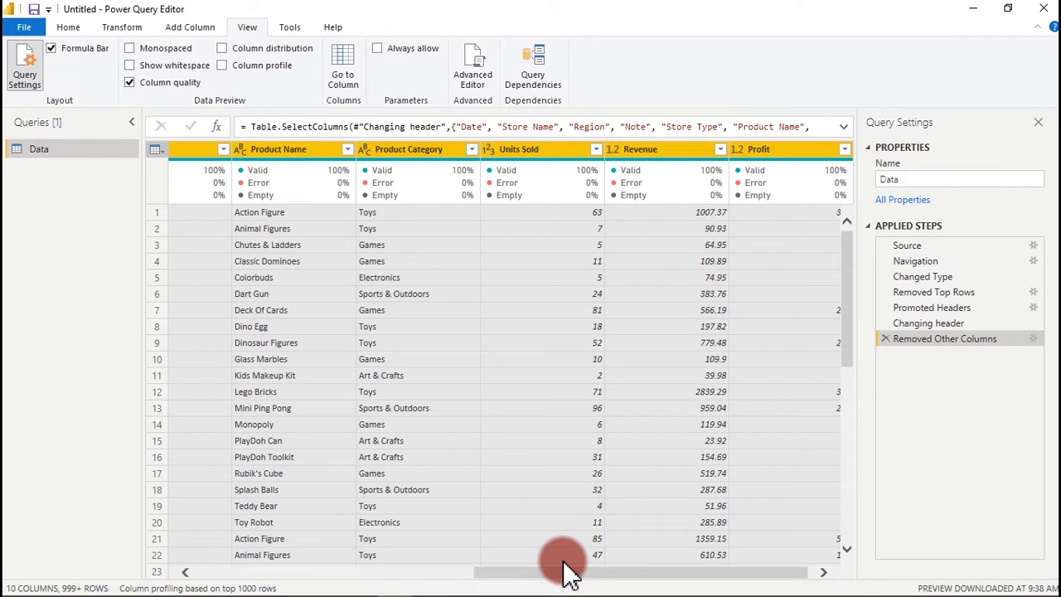
Turn off the column quality details in the data preview
left_click(130, 83)
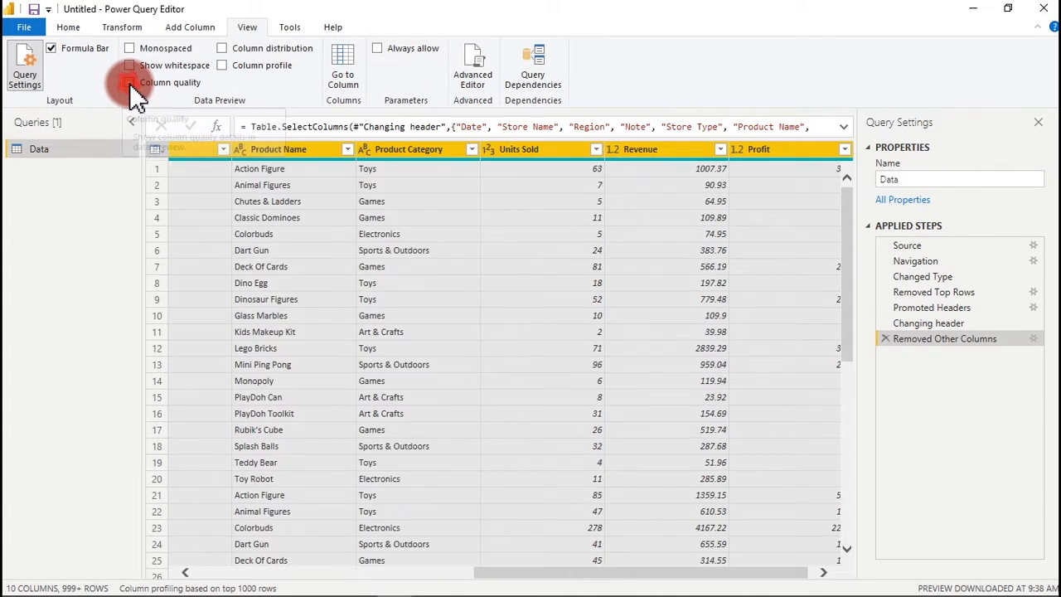
left_click(188, 239)
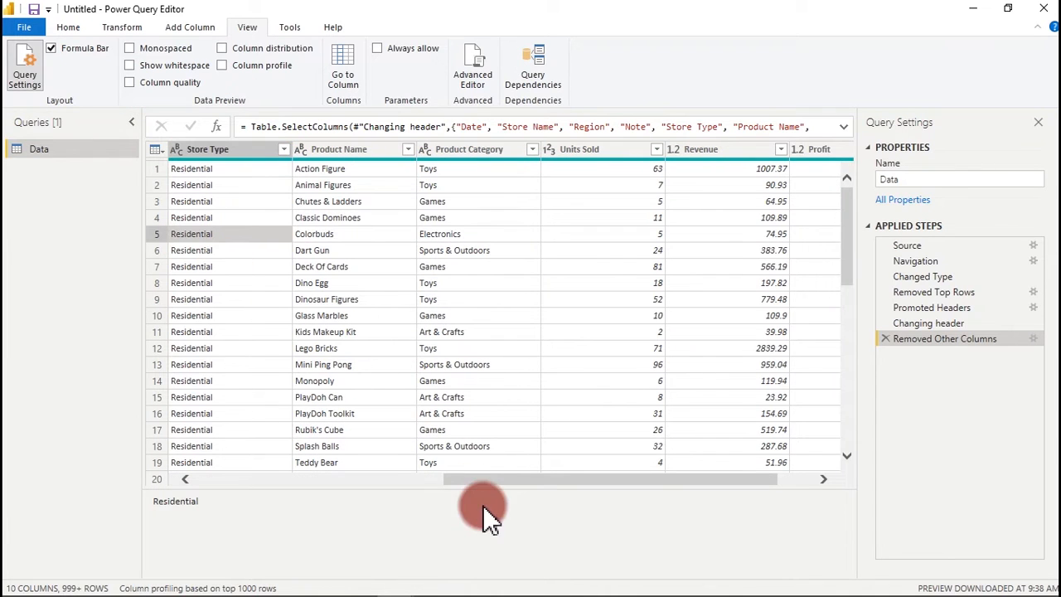
left_click_drag(502, 479, 181, 479)
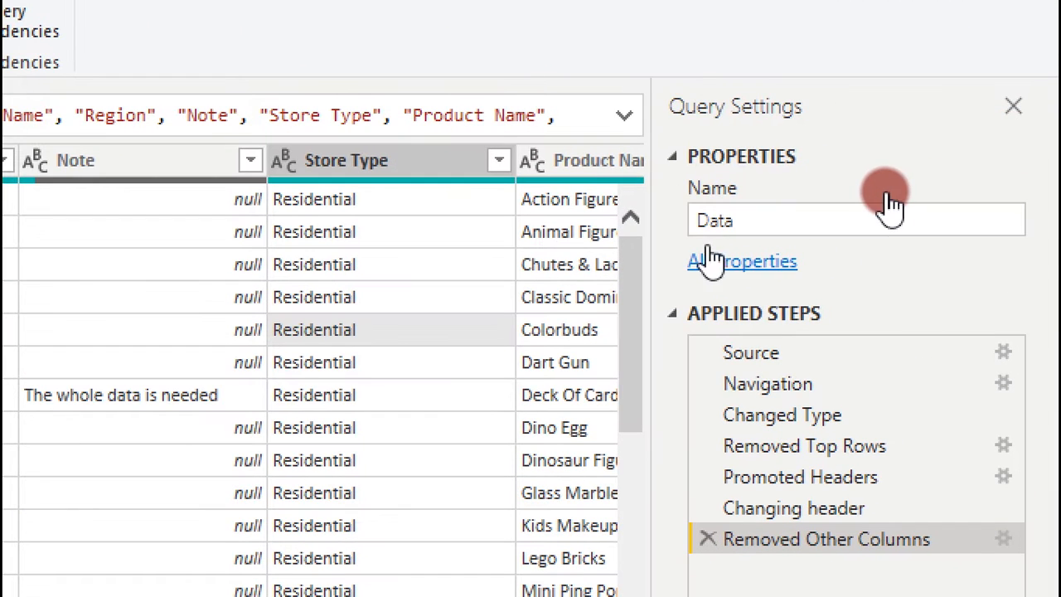
Rename the Data query as FactTable and remove its Note column
left_click(886, 179)
double_click(857, 172)
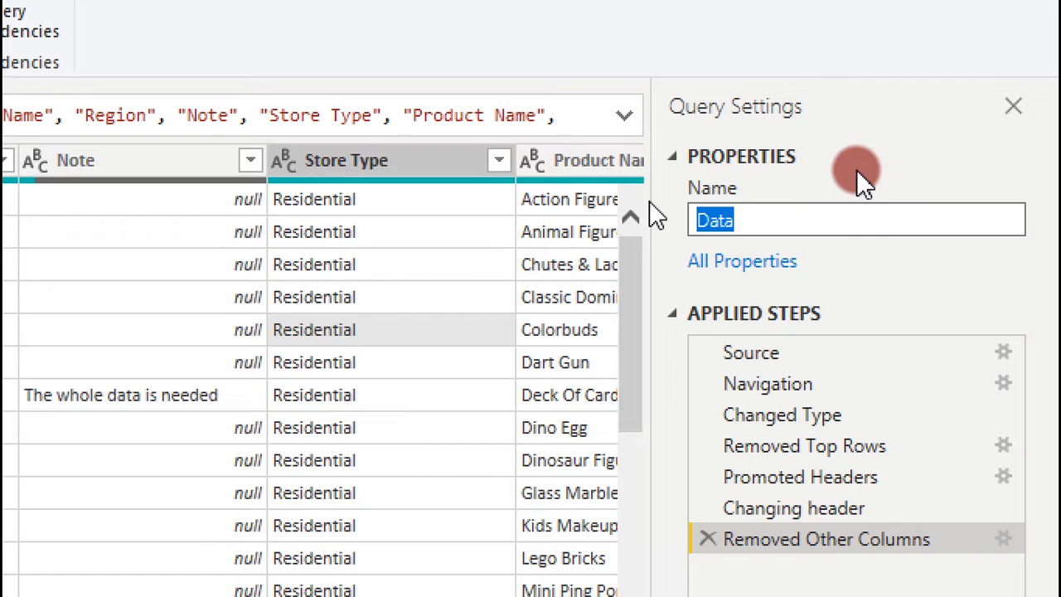
type("FactTable")
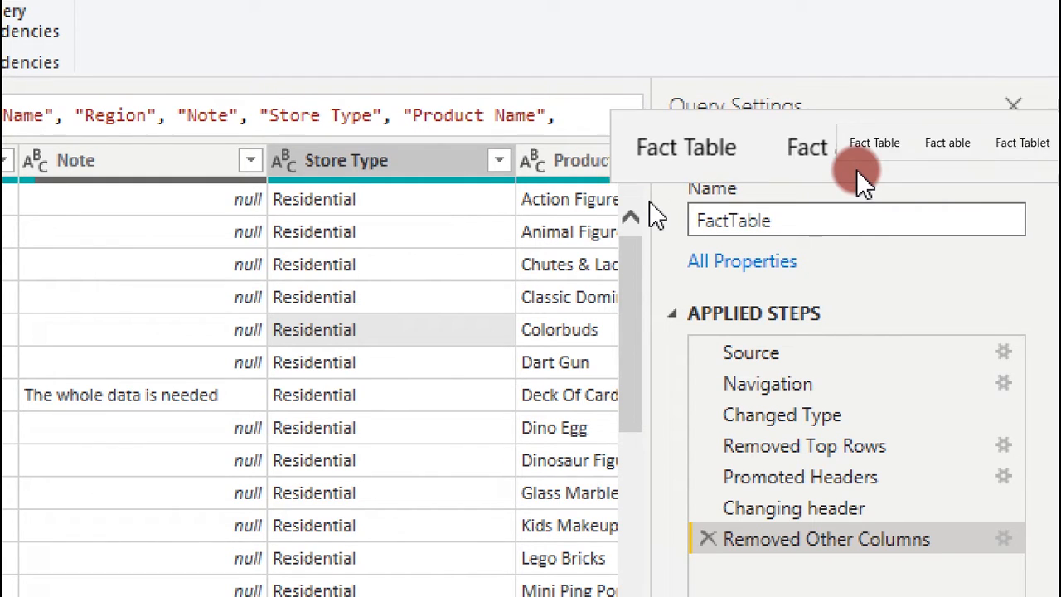
key("Return")
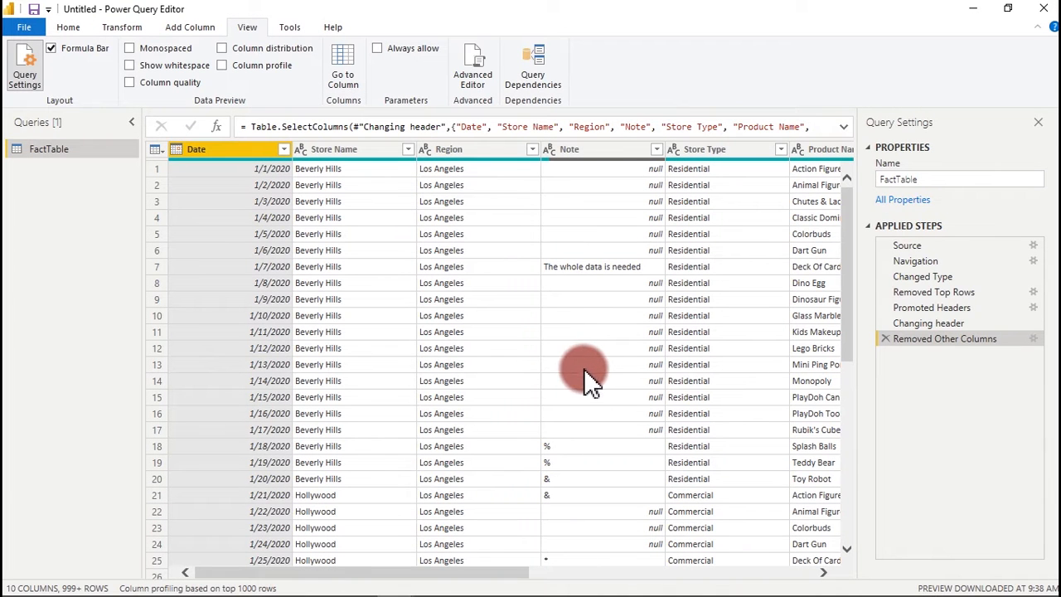
left_click(591, 152)
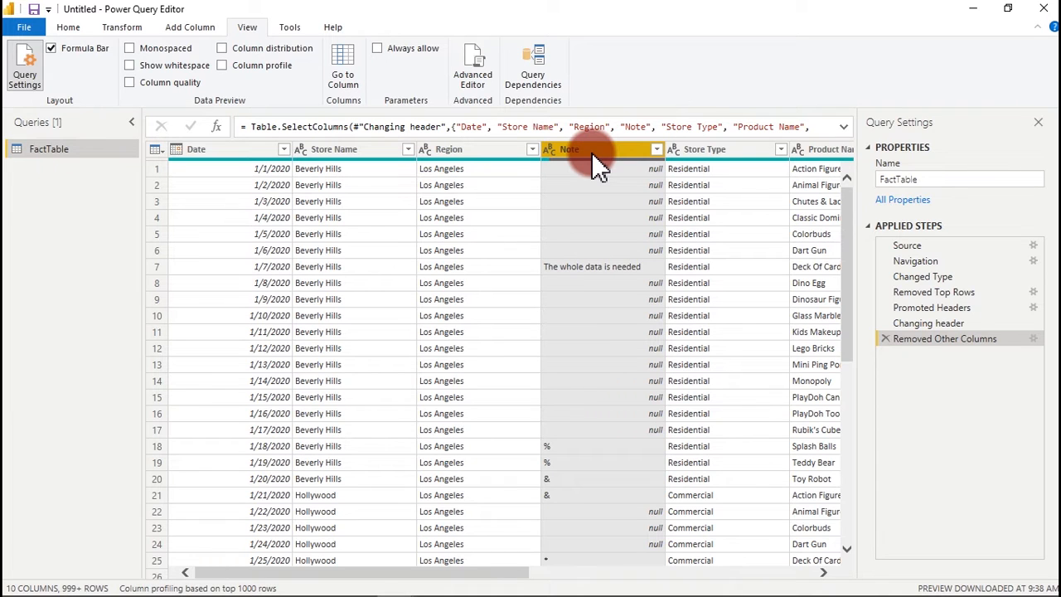
key("Delete")
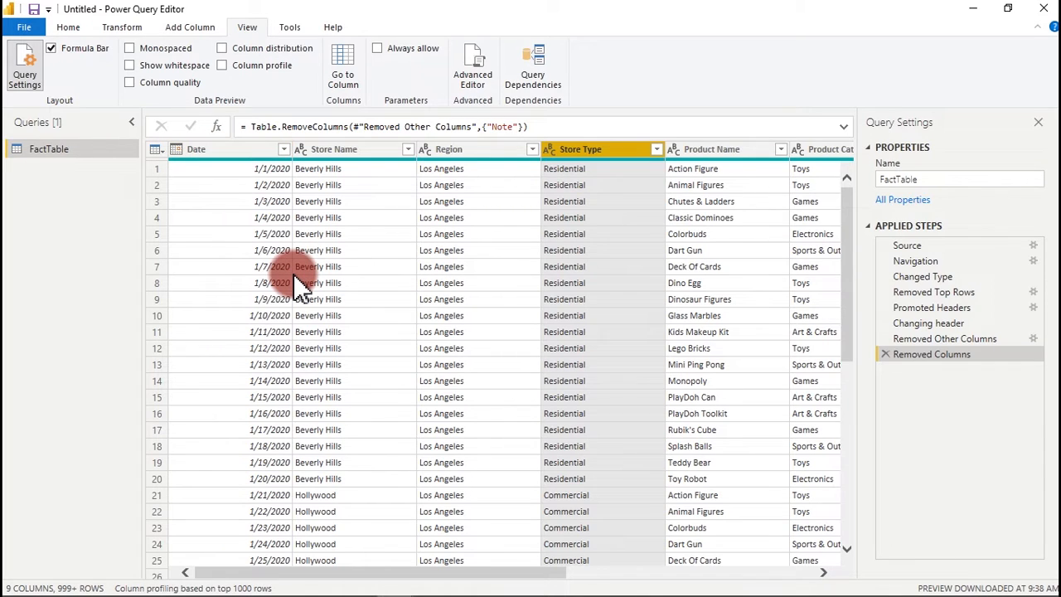
Duplicate the FactTable query and remove every column except Store Name from the copy
right_click(58, 152)
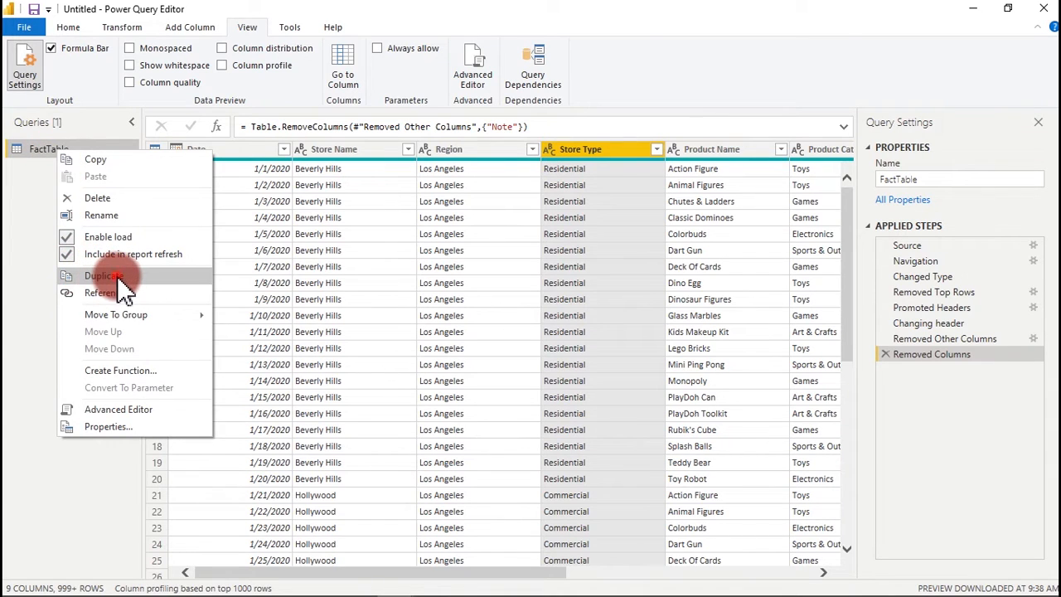
left_click(104, 276)
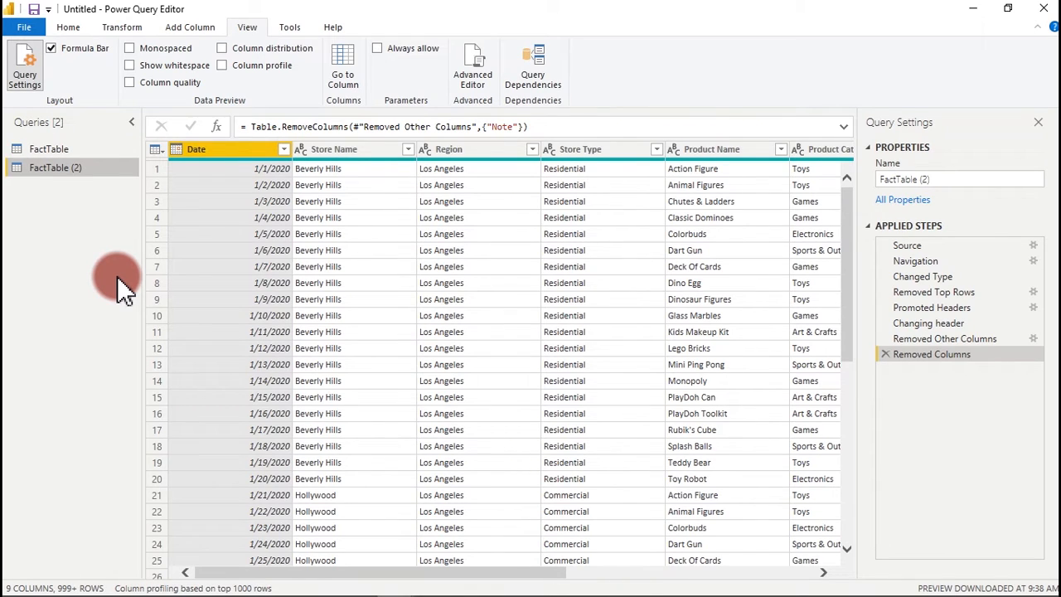
left_click(345, 151)
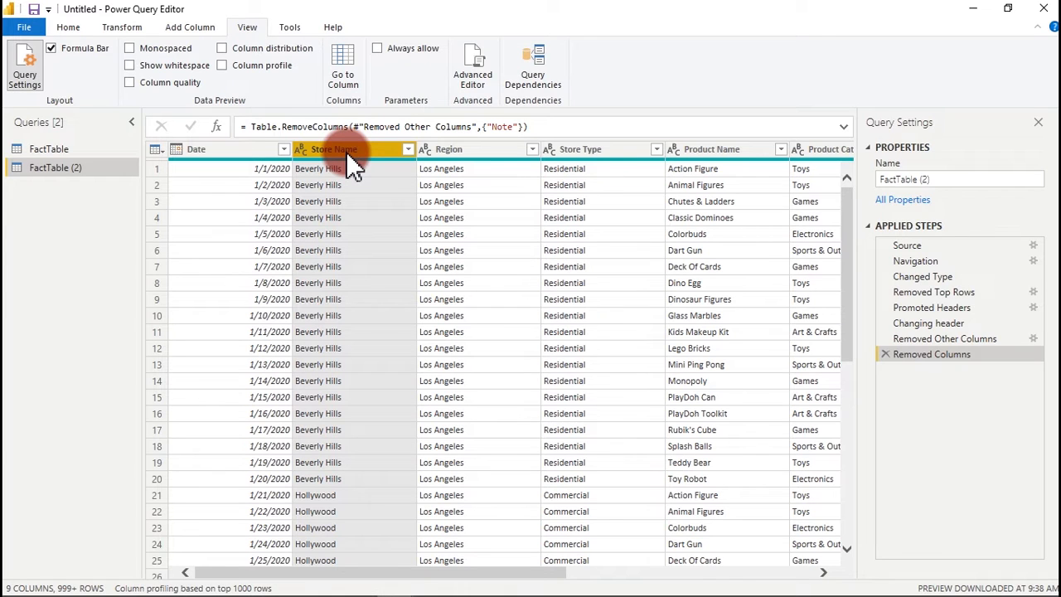
right_click(349, 153)
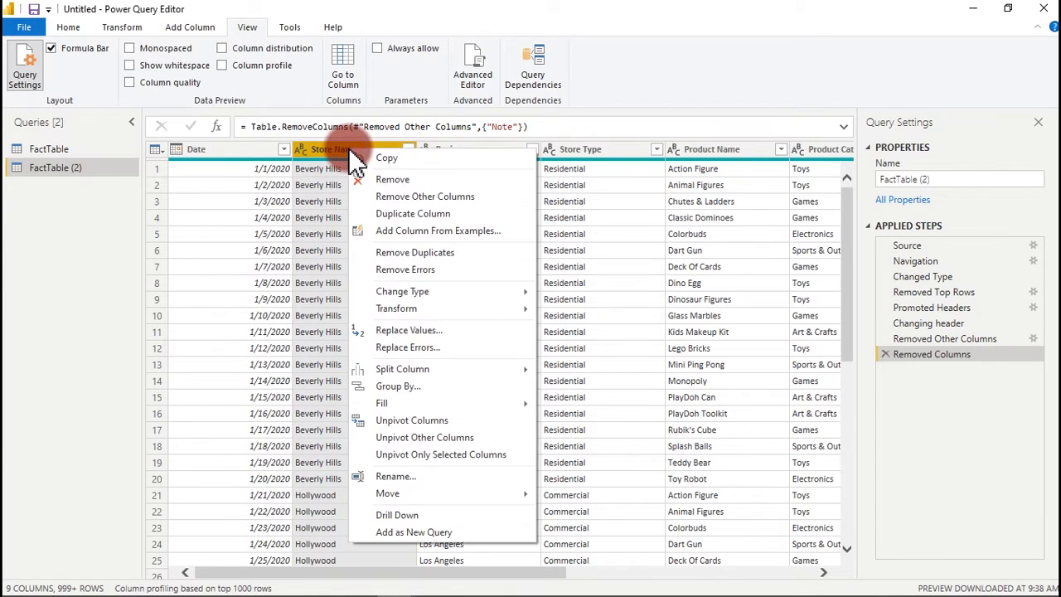
left_click(387, 198)
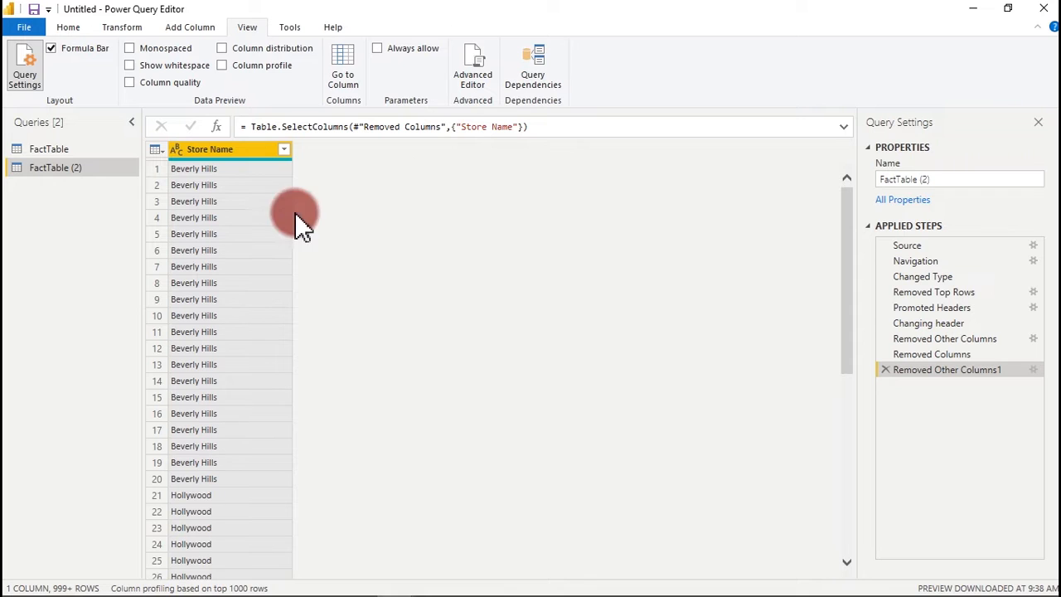
Rename the duplicated query as Store Lookup
double_click(89, 168)
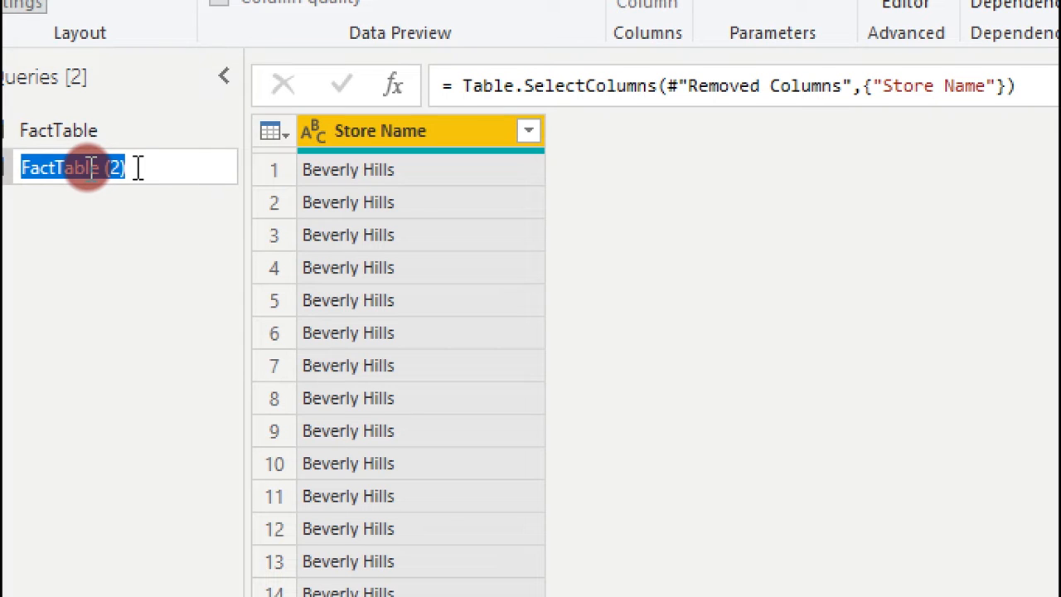
type("Store")
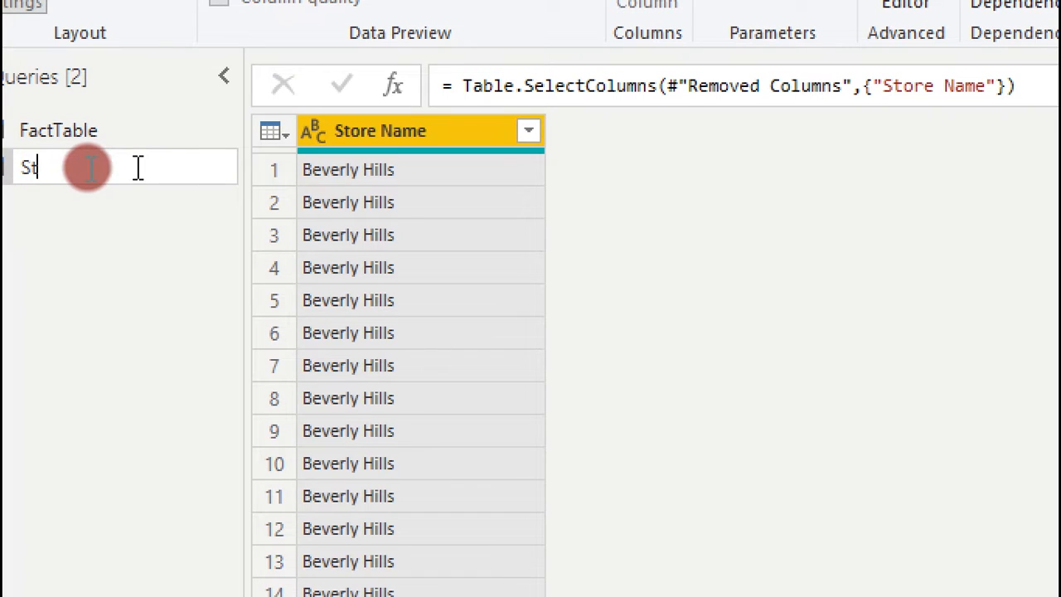
type(" Lookup")
key("Return")
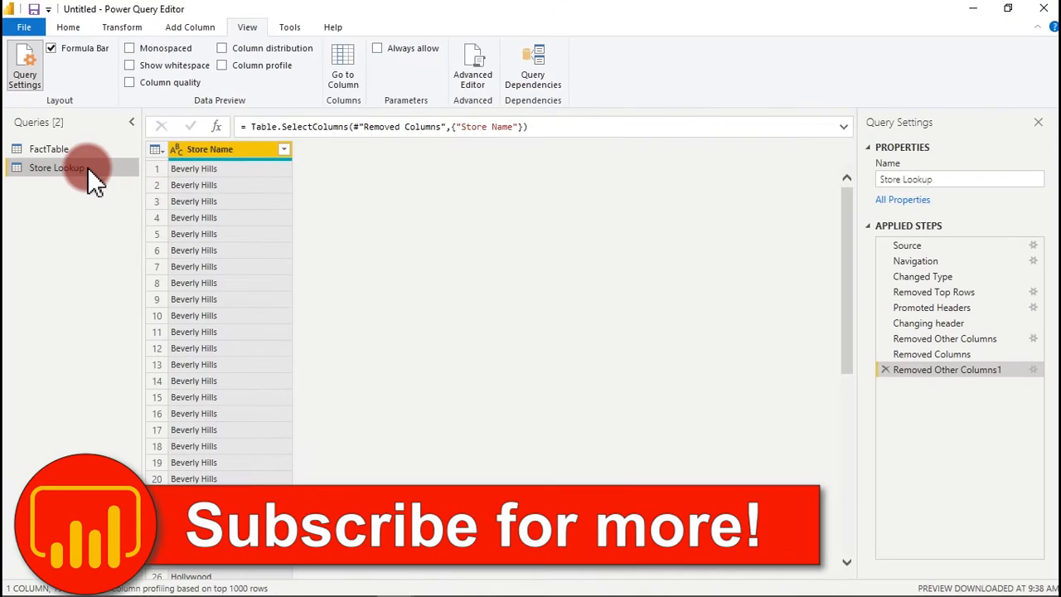
Remove the duplicate rows from the Store Name column of Store Lookup
left_click(69, 26)
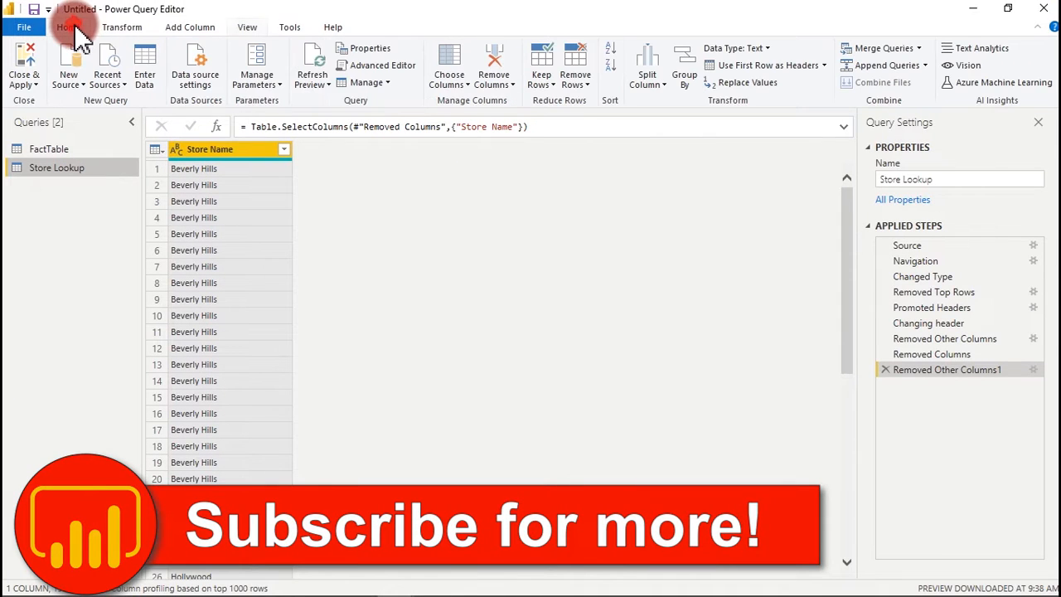
left_click(582, 89)
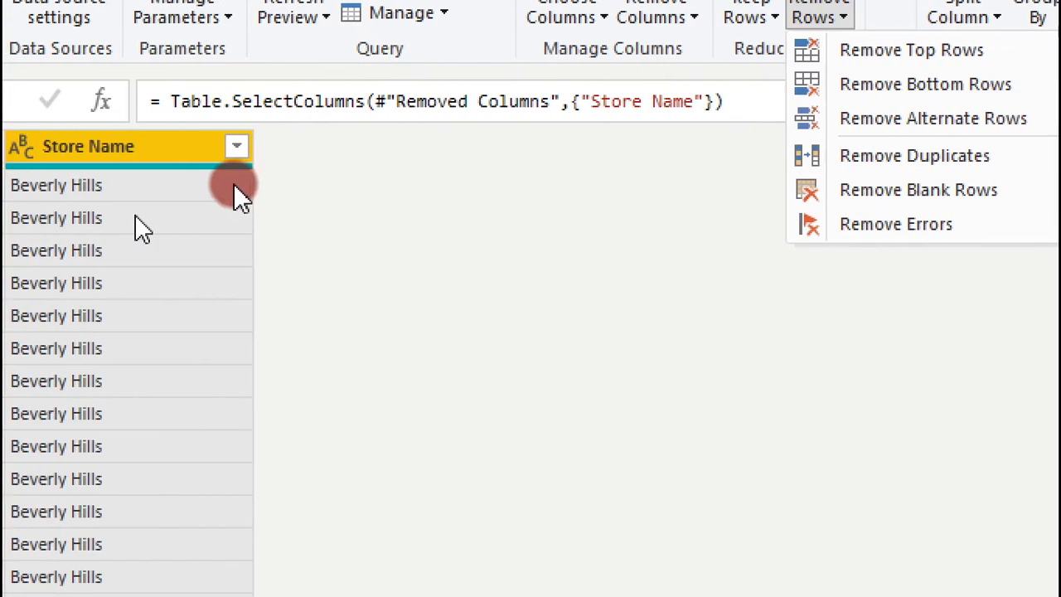
left_click(891, 159)
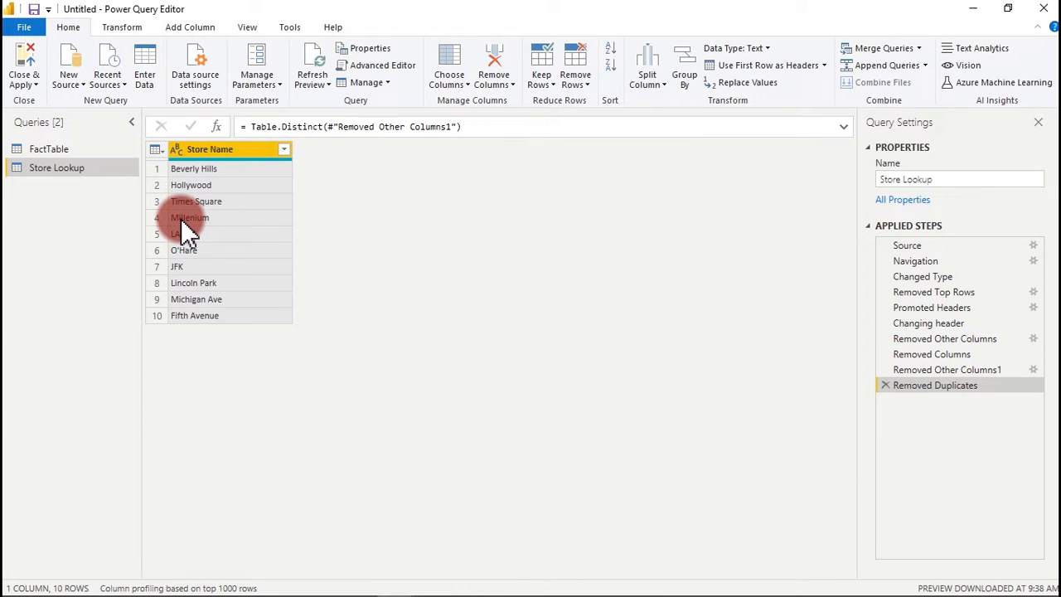
Add an index column starting at 0 to Store Lookup and rename it as Store ID
left_click(202, 29)
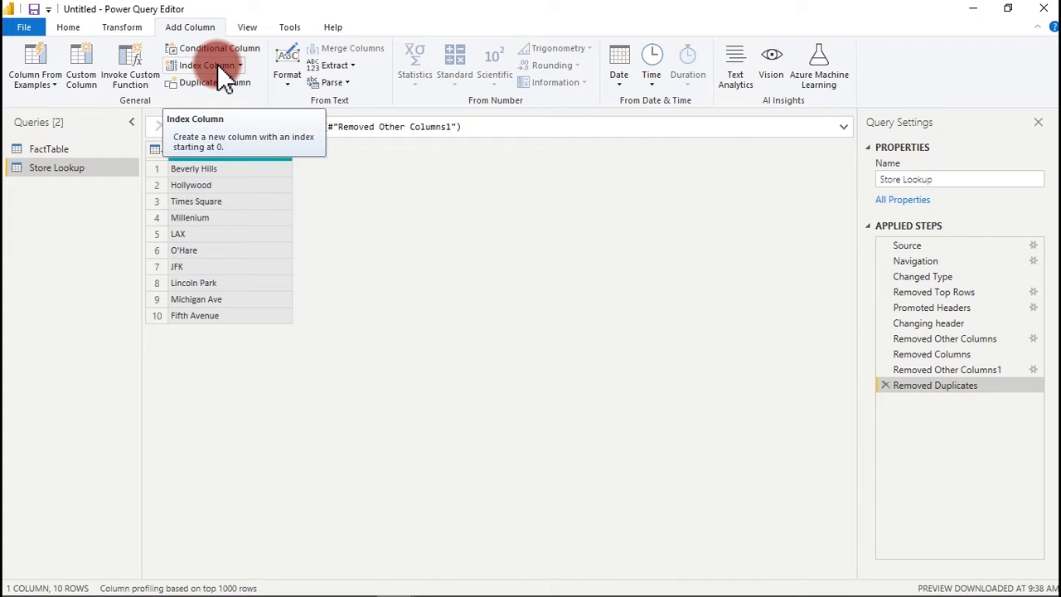
left_click(217, 64)
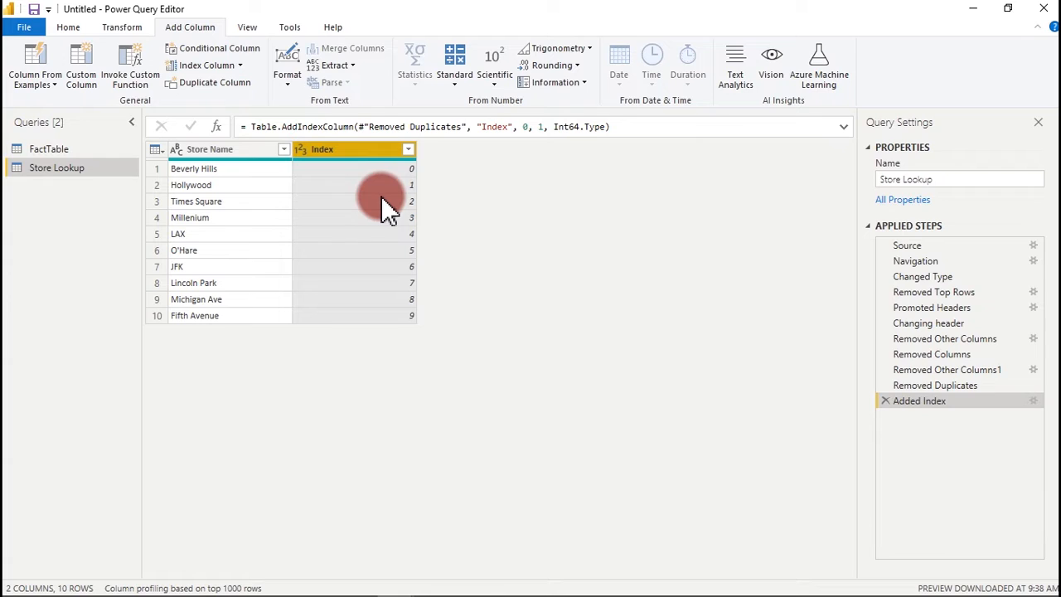
double_click(333, 147)
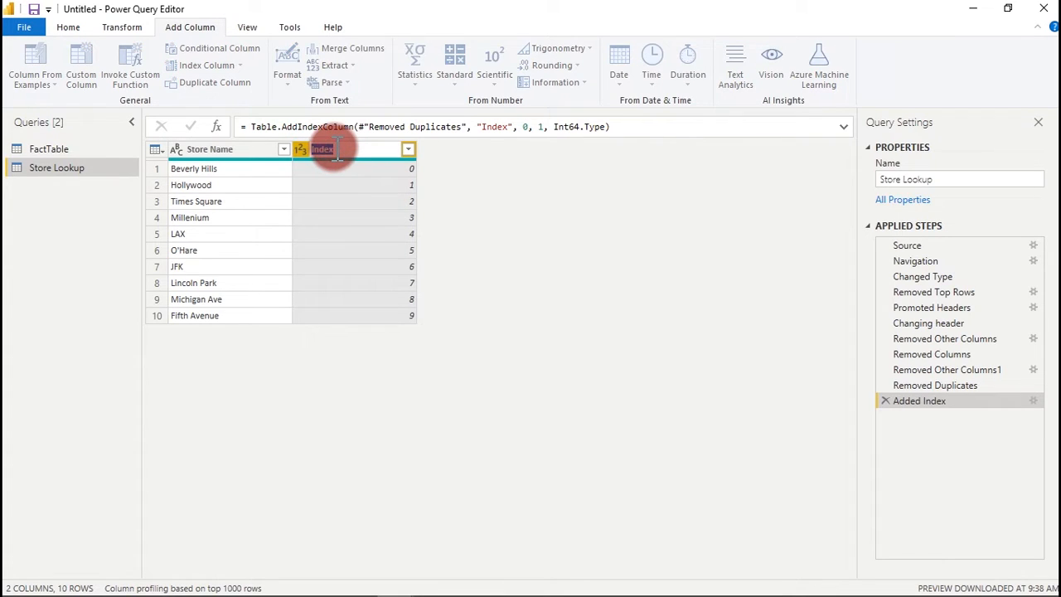
type("Store ID")
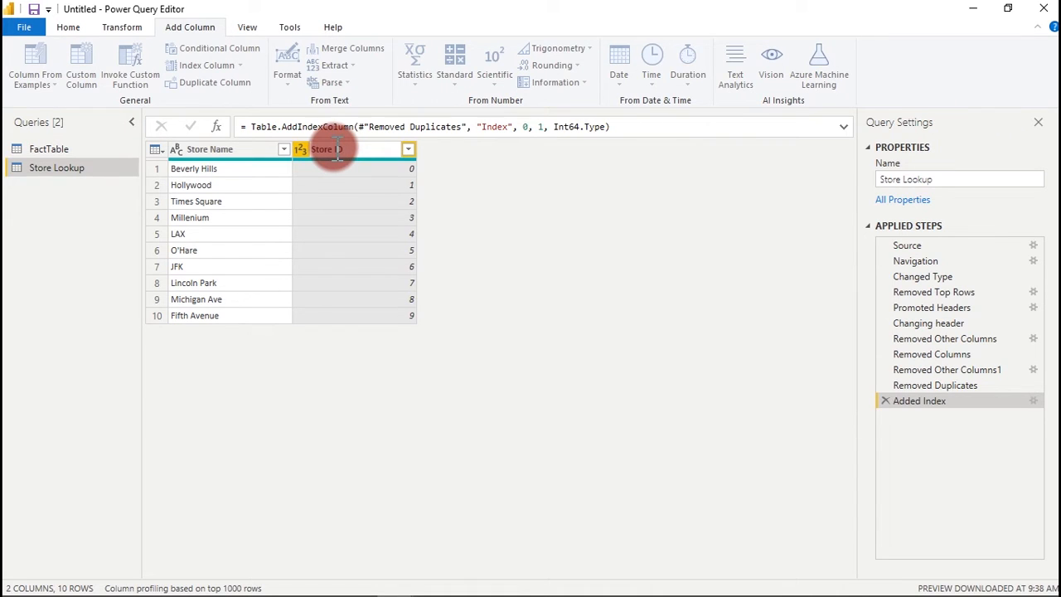
key("Return")
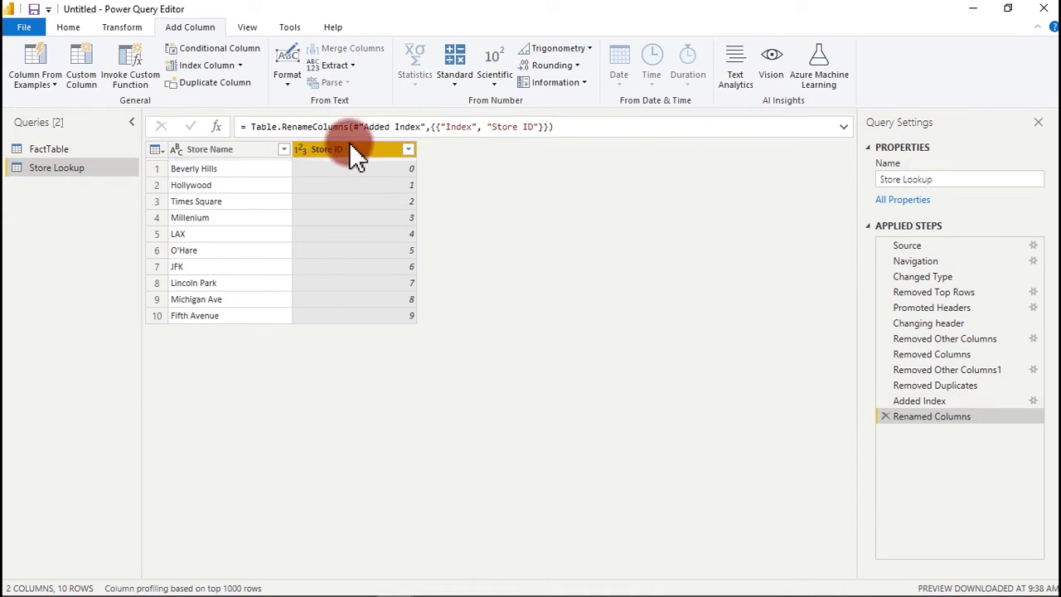
Move the Store ID column in front of Store Name and check its data type without changing it
left_click_drag(357, 150, 227, 154)
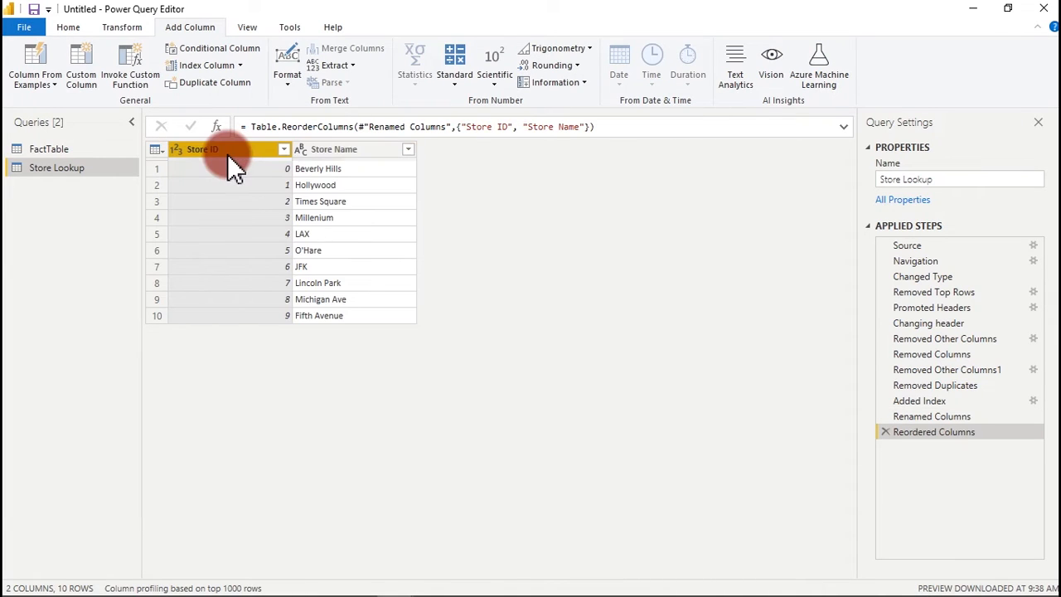
left_click(178, 150)
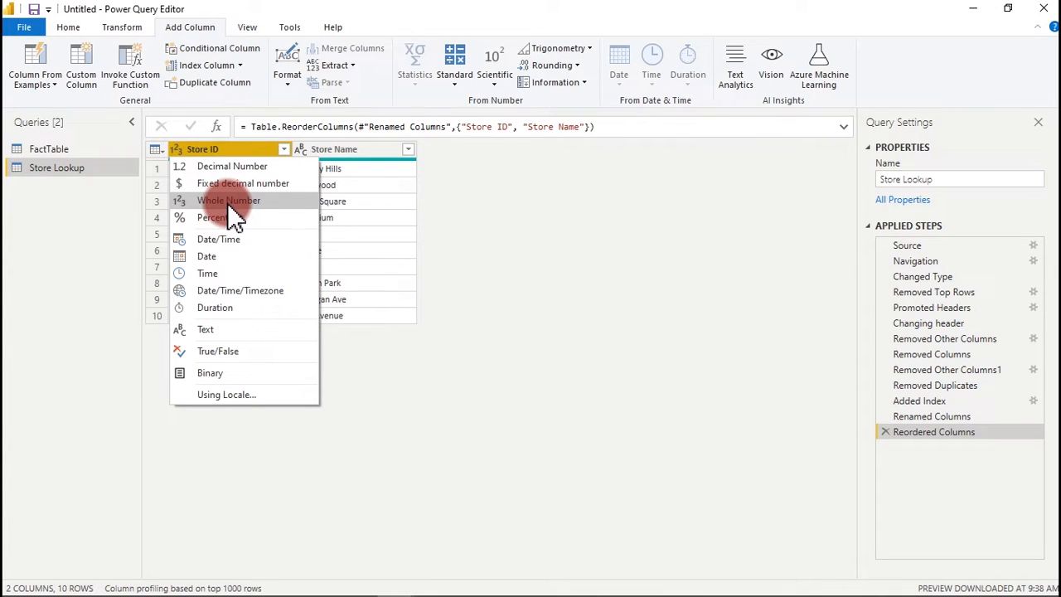
left_click(350, 153)
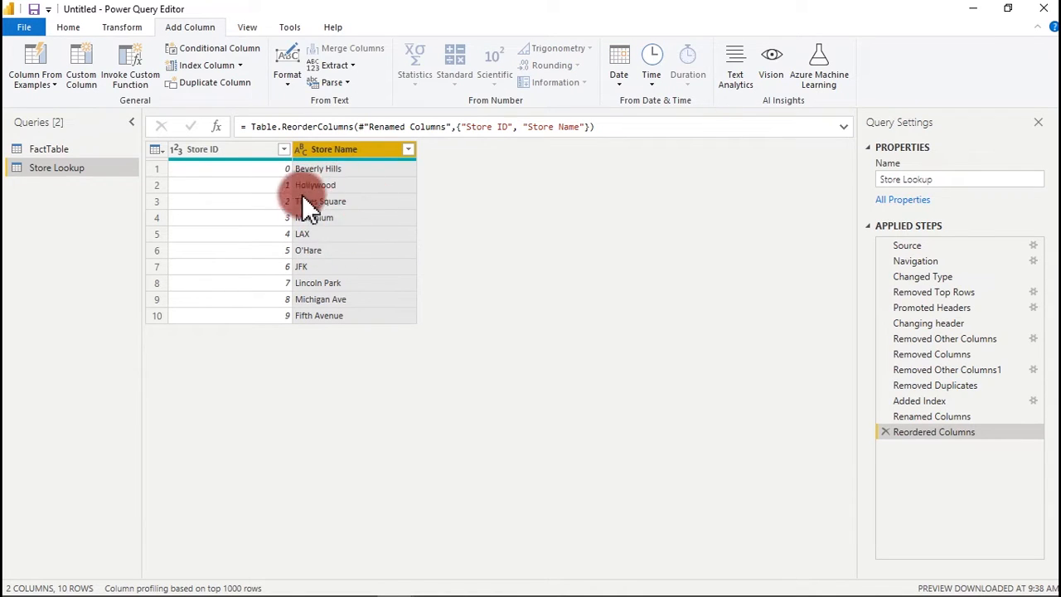
mouse_move(450, 595)
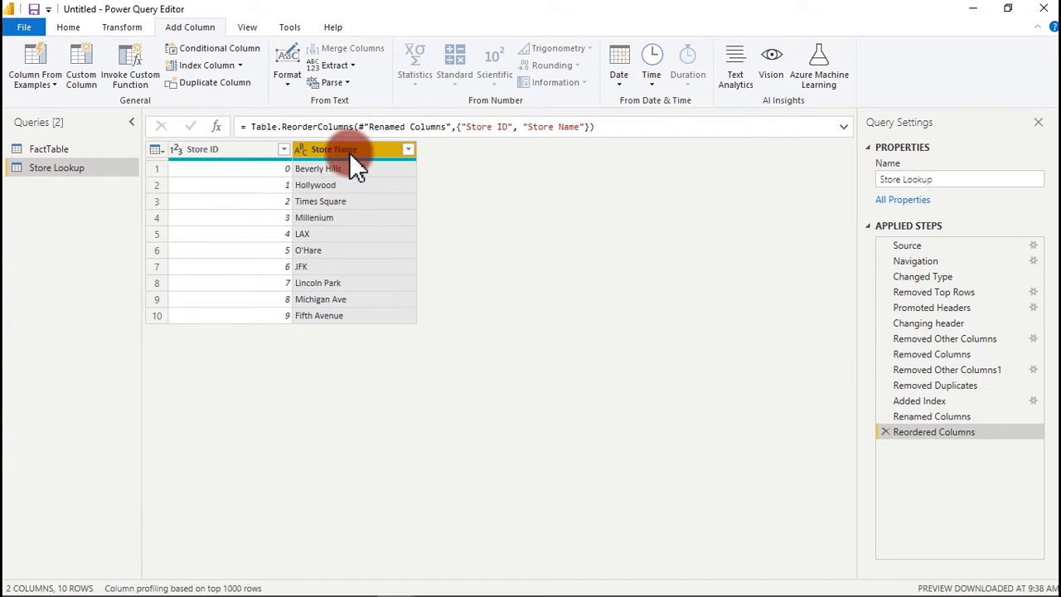
Duplicate the FactTable query and remove every column except Region from the copy
left_click(72, 150)
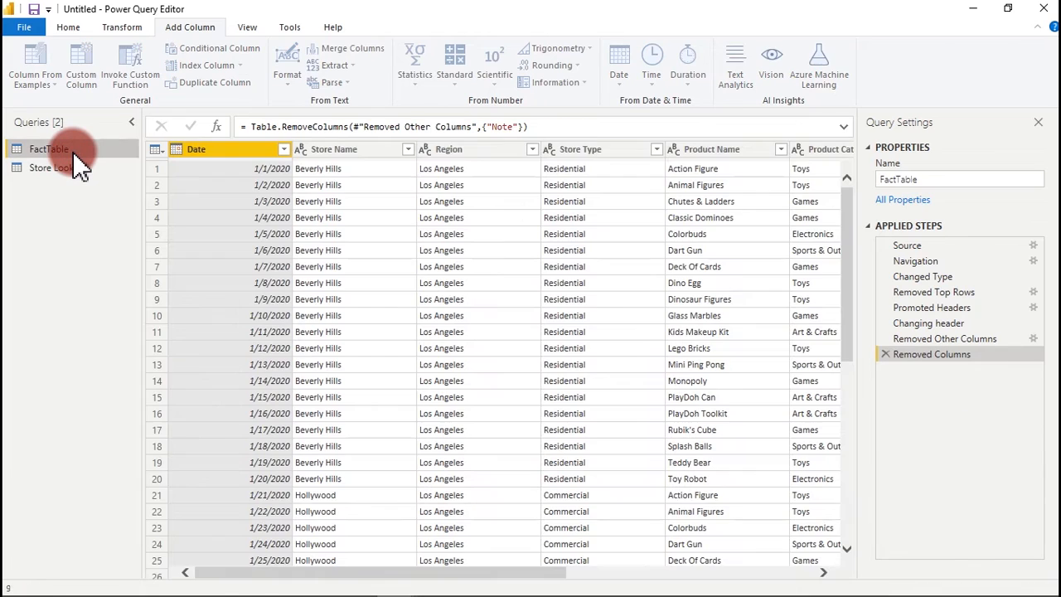
right_click(72, 151)
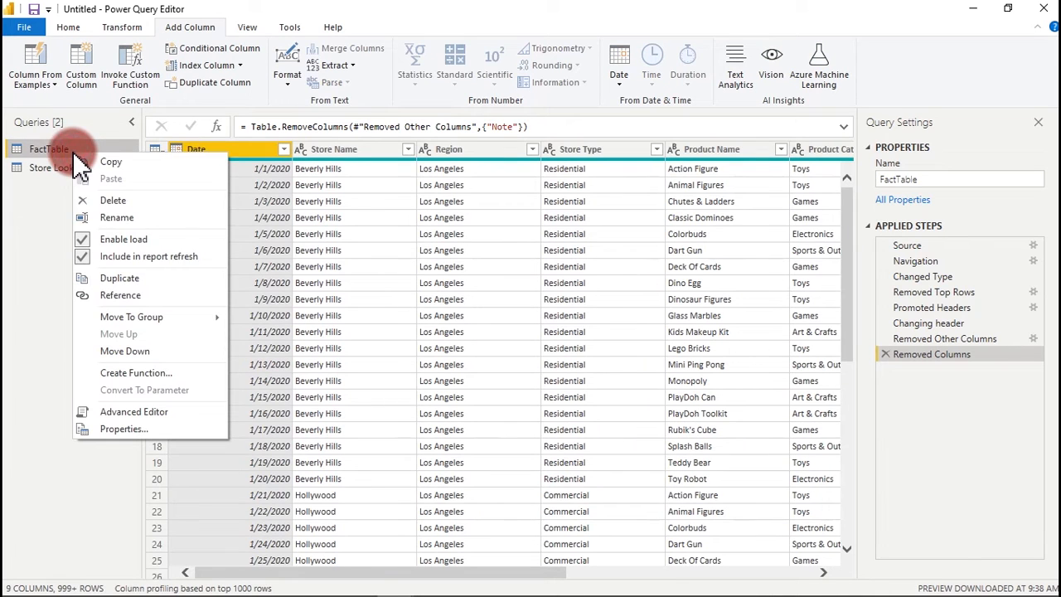
left_click(142, 282)
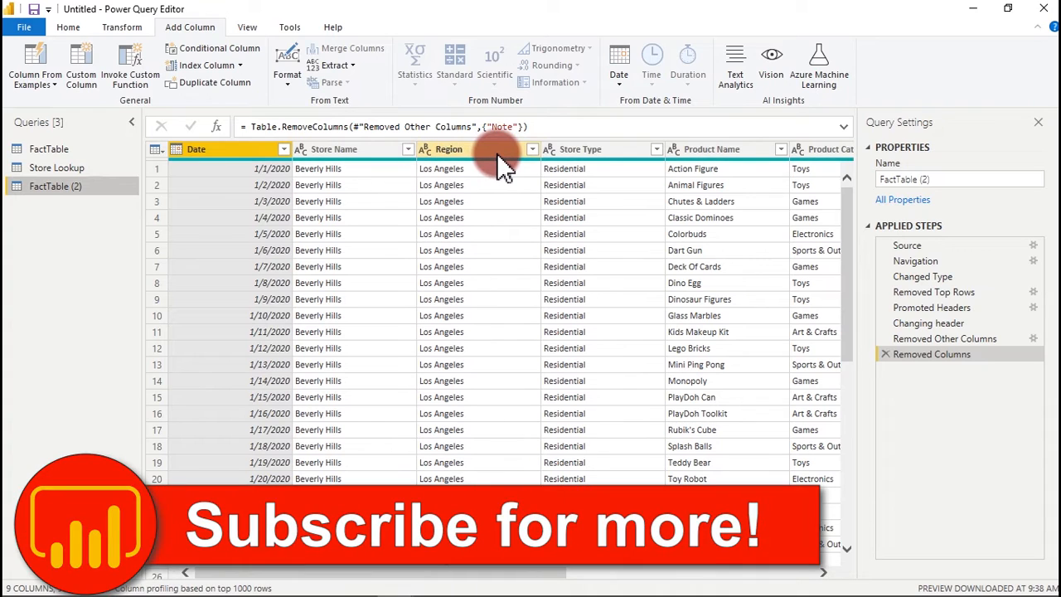
left_click(496, 153)
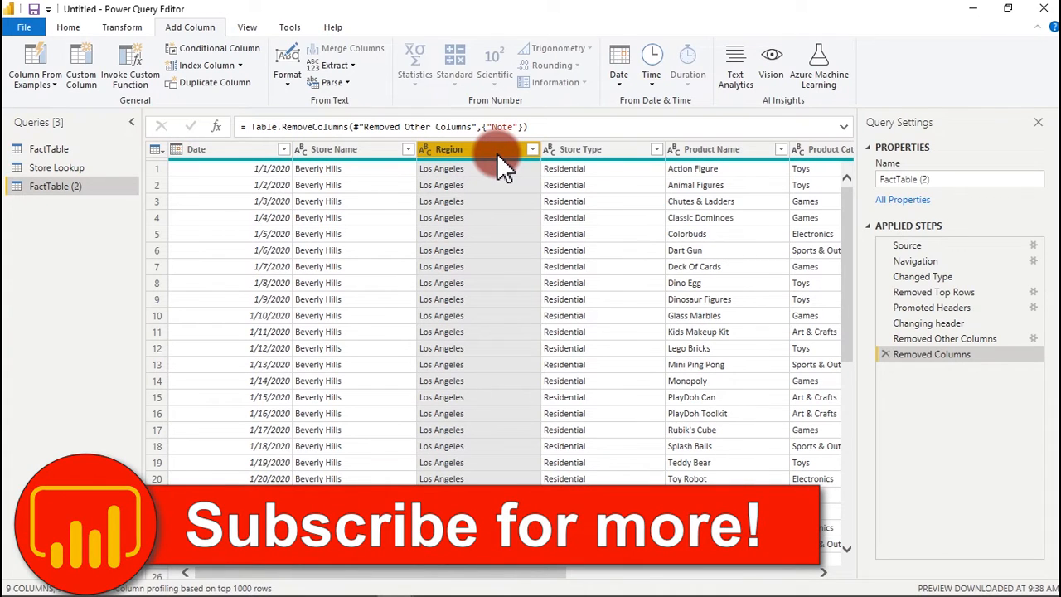
right_click(496, 153)
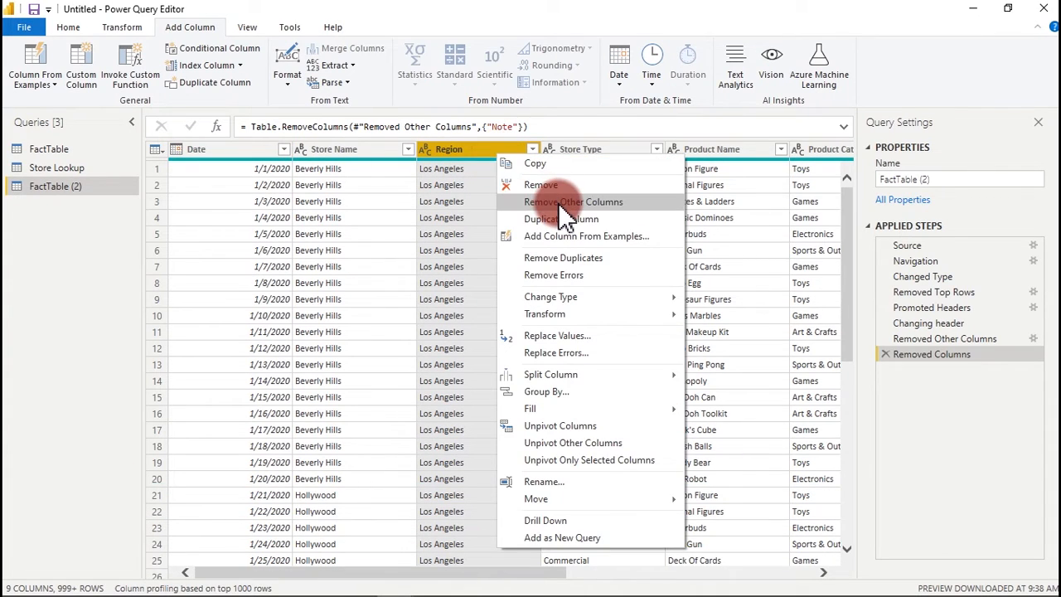
left_click(563, 206)
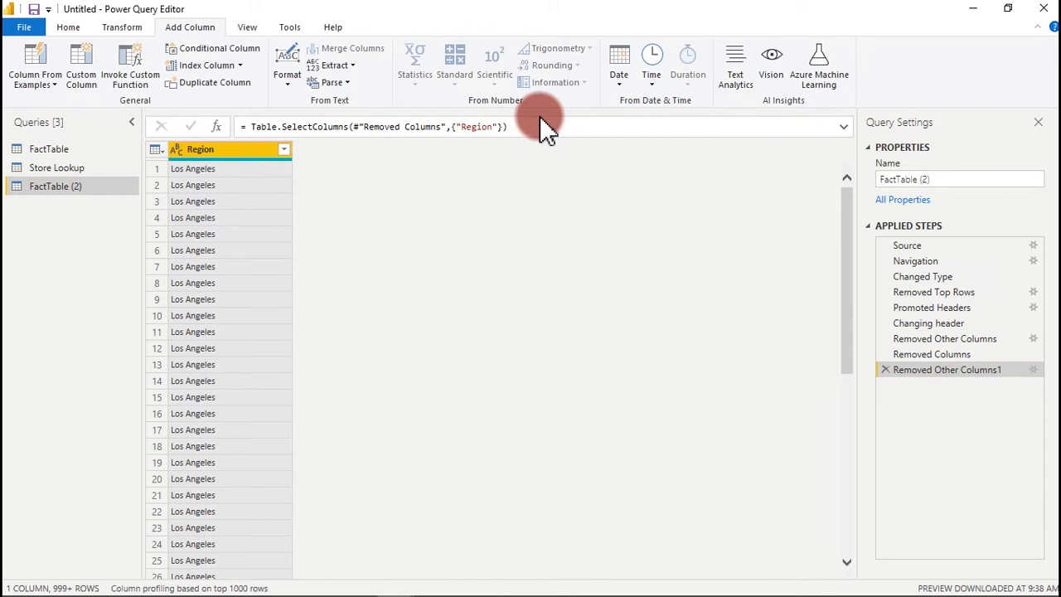
Remove the duplicate rows from the Region column and rename the duplicated query as Region Lookup
left_click(68, 27)
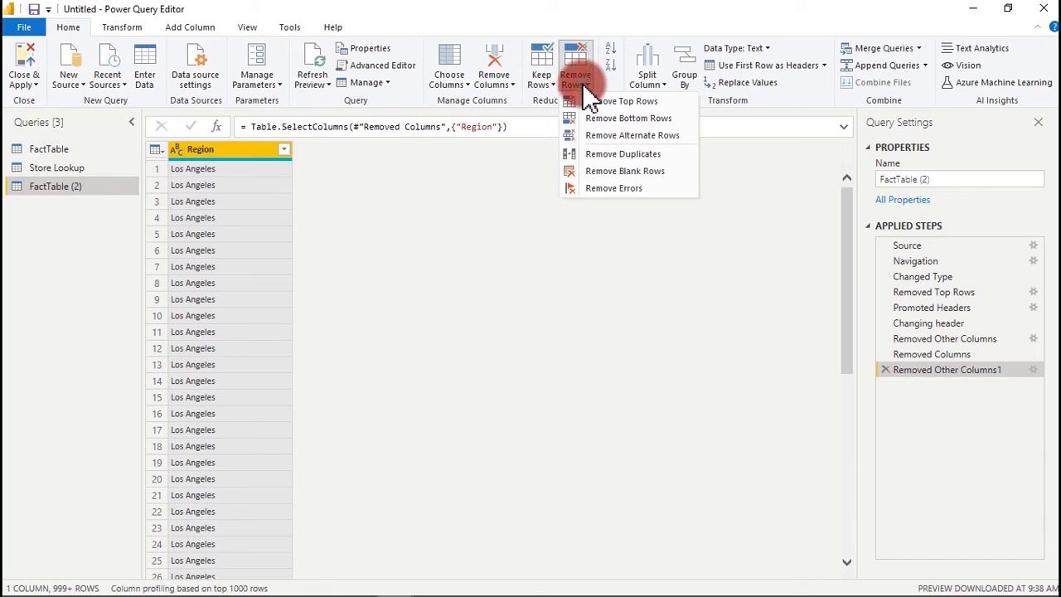
left_click(618, 154)
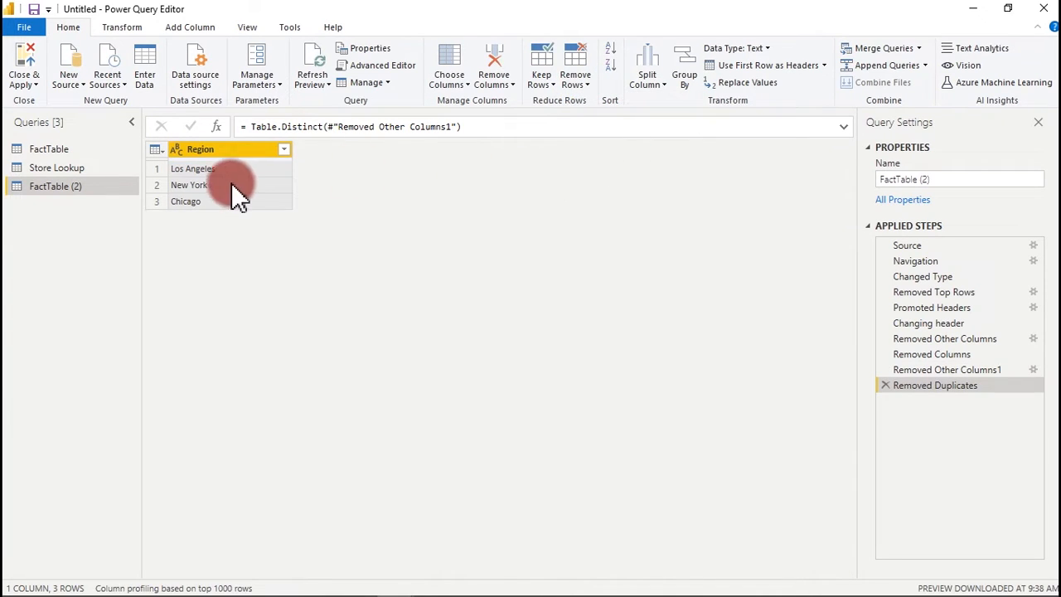
double_click(58, 186)
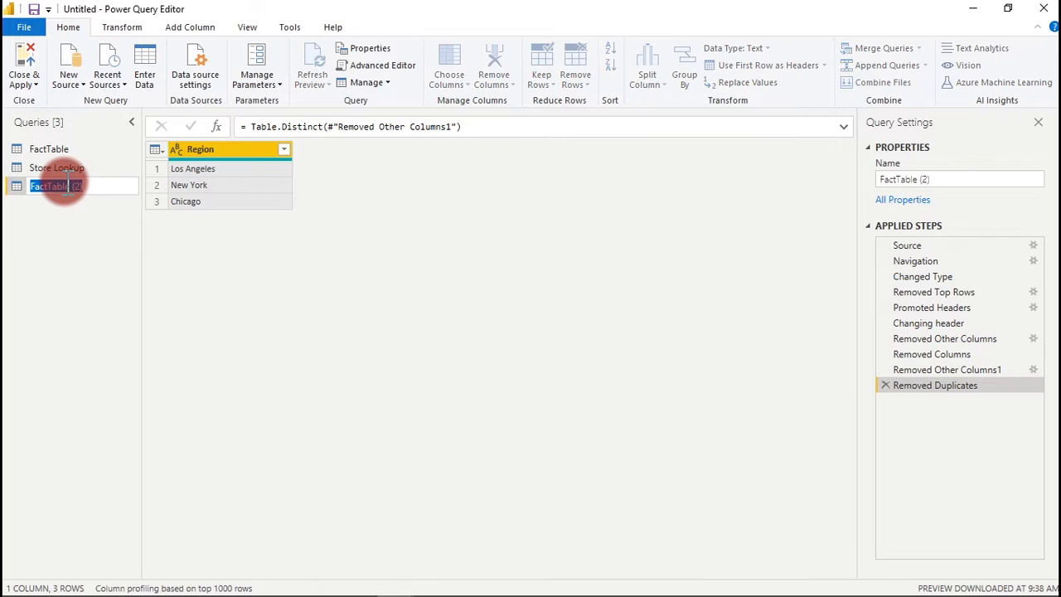
type("Region")
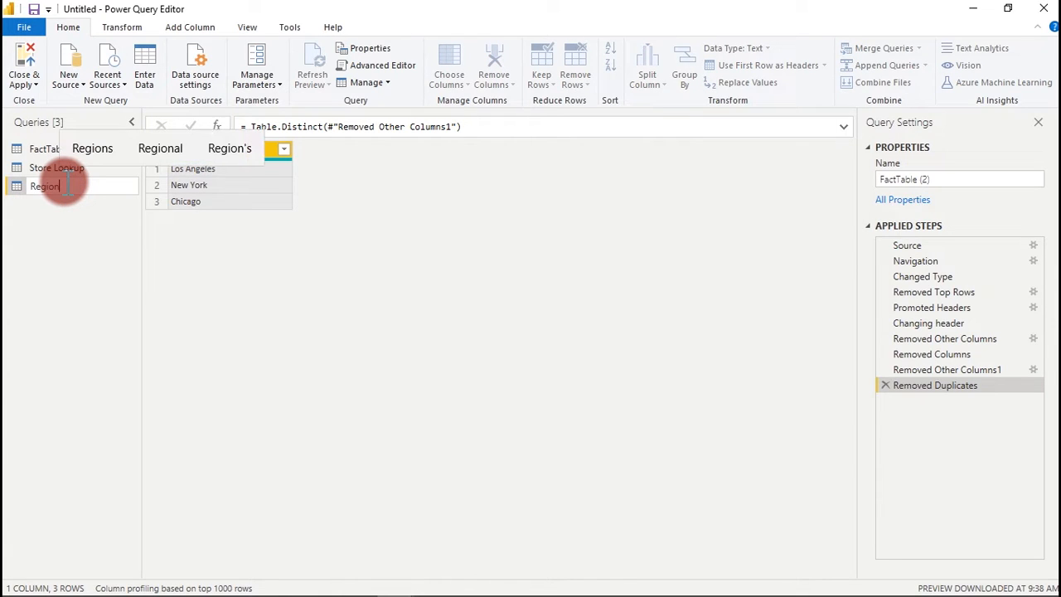
type(" Look")
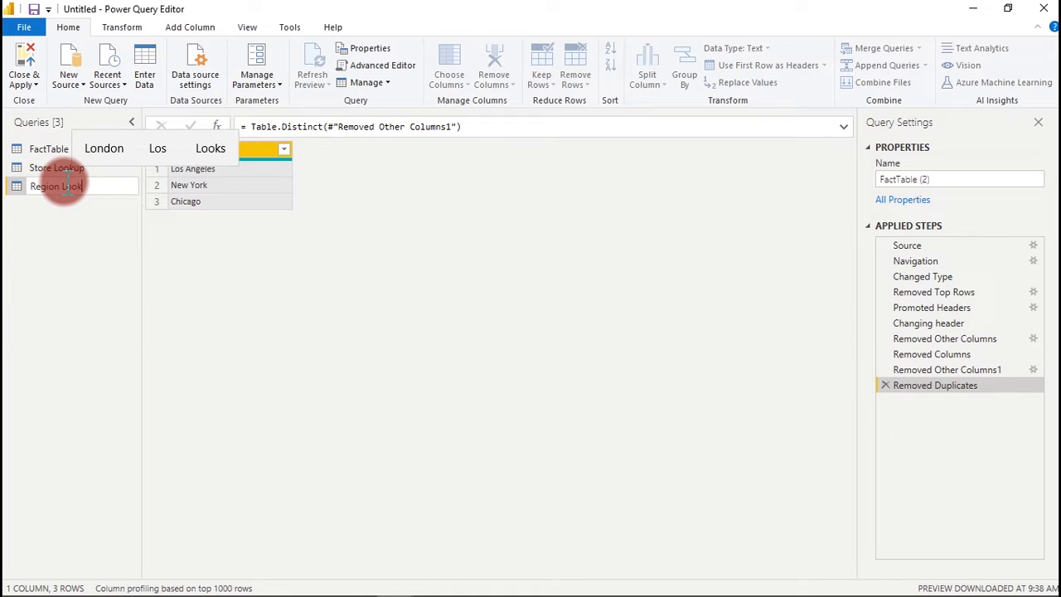
type("up")
key("Return")
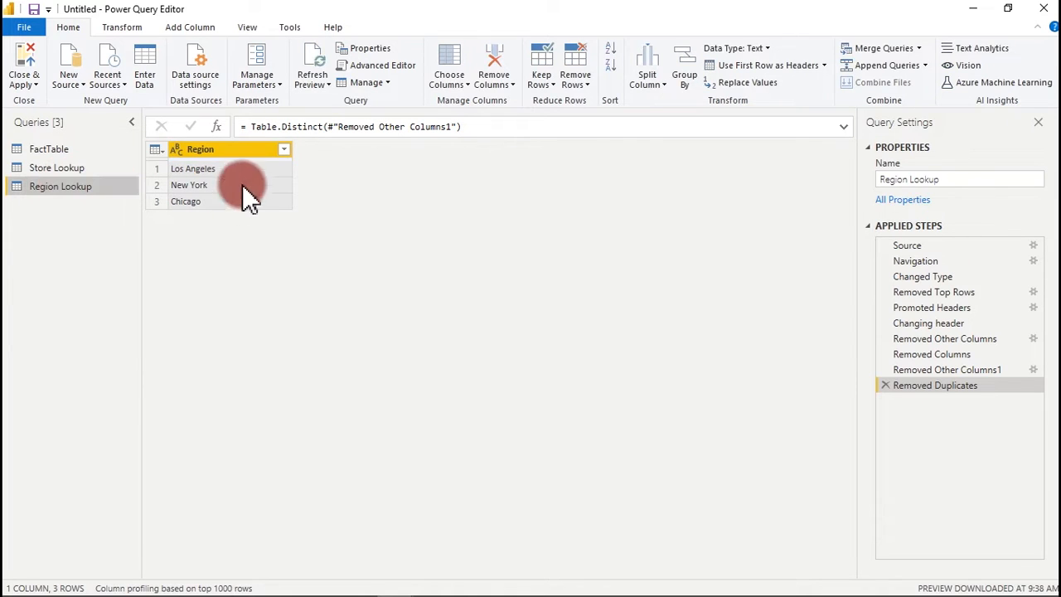
Add a custom index column to Region Lookup with starting index 10 and increment 2
left_click(190, 27)
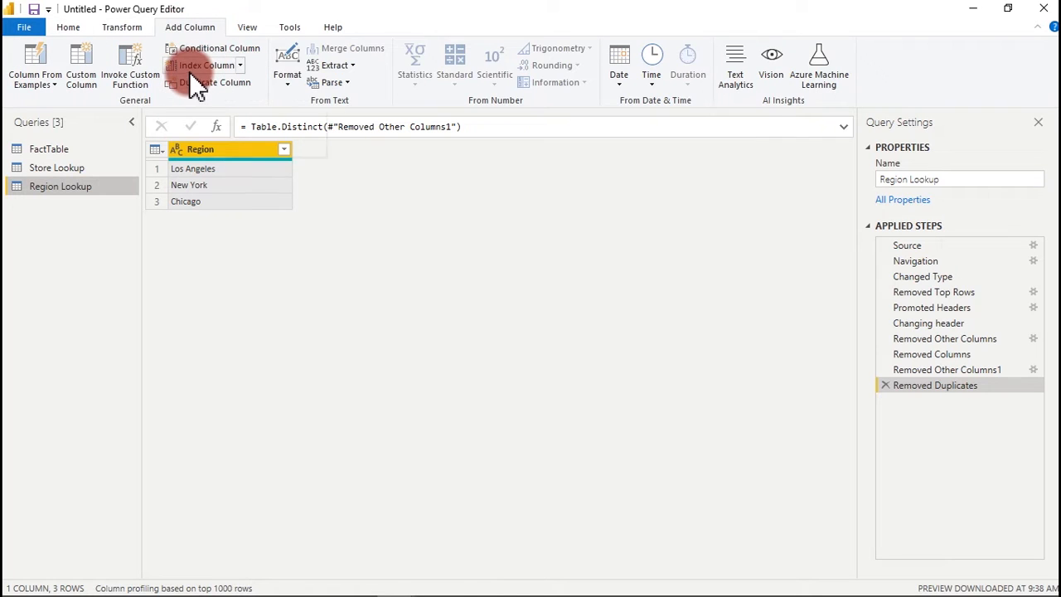
left_click(240, 66)
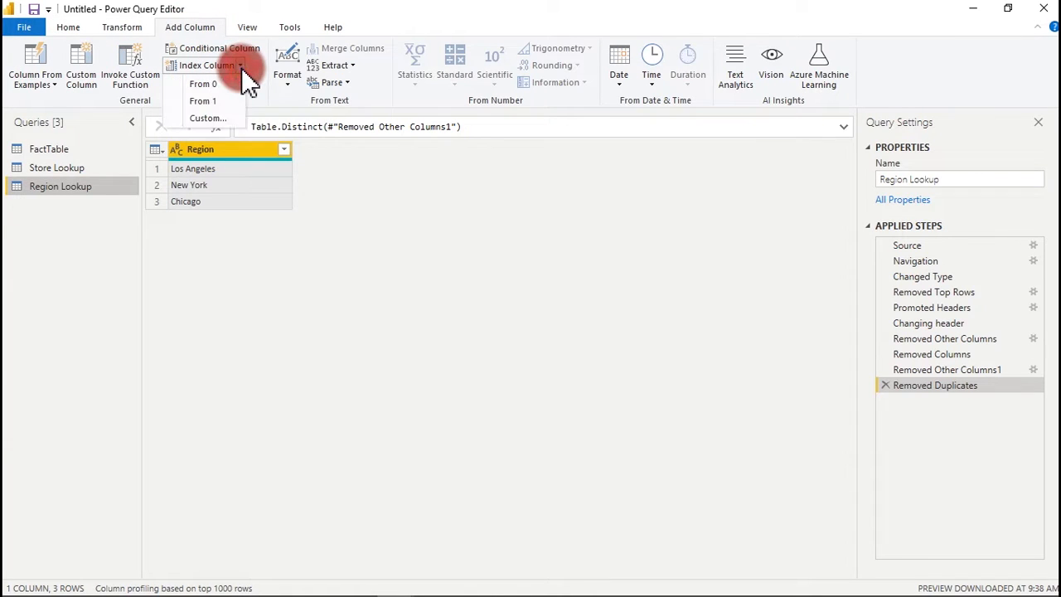
left_click(219, 117)
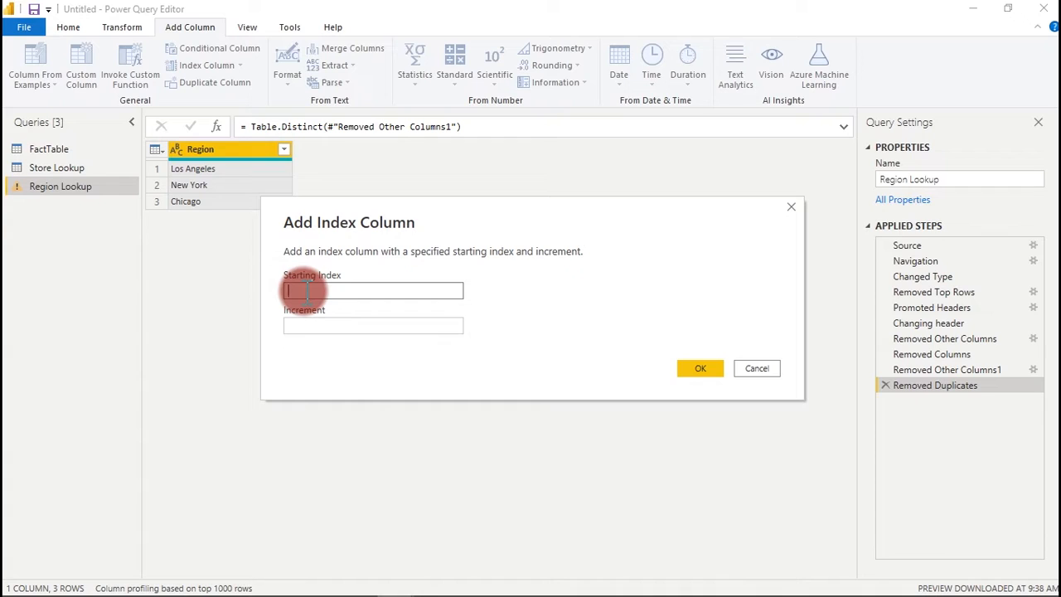
type("10")
left_click(304, 323)
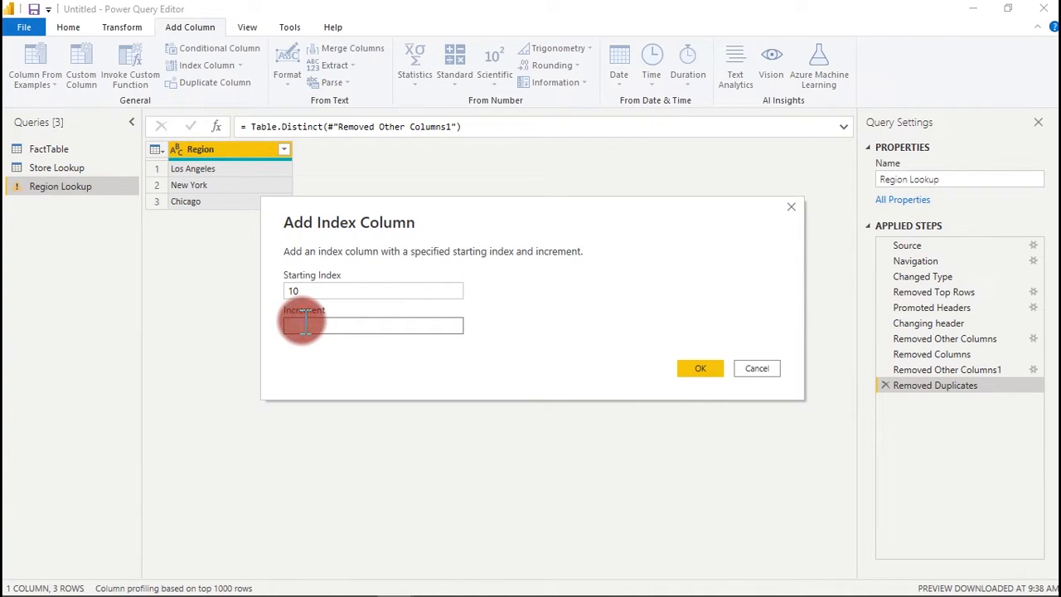
type("2")
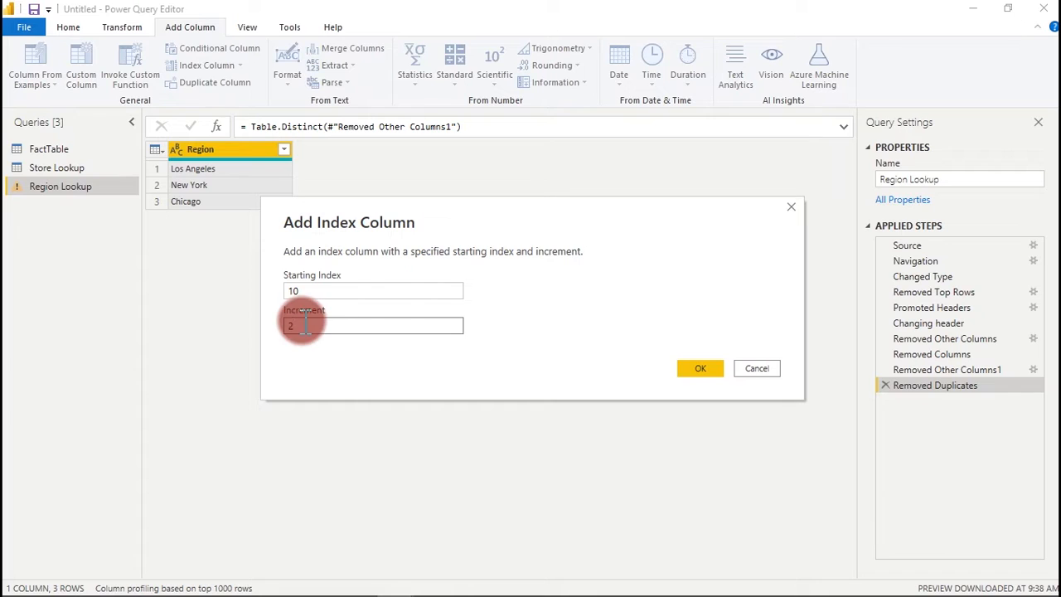
left_click(718, 371)
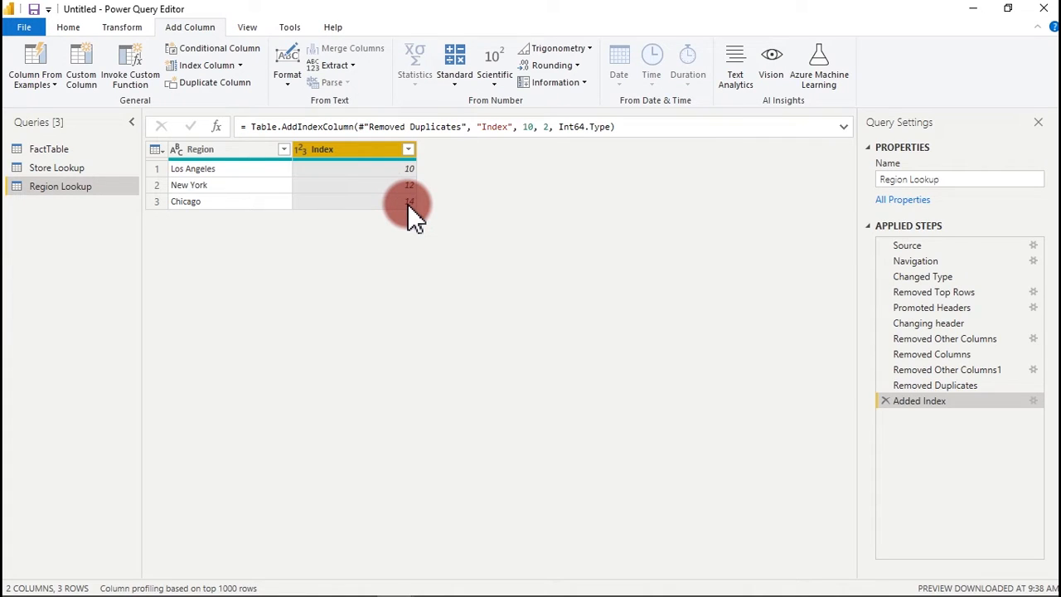
Rename the index column as Region ID and move it in front of the Region column
double_click(324, 150)
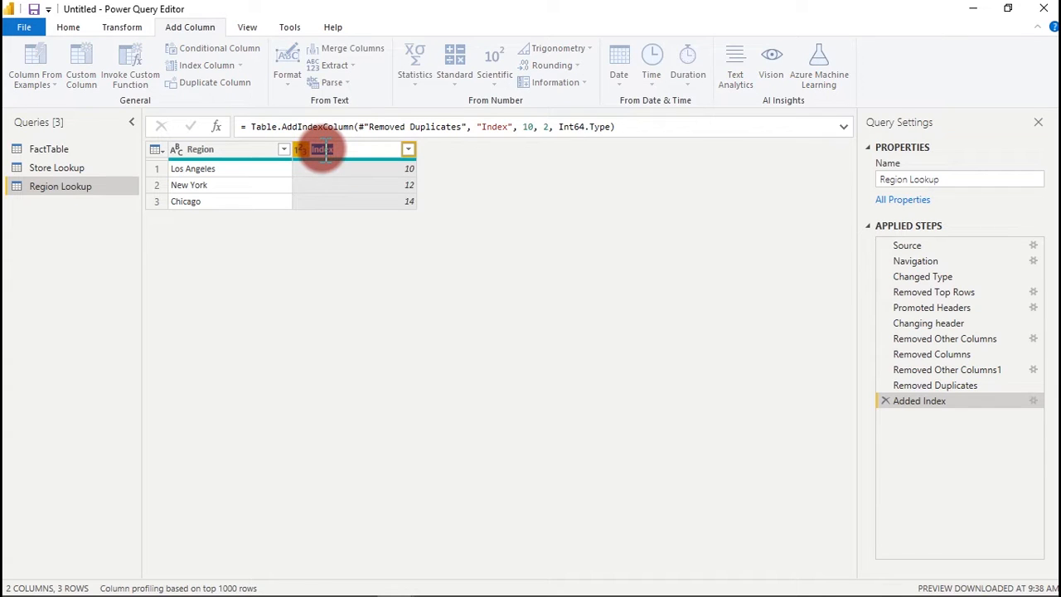
type("Region ID")
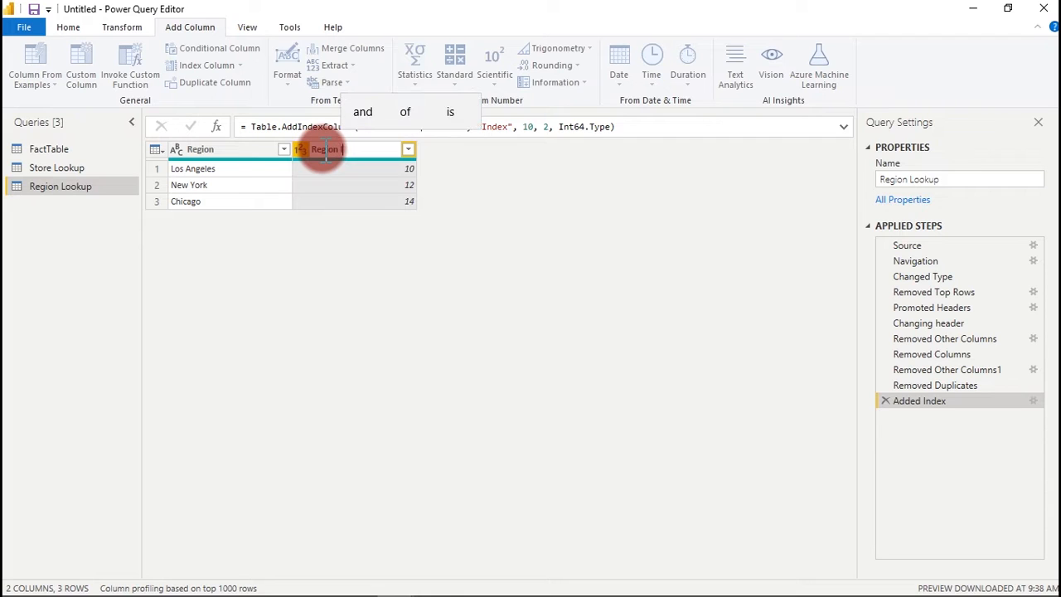
key("Return")
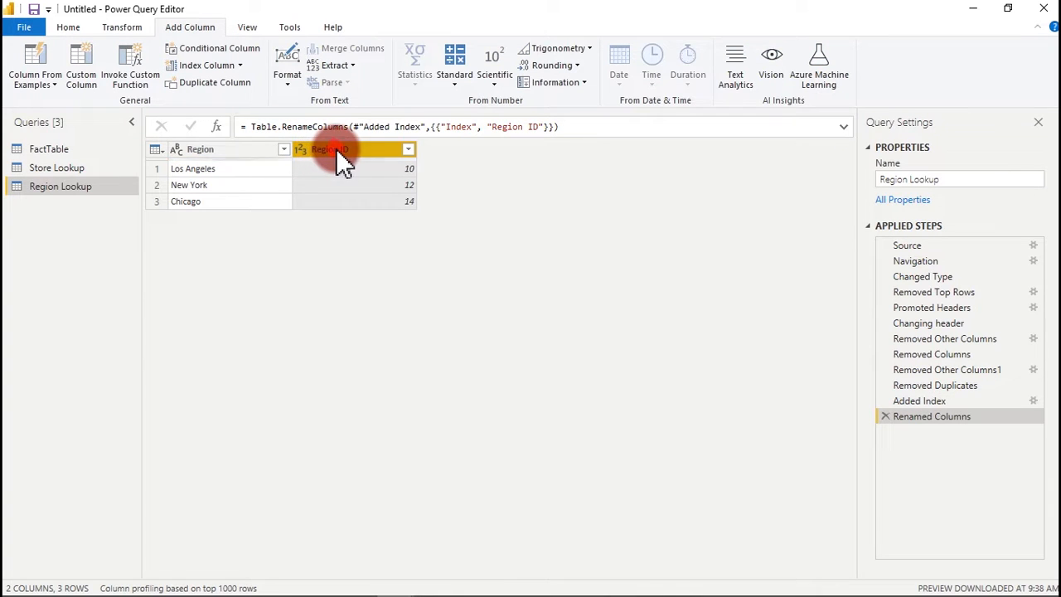
left_click_drag(336, 149, 214, 149)
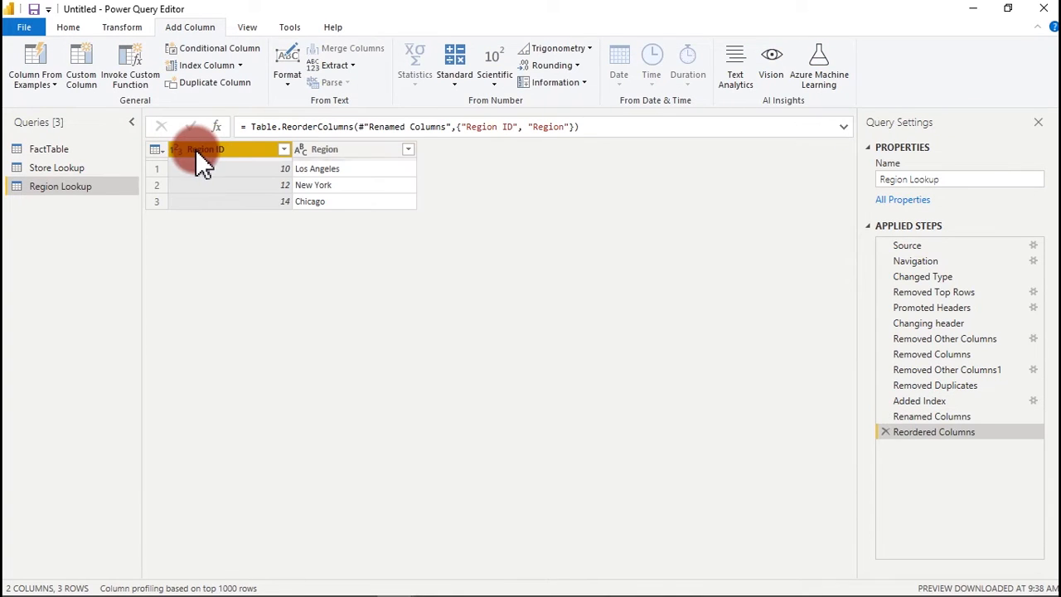
Create a Store Type Lookup query from a duplicate of FactTable, keeping only the Store Type column
left_click(89, 145)
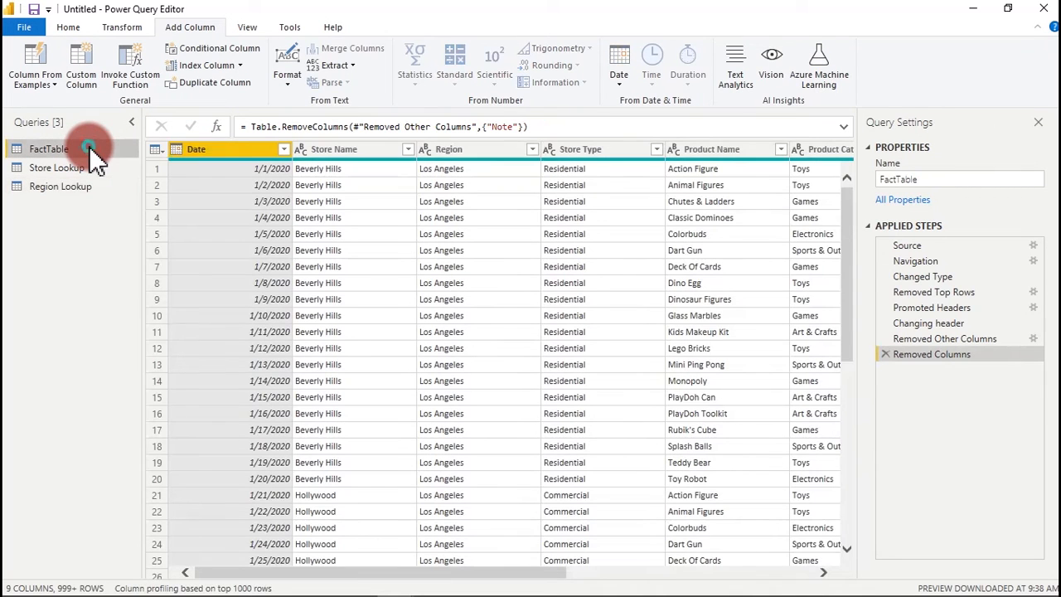
right_click(89, 147)
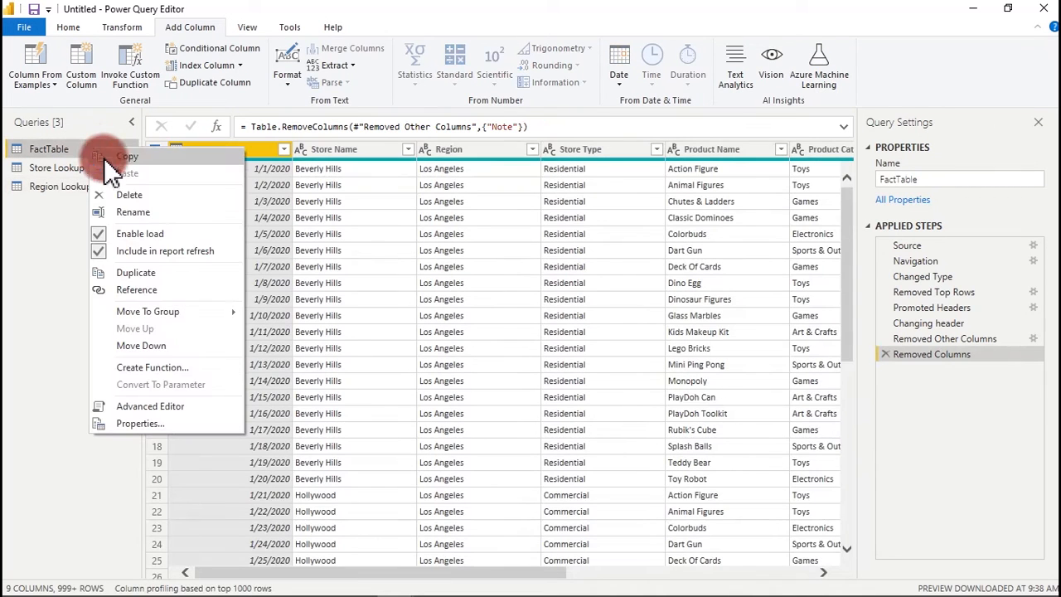
left_click(146, 275)
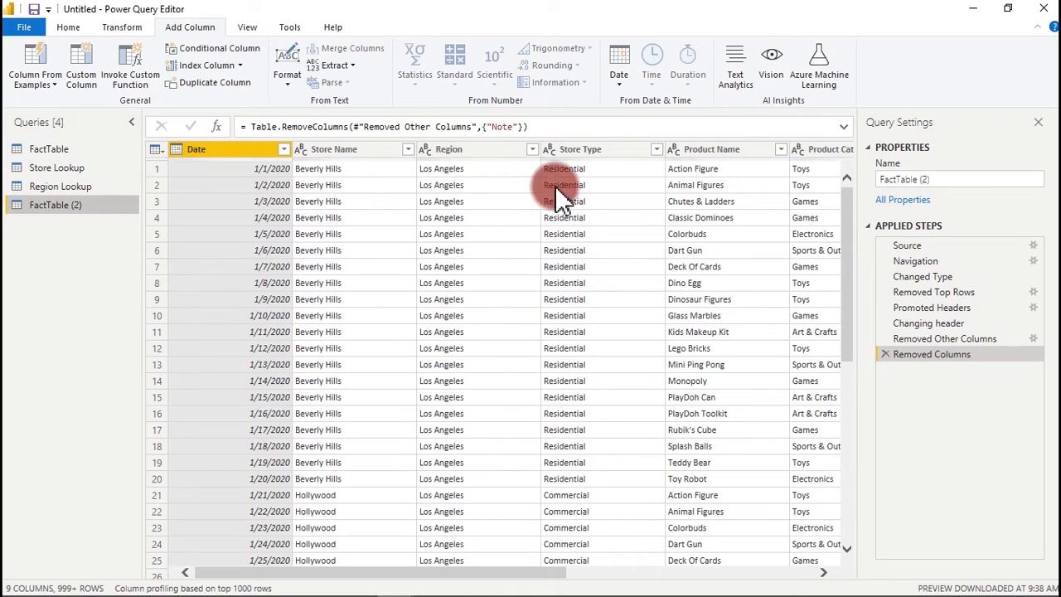
left_click(603, 149)
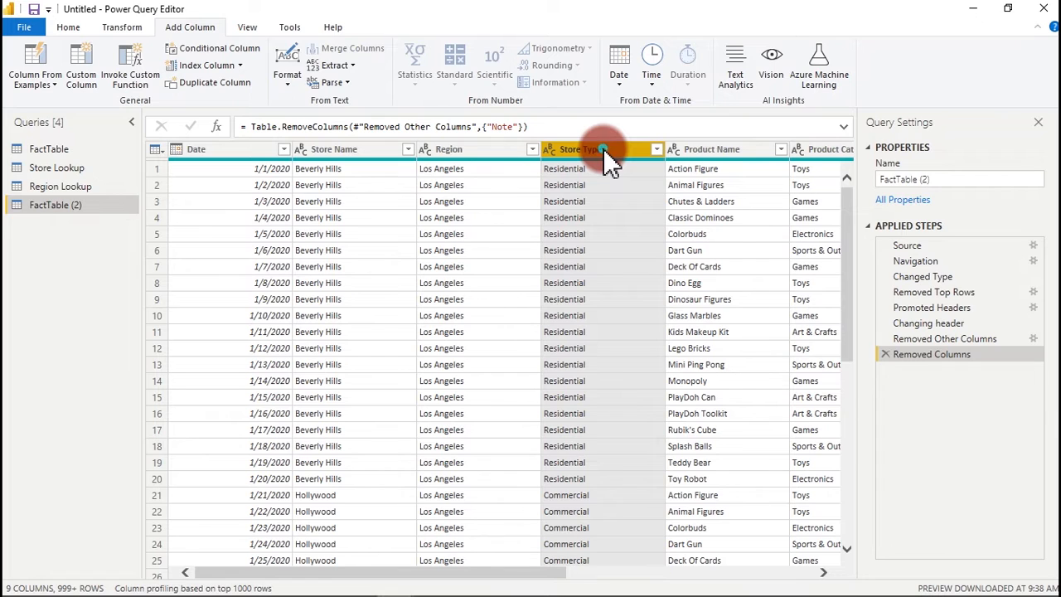
right_click(605, 152)
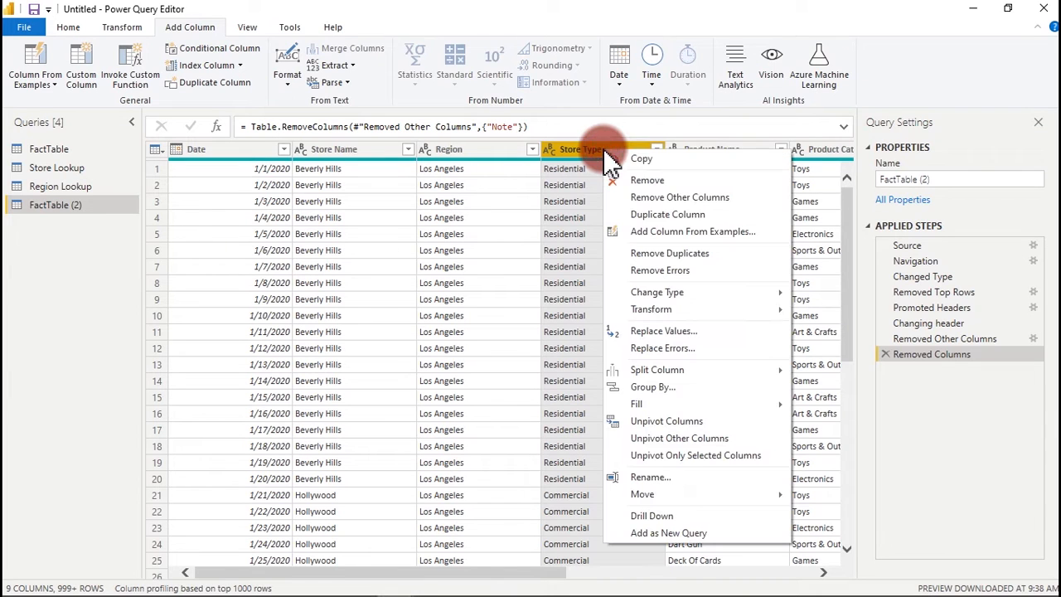
left_click(674, 201)
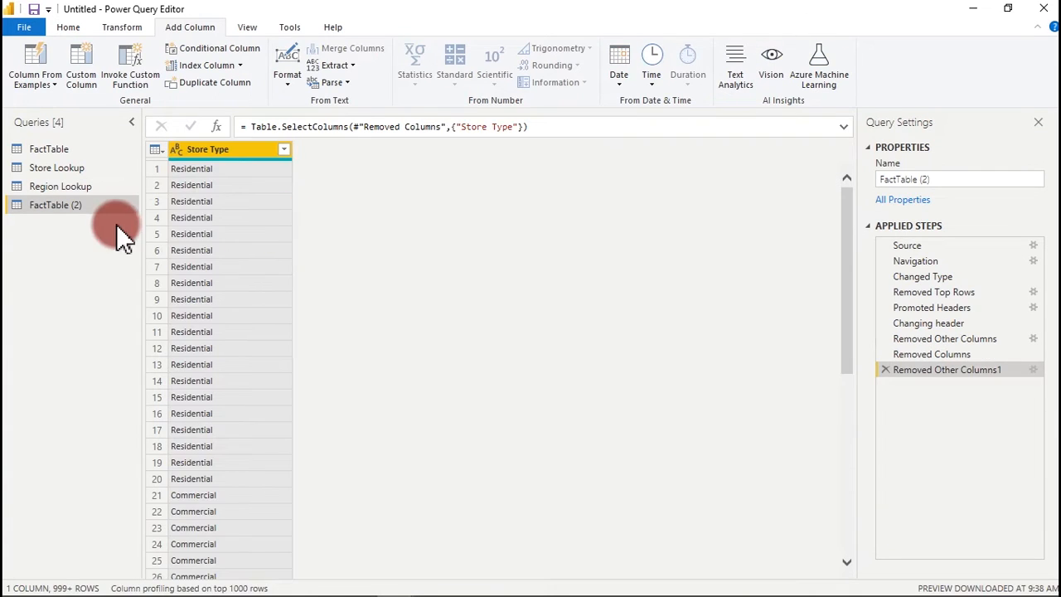
double_click(92, 204)
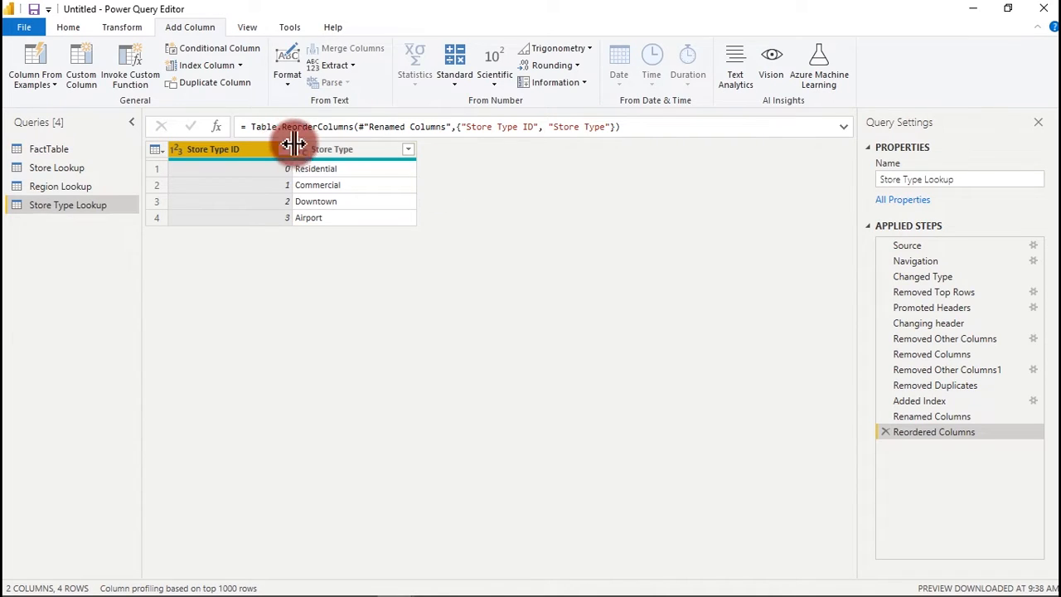
Merge Region Lookup into FactTable, matching on the Region column of both tables with a Left Outer join
left_click(70, 149)
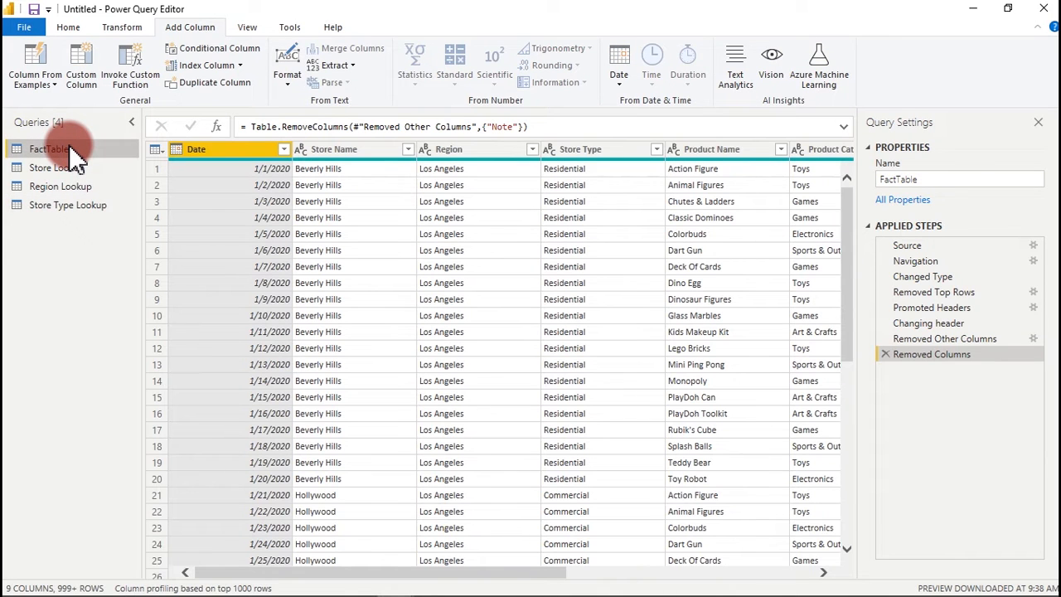
left_click(68, 26)
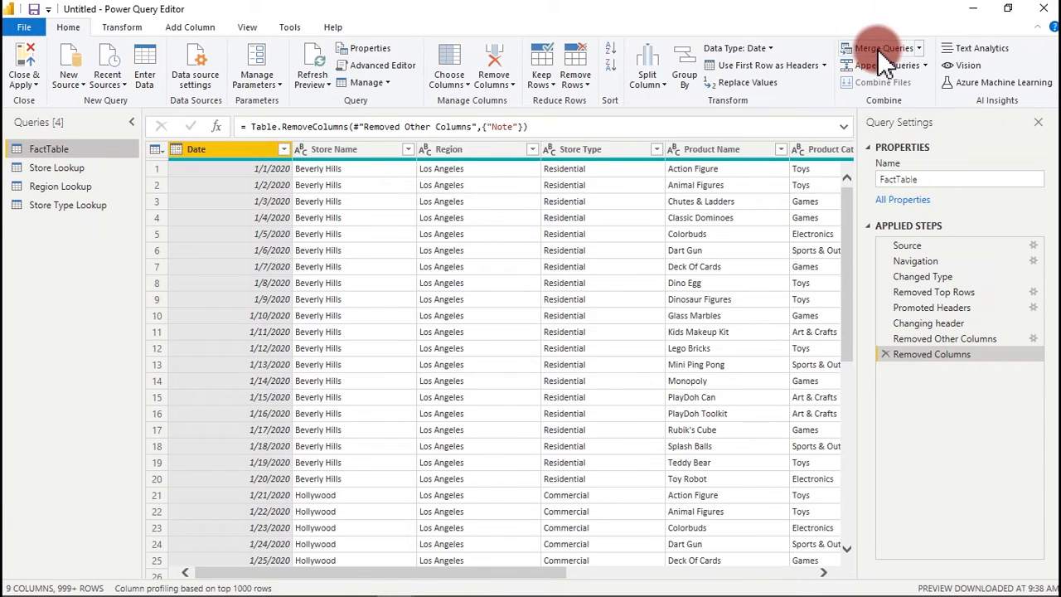
left_click(920, 50)
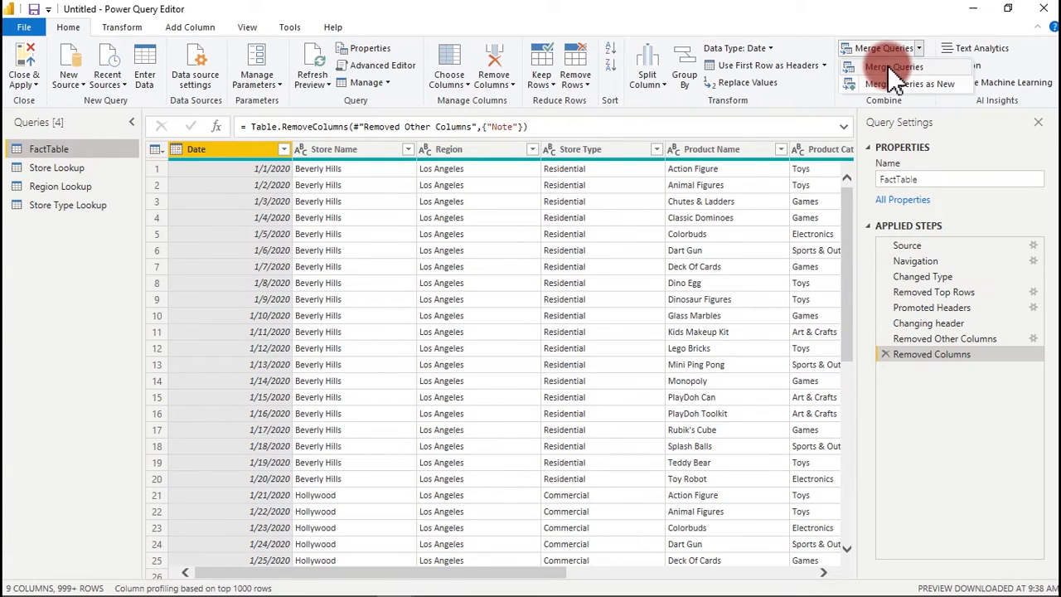
left_click(894, 68)
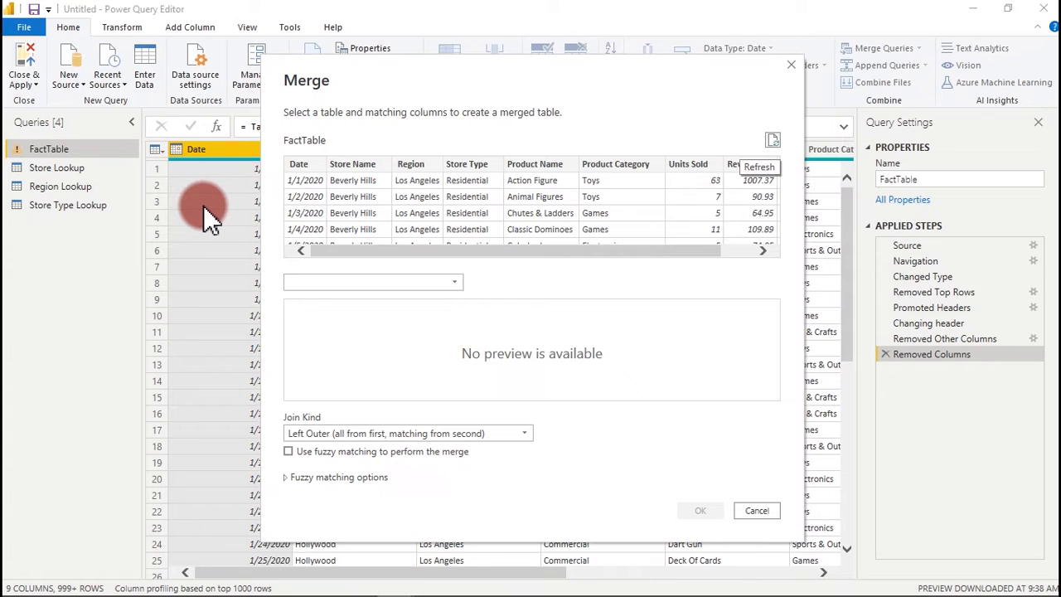
left_click(378, 280)
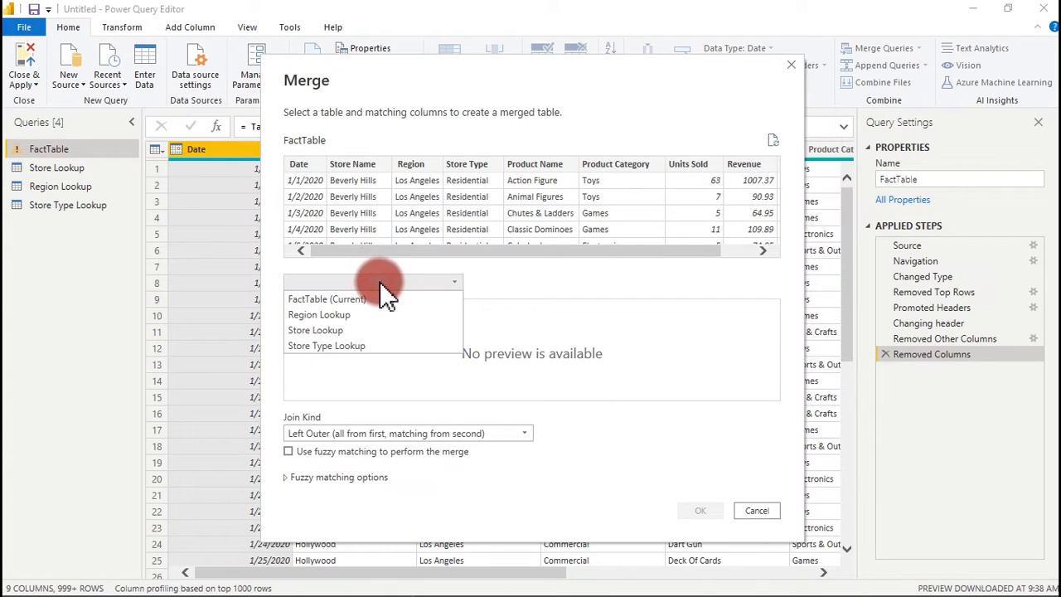
left_click(348, 317)
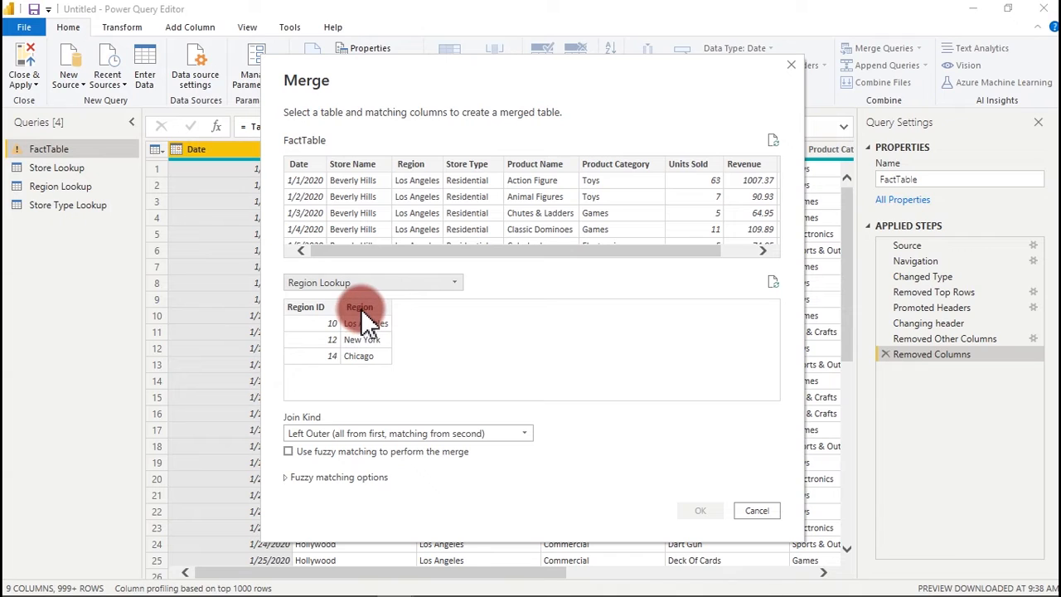
left_click(363, 308)
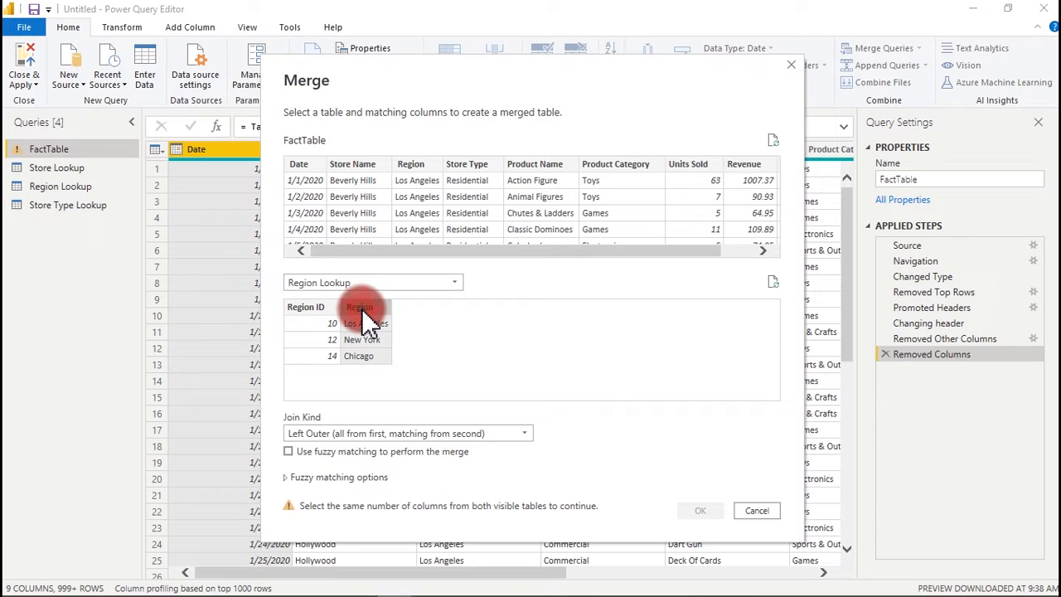
left_click(424, 167)
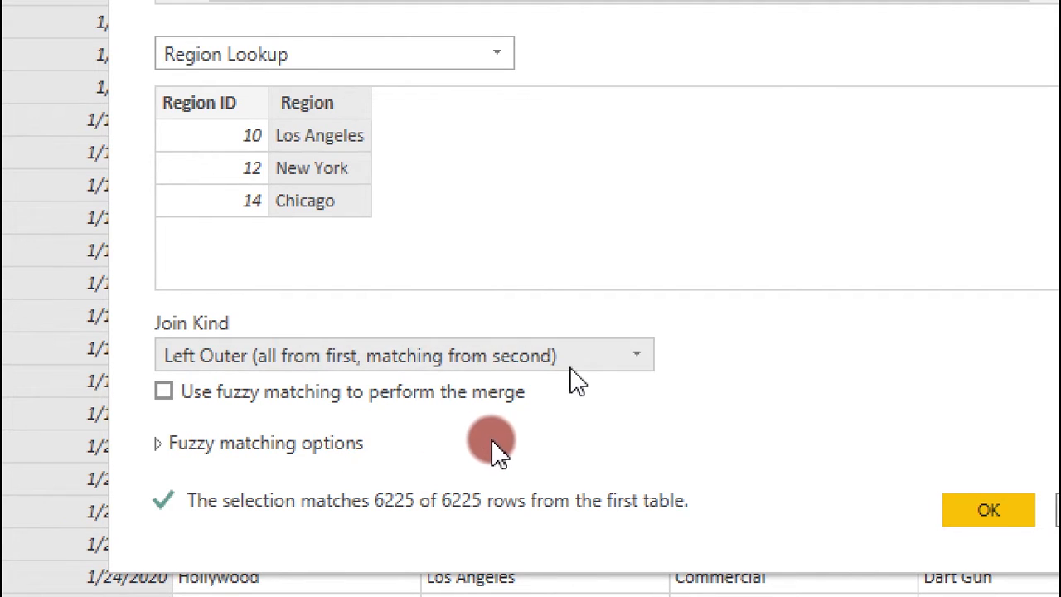
left_click(609, 362)
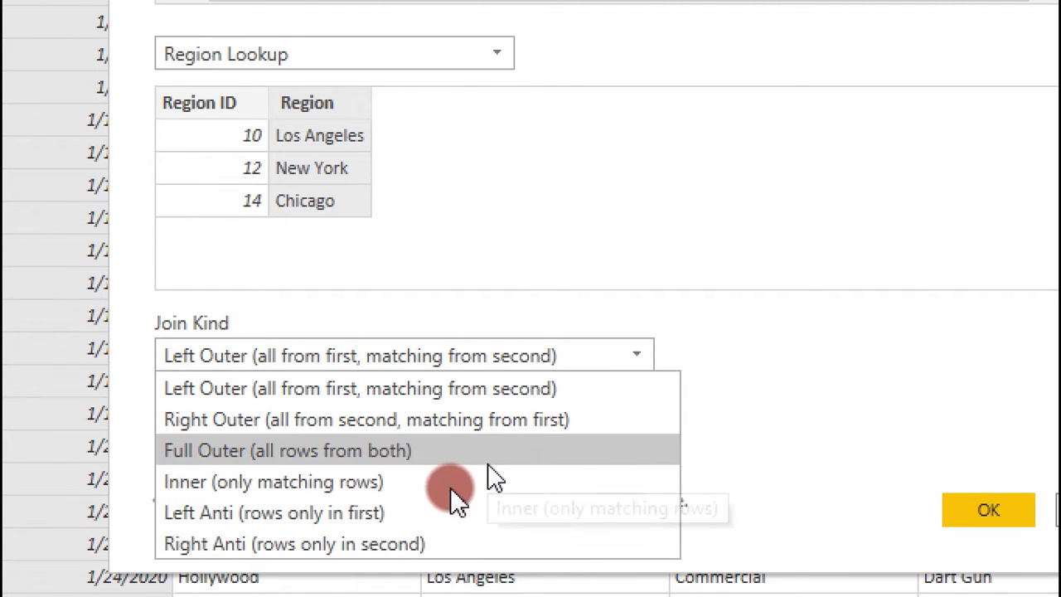
left_click(804, 369)
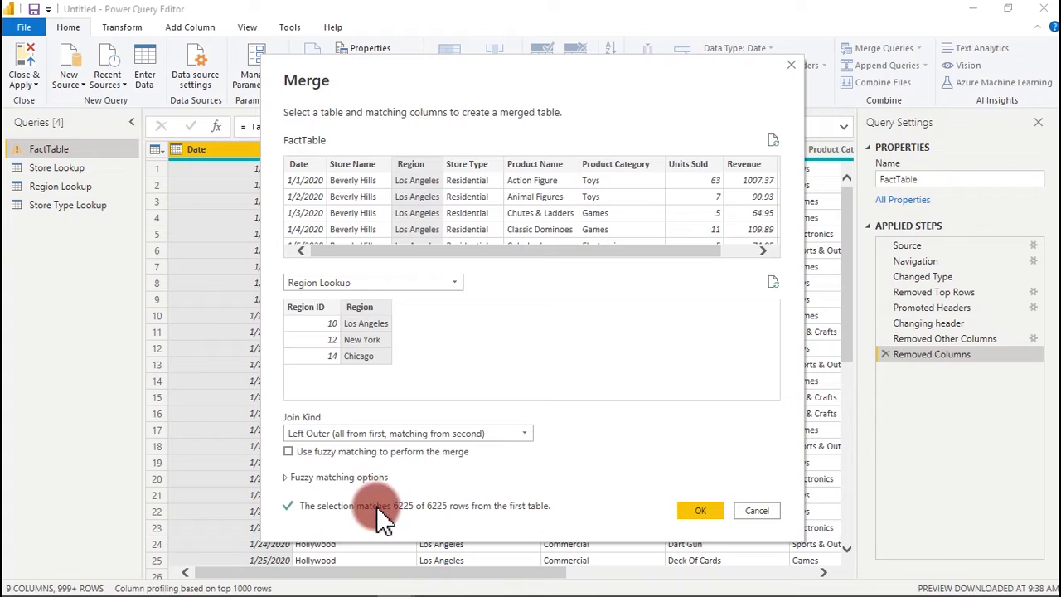
left_click(700, 512)
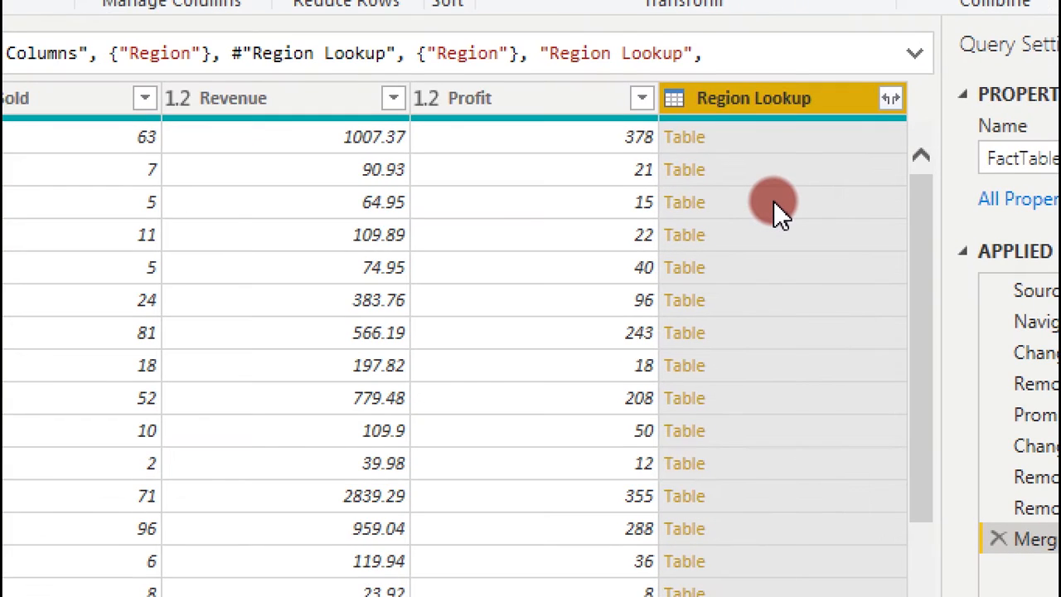
Expand the merged Region Lookup column to only Region ID, without the original column name as prefix
left_click(890, 98)
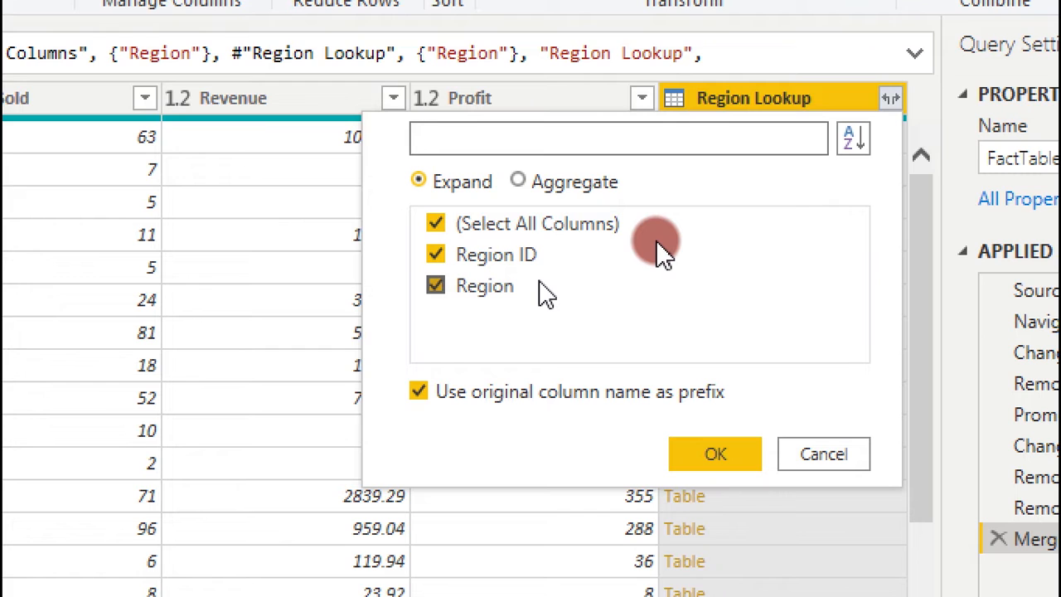
left_click(608, 222)
left_click(436, 256)
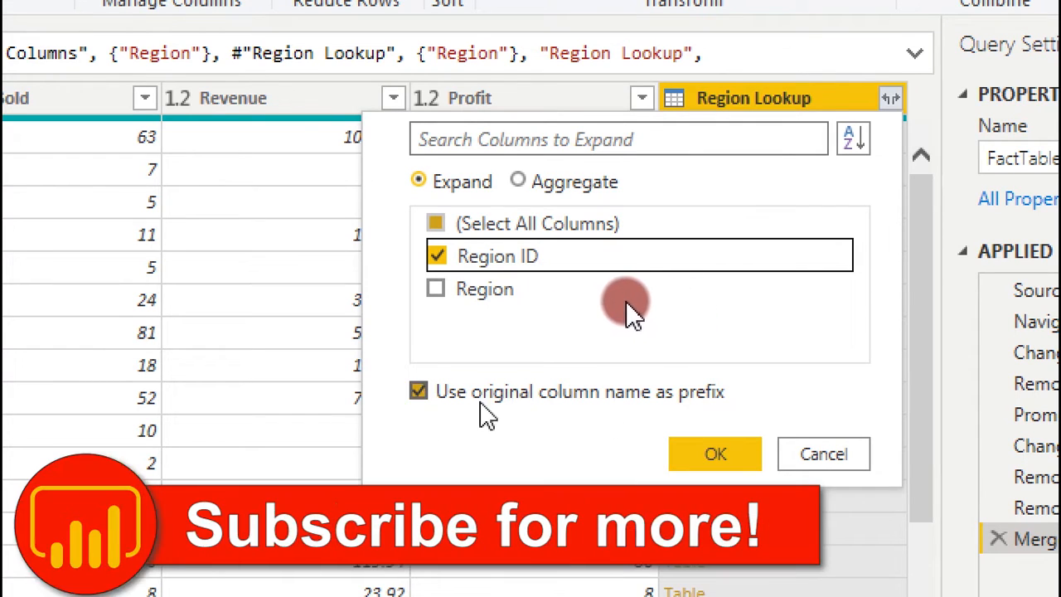
left_click(425, 395)
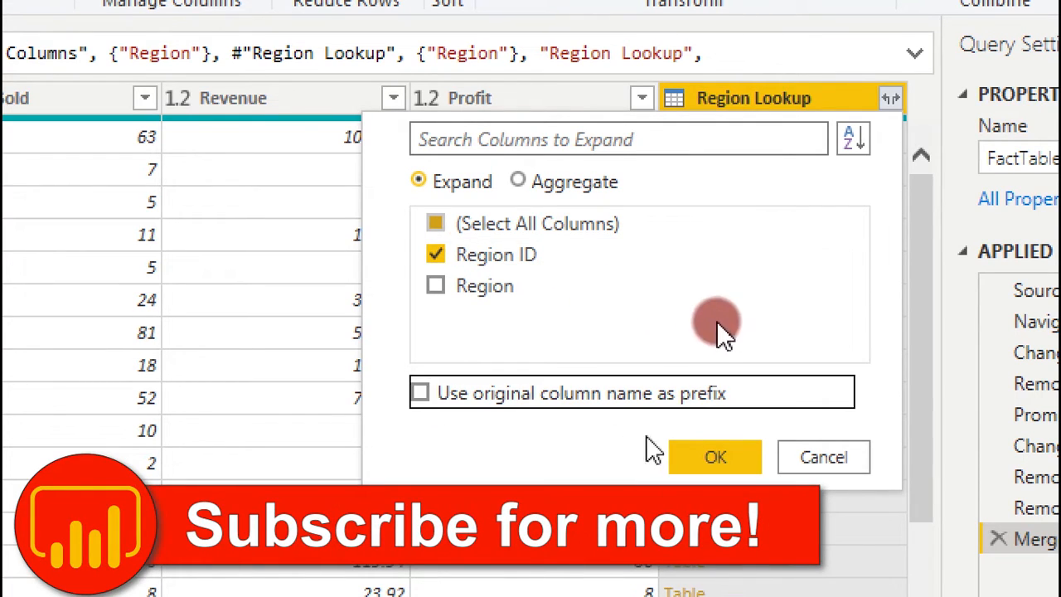
left_click(698, 461)
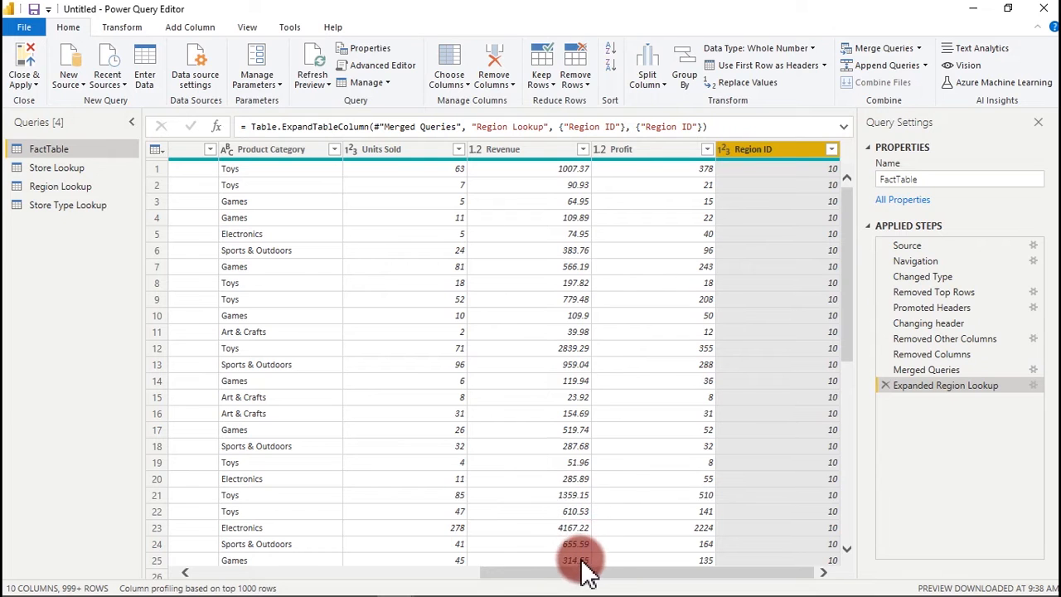
Remove the Region text column from FactTable
left_click_drag(578, 570, 270, 549)
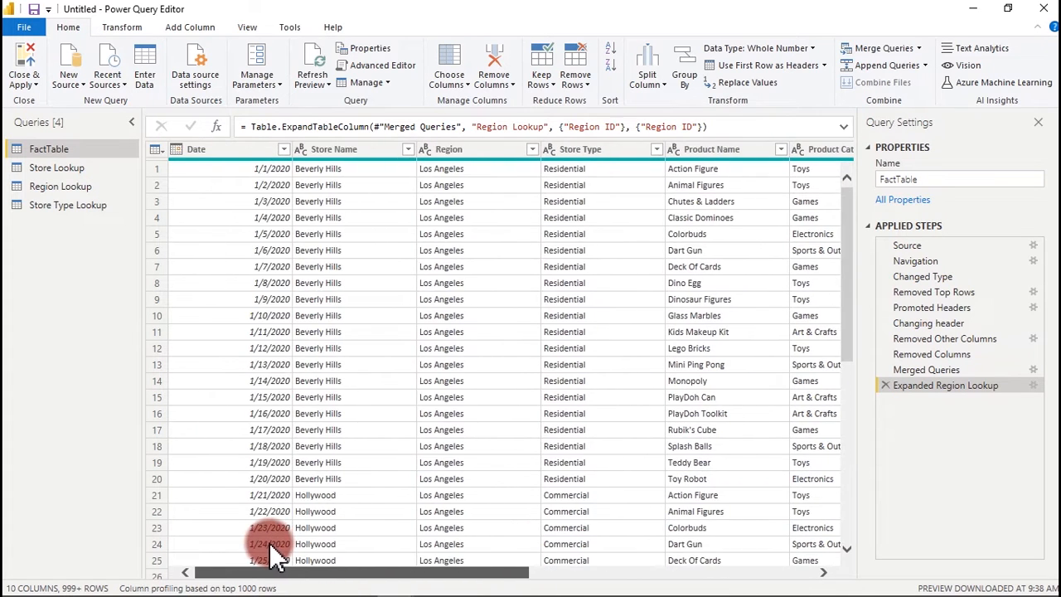
left_click(462, 152)
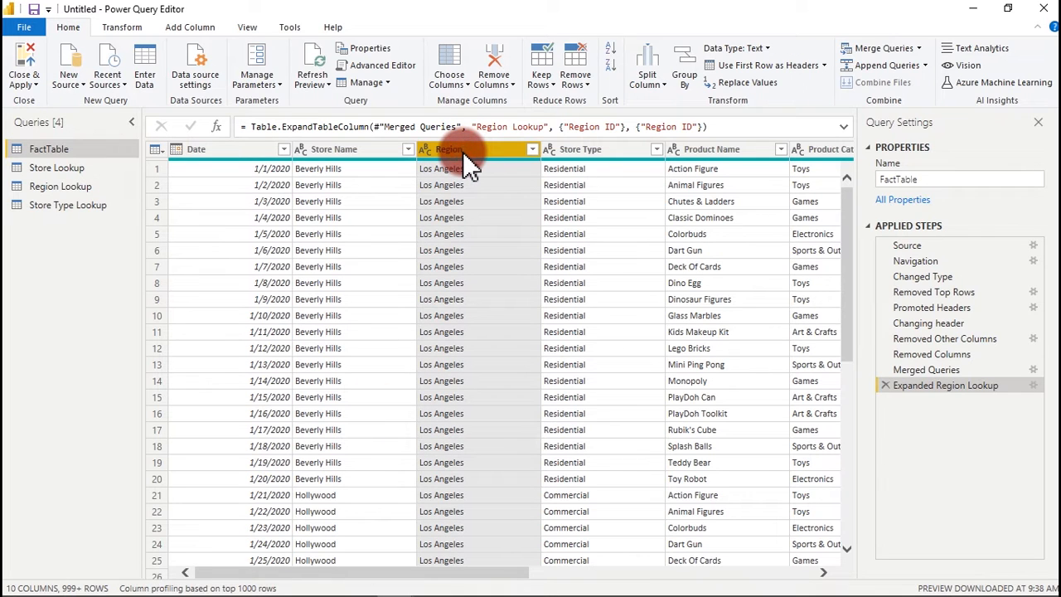
key("Delete")
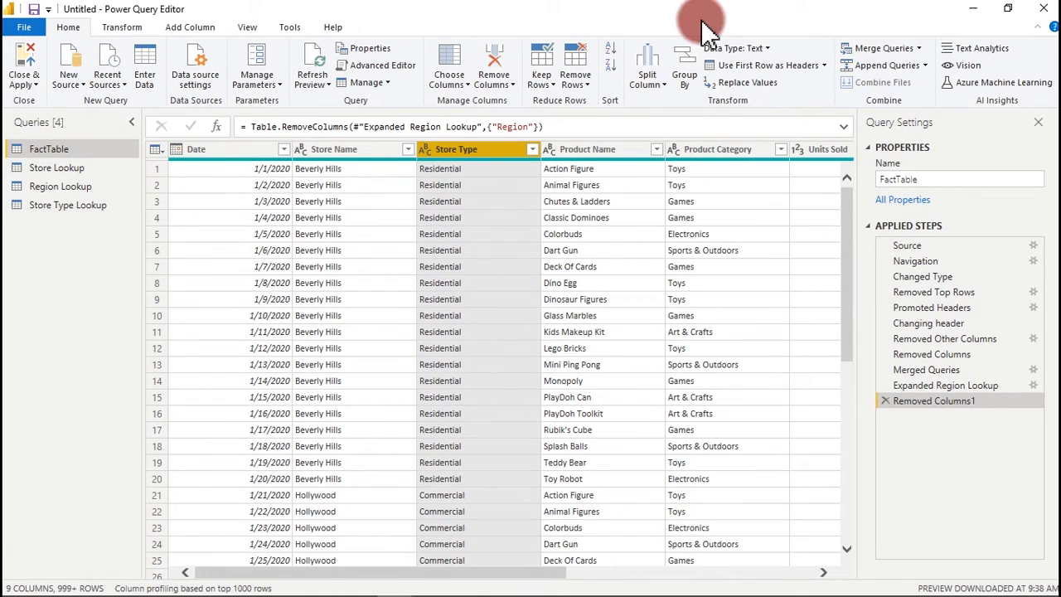
Merge Store Lookup into FactTable, matching on the Store Name column of both tables with a Left Outer join
left_click(918, 48)
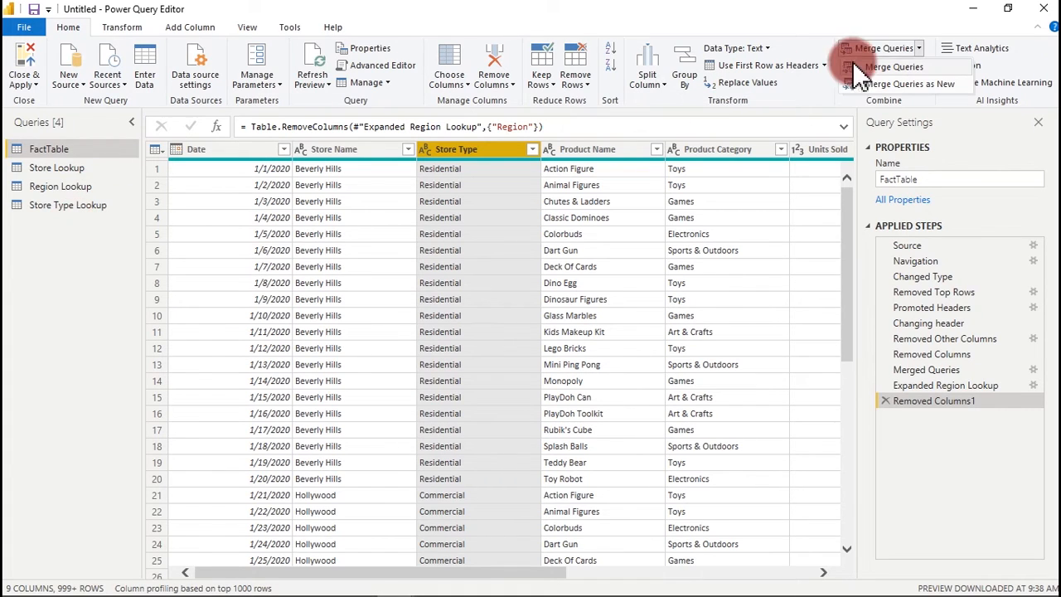
left_click(891, 68)
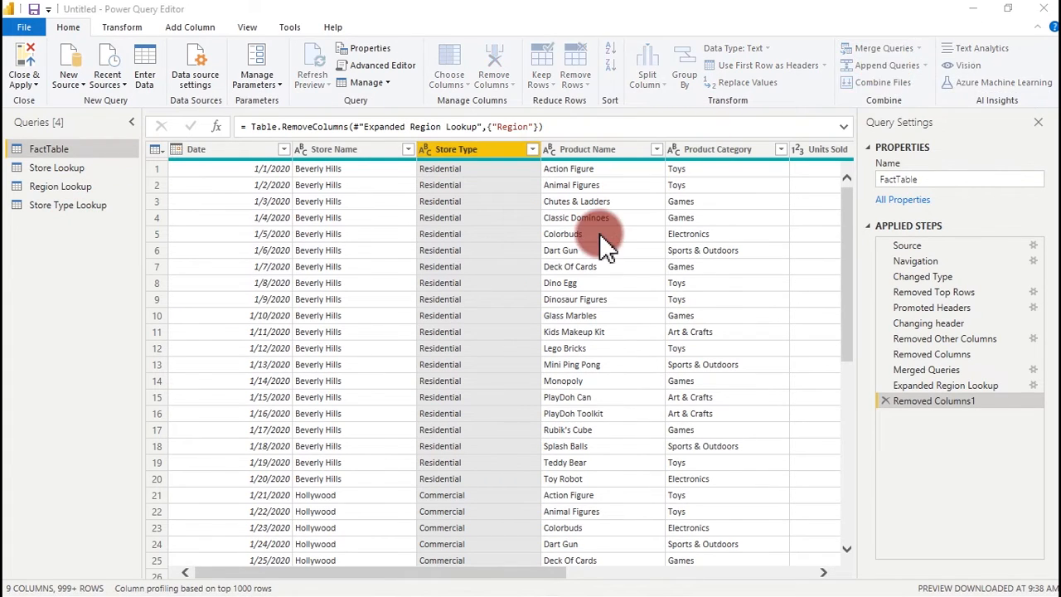
left_click(448, 282)
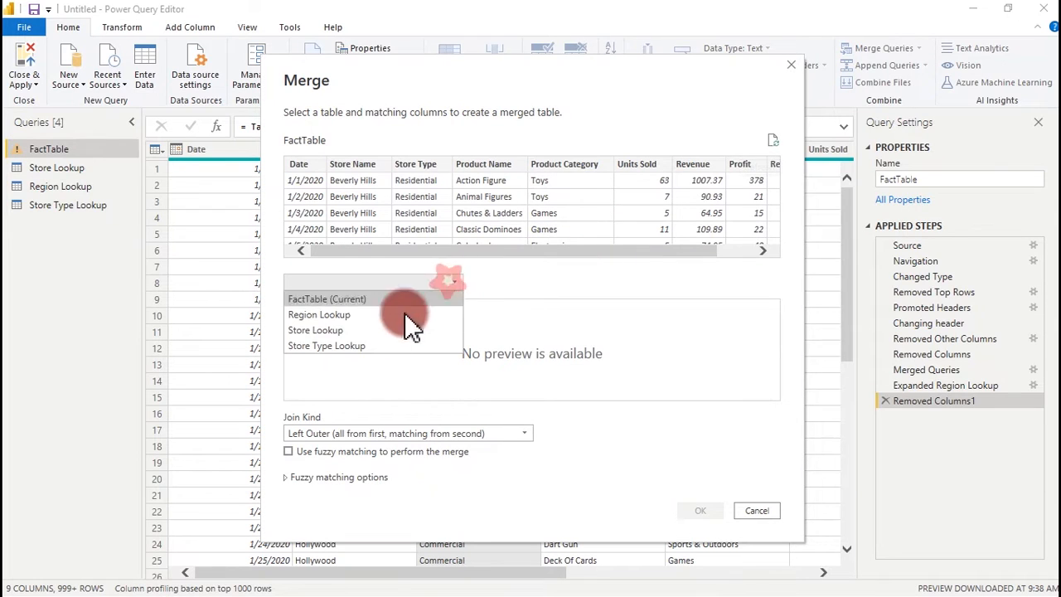
left_click(350, 330)
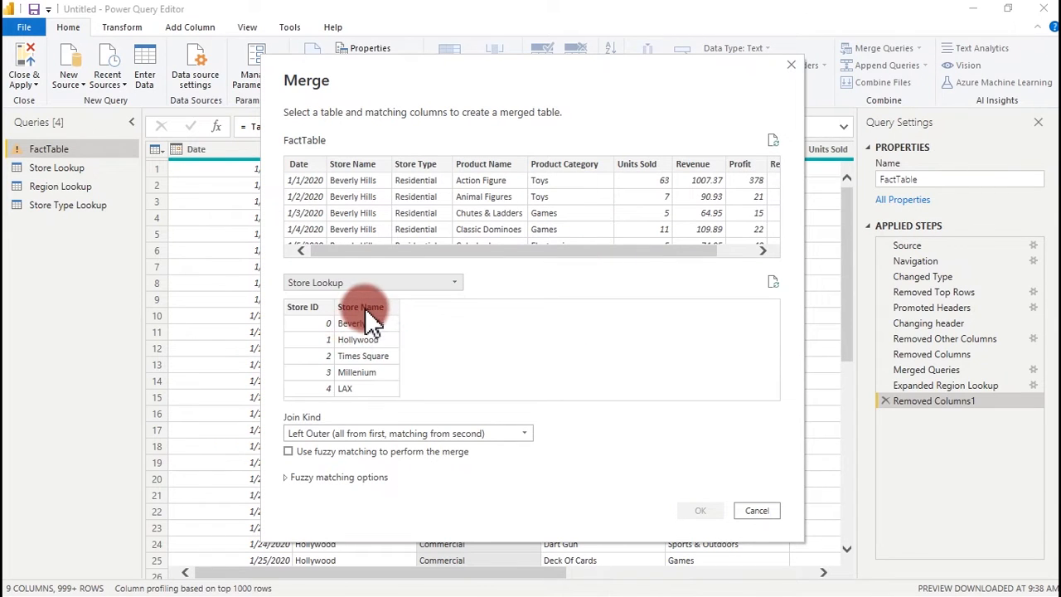
left_click(366, 310)
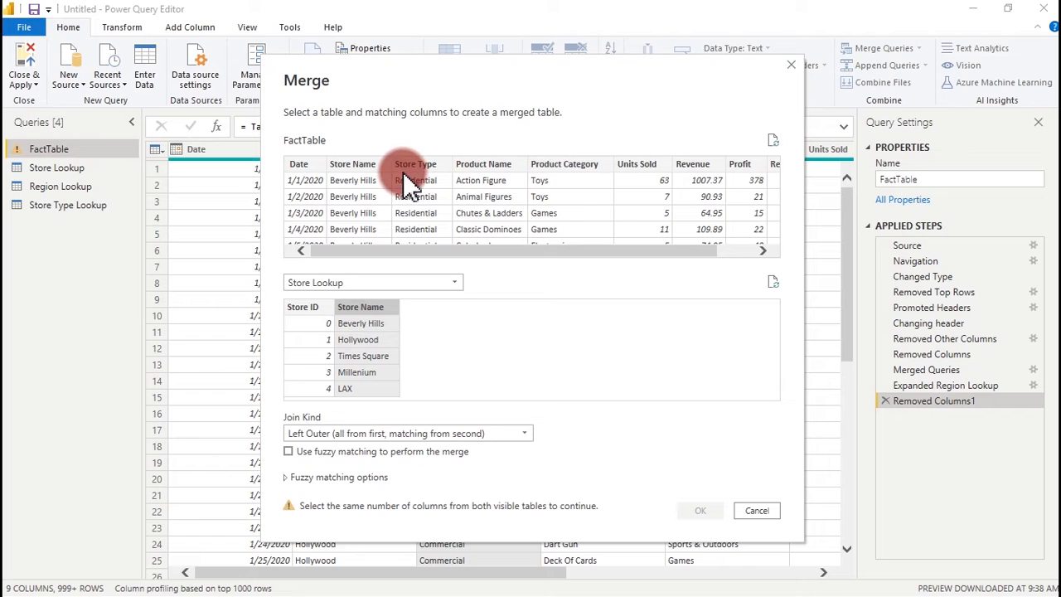
left_click(355, 164)
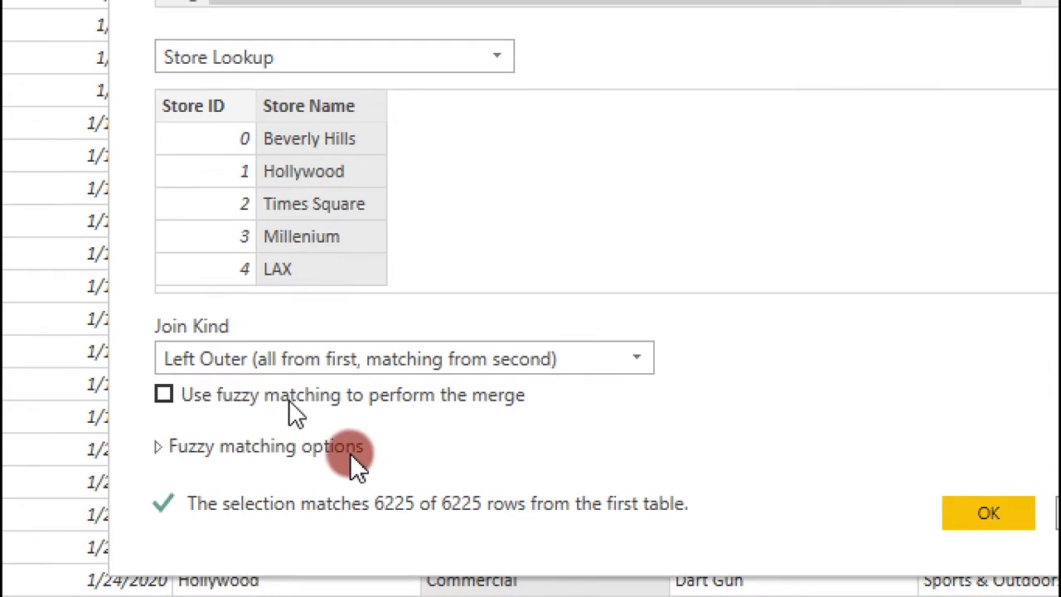
left_click(988, 513)
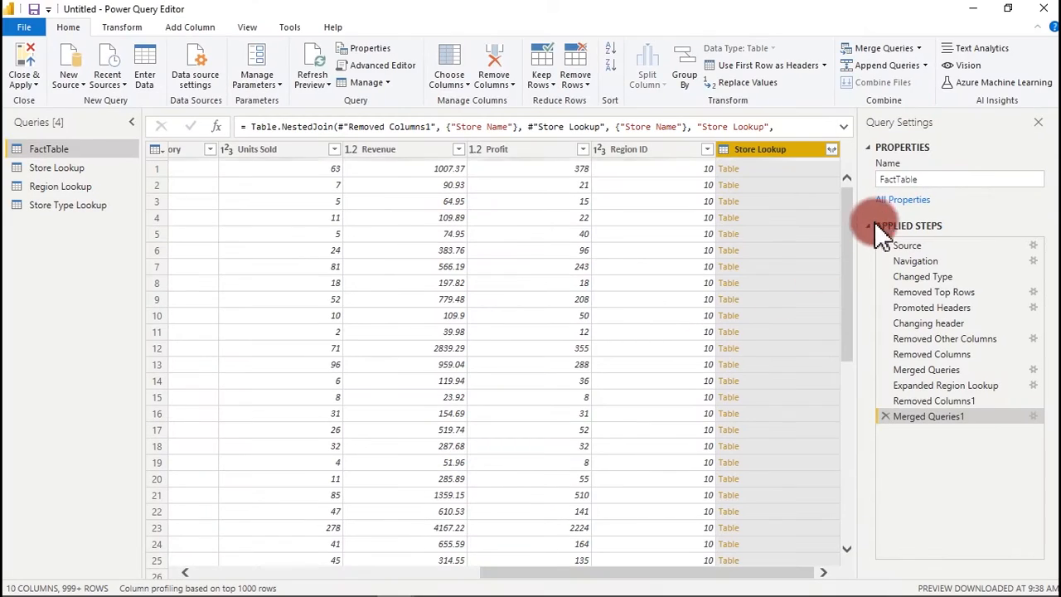
Expand the merged Store Lookup column to only Store ID, without a column name prefix
left_click(831, 150)
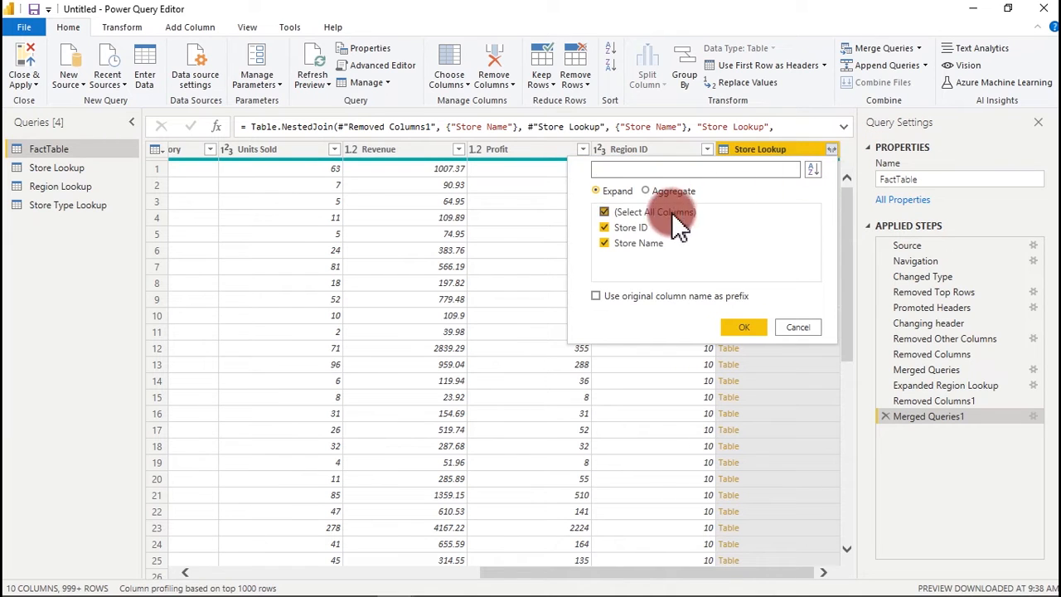
left_click(604, 212)
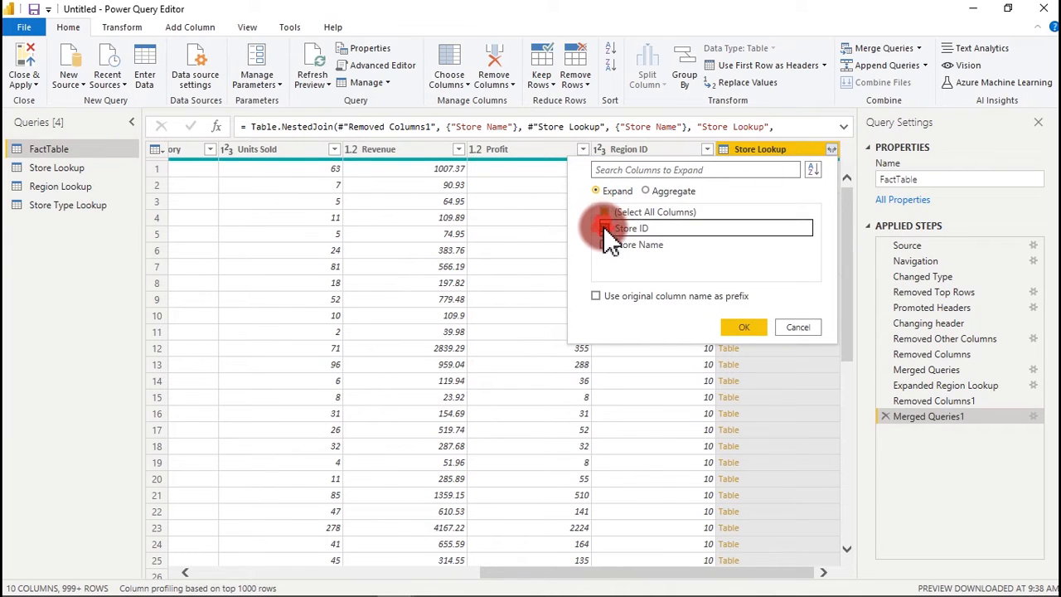
left_click(604, 228)
left_click(735, 325)
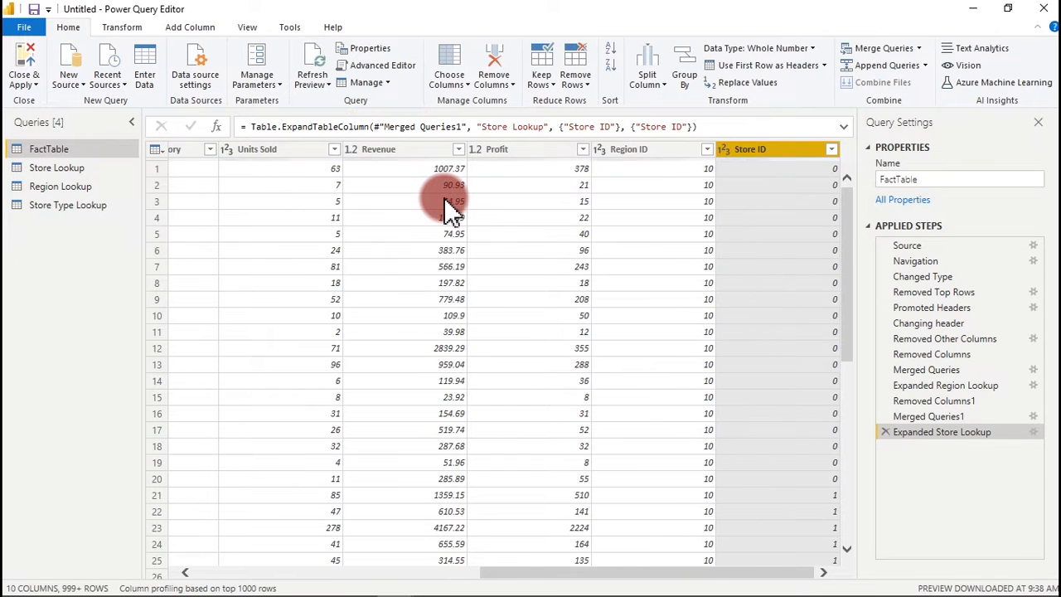
Remove the Store Name column from FactTable
left_click_drag(568, 572, 260, 545)
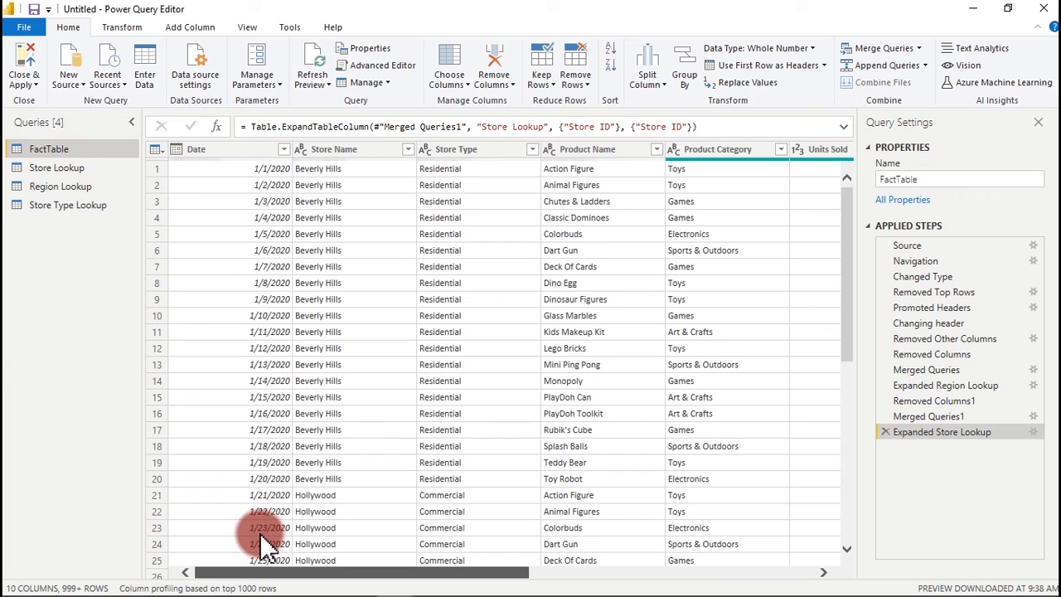
left_click(329, 153)
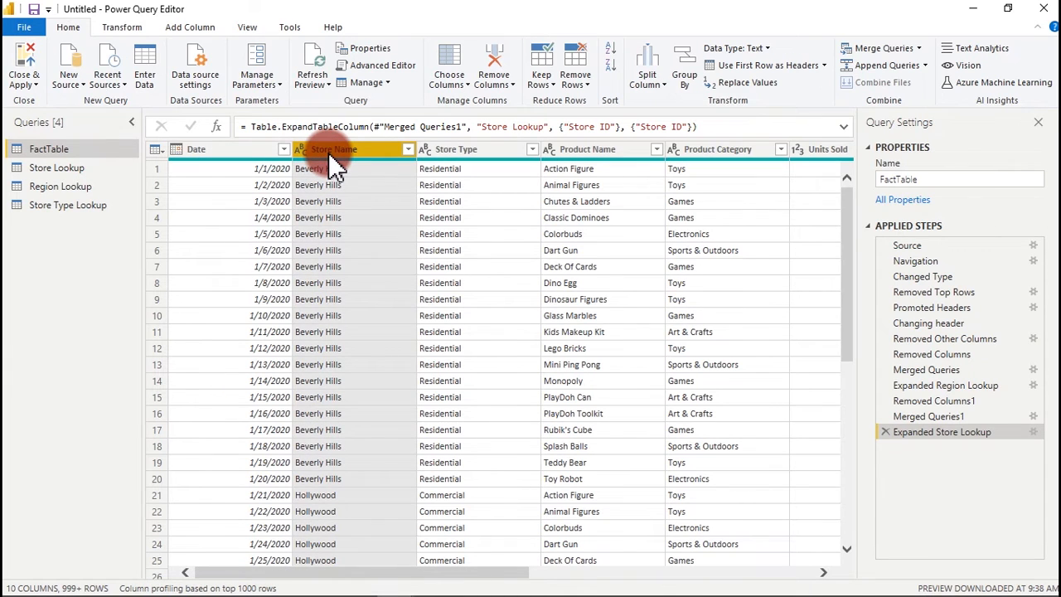
key("Delete")
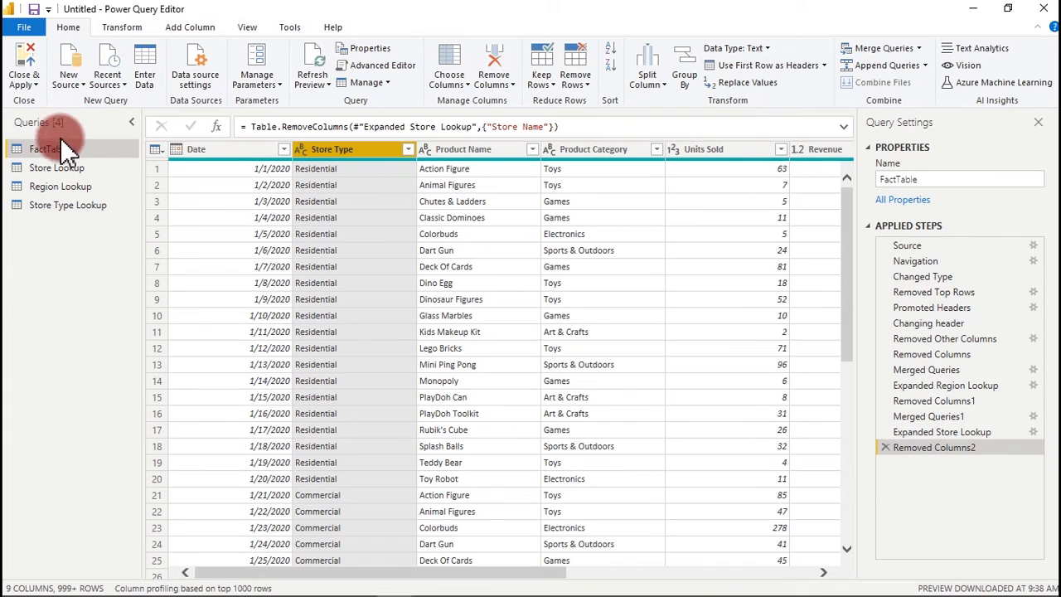
Merge Store Type Lookup into FactTable, matching on the Store Type column of both tables with a Left Outer join
left_click(909, 49)
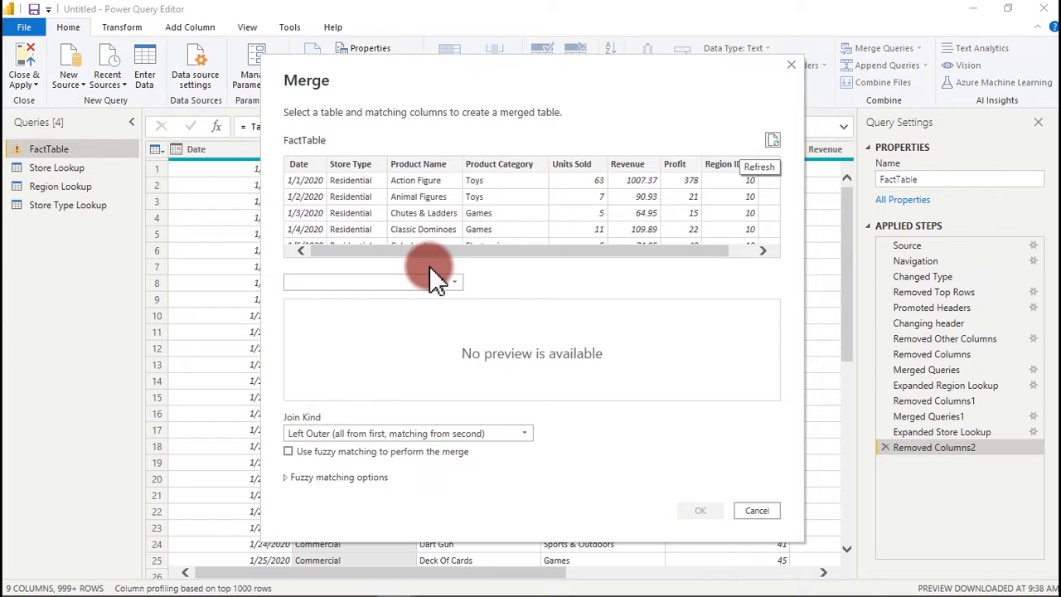
left_click(430, 278)
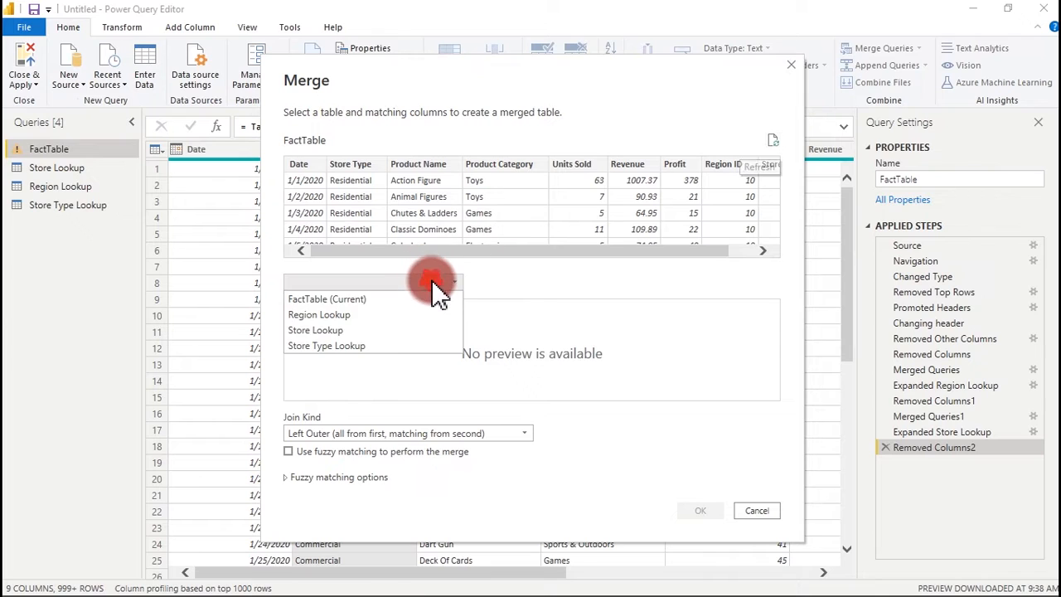
left_click(373, 347)
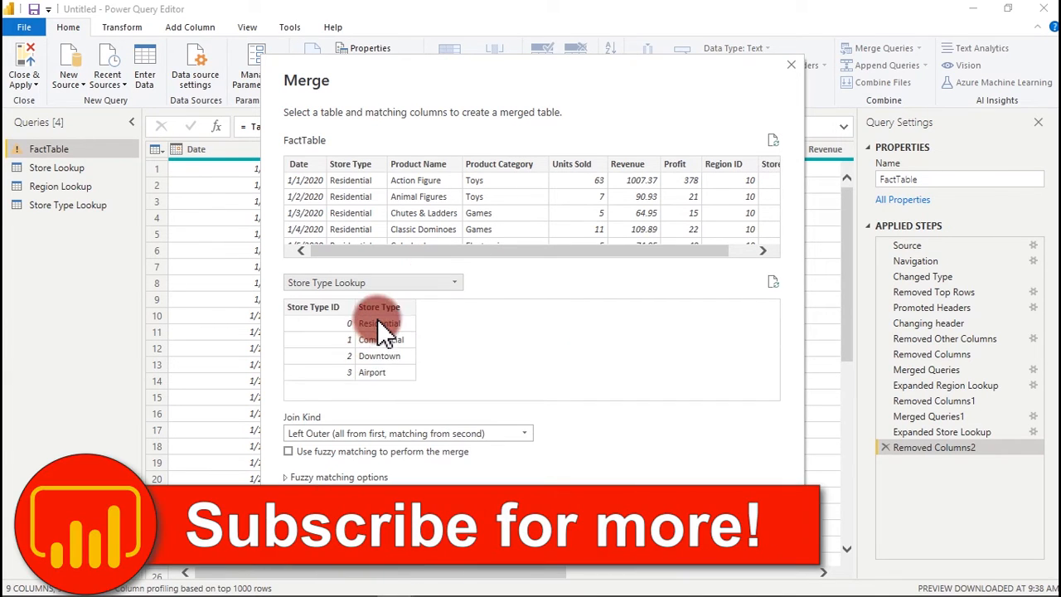
left_click(379, 308)
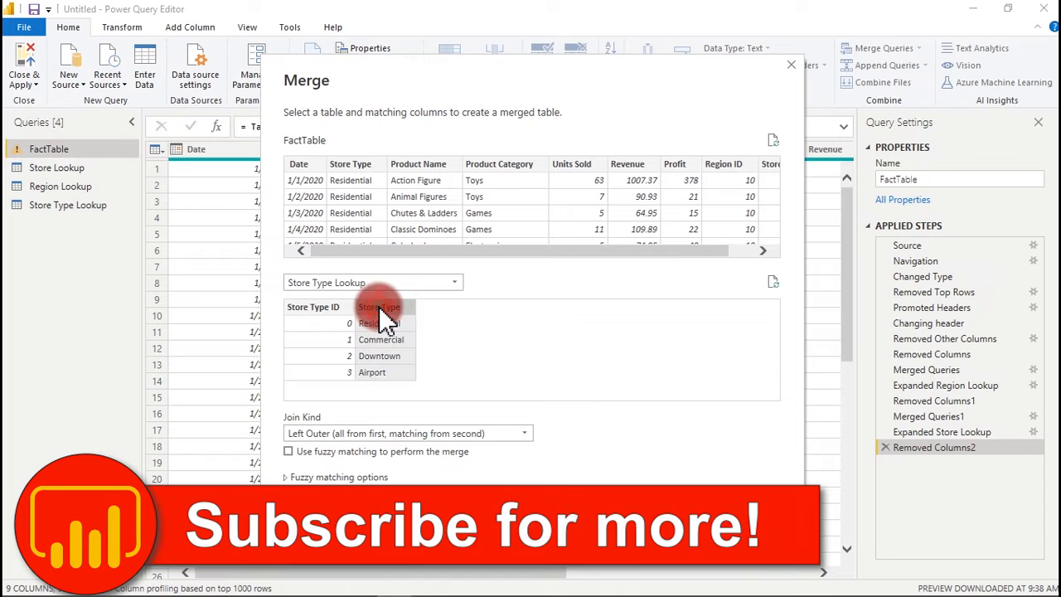
left_click(341, 163)
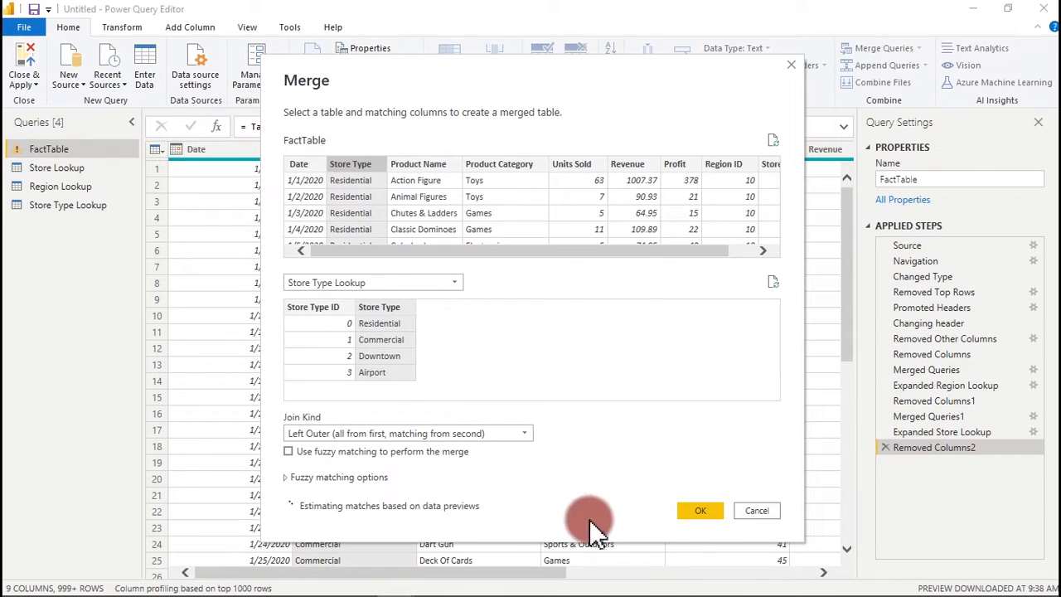
left_click(700, 511)
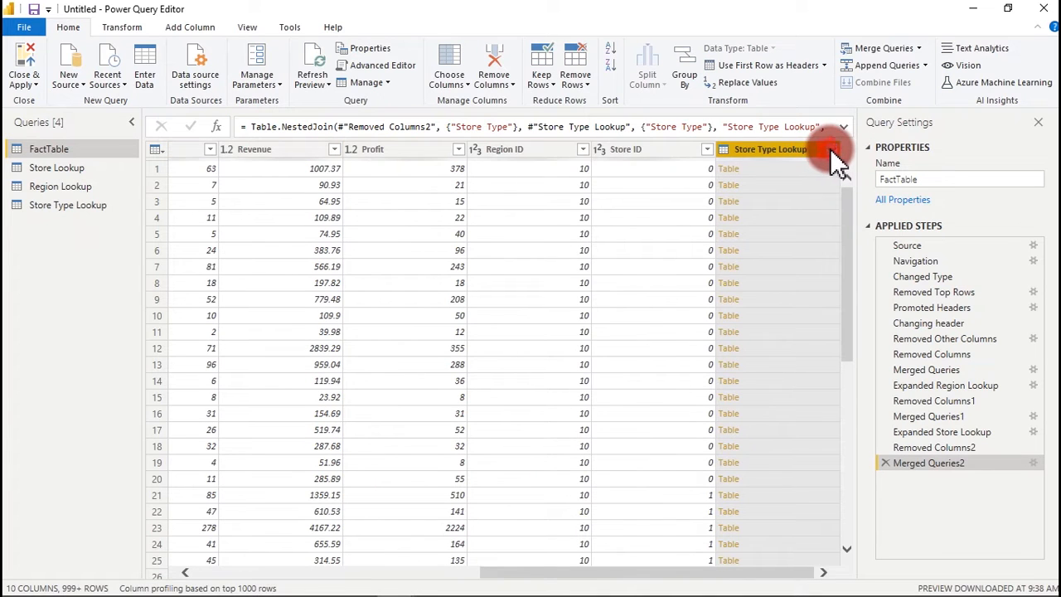
Expand the merged Store Type Lookup column to only Store Type ID, without a column name prefix
left_click(830, 149)
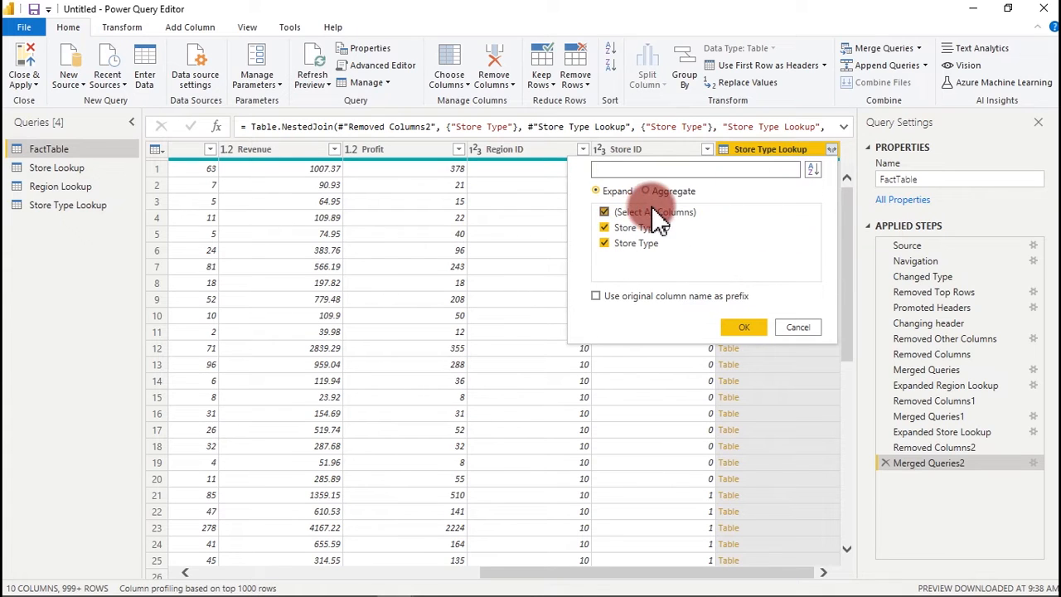
left_click(605, 214)
left_click(604, 227)
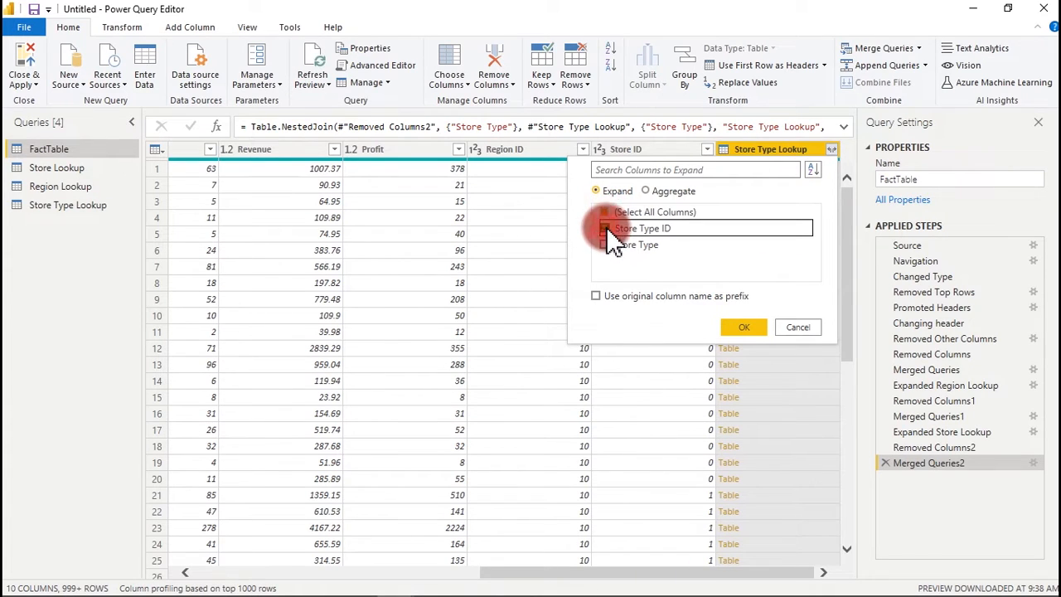
left_click(744, 328)
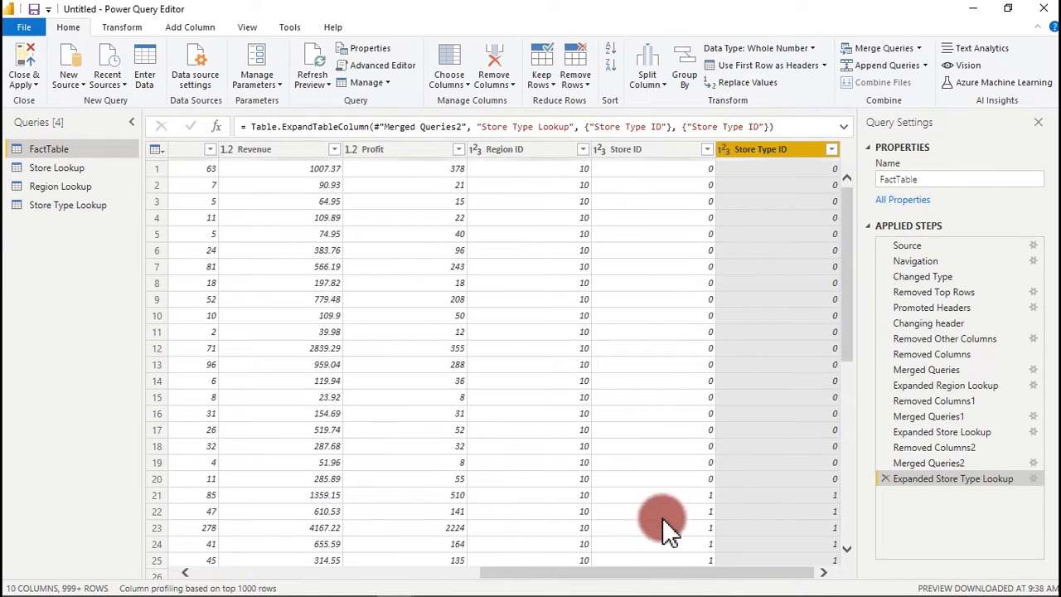
Remove the Store Type text column from FactTable
left_click_drag(642, 576, 289, 569)
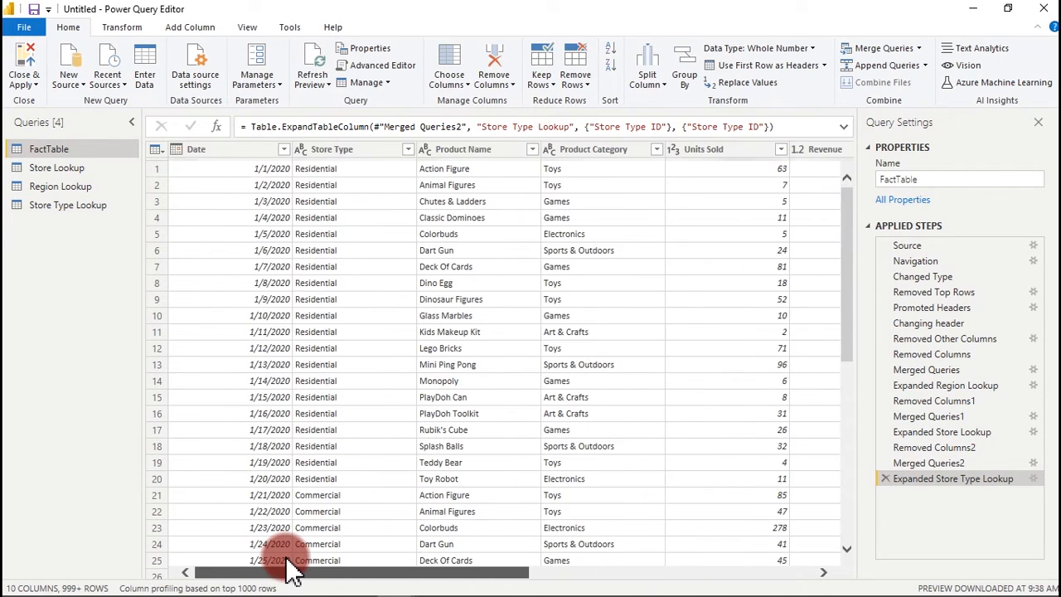
left_click(357, 154)
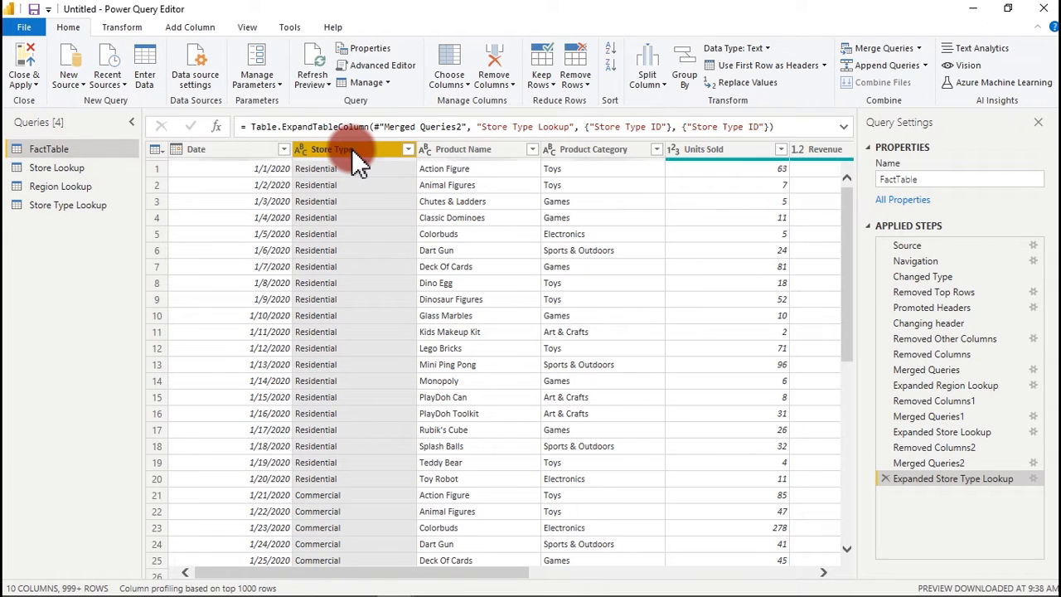
key("Delete")
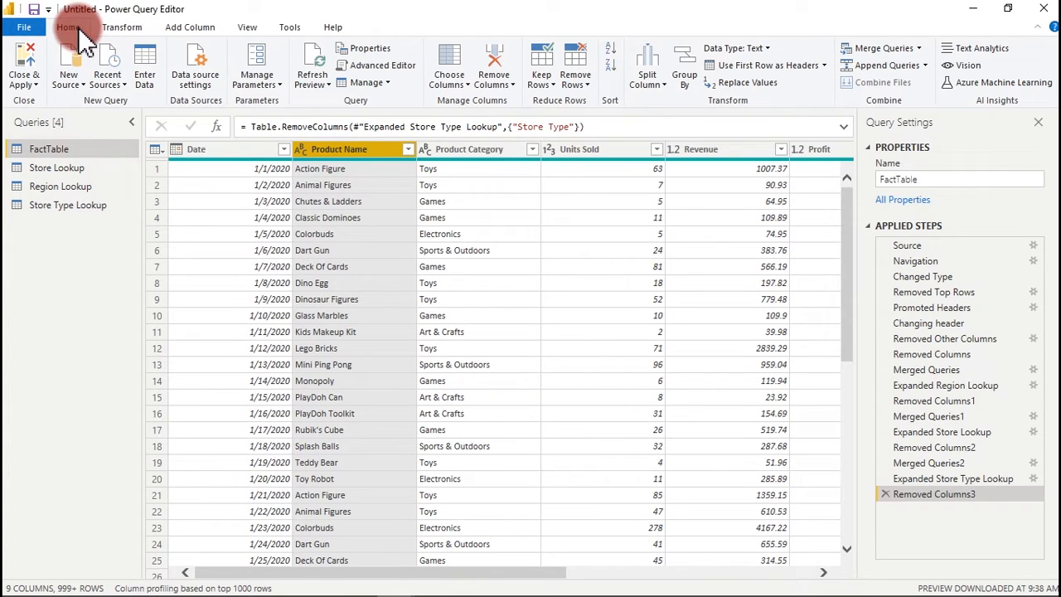
Close the query editor with the changes applied, and open the report's Model view
left_click(29, 66)
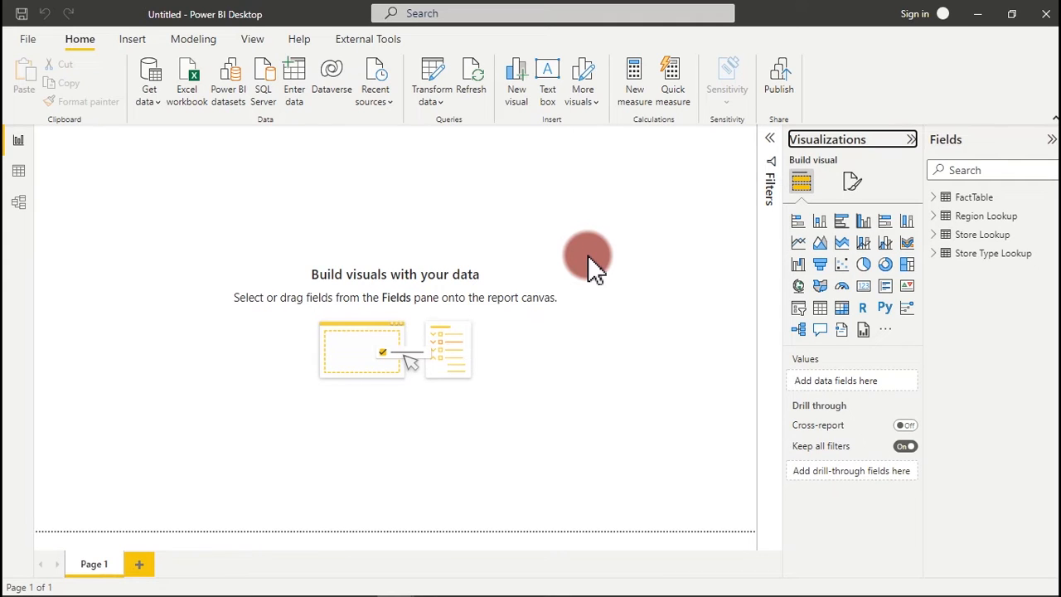
left_click(18, 203)
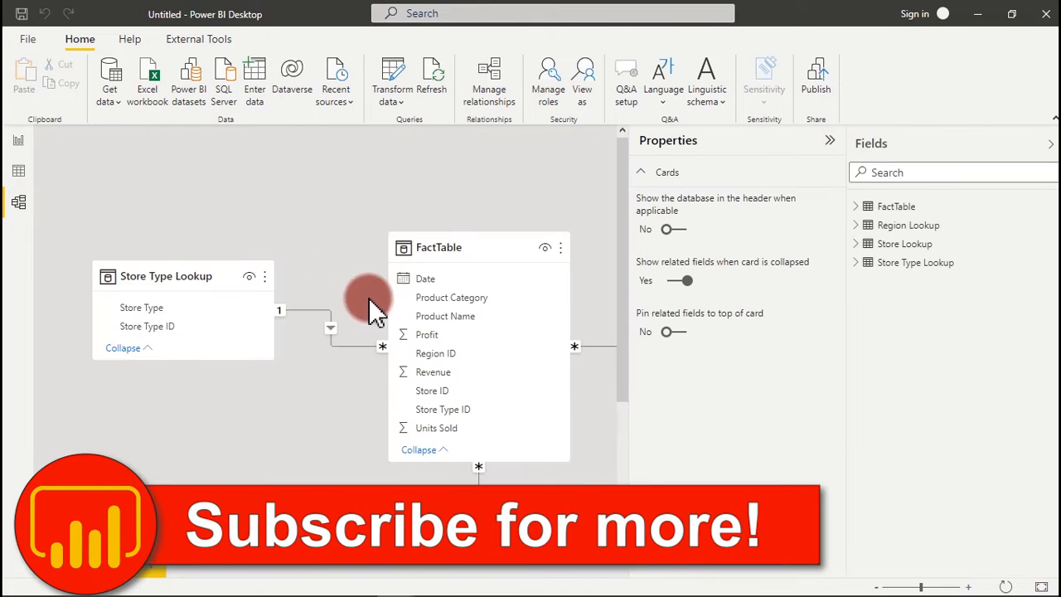
Move the Region Lookup table up beside FactTable, just below the Store Lookup table in the model diagram
left_click_drag(377, 546, 556, 543)
left_click_drag(630, 352, 623, 414)
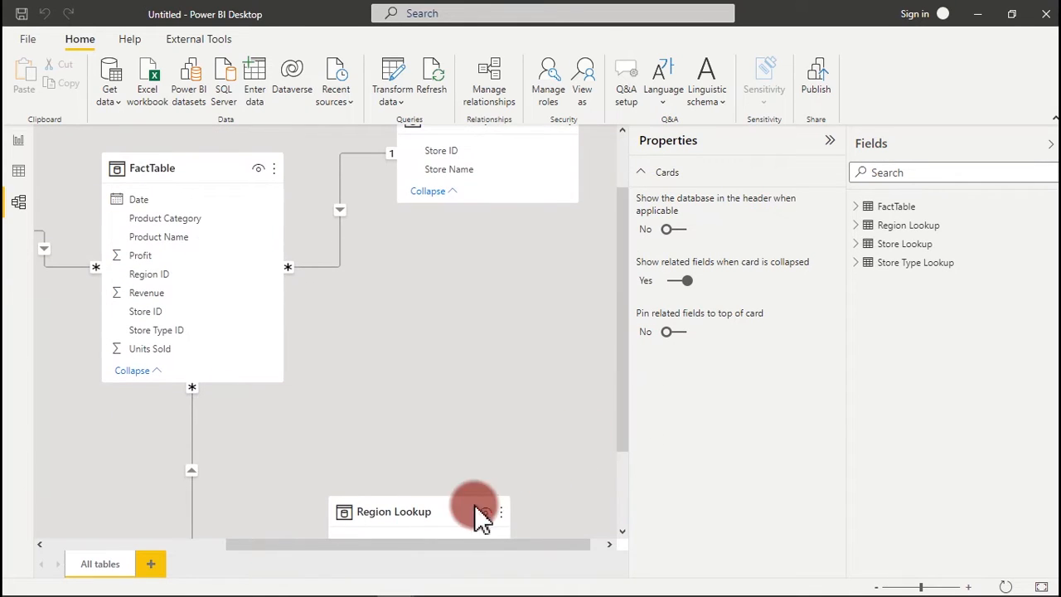
left_click_drag(481, 516, 500, 412)
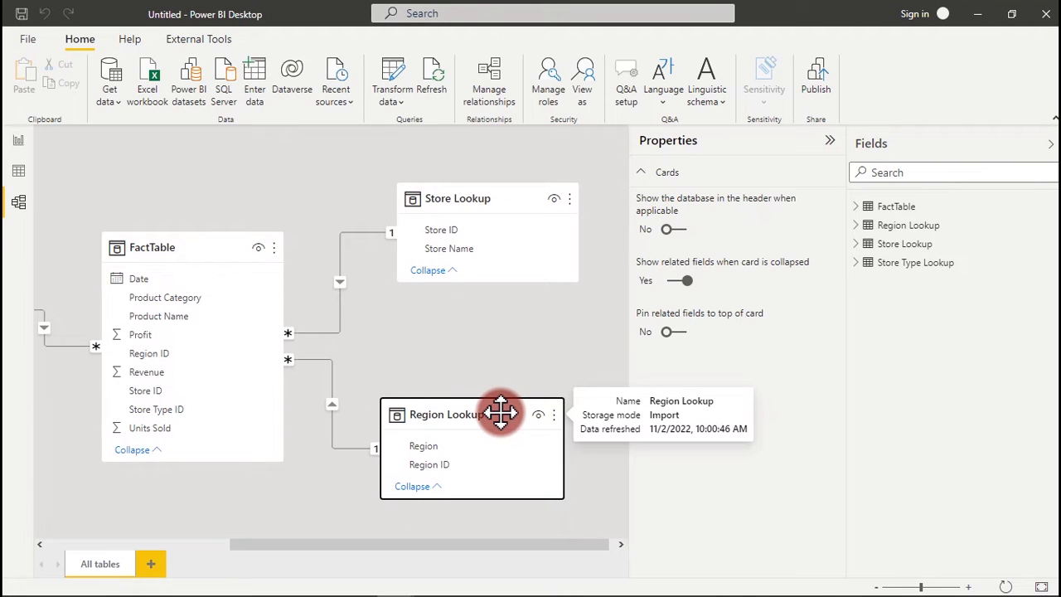
left_click_drag(391, 545, 360, 545)
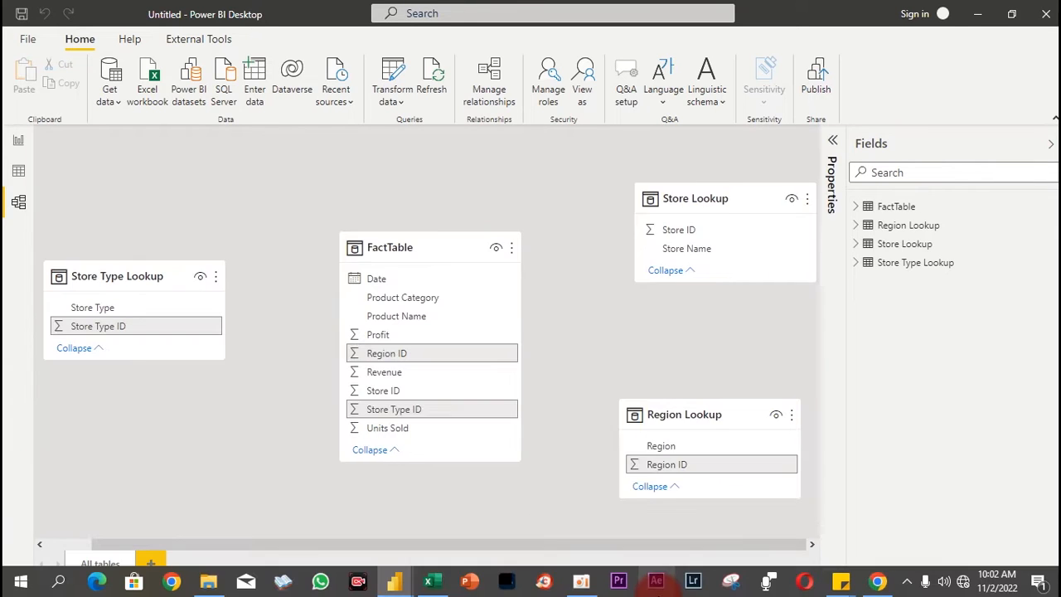
left_click(635, 457)
left_click(649, 396)
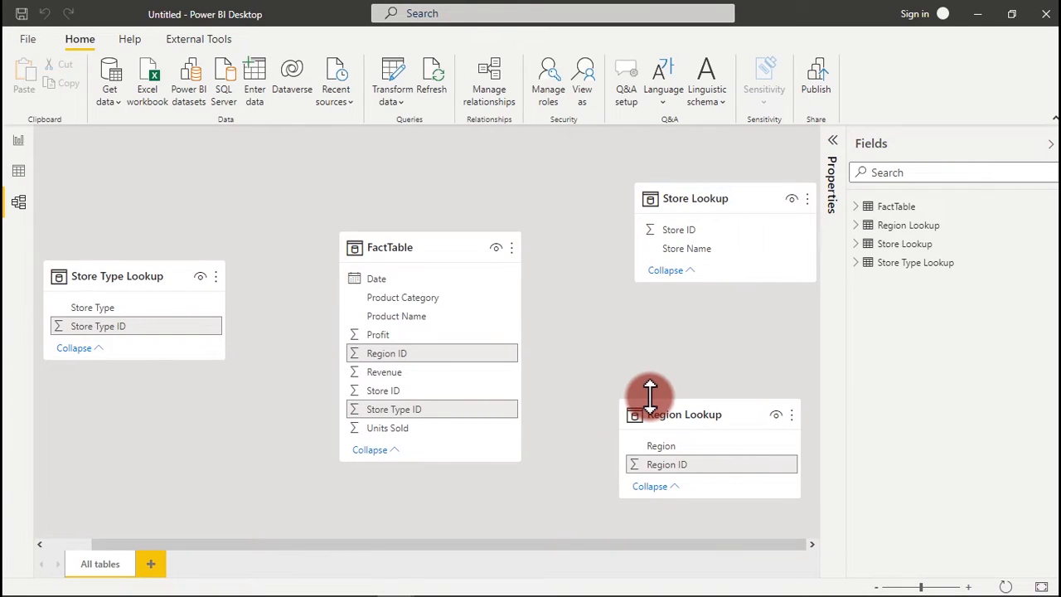
left_click(704, 425)
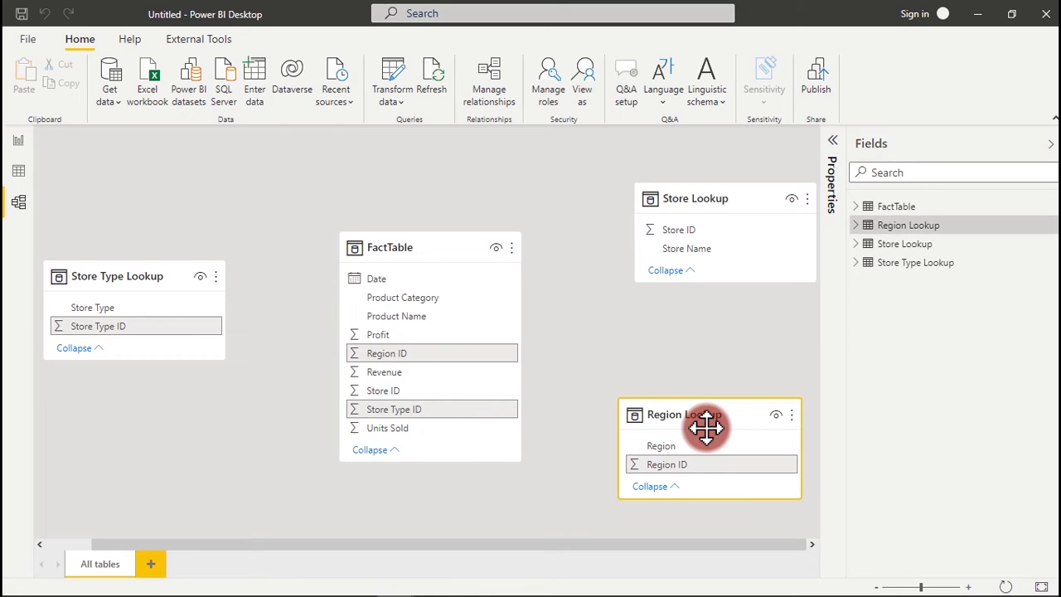
left_click(719, 251)
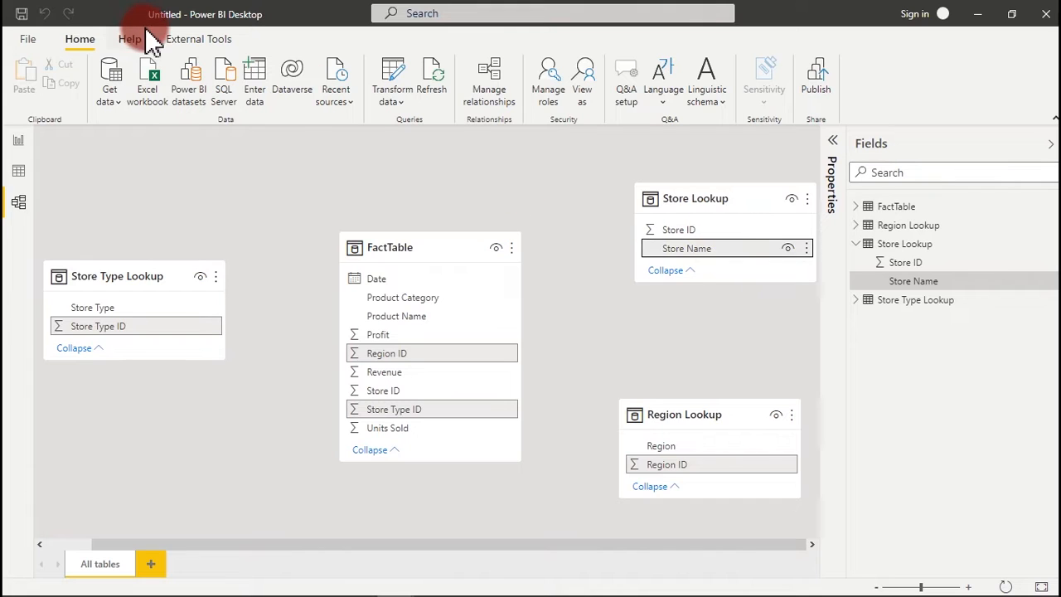
Turn off autodetection of new relationships after data is loaded in the current file's Data Load options
left_click(26, 41)
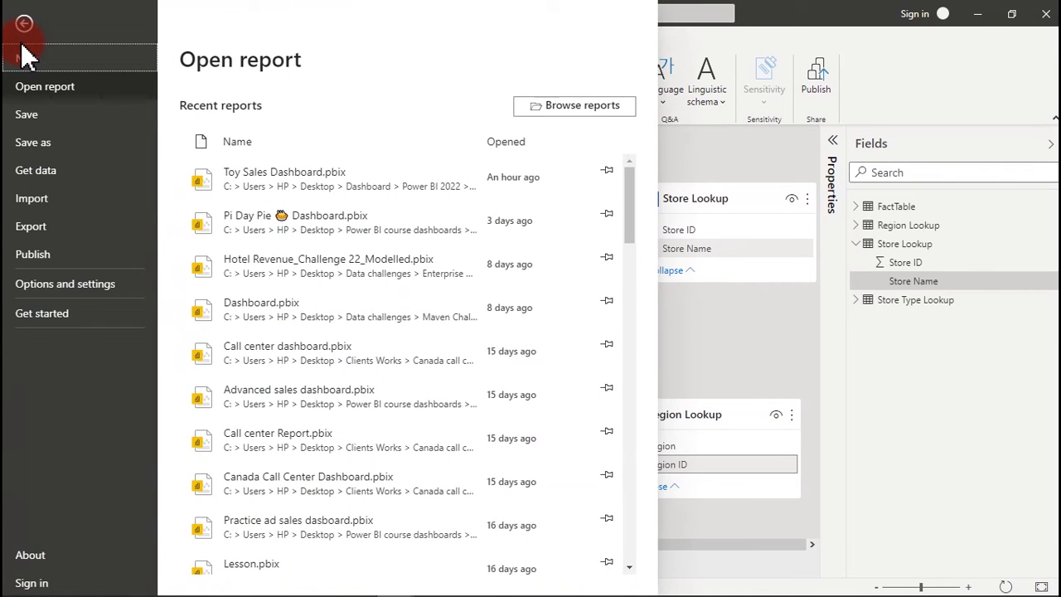
left_click(58, 286)
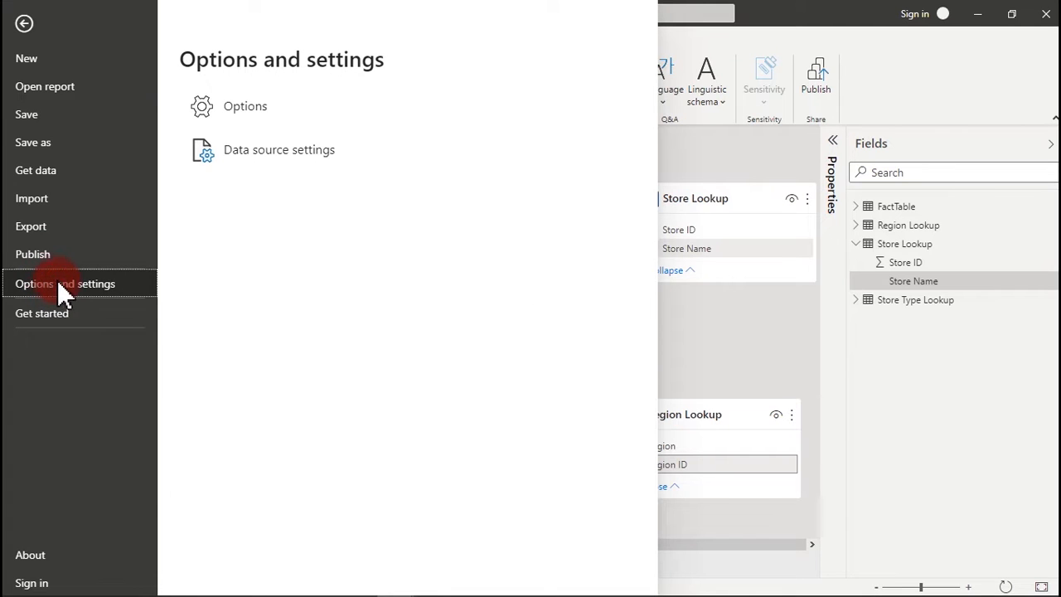
key("Escape")
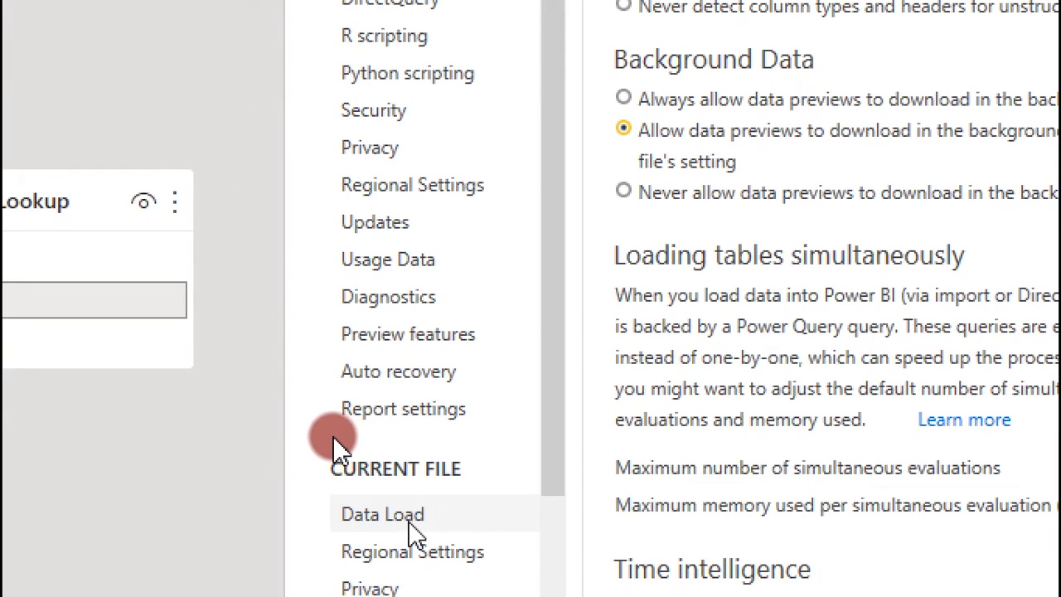
left_click(411, 524)
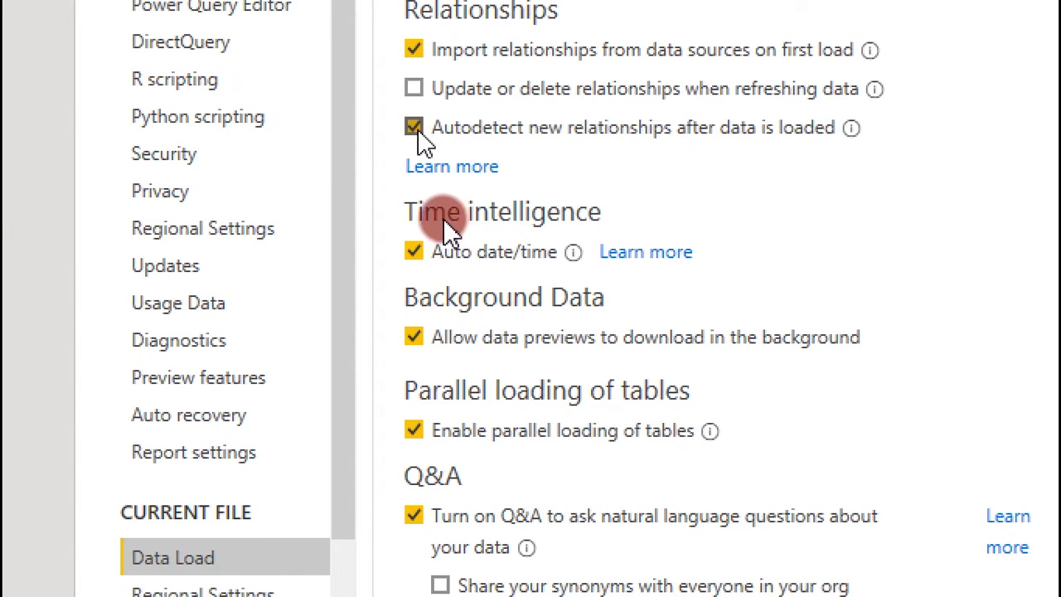
left_click(412, 130)
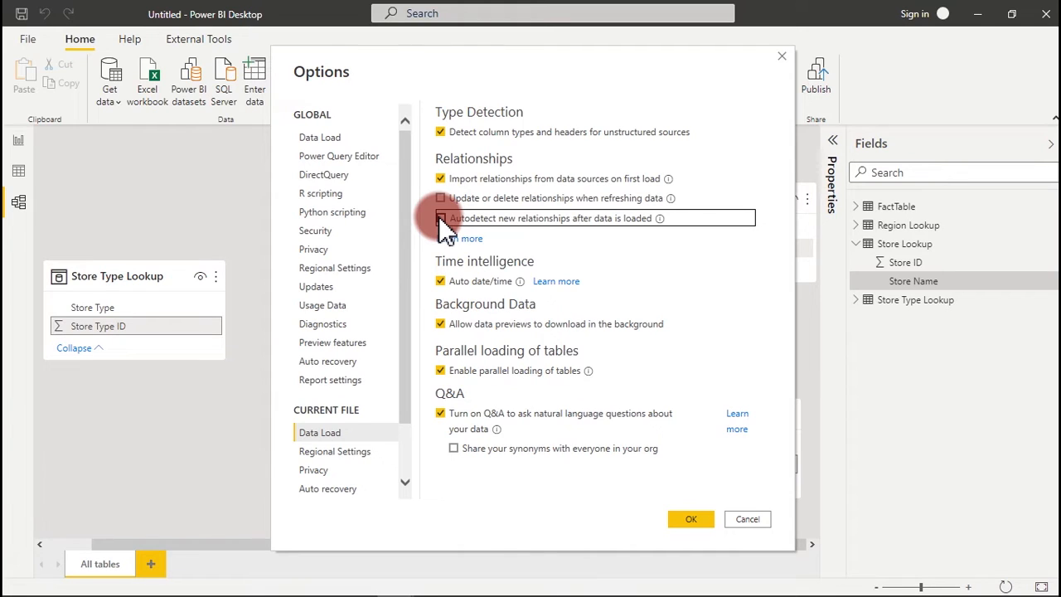
left_click(689, 520)
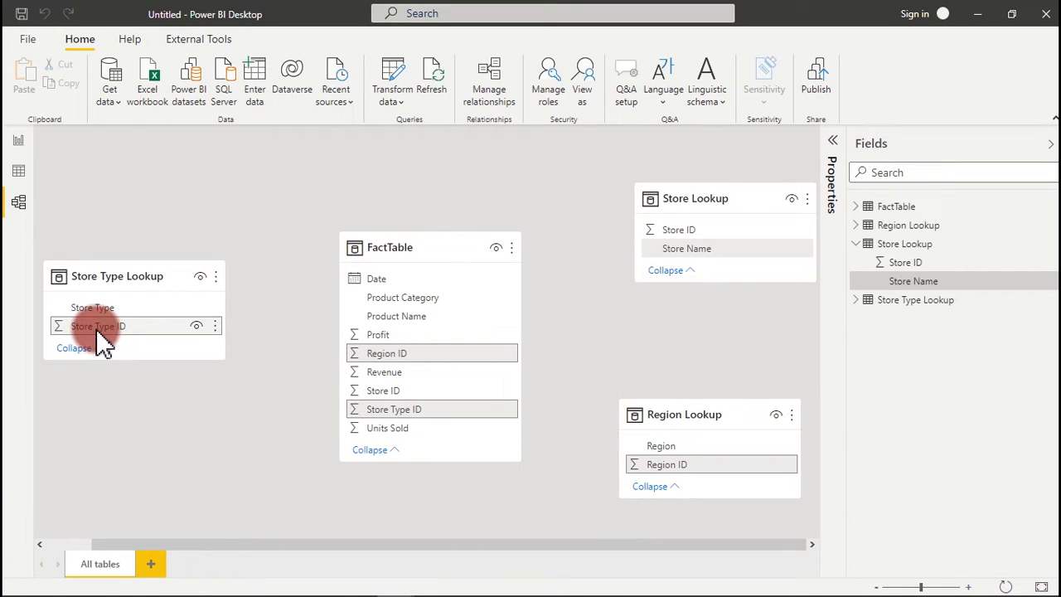
Create a relationship from Store Type Lookup's Store Type ID to FactTable's Region ID, and change its FactTable column to Store ID
left_click_drag(96, 327, 386, 362)
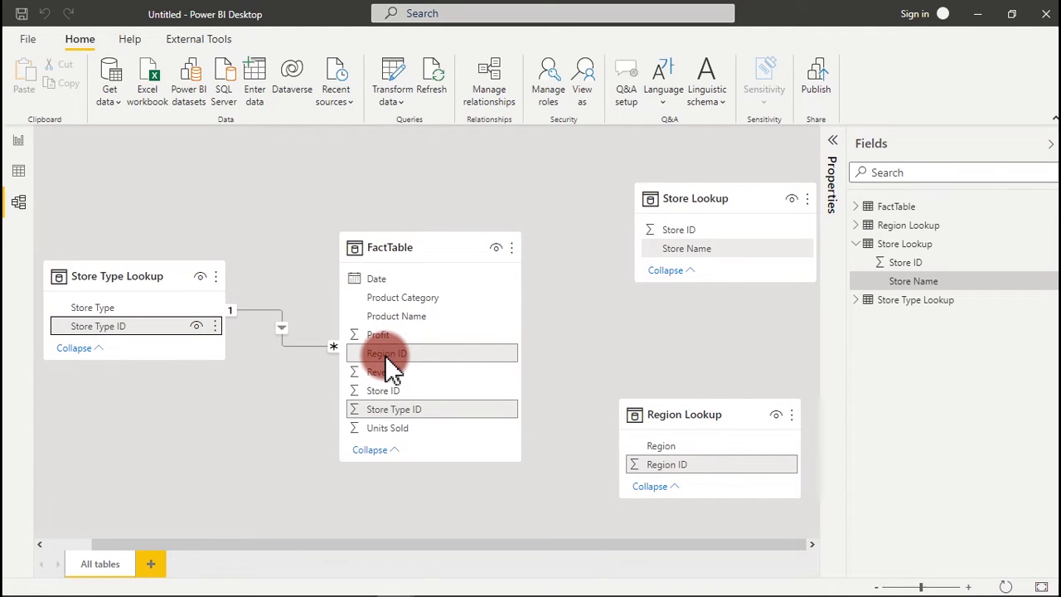
right_click(289, 345)
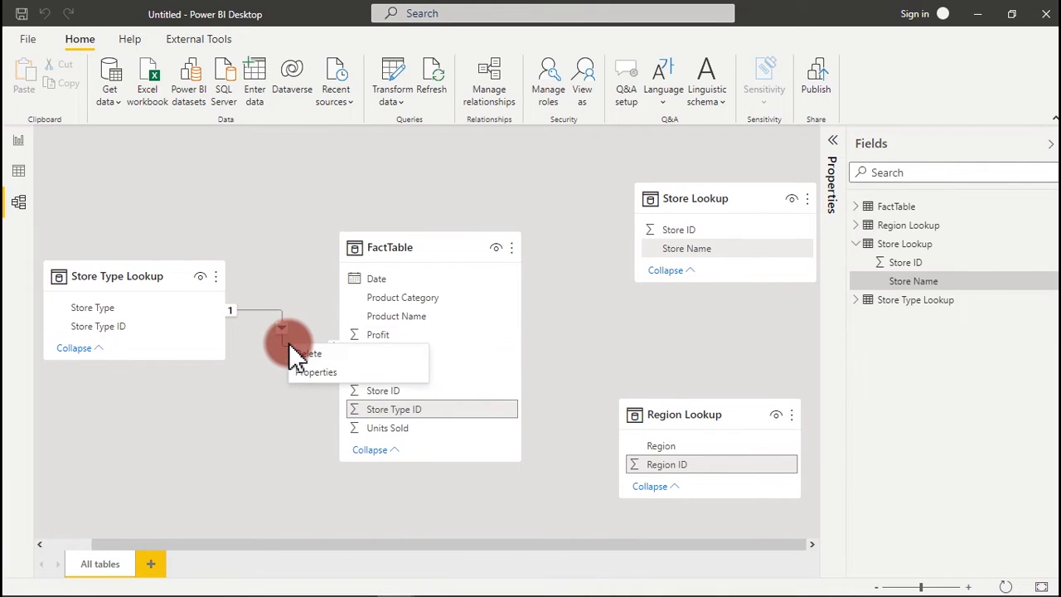
left_click(305, 373)
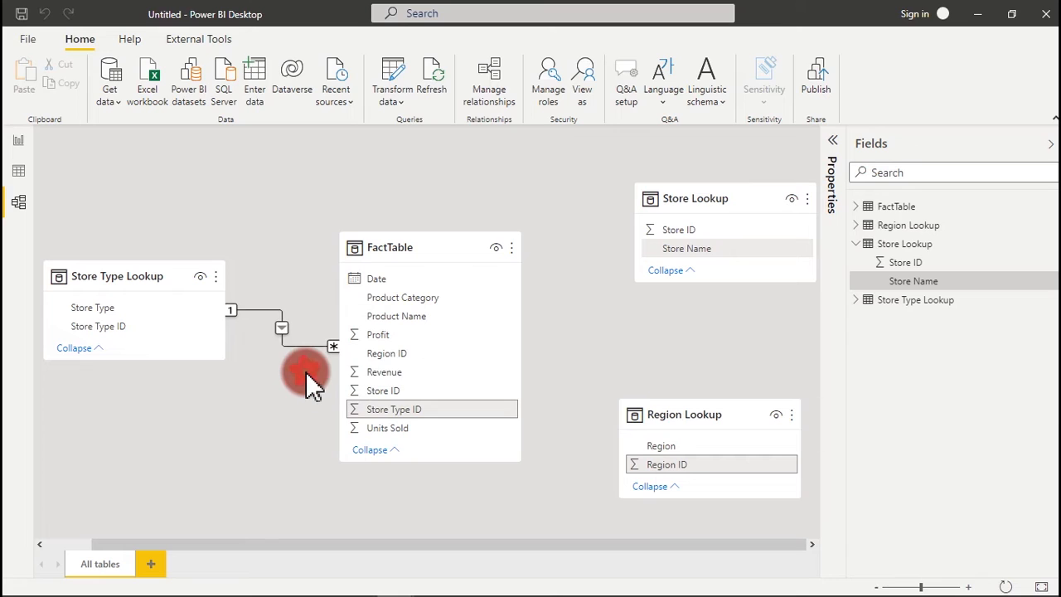
double_click(307, 378)
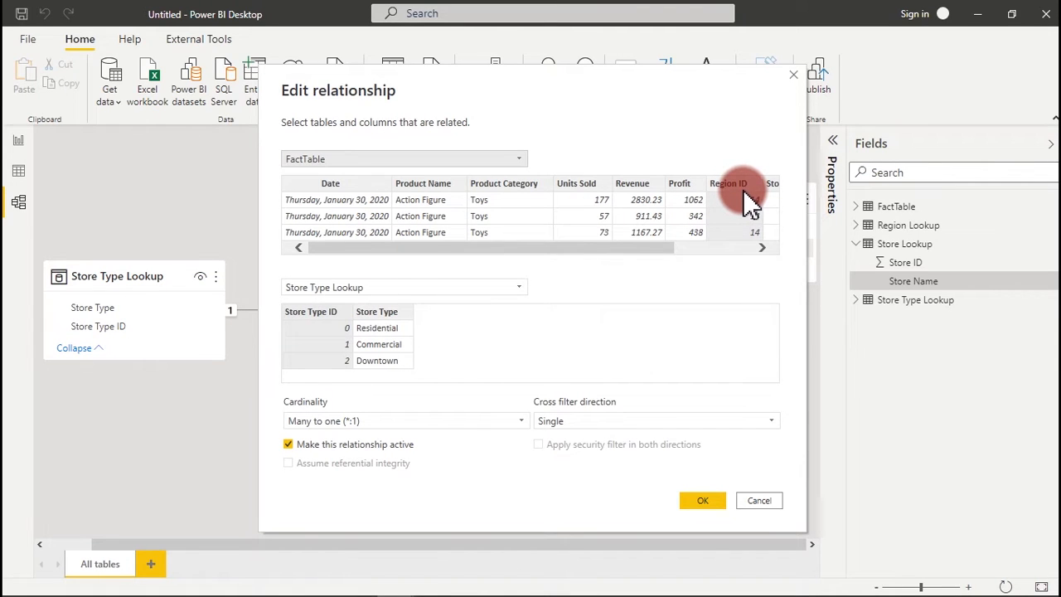
left_click_drag(594, 246, 702, 237)
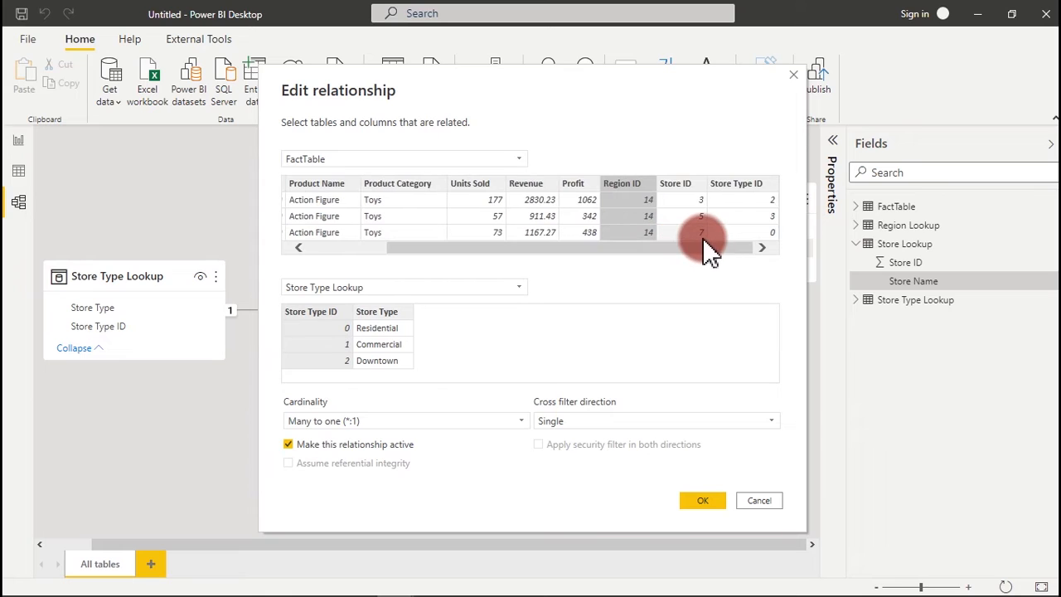
left_click(685, 185)
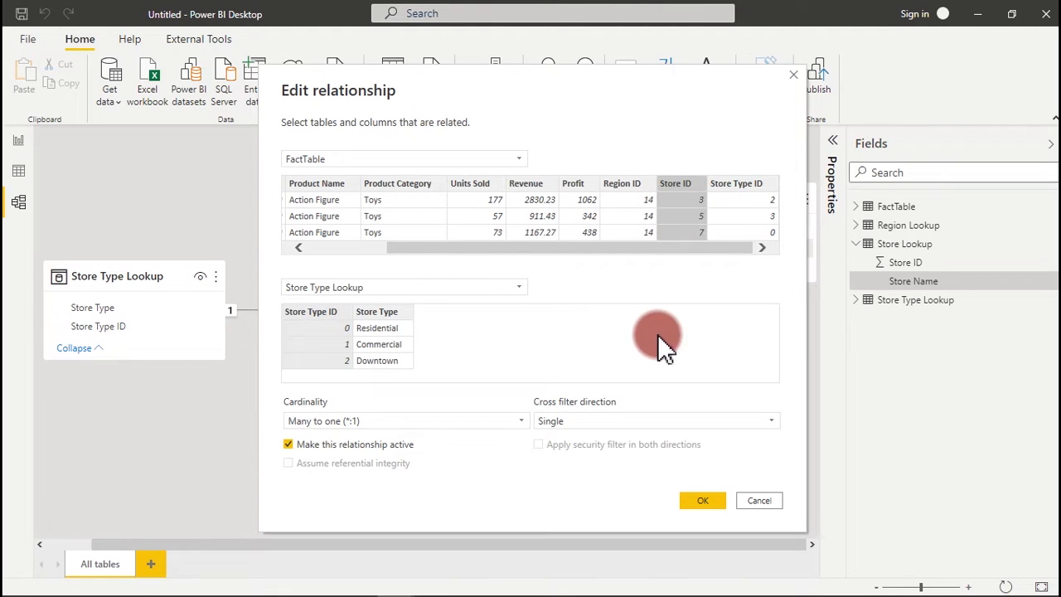
left_click(702, 500)
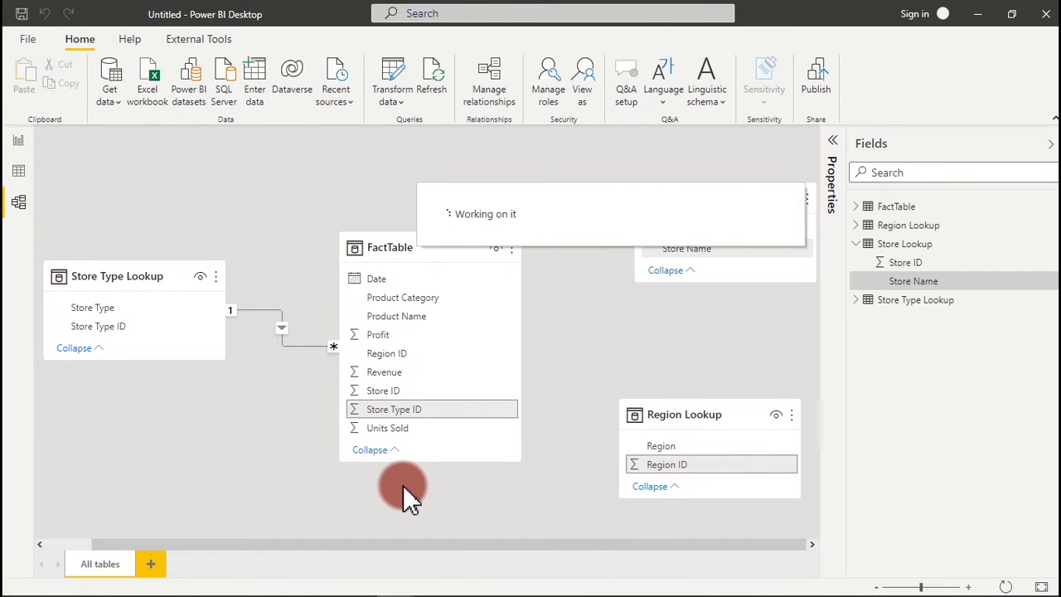
left_click(286, 352)
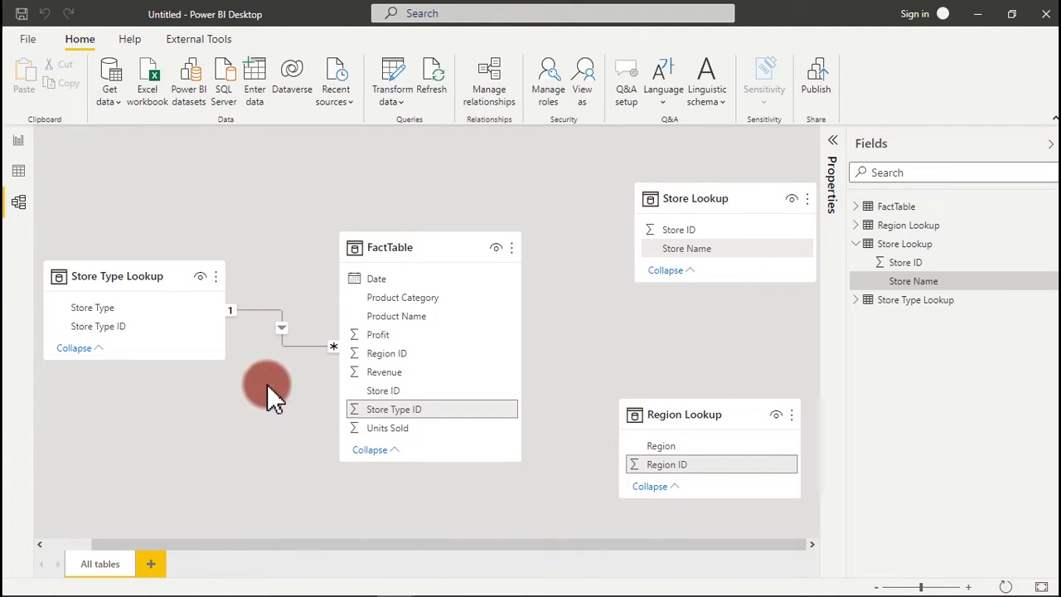
left_click(265, 416)
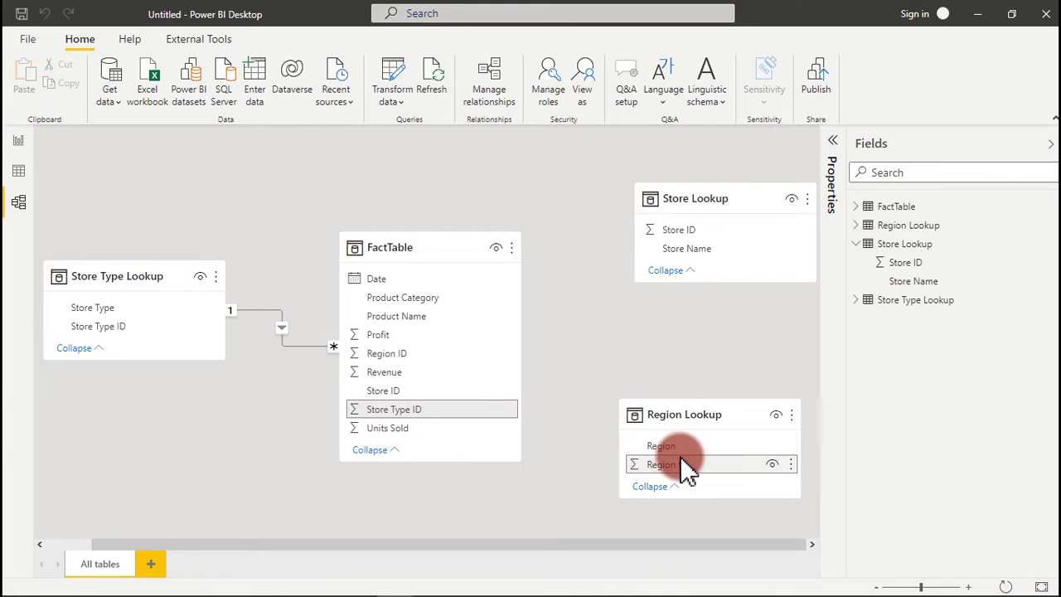
Extend FactTable's card upward in the model diagram until its upper edge lines up with the Store Lookup table
left_click_drag(678, 462, 639, 432)
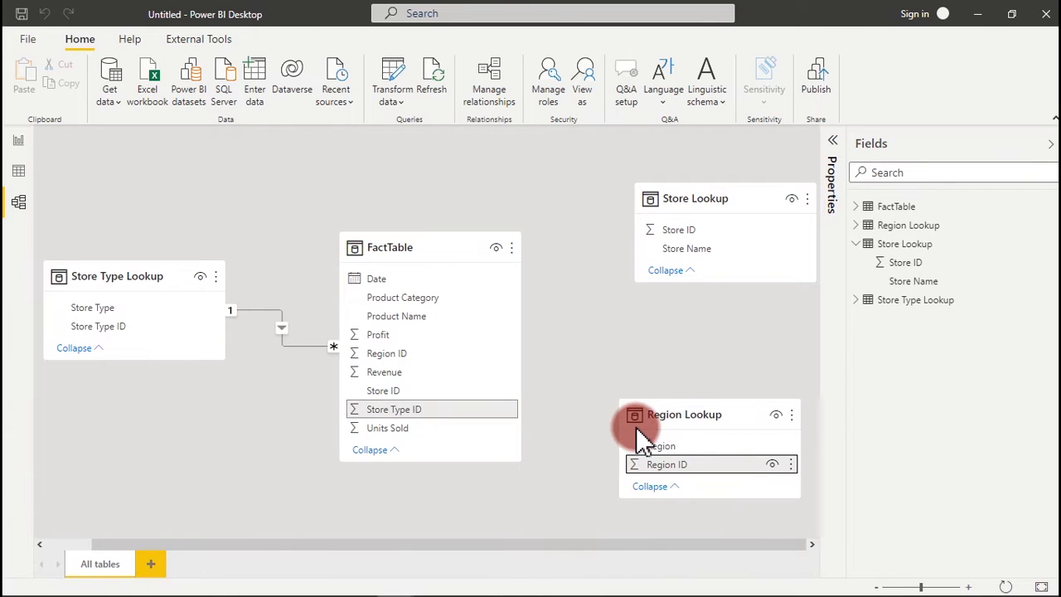
left_click(462, 242)
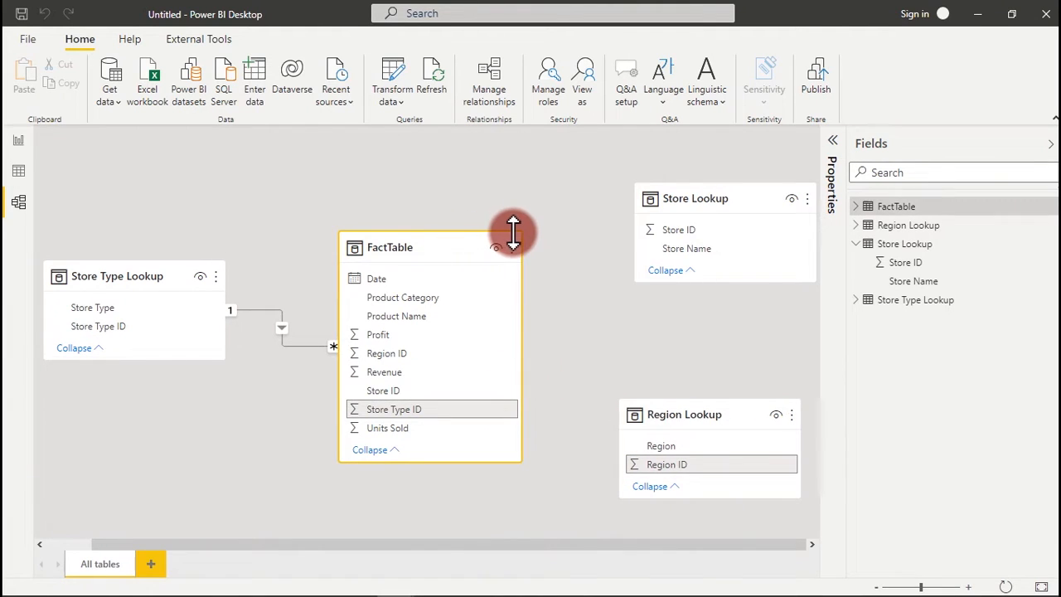
left_click_drag(513, 231, 511, 182)
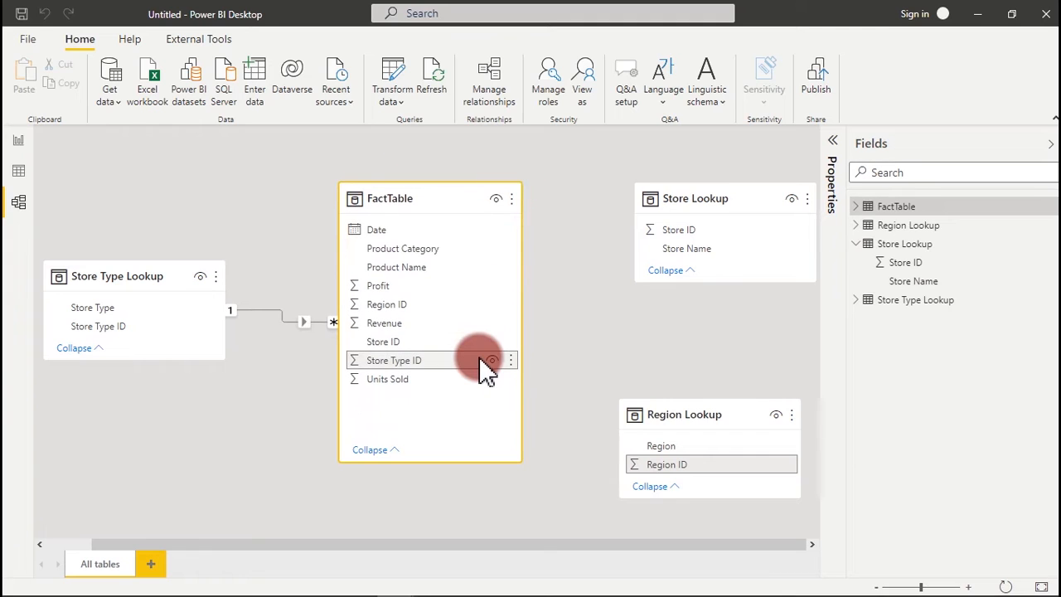
left_click(485, 369)
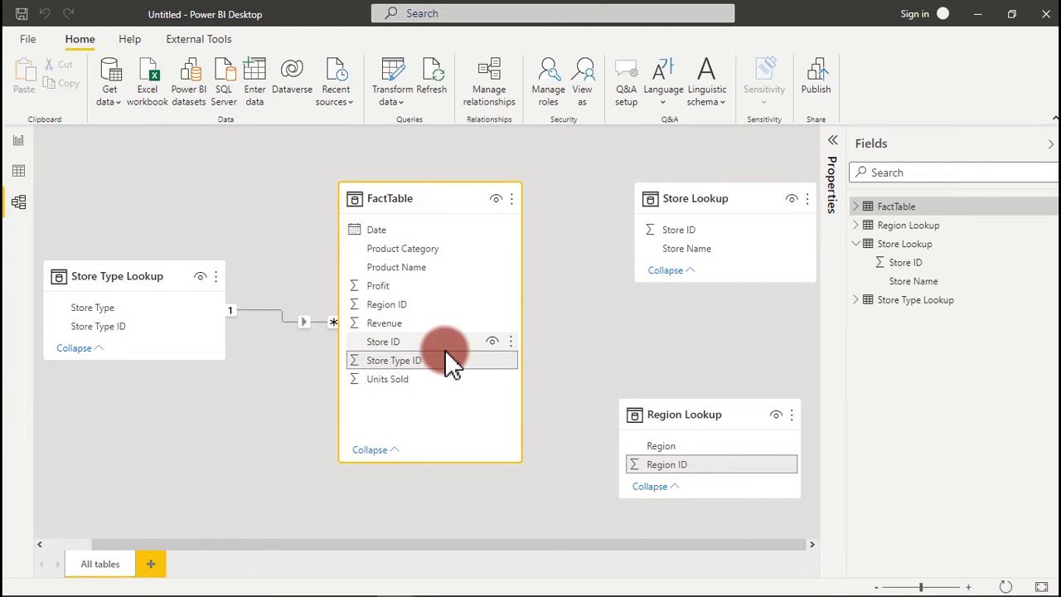
Create relationships from Region Lookup's Region ID and Store Lookup's Store ID to the matching Region ID and Store ID columns in FactTable
left_click_drag(687, 465, 404, 313)
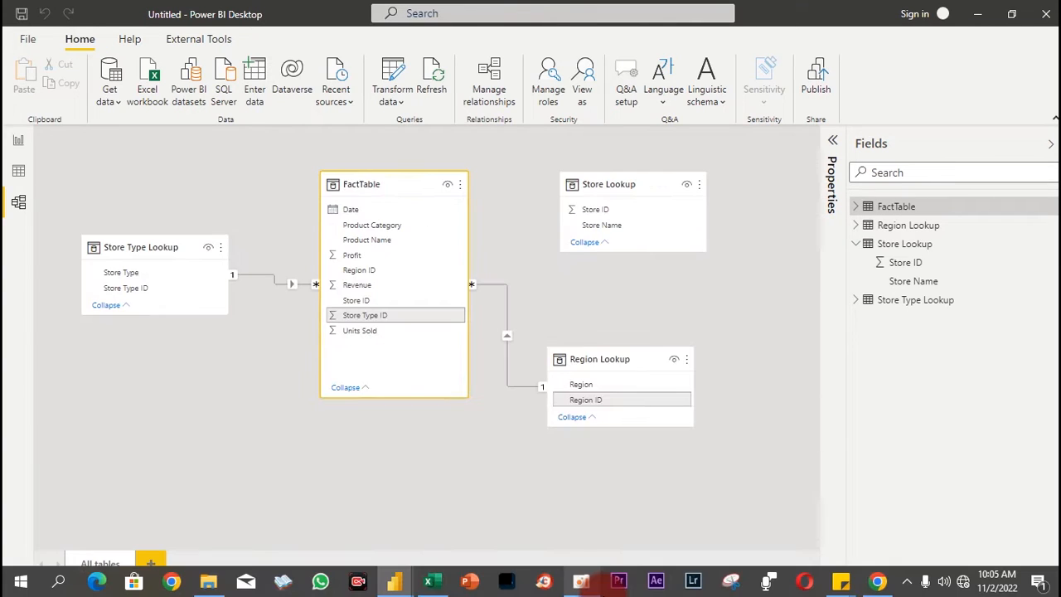
left_click(596, 209)
left_click_drag(599, 217, 359, 298)
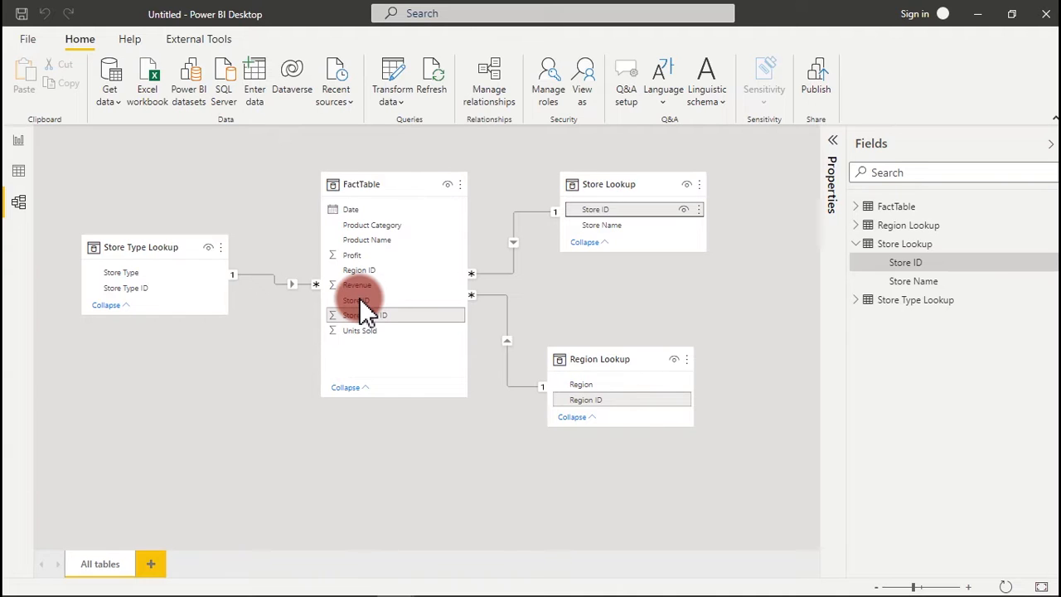
Copy the whole Calendar table formula from the Toy Sales Dashboard file, and return to the untitled report
mouse_move(407, 587)
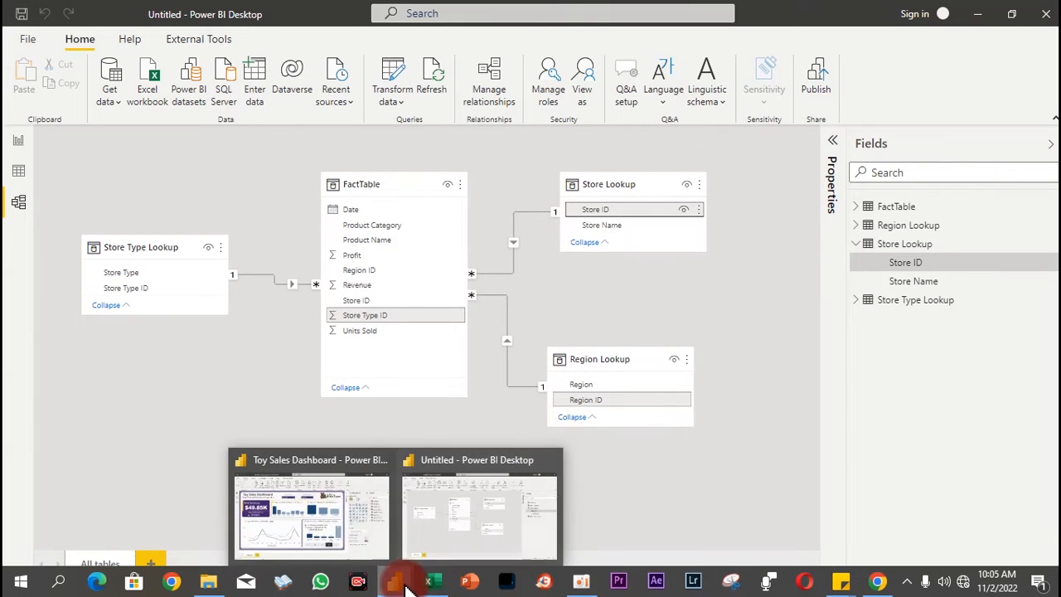
left_click(331, 515)
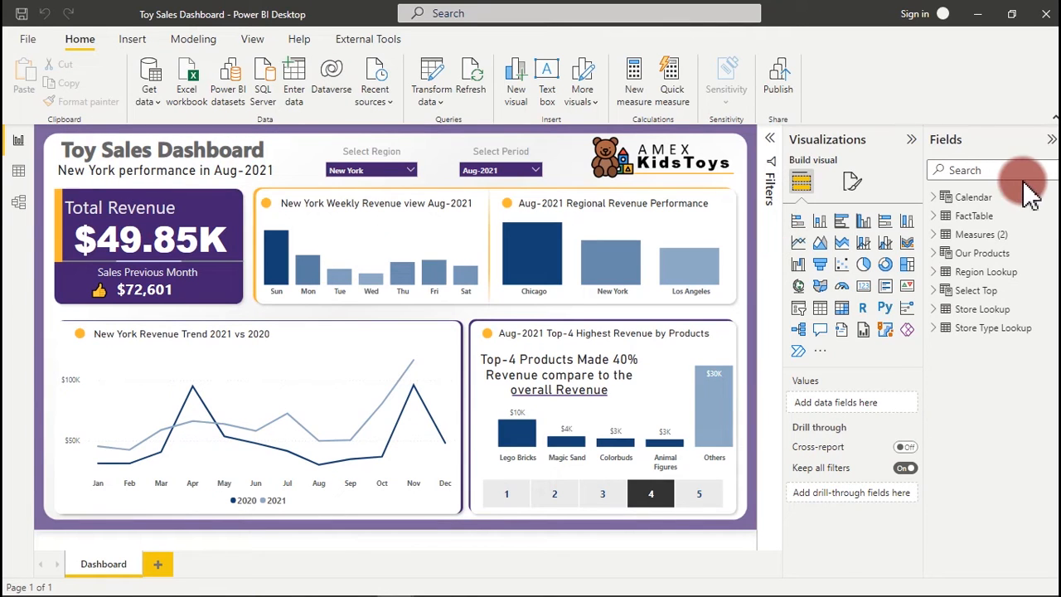
left_click(999, 203)
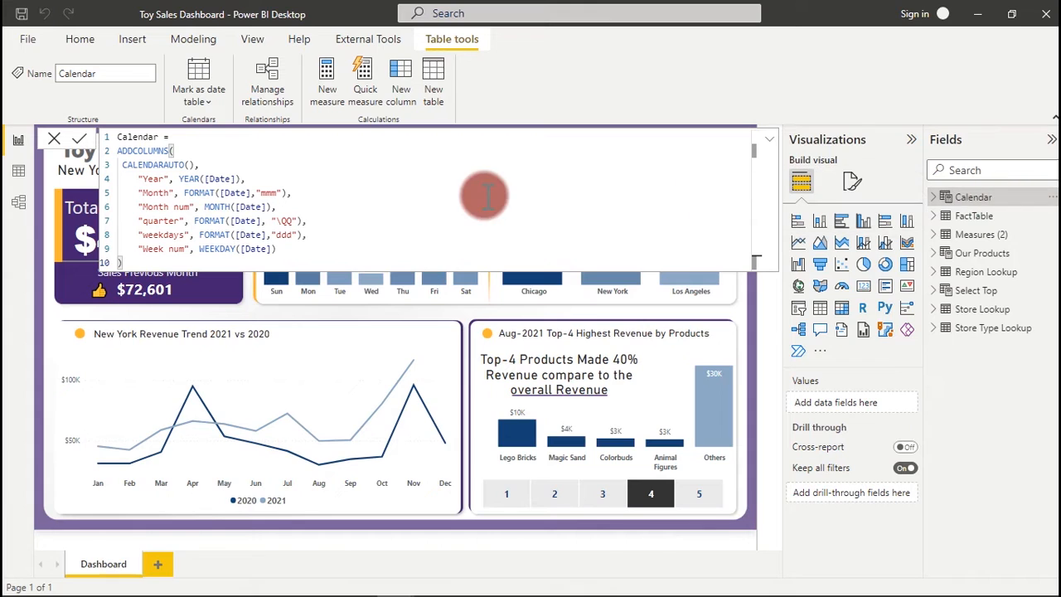
left_click(308, 247)
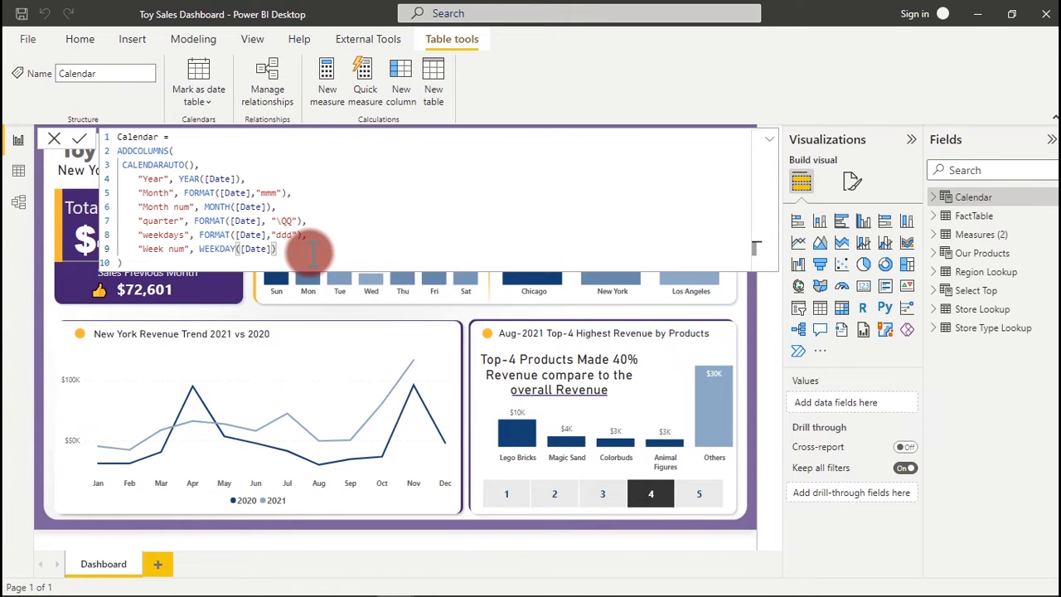
key("ctrl+a")
key("ctrl+c")
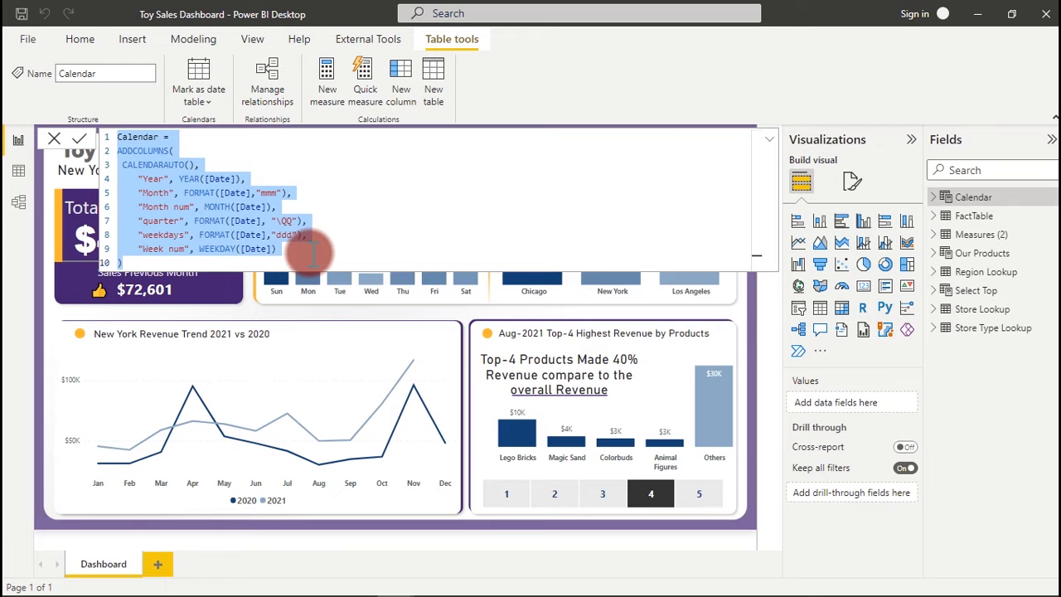
left_click(978, 14)
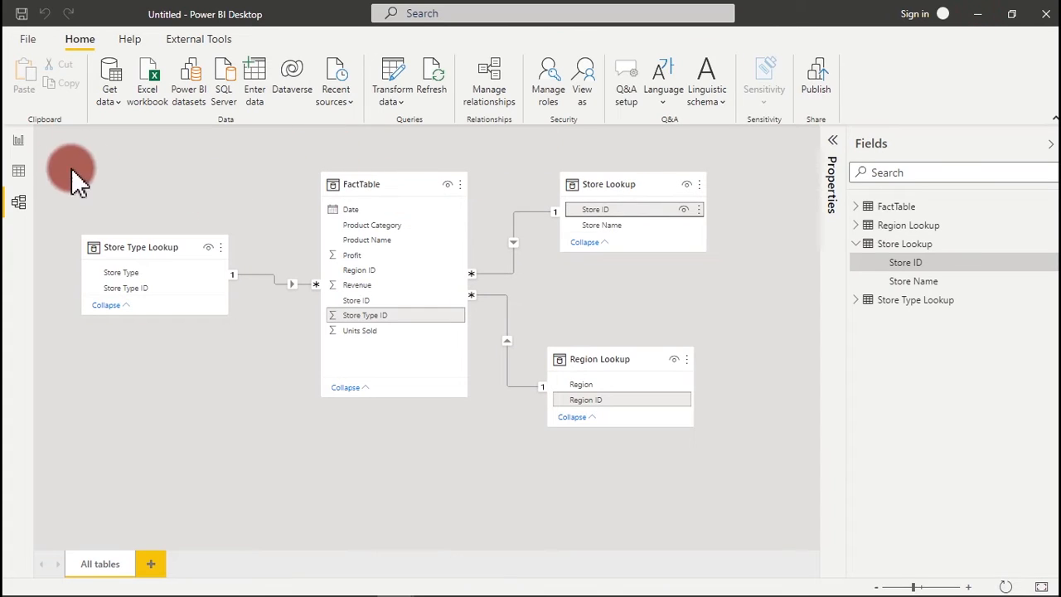
Create a calculated table from the copied Calendar formula using ADDCOLUMNS and CALENDARAUTO, and check the values in its Year column
left_click(16, 142)
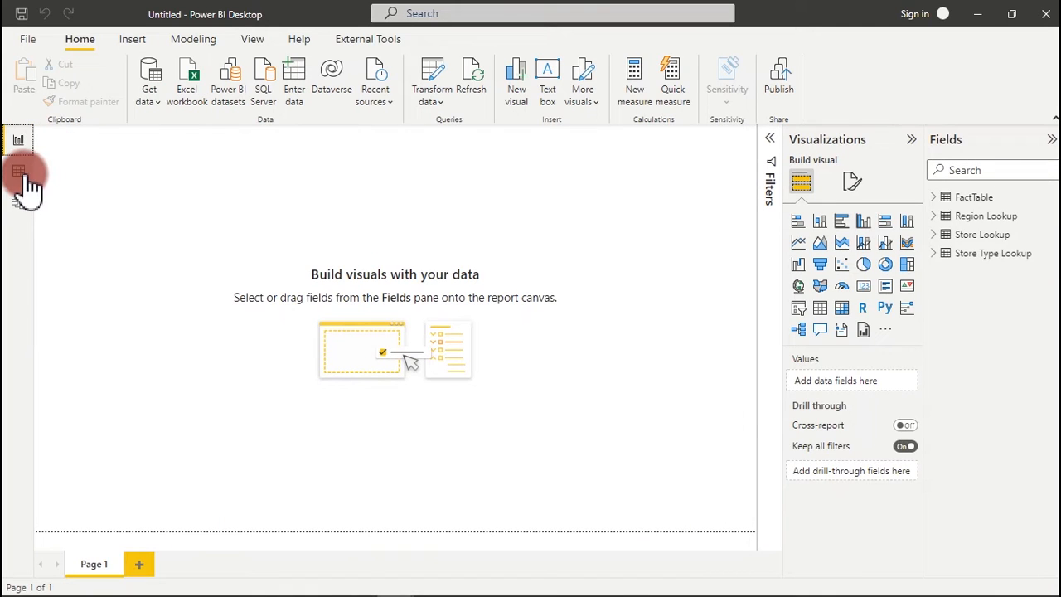
left_click(19, 174)
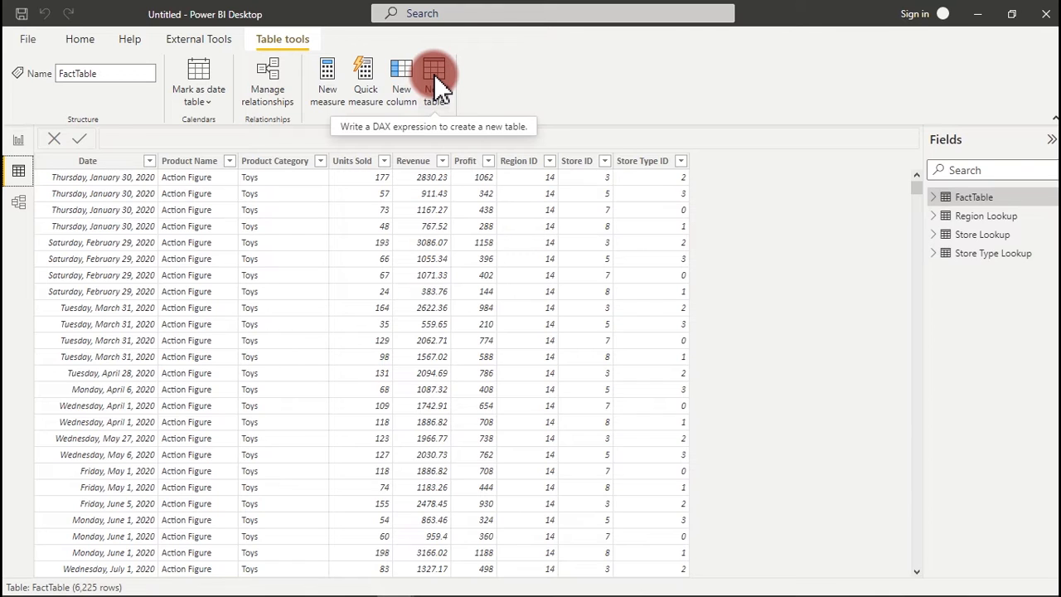
left_click(436, 79)
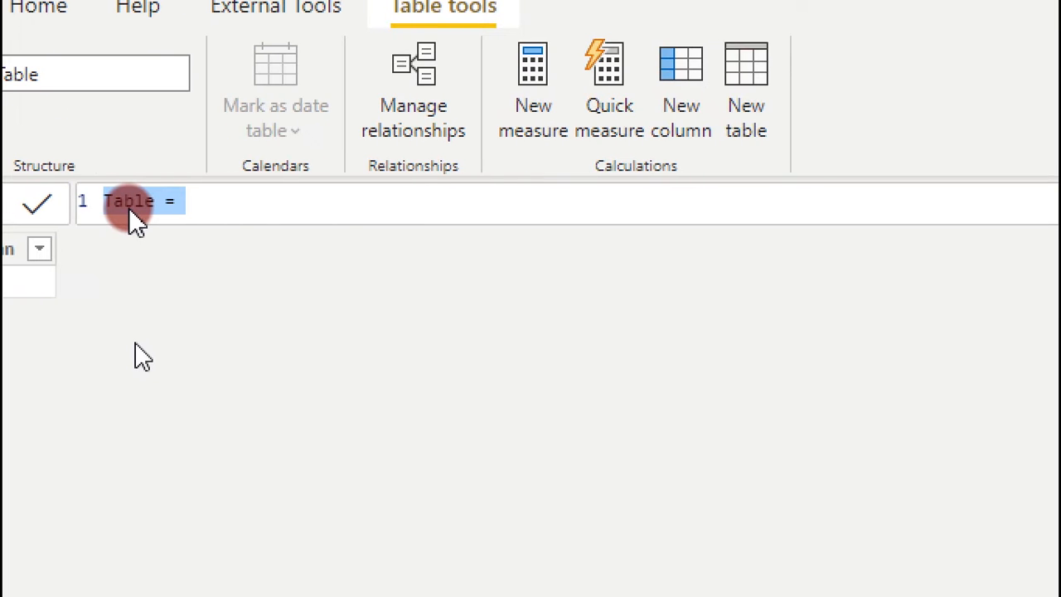
key("ctrl+v")
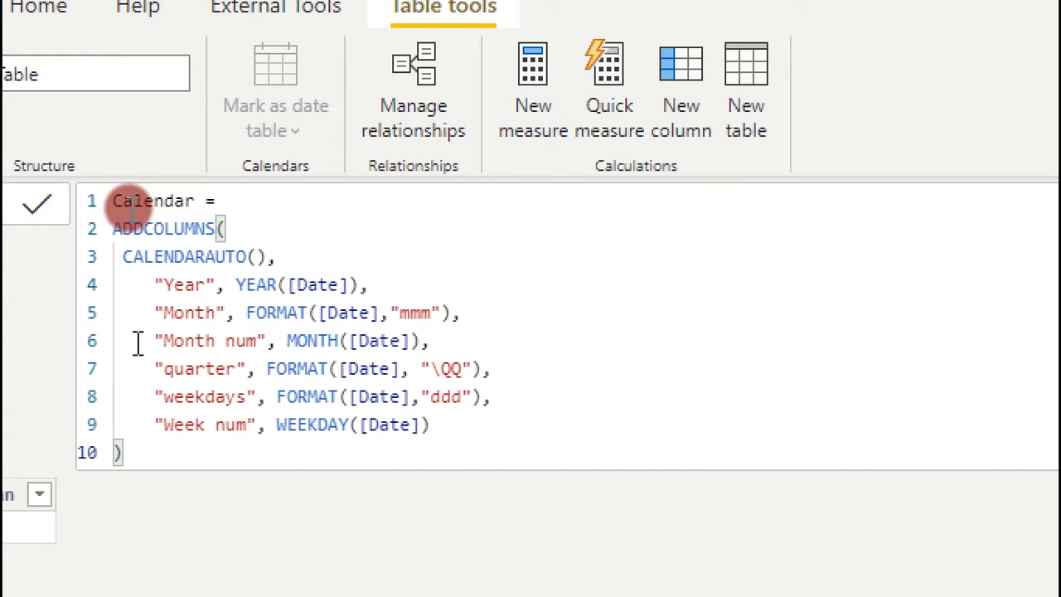
key("Return")
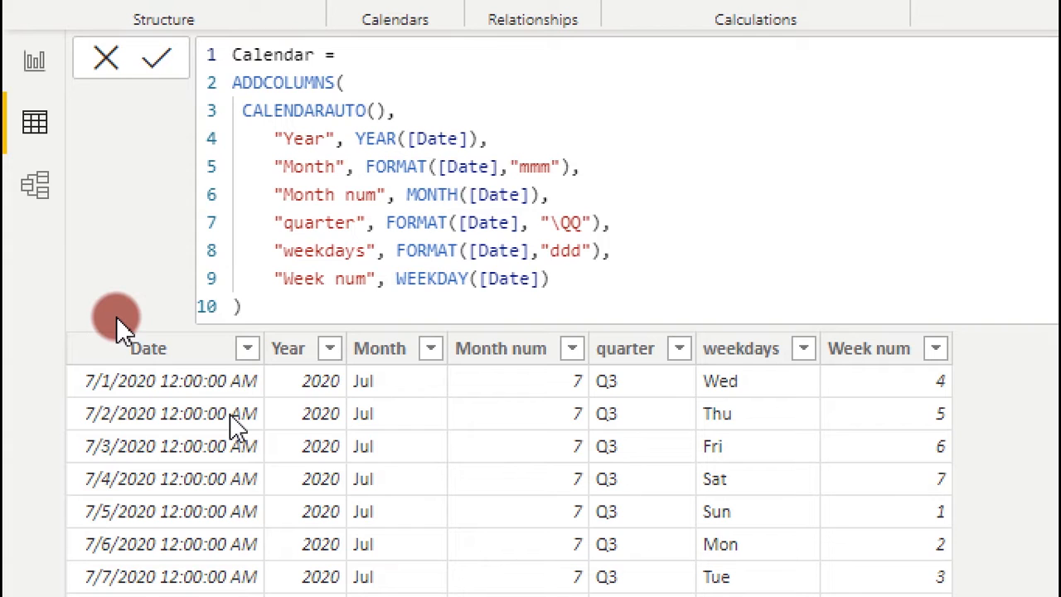
left_click(334, 355)
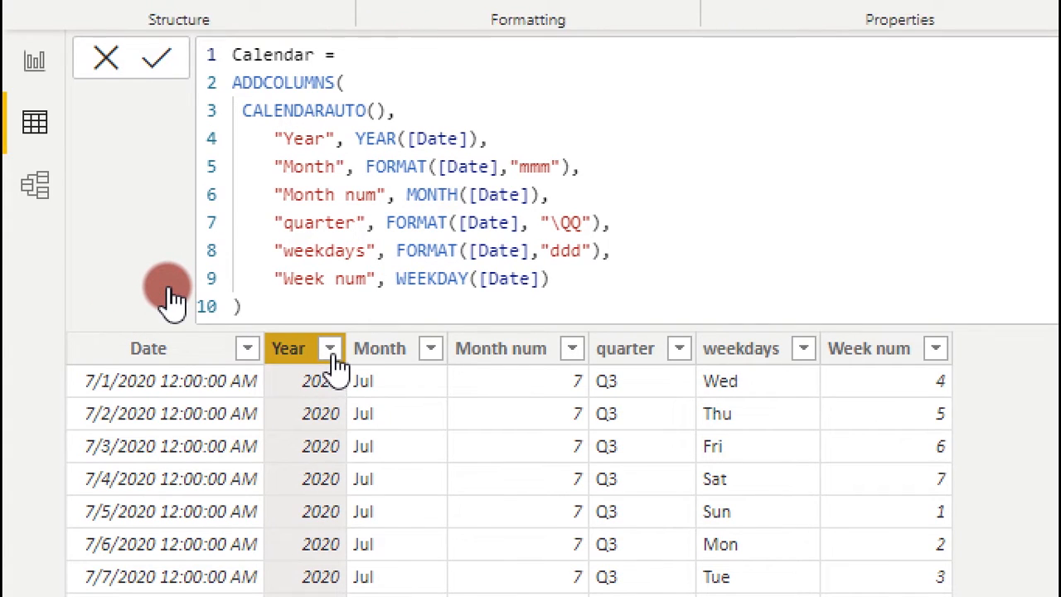
left_click(331, 350)
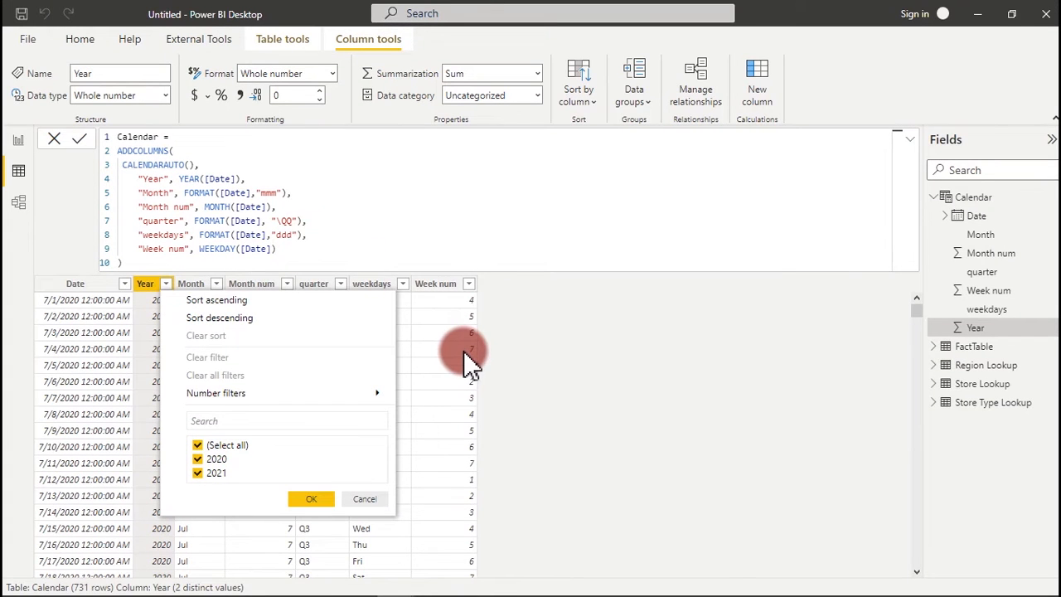
Rearrange the model diagram with Calendar below Store Type Lookup, Store Type Lookup higher up, and FactTable lowered between Calendar and Region Lookup
left_click(31, 203)
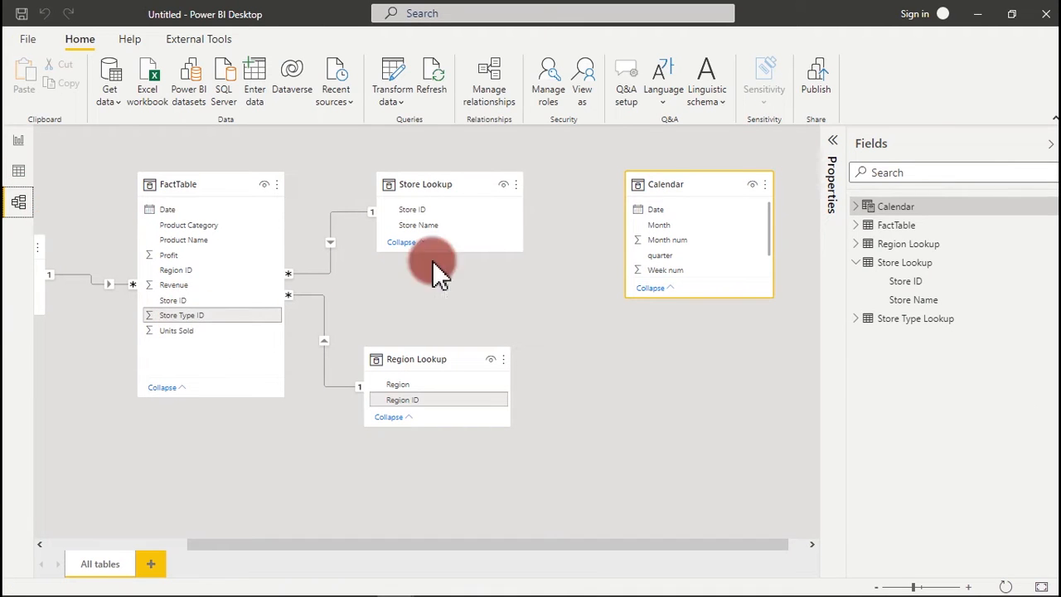
left_click_drag(673, 185, 147, 354)
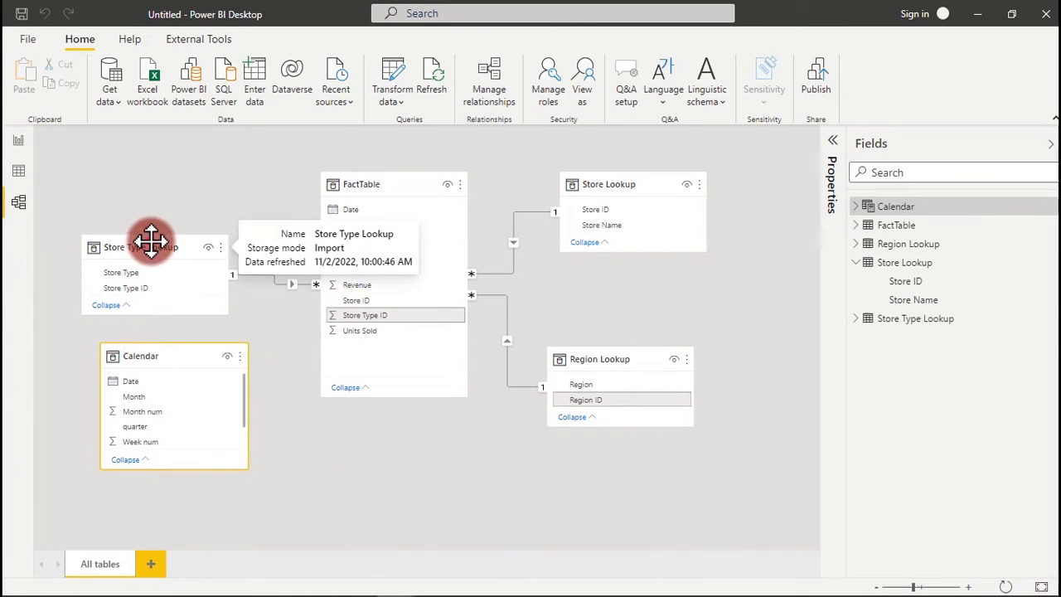
left_click_drag(150, 240, 186, 184)
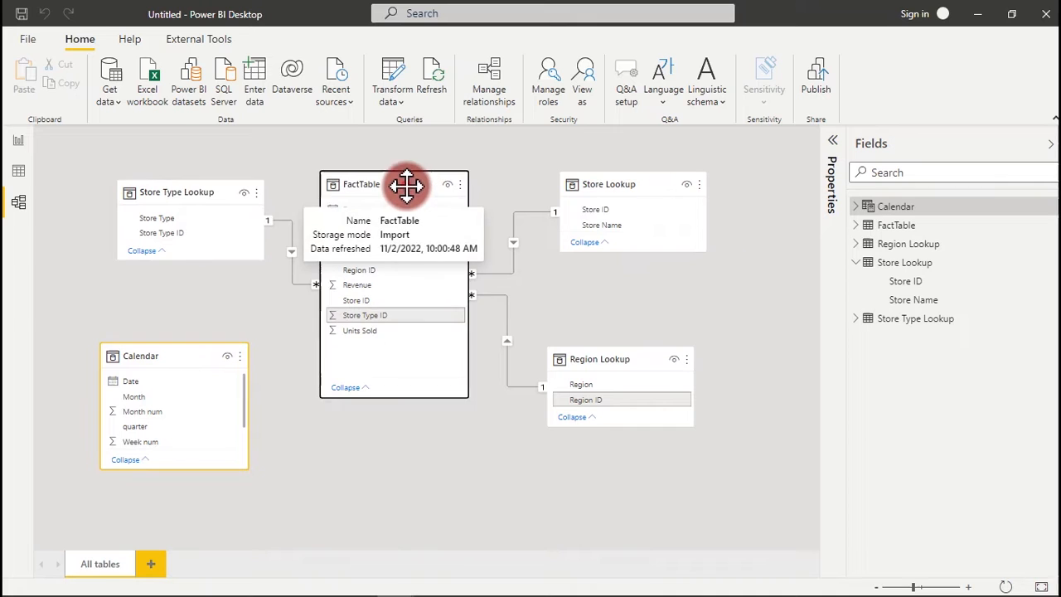
left_click_drag(407, 190, 419, 340)
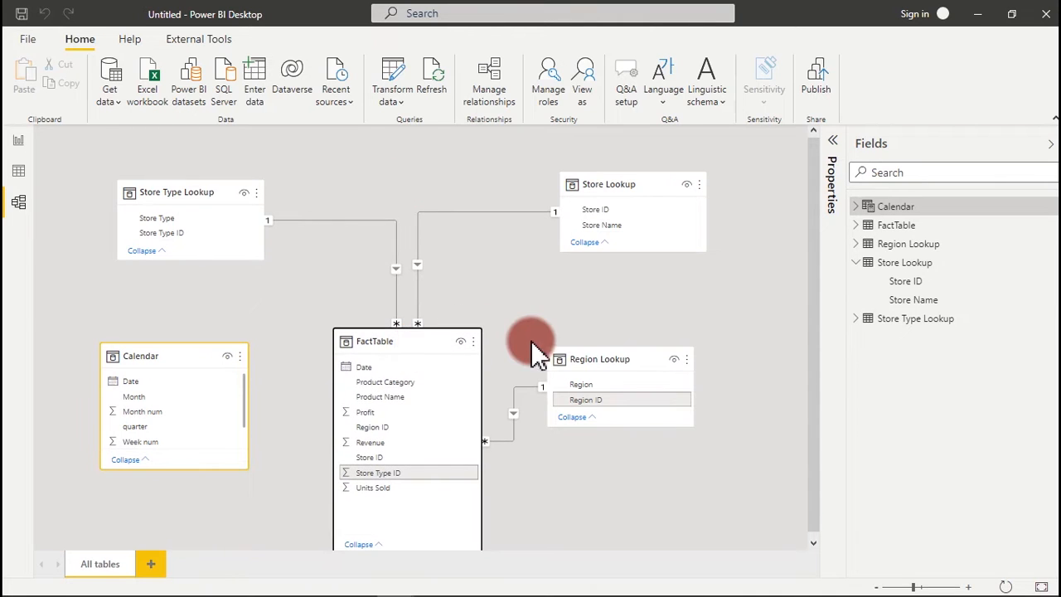
Create a relationship from Calendar's Date to FactTable's Date and check which columns it links
left_click(172, 383)
left_click_drag(171, 383, 378, 366)
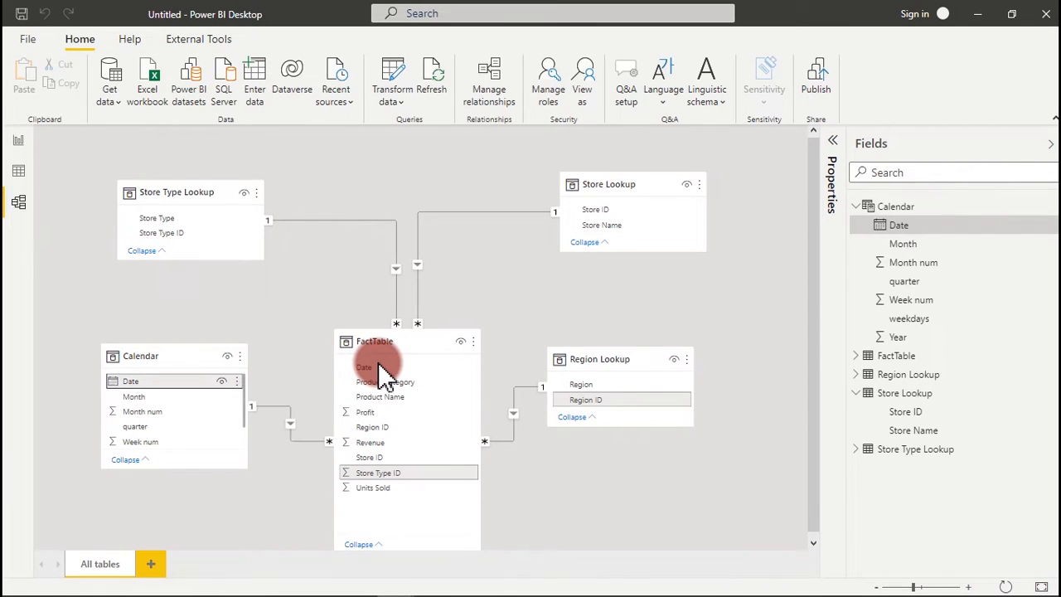
left_click(291, 428)
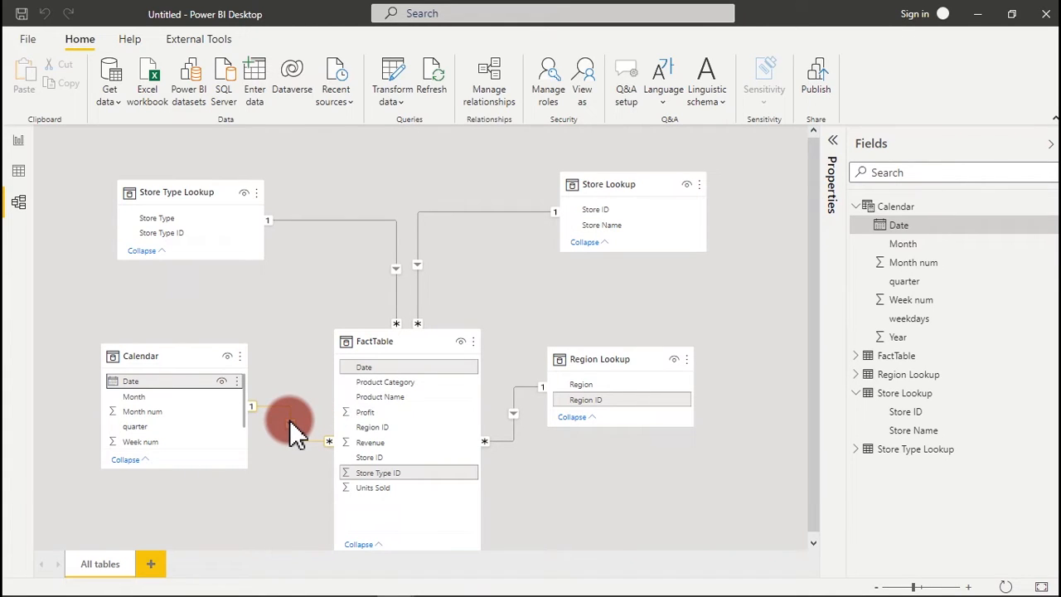
left_click(306, 344)
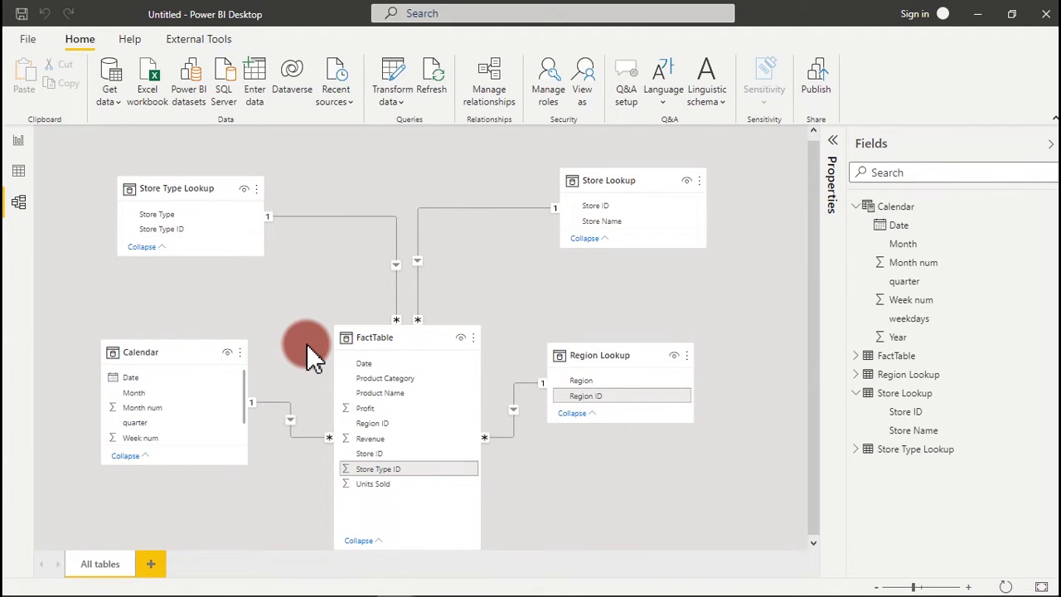
Show the Calendar table's rows in Data view with its formula collapsed to one line
left_click(18, 171)
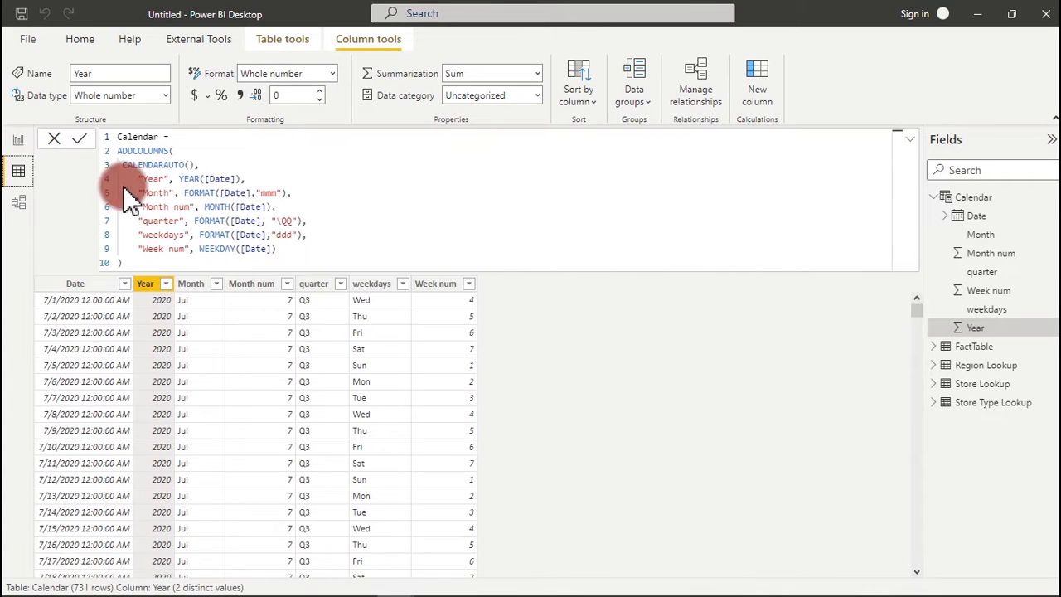
left_click(909, 139)
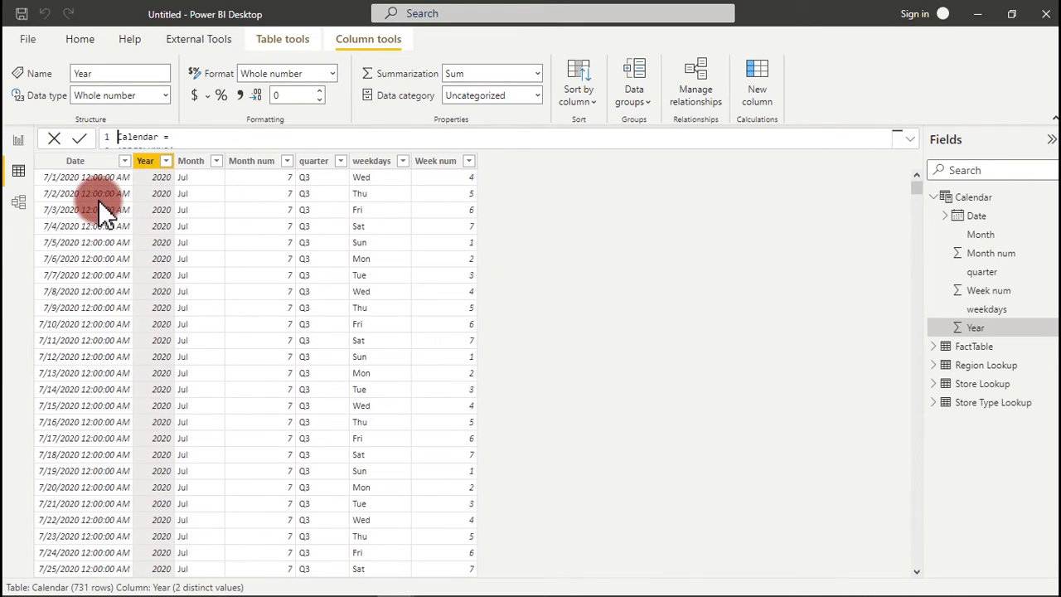
Insert an empty table visual on Page 1 of the report, move it toward the middle of the page and enlarge it
left_click(18, 141)
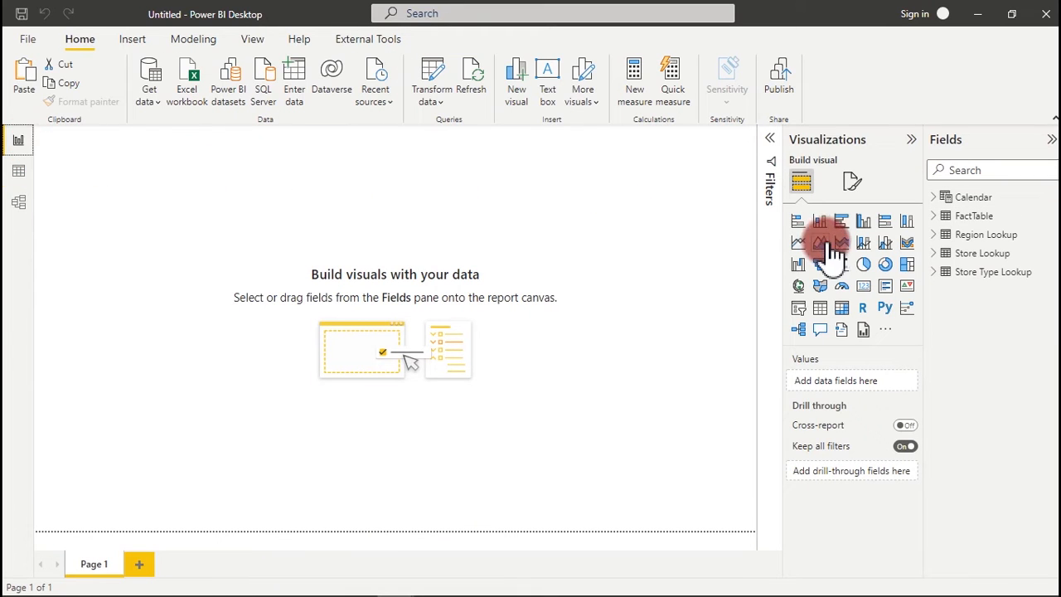
left_click(820, 308)
left_click_drag(122, 187, 397, 278)
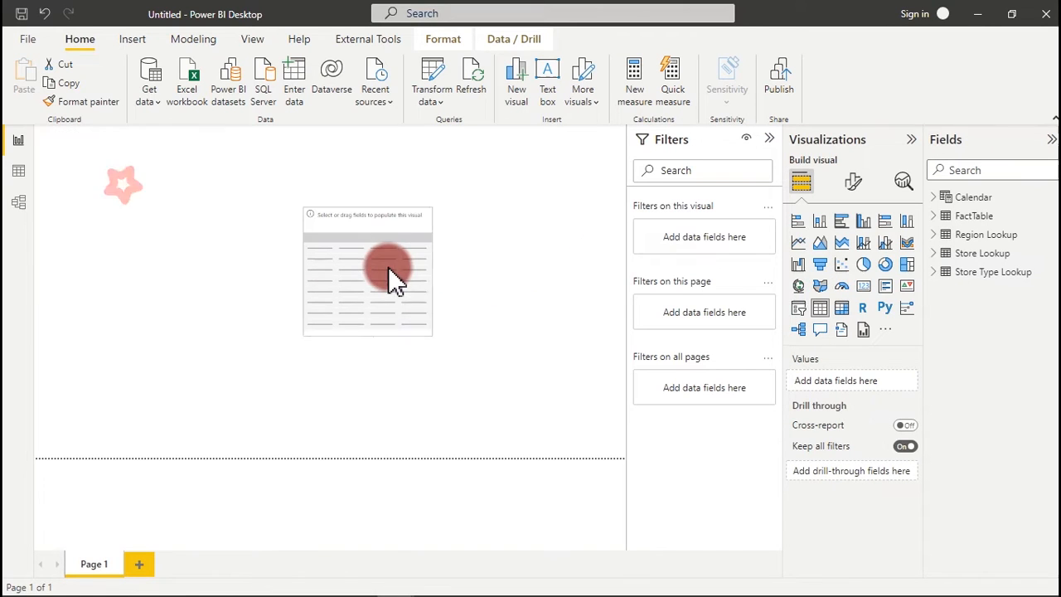
left_click_drag(431, 333, 498, 432)
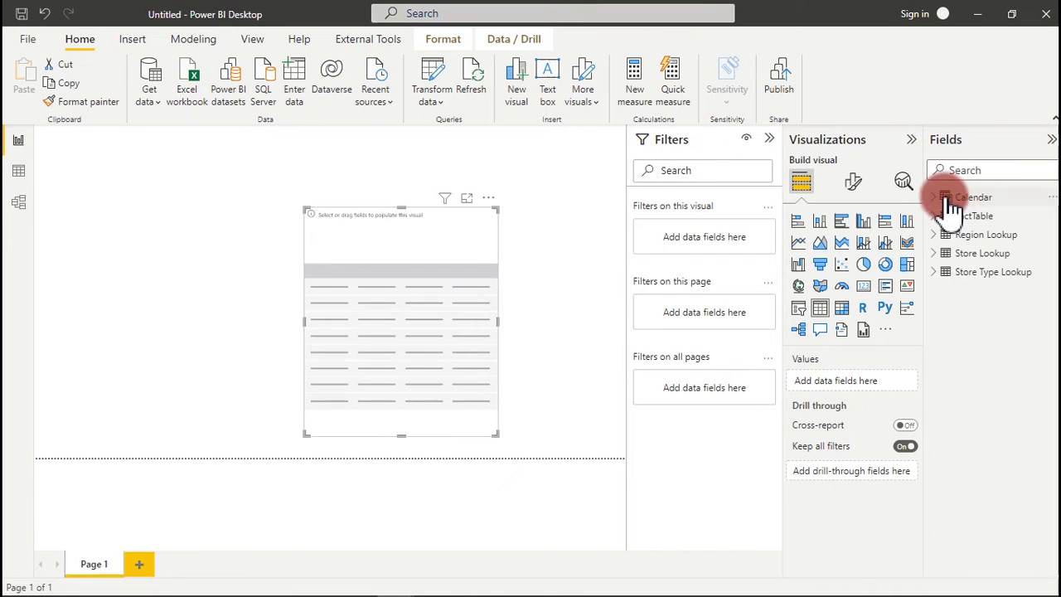
Add the Calendar table's Month field to the table visual and collapse the Calendar field list
left_click(945, 199)
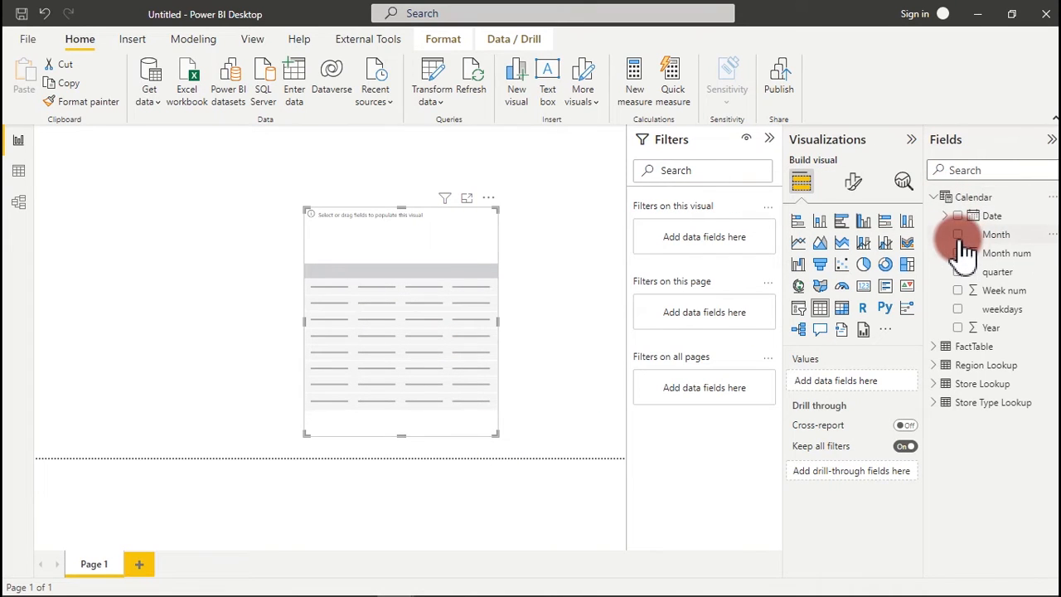
left_click(962, 235)
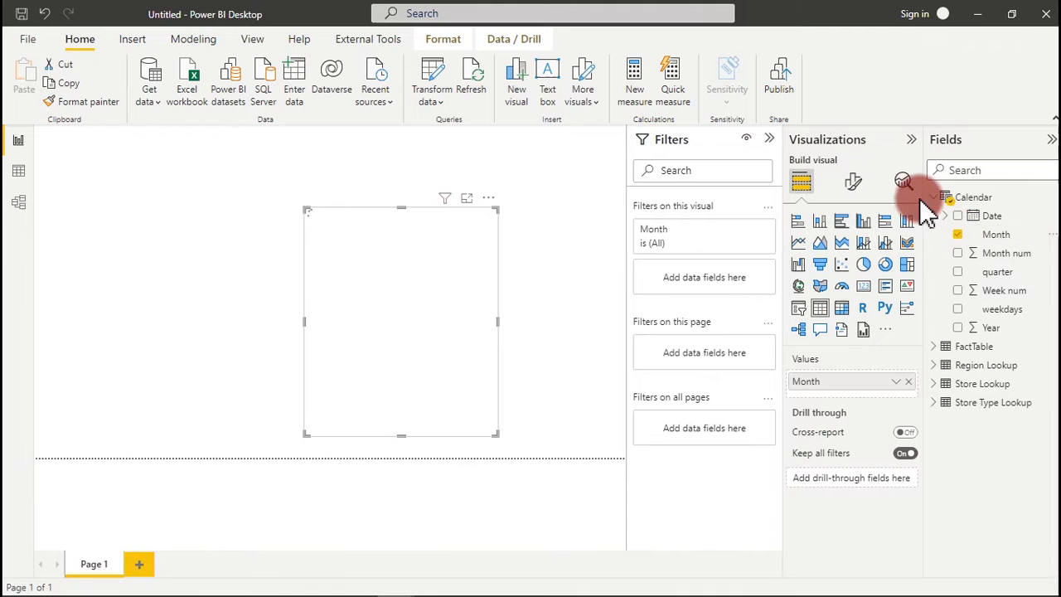
left_click(934, 197)
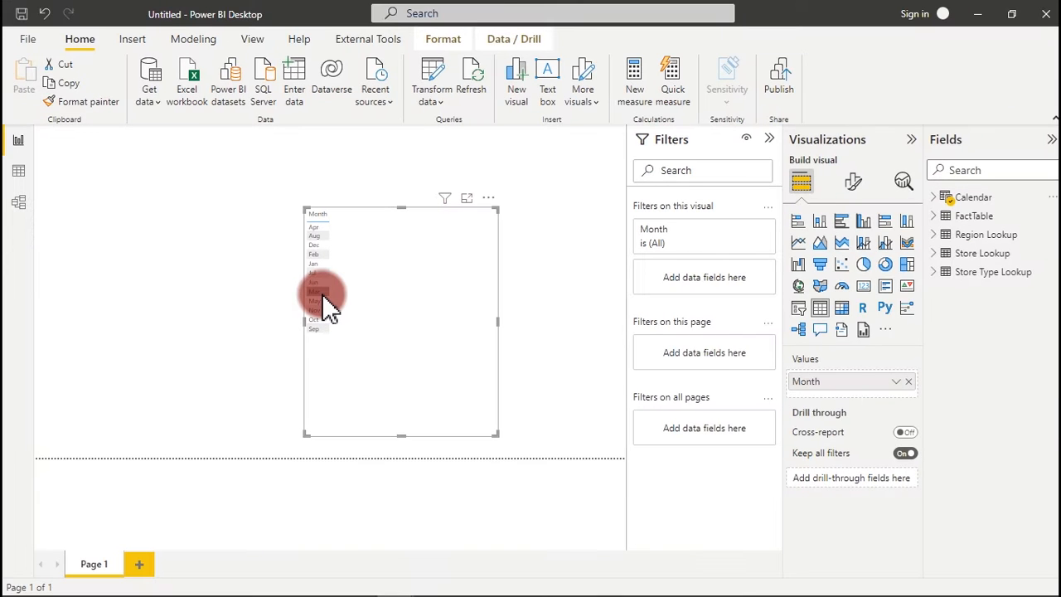
In Data view, sort the Calendar table's Month column by Month num
left_click(18, 173)
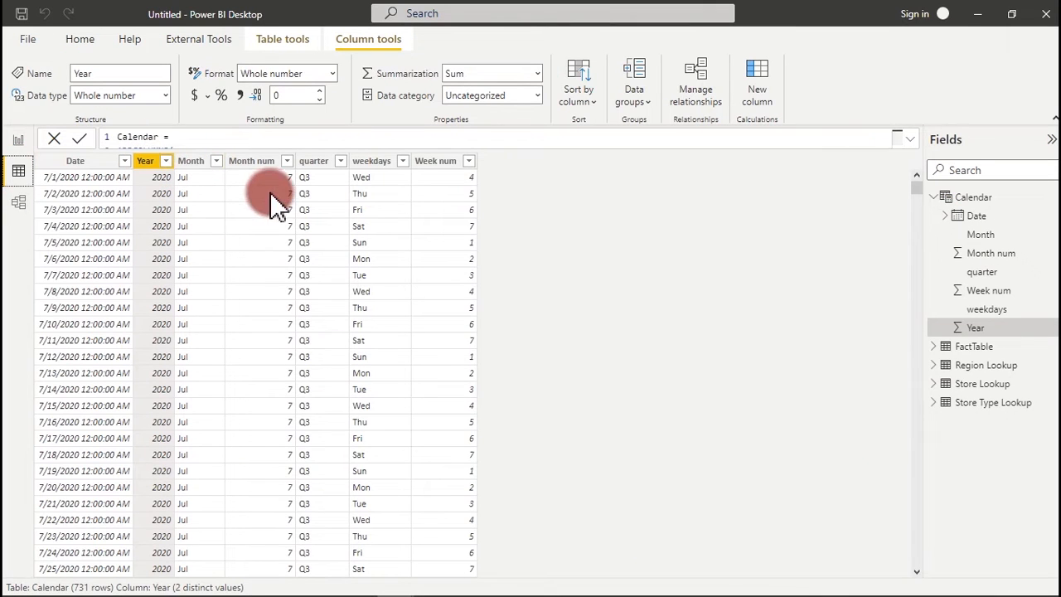
left_click(193, 163)
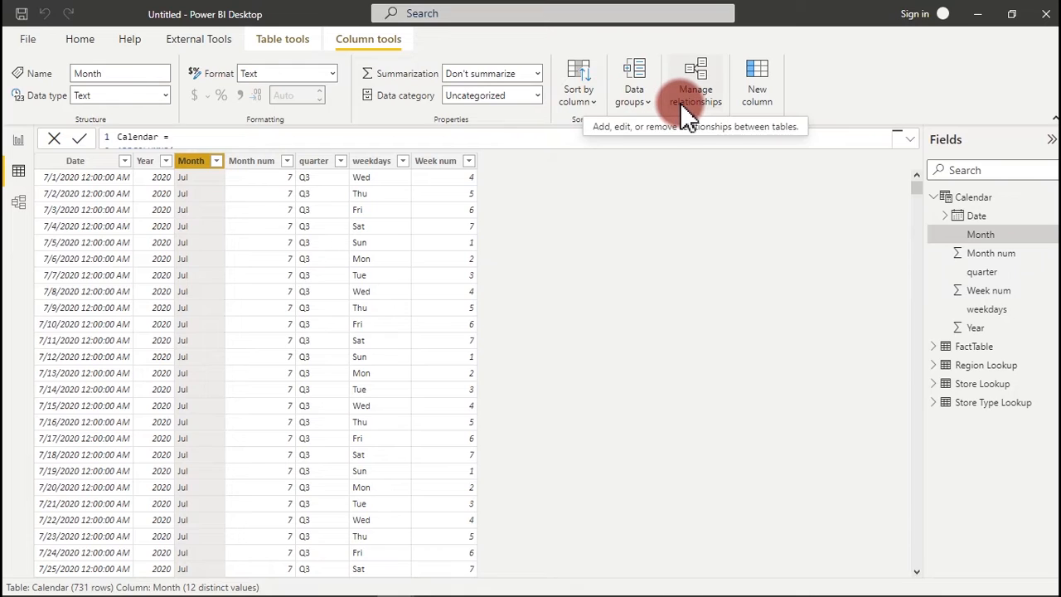
left_click(586, 103)
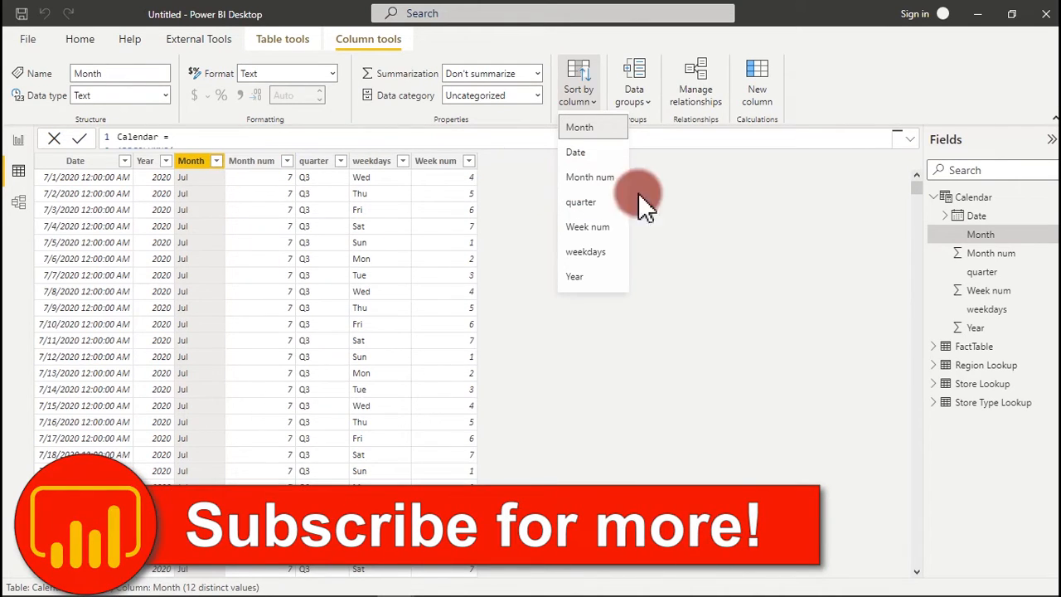
left_click(600, 182)
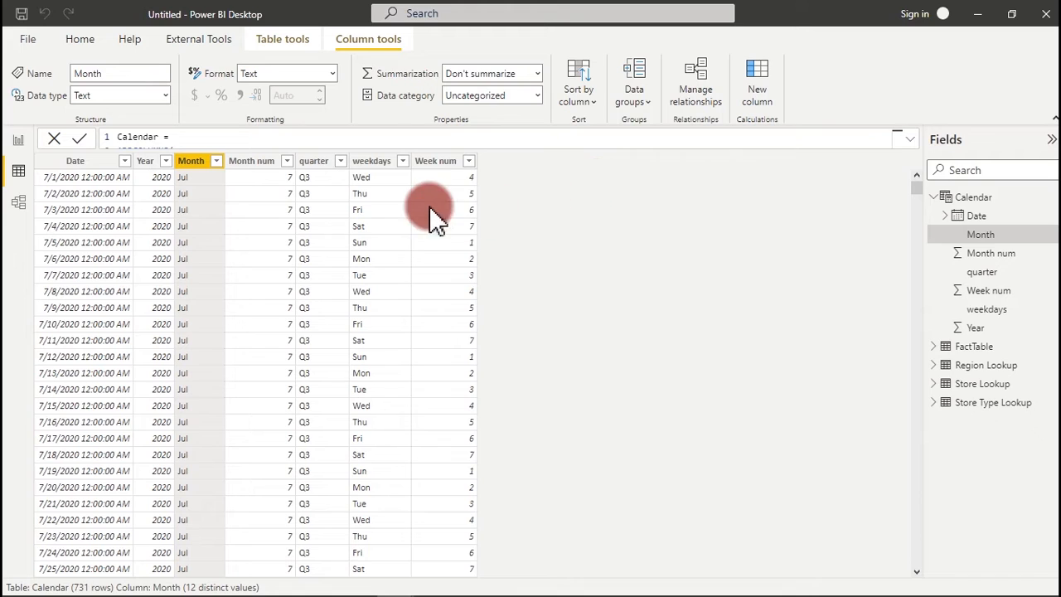
Sort the Calendar table's weekdays column by Week num
left_click(384, 162)
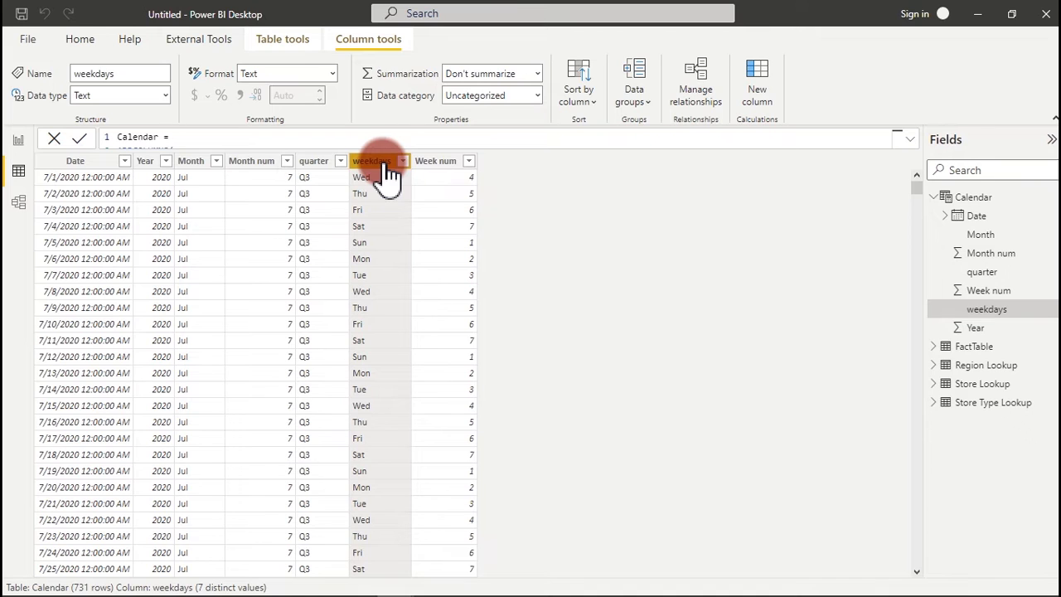
left_click(587, 98)
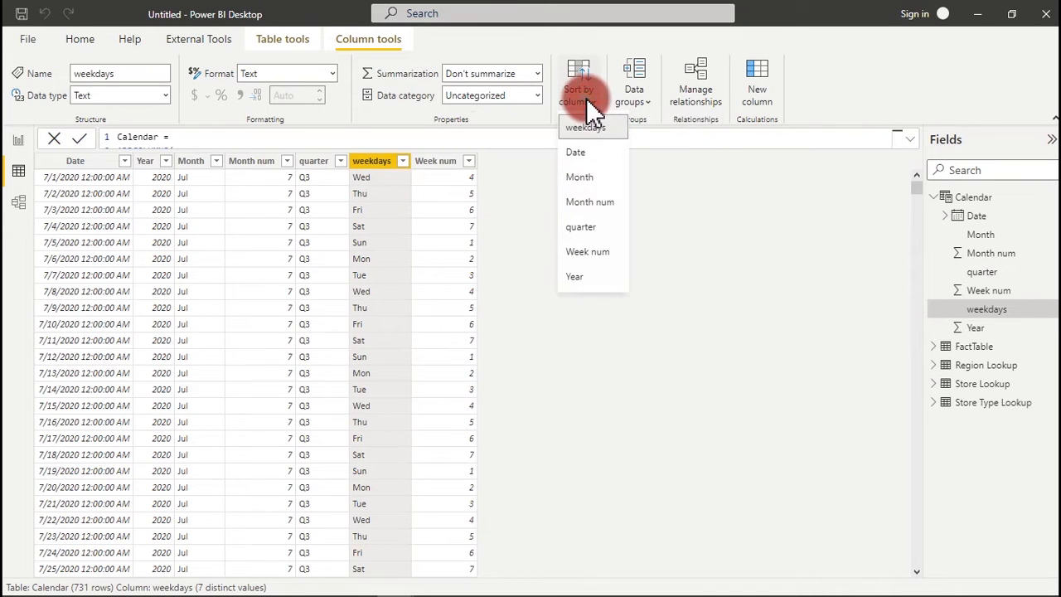
left_click(588, 251)
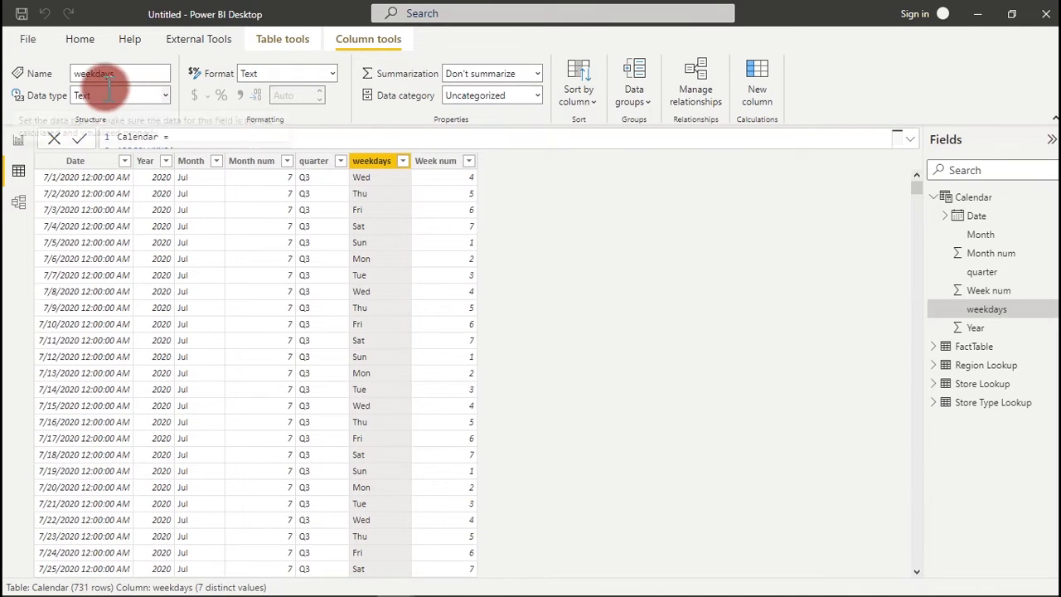
Add a calculated column named YM Combined to the Calendar table and start its formula with 'Calendar'[Month]
left_click(85, 41)
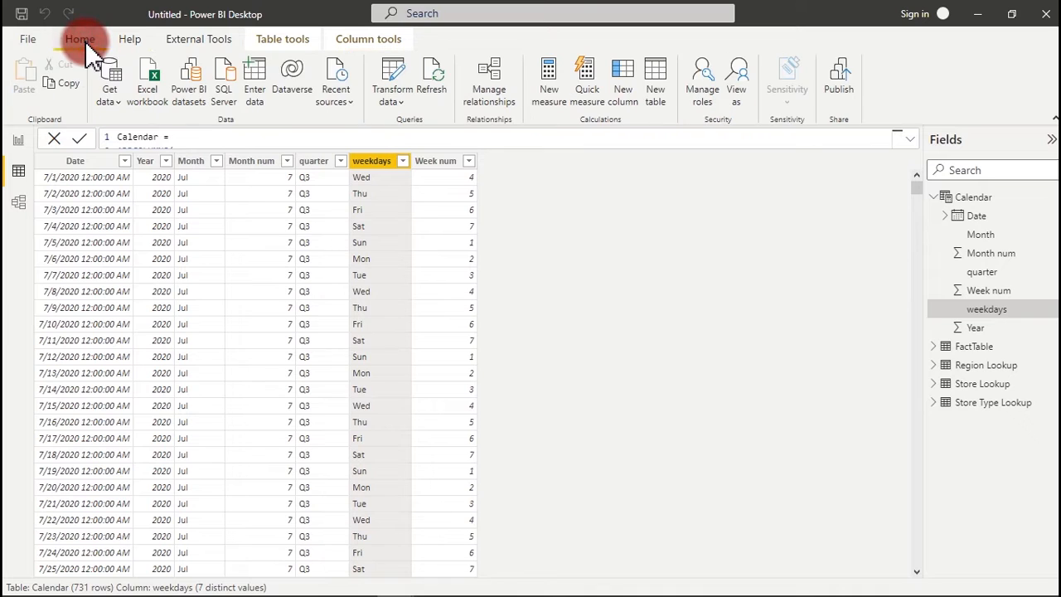
left_click(623, 82)
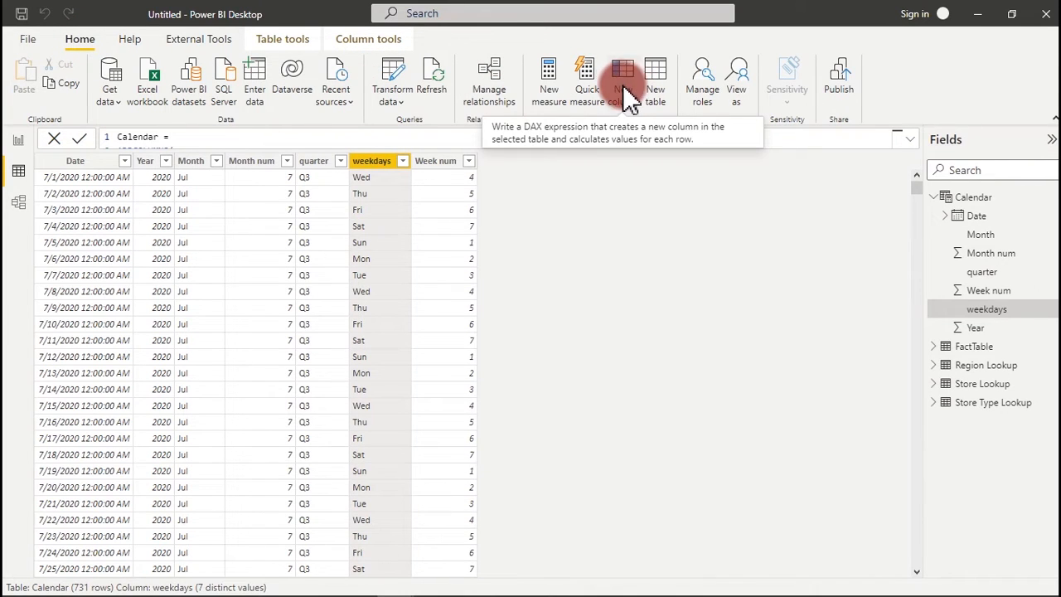
left_click(624, 87)
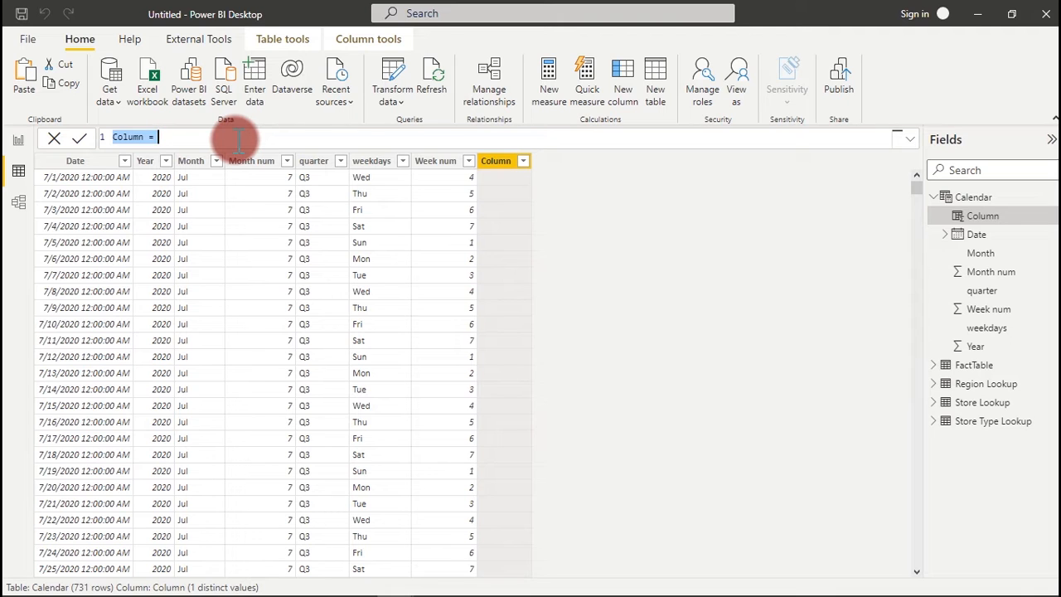
type("YM Combined =")
scroll(239, 140, "up", 5, "ctrl")
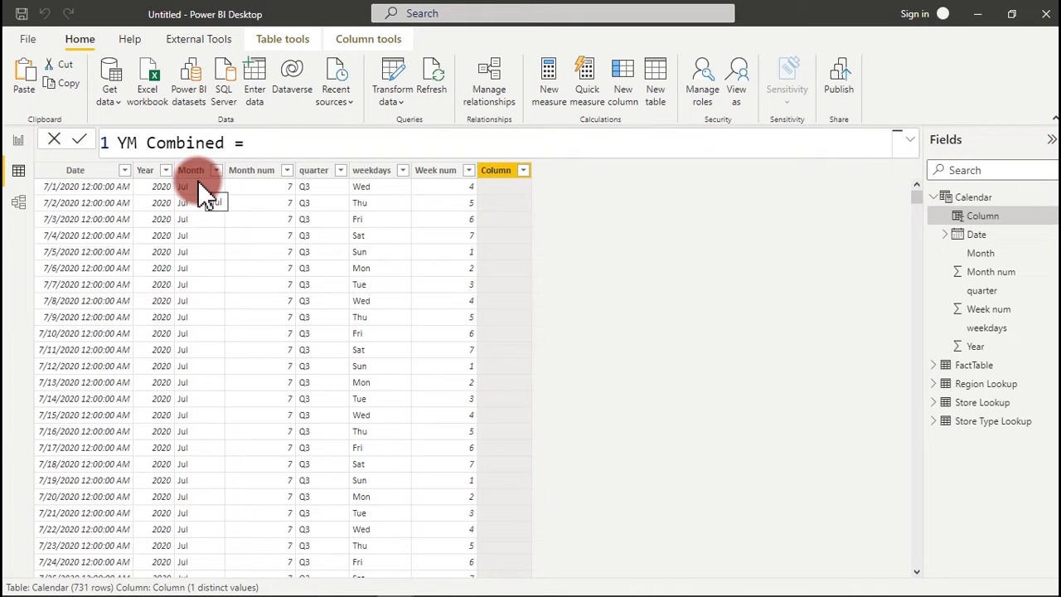
type("cal")
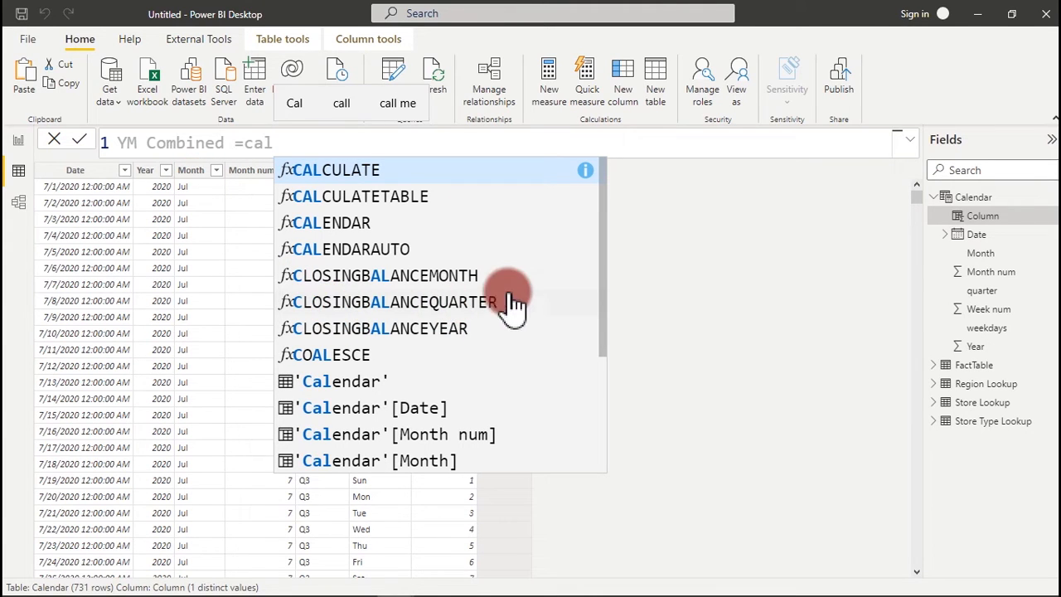
left_click_drag(605, 263, 605, 354)
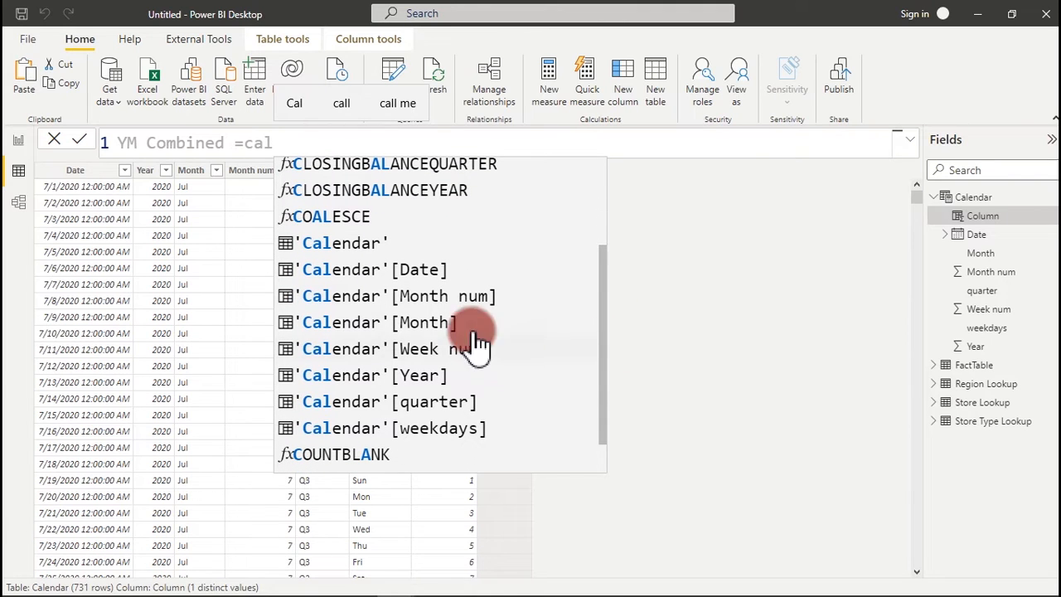
left_click(435, 328)
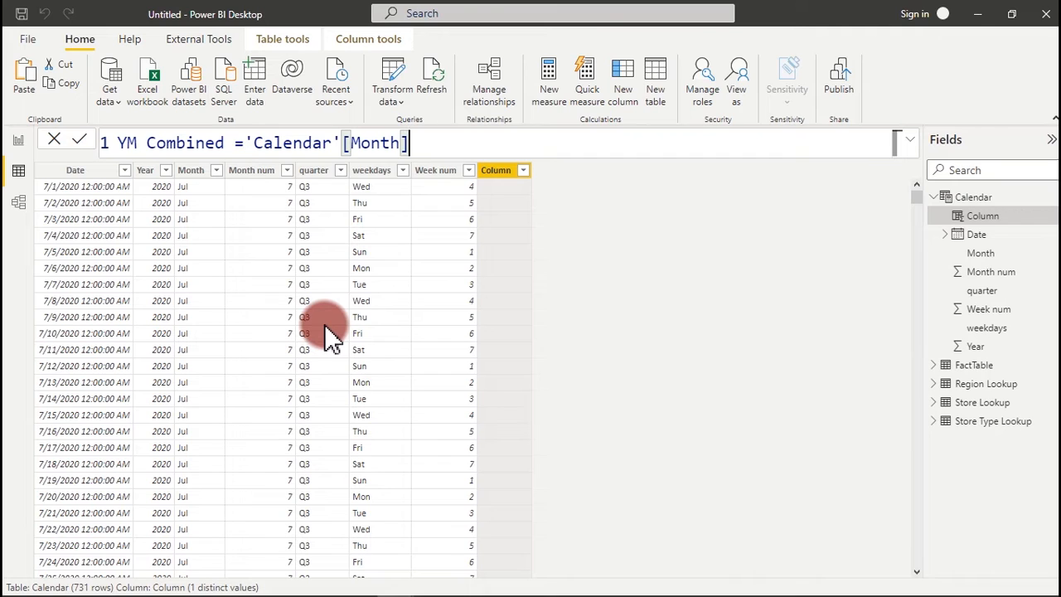
Complete the YM Combined formula by appending &"-"&'Calendar'[Year] and commit it
type("&")
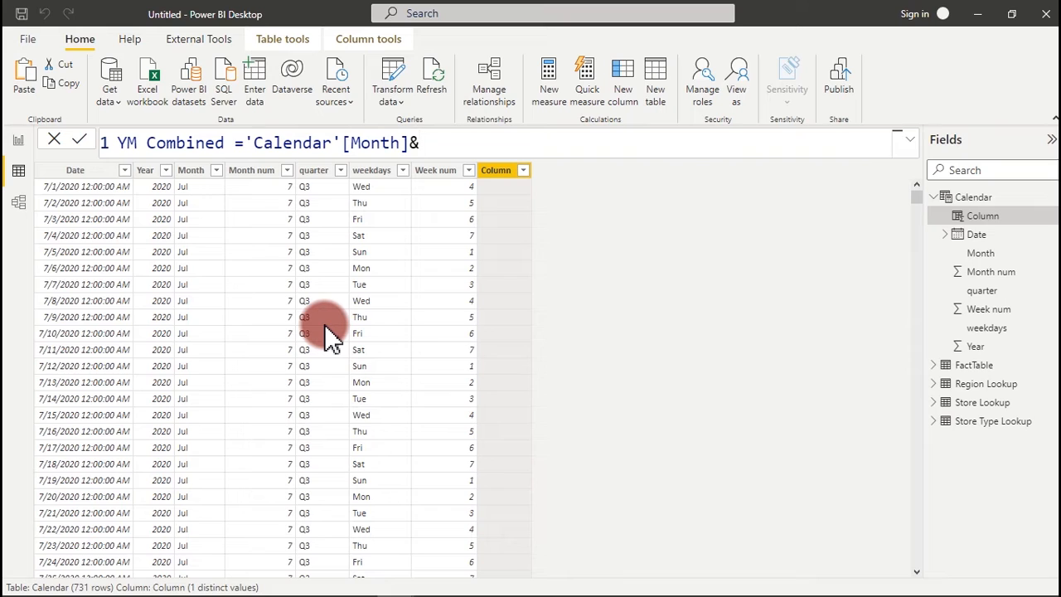
type("\"-\"&")
type("cal")
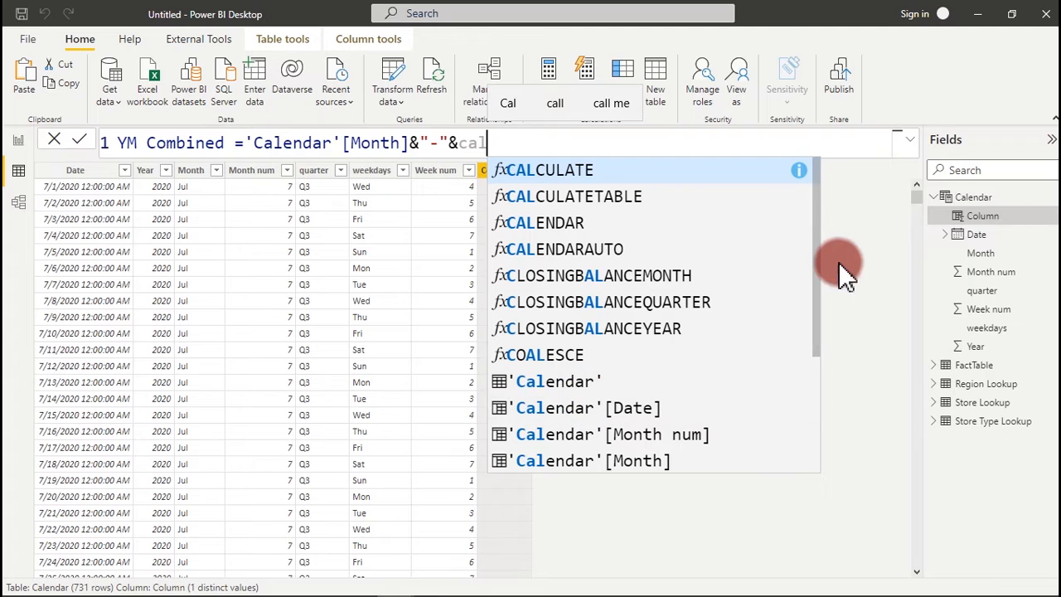
left_click_drag(815, 260, 809, 406)
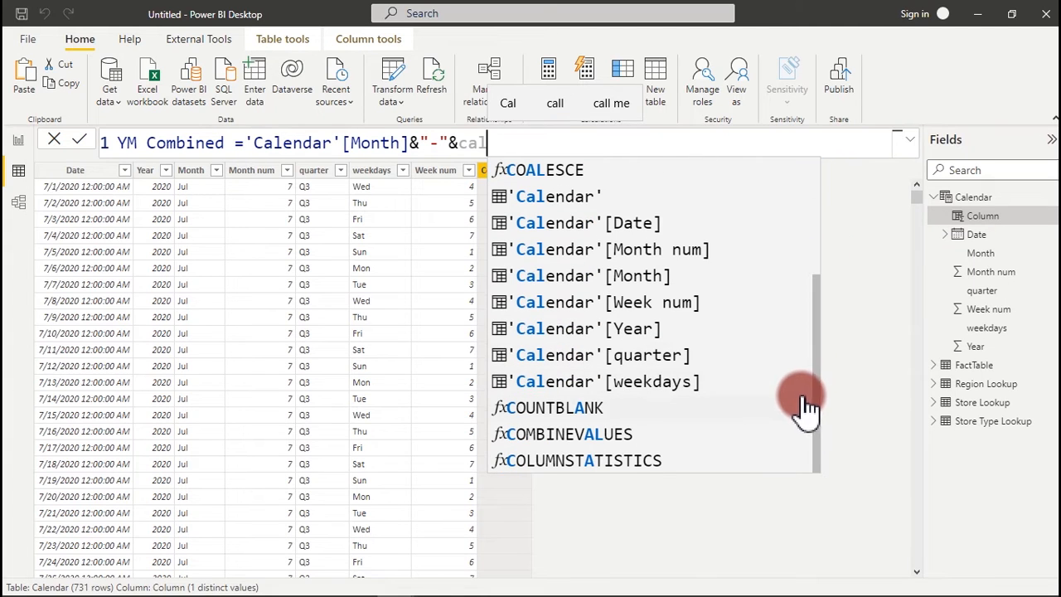
left_click(664, 330)
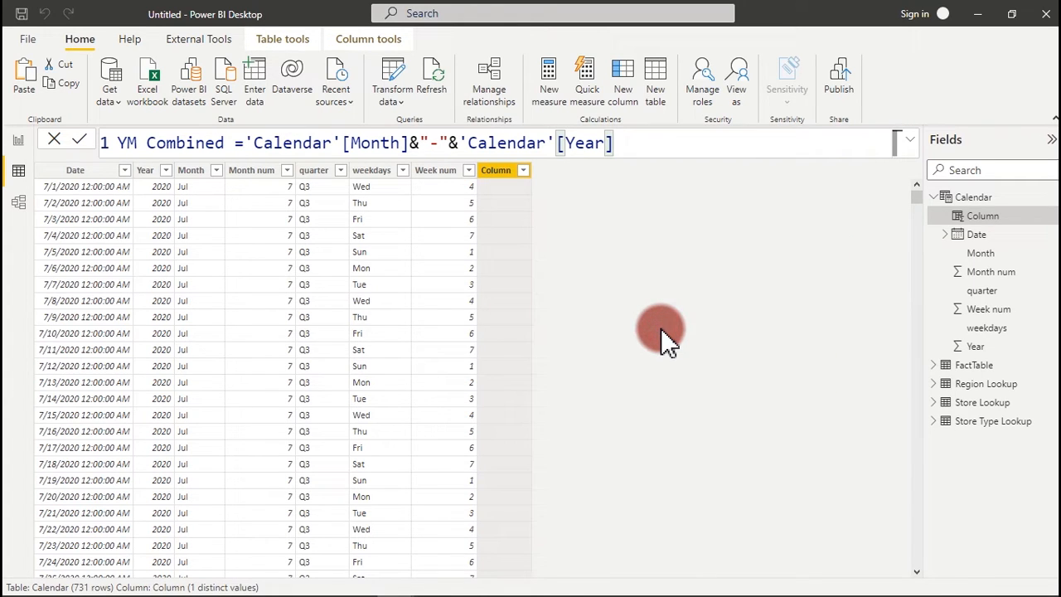
key("Return")
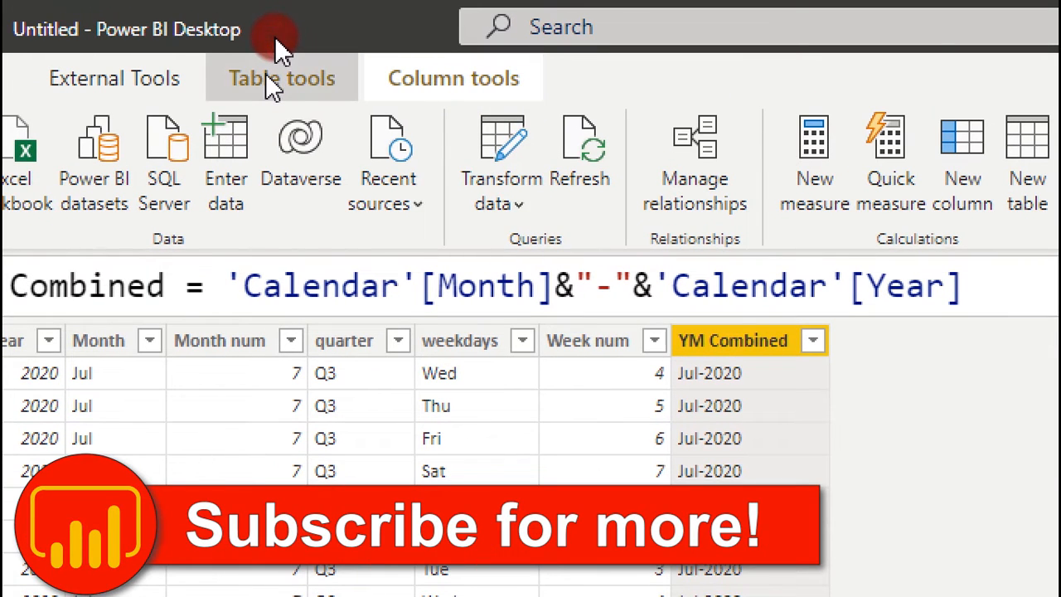
Mark the Calendar table as a date table using Date as its date column
left_click(273, 74)
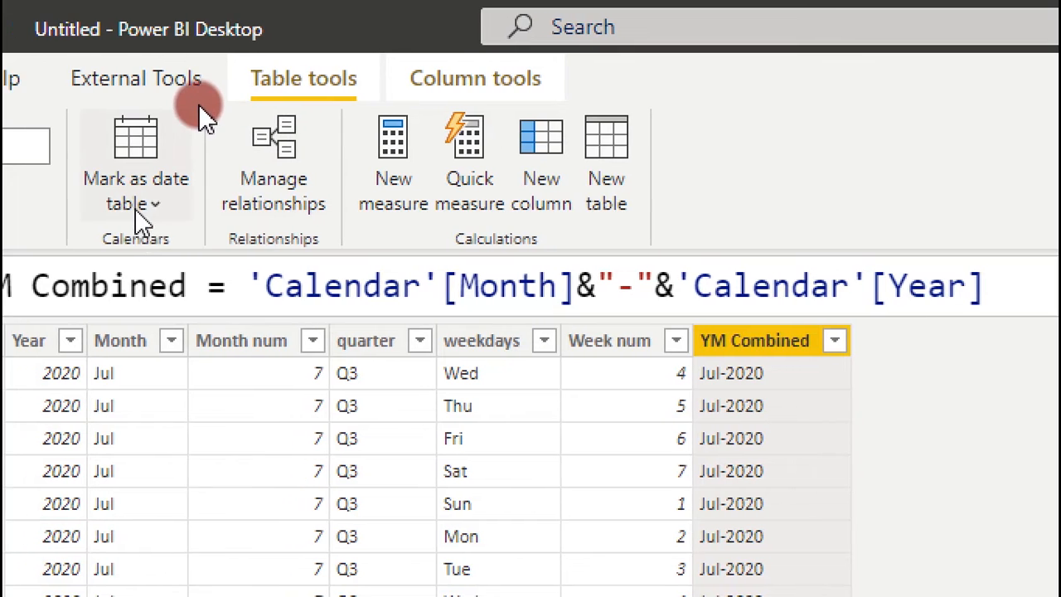
left_click(142, 204)
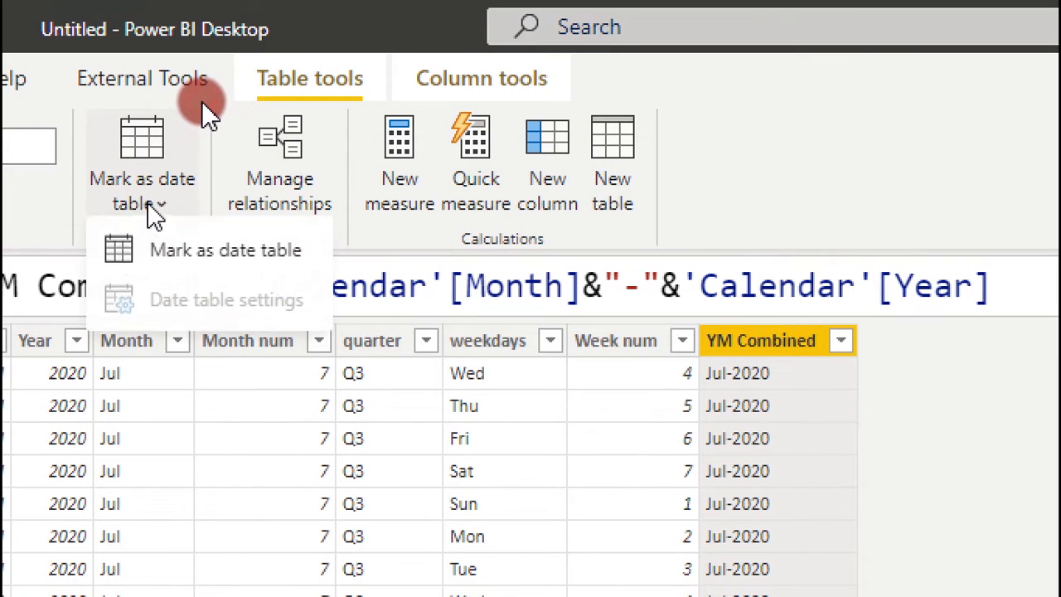
left_click(183, 281)
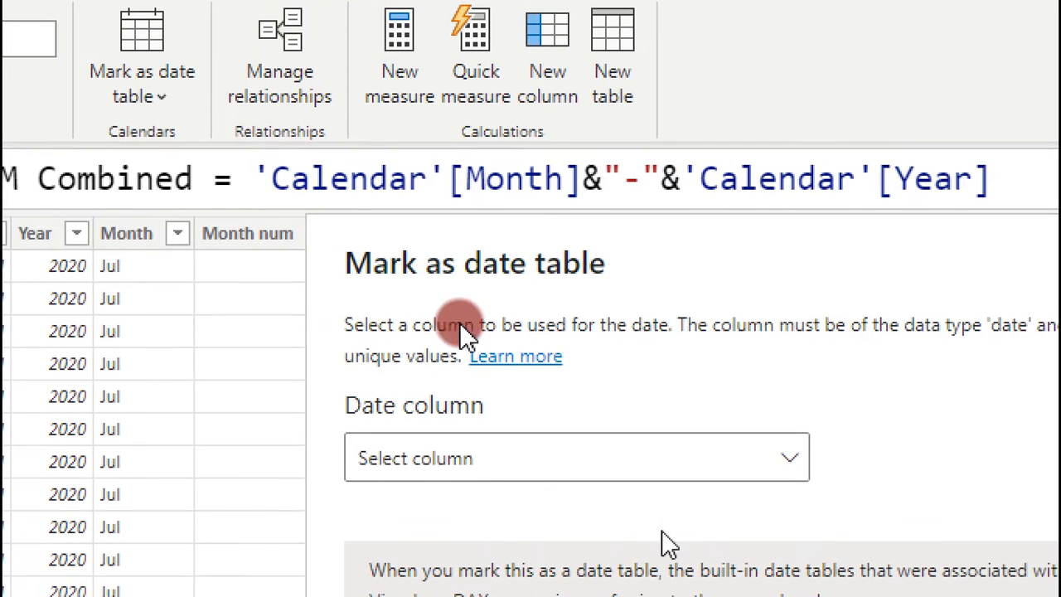
left_click(568, 444)
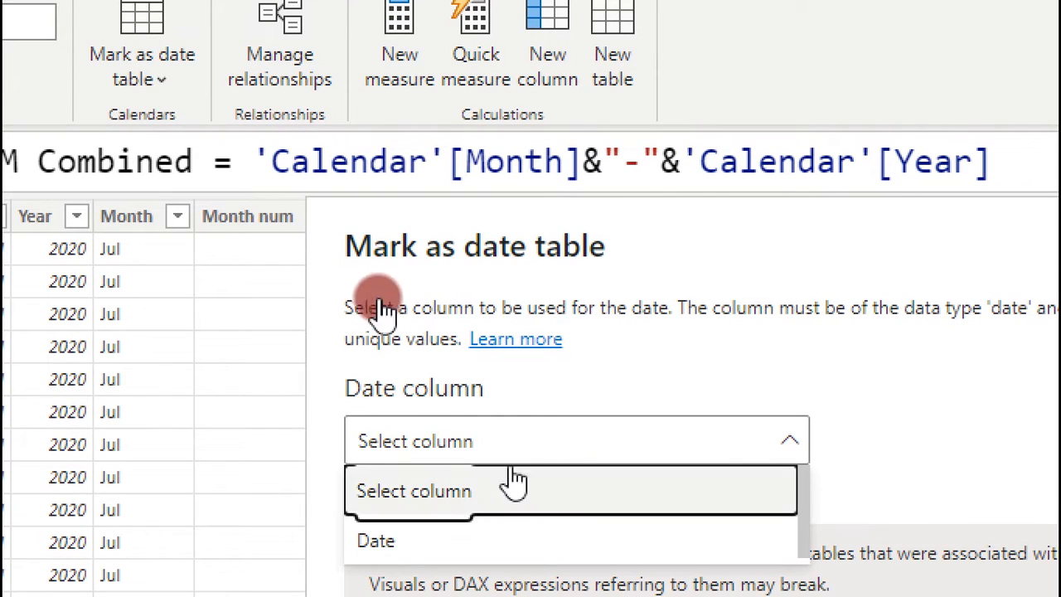
left_click(398, 530)
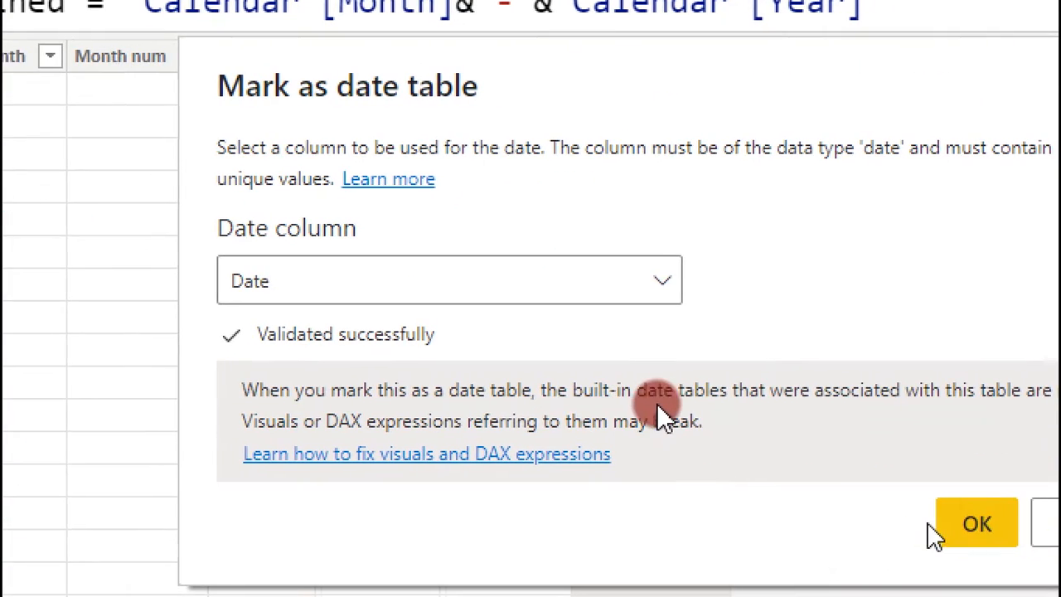
left_click(949, 531)
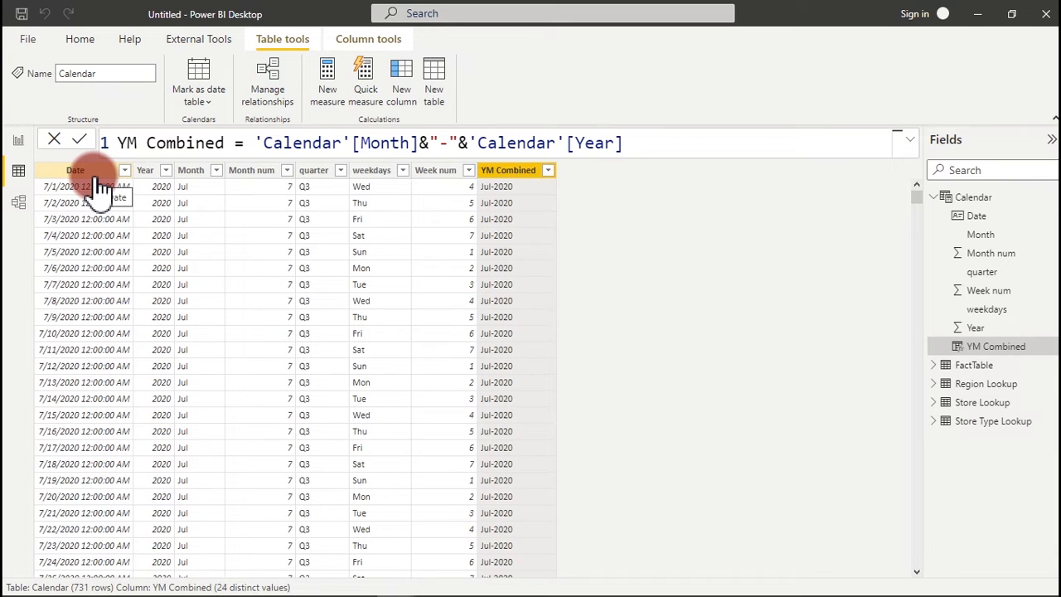
Collapse the Calendar formula and set the Date column's format to 3/14/2001 (m/d/yyyy)
left_click(91, 174)
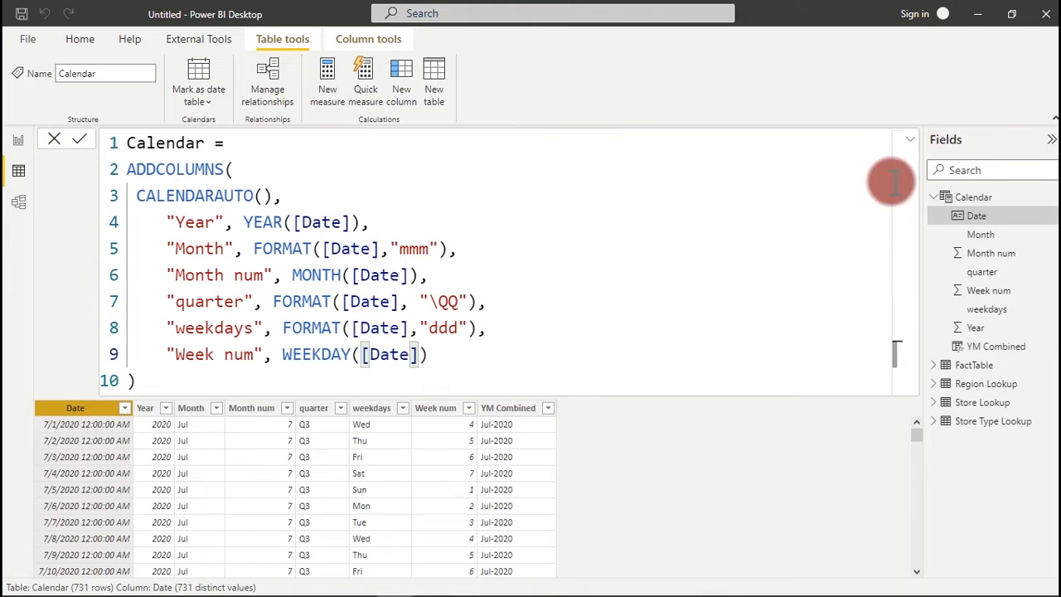
left_click(911, 140)
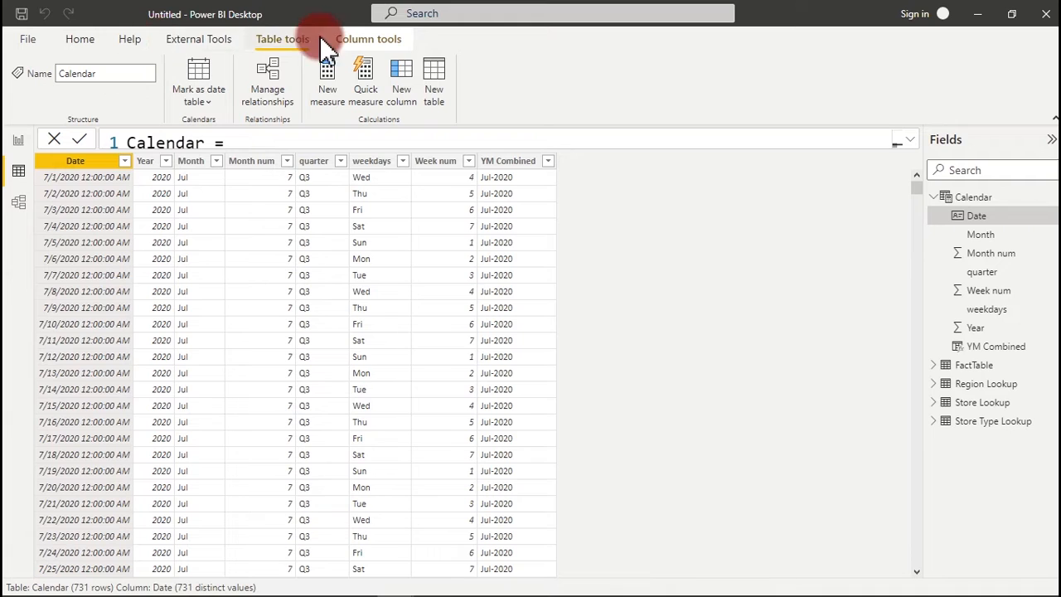
left_click(83, 43)
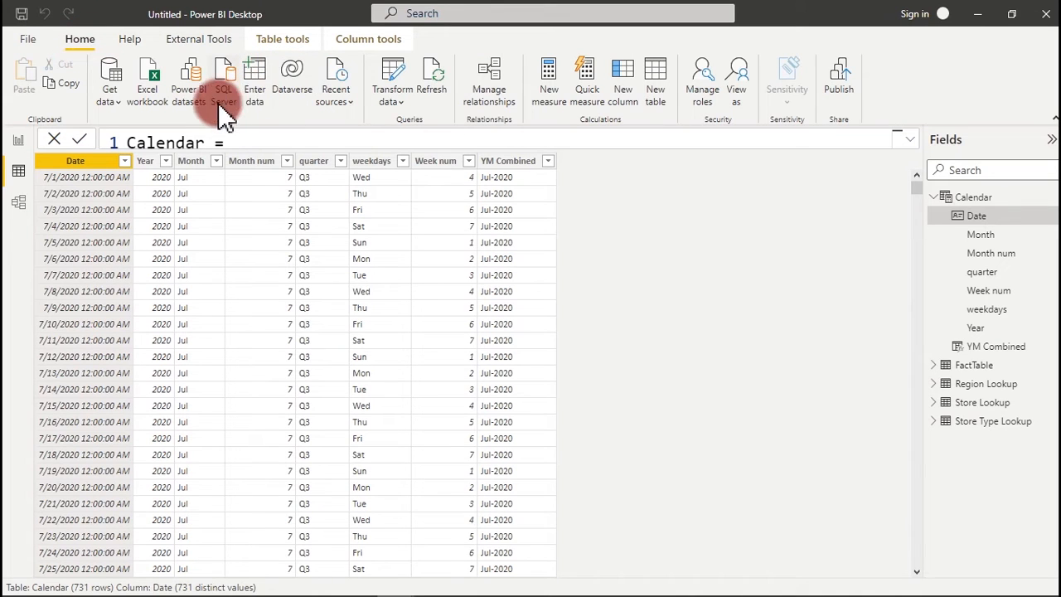
left_click(359, 48)
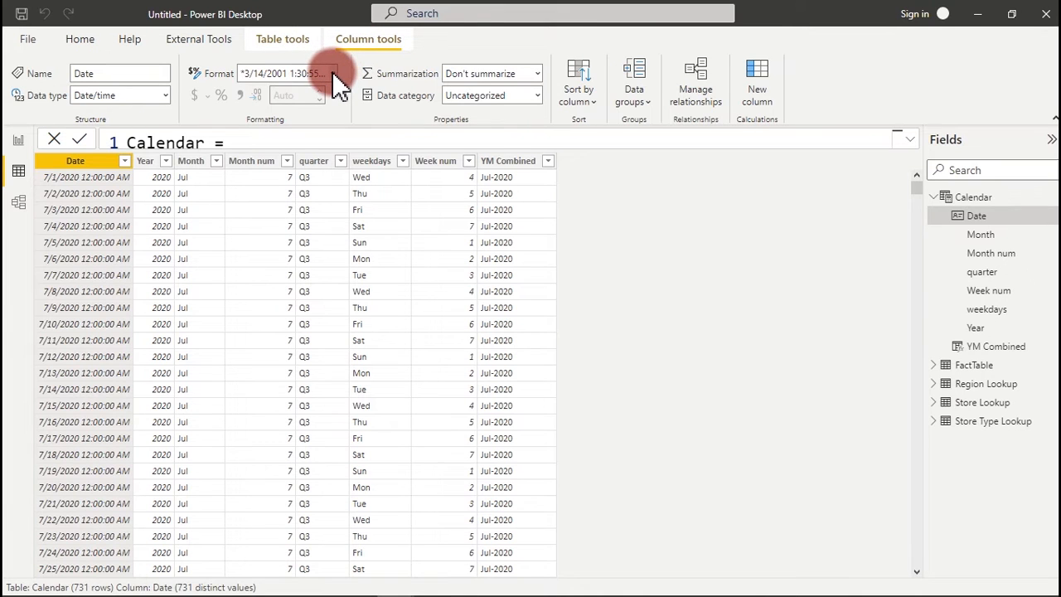
left_click(334, 73)
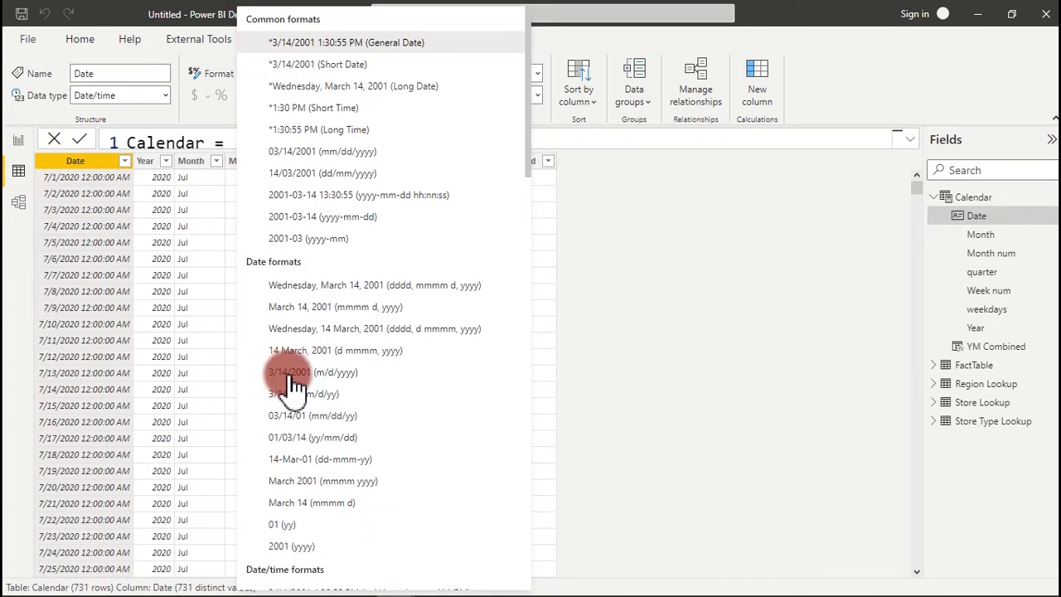
left_click(320, 372)
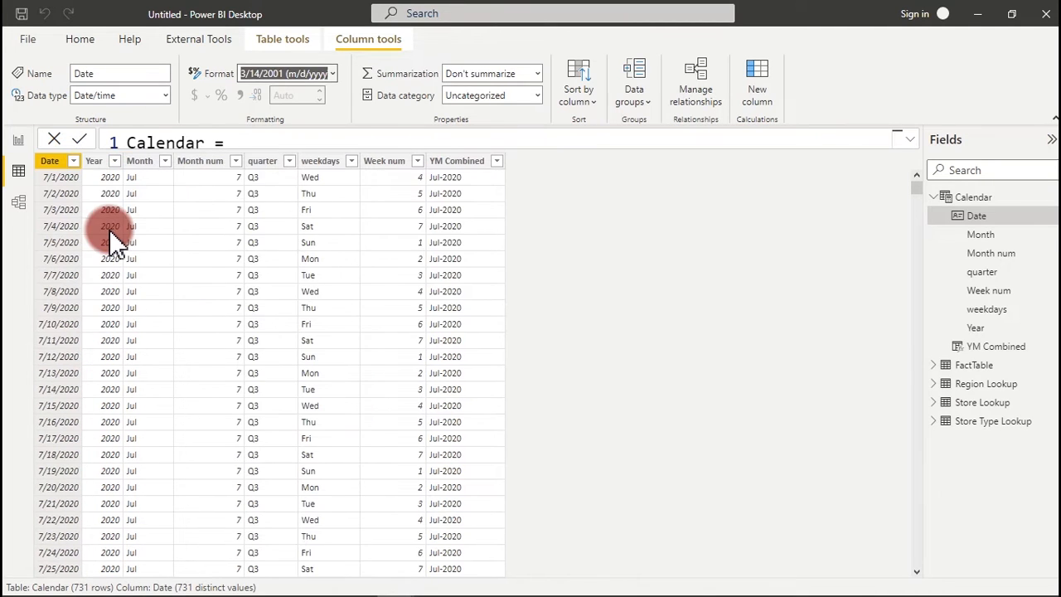
Open the Power Query Editor and change FactTable's Profit and Revenue columns to the Whole Number data type
left_click(80, 39)
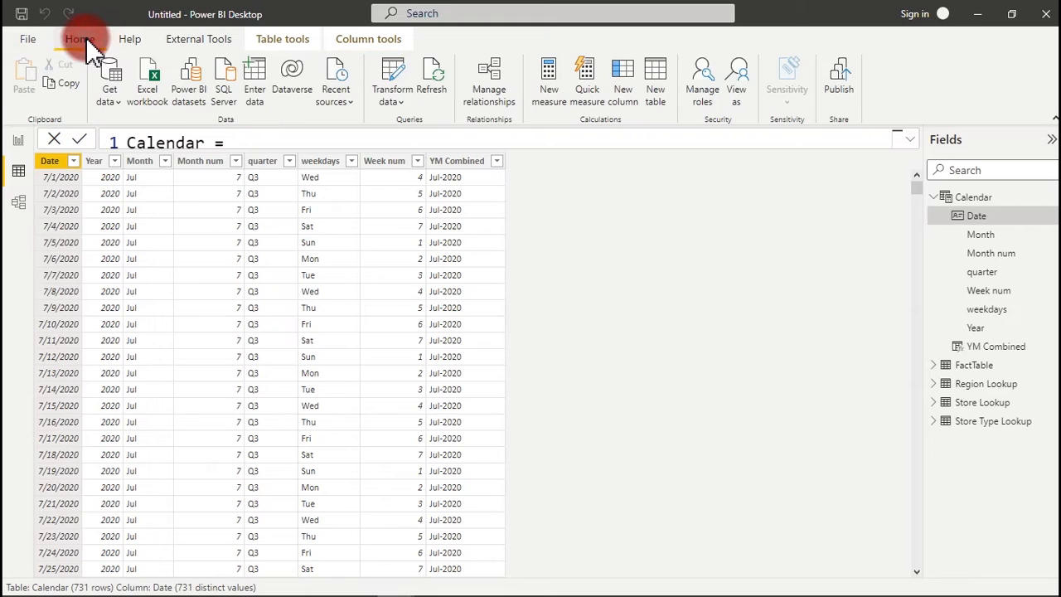
left_click(393, 69)
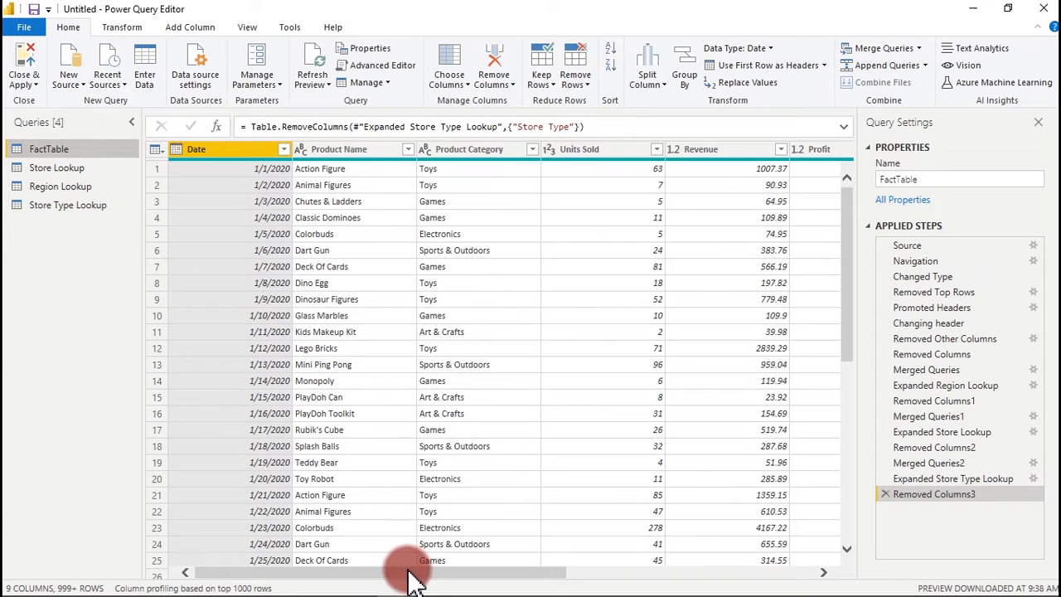
left_click_drag(408, 571, 692, 543)
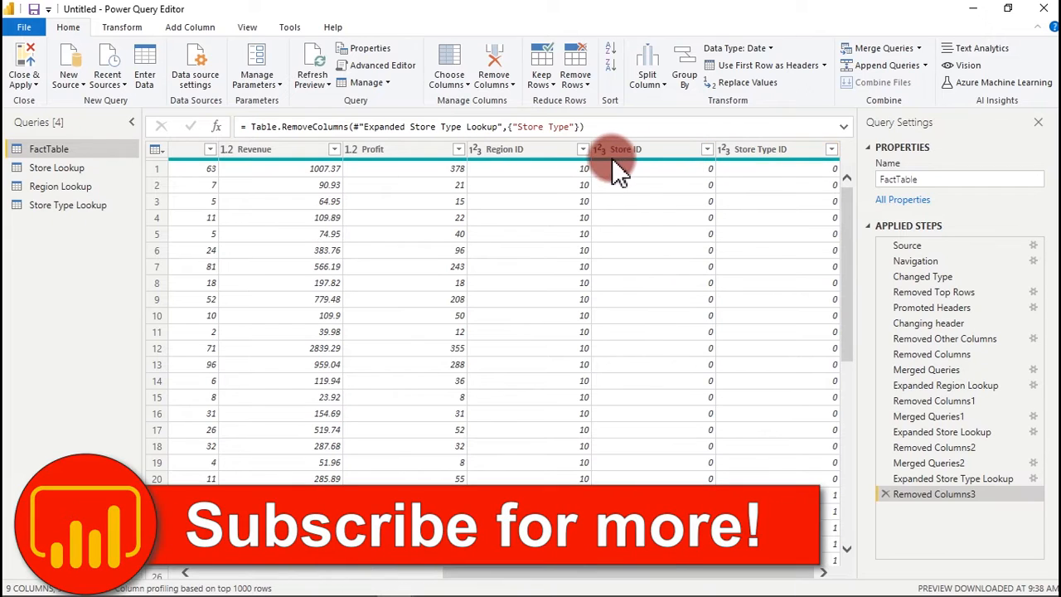
left_click(400, 153)
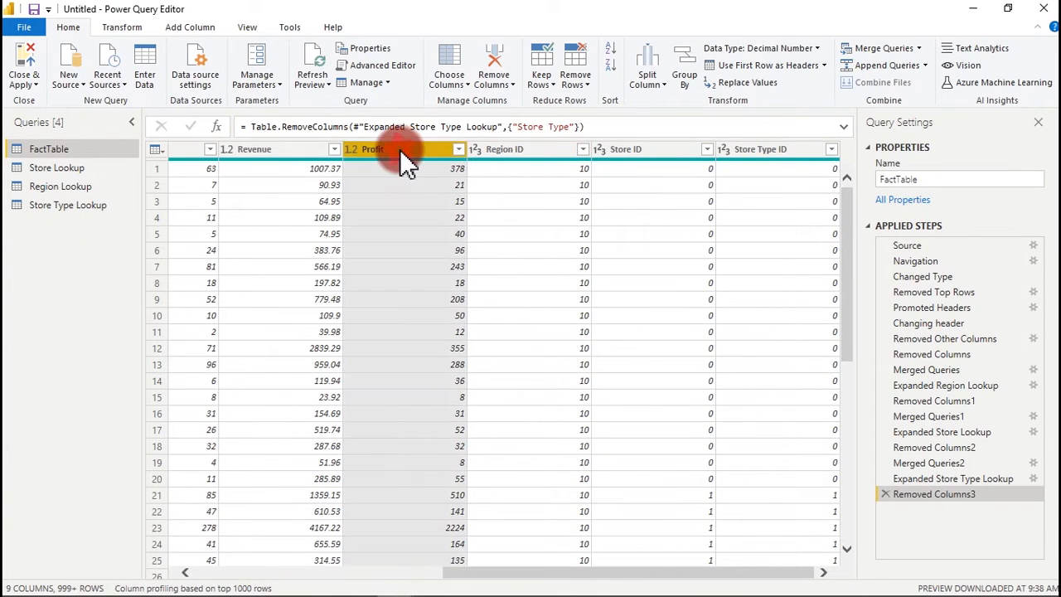
left_click(354, 153)
left_click(375, 200)
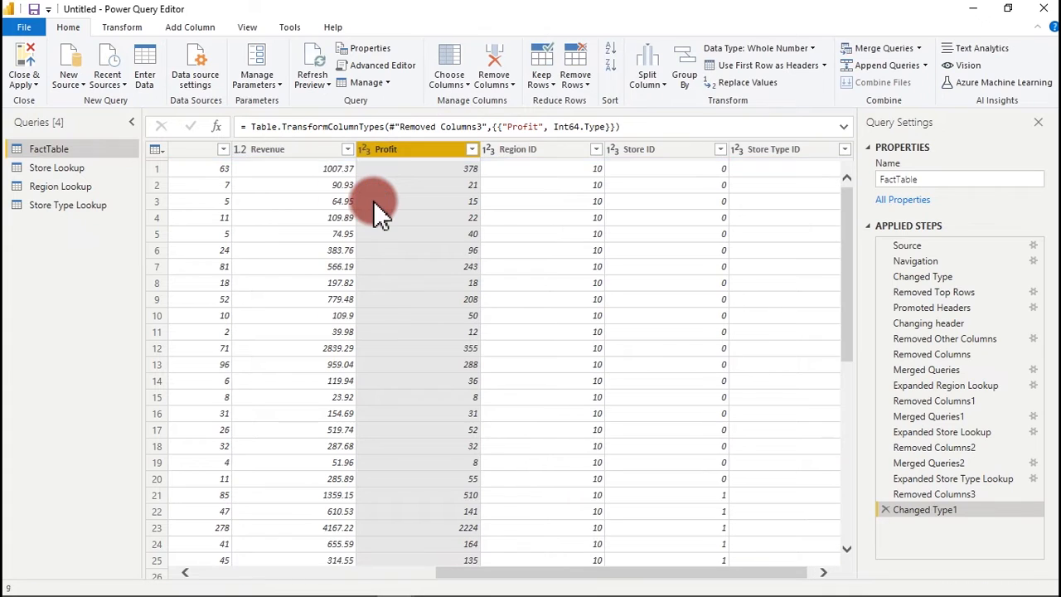
left_click(247, 154)
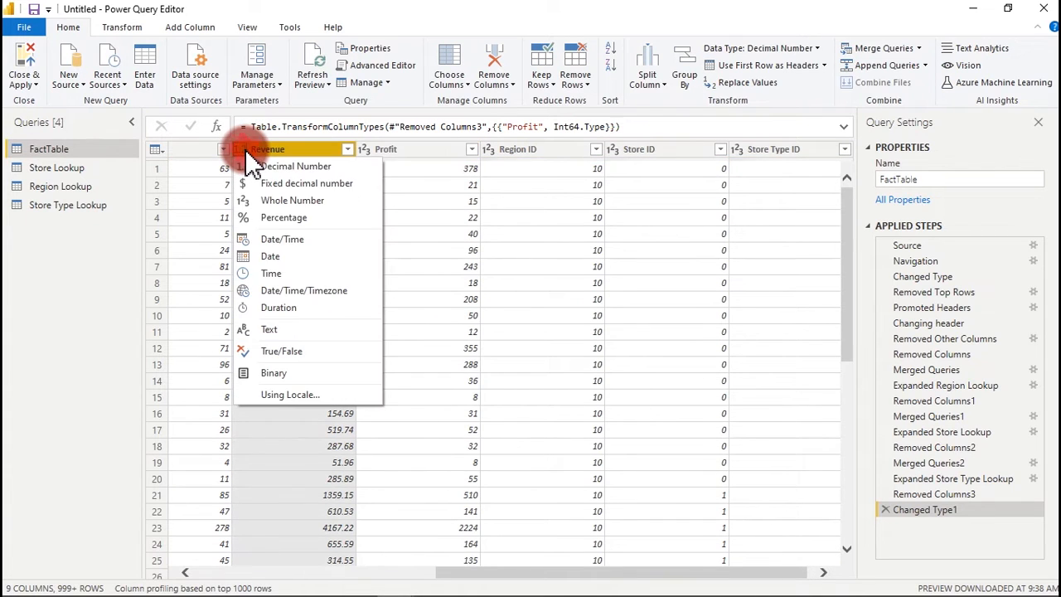
left_click(282, 201)
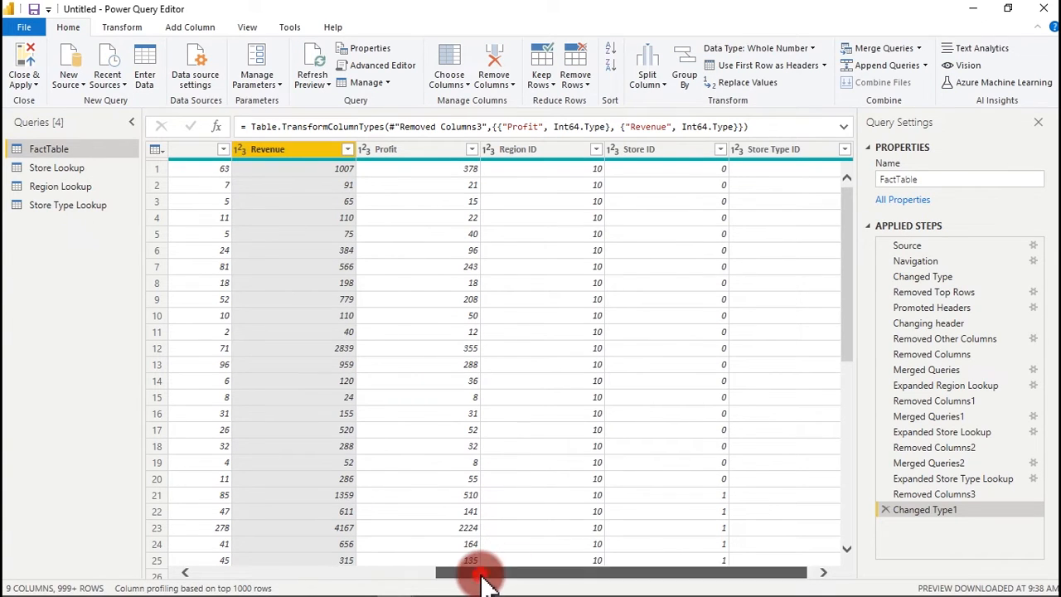
Detect the data types of all FactTable columns and apply the query changes, closing the Power Query Editor
left_click_drag(482, 574, 227, 543)
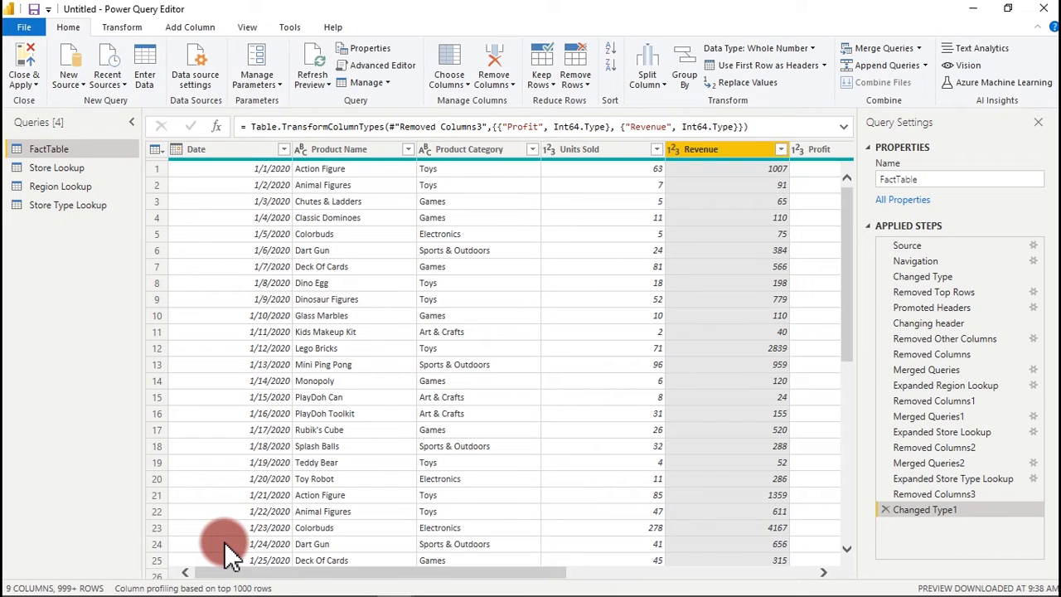
left_click(350, 380)
key("ctrl+a")
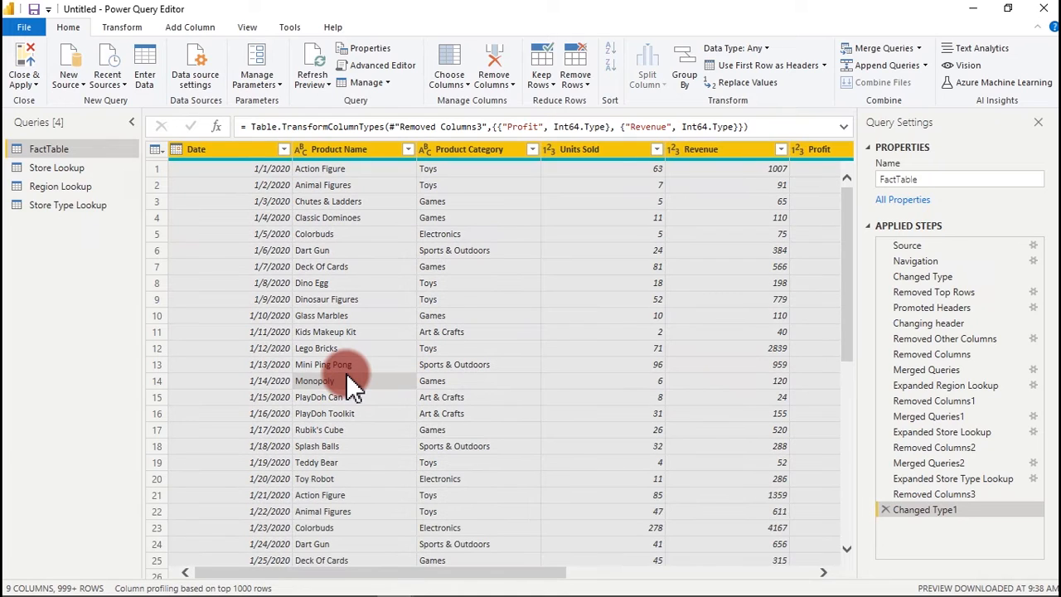
left_click(241, 30)
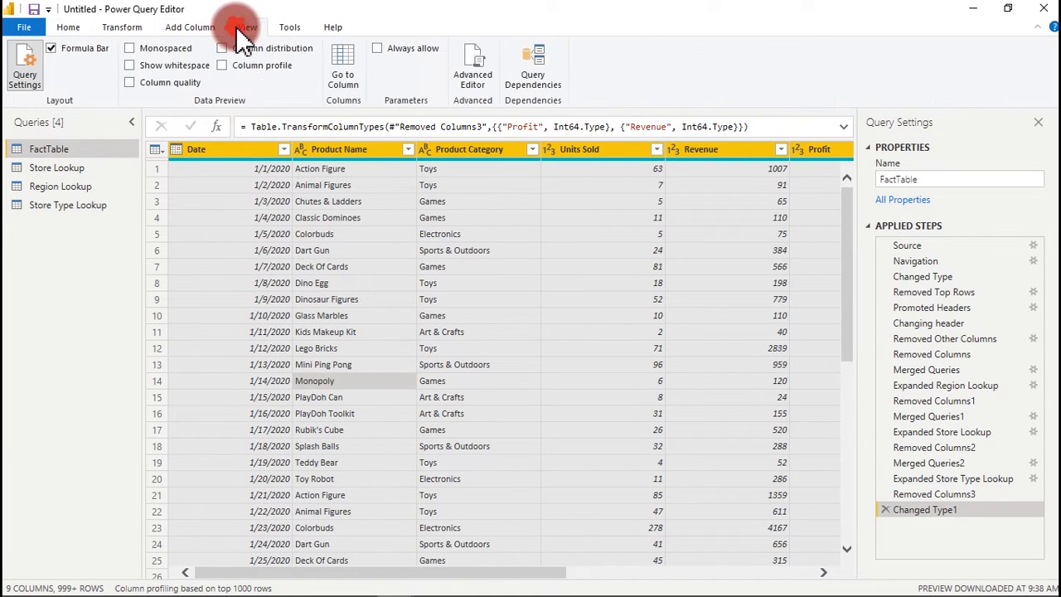
left_click(135, 28)
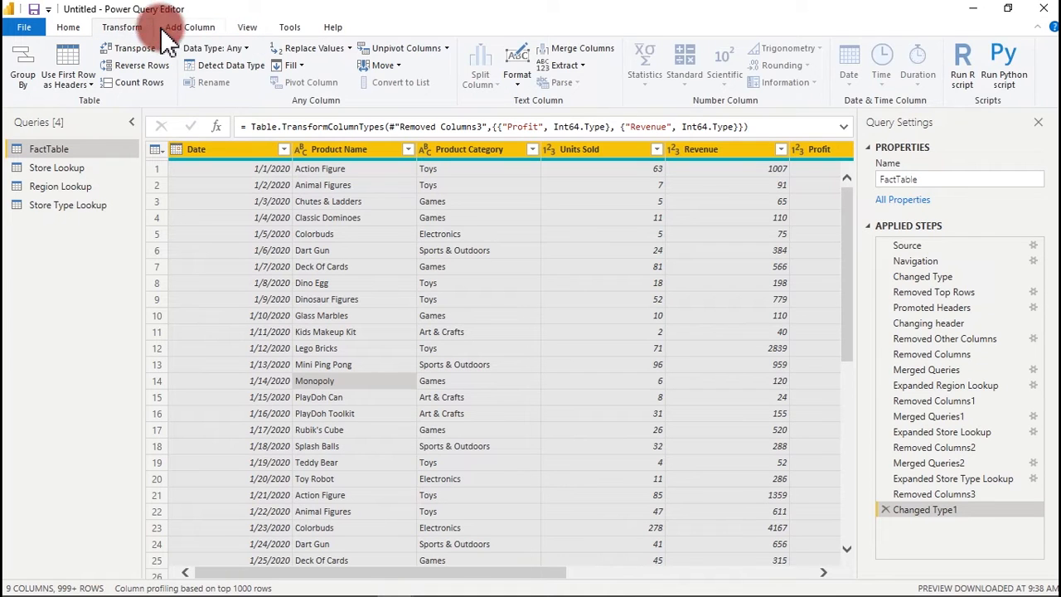
left_click(228, 65)
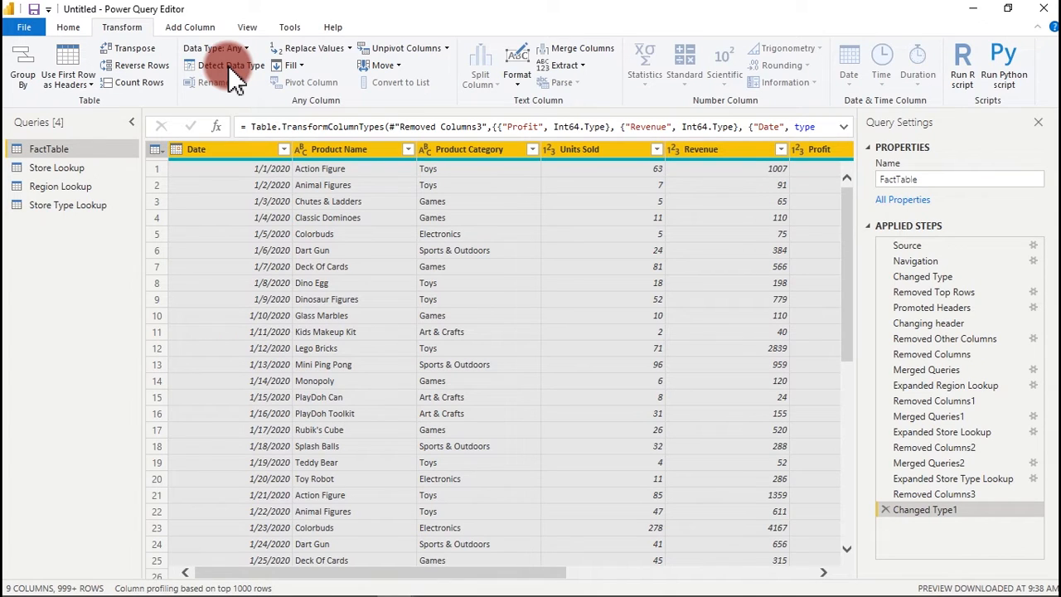
left_click(68, 29)
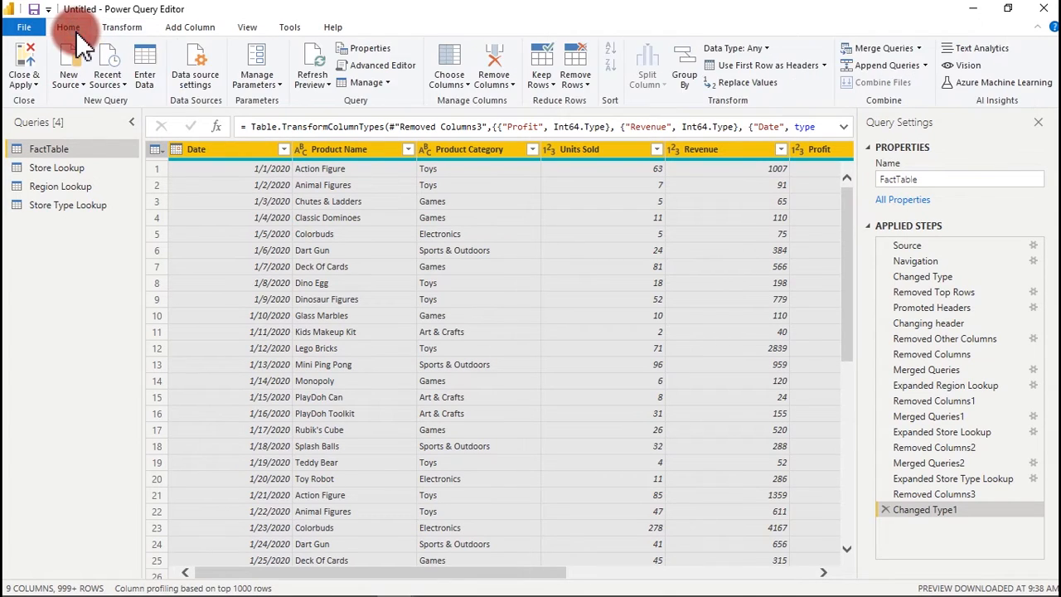
left_click(37, 66)
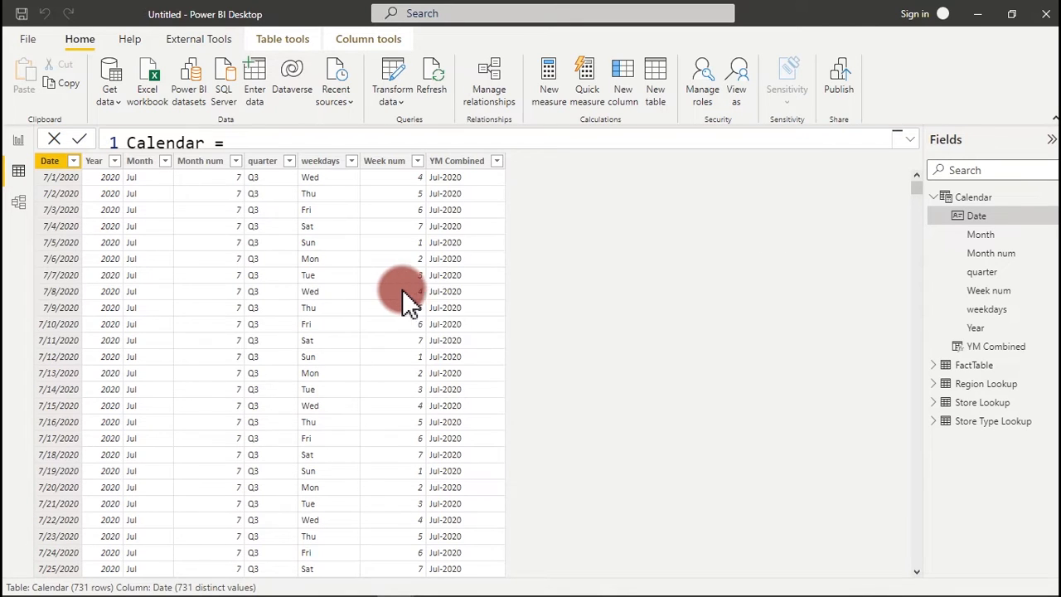
Return to the report view and remove the Month table visual from Page 1
left_click(19, 139)
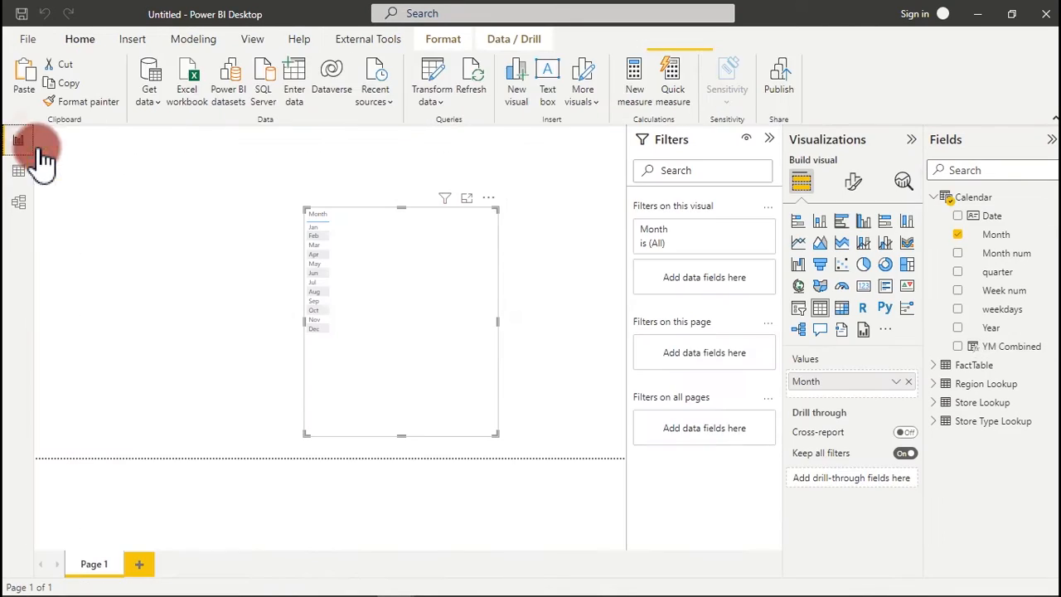
left_click(371, 342)
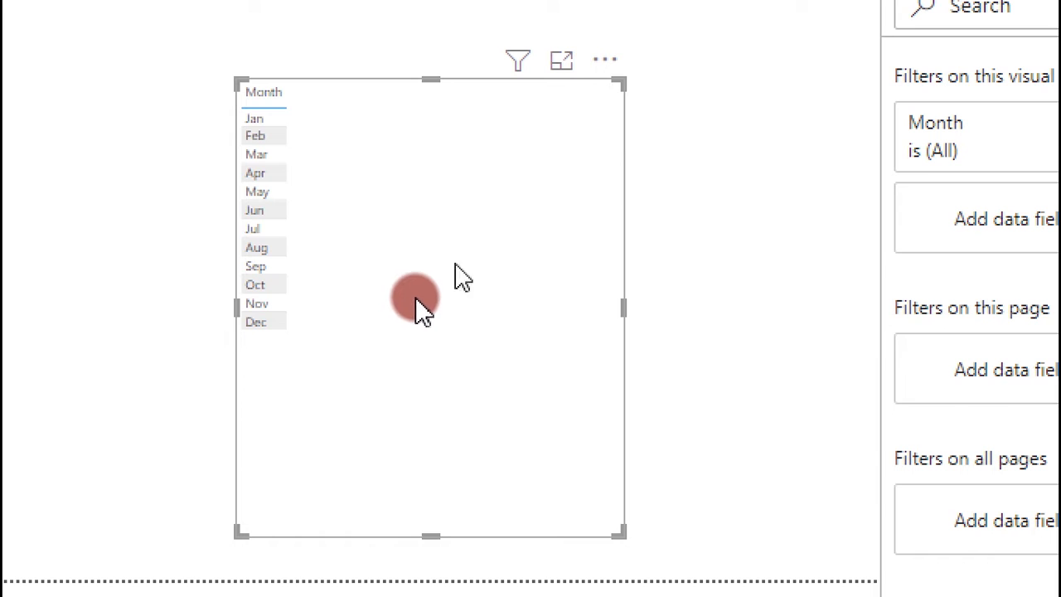
left_click(605, 60)
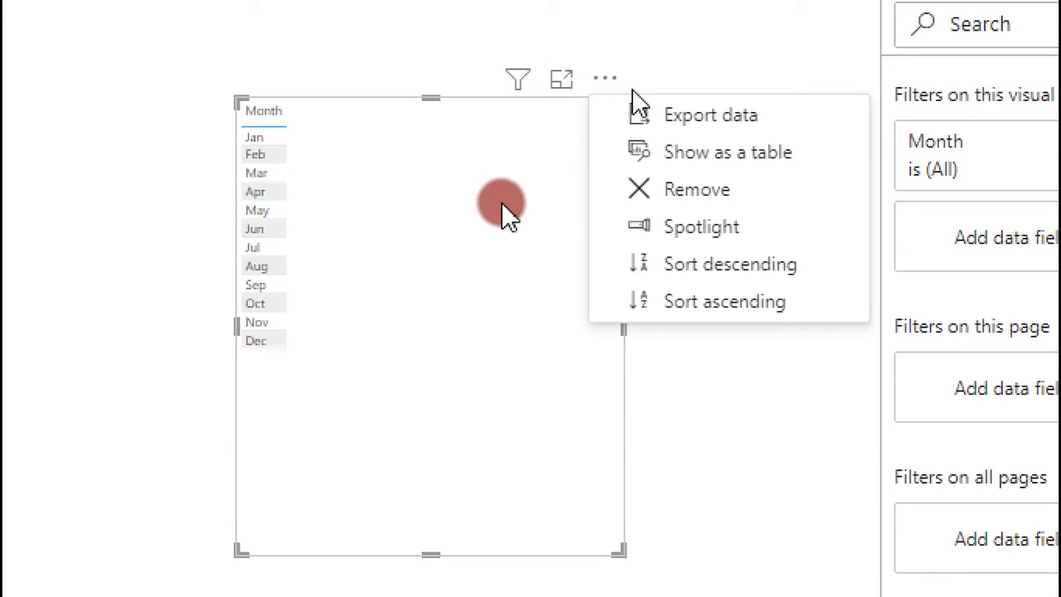
left_click(703, 207)
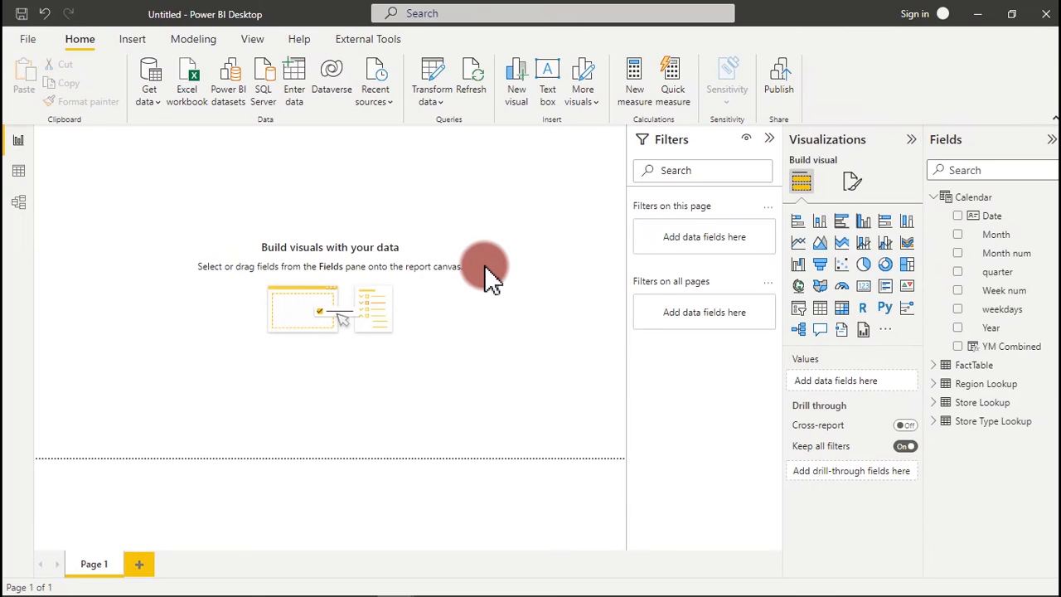
Switch to the finished Toy Sales Dashboard report and collapse the Visualizations and Fields panes and the ribbon
mouse_move(548, 586)
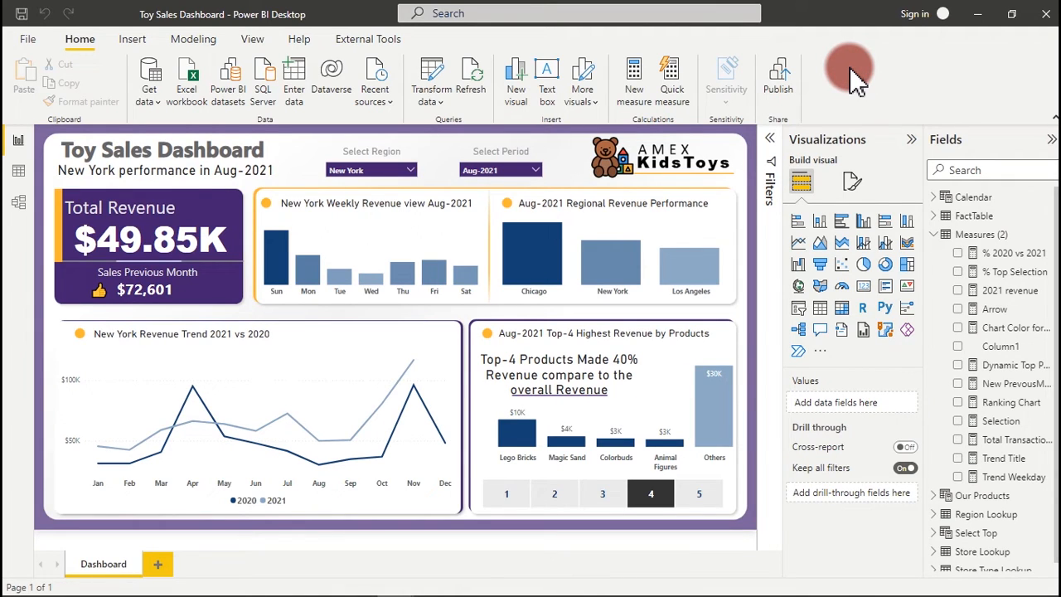
left_click(910, 139)
left_click(1051, 139)
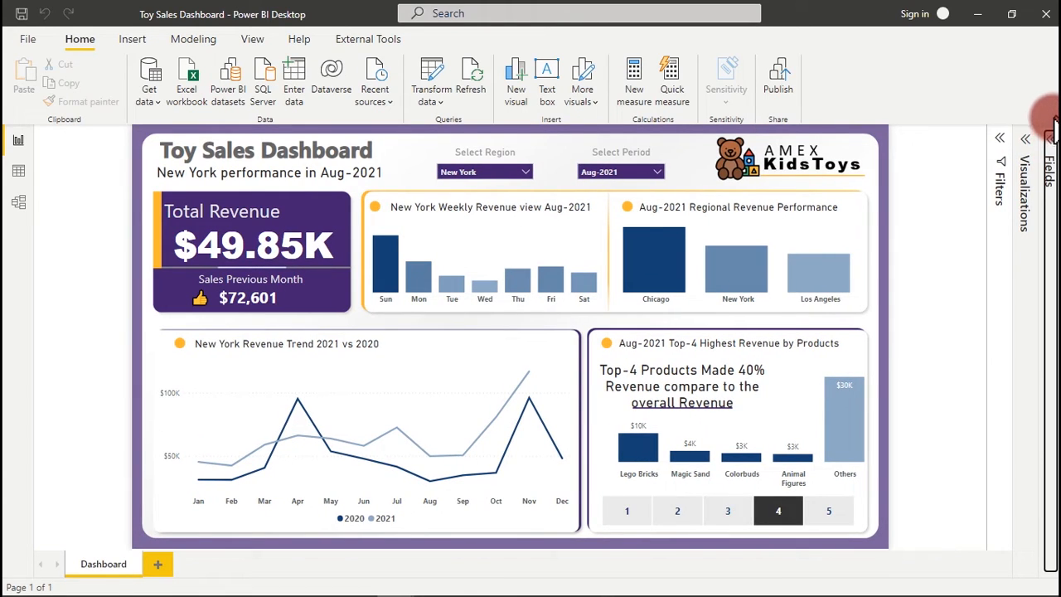
left_click(1054, 118)
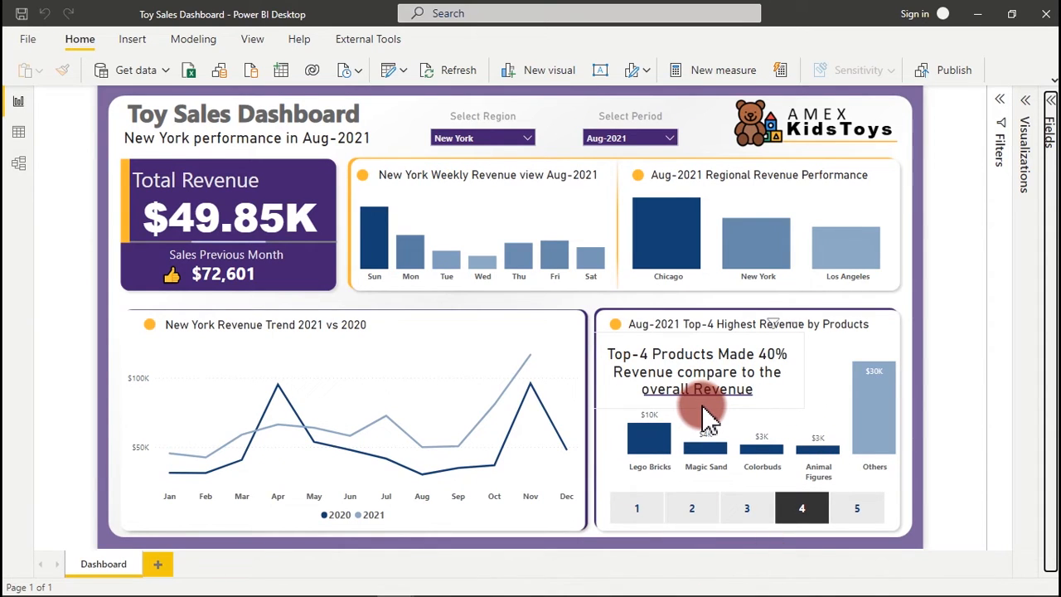
Examine the top products chart with the selector at 3 and 2, view it in focus mode, and return to the report
left_click(746, 514)
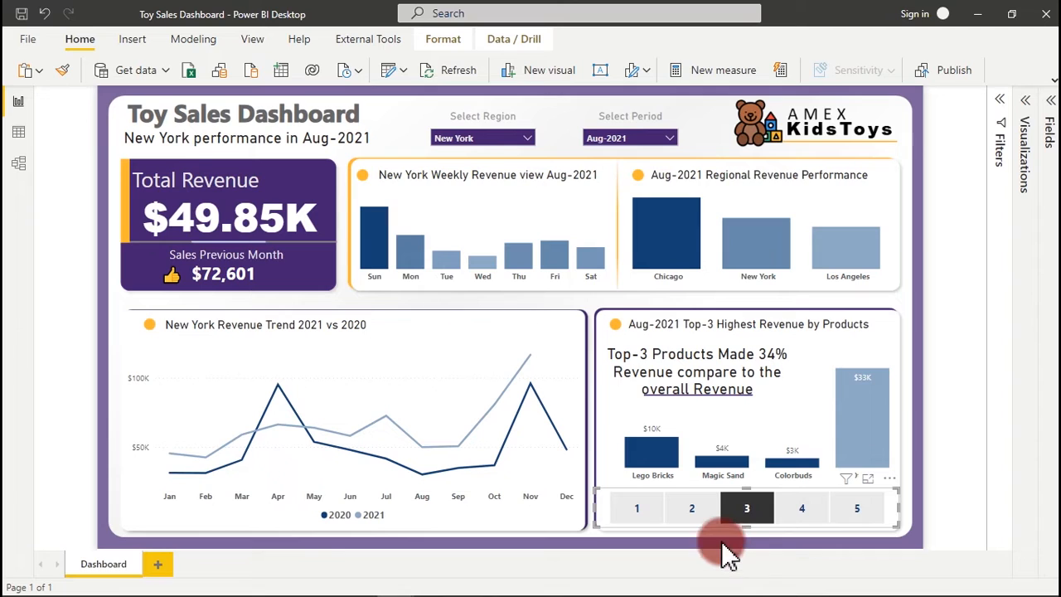
left_click(697, 513)
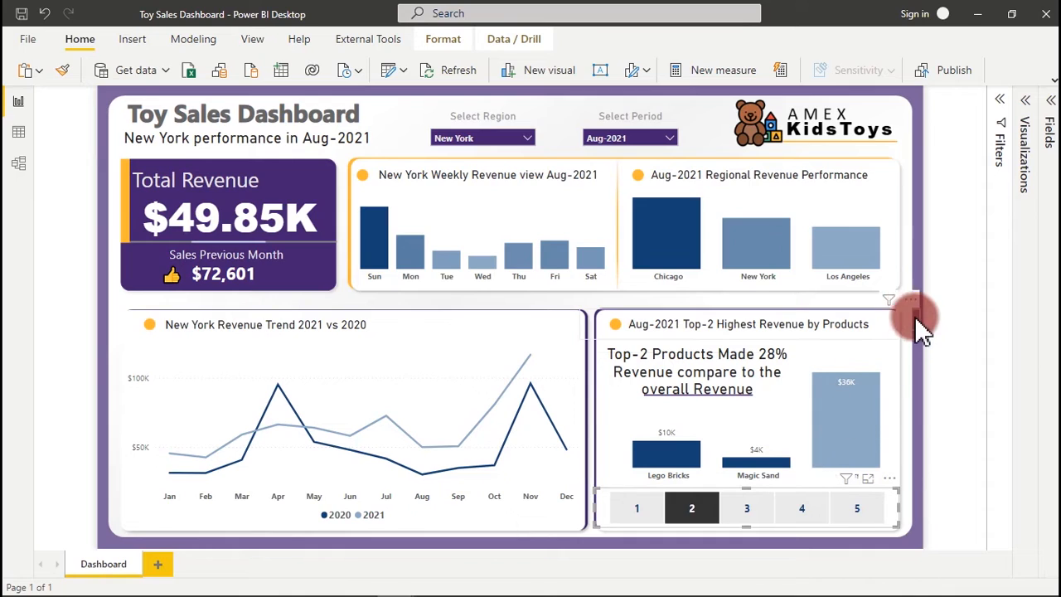
left_click(912, 303)
left_click(931, 300)
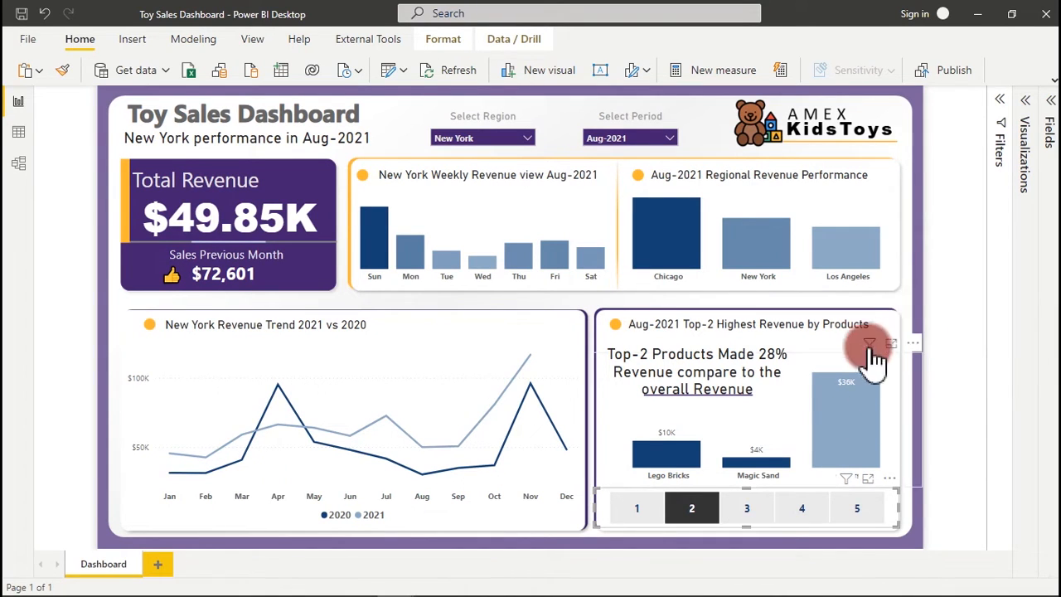
mouse_move(892, 345)
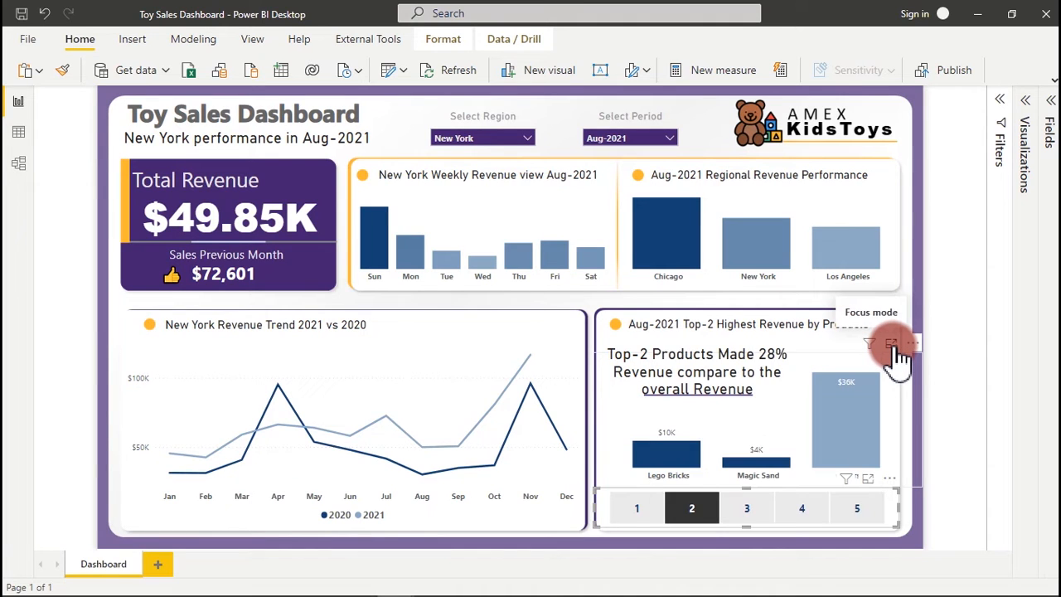
left_click(890, 344)
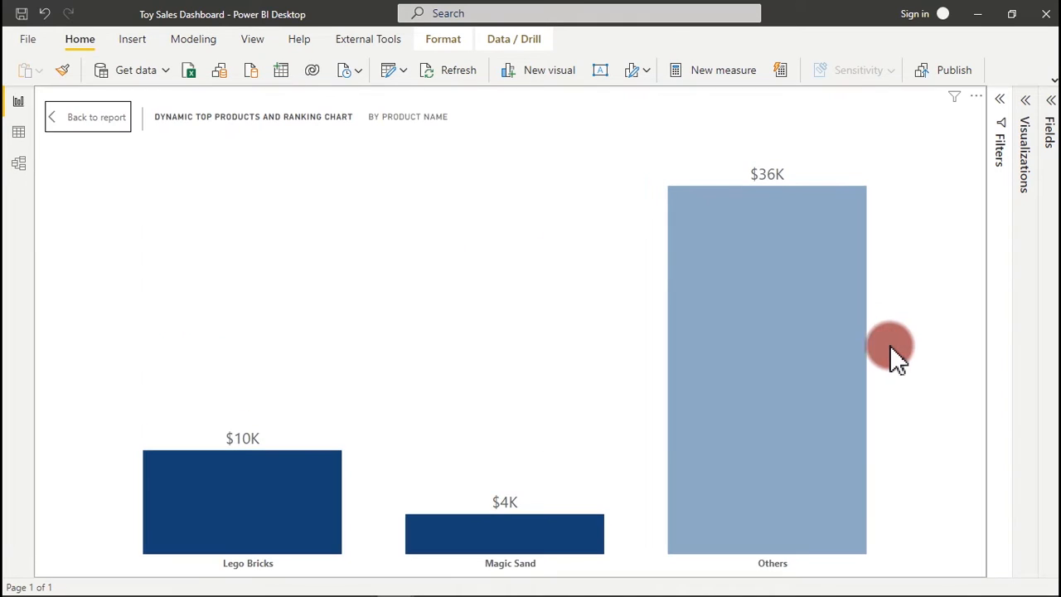
left_click(93, 123)
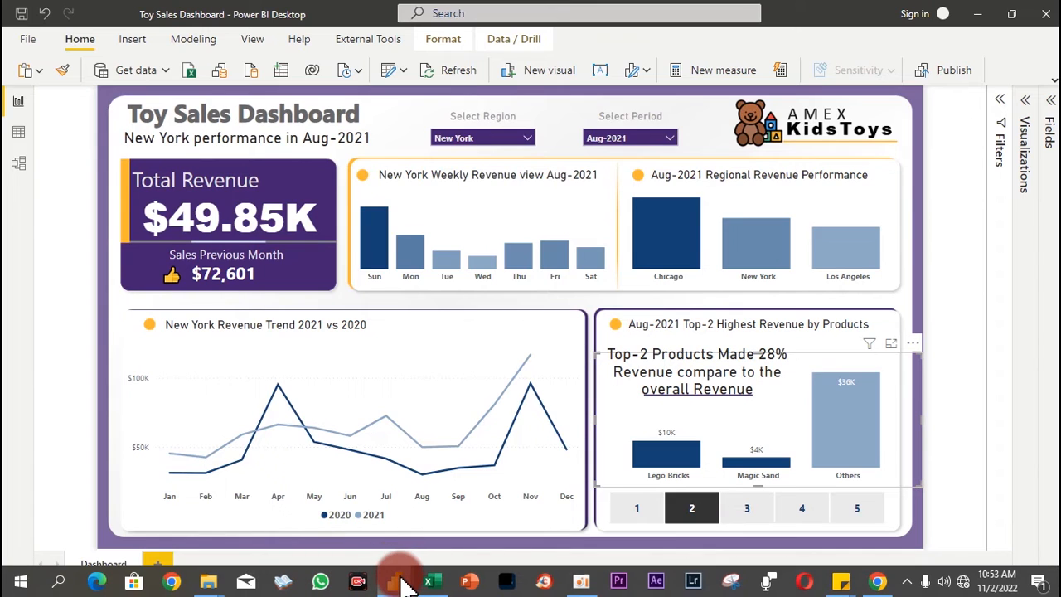
Switch back to the Untitled report and create and load a blank table named All Measures
mouse_move(402, 585)
left_click(433, 547)
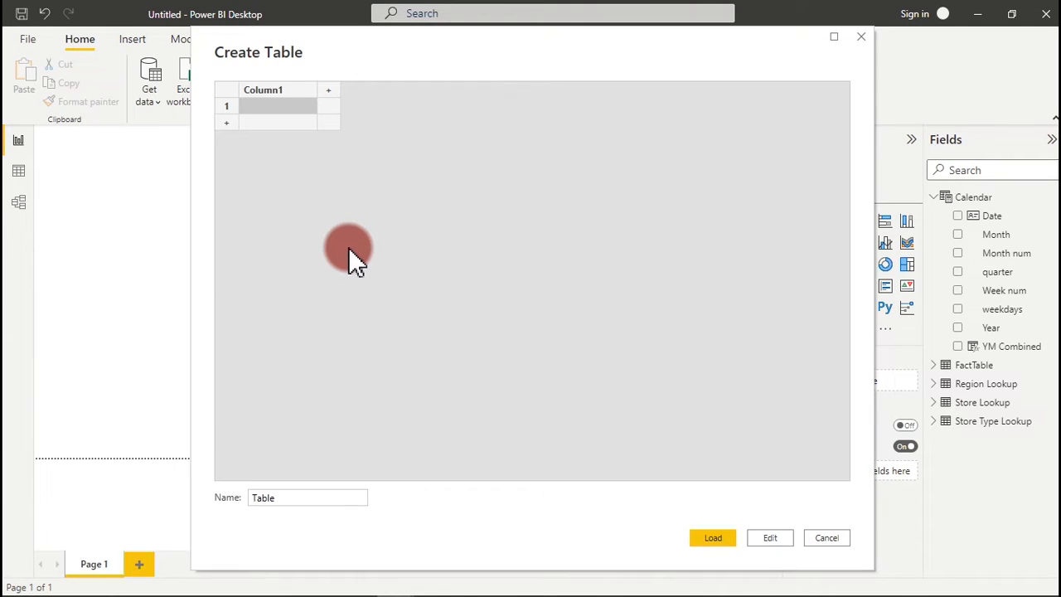
left_click_drag(296, 501, 244, 504)
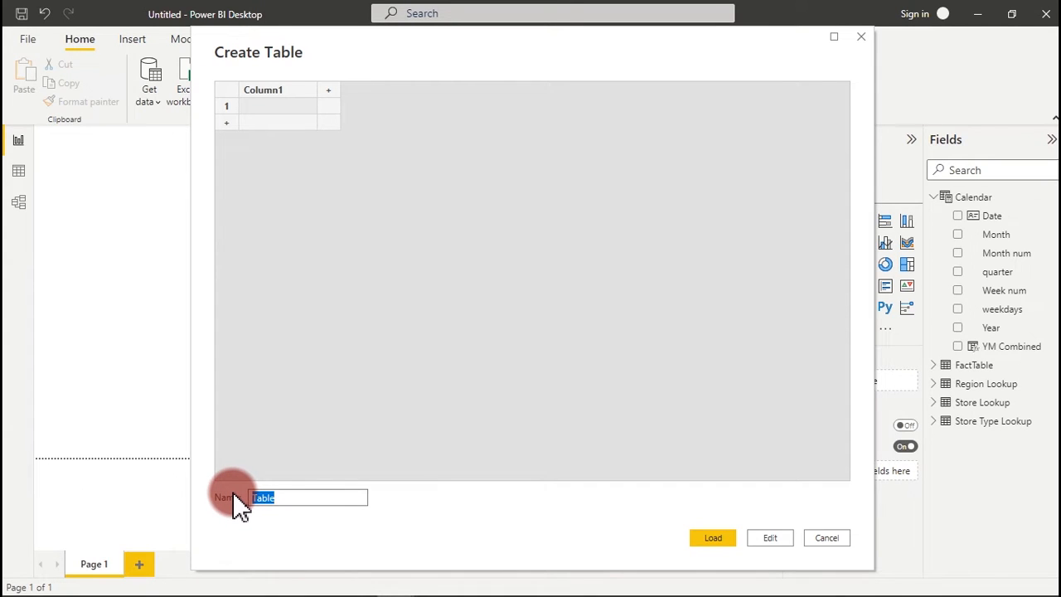
type("All Measures")
key("Return")
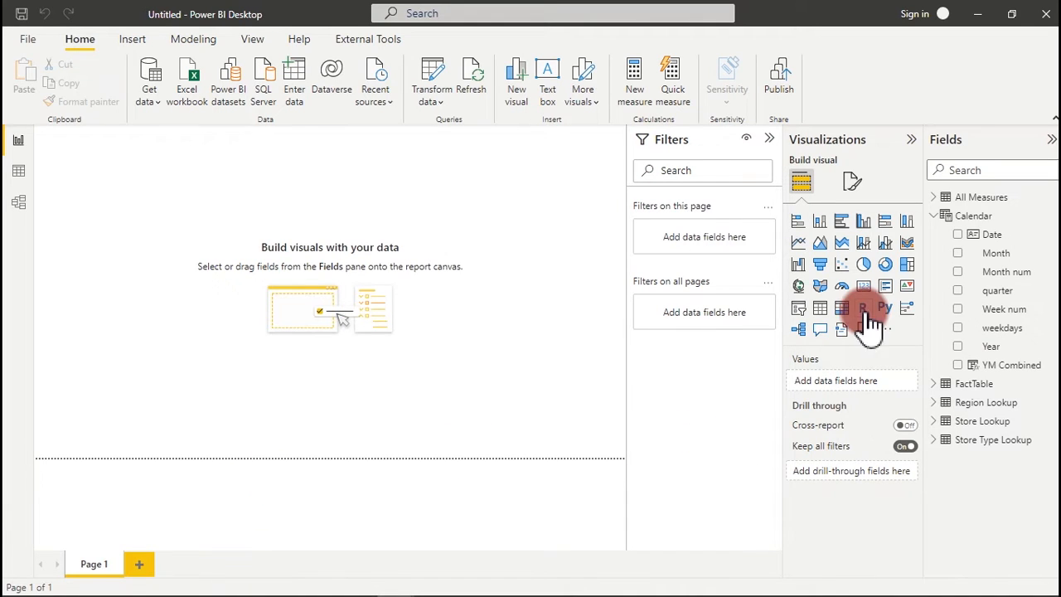
Create a measure in the All Measures table defined as Total Revenue = SUM(FactTable[Revenue])
left_click(942, 203)
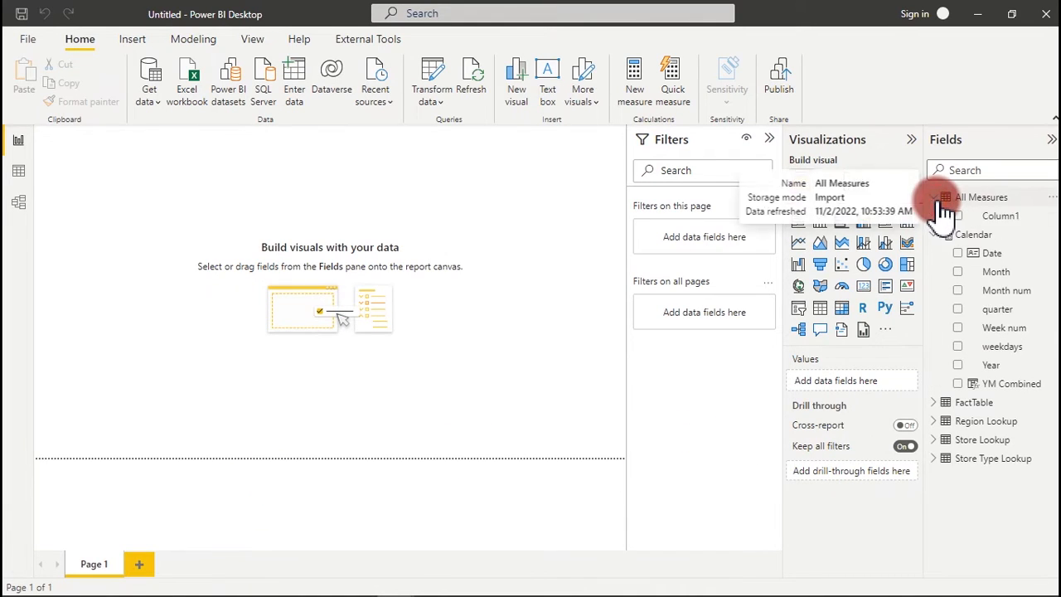
left_click(990, 216)
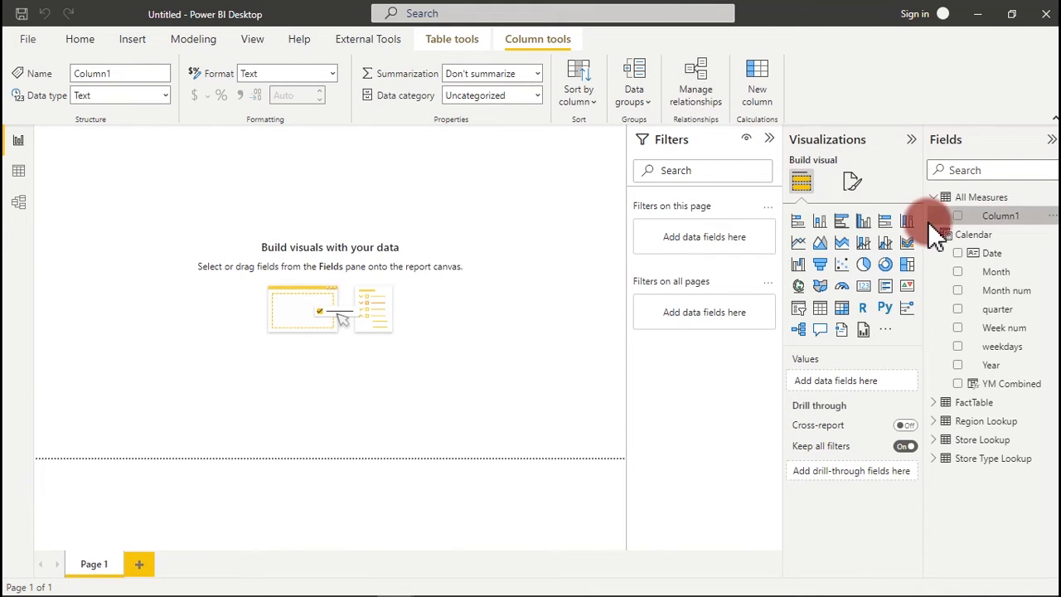
right_click(998, 214)
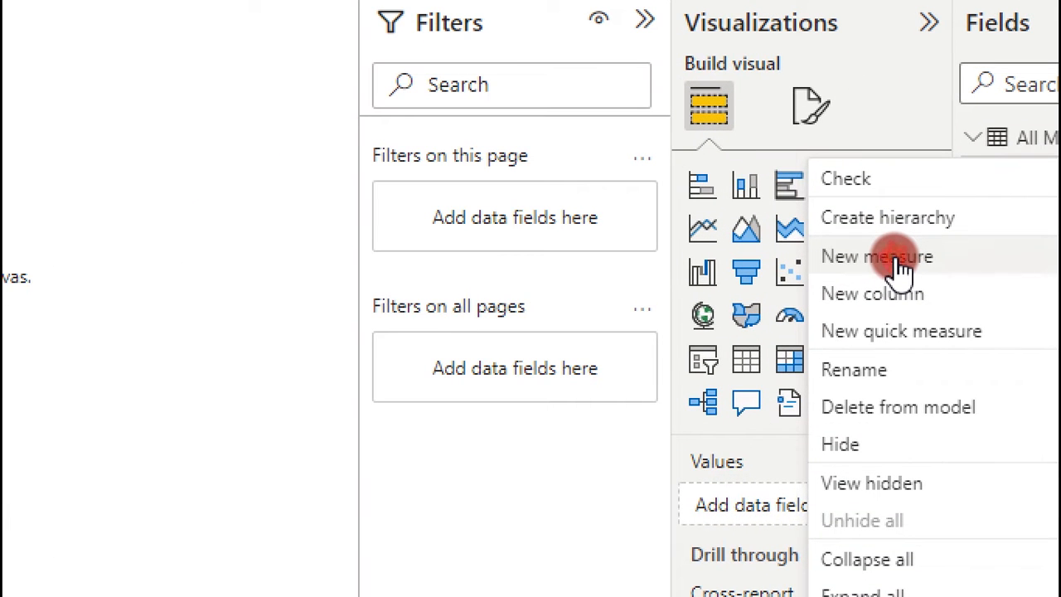
left_click(885, 256)
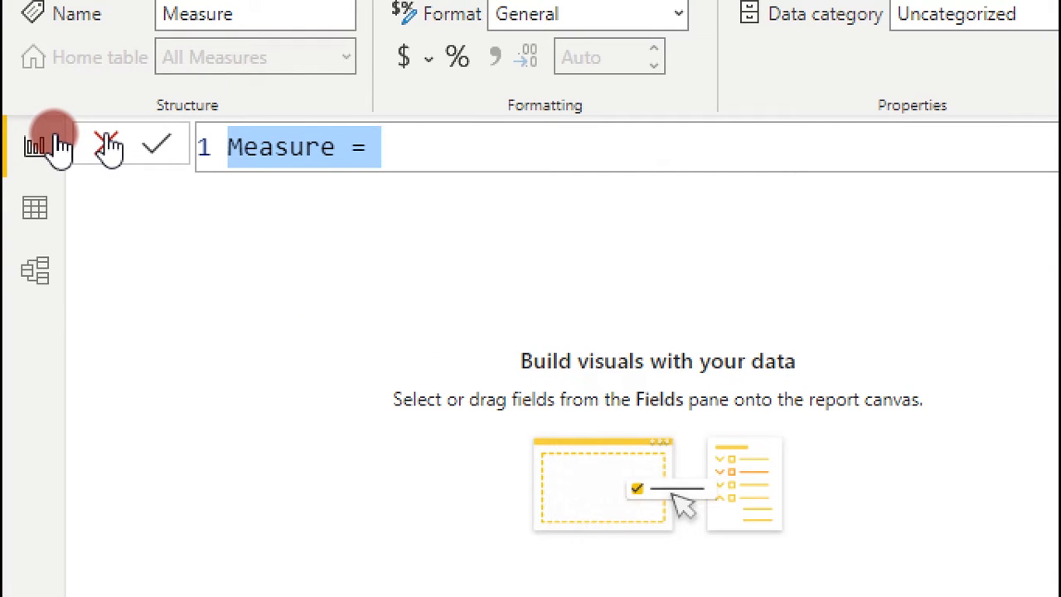
type("Total Re")
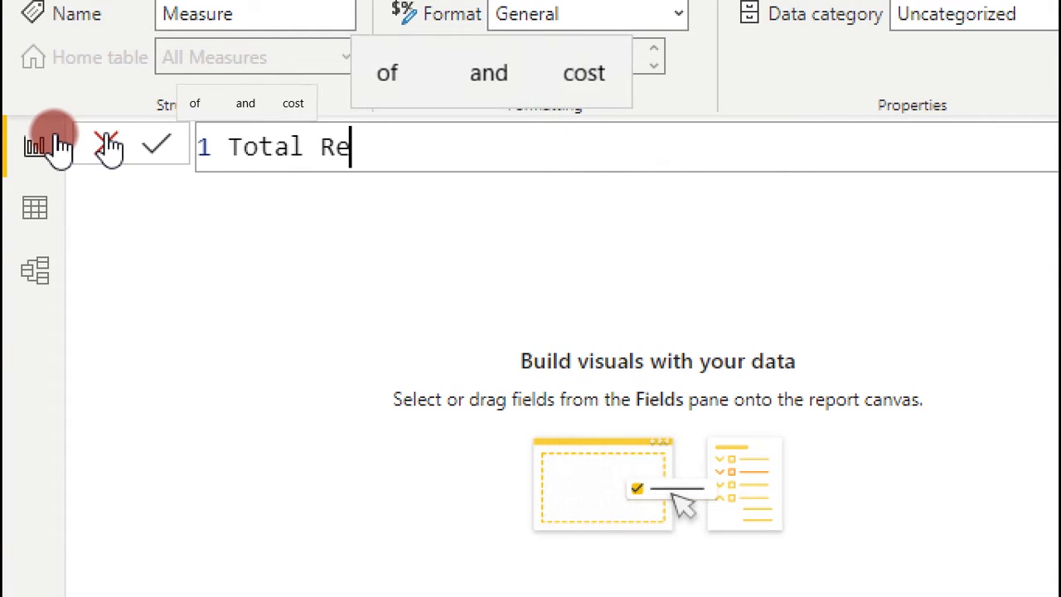
type("venue")
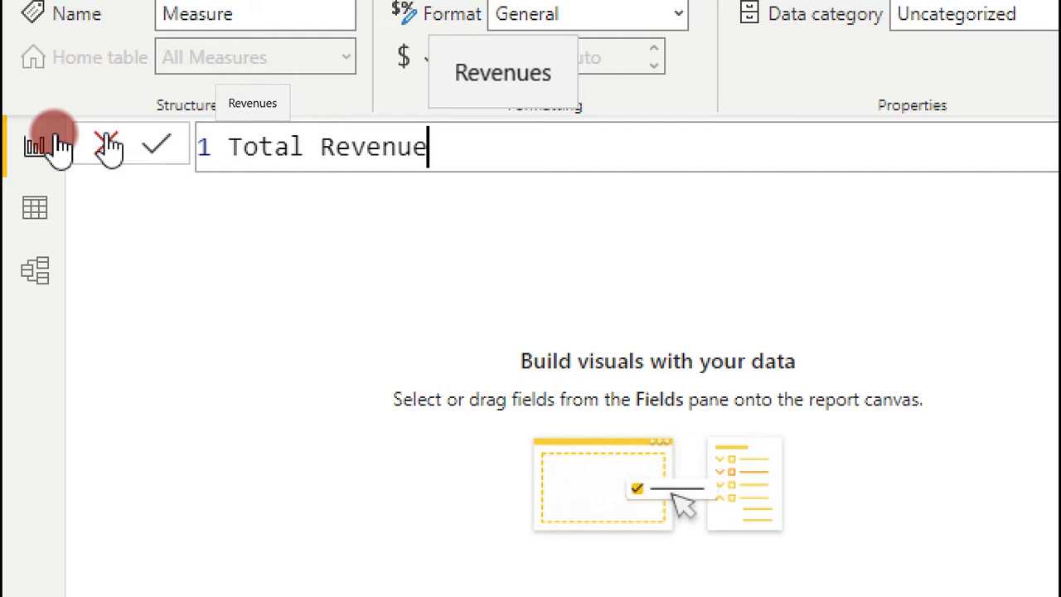
type("=sum")
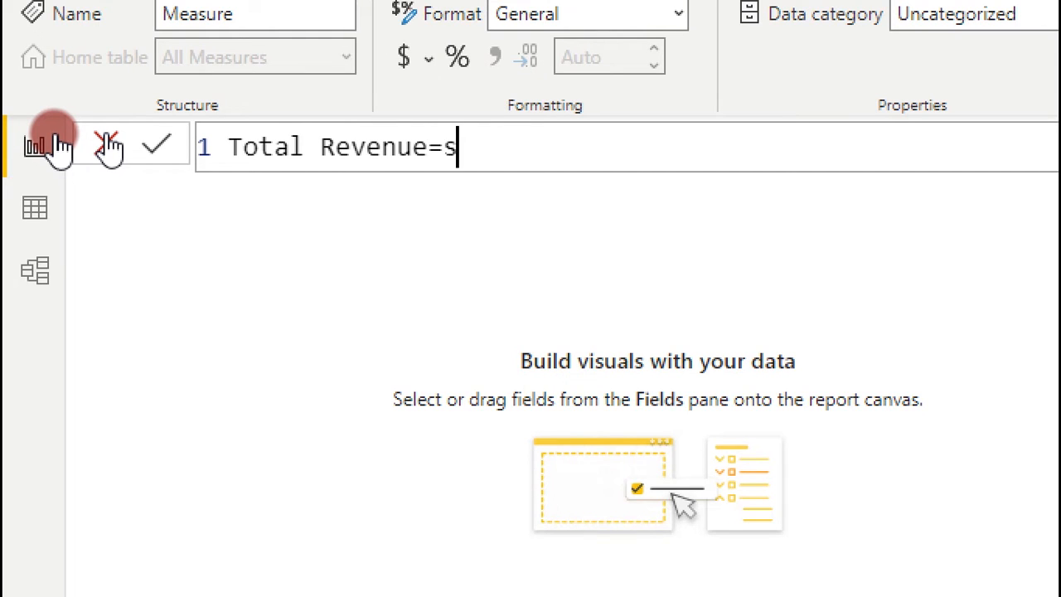
key("Tab")
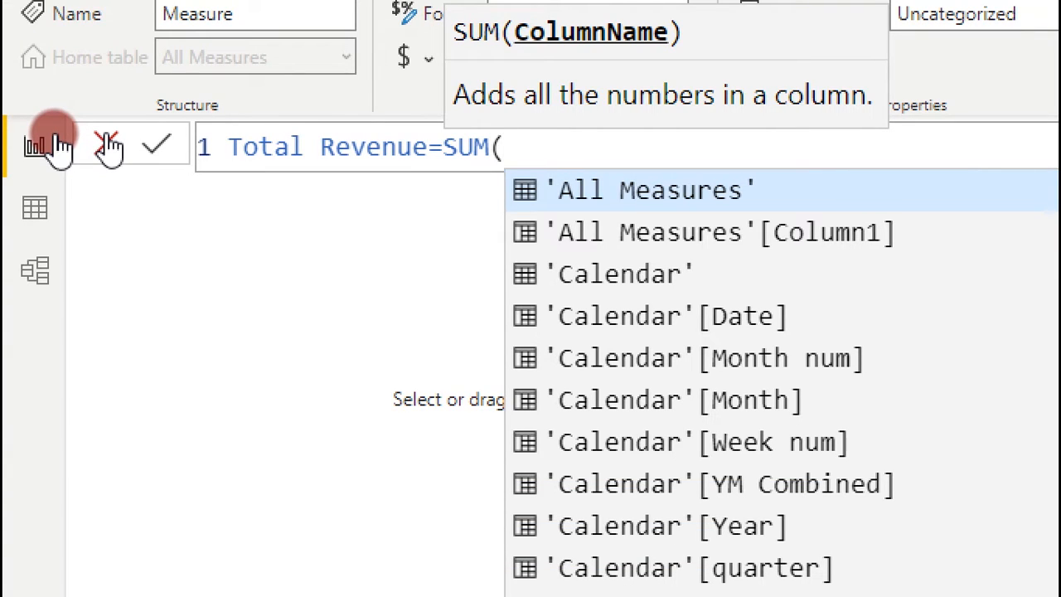
type("rev")
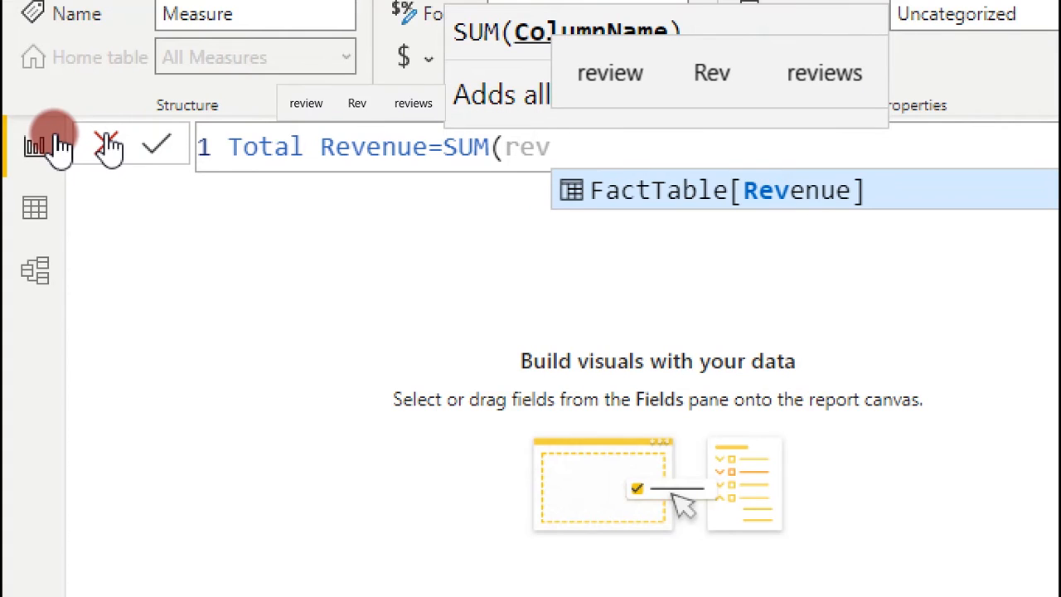
key("Tab")
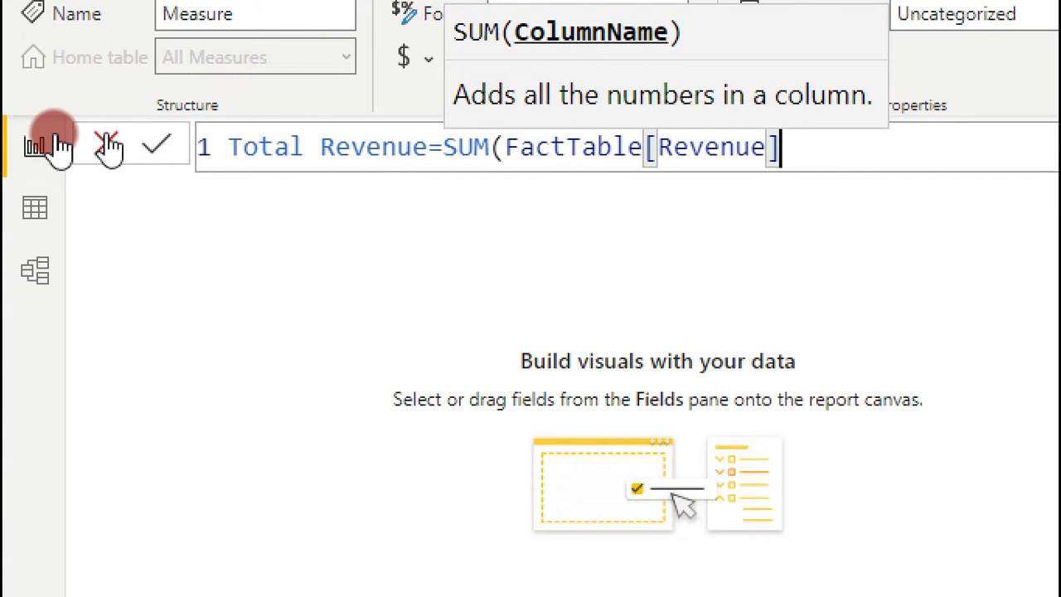
type(")")
key("Return")
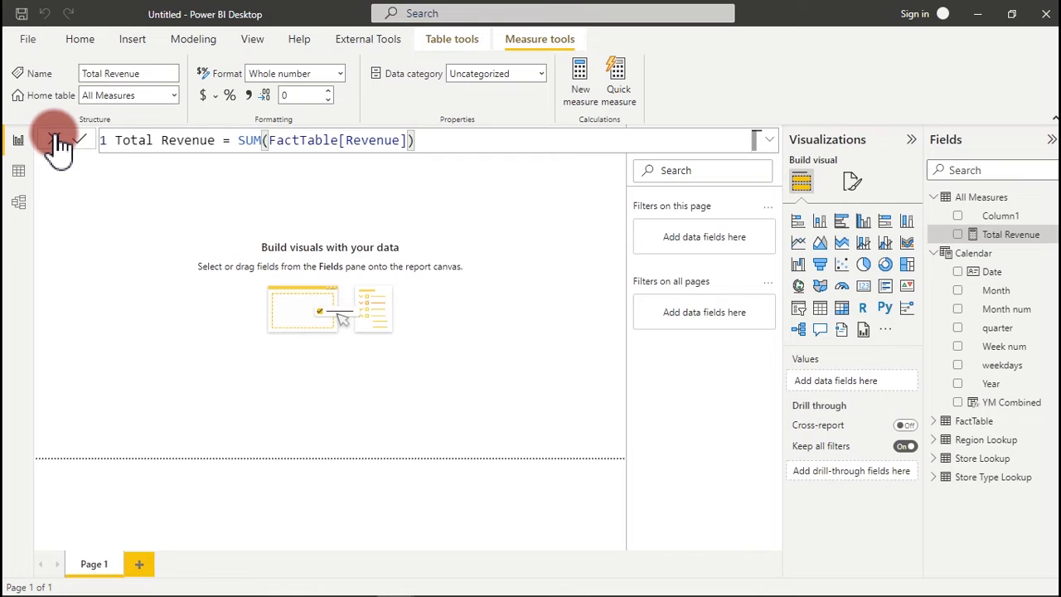
left_click(591, 177)
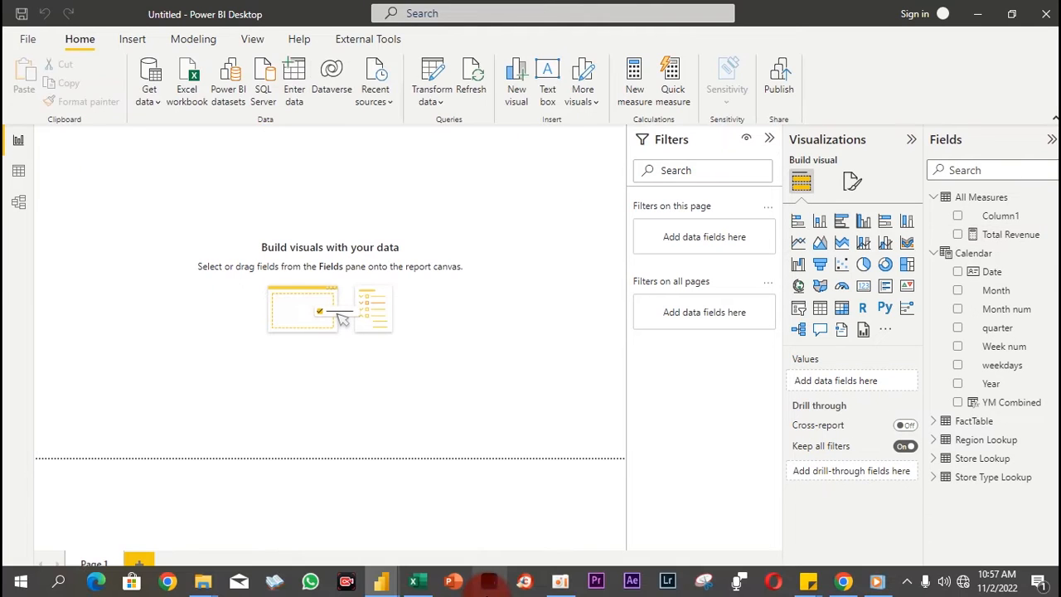
left_click(418, 249)
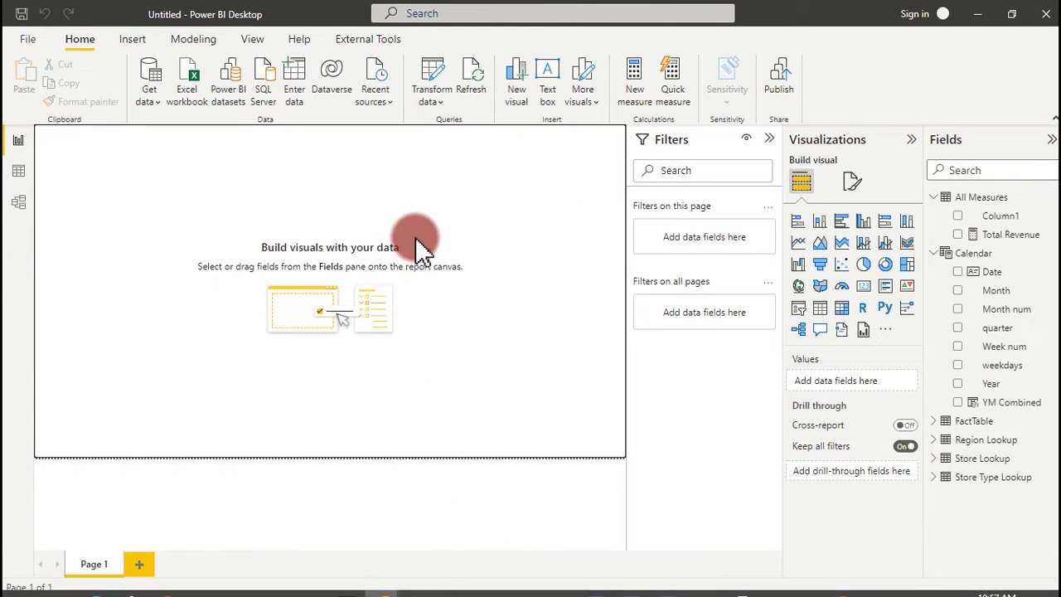
Display the FactTable rows in Data view and examine the Product Category column
left_click(19, 178)
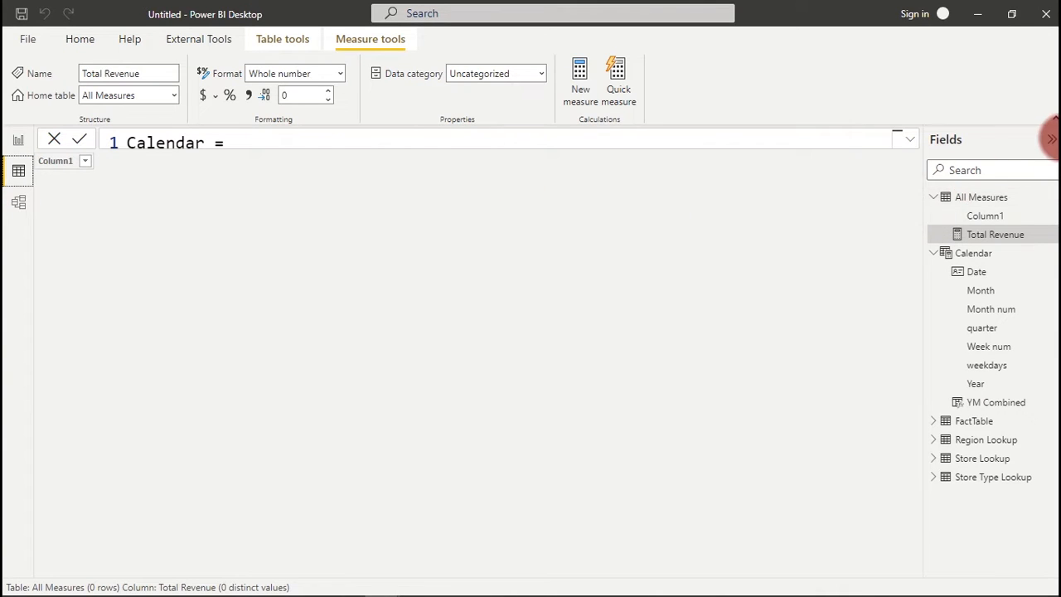
left_click(1051, 139)
left_click(1051, 140)
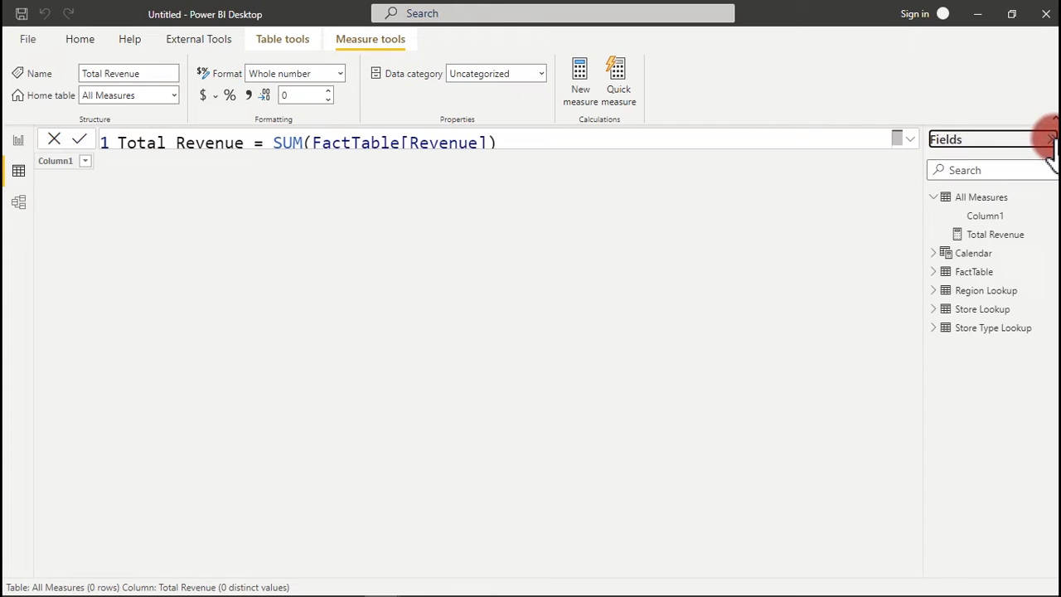
left_click(973, 273)
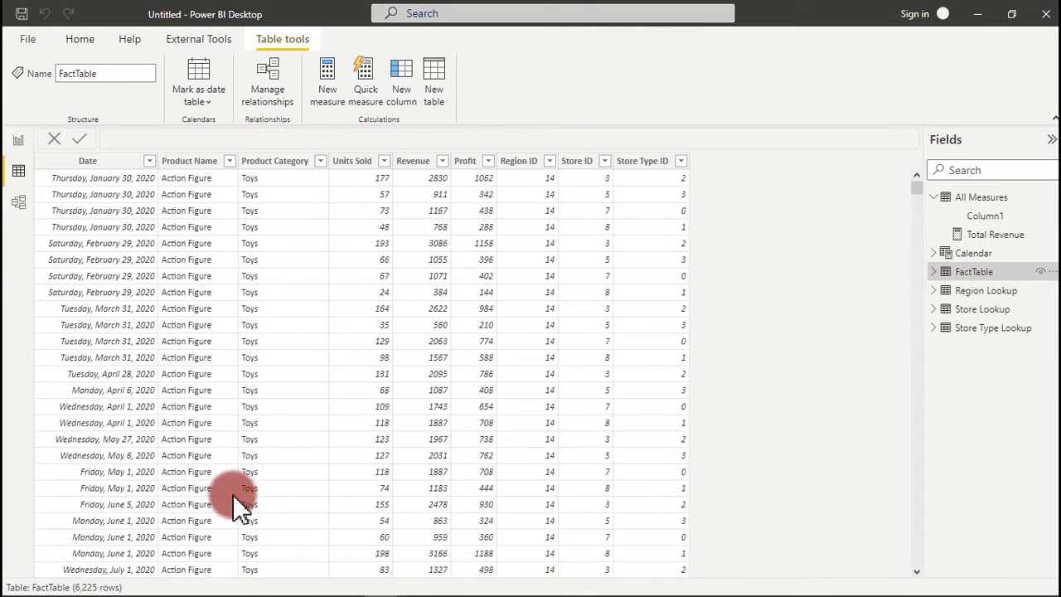
left_click(269, 166)
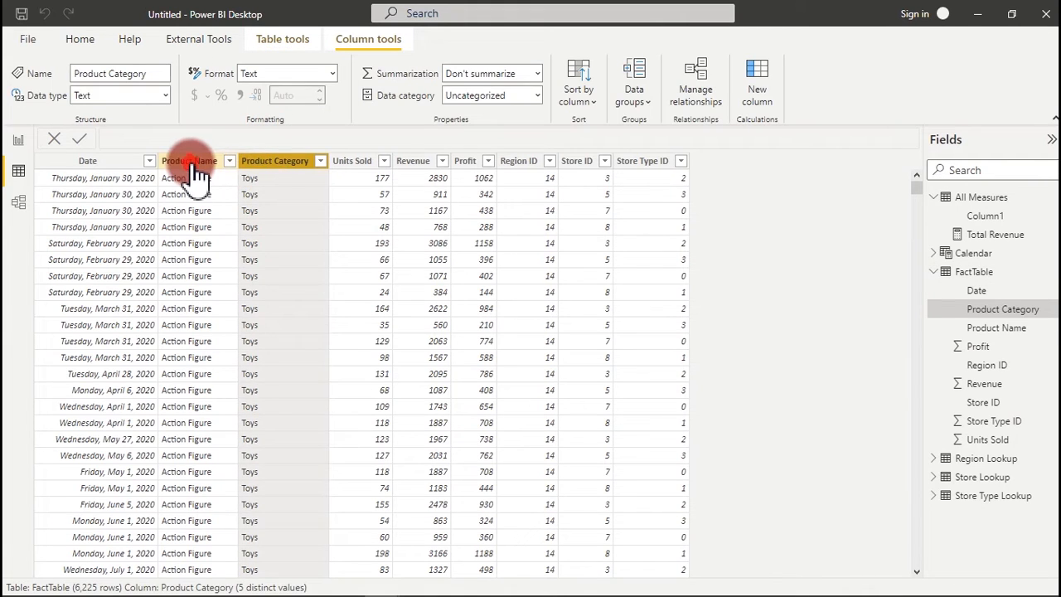
Switch to the Toy Sales Dashboard report, examine the Others bar of the top products chart in focus mode, and return to the untitled report
left_click(196, 164)
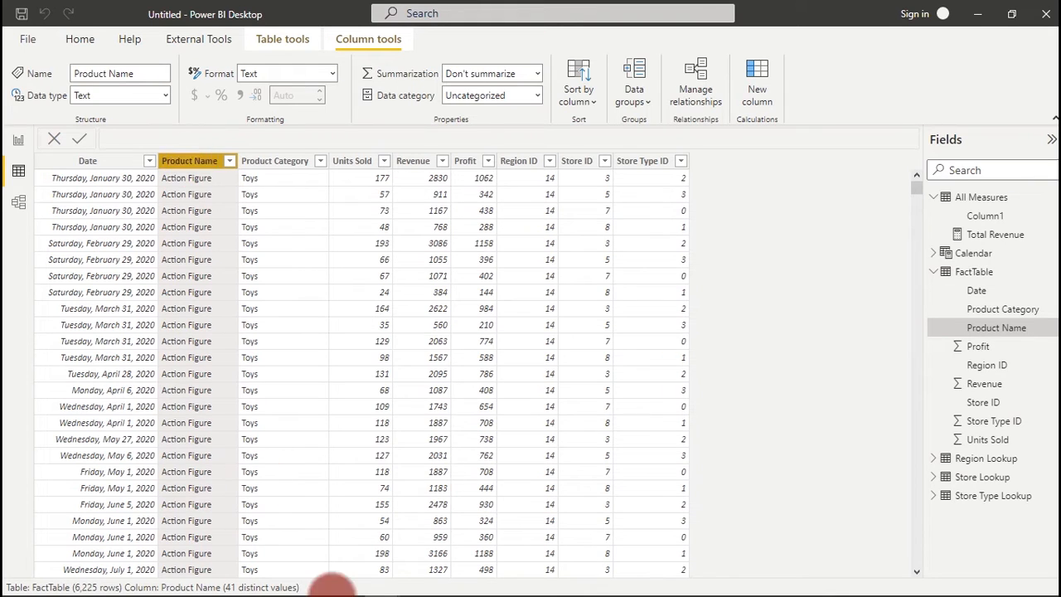
mouse_move(396, 584)
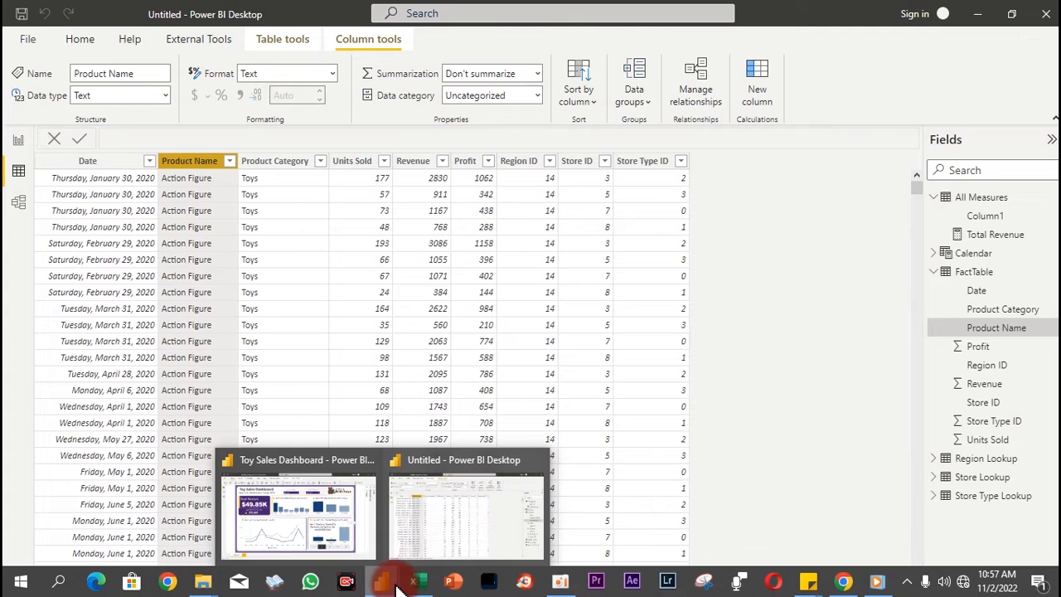
left_click(328, 522)
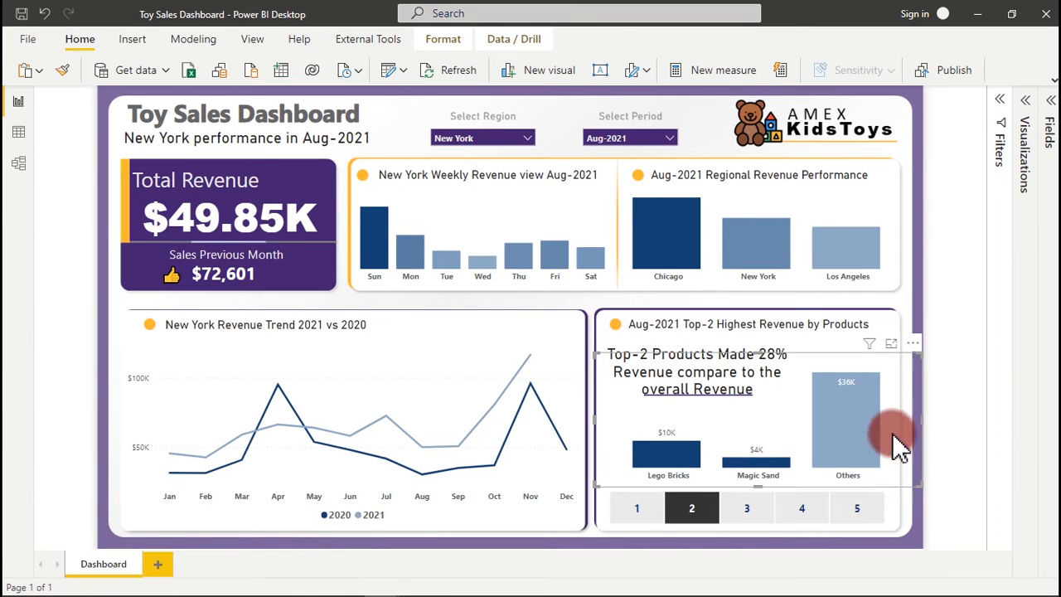
left_click(892, 343)
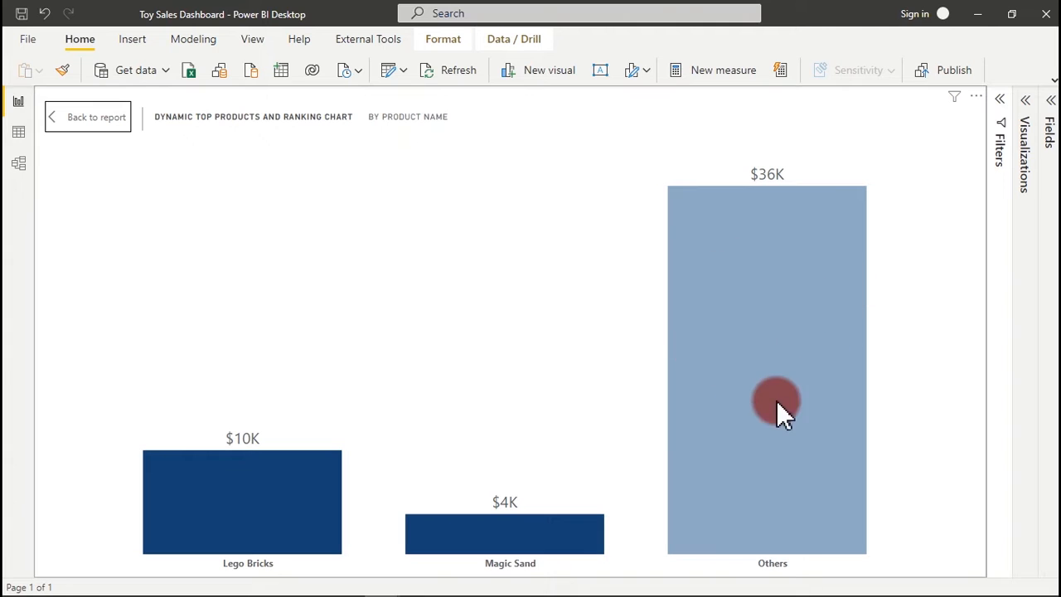
mouse_move(790, 428)
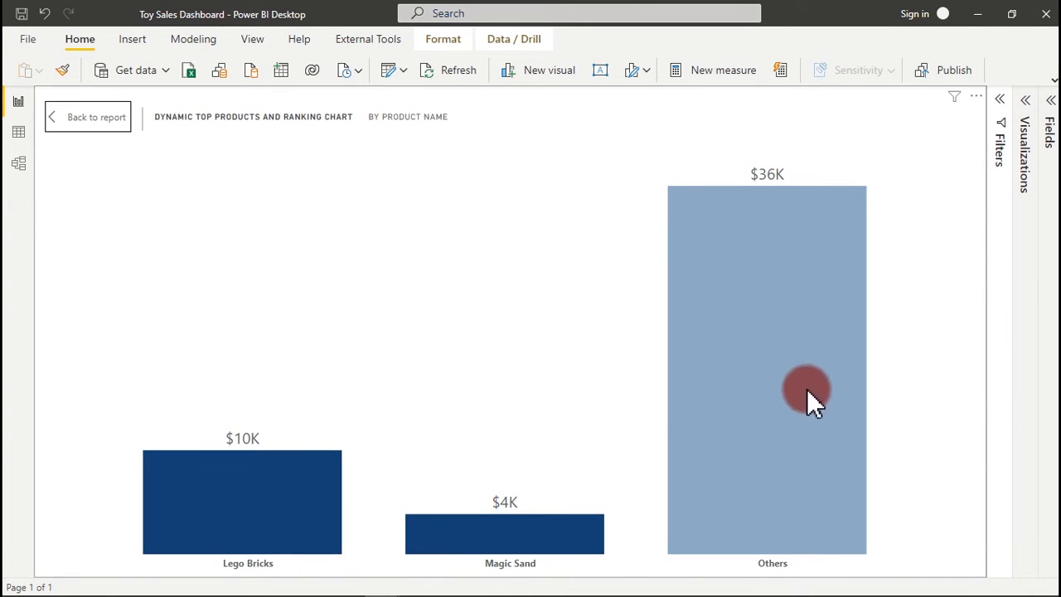
mouse_move(758, 413)
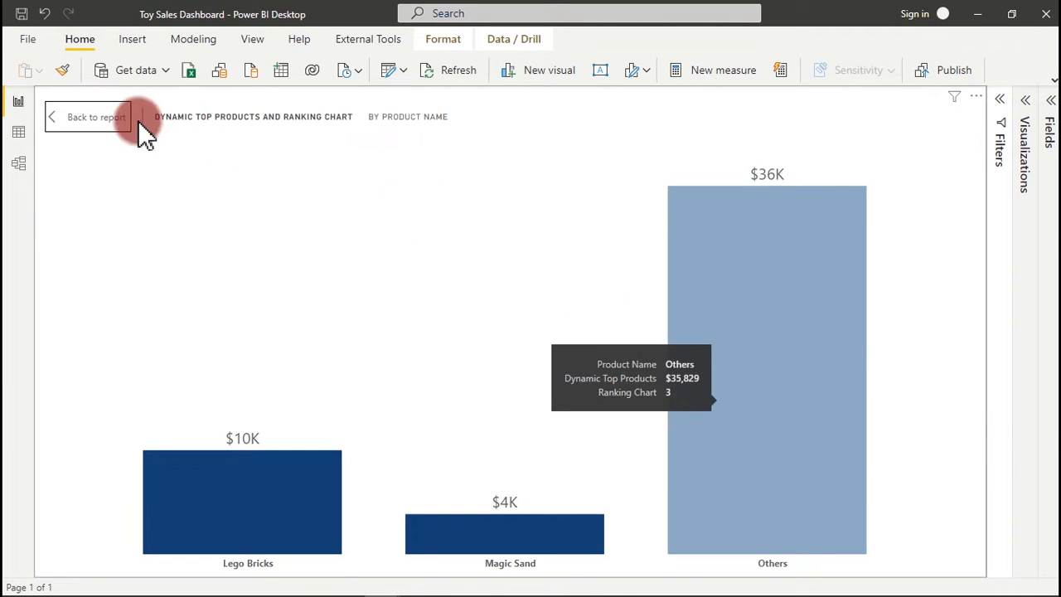
left_click(98, 124)
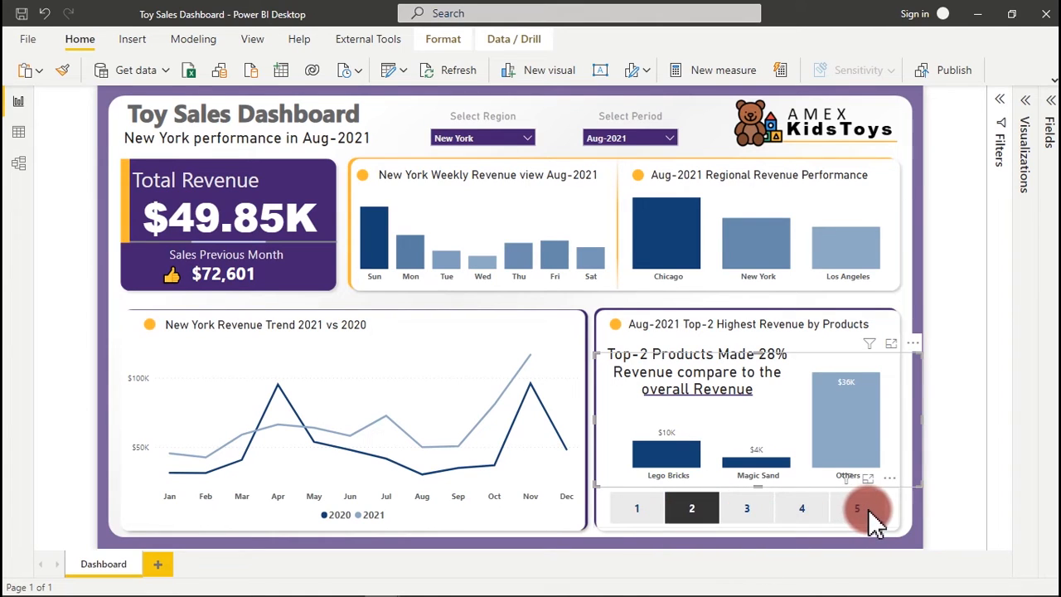
mouse_move(818, 454)
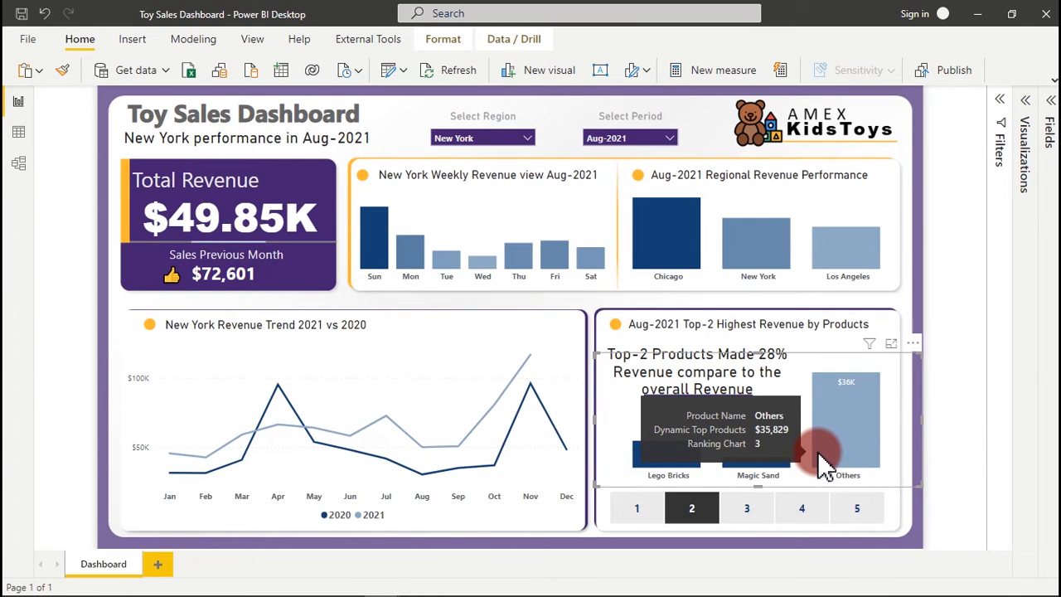
mouse_move(301, 593)
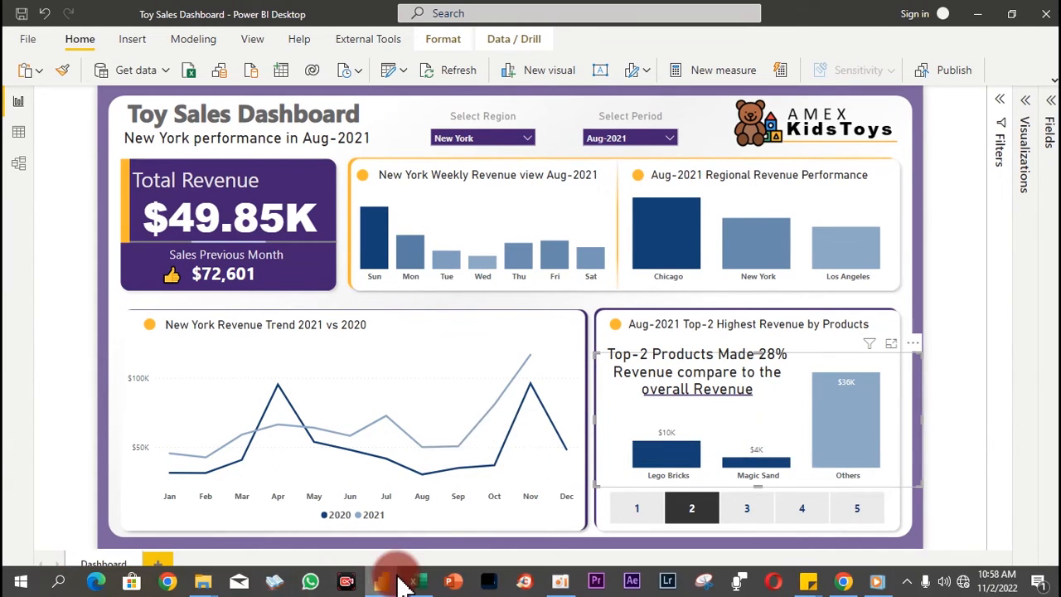
mouse_move(403, 581)
left_click(433, 539)
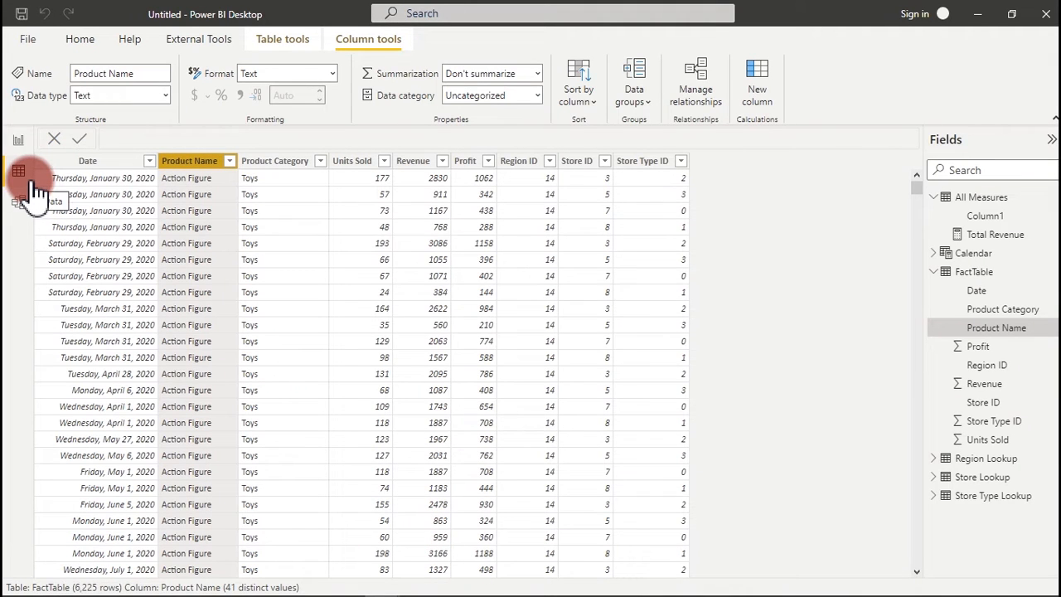
Create a new calculated table named Our Products and expand its formula editor
mouse_move(381, 593)
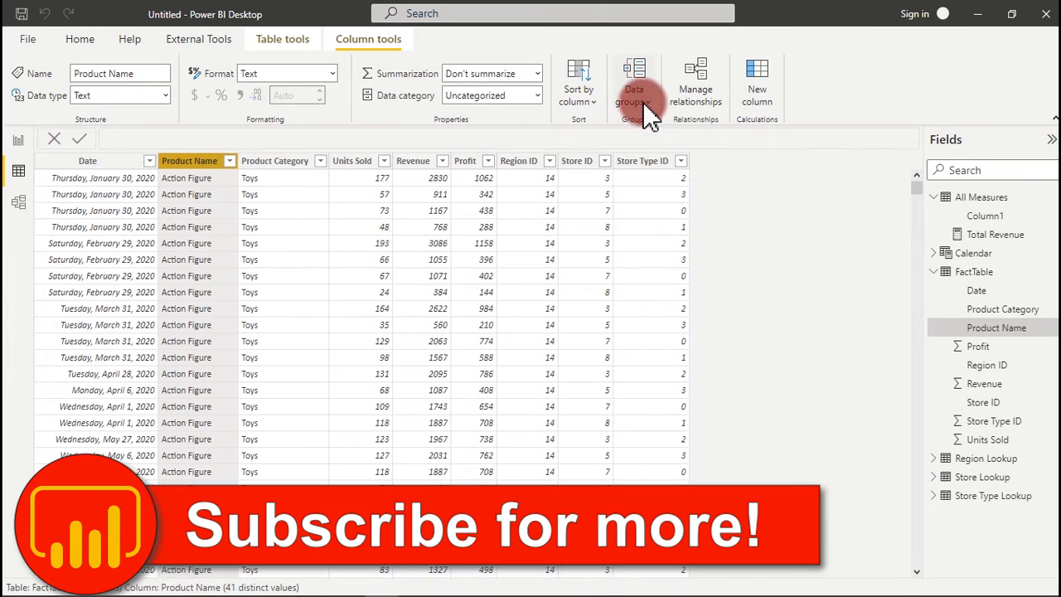
left_click(73, 40)
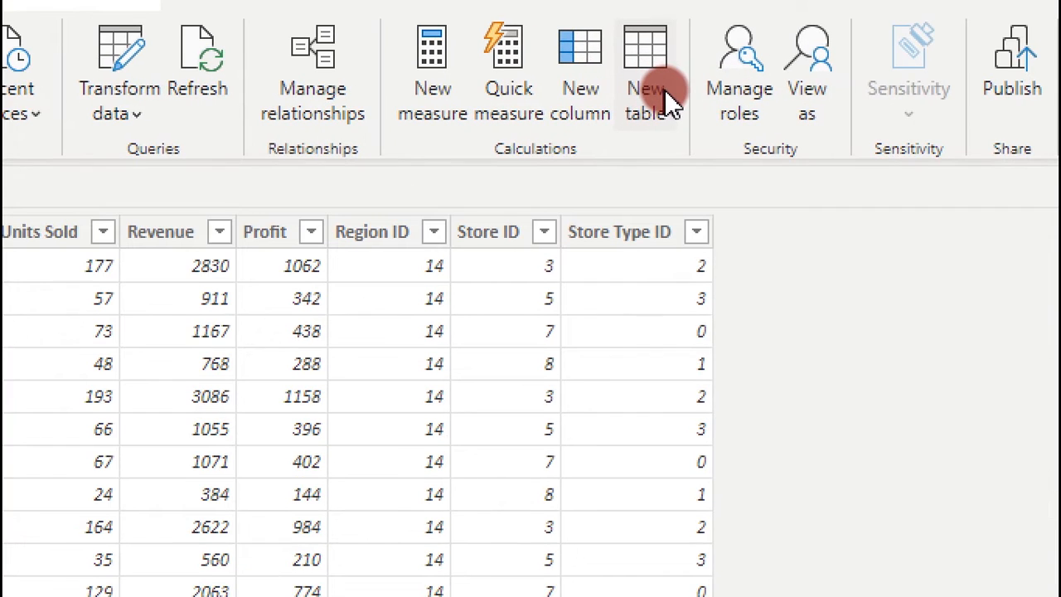
left_click(660, 83)
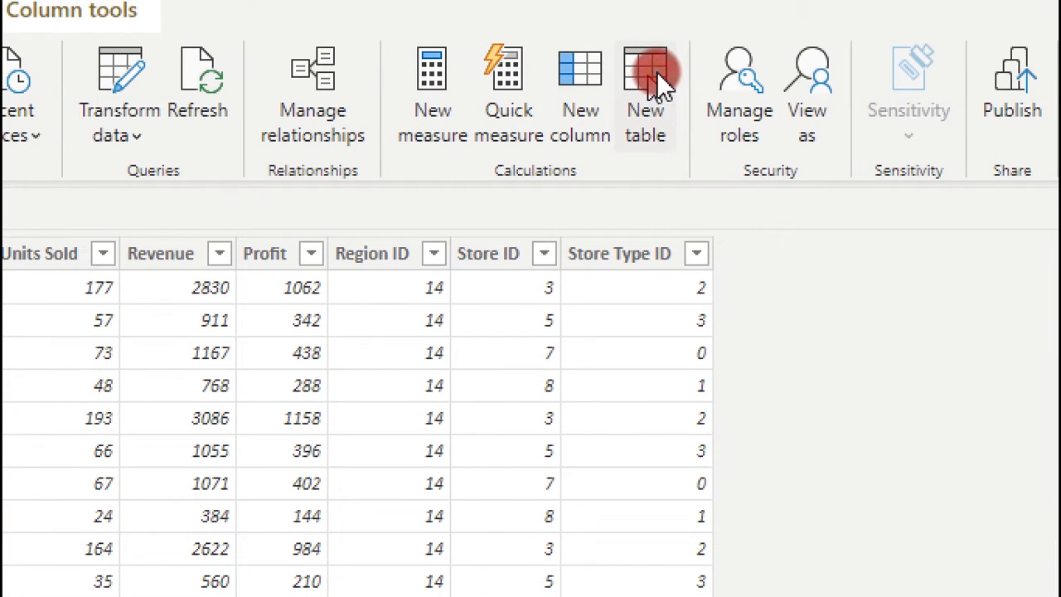
left_click(516, 112)
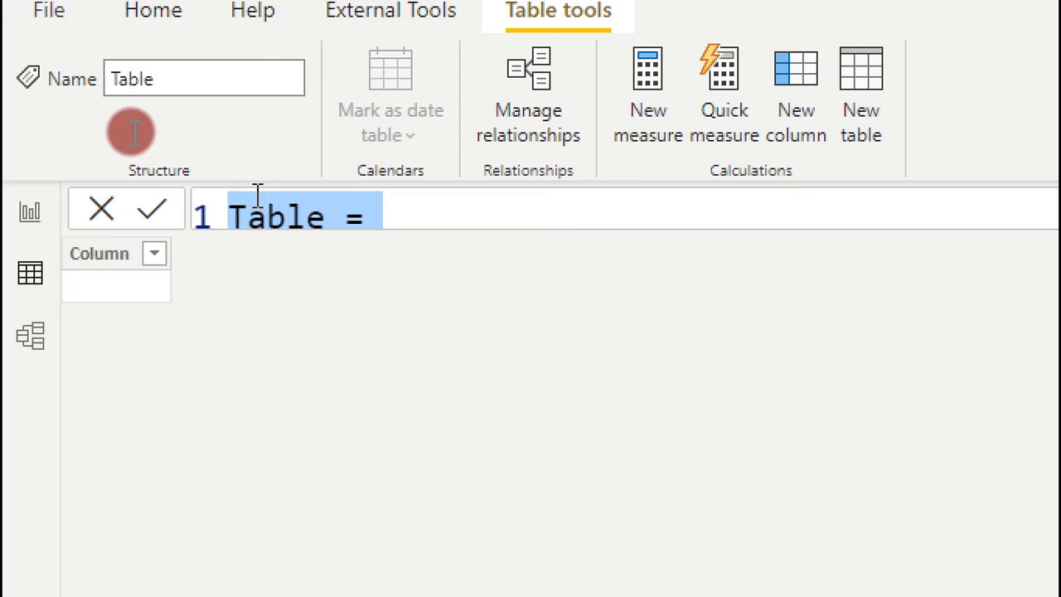
type("Our Products =")
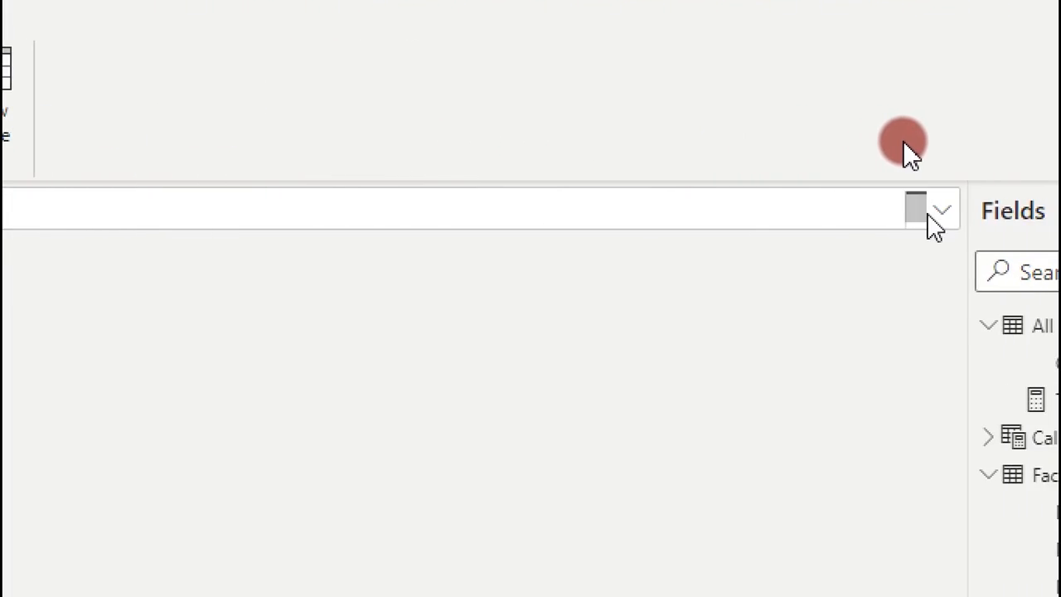
left_click(930, 214)
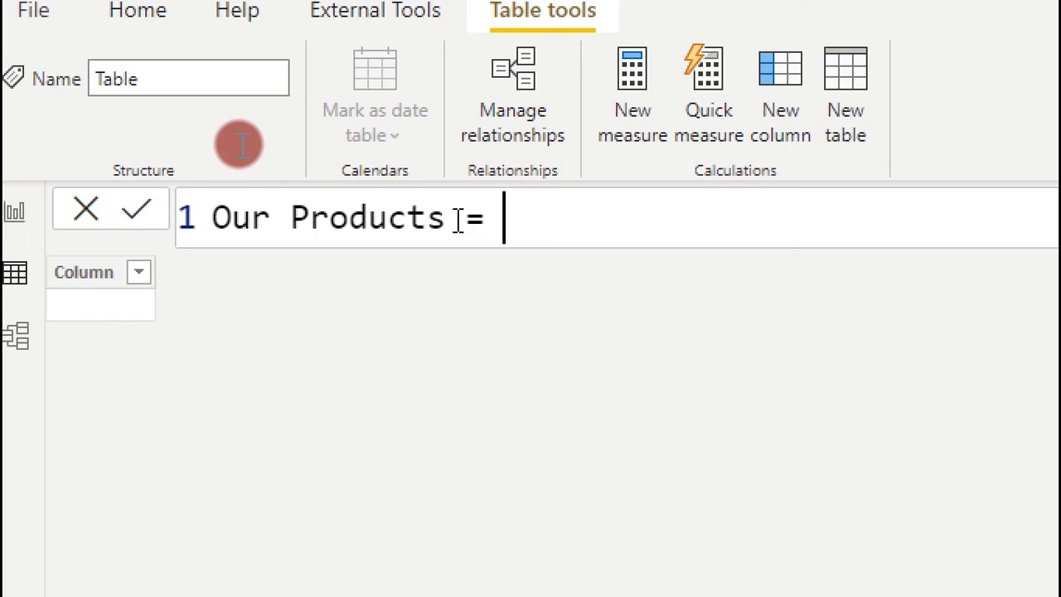
Begin the Our Products expression with the UNION function on an indented second line
key("shift+Return")
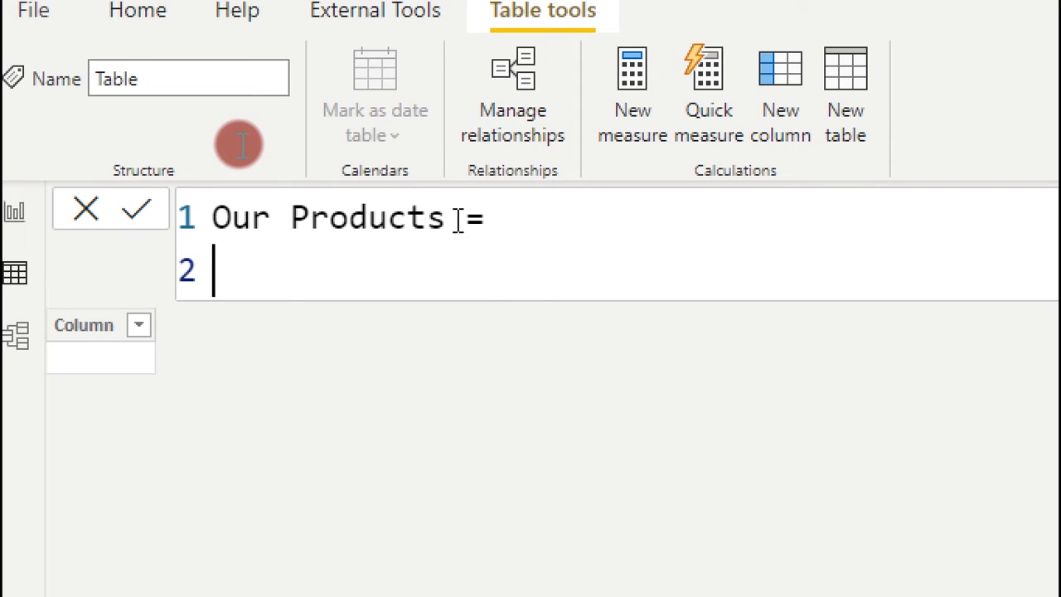
key("Tab")
type("uni")
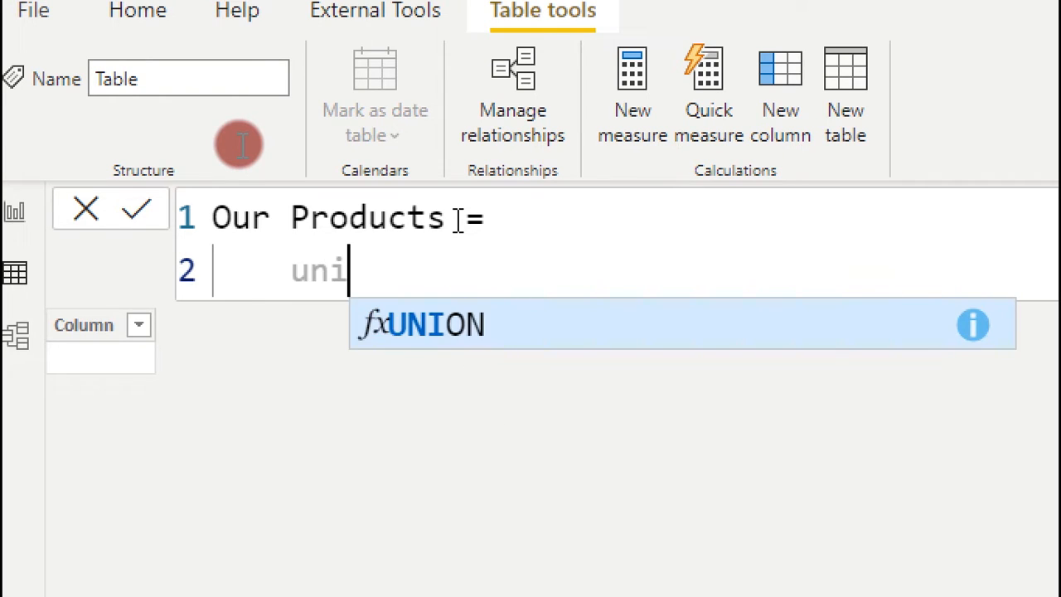
key("Tab")
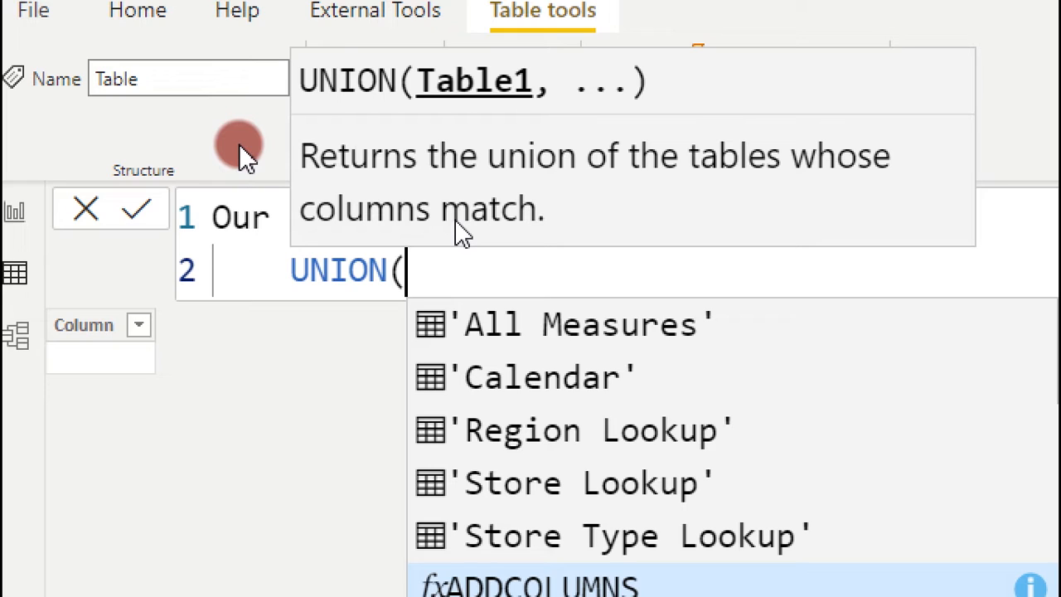
Enter DISTINCT(FactTable[Product Name]) on its own line as the first table argument of UNION
key("shift+Return")
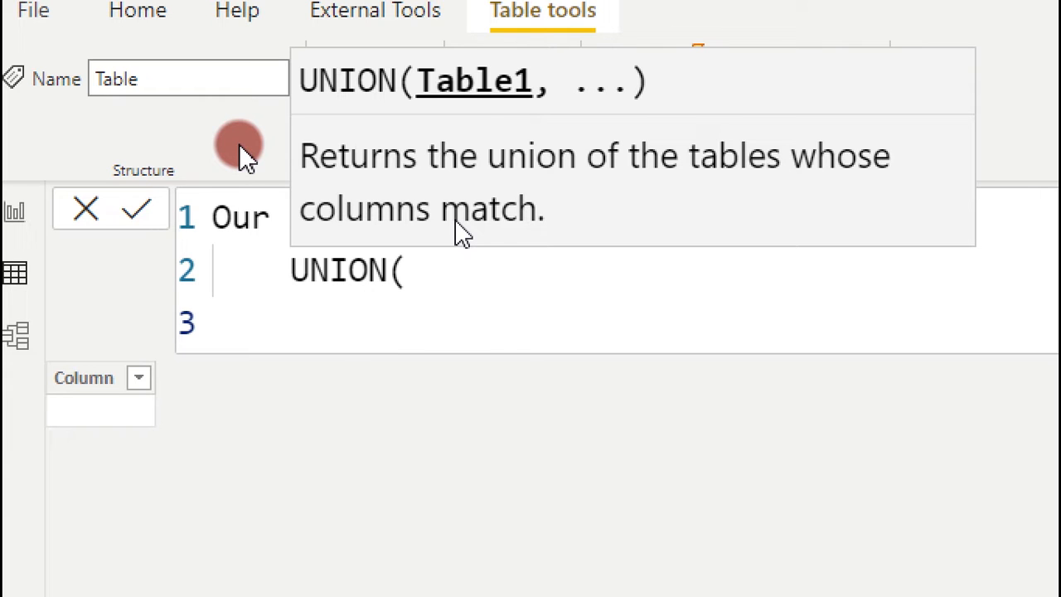
type("dis")
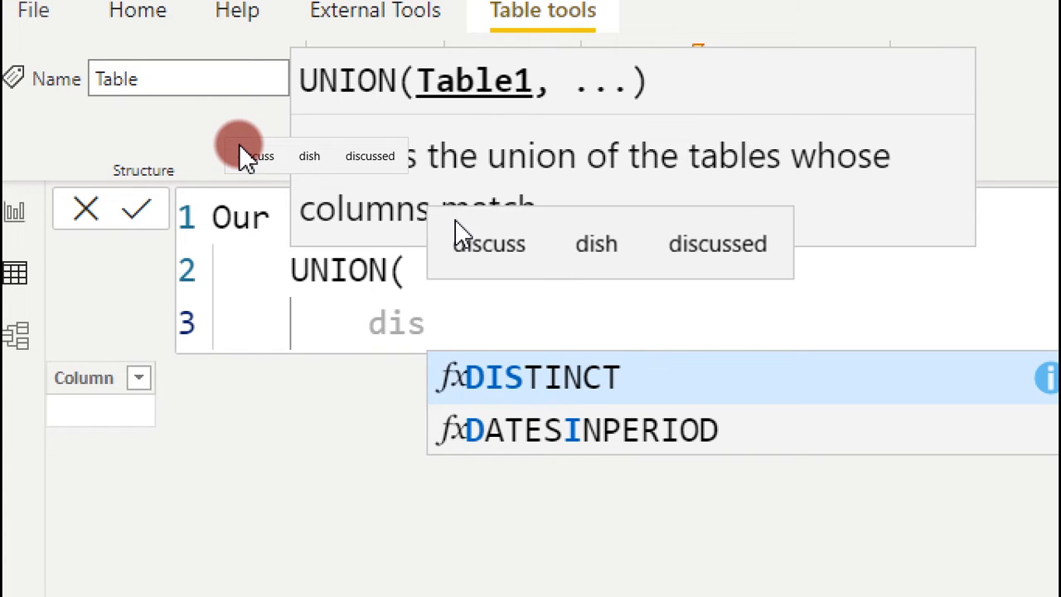
key("Tab")
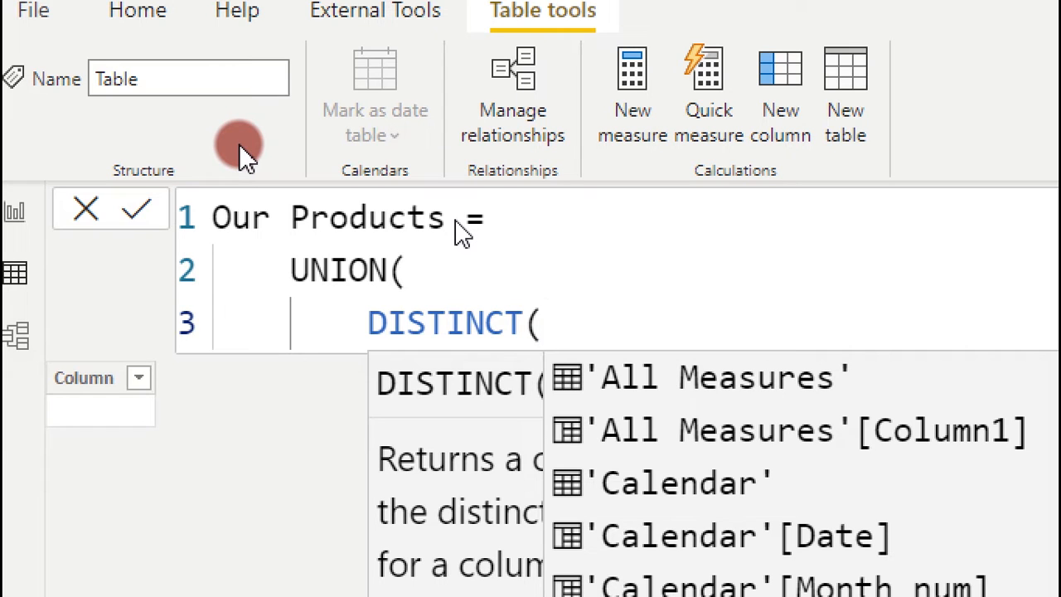
type("pro")
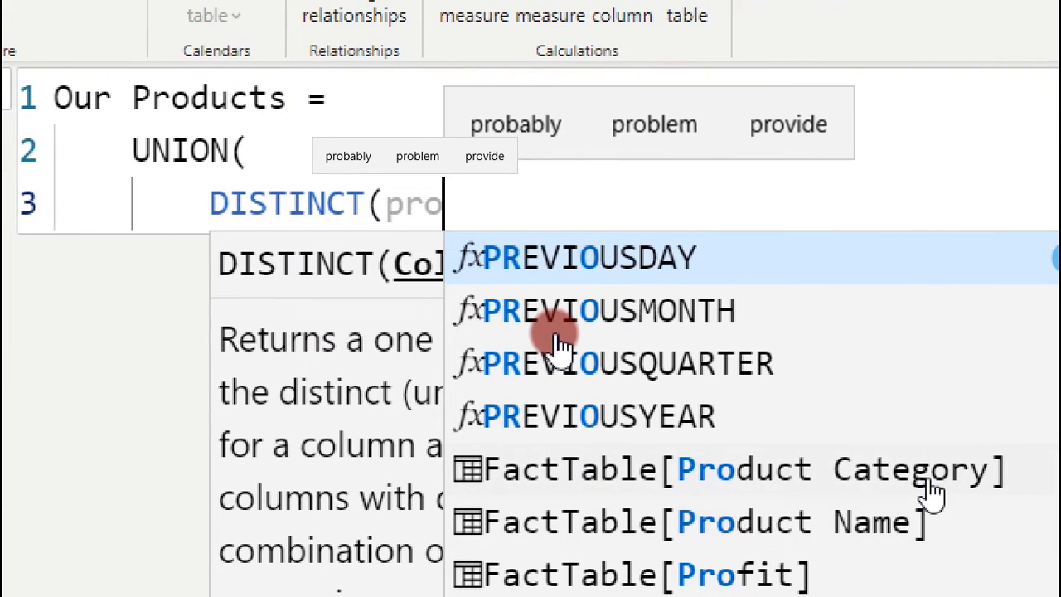
left_click(829, 521)
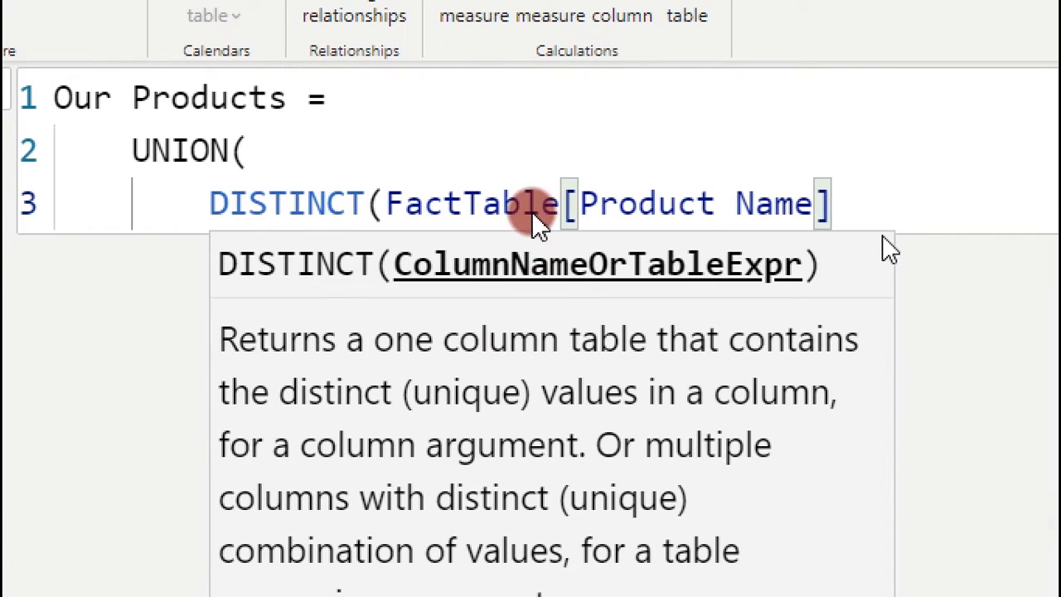
type("),")
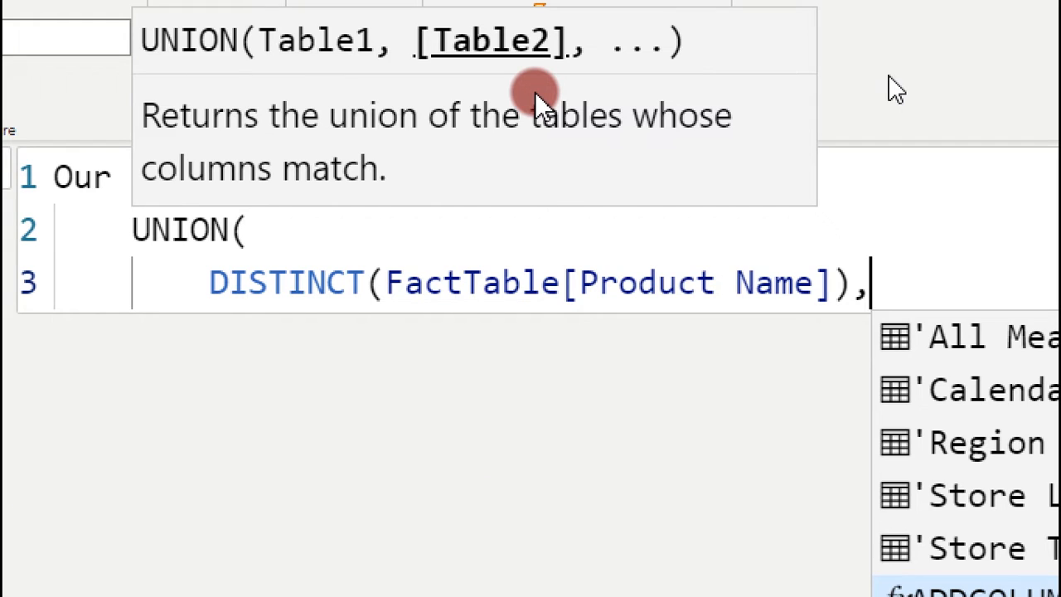
Begin the second UNION argument with the DATATABLE function on an indented new line
key("shift+Return")
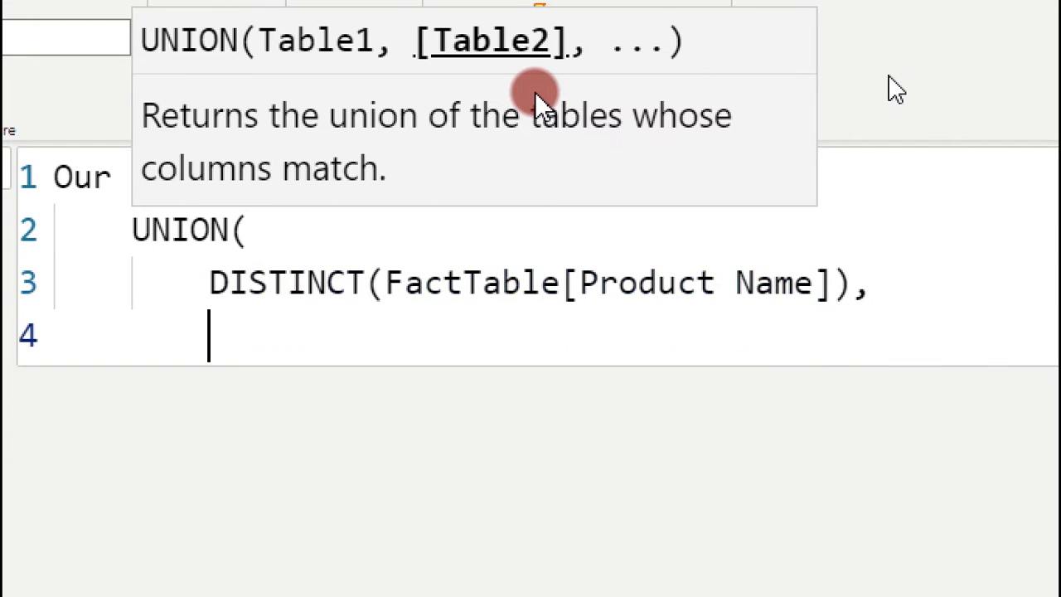
key("Tab")
type("data")
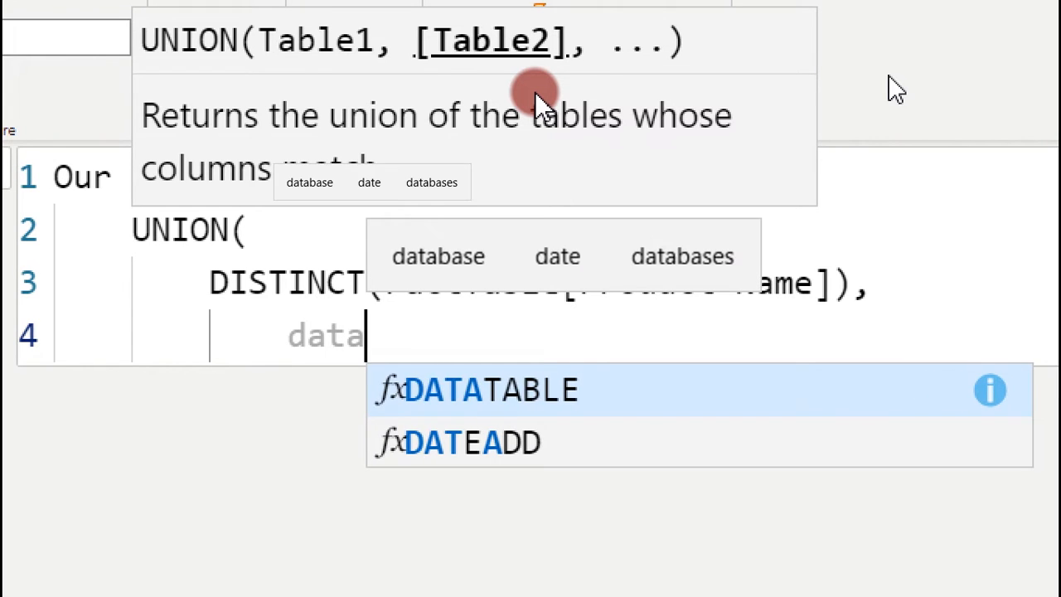
key("Tab")
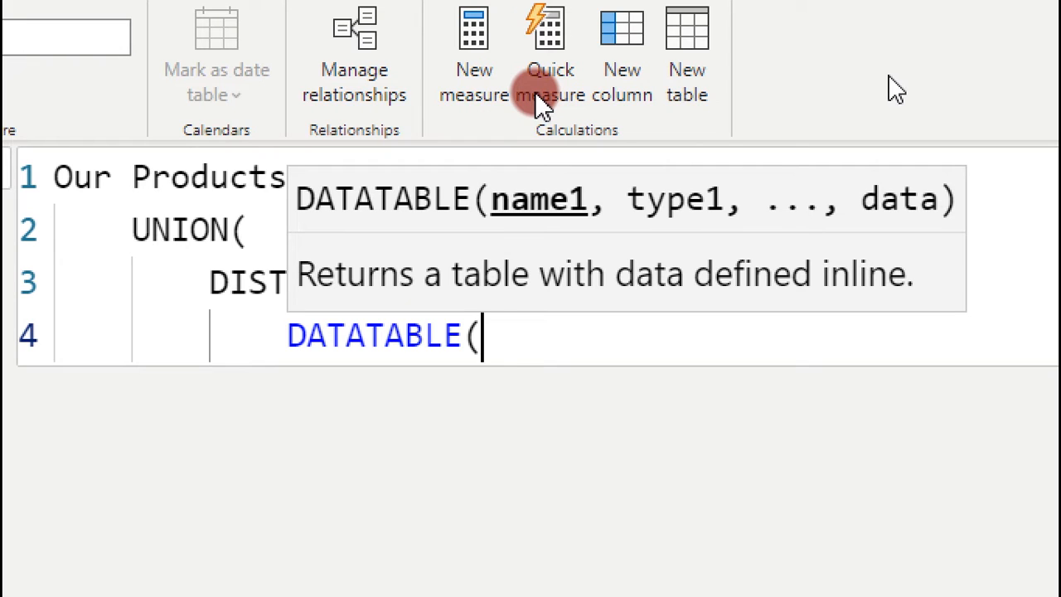
Define the DATATABLE column as "Product" with data type STRING, followed by a comma for the next argument
type("\"Pr")
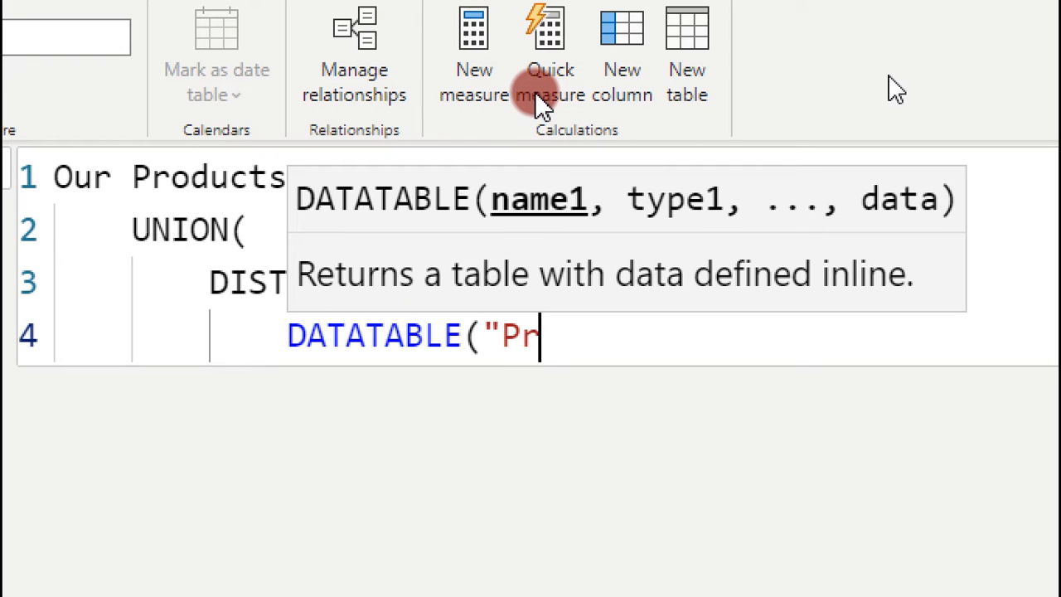
type("odut")
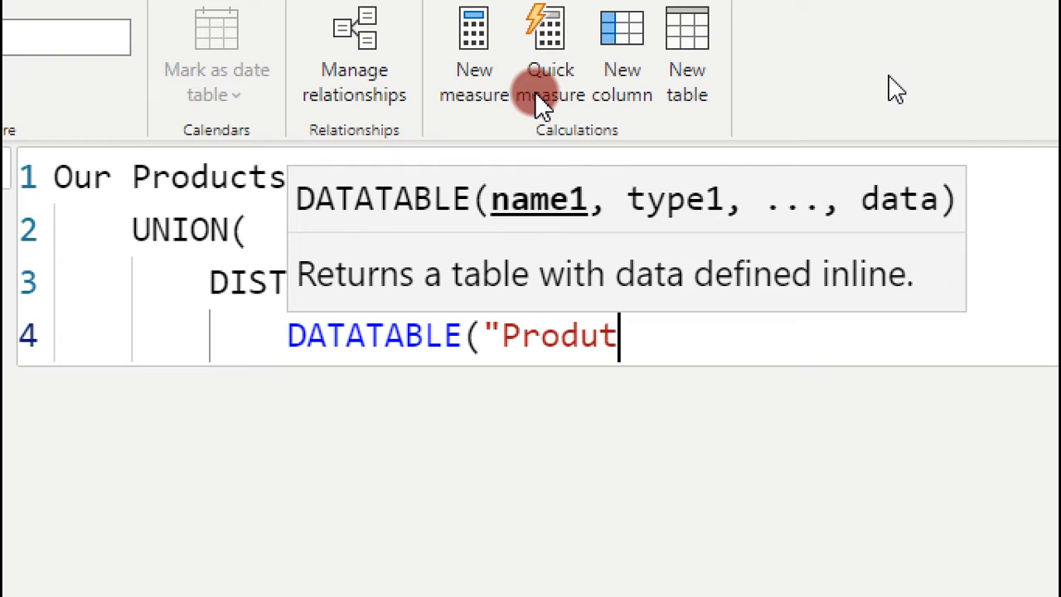
key("BackSpace")
key("BackSpace")
type("uc")
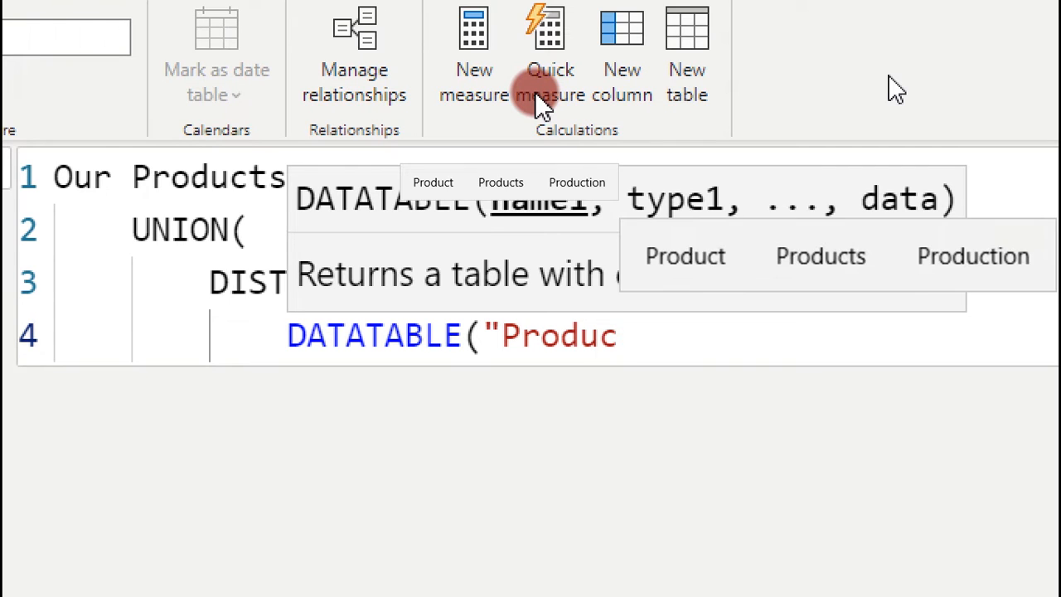
type("t")
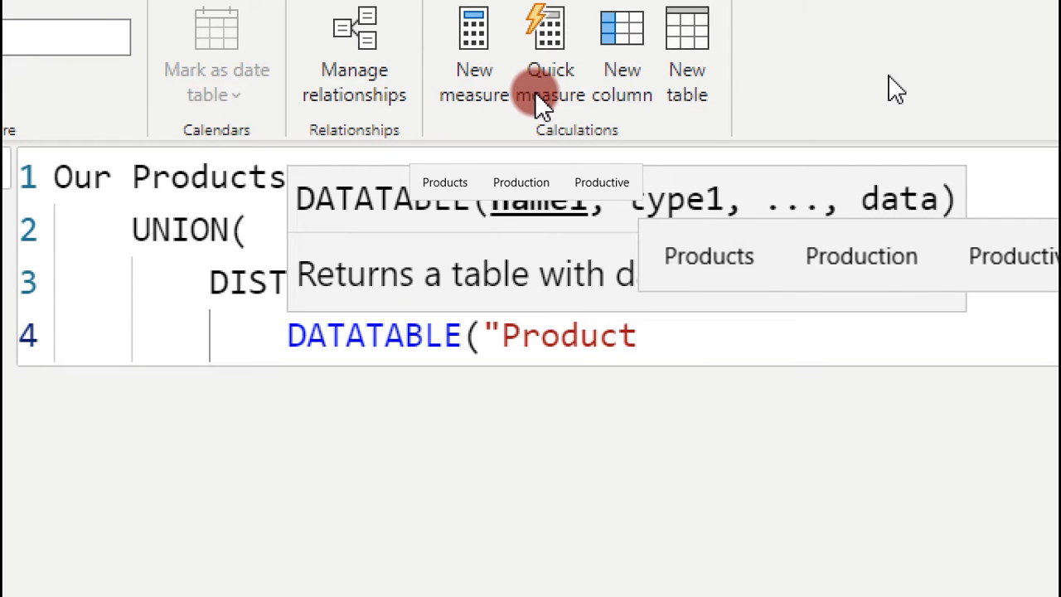
type("\",")
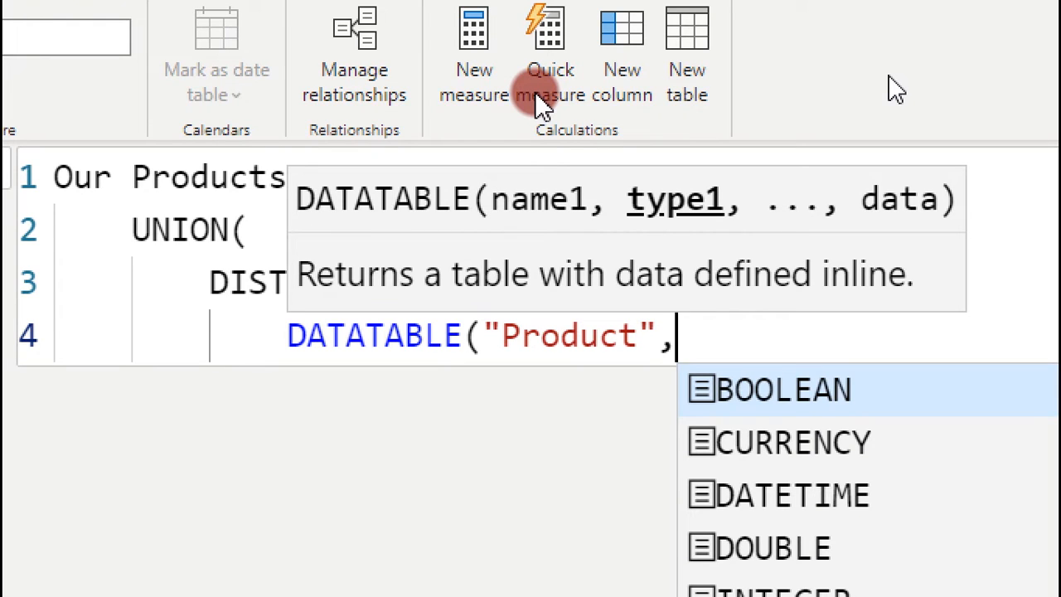
type("str")
key("Tab")
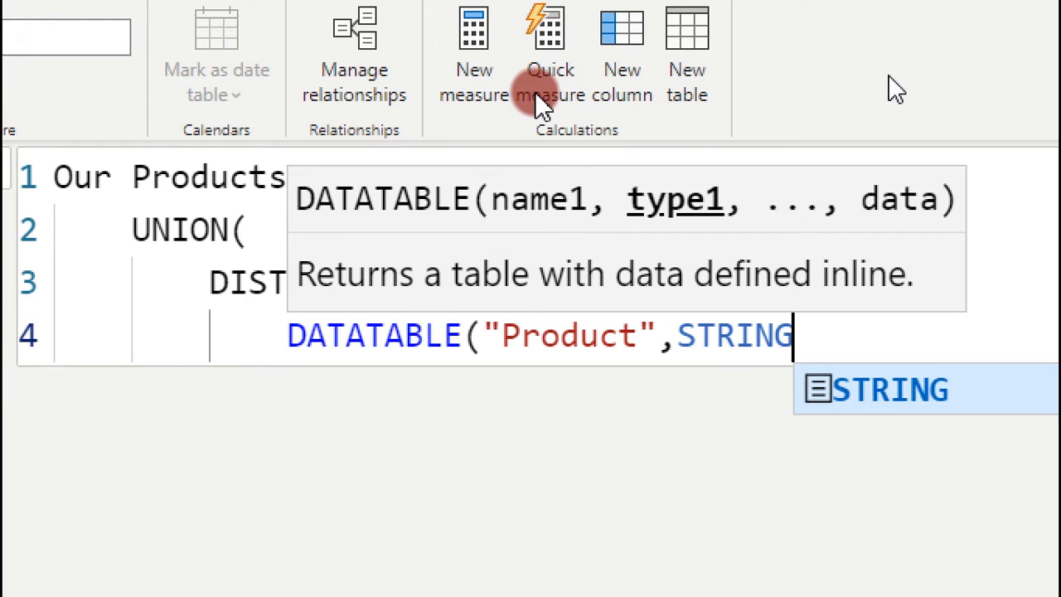
type(",")
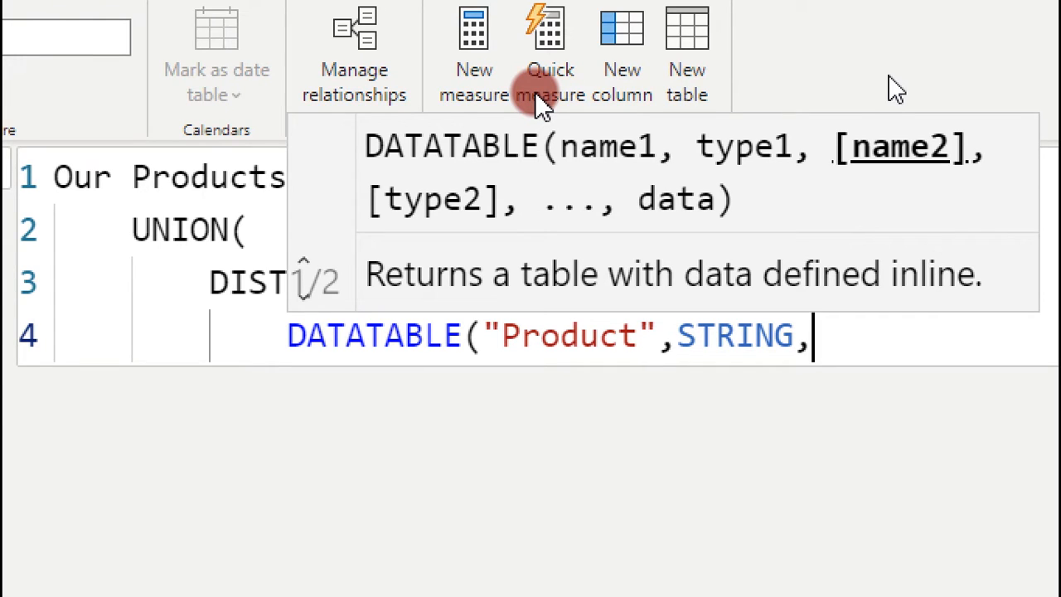
Supply Others as the single inline data row of DATATABLE, close the function on a new line and commit the formula
type("{")
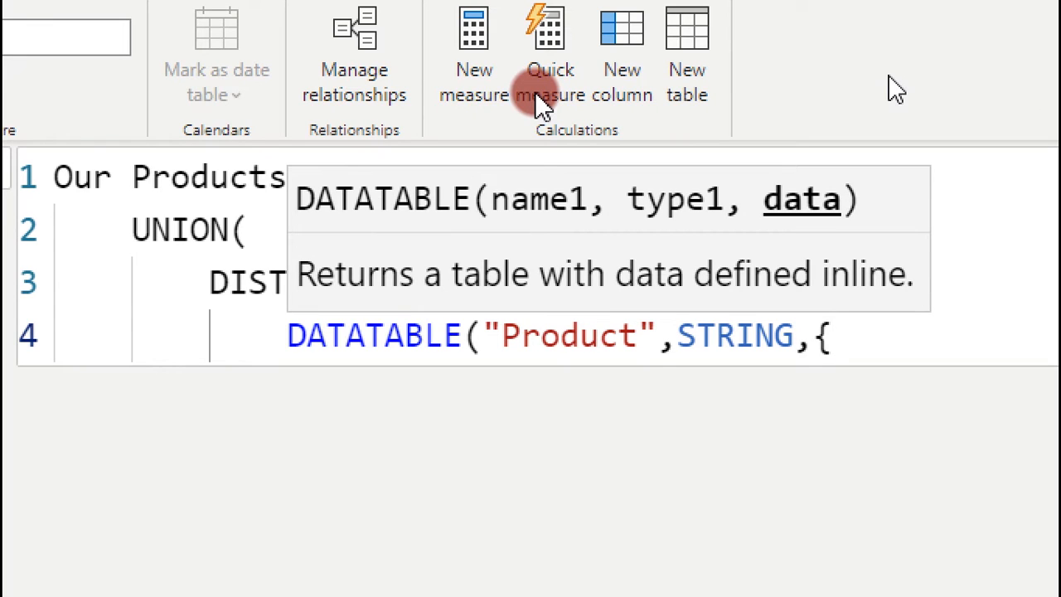
type("{\"Others")
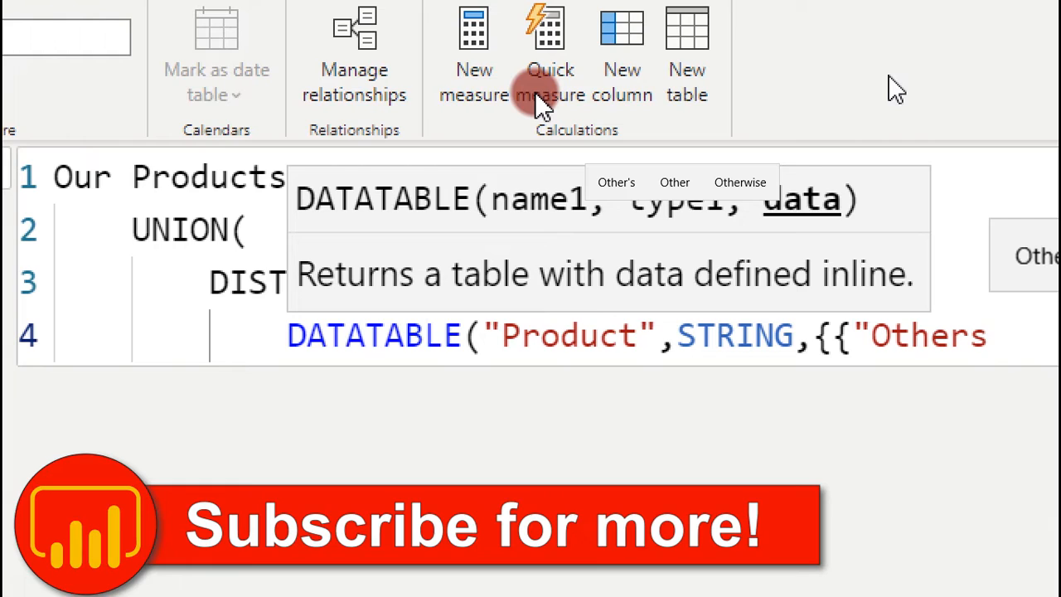
type("}}")
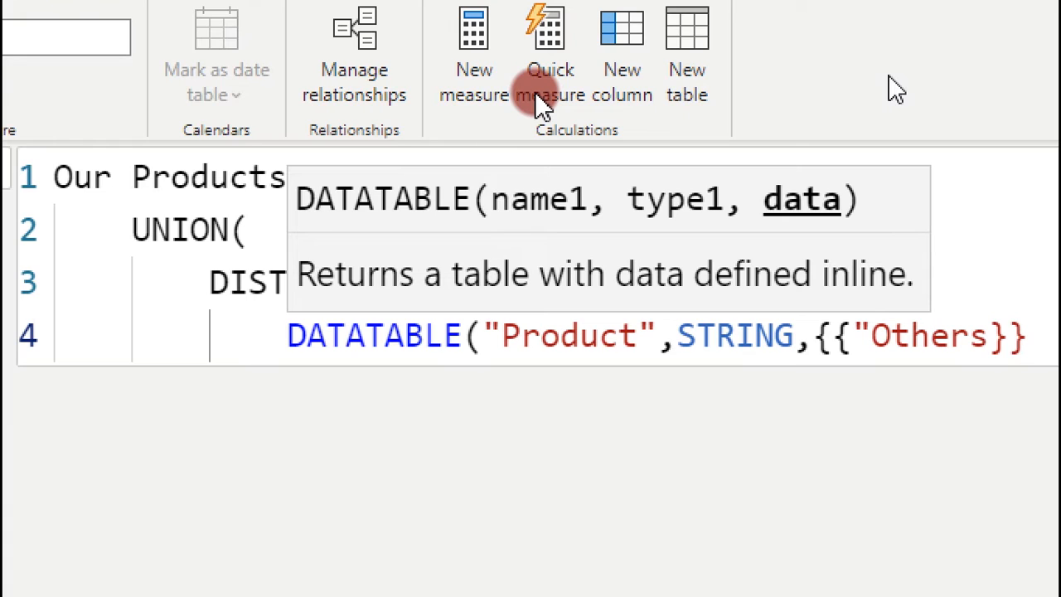
key("Return")
type(")")
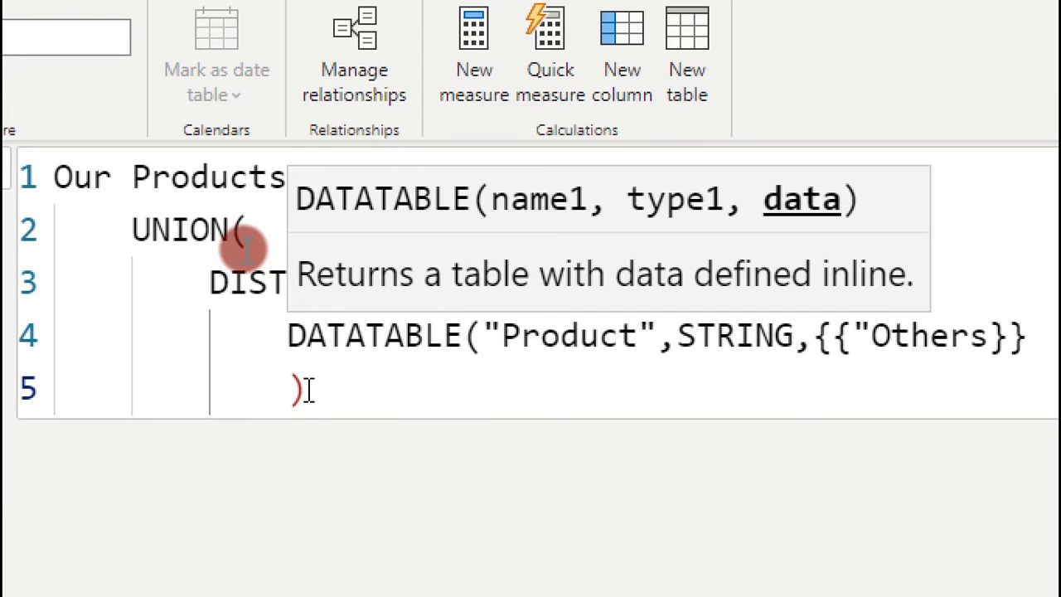
key("Return")
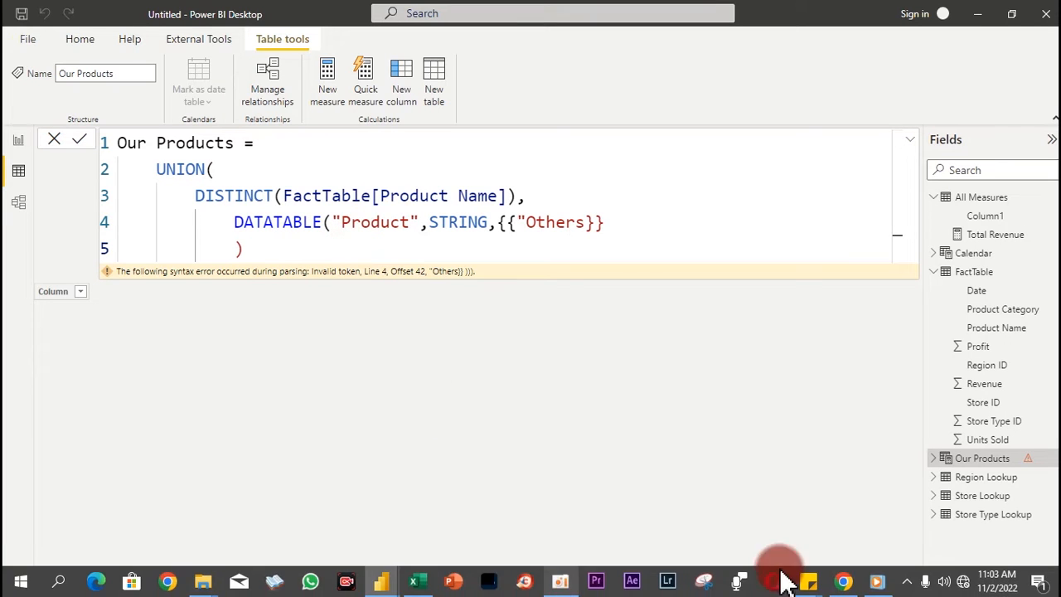
Add the missing closing quote after Others, close UNION with a parenthesis on a new line, and commit the Our Products formula
left_click(587, 222)
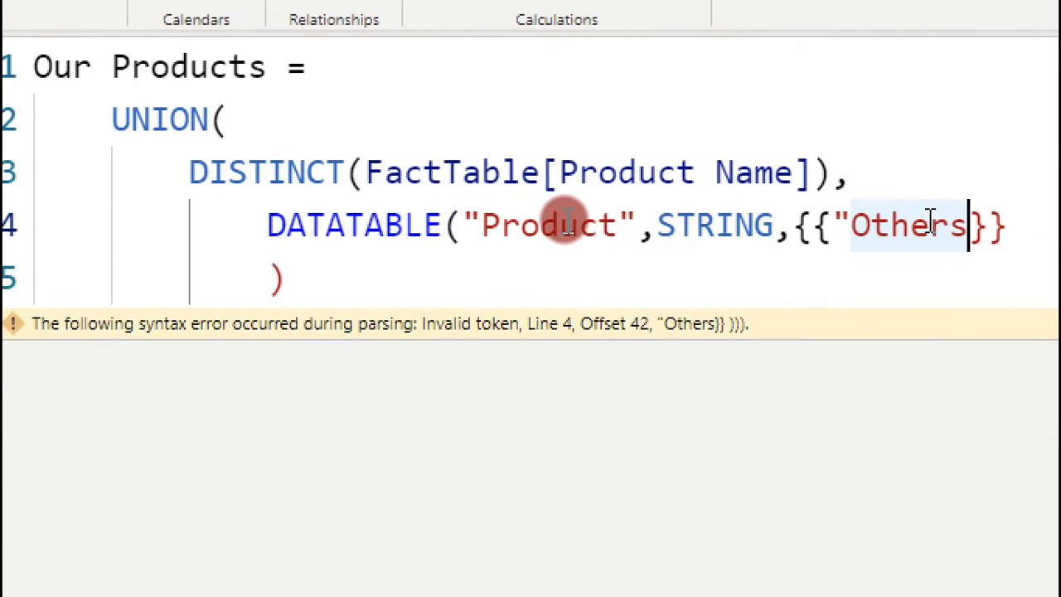
type("\"")
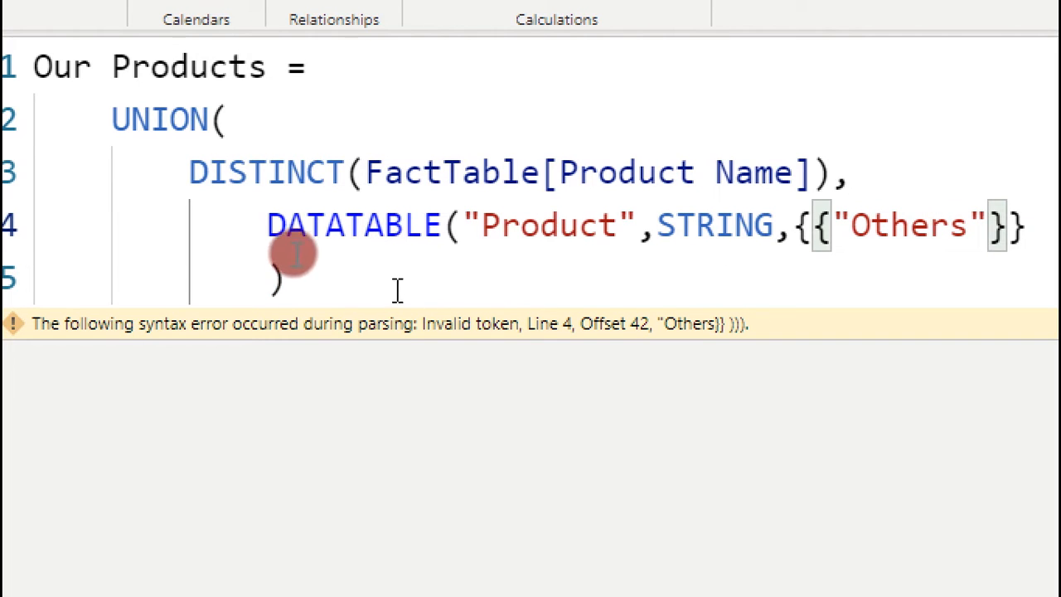
left_click(347, 272)
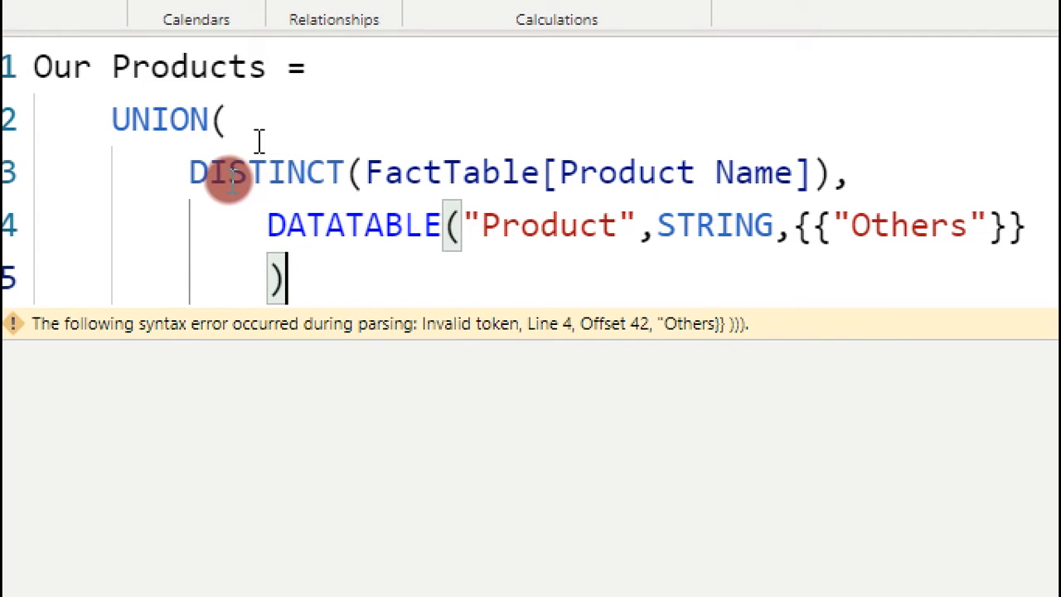
key("Return")
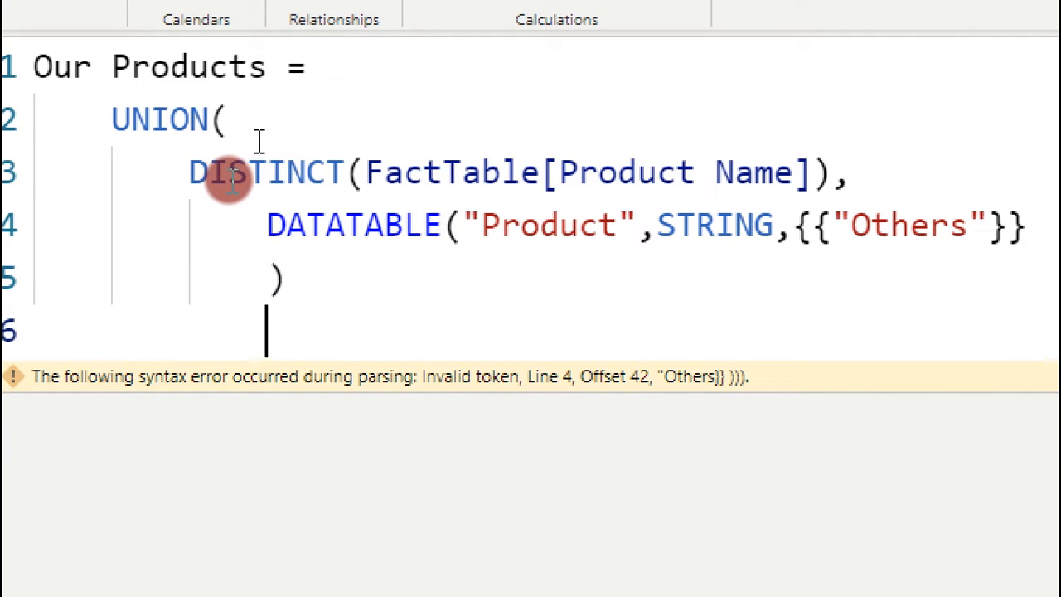
type(")")
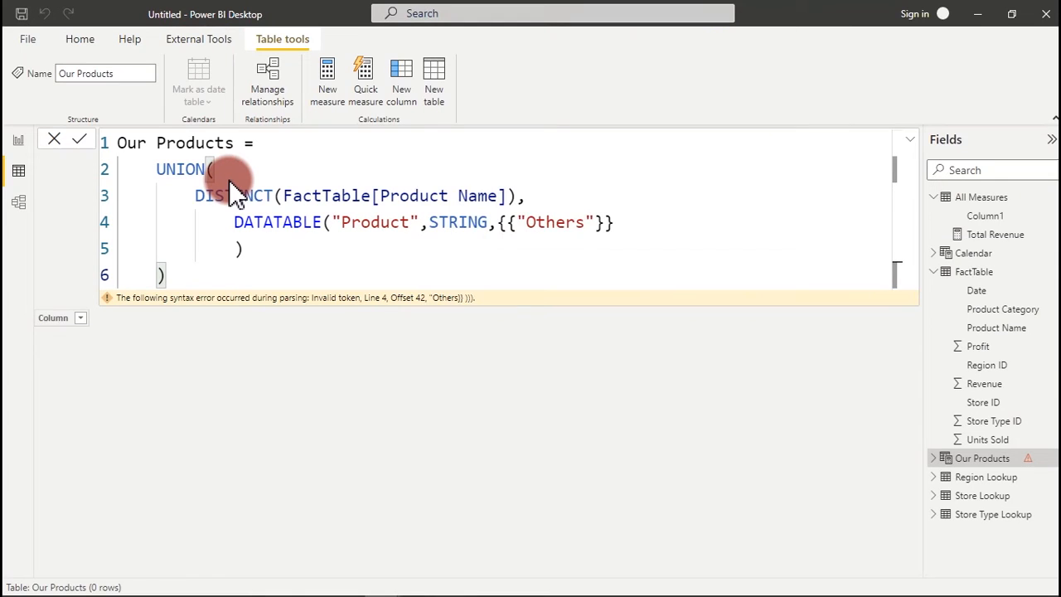
key("Return")
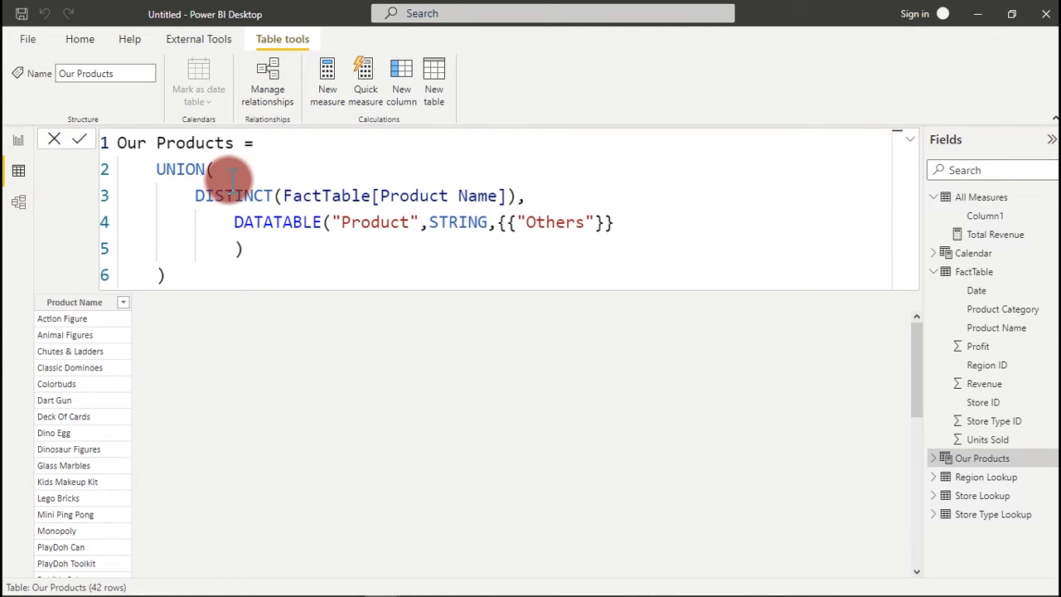
left_click(911, 140)
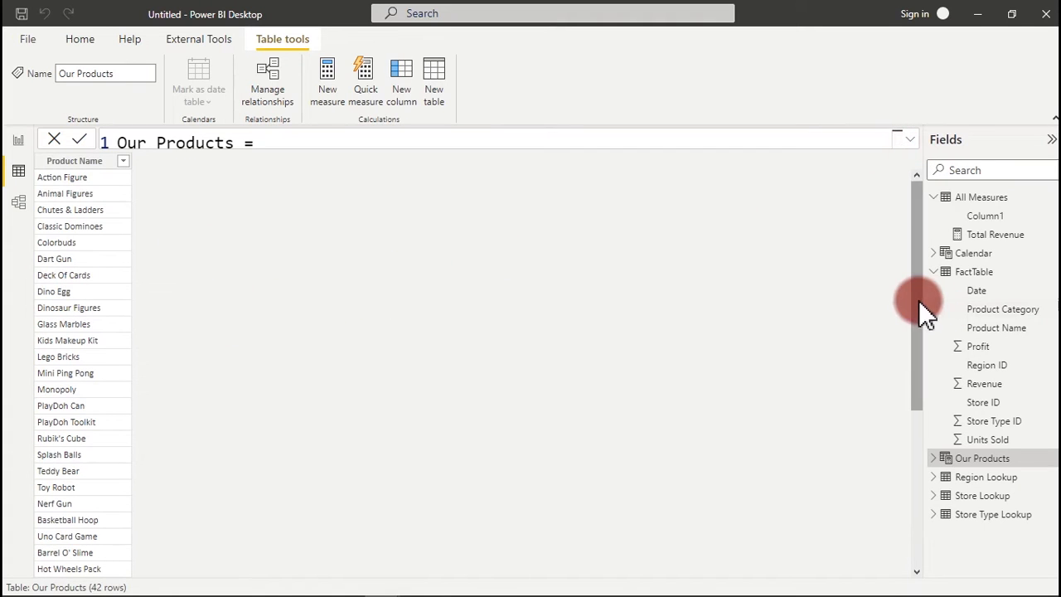
left_click_drag(913, 300, 893, 519)
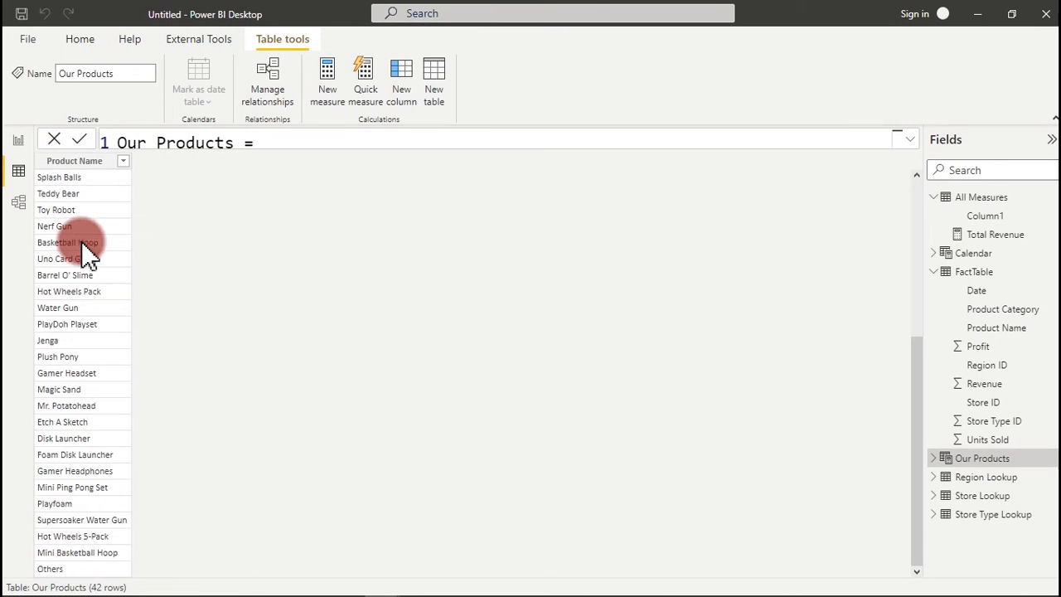
Switch to the model view and show the properties of the Total Revenue measure
left_click(20, 142)
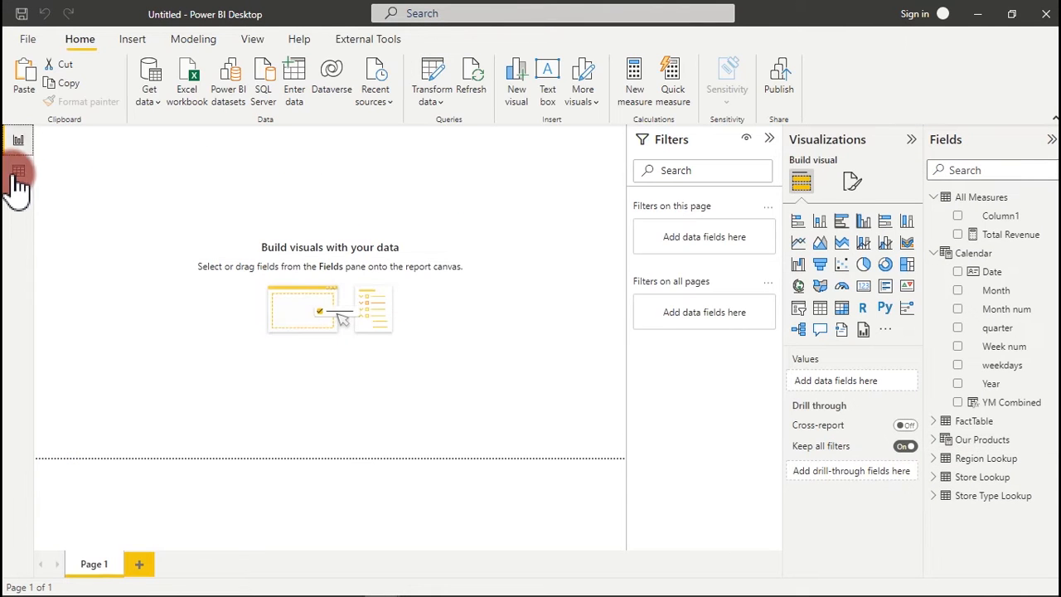
left_click(18, 206)
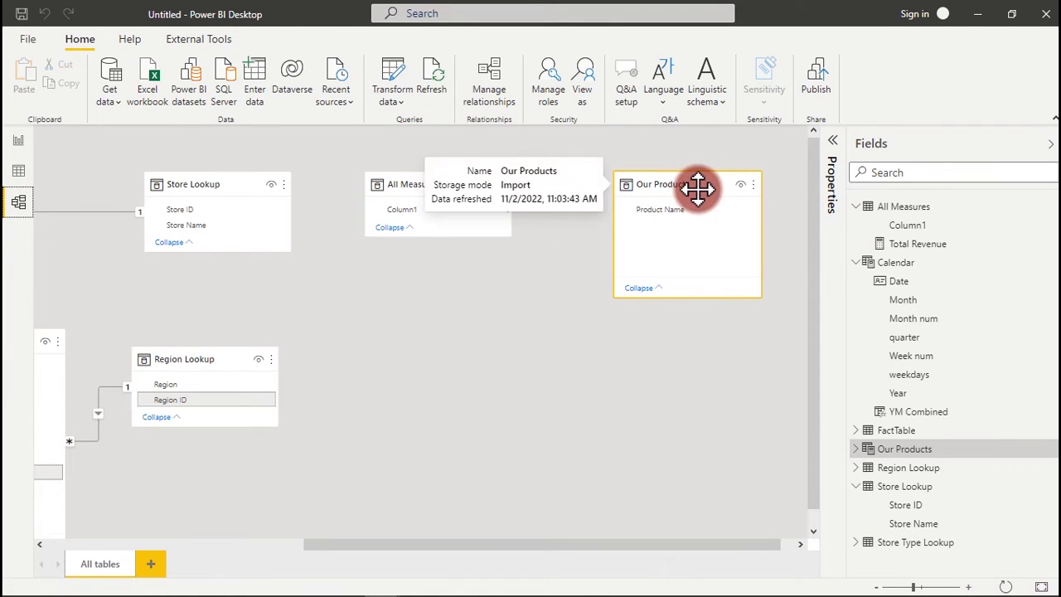
left_click(684, 211)
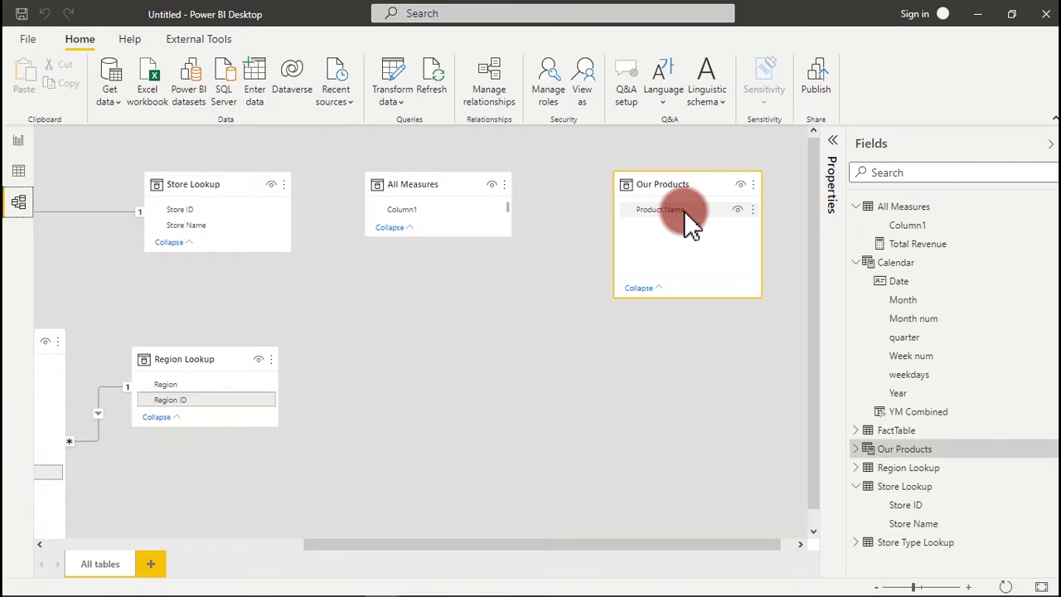
left_click(447, 190)
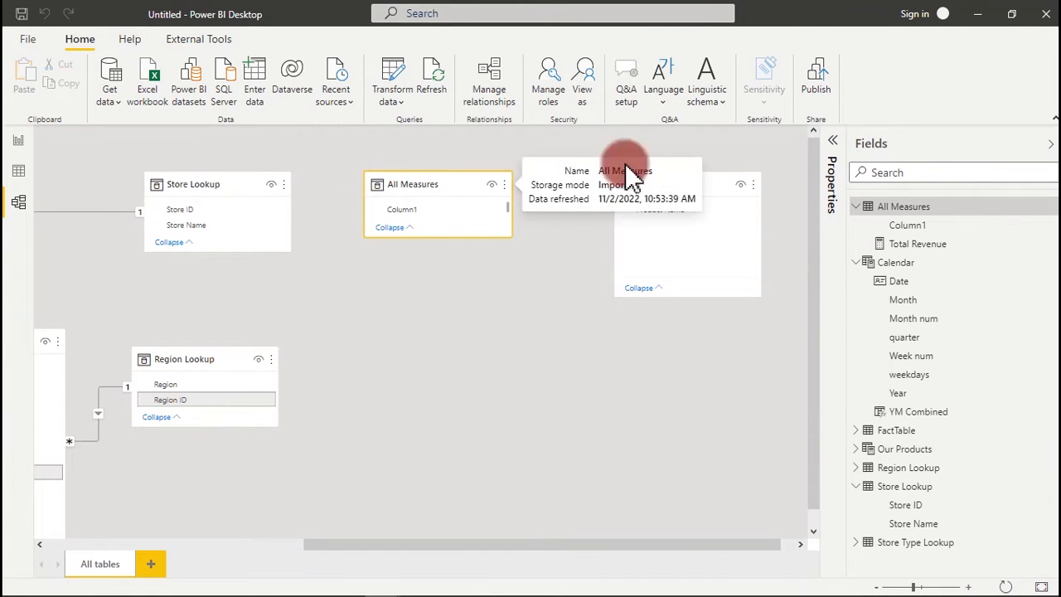
left_click(833, 141)
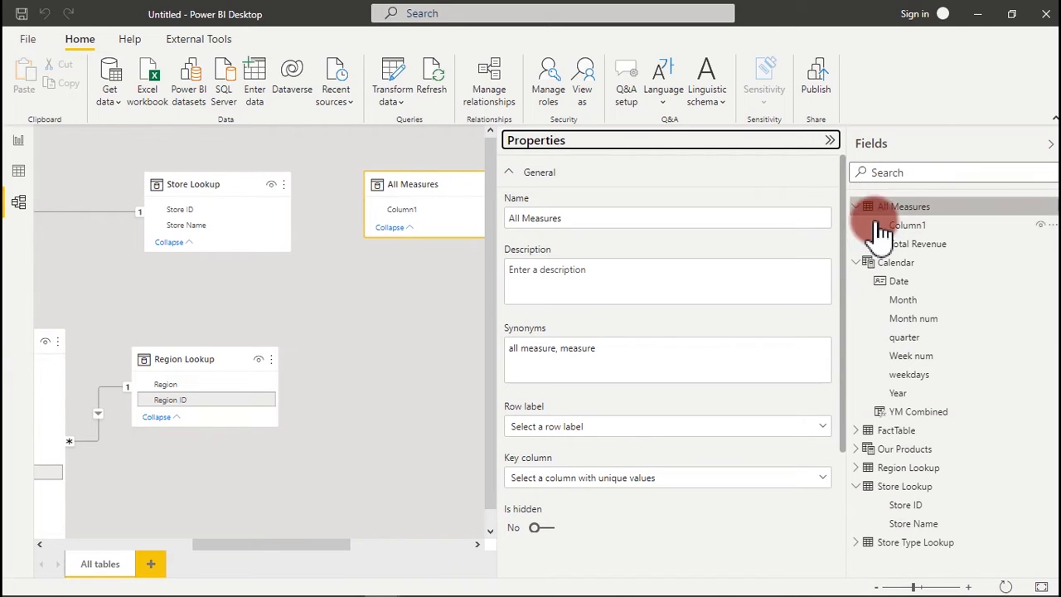
left_click(907, 249)
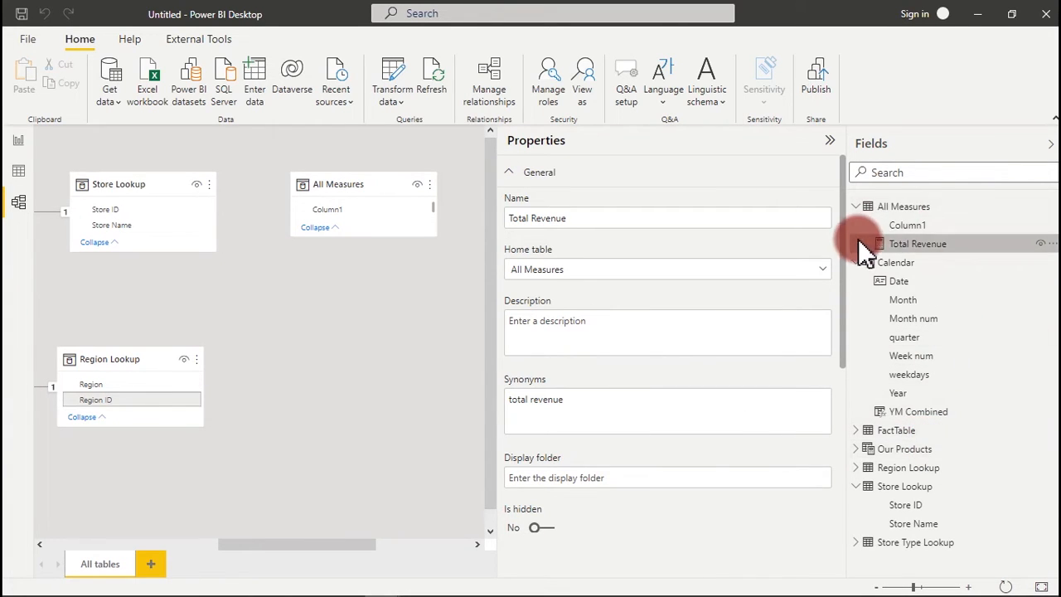
Assign the Product Name column of the Our Products table to a display folder named Top Products
left_click(856, 206)
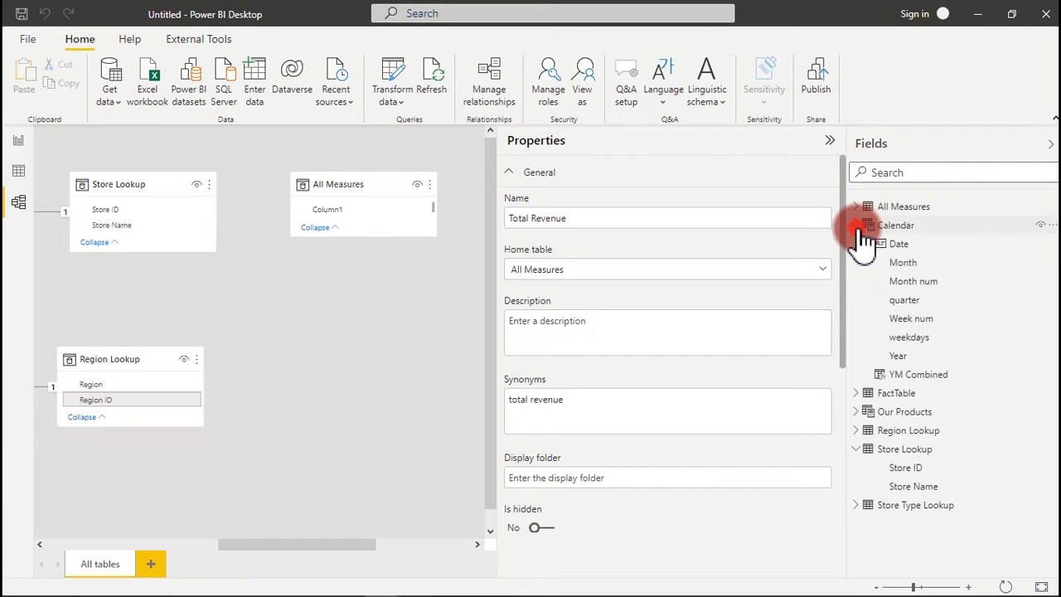
left_click(858, 227)
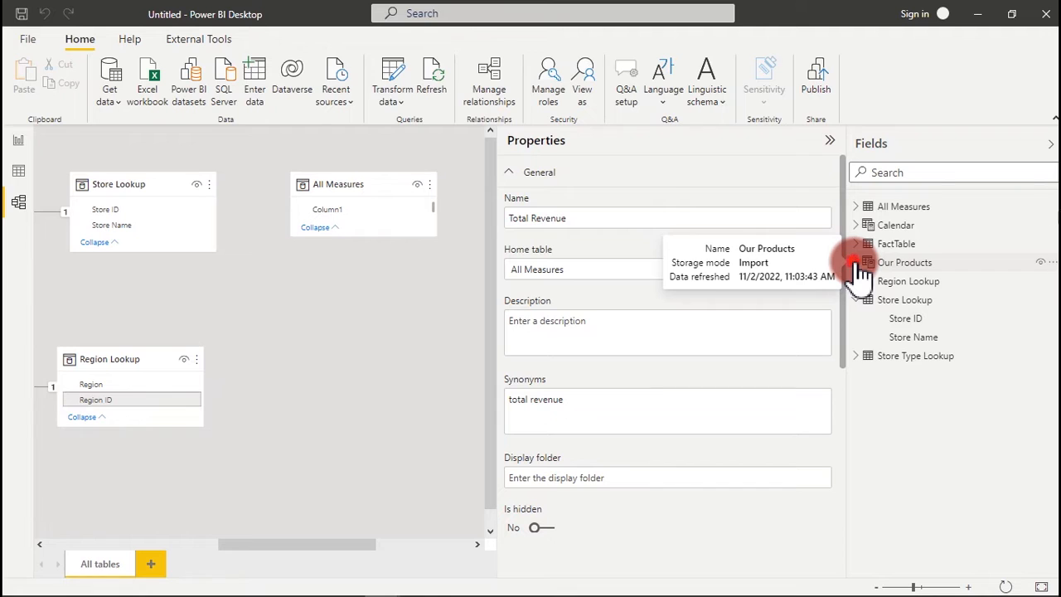
left_click(859, 263)
left_click(912, 284)
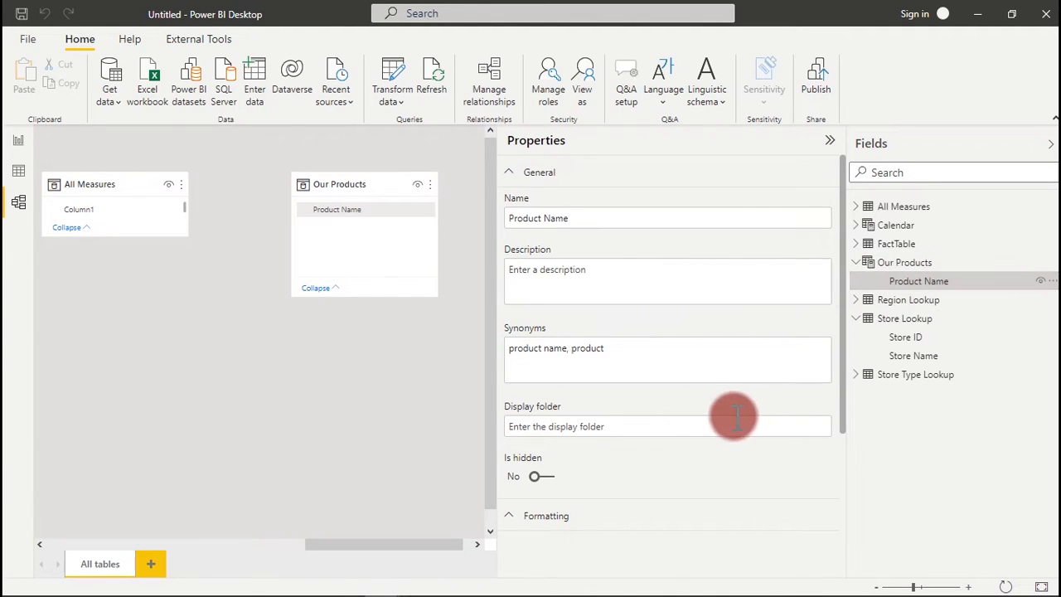
left_click(684, 424)
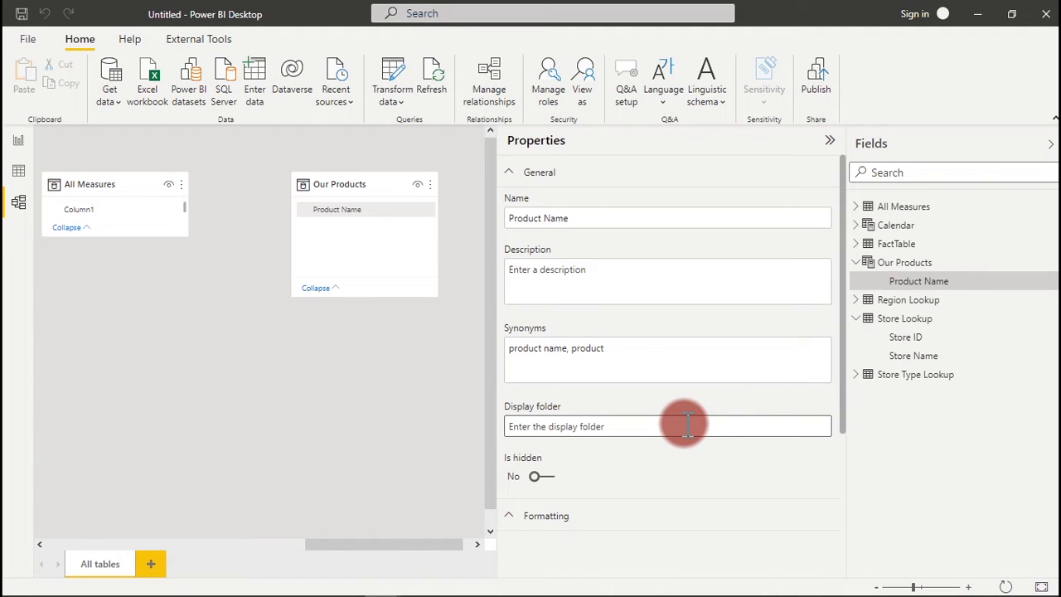
type("Top Pr")
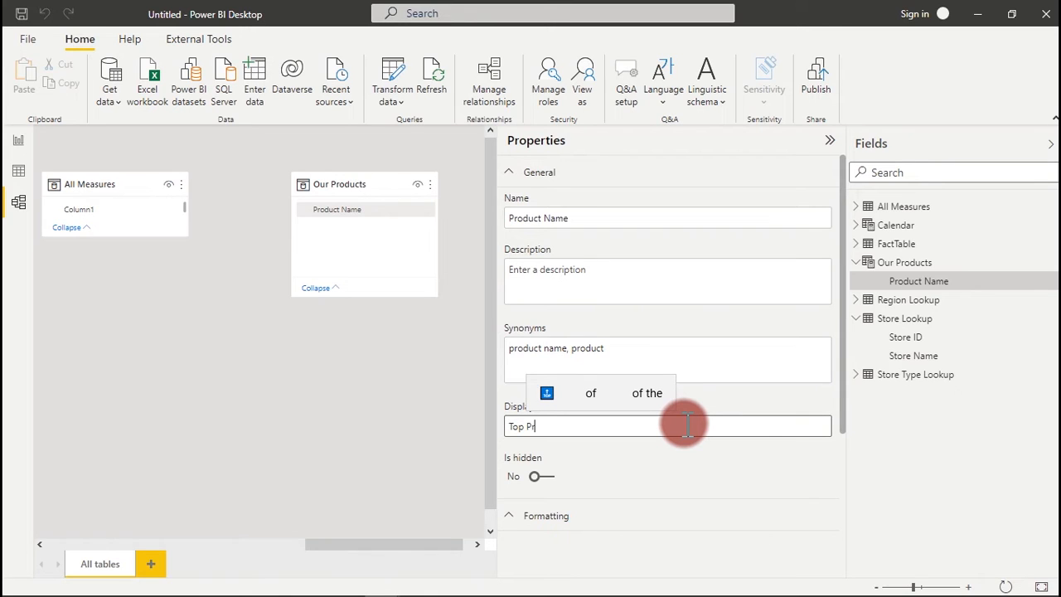
type("oducts")
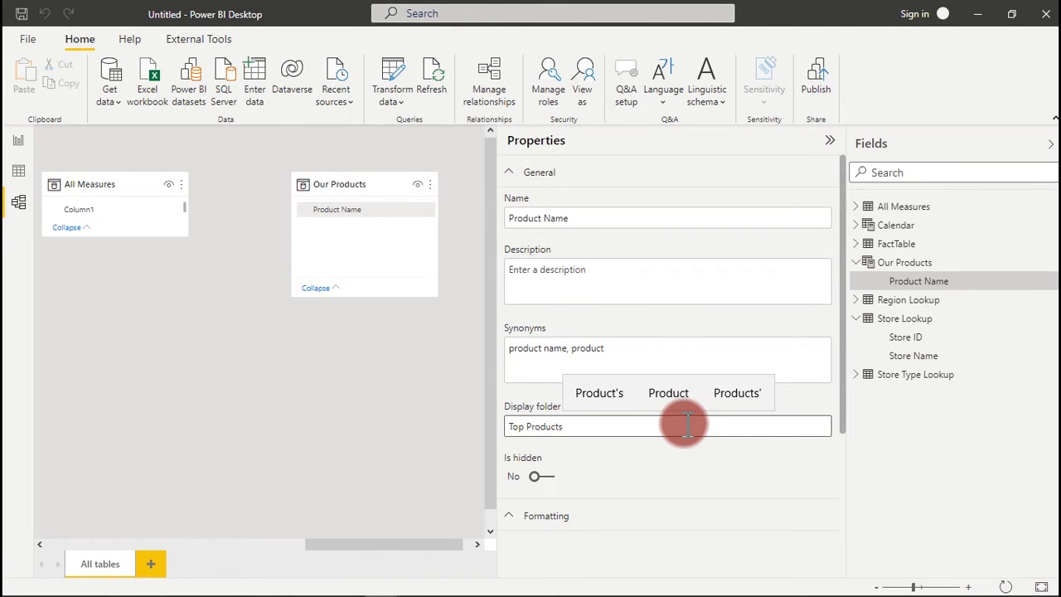
key("Return")
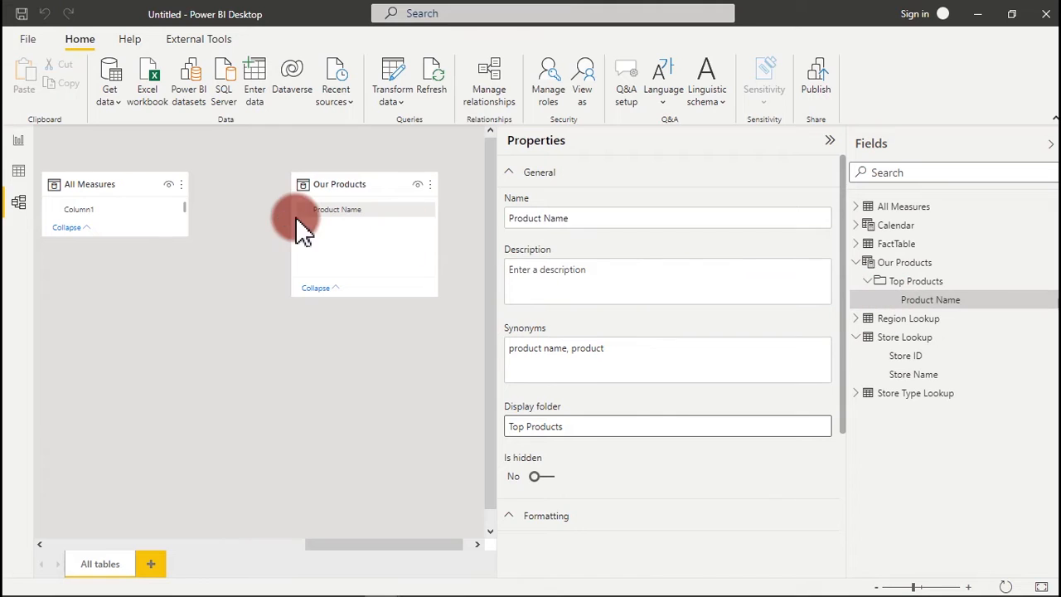
Add a table visual to the report page listing Product Name from the Top Products folder of Our Products
left_click(18, 145)
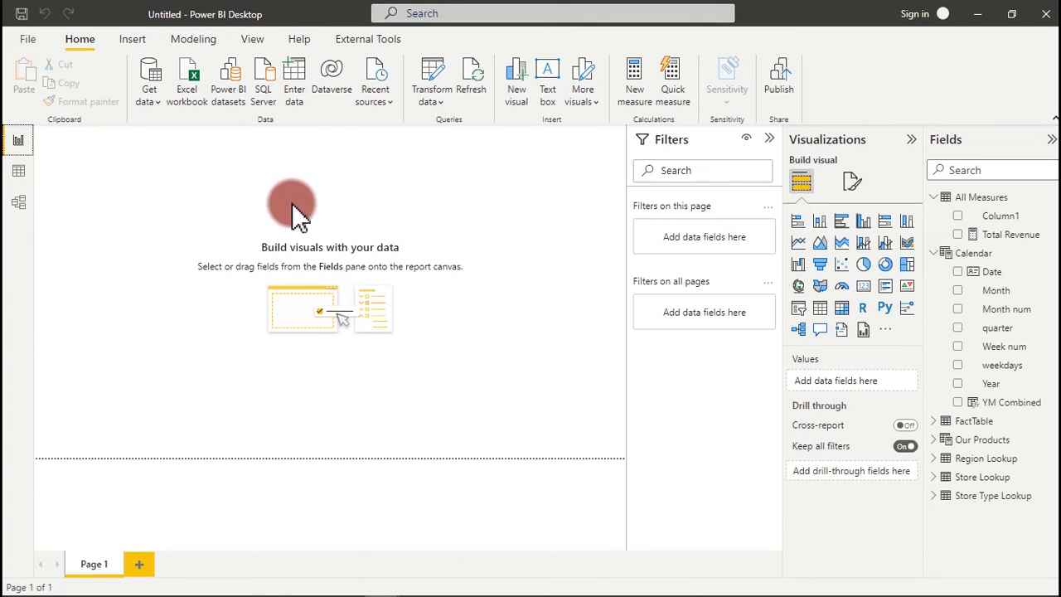
left_click(820, 307)
left_click_drag(141, 199, 337, 268)
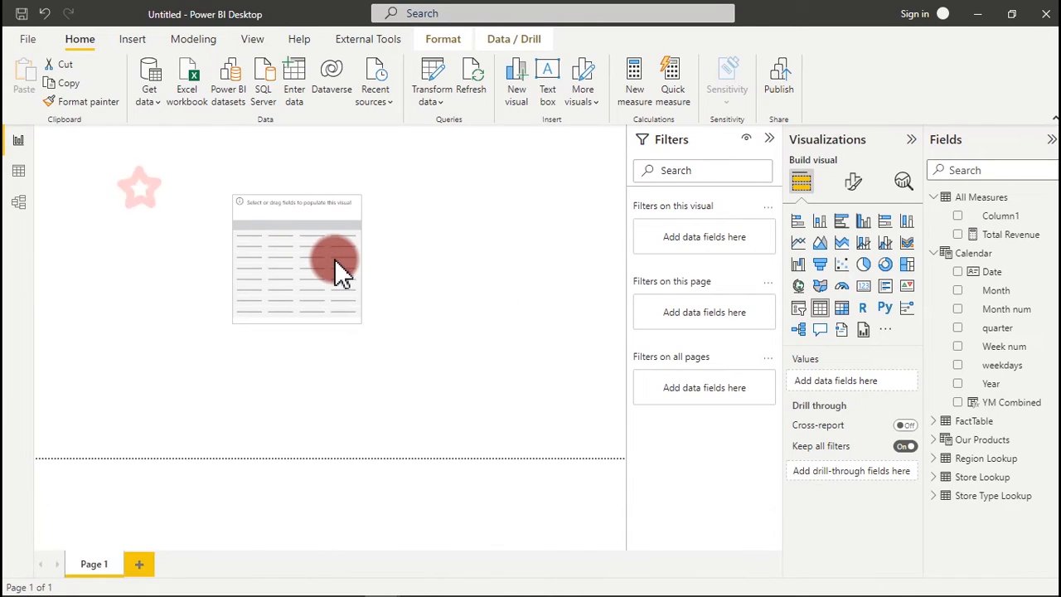
left_click(934, 440)
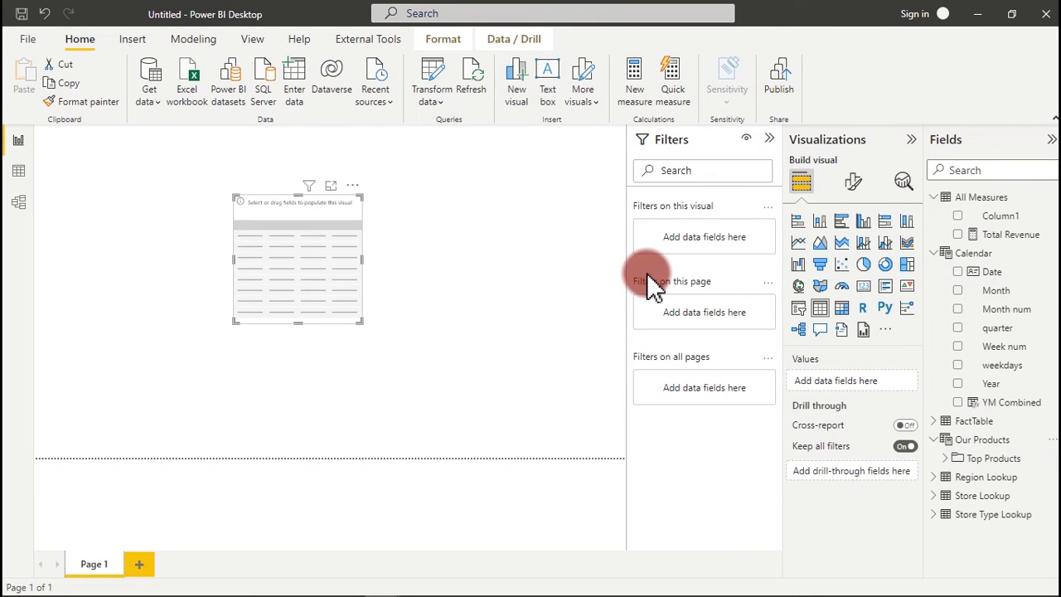
left_click(955, 461)
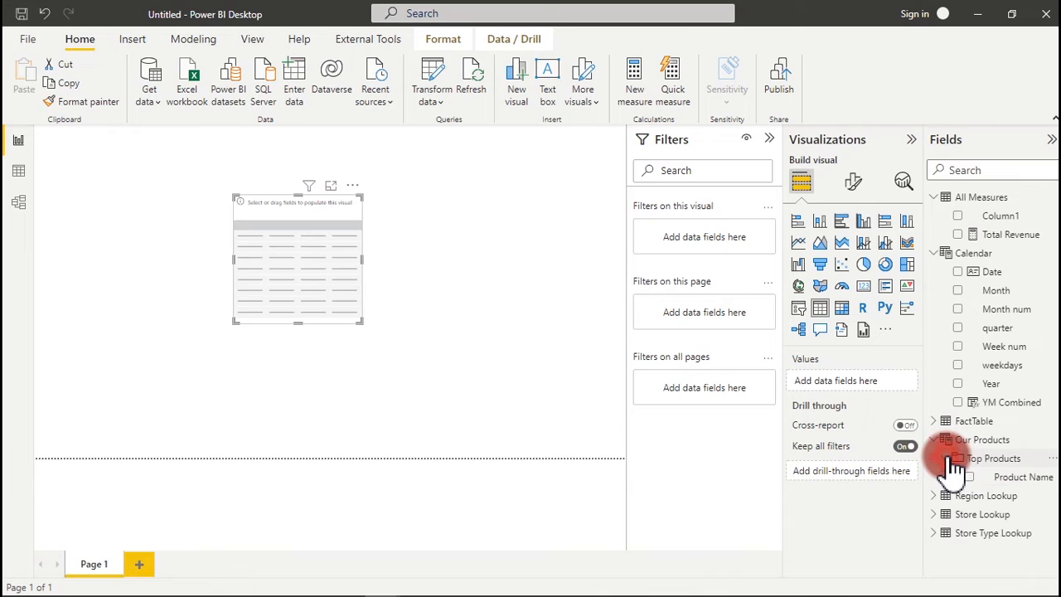
left_click(972, 479)
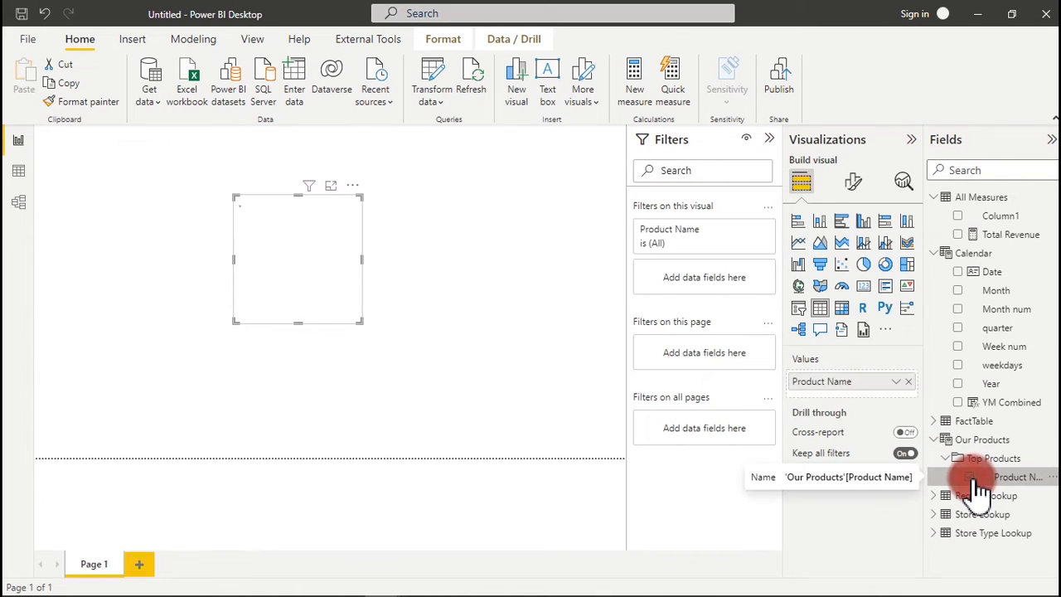
Enlarge the Product Name table visual in height and width, and collapse the report filters to widen the canvas
left_click_drag(358, 321, 364, 445)
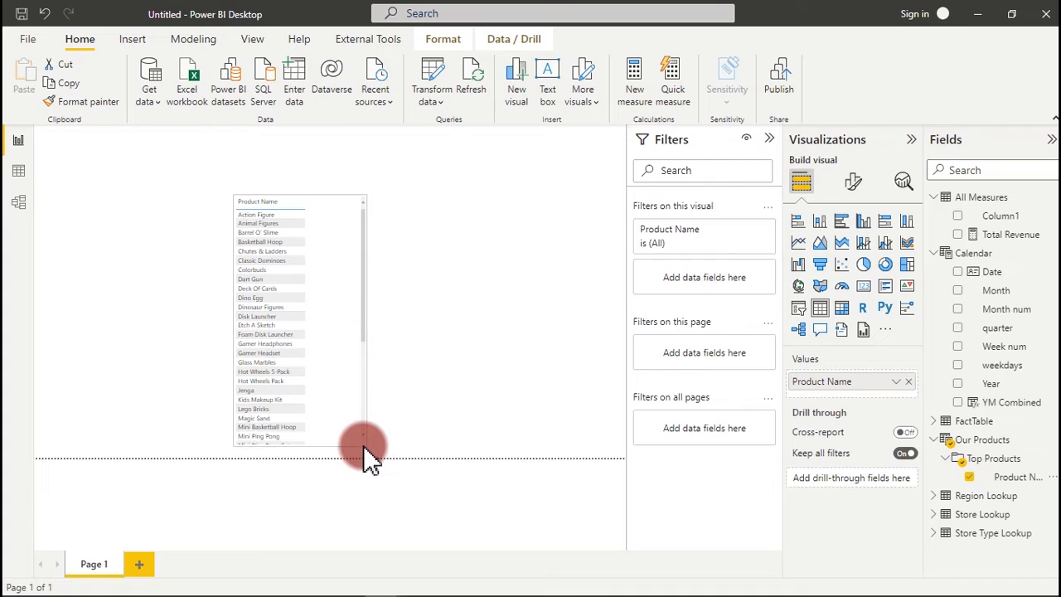
left_click(770, 142)
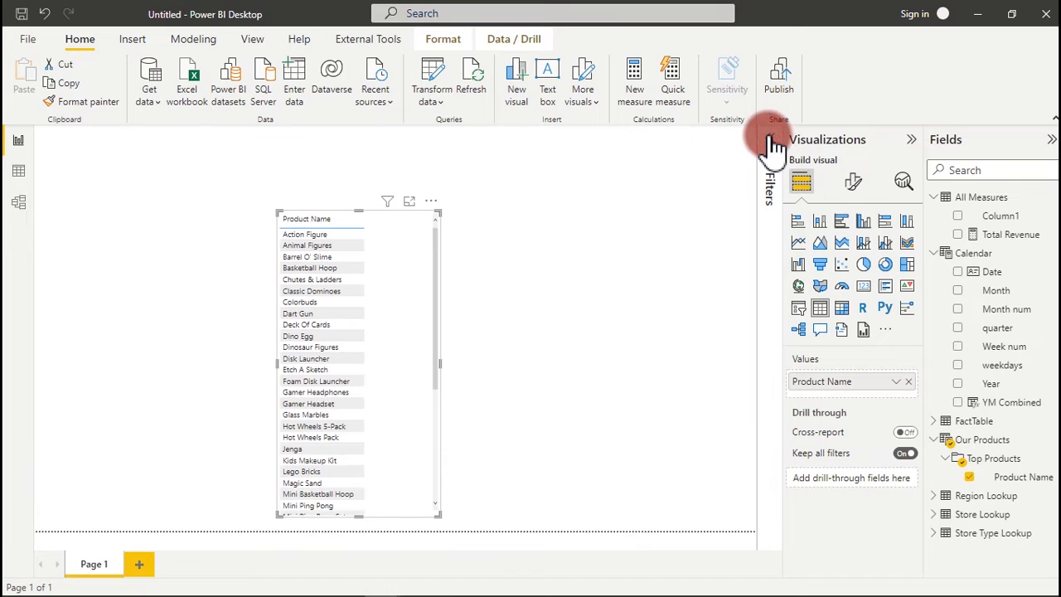
left_click_drag(444, 224, 465, 158)
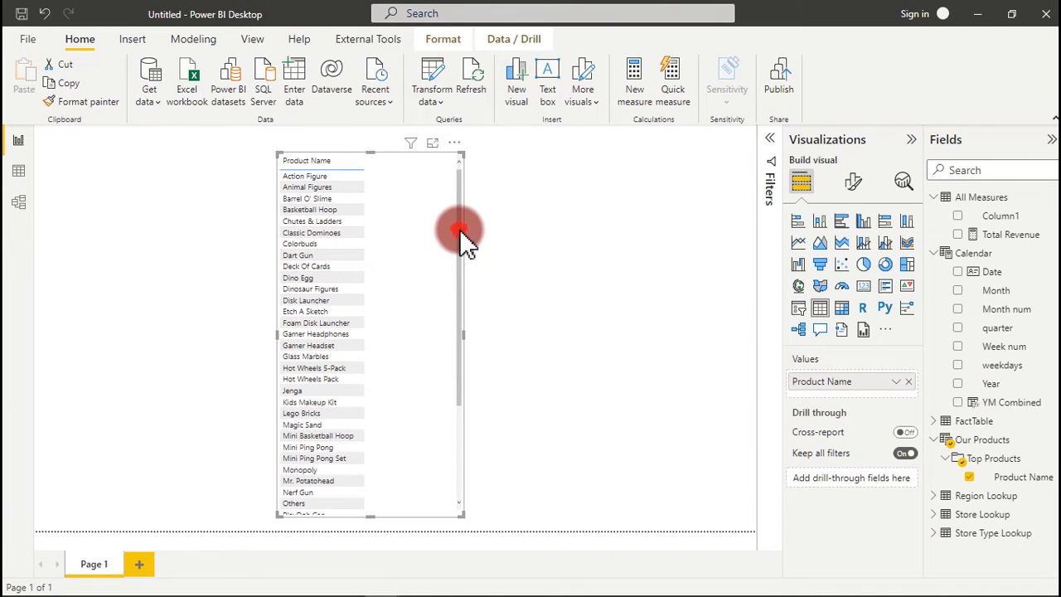
left_click_drag(461, 224, 464, 294)
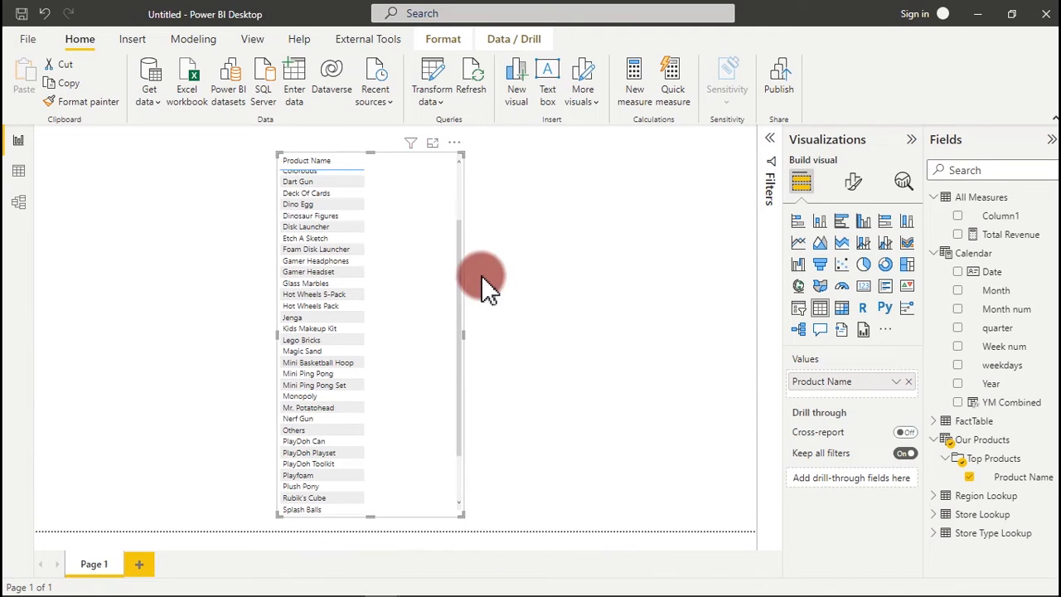
Deselect the Product Name table visual and add a new measure to the Our Products table
left_click_drag(458, 289, 464, 177)
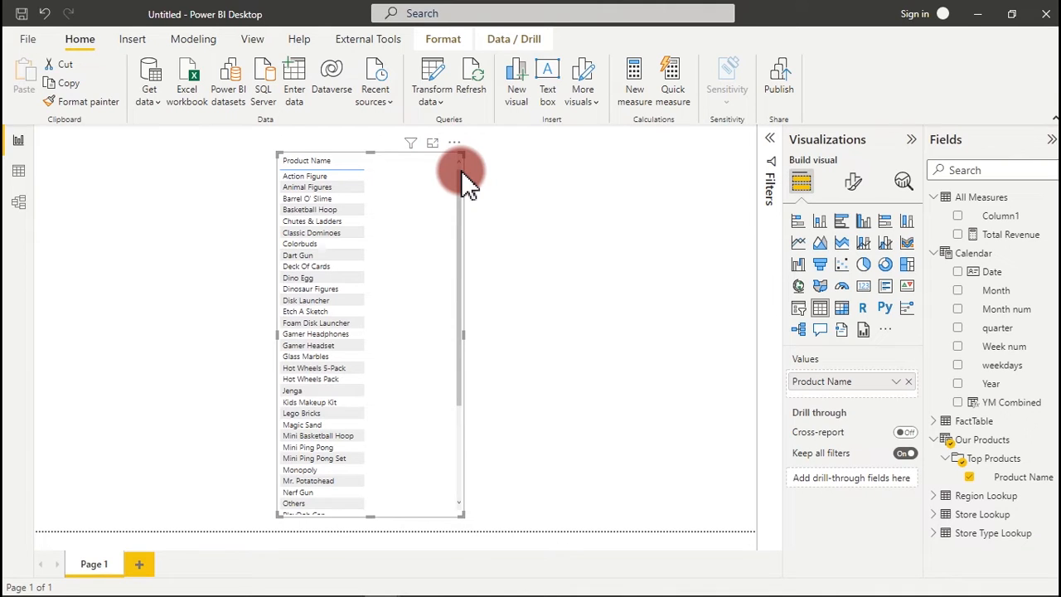
left_click(242, 172)
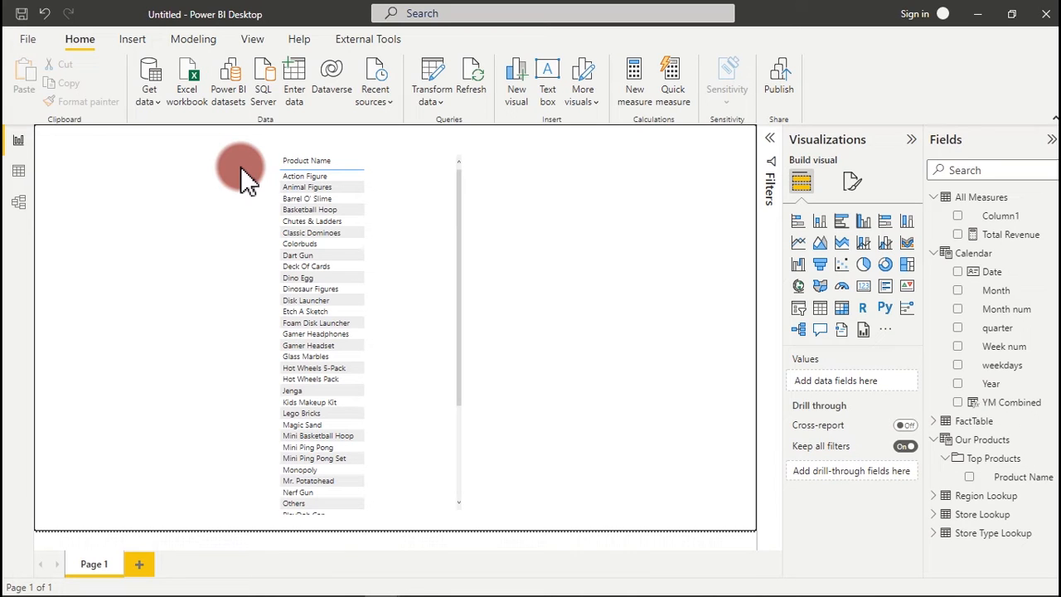
left_click(1015, 479)
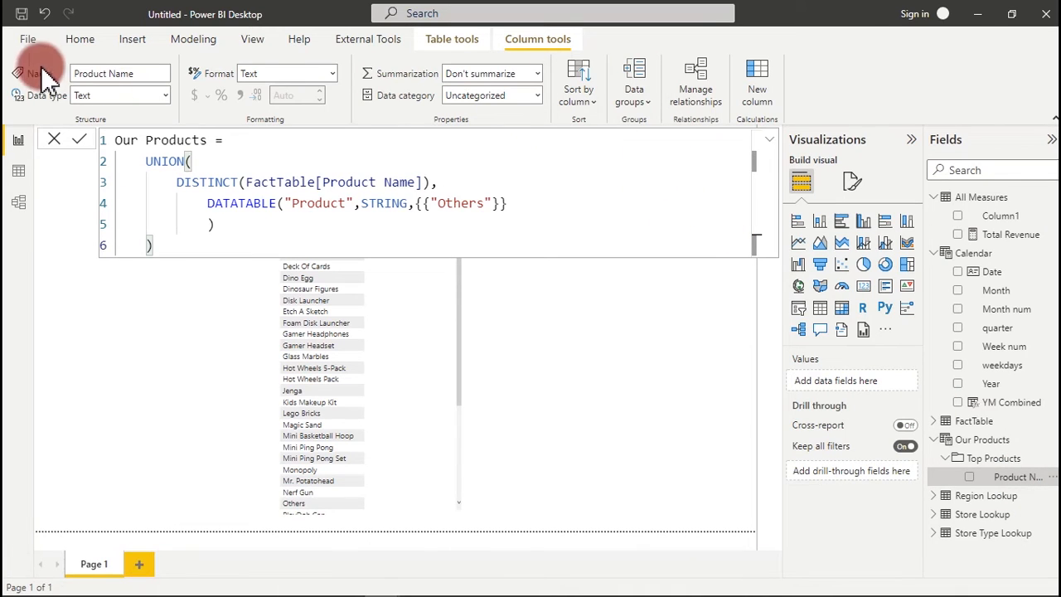
right_click(999, 474)
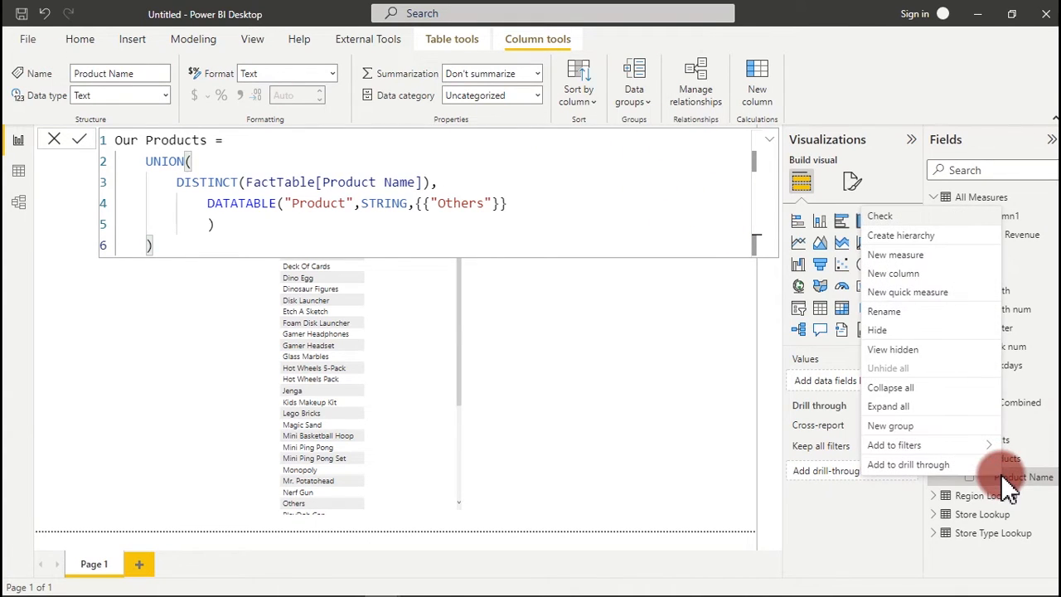
left_click(908, 259)
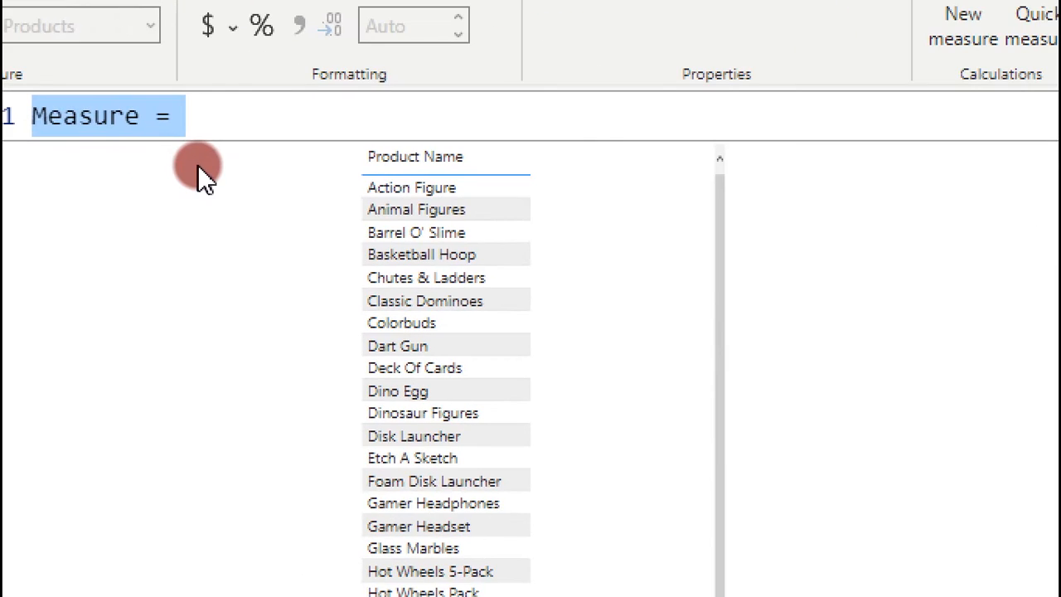
Name the new measure Dynamic Top Revenue in its formula, followed by an equals sign
type("Dyn")
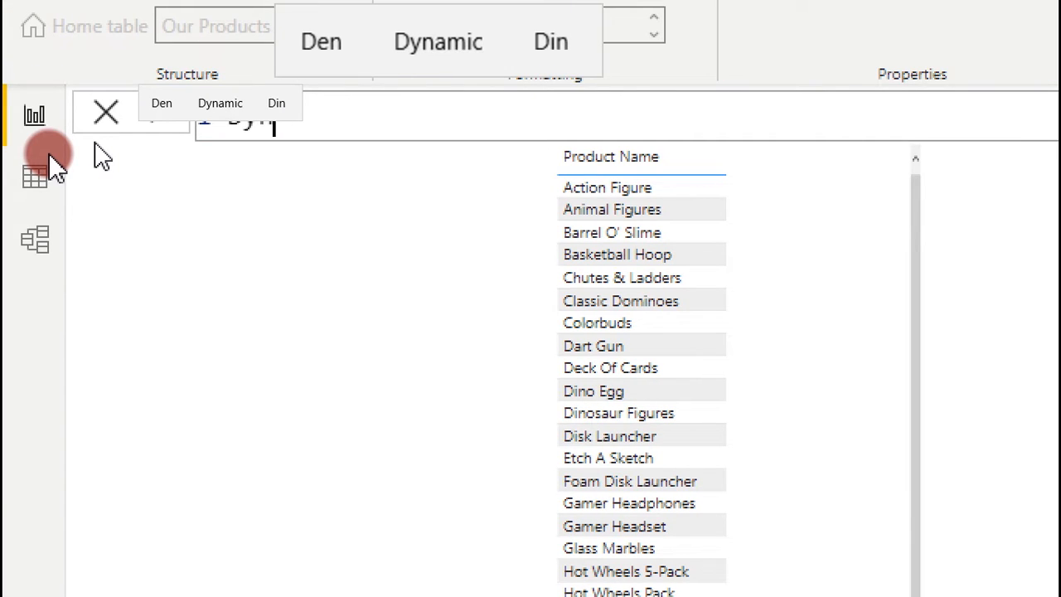
type("amic")
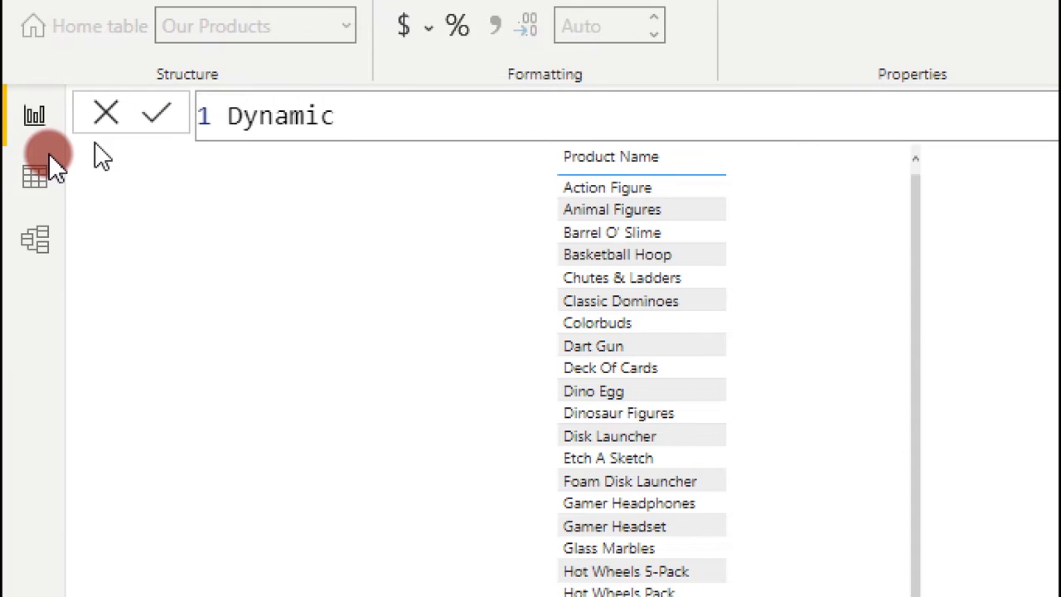
type(" Pr")
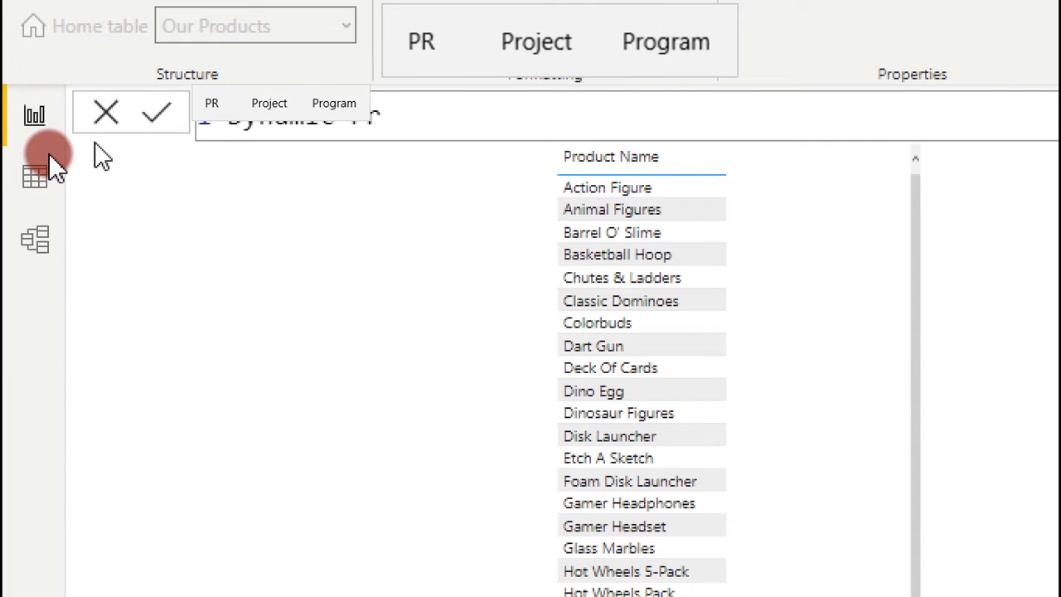
key("BackSpace")
key("BackSpace")
type("t")
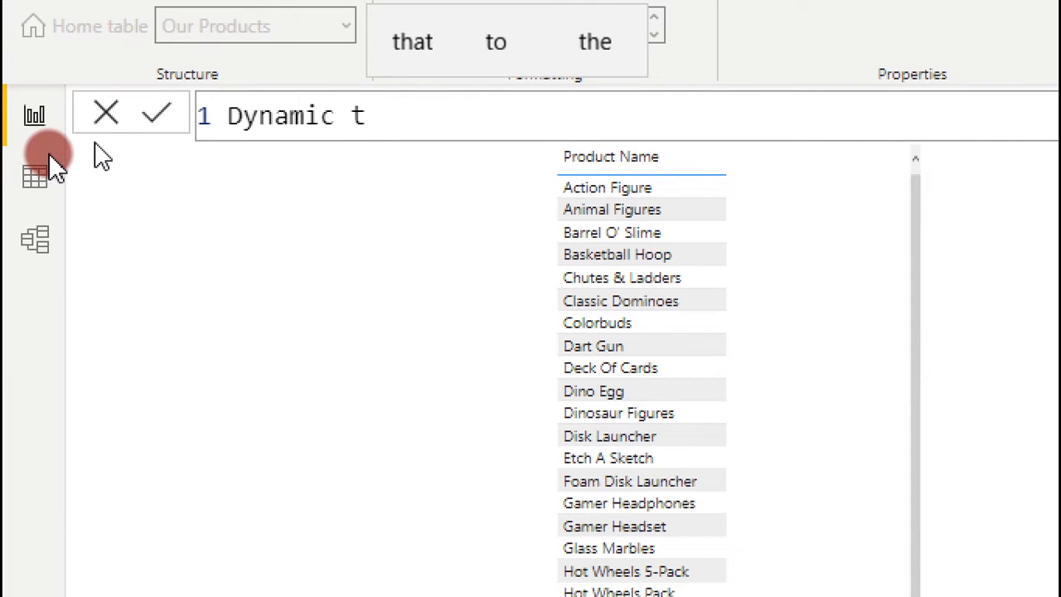
key("BackSpace")
type("Top ")
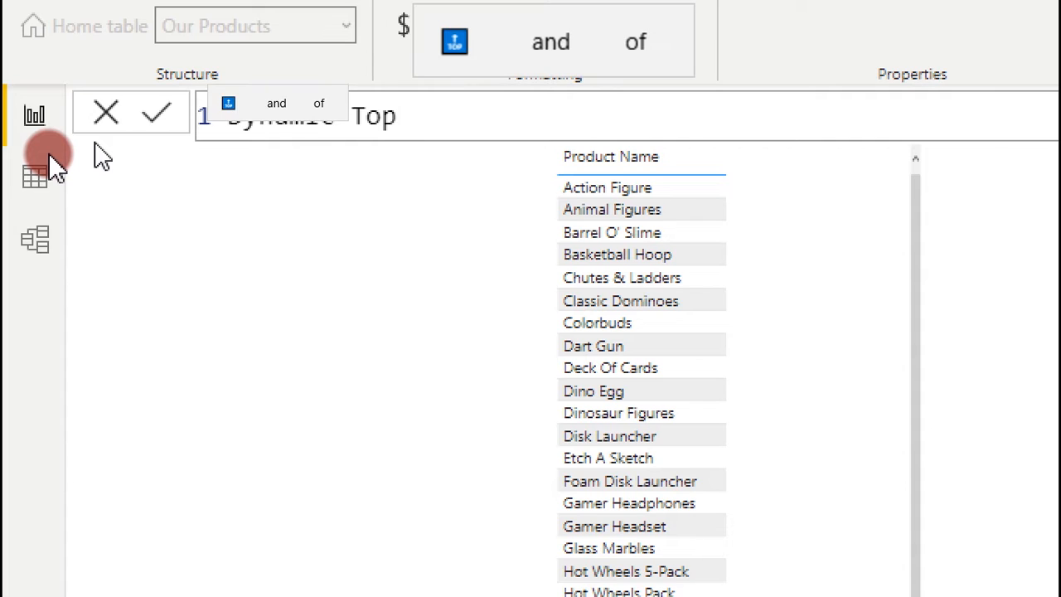
type("Pr")
key("BackSpace")
key("BackSpace")
type("R")
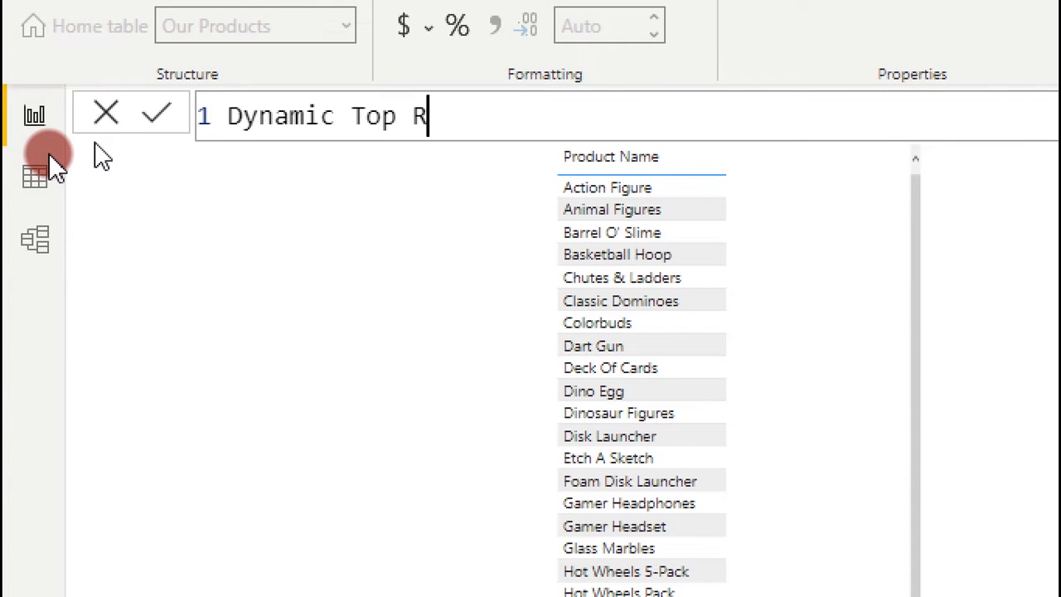
type("evenue")
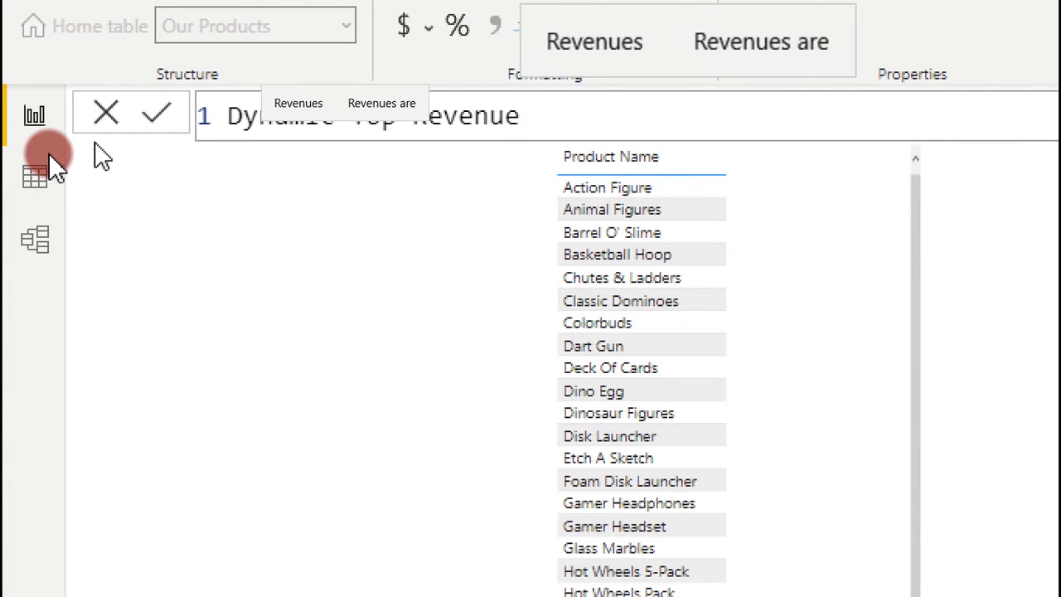
type("=")
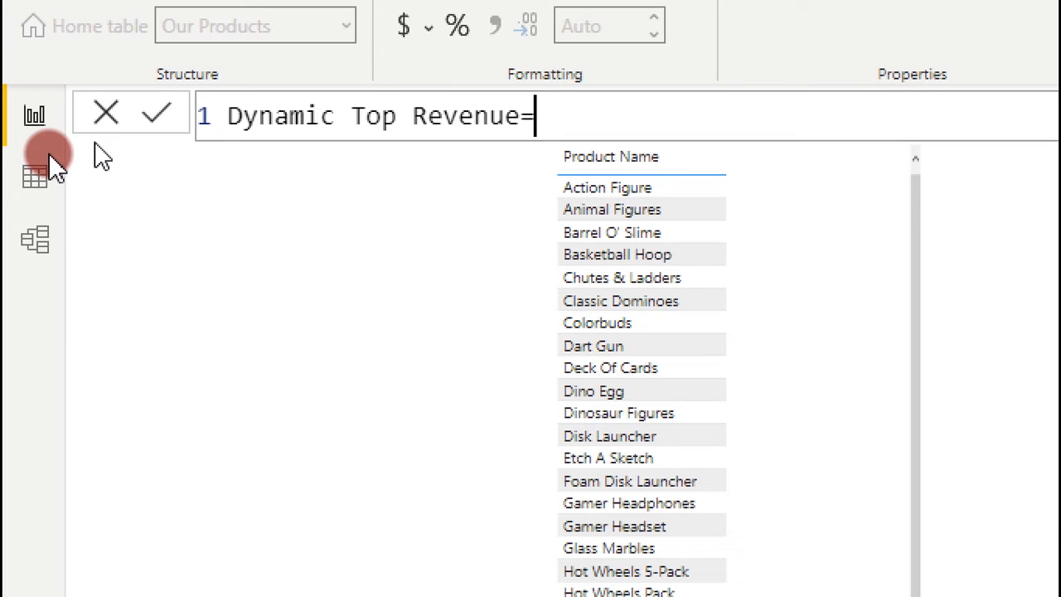
Begin the measure's formula on a new line with CALCULATE, using [Total Revenue] on its own indented line as the expression
key("shift+Return")
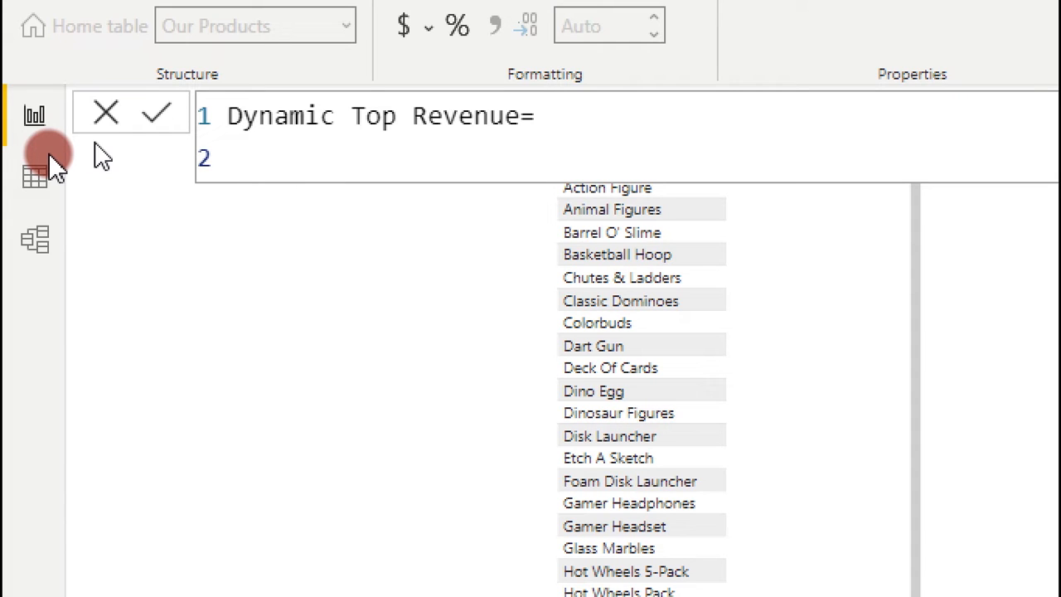
key("Tab")
type("cal")
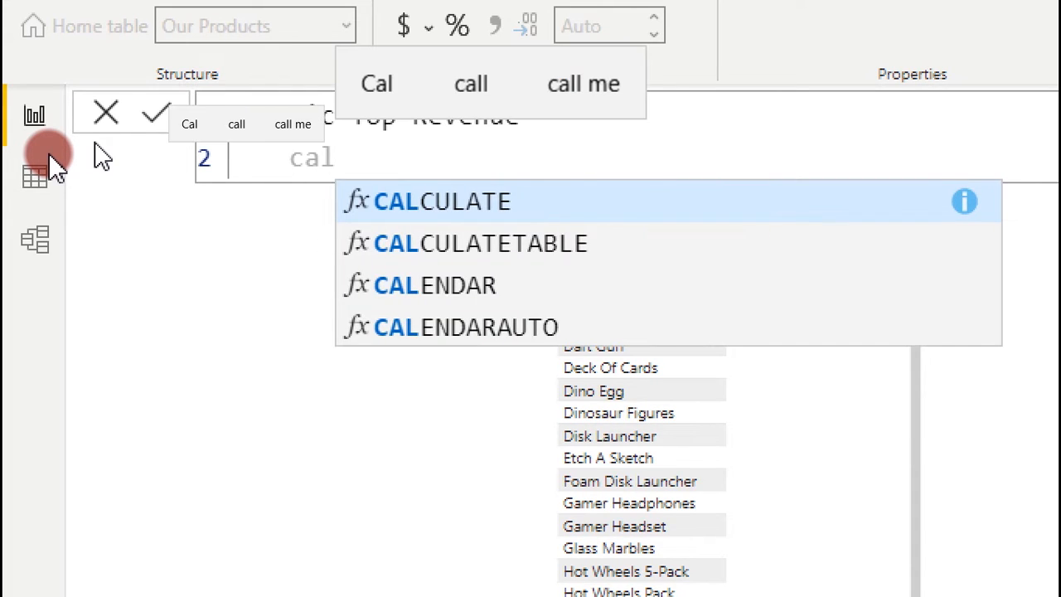
key("Tab")
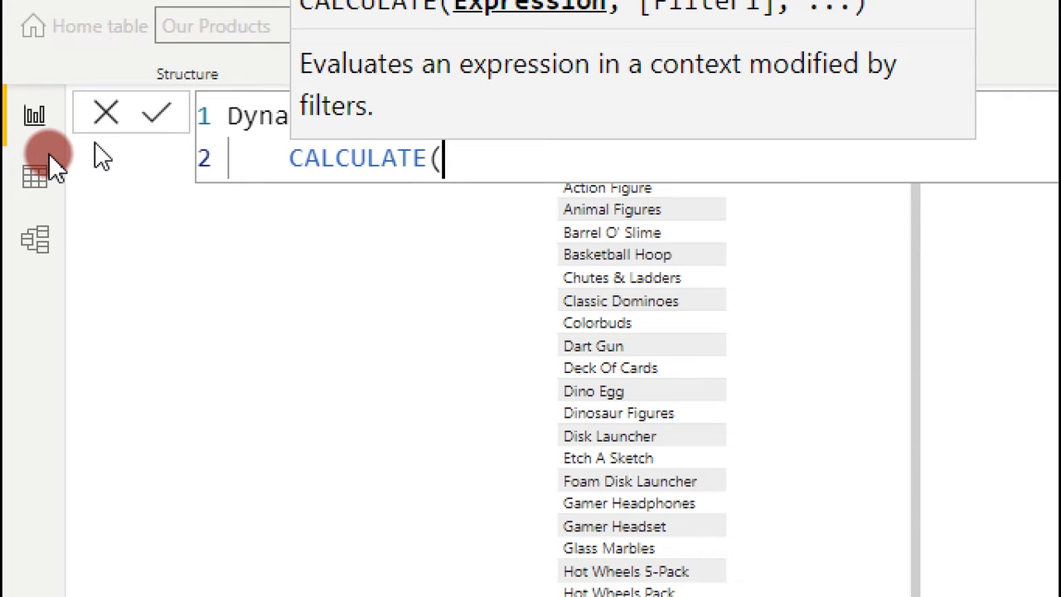
key("shift+Return")
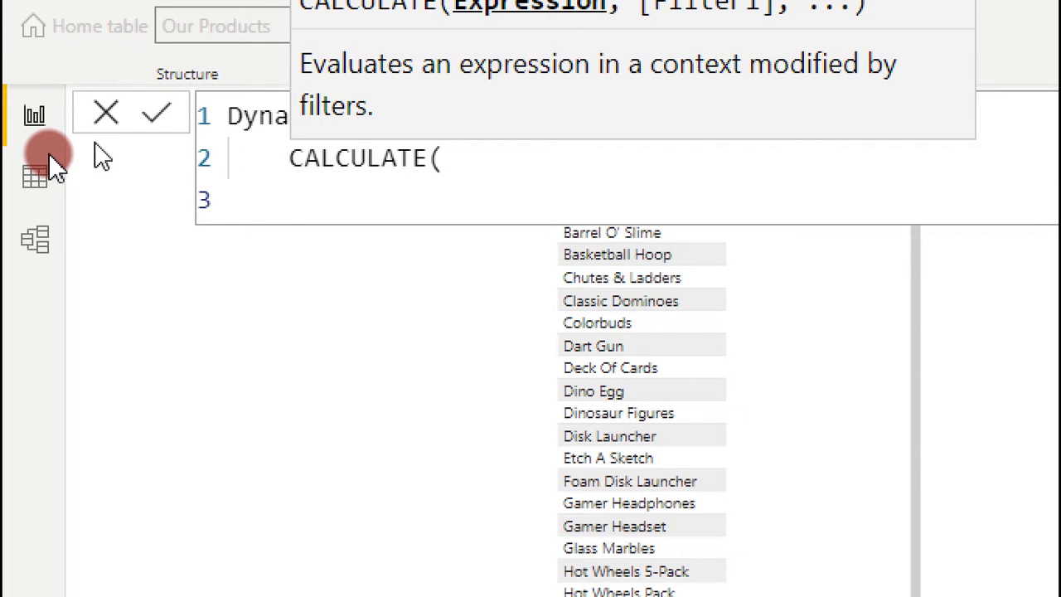
key("Tab")
type("[")
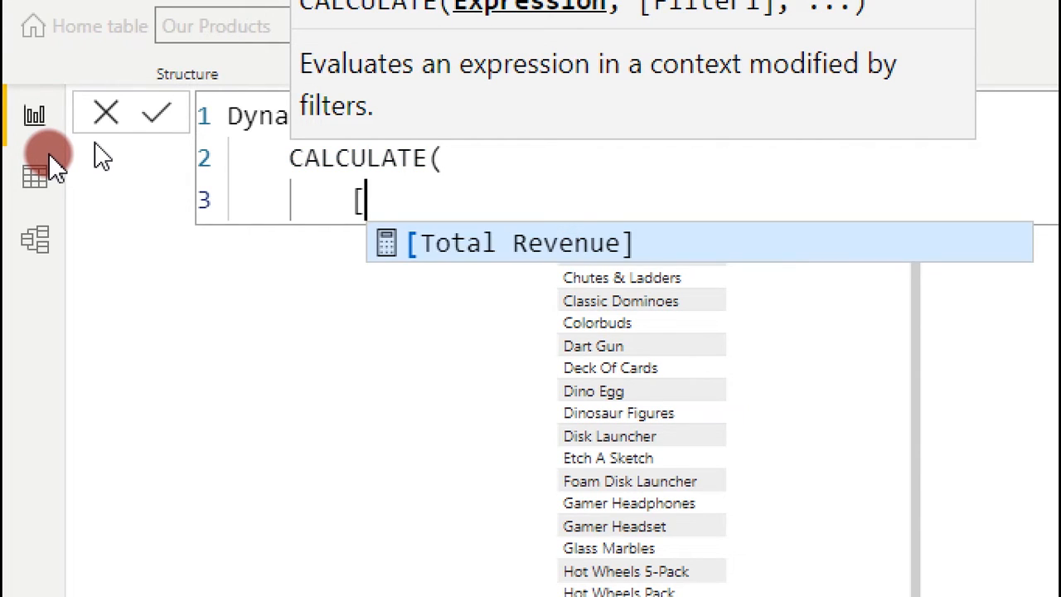
left_click(492, 253)
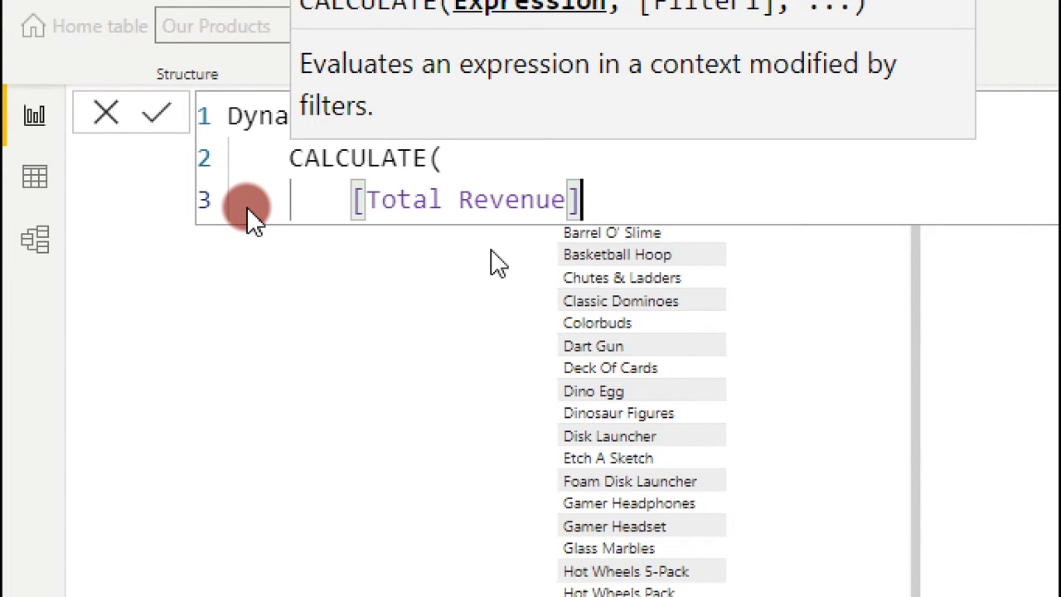
type(",")
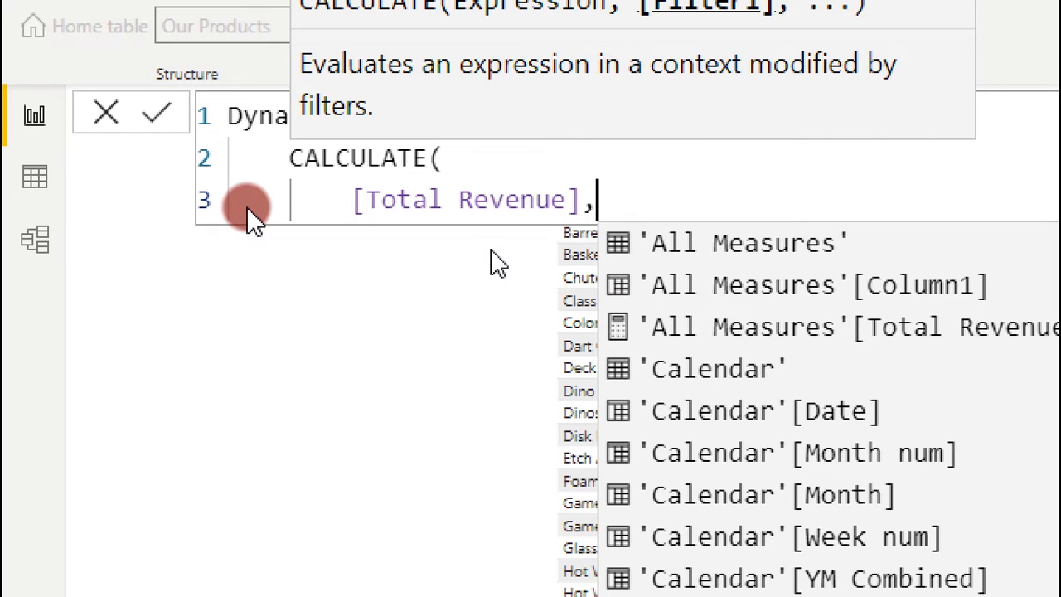
Add a TOPN function on a new line as the CALCULATE filter, with 3 as its N value
key("shift+Return")
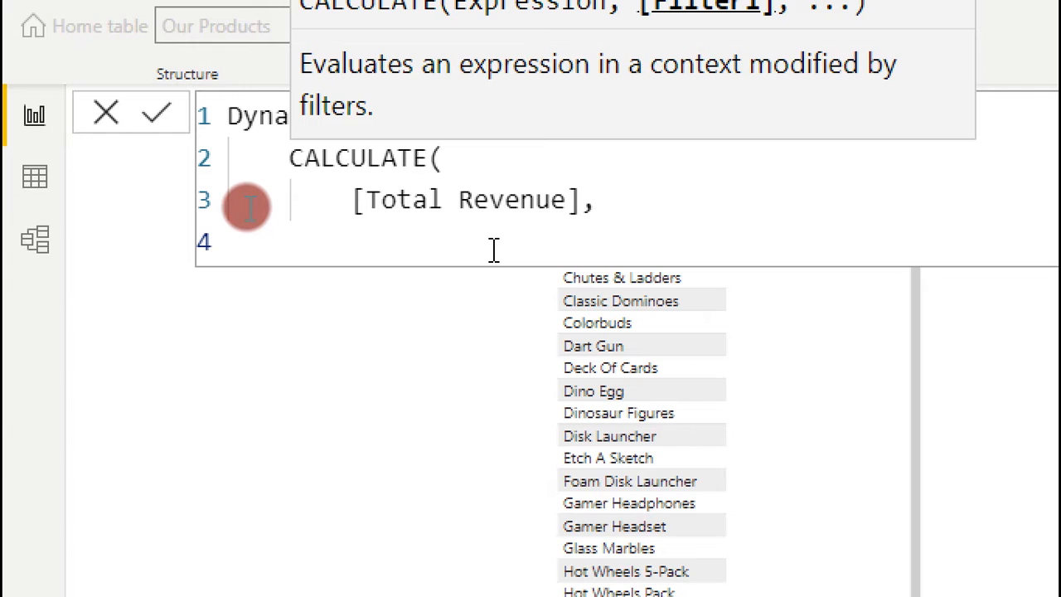
type("top")
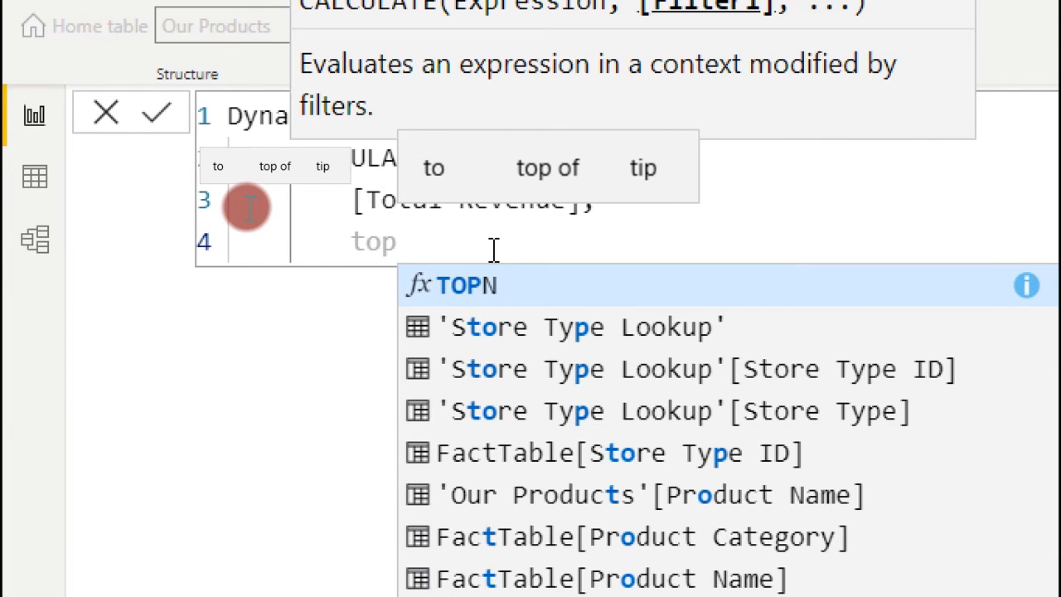
key("Tab")
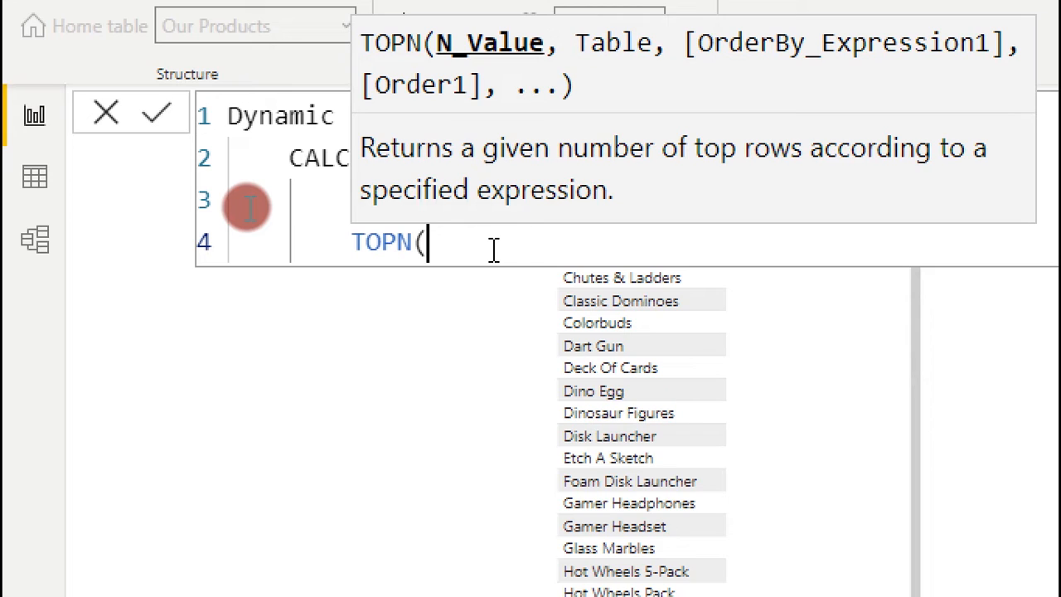
key("Return")
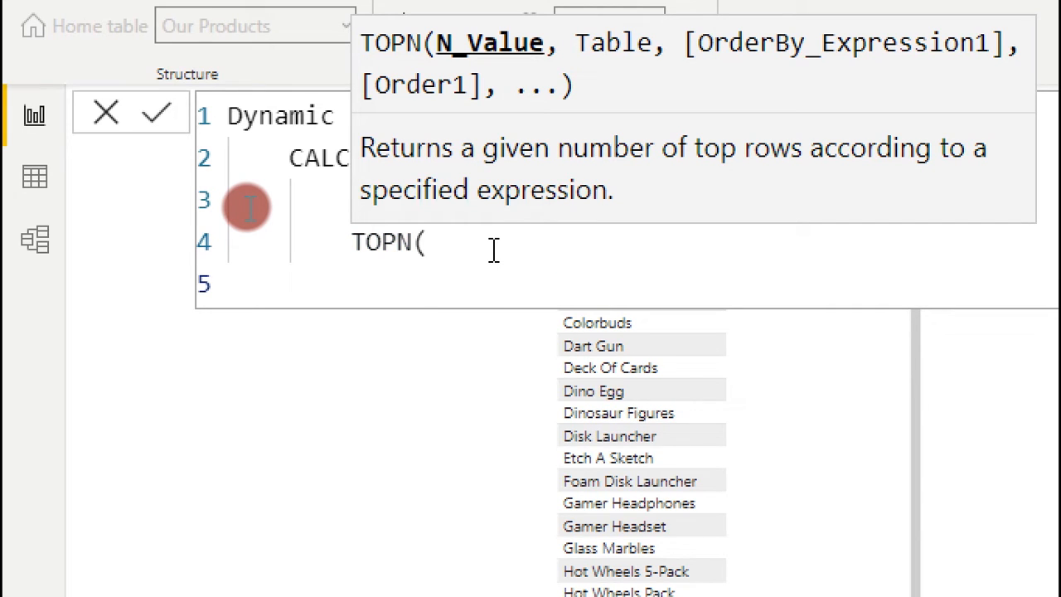
type("3")
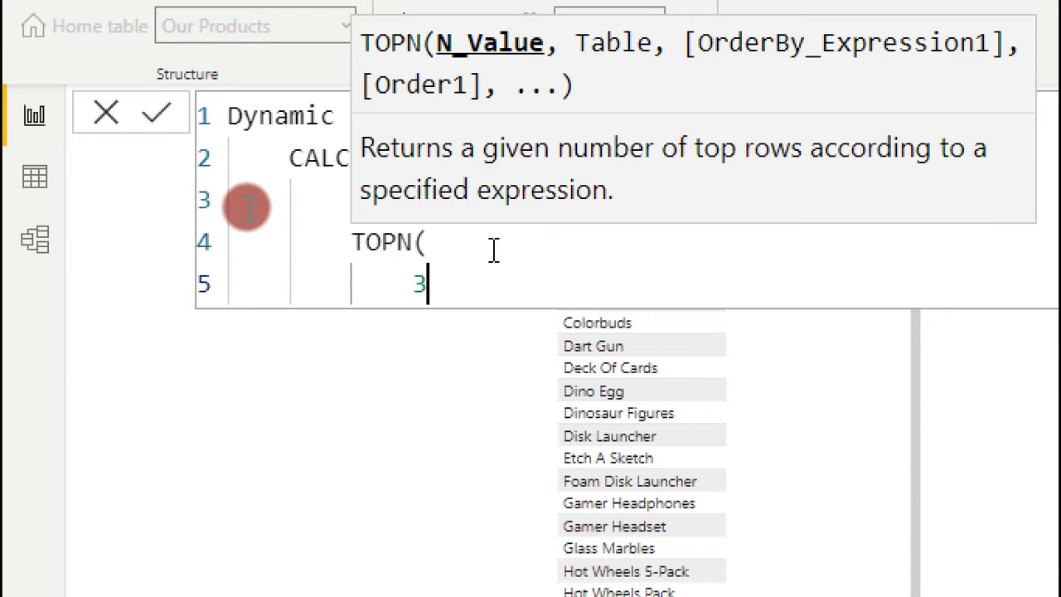
type(",")
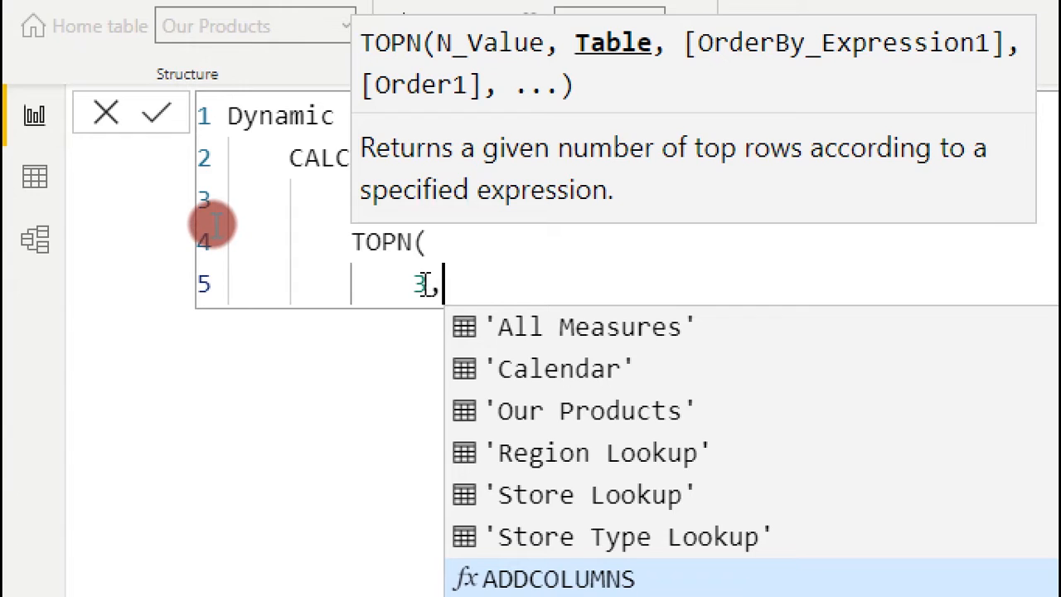
left_click_drag(429, 285, 417, 284)
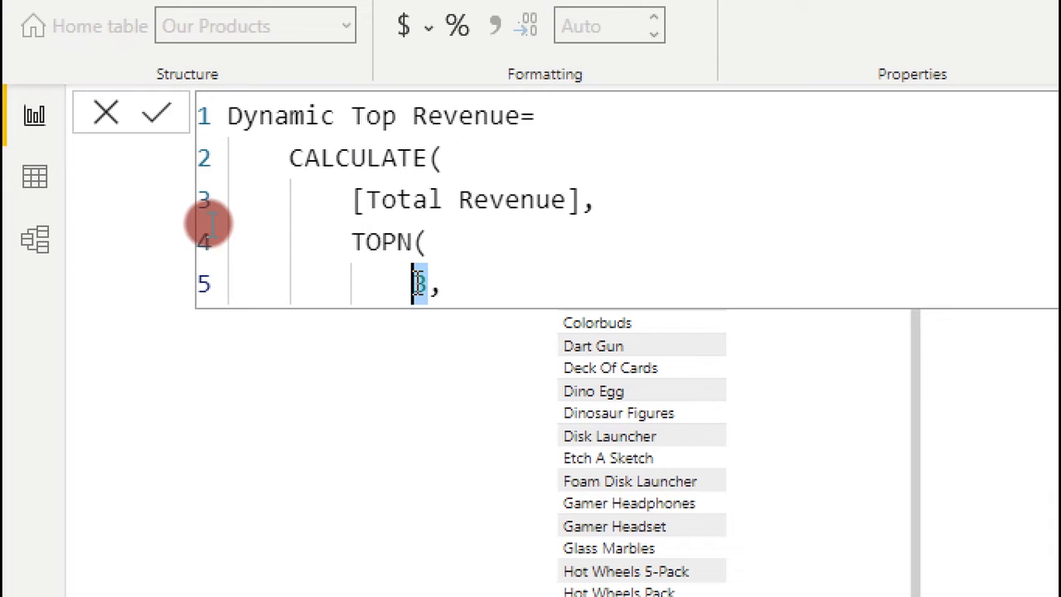
left_click(461, 284)
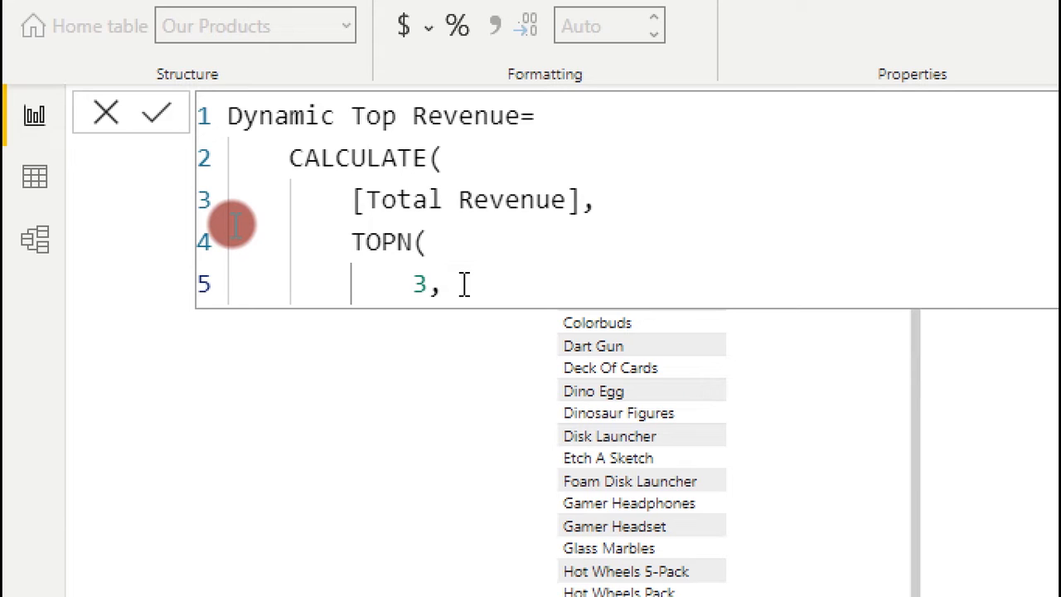
Enter 'Our Products' as the TOPN table and [Total Revenue] as its order-by expression, each on its own line
key("shift+Return")
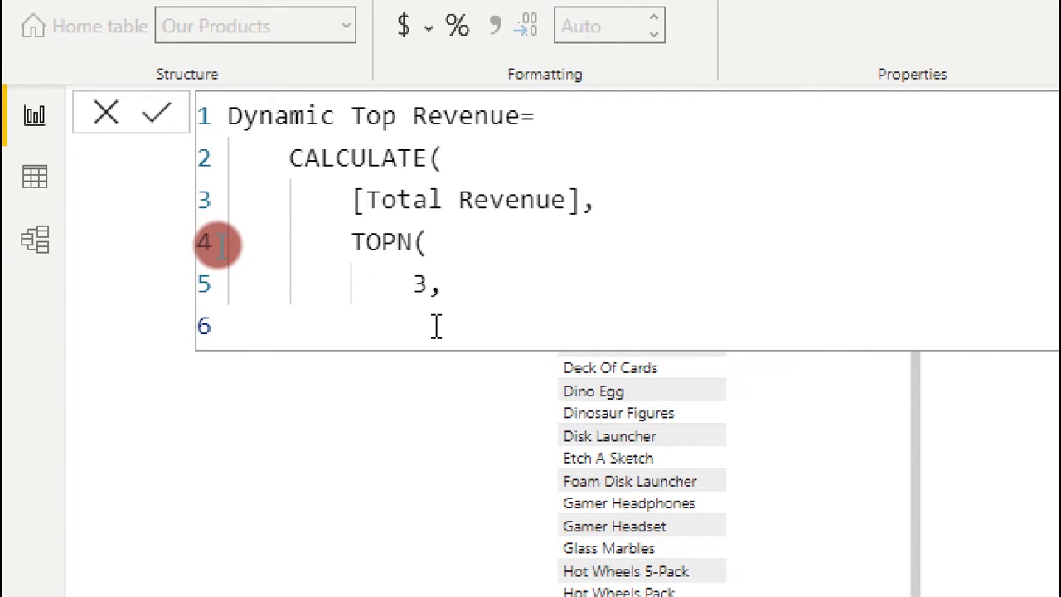
type("ou")
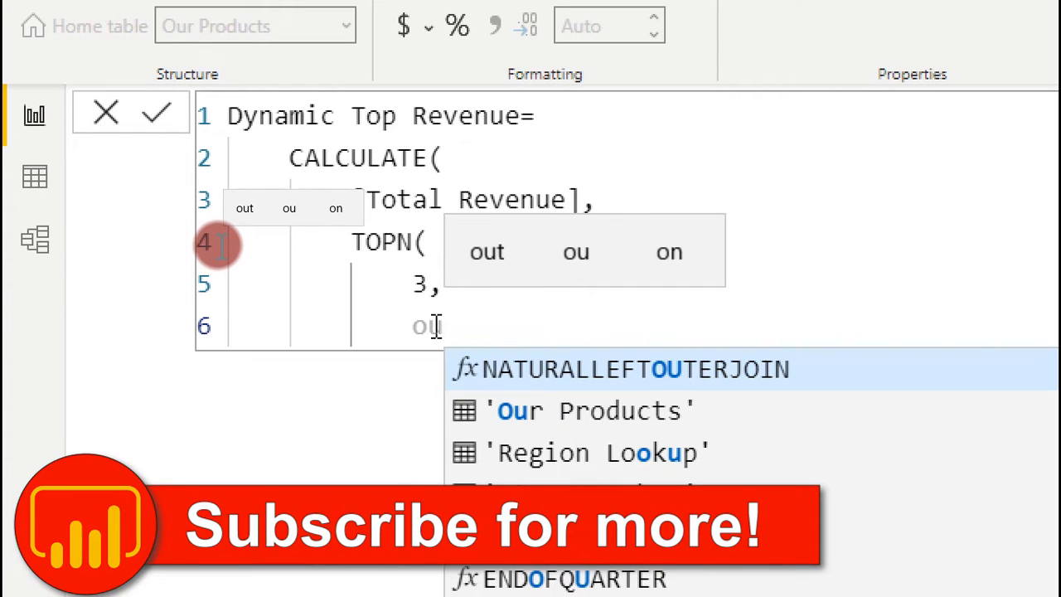
left_click(550, 421)
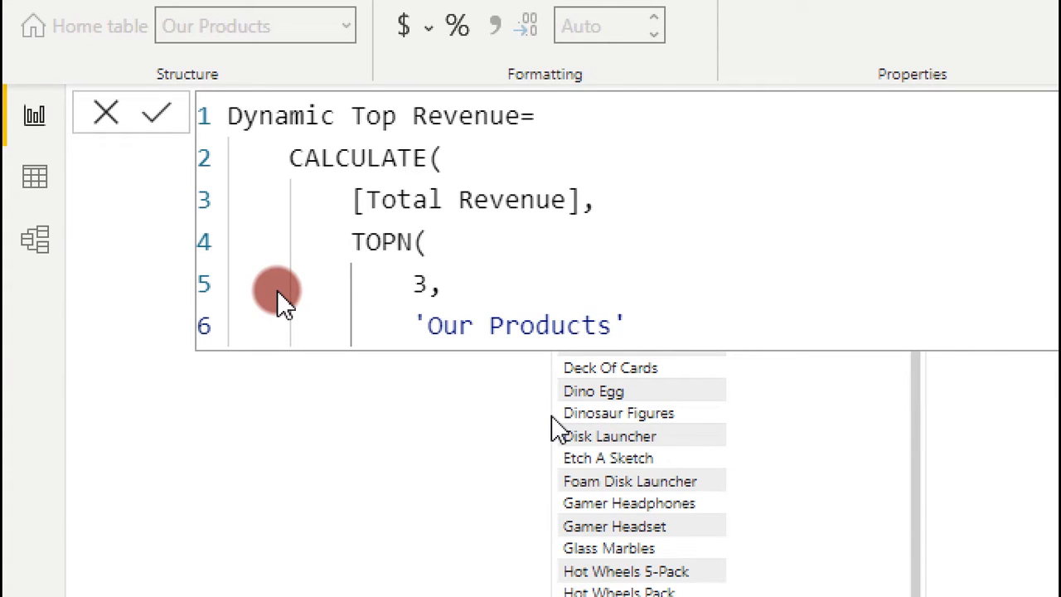
type(",")
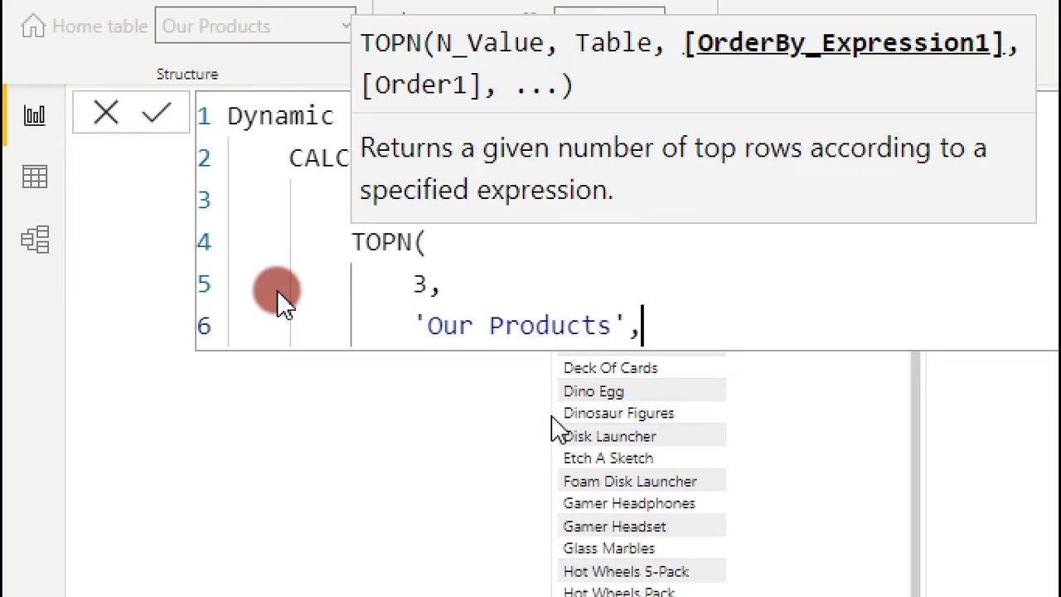
key("shift+Return")
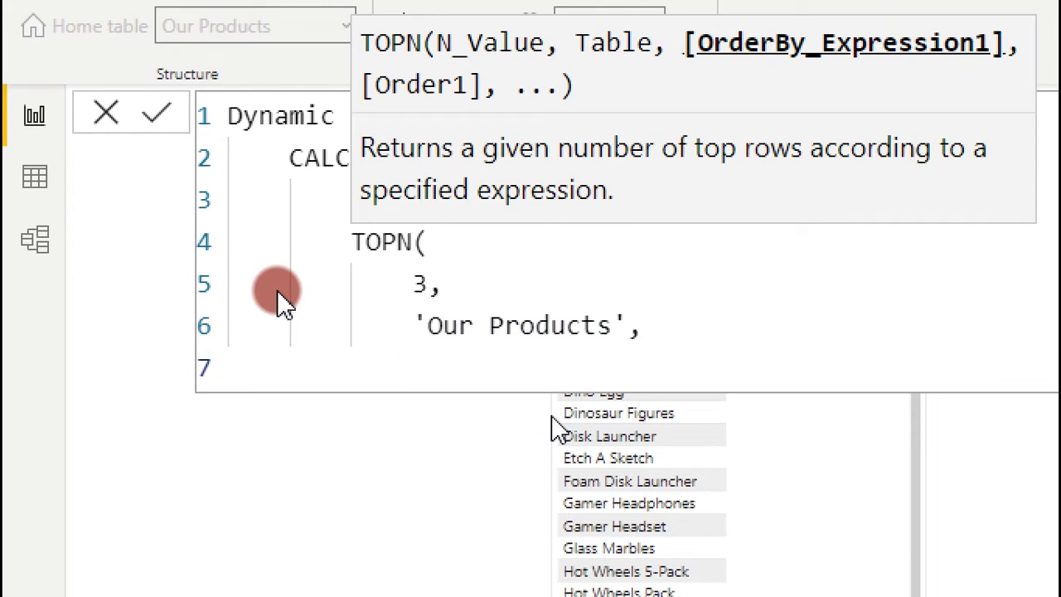
type("[")
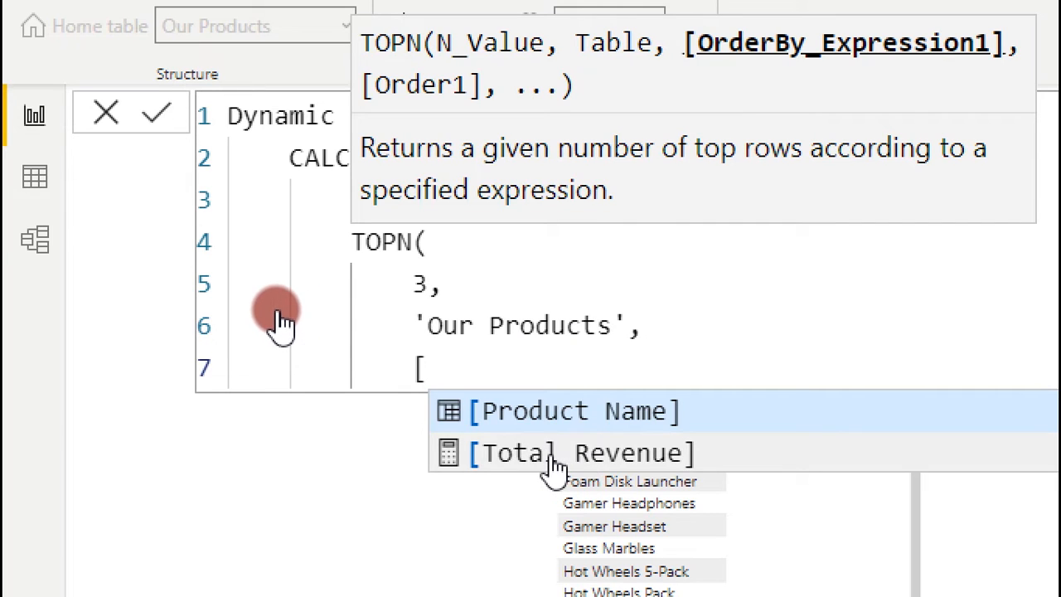
left_click(554, 458)
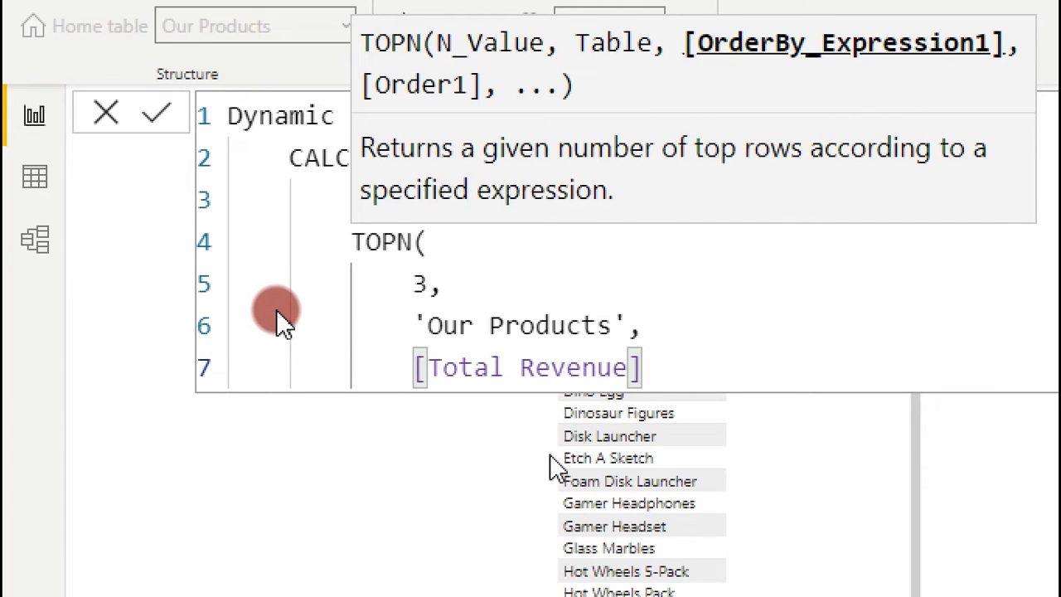
Close the TOPN and CALCULATE functions with brackets on their own lines and commit the Dynamic Top Revenue measure
key("Return")
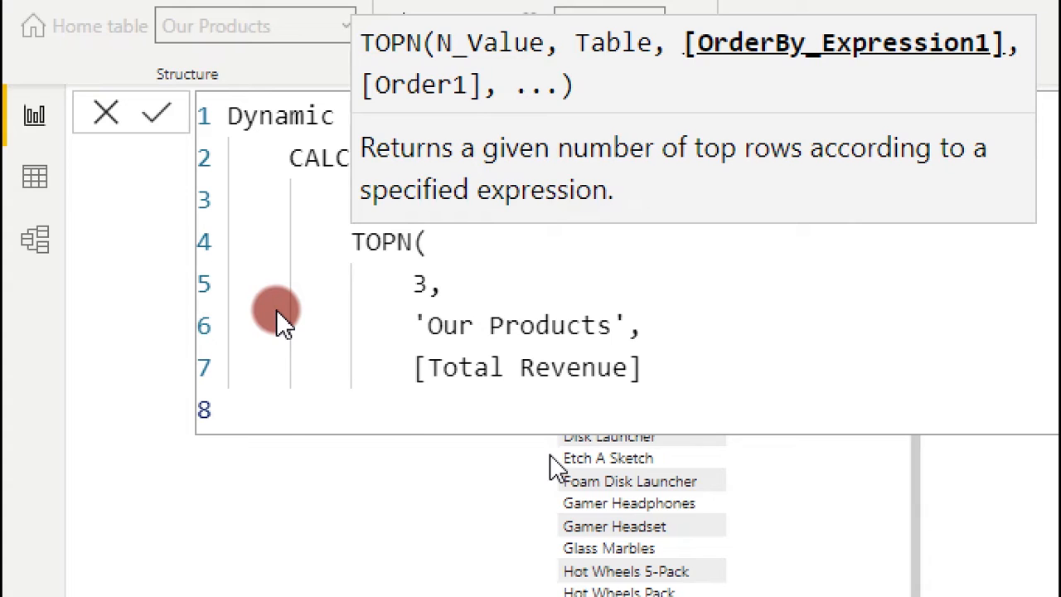
type(")")
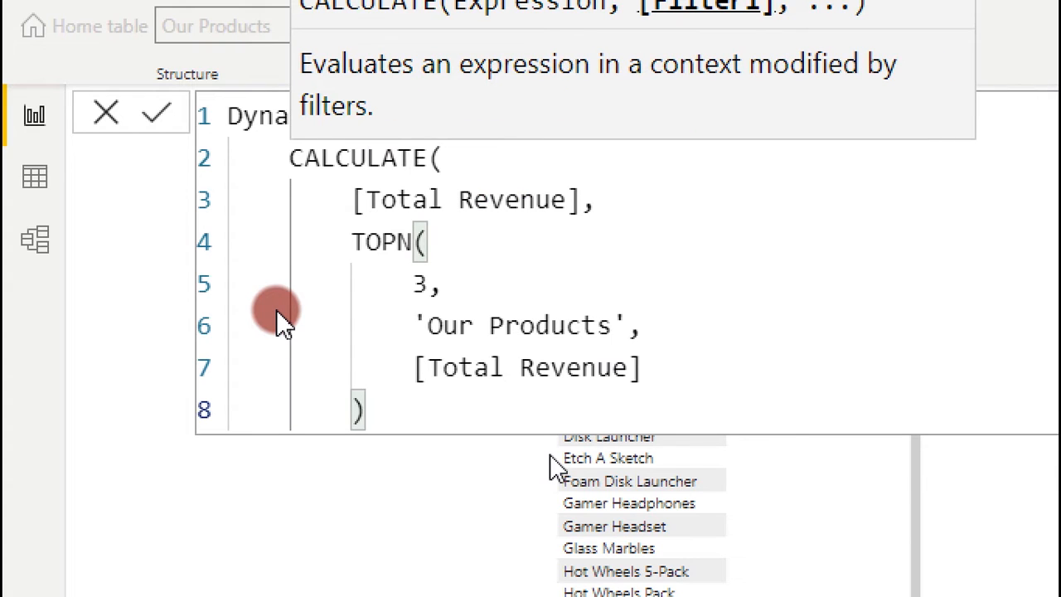
key("Return")
type(")")
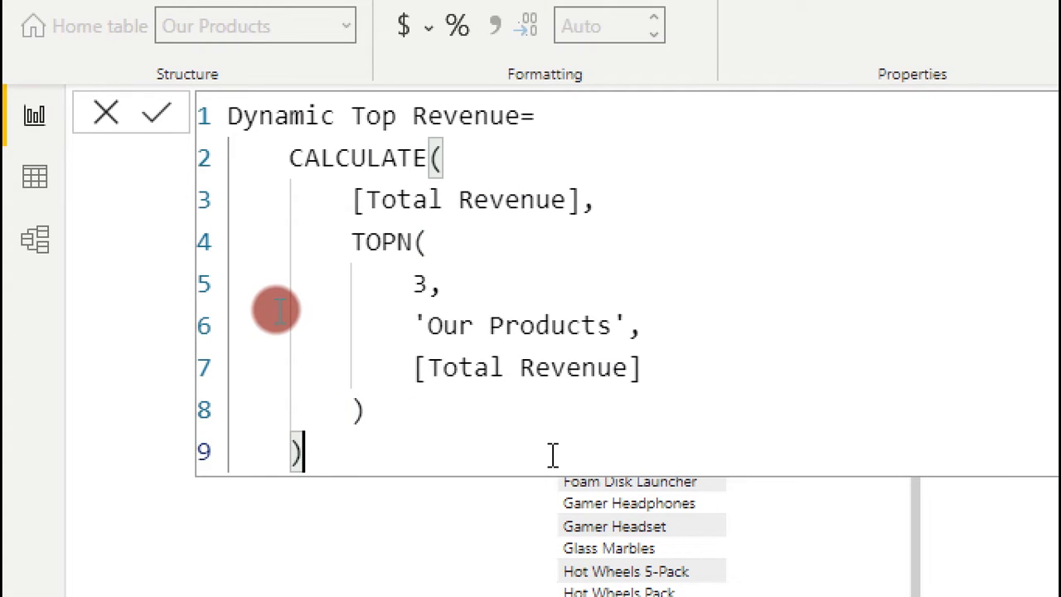
key("Return")
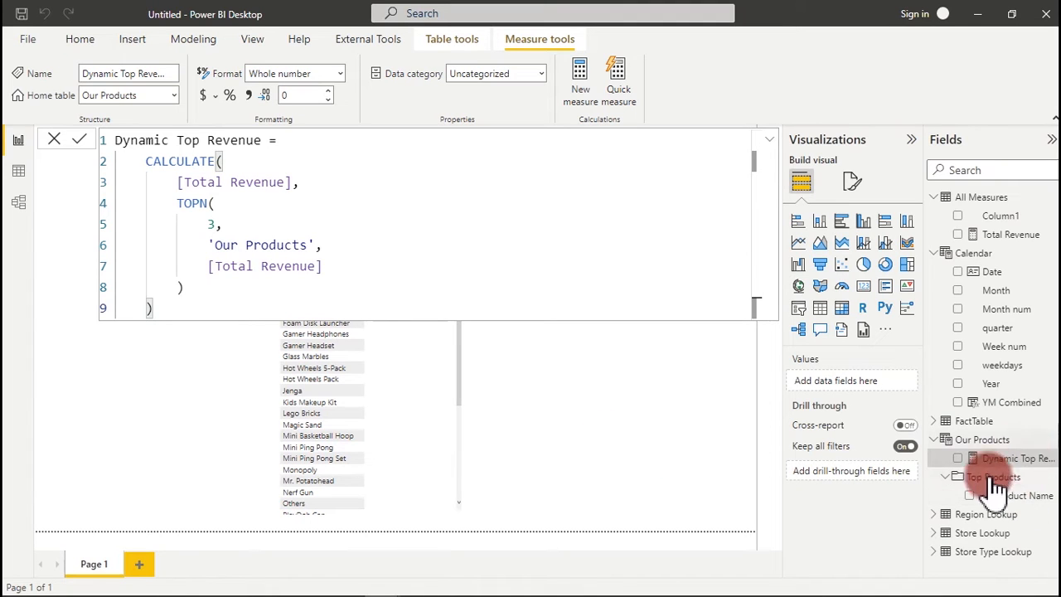
Add a small card visual in the empty canvas area beside the product table, with a copy of it directly below
left_click(611, 433)
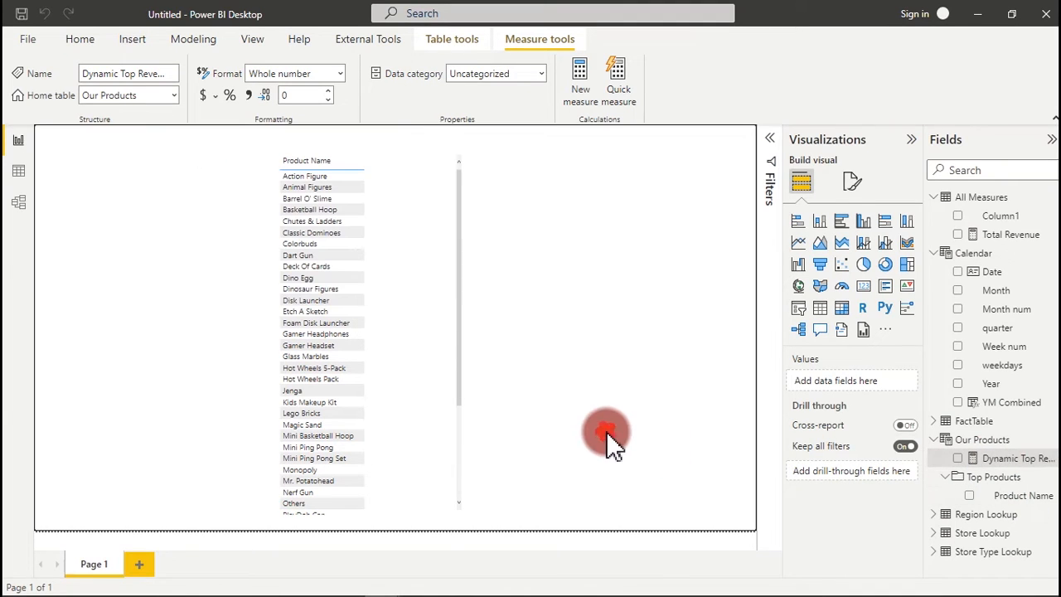
left_click(863, 288)
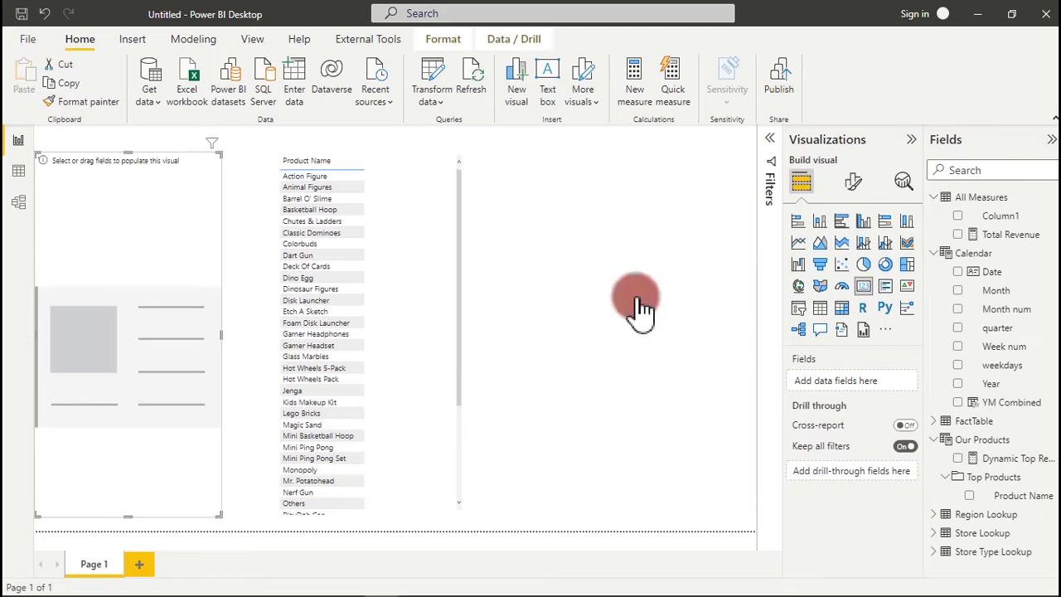
left_click_drag(220, 155, 585, 333)
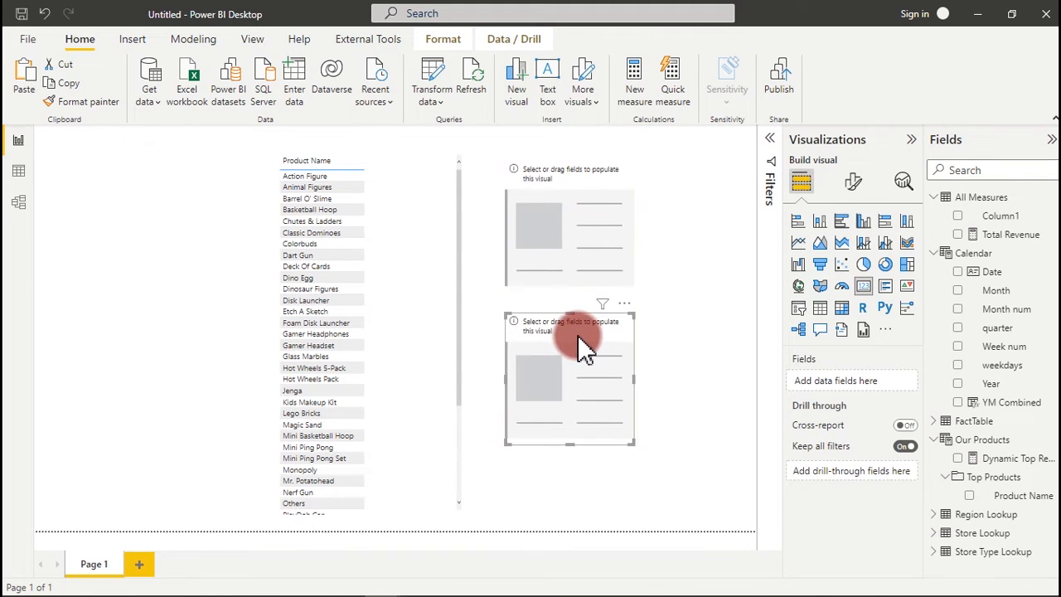
Show Dynamic Top Revenue in the lower card and Total Revenue in the upper card, and widen the upper card
left_click(958, 460)
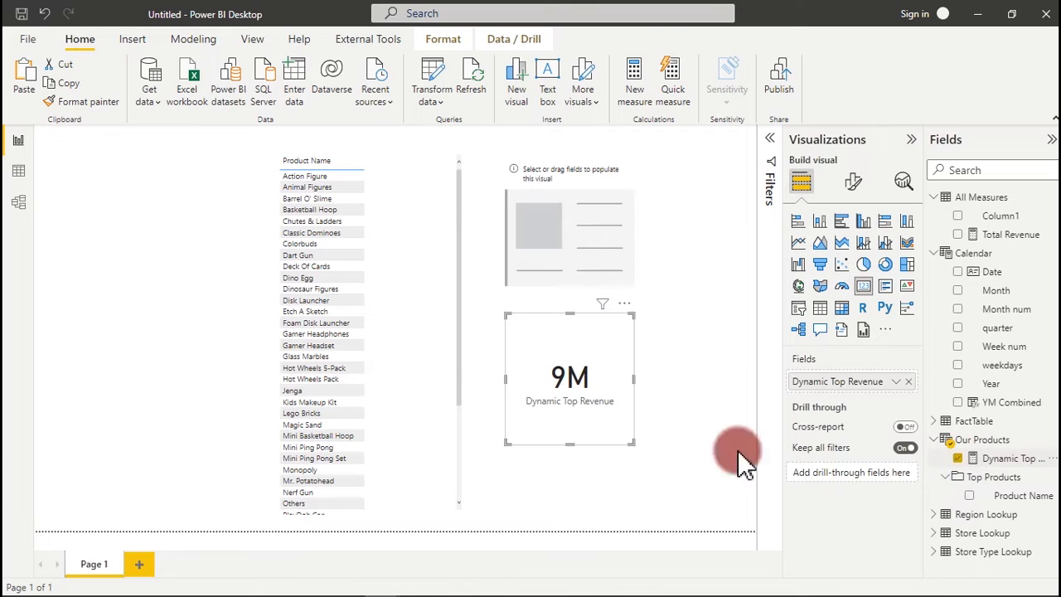
left_click(591, 261)
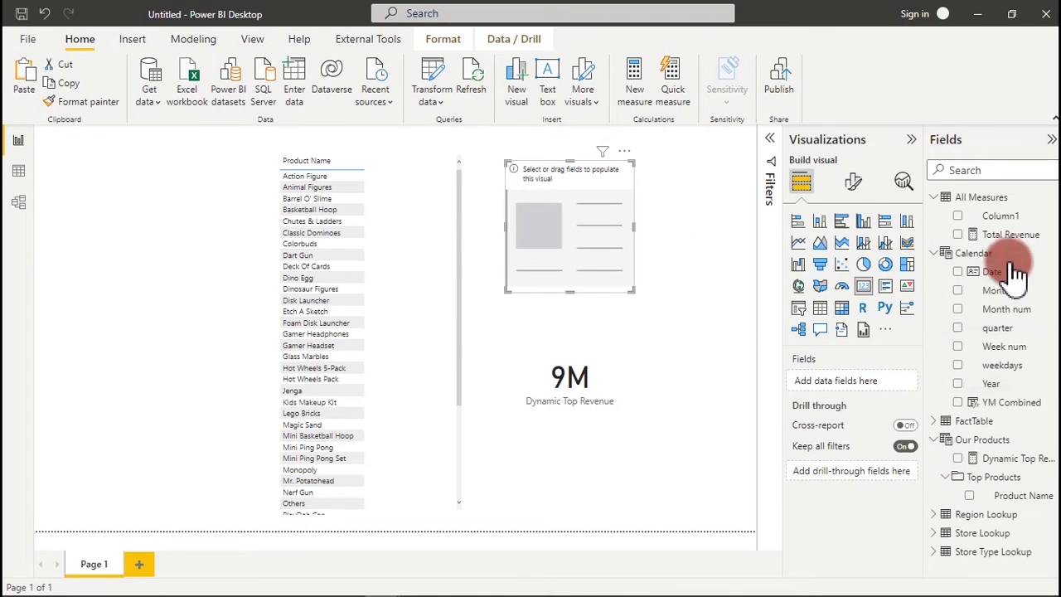
left_click(959, 236)
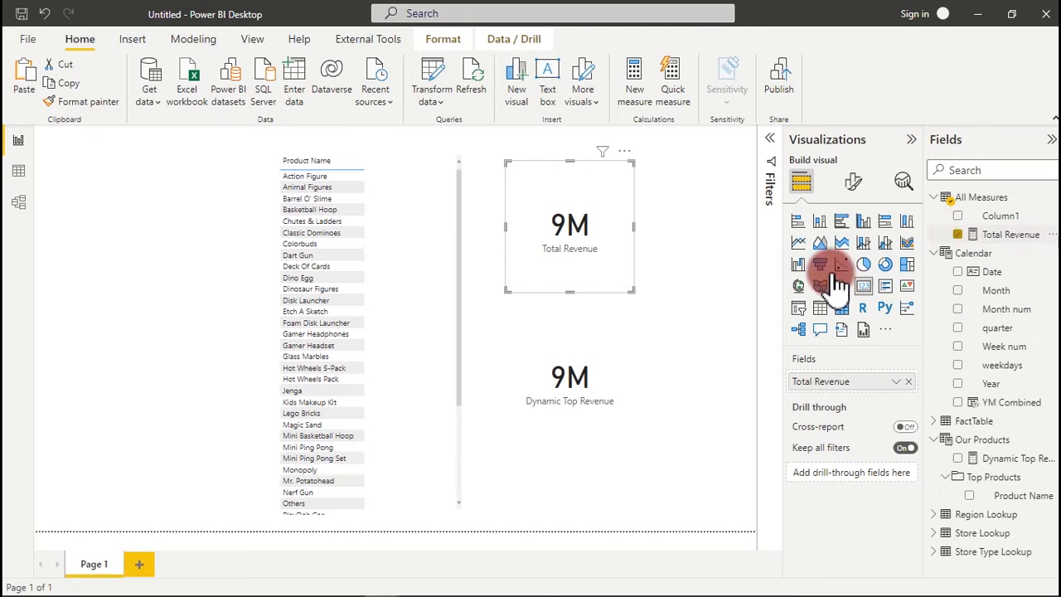
left_click_drag(633, 292, 678, 297)
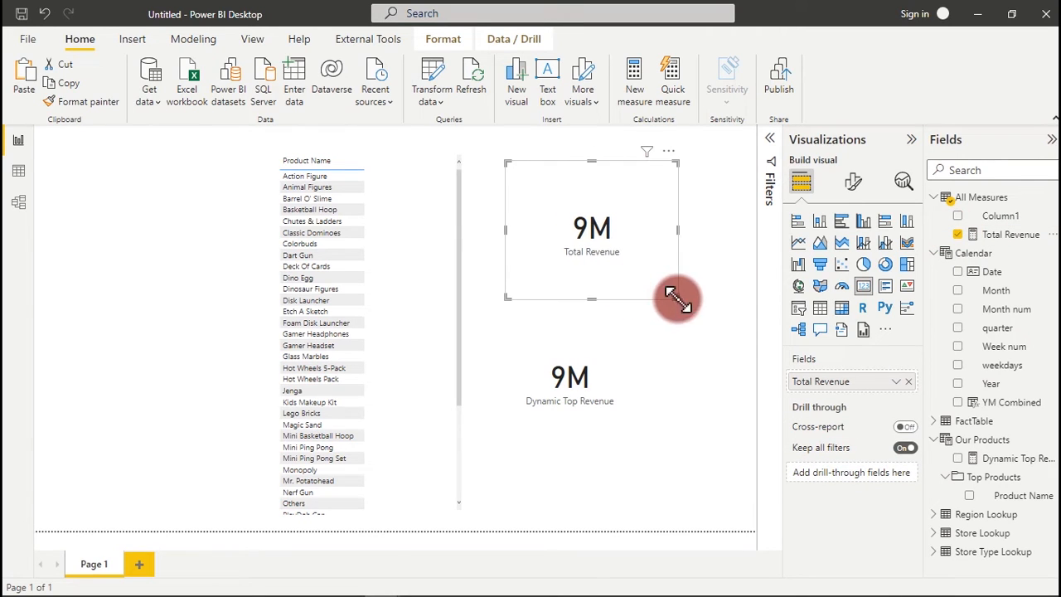
Set the callout value display units of the Dynamic Top Revenue card to None and widen the card
left_click(605, 365)
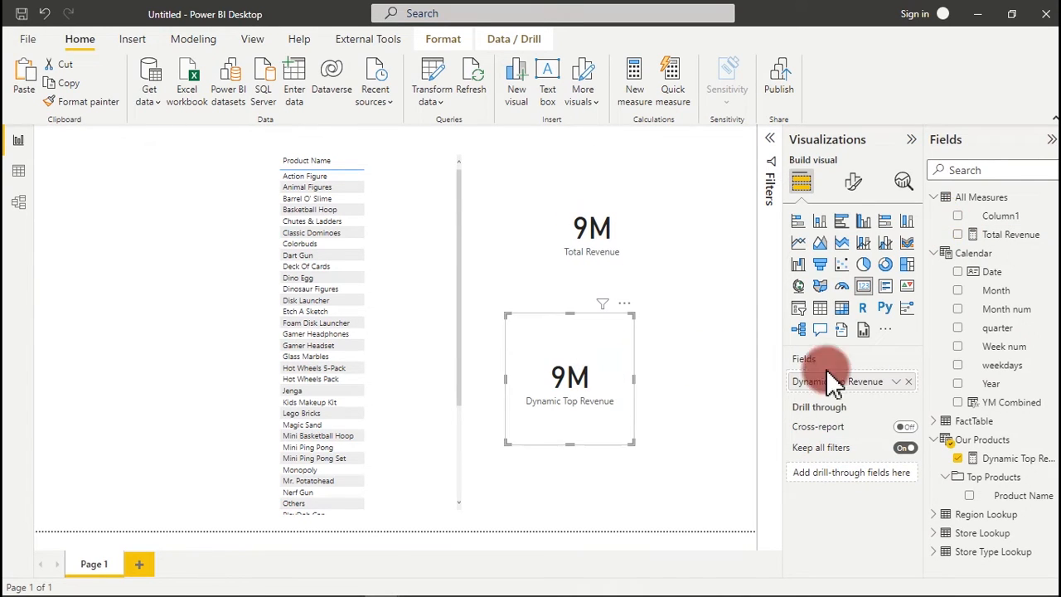
left_click(857, 186)
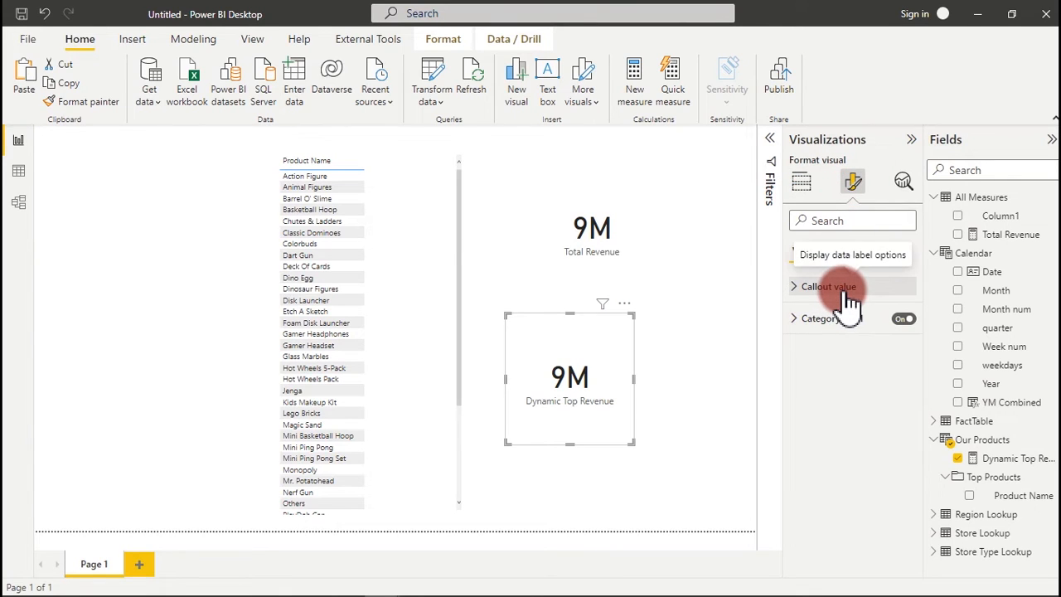
left_click(863, 286)
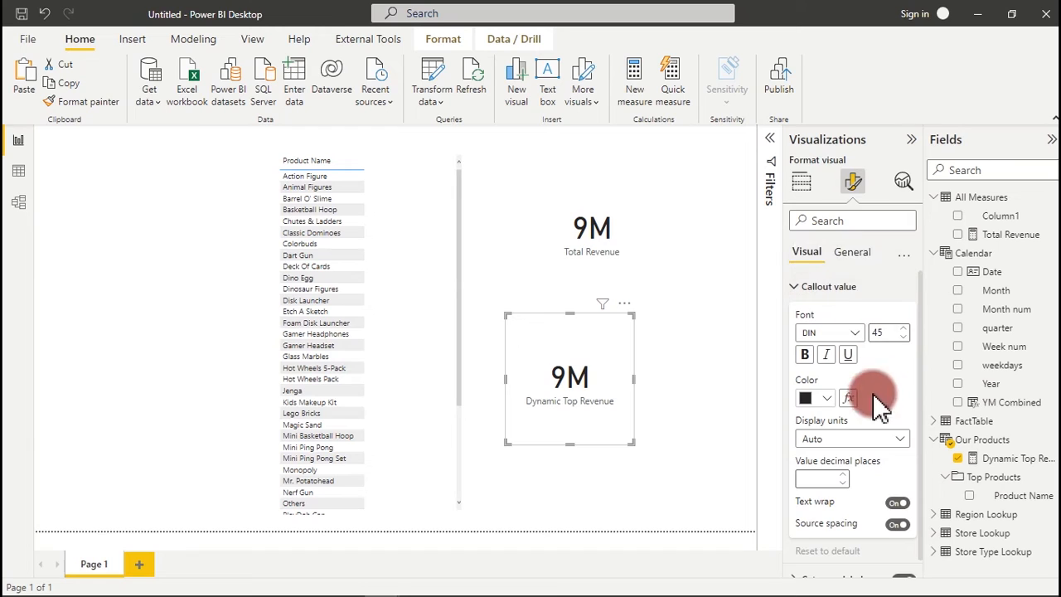
left_click(885, 439)
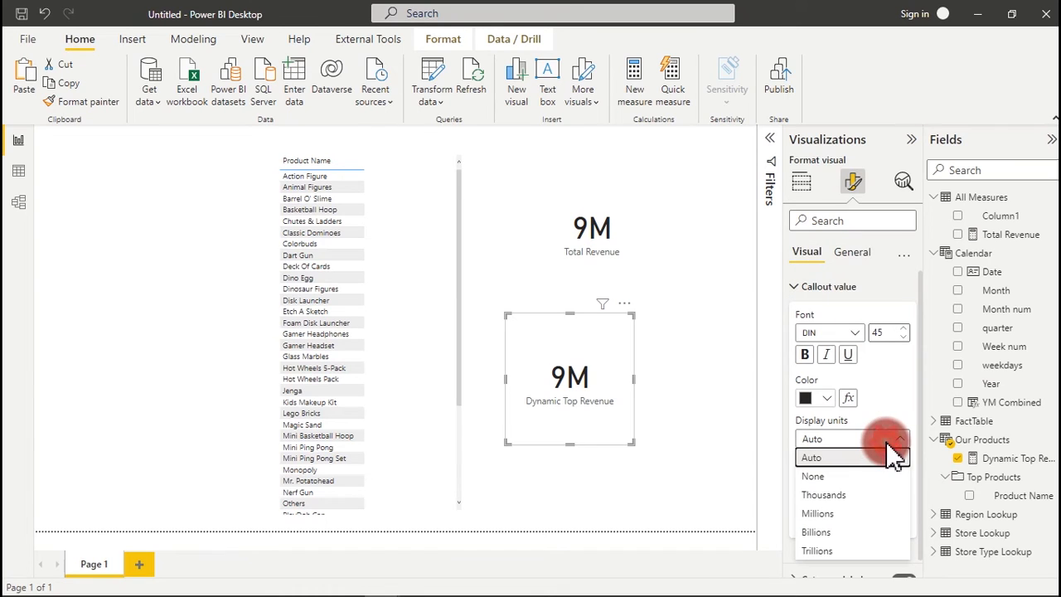
left_click(834, 479)
left_click_drag(627, 429, 691, 439)
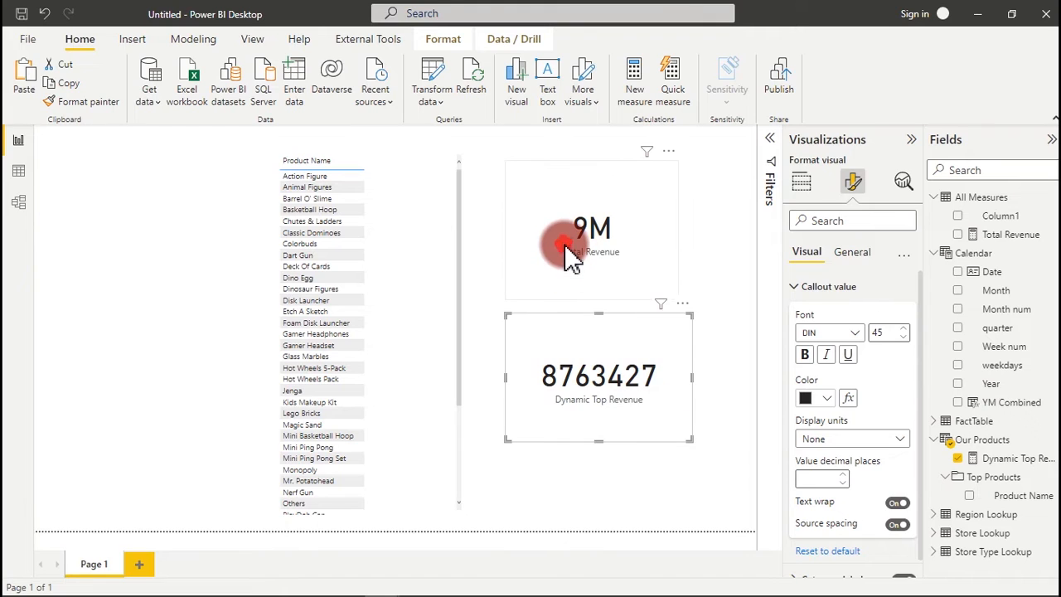
Set the Total Revenue card's display units to None, and add Dynamic Top Revenue to the product table visual
left_click(571, 258)
left_click(898, 442)
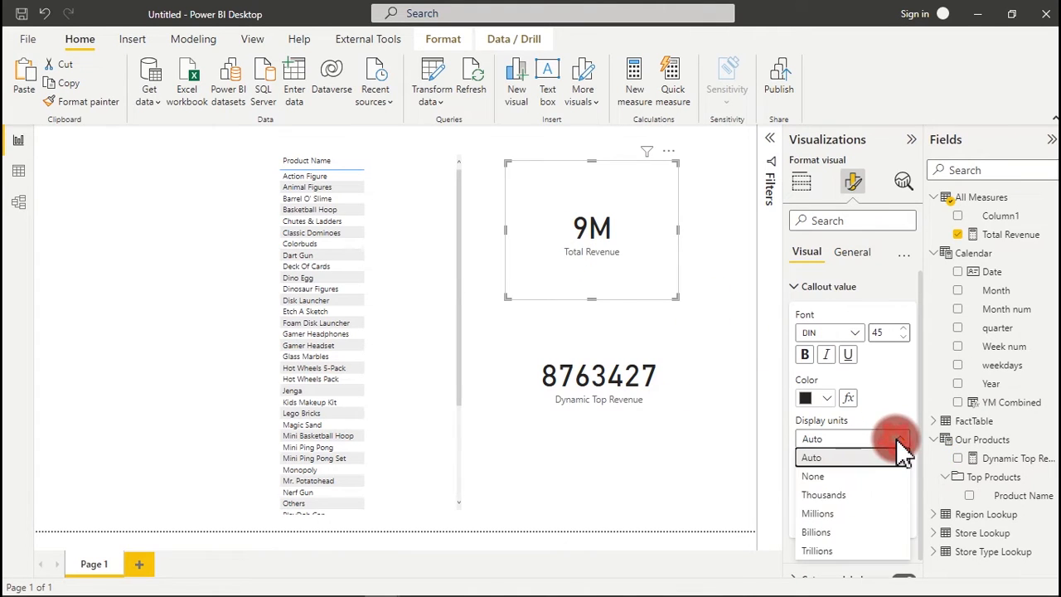
left_click(828, 477)
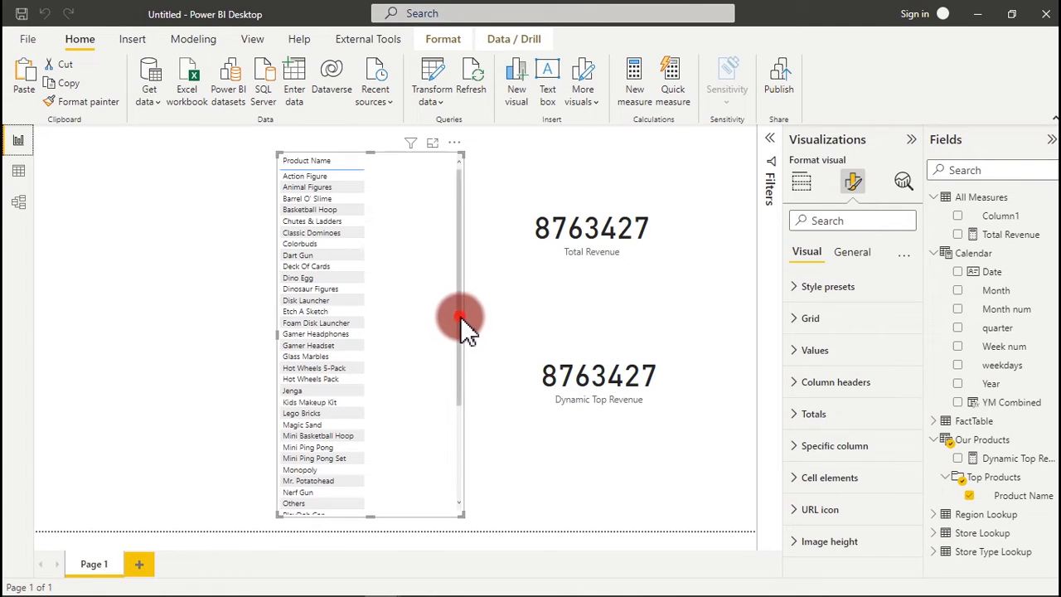
left_click(959, 461)
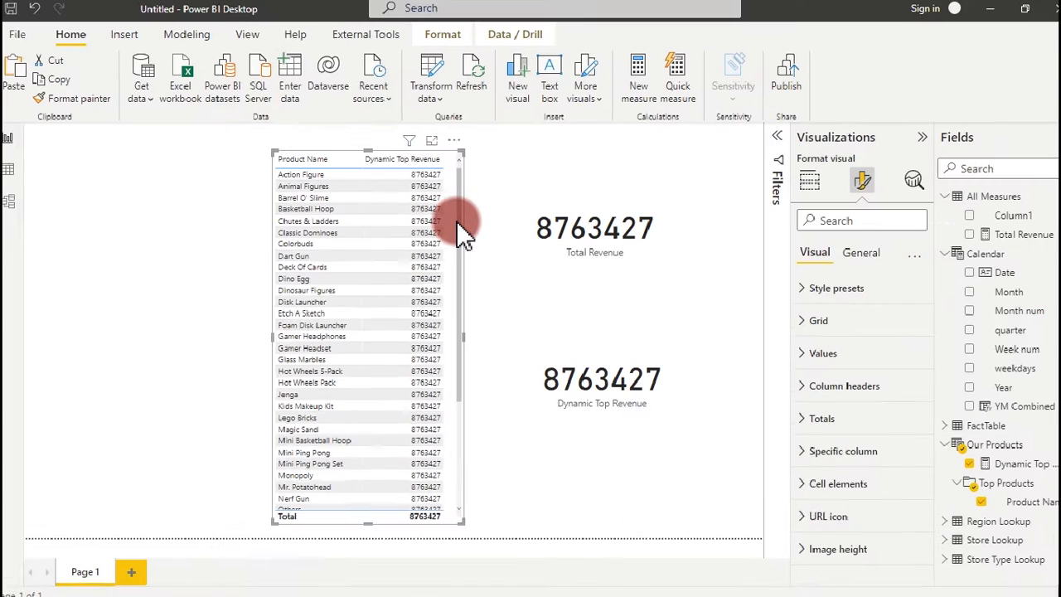
In the data model, place Our Products beside FactTable and relate its Product Name to FactTable's Product Name
left_click(20, 204)
left_click_drag(704, 305, 455, 390)
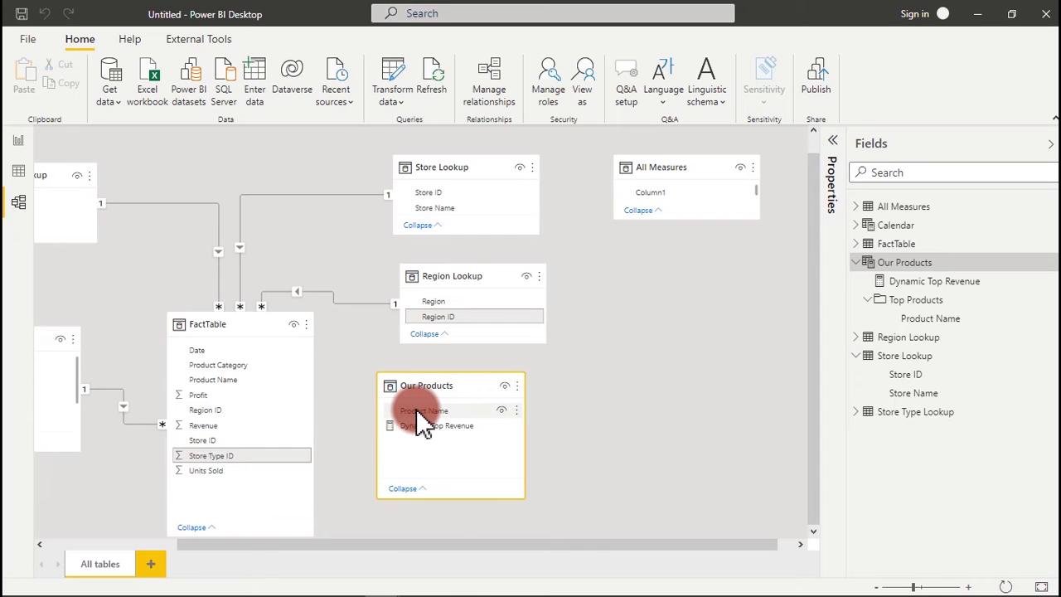
left_click_drag(417, 411, 232, 381)
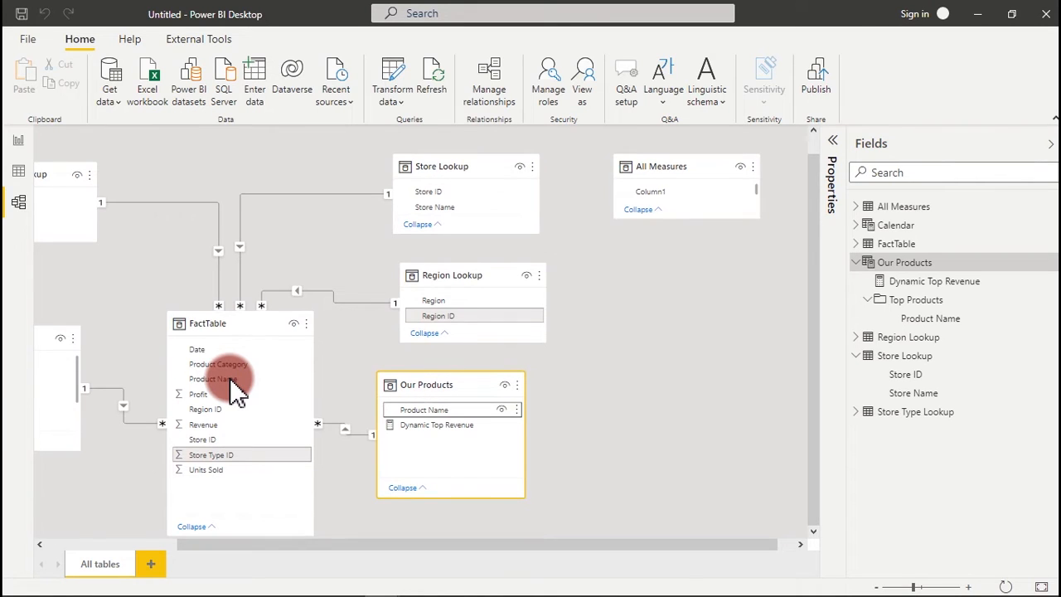
Return to the report page and add Total Revenue as a column in the product table visual
left_click(18, 140)
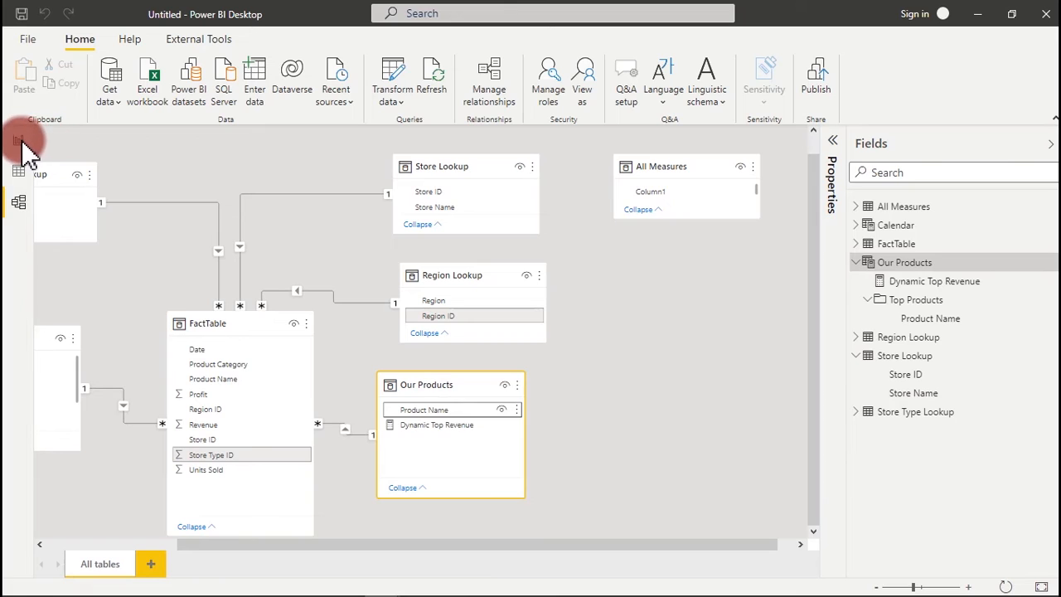
left_click(18, 140)
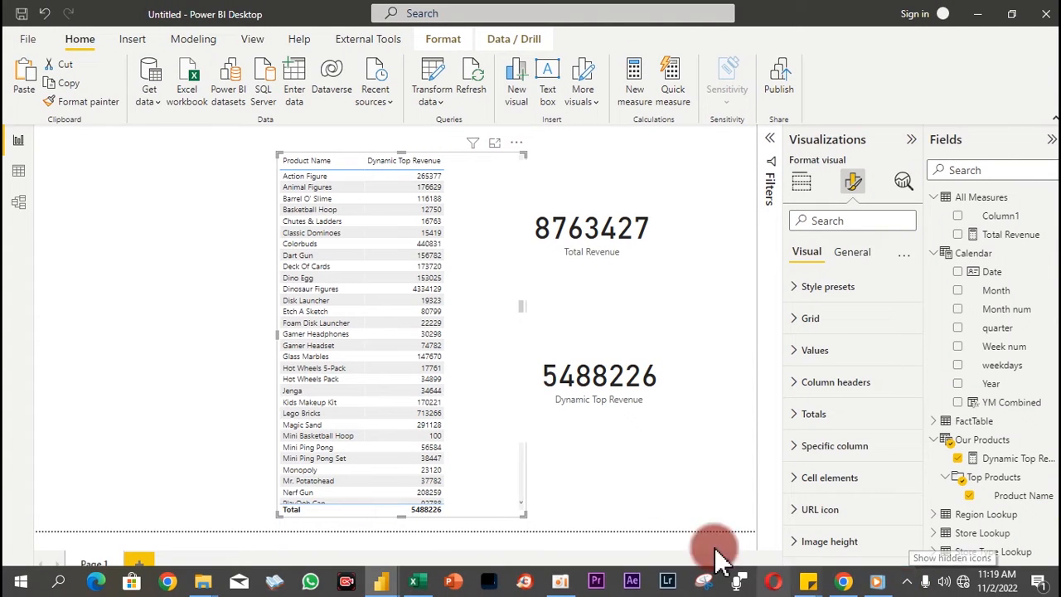
left_click(957, 235)
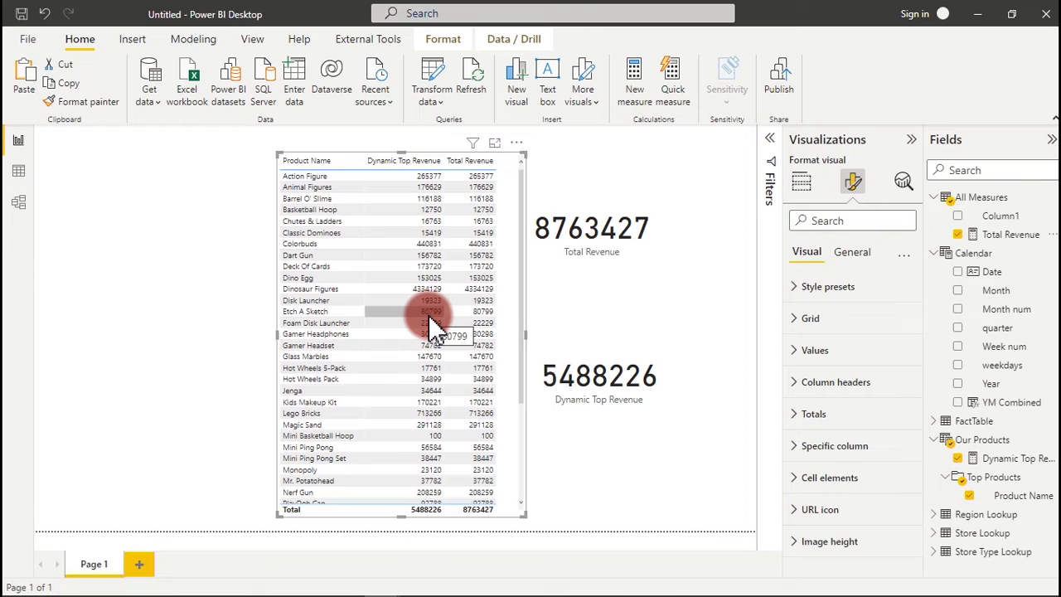
Insert an opening KEEPFILTERS function on a new line before TOPN in the Dynamic Top Revenue formula
left_click(1013, 460)
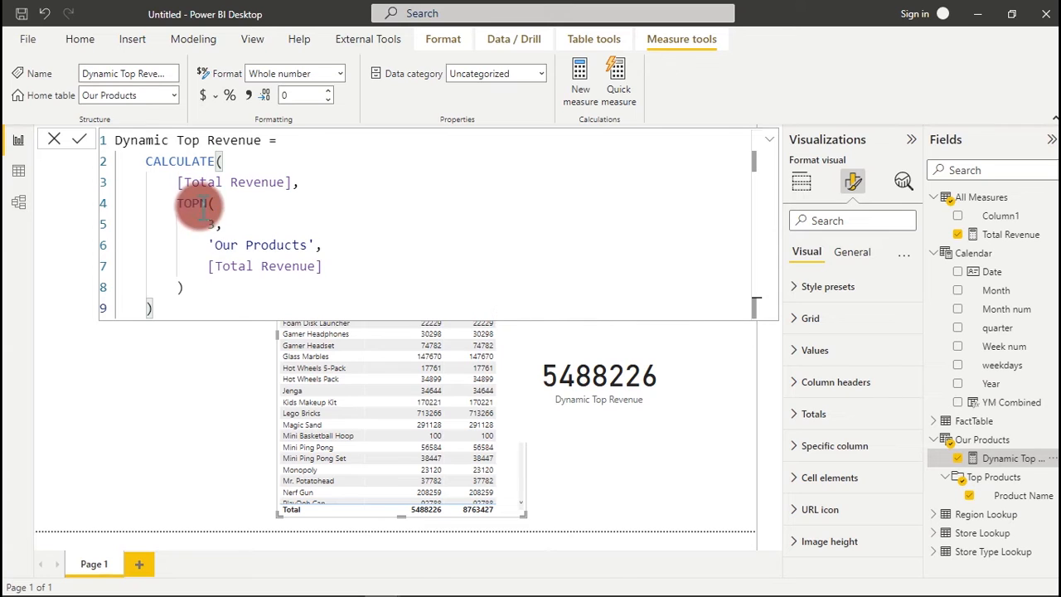
left_click(176, 204)
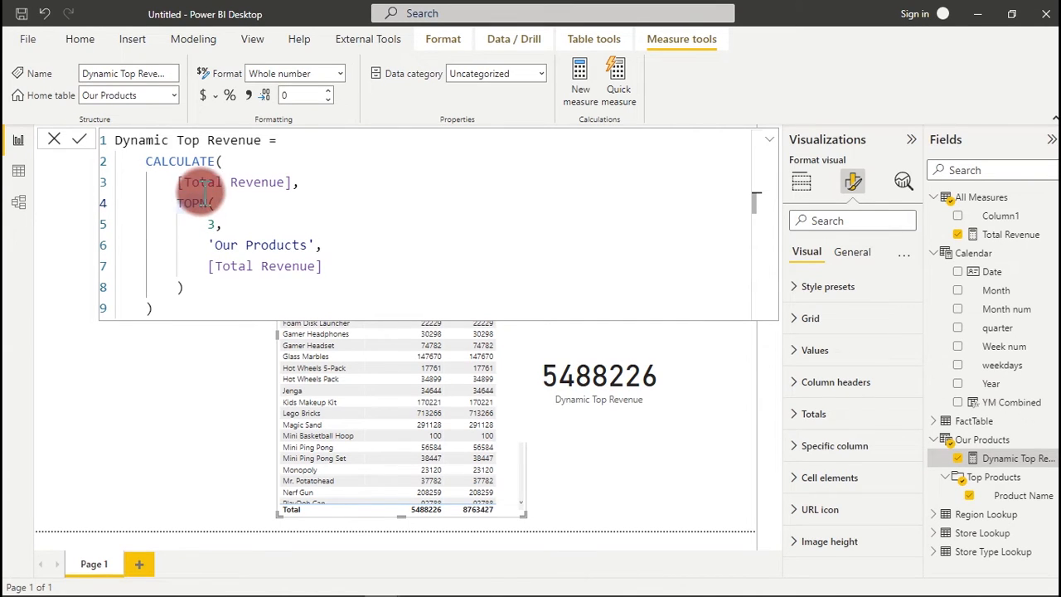
left_click(305, 184)
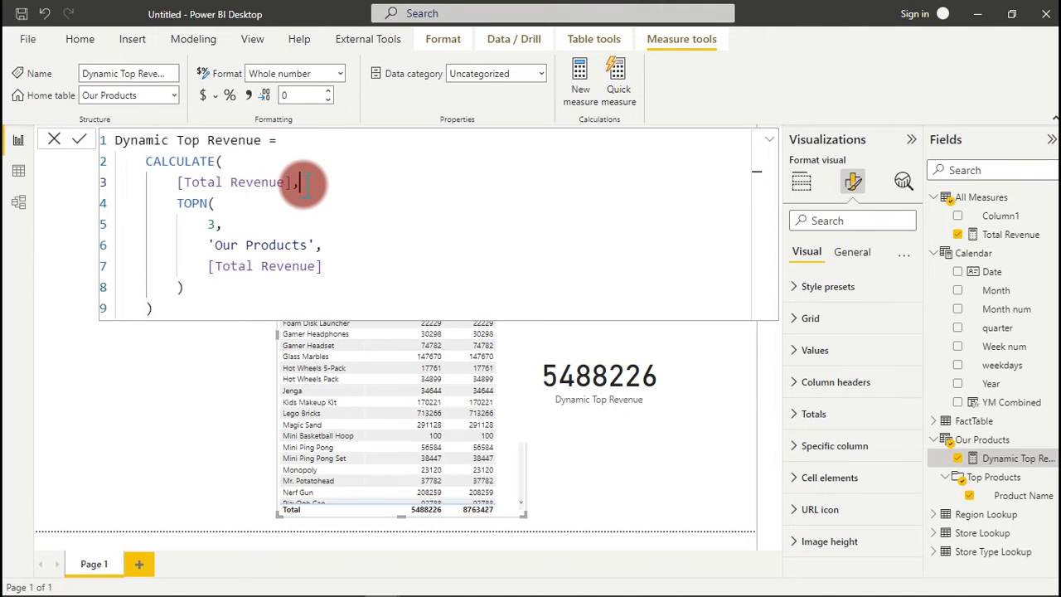
key("shift+Return")
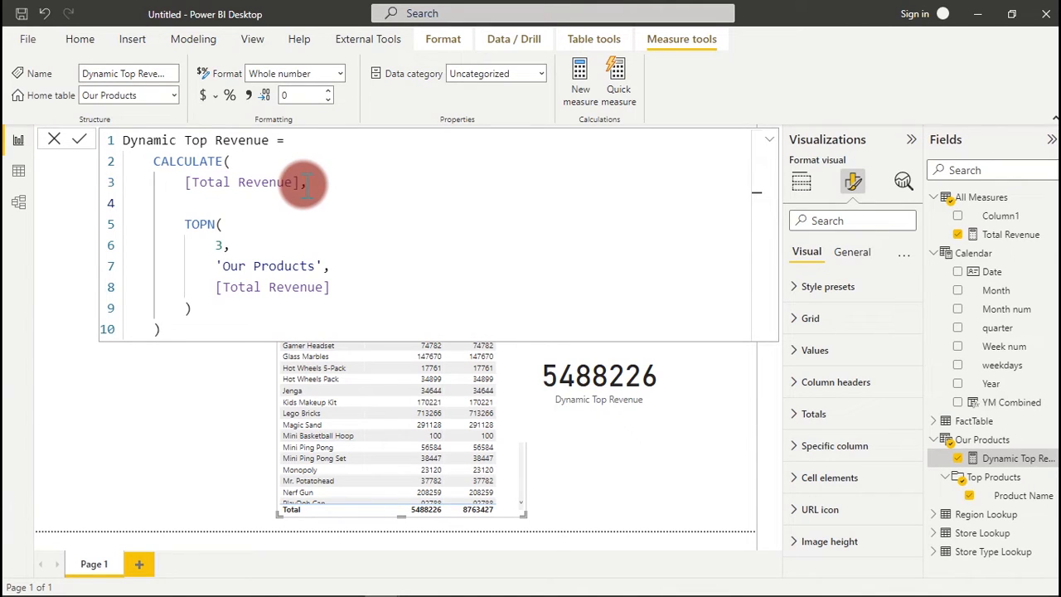
type("keep")
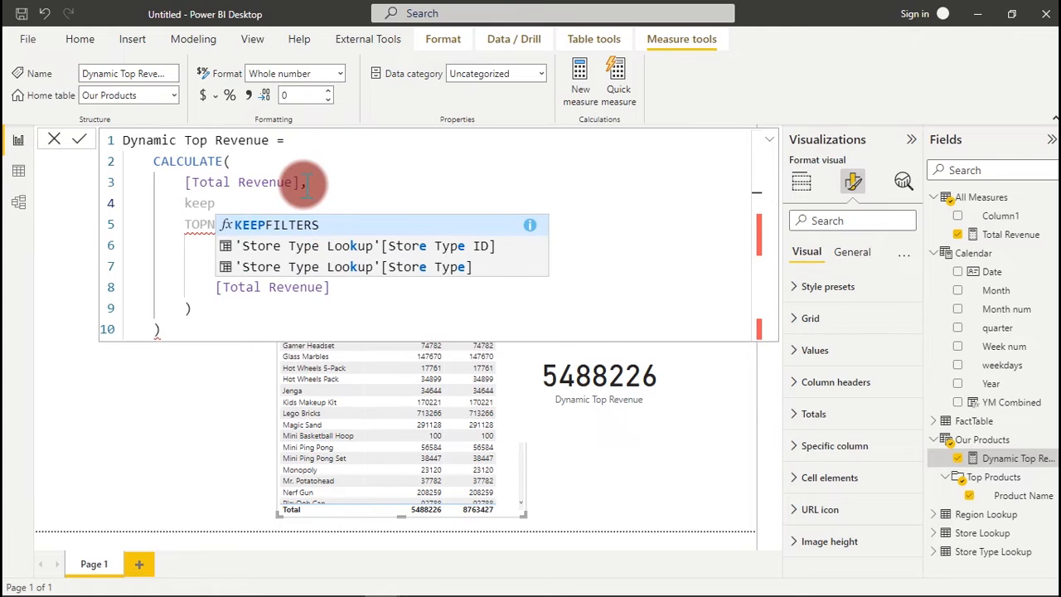
key("Tab")
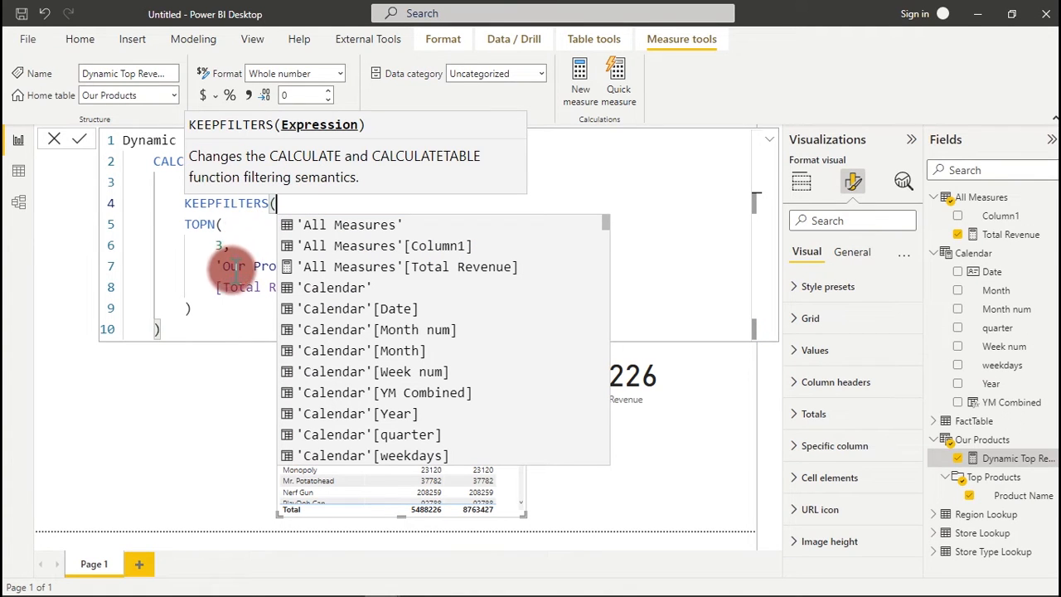
key("Escape")
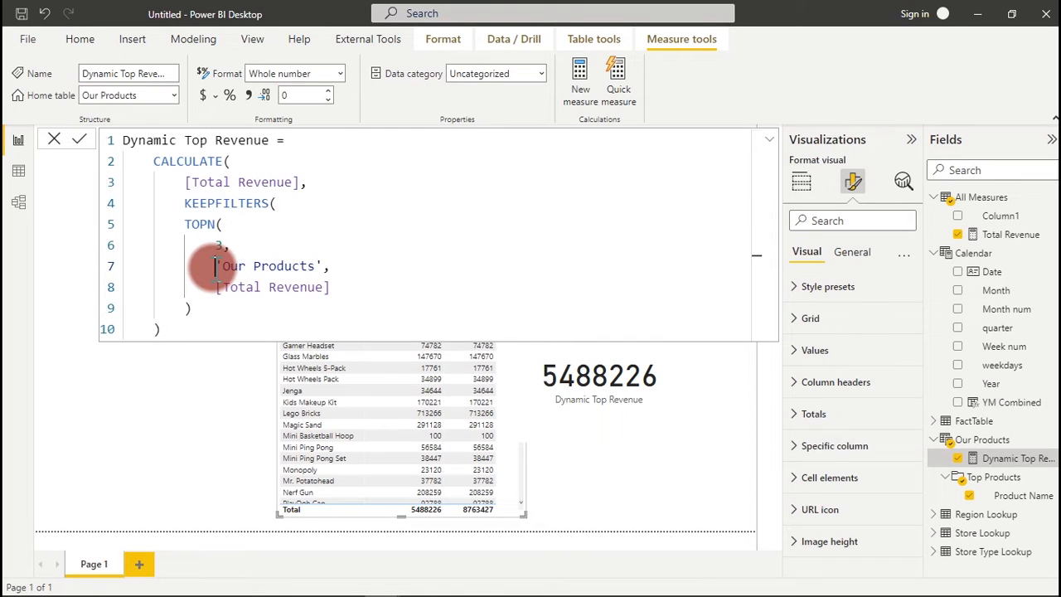
Insert an opening ALLSELECTED function in front of 'Our Products' in the TOPN table argument
type("all")
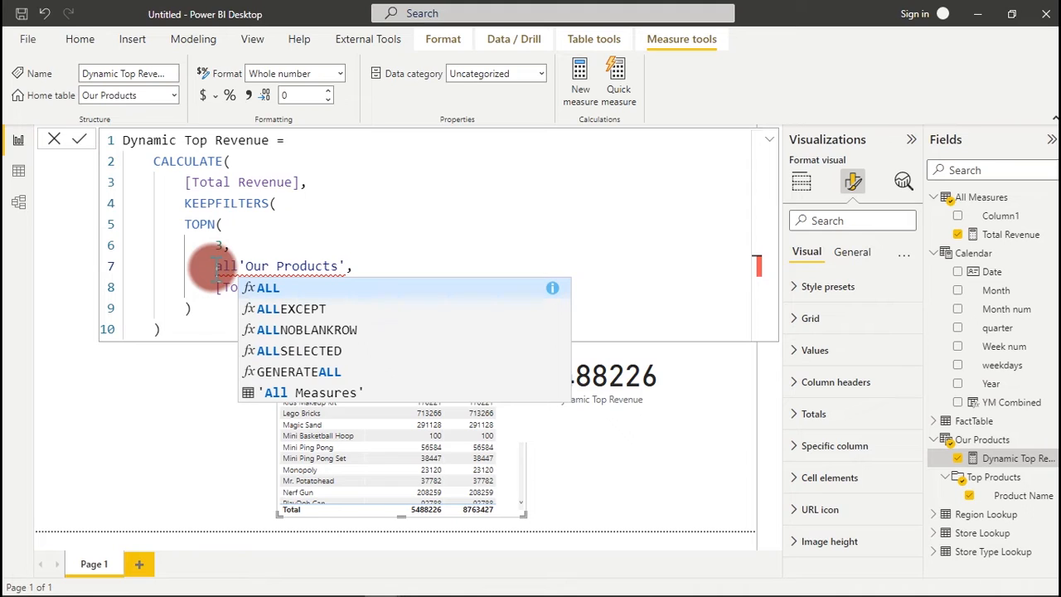
key("Down")
key("Down")
key("Down")
key("Tab")
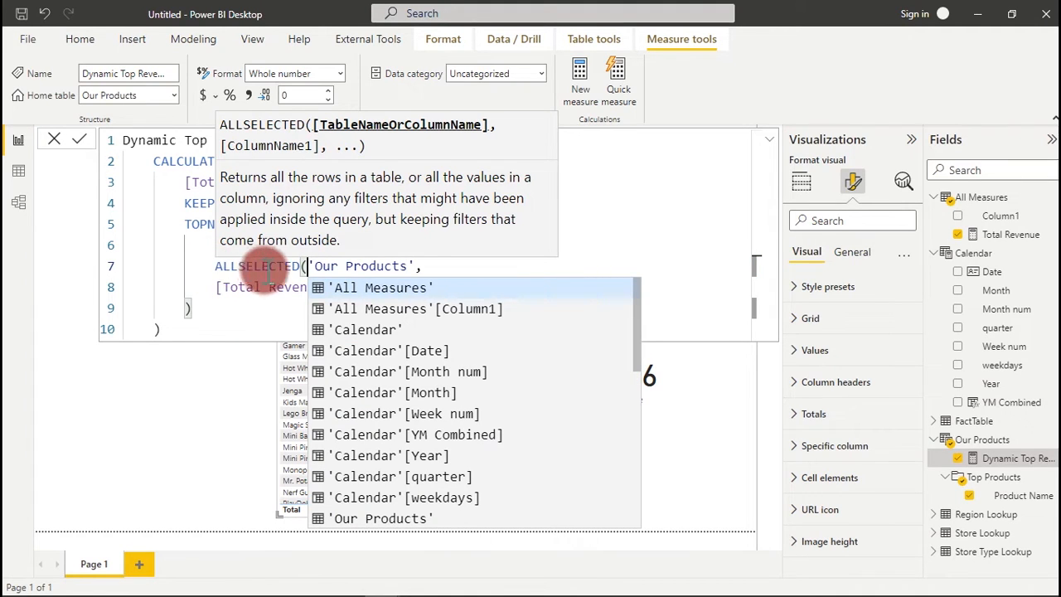
Add two closing parentheses on separate new lines at the end of the Dynamic Top Revenue formula and commit it
left_click(187, 327)
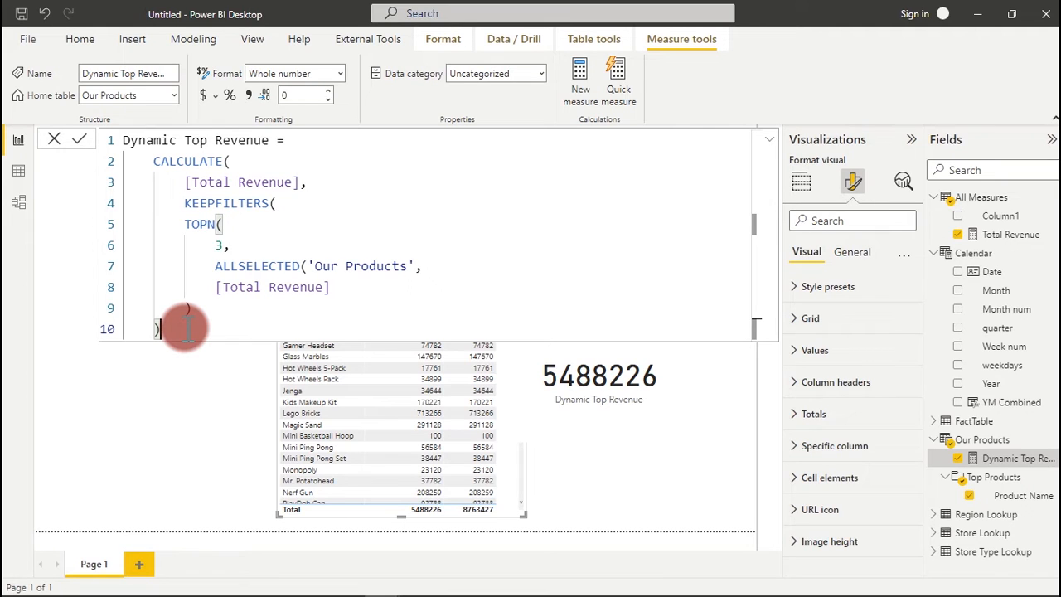
key("Return")
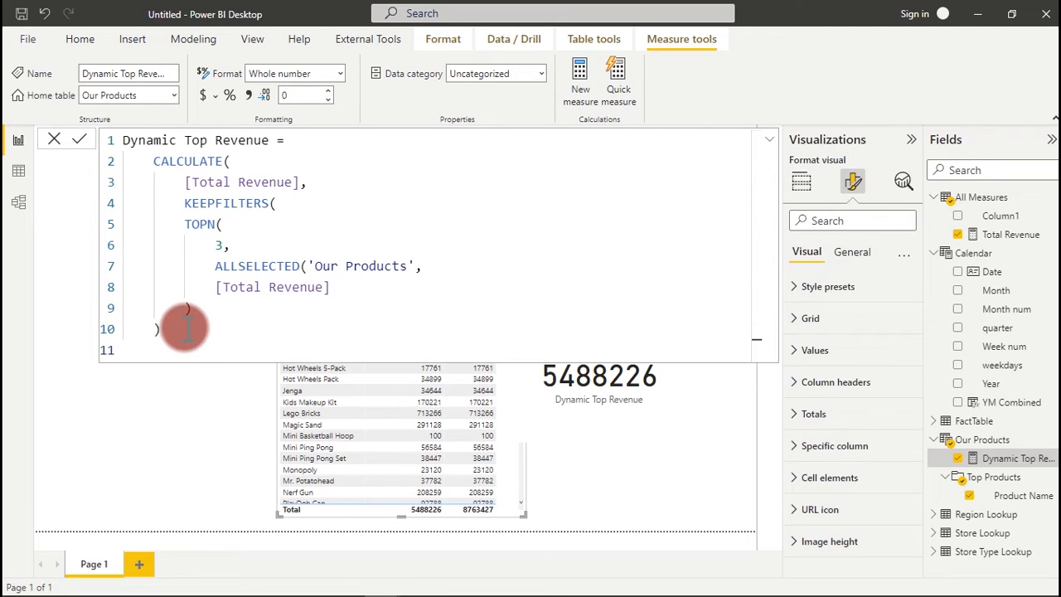
key("Tab")
type(")")
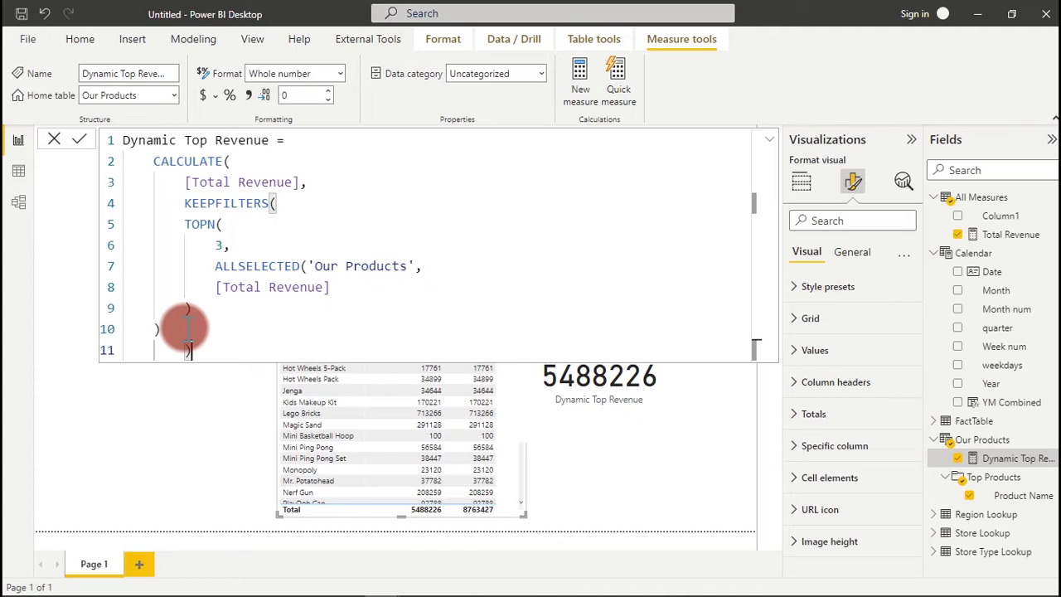
key("Return")
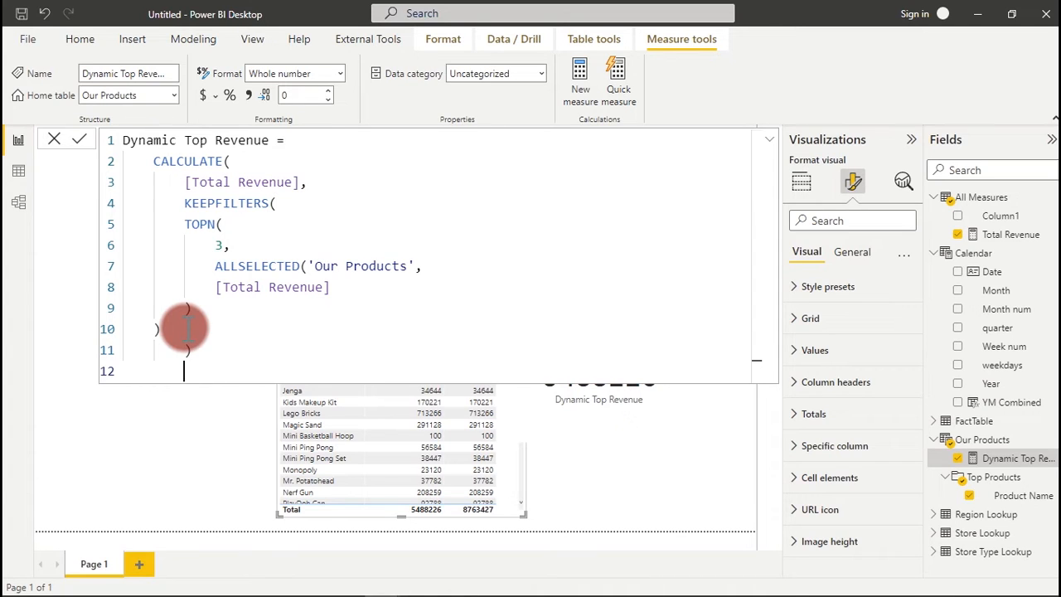
key("BackSpace")
type(")")
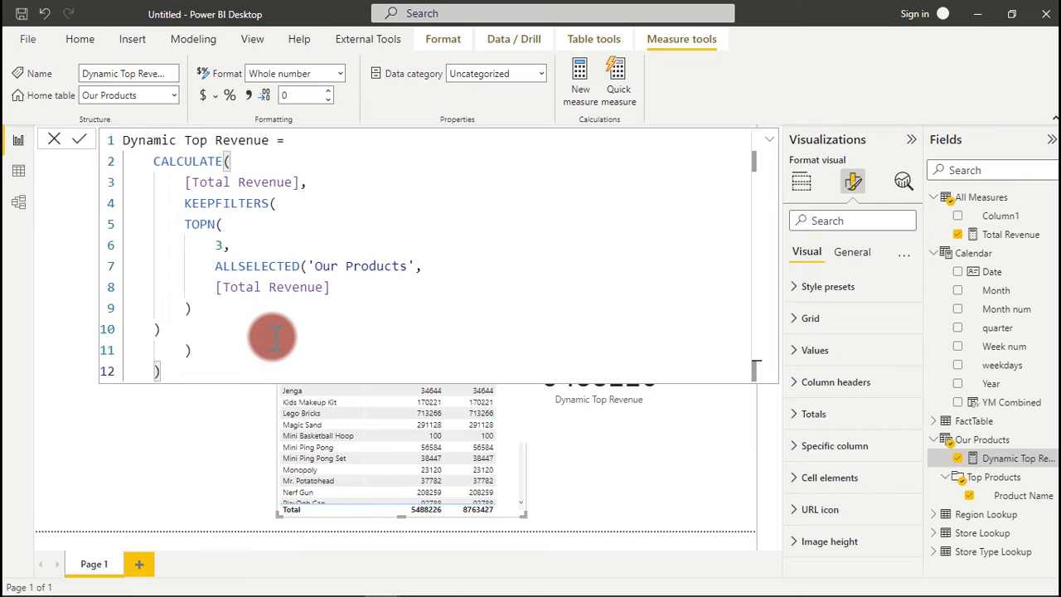
key("Return")
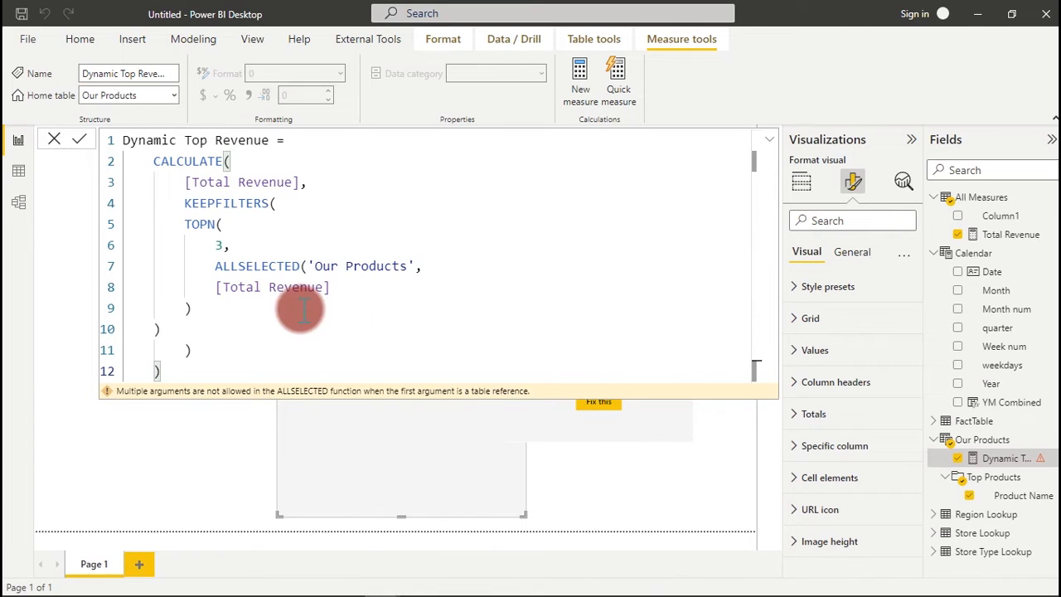
Close the ALLSELECTED function after 'Our Products', remove the surplus final parenthesis, and commit the Dynamic Top Revenue formula
left_click(417, 265)
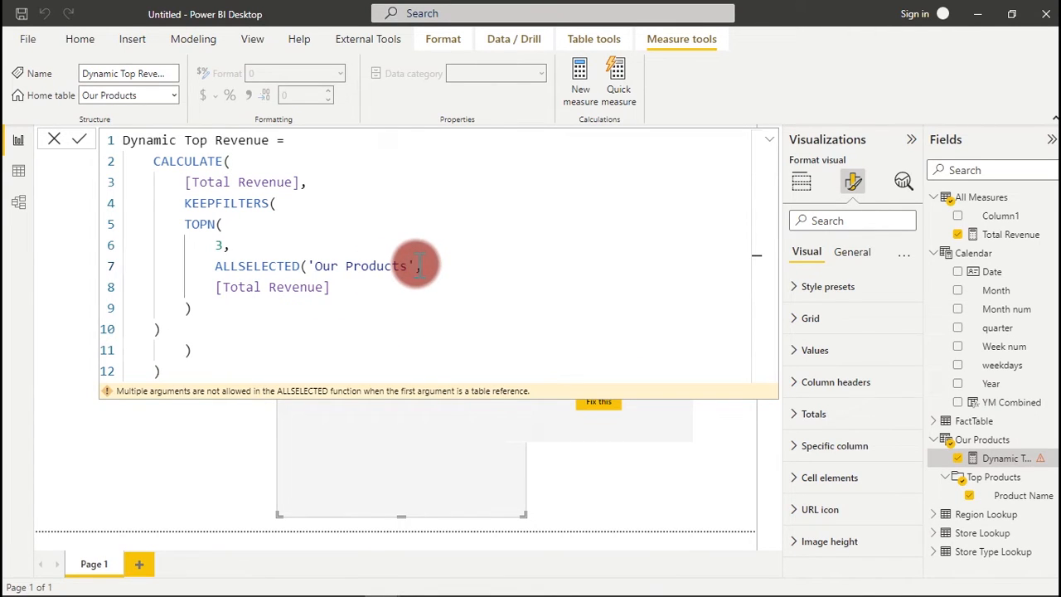
type(")")
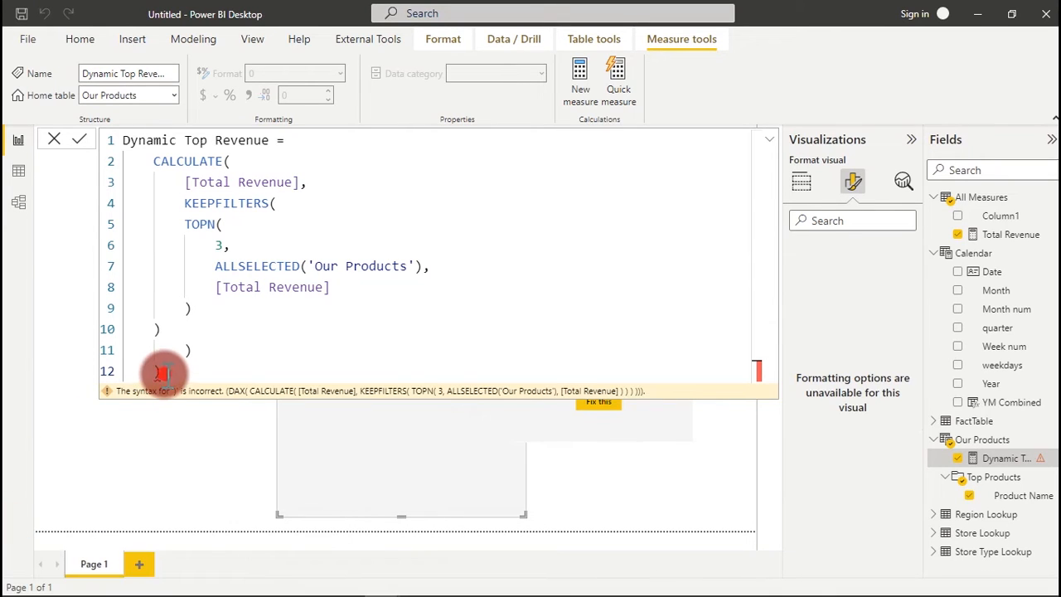
mouse_move(164, 375)
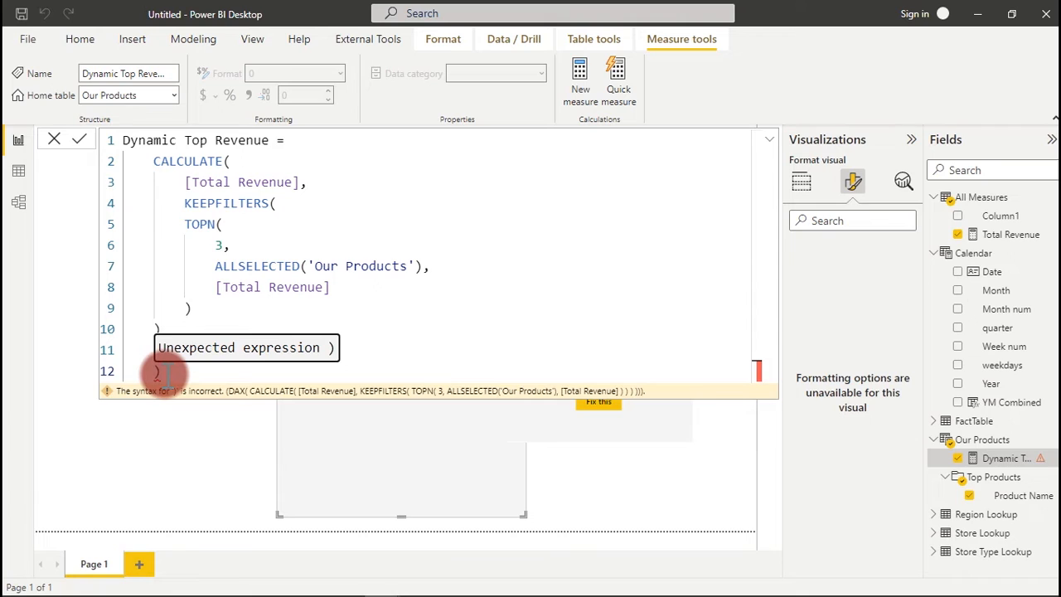
key("BackSpace")
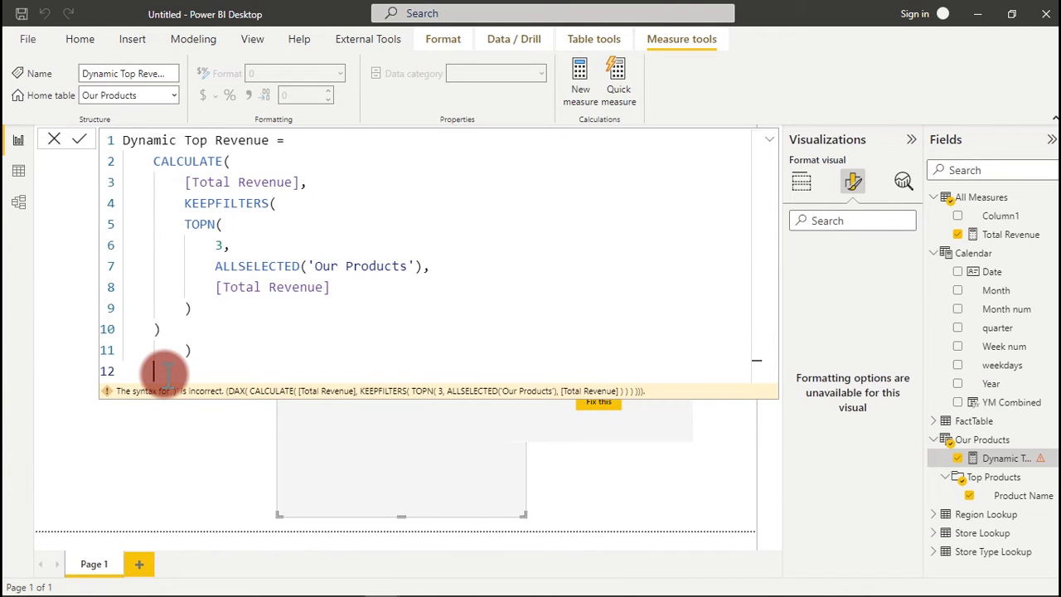
key("Return")
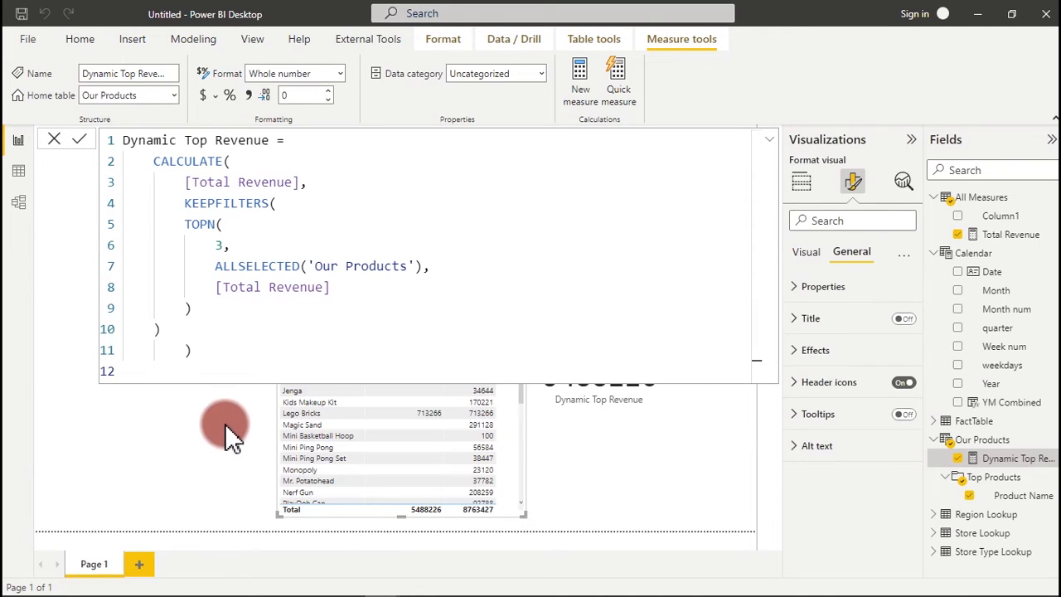
Move the Dynamic Top Revenue card away from the product table and sort the table by Dynamic Top Revenue in descending order
left_click(590, 438)
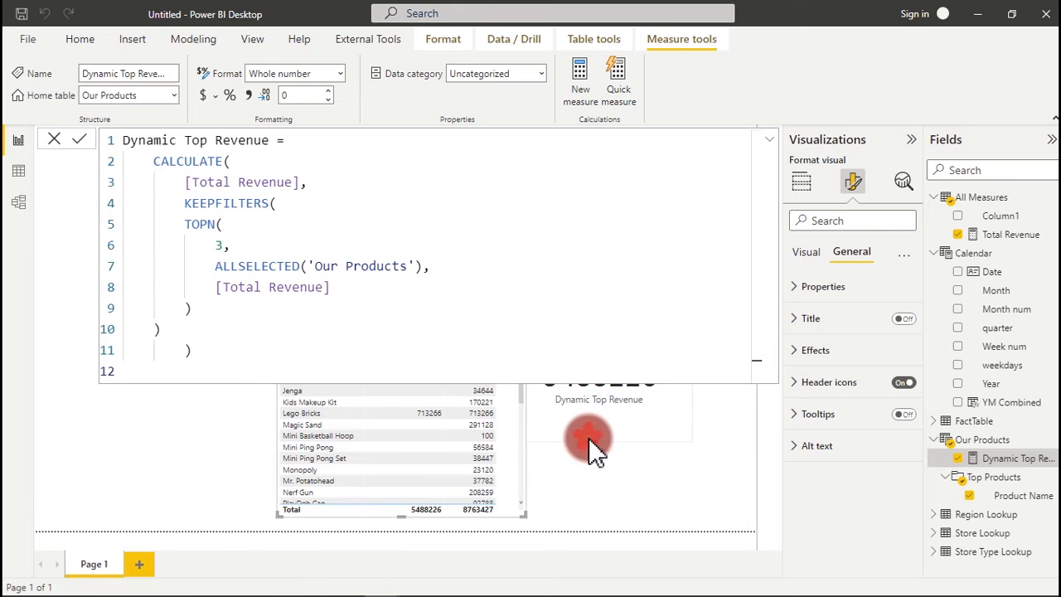
left_click(654, 485)
left_click_drag(584, 351, 640, 348)
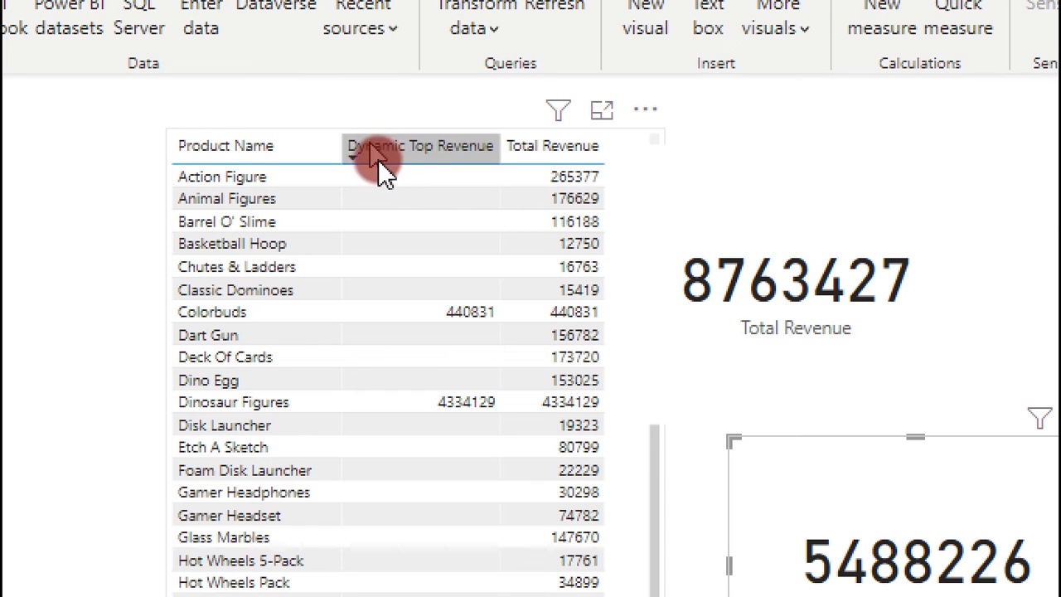
left_click(368, 166)
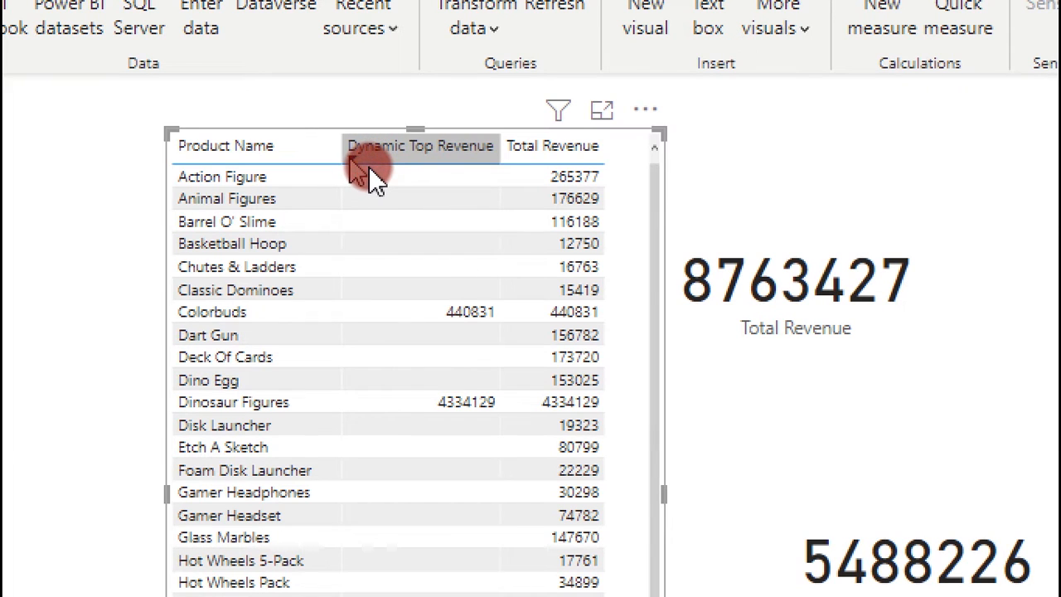
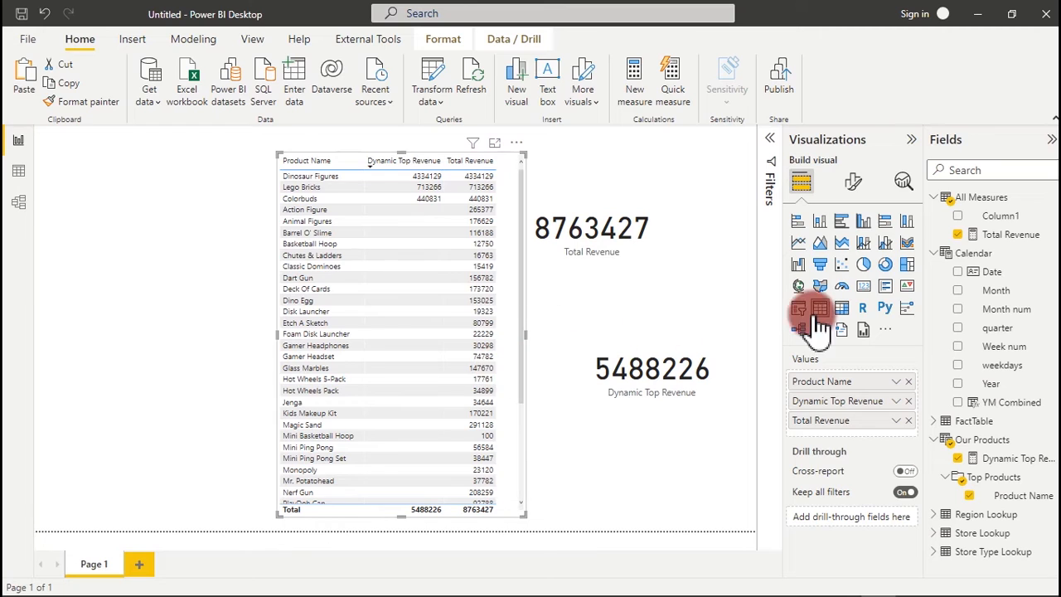
Remove Total Revenue from the product table and shrink the table visual in width and height
left_click(908, 420)
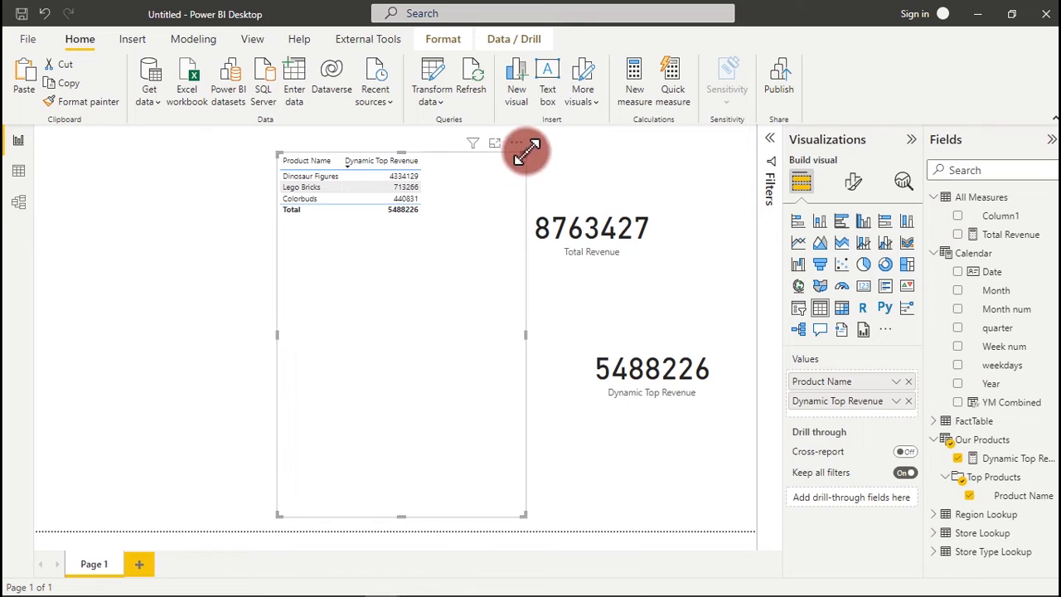
left_click_drag(526, 153, 482, 256)
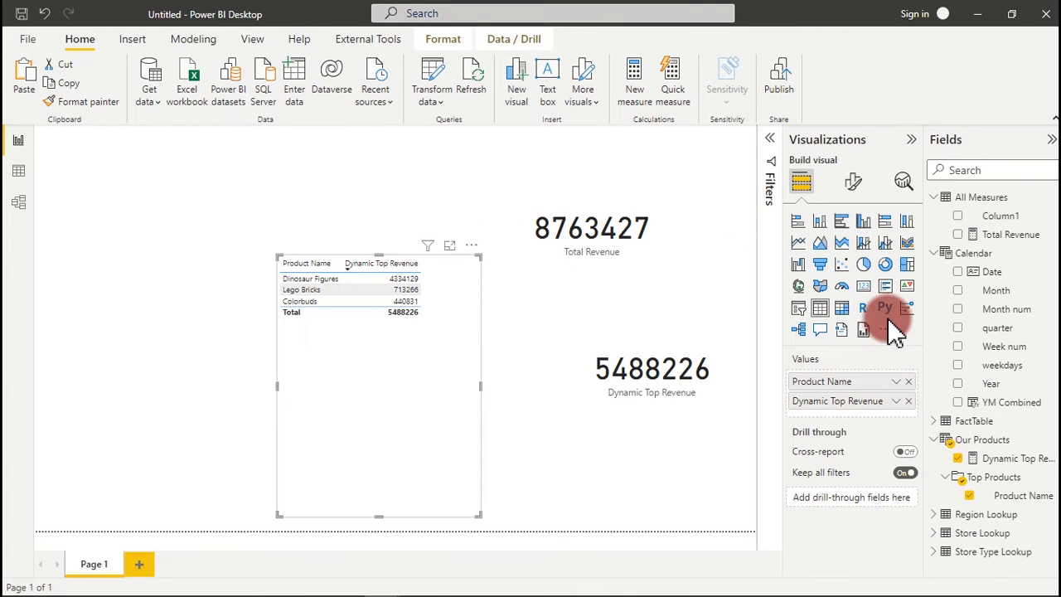
Open the Dynamic Top Revenue formula and cut the whole TOPN expression out of KEEPFILTERS, keeping it for reuse
left_click(1009, 458)
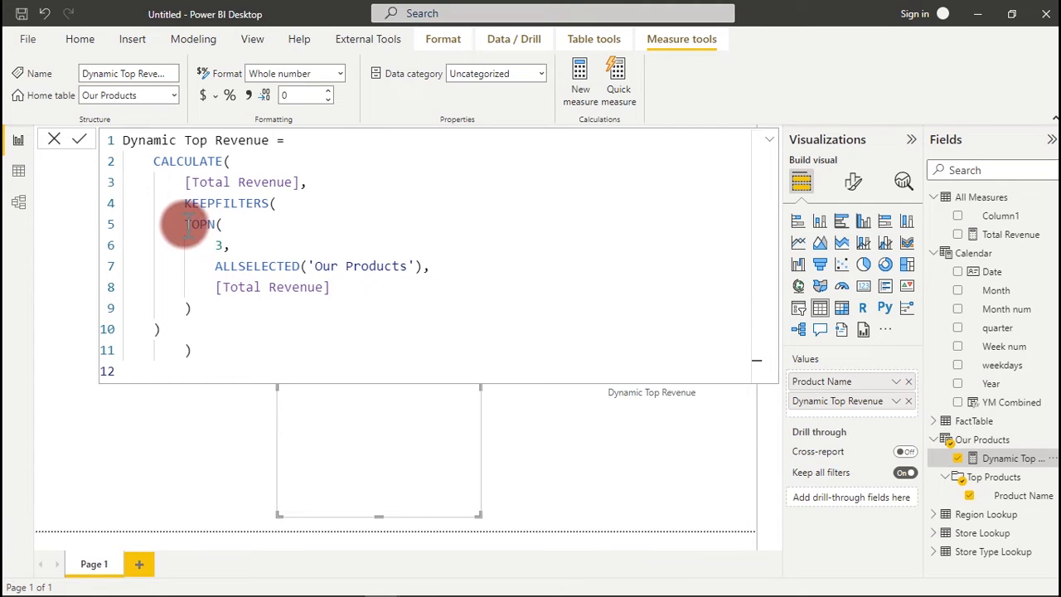
left_click_drag(186, 224, 230, 307)
key("ctrl+c")
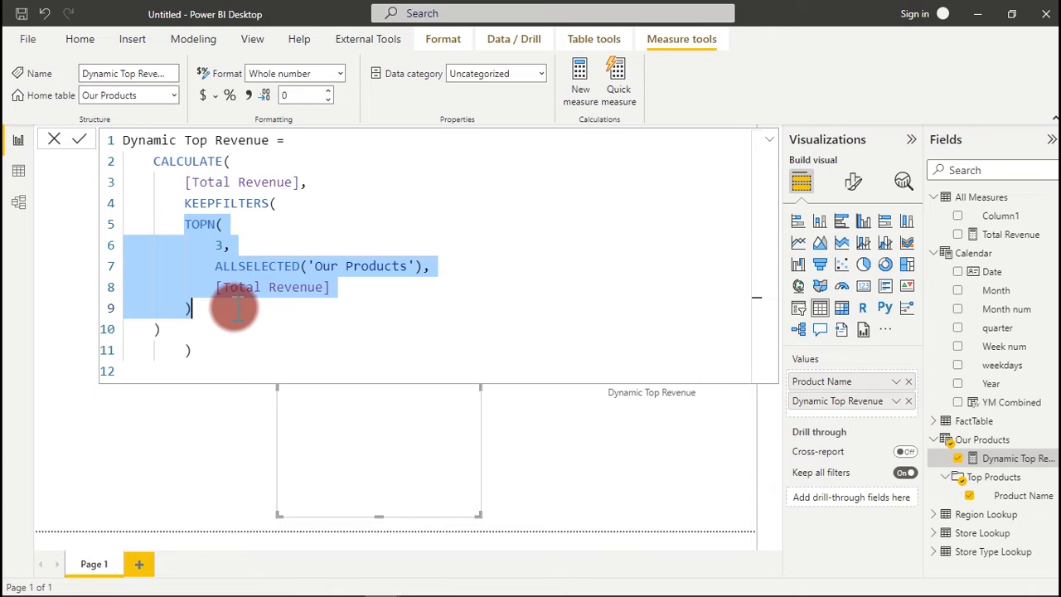
key("BackSpace")
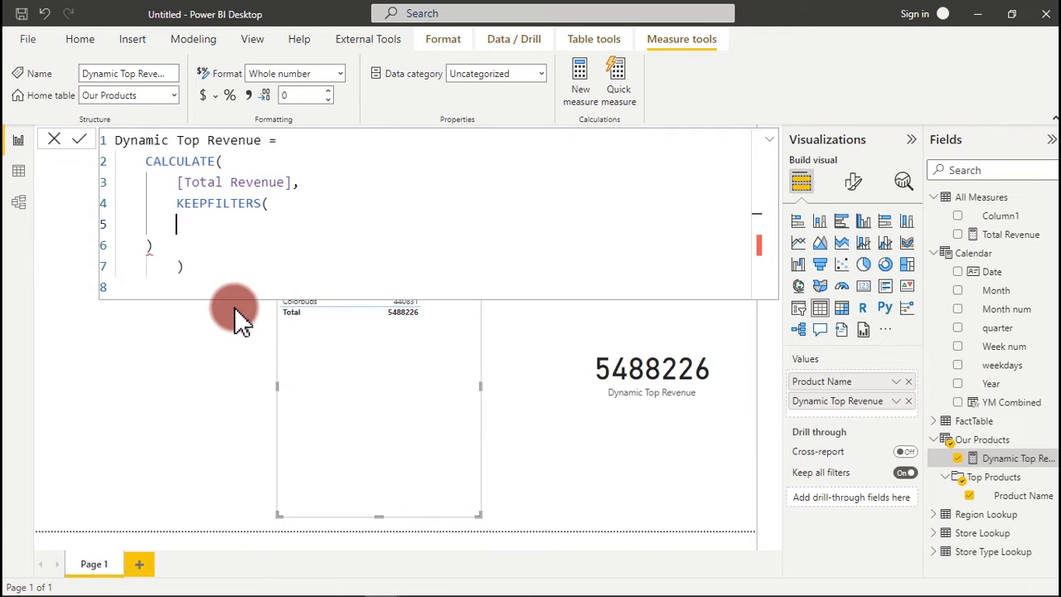
Declare a variable TopProducts above CALCULATE and assign it the copied TOPN expression
left_click(286, 139)
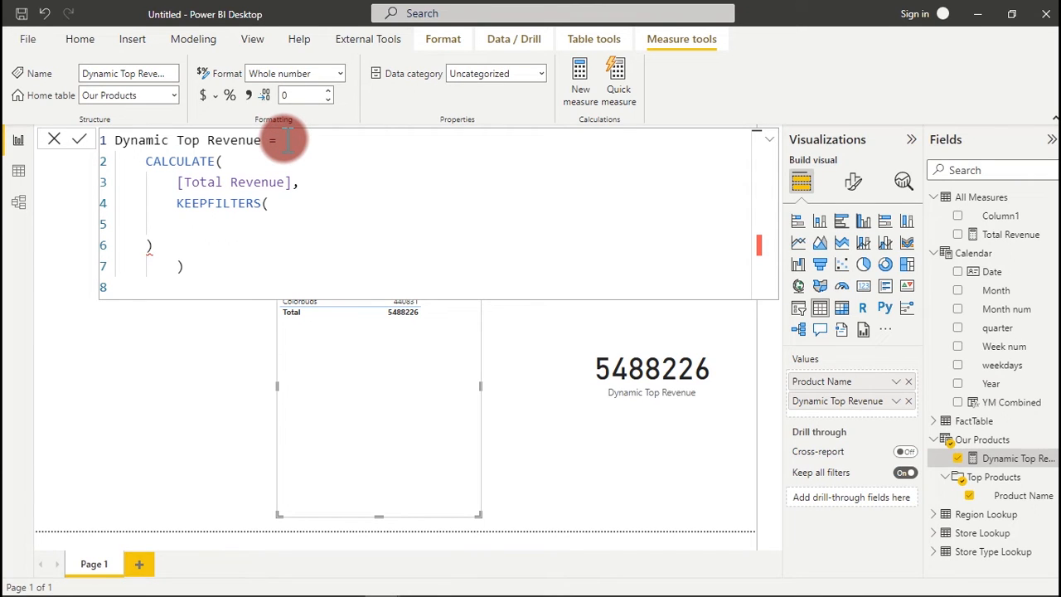
key("Return")
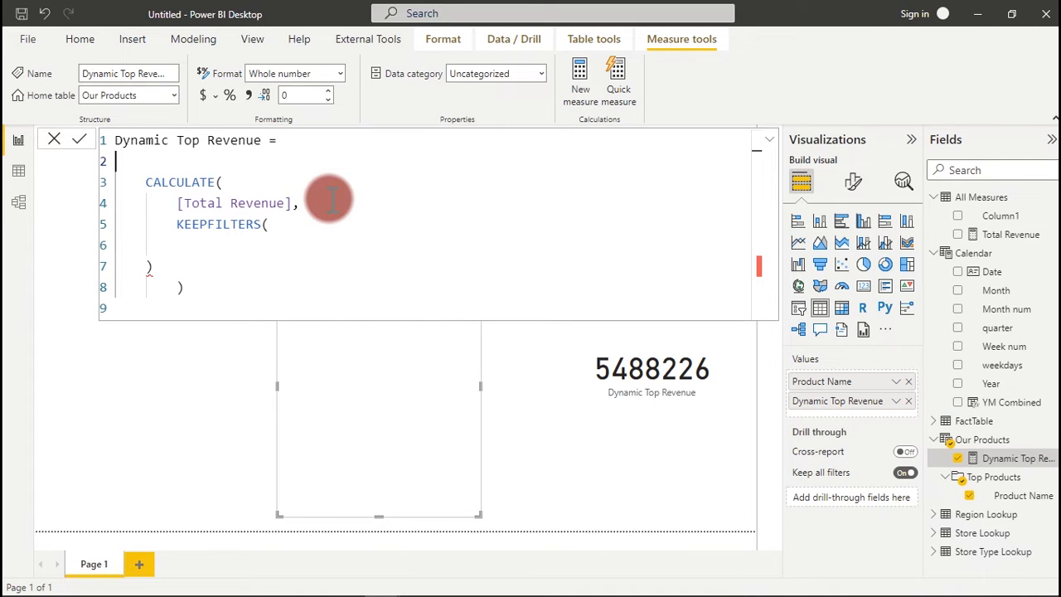
type("VAR")
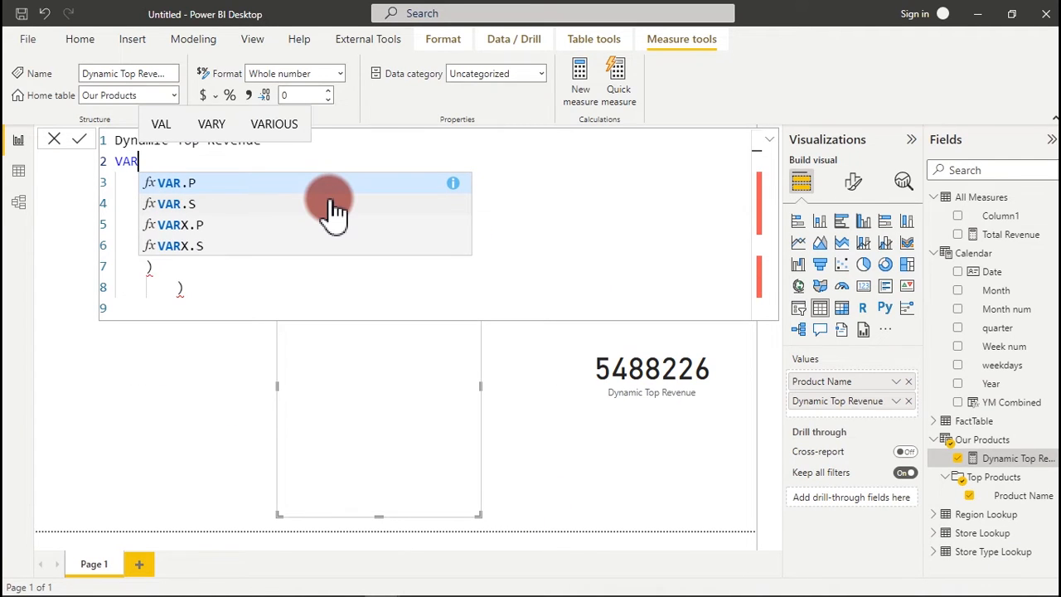
type(" Top")
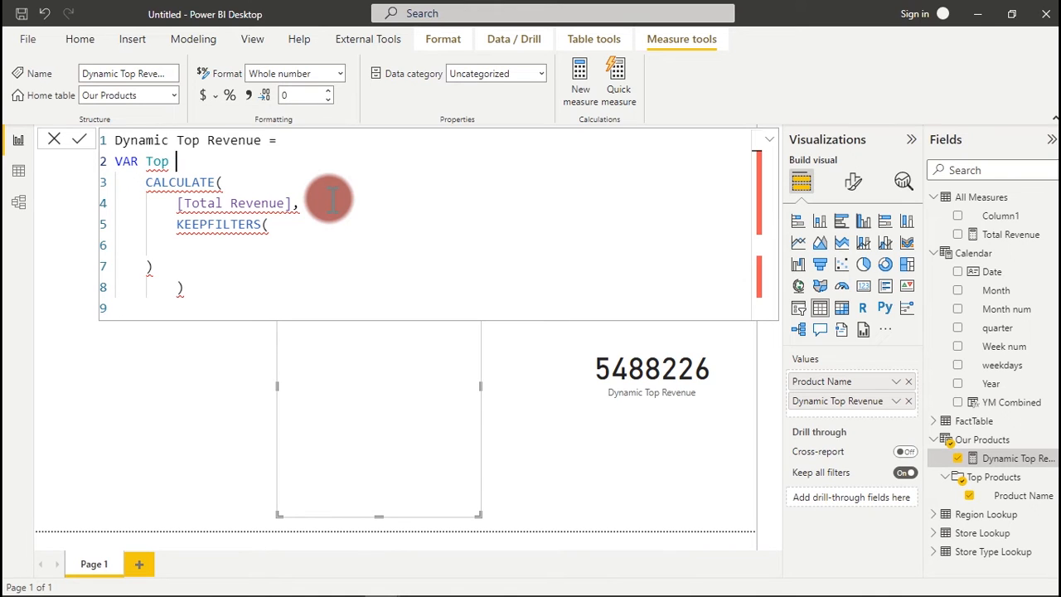
key("BackSpace")
type("Produc")
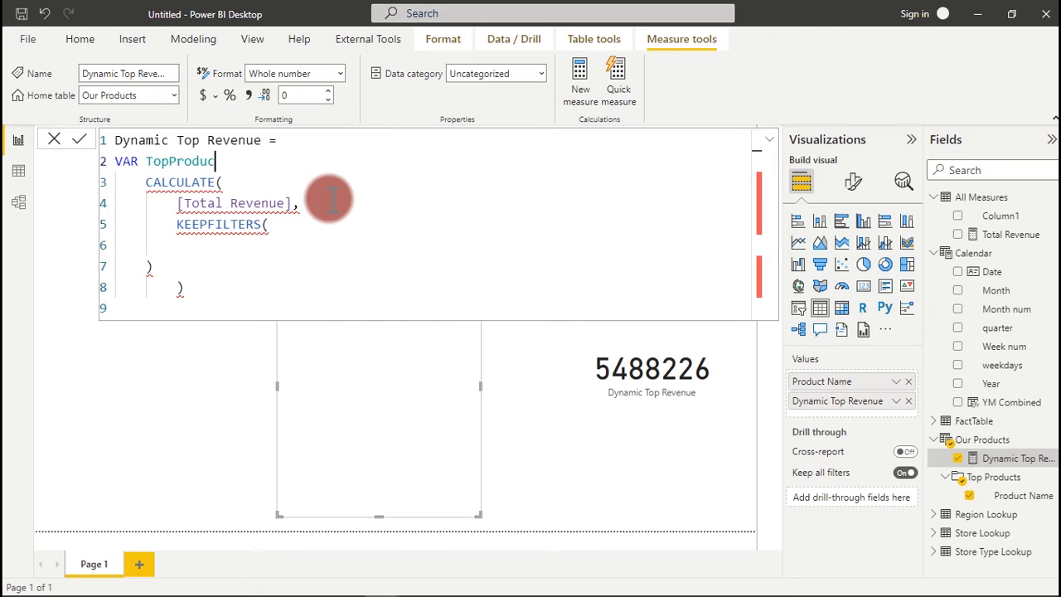
type("ts=")
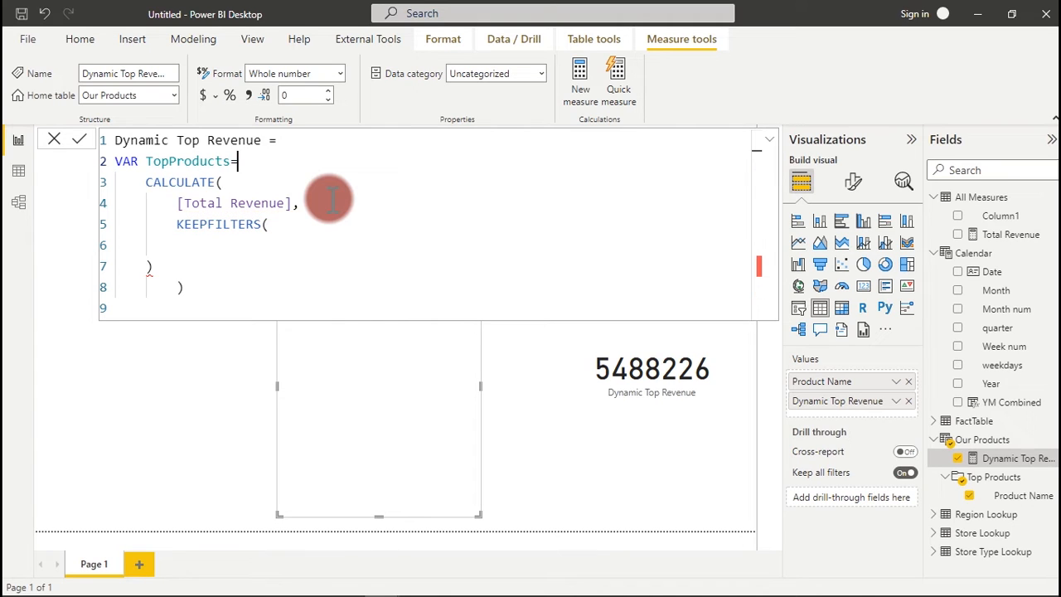
key("shift+Return")
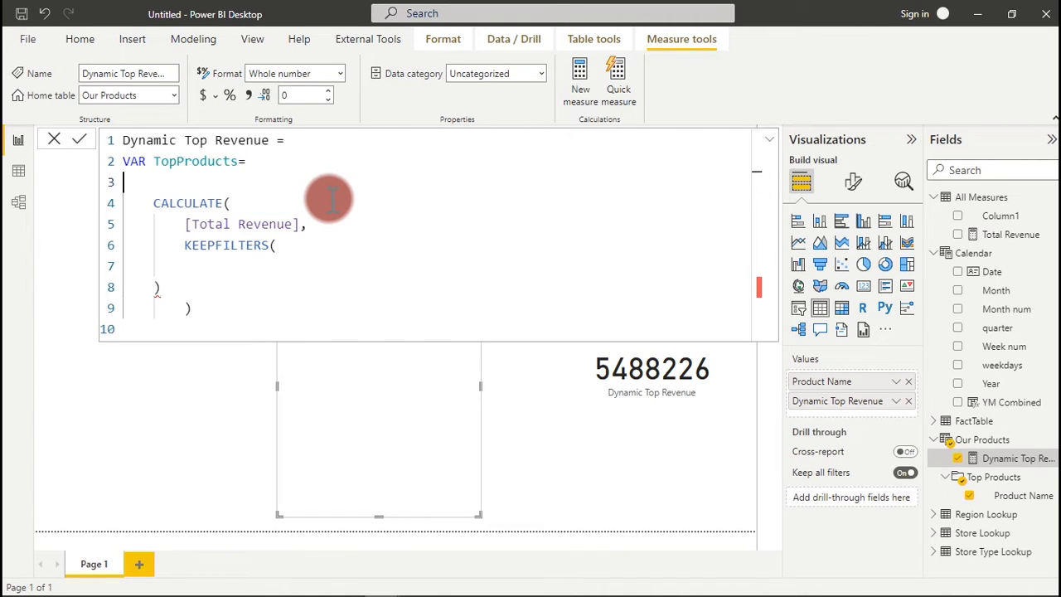
key("ctrl+v")
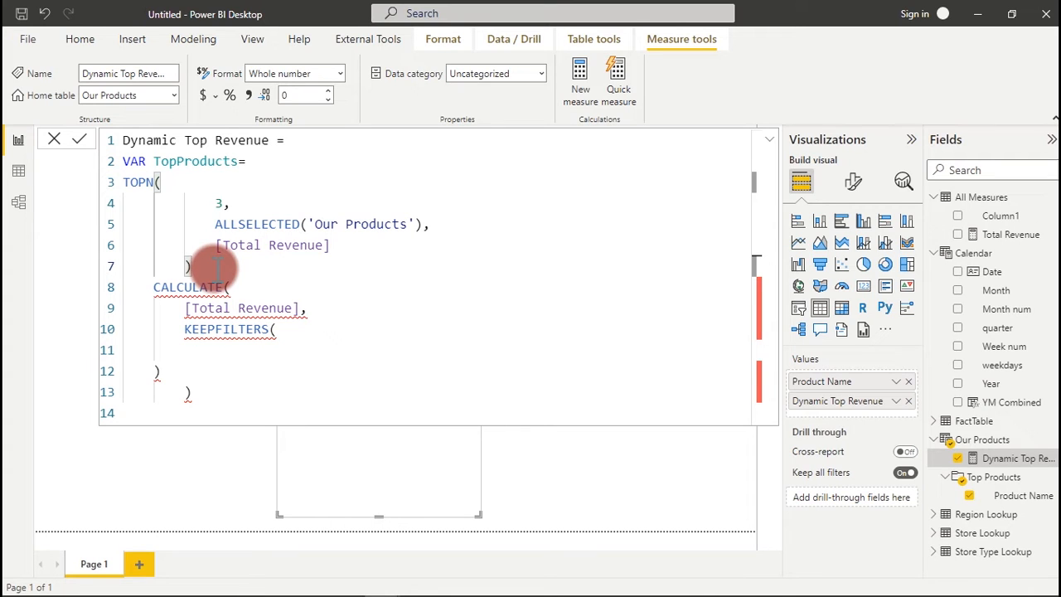
Declare a second variable named TopRevenue below the TOPN expression and assign the CALCULATE expression to it
key("Return")
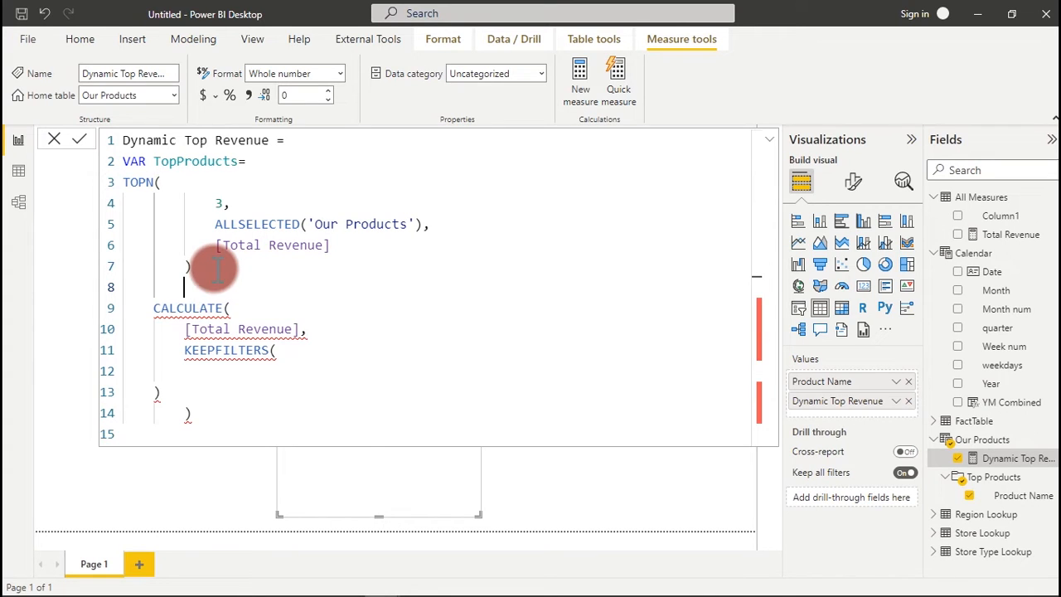
key("BackSpace")
key("BackSpace")
type("VAR")
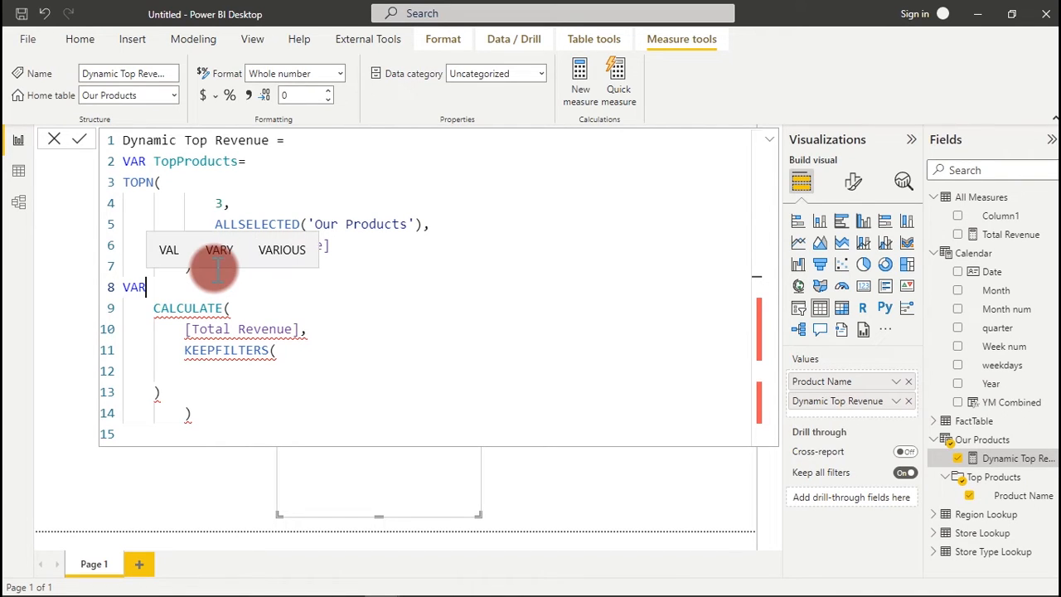
mouse_move(525, 582)
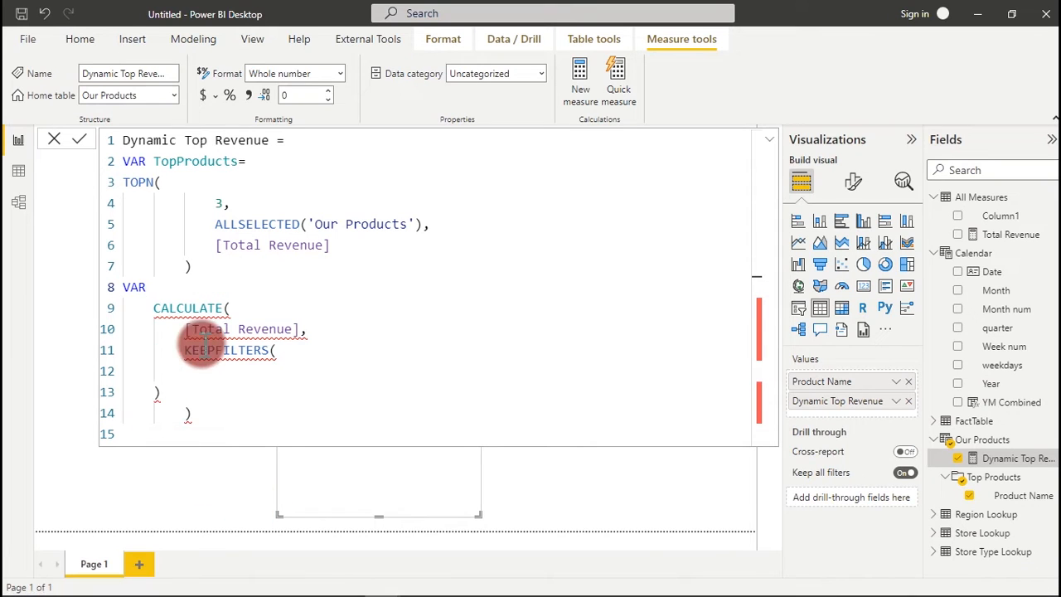
type(",")
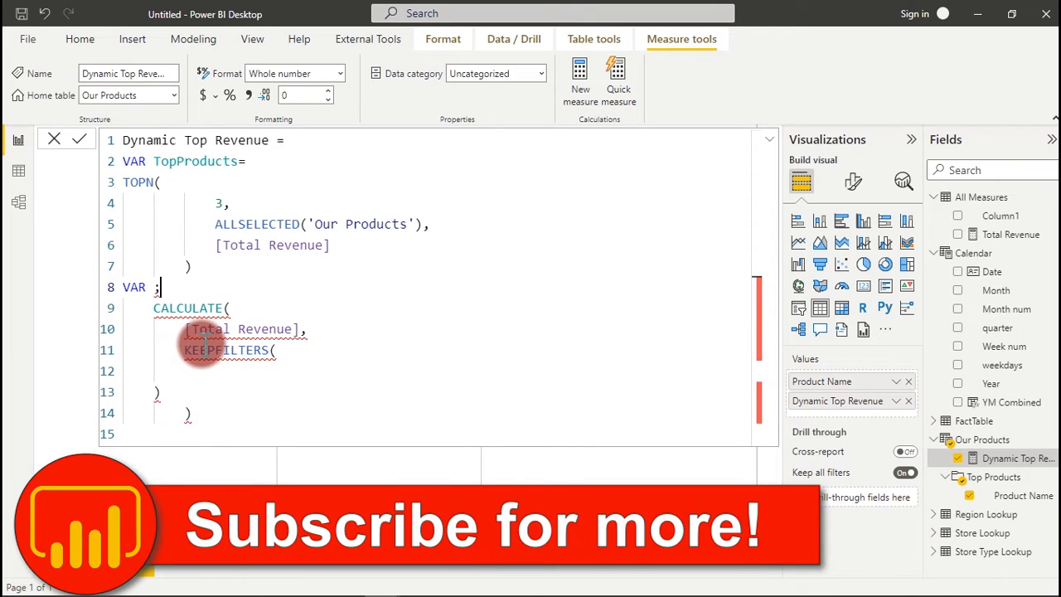
key("BackSpace")
type("tOP")
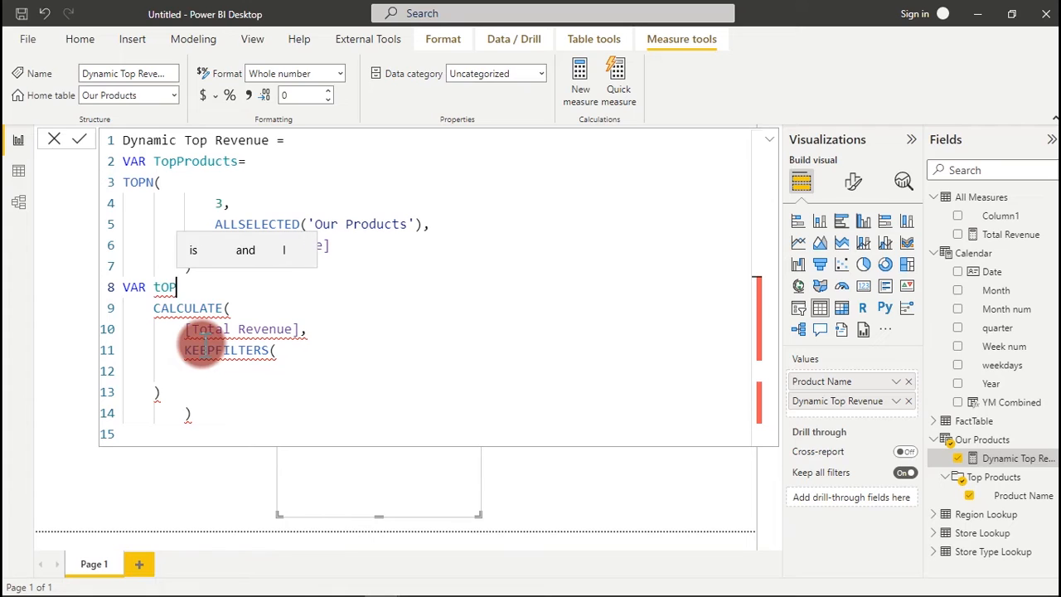
key("BackSpace")
key("BackSpace")
key("BackSpace")
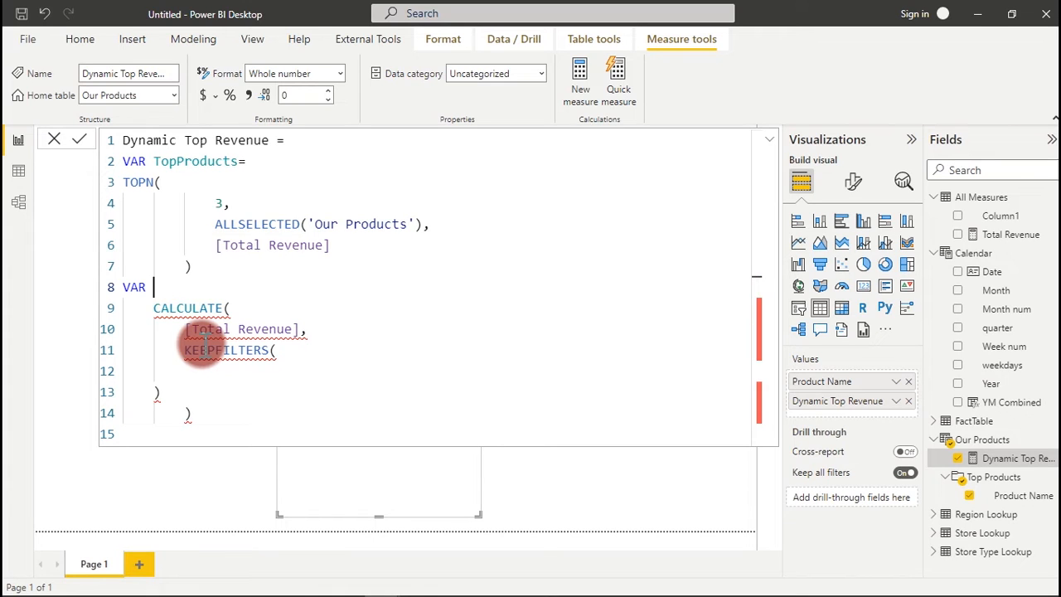
type("Top")
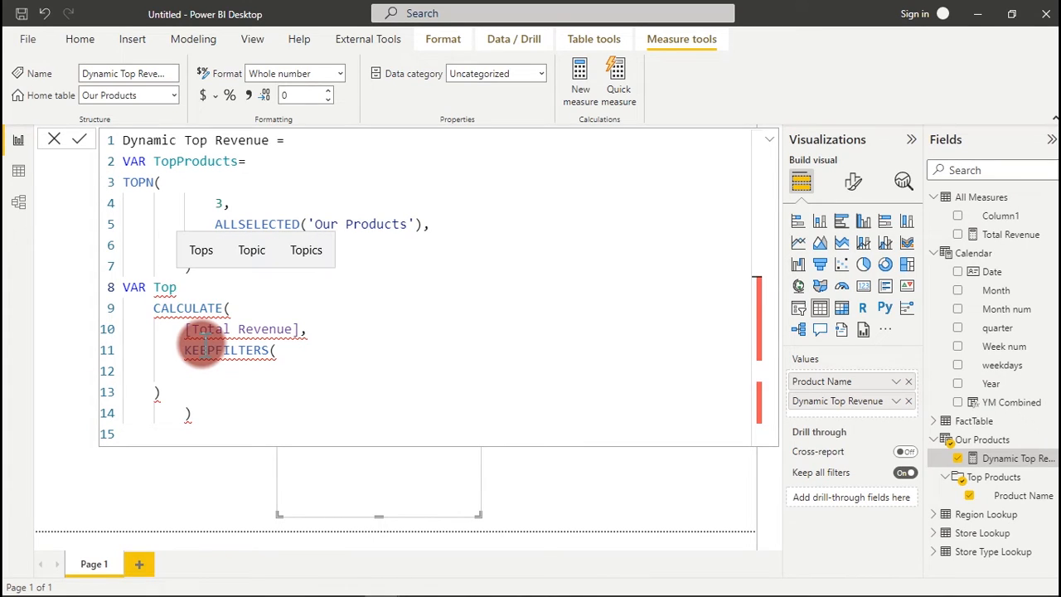
type("Reve")
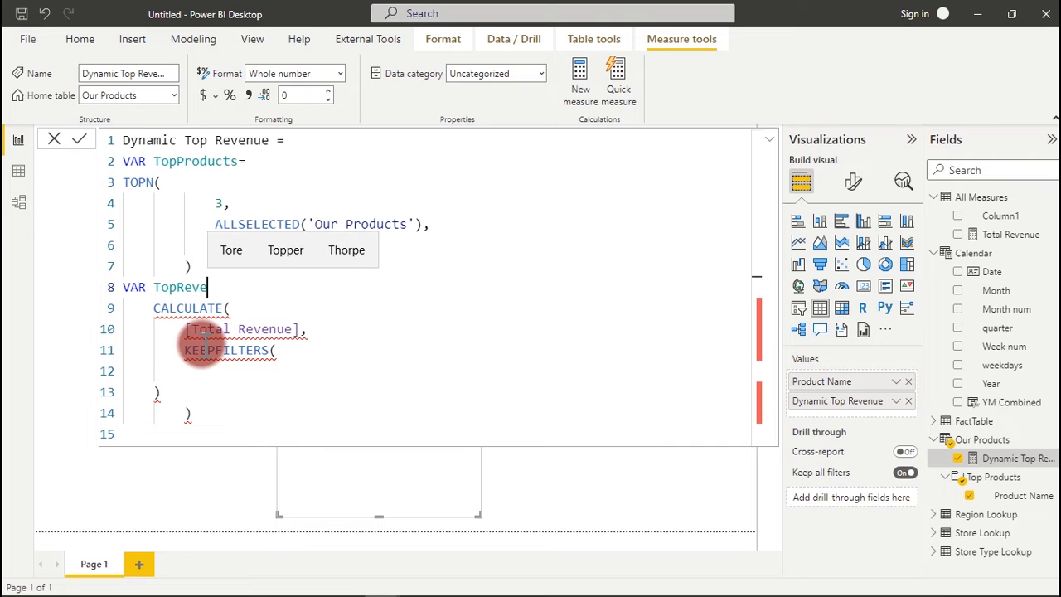
type("nue")
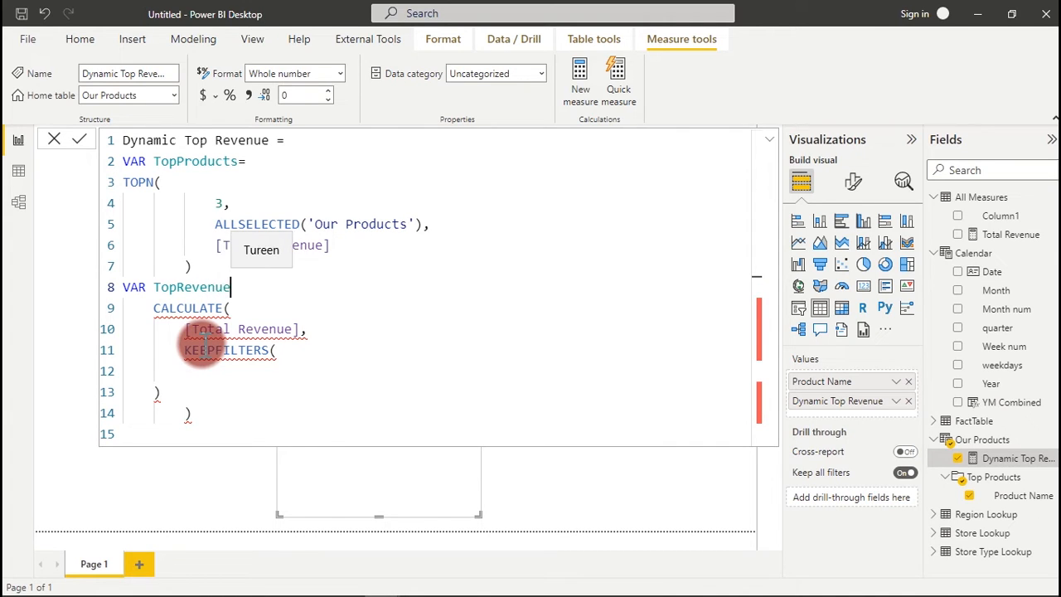
type("=")
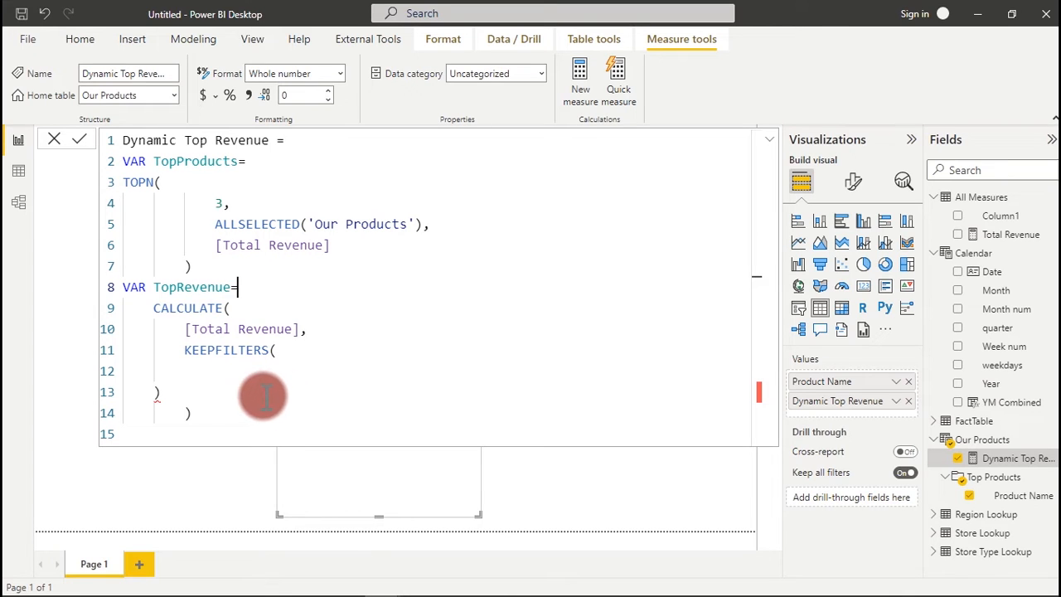
Pass the TopProducts variable to KEEPFILTERS, close its parenthesis and remove the surplus closing parenthesis at the formula's end
left_click(312, 353)
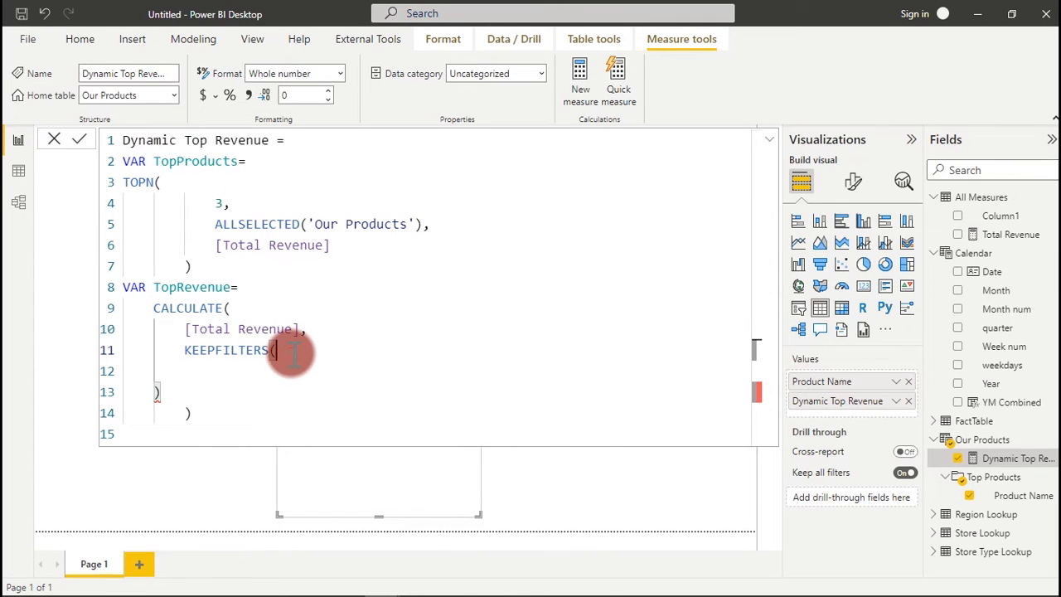
type("top")
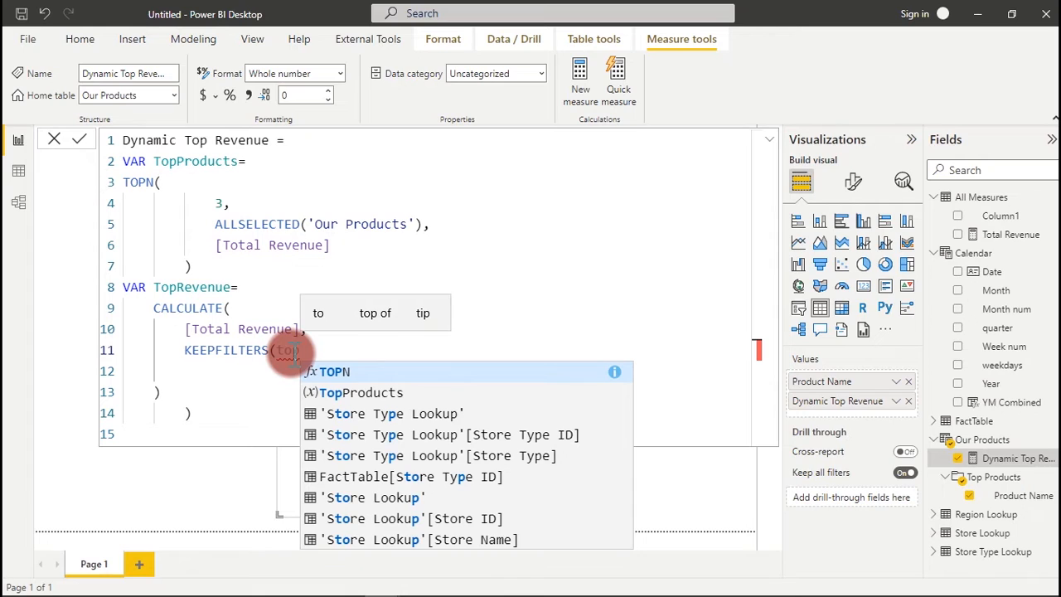
left_click(351, 393)
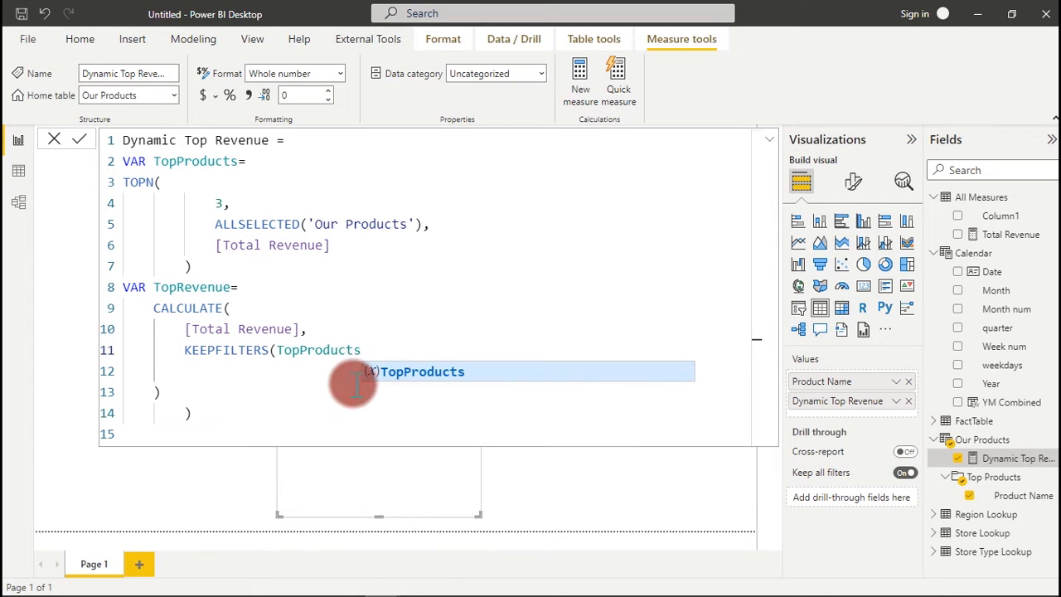
type(")")
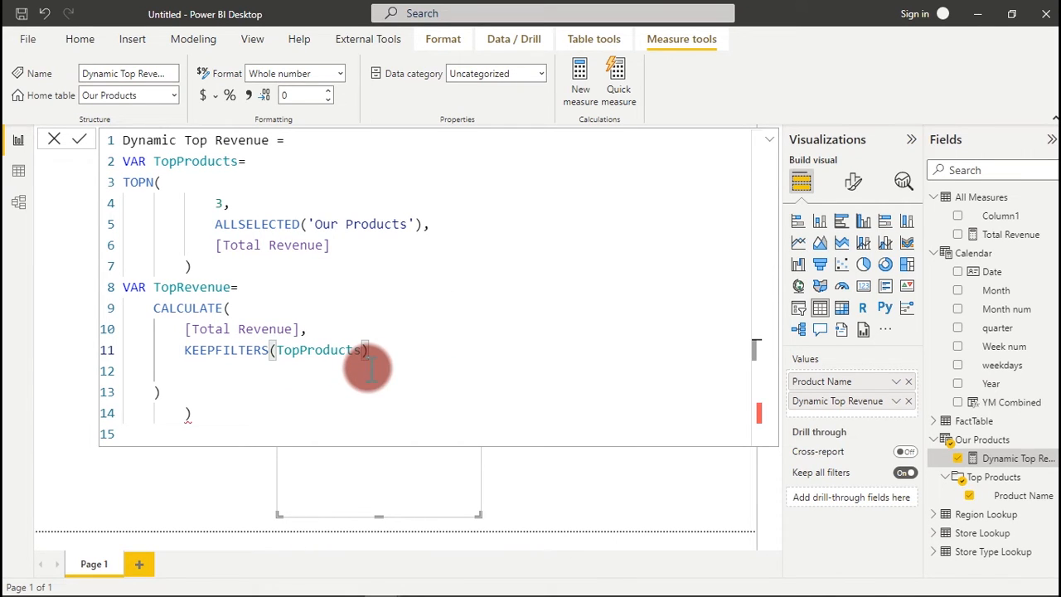
left_click(229, 414)
key("BackSpace")
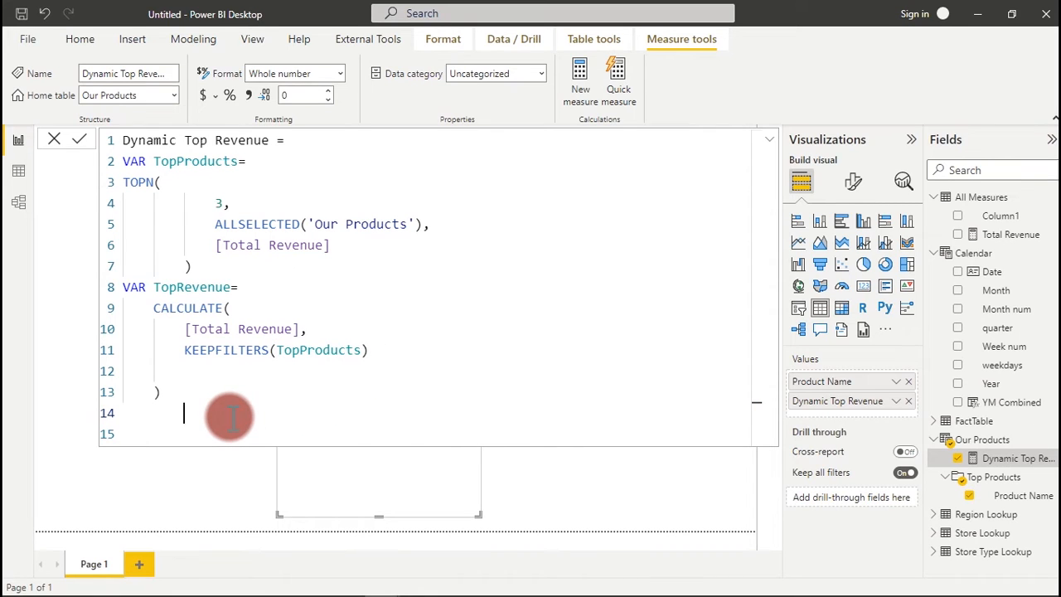
key("Return")
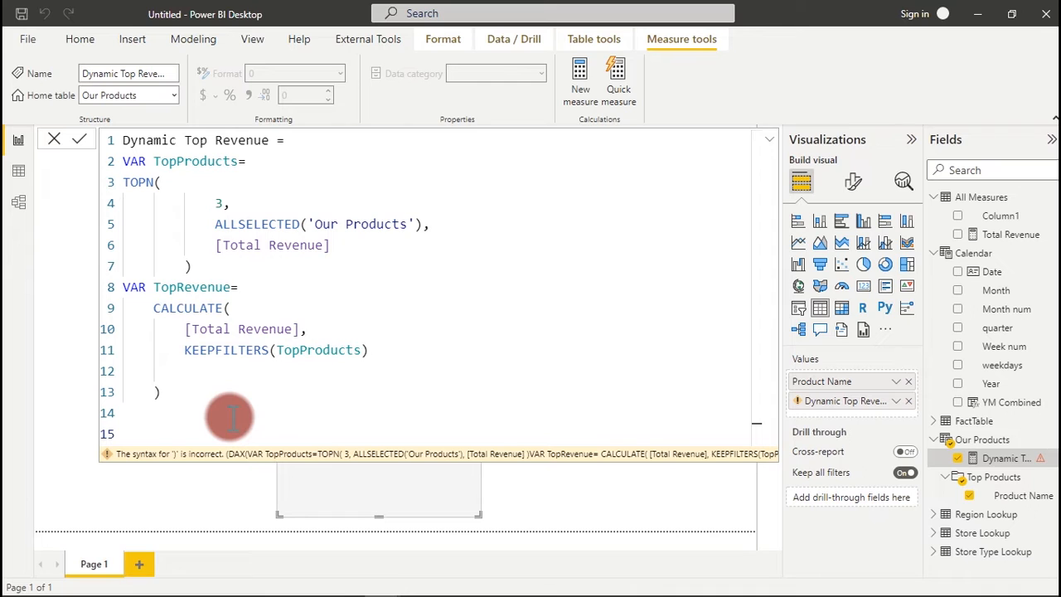
Add a RETURN statement that outputs TopRevenue, commit the measure and collapse the formula editor
mouse_move(273, 583)
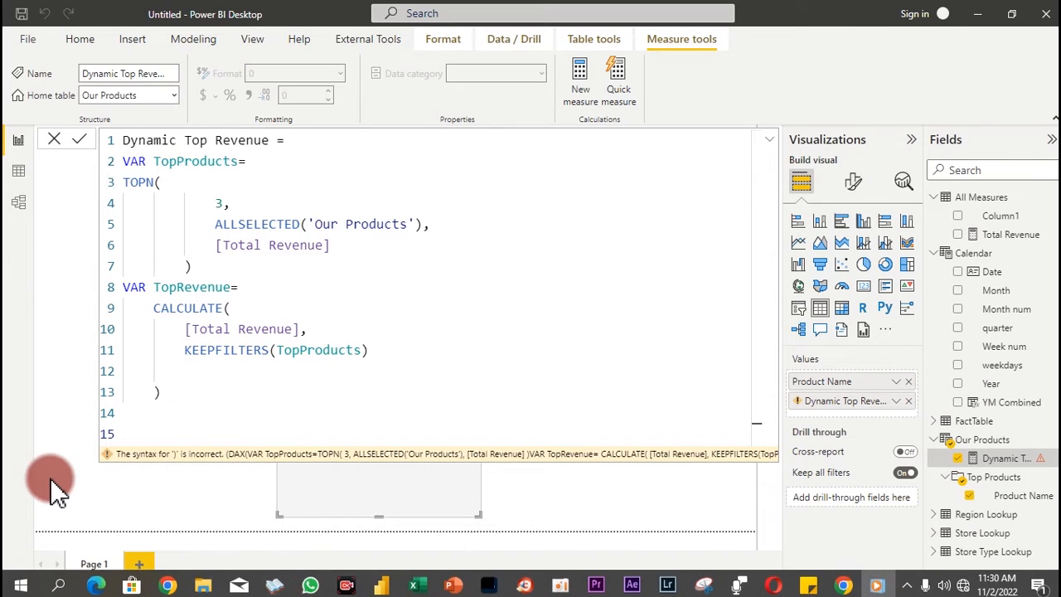
left_click(182, 438)
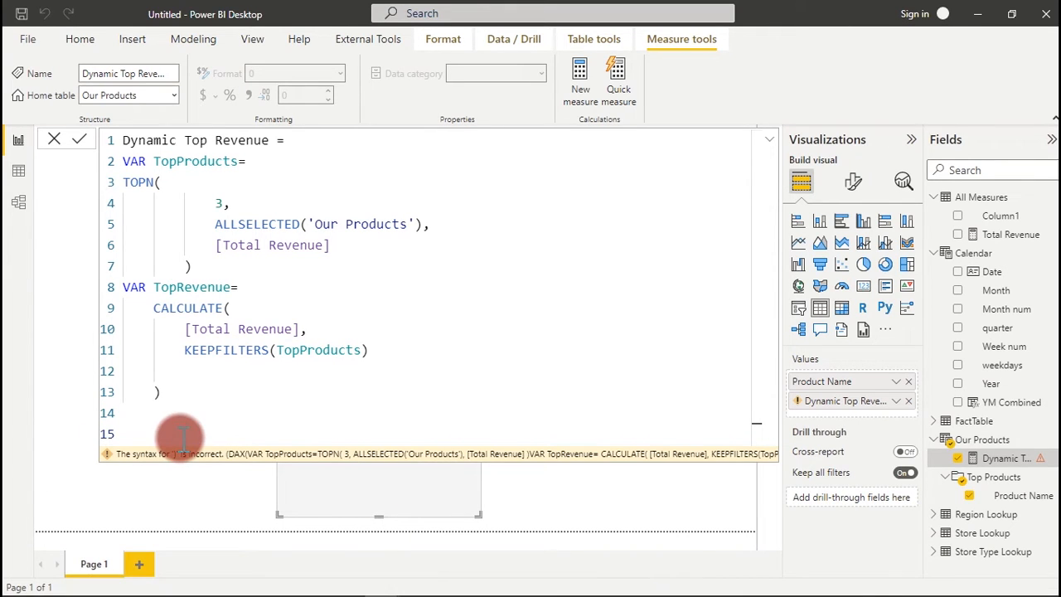
type("RETURN")
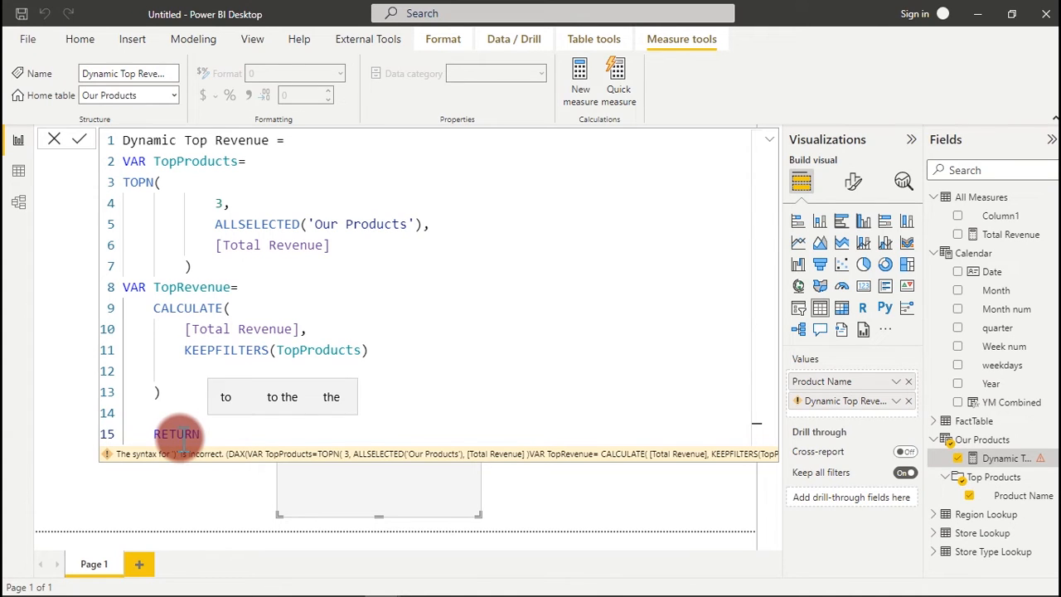
key("shift+Return")
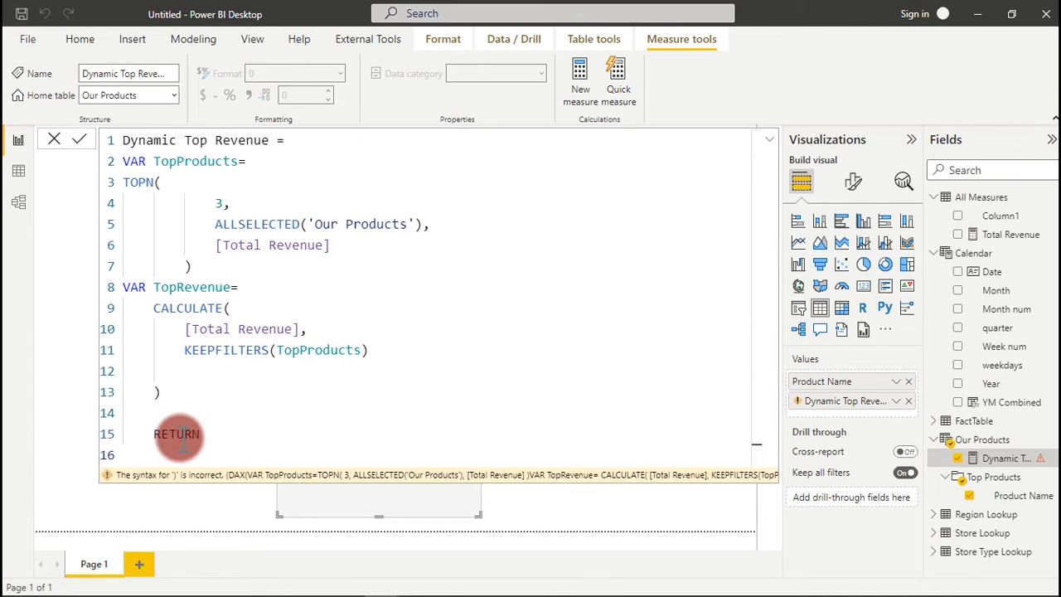
type("top")
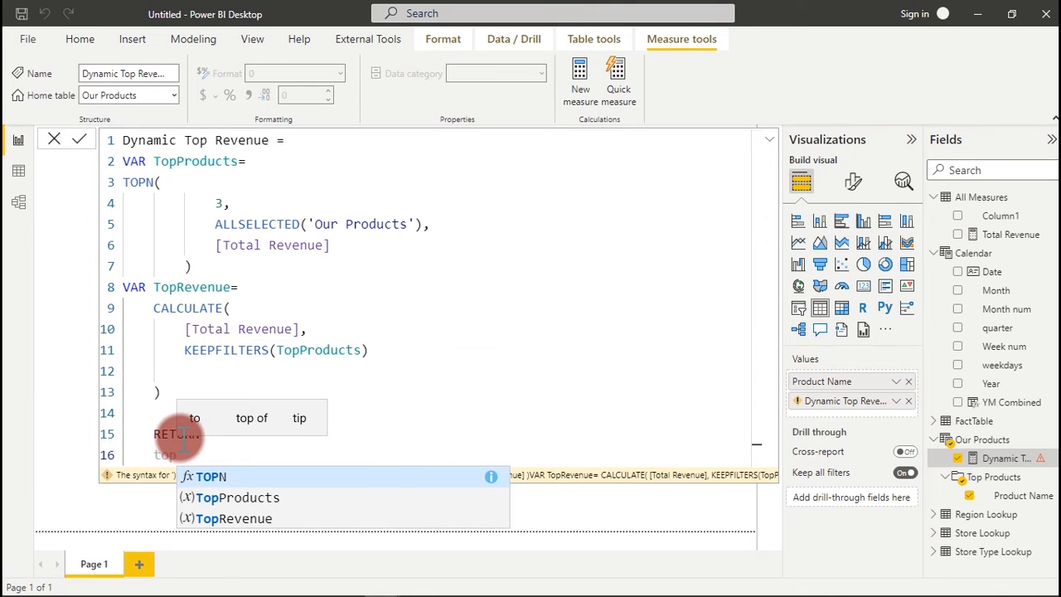
left_click(247, 520)
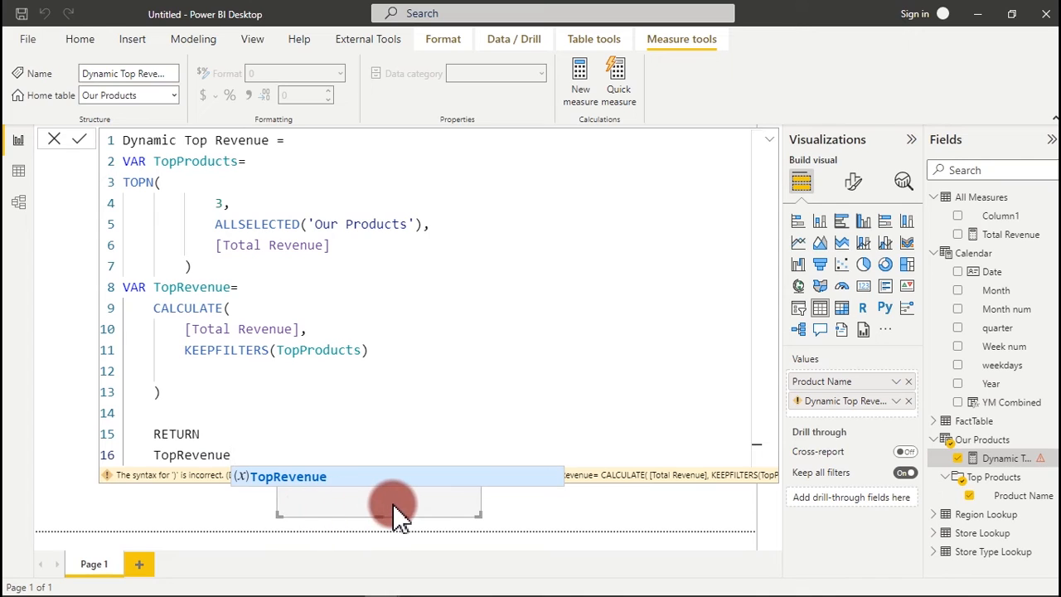
left_click(206, 433)
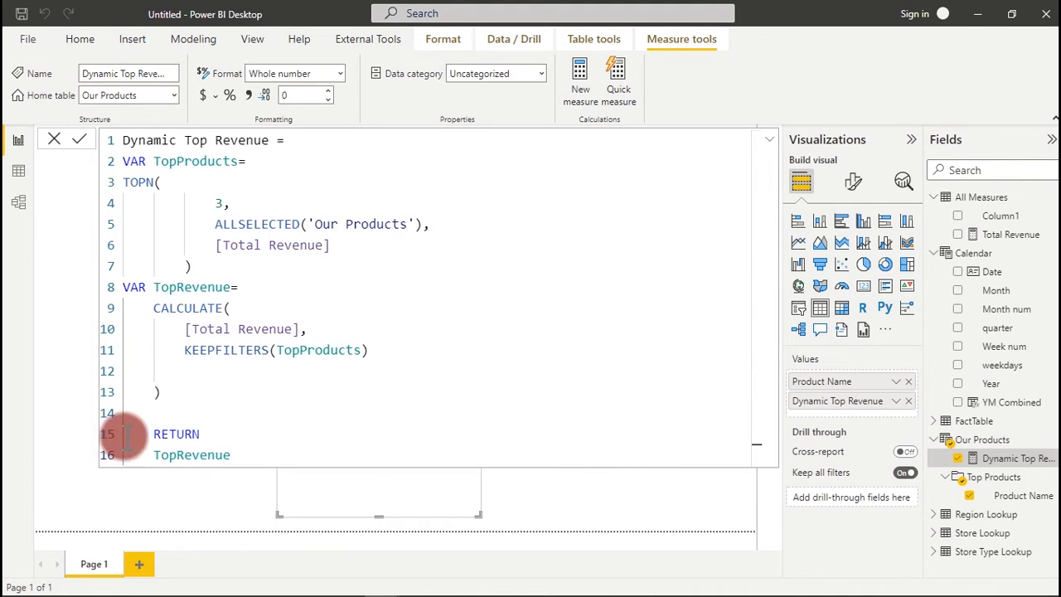
left_click(769, 141)
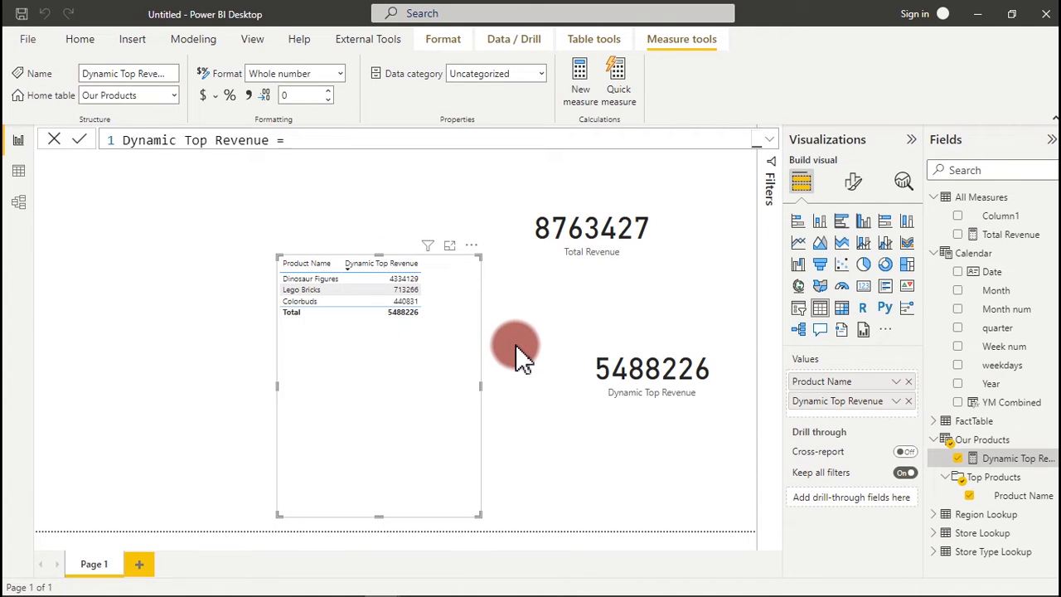
Expand the formula and declare a third variable named OtherRevnueProducts above RETURN, ending it with an equals sign
left_click(770, 140)
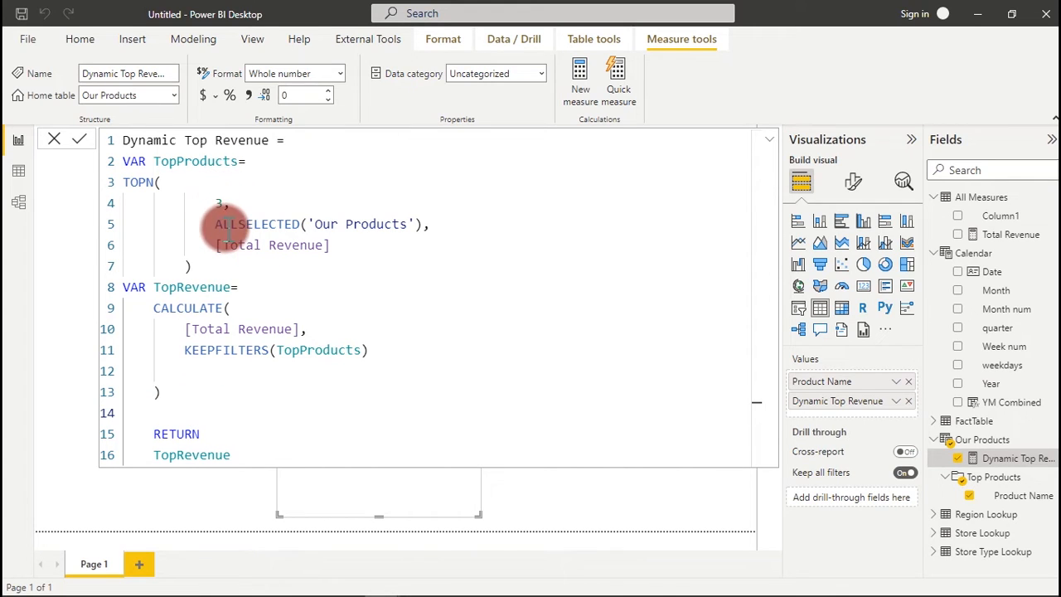
key("BackSpace")
key("BackSpace")
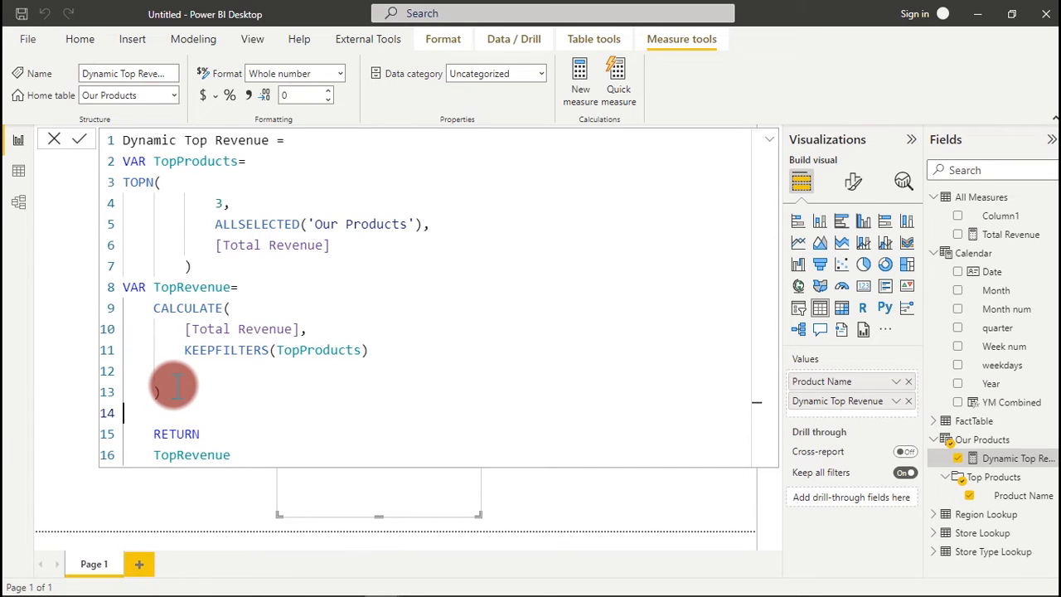
type("VAR")
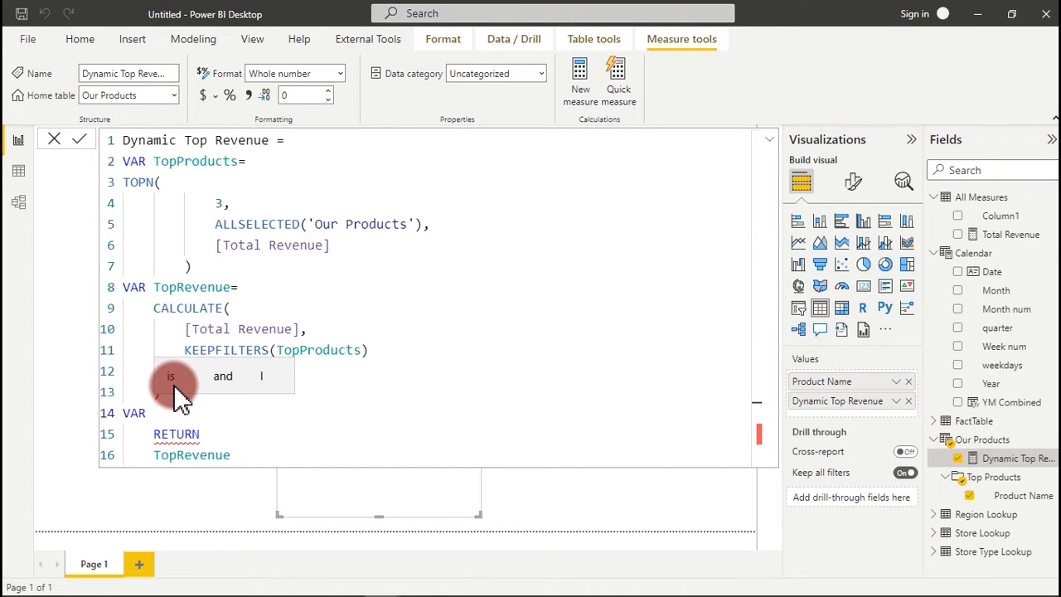
type(" Other")
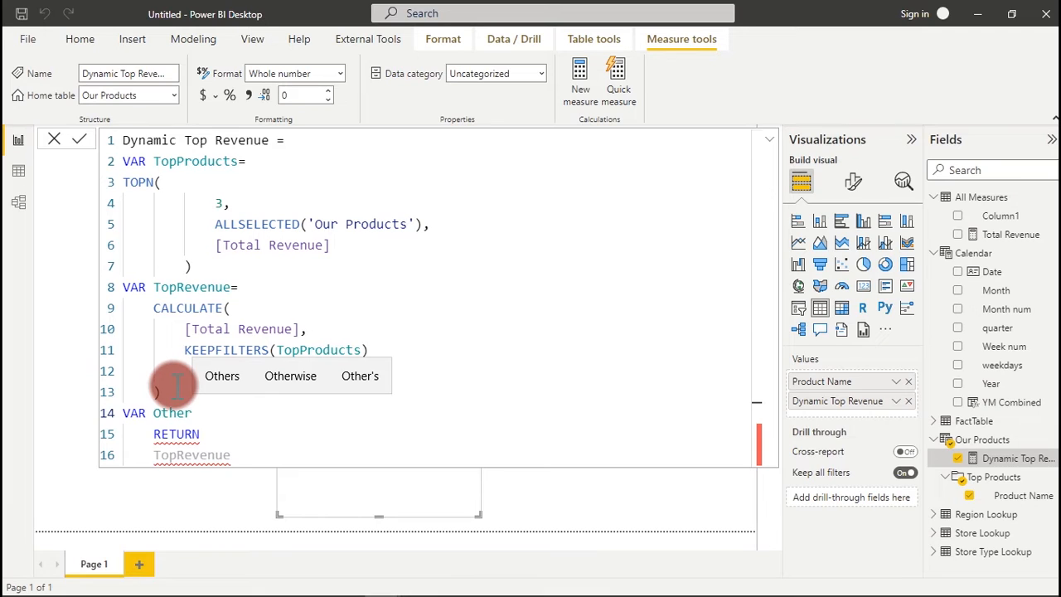
type("Re")
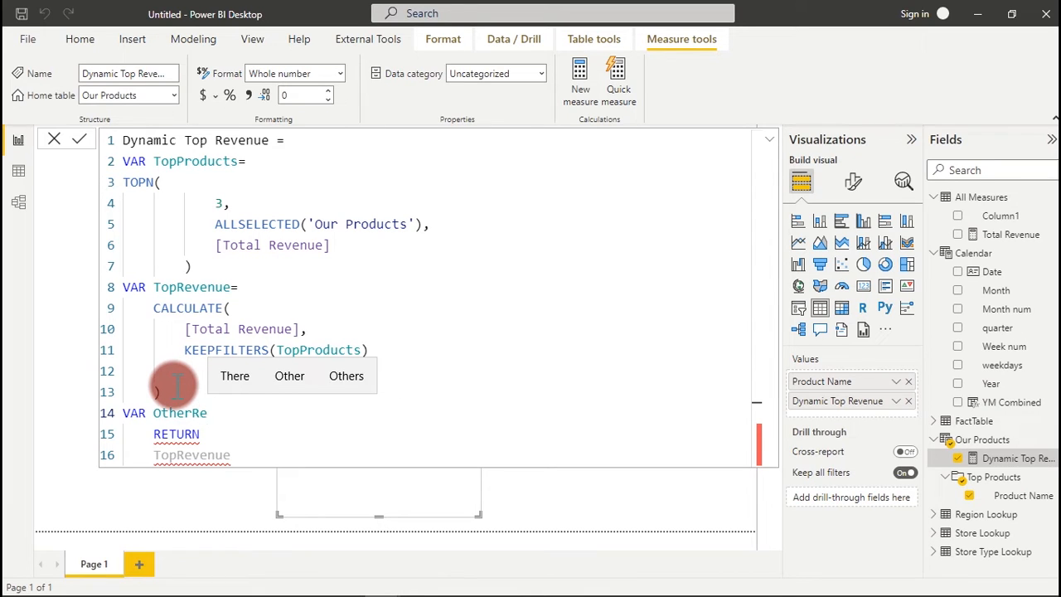
type("ve")
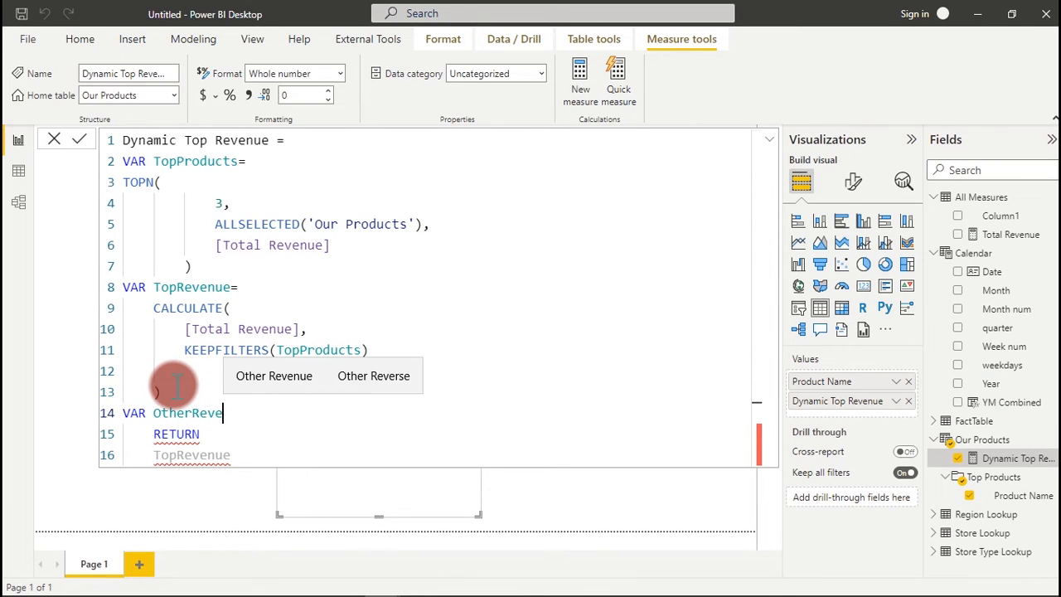
key("BackSpace")
type("nueP")
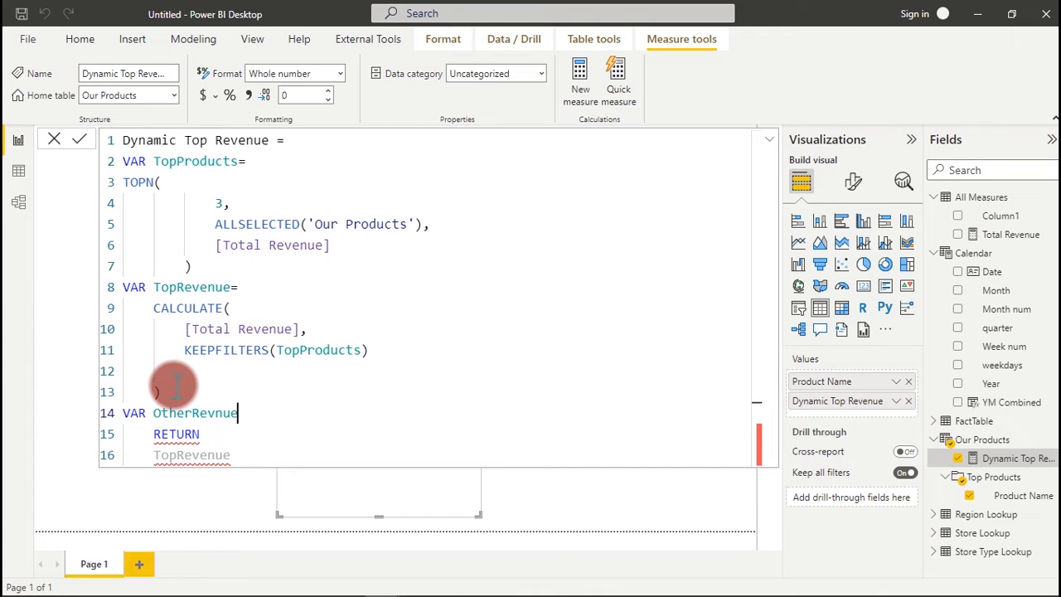
type("roducts")
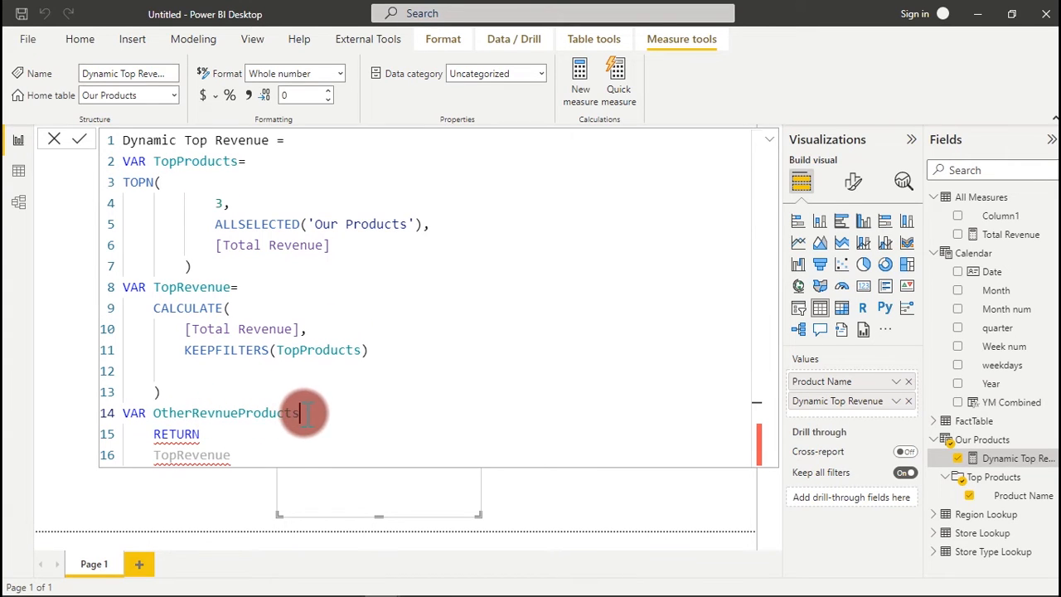
type("=")
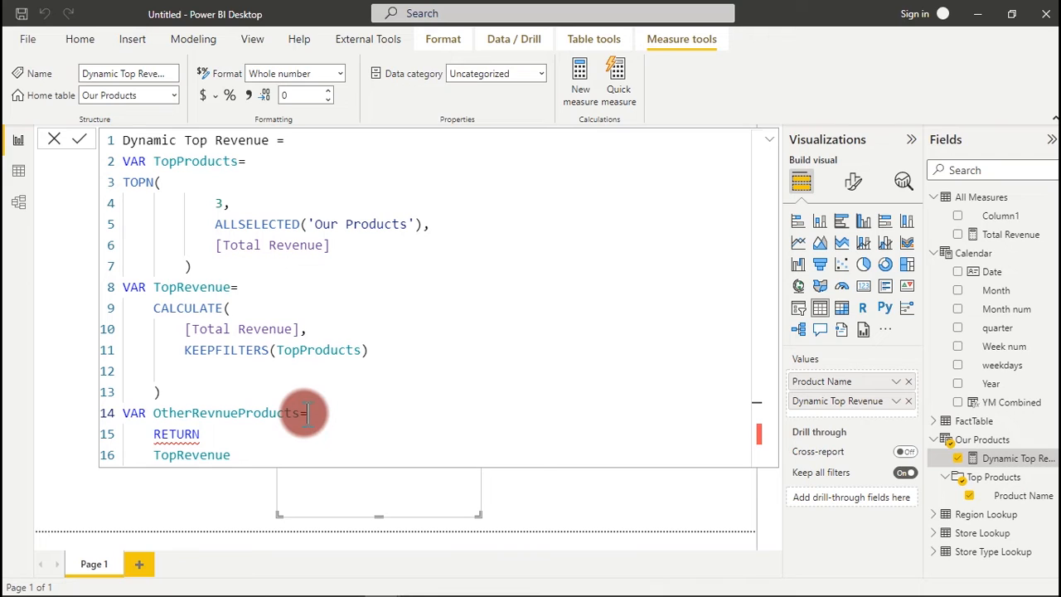
Begin the OtherRevnueProducts expression on a new line with CALCULATE, using [Total Revenue] as its expression
key("Return")
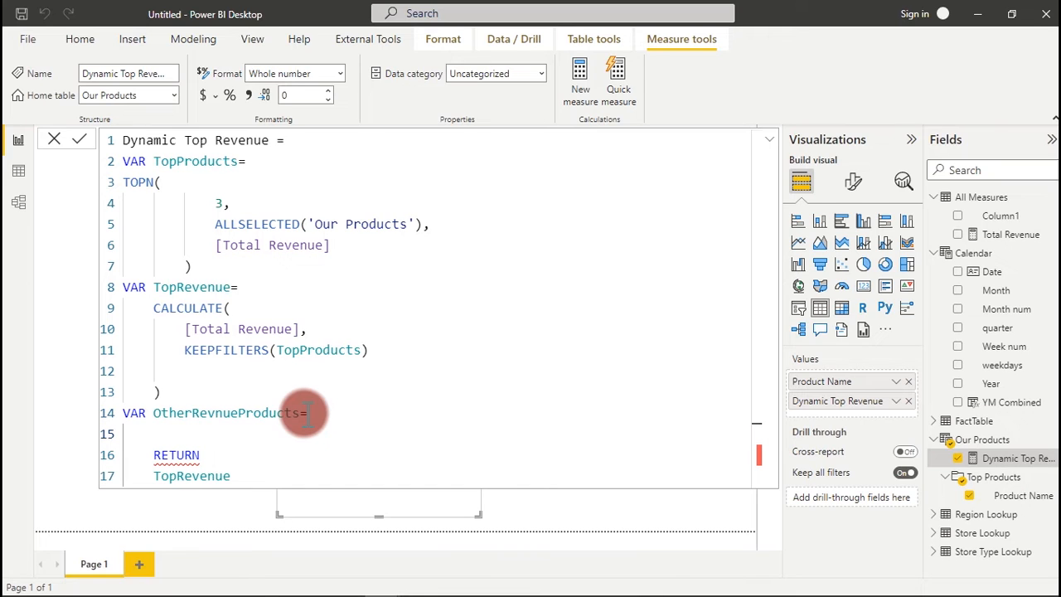
key("Tab")
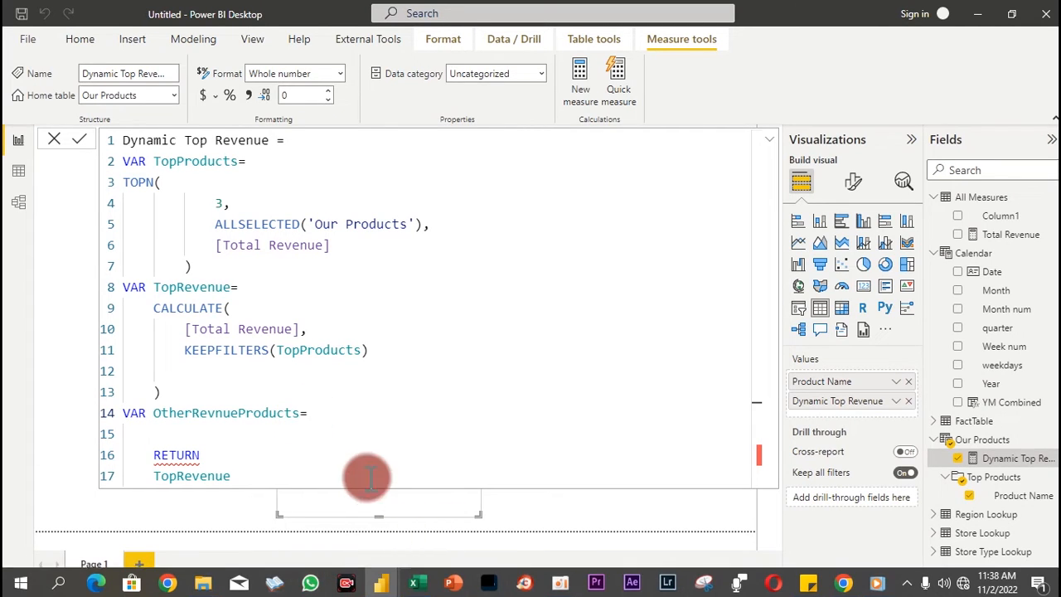
left_click(344, 395)
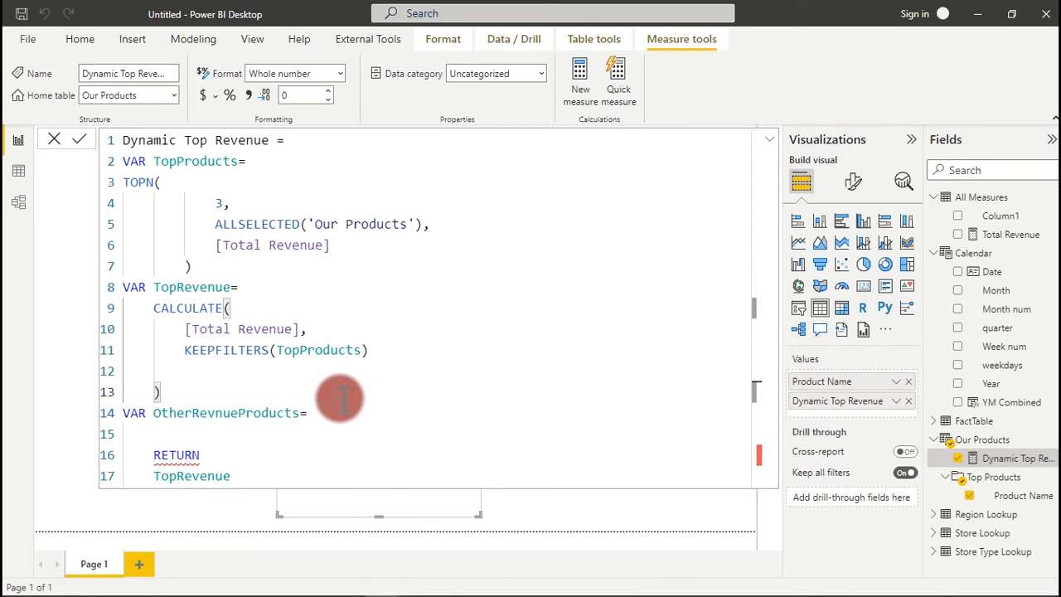
left_click(308, 414)
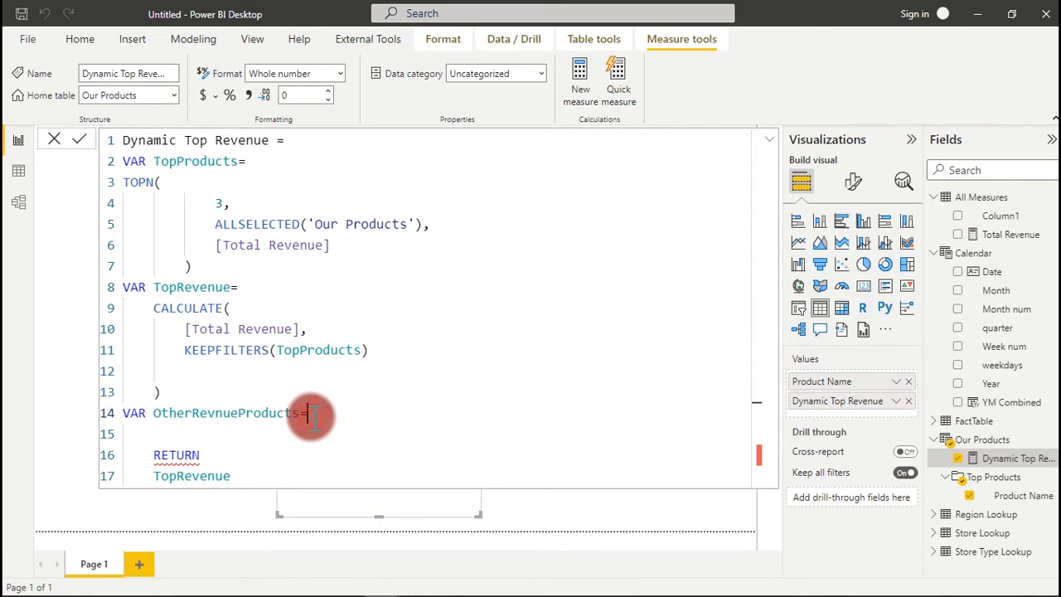
key("Return")
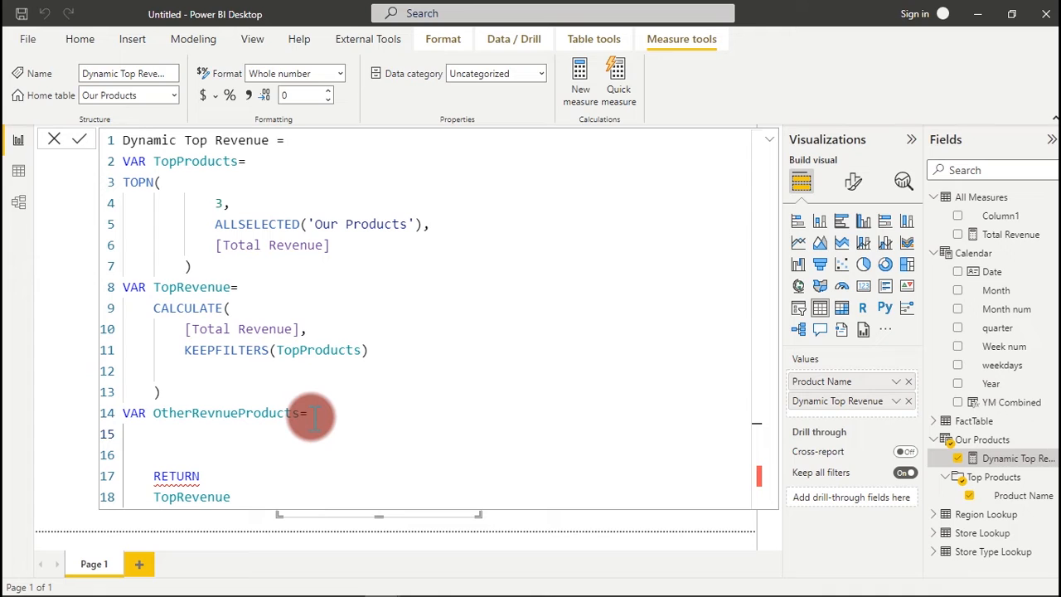
key("Tab")
type("cal")
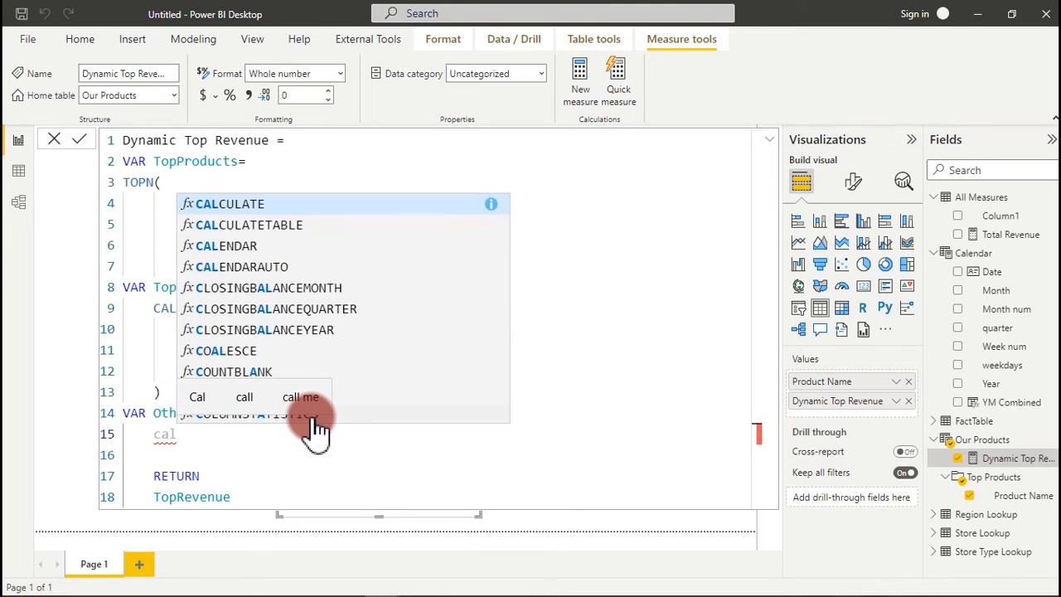
key("Tab")
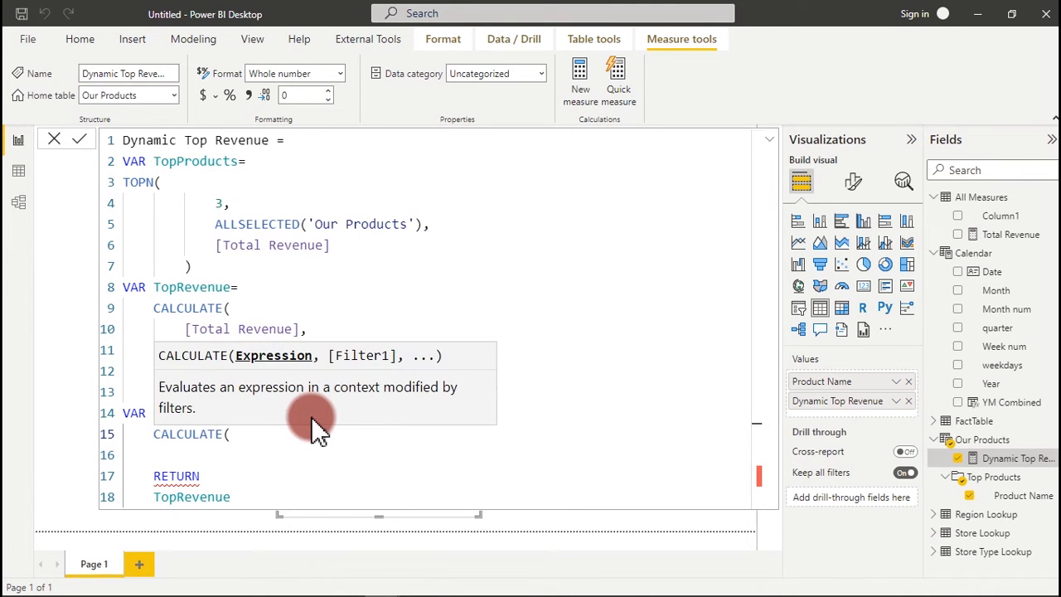
type("[")
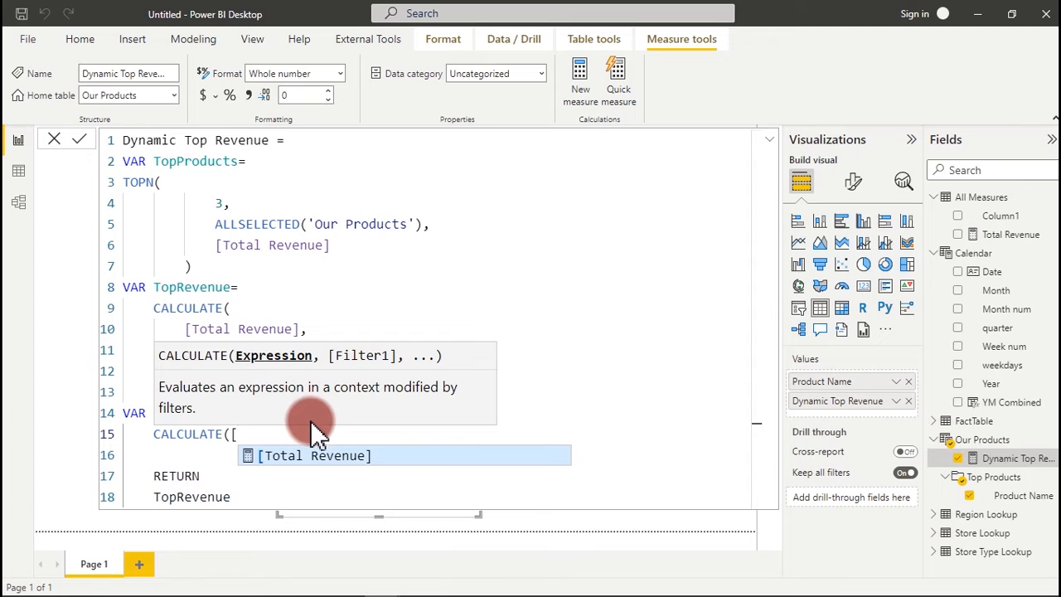
left_click(314, 464)
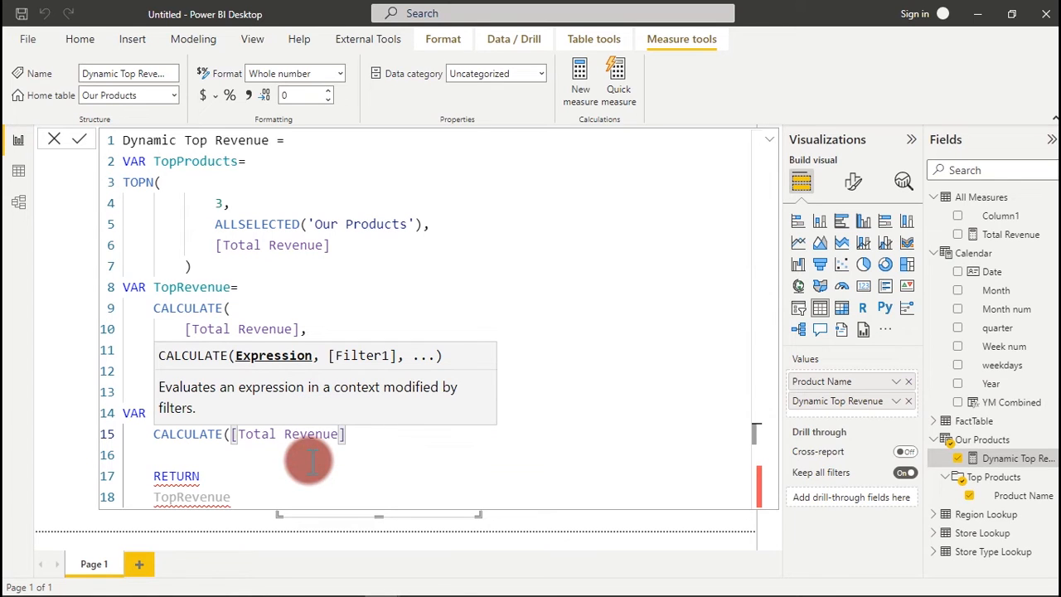
type(",")
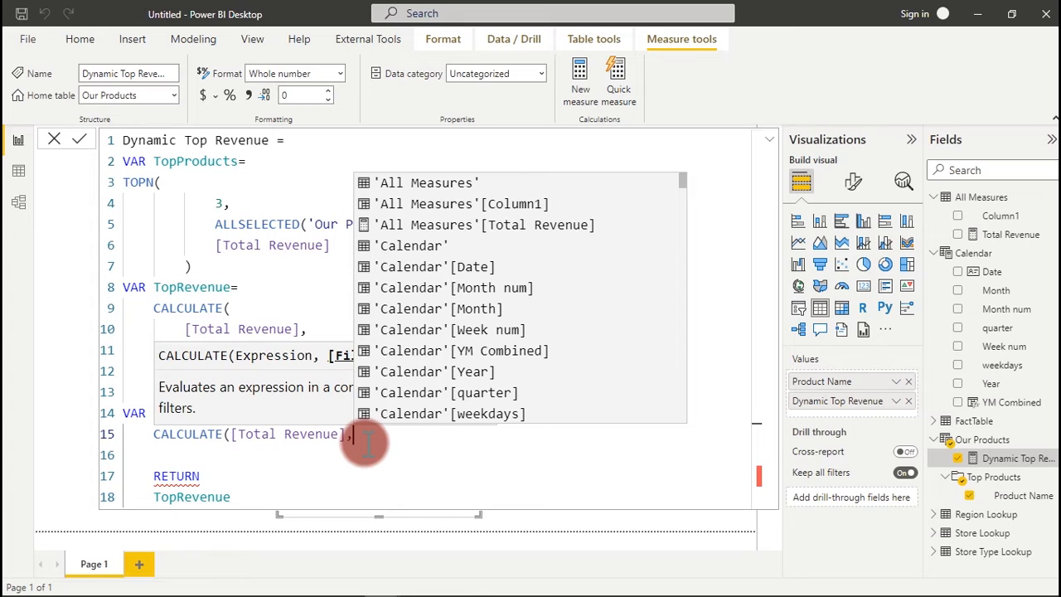
Add an ALLSELECTED filter argument on a new line, referencing the 'Our Products'[Product Name] column
key("shift+Return")
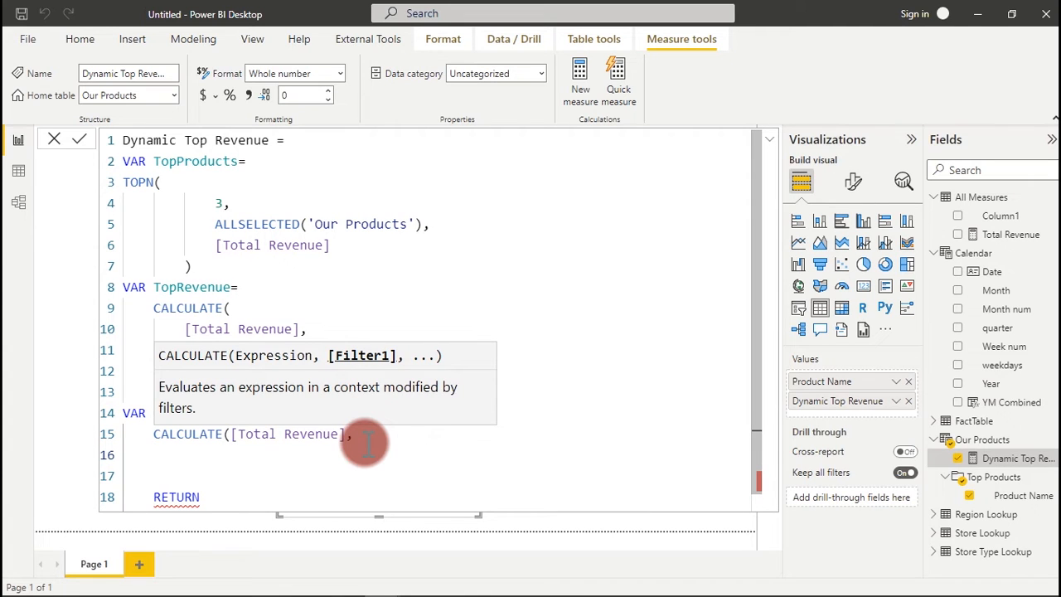
type("all")
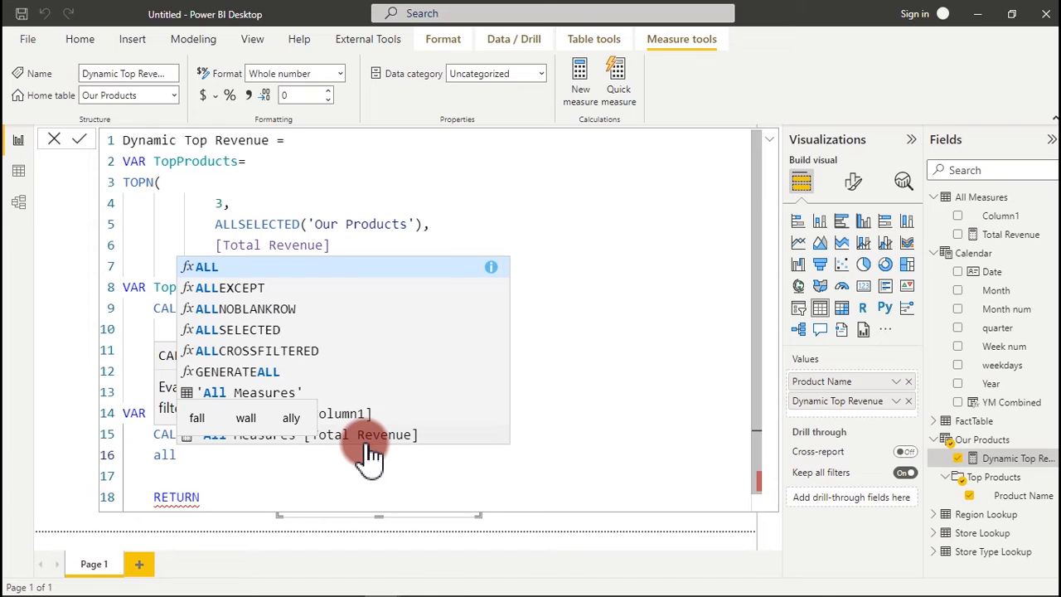
key("Down")
key("Down")
key("Down")
key("Down")
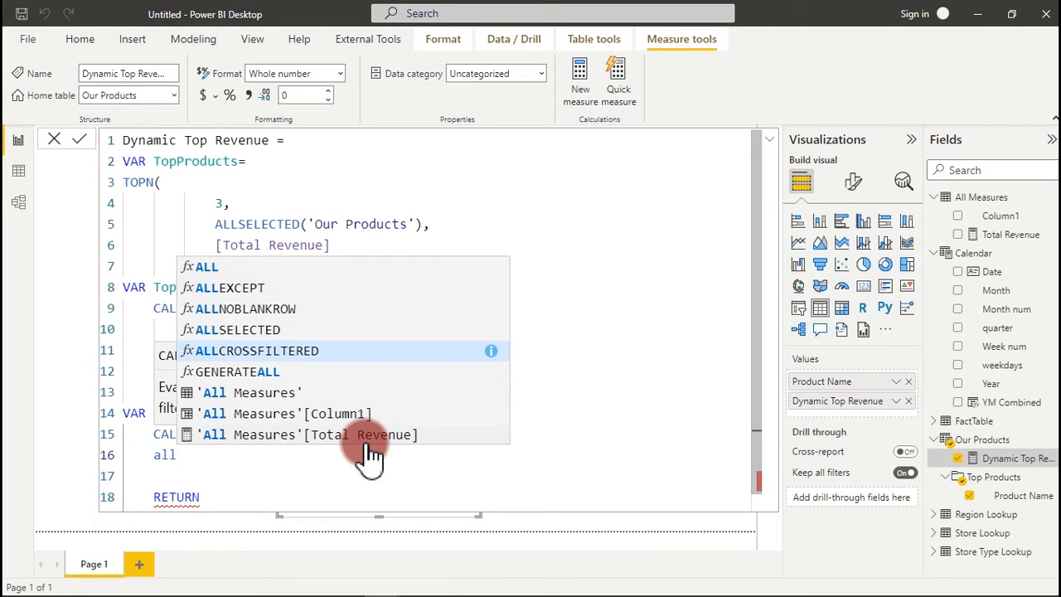
key("Up")
key("Tab")
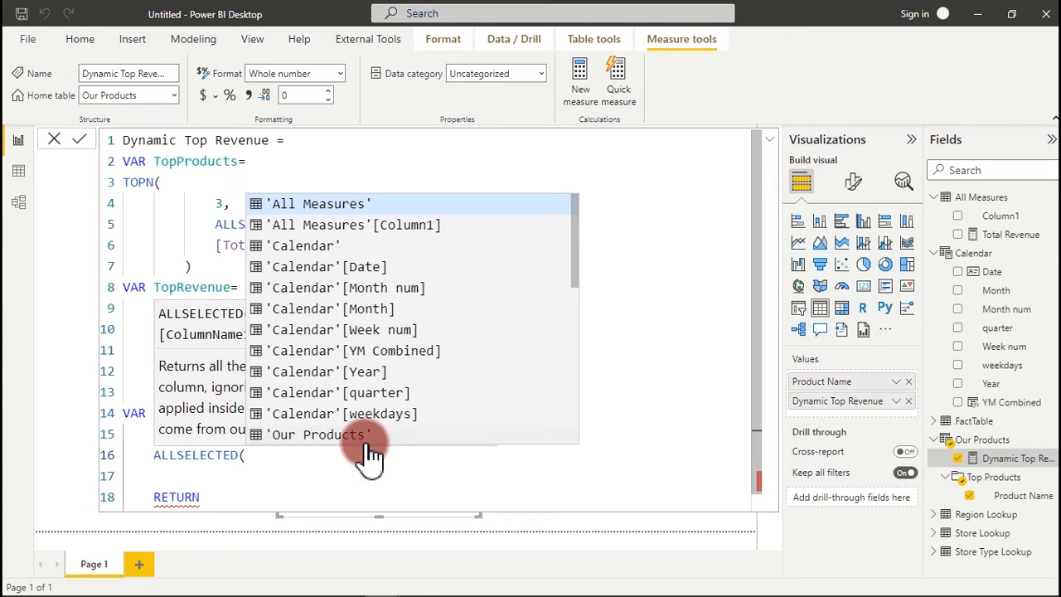
type("our")
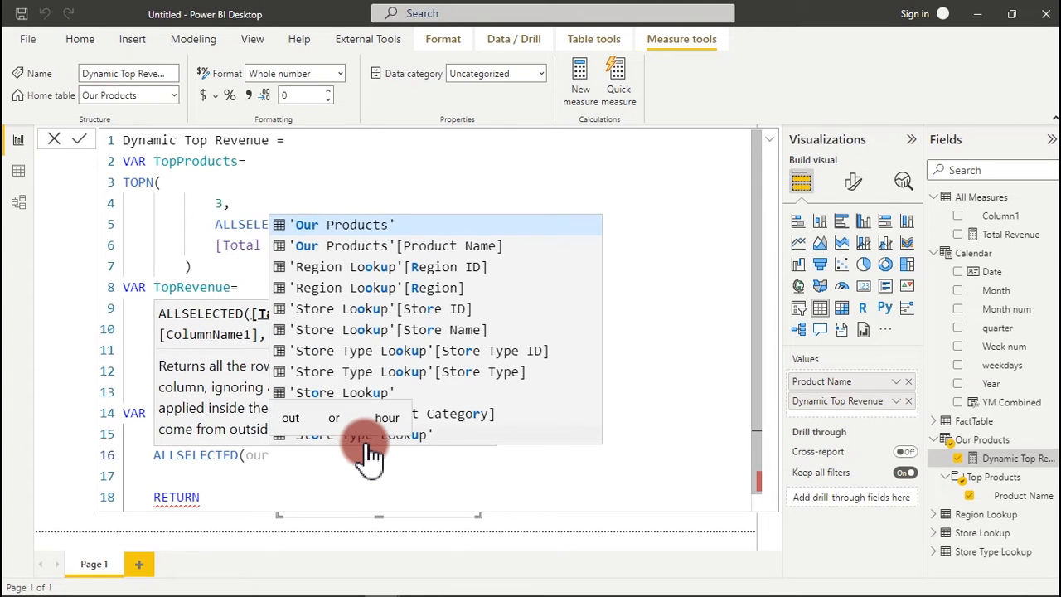
key("Tab")
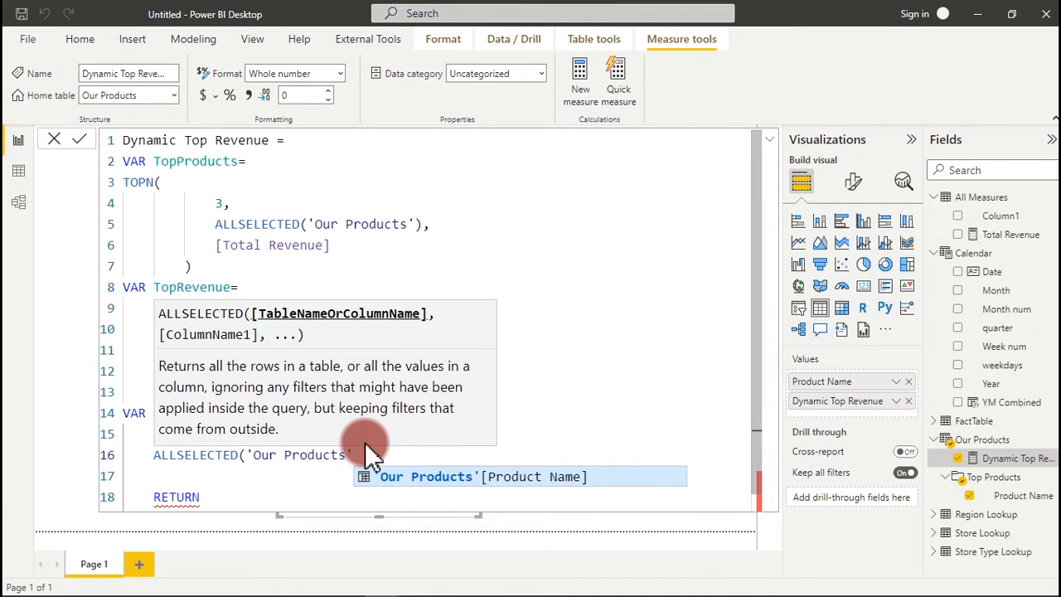
left_click(489, 491)
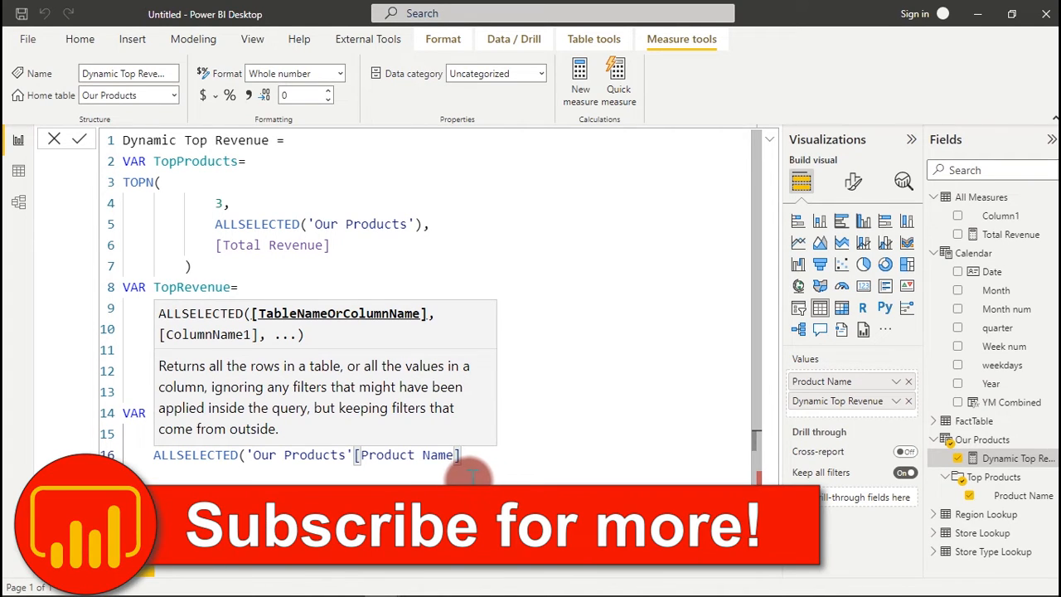
key("Return")
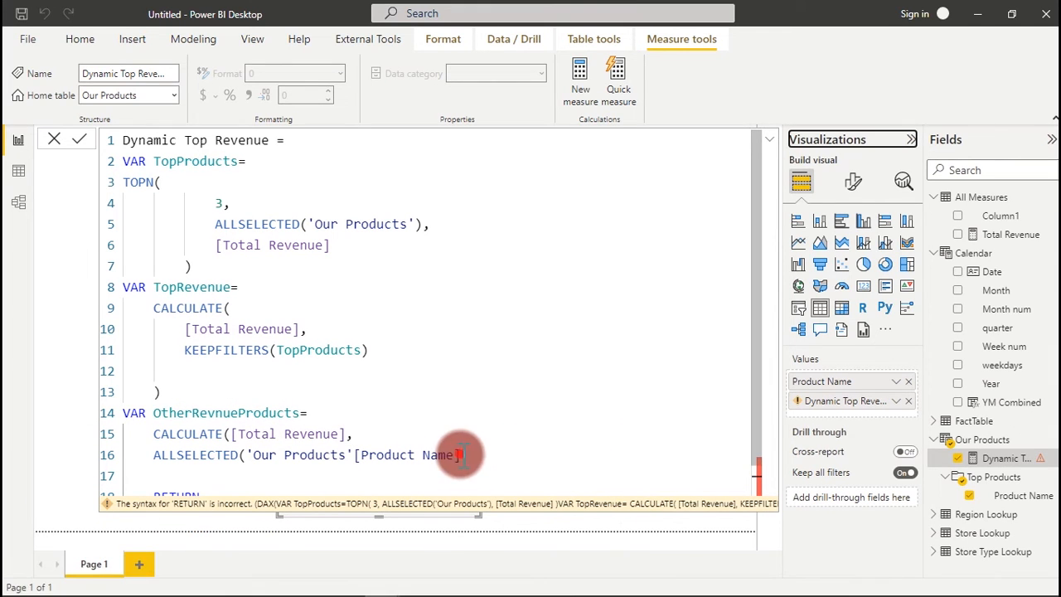
Remove the [Product Name] column so ALLSELECTED takes the whole 'Our Products' table, and close both ALLSELECTED and CALCULATE
left_click_drag(461, 454, 354, 454)
key("BackSpace")
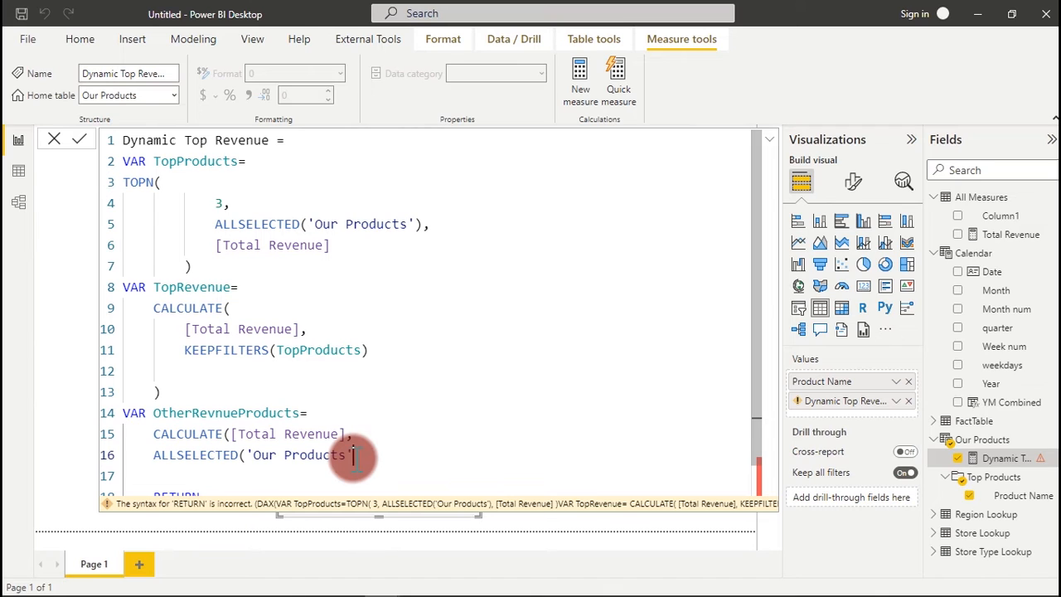
type(")")
key("Return")
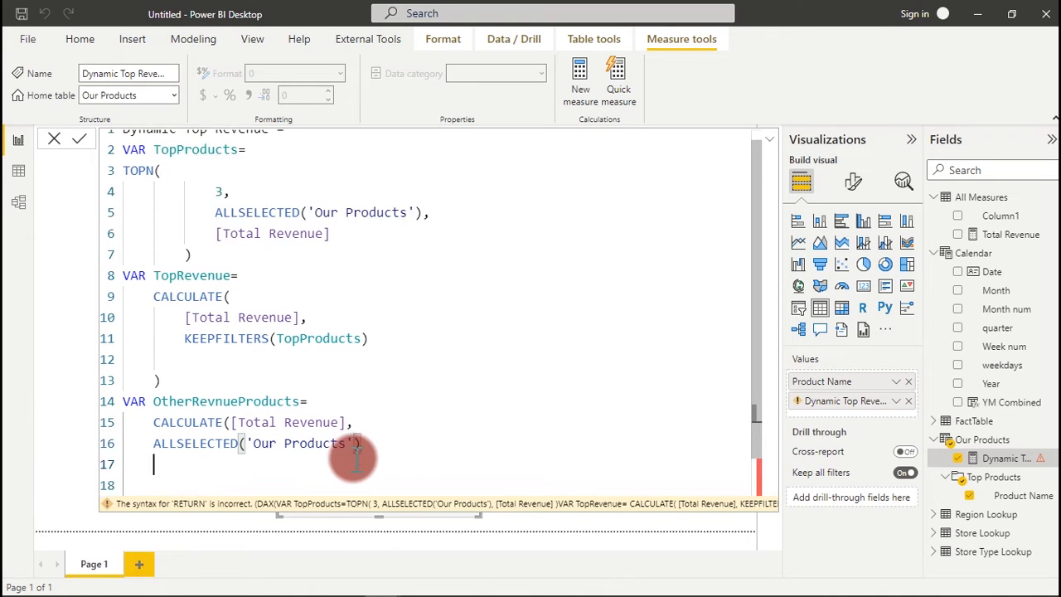
type(")")
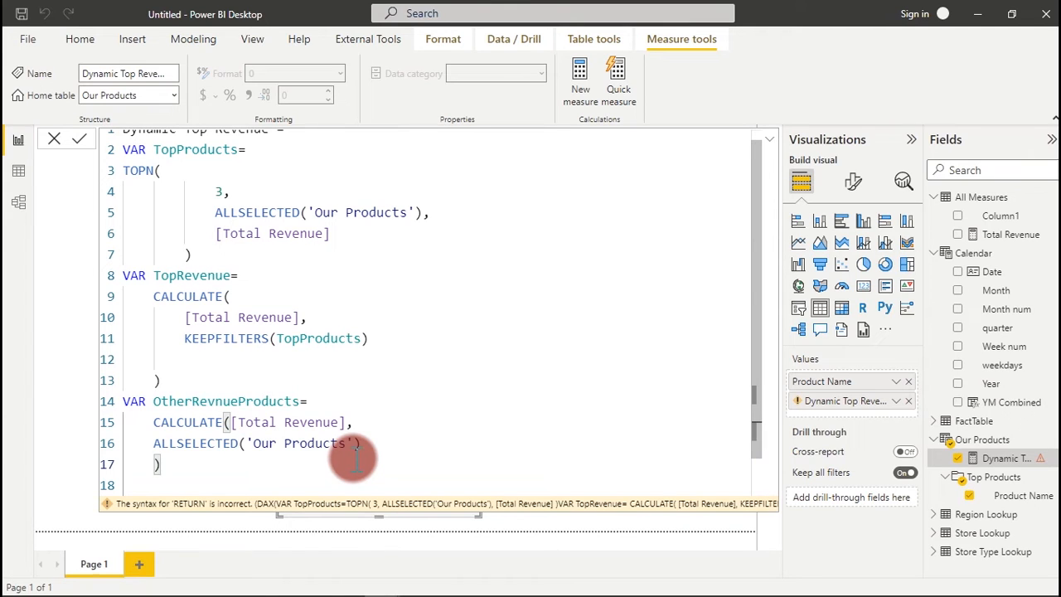
Subtract a second CALCULATE from the first in OtherRevnueProducts, using [Total Revenue] as its expression and leaving a new indented line for the filter
type("-")
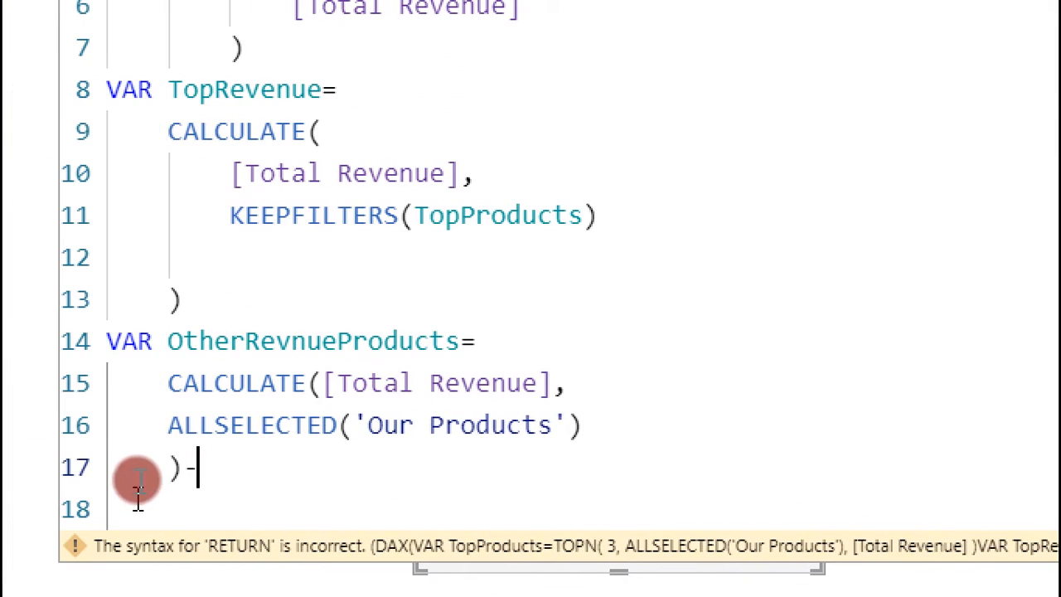
key("Return")
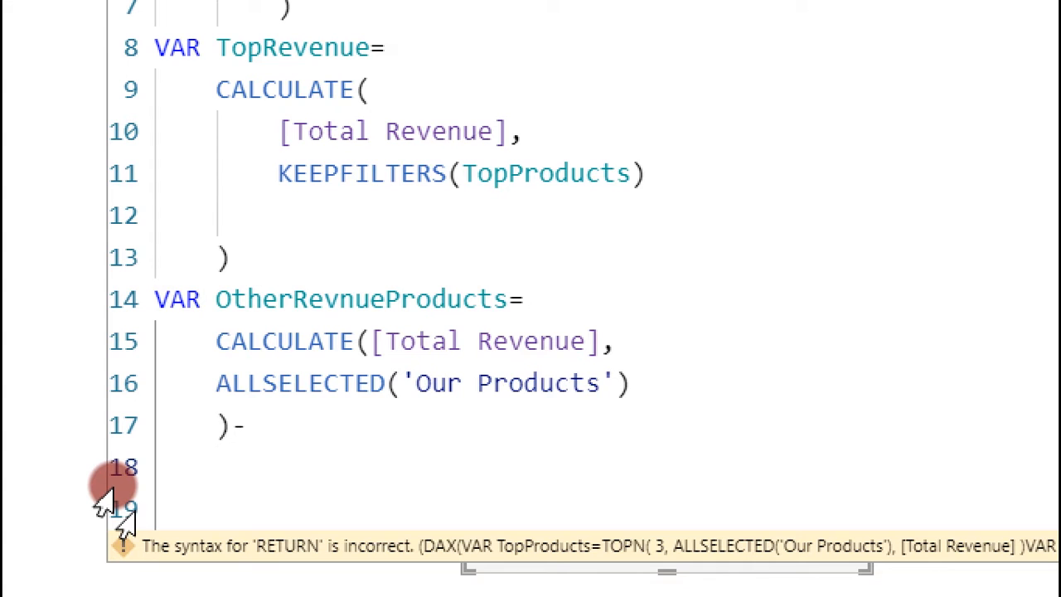
type("cal")
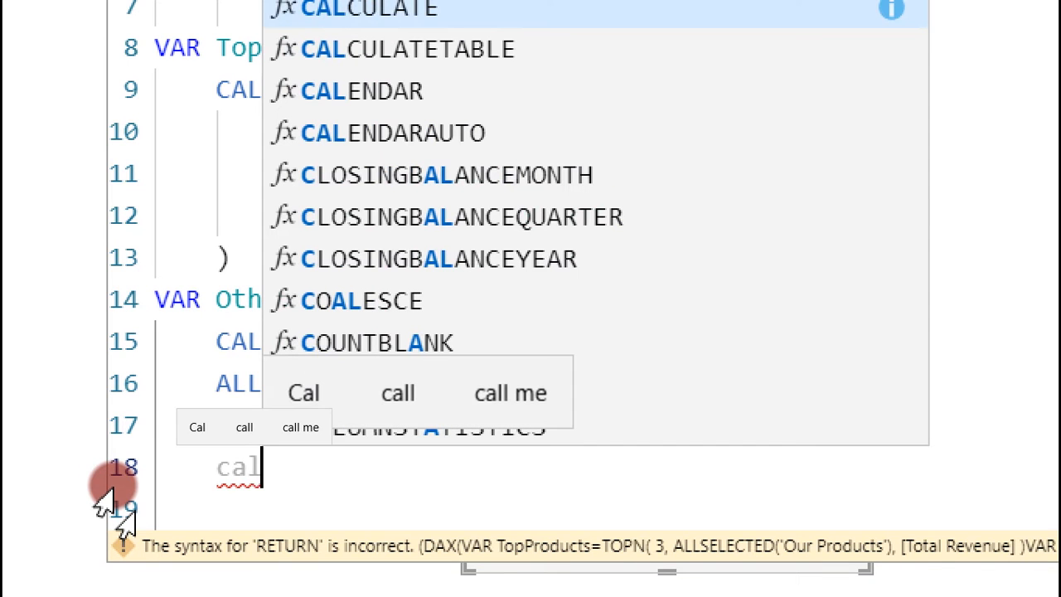
key("Tab")
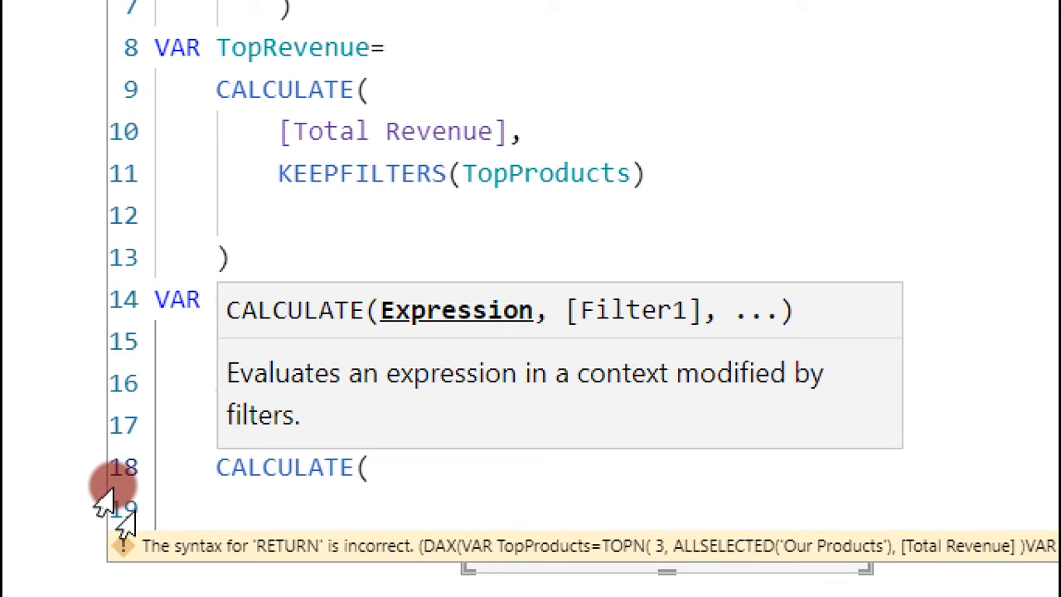
type("[")
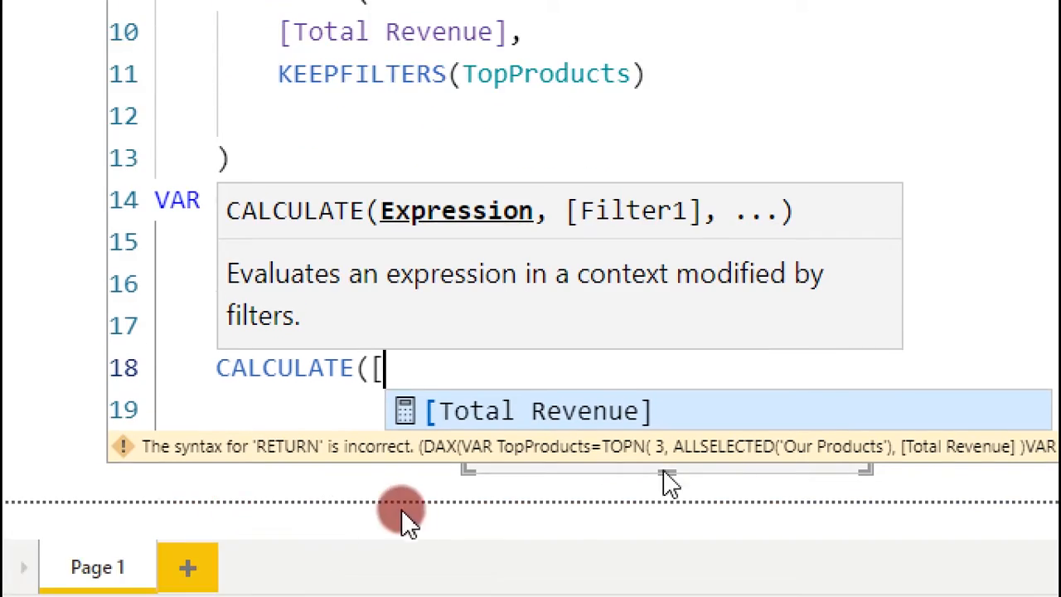
double_click(469, 414)
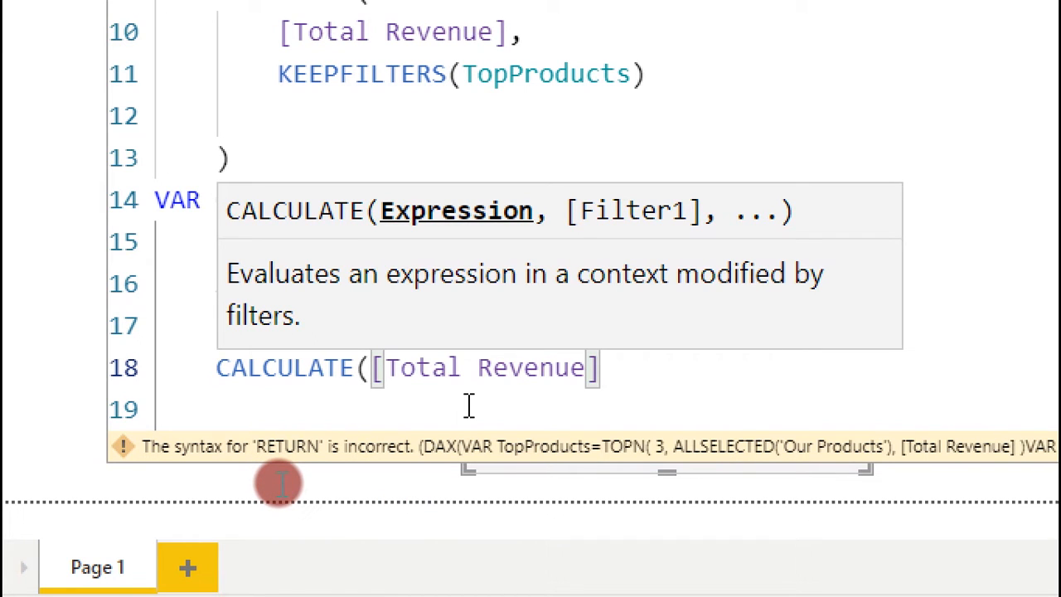
type(",")
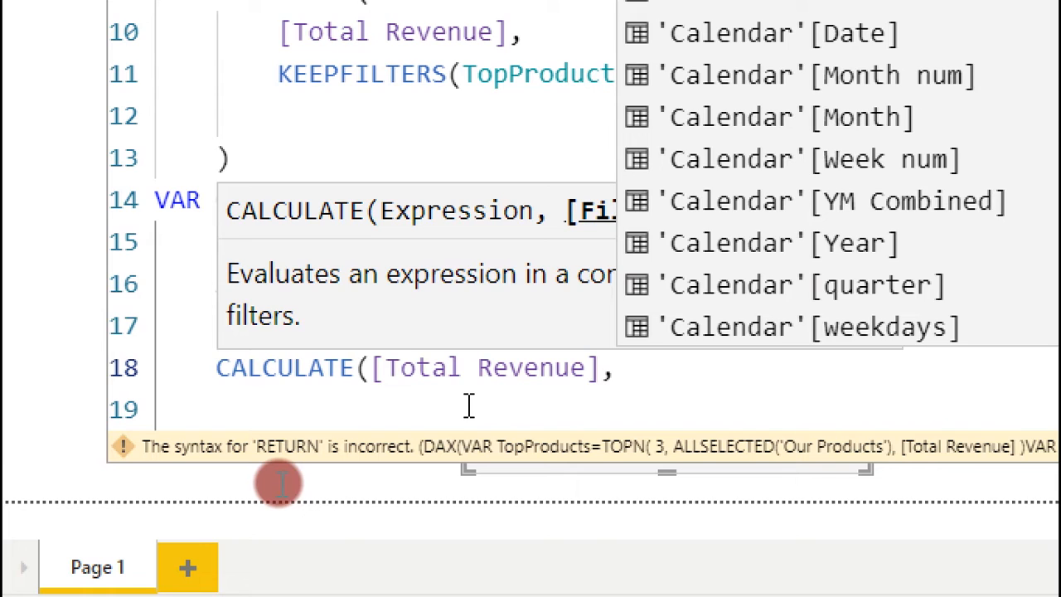
key("Return")
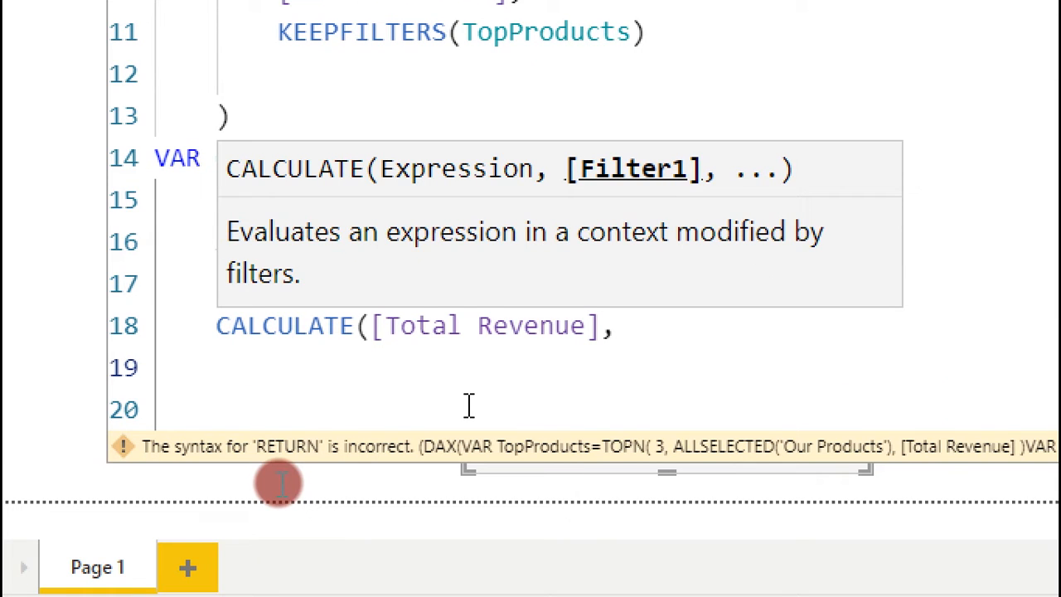
key("Tab")
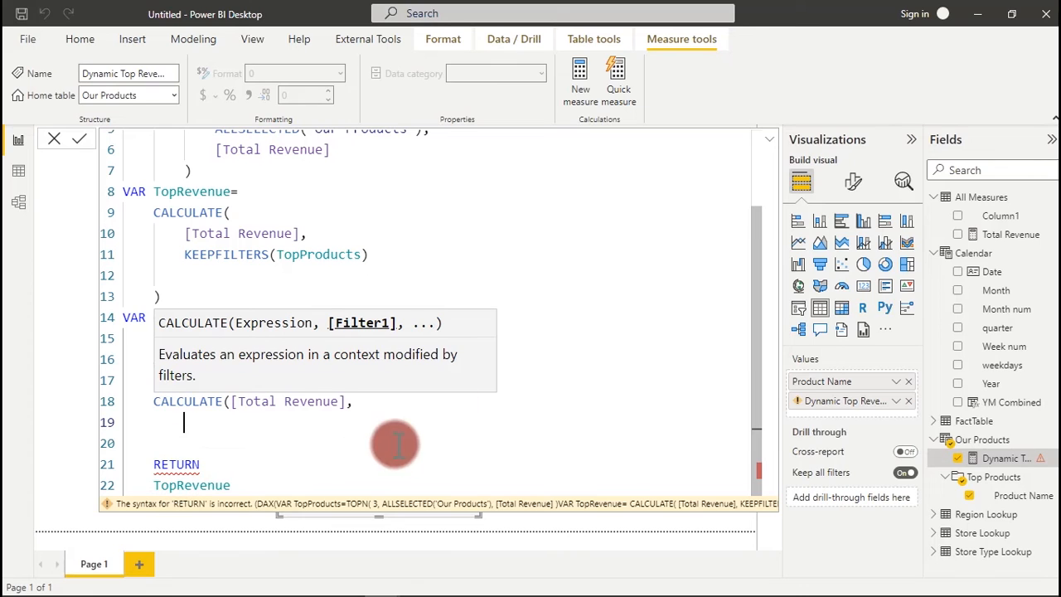
Add the TopProducts variable as the second CALCULATE's filter argument and close the function on a new line
left_click_drag(761, 310, 746, 141)
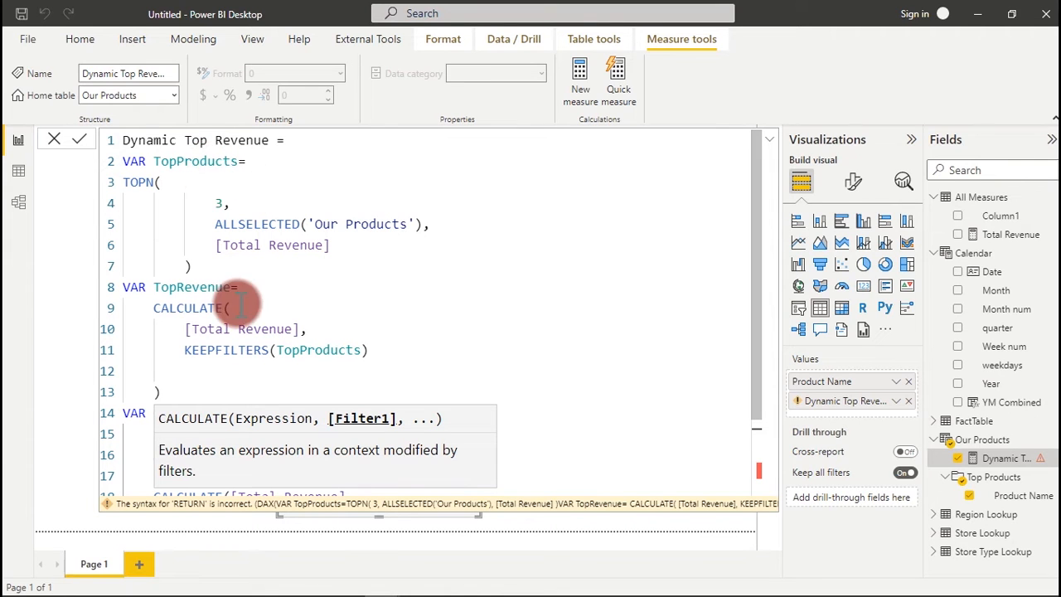
left_click_drag(763, 226, 742, 338)
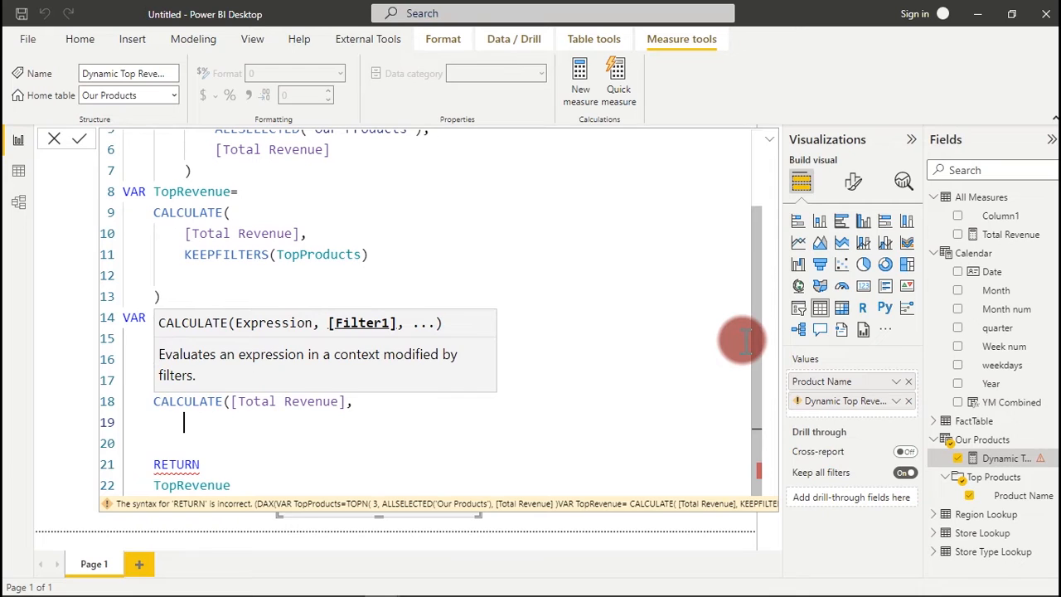
type("top")
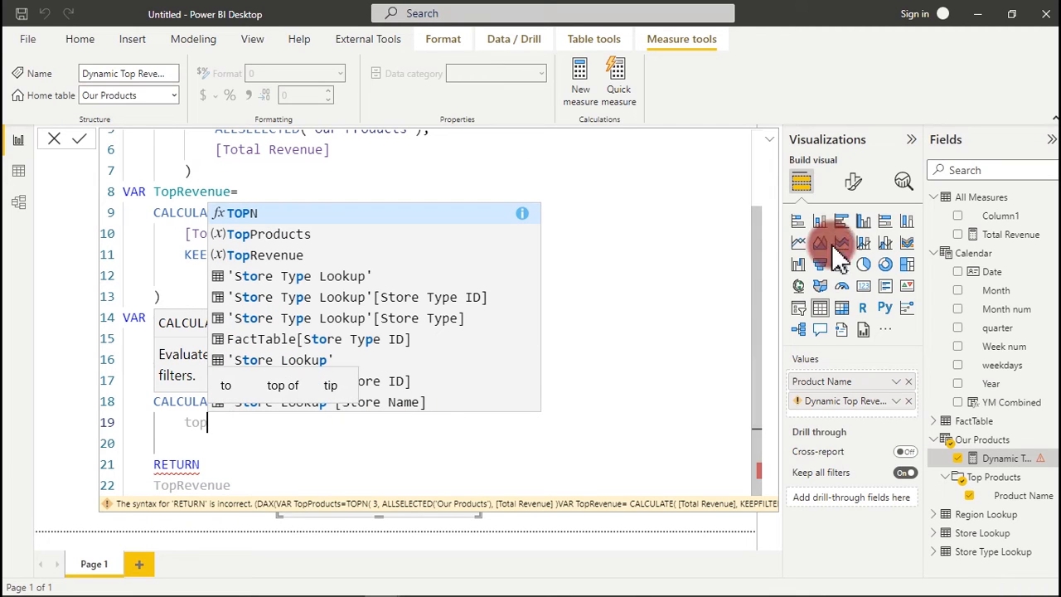
left_click(248, 233)
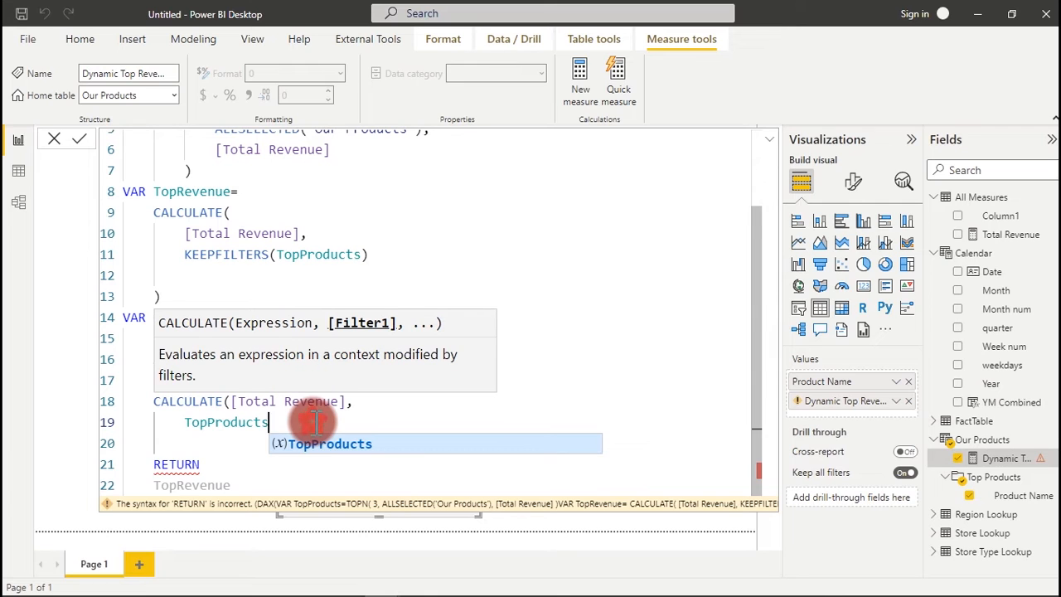
scroll(316, 423, "down", 2)
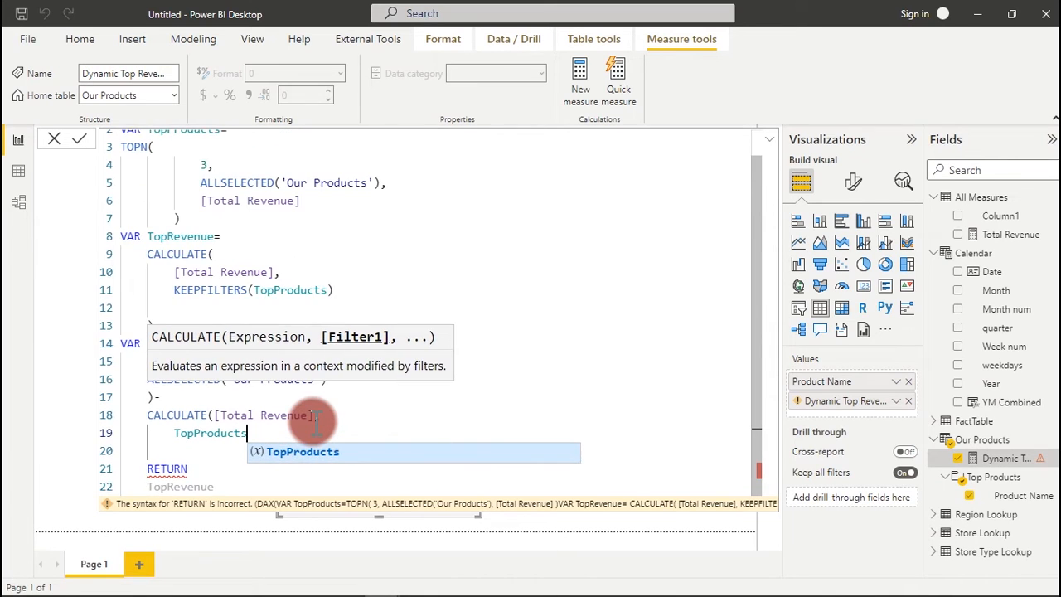
scroll(316, 422, "down", 1)
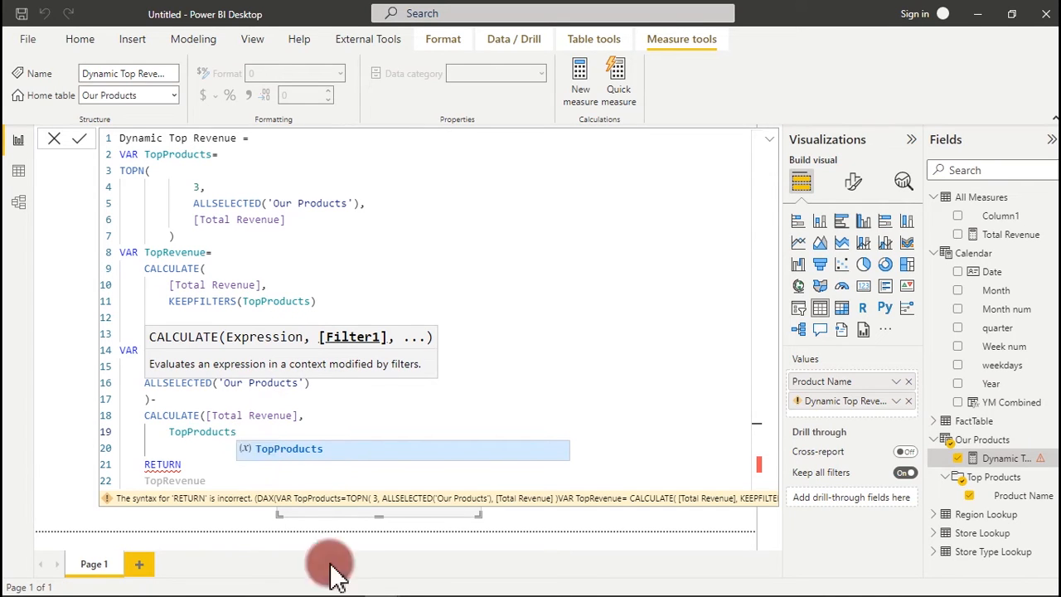
mouse_move(383, 590)
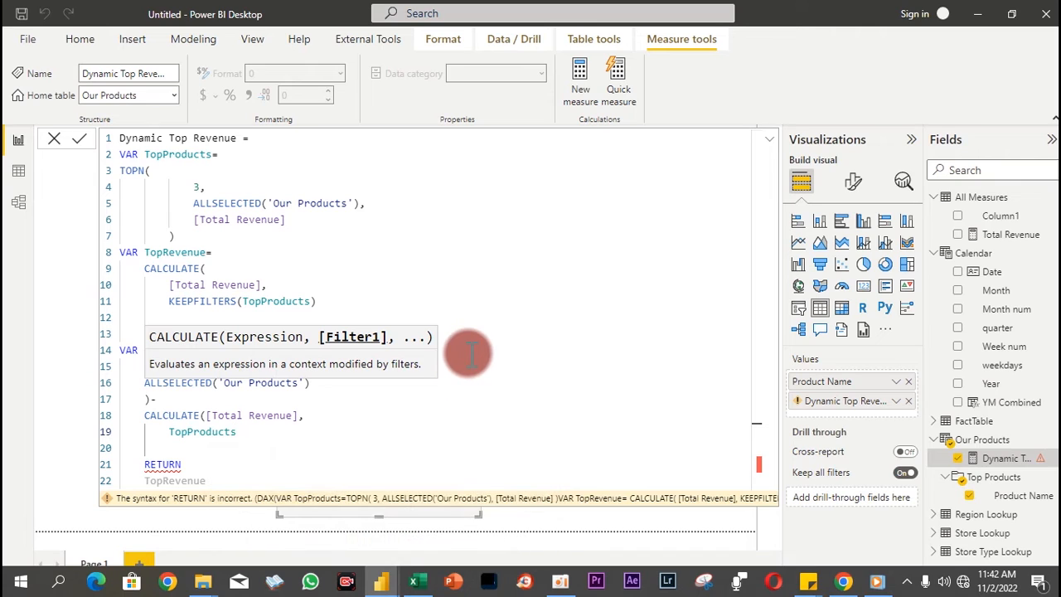
key("Return")
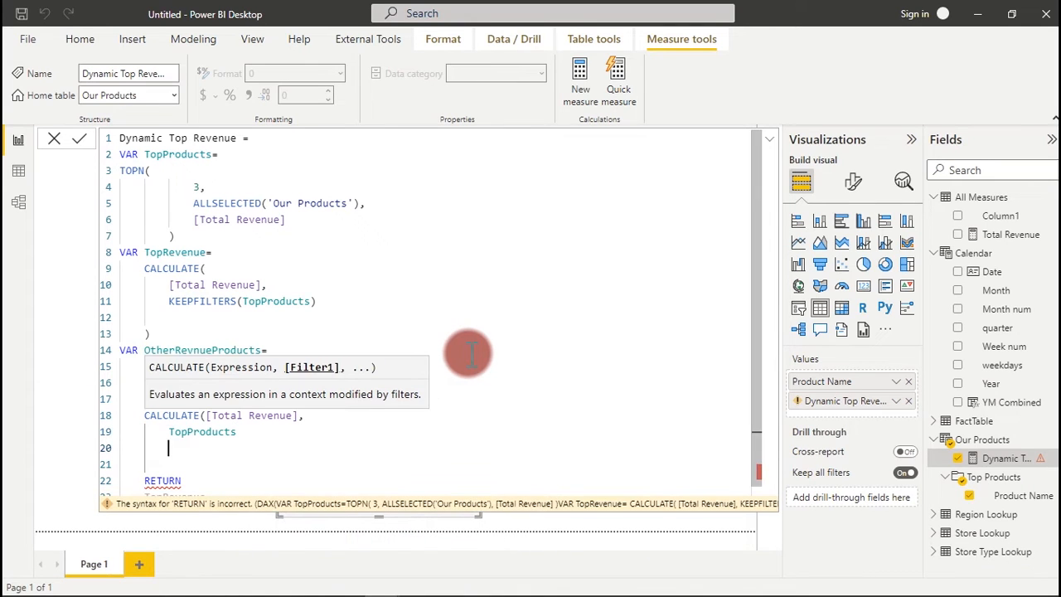
type(")")
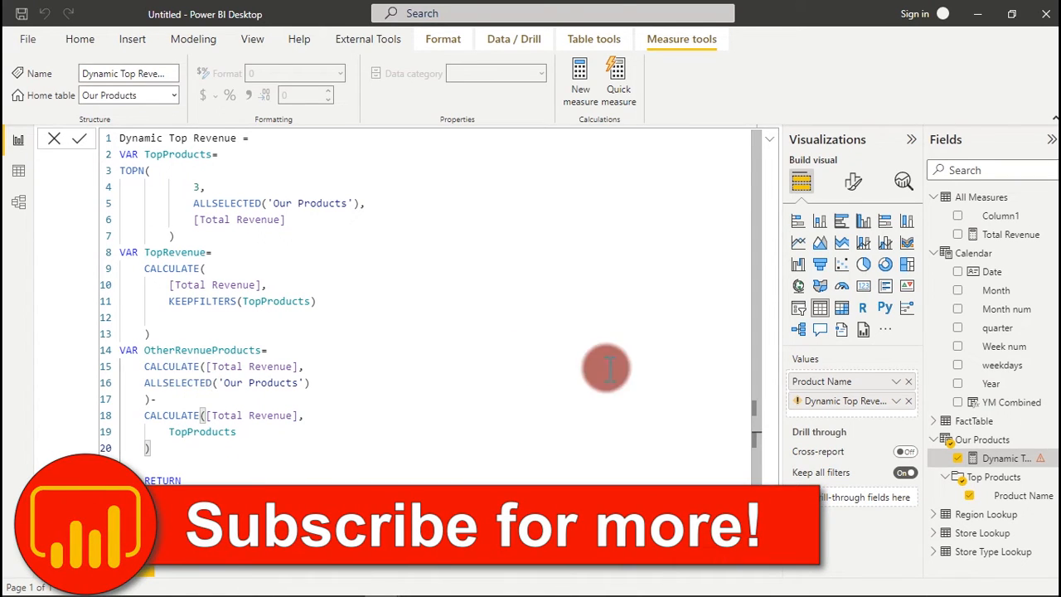
Replace TopRevenue after RETURN with OtherRevnueProducts and commit the measure
scroll(760, 353, "down", 1)
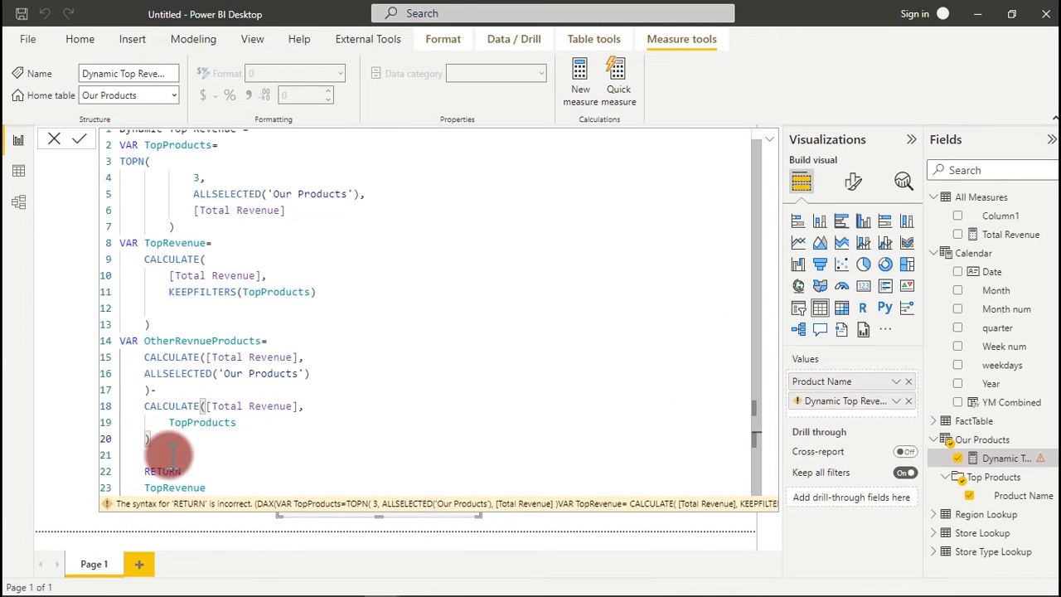
double_click(188, 487)
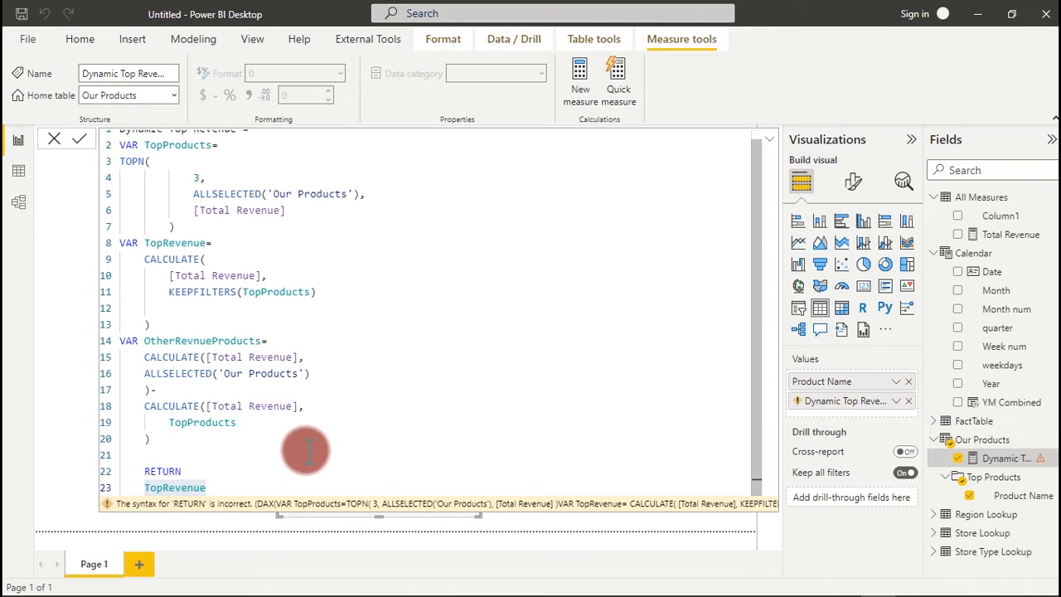
mouse_move(270, 568)
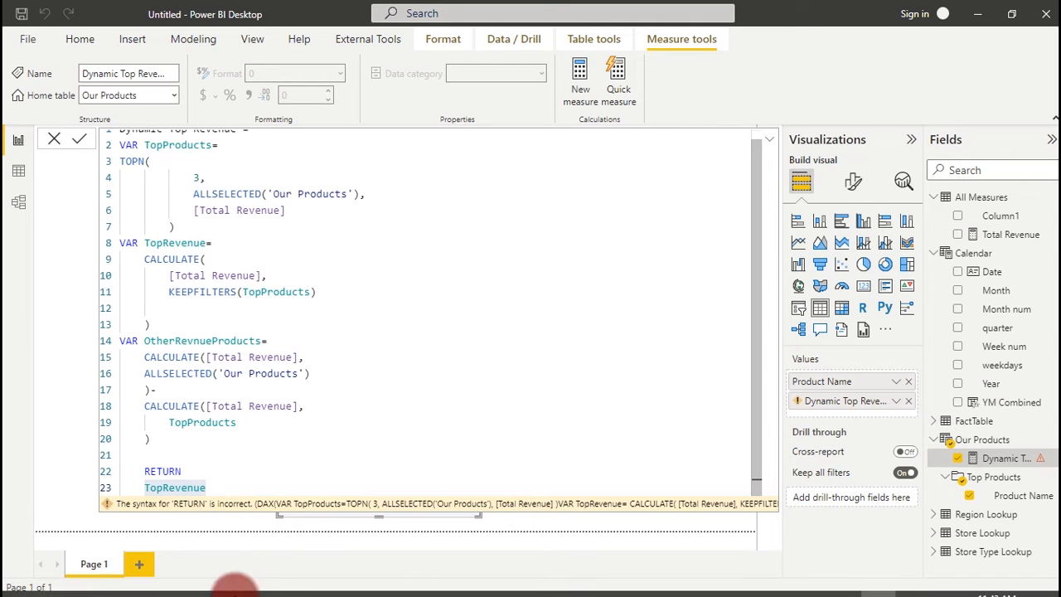
left_click(229, 487)
left_click_drag(229, 487, 151, 482)
type("T")
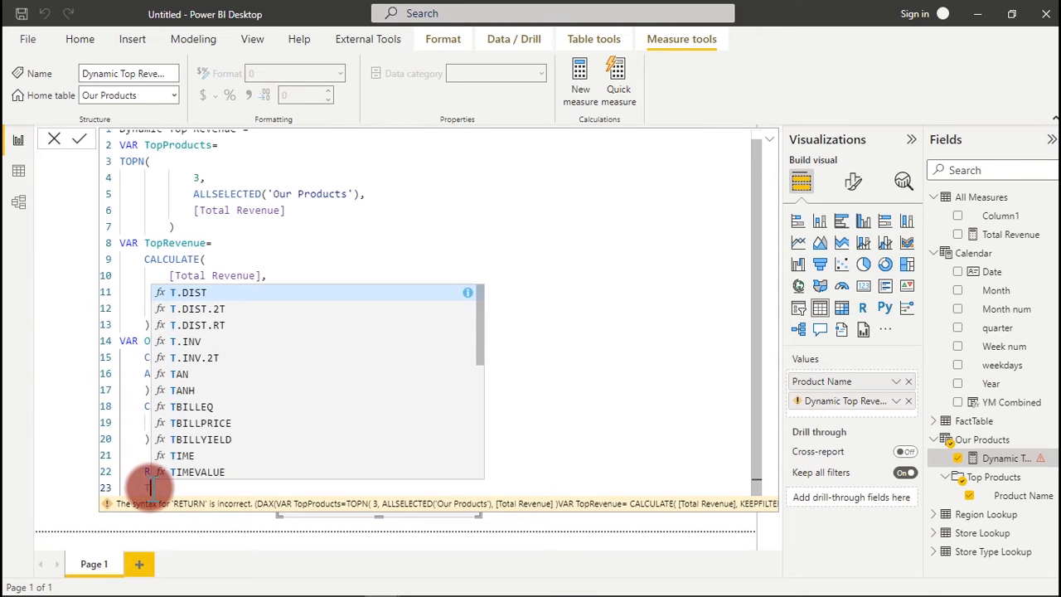
key("BackSpace")
type("other")
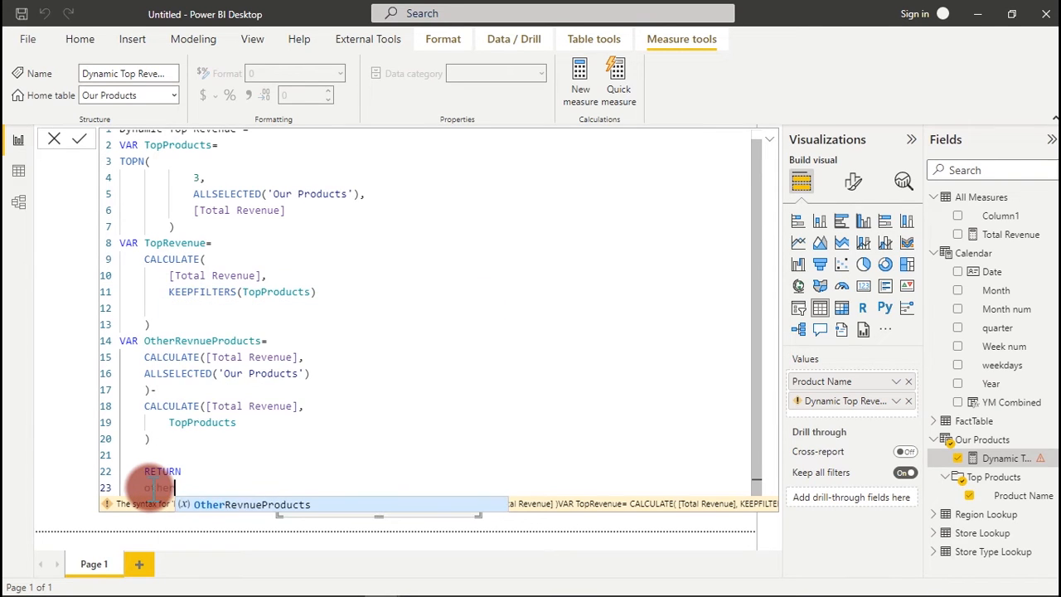
left_click(212, 505)
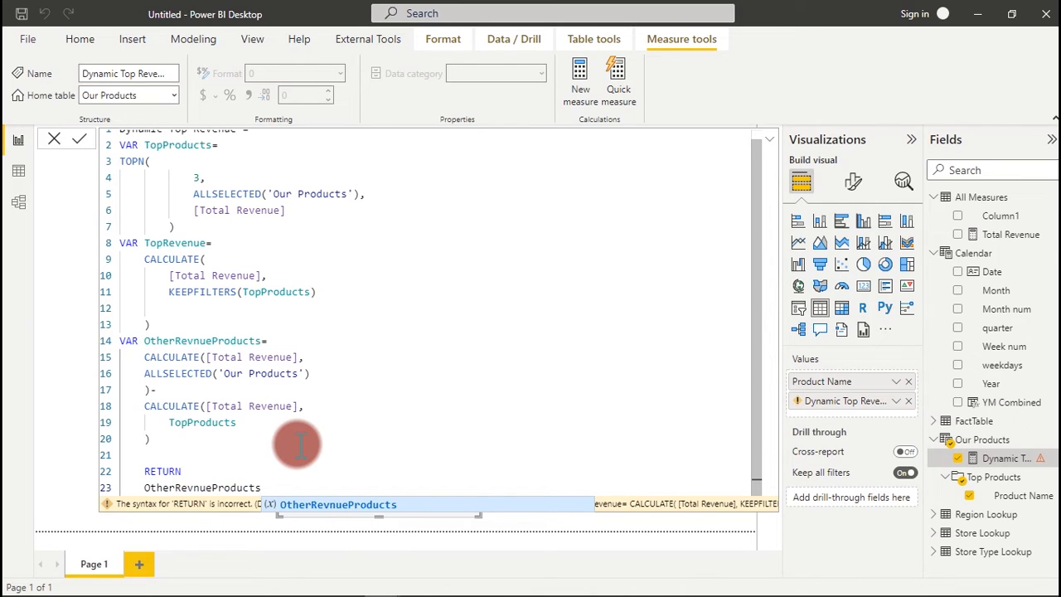
key("Return")
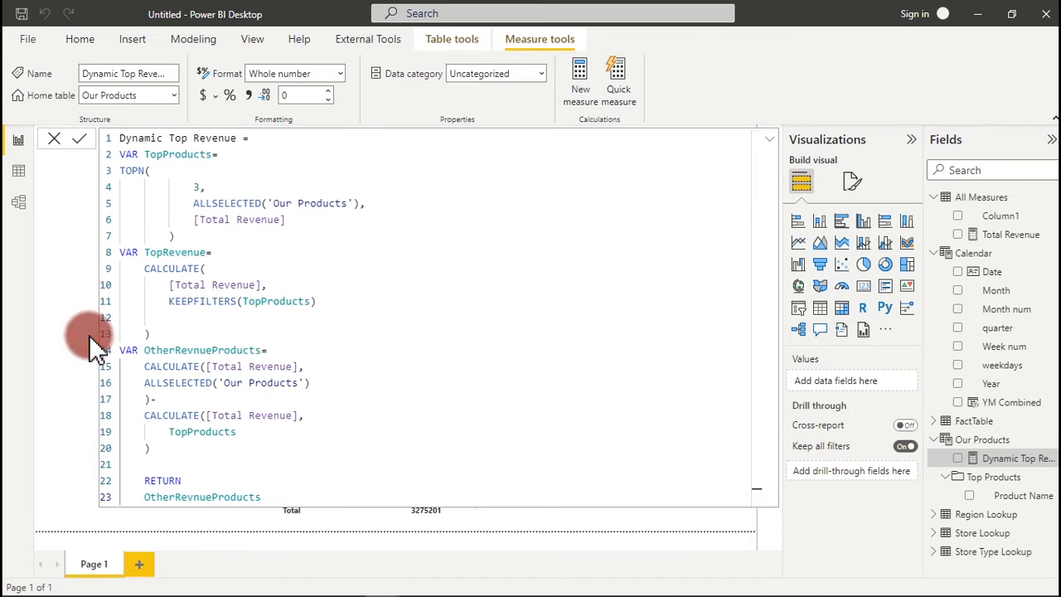
Examine the Dynamic Top Revenue values per product with the table in focus mode, and return to the report
left_click(478, 520)
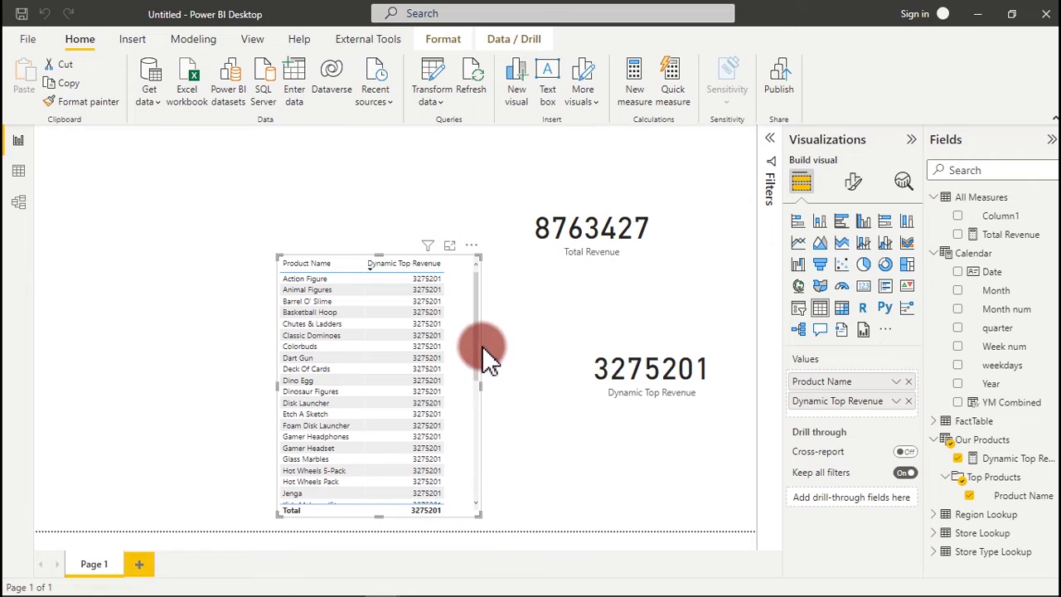
left_click(471, 246)
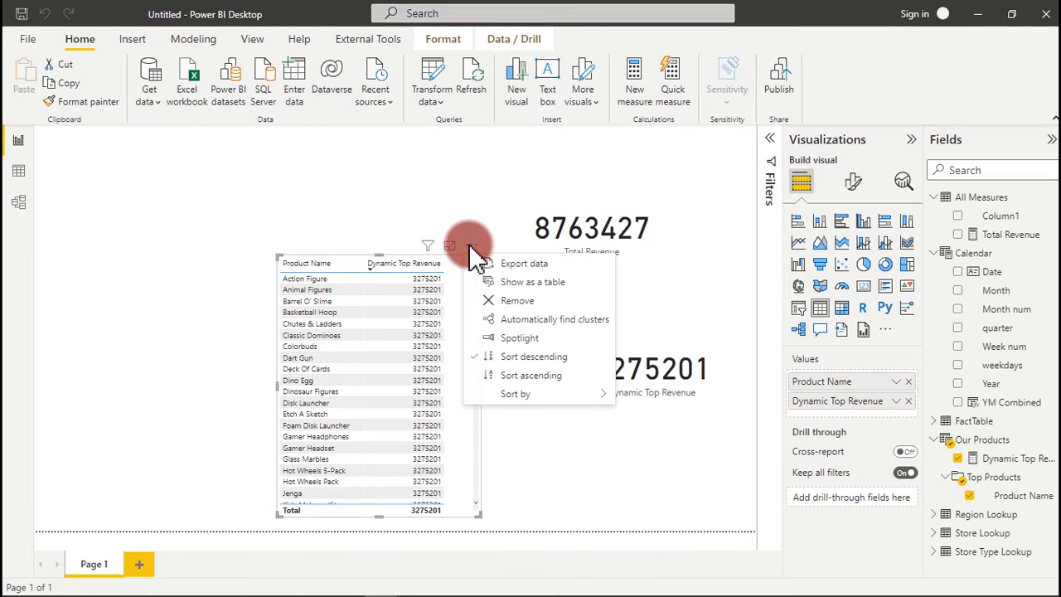
left_click(449, 247)
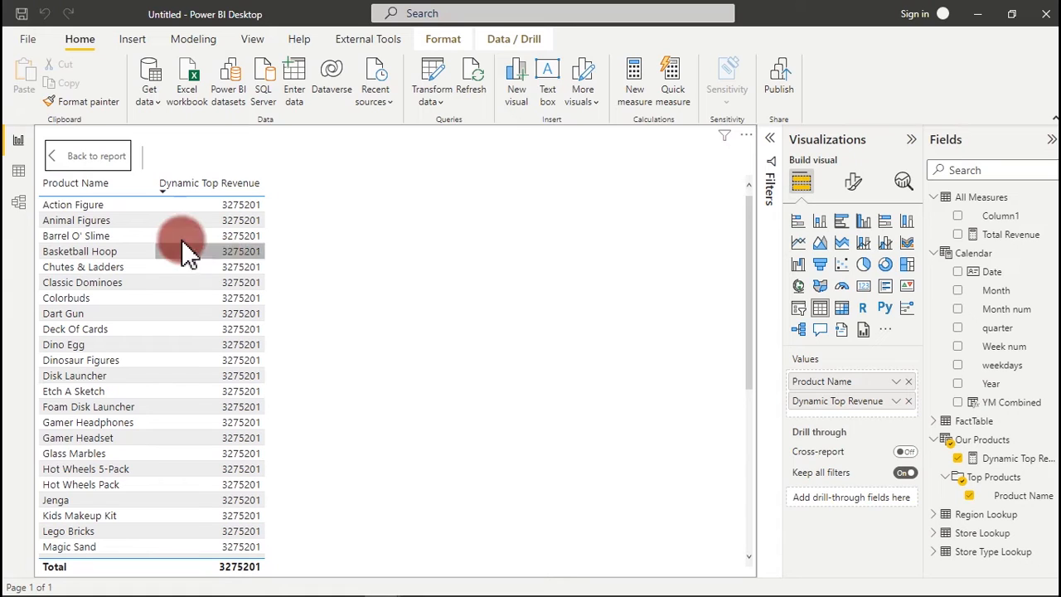
left_click(90, 159)
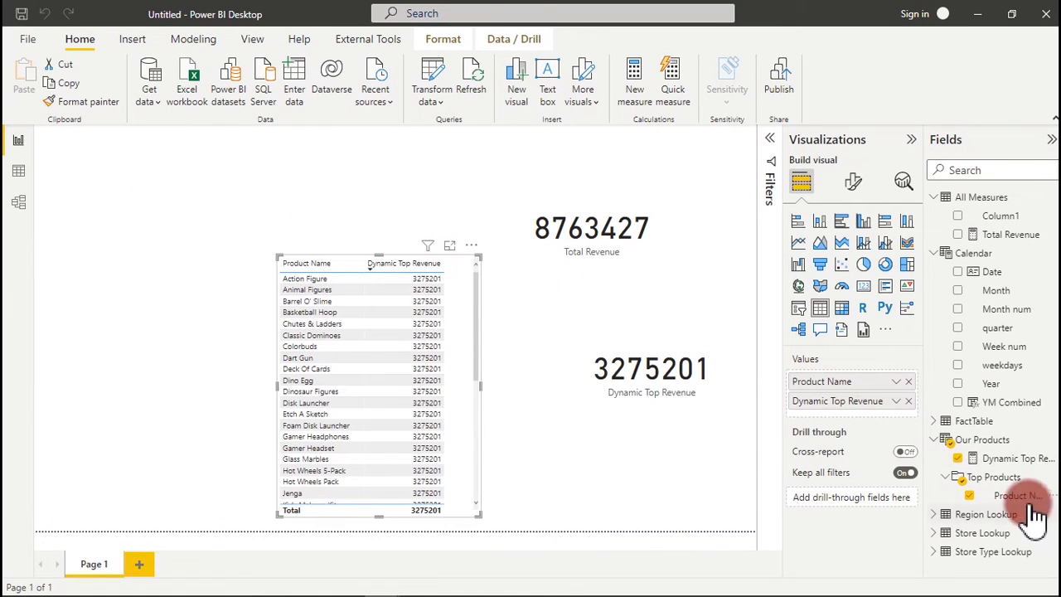
Open the Dynamic Top Revenue formula and start a VAR declaration on the blank line above RETURN
left_click(1024, 458)
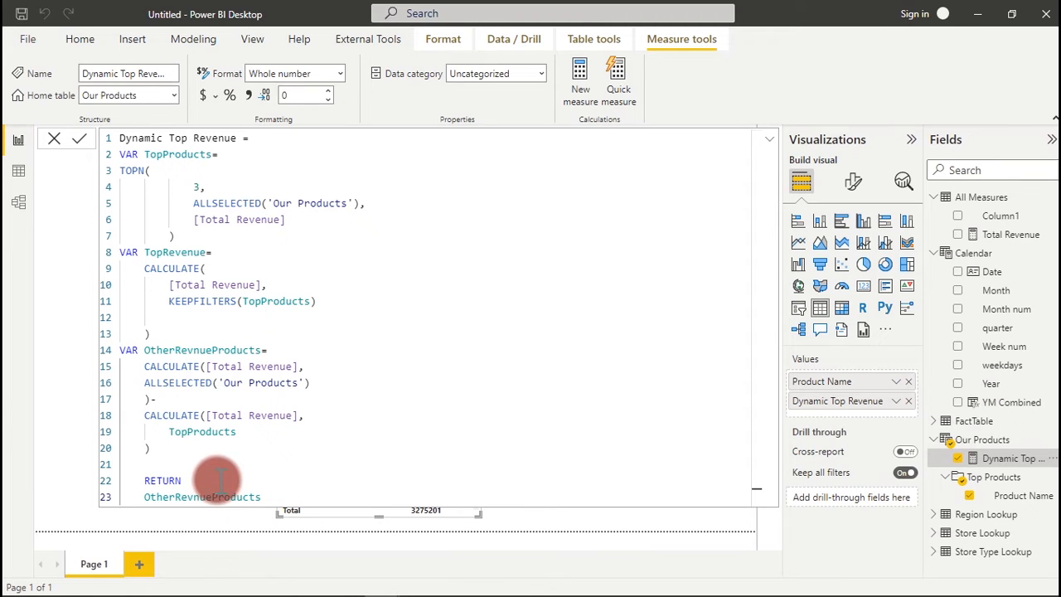
left_click(381, 582)
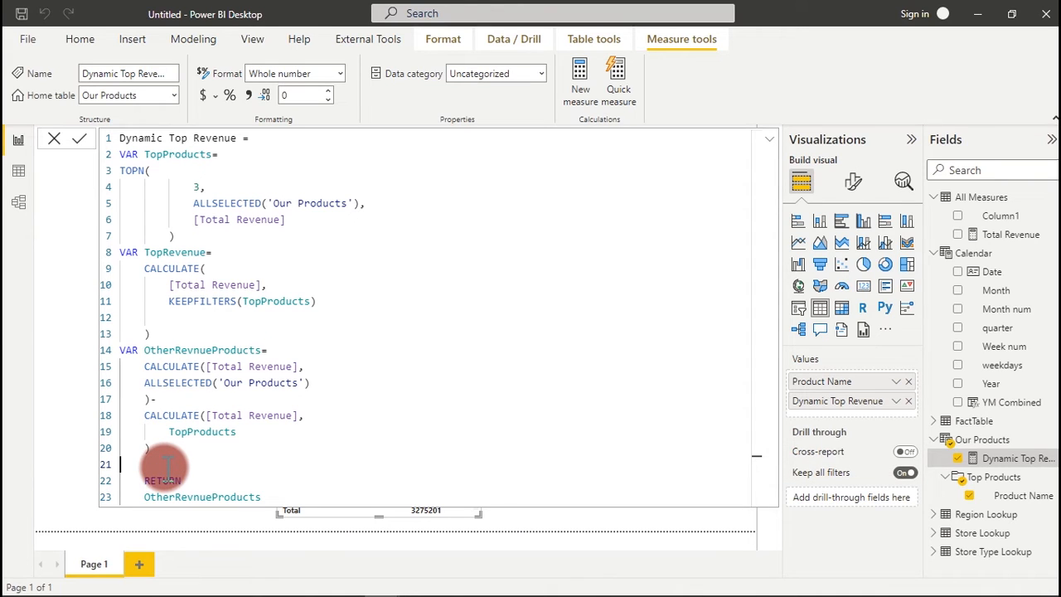
type("R")
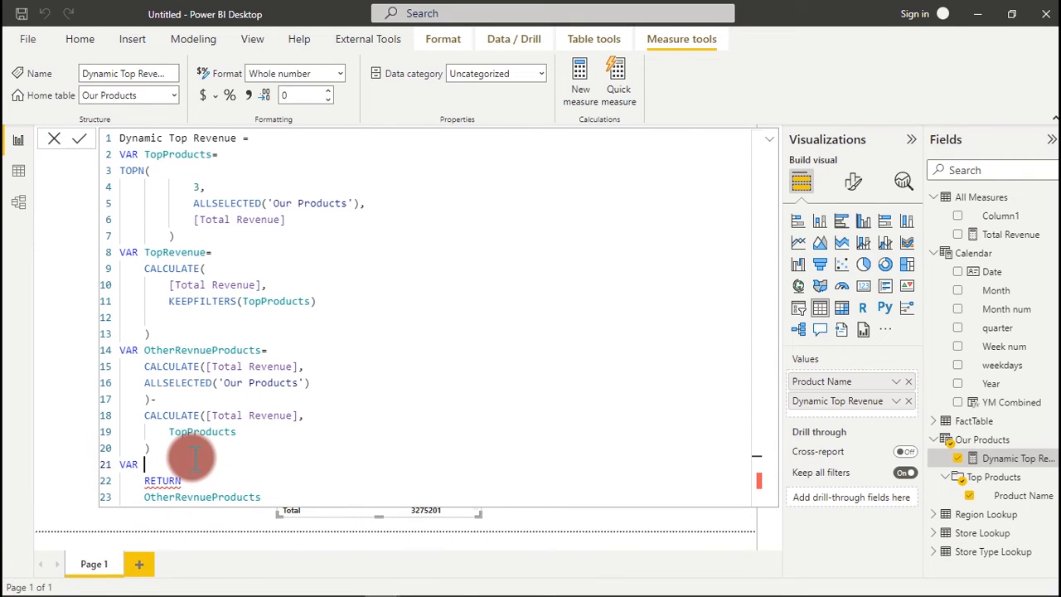
type("cURREN")
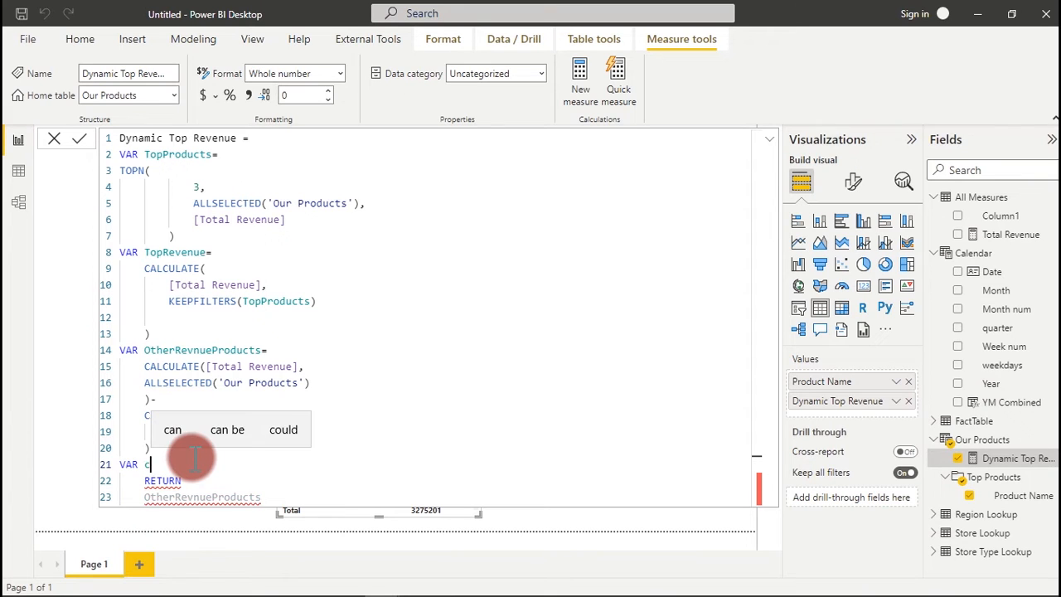
key("BackSpace")
key("BackSpace")
key("BackSpace")
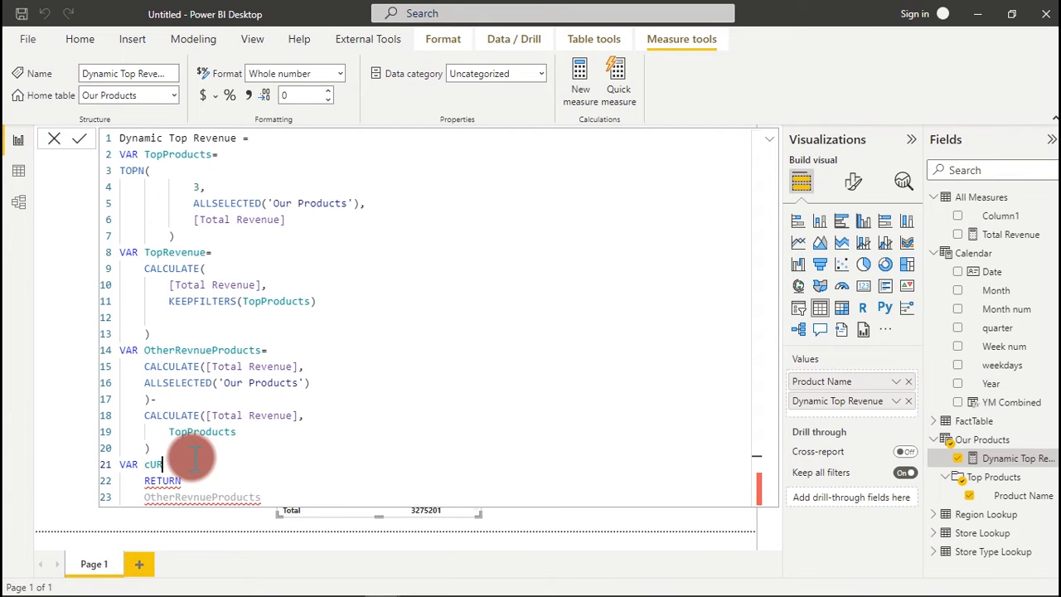
key("BackSpace")
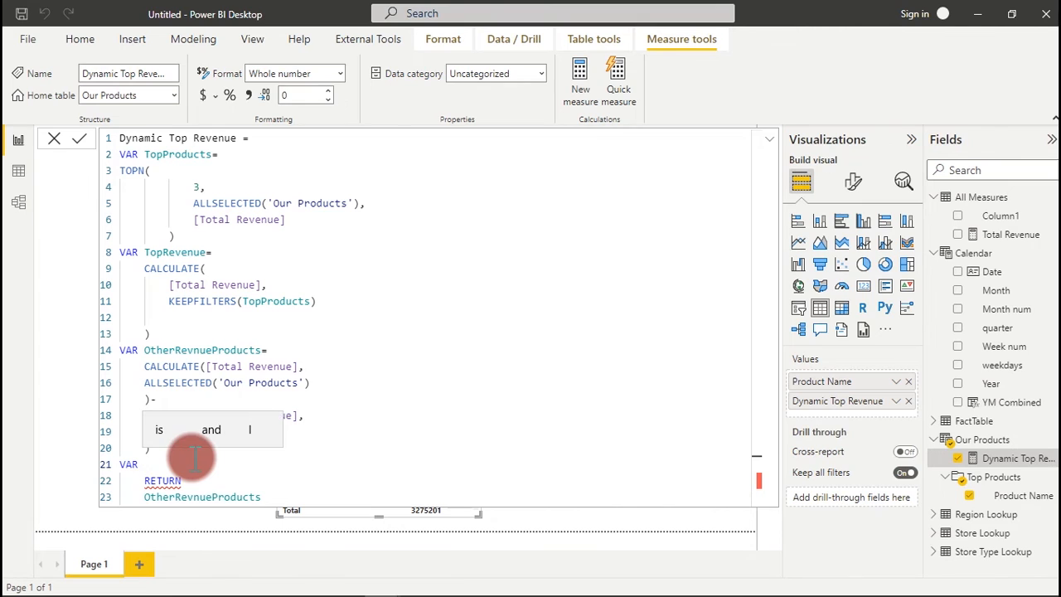
Name the new variable Current_view_Products, with underscores between the words, and follow it with an equals sign
type("C")
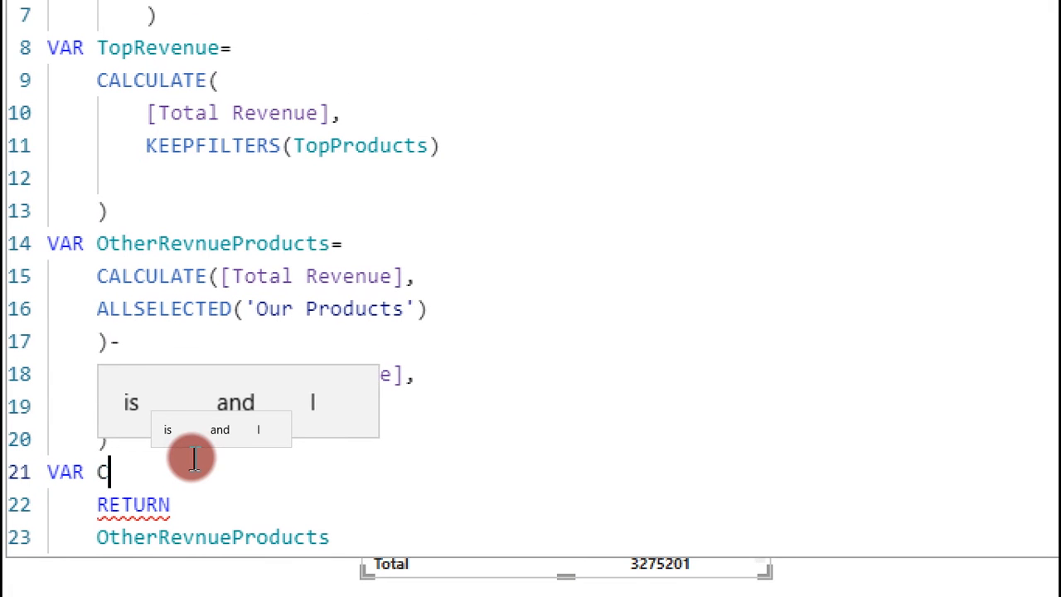
type("urrent")
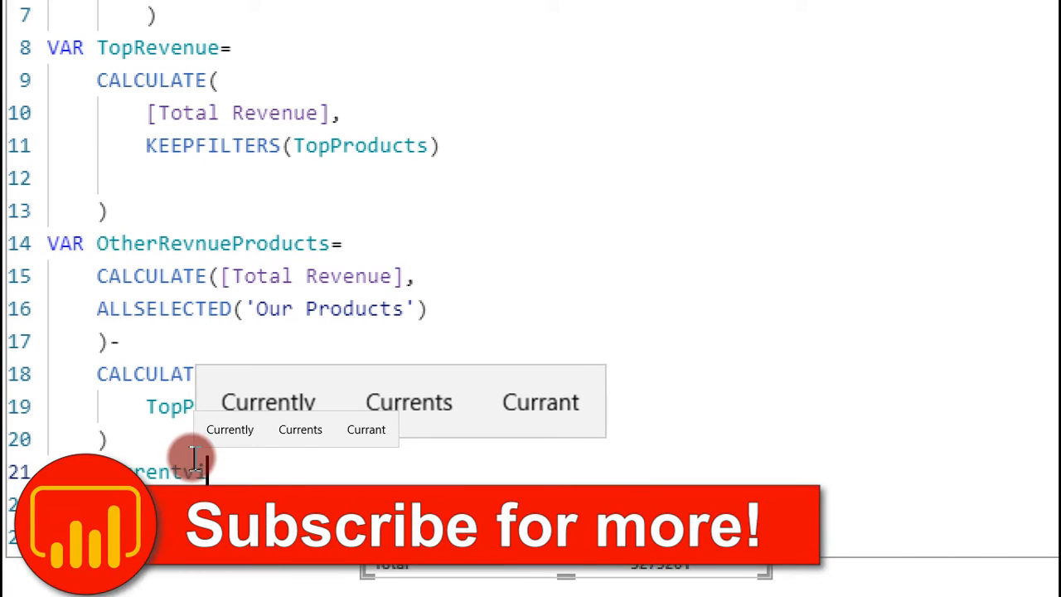
type("ViewProducts")
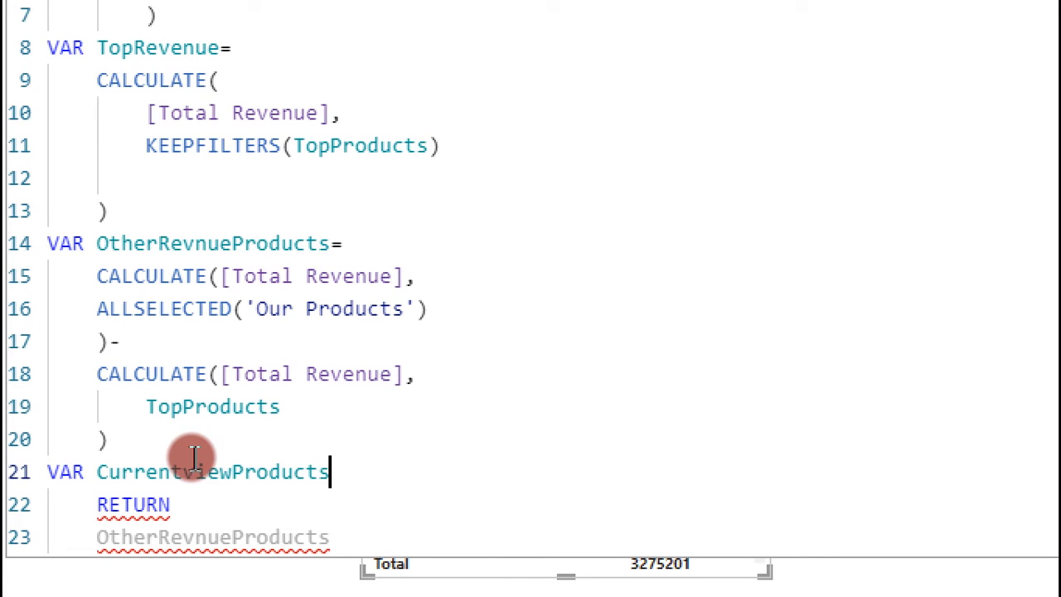
left_click(234, 473)
type("_")
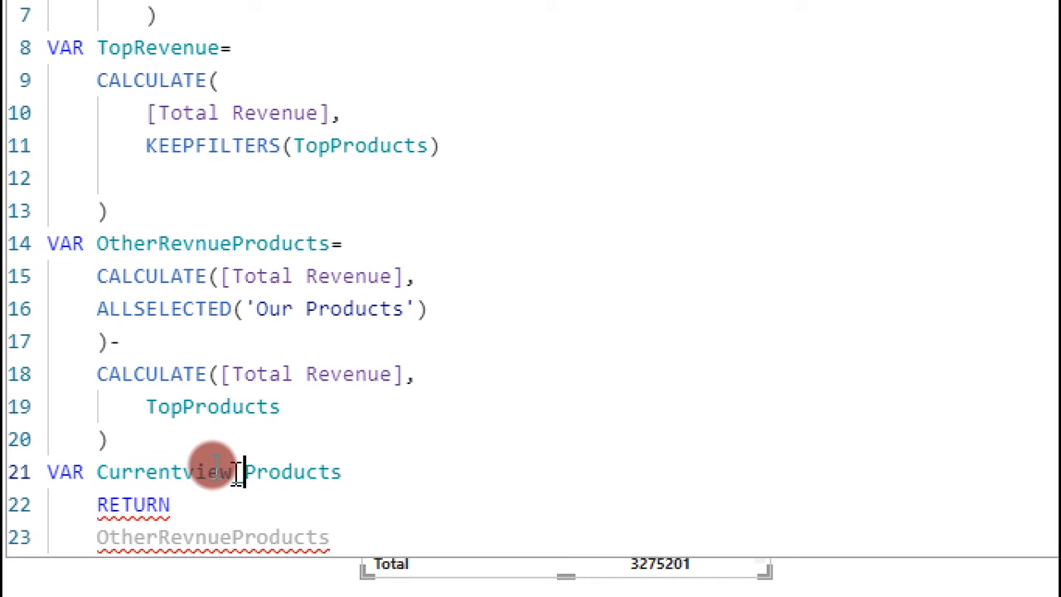
left_click(184, 470)
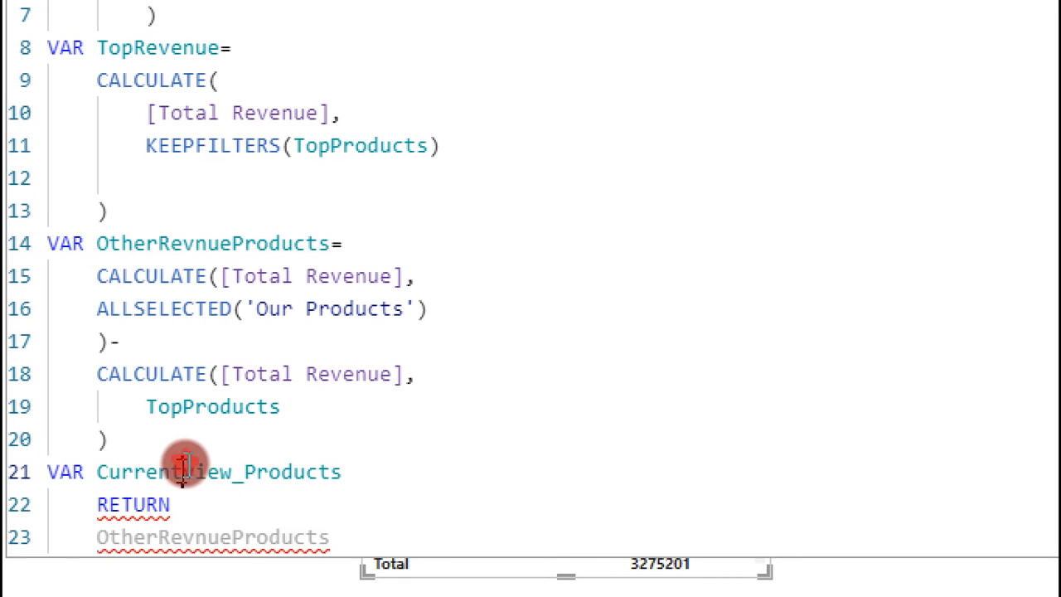
type("_")
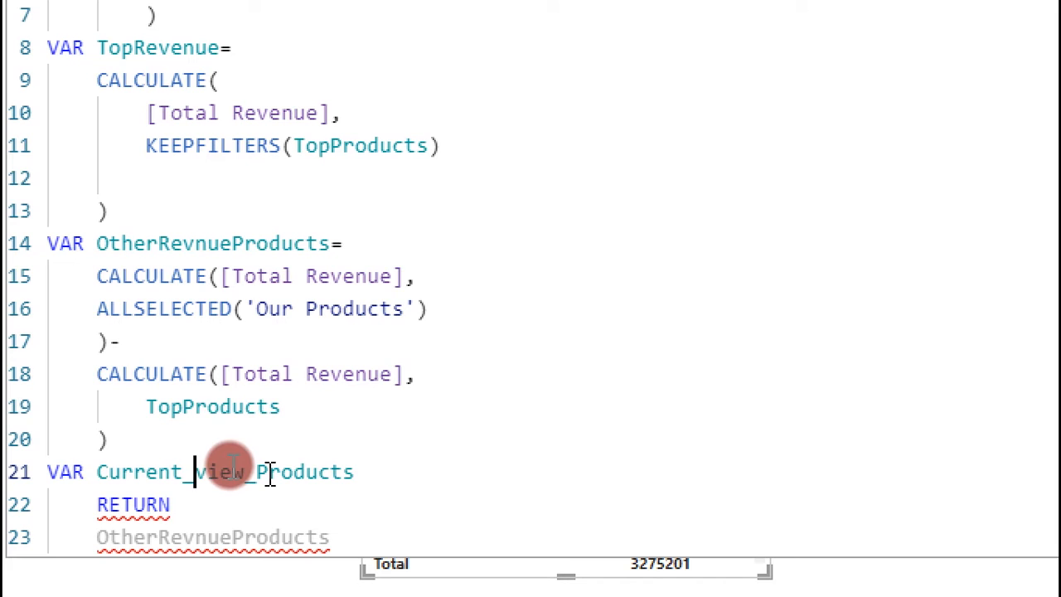
double_click(396, 481)
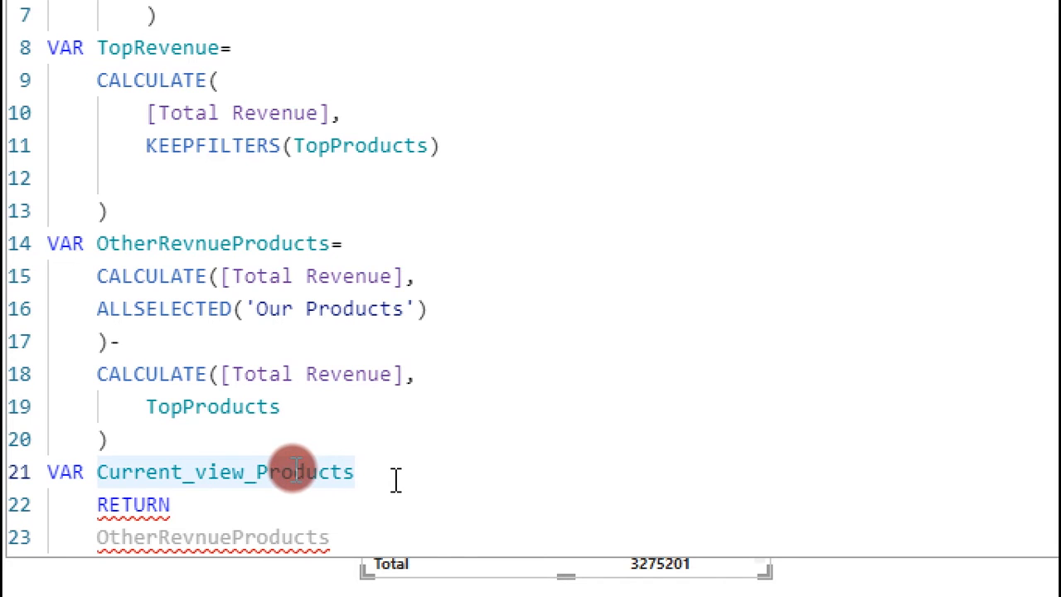
type("=")
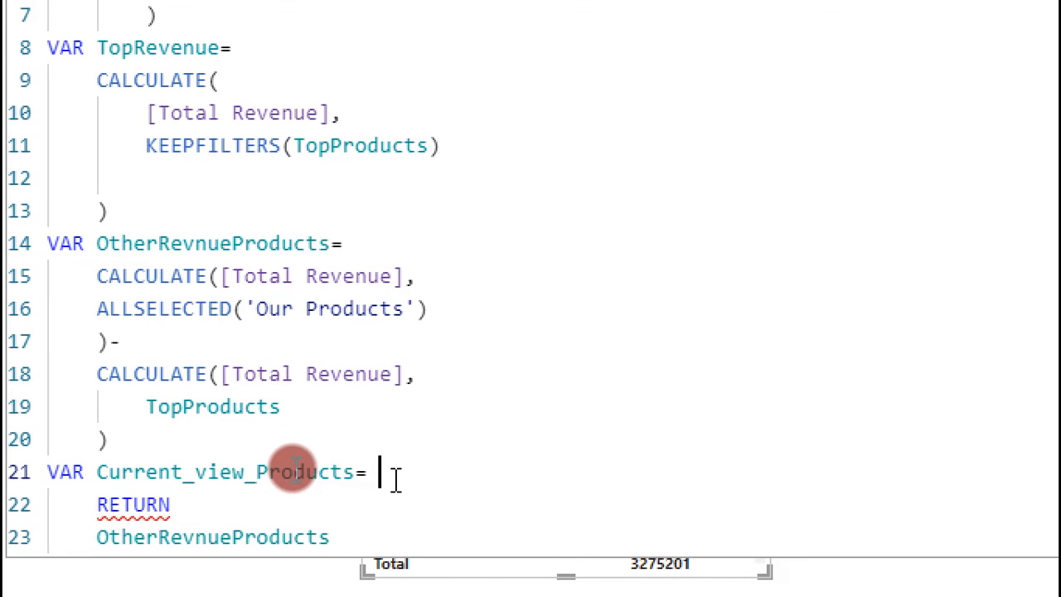
Define Current_view_Products as SELECTEDVALUE of 'Our Products'[Product Name] and close the function
type(" selec")
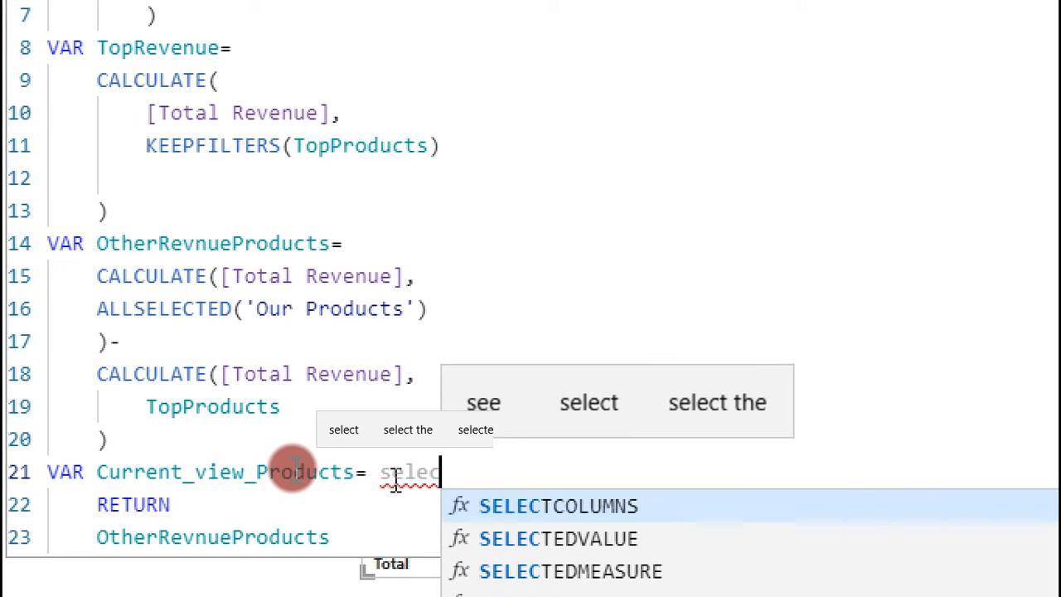
key("BackSpace")
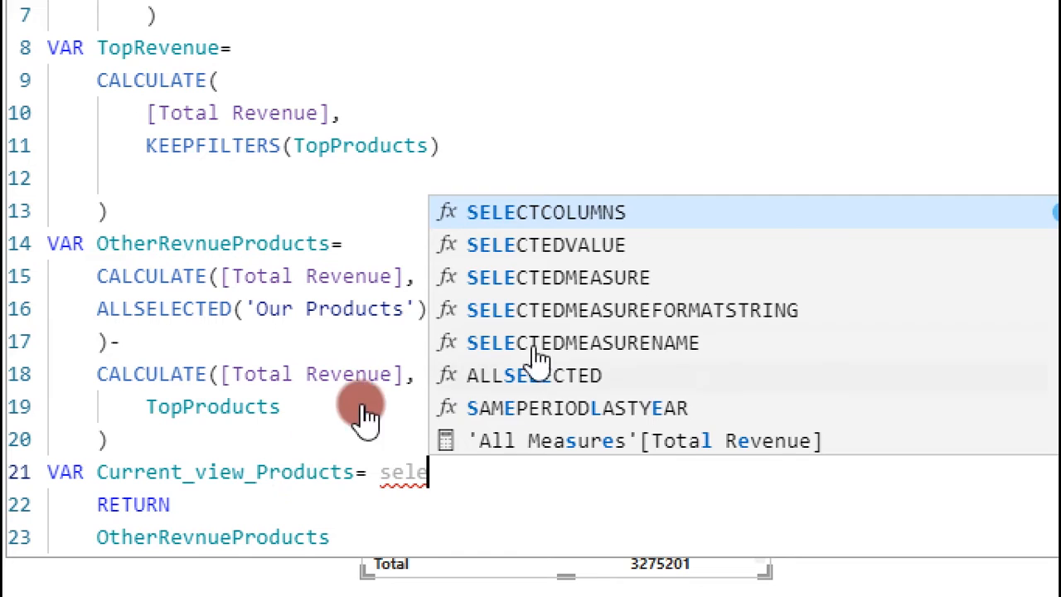
left_click(554, 247)
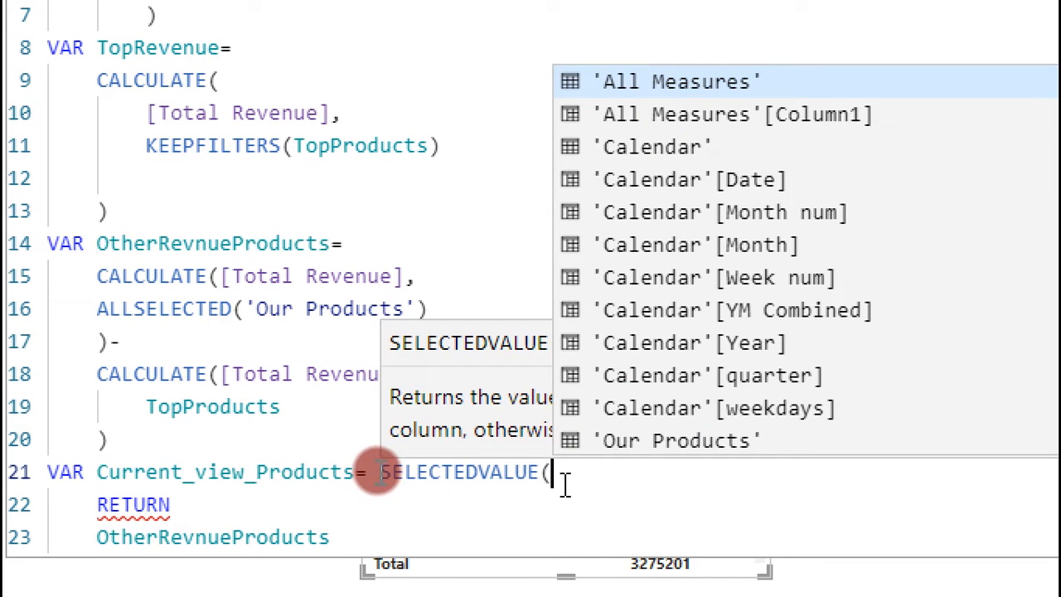
type("ou")
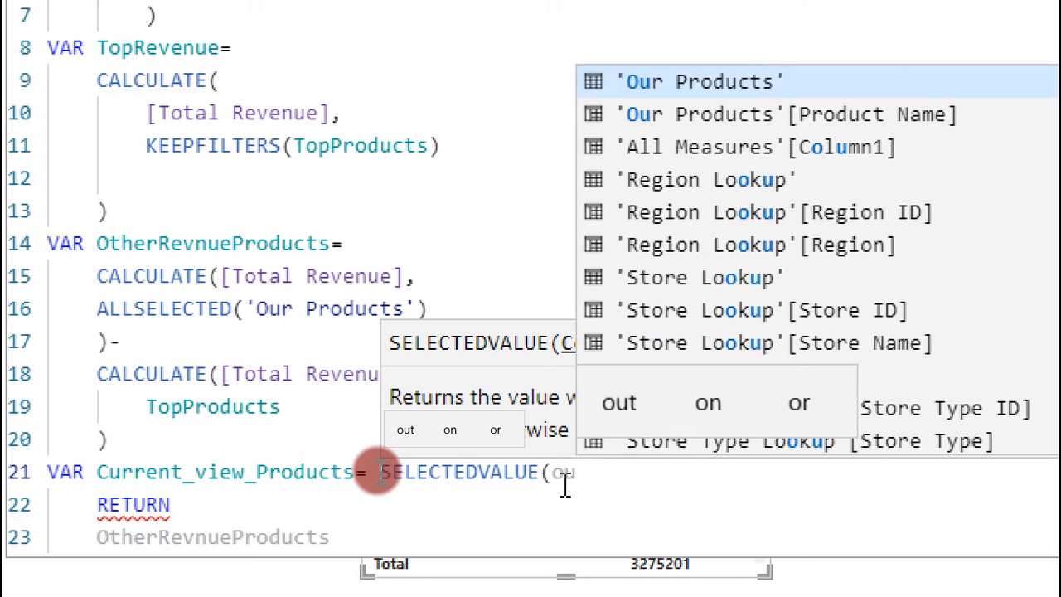
left_click(746, 121)
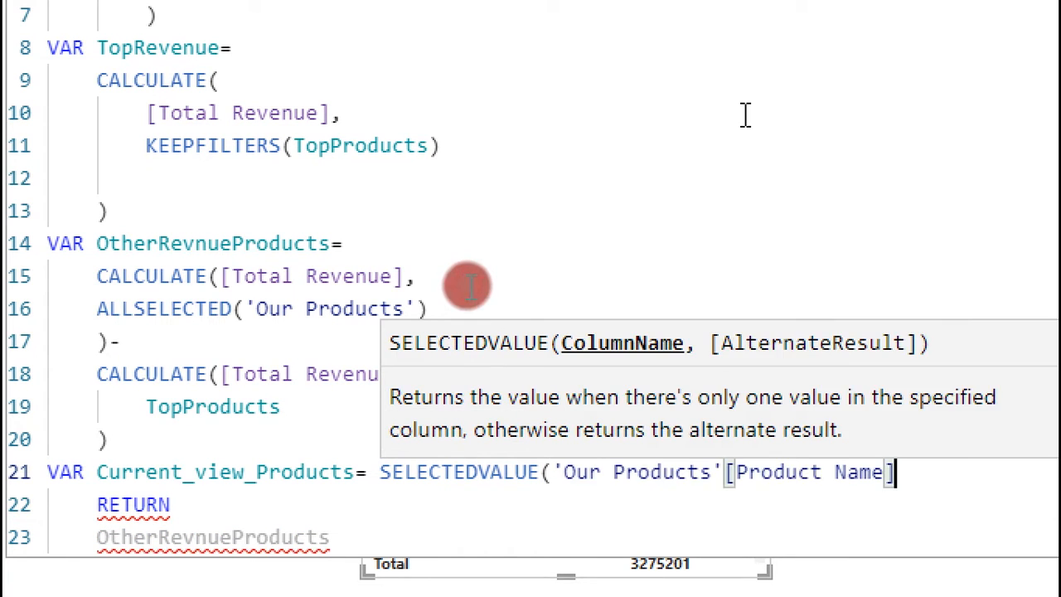
scroll(635, 481, "down", 2)
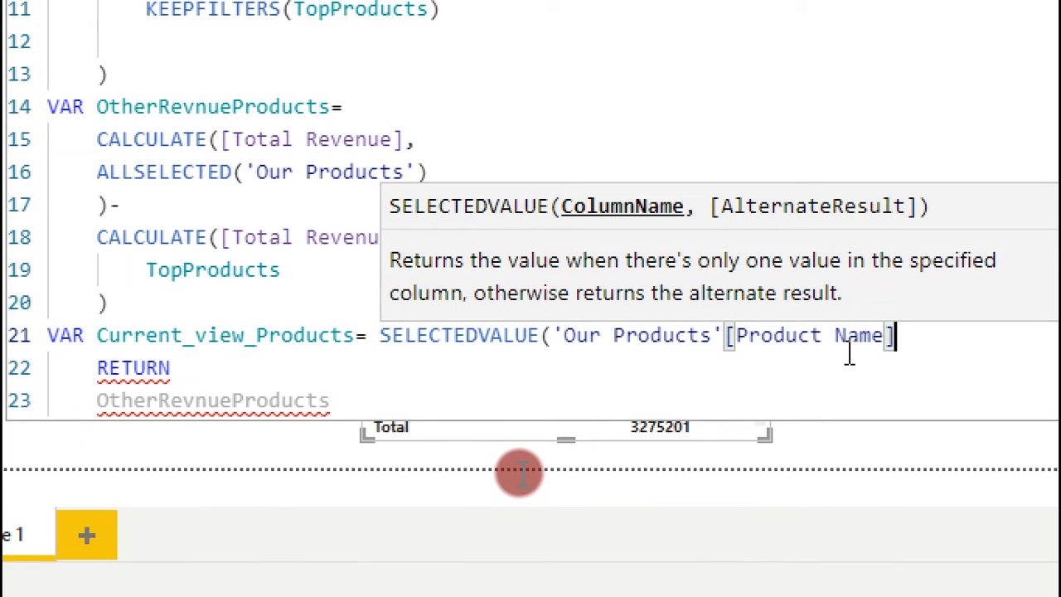
type(")")
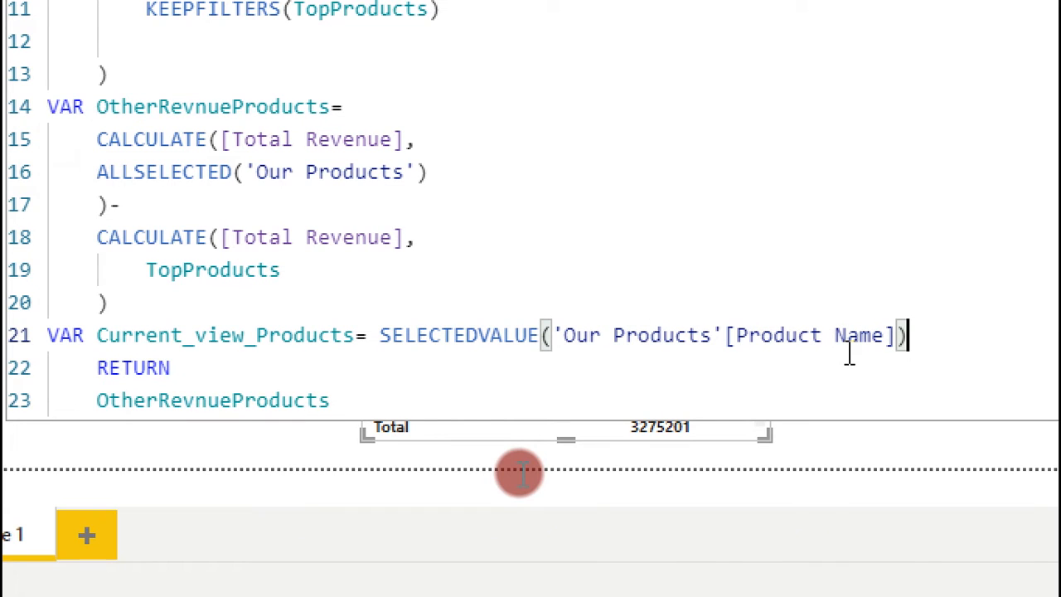
Replace OtherRevnueProducts after RETURN with the opening of an IF function
left_click(336, 399)
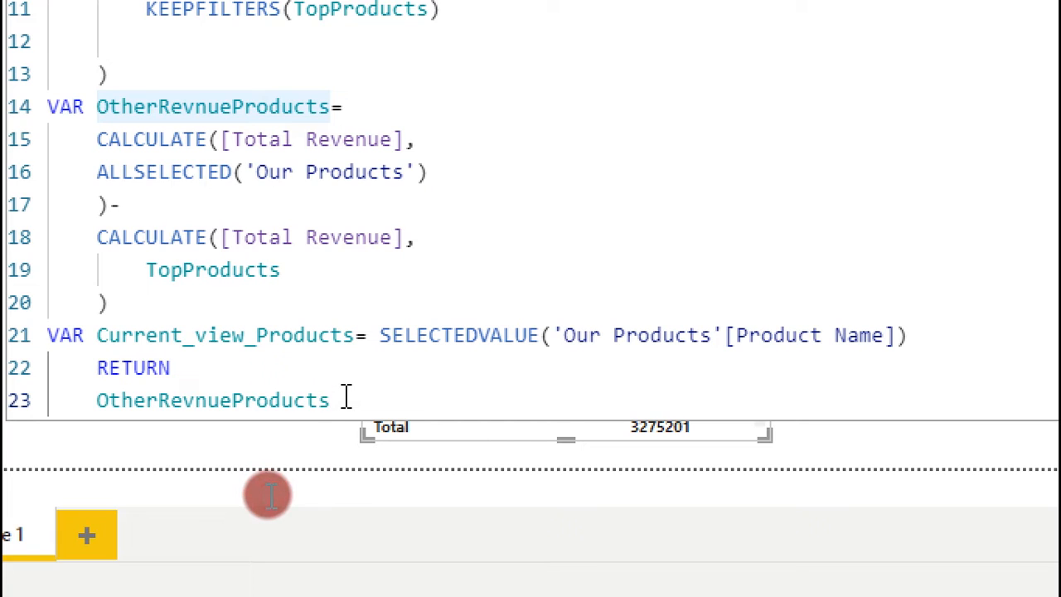
left_click_drag(346, 397, 80, 398)
left_click_drag(200, 400, 209, 399)
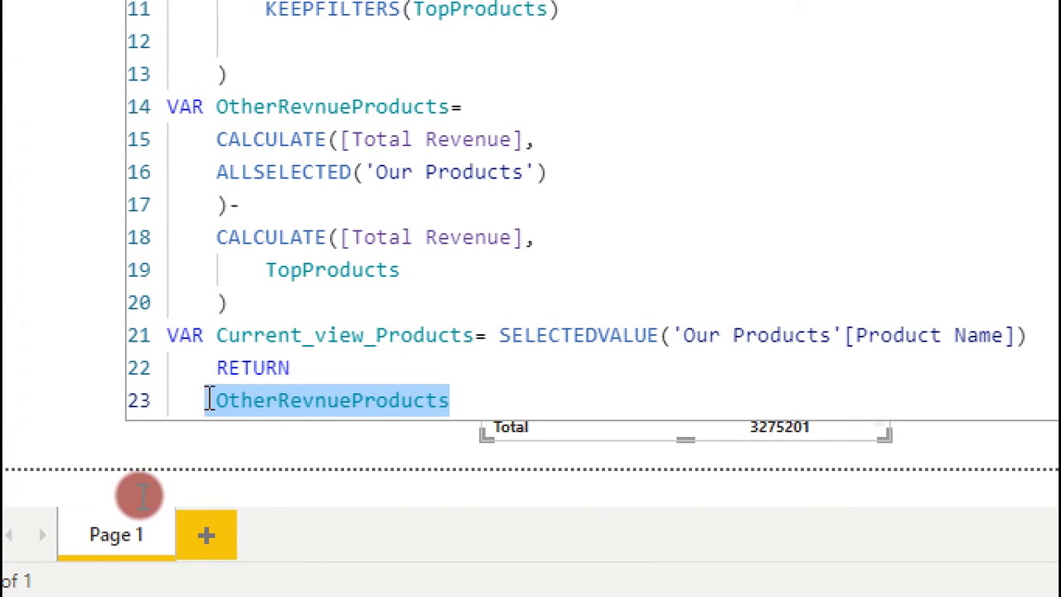
key("BackSpace")
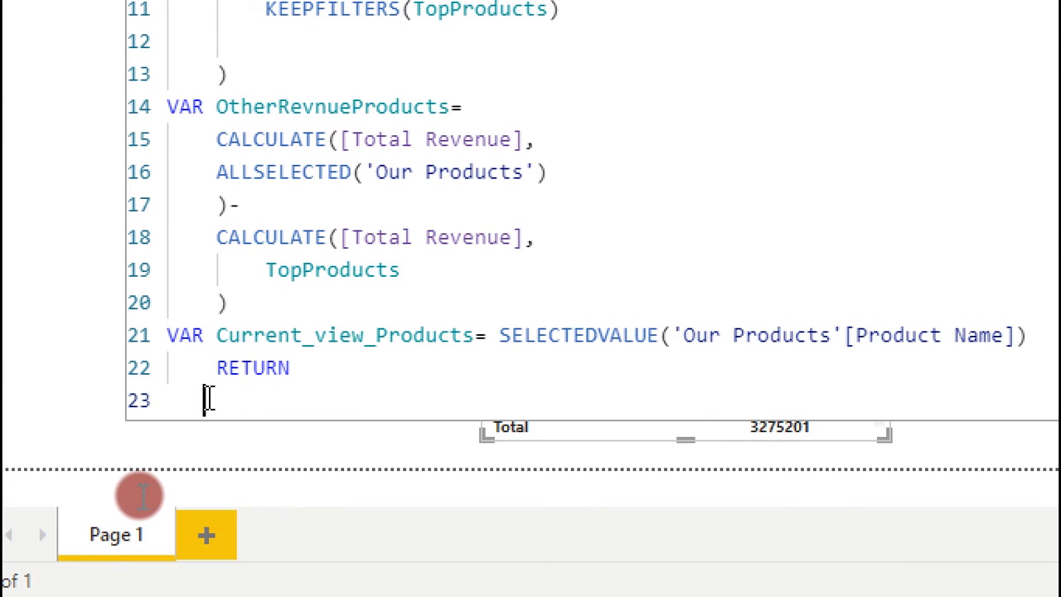
type("IF(")
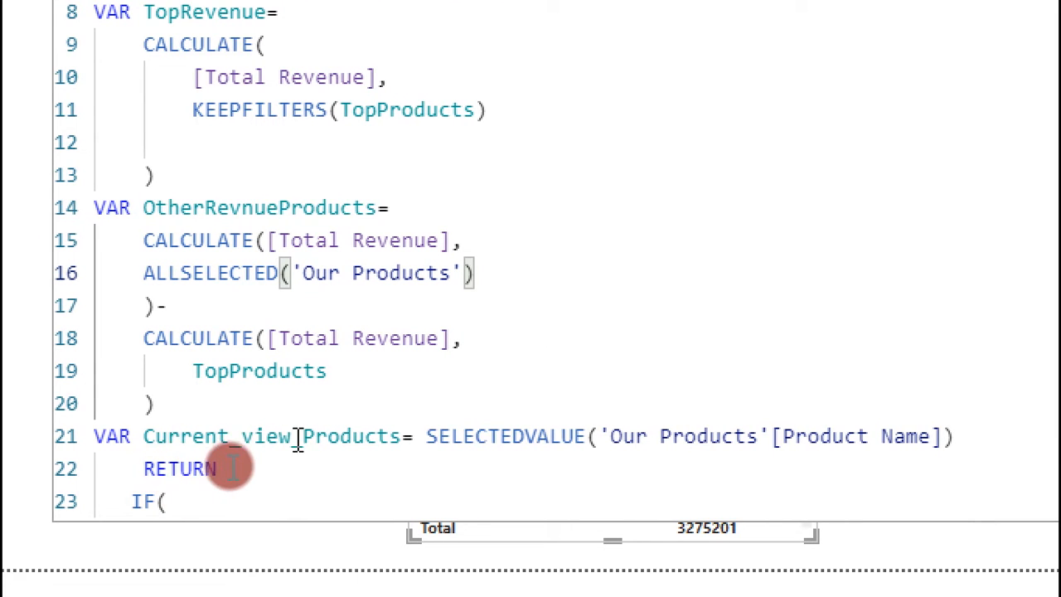
Enter Current_view_Products<>"Others" as the IF function's logical test, followed by a comma
left_click(175, 501)
type("Cur")
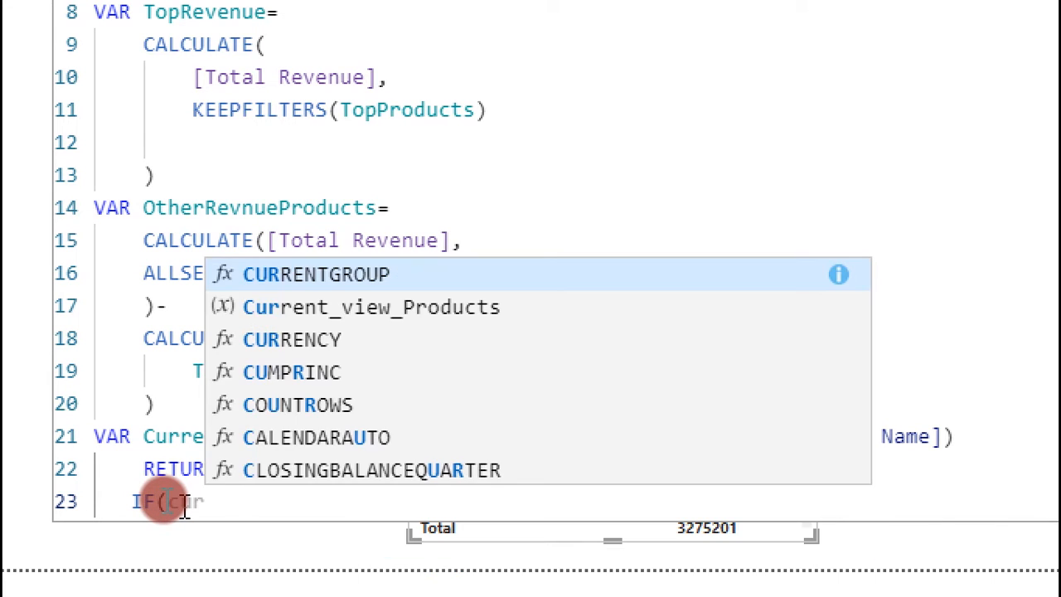
double_click(343, 308)
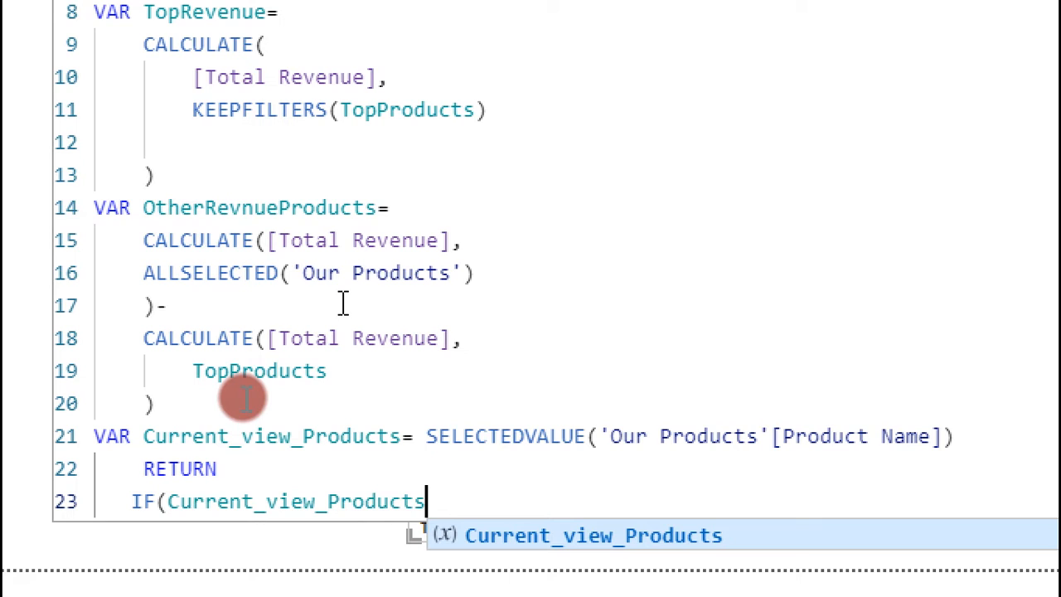
type("<>")
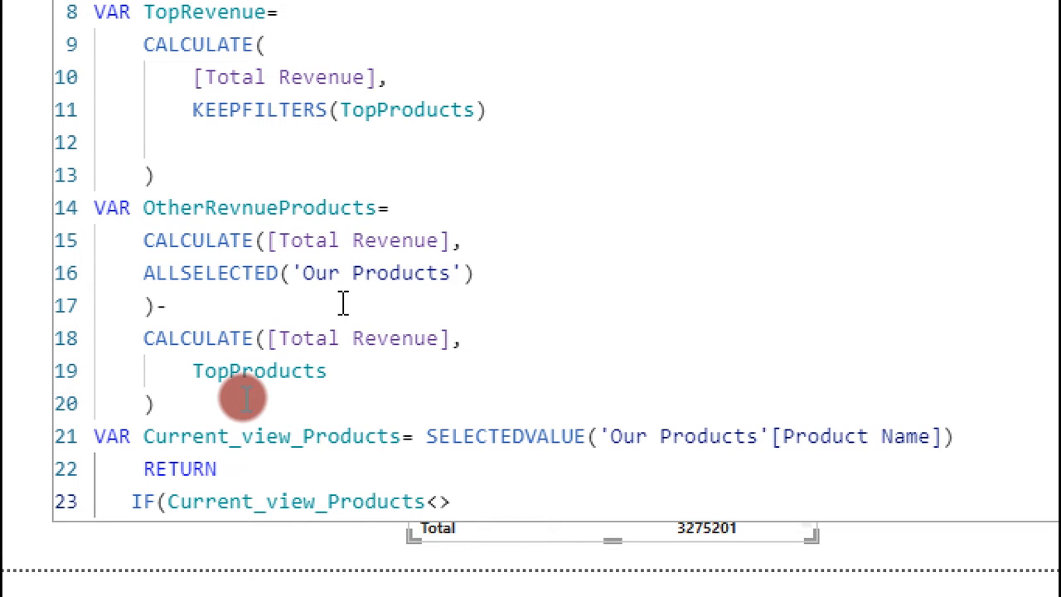
type("\"Other")
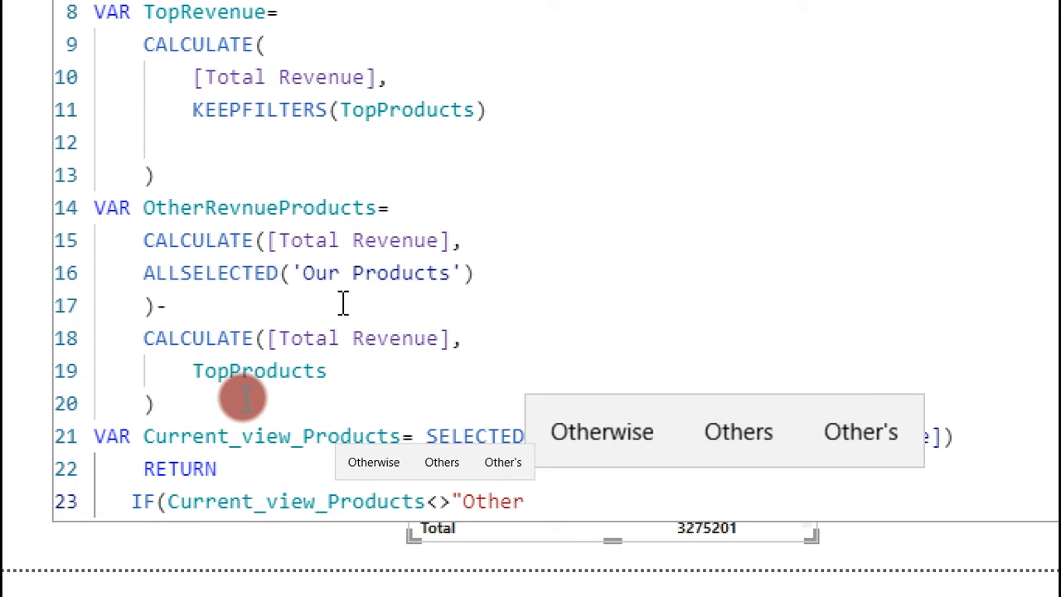
type("s\"")
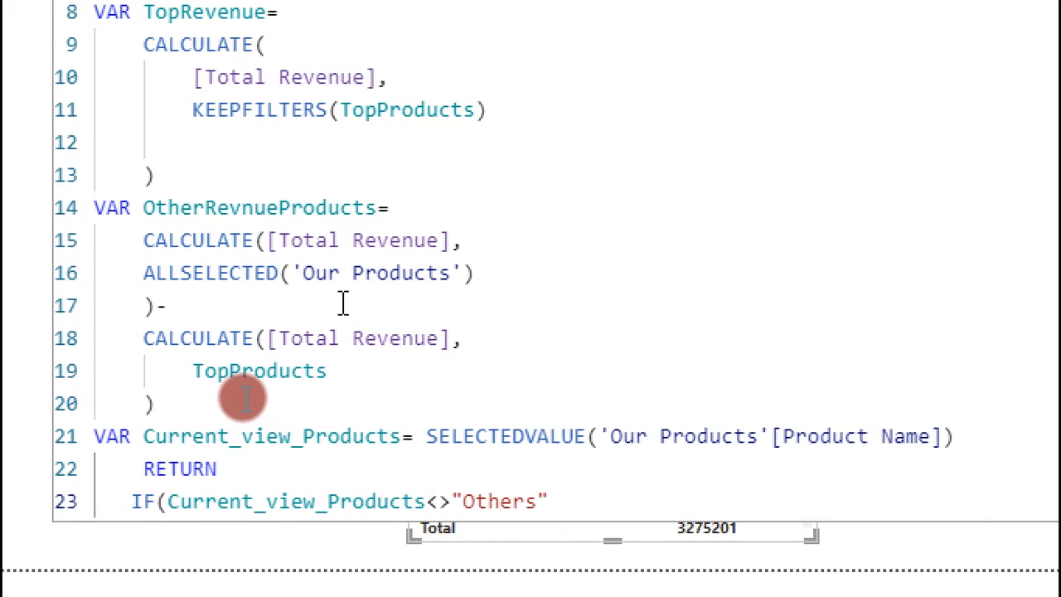
left_click(536, 504)
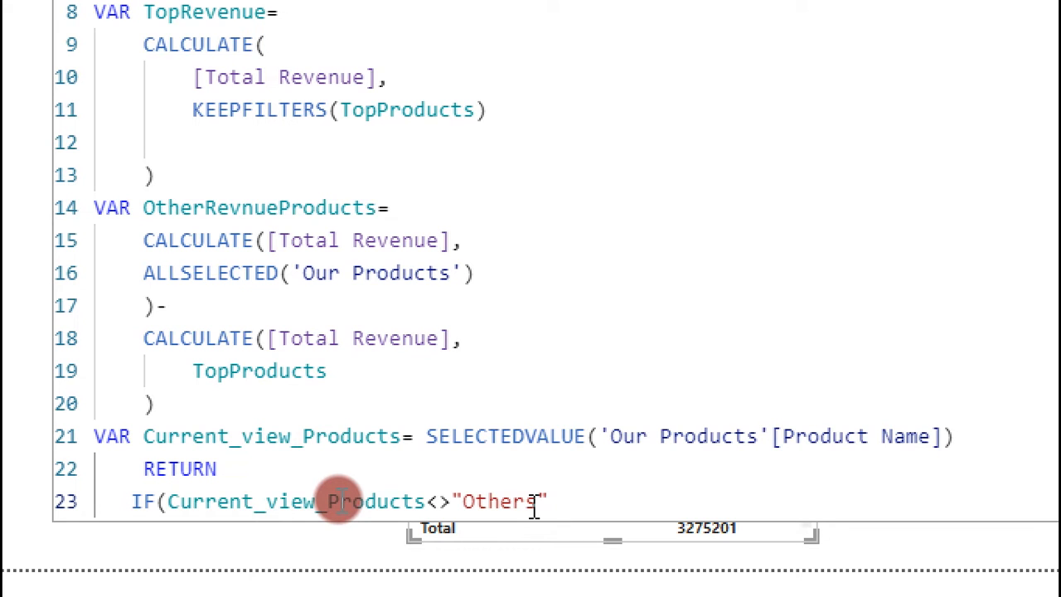
type(",")
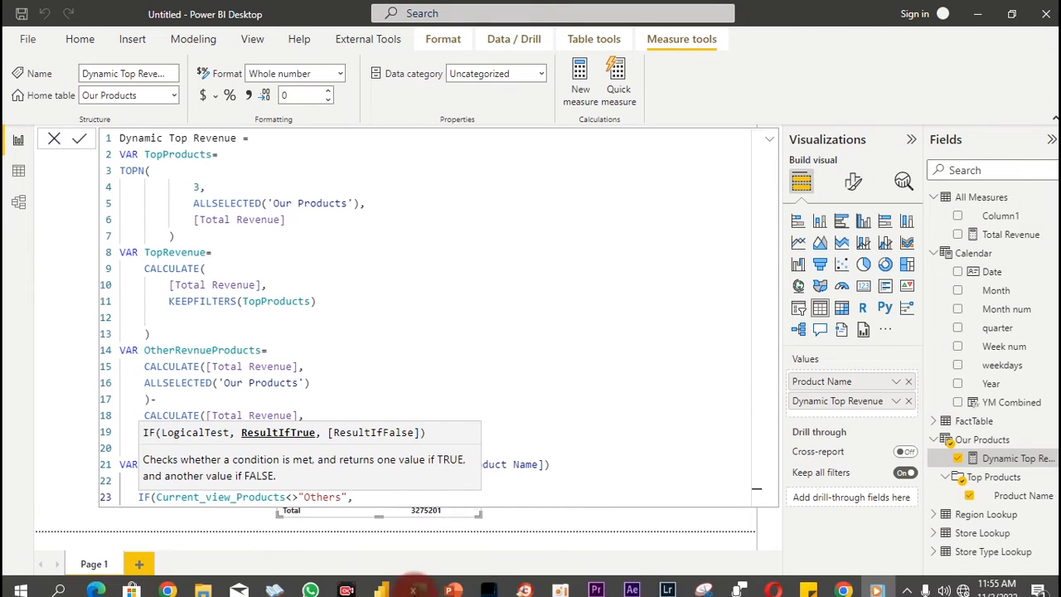
Enter the TopRevenue variable on a new line as the IF function's result if true, followed by a comma
left_click(355, 498)
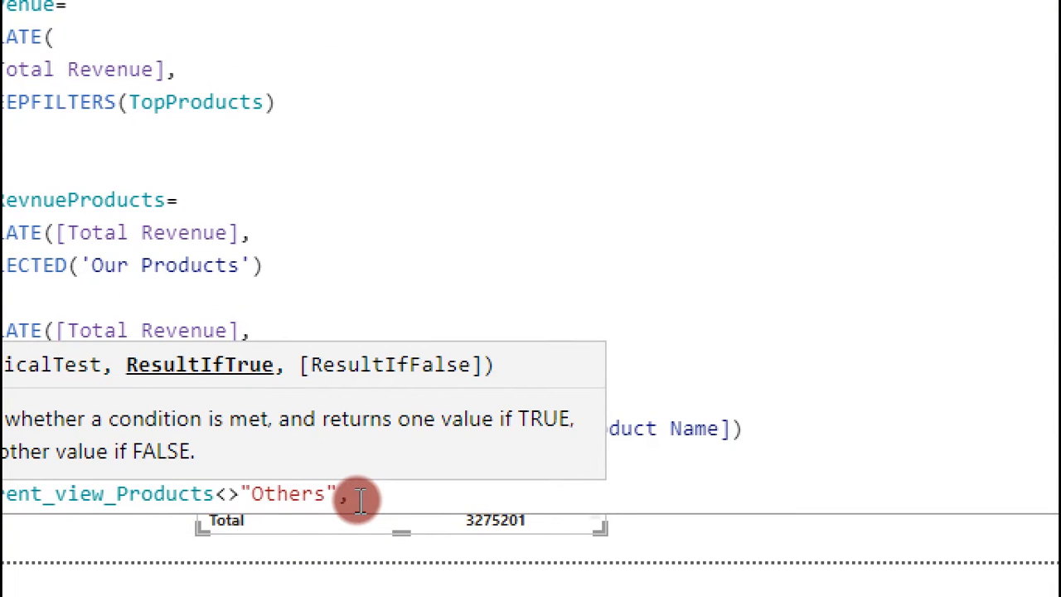
key("shift+Return")
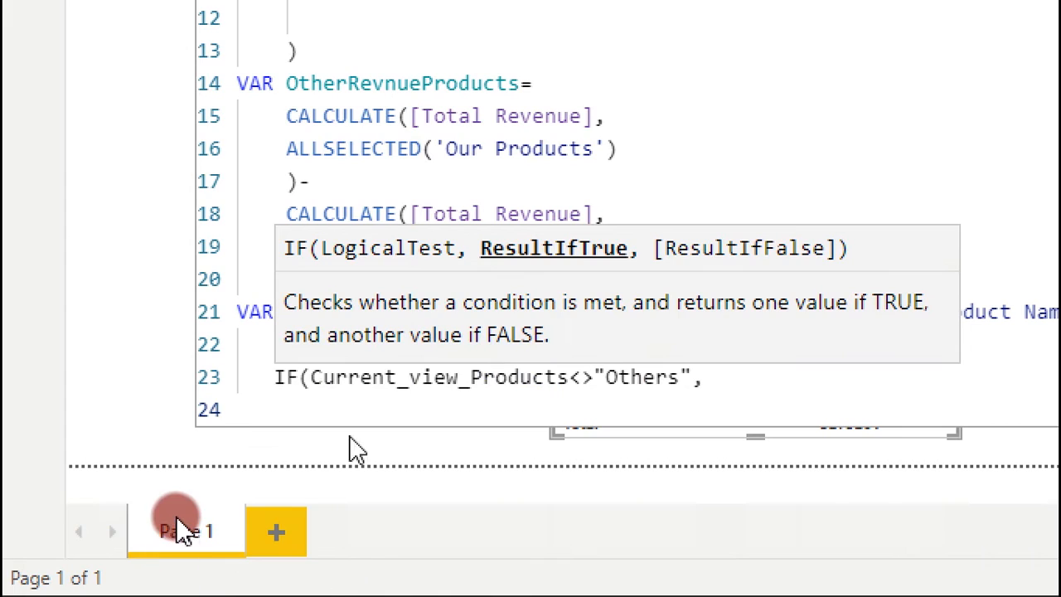
type("top")
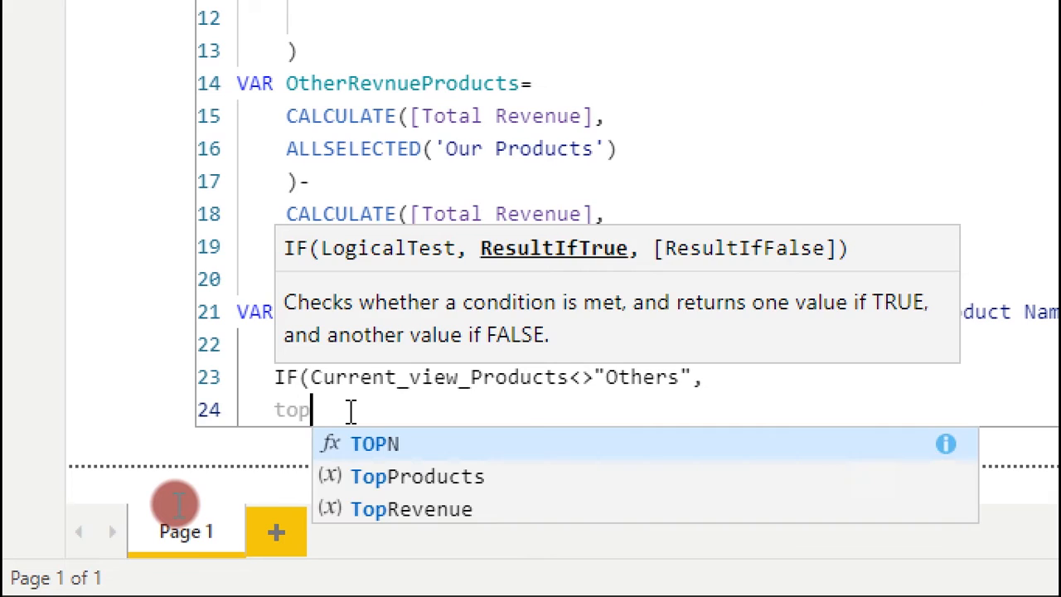
left_click(412, 509)
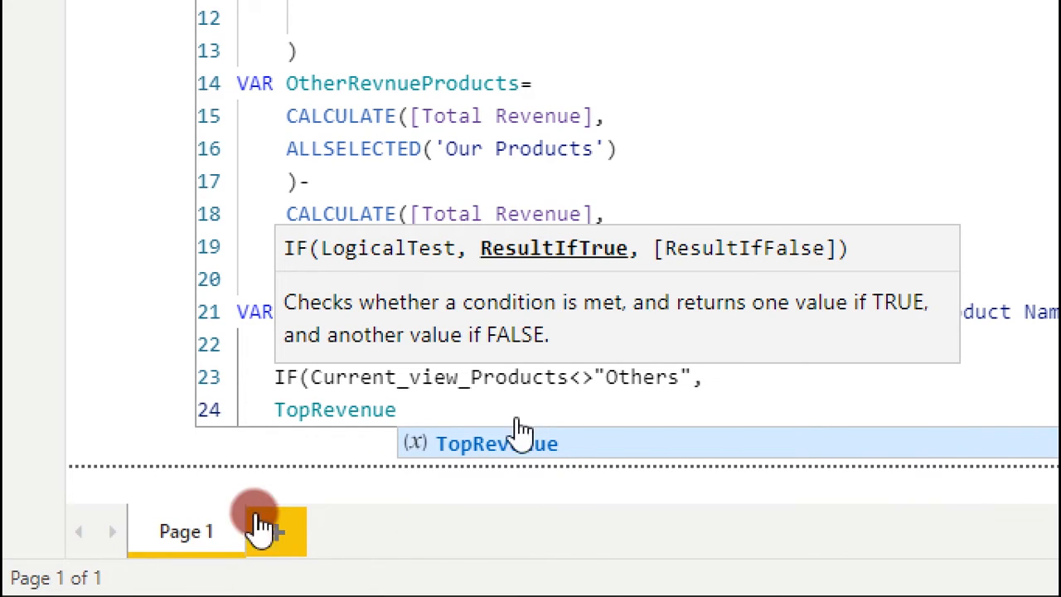
scroll(187, 249, "up", 3)
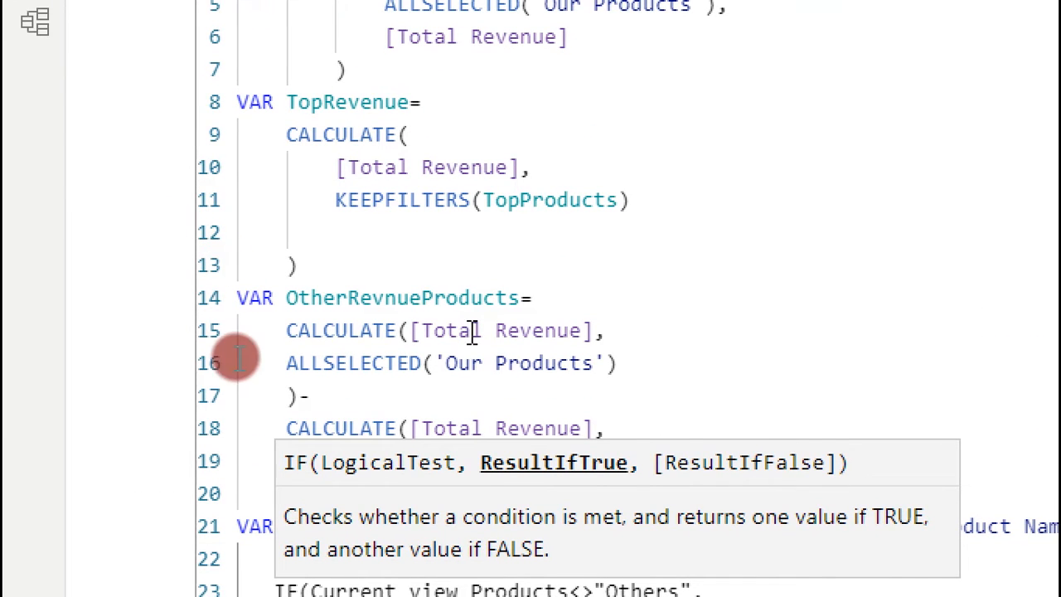
scroll(204, 514, "down", 2)
scroll(390, 538, "down", 1)
type(",")
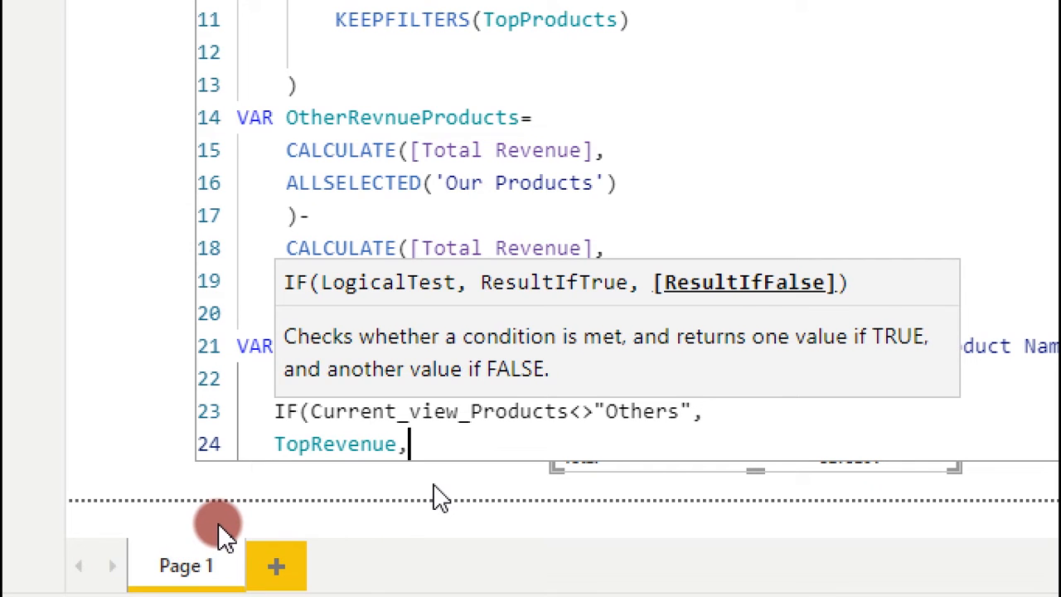
Enter OtherRevnueProducts on a new line as the IF function's result if false, and return to the product table on the report page
key("shift+Return")
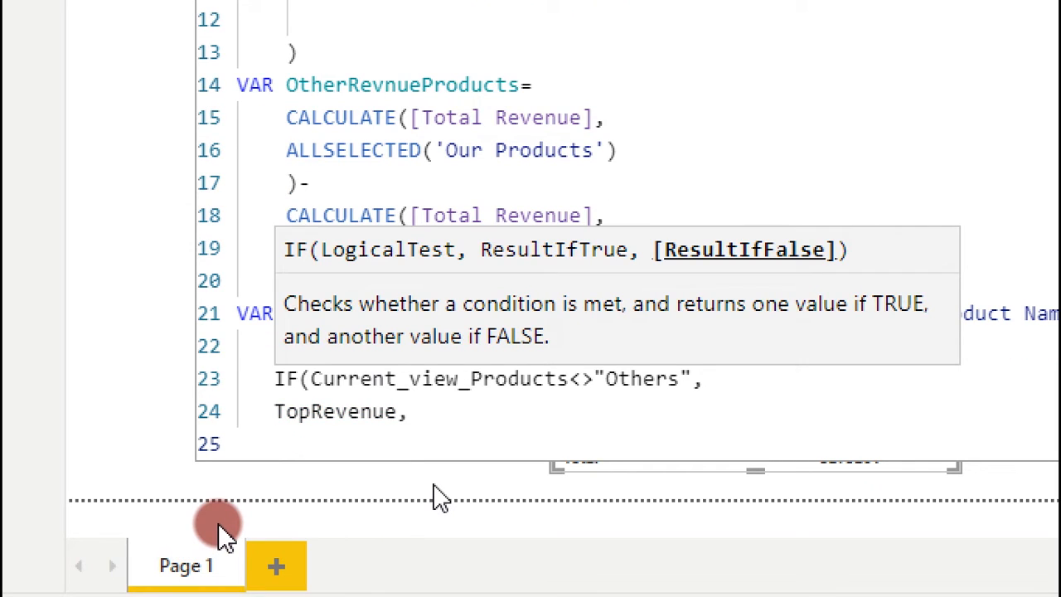
type("other")
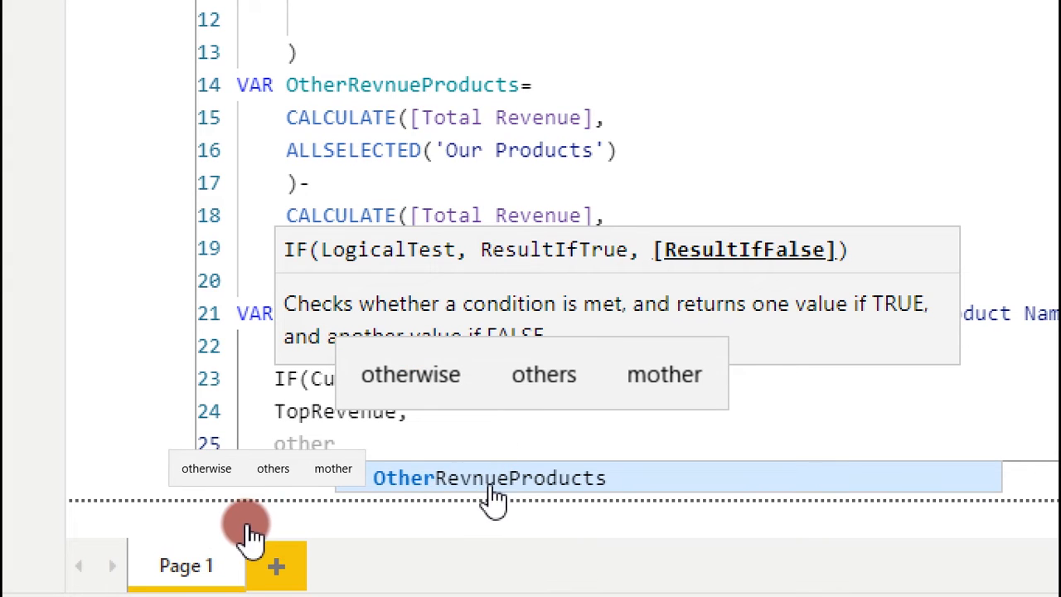
key("Tab")
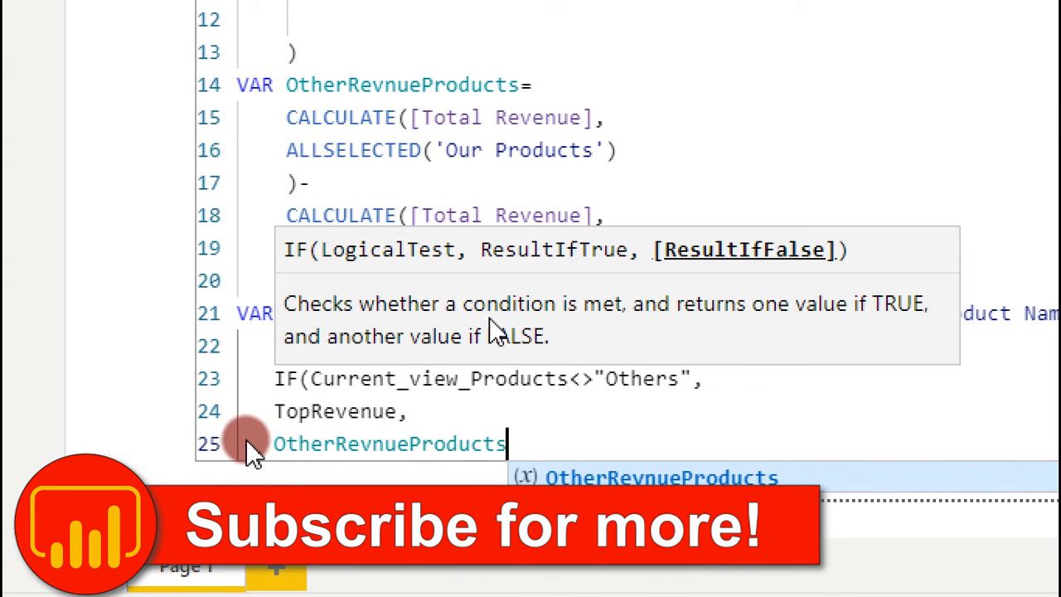
scroll(223, 338, "up", 3)
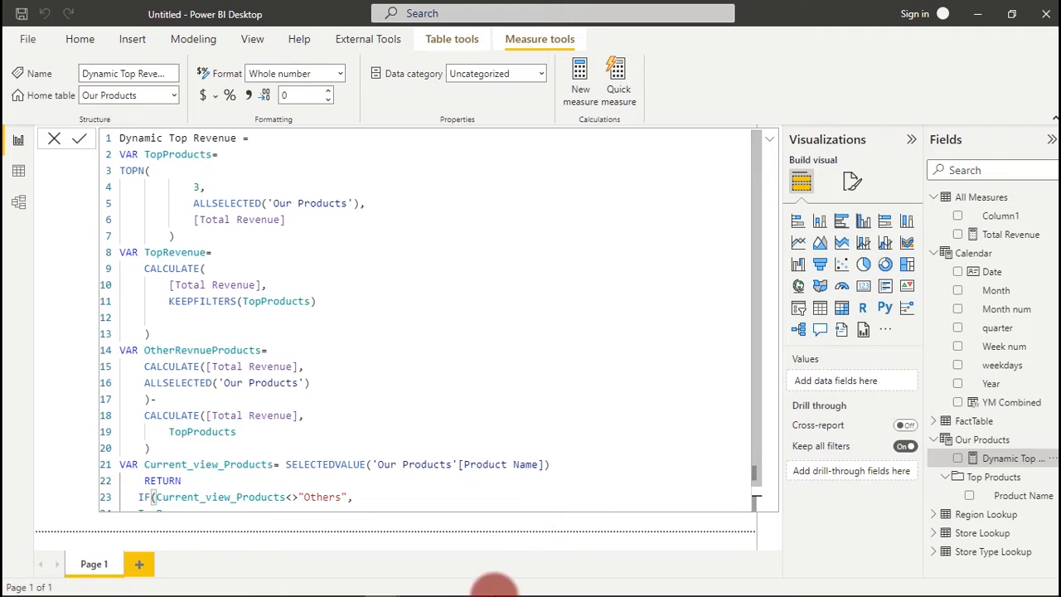
left_click(432, 528)
left_click(453, 375)
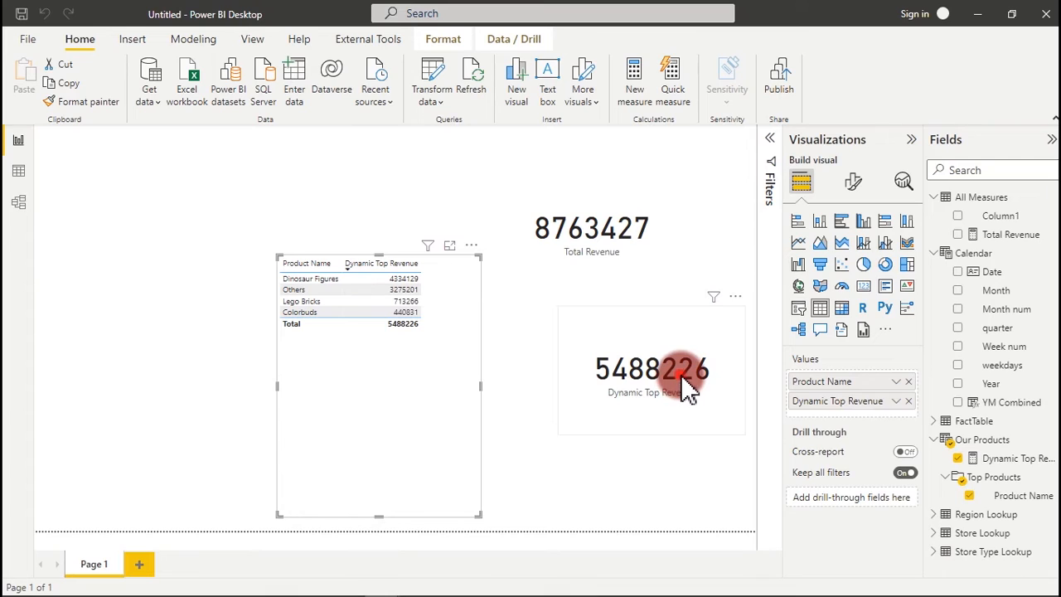
Delete the Dynamic Top Revenue card and move the Total Revenue card to the upper-left corner of the report page
left_click(680, 377)
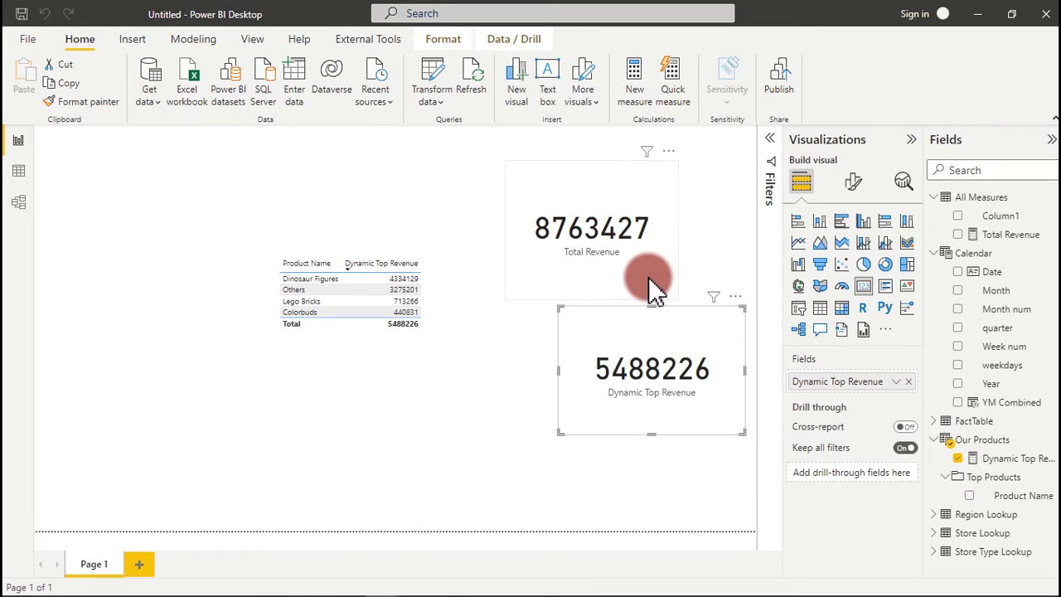
key("Delete")
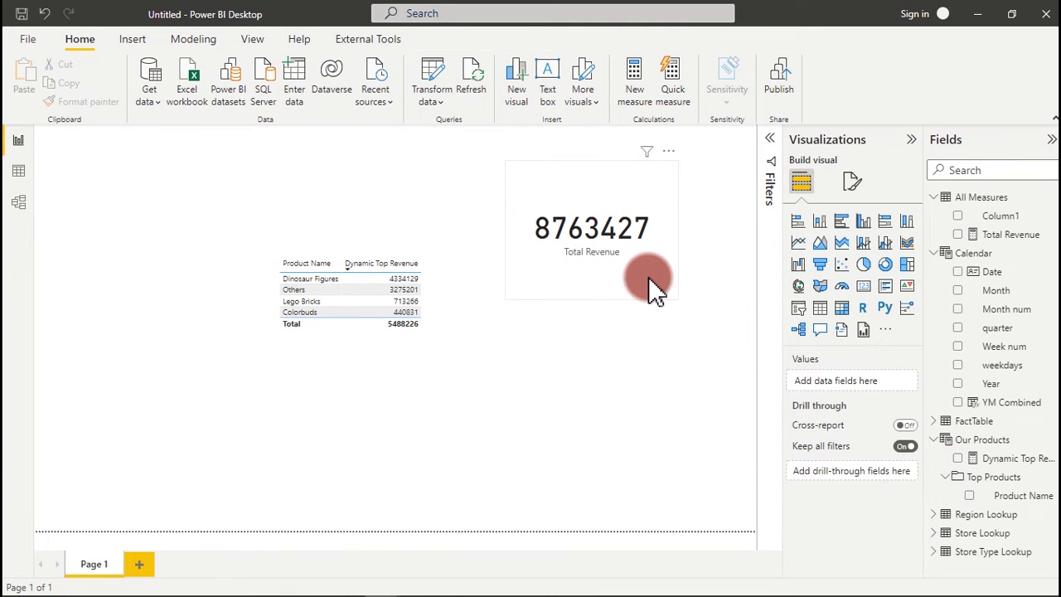
left_click_drag(655, 292, 87, 178)
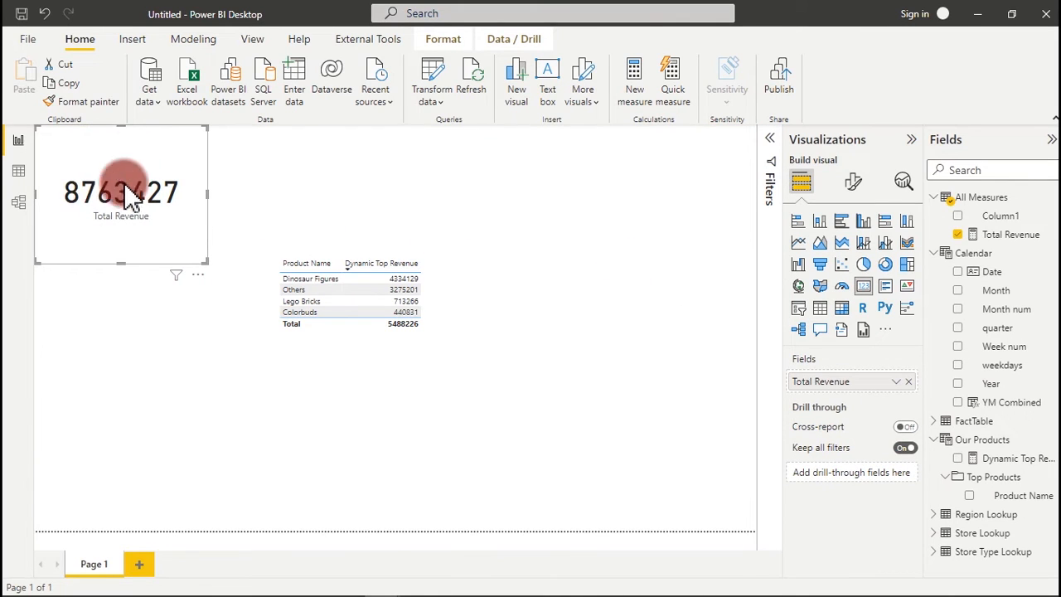
Convert the product table to a stacked column chart, and resize and place it in the lower-right part of the report page
left_click(342, 372)
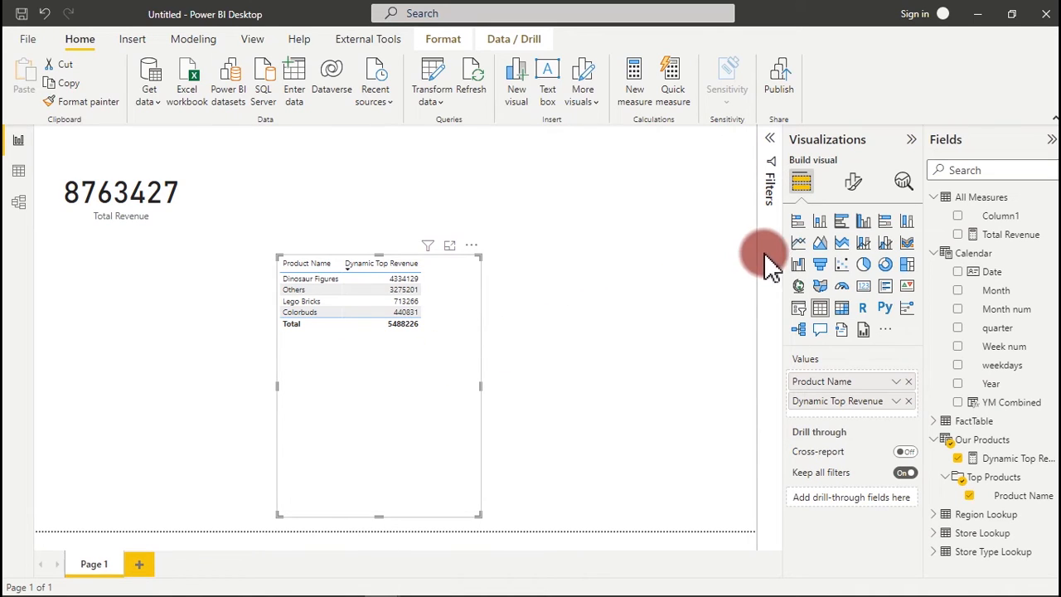
left_click(820, 223)
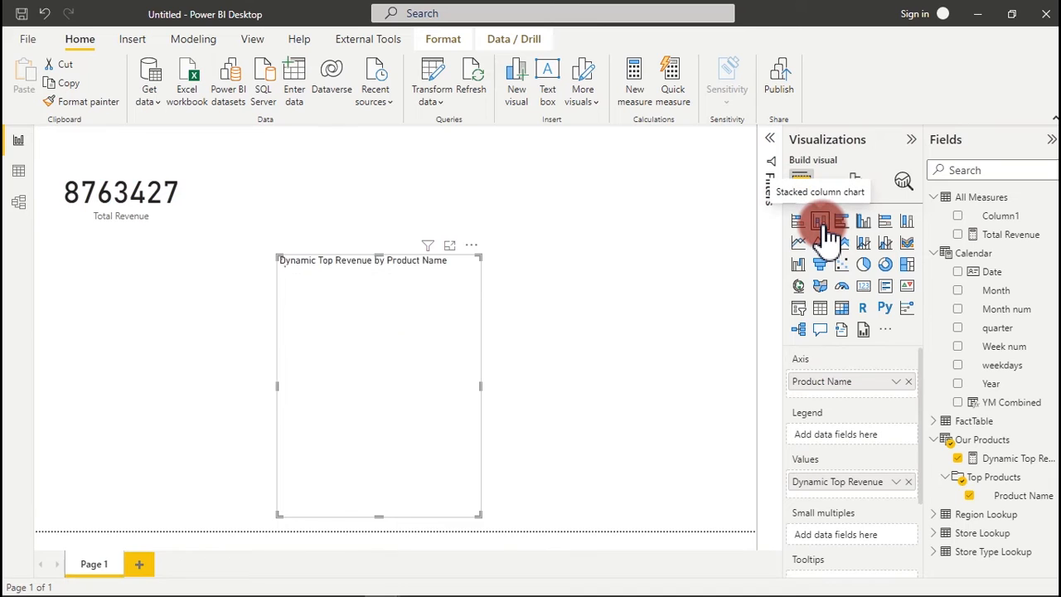
left_click_drag(478, 515, 668, 417)
left_click_drag(545, 339, 626, 418)
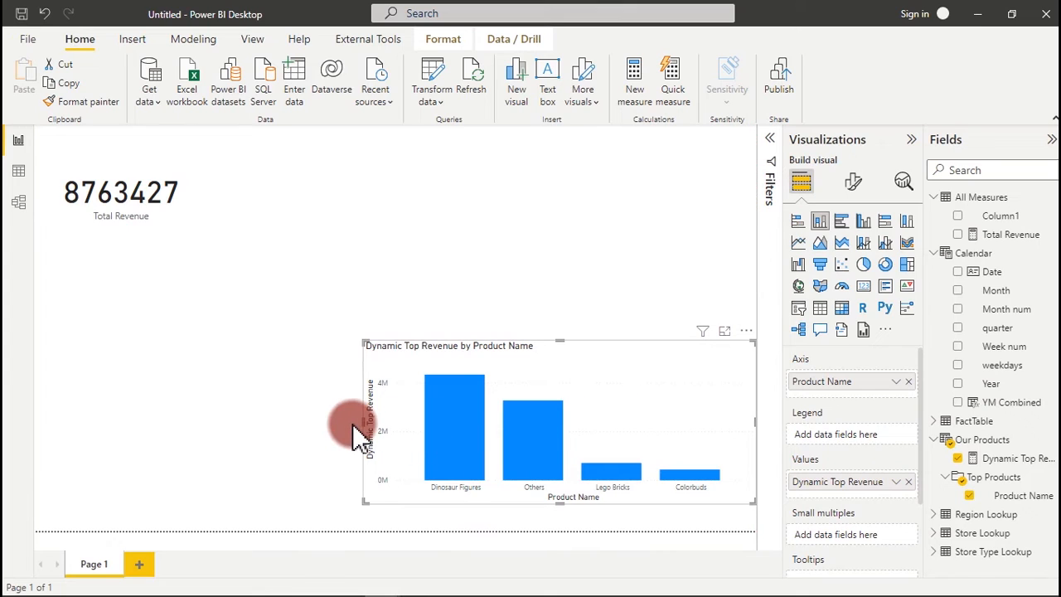
left_click_drag(364, 423, 396, 427)
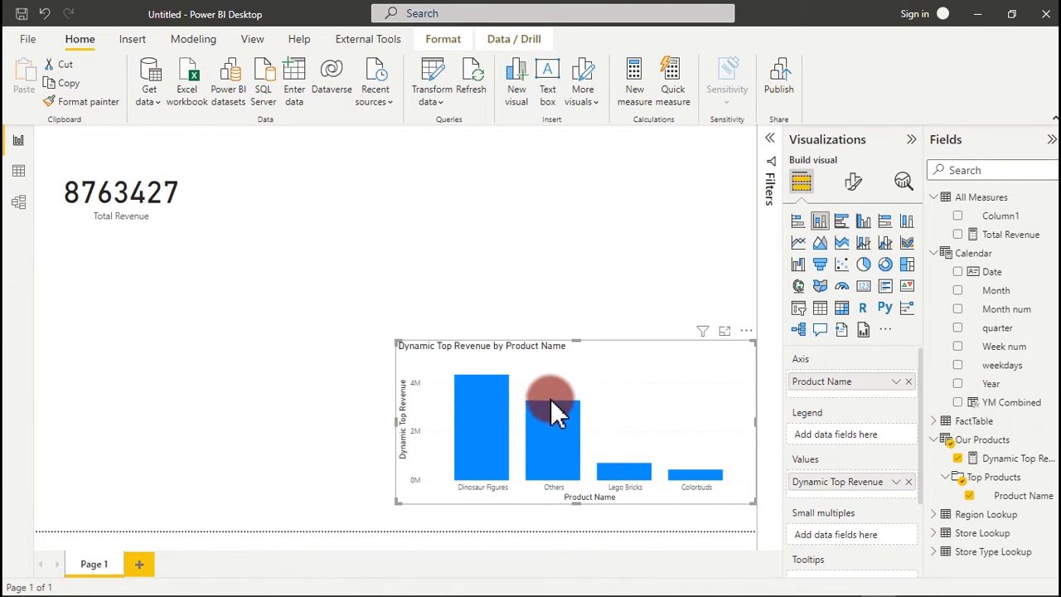
Set the TOPN count in the Dynamic Top Revenue measure to 5 and apply it to the column chart
left_click(1037, 461)
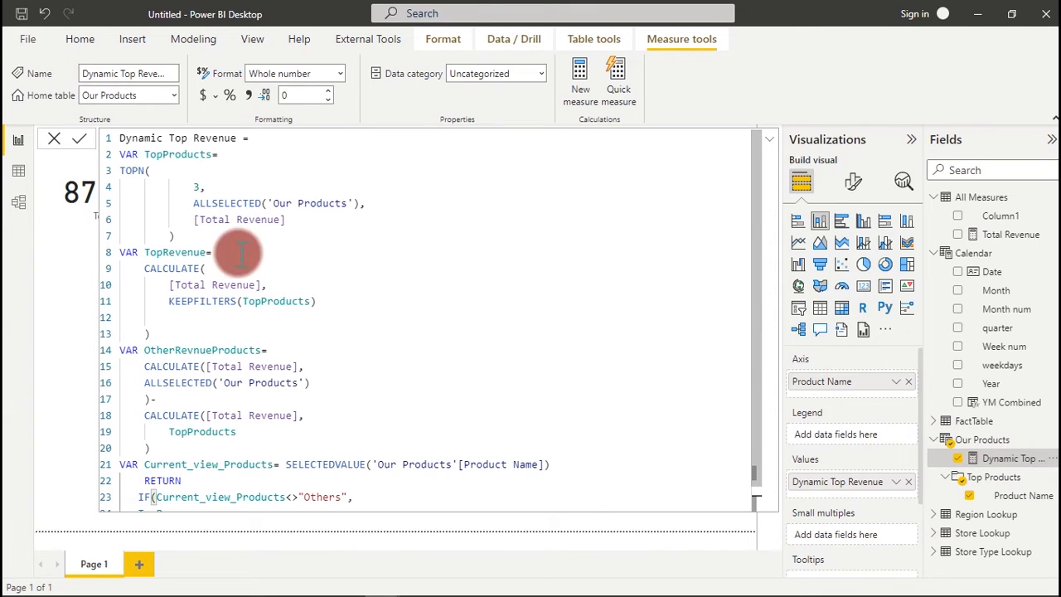
left_click(191, 185)
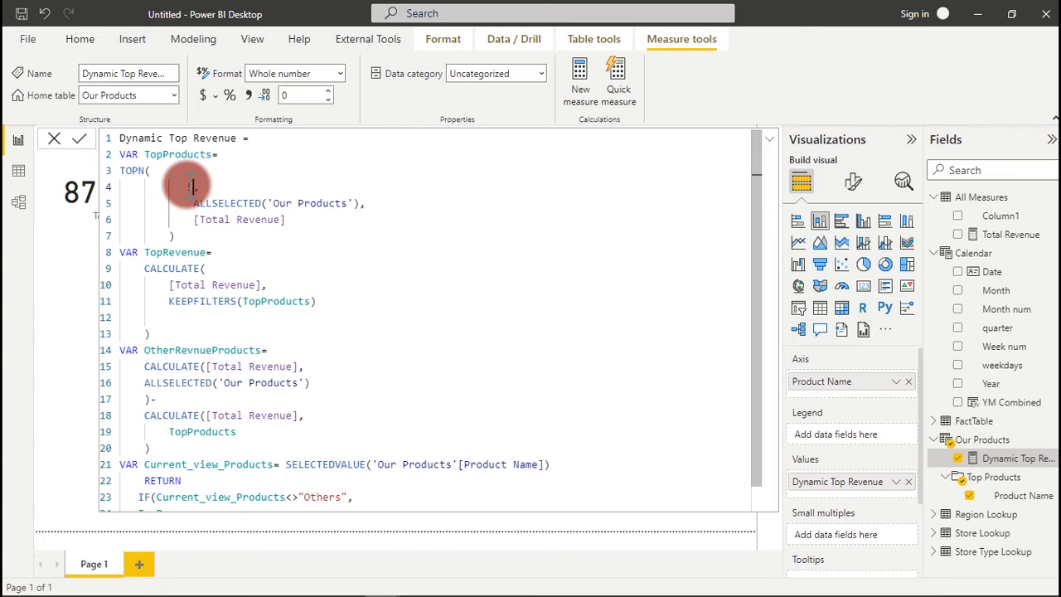
key("Return")
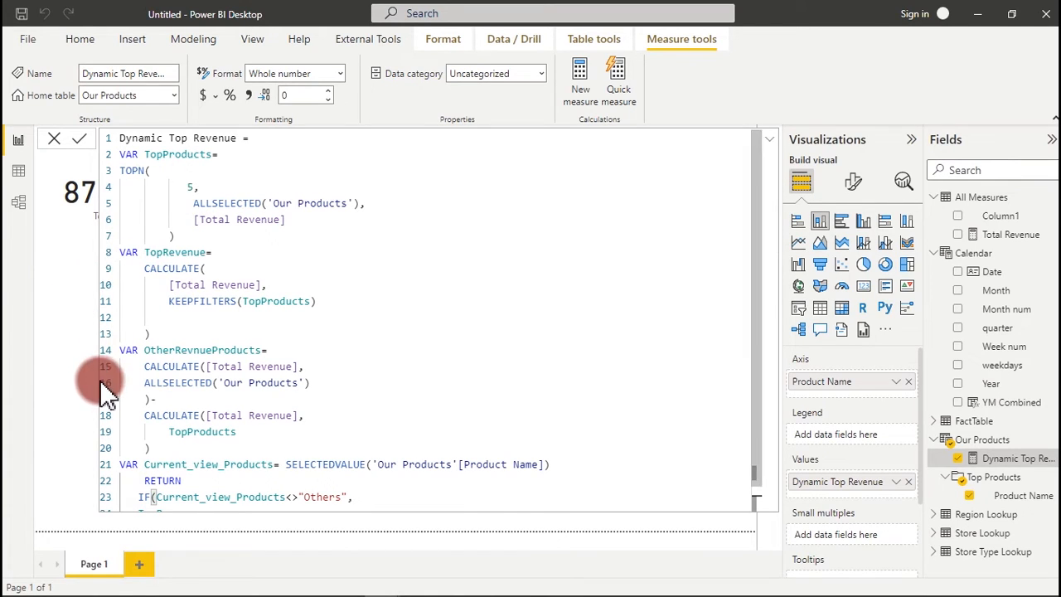
left_click(689, 520)
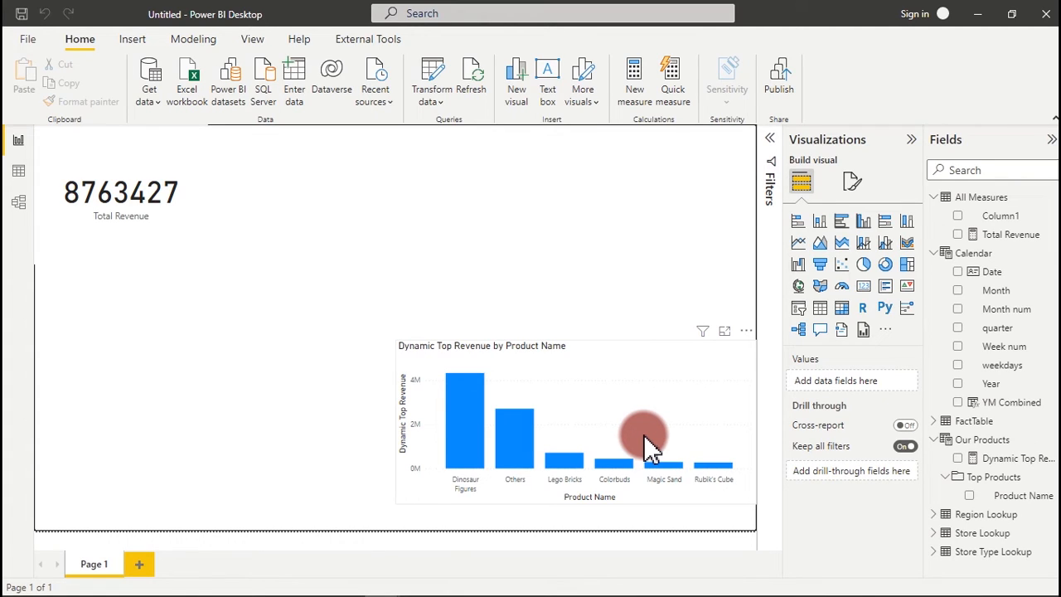
Switch from the report to the data view and bring up the commands for creating a calculated table
left_click(18, 170)
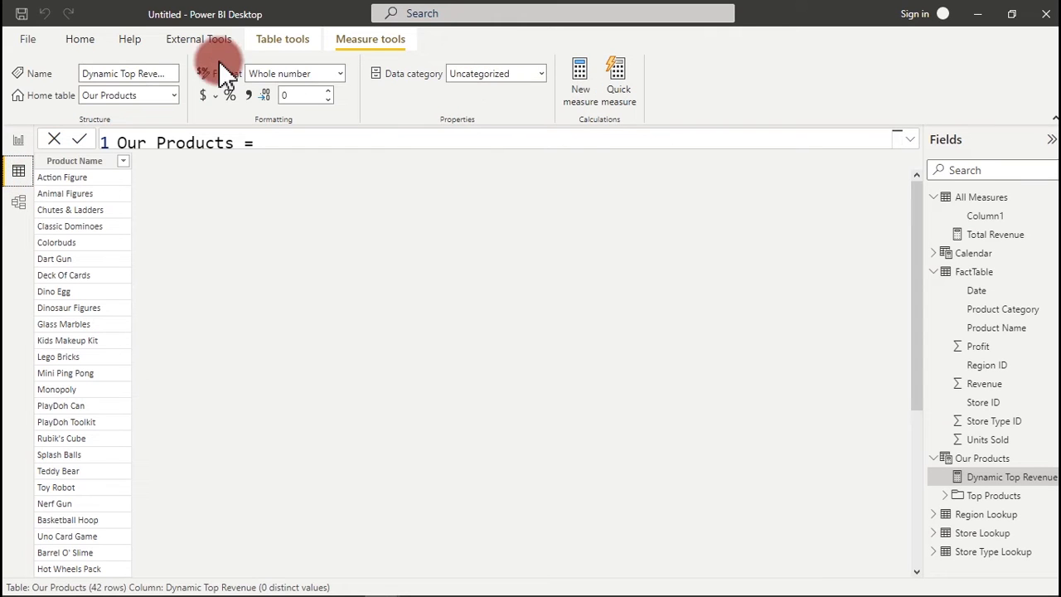
left_click(95, 47)
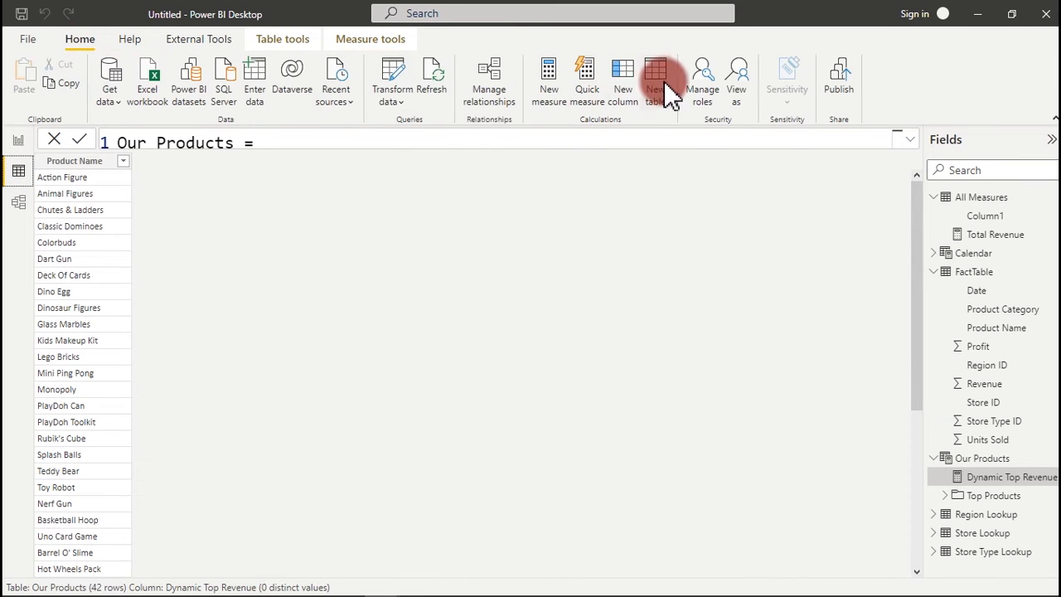
Start a new calculated table in the model
left_click(659, 82)
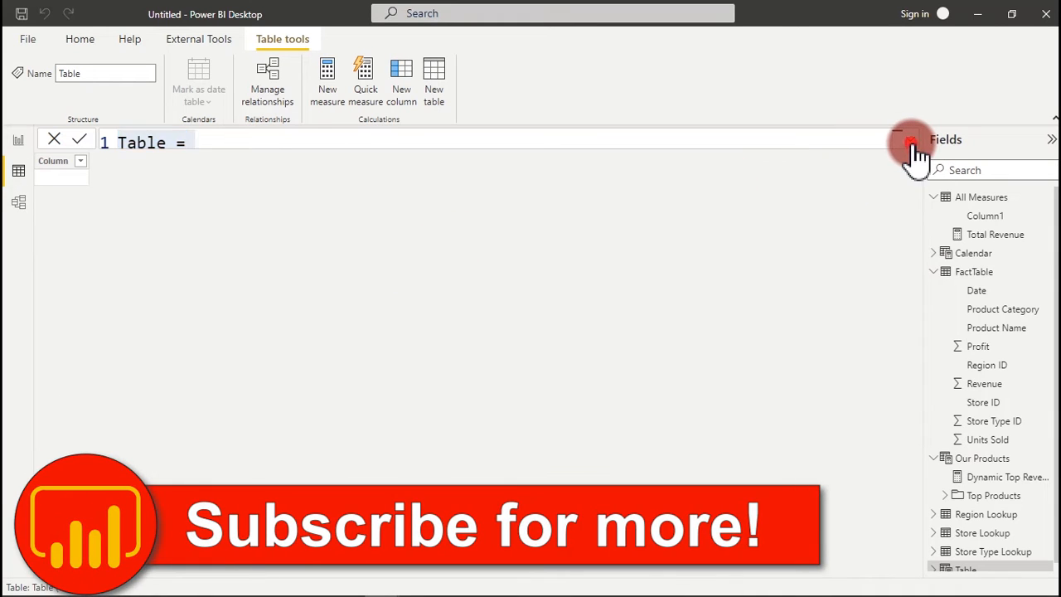
type("S")
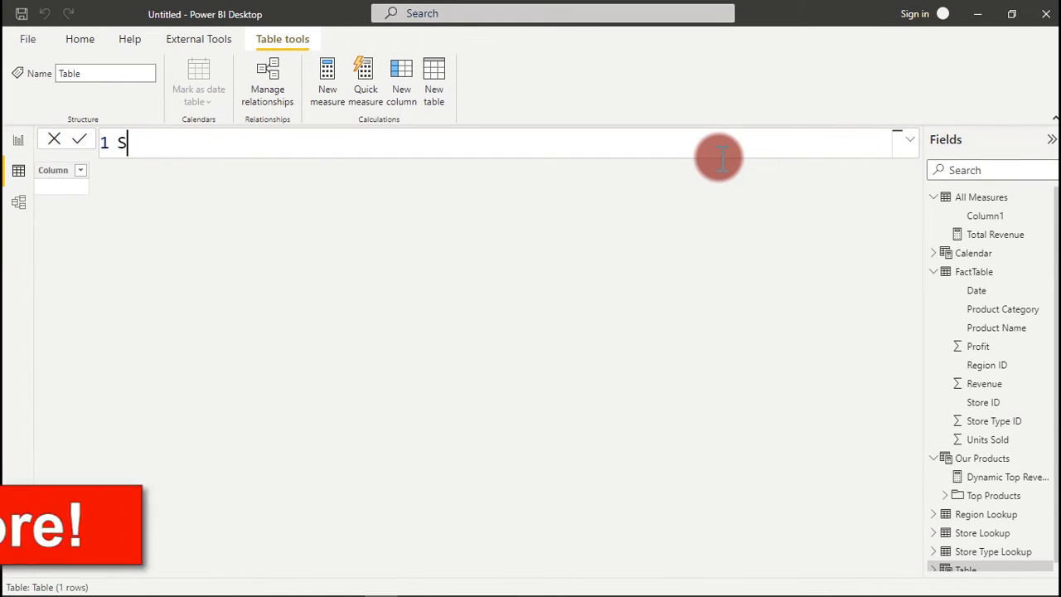
type("election")
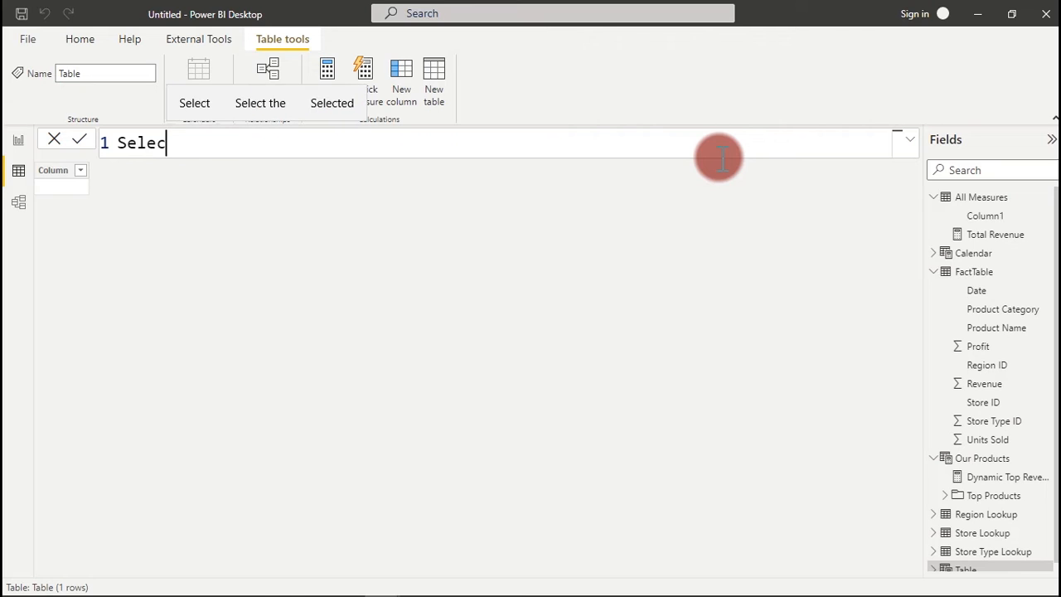
key("BackSpace")
key("BackSpace")
key("BackSpace")
key("BackSpace")
key("BackSpace")
key("BackSpace")
key("BackSpace")
key("BackSpace")
key("BackSpace")
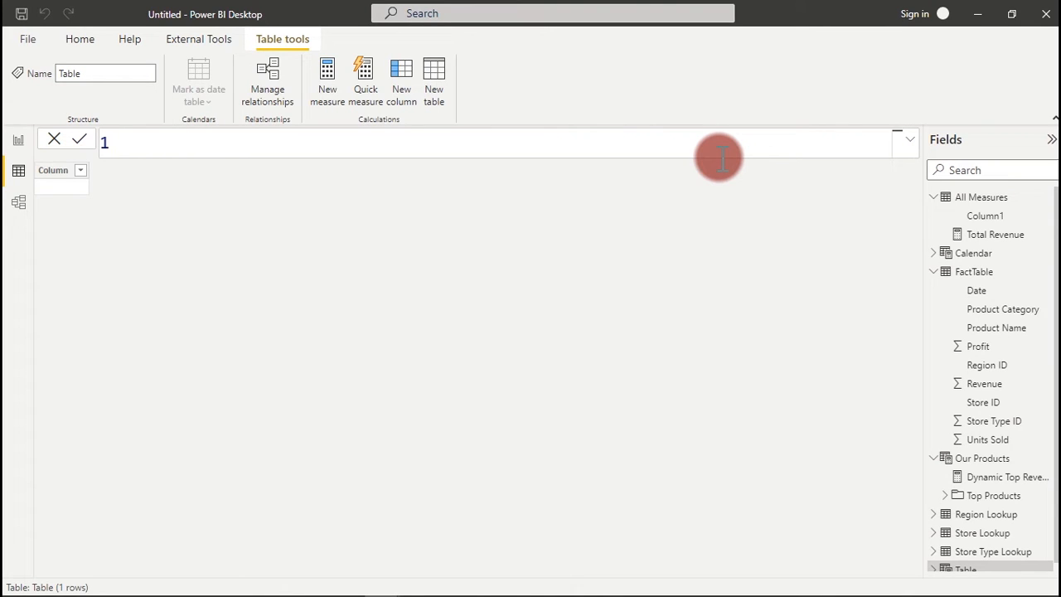
Define the new calculated table as Top Selection = {1,2,3,4,5}, with the value list on its own line
type("Top Selection")
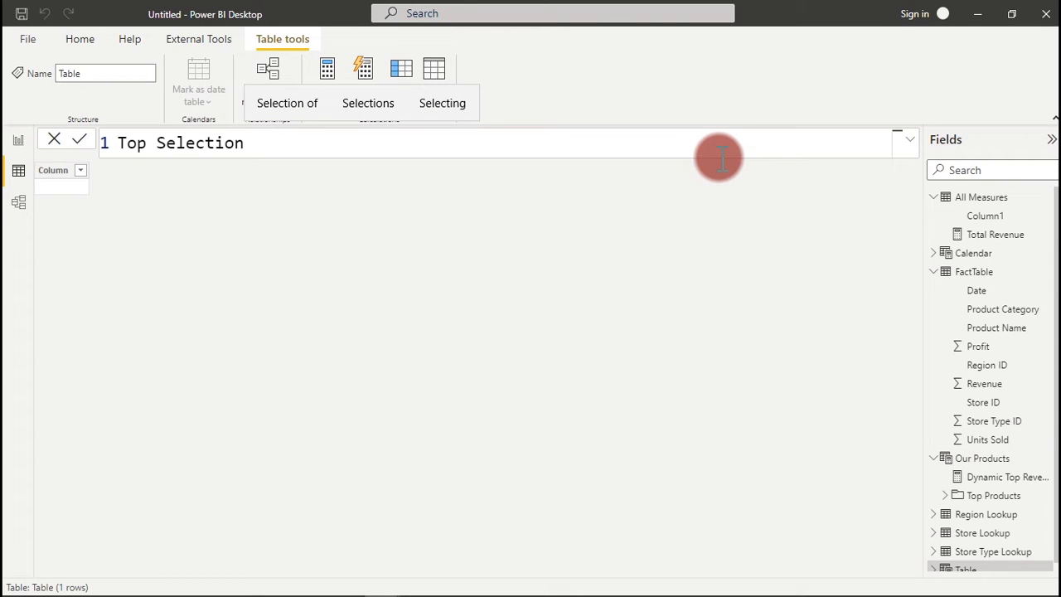
type("=")
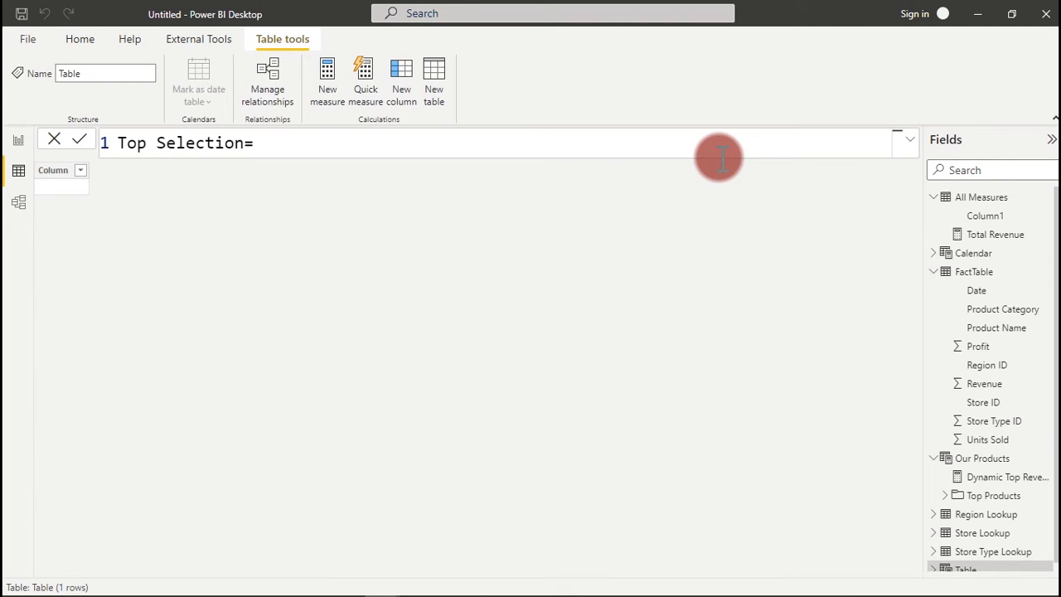
key("shift+Return")
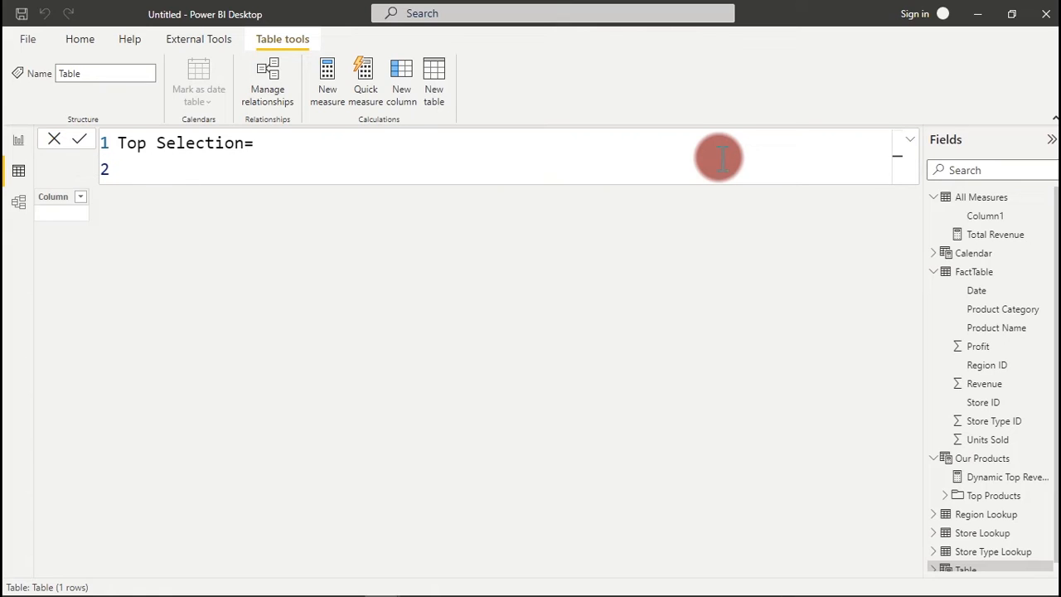
type("{1,2,3,4,5}")
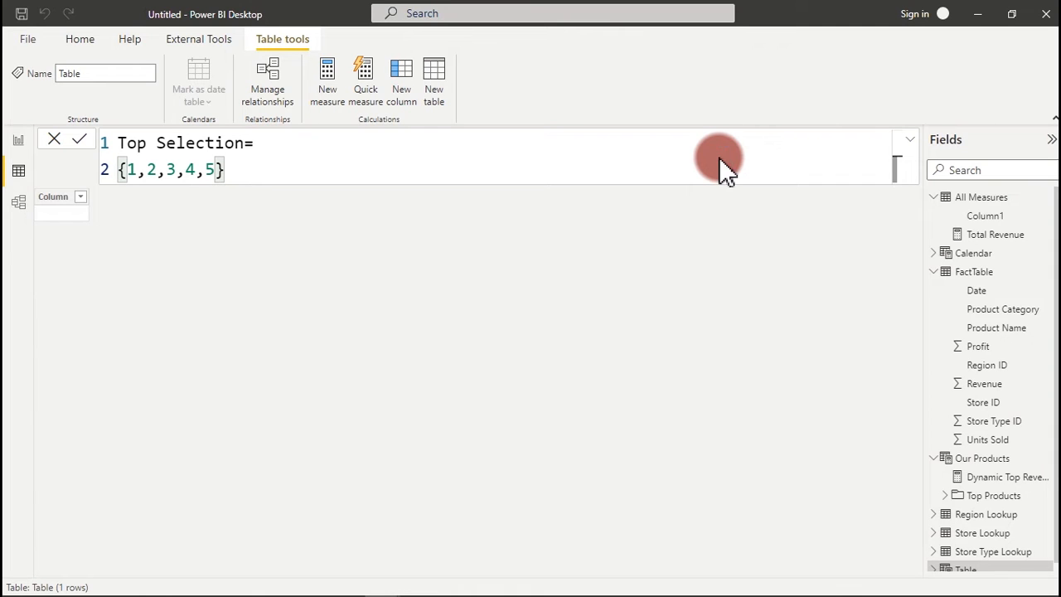
key("Return")
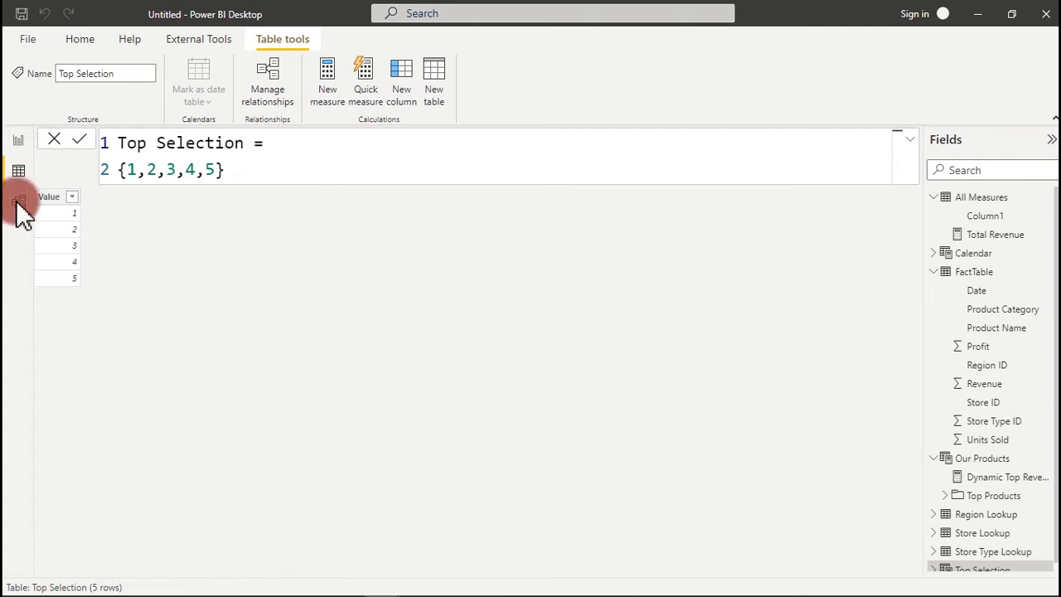
Add a slicer to the report page and place it above the Dynamic Top Revenue chart
left_click(16, 142)
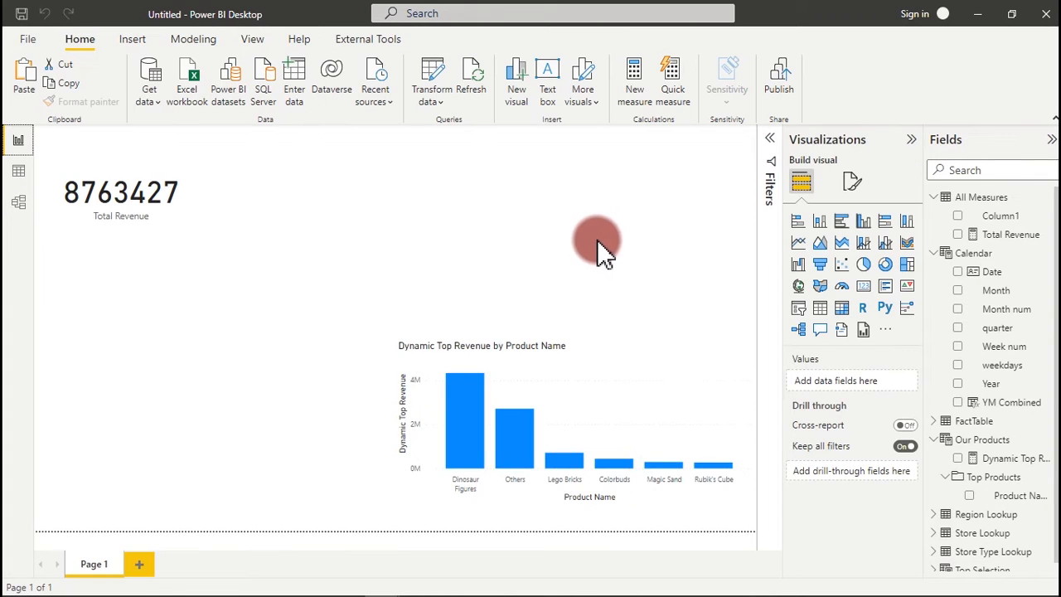
left_click(802, 315)
left_click_drag(364, 199, 701, 210)
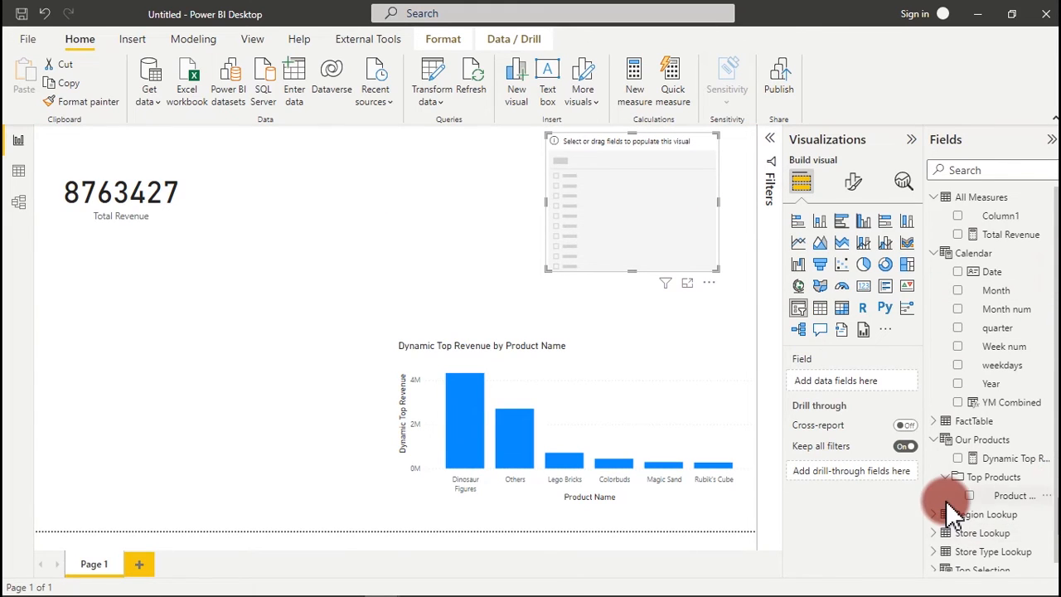
Populate the slicer with the Value field of Top Selection and display it as a list
left_click(1049, 145)
left_click(1049, 145)
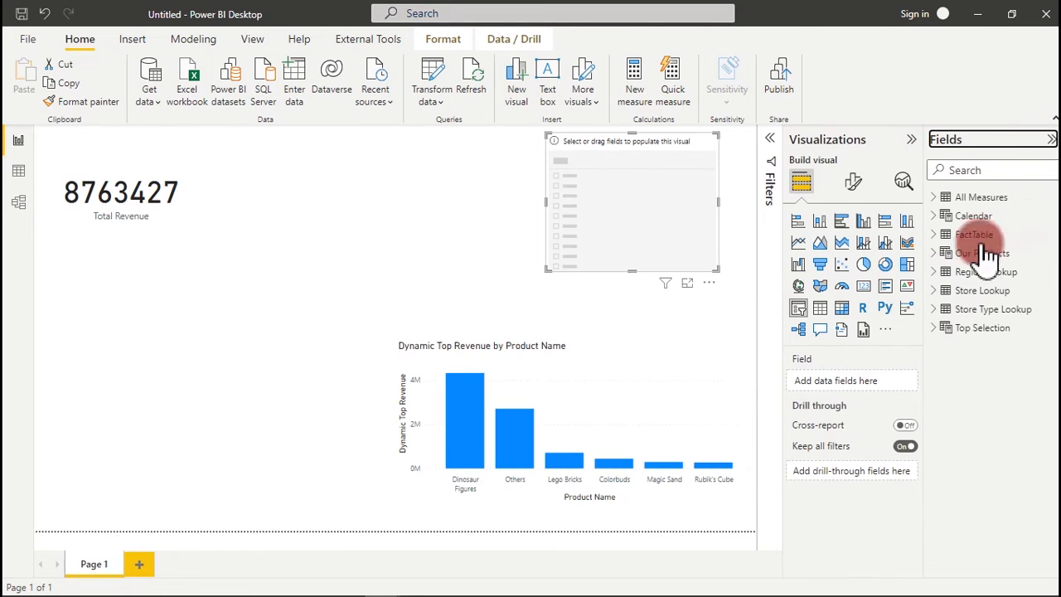
left_click(945, 331)
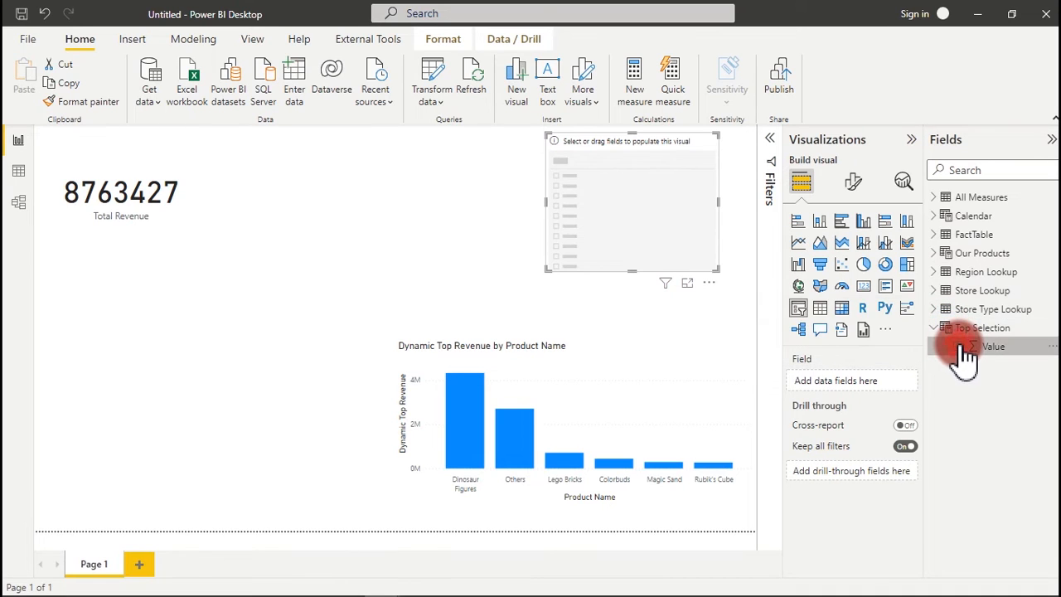
left_click(964, 348)
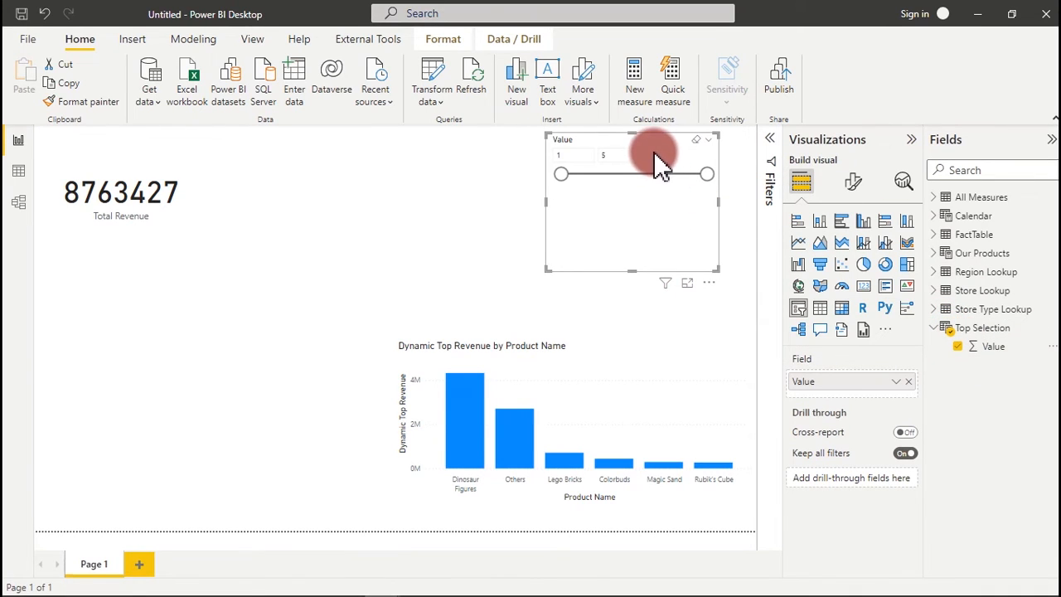
left_click(709, 140)
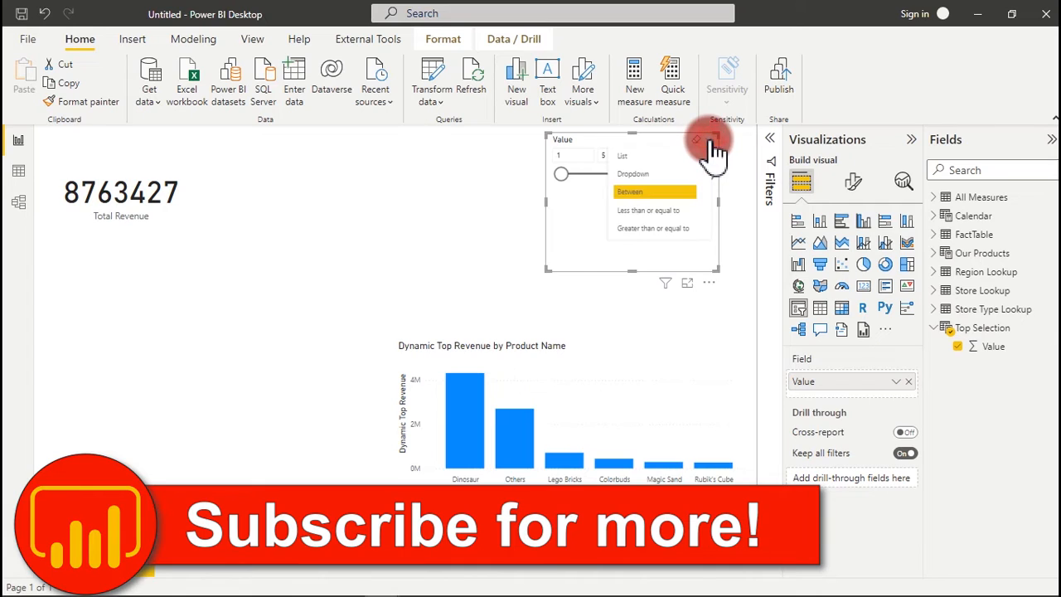
left_click(659, 158)
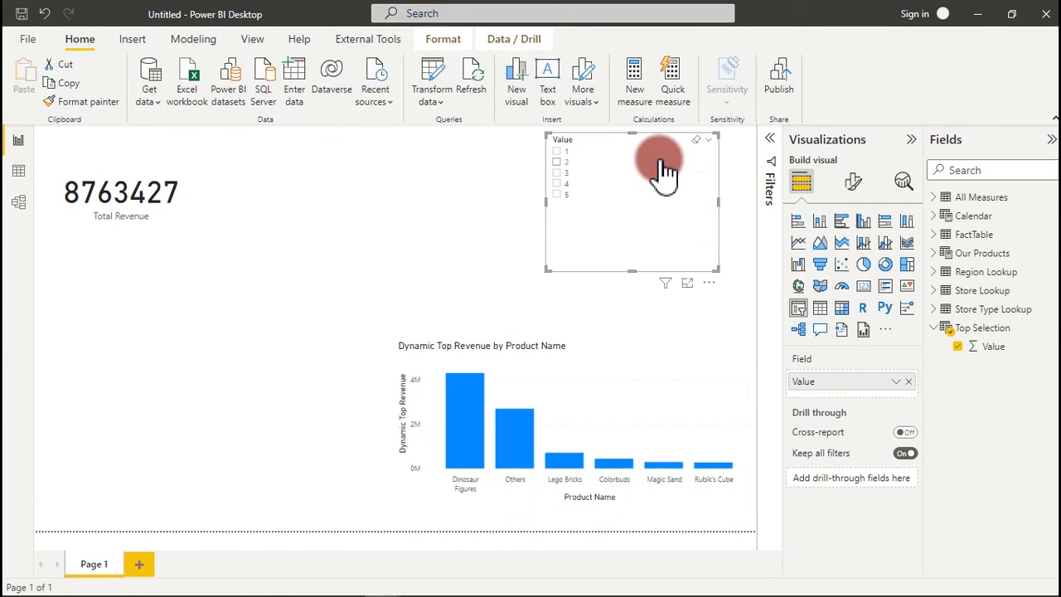
Test the Value slicer against the revenue chart by selecting 2 and finally 3
left_click(559, 162)
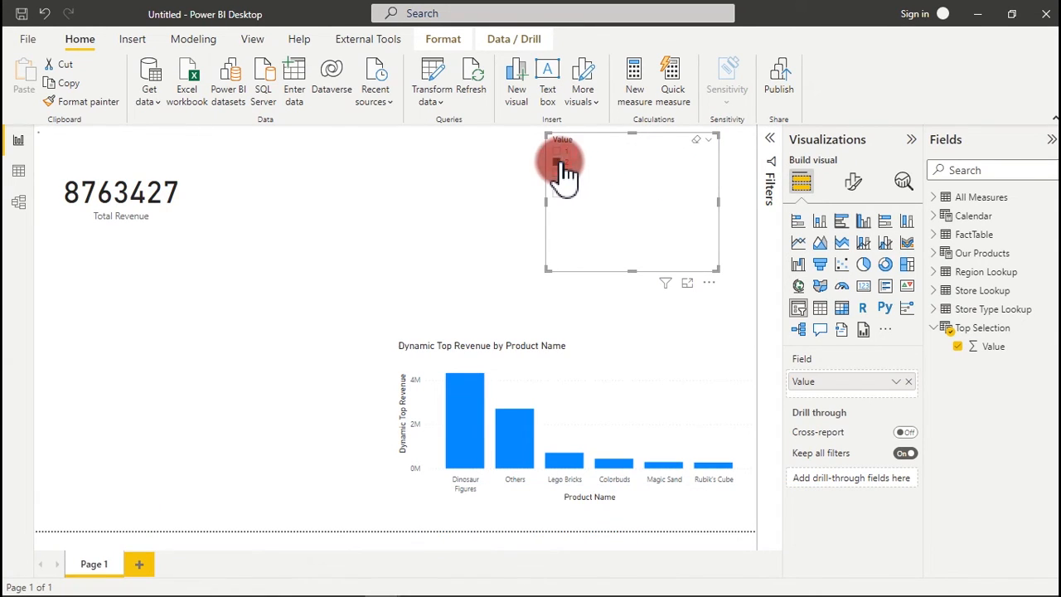
left_click(558, 172)
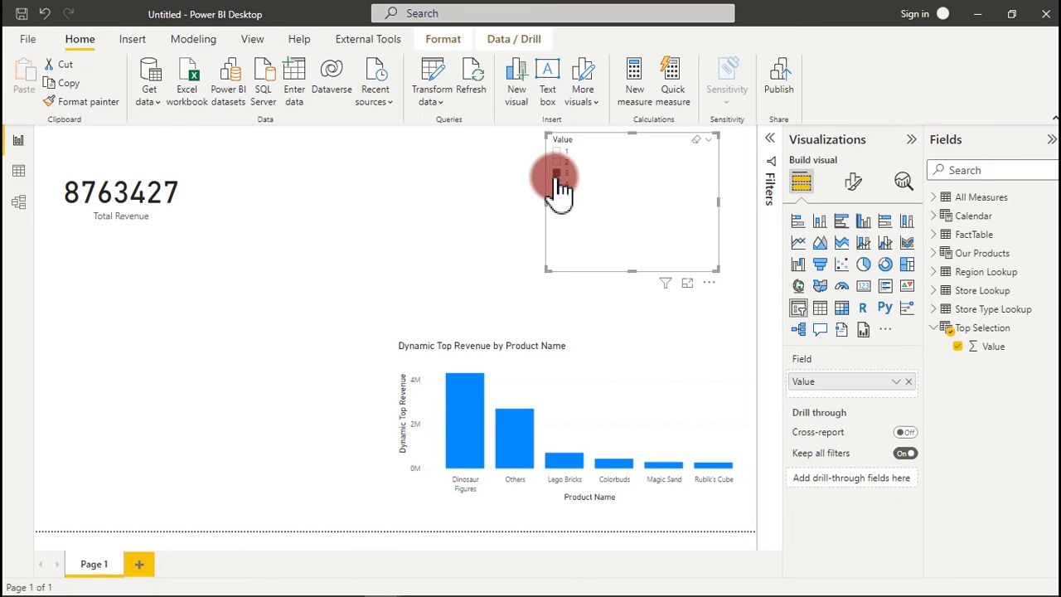
left_click(580, 468)
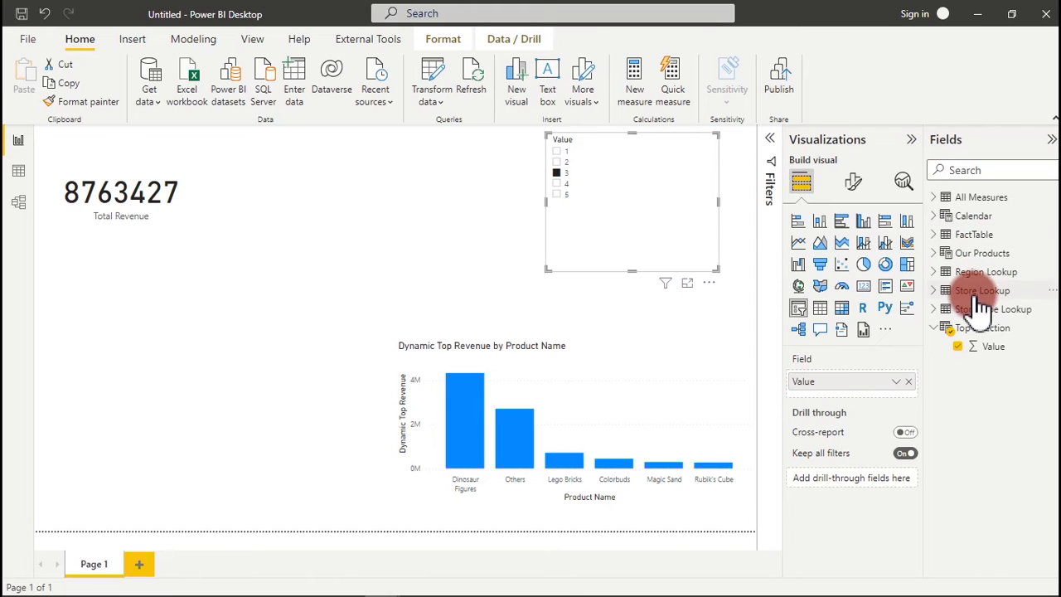
Open the Dynamic Top Revenue measure from Our Products and declare a variable Current_Selection on a new line before TopProducts
left_click(945, 256)
left_click(994, 274)
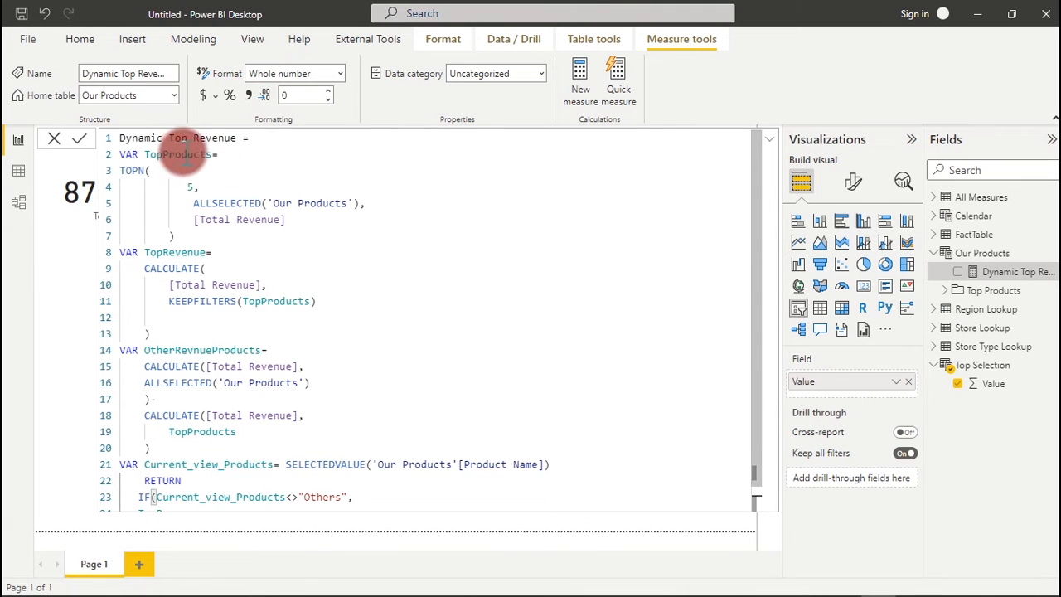
left_click(256, 138)
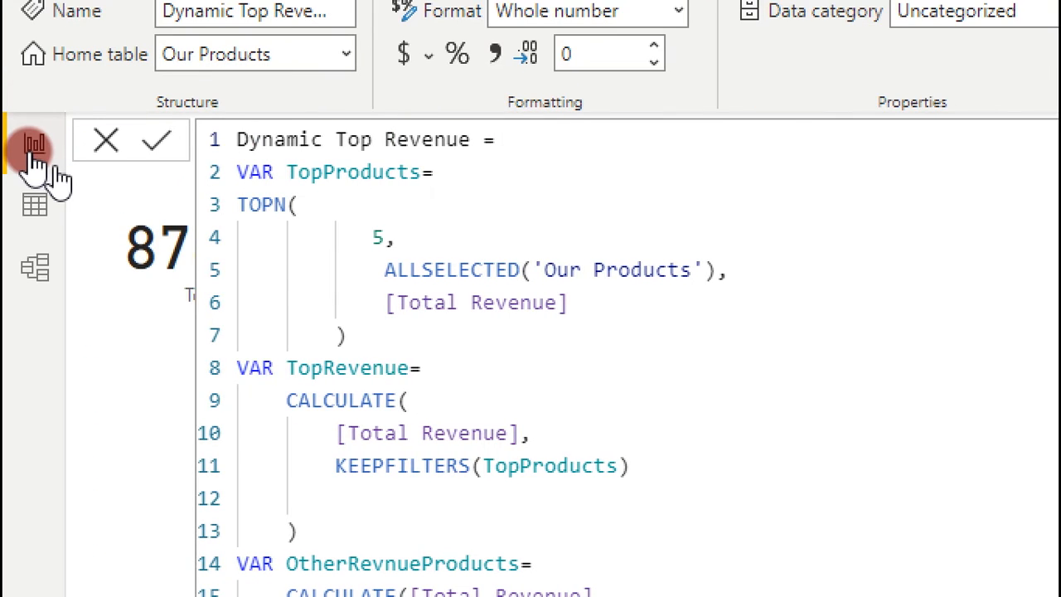
key("Return")
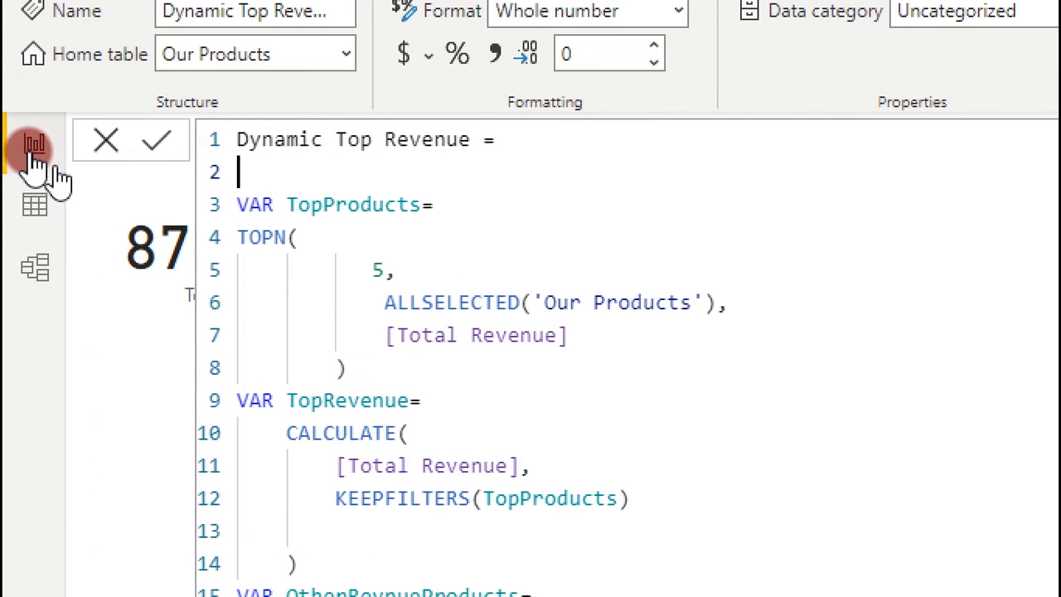
type("VAR")
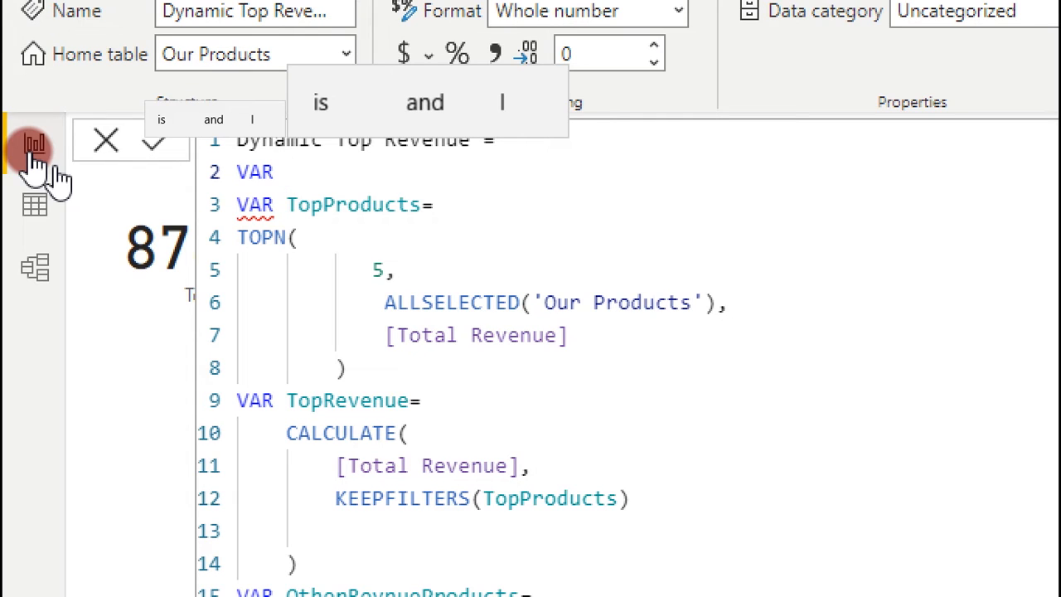
type("Current")
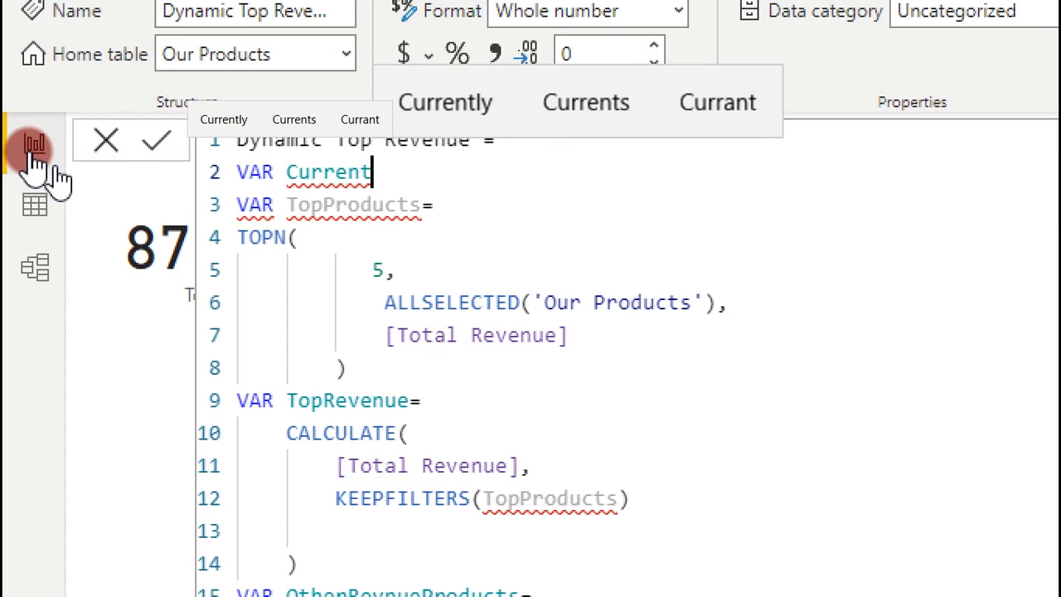
type("_Se")
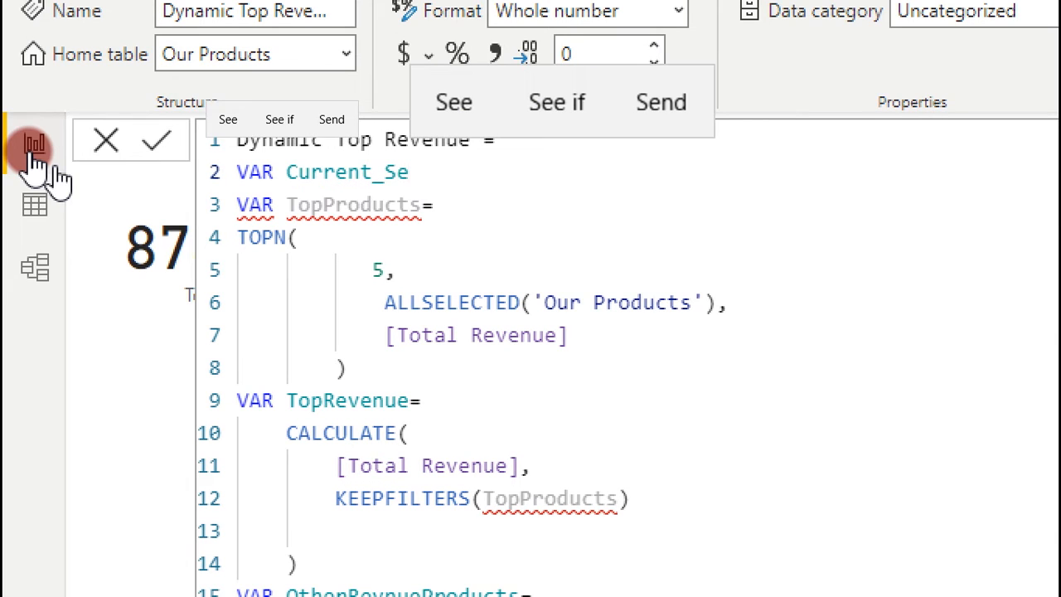
type("lection")
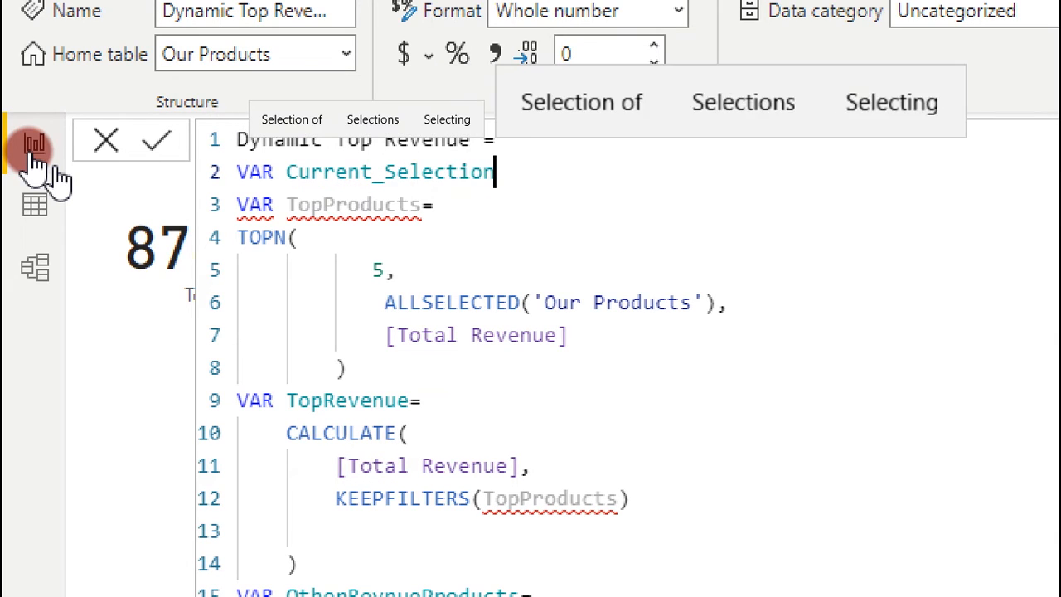
type("=")
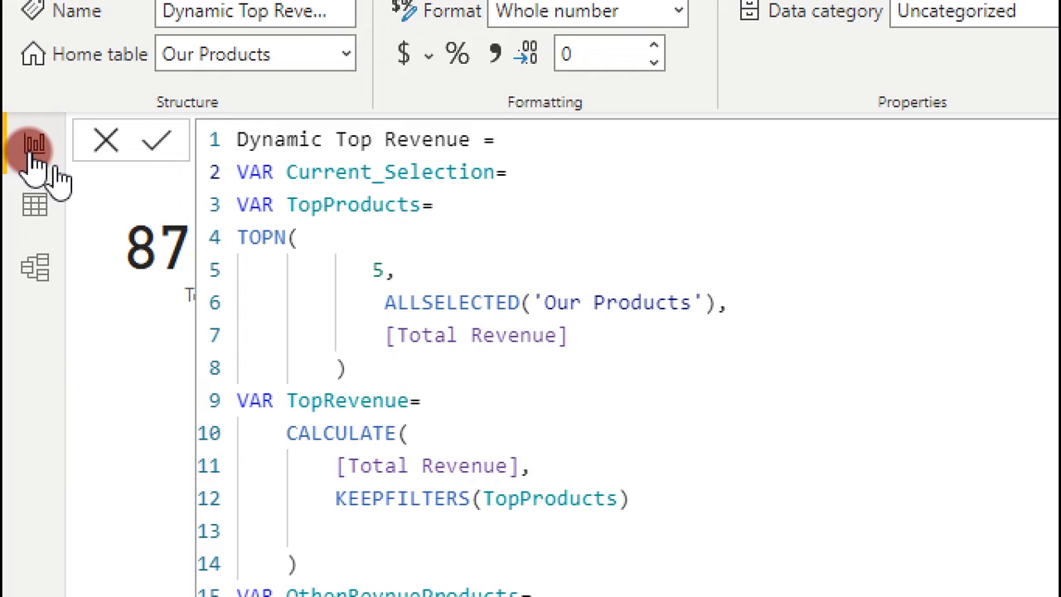
Assign SELECTEDVALUE('Top Selection'[Value]) to the Current_Selection variable
type("sel")
key("Down")
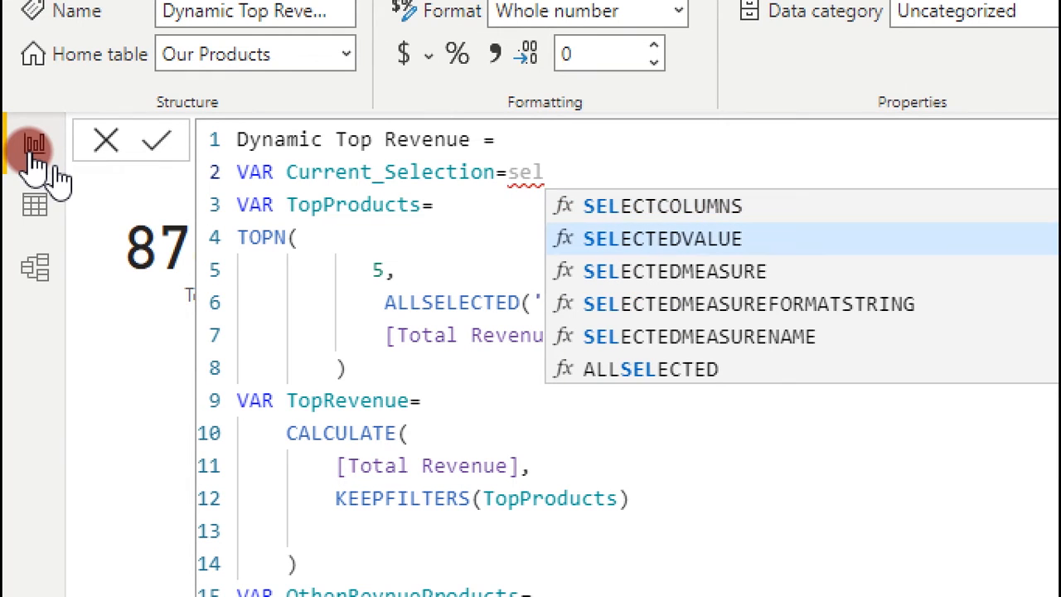
key("Tab")
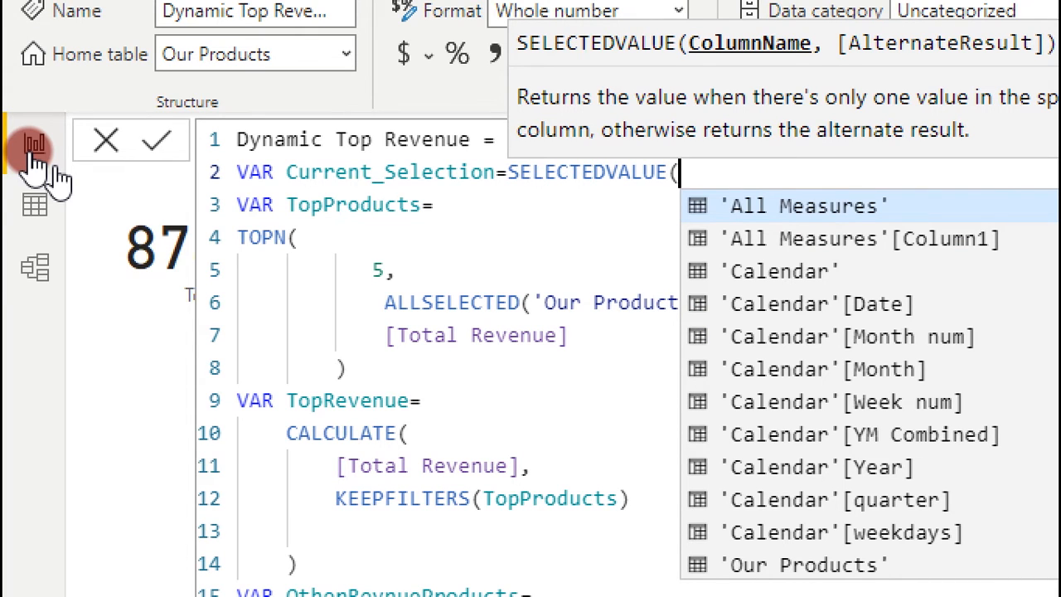
type("to")
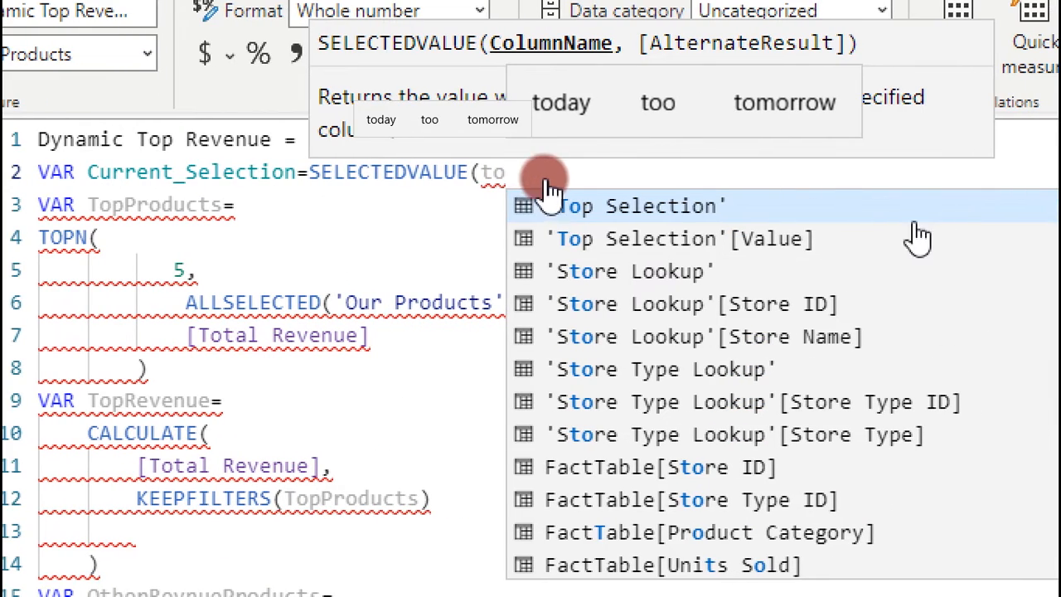
left_click(772, 245)
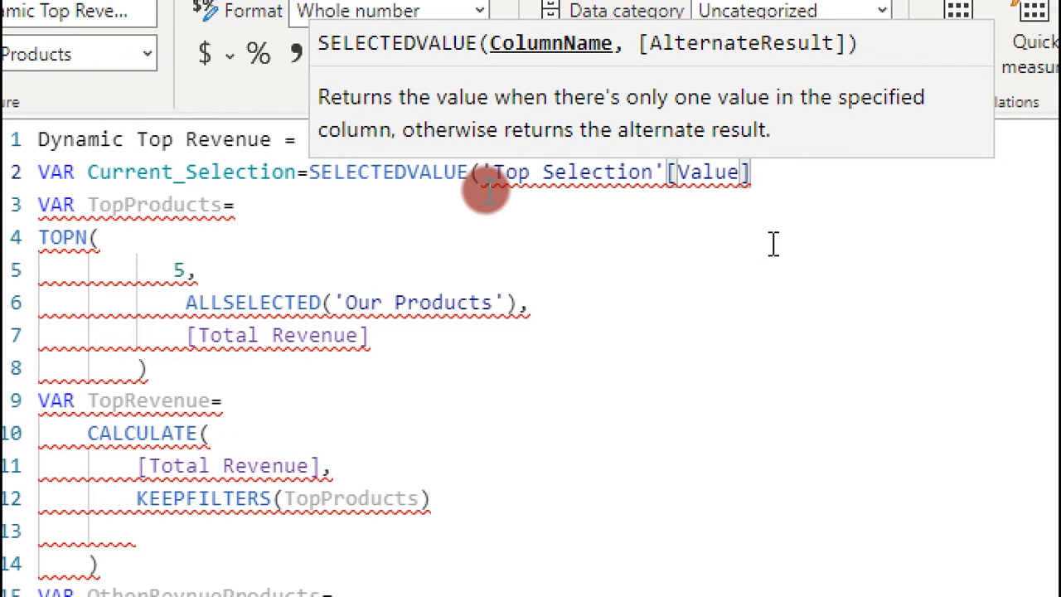
type(")")
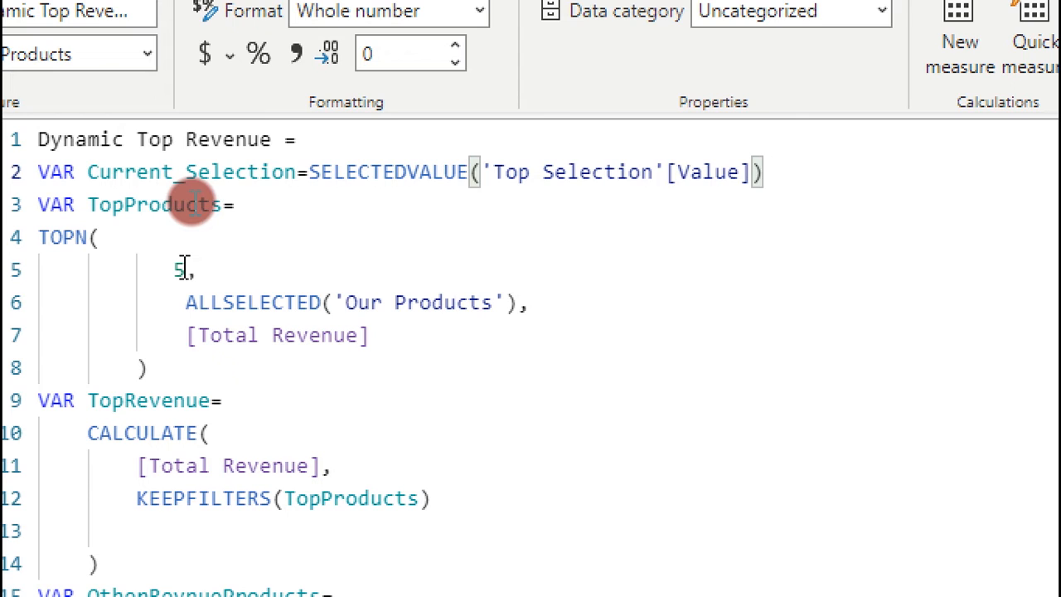
Replace the fixed 5 in the TOPN function of Dynamic Top Revenue with the Current_Selection variable and commit the measure
left_click_drag(185, 269, 173, 269)
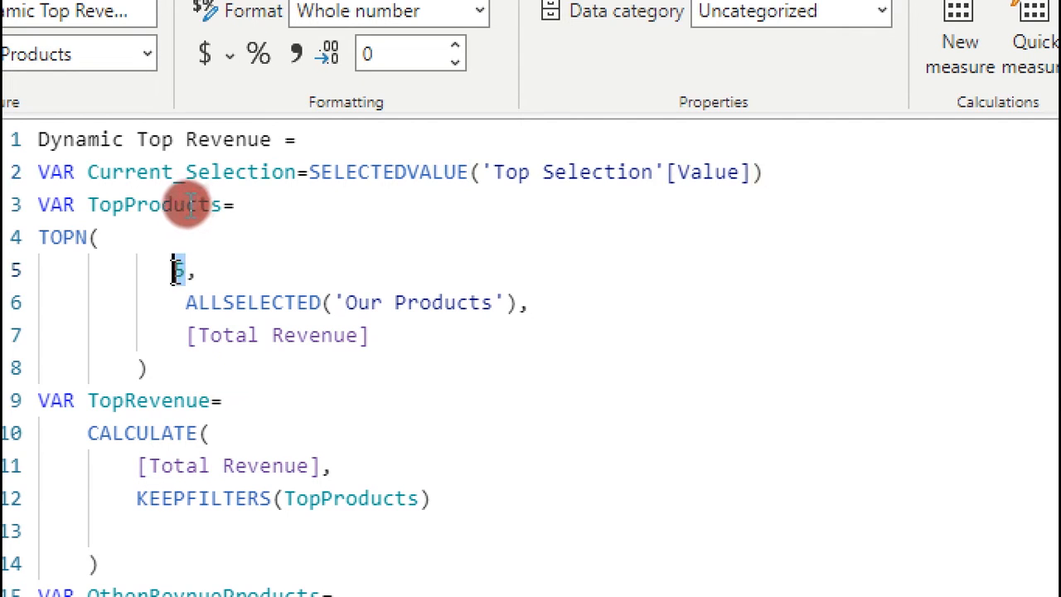
type("cur")
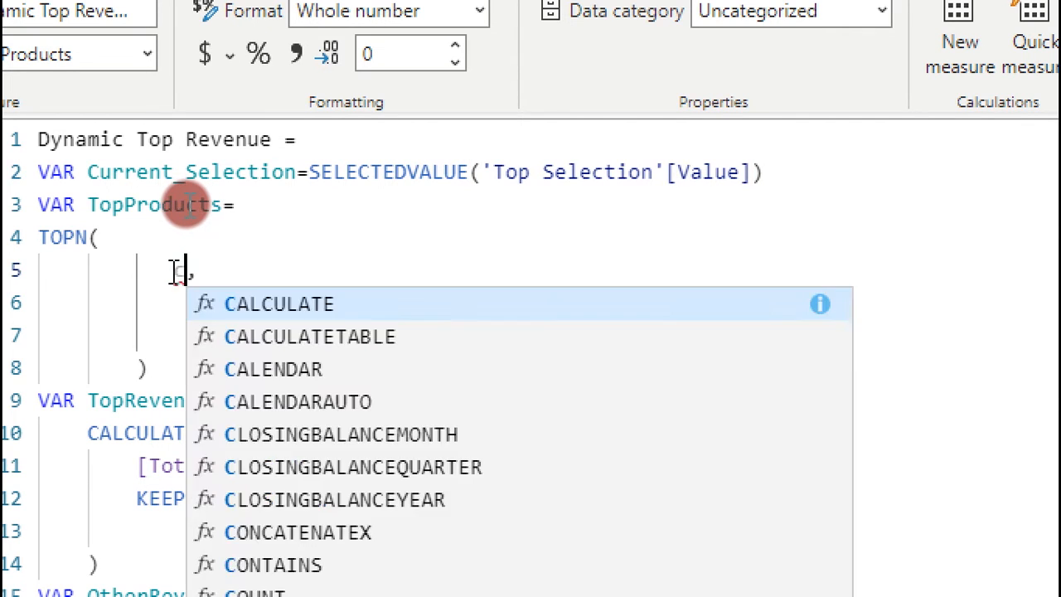
type("e")
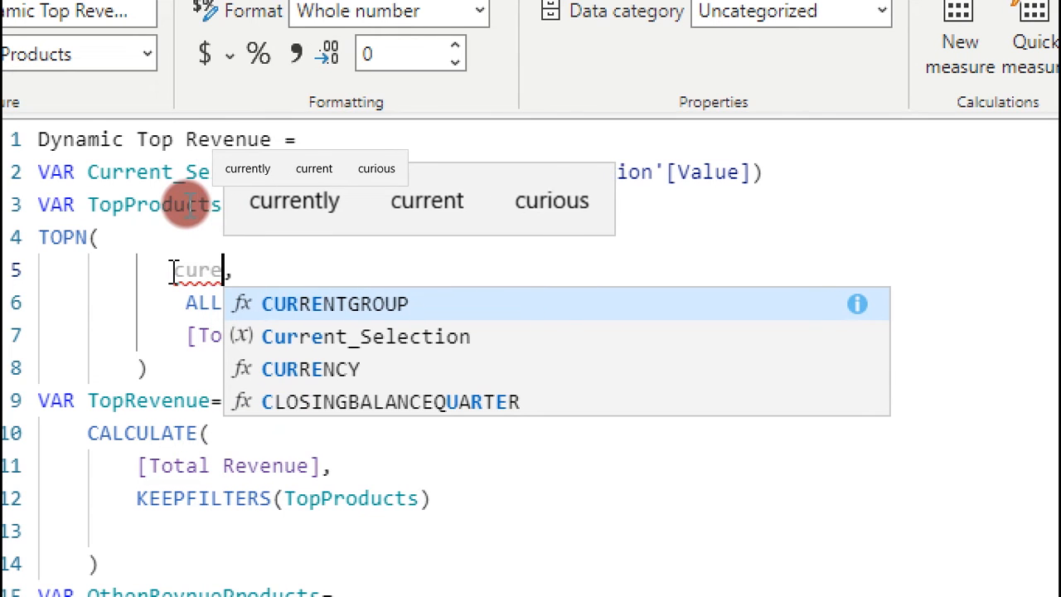
left_click(306, 337)
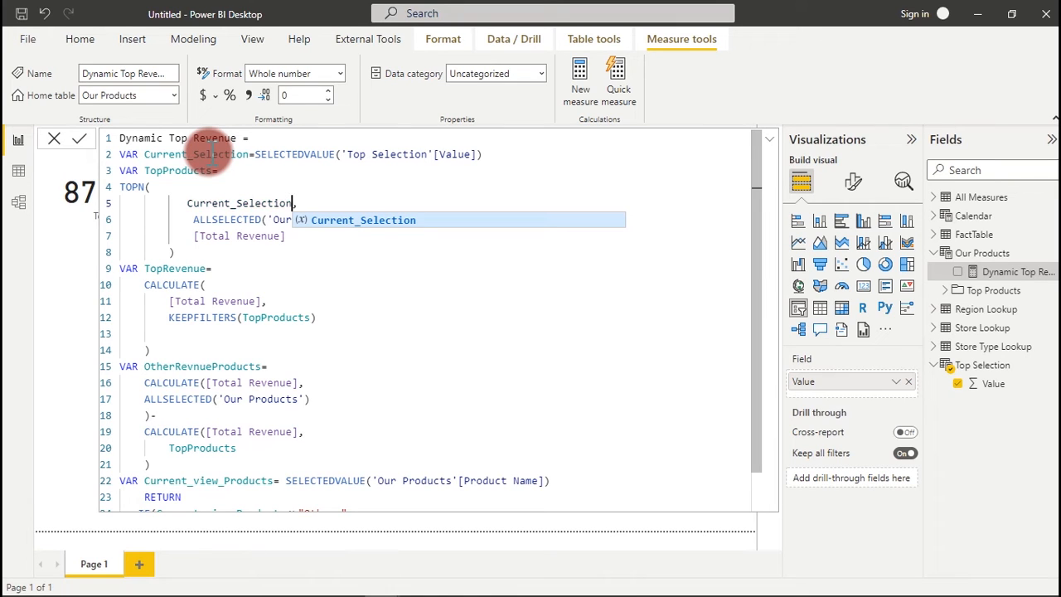
left_click(77, 201)
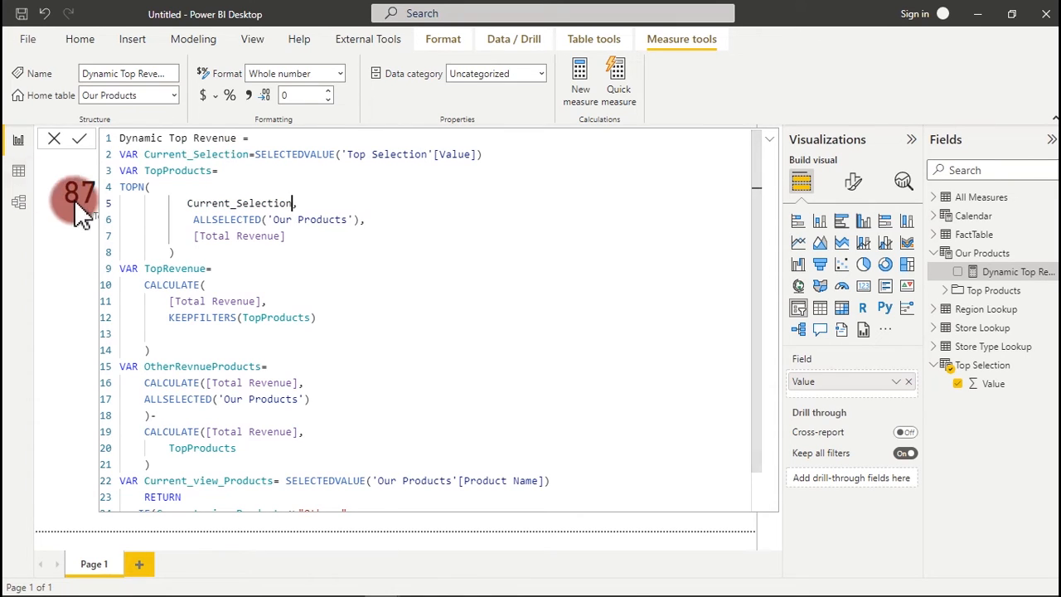
left_click(78, 209)
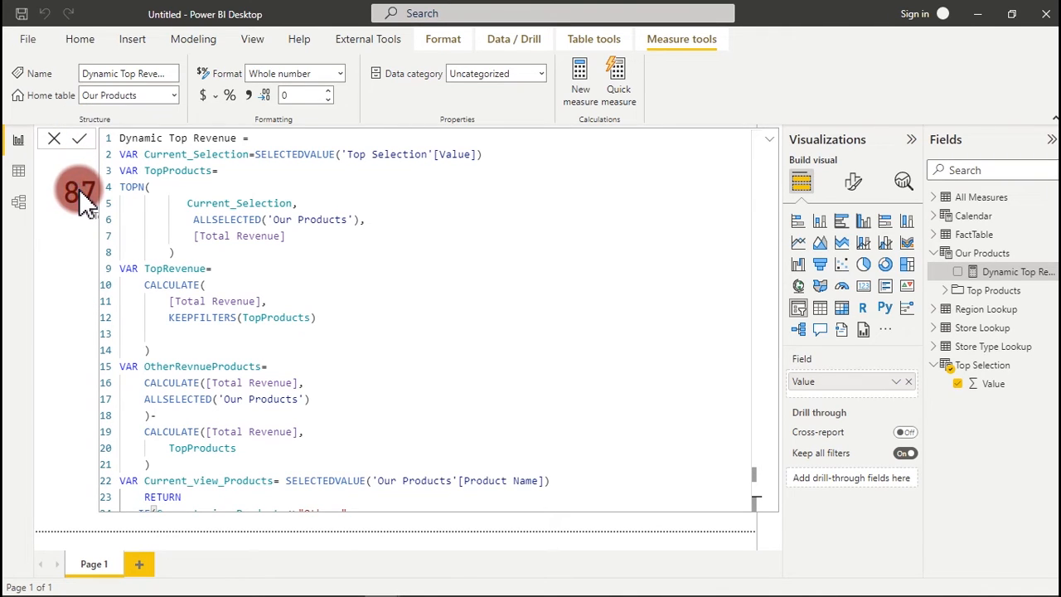
Test the Value slicer against the revenue chart by selecting 1, 2, 3, 4 and 5 in turn, and finally 2
left_click(617, 249)
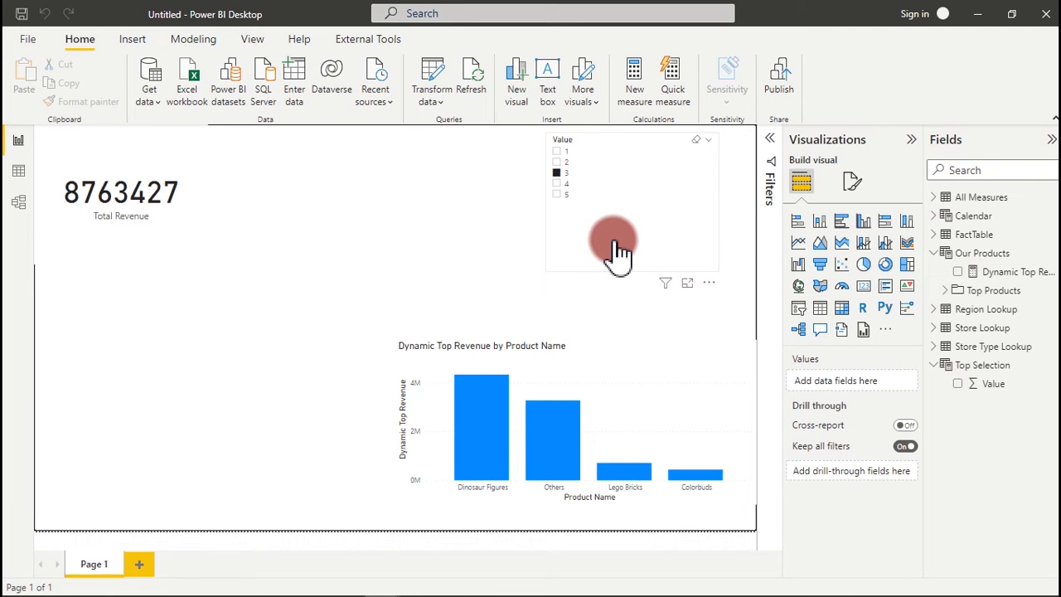
left_click(558, 154)
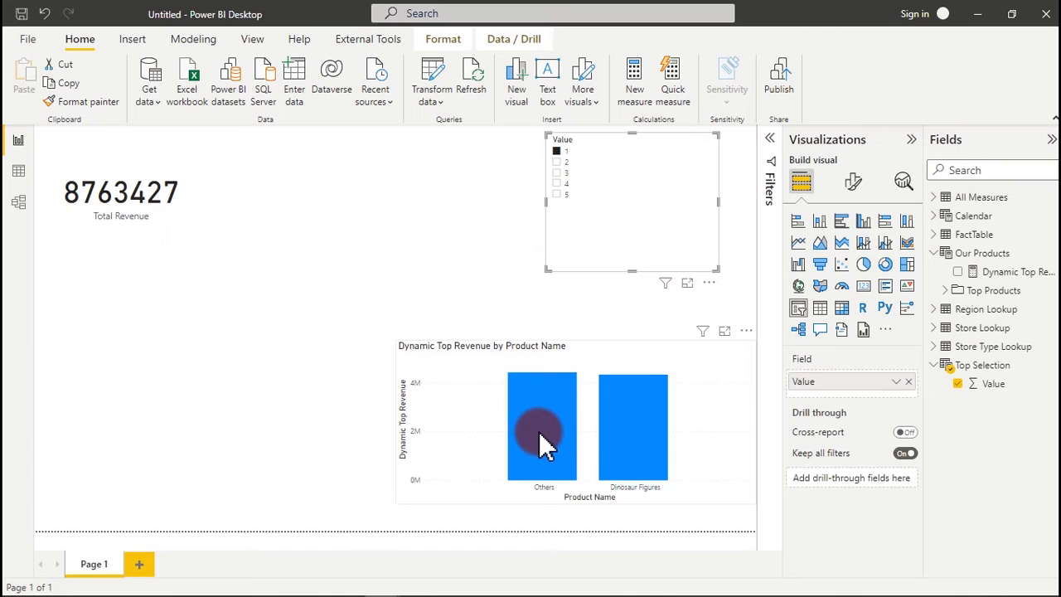
mouse_move(628, 433)
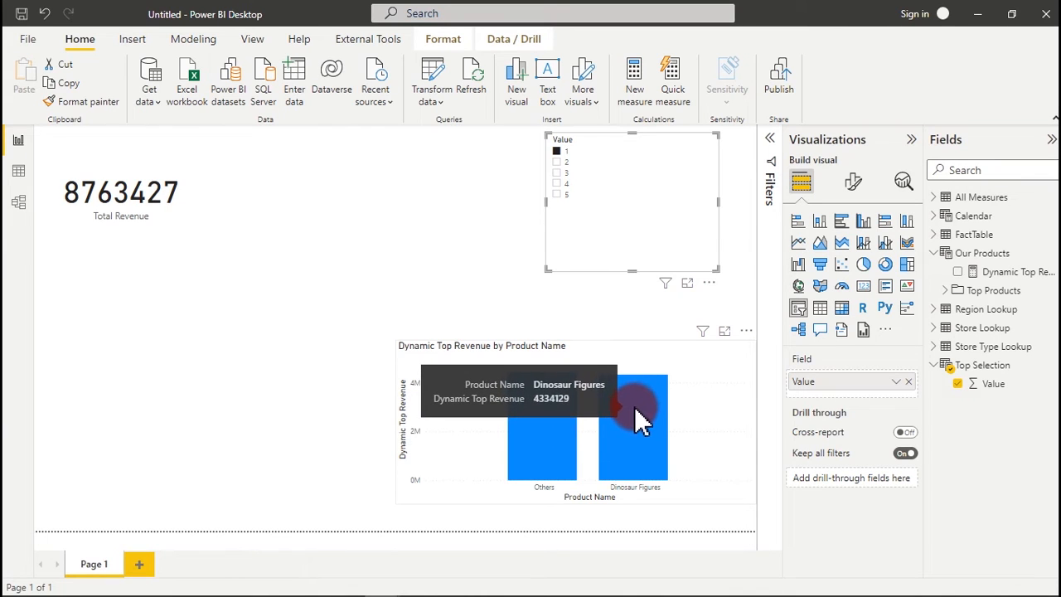
left_click(559, 163)
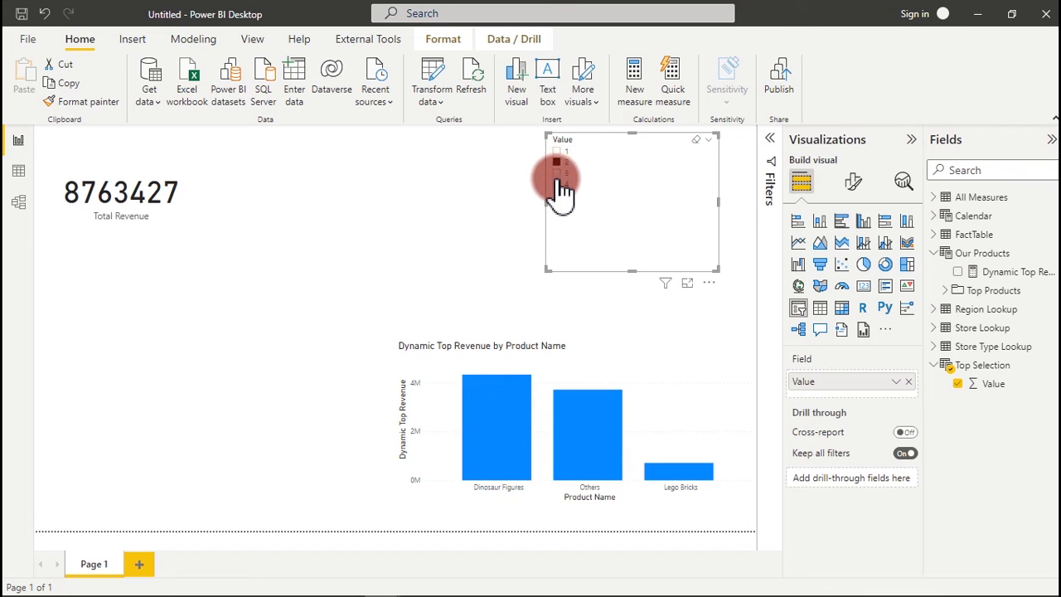
left_click(559, 173)
left_click(559, 184)
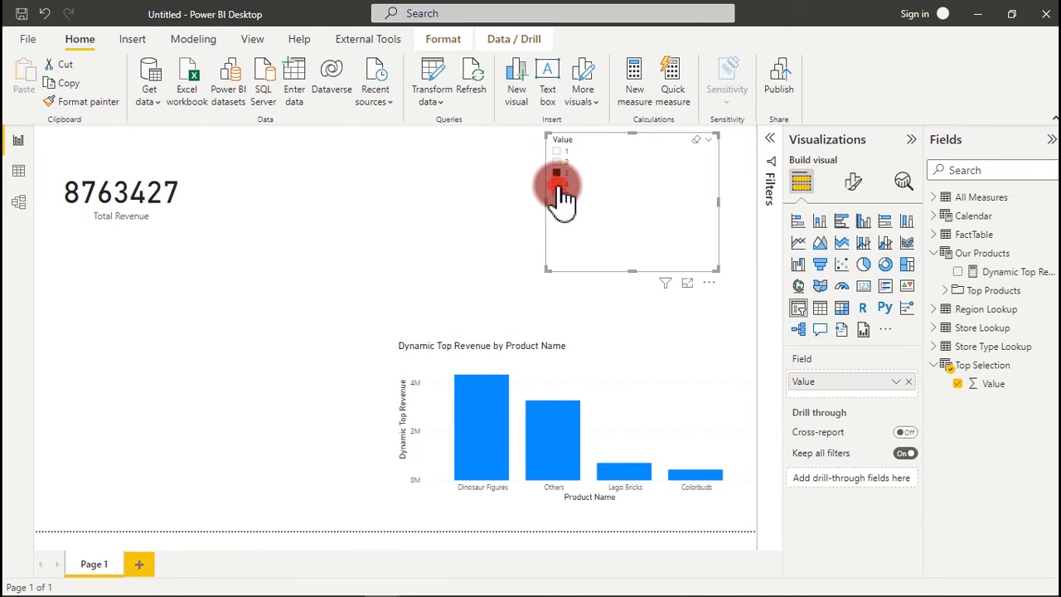
left_click(560, 196)
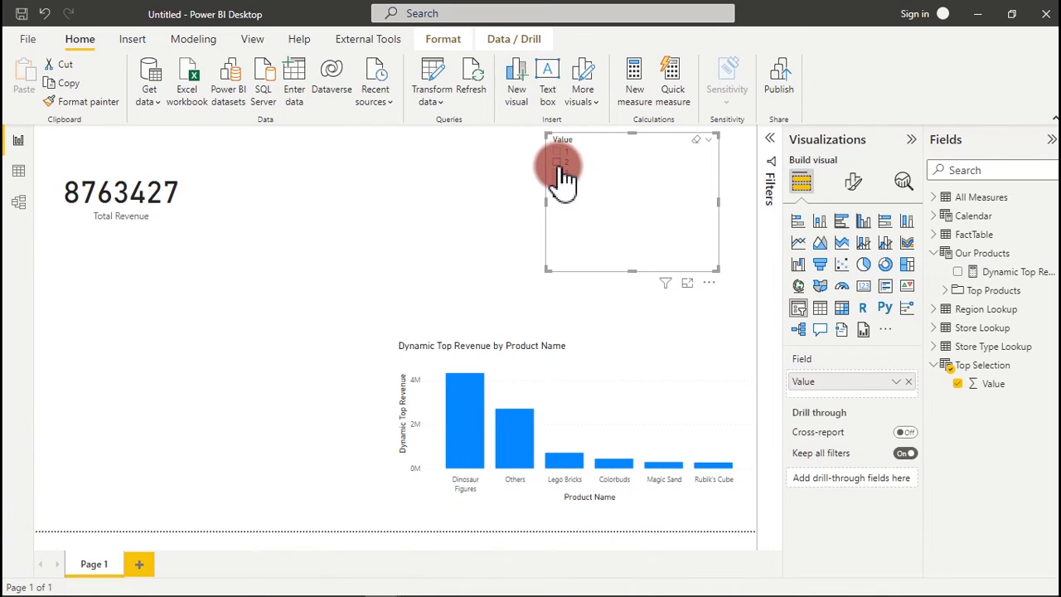
left_click(559, 164)
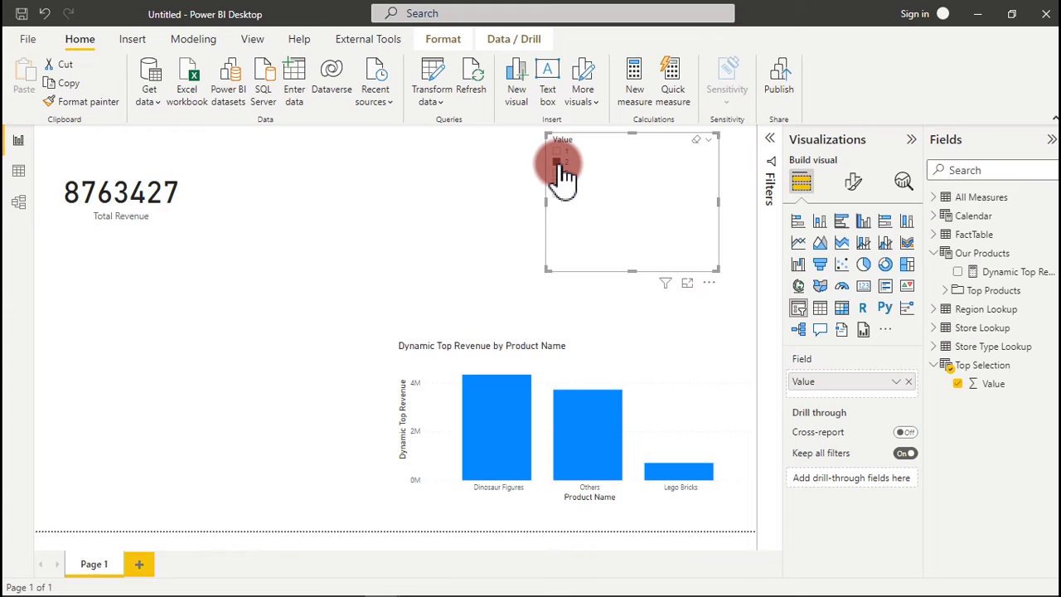
Select 5 in the Value slicer and examine where the Others bar sits in the Dynamic Top Revenue by Product Name chart
left_click(987, 380)
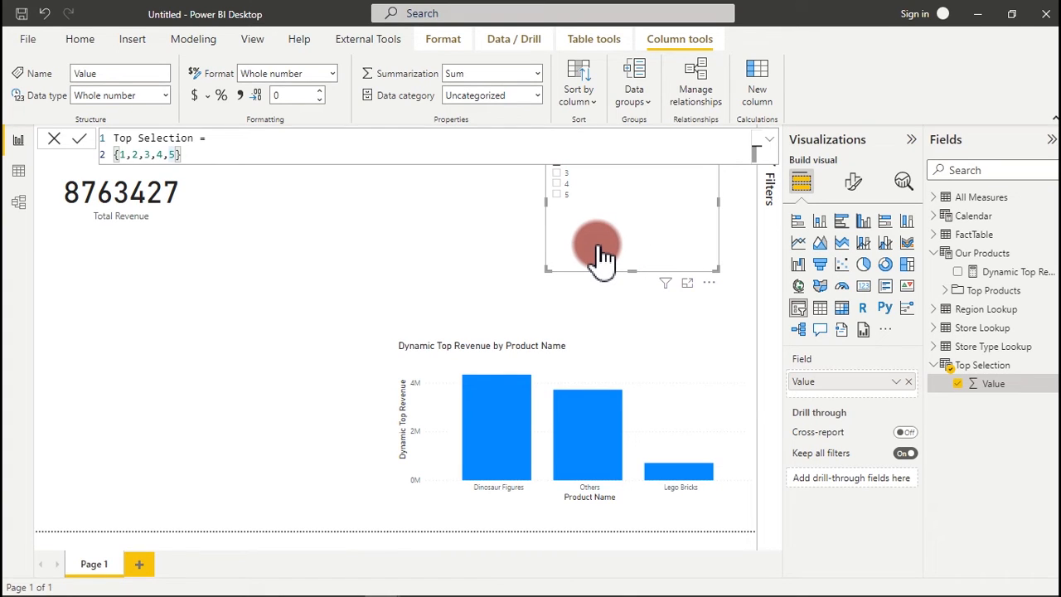
left_click(557, 194)
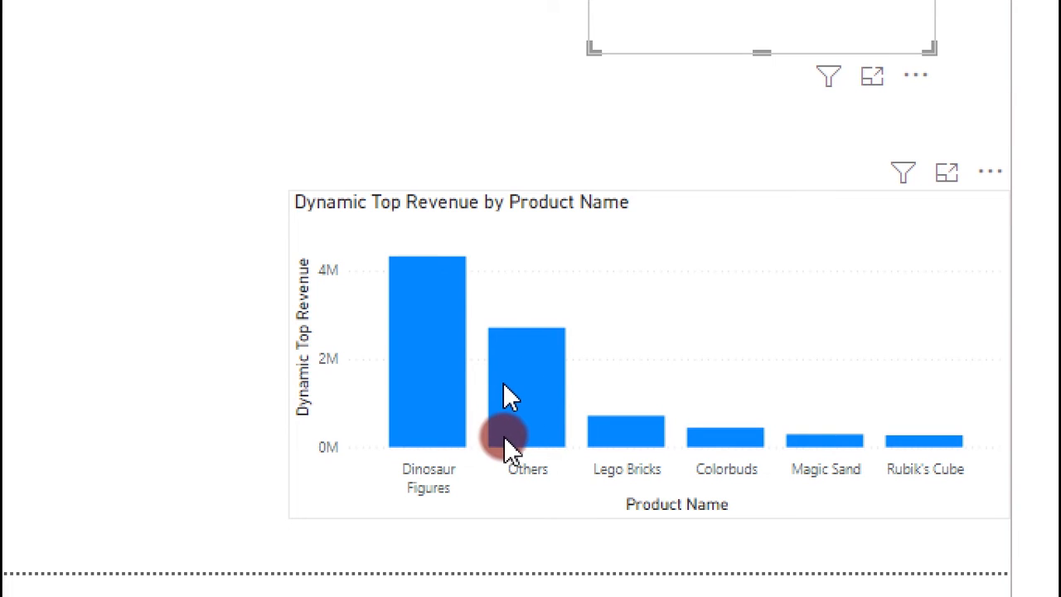
mouse_move(529, 366)
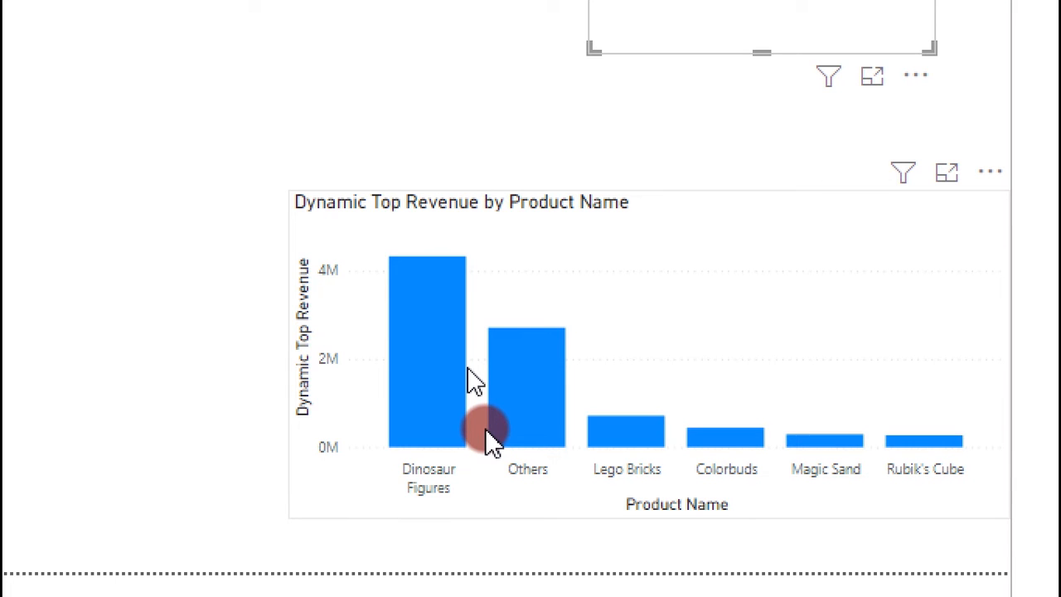
mouse_move(845, 466)
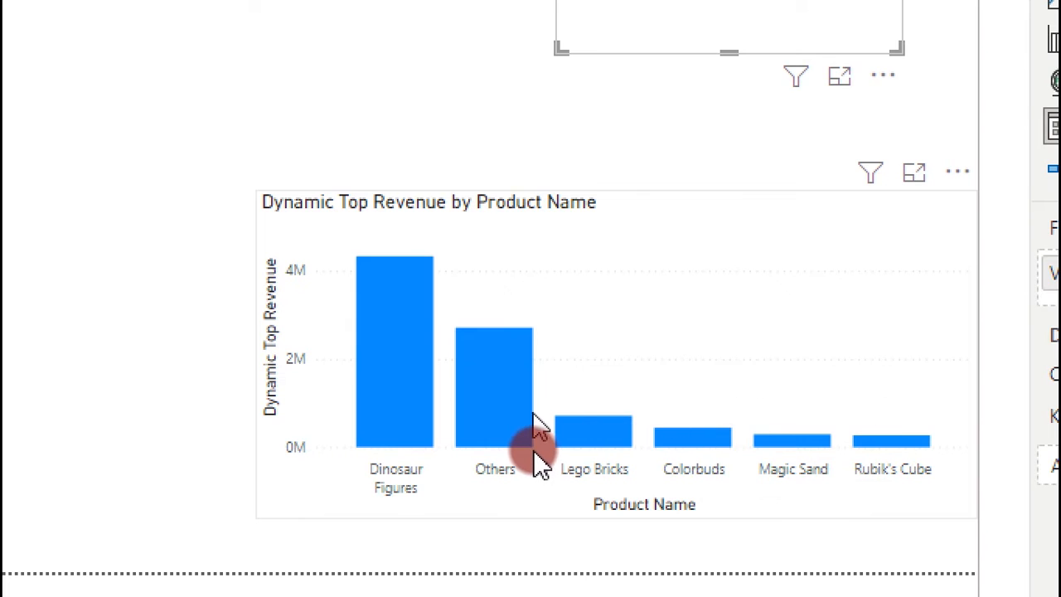
mouse_move(528, 410)
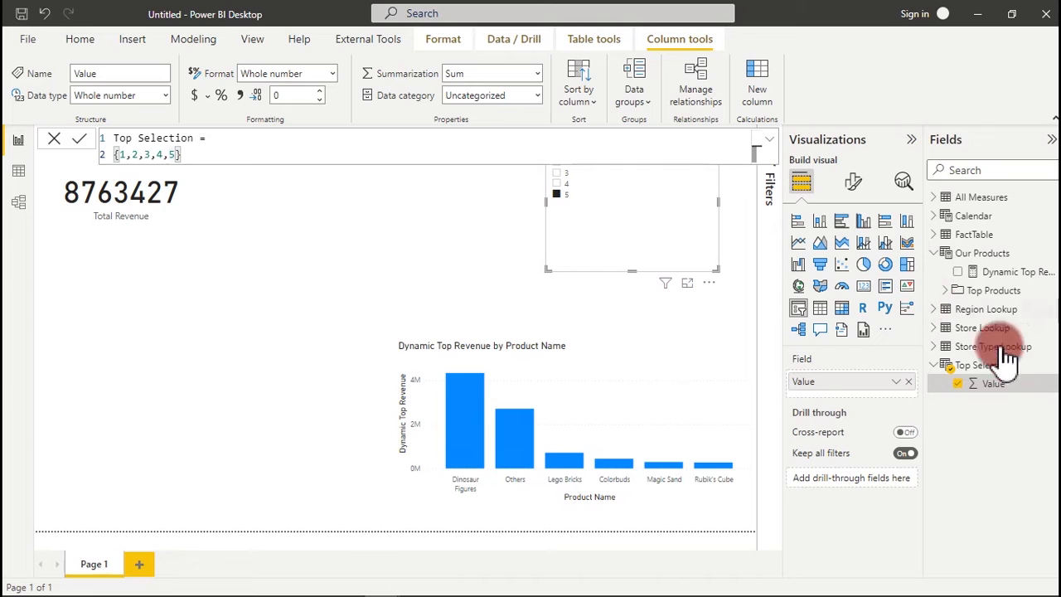
Create a new measure in the Our Products table
left_click(1008, 275)
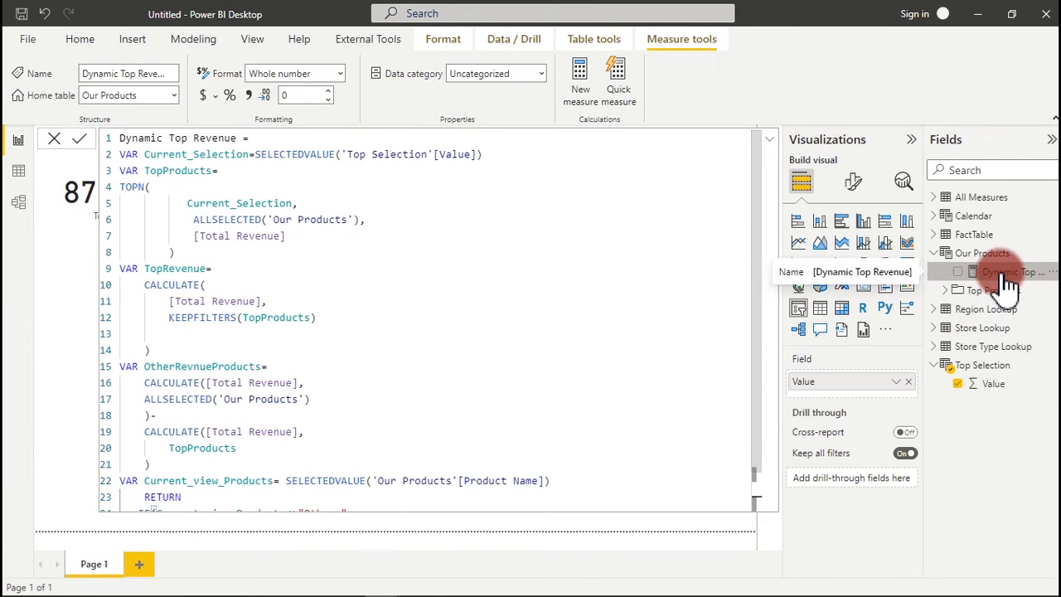
left_click(949, 294)
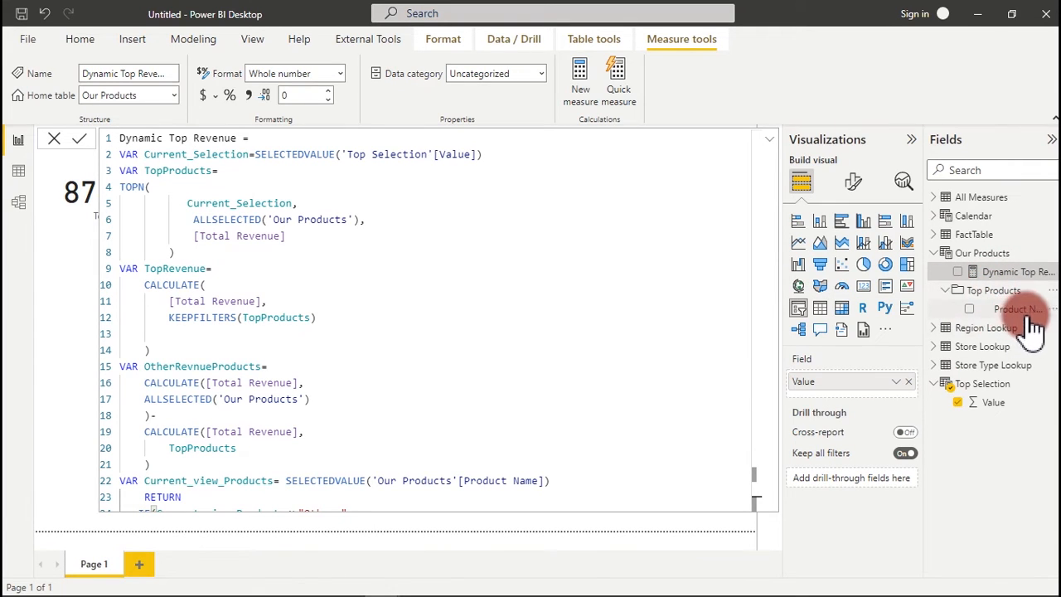
right_click(1009, 290)
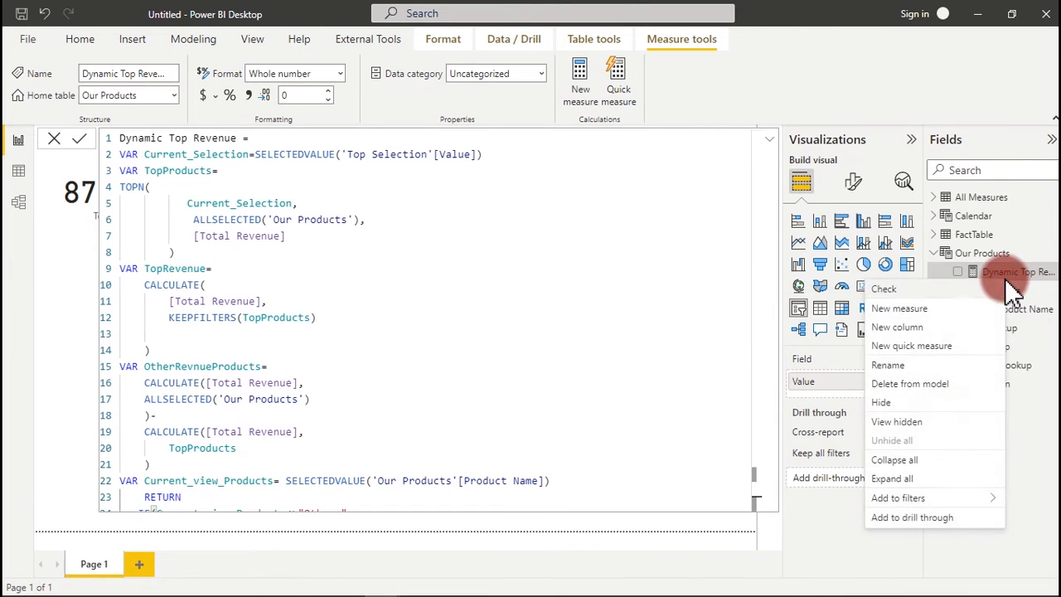
left_click(936, 313)
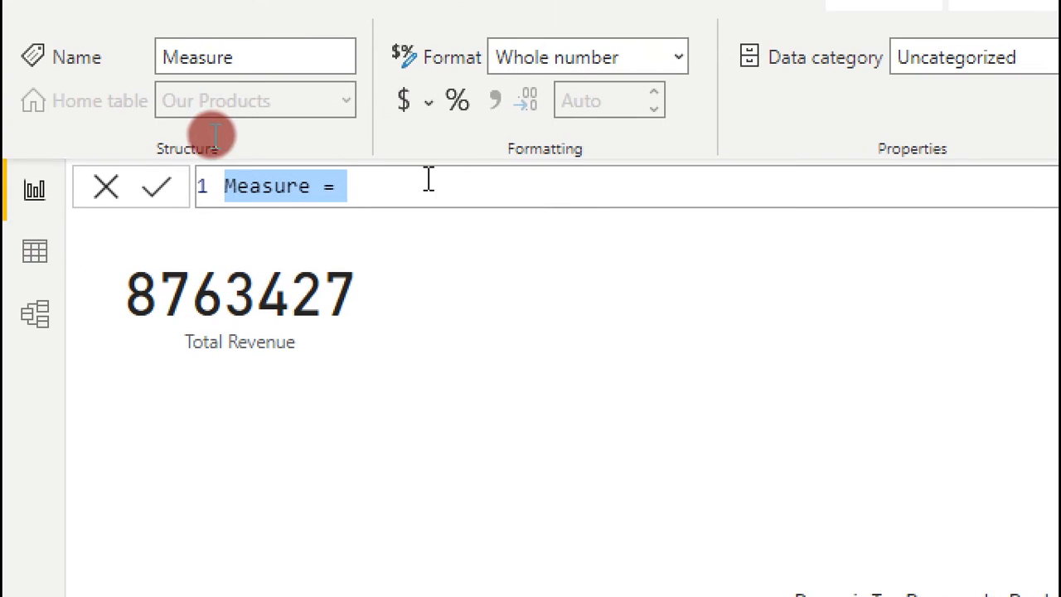
Replace the new measure's default name with Chart Ranking, followed by an equals sign
left_click(402, 106)
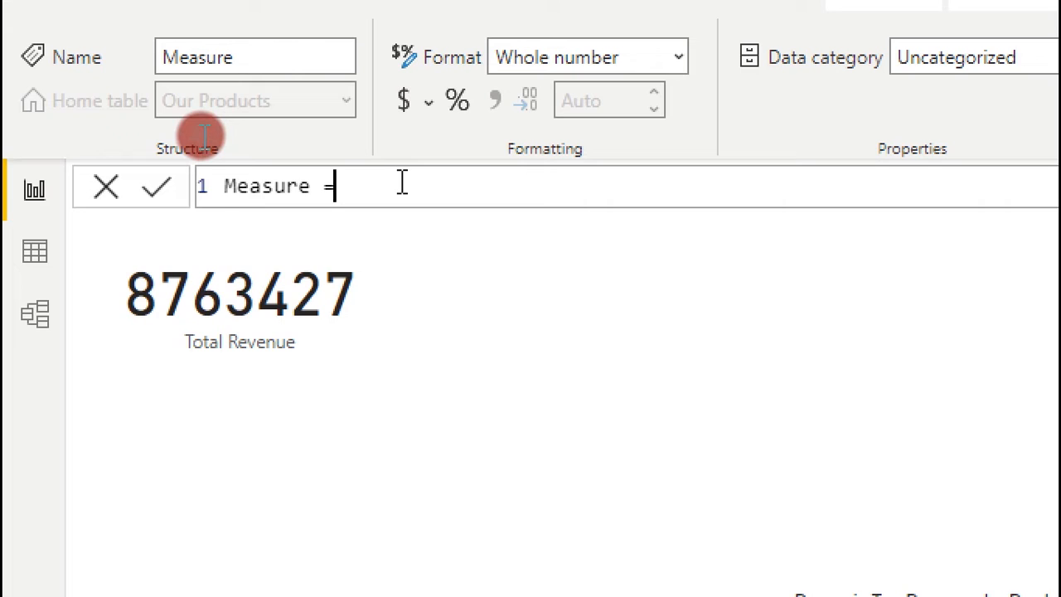
key("BackSpace")
key("BackSpace")
key("BackSpace")
key("BackSpace")
key("BackSpace")
key("BackSpace")
key("BackSpace")
key("BackSpace")
key("BackSpace")
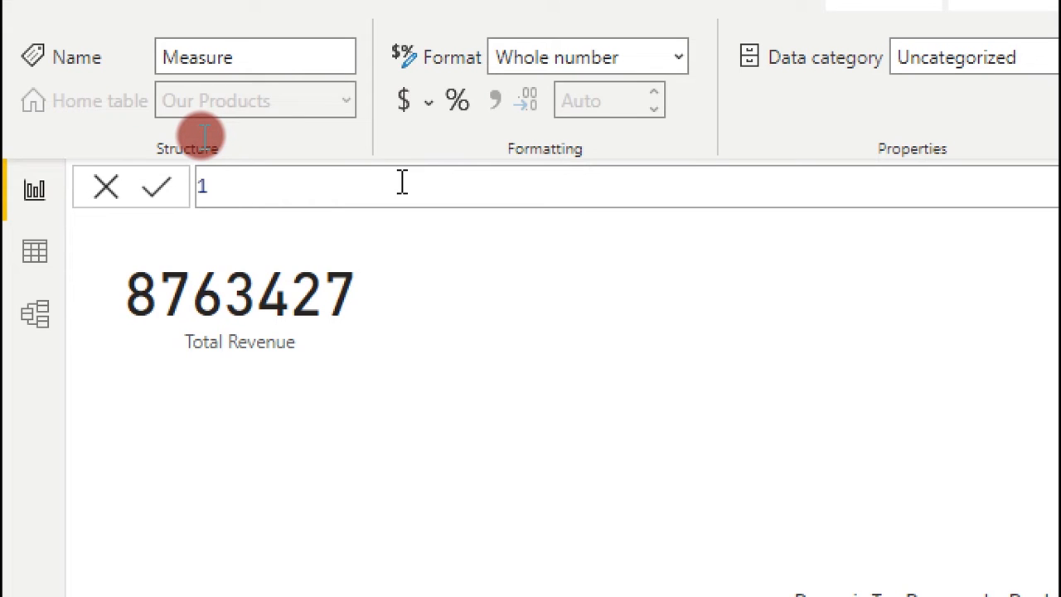
type("Chart R")
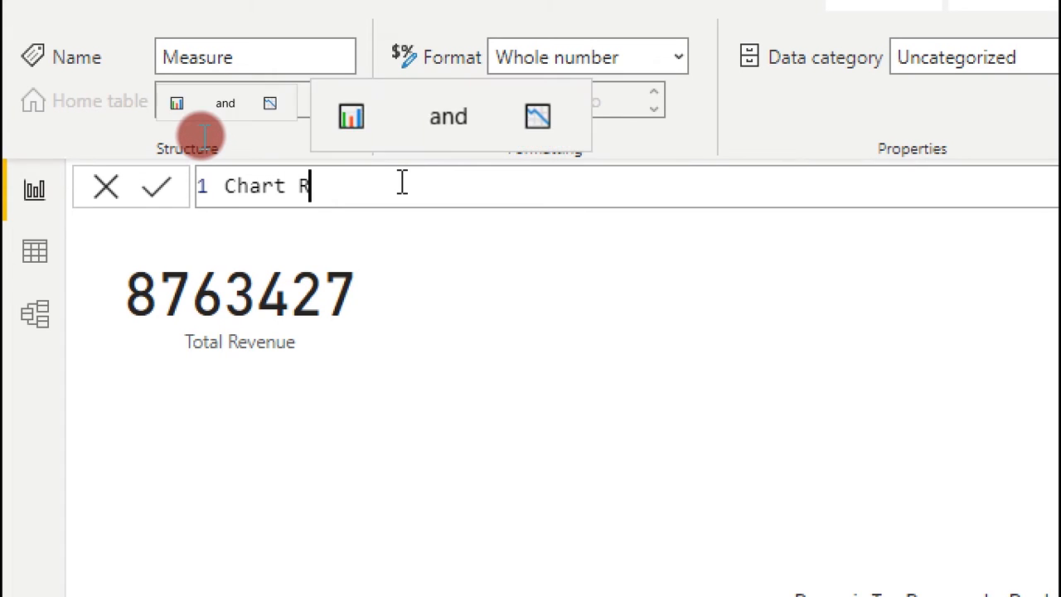
type("anking=")
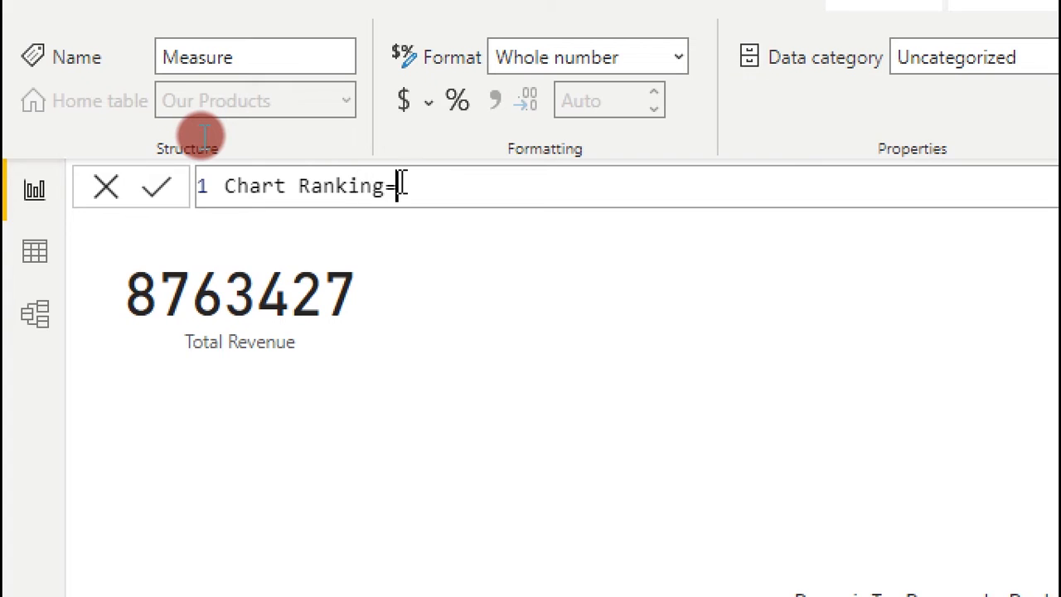
Begin an IF function on a new line of Chart Ranking and add a line for its logical test
key("shift+Return")
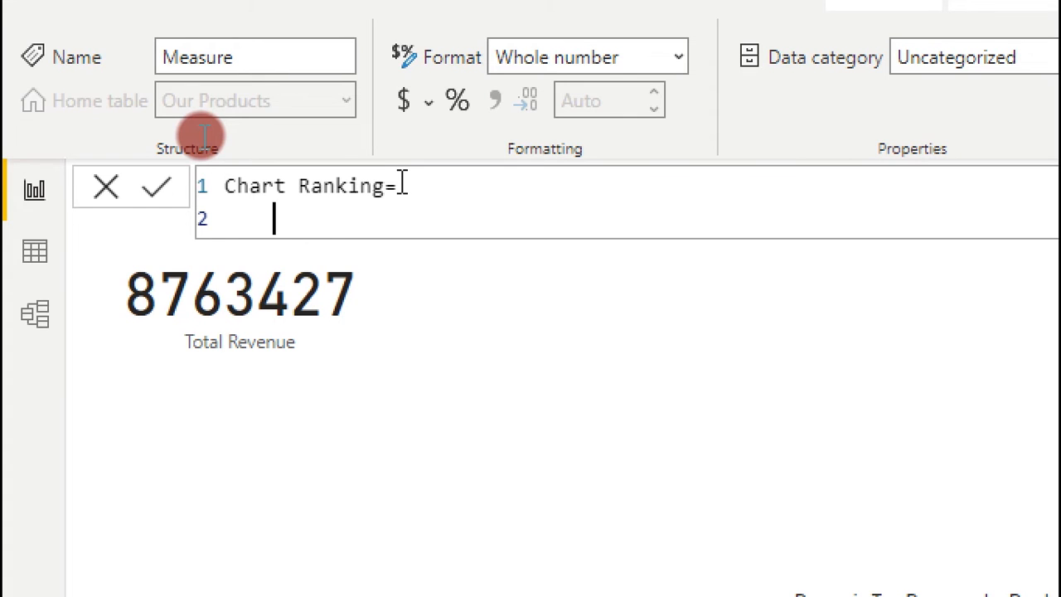
type("if")
key("Tab")
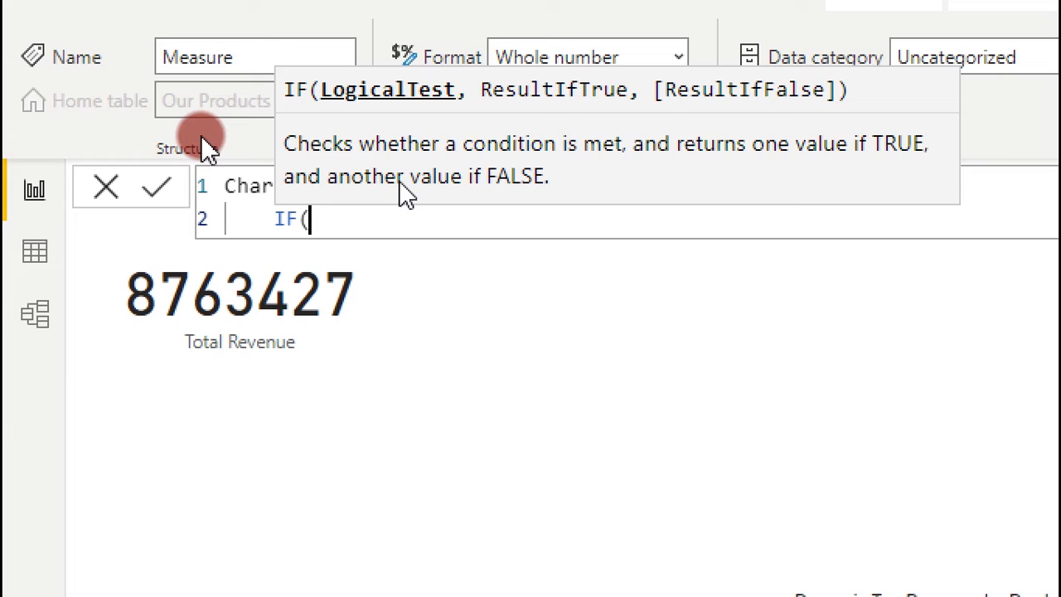
key("shift+Return")
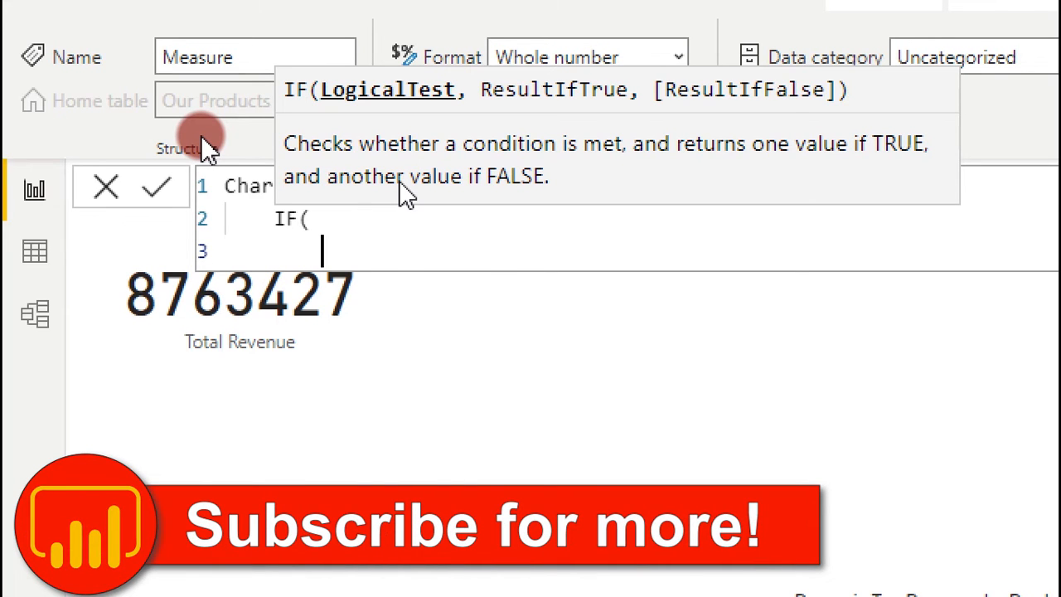
Reference the Dynamic Top Revenue measure in the IF logical test, without its 'Our Products' table prefix
type("dy")
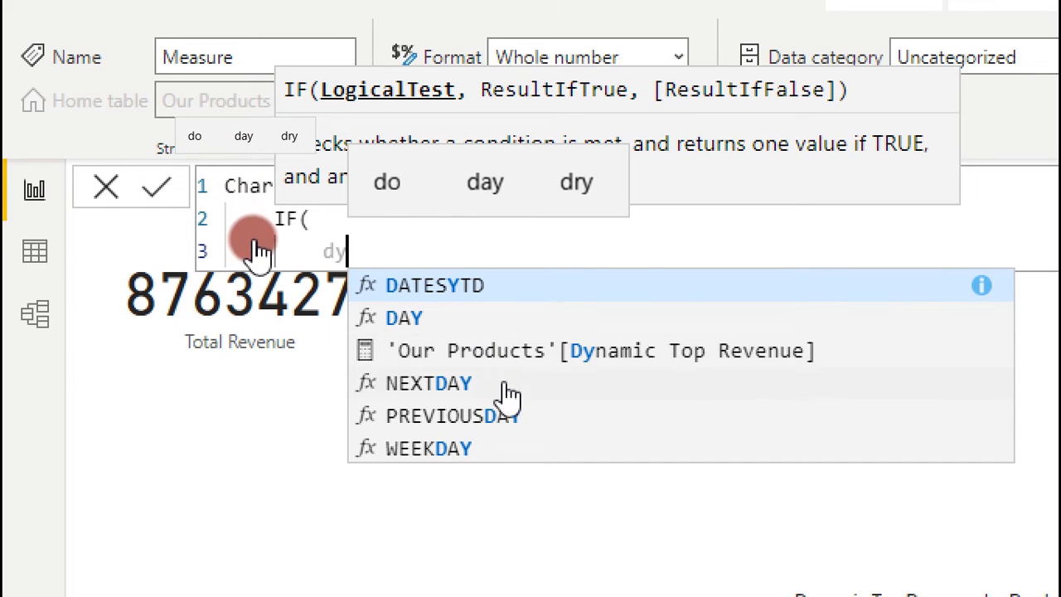
left_click(574, 371)
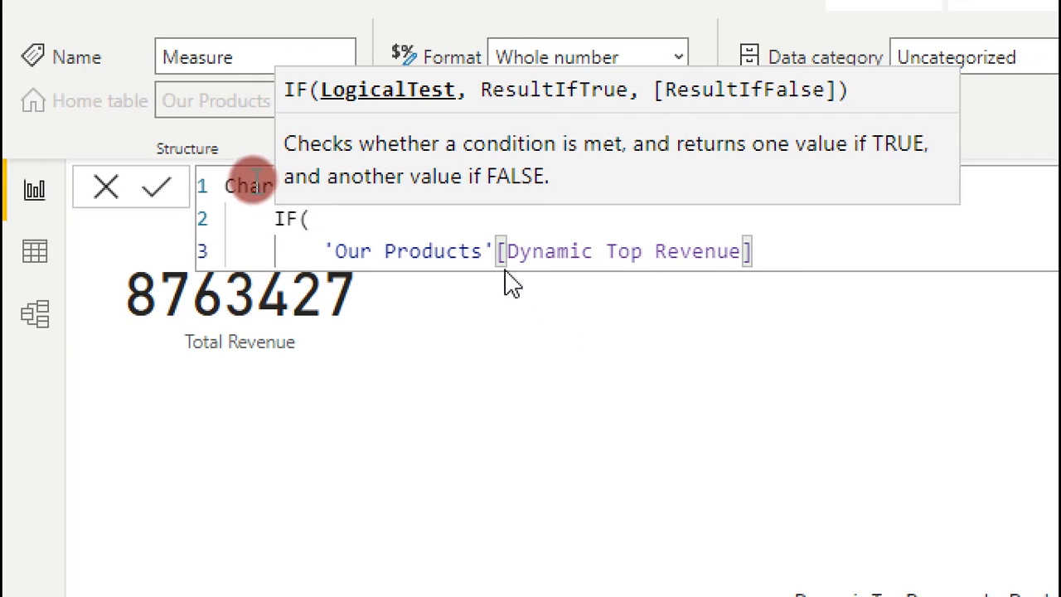
left_click_drag(494, 252, 324, 251)
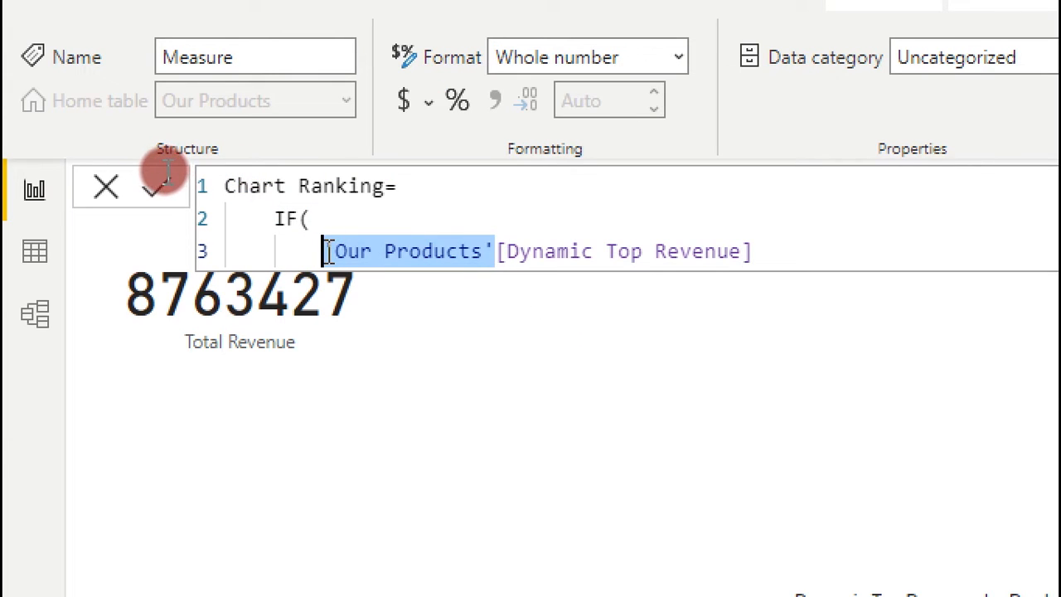
key("BackSpace")
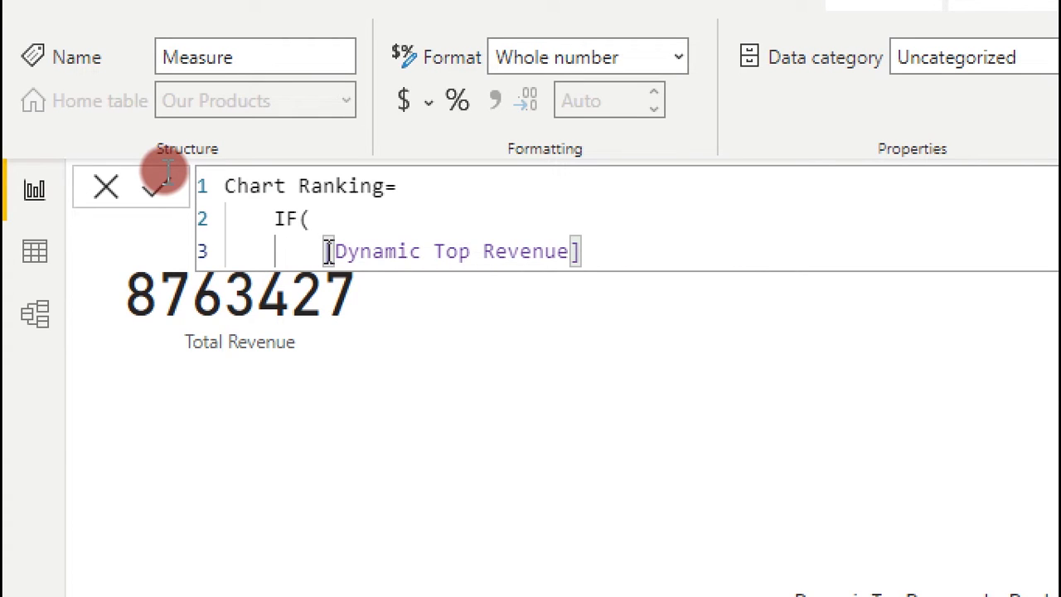
Complete the logical test by comparing [Dynamic Top Revenue] with <>BLANK() and close the argument with a comma
left_click(631, 253)
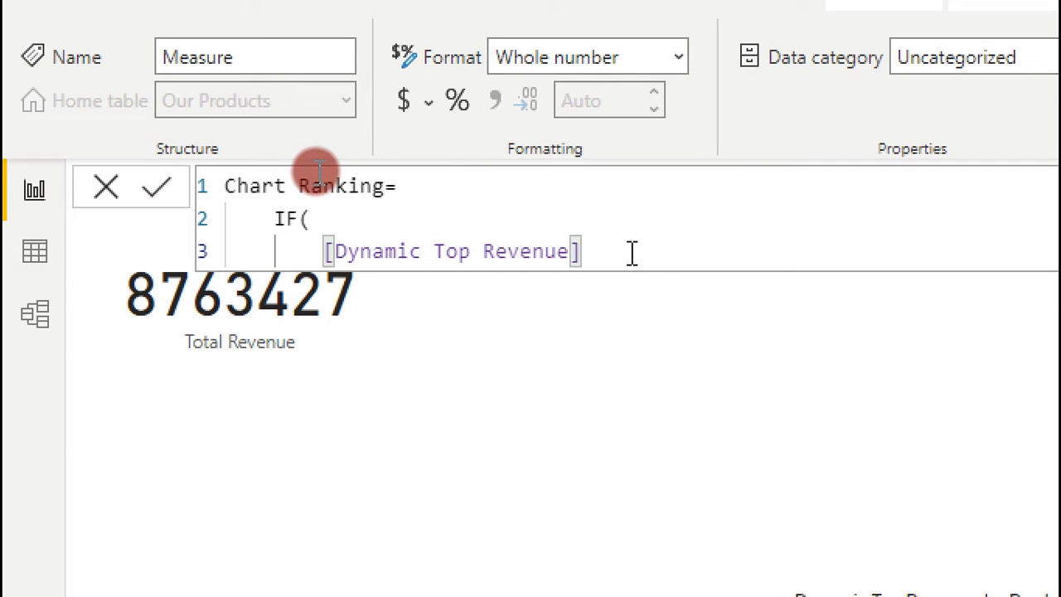
type("<>")
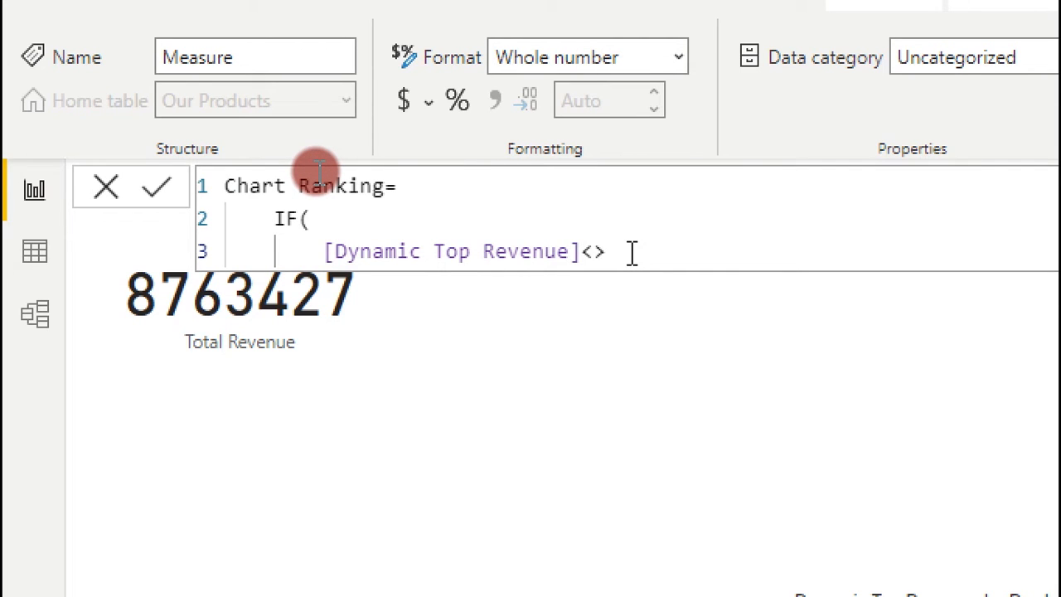
type("bla")
key("Tab")
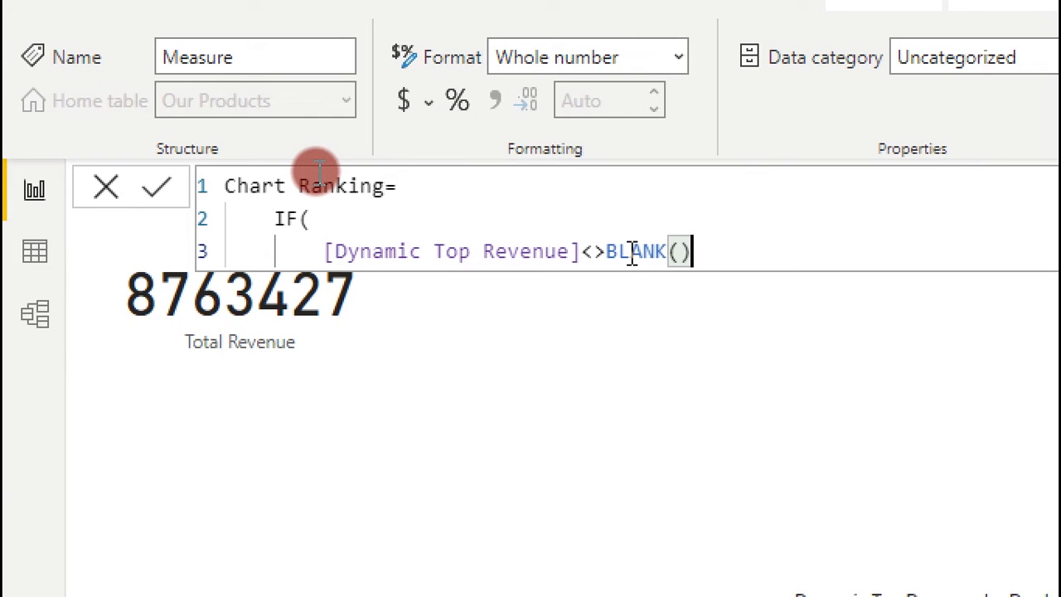
type(",")
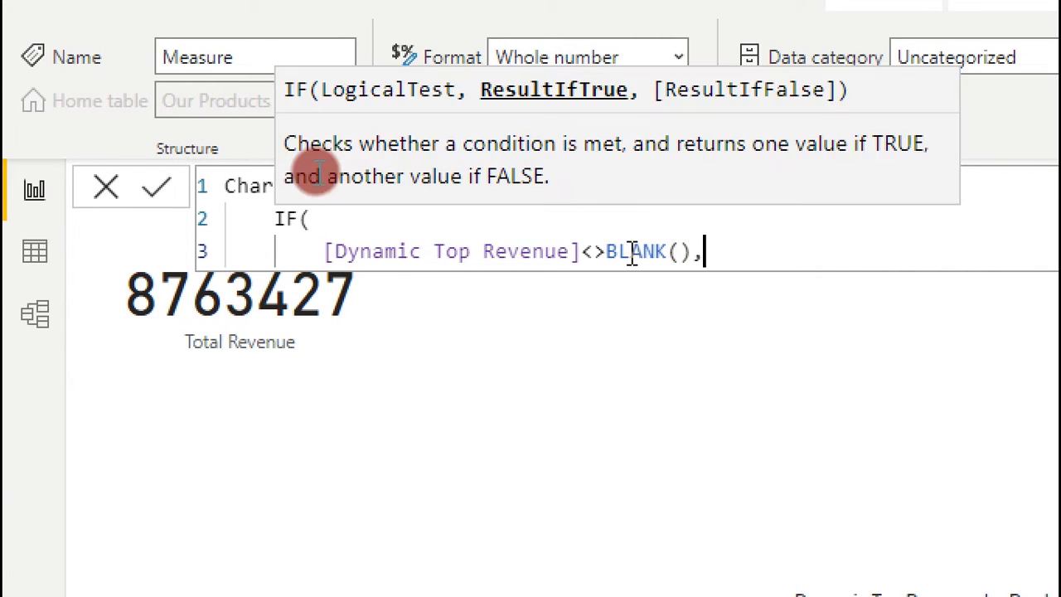
Start an indented TOPN function on a new line, with SELECTEDVALUE('Top Selection'[Value]) as its N value, followed by a comma
key("shift+Return")
key("Tab")
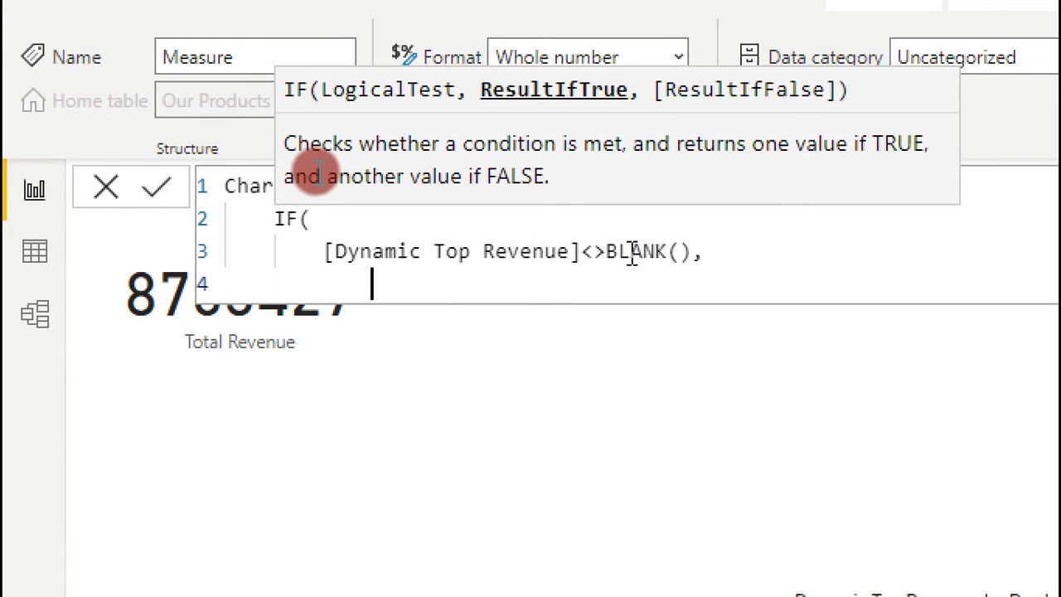
type("top")
key("Tab")
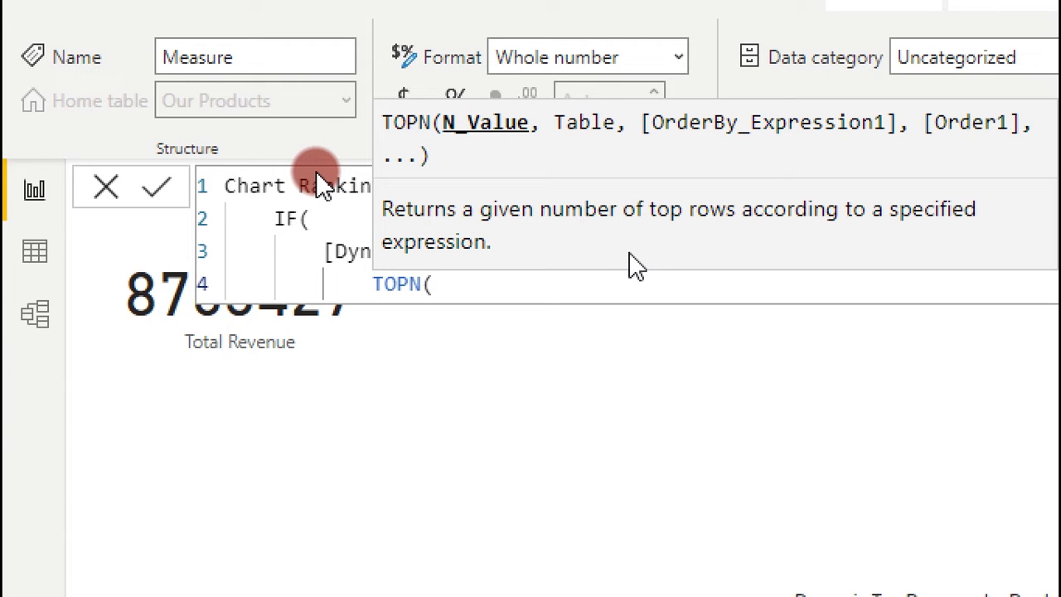
type("sel")
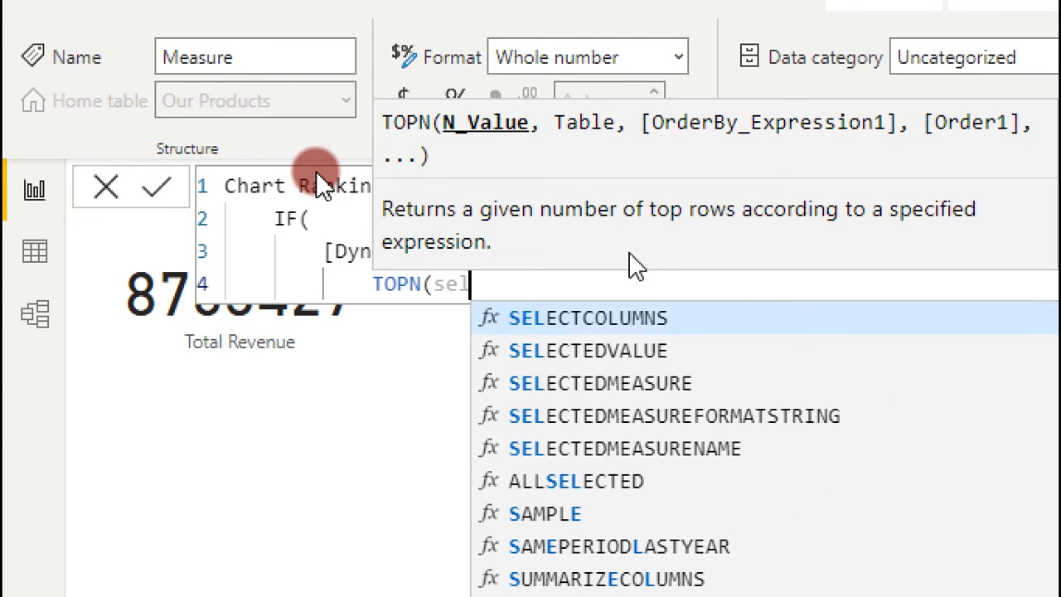
key("Down")
key("Tab")
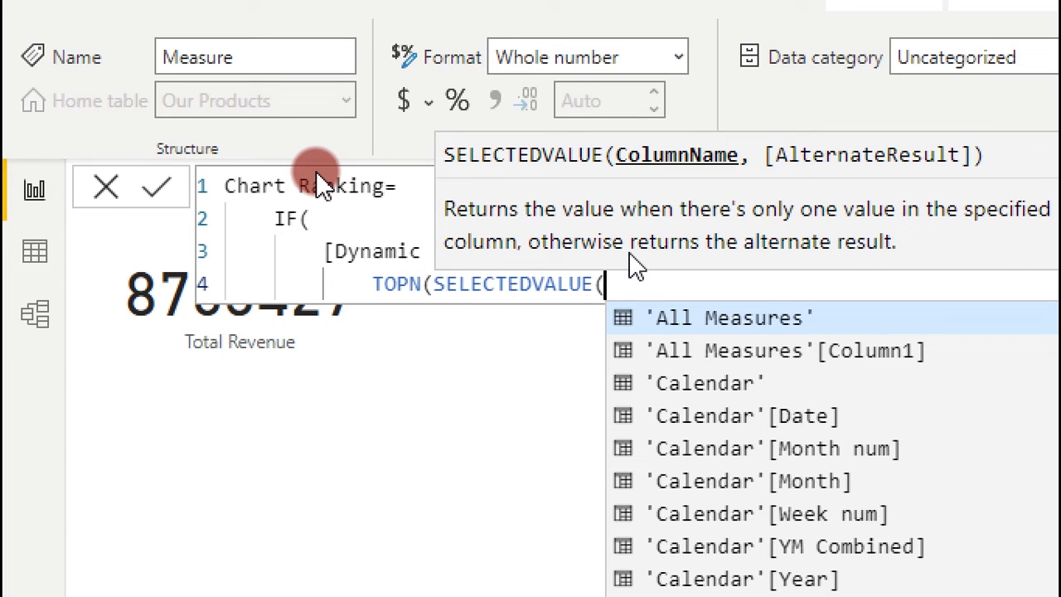
type("top")
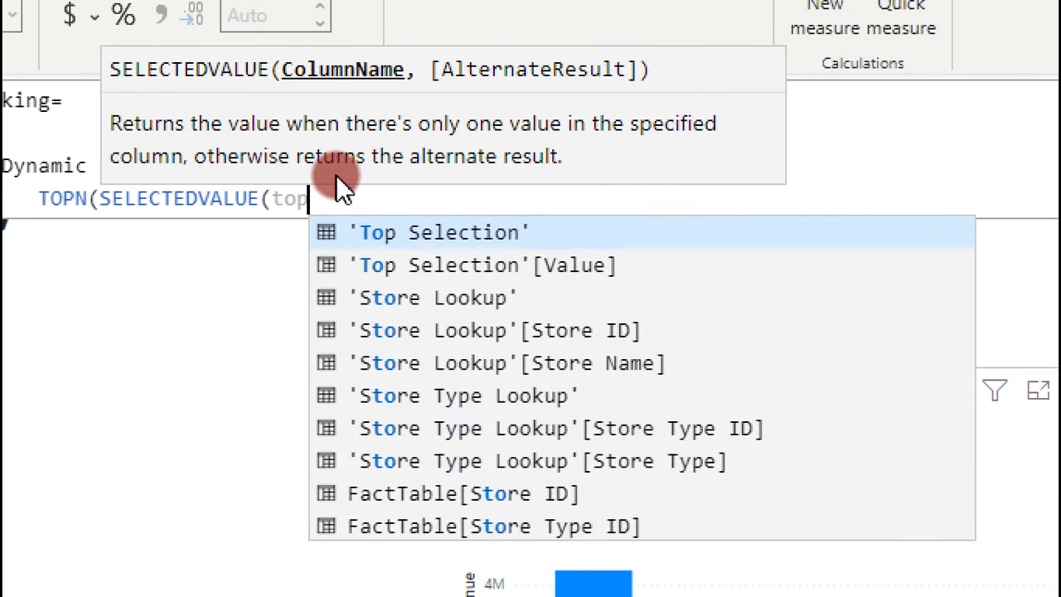
left_click(479, 272)
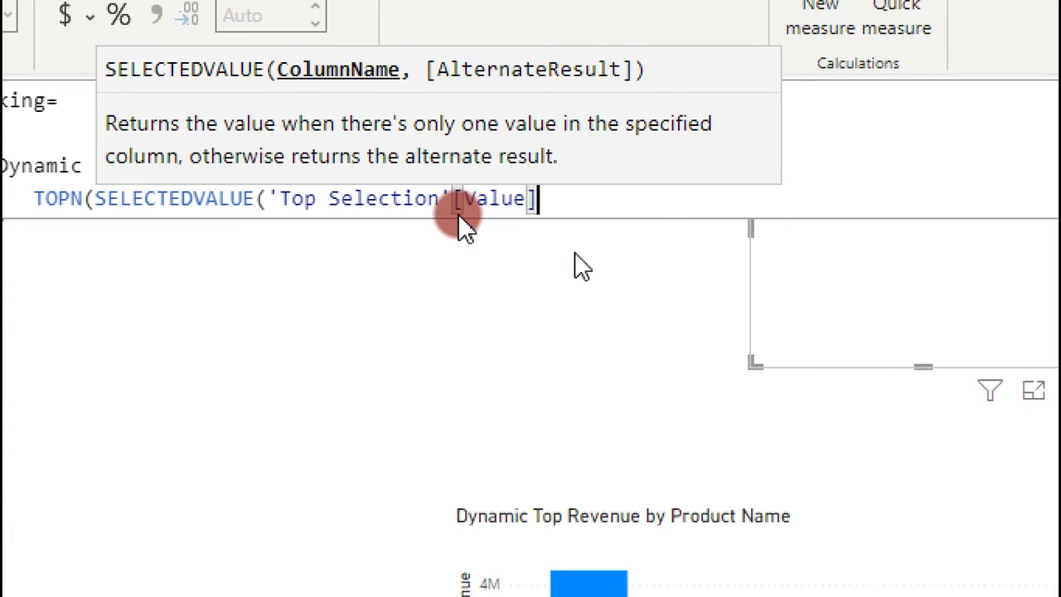
type("),")
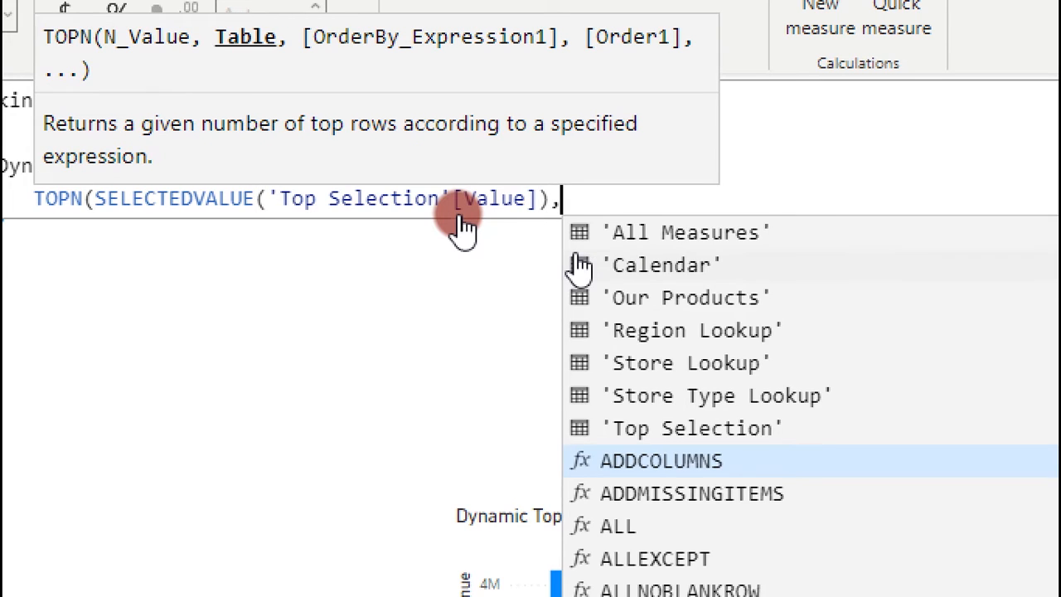
Add ALLSELECTED('Our Products') on a new line as the TOPN table argument, followed by a comma
key("shift+Return")
type("all")
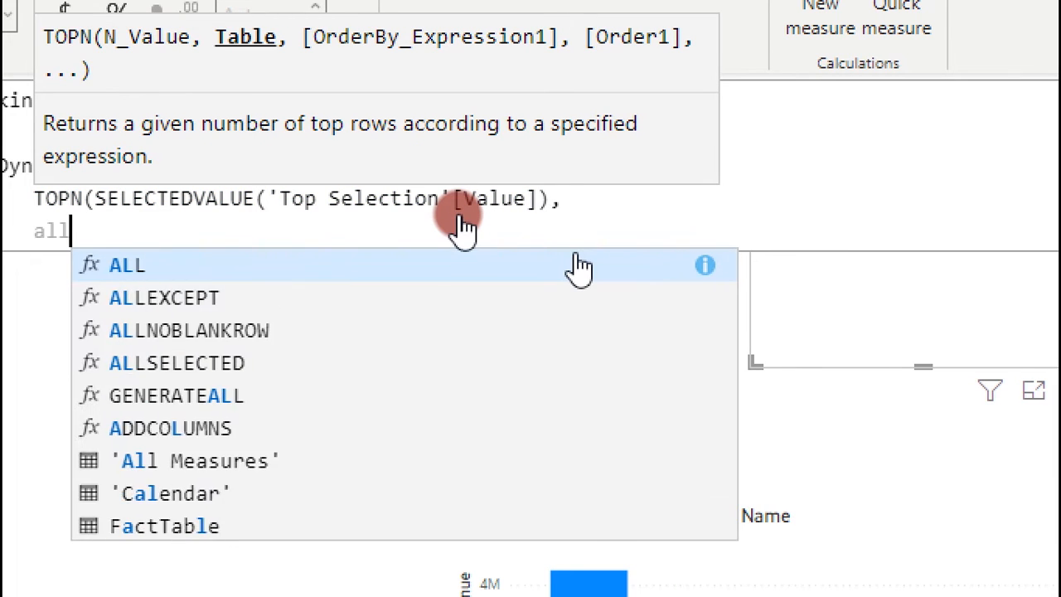
key("Down")
key("Down")
key("Down")
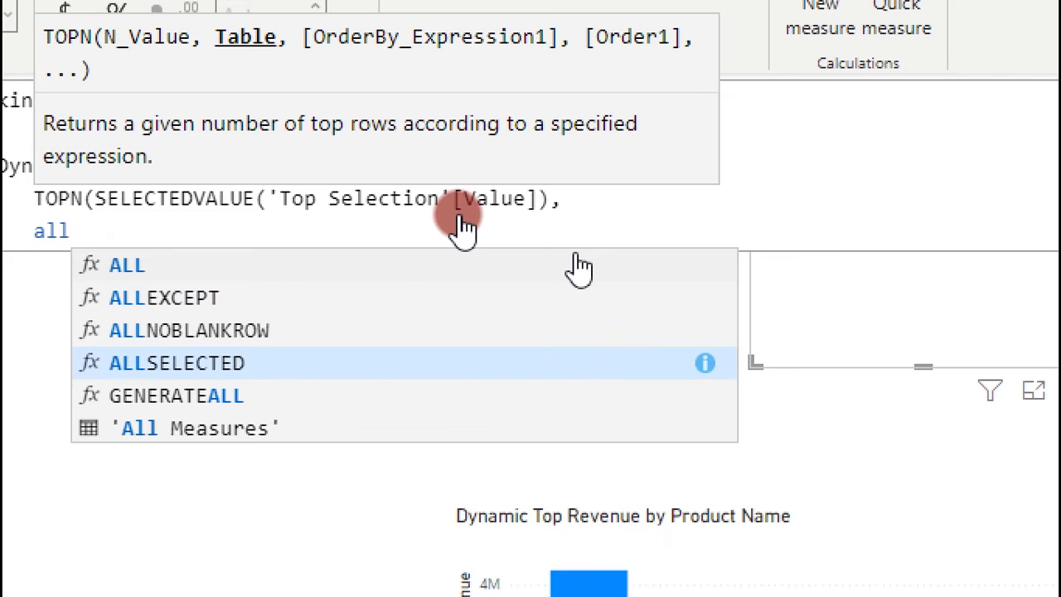
key("Tab")
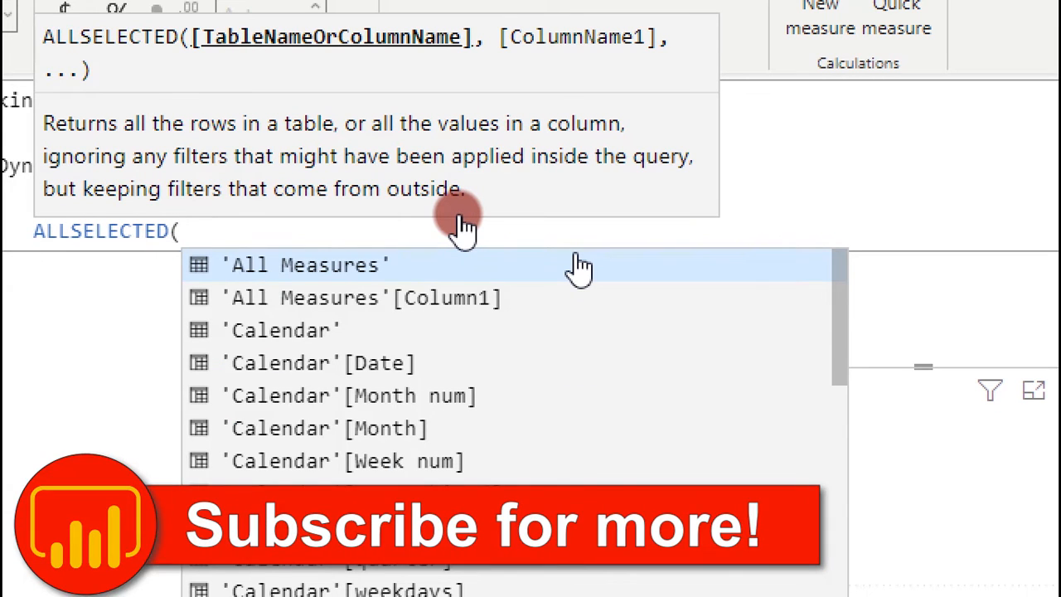
type("our")
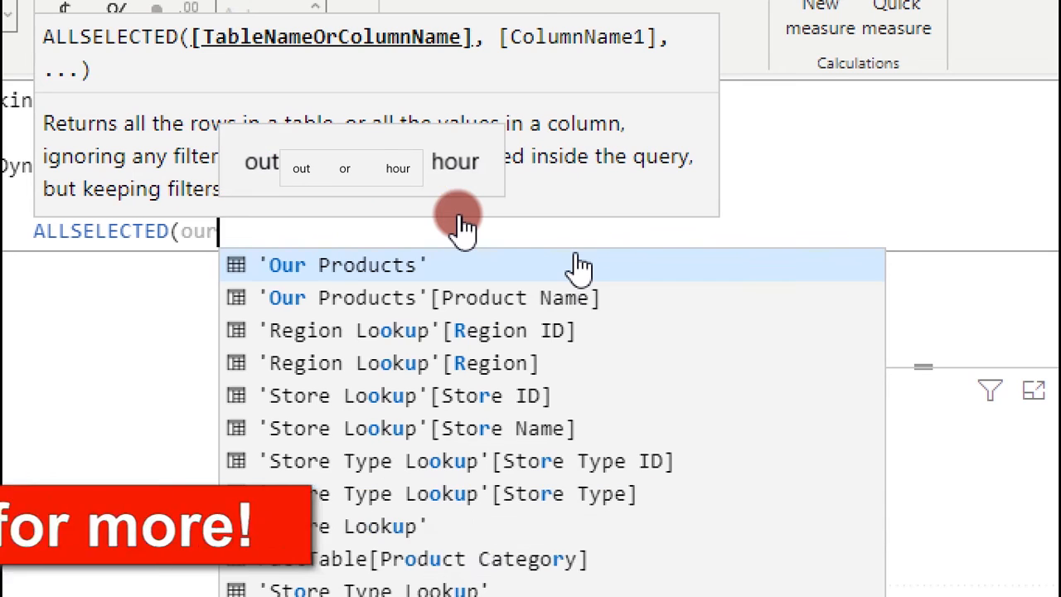
key("Tab")
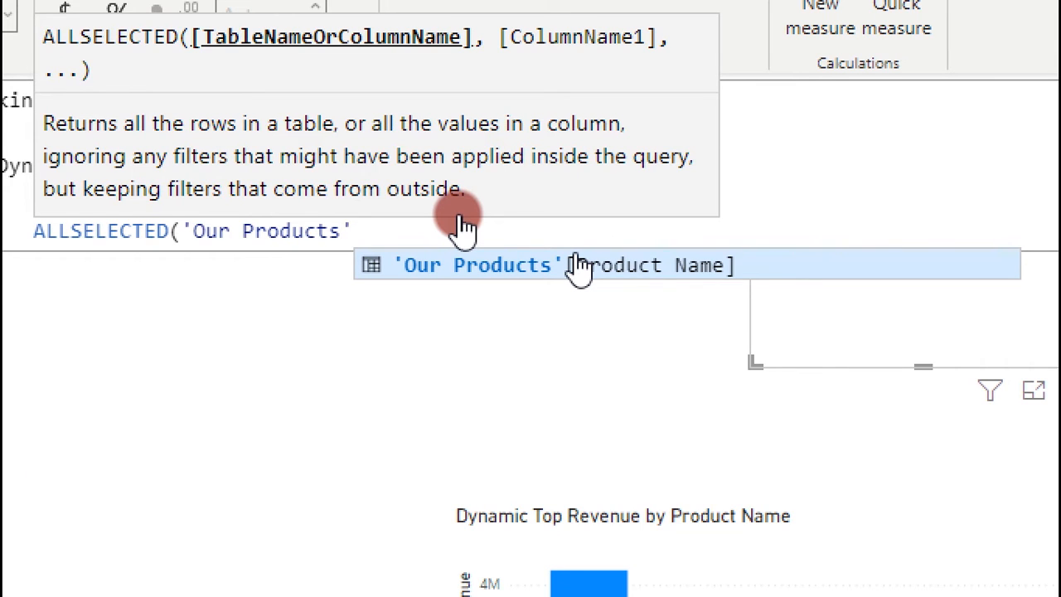
type("),")
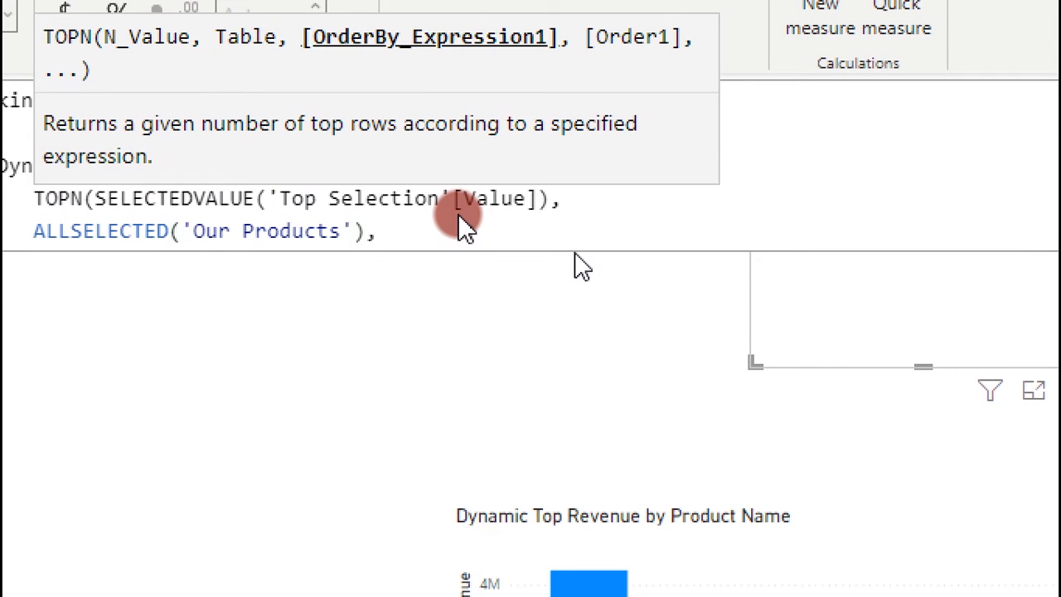
Order TOPN by the [Total Revenue] measure on its own line and close the function's parenthesis on the line below
key("shift+Return")
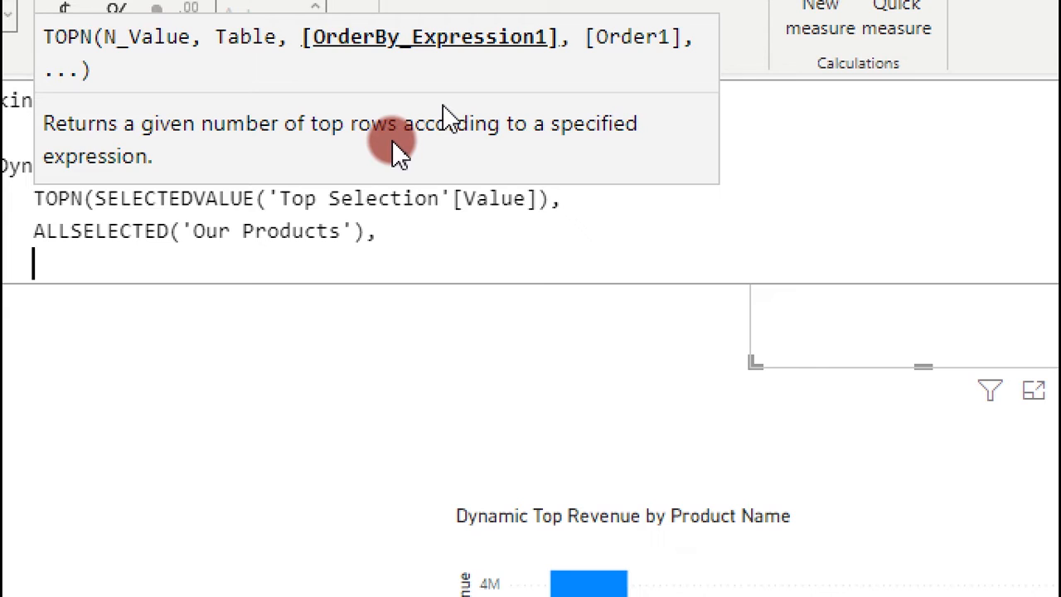
type("[")
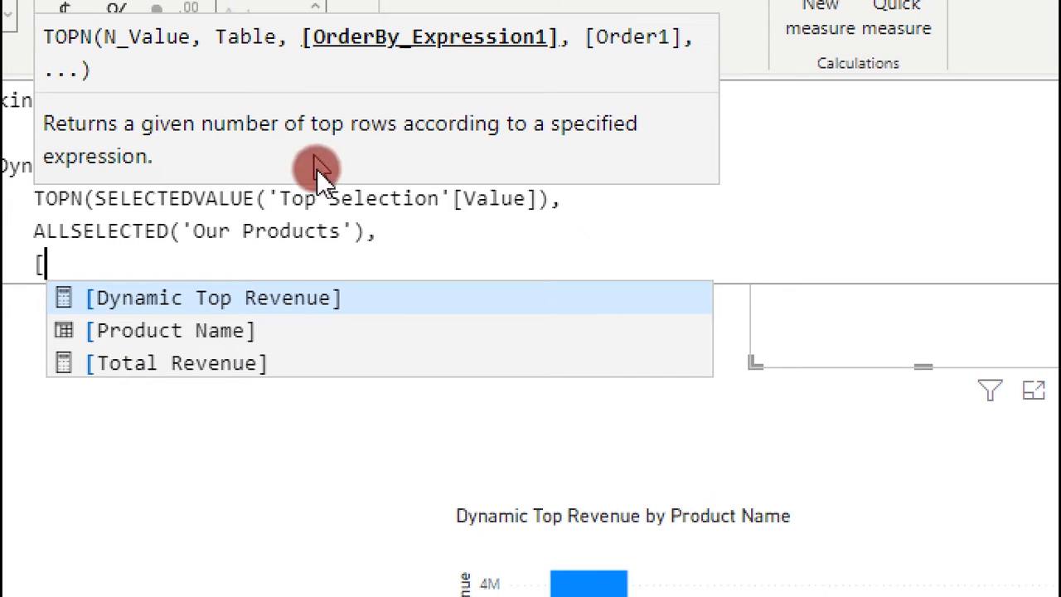
left_click(190, 371)
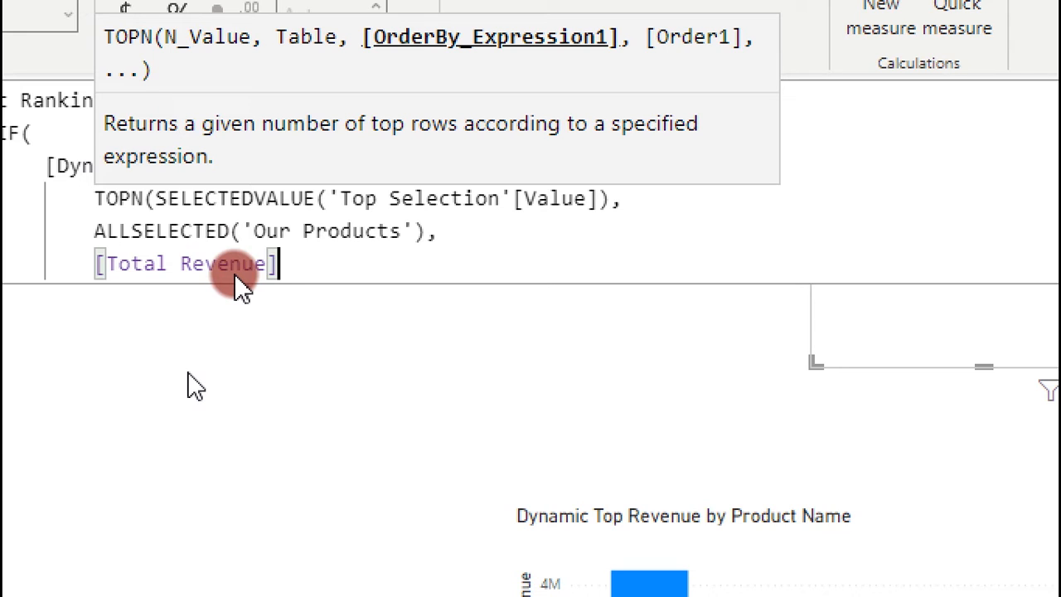
key("shift+Return")
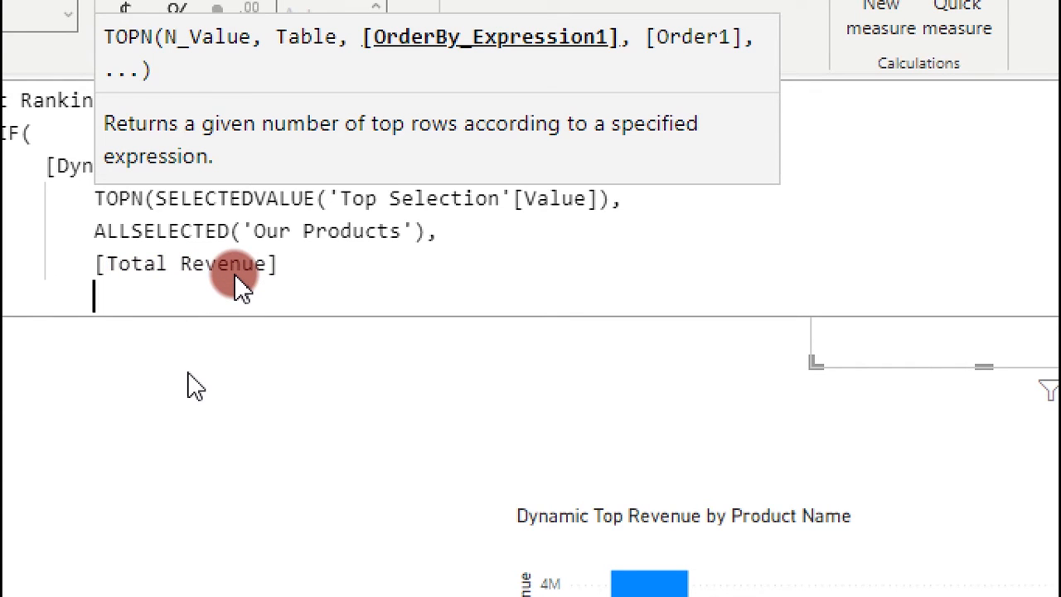
type(")")
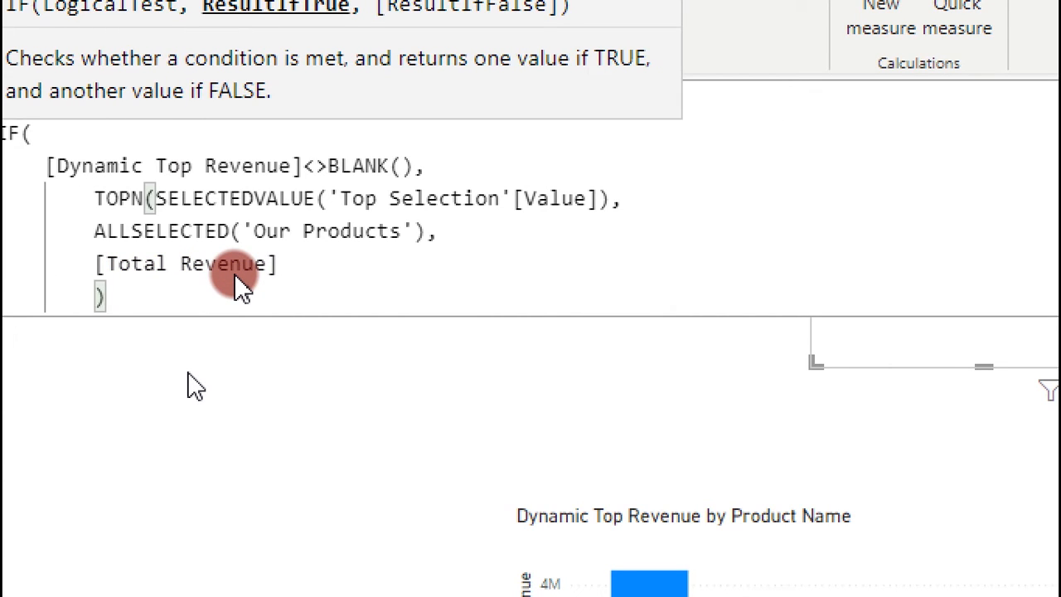
Add a comma after the TOPN function and put [Total Revenue] on a new line, followed by two commas
type(",")
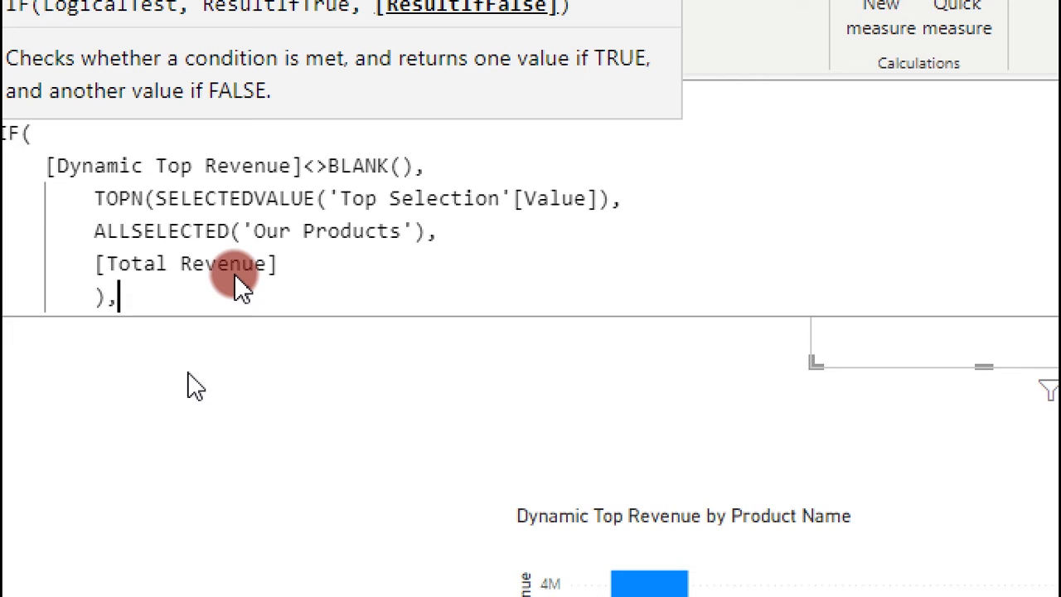
key("shift+Return")
type("[")
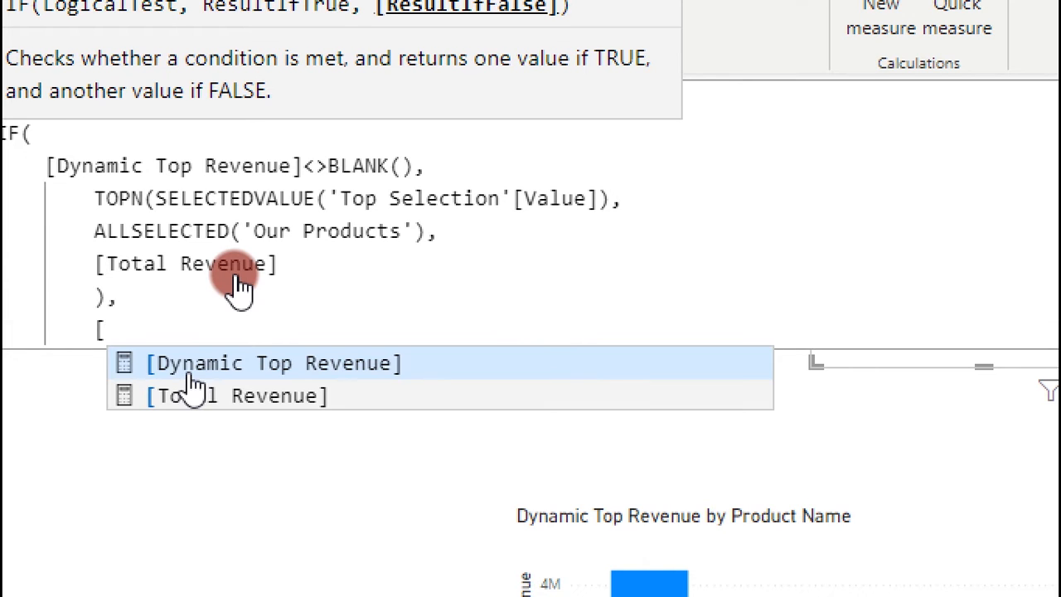
left_click(200, 396)
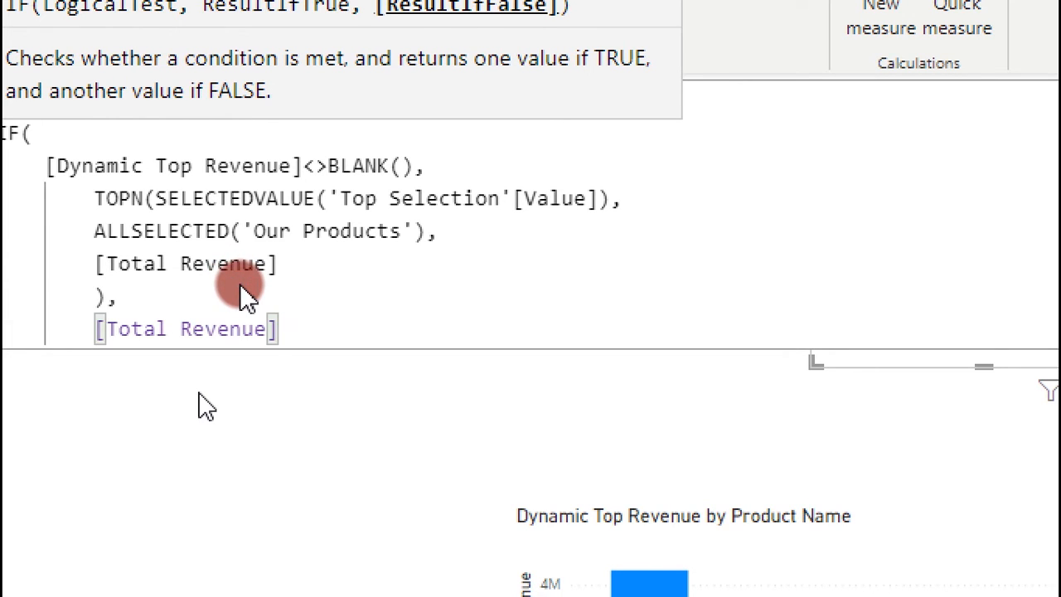
type(",,")
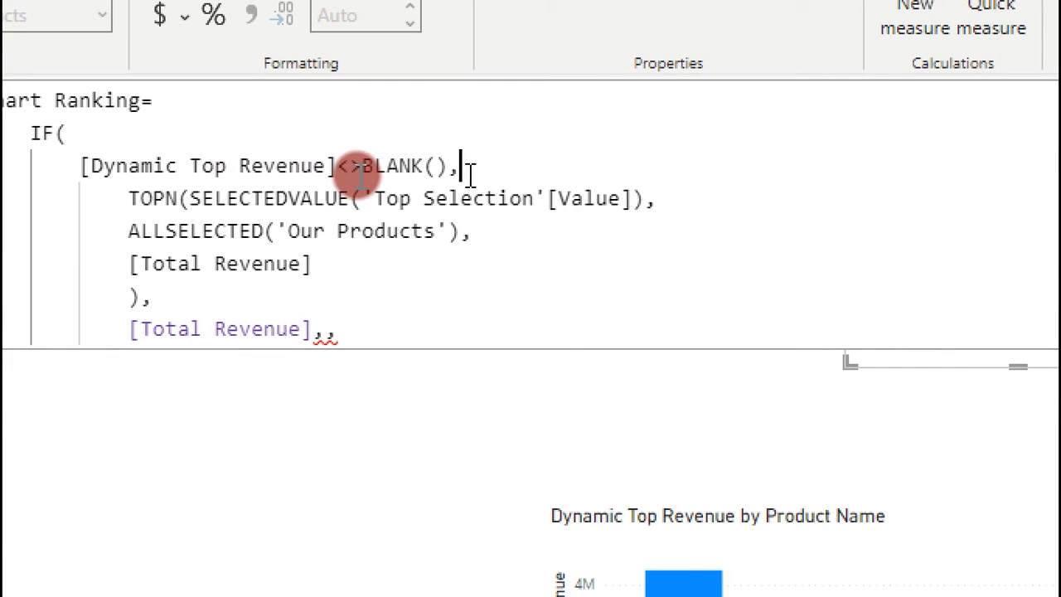
Insert an indented line above TOPN and open a RANKX function on it
key("Return")
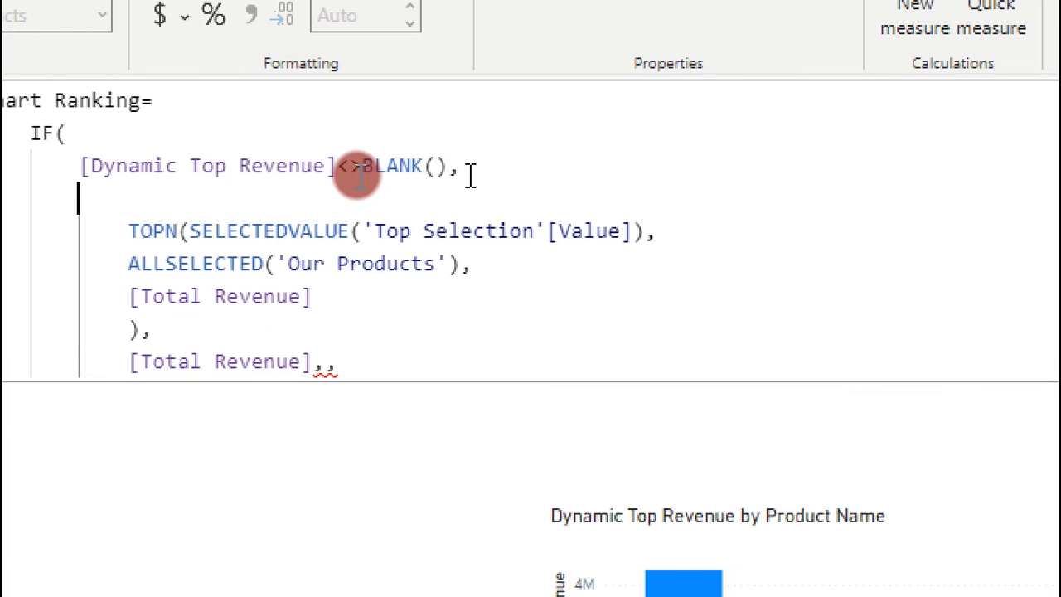
key("Tab")
type("Rank")
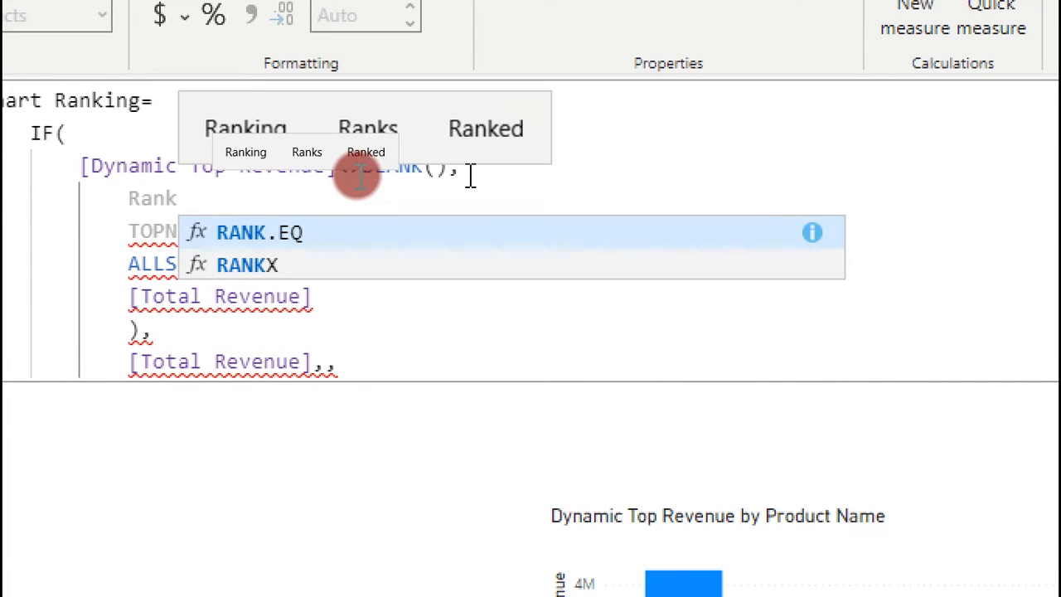
key("Down")
key("Tab")
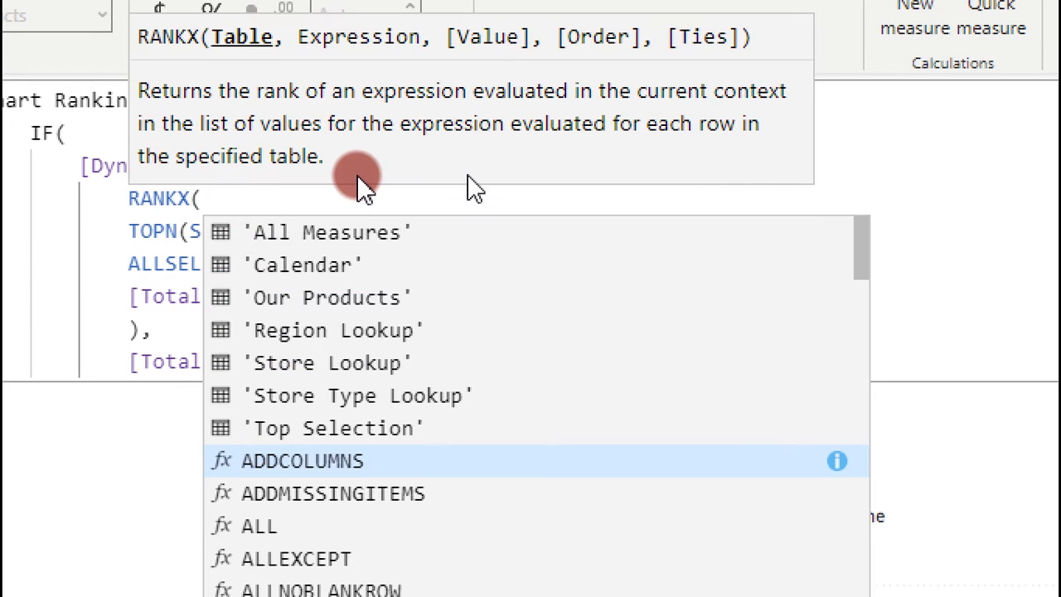
Remove the two trailing commas after the last [Total Revenue] in the Chart Ranking formula
left_click(153, 361)
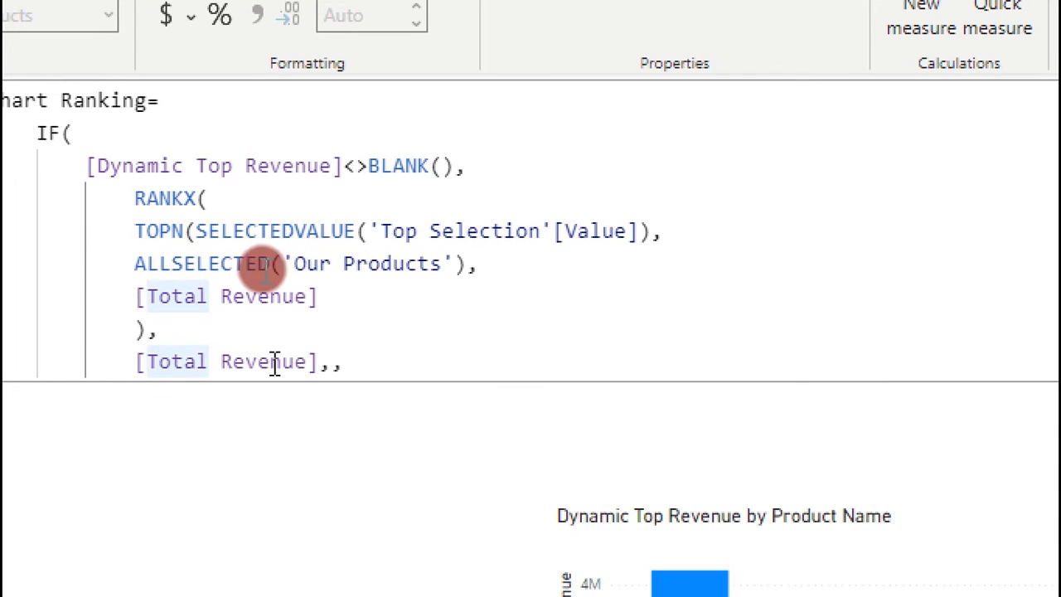
left_click(358, 363)
key("BackSpace")
key("BackSpace")
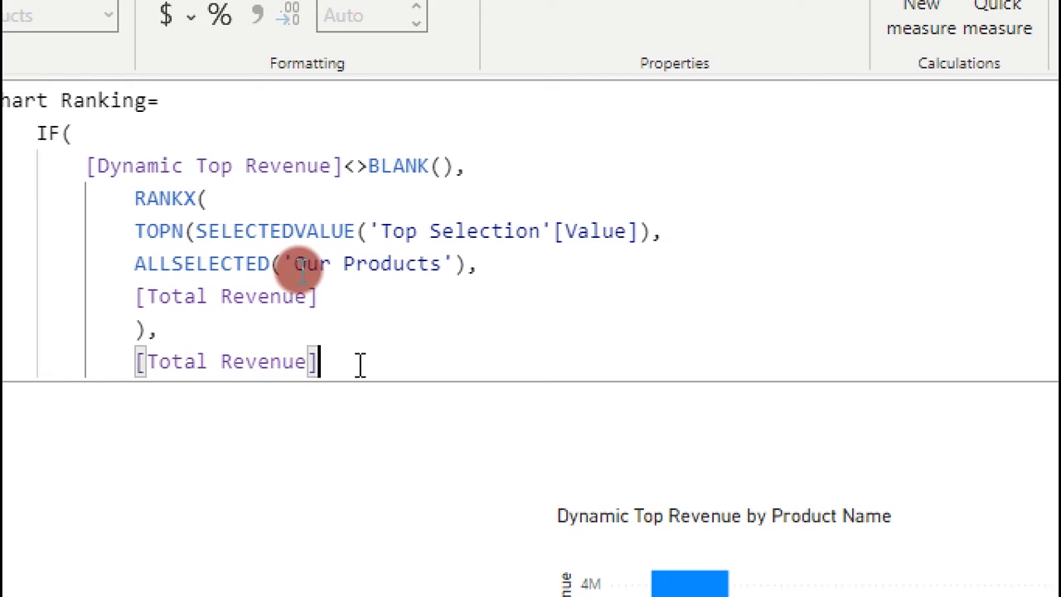
Skip RANKX's value argument, set its order to DESC, and close the function's parenthesis on a new line
type(",,")
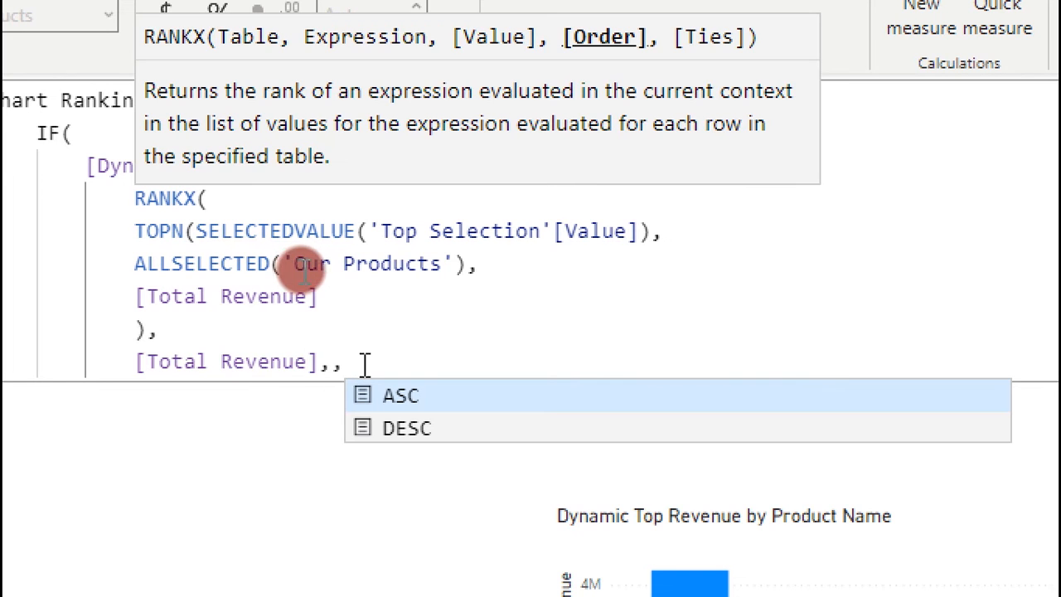
left_click(403, 427)
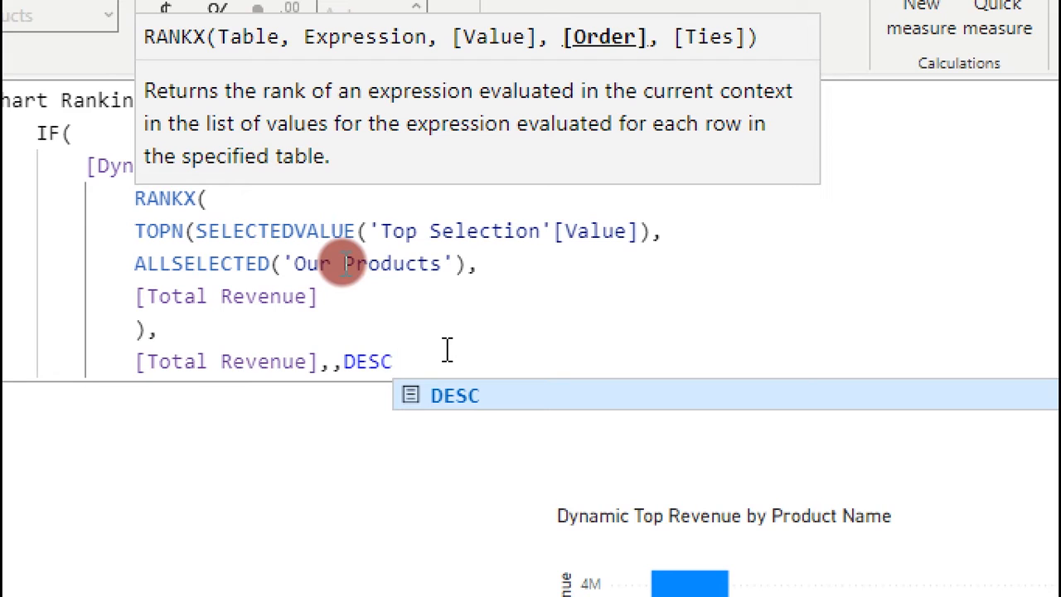
key("shift+Return")
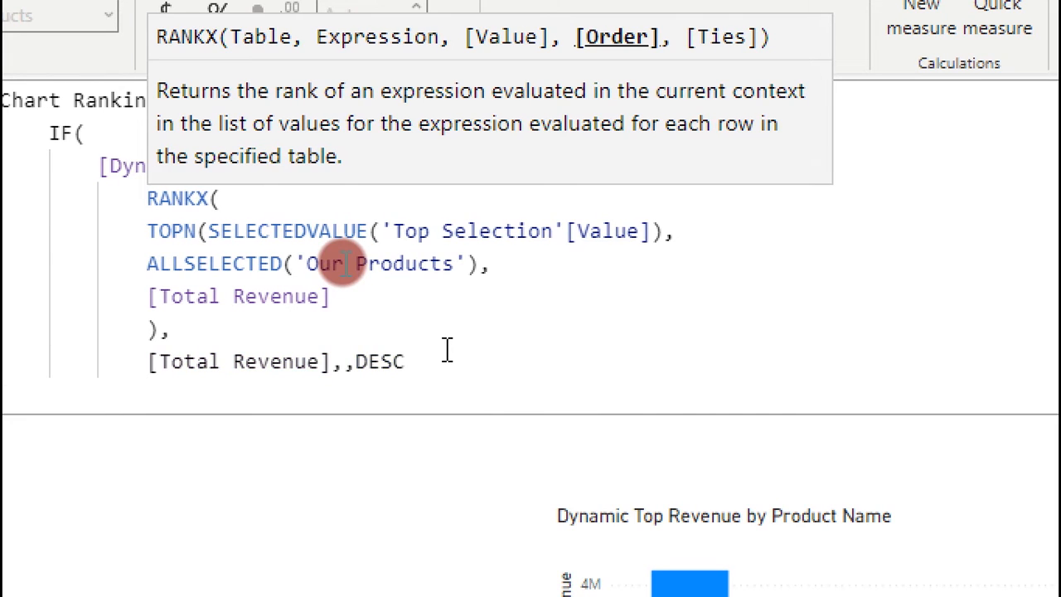
type(")")
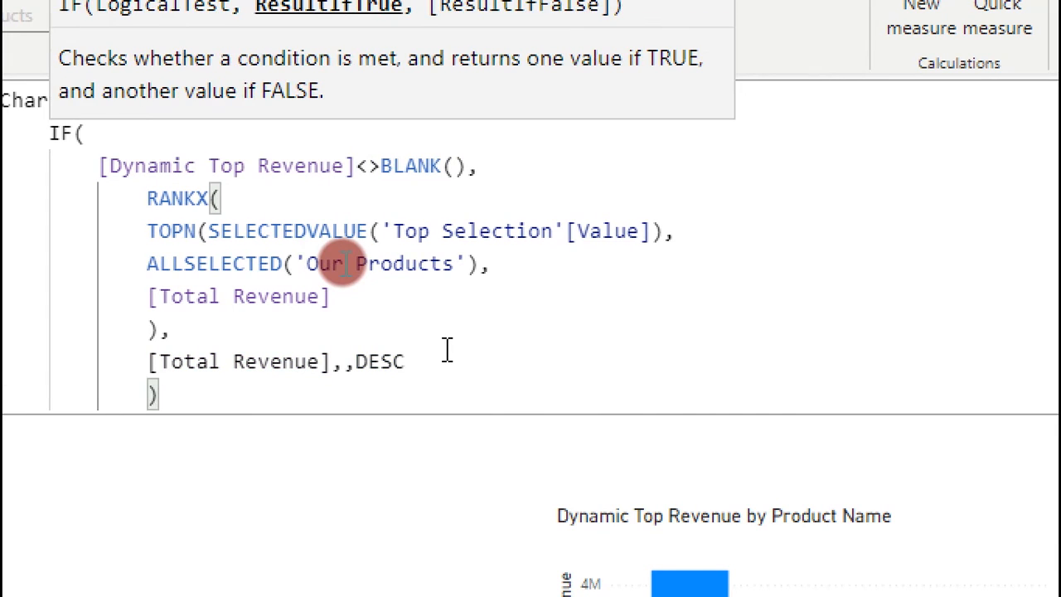
Close the IF function with a parenthesis on its own line, indented level with IF, and commit the Chart Ranking measure
key("shift+Return")
key("BackSpace")
key("BackSpace")
type(")")
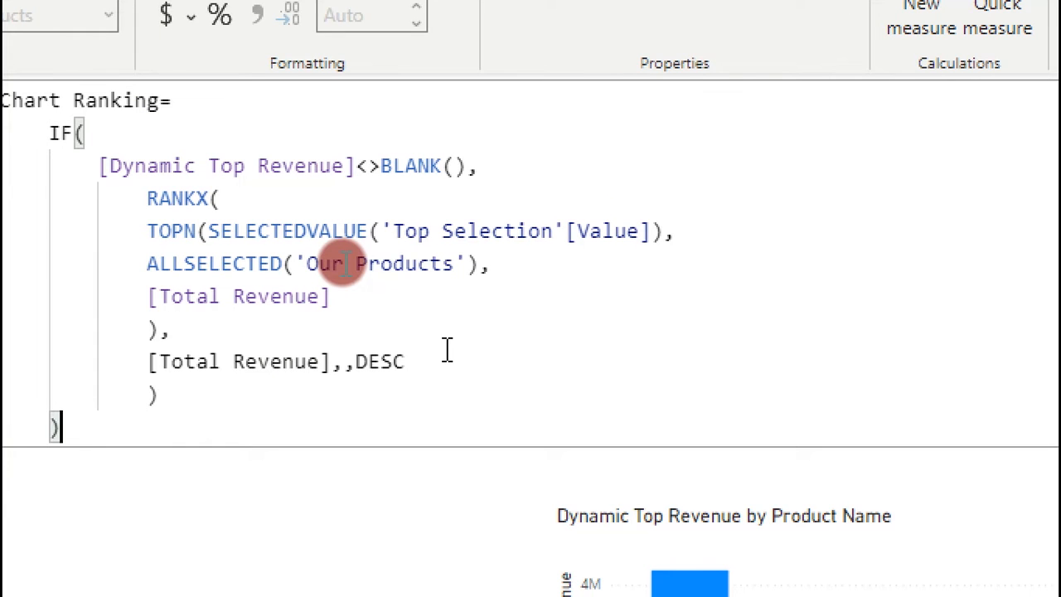
key("Return")
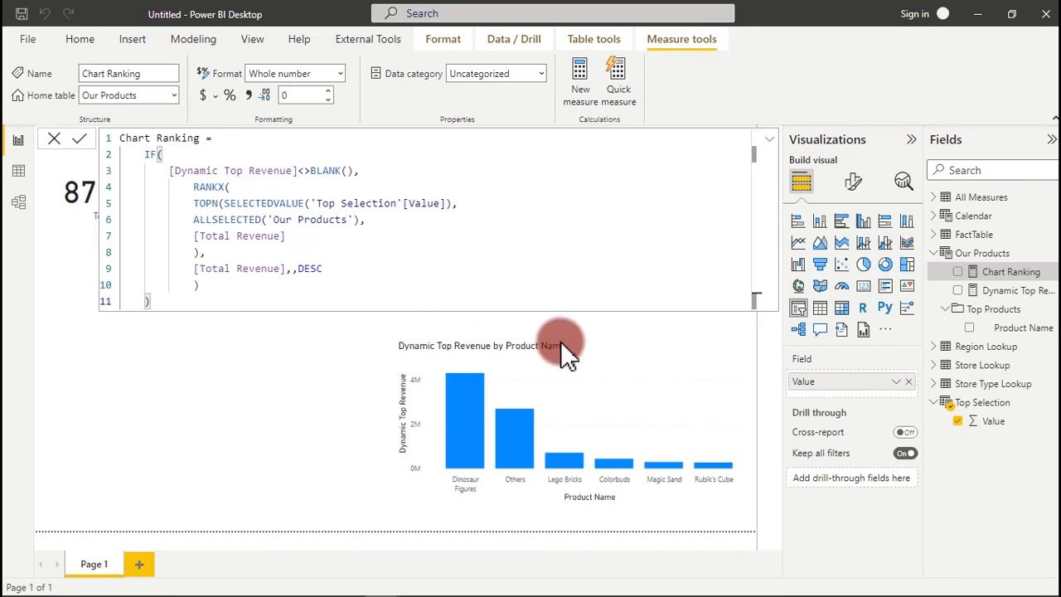
Add the Chart Ranking measure to the tooltips of the Dynamic Top Revenue column chart
left_click(593, 363)
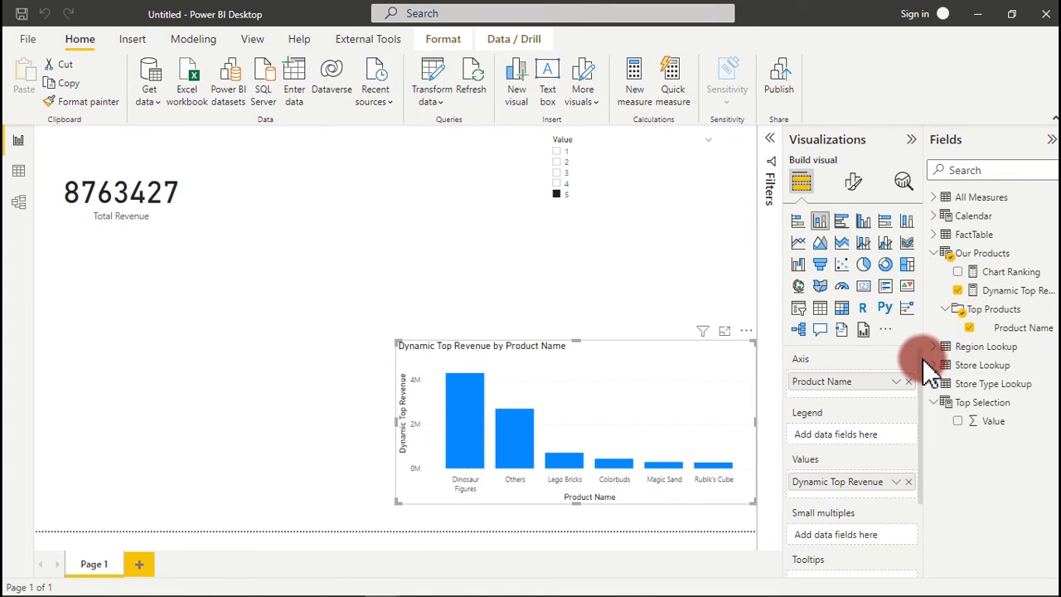
scroll(912, 403, "down", 3)
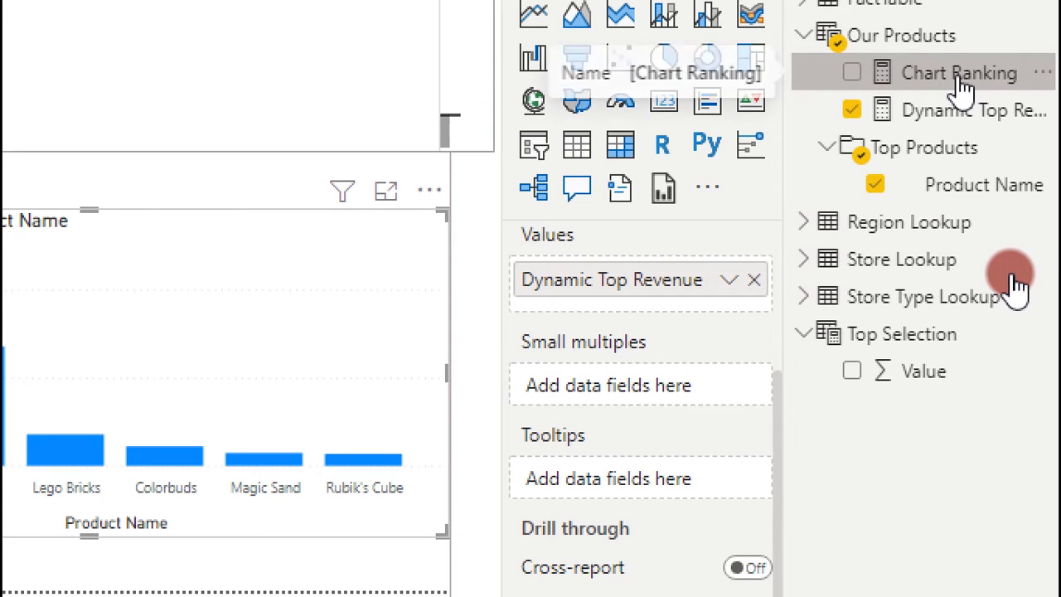
left_click_drag(961, 83, 680, 494)
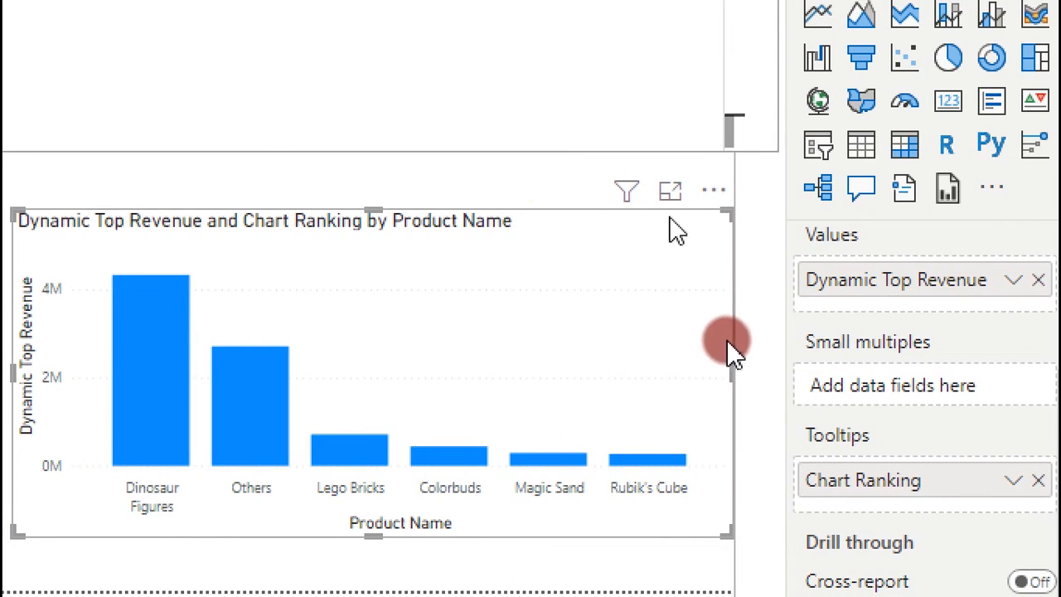
Sort the column chart's axis by Chart Ranking
left_click(714, 192)
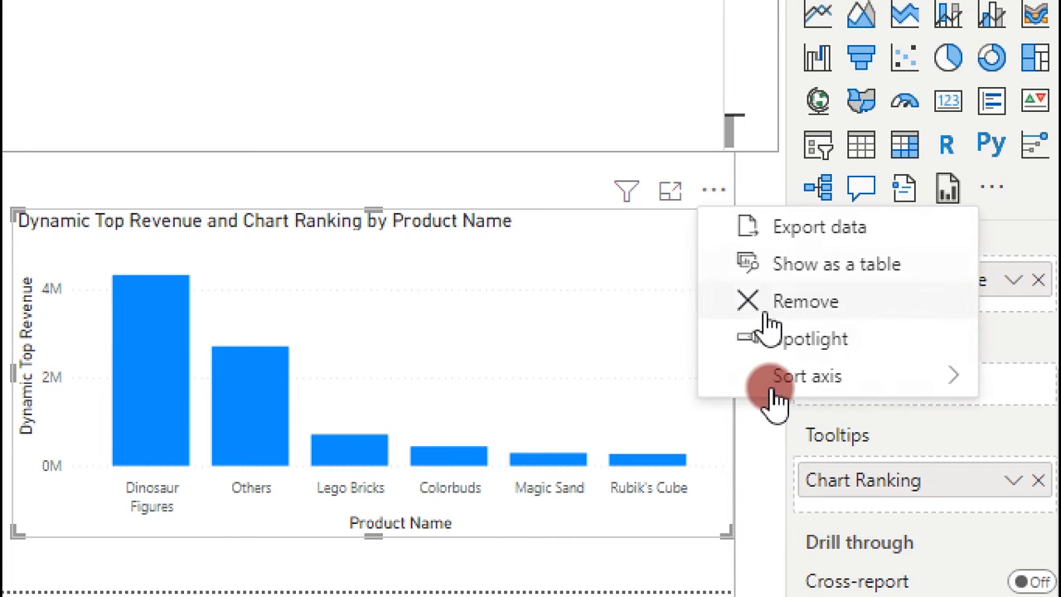
mouse_move(783, 376)
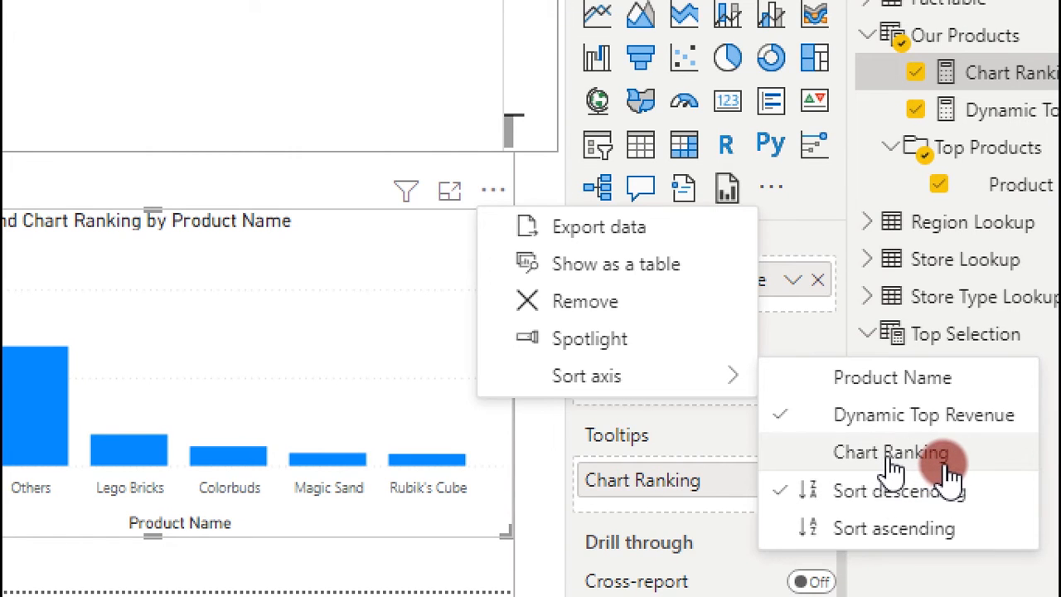
left_click(945, 458)
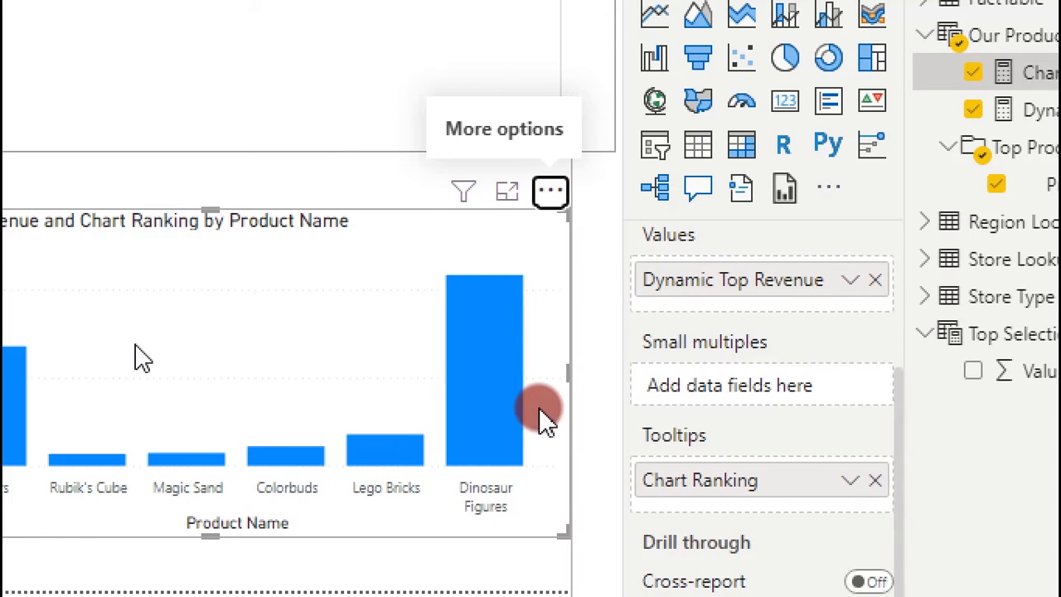
mouse_move(87, 381)
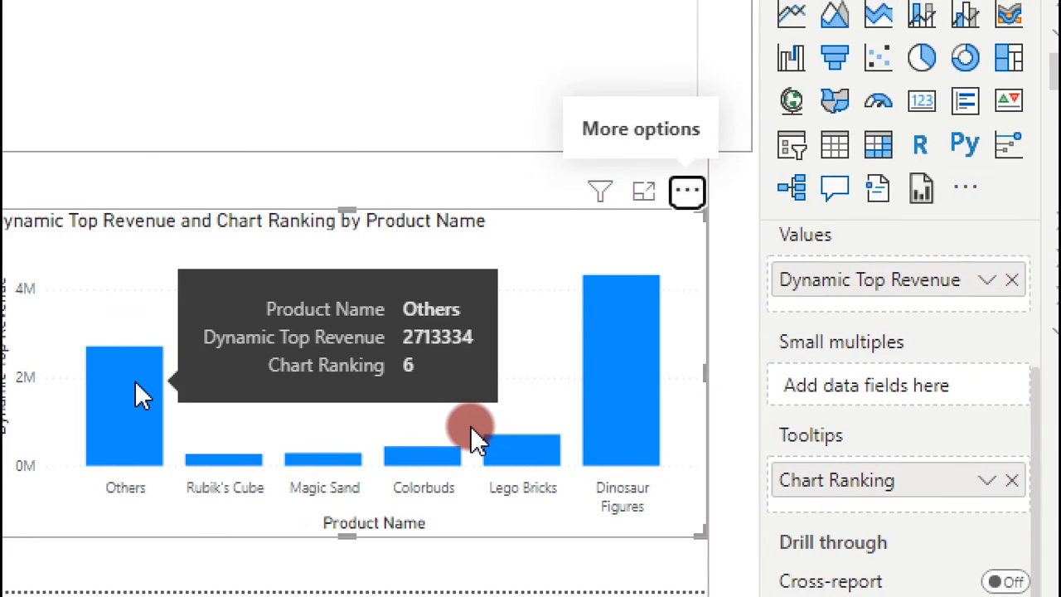
left_click(687, 191)
mouse_move(794, 391)
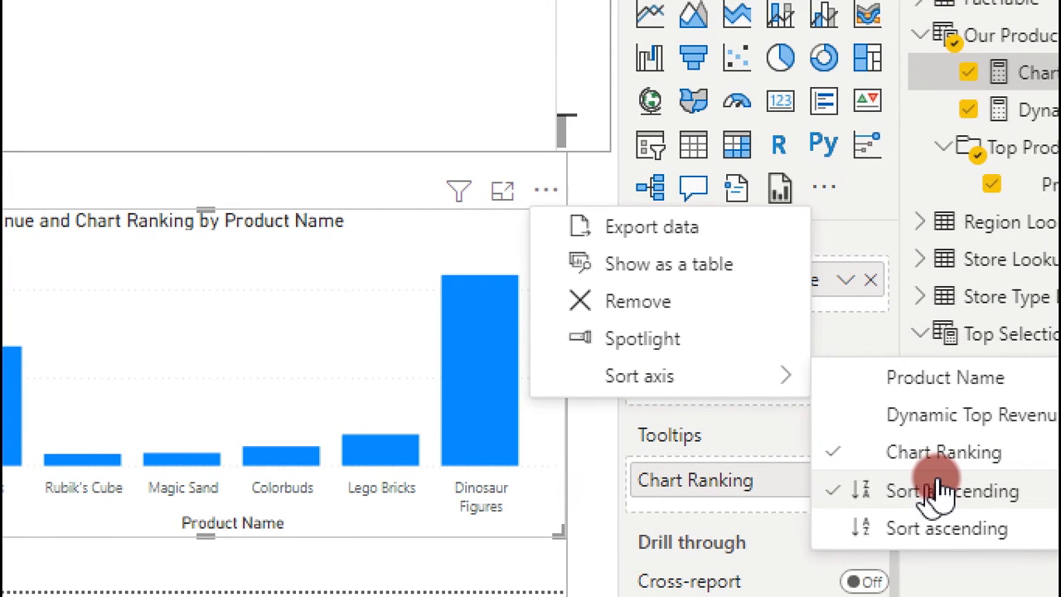
left_click(940, 492)
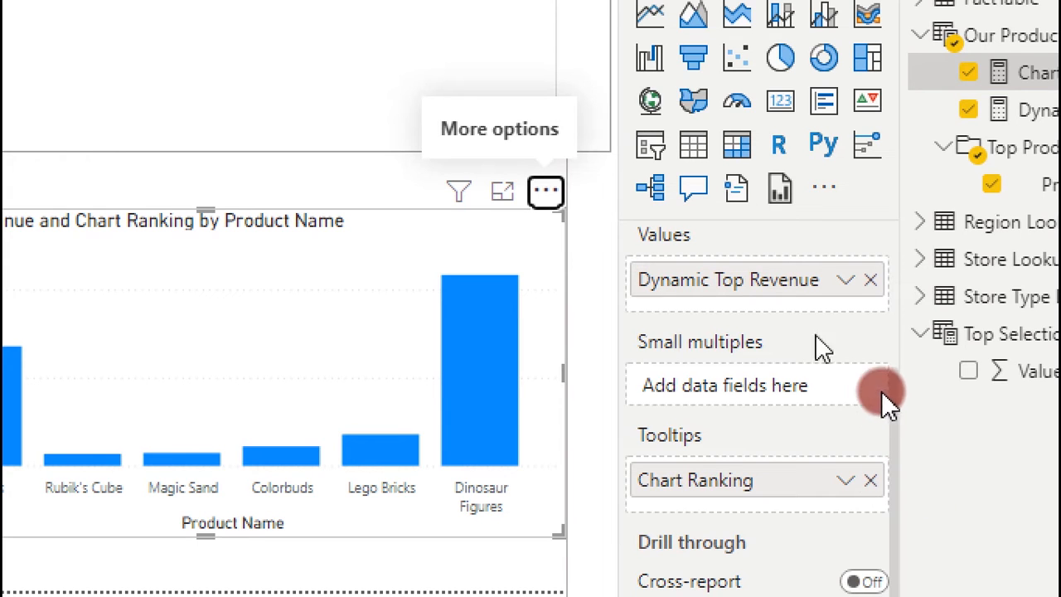
Change the column chart's axis sort order to ascending
left_click(545, 192)
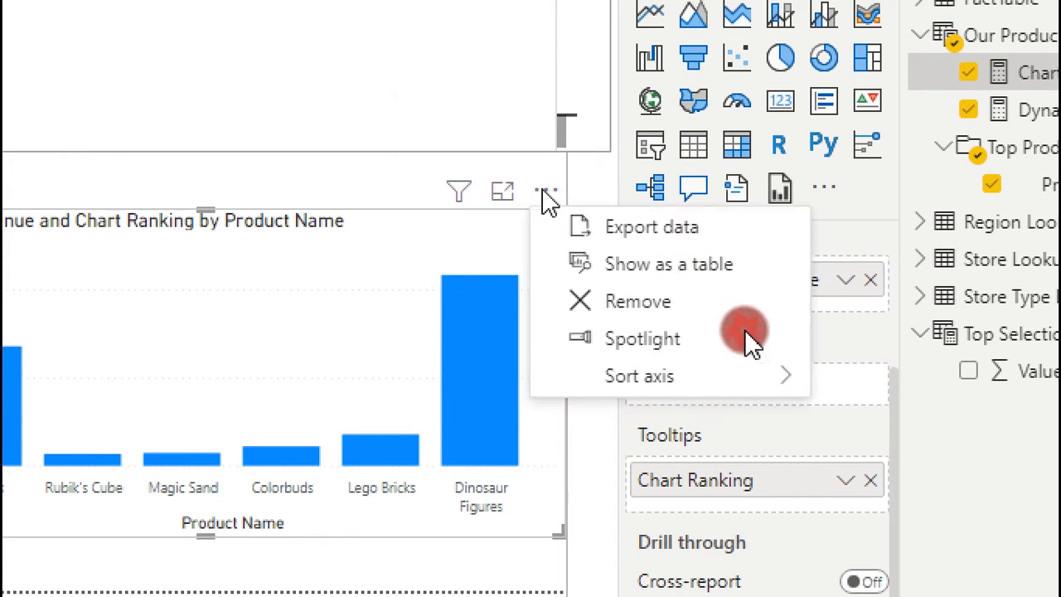
mouse_move(710, 387)
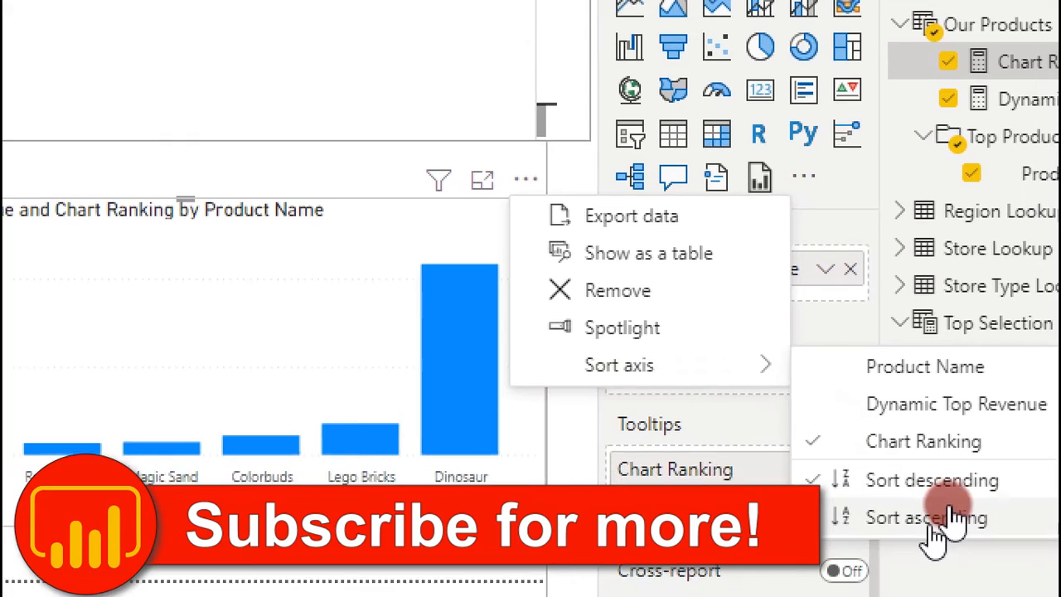
left_click(962, 528)
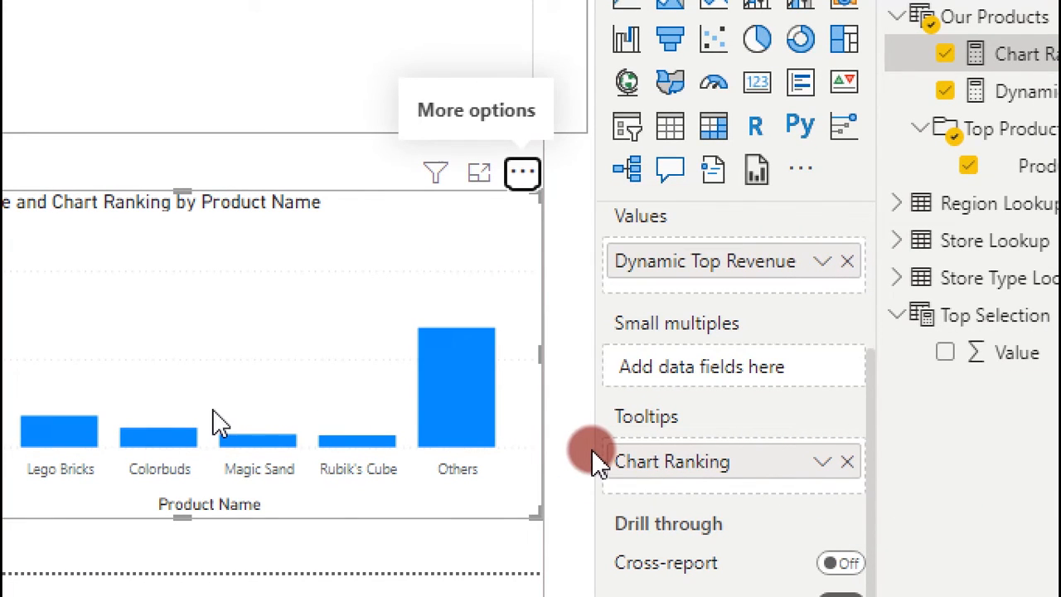
mouse_move(135, 388)
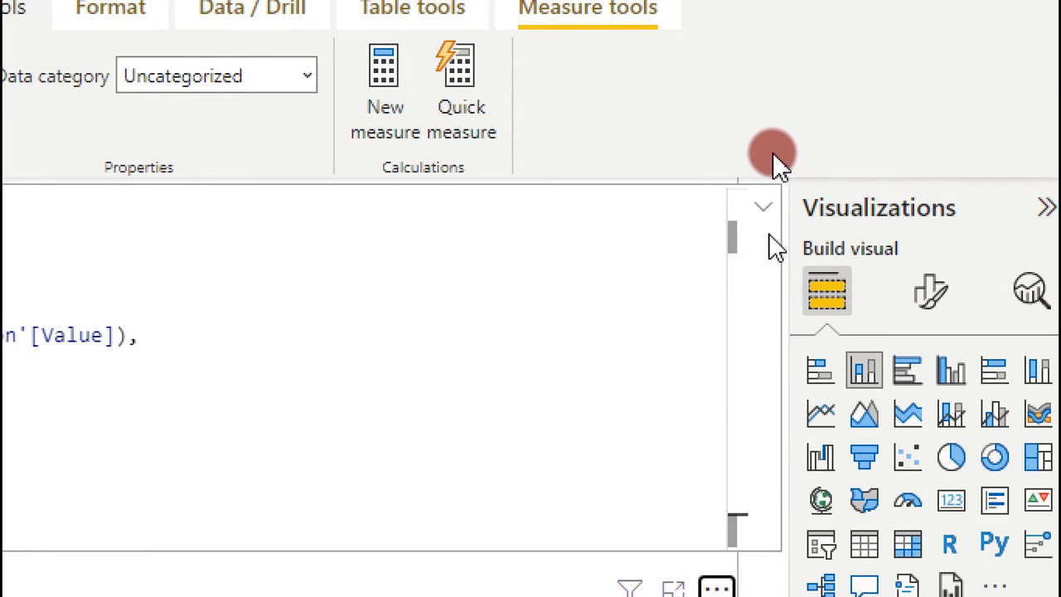
Collapse the formula editor, then shorten the Value slicer and place it directly above the column chart with 3 selected
left_click(762, 208)
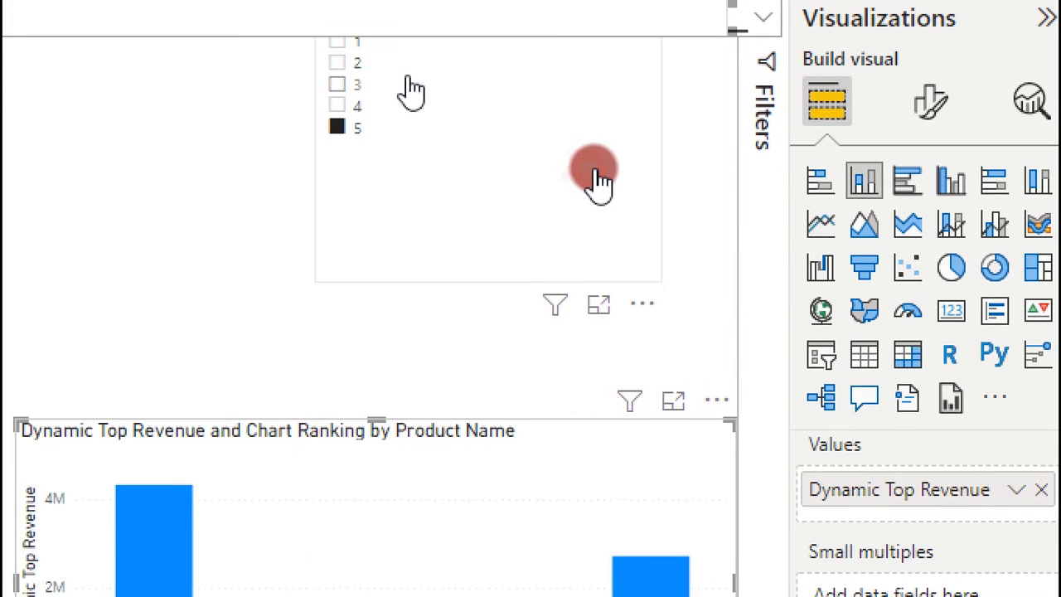
left_click(593, 170)
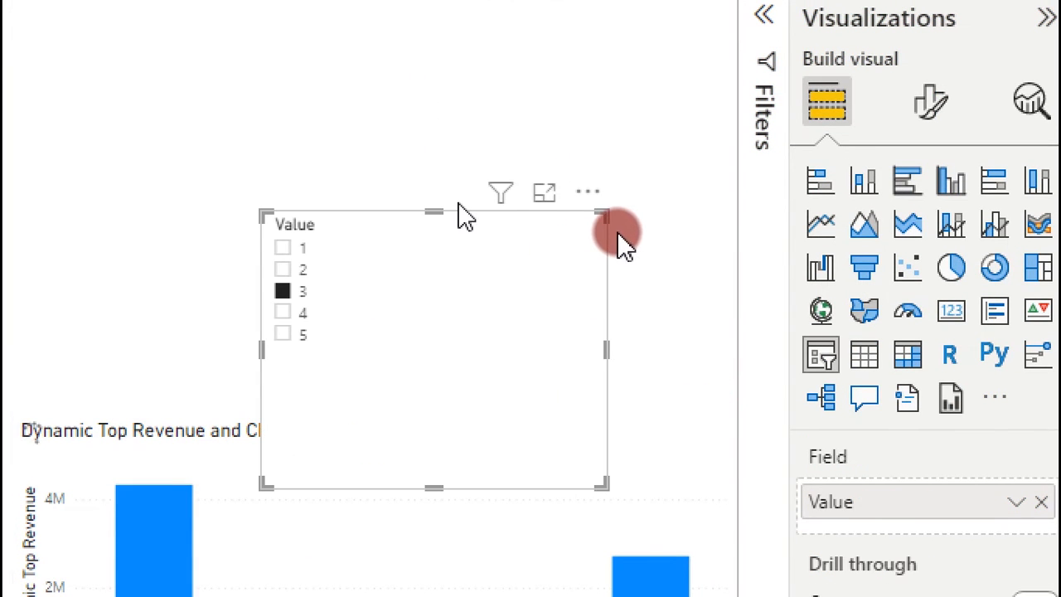
left_click_drag(432, 212, 425, 353)
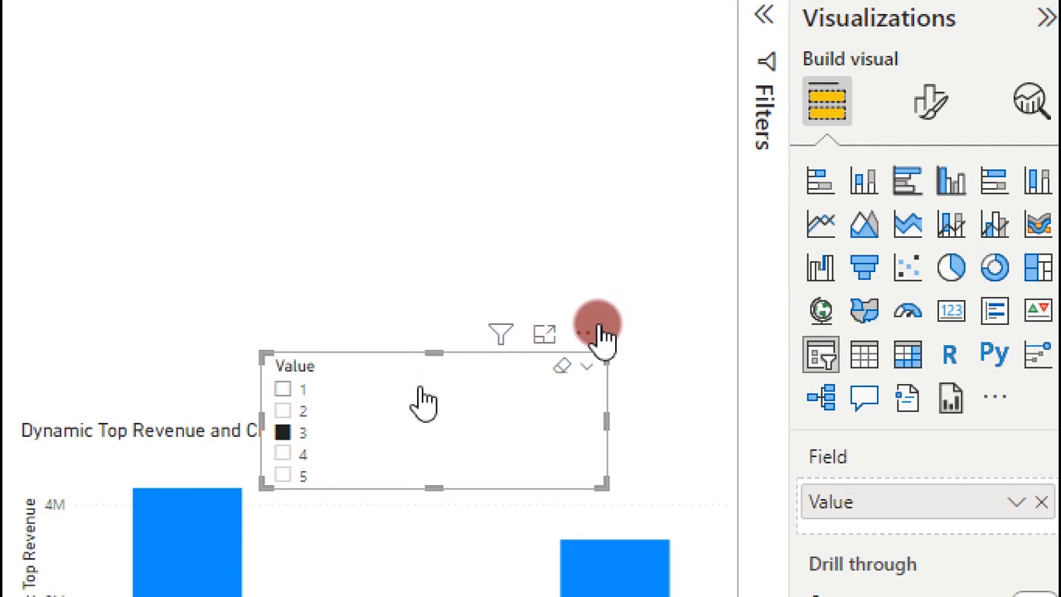
left_click_drag(600, 328, 590, 286)
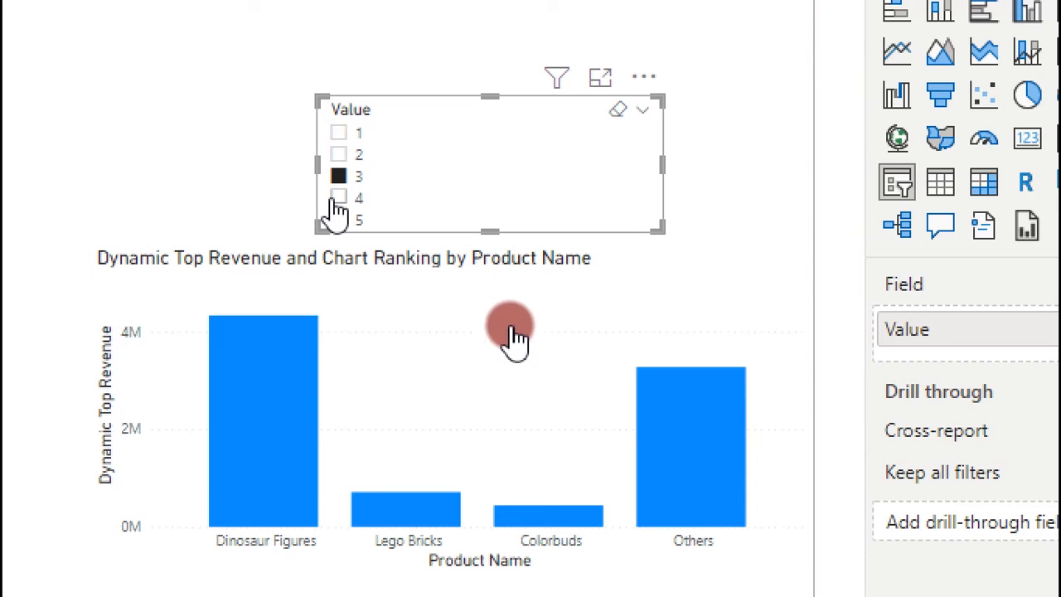
Examine the Chart Ranking tooltips of the product bars and the Others bar with the slicer at 3
mouse_move(276, 438)
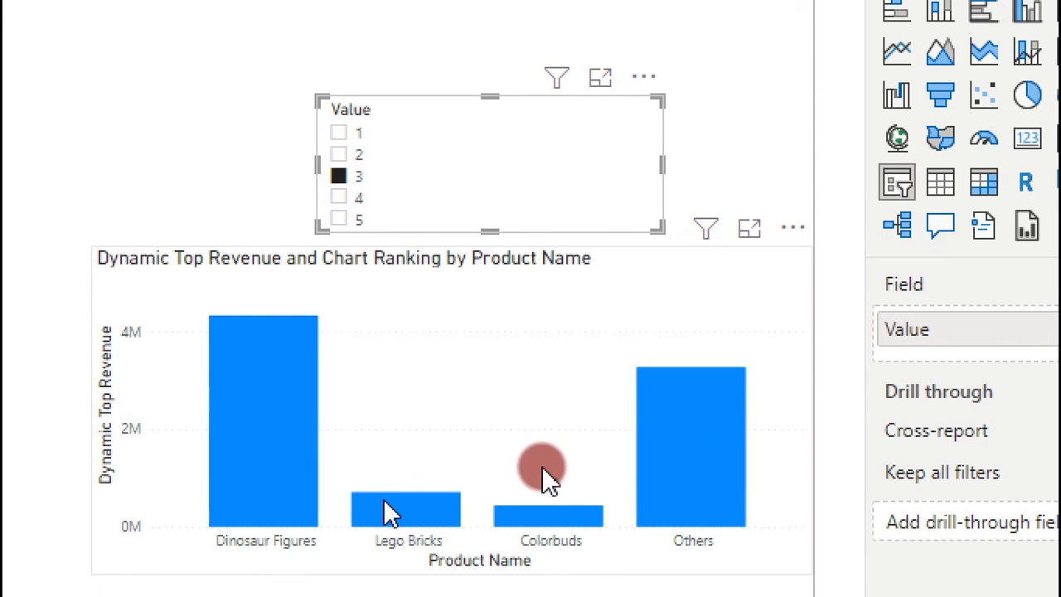
mouse_move(388, 514)
mouse_move(531, 523)
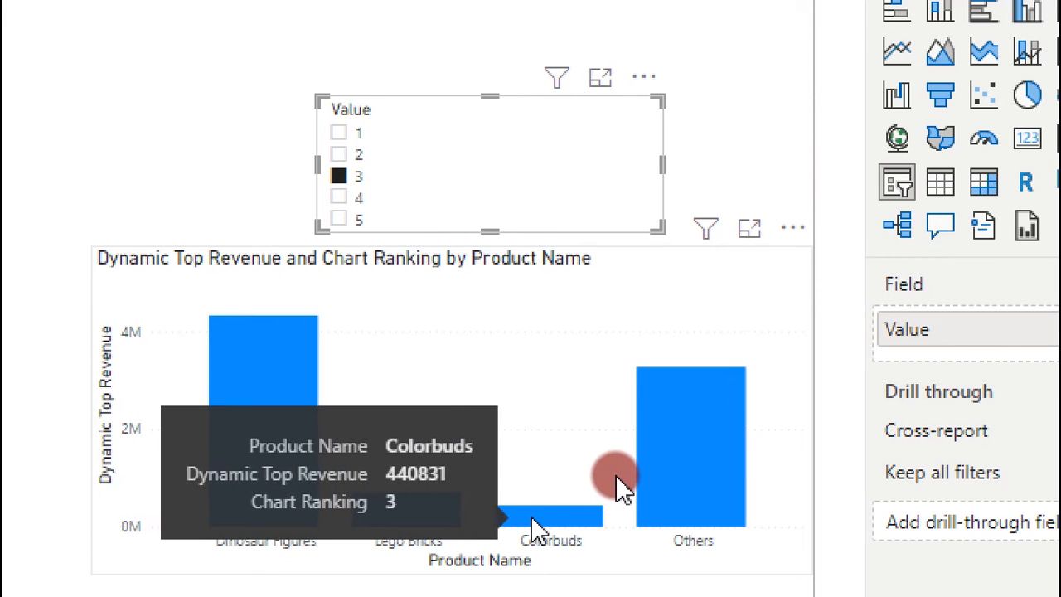
mouse_move(675, 468)
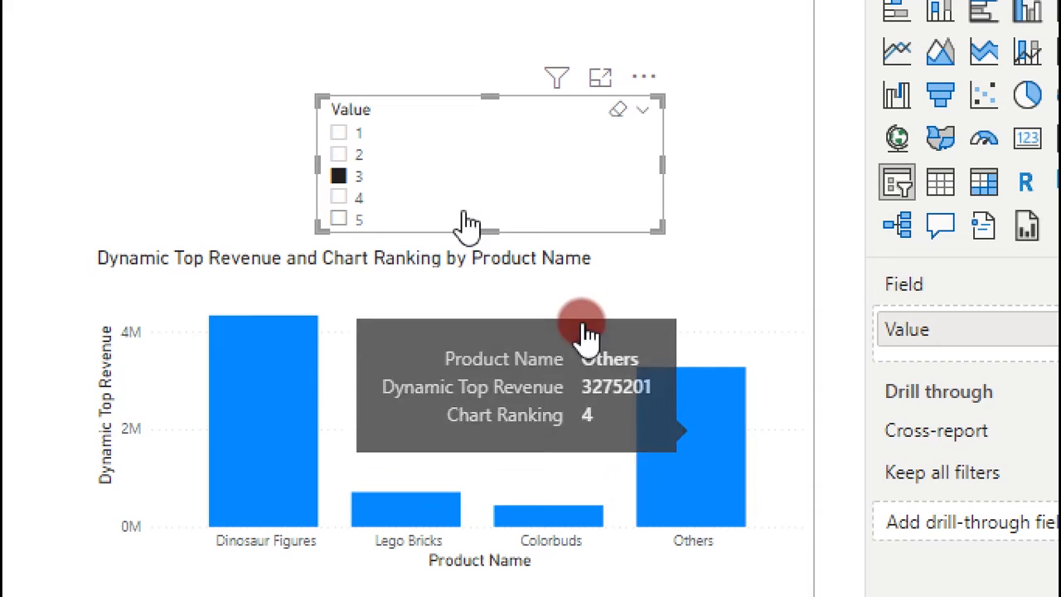
Test the Value slicer with 5 and 4, checking the bar order and the Chart Ranking tooltips
left_click(338, 220)
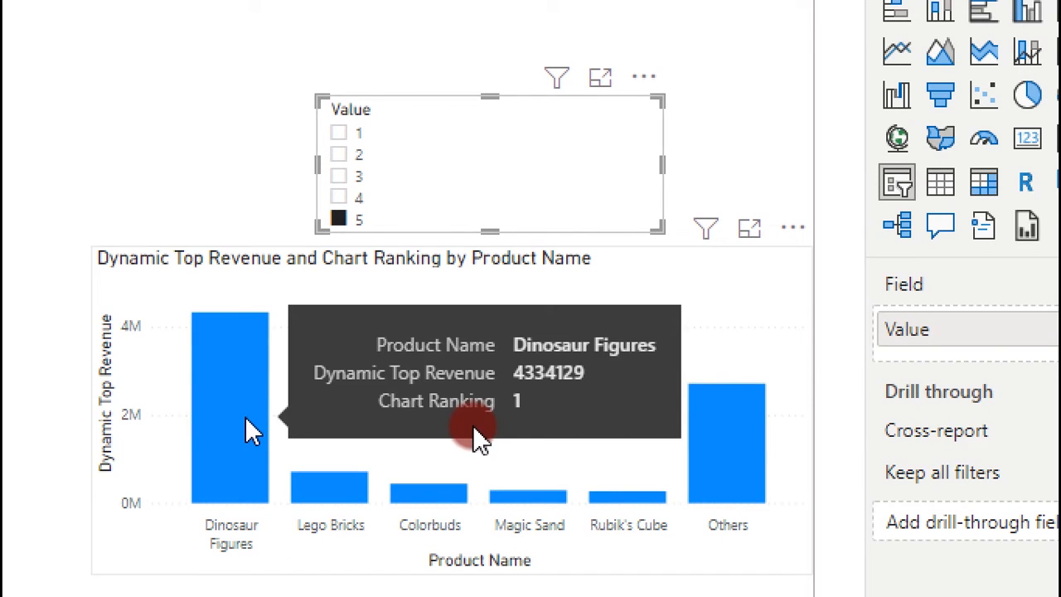
mouse_move(757, 485)
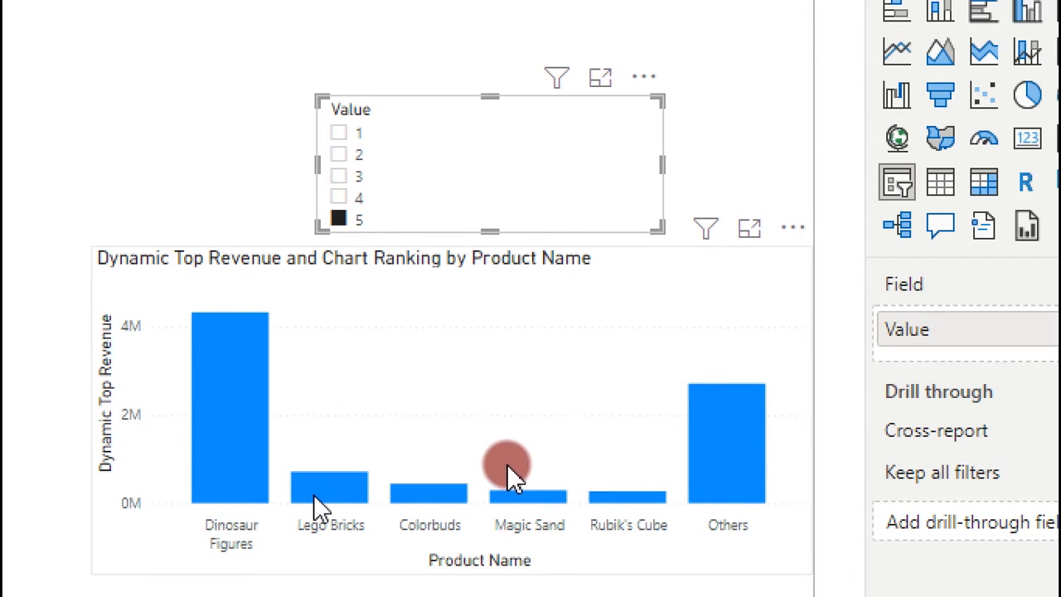
mouse_move(719, 431)
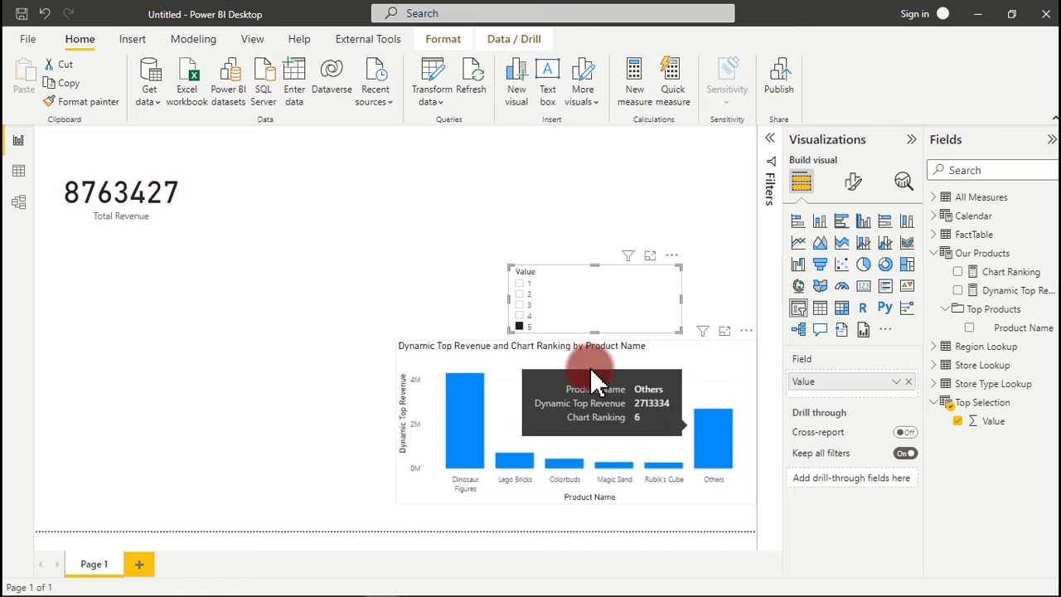
left_click(519, 316)
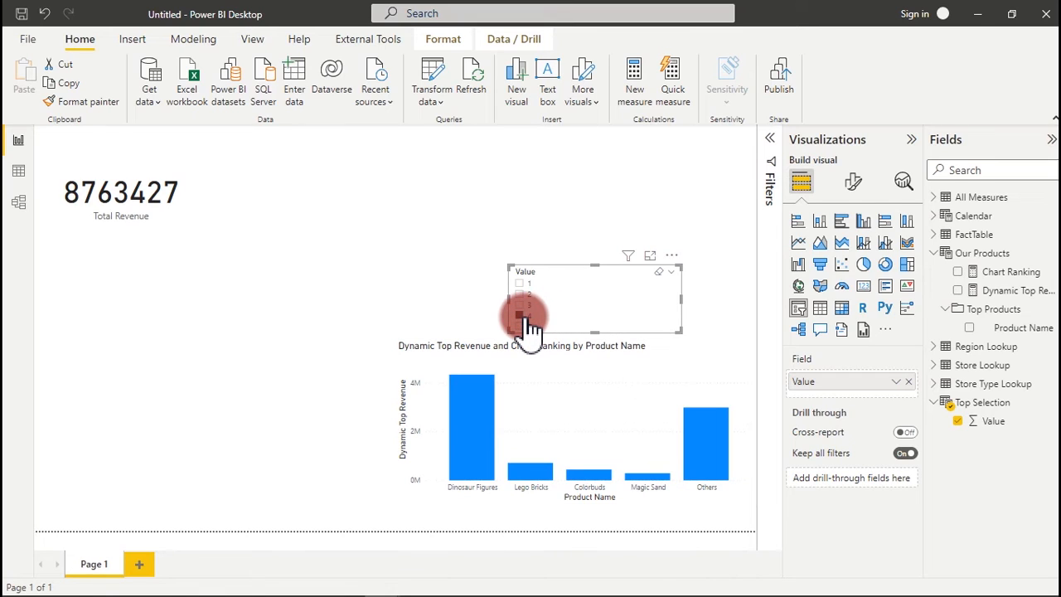
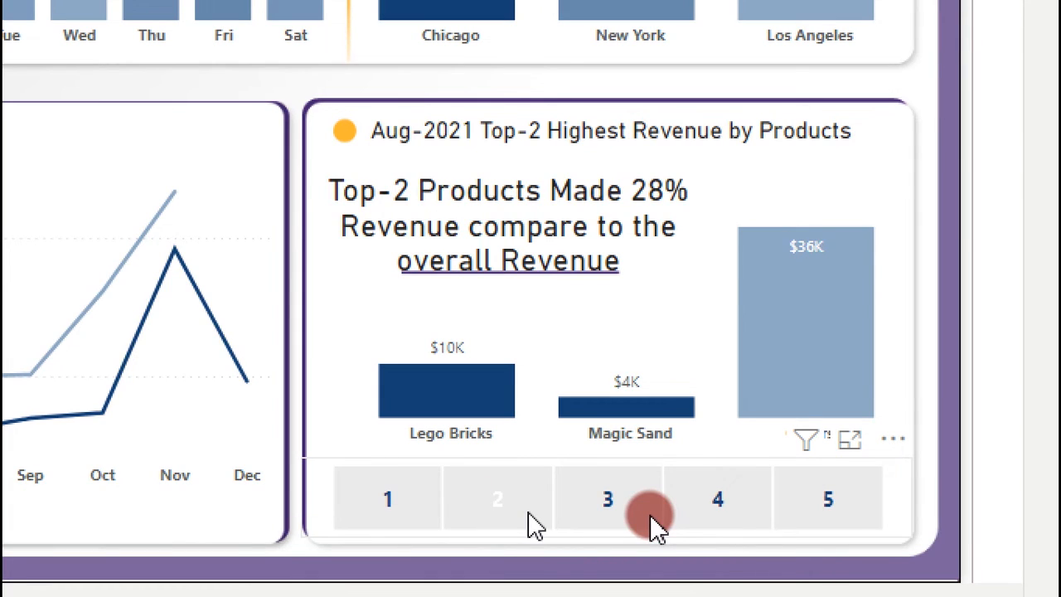
In the finished dashboard, switch the top-products slicer through 2, 3 and 5 and compare the headline and bars
left_click(507, 499)
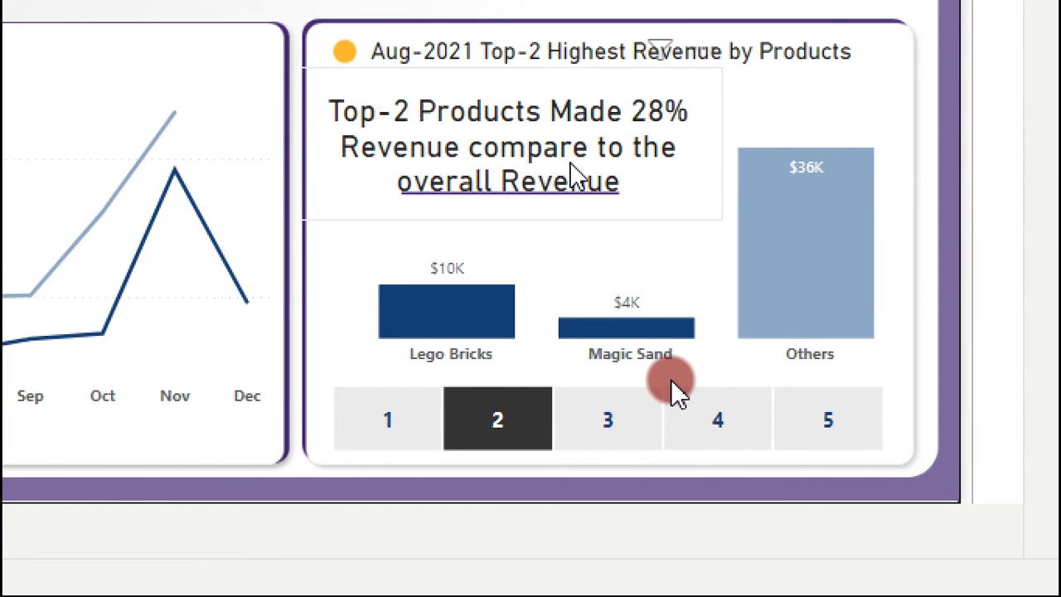
left_click(609, 432)
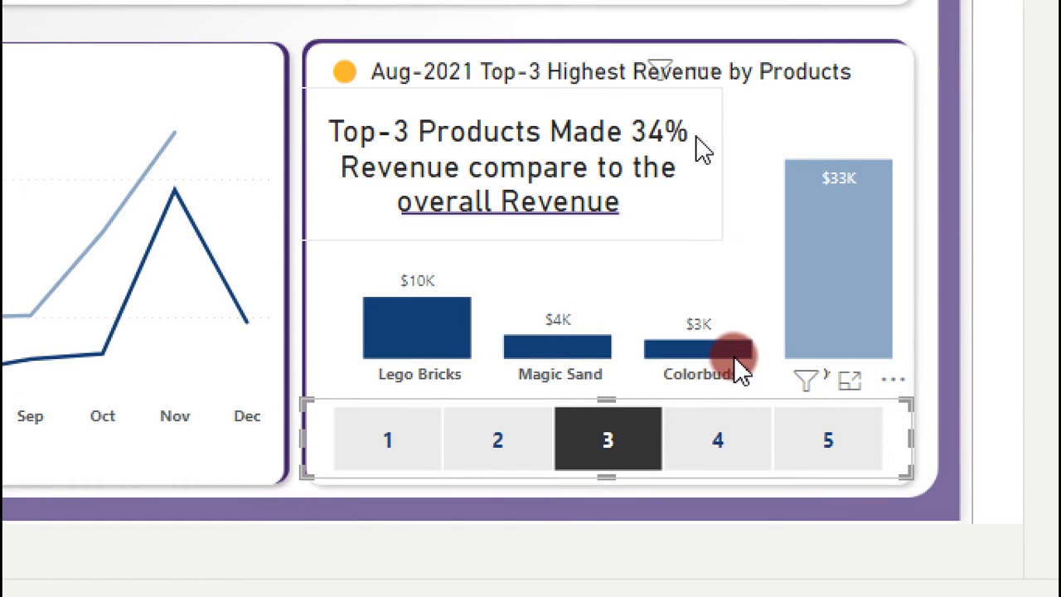
left_click(813, 442)
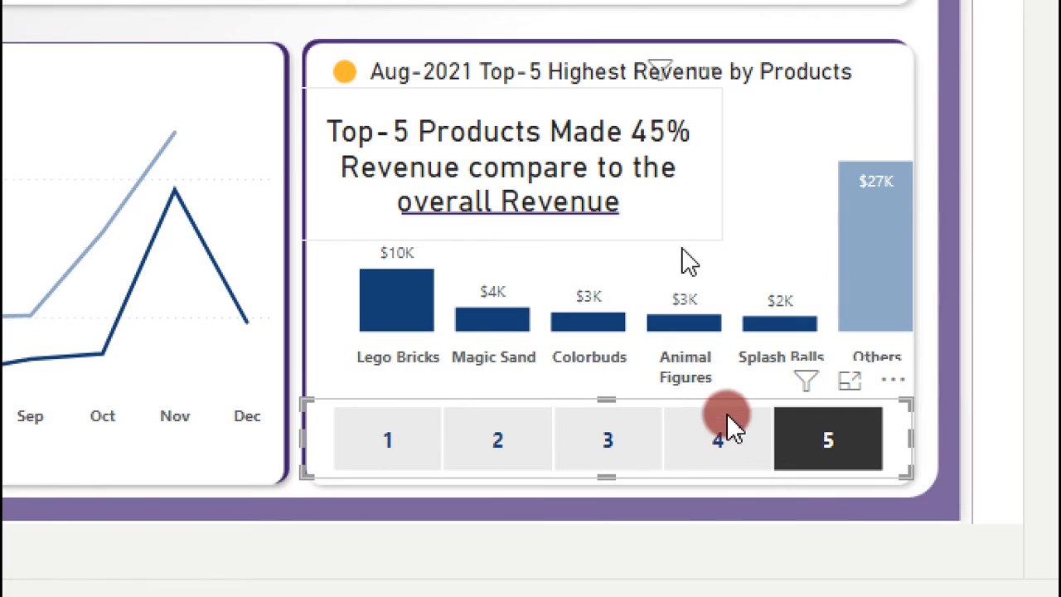
mouse_move(468, 337)
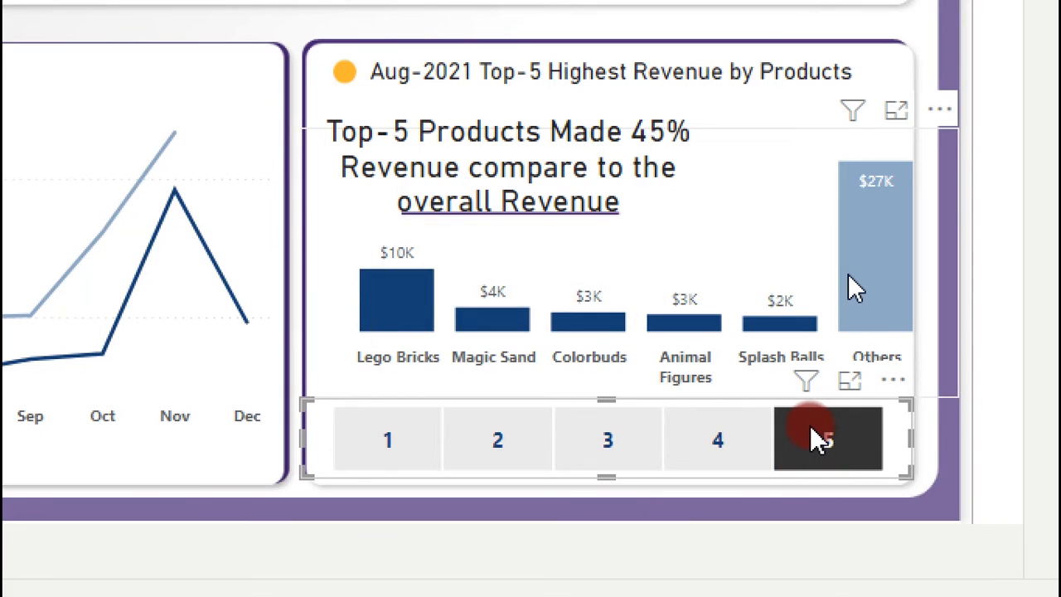
Switch from the finished dashboard to the untitled Power BI report and deselect the Value slicer
mouse_move(848, 275)
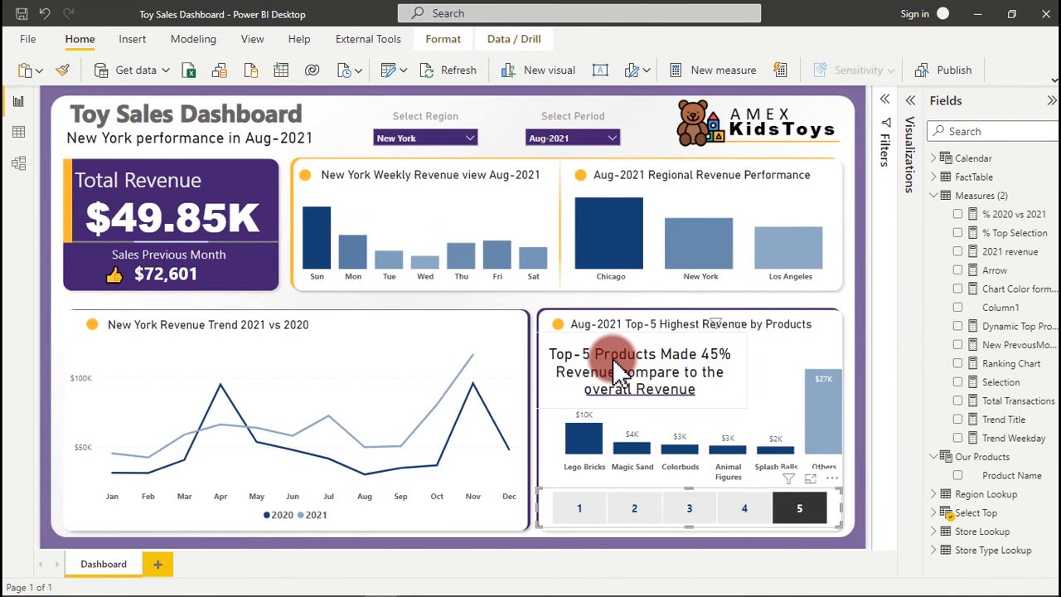
mouse_move(370, 587)
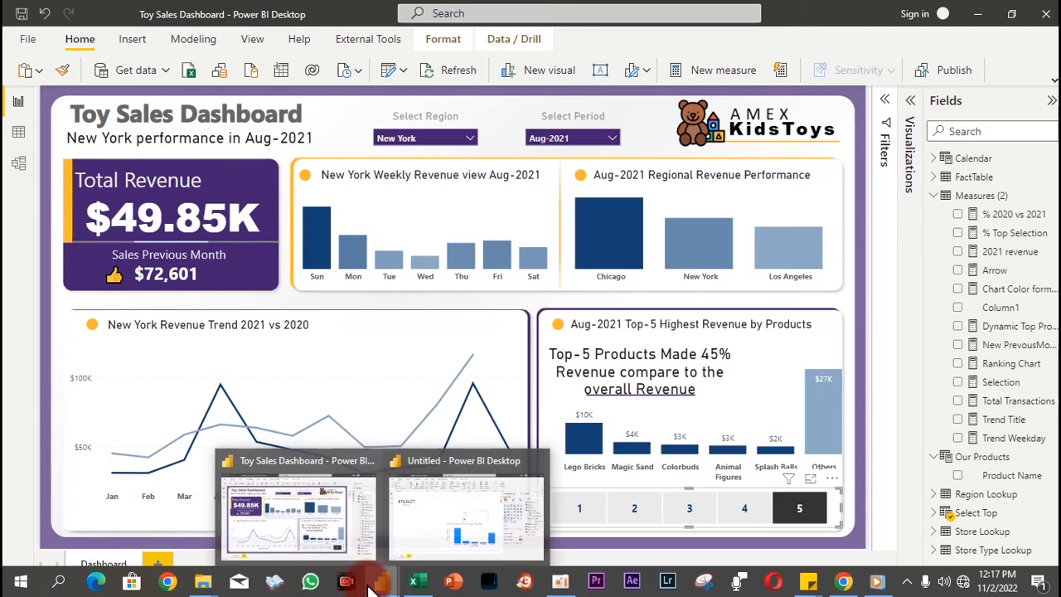
left_click(442, 518)
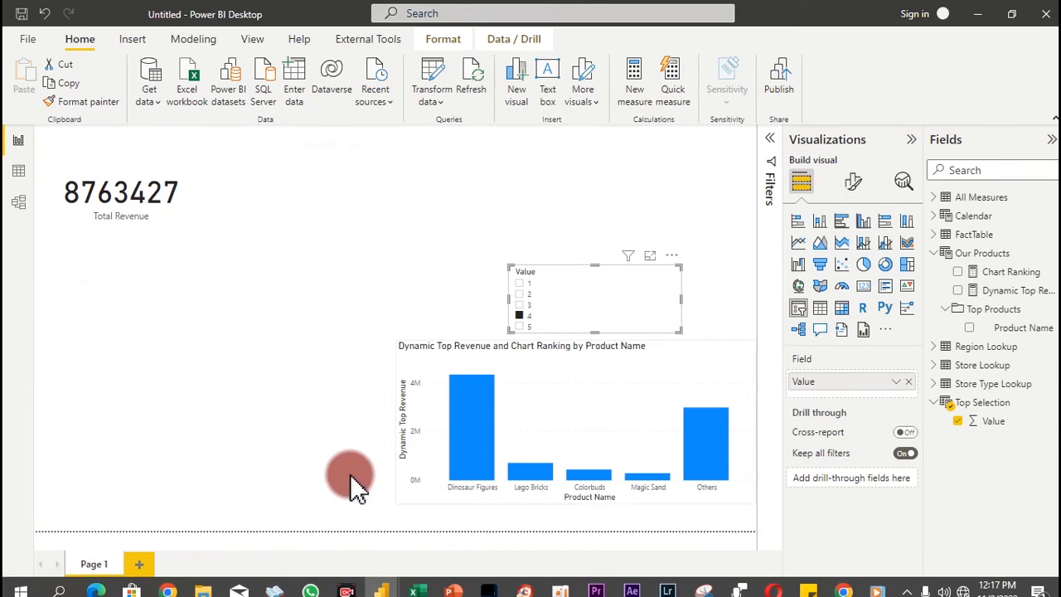
left_click(324, 455)
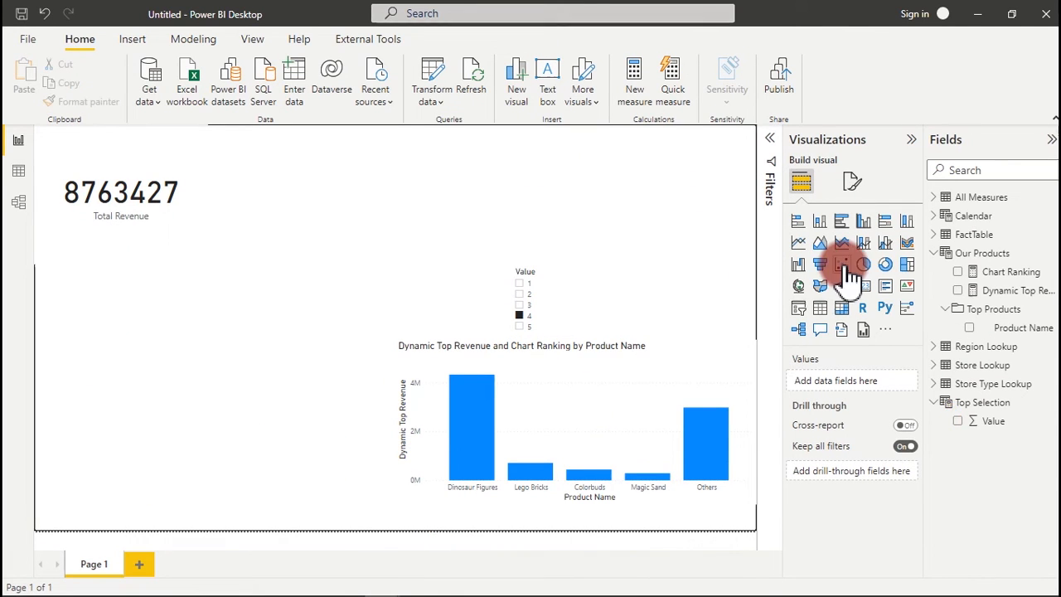
Create a new measure in the Our Products table and name it % Top Selection
left_click(1007, 290)
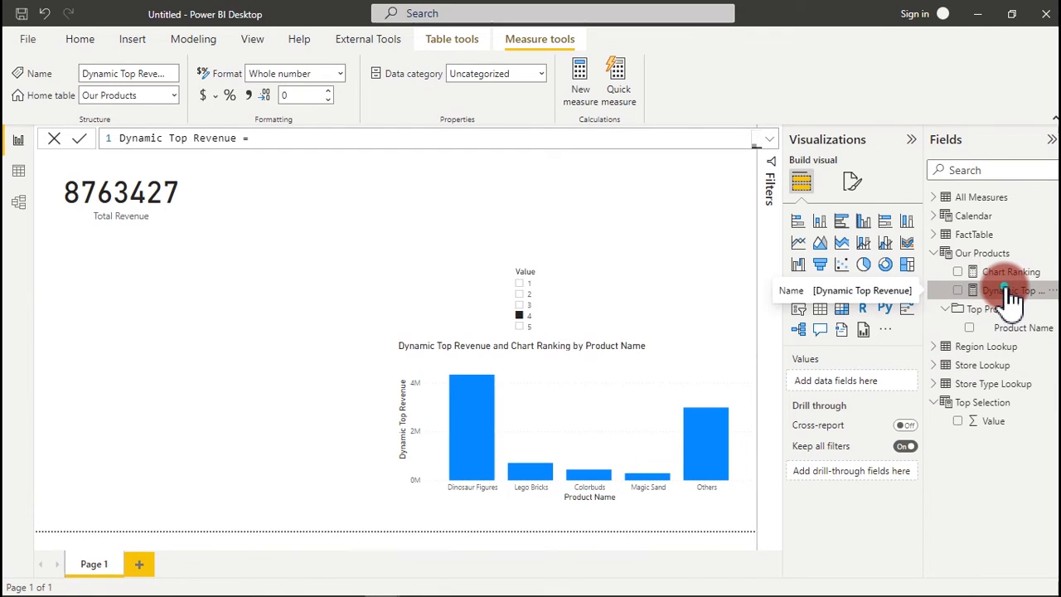
right_click(1008, 292)
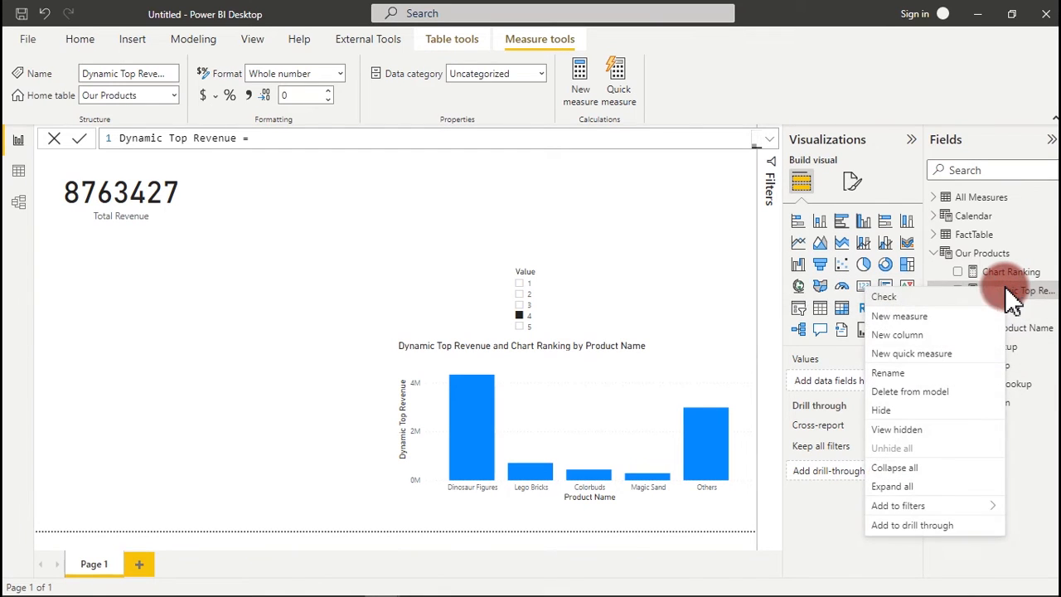
left_click(916, 317)
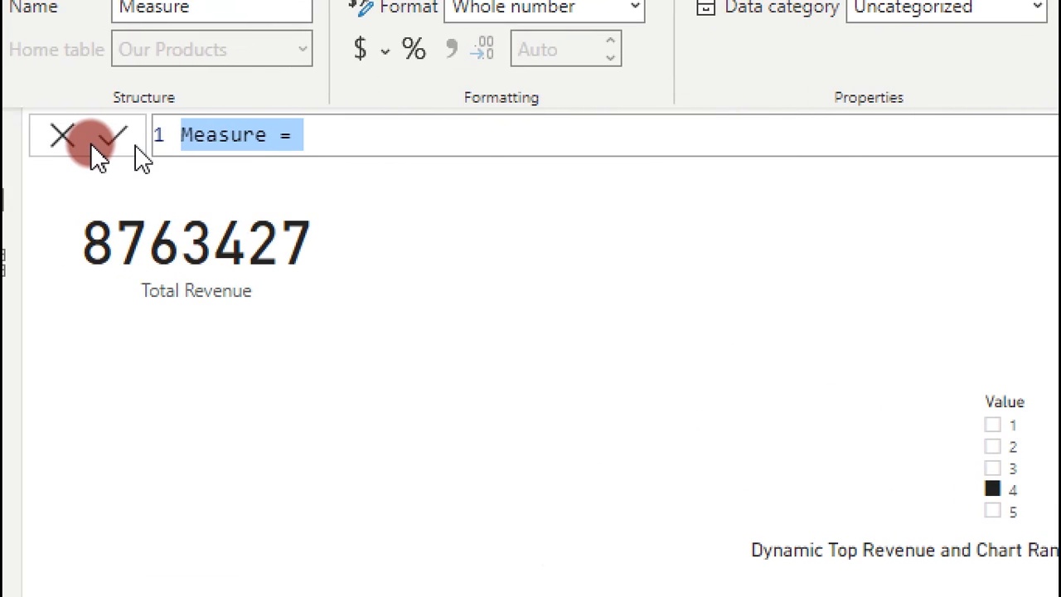
type("% ")
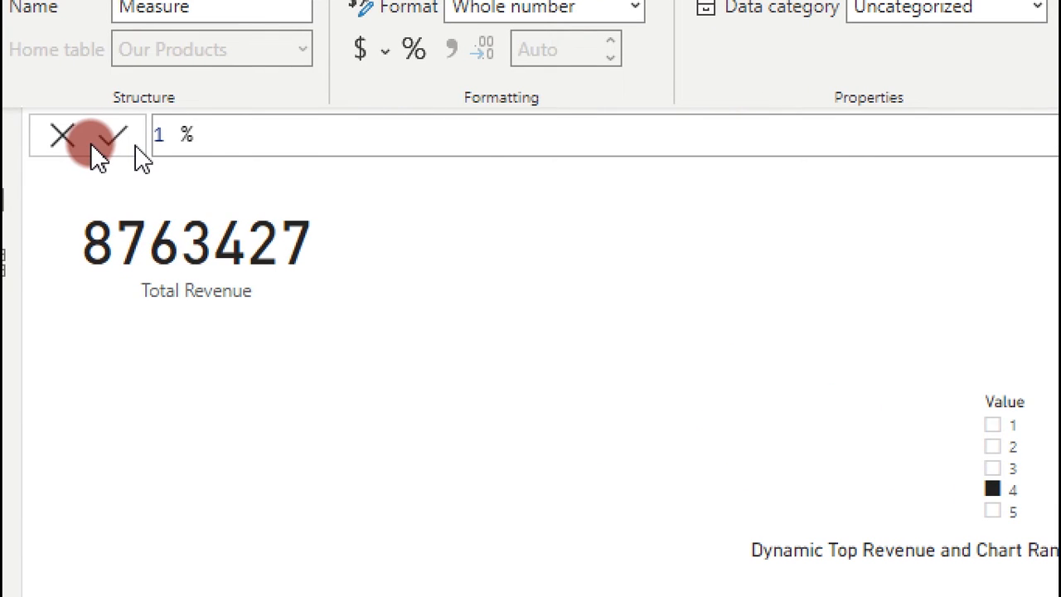
type("Top Sel")
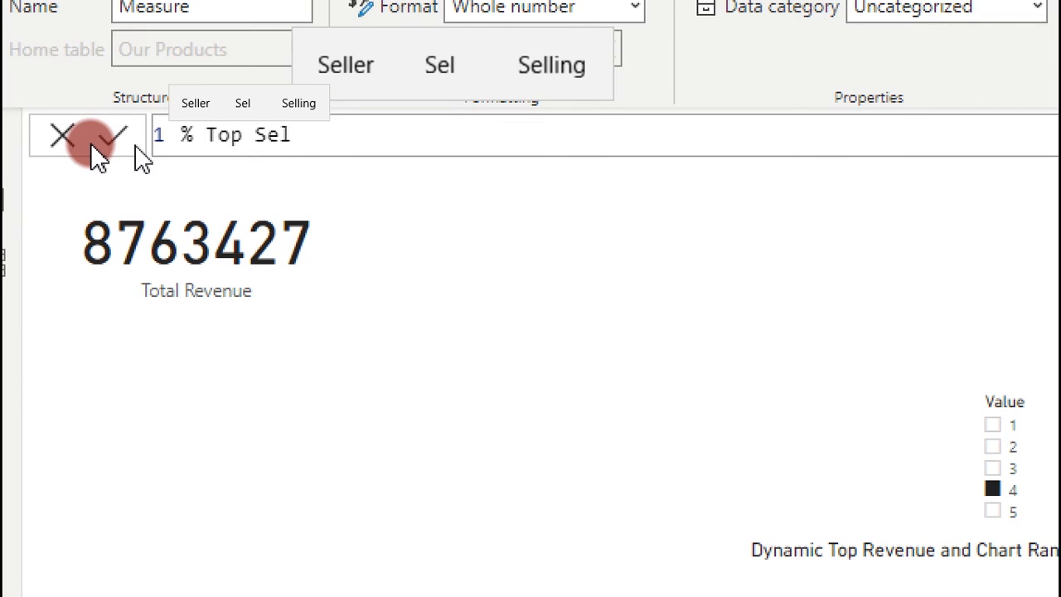
type("ection=")
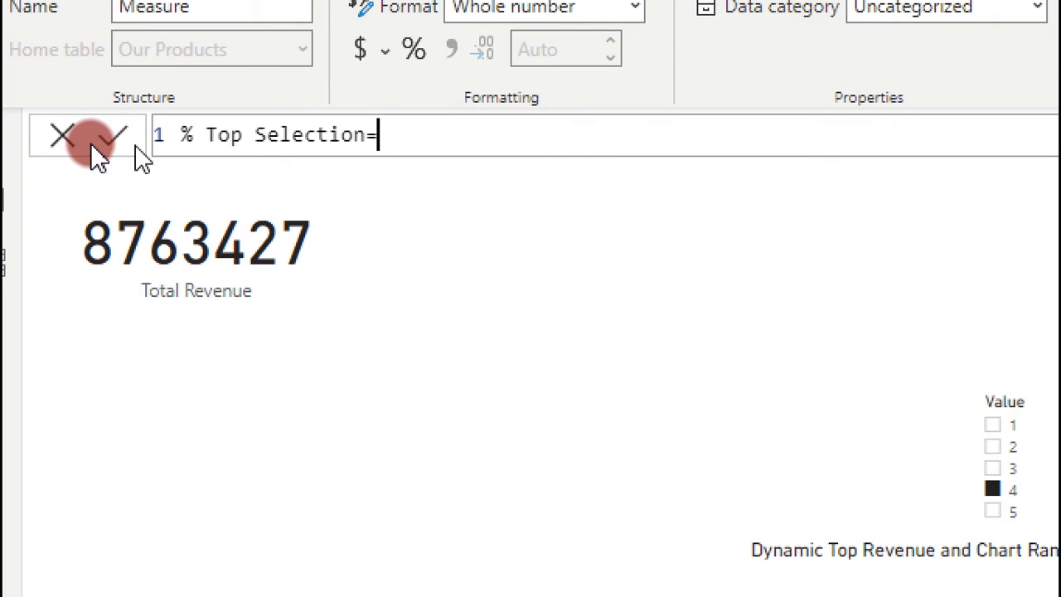
key("shift+Return")
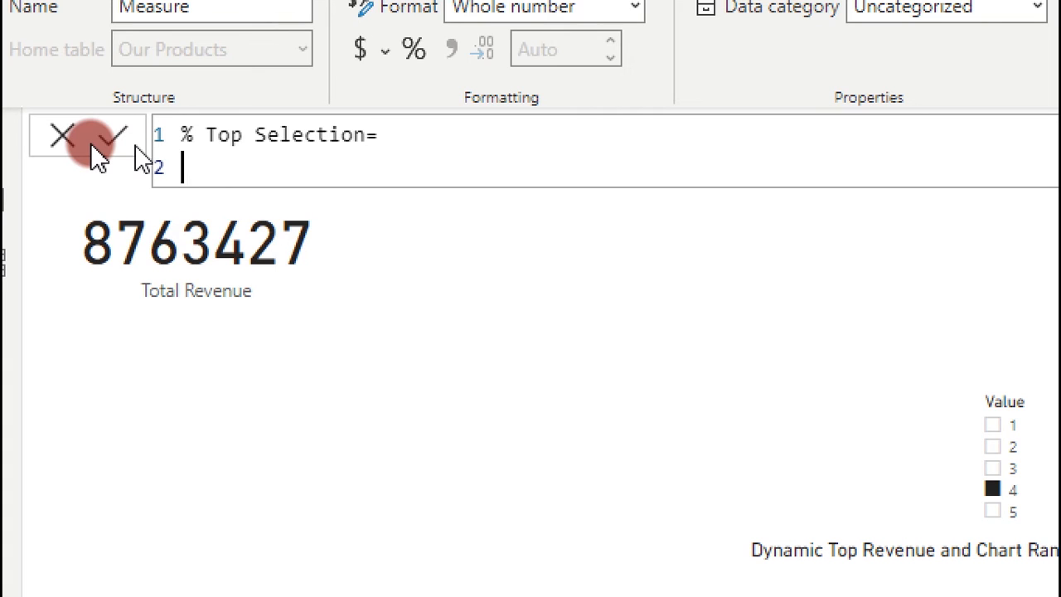
Declare an indented variable TopProducts on the second line of the % Top Selection formula
key("Tab")
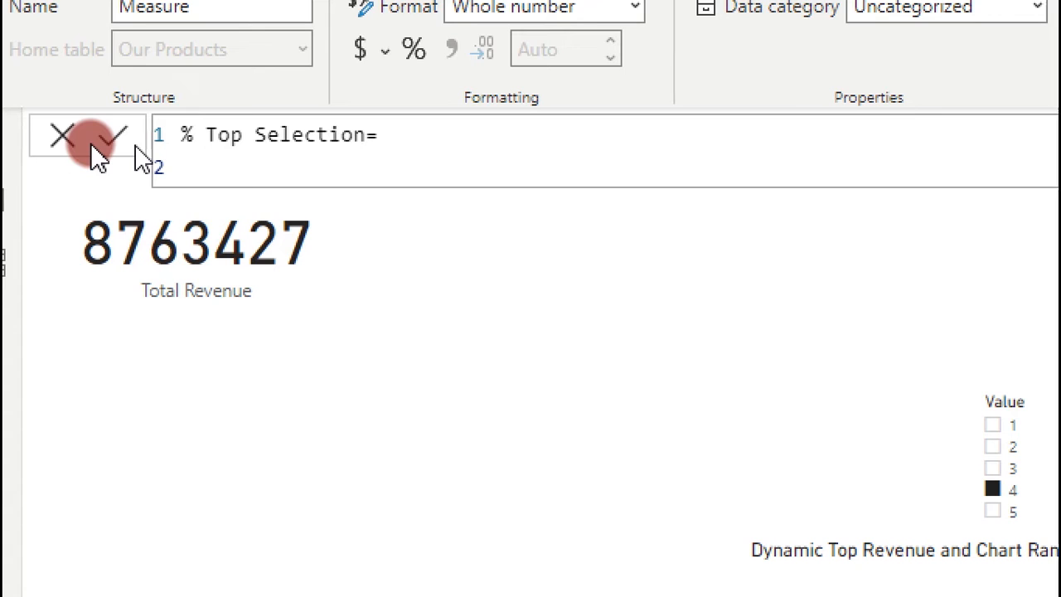
type("VAR")
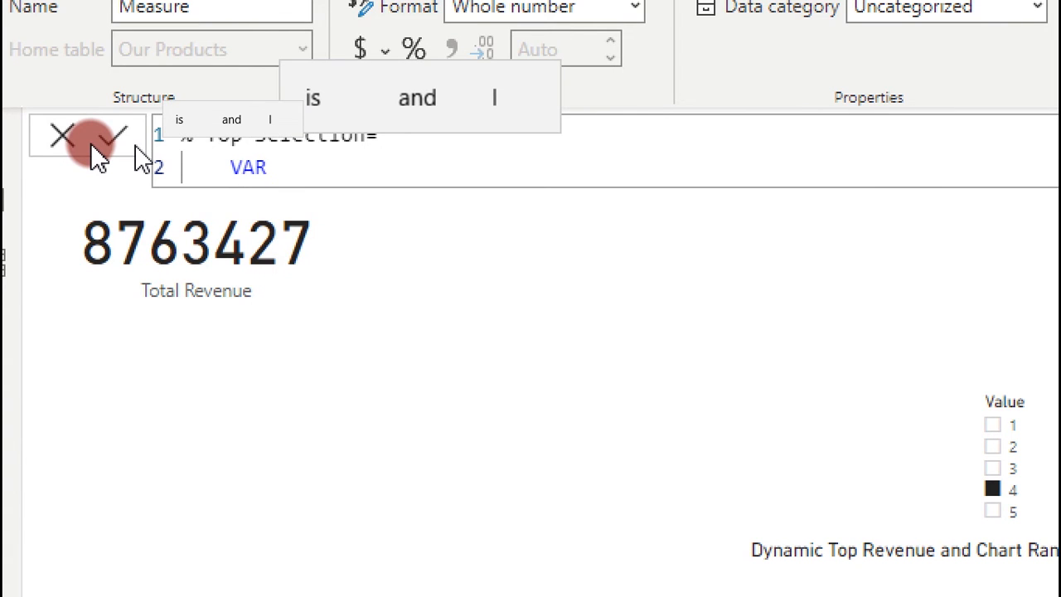
type(" Top")
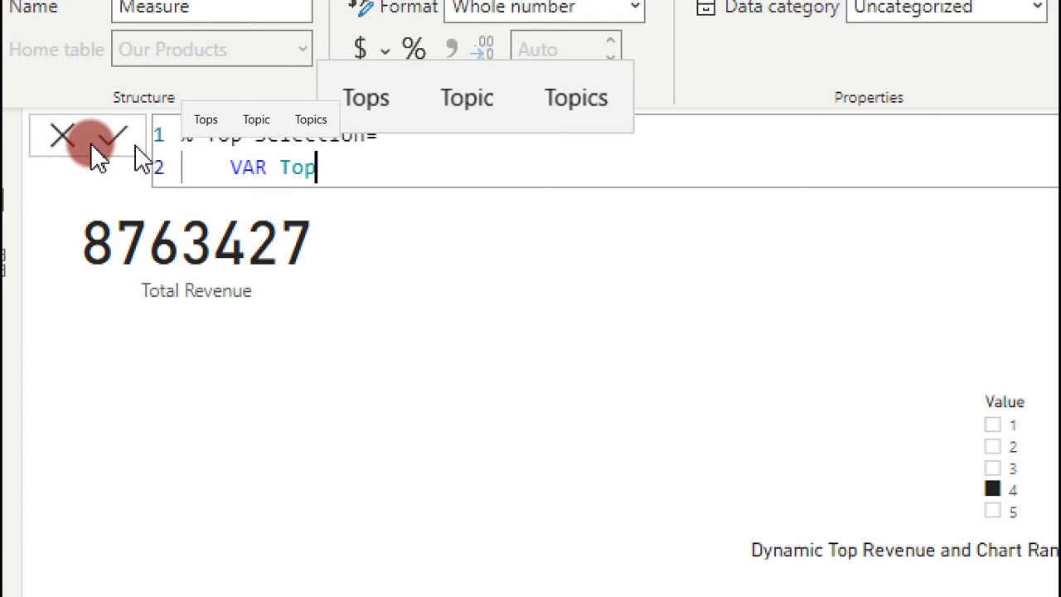
type("Produc")
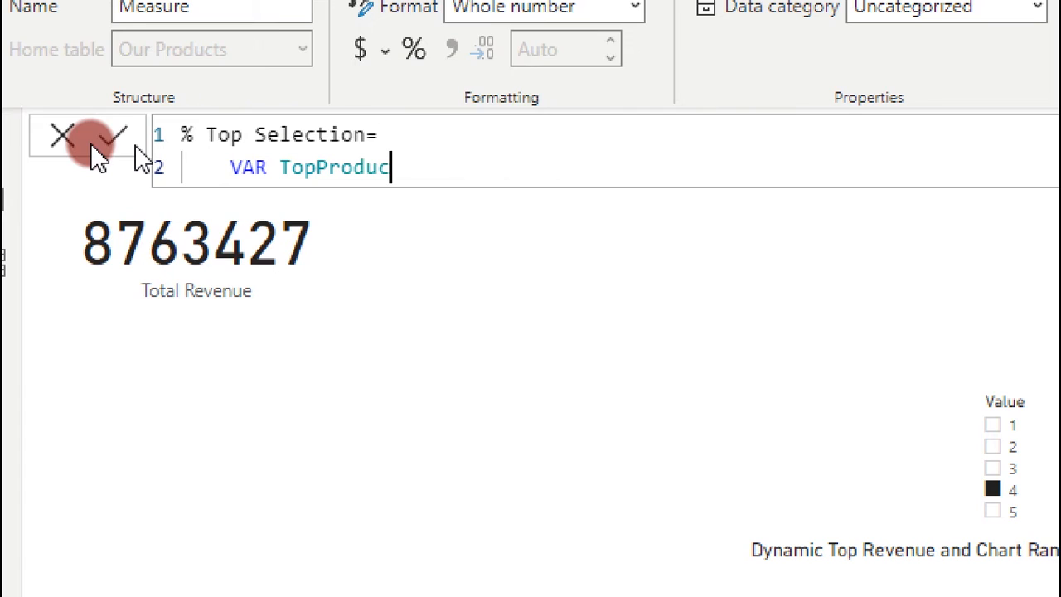
type("ts=")
key("shift+Return")
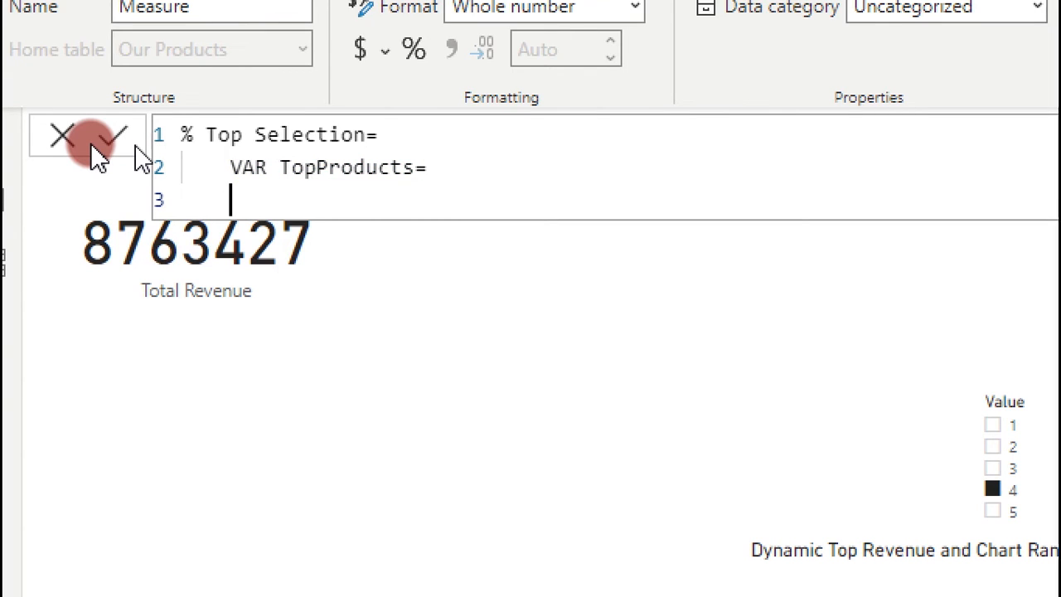
Begin the TopProducts expression with CALCULATE, using [Total Revenue] as its expression argument
type("cal")
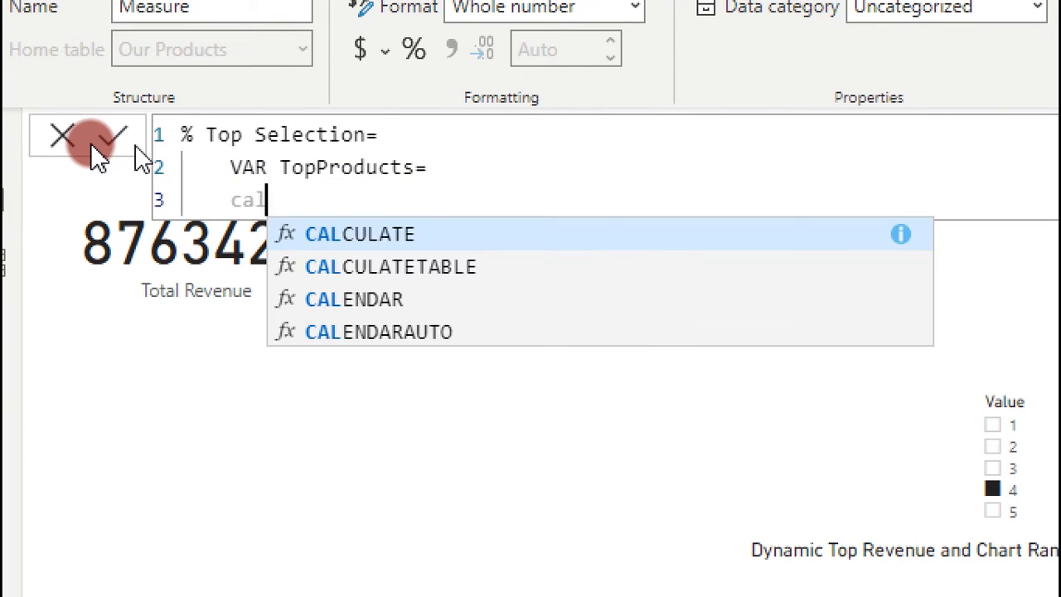
key("Tab")
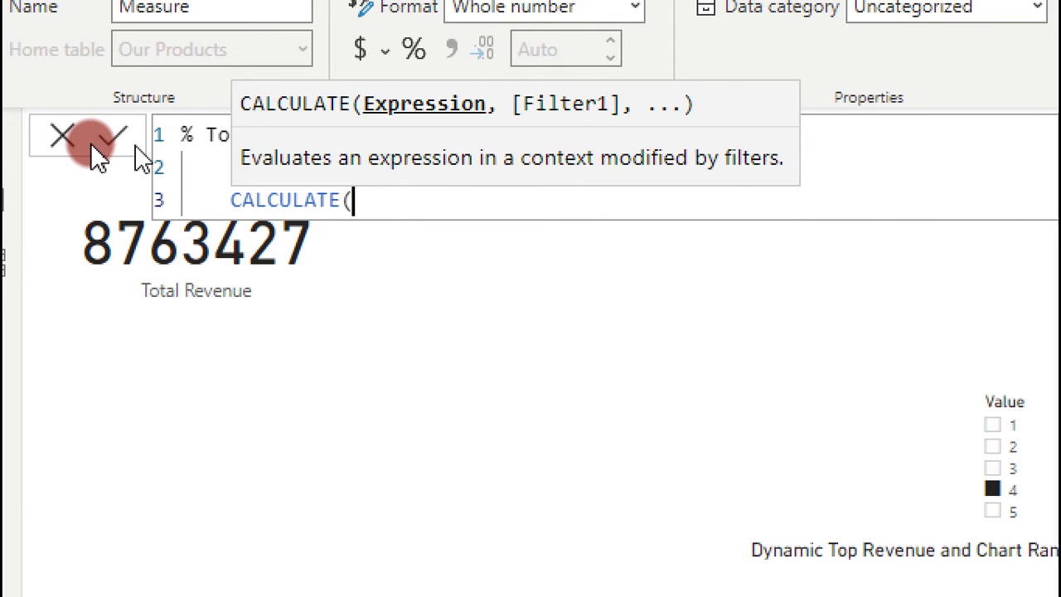
type("[")
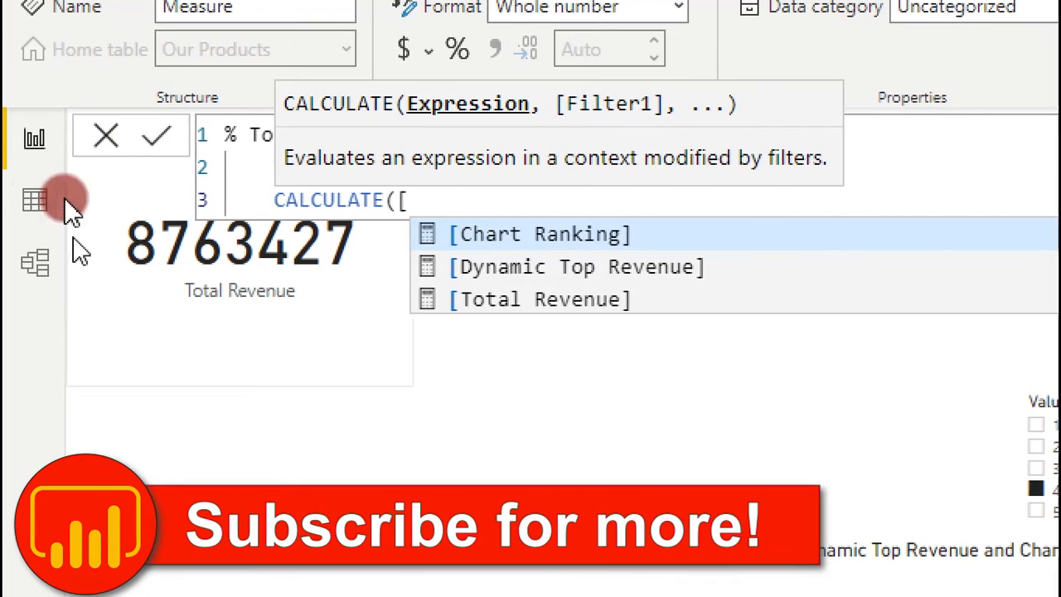
left_click(571, 300)
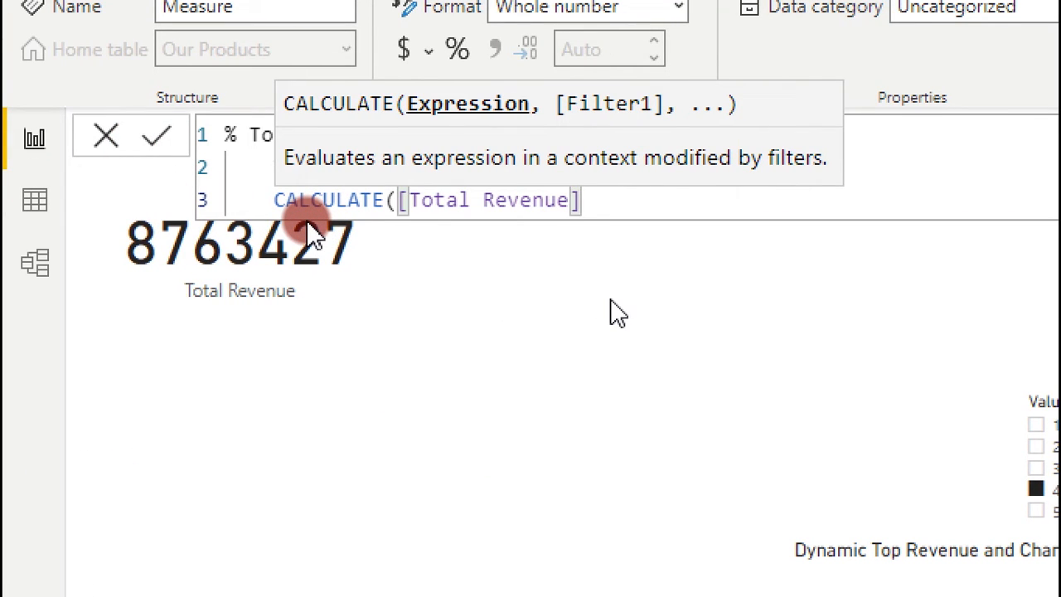
type(",")
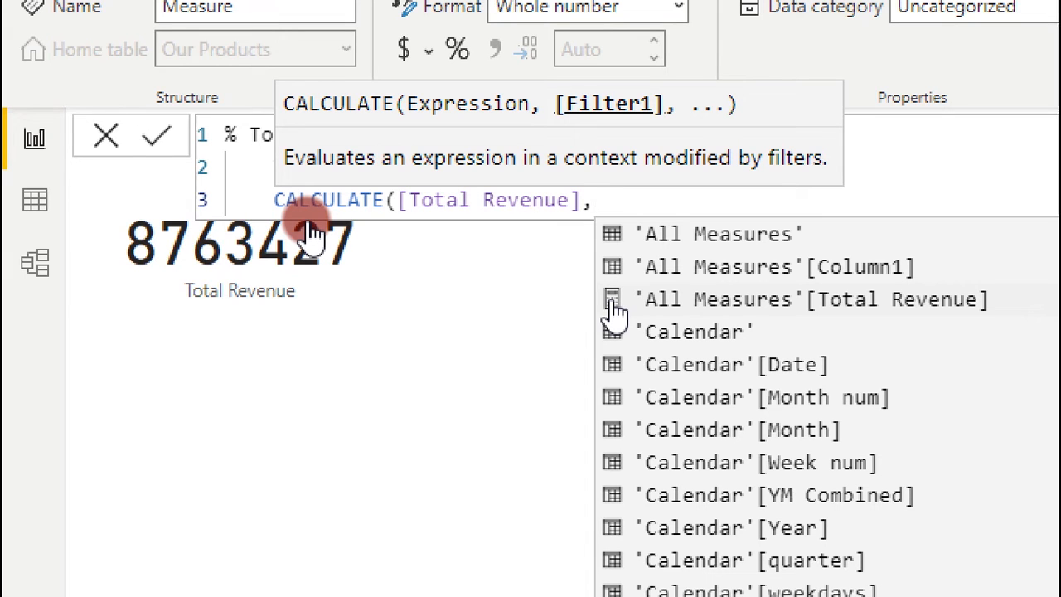
key("shift+Return")
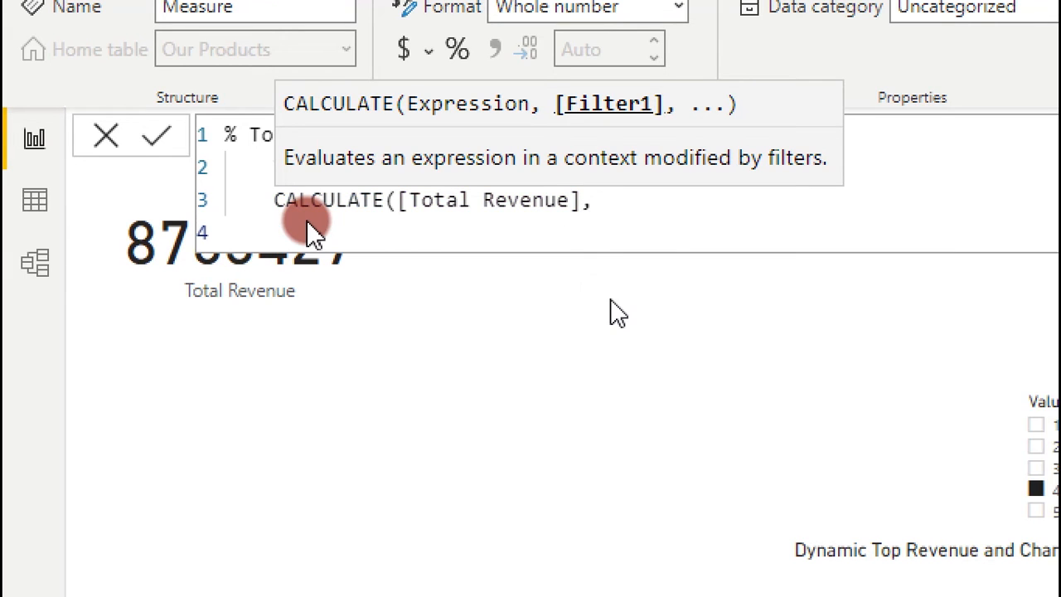
Add TOPN as the CALCULATE filter, with SELECTEDVALUE('Top Selection'[Value]) as its N value
type("to")
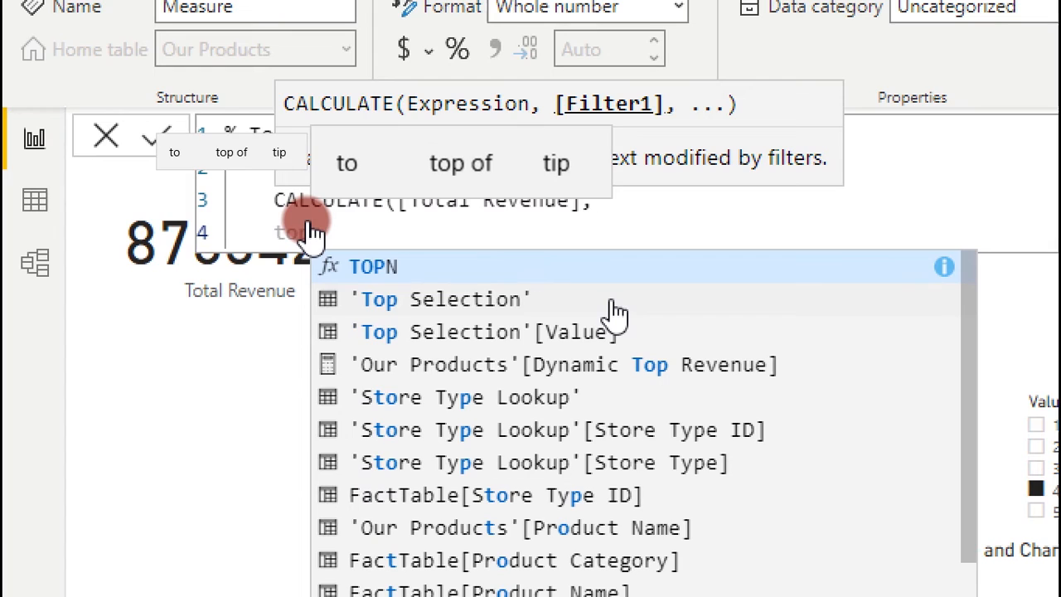
key("Tab")
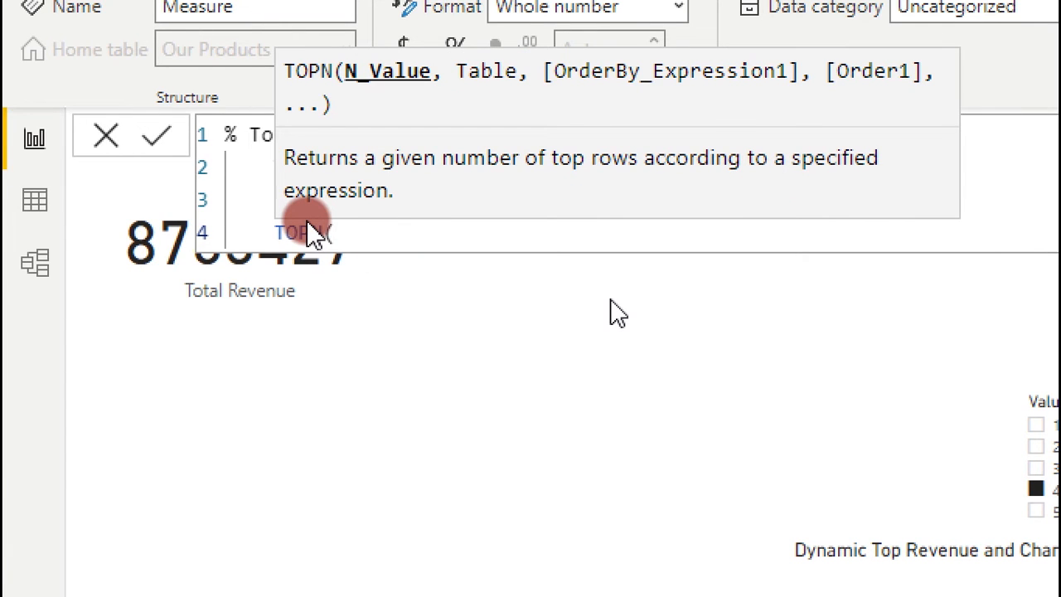
key("shift+Return")
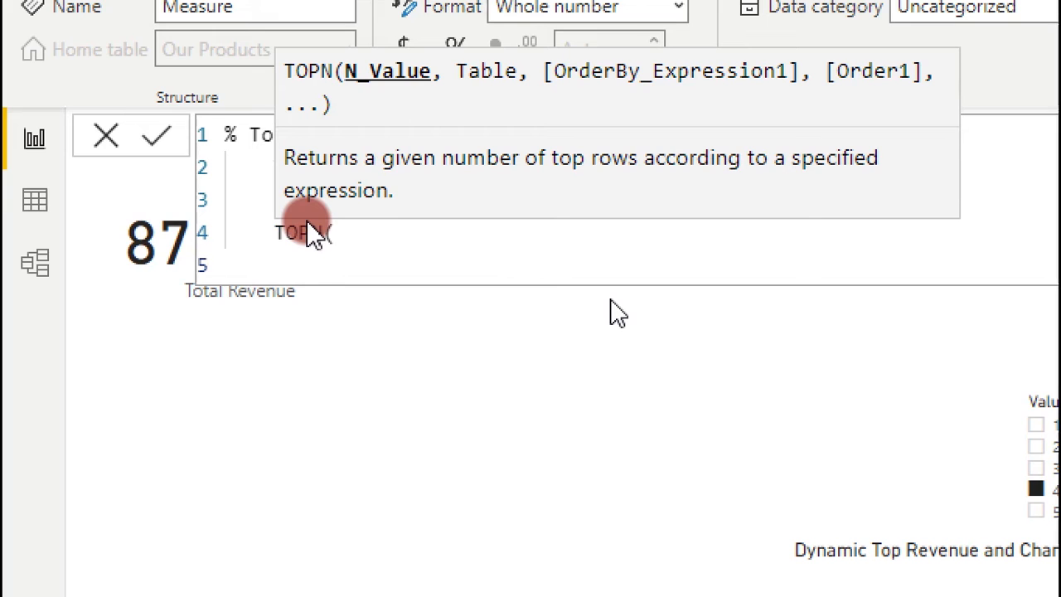
type("sele")
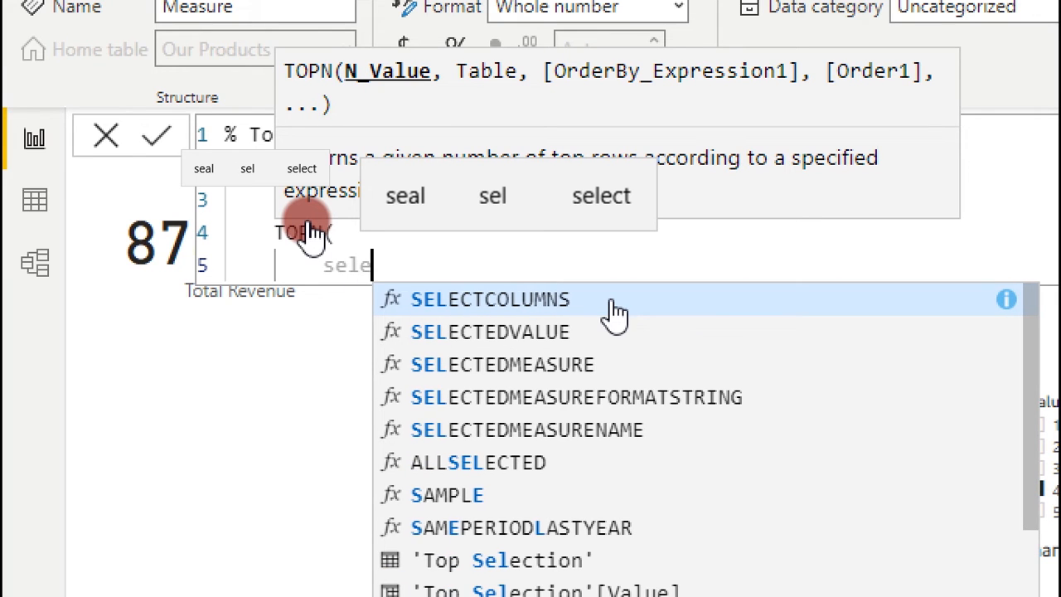
left_click(545, 338)
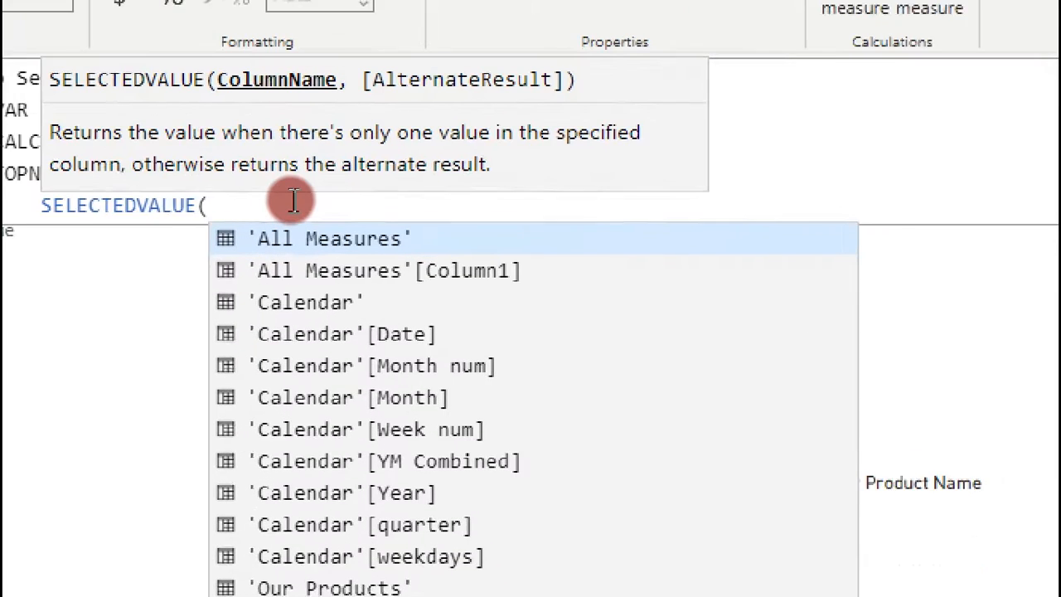
type("top")
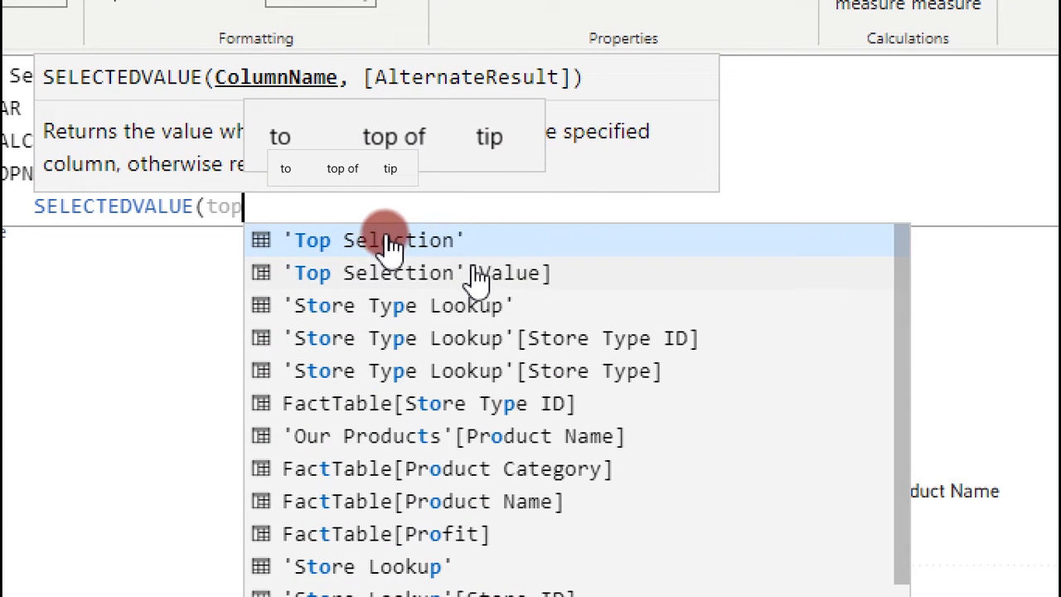
left_click(502, 282)
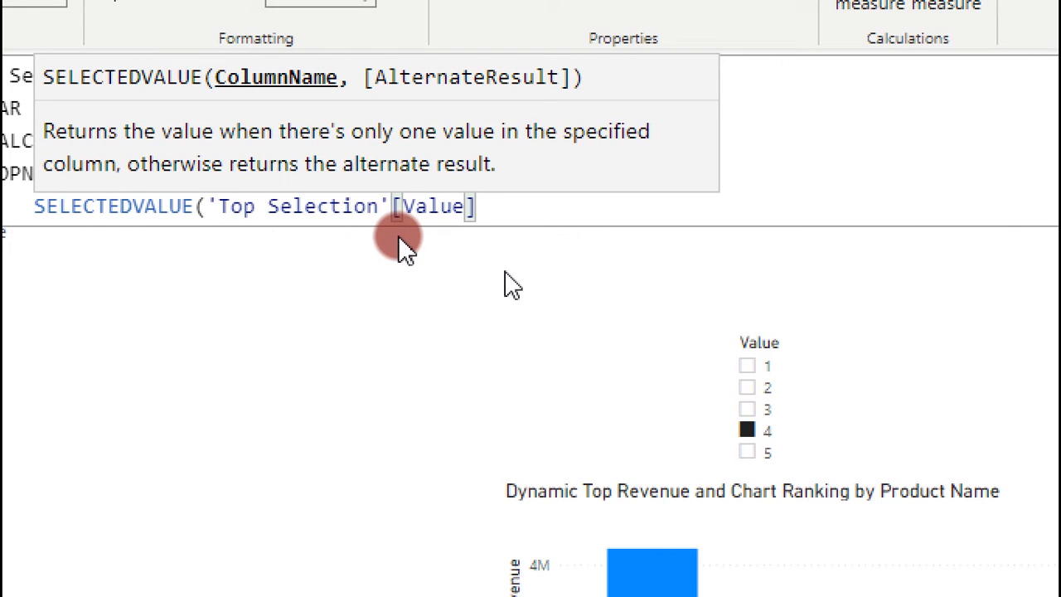
type("),")
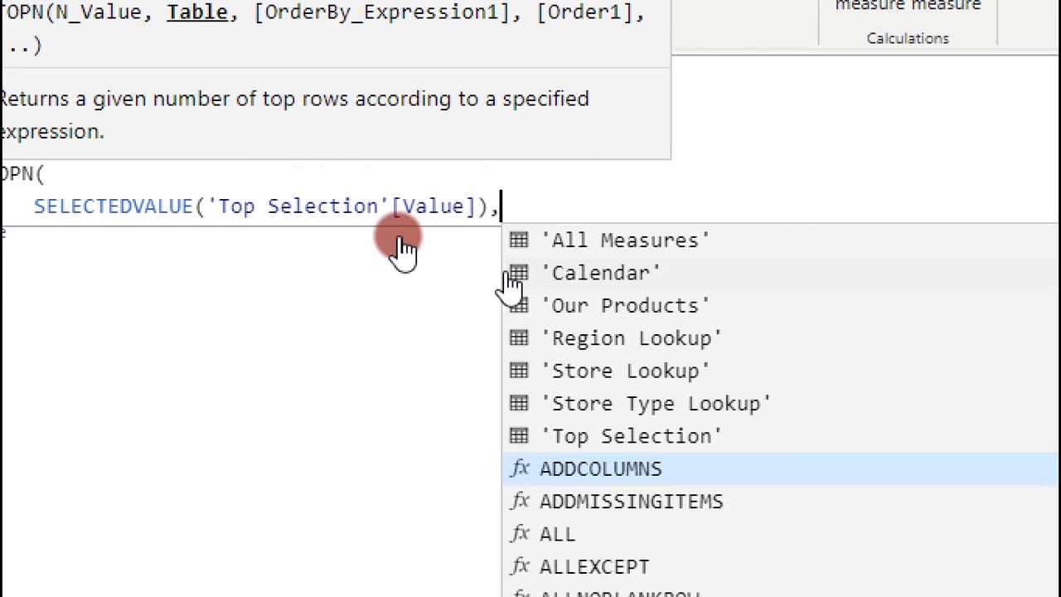
Add ALLSELECTED with 'Our Products'[Product Name] as the TOPN table argument on a new line below SELECTEDVALUE
key("shift+Return")
key("Escape")
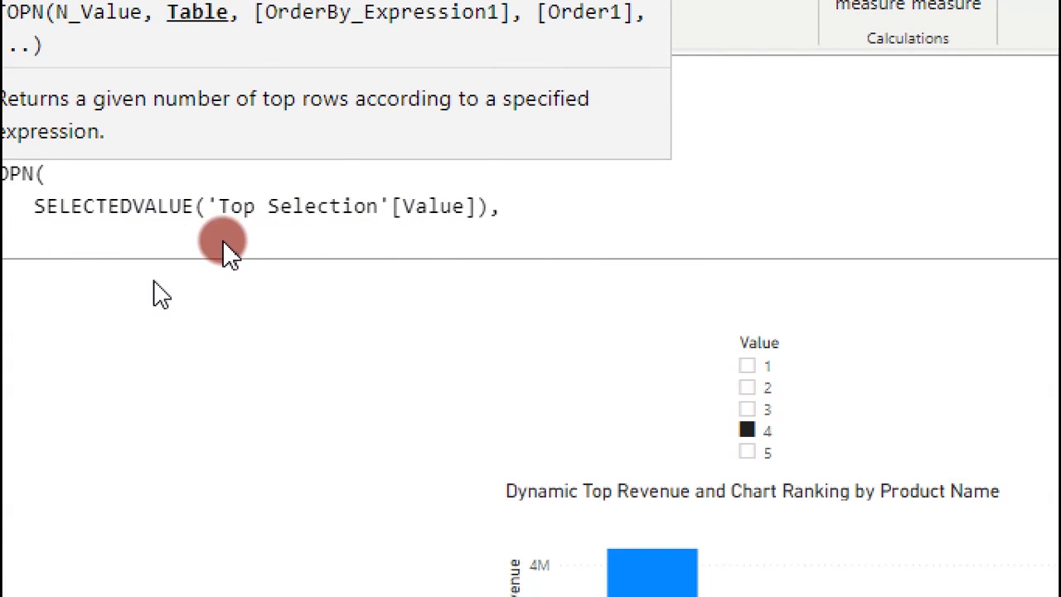
type("all")
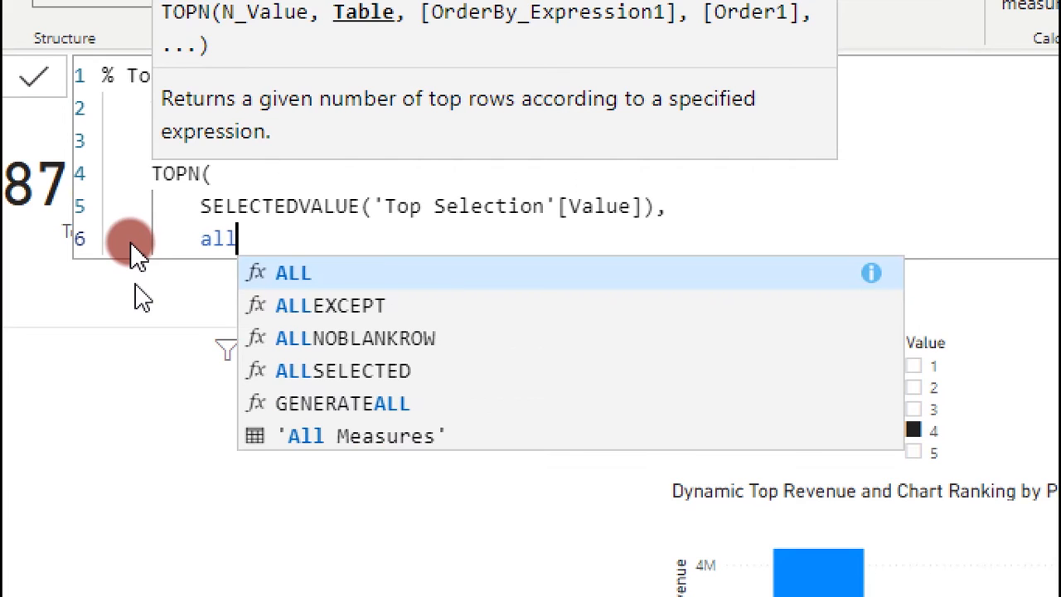
left_click(371, 373)
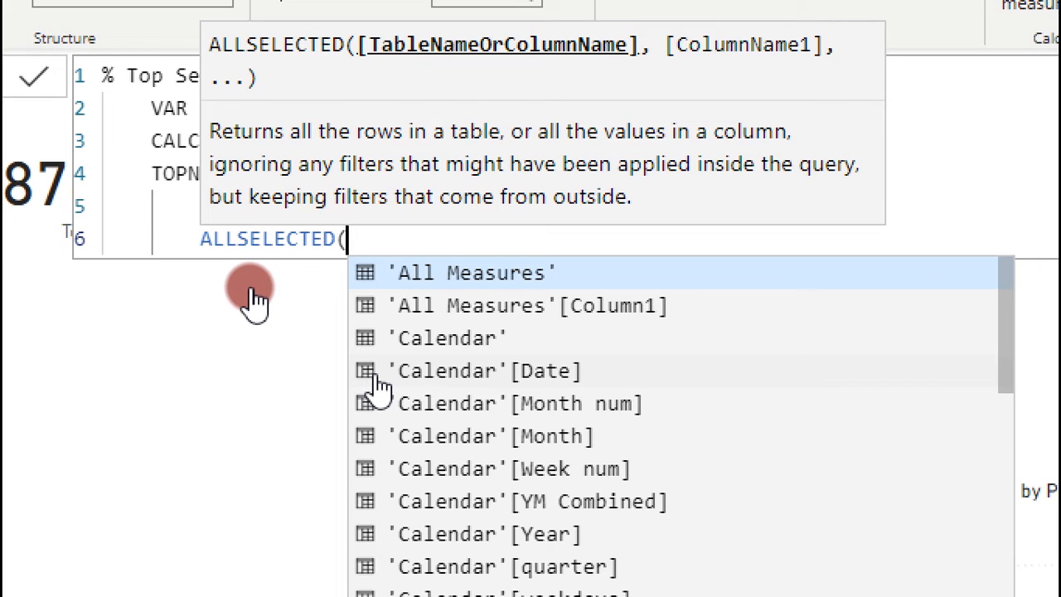
type("u")
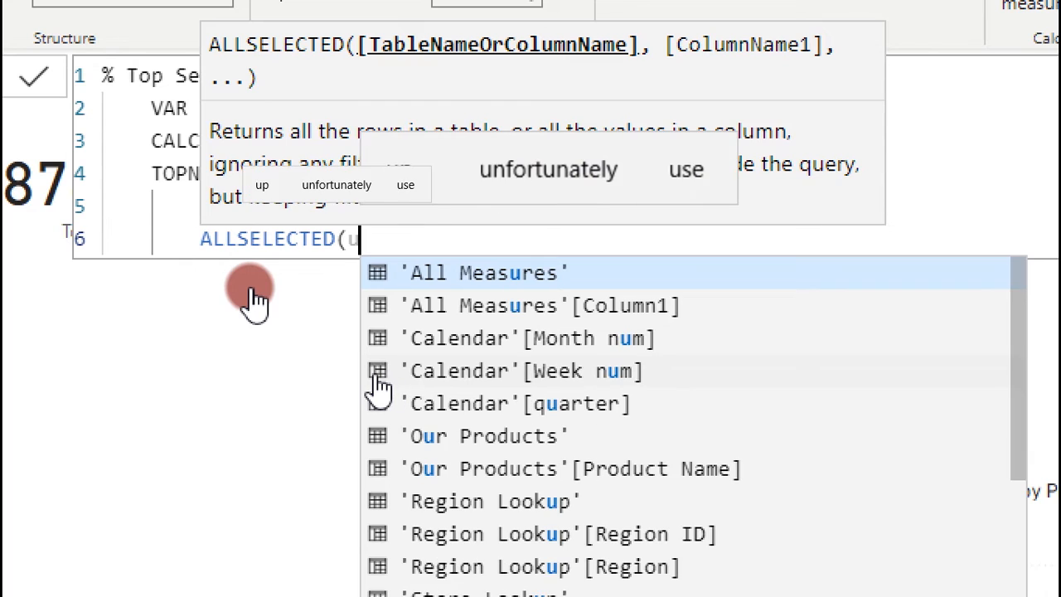
key("BackSpace")
type("our")
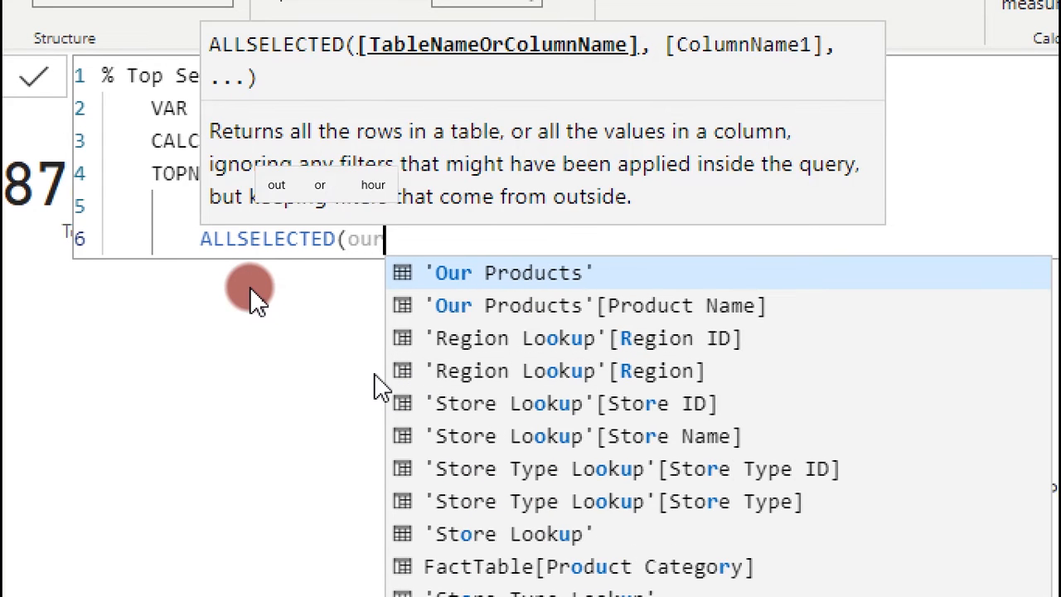
key("Tab")
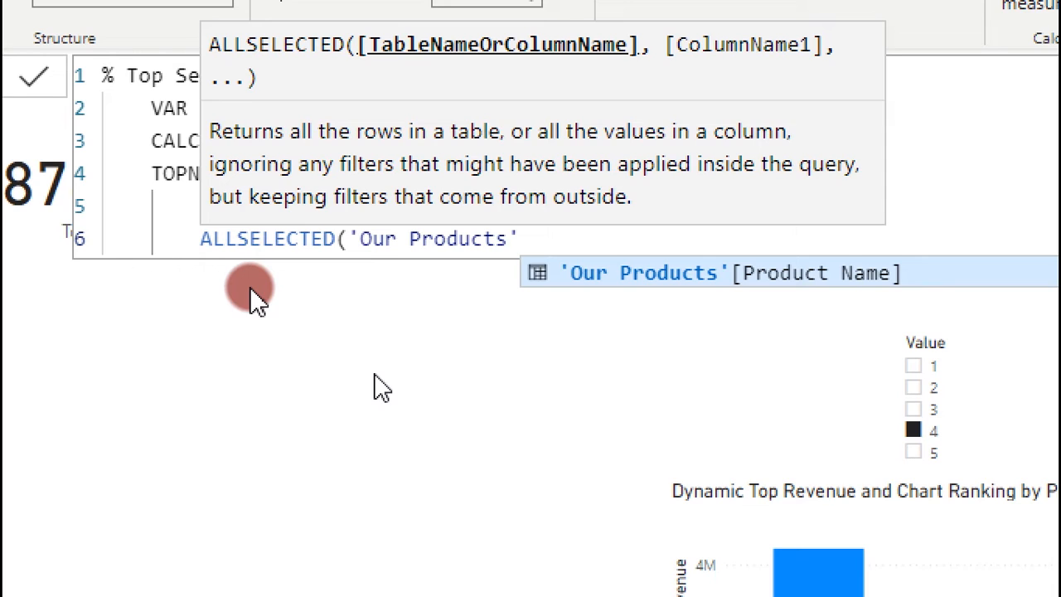
key("Tab")
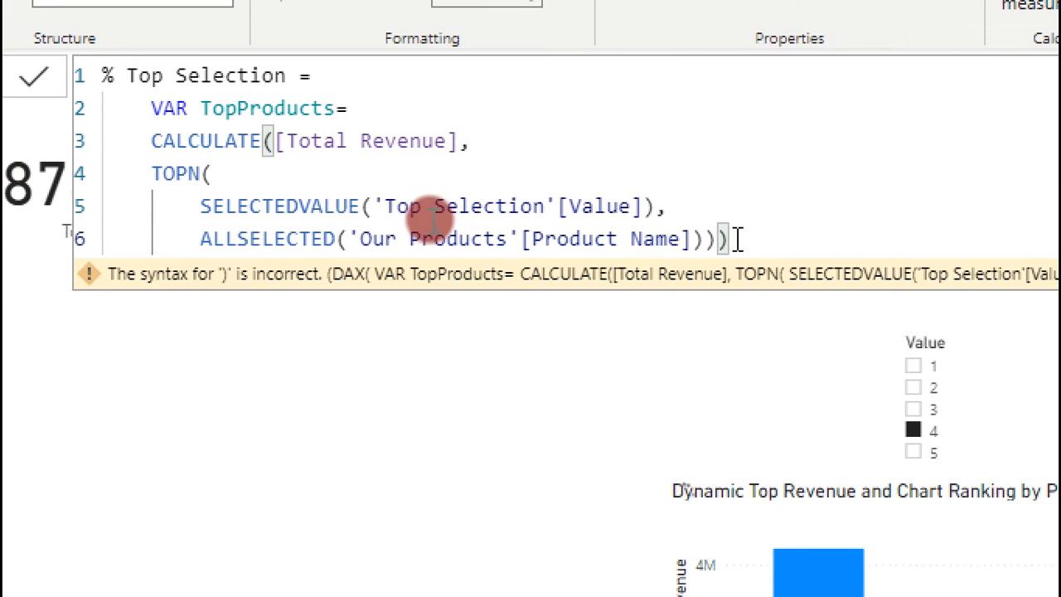
Change the ALLSELECTED argument to the whole 'Our Products' table and add [Total Revenue] as the TOPN order-by expression
left_click_drag(741, 238, 528, 235)
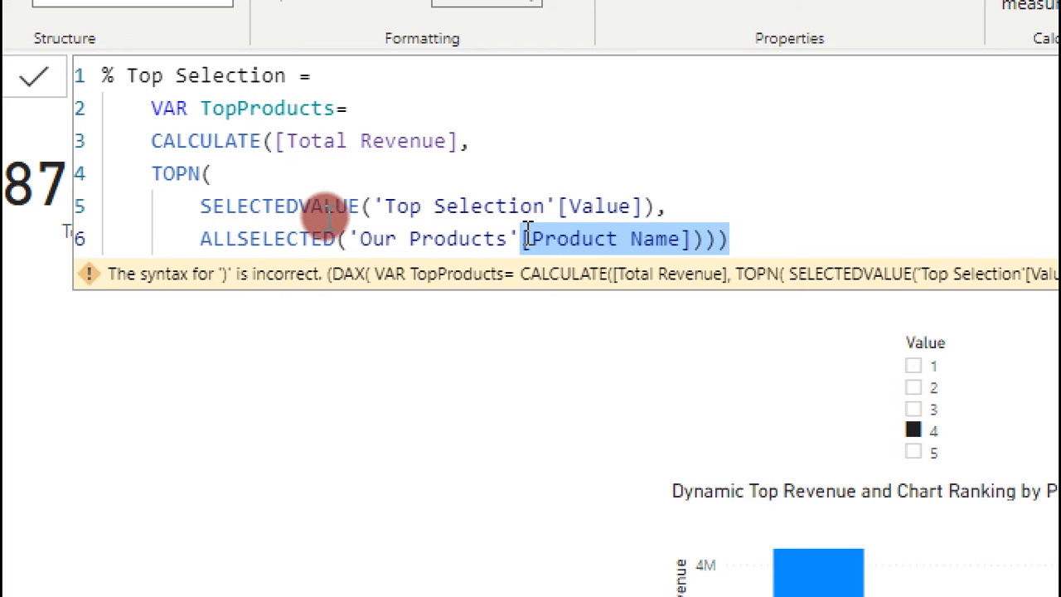
key("BackSpace")
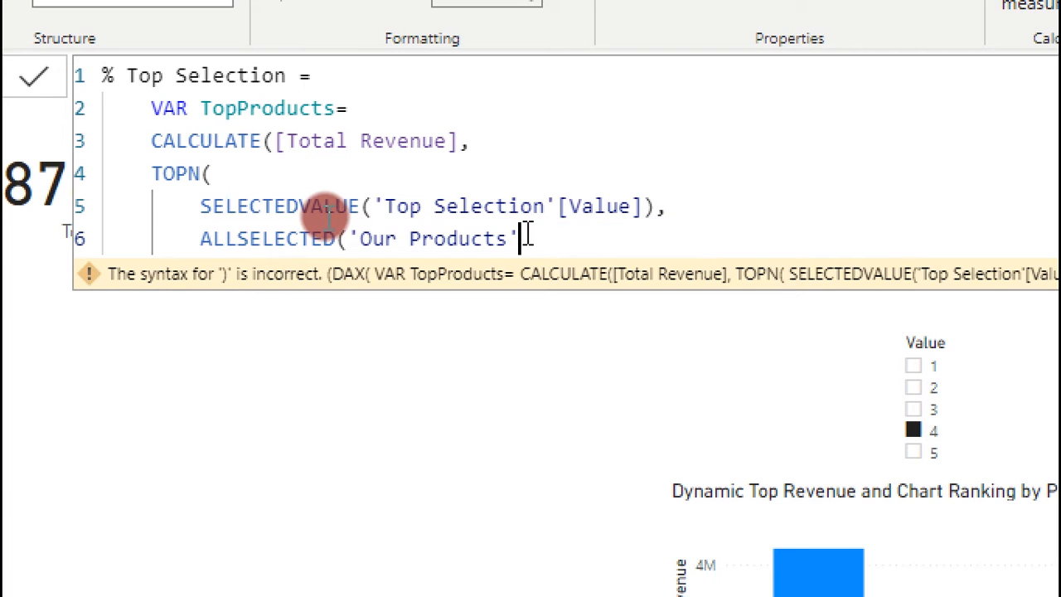
type("),")
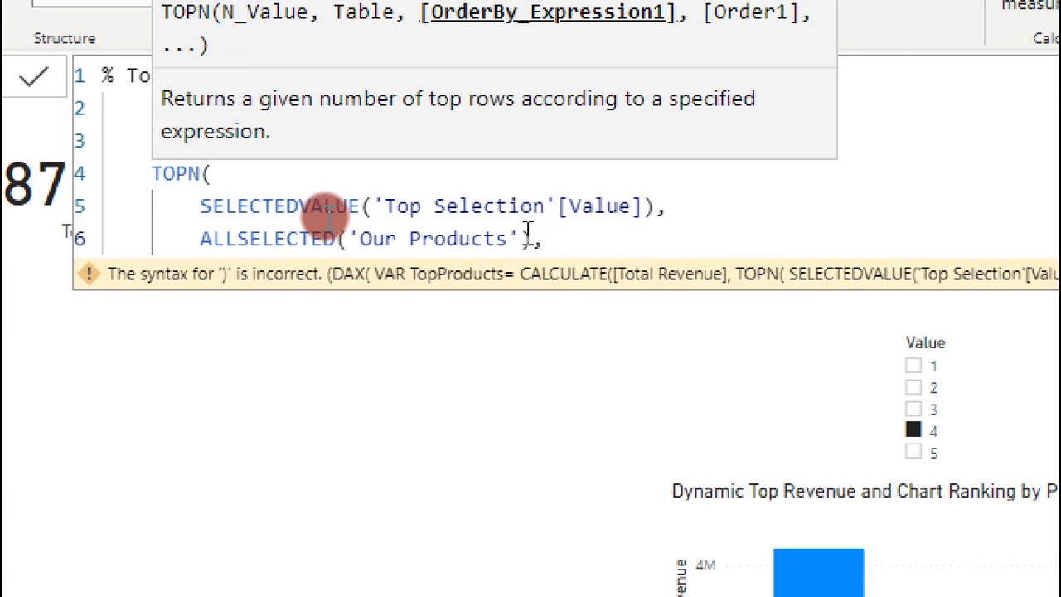
type("[")
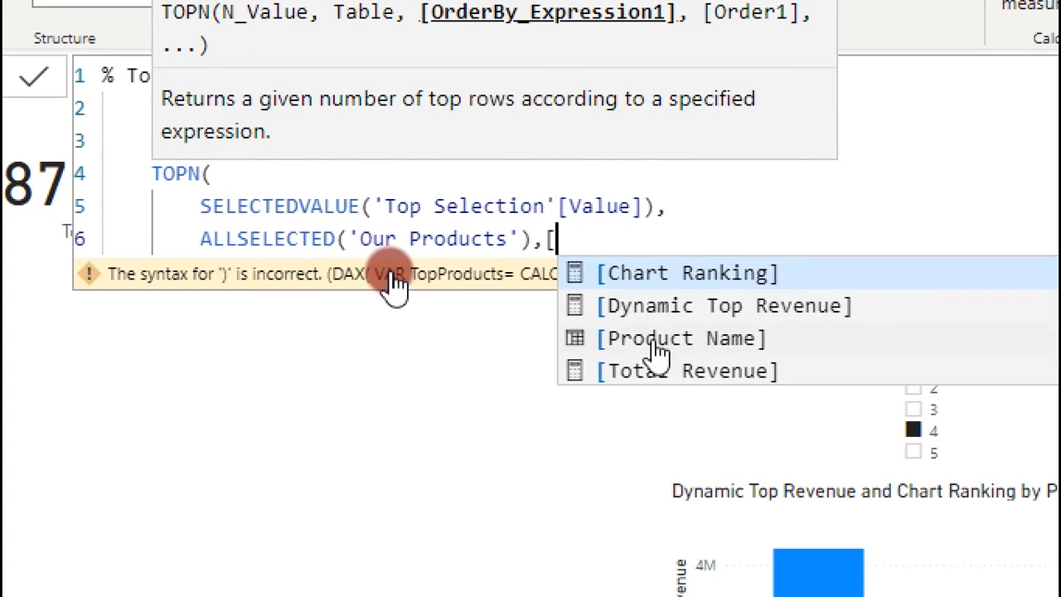
left_click(666, 377)
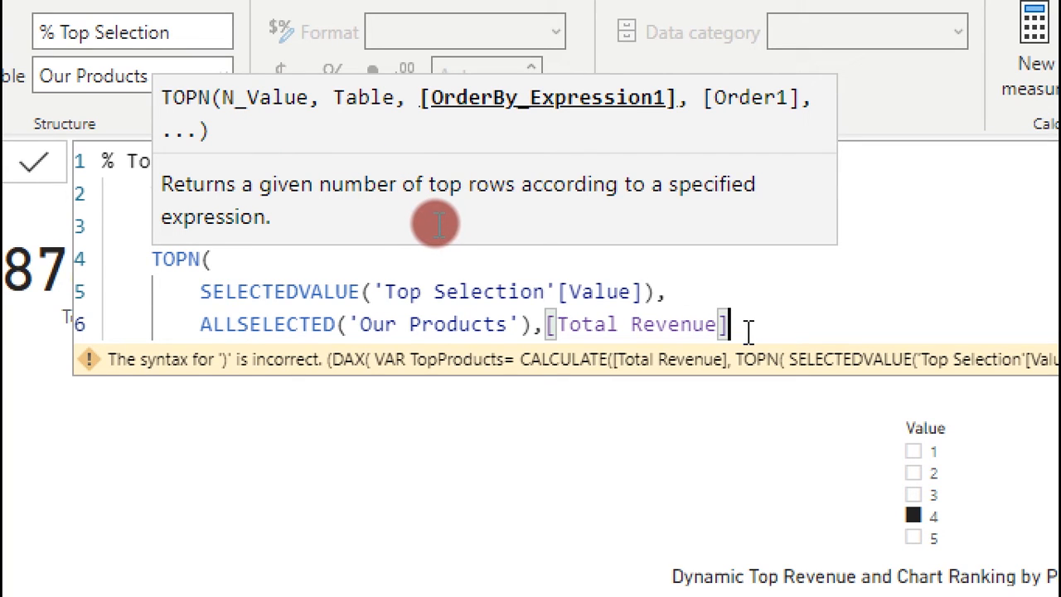
Close the TOPN and CALCULATE functions with parentheses on separate lines and start a new line below them
key("Return")
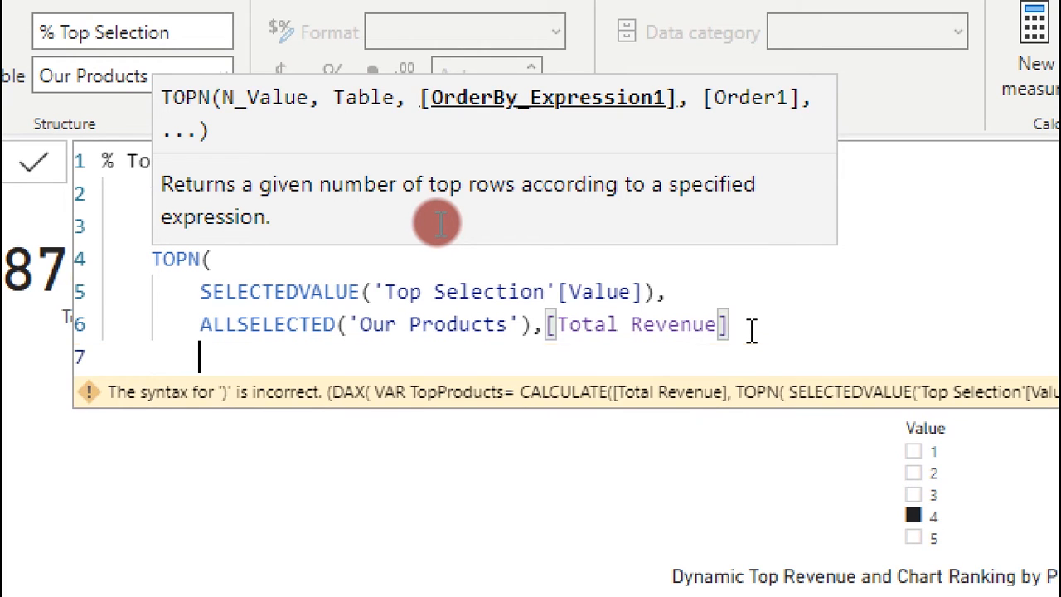
type(")")
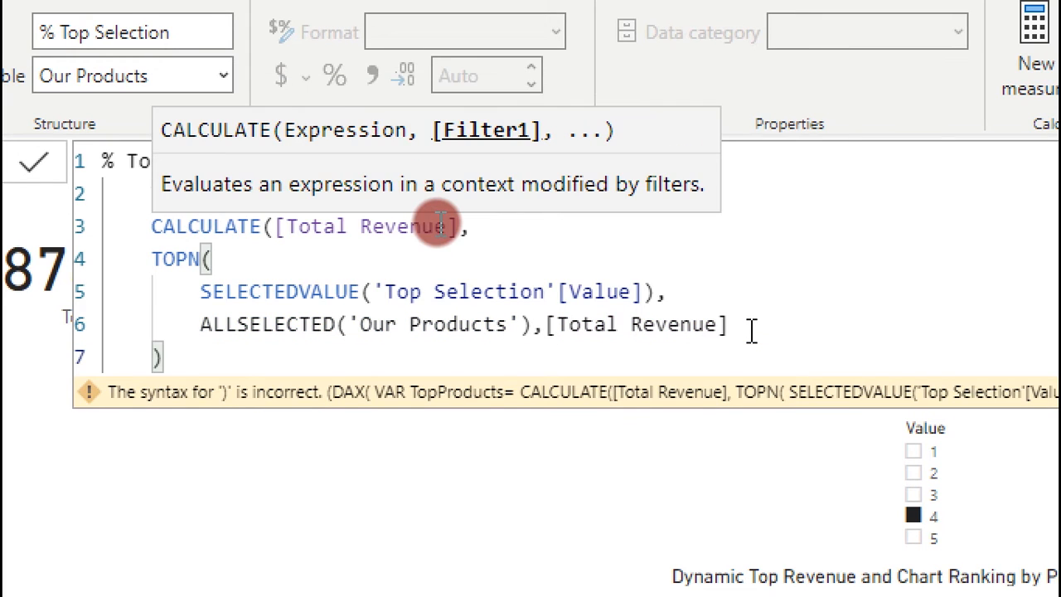
key("Return")
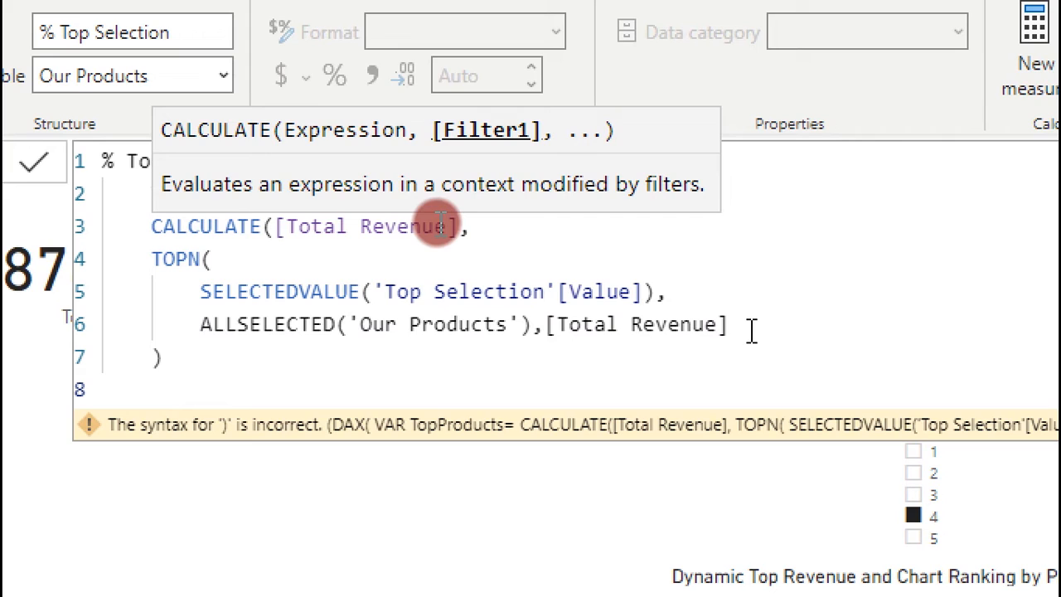
type(")")
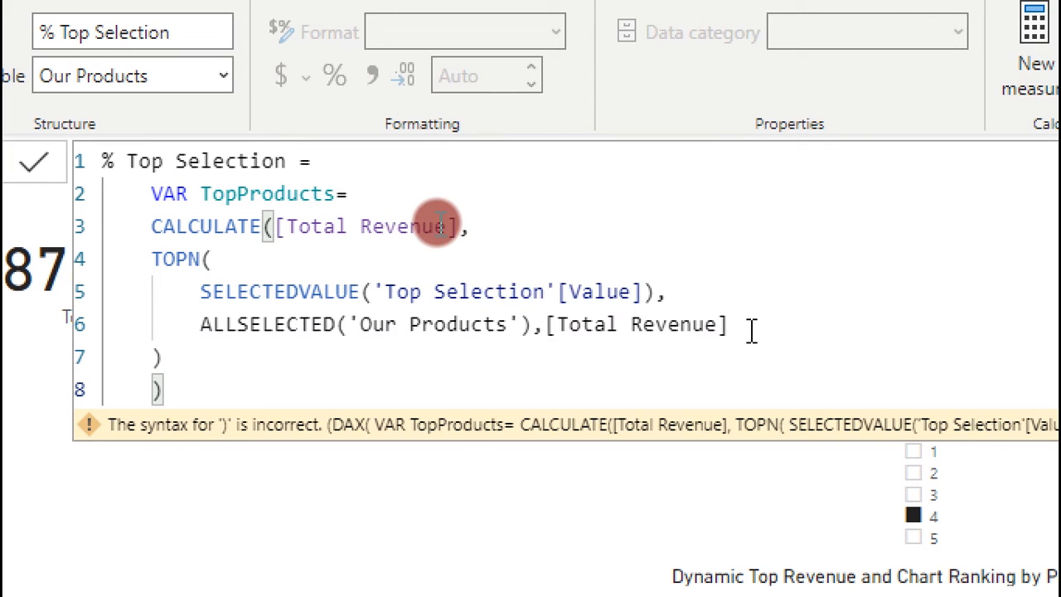
key("Return")
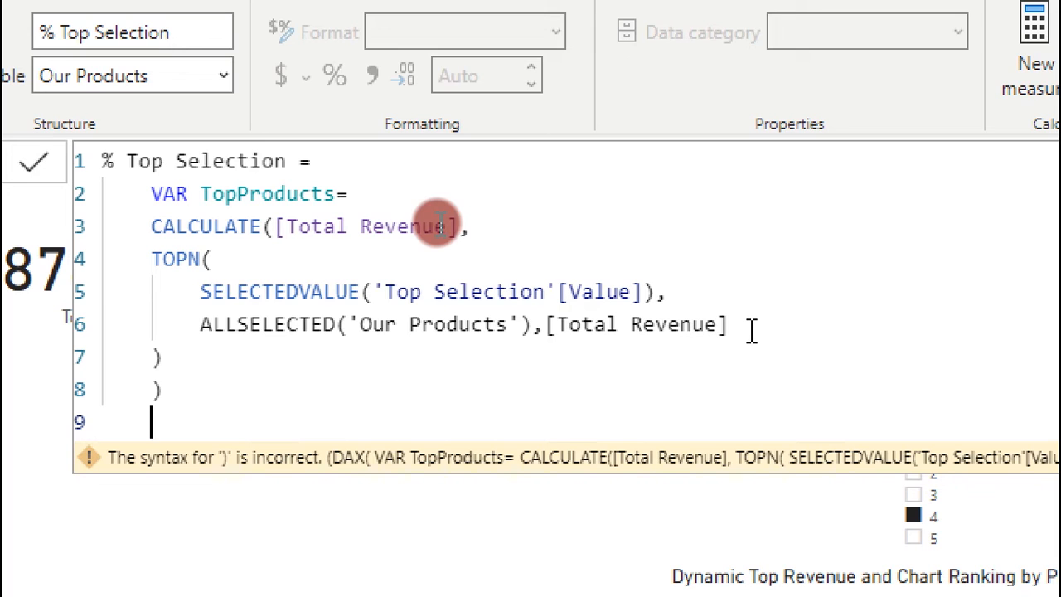
left_click(751, 330)
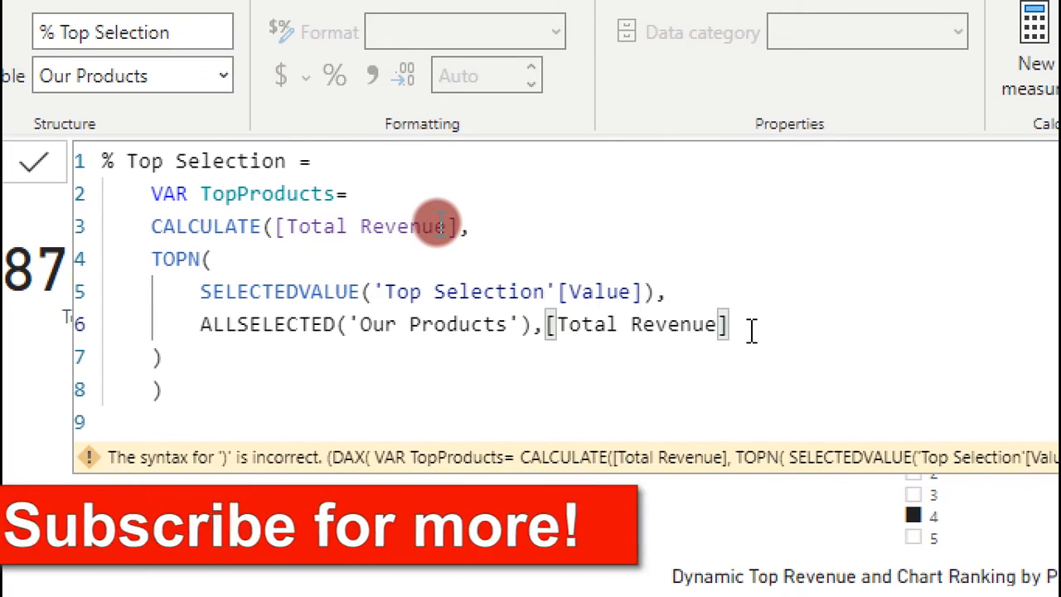
left_click(144, 262)
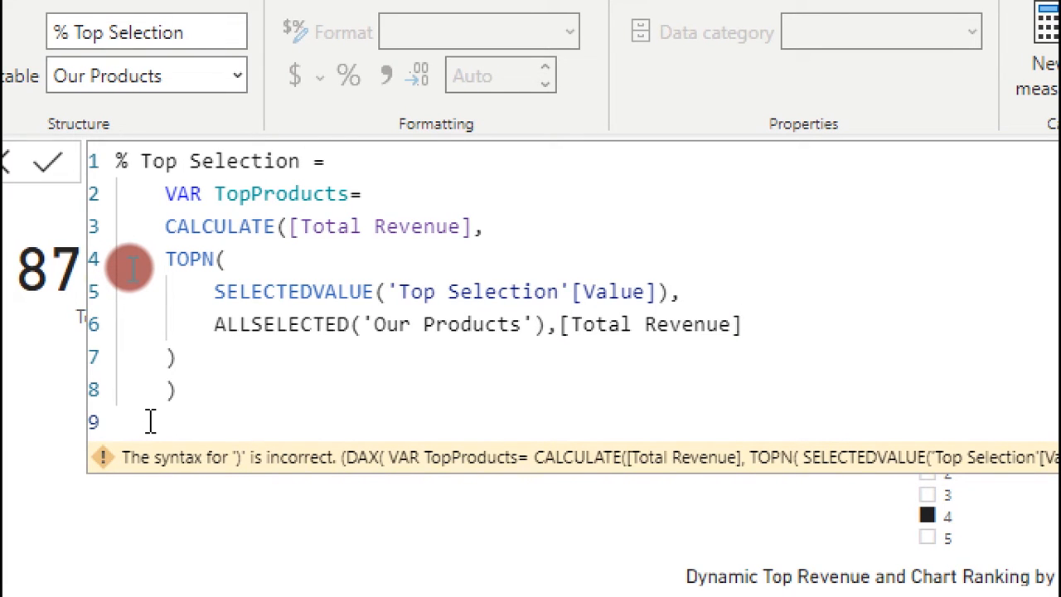
Declare a second variable named ProductPercentage on line 9, with a new line for its expression
left_click(151, 421)
type("VAR ")
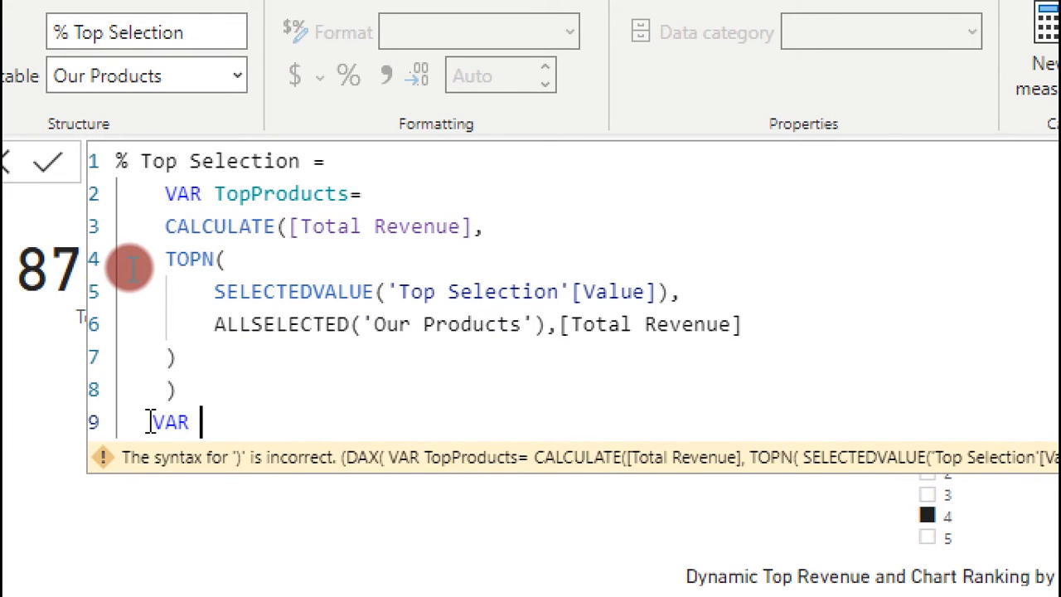
type("Product")
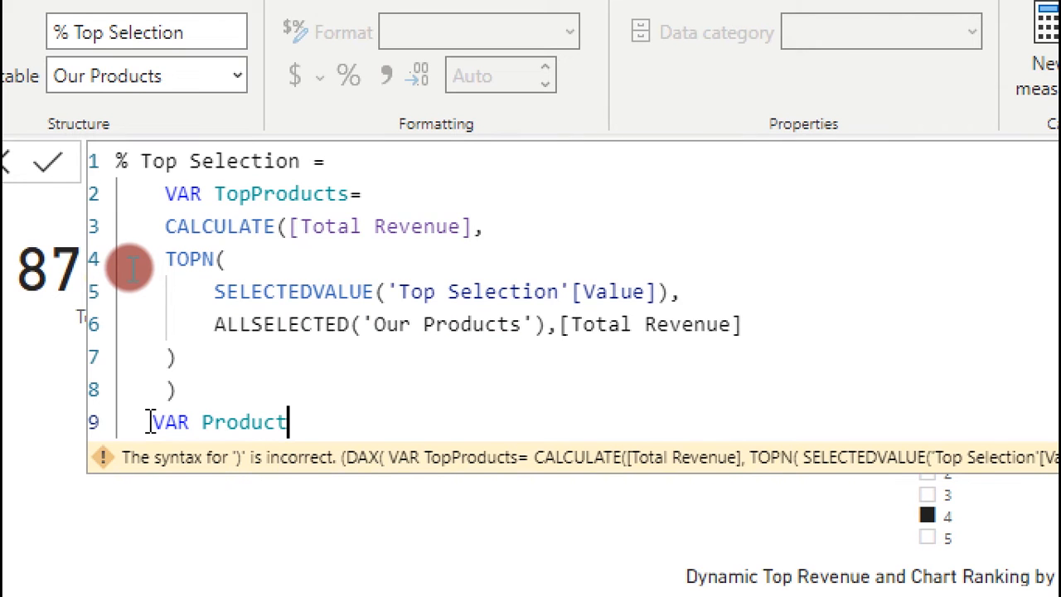
type("Perc")
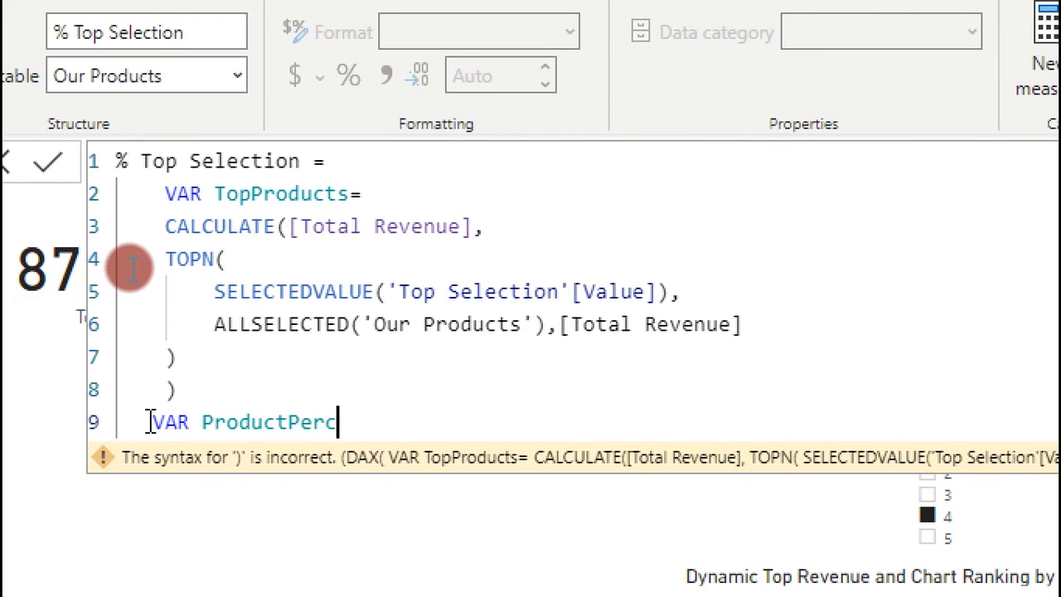
type("entage")
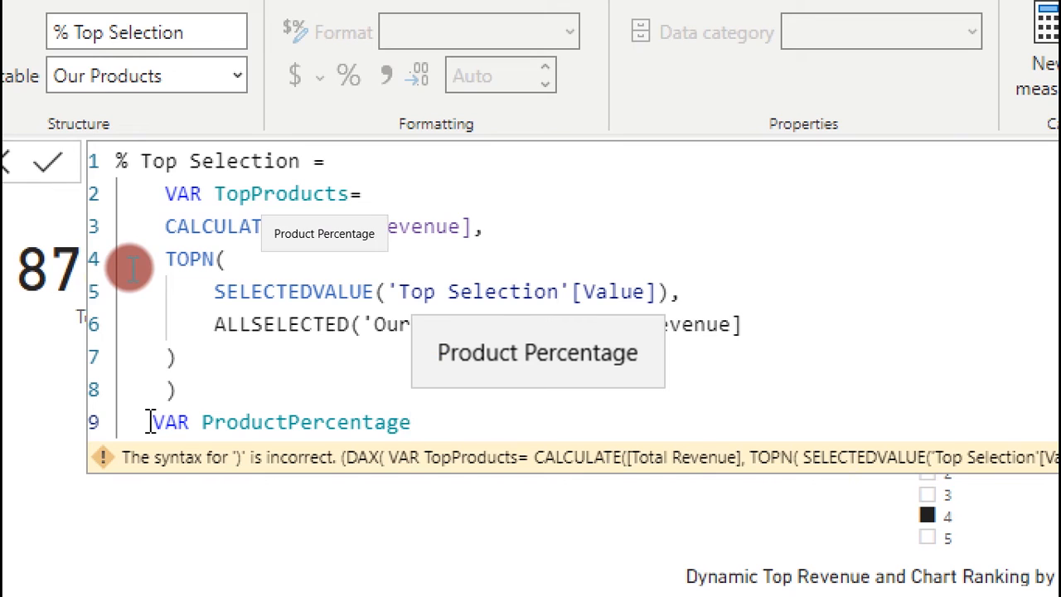
type("=")
key("Return")
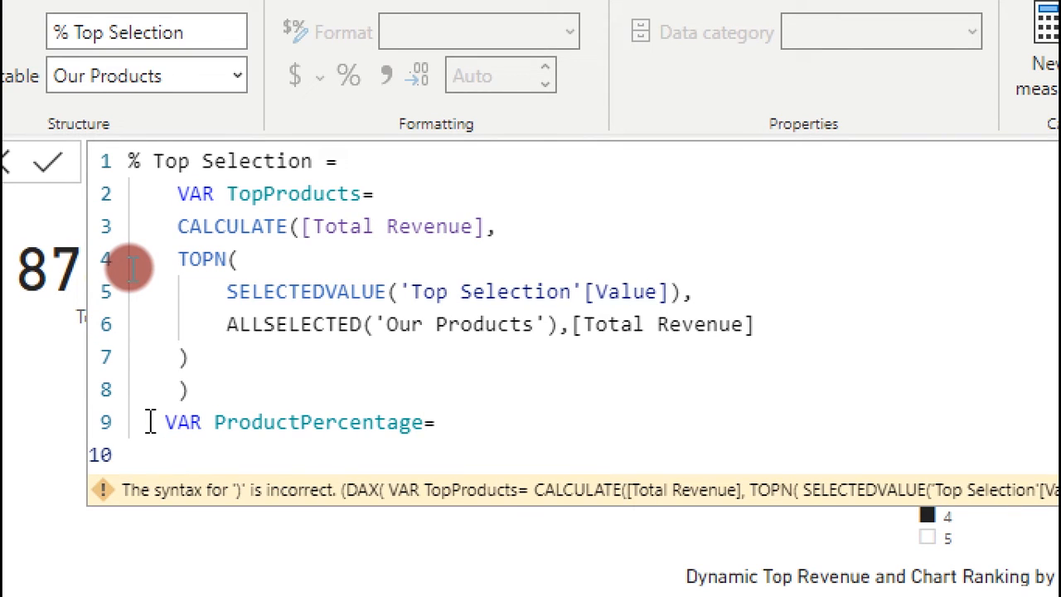
Define ProductPercentage with DIVIDE, using TopProducts as the numerator and [Total Revenue] as the denominator
type("d")
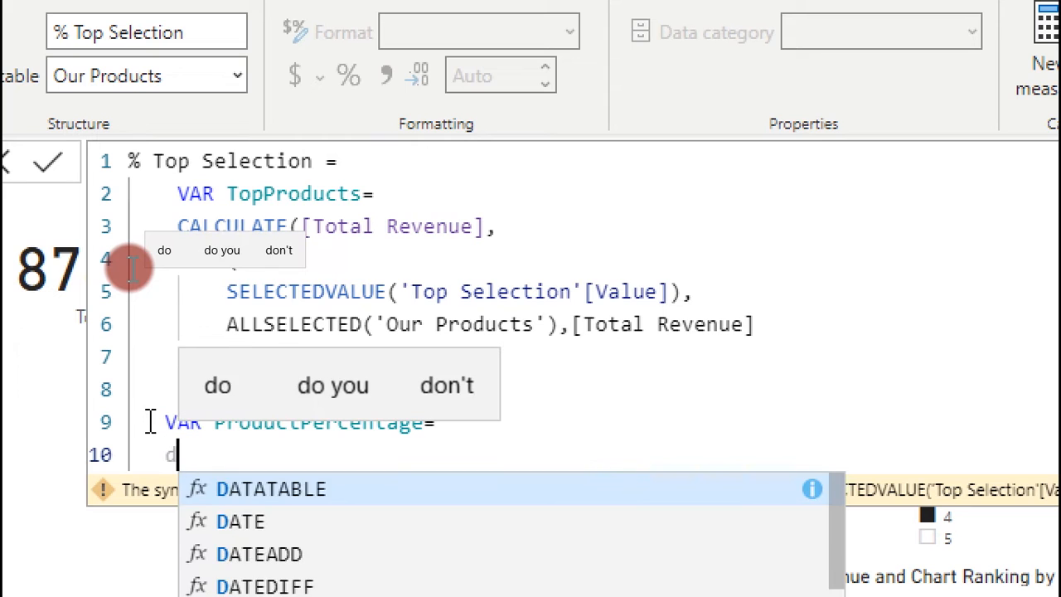
type("iv")
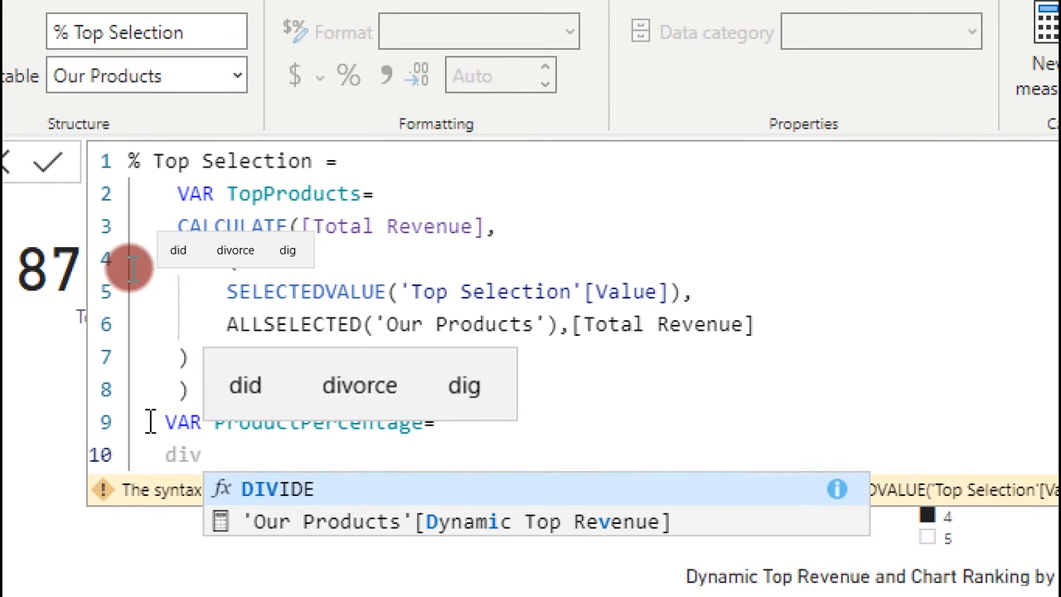
key("Tab")
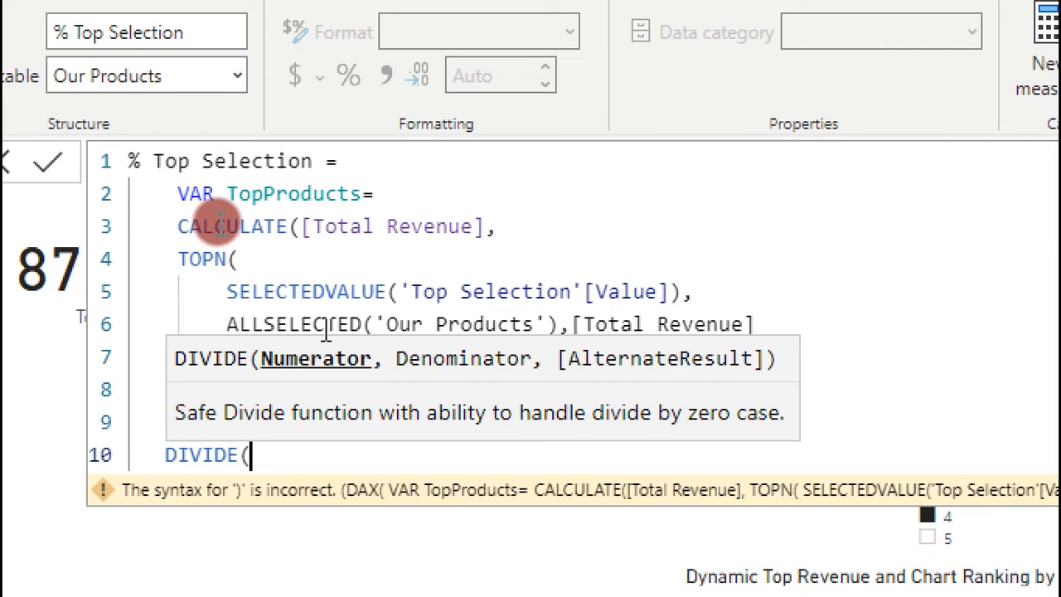
type("top")
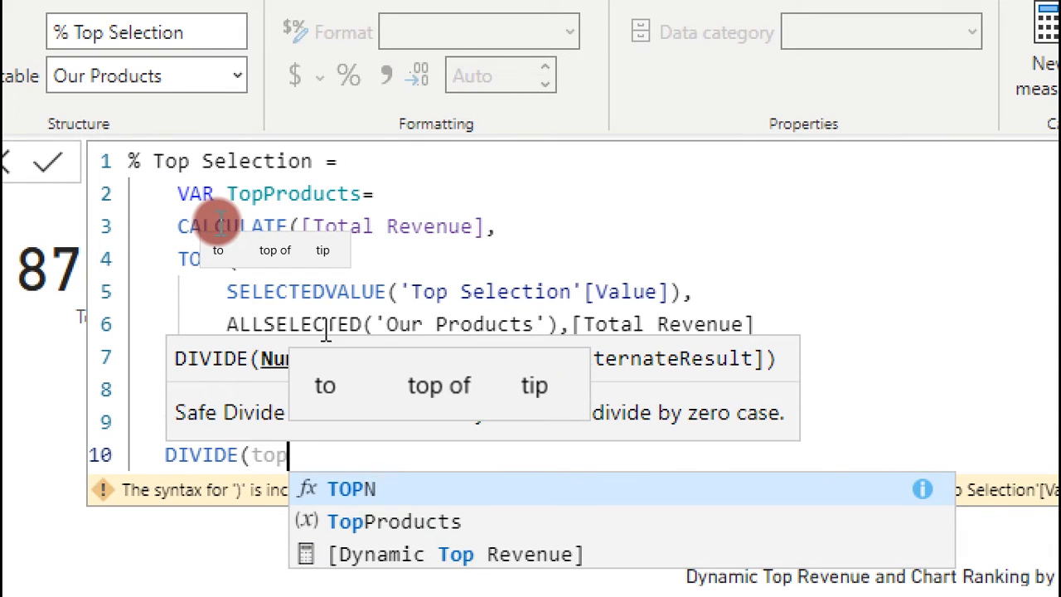
left_click(390, 524)
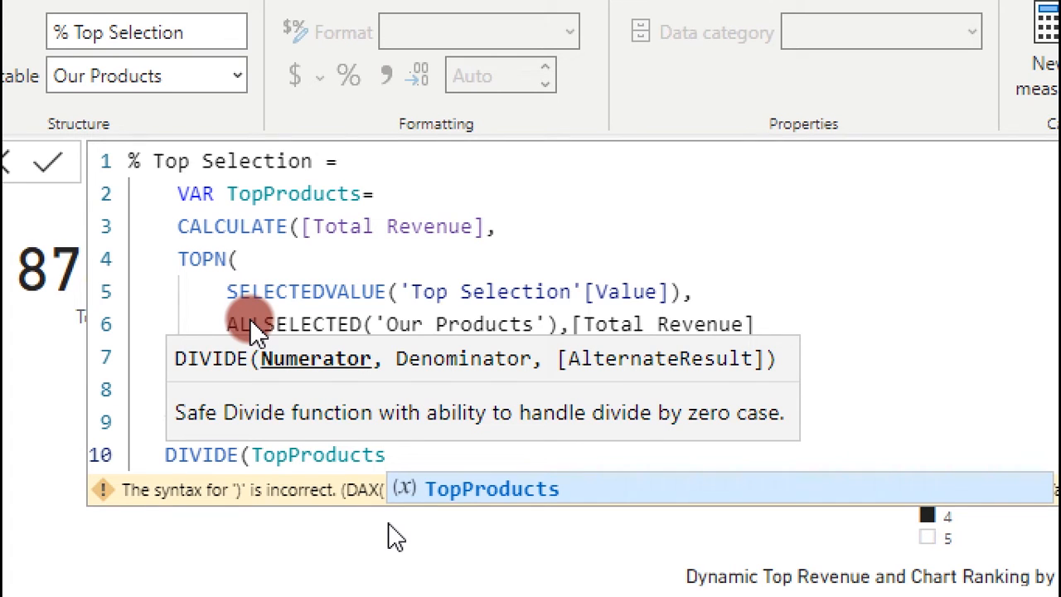
type(",")
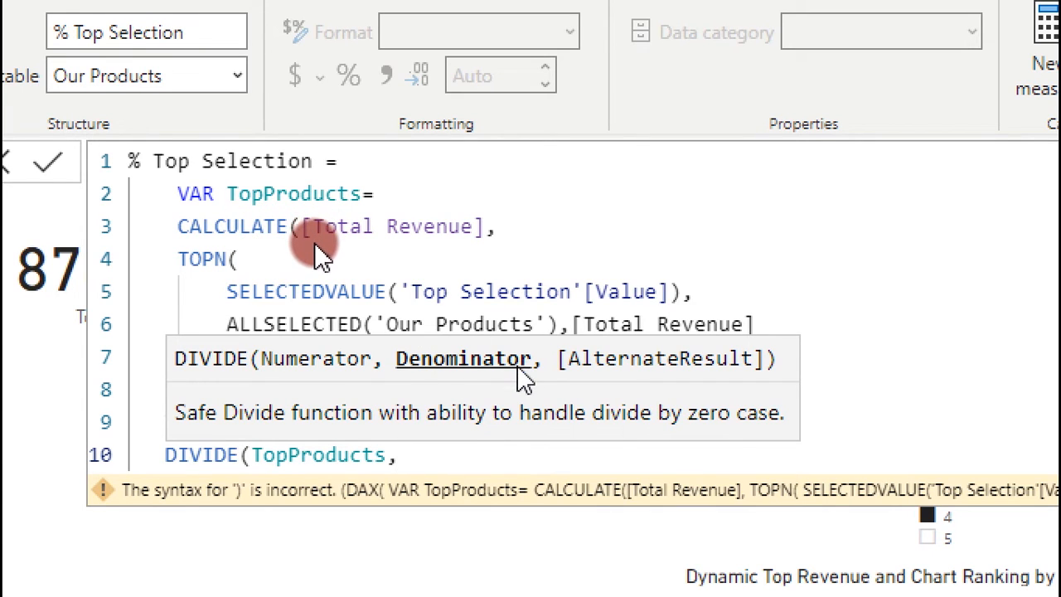
type("[")
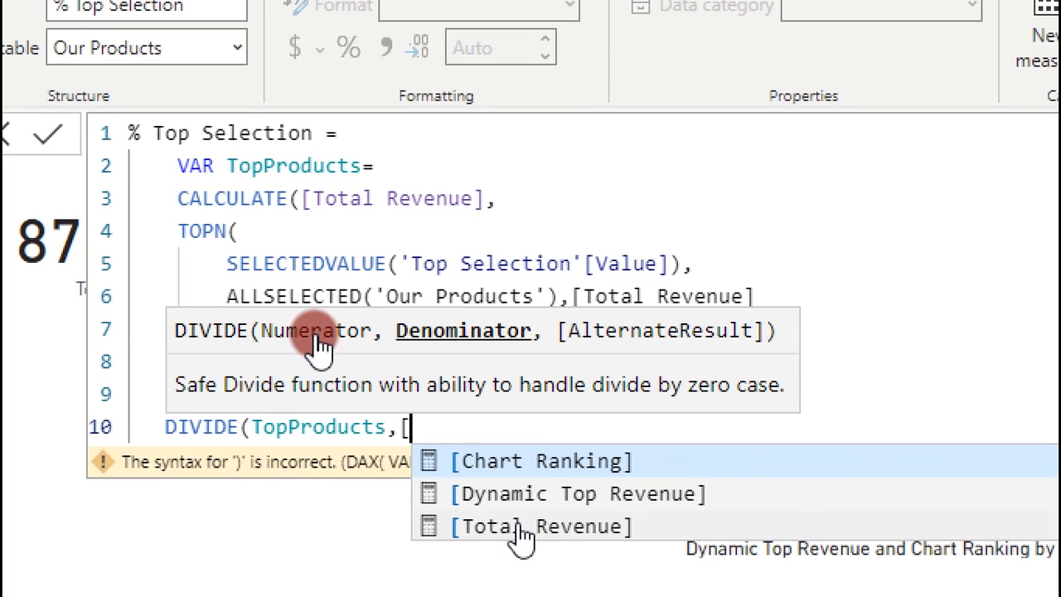
left_click(522, 537)
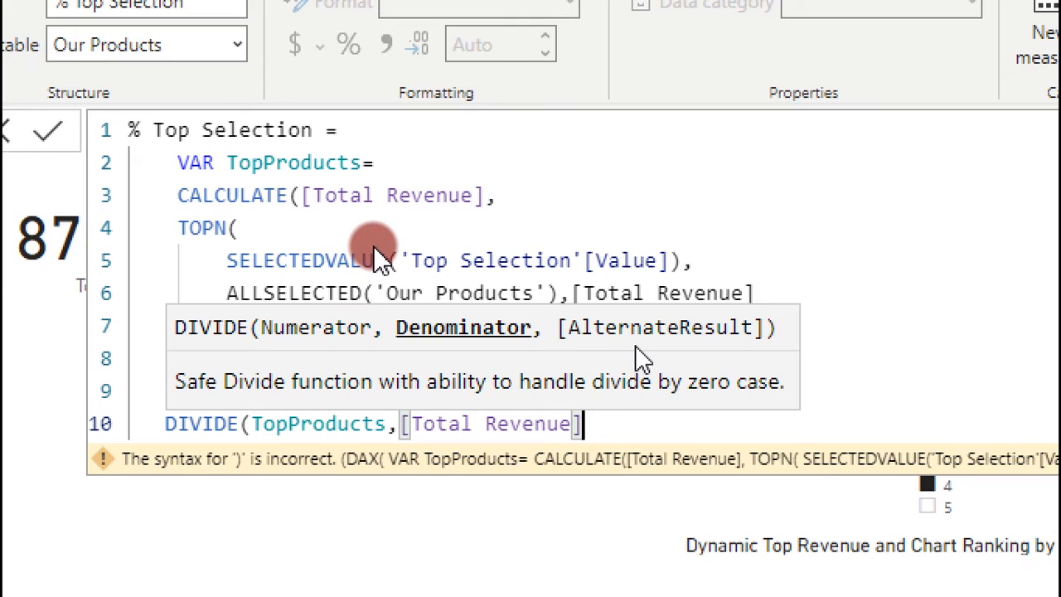
type(")")
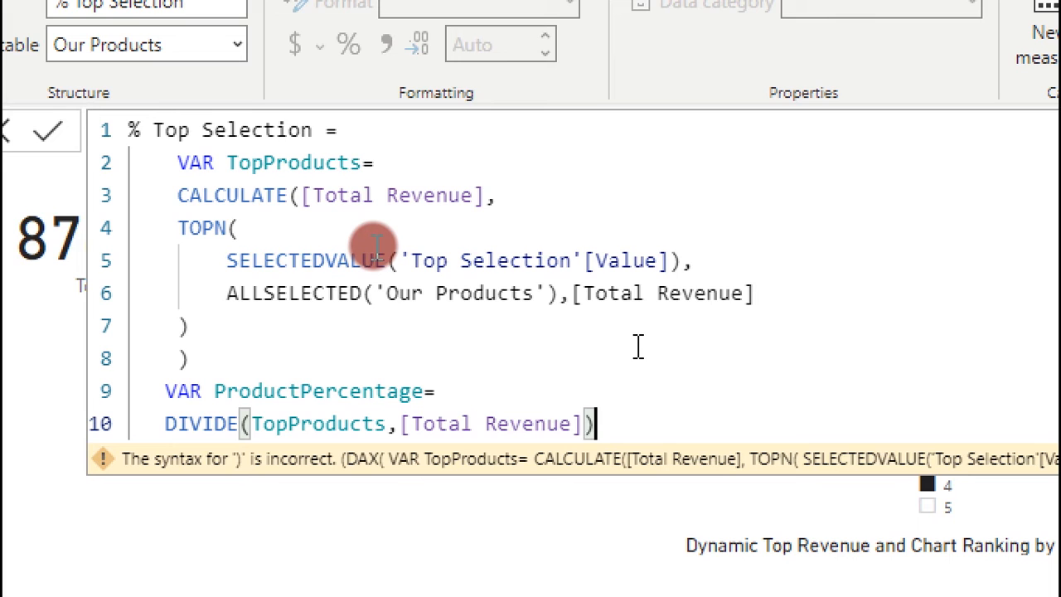
Add a RETURN section below the ProductPercentage variable and begin its result with the text "Top "
key("Return")
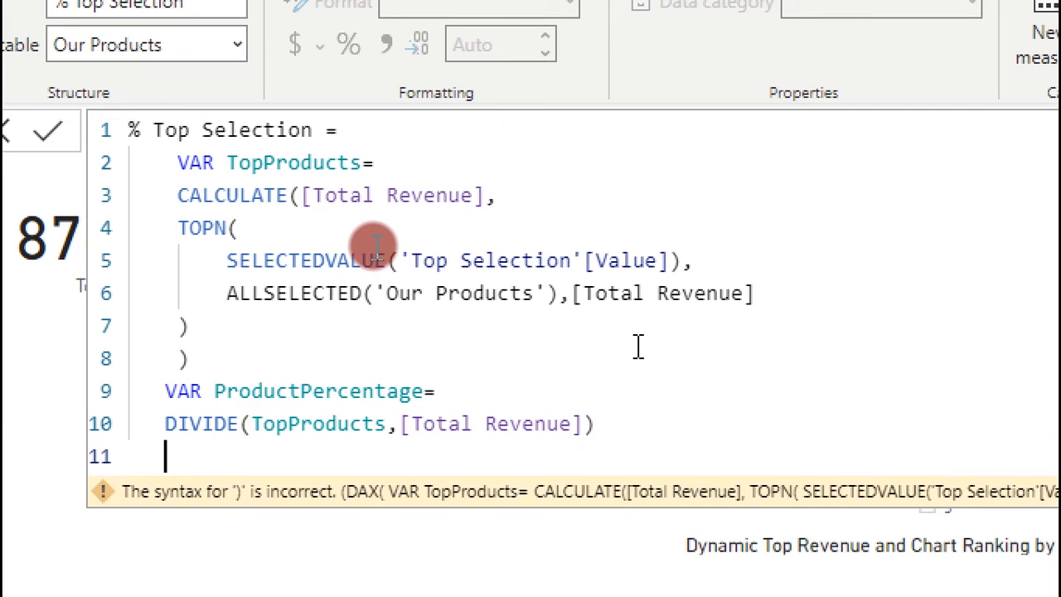
type("RETURN")
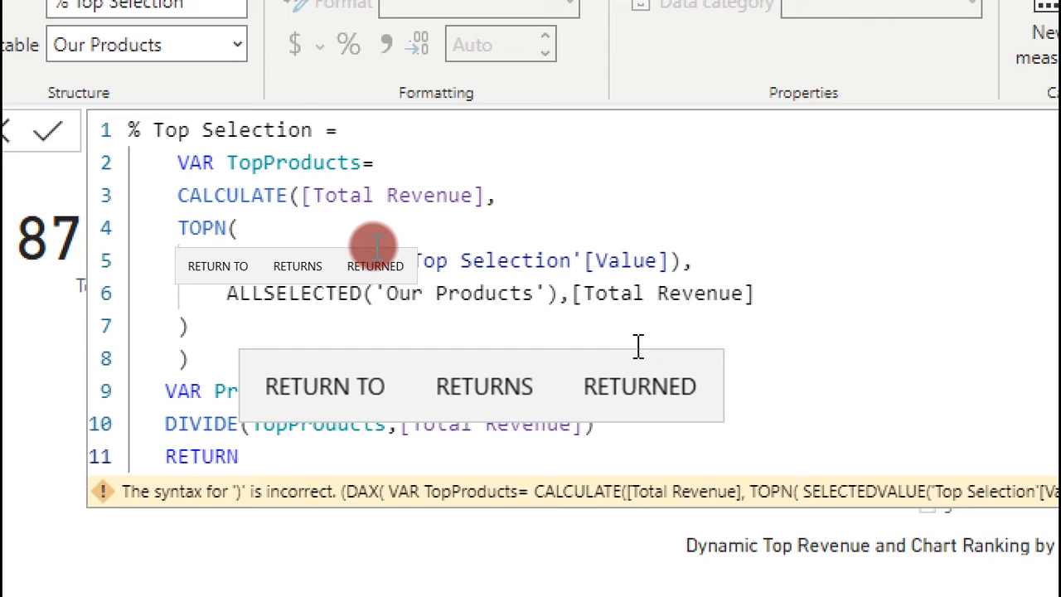
key("Return")
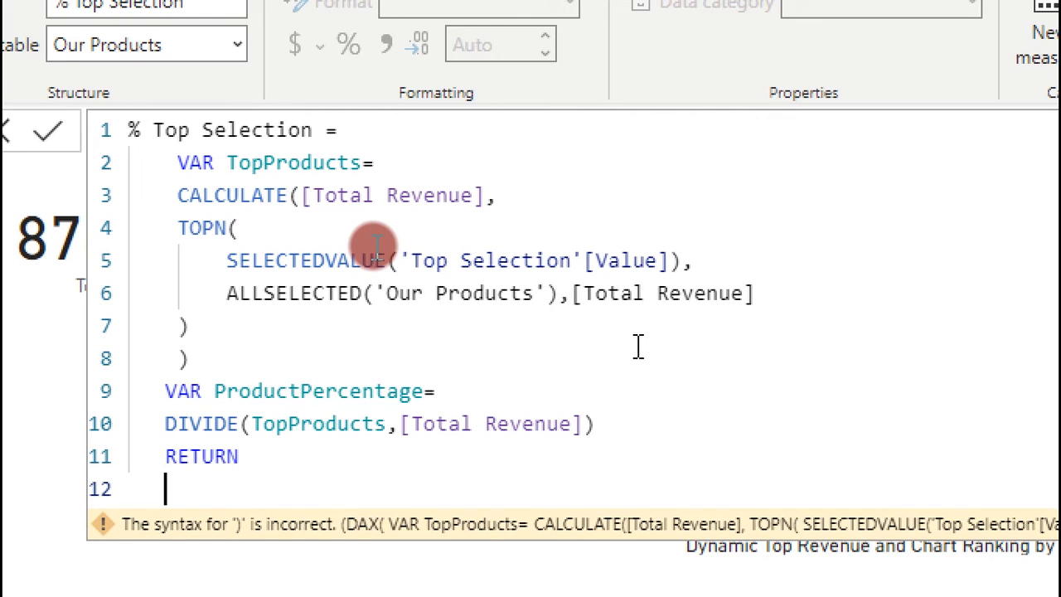
type("\"")
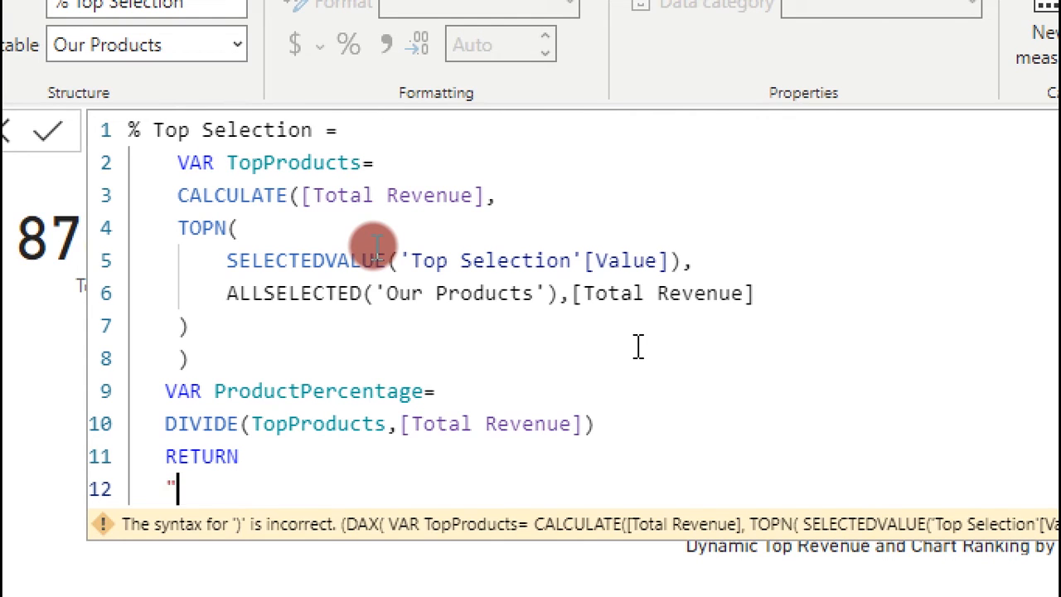
type("Top\"")
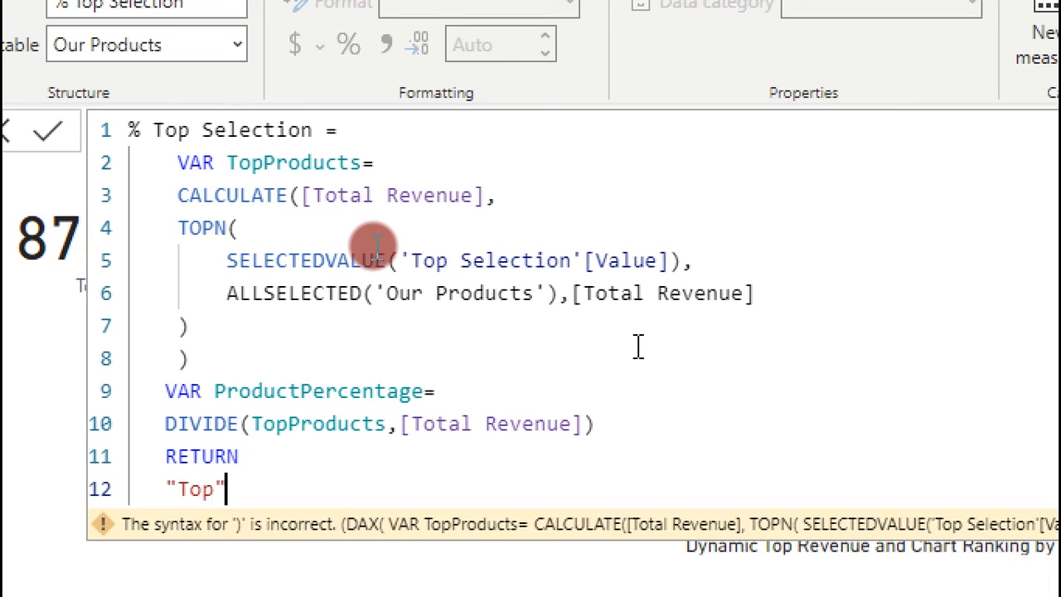
key("BackSpace")
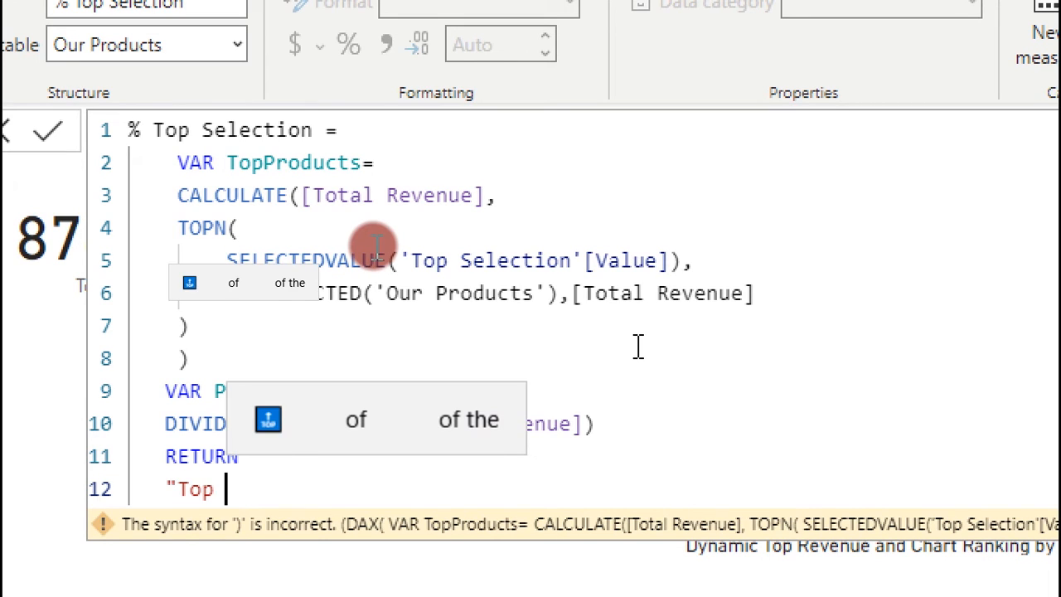
type("\"")
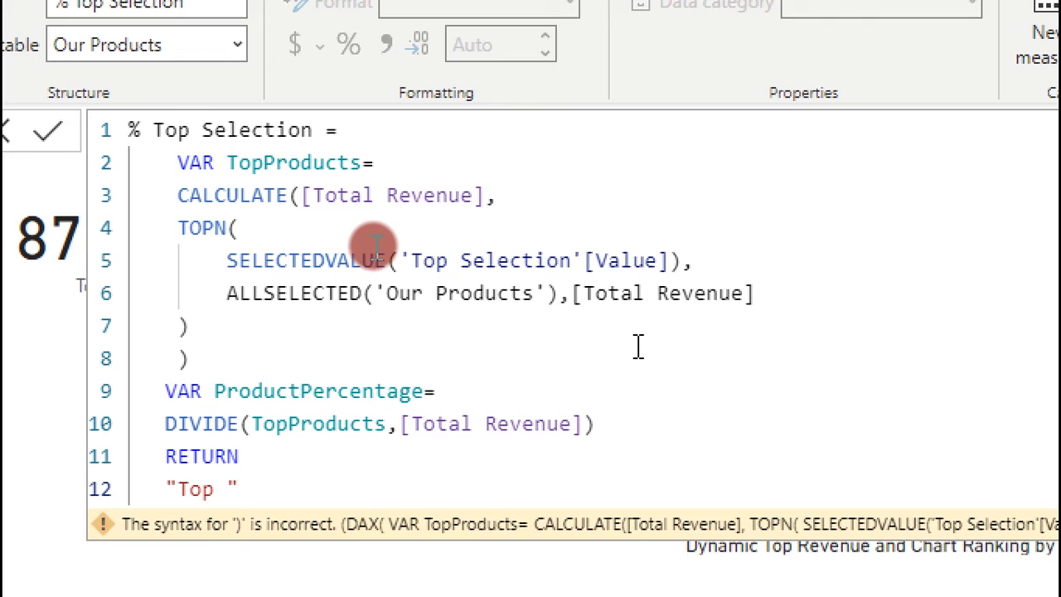
Concatenate SELECTEDVALUE of 'Top Selection'[Value] after the "Top " text on line 12
type("&sel")
key("Down")
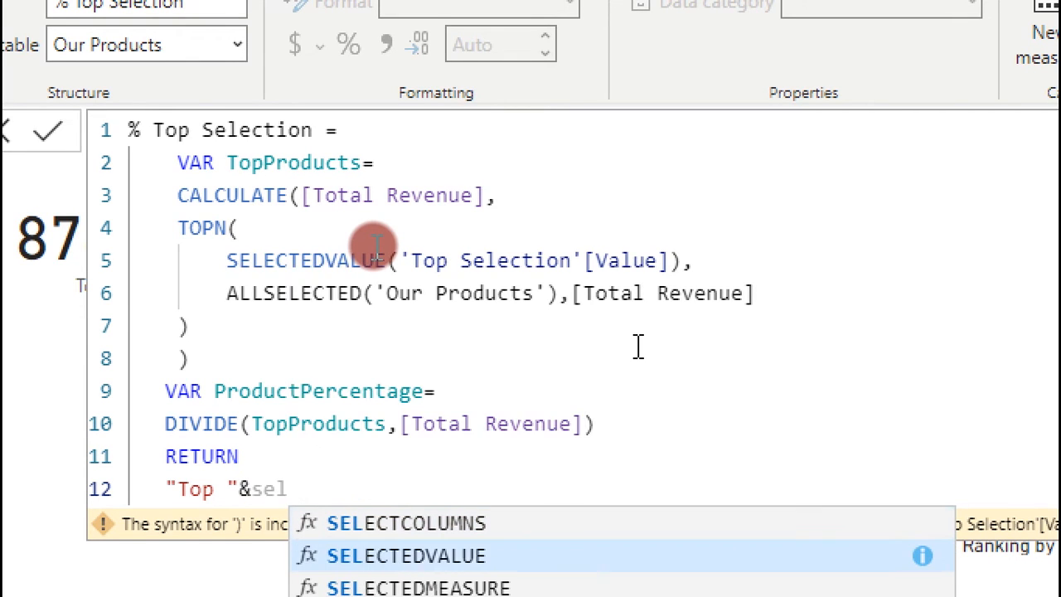
key("Tab")
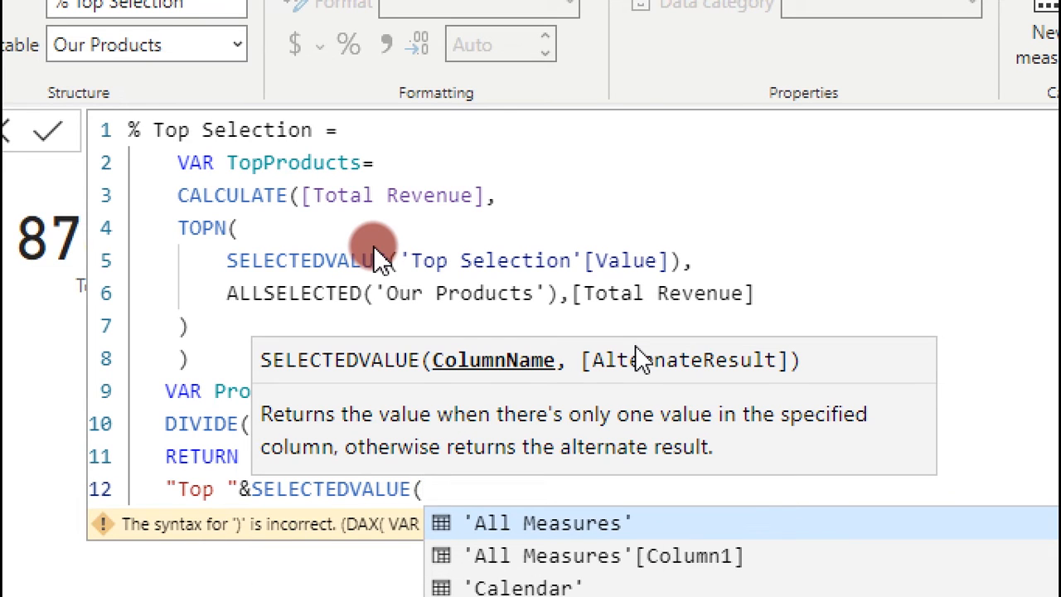
type("top")
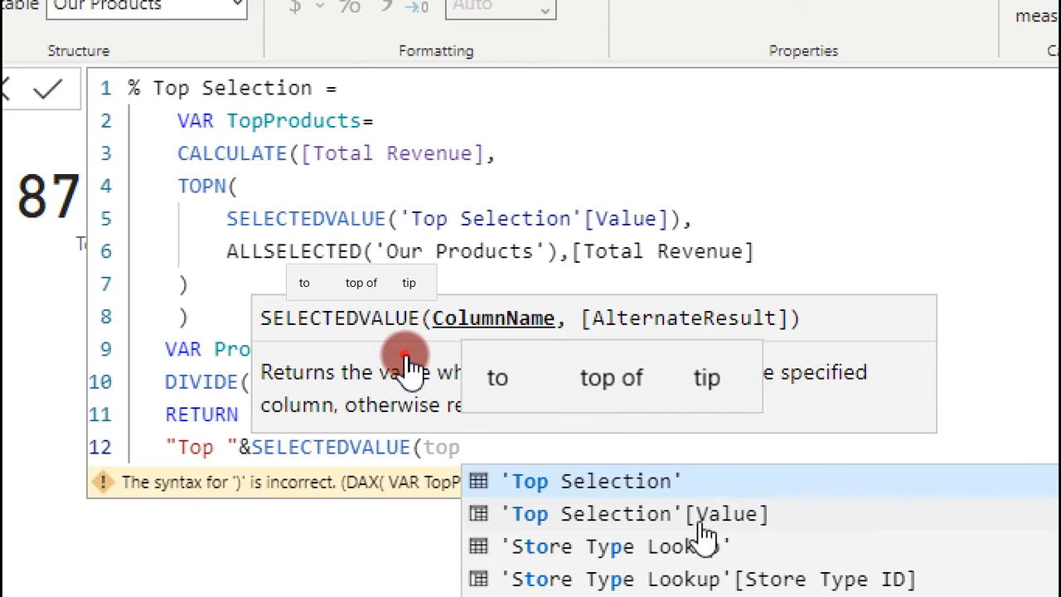
left_click(700, 558)
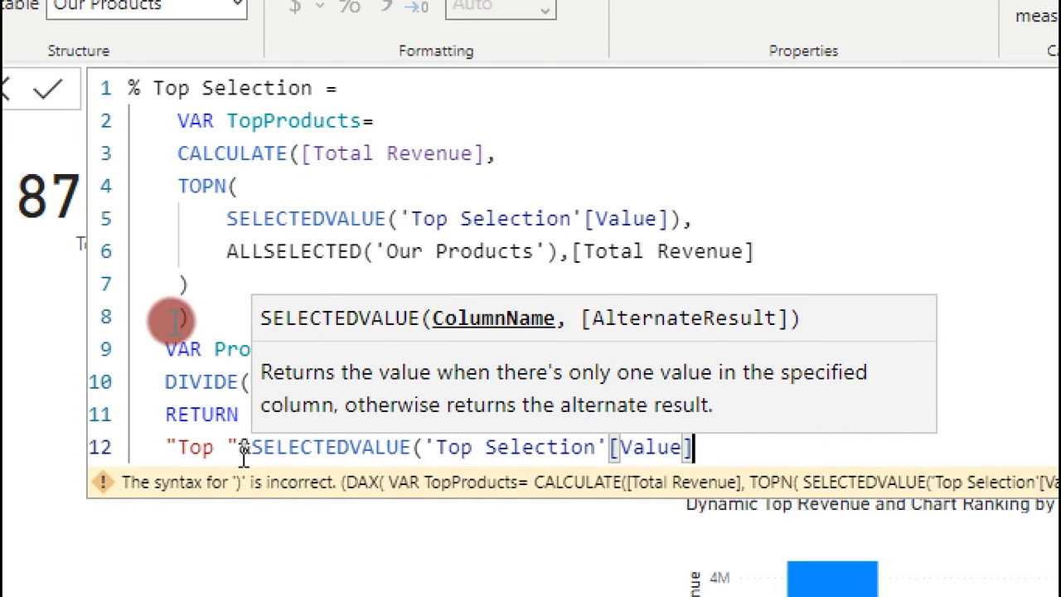
Insert a hyphen after Top in the returned text so that the string reads "Top- "
left_click(215, 447)
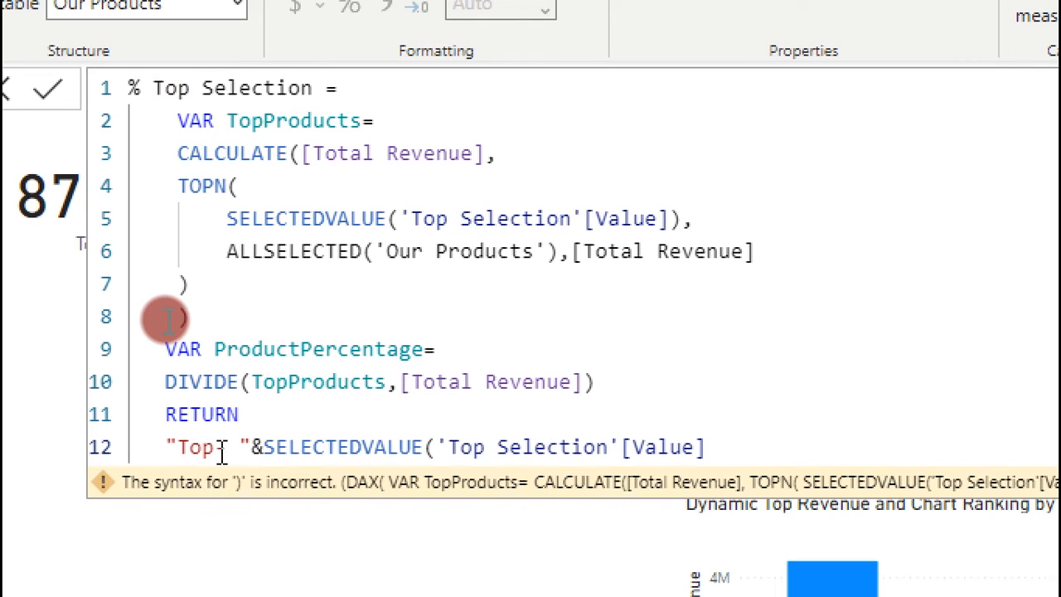
key("BackSpace")
type("-")
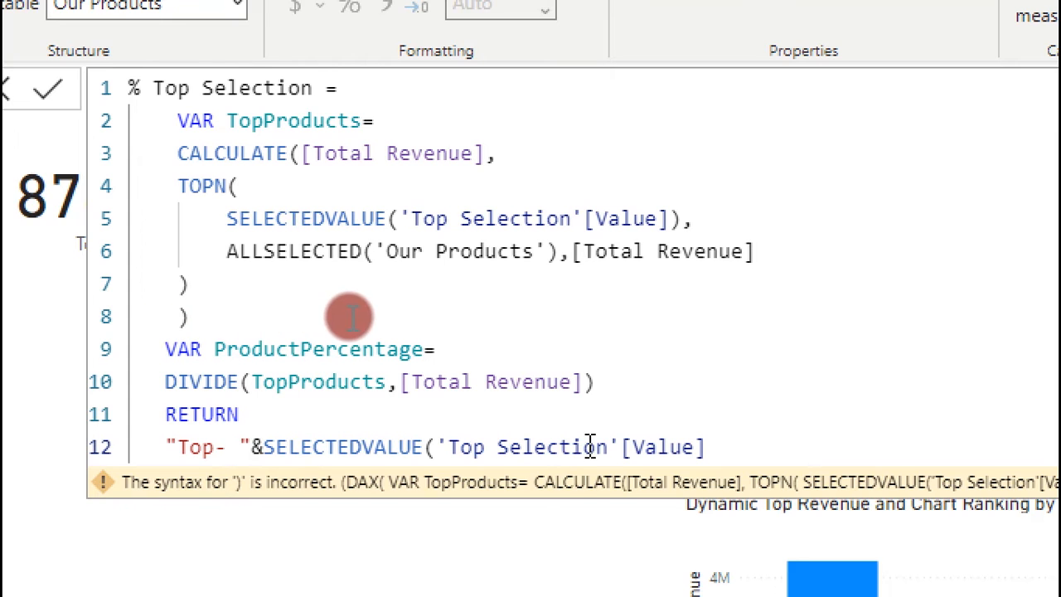
Close the SELECTEDVALUE function on line 12 and concatenate the text "products made " followed by another ampersand
left_click(693, 443)
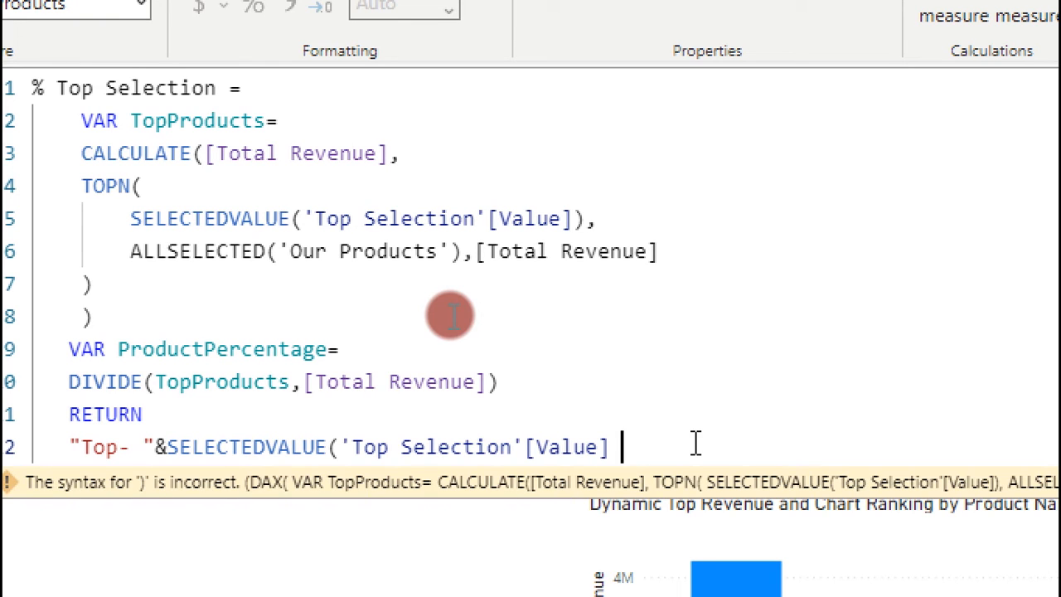
type(")")
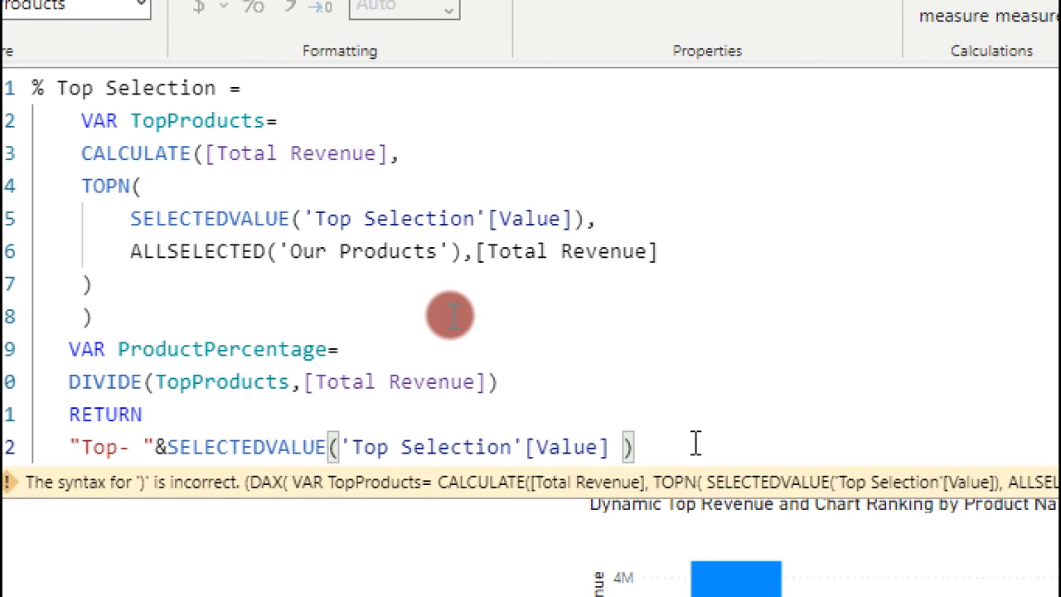
type("&")
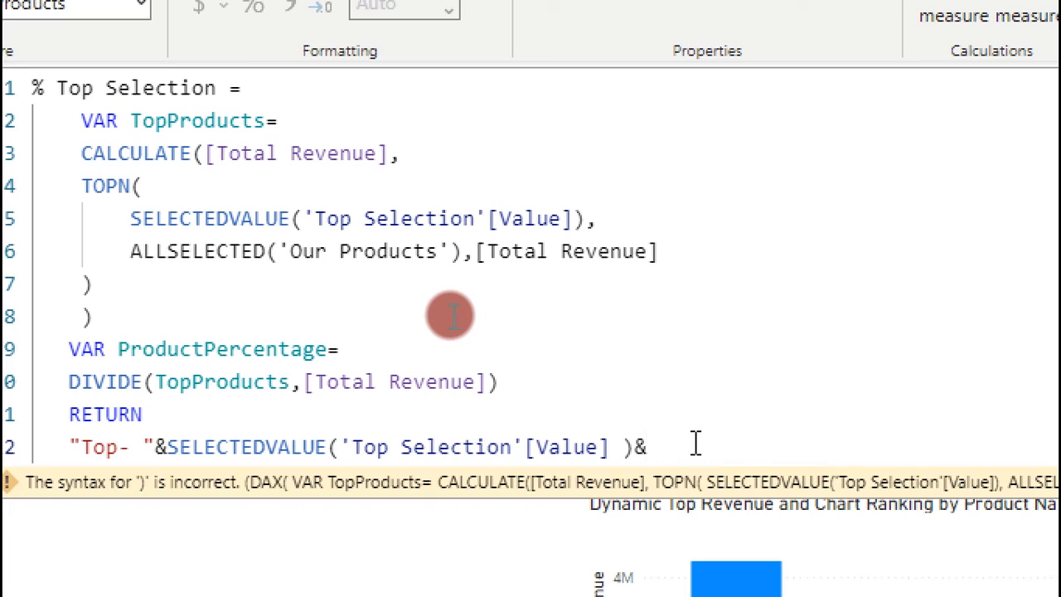
type("\"products ma")
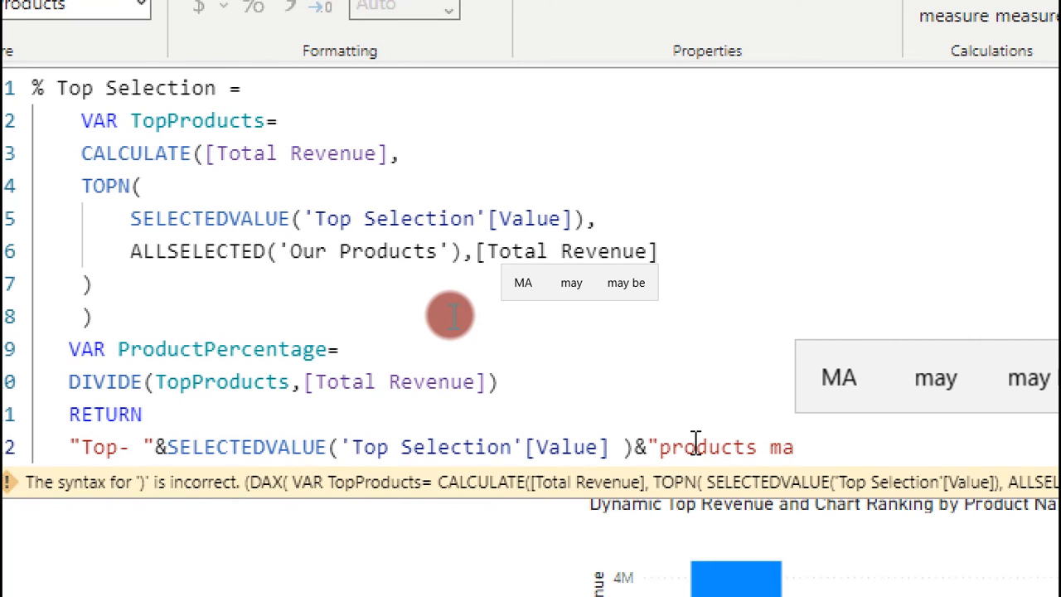
type("de")
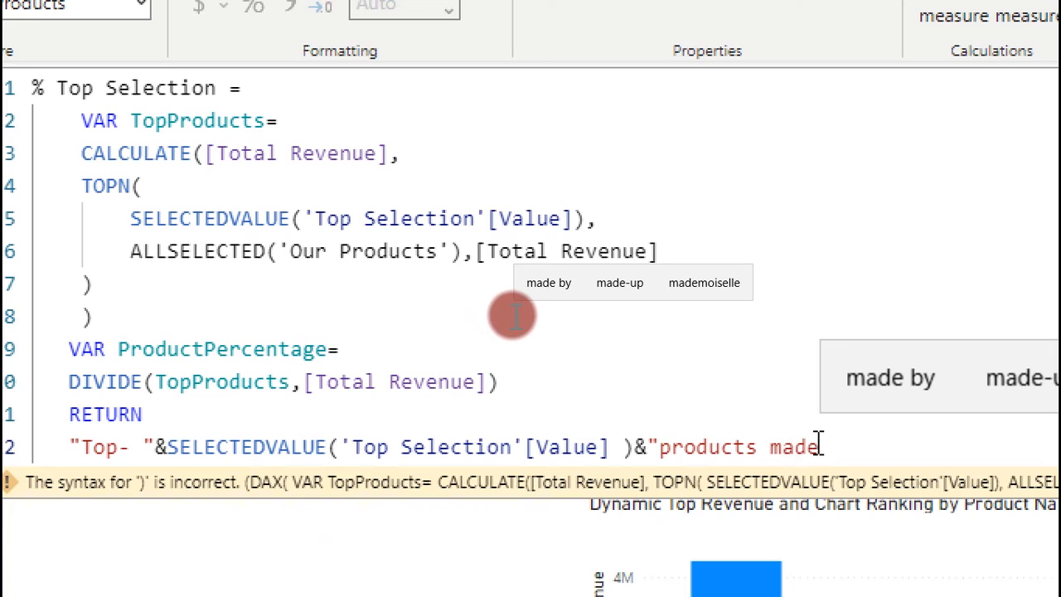
type("\"&")
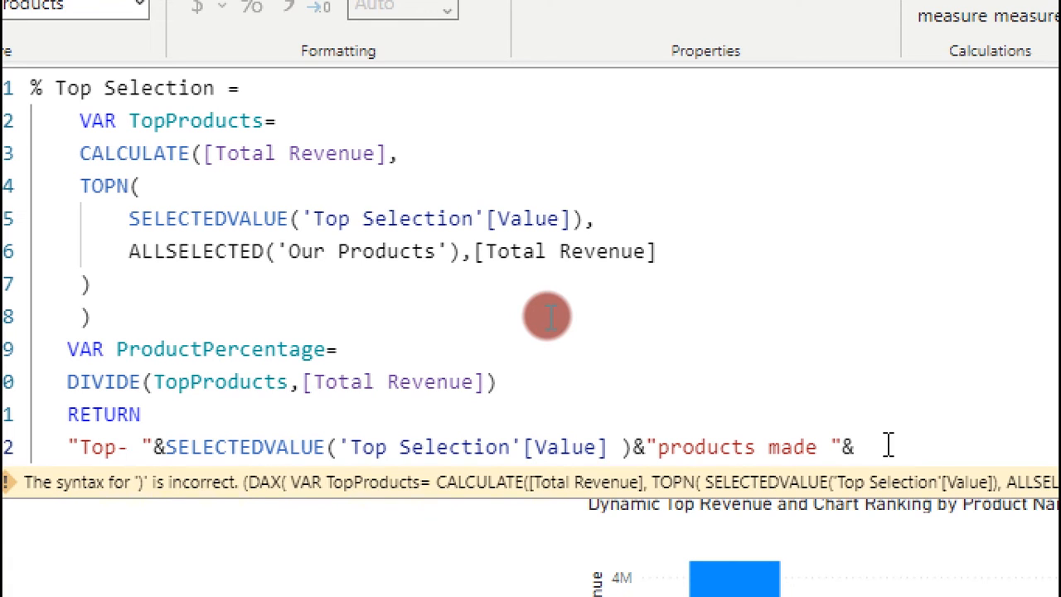
Append a FORMAT function with ProductPercentage as its value and start its format string with "#,#%
type("form")
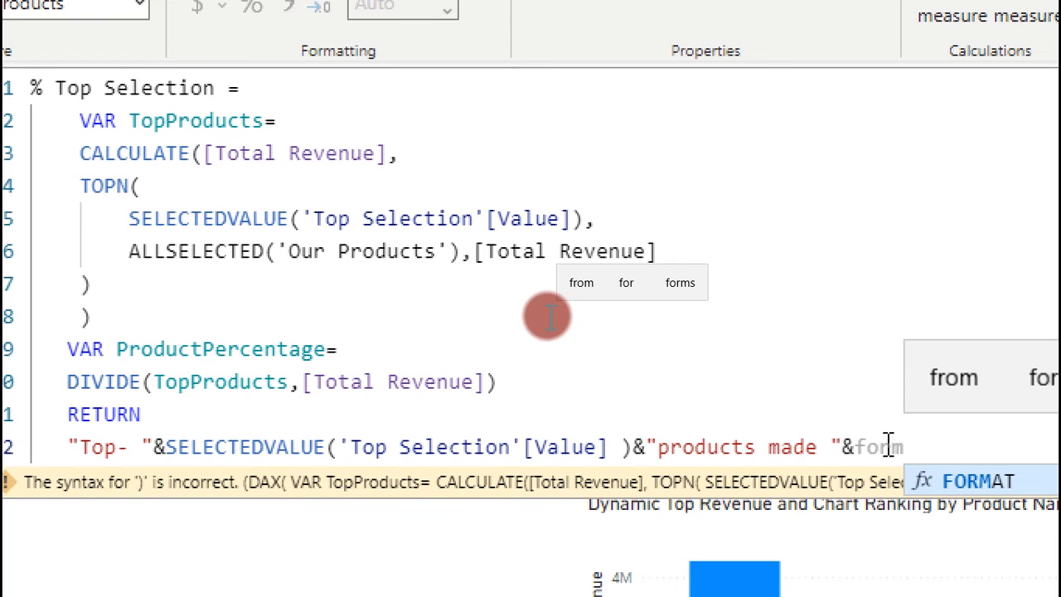
key("Tab")
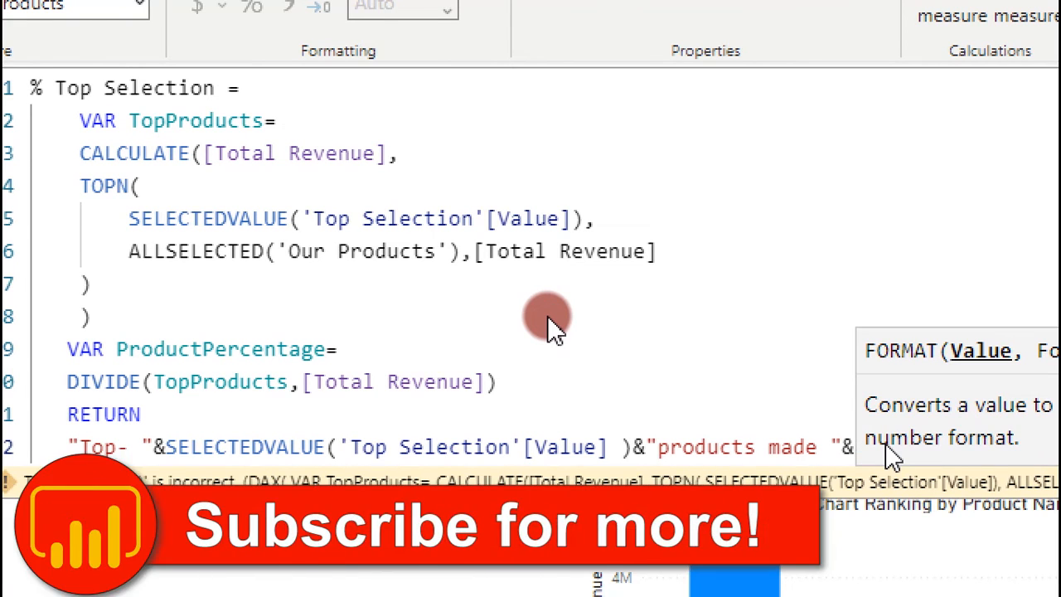
type("pro")
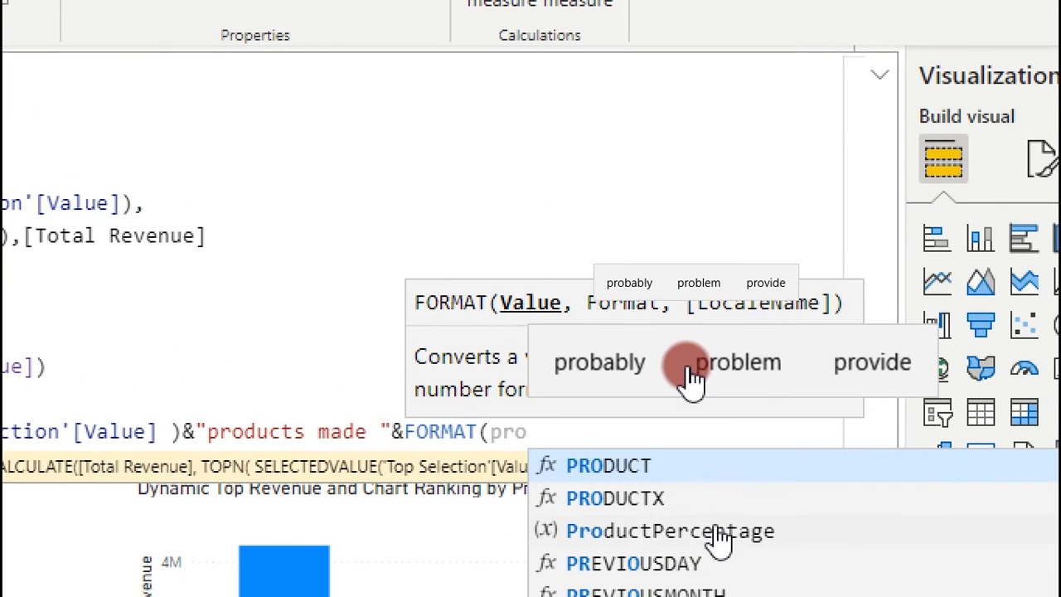
left_click(711, 522)
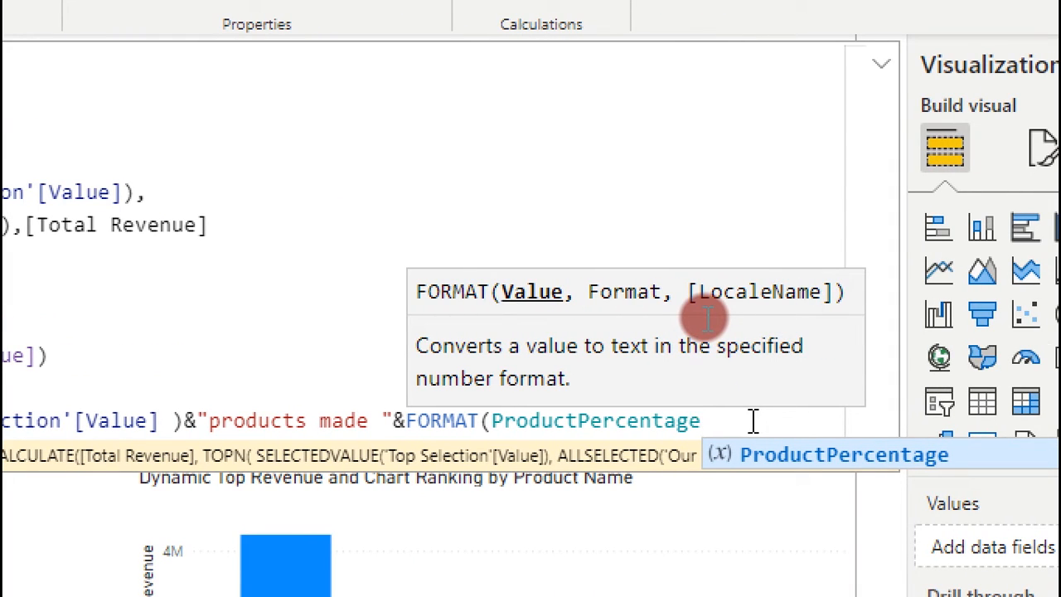
type(",")
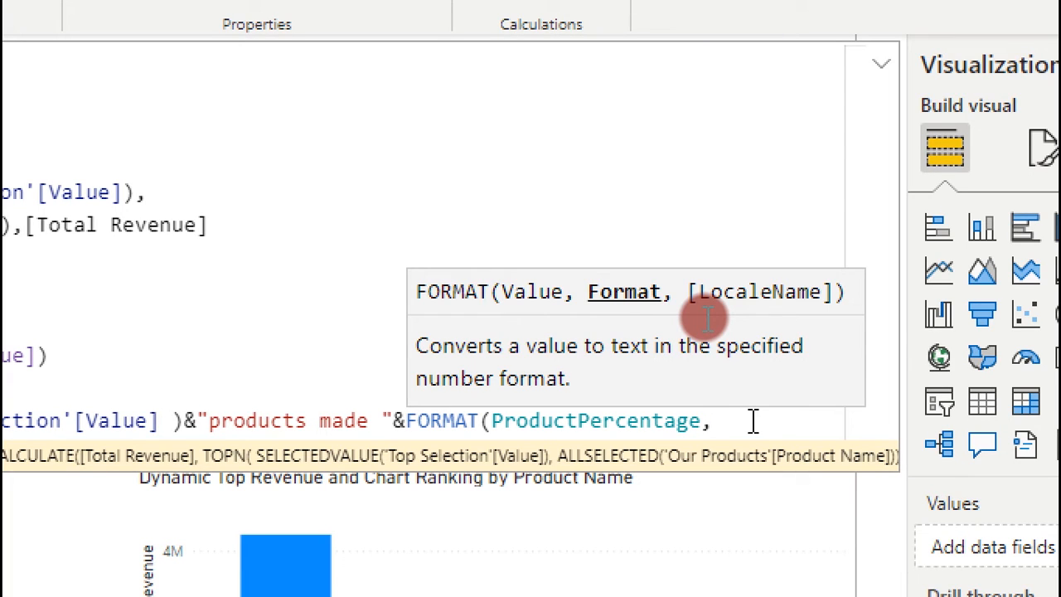
type(" \"#,#%")
Complete the format string with "Revenue compared to the overall Revenue" on a new line and close the FORMAT function
type("Revenue")
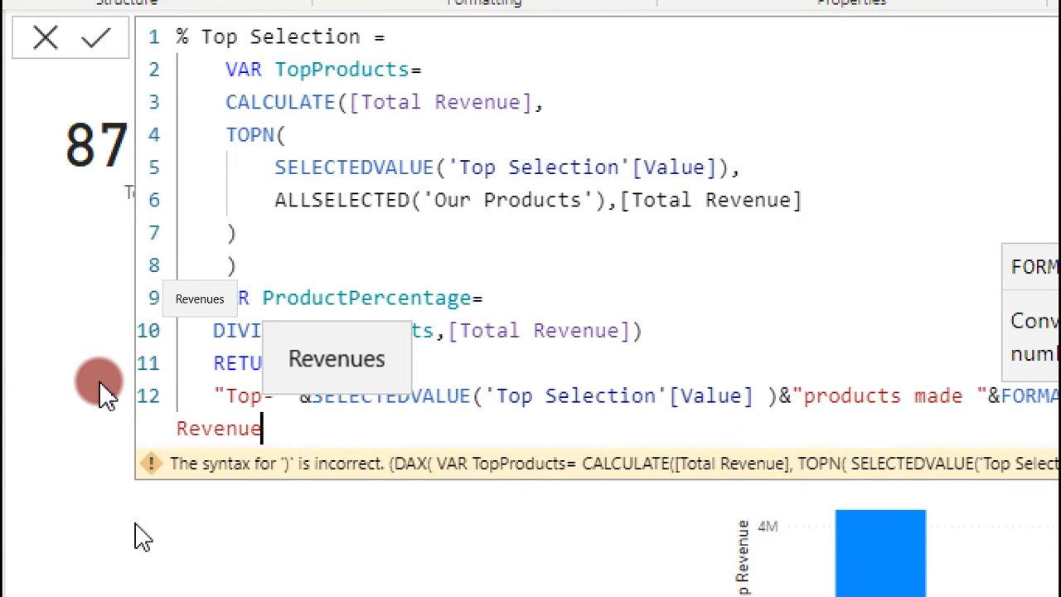
type(" com")
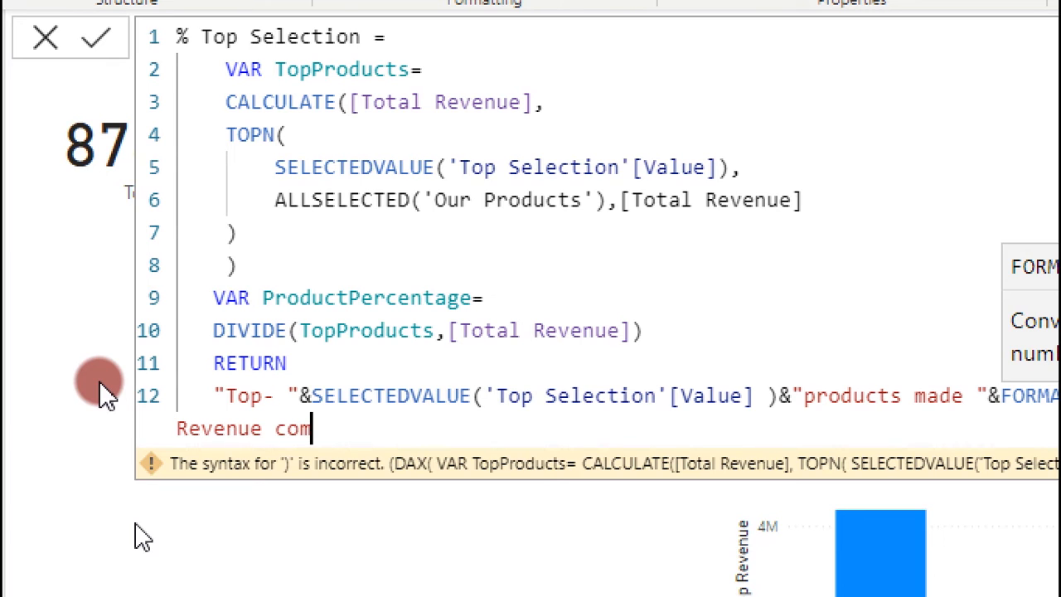
type("pared ")
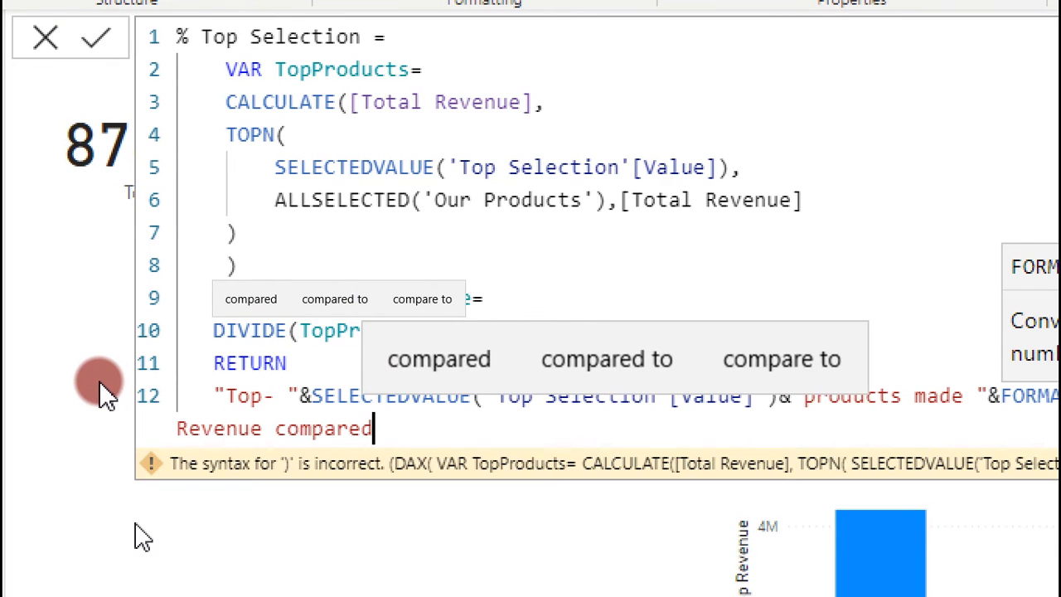
type("to the o")
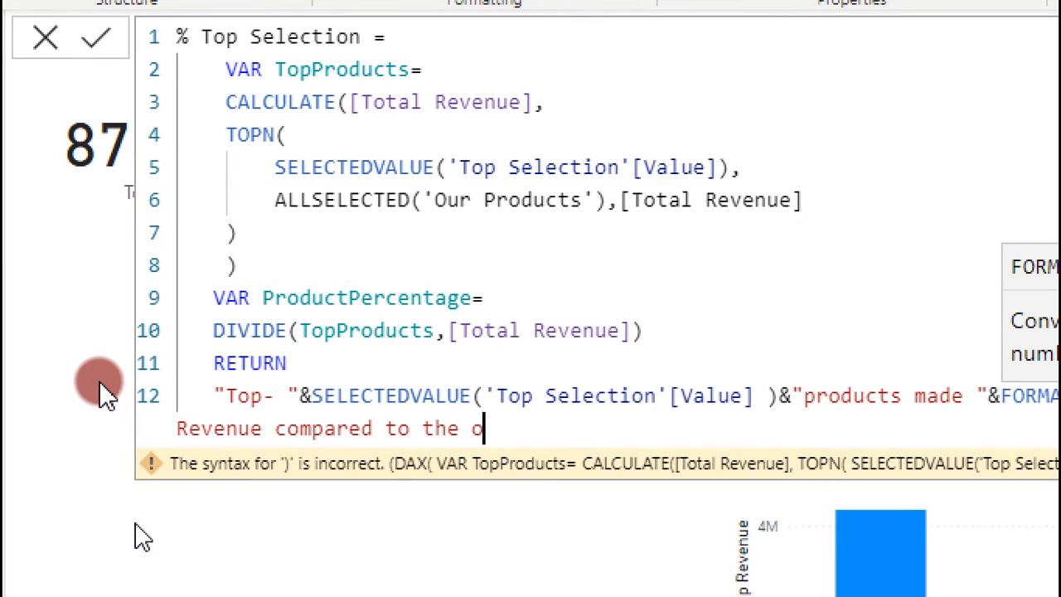
type("verall")
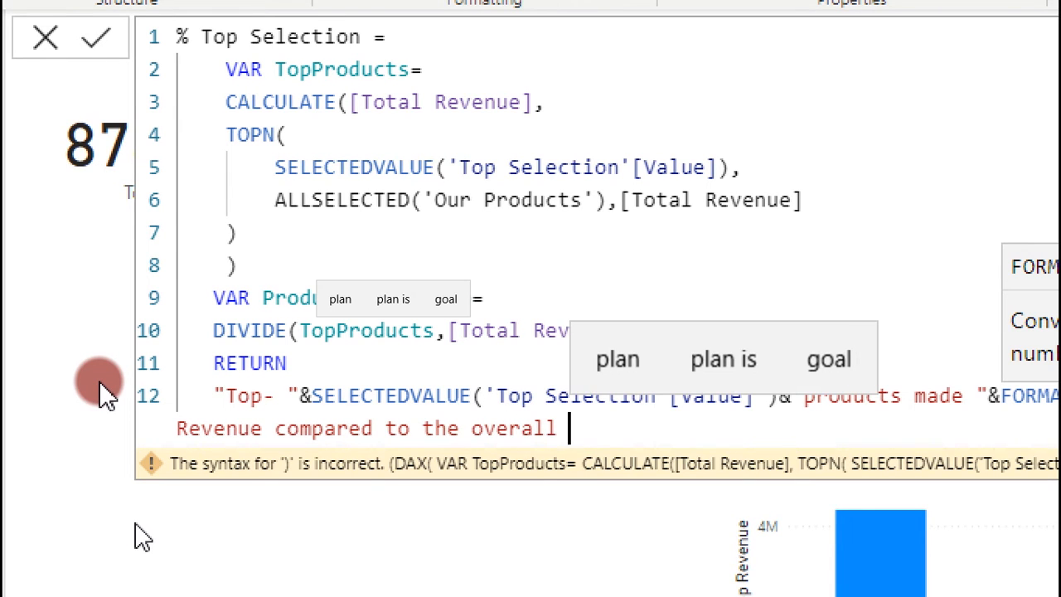
type(" Rev")
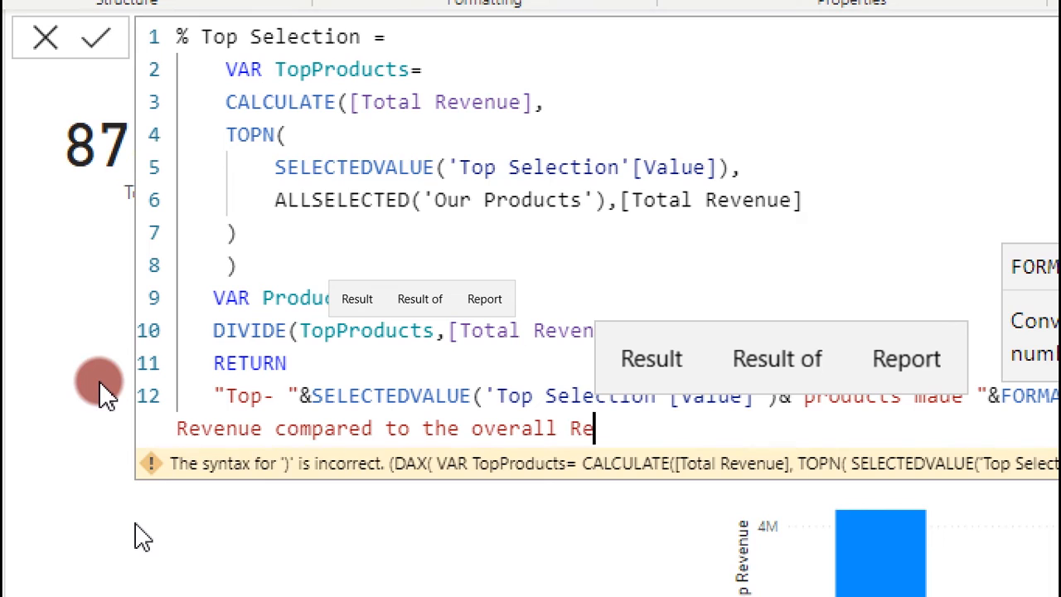
type("enue")
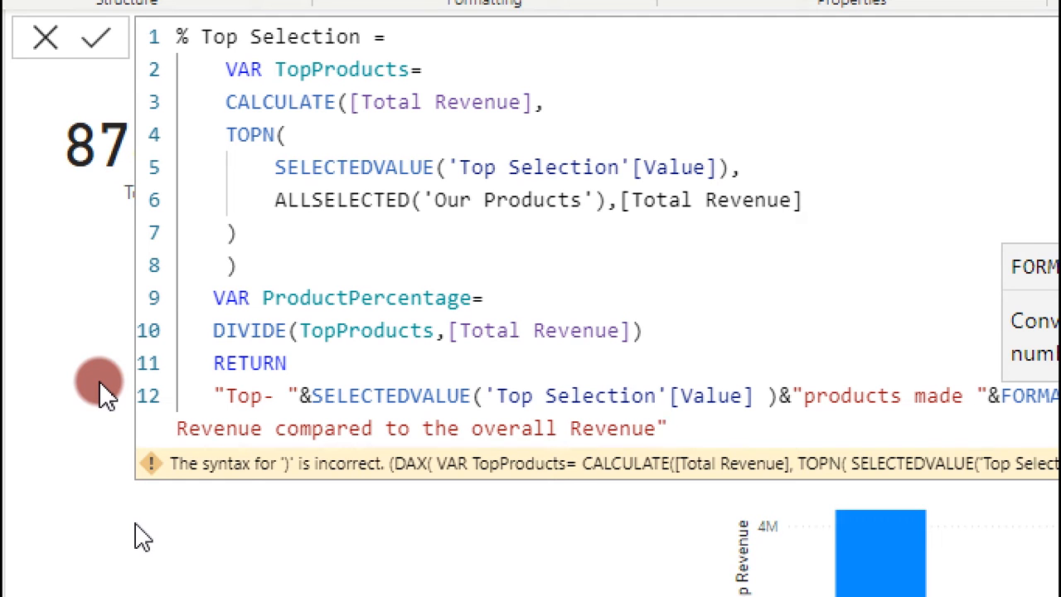
type(")")
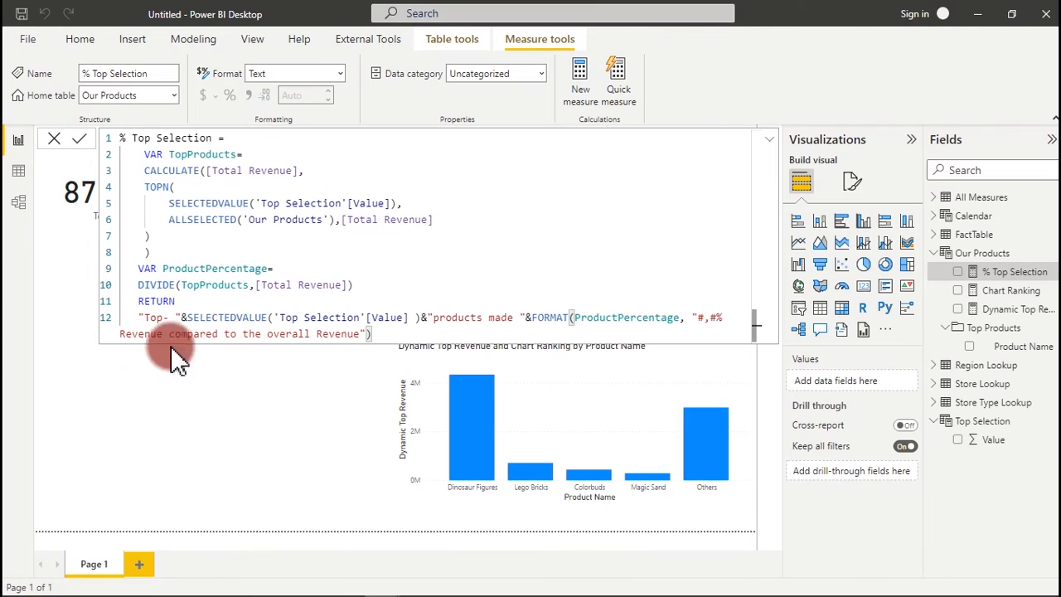
Leave the formula editor and add a card visual to the report page showing the % Top Selection measure
left_click(196, 418)
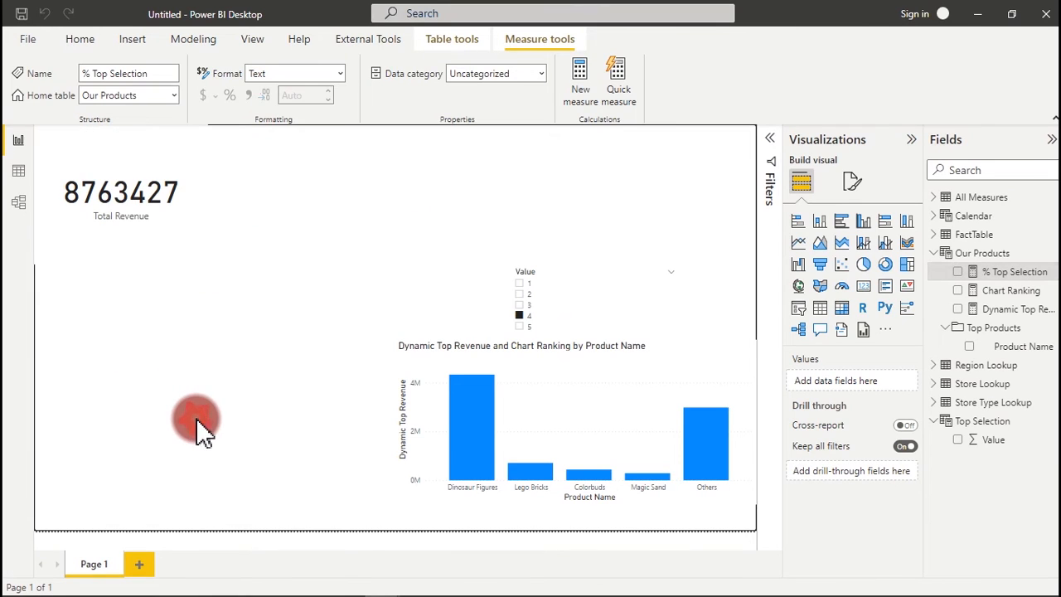
left_click(863, 290)
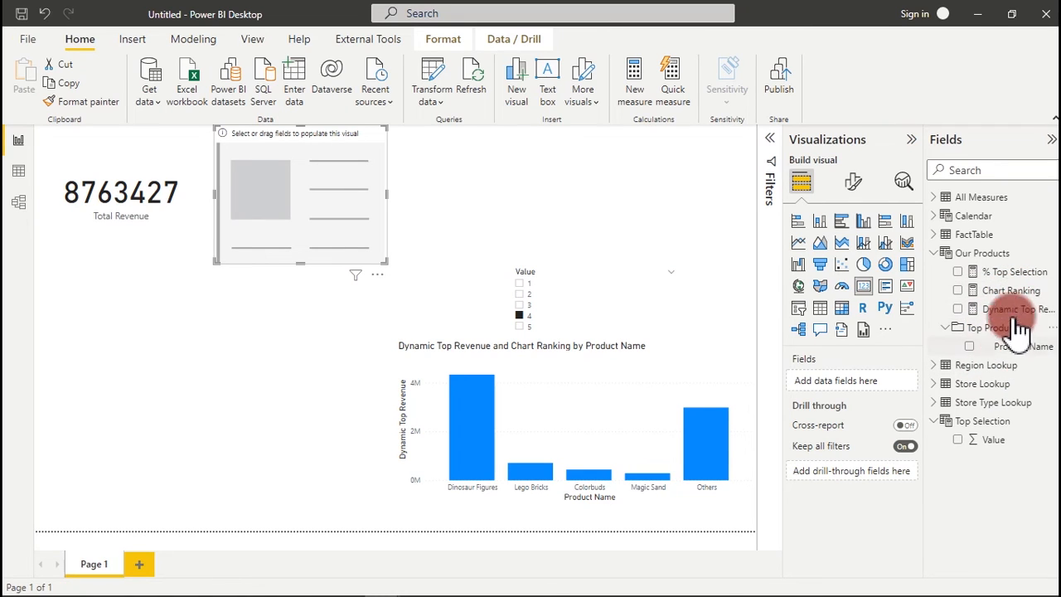
left_click(959, 273)
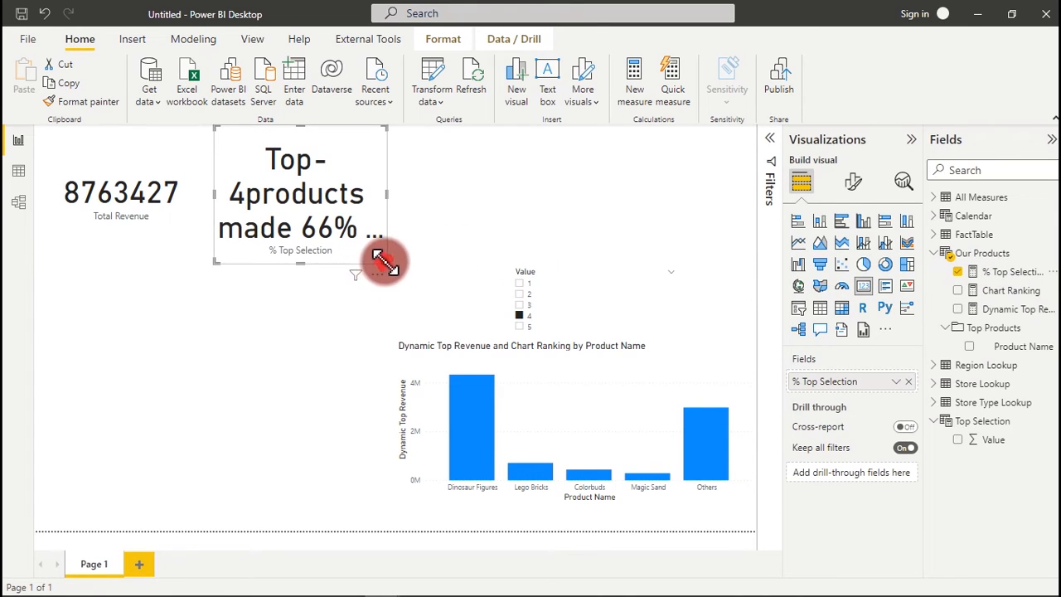
Widen the % Top Selection card and change the measure's percentage format to one decimal place, "#,#.#%
left_click_drag(384, 263, 652, 268)
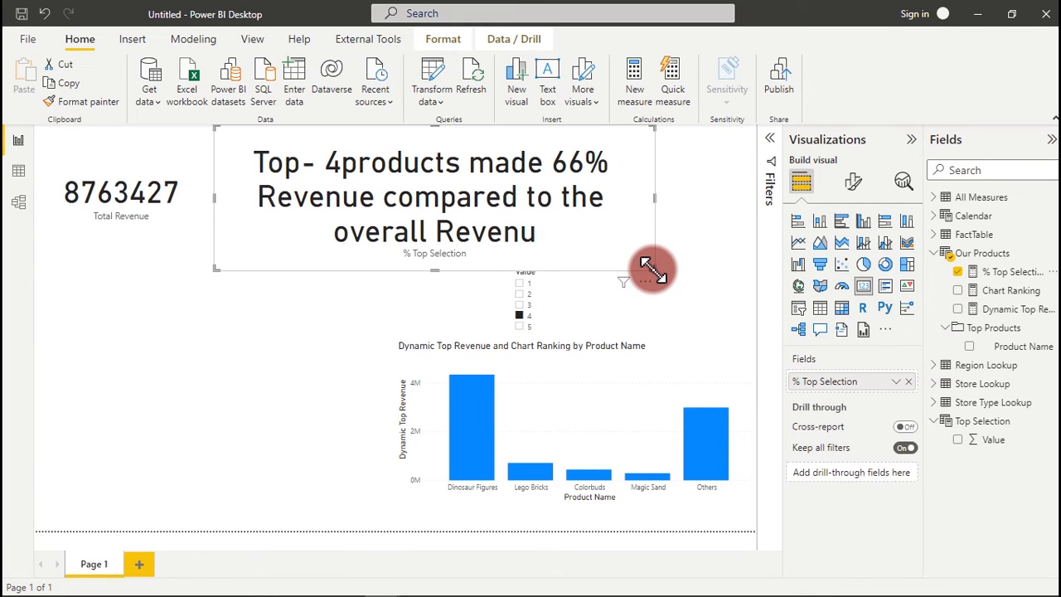
left_click(1001, 273)
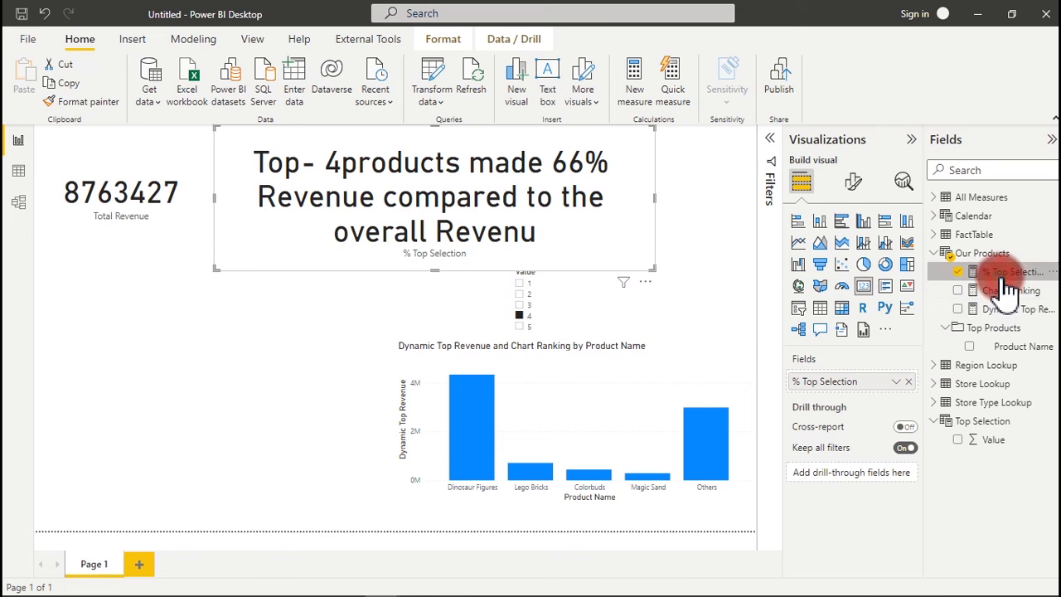
left_click(711, 317)
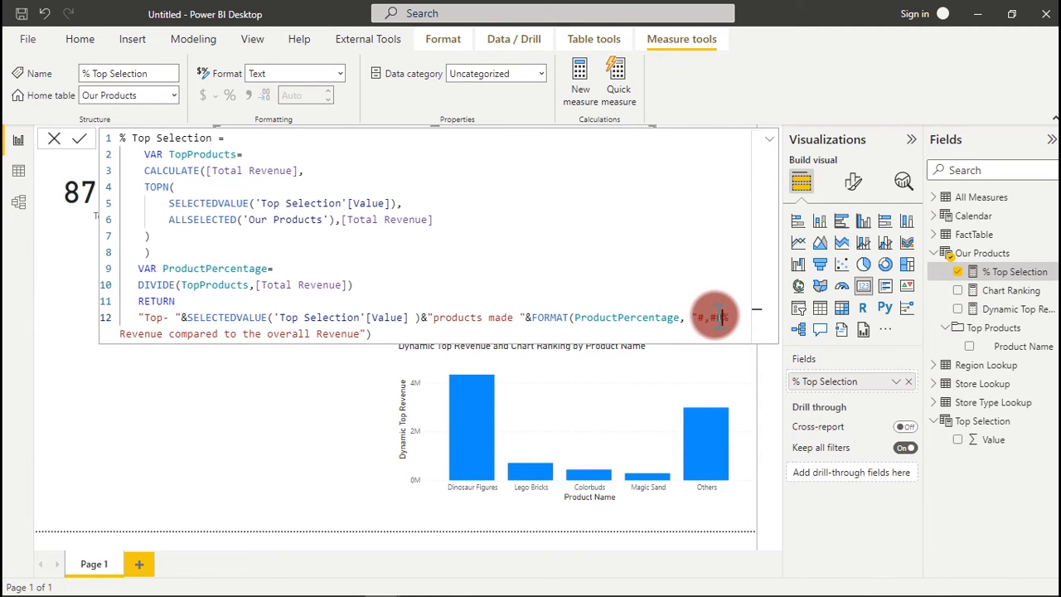
left_click(334, 362)
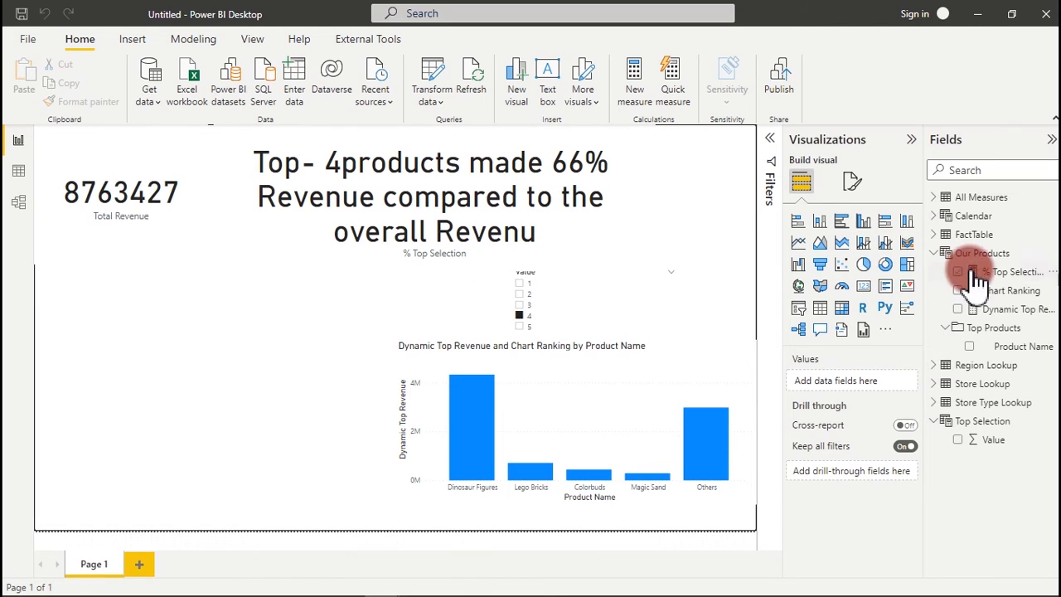
left_click(1002, 273)
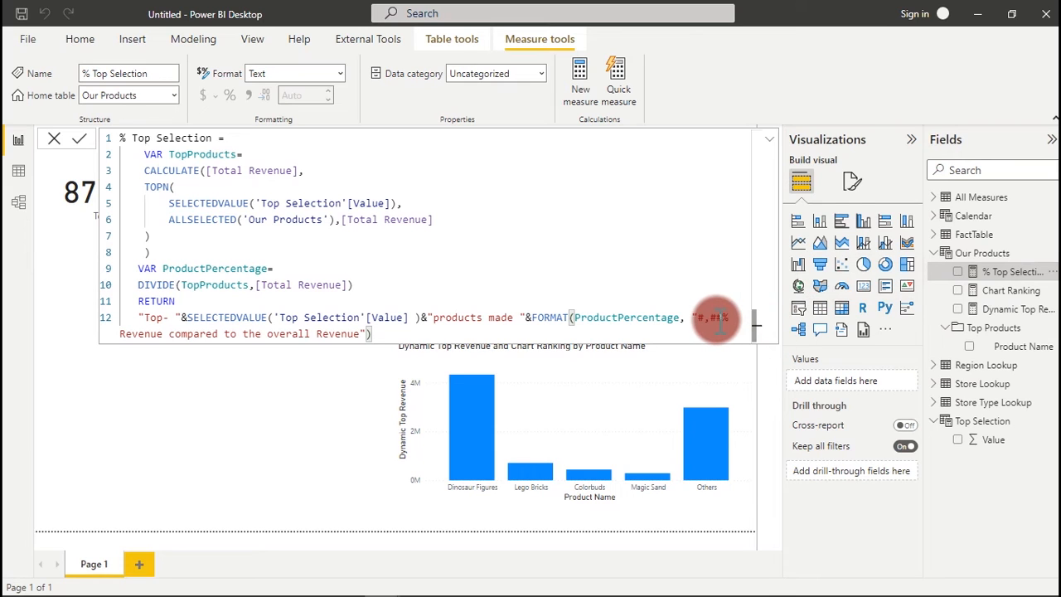
mouse_move(664, 592)
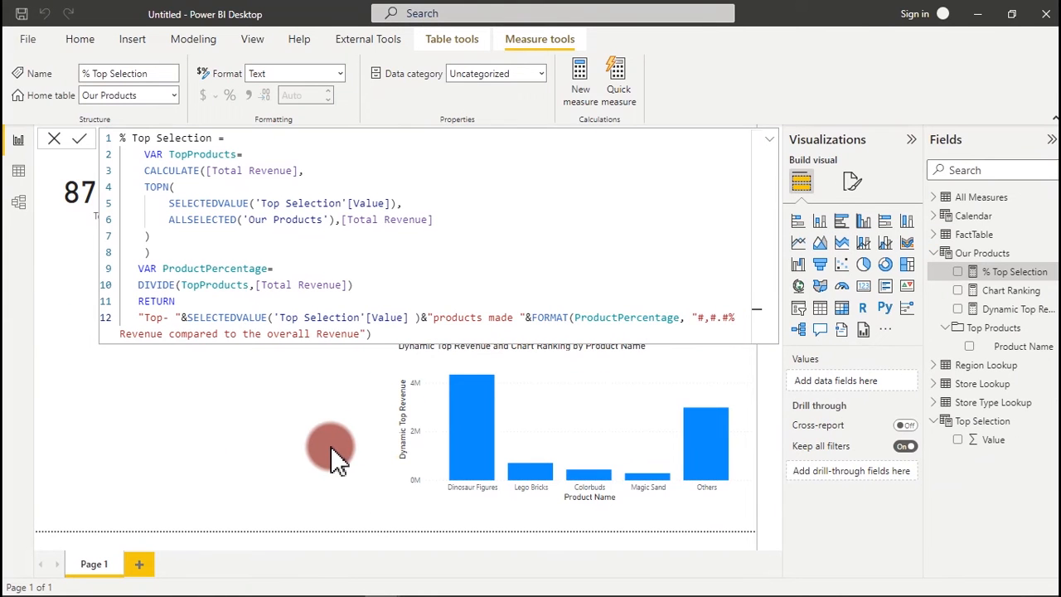
left_click(330, 446)
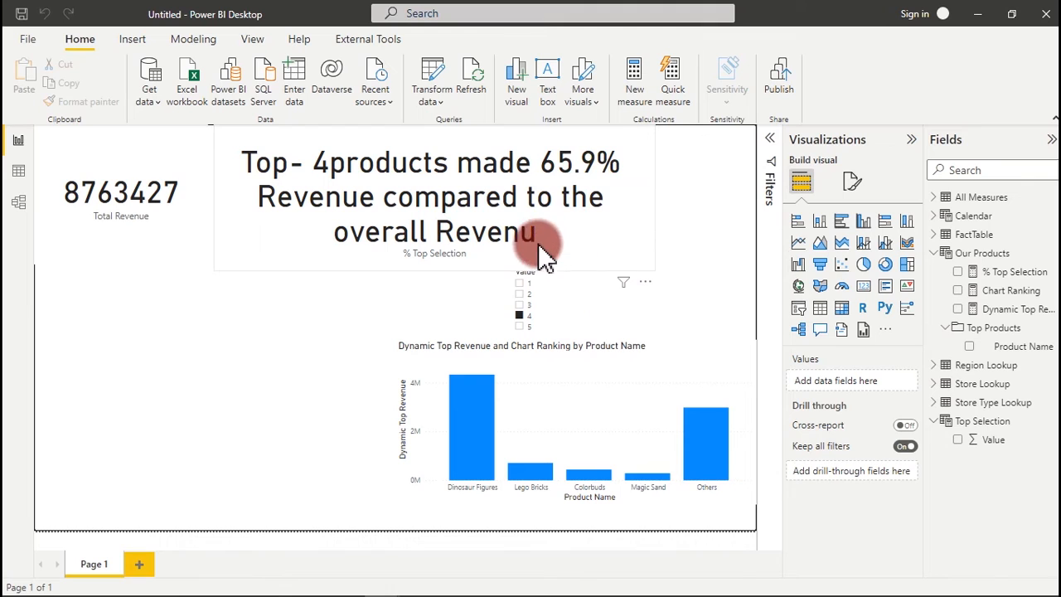
Move the % Top Selection card below the Total Revenue card to uncover the Value slicer
left_click_drag(537, 203, 320, 331)
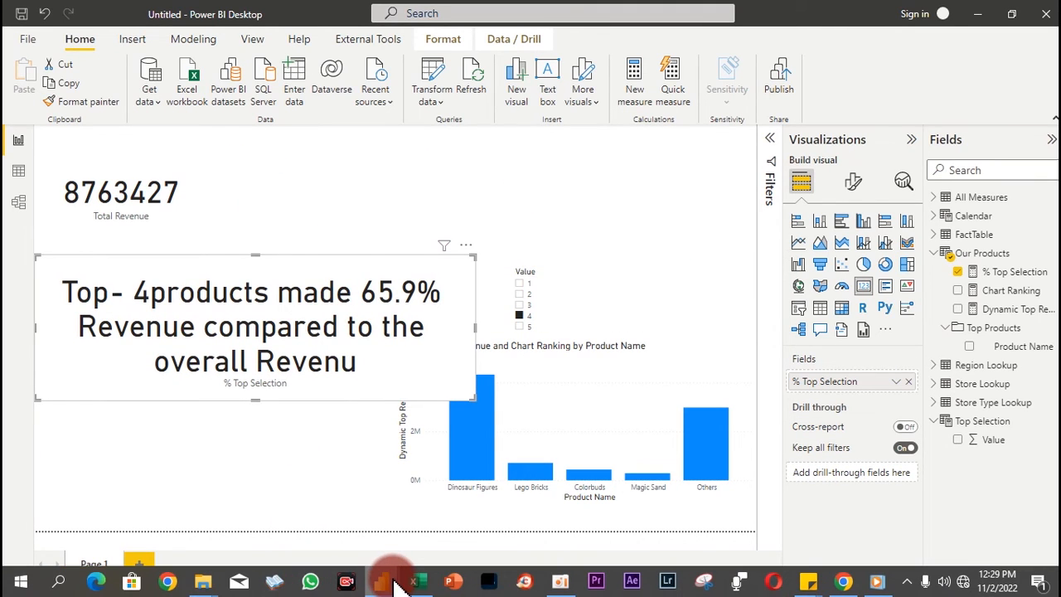
mouse_move(393, 579)
mouse_move(311, 522)
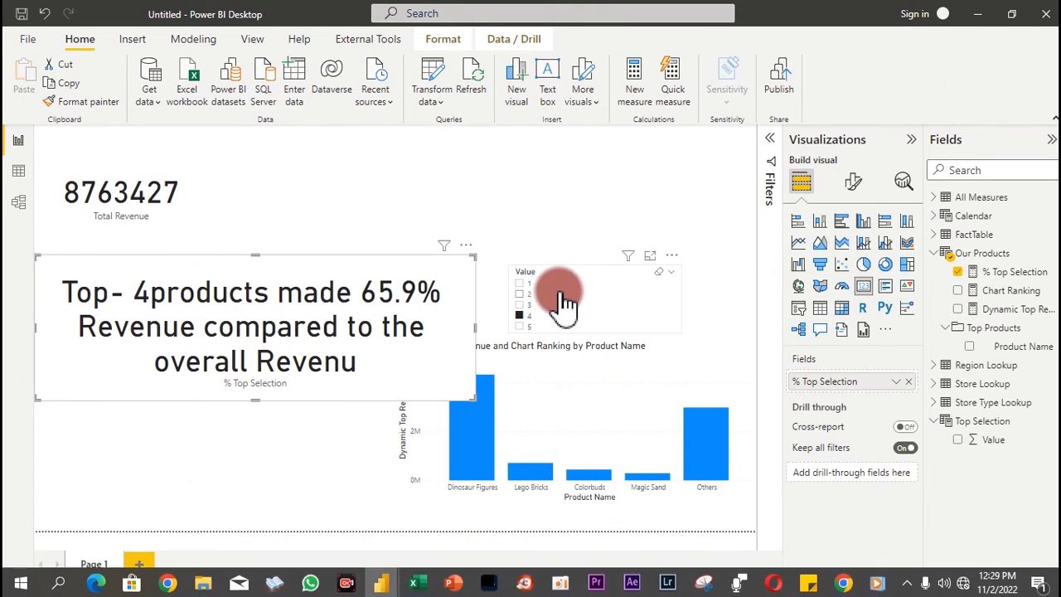
Select 1 in the Value slicer, move the slicer over the chart's lower edge and set its orientation to Horizontal
left_click(577, 285)
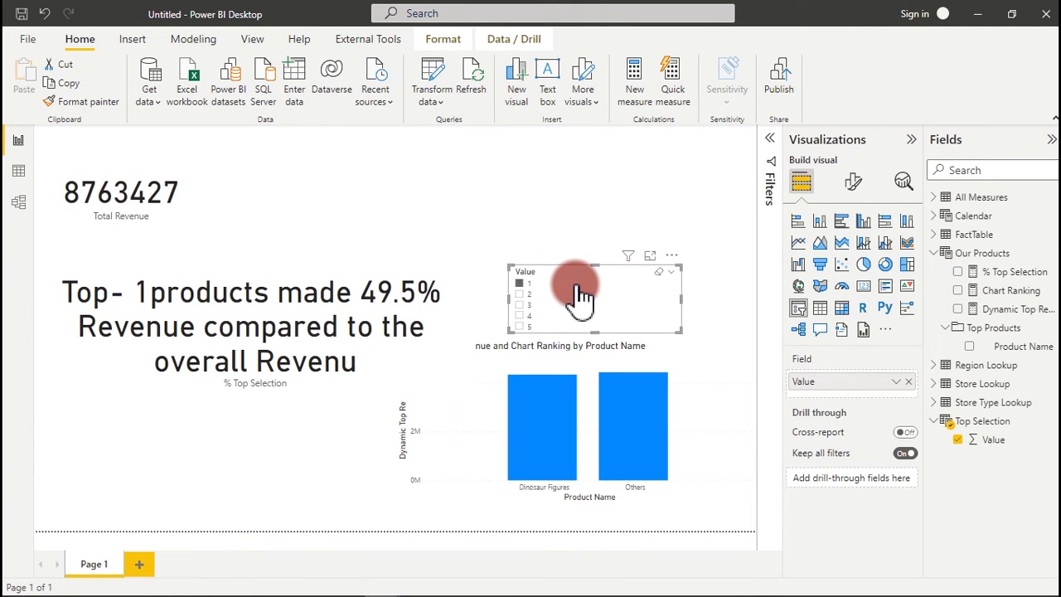
left_click_drag(574, 283, 478, 502)
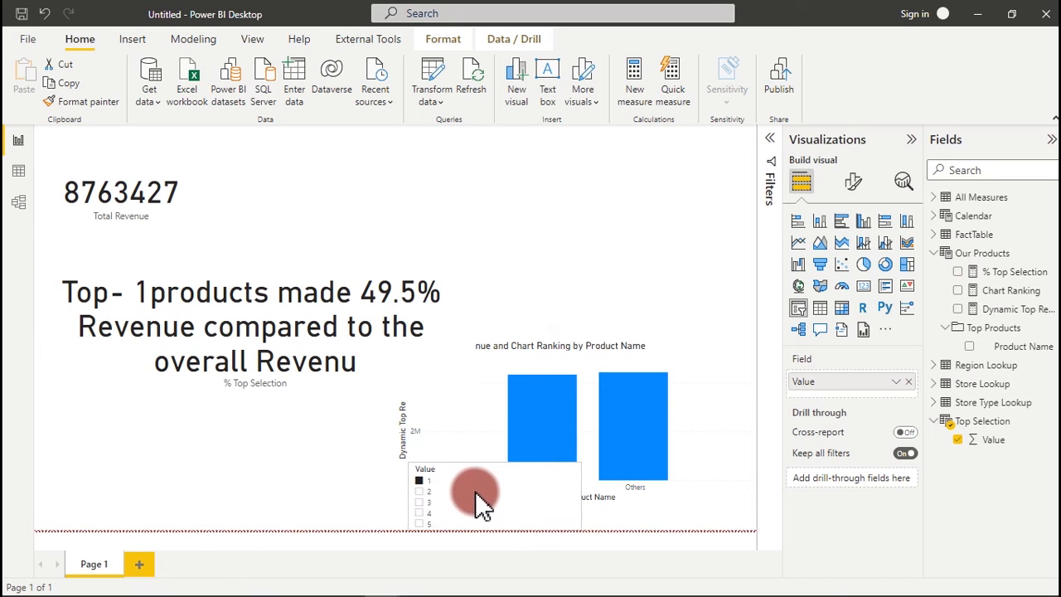
left_click(854, 182)
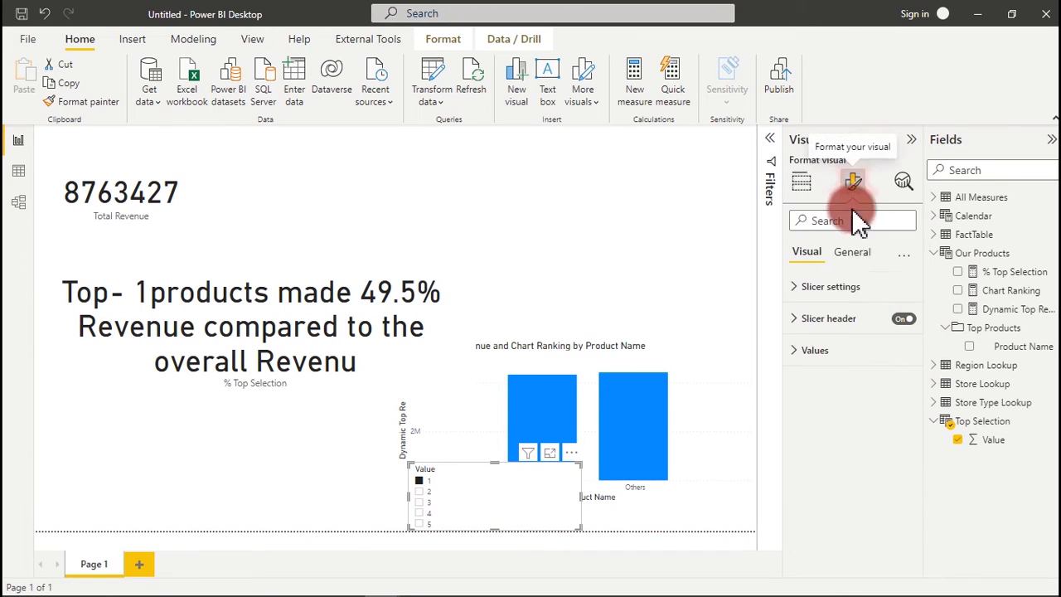
left_click(837, 287)
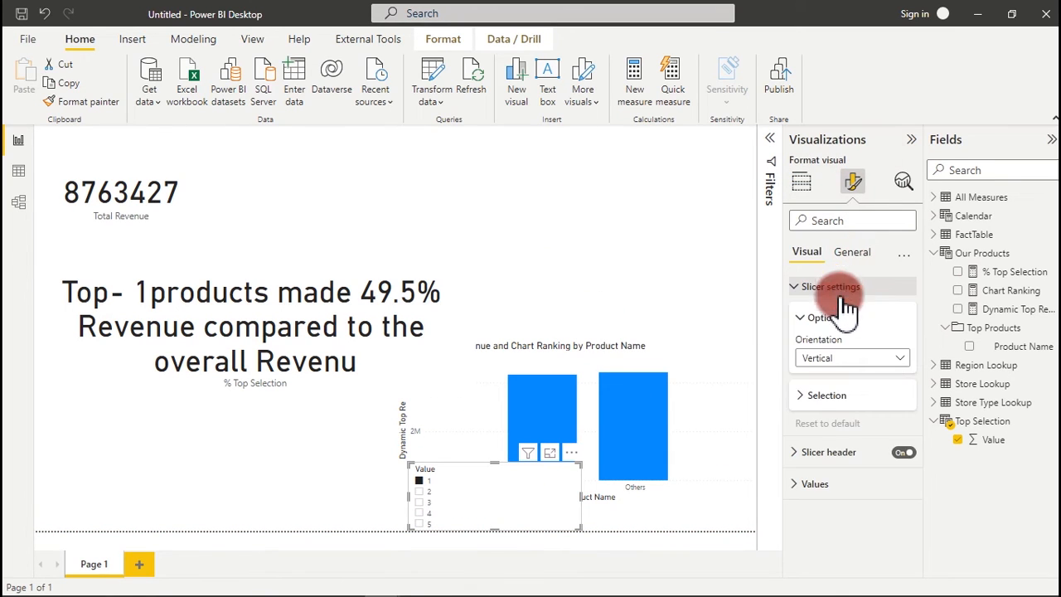
left_click(843, 358)
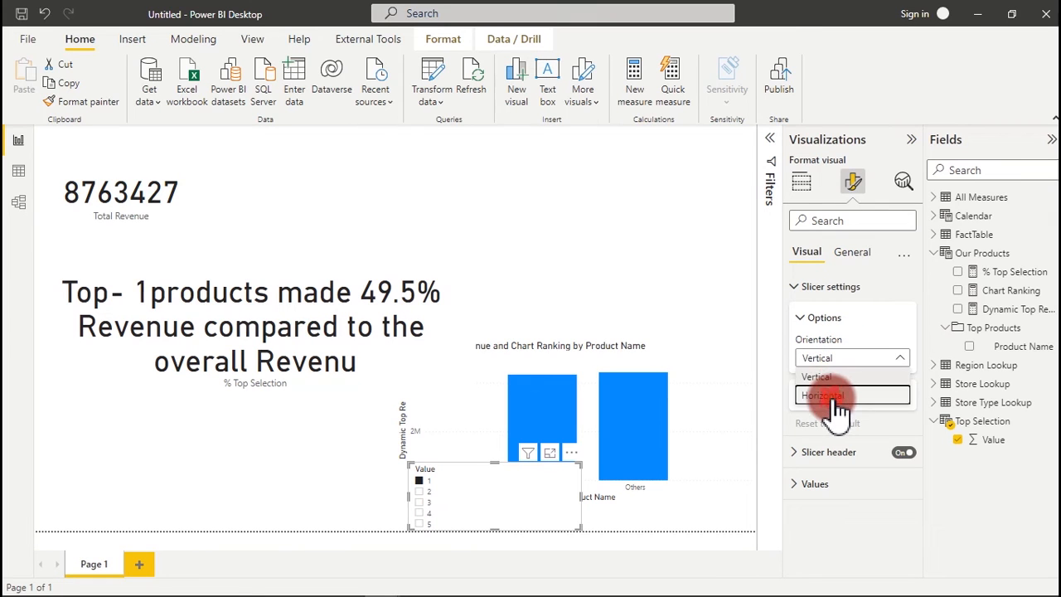
left_click(838, 396)
Widen the Value slicer to about the chart's width and reduce its height so all five values fit in one row
left_click_drag(602, 503, 751, 509)
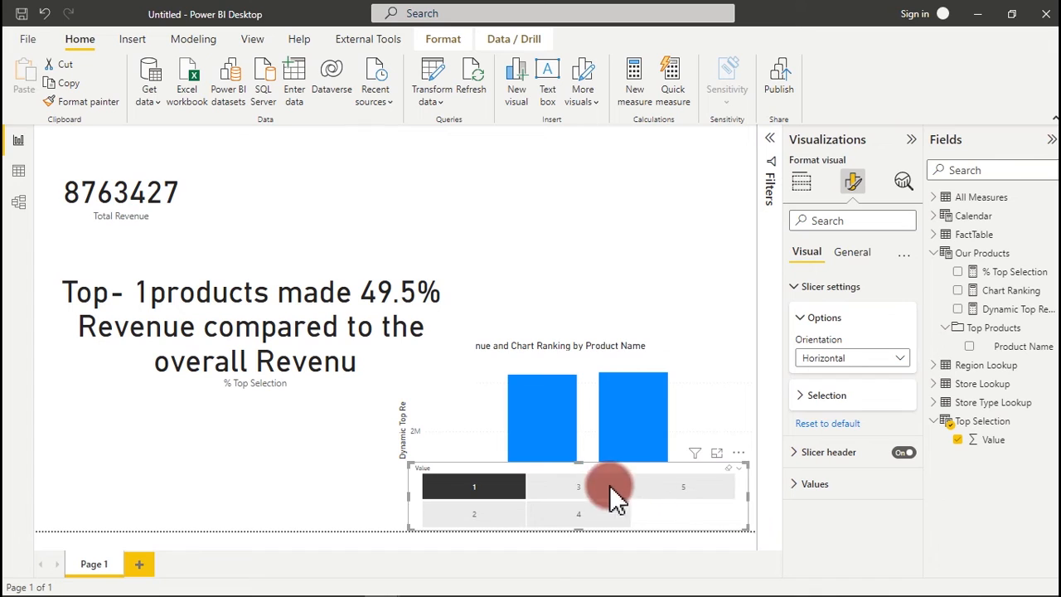
left_click_drag(580, 465, 581, 502)
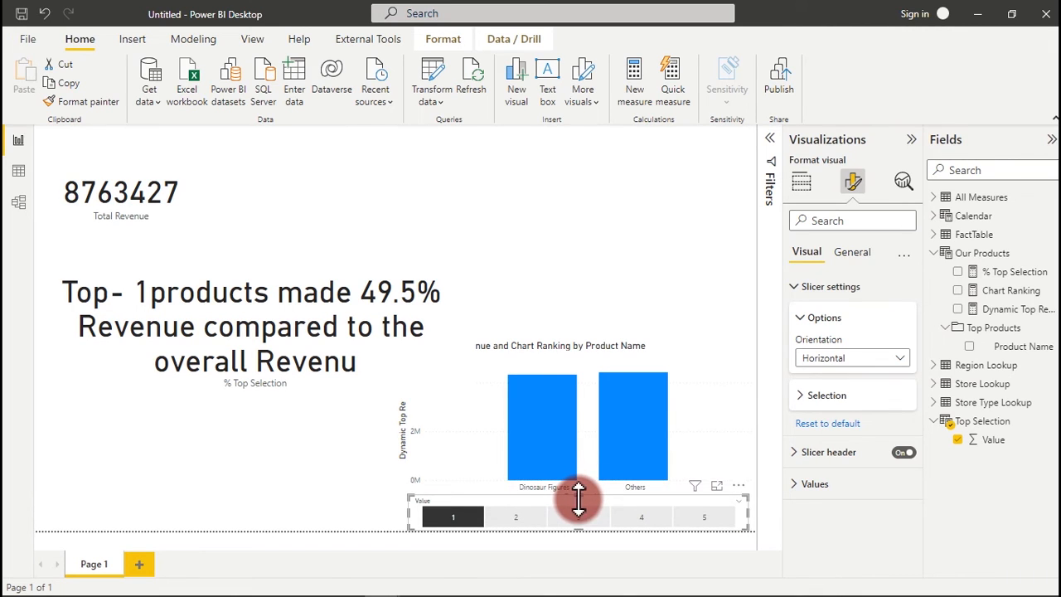
left_click(590, 361)
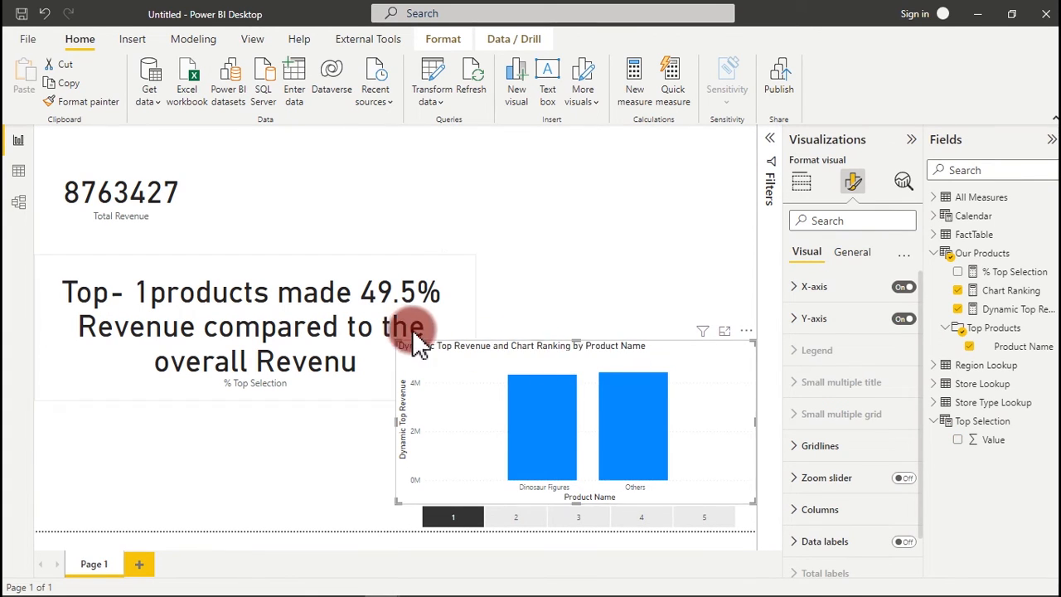
Test the Value slicer with selections 3 and 4, comparing the chart and the % Top Selection card
left_click(583, 521)
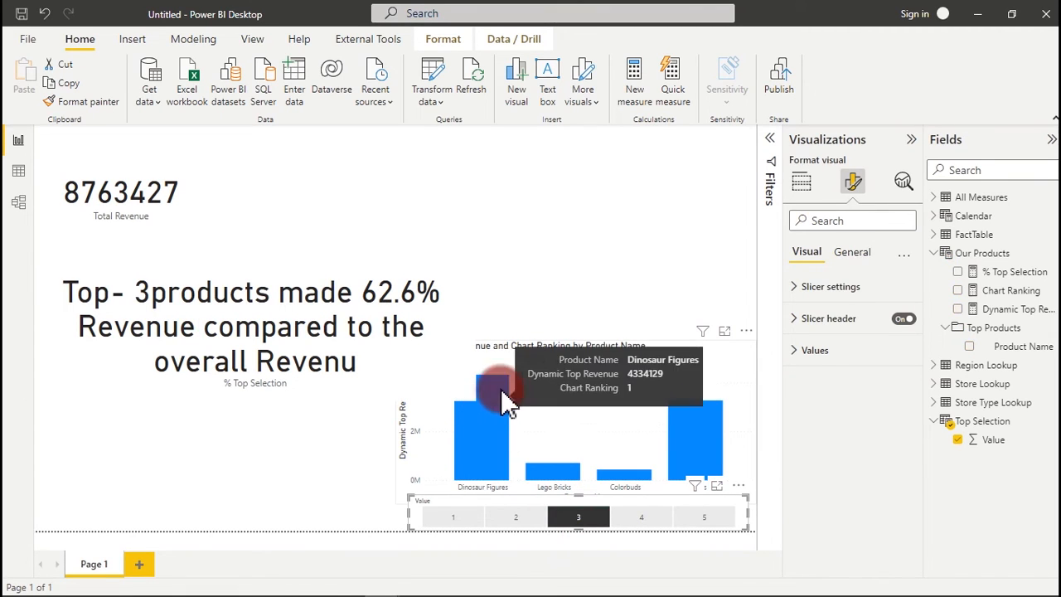
left_click(499, 289)
left_click(637, 526)
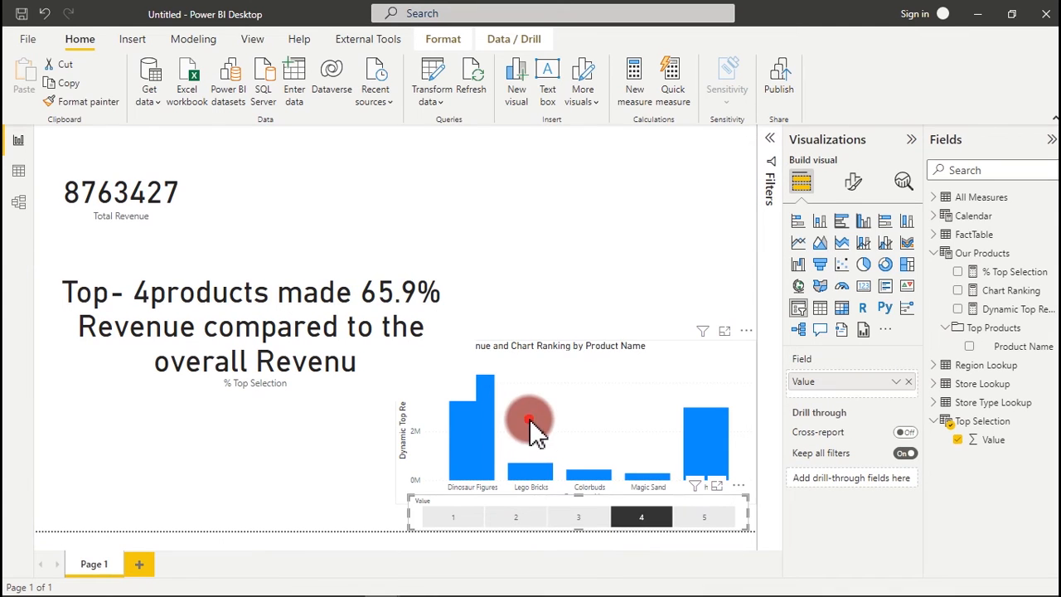
left_click(532, 424)
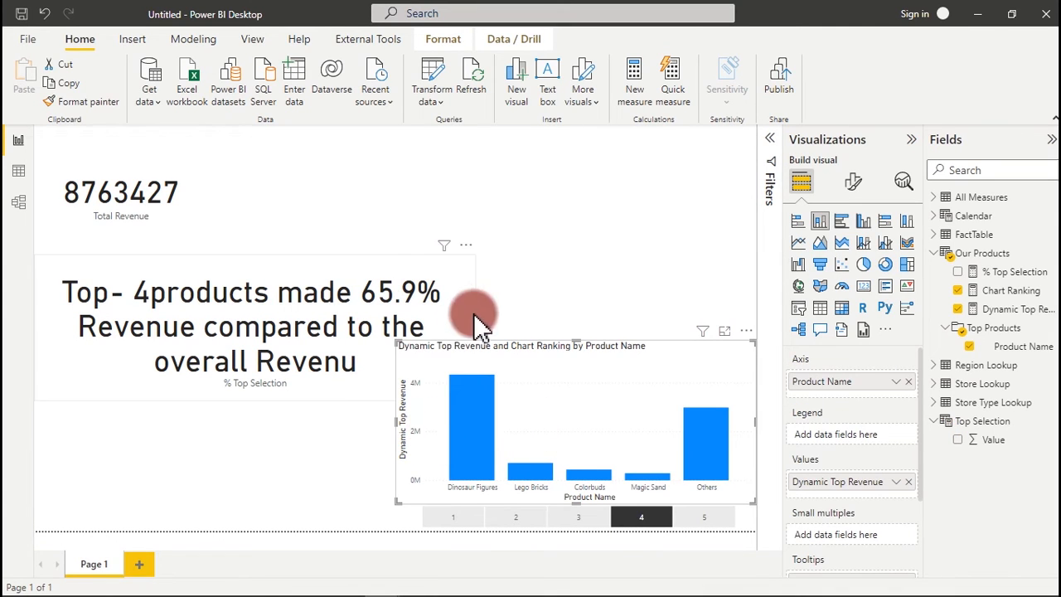
Move the % Top Selection card over the chart's upper part and set its callout value font size to 20
left_click(351, 296)
left_click_drag(351, 295, 725, 251)
left_click(856, 184)
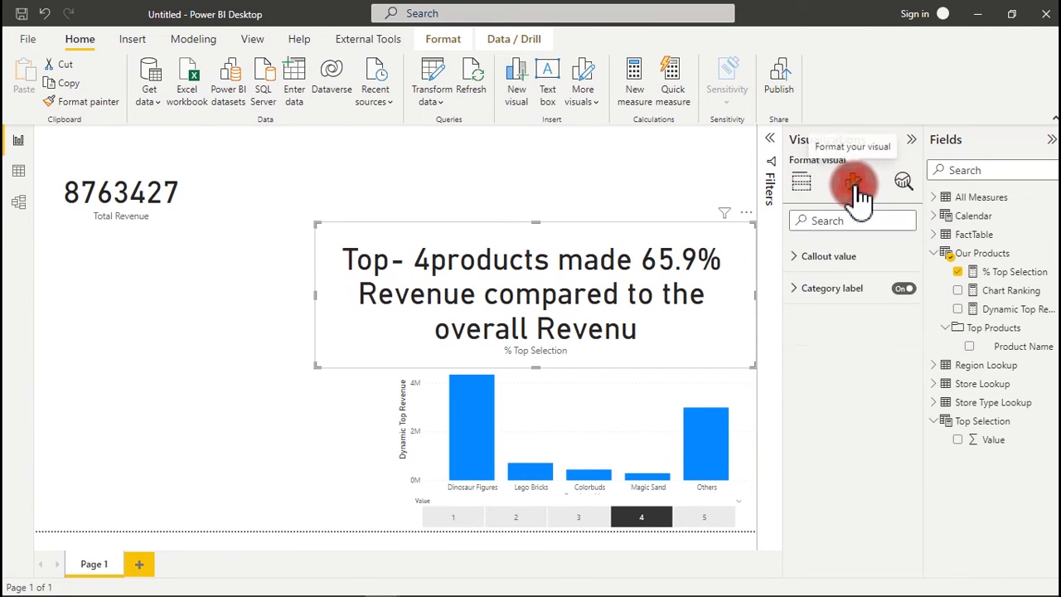
left_click(860, 291)
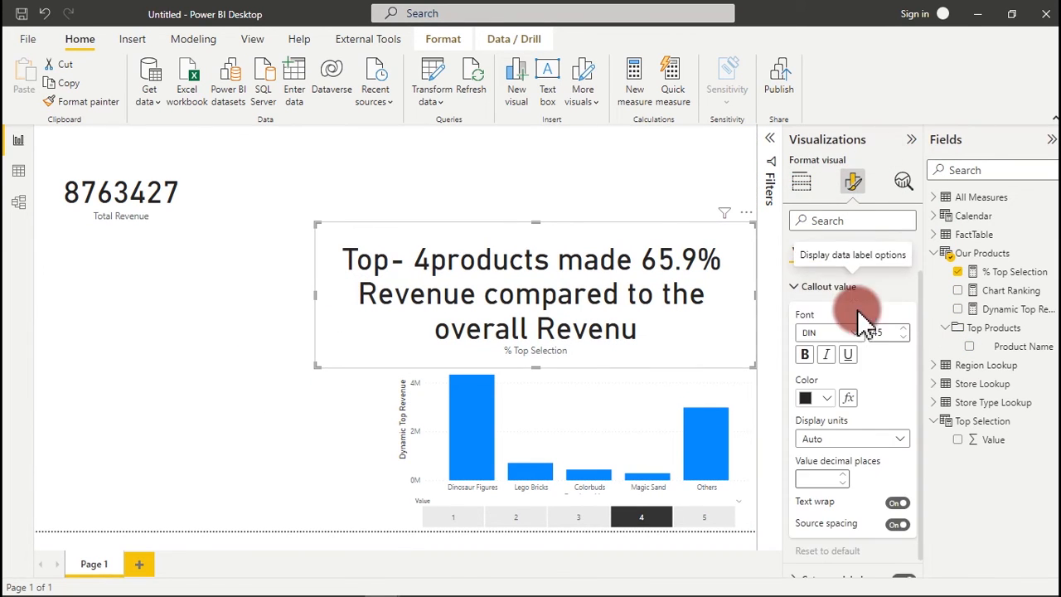
left_click_drag(889, 333, 862, 332)
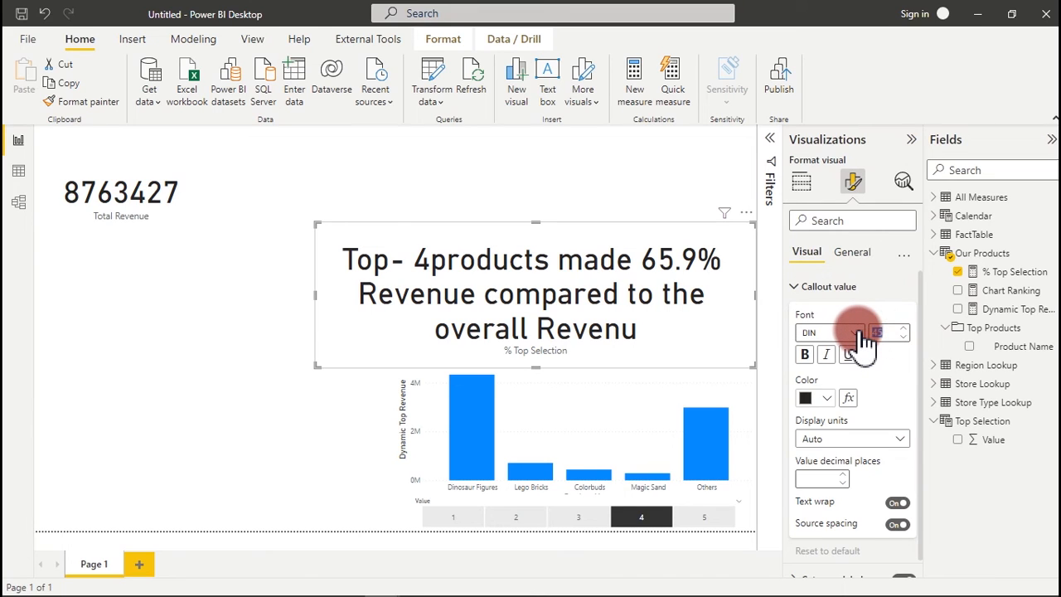
type("20")
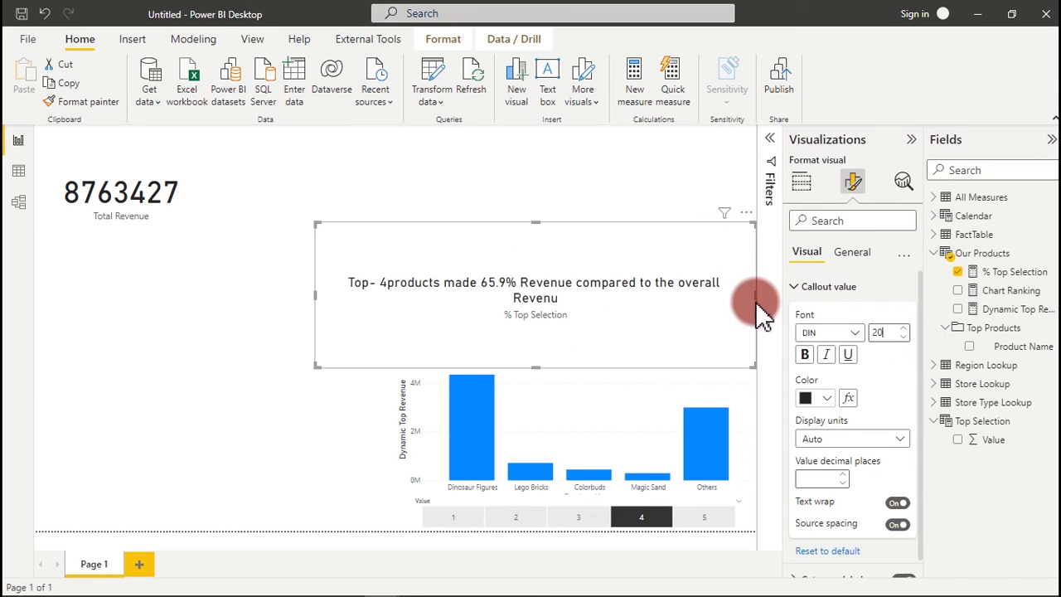
Turn off the % Top Selection card's background and shrink the card to about half its width
left_click(839, 247)
left_click(850, 352)
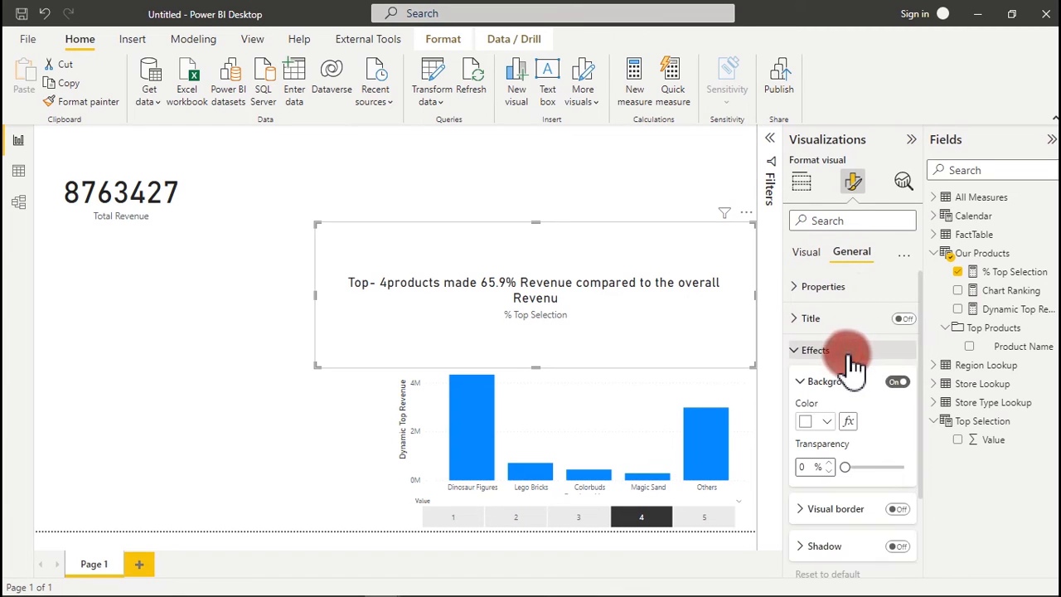
left_click(897, 382)
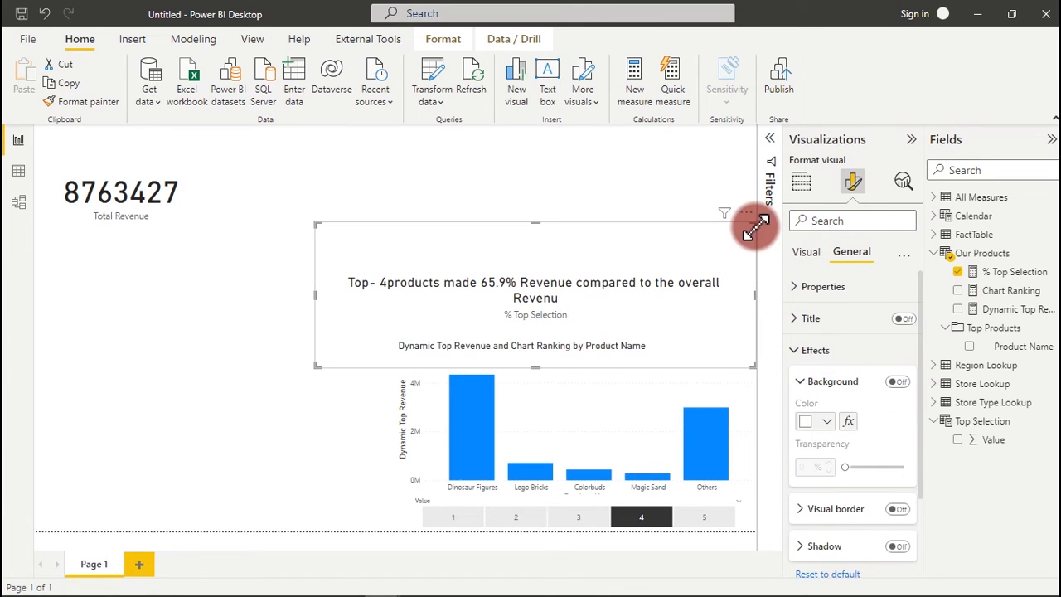
left_click_drag(752, 225, 543, 266)
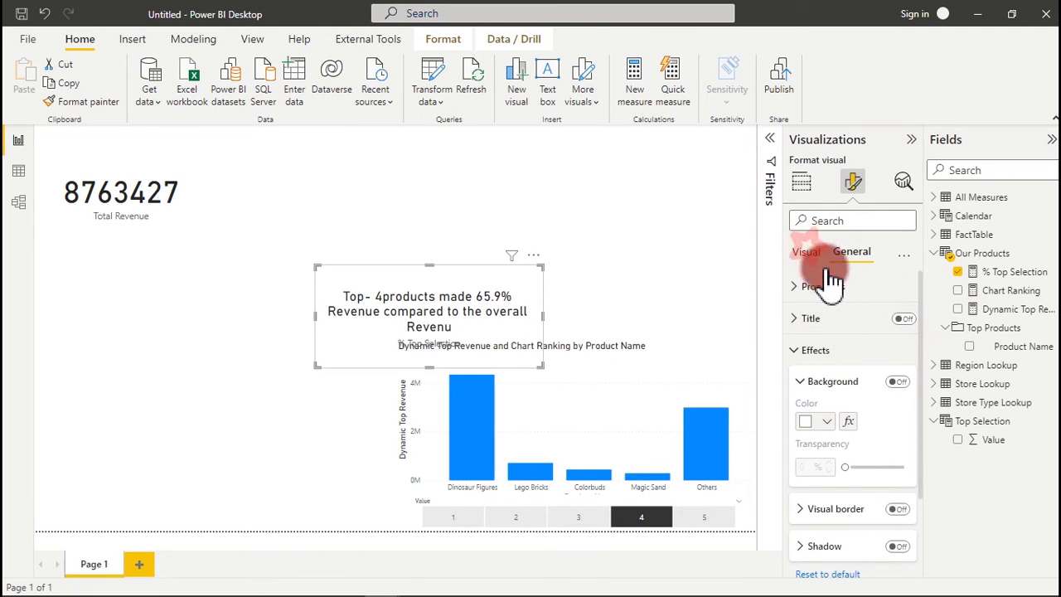
Turn off the % Top Selection card's category label and position the card centred above the chart title
left_click(806, 251)
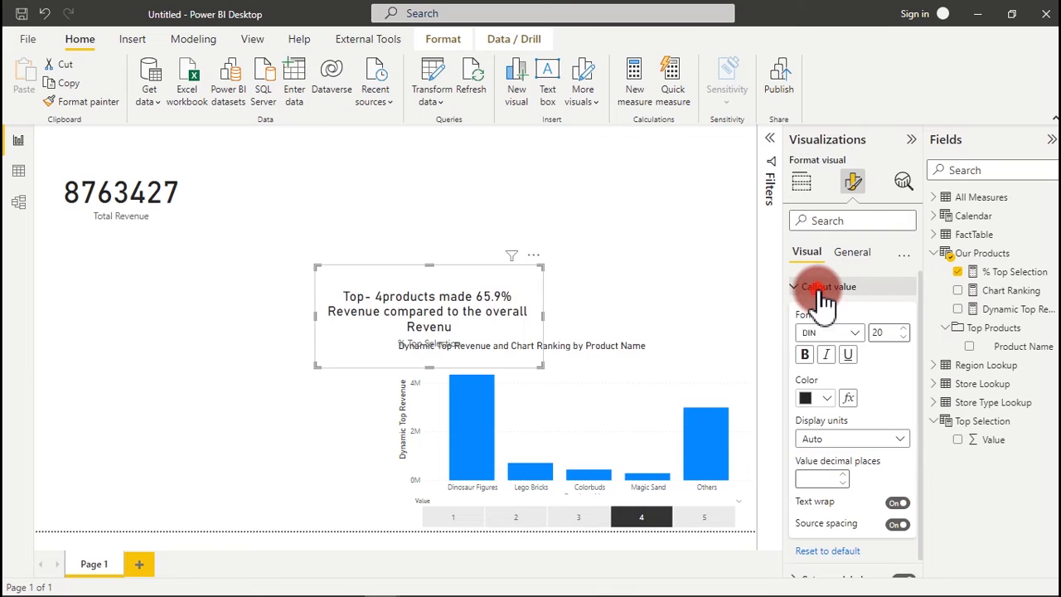
left_click(825, 289)
left_click(902, 321)
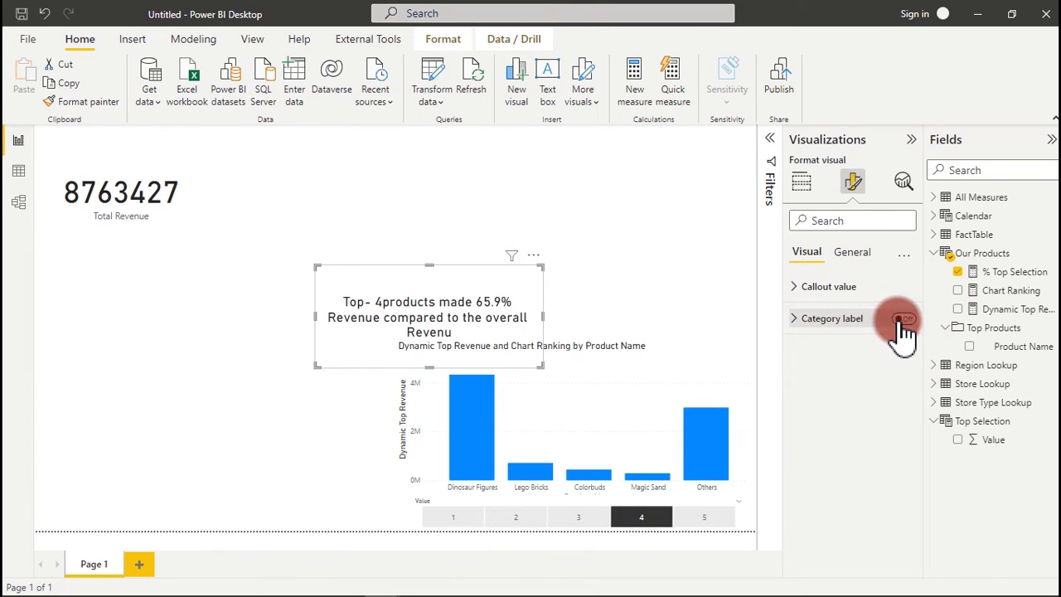
left_click_drag(521, 290, 680, 247)
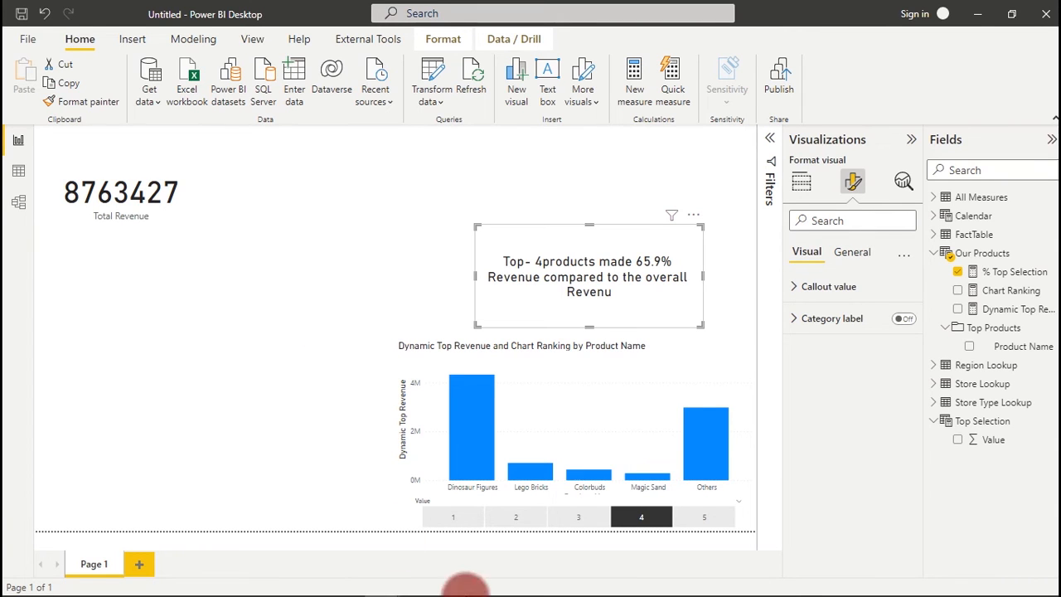
Switch to the finished Toy Sales Dashboard and test its period slicer with Dec-2020, Aug-2021 and Apr-2021
left_click(467, 587)
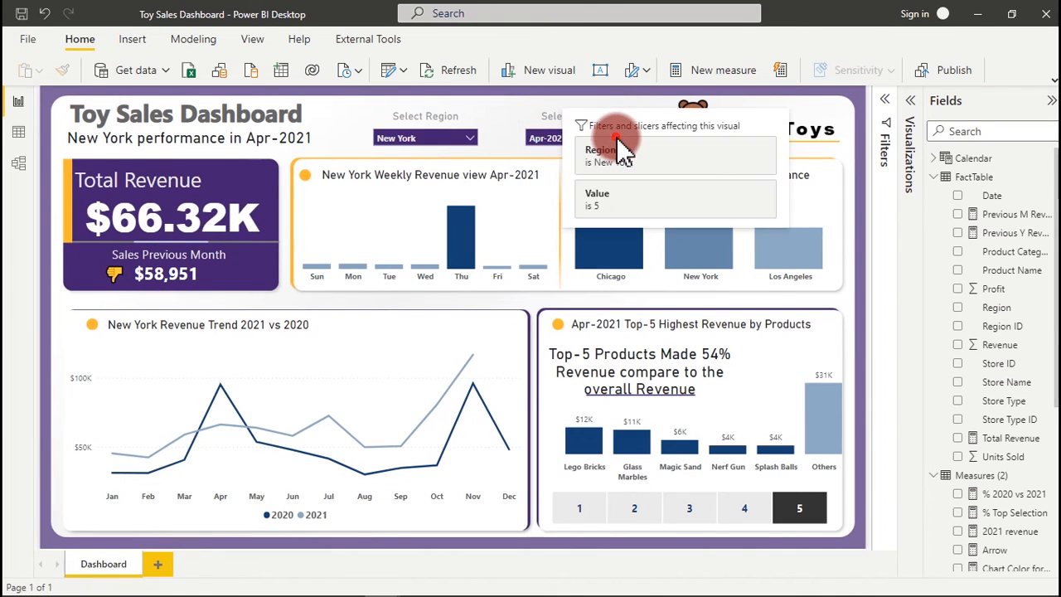
left_click(591, 150)
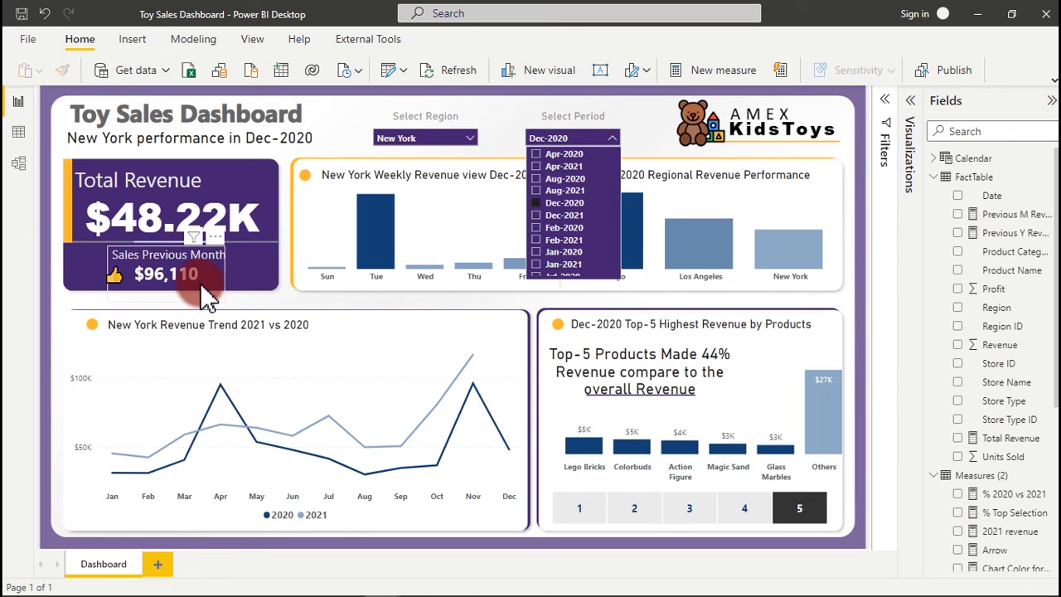
left_click(562, 192)
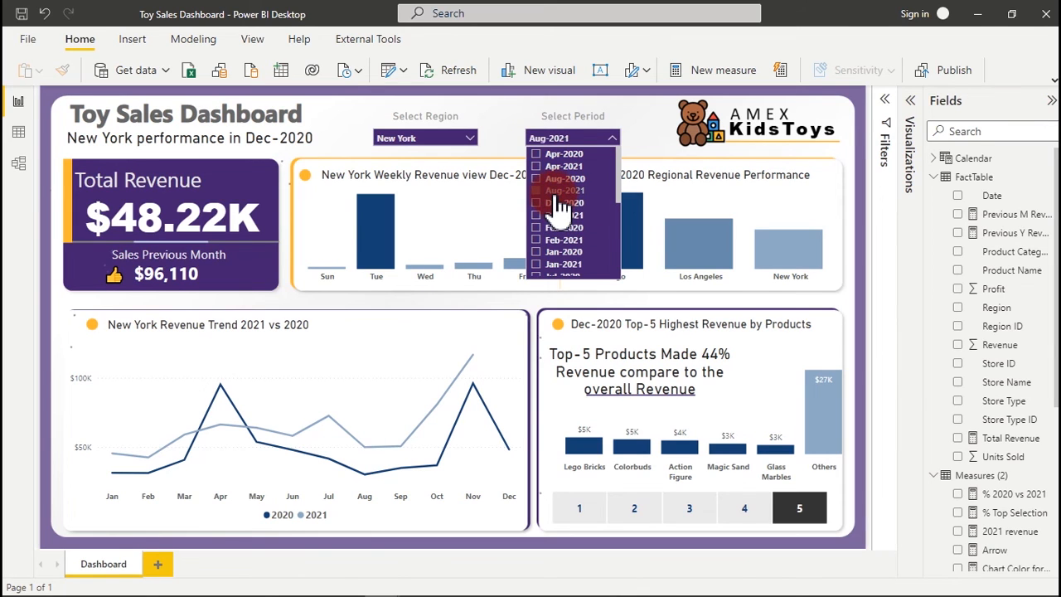
left_click(557, 181)
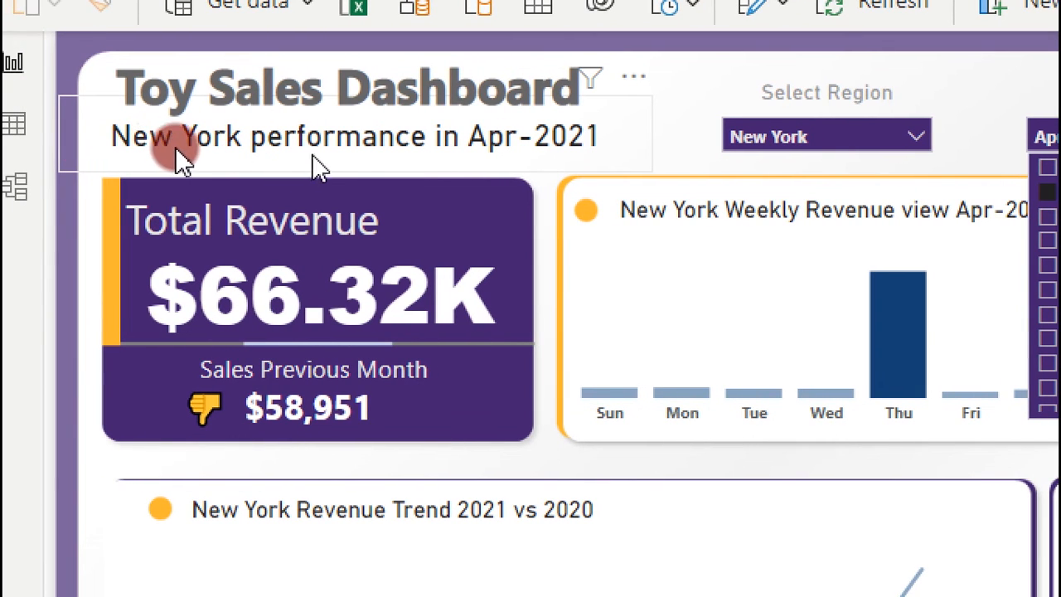
Test the dashboard's dynamic titles with the regions Los Angeles and Chicago and with the period Dec-2020
left_click(784, 138)
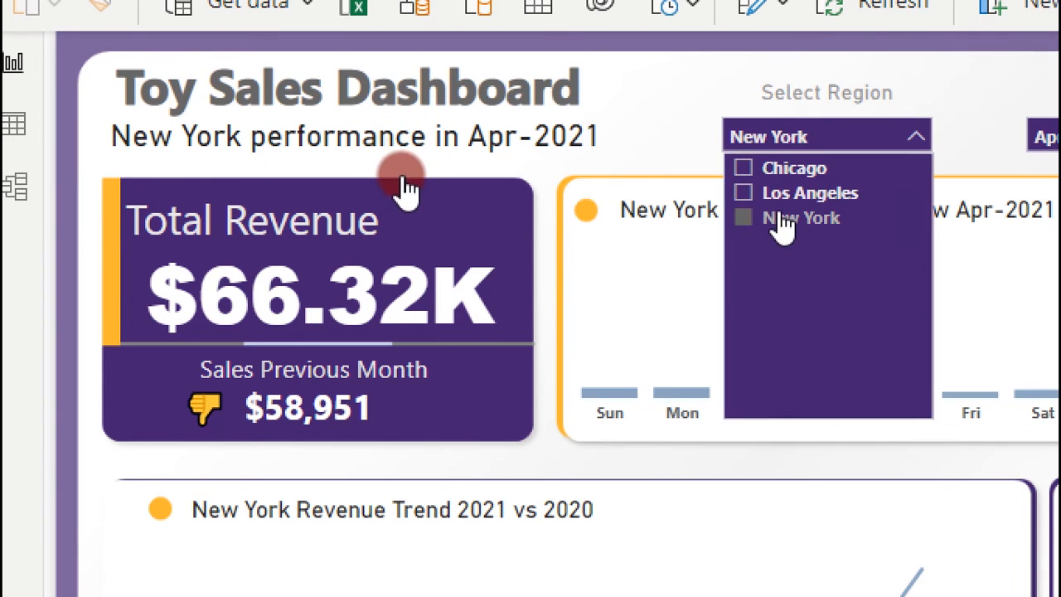
left_click(781, 194)
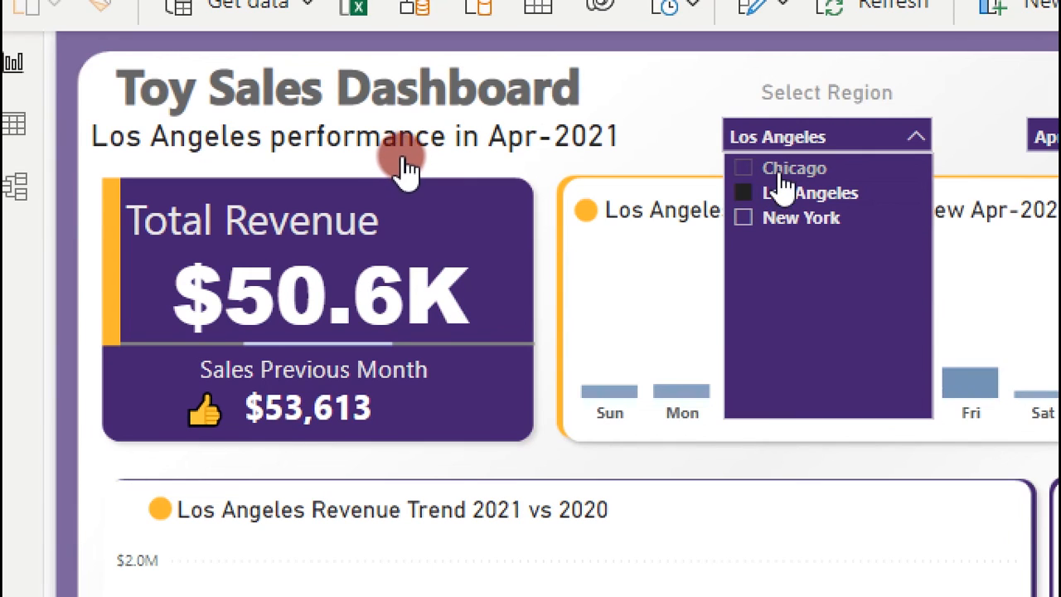
left_click(785, 170)
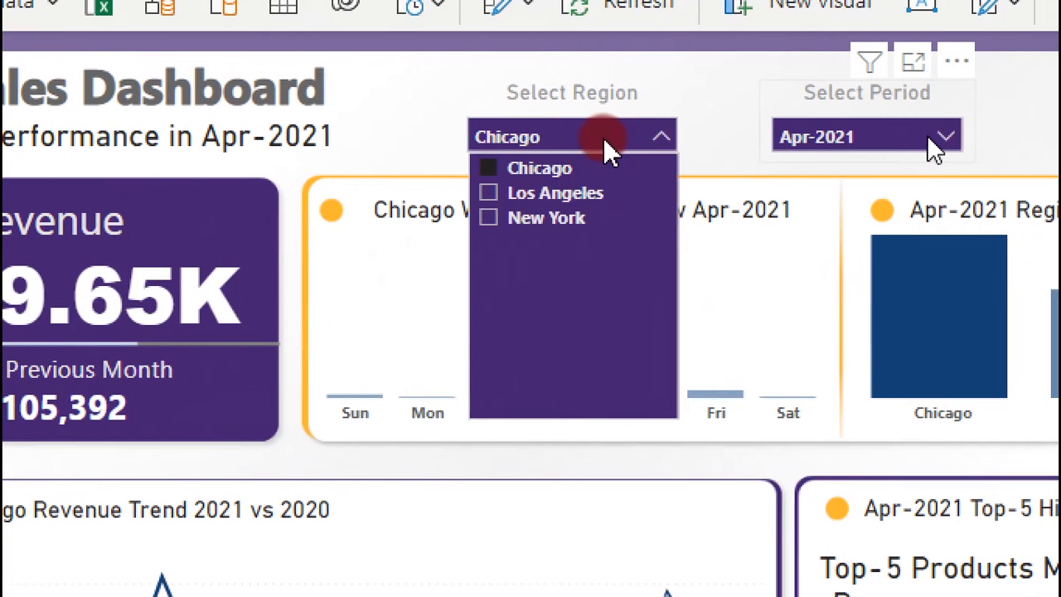
left_click(936, 140)
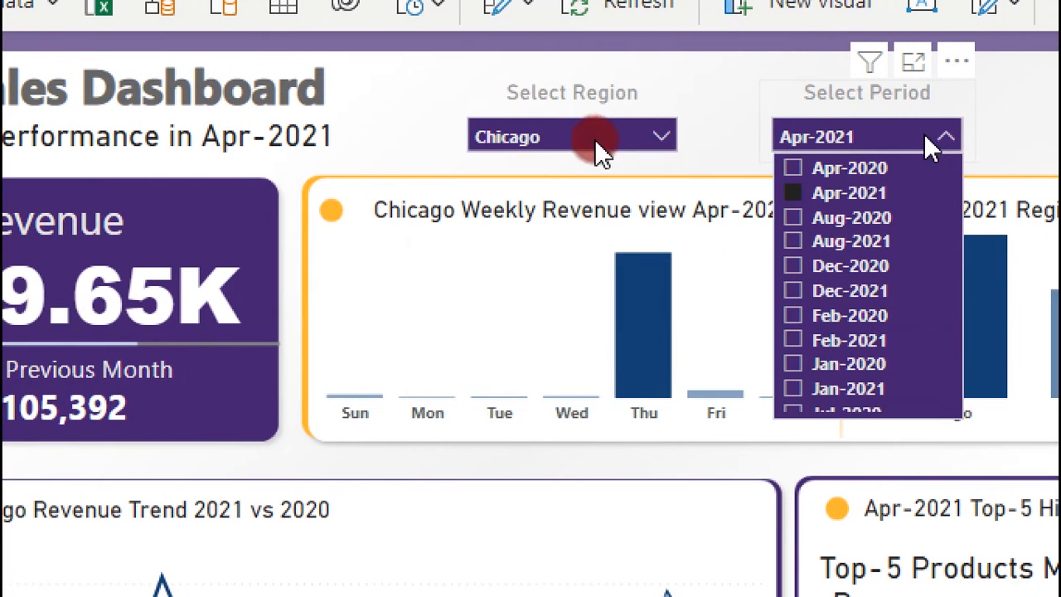
left_click(841, 266)
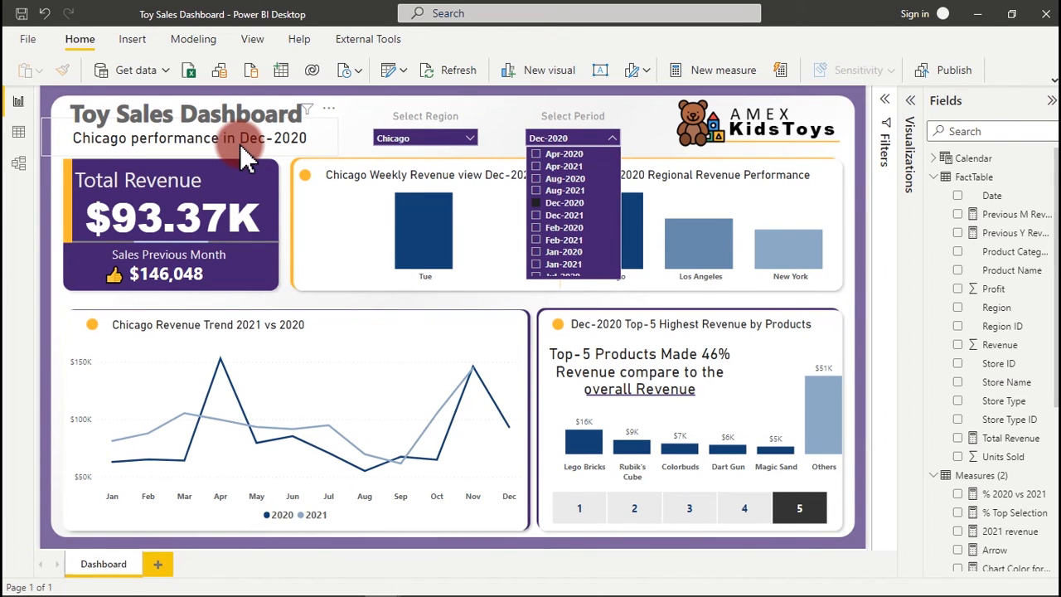
Return to the Untitled report and turn off the Total Revenue card's category label
mouse_move(448, 587)
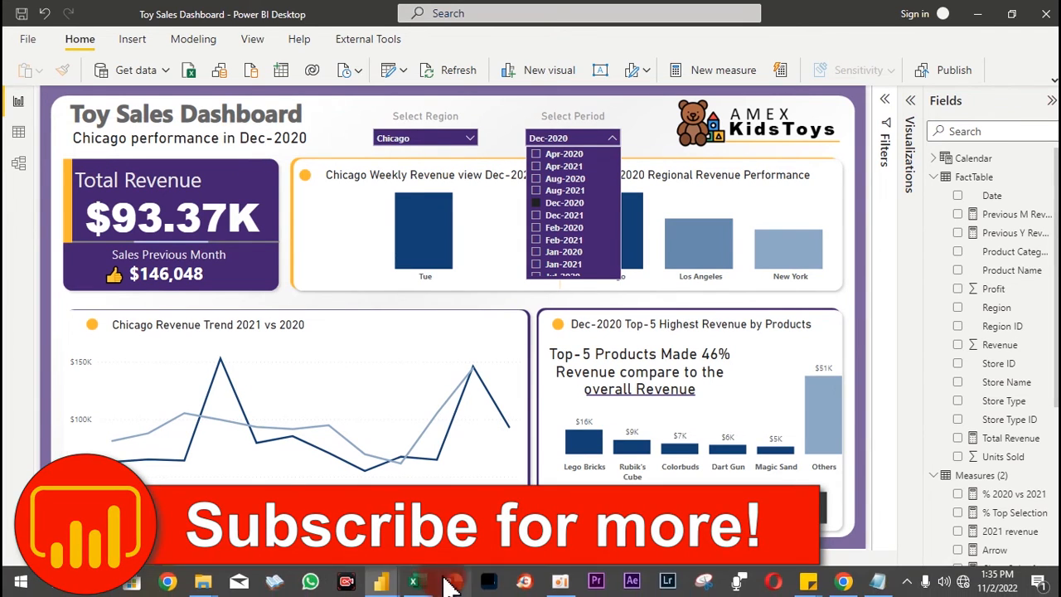
mouse_move(381, 578)
left_click(465, 518)
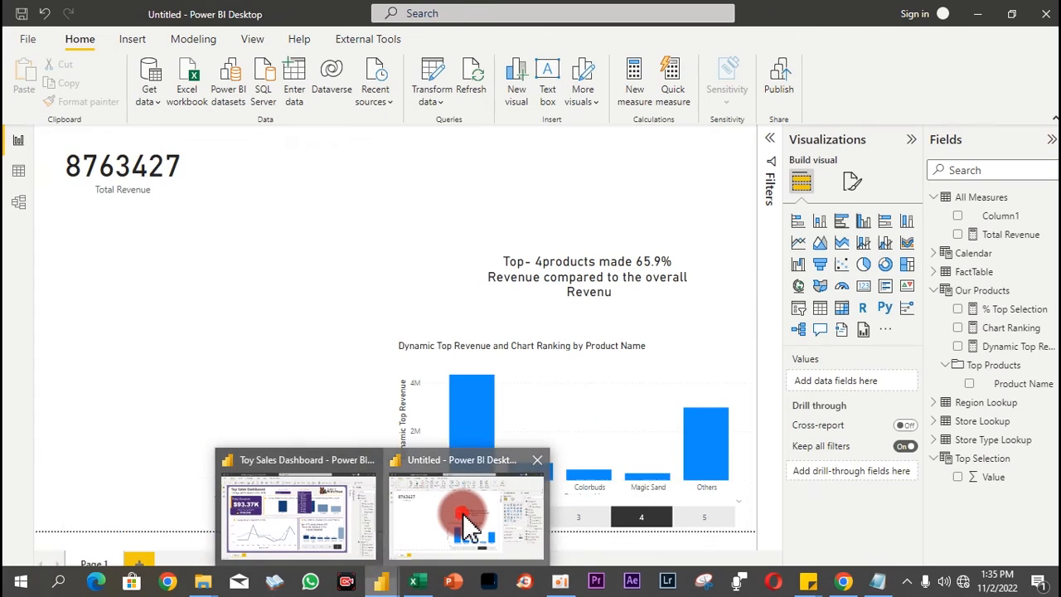
left_click(131, 211)
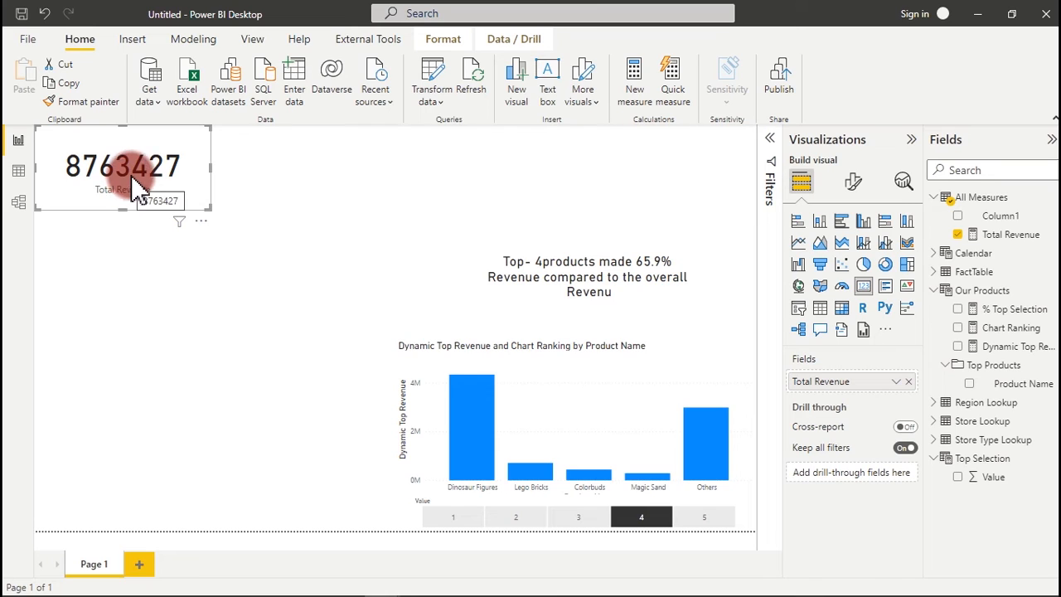
left_click(859, 192)
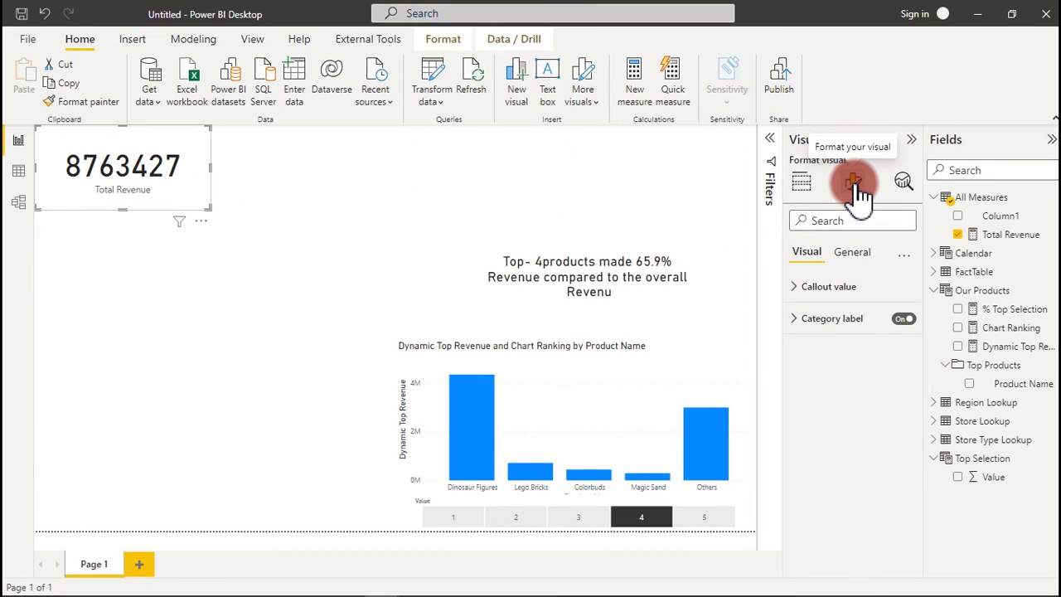
left_click(861, 254)
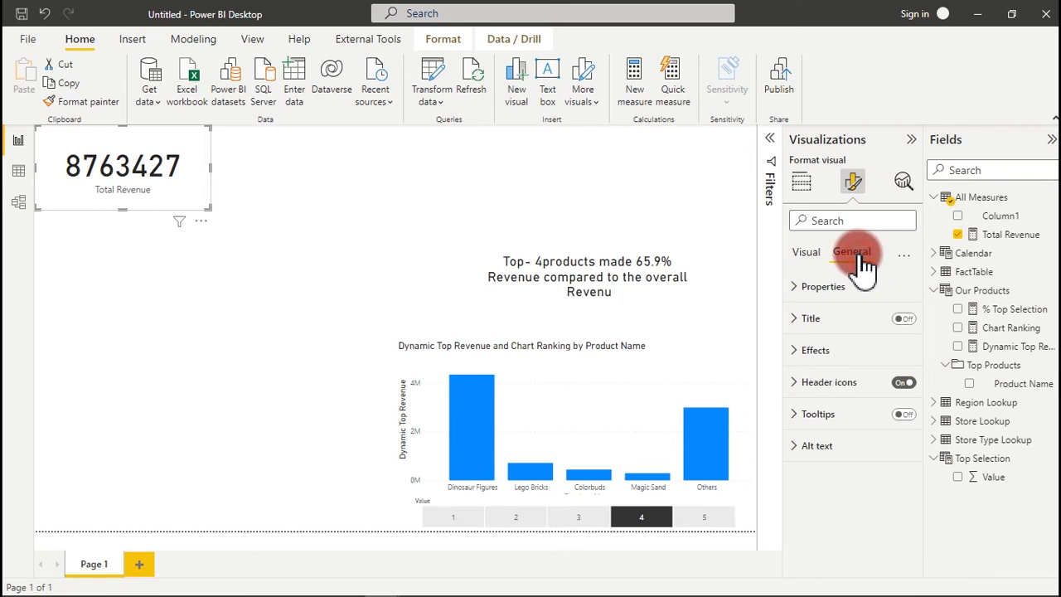
left_click(844, 356)
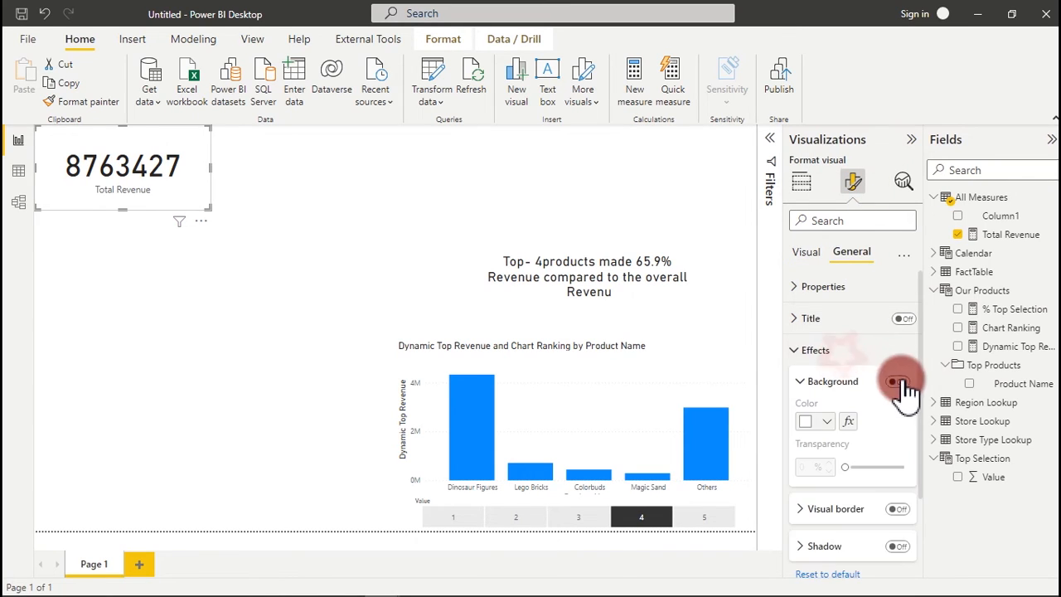
left_click(843, 356)
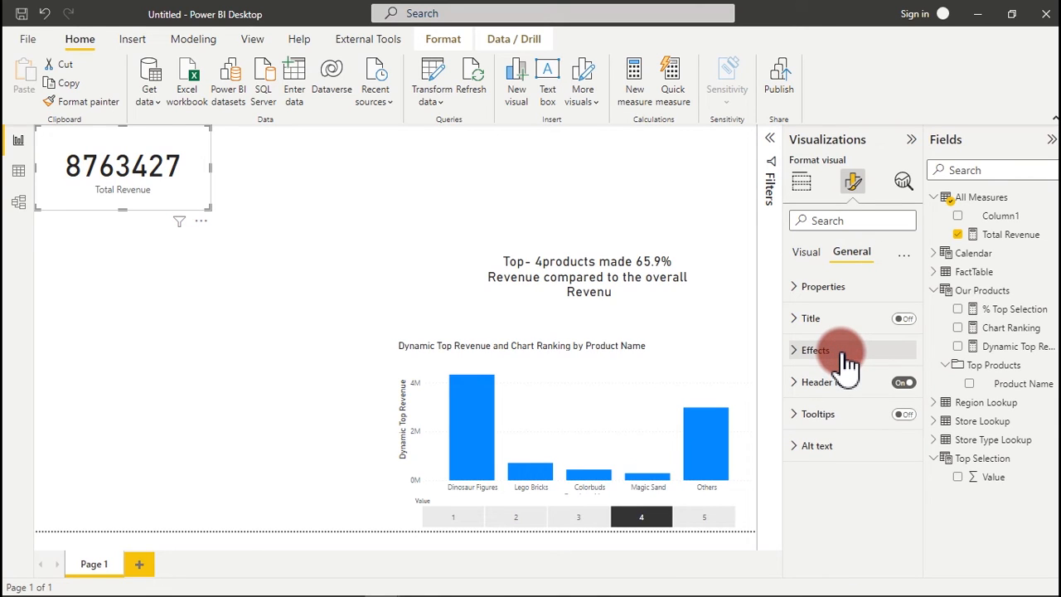
left_click(808, 254)
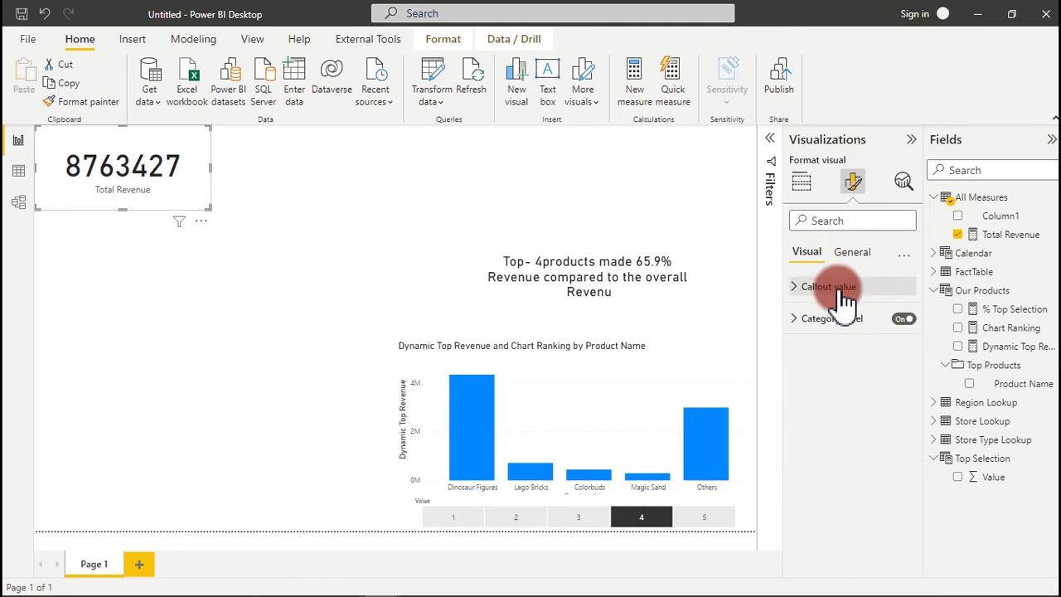
left_click(903, 320)
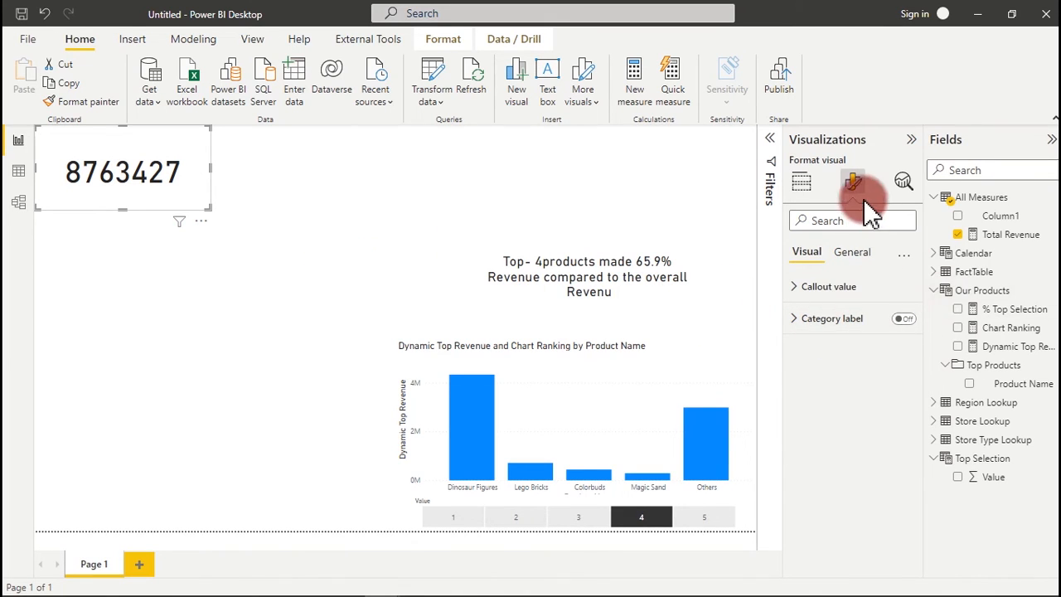
Set the display units of the Total Revenue card's callout value to Auto
left_click(829, 286)
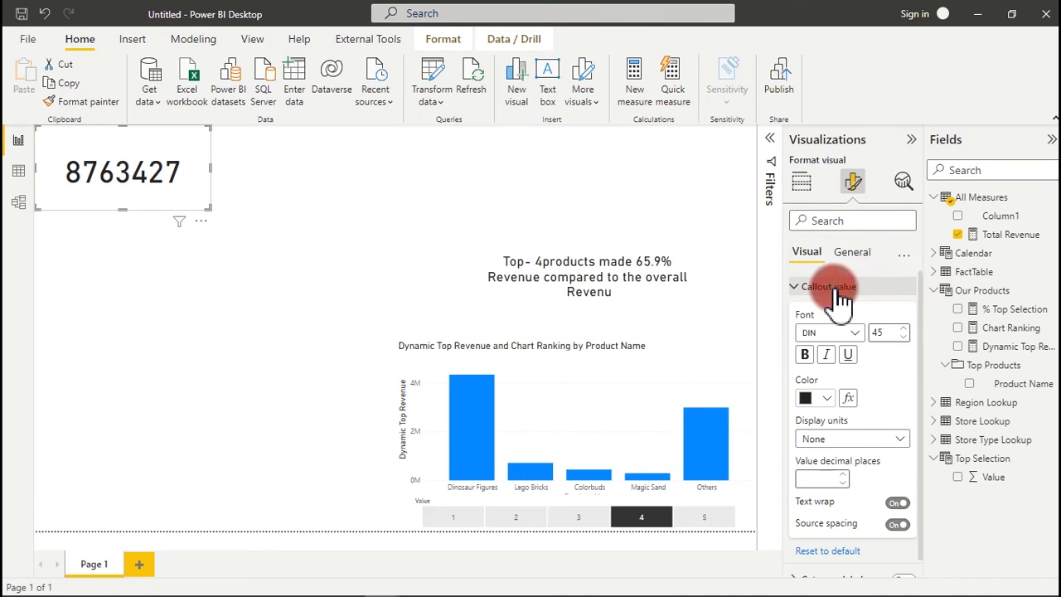
left_click(890, 442)
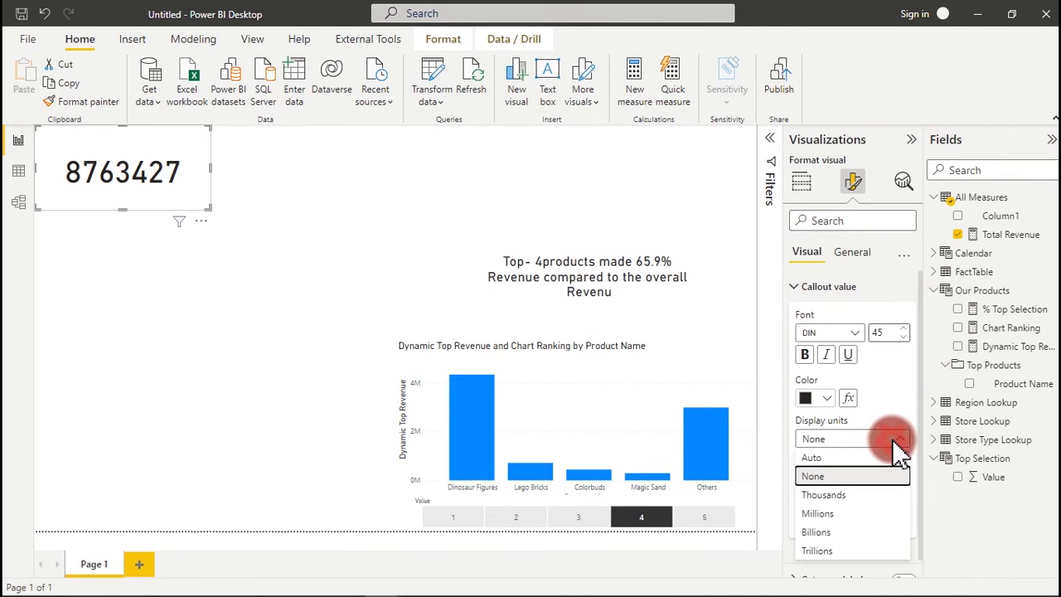
left_click(820, 460)
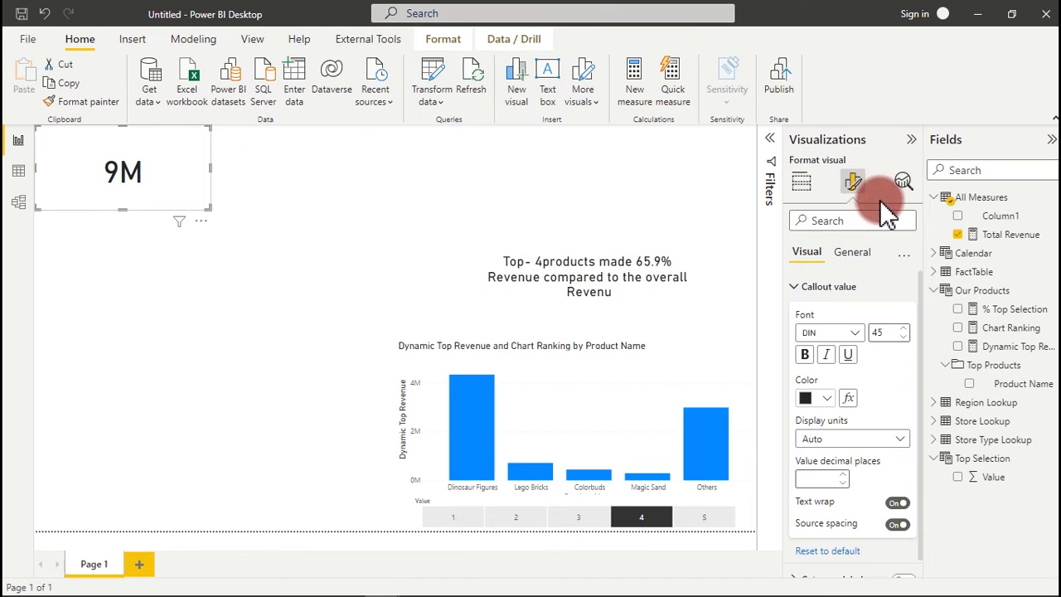
Format the Total Revenue measure in the All Measures table as Currency
left_click(1030, 237)
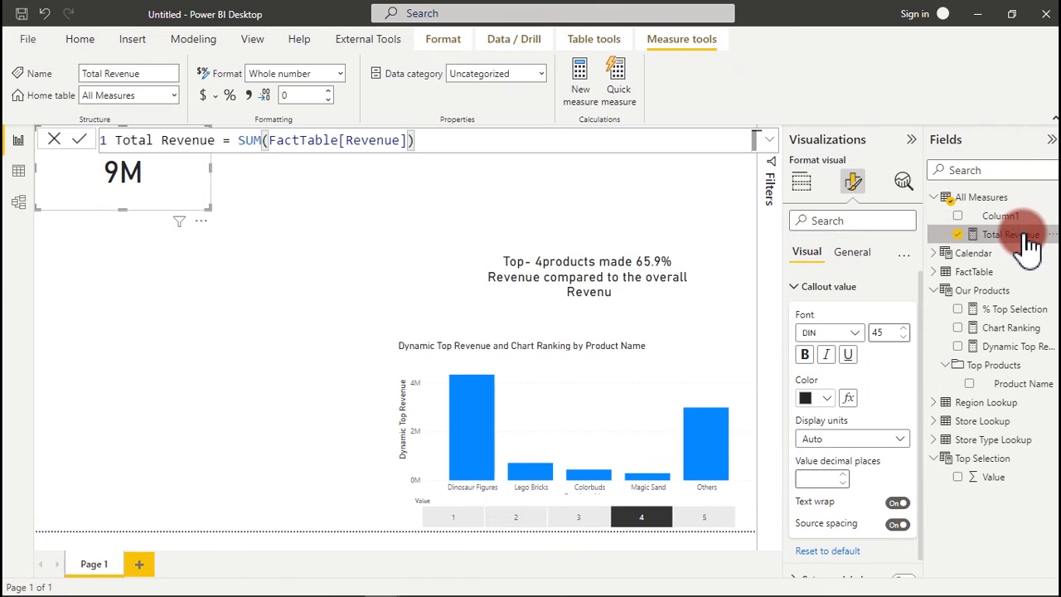
left_click(340, 73)
left_click(300, 117)
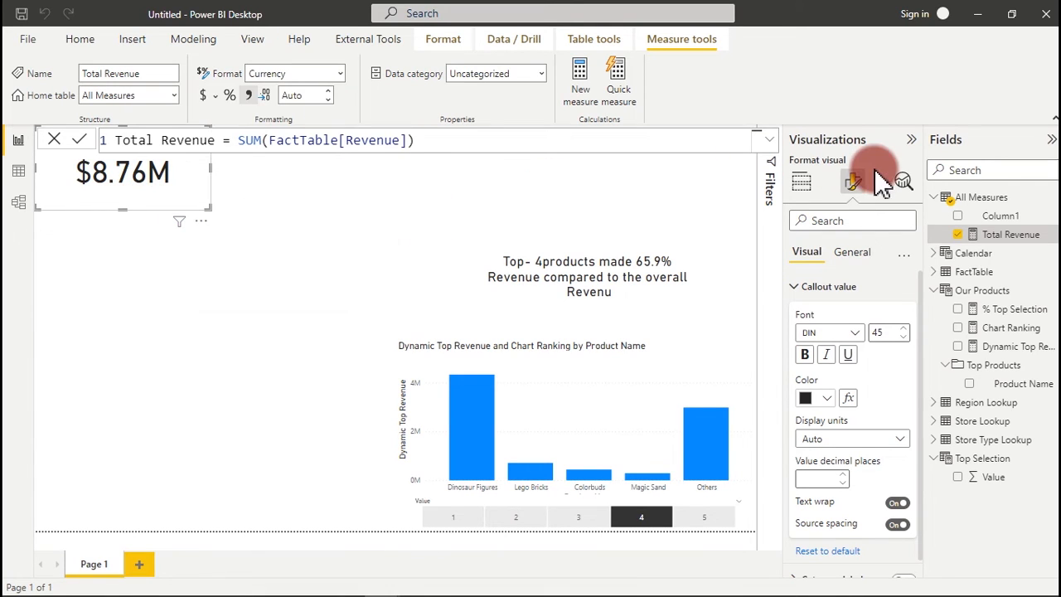
Create a new measure named Previous Revenue in the All Measures table and begin an indented second line for its formula
right_click(1000, 238)
left_click(924, 261)
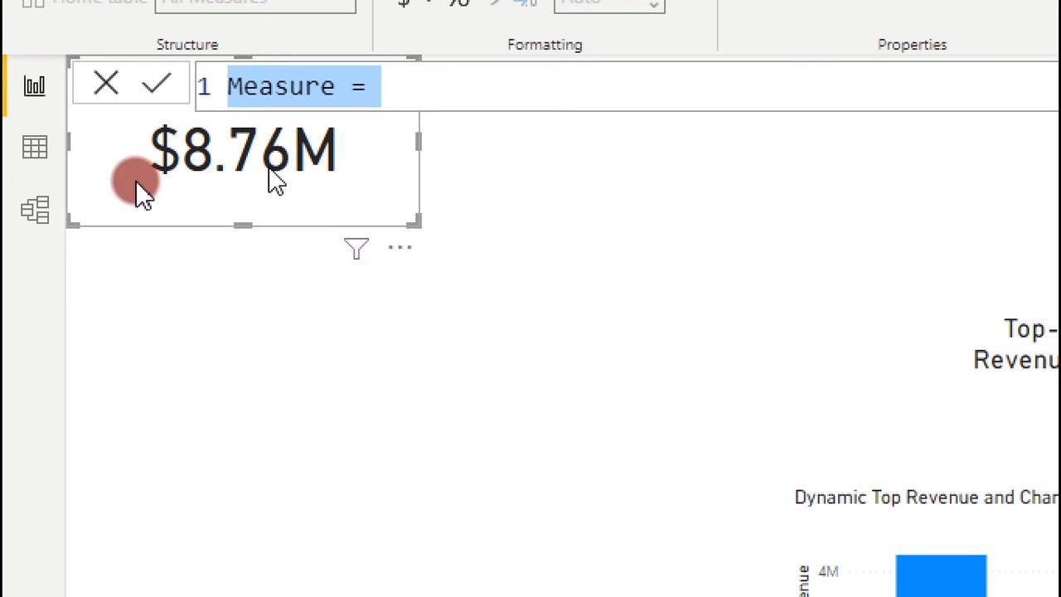
type("Provi")
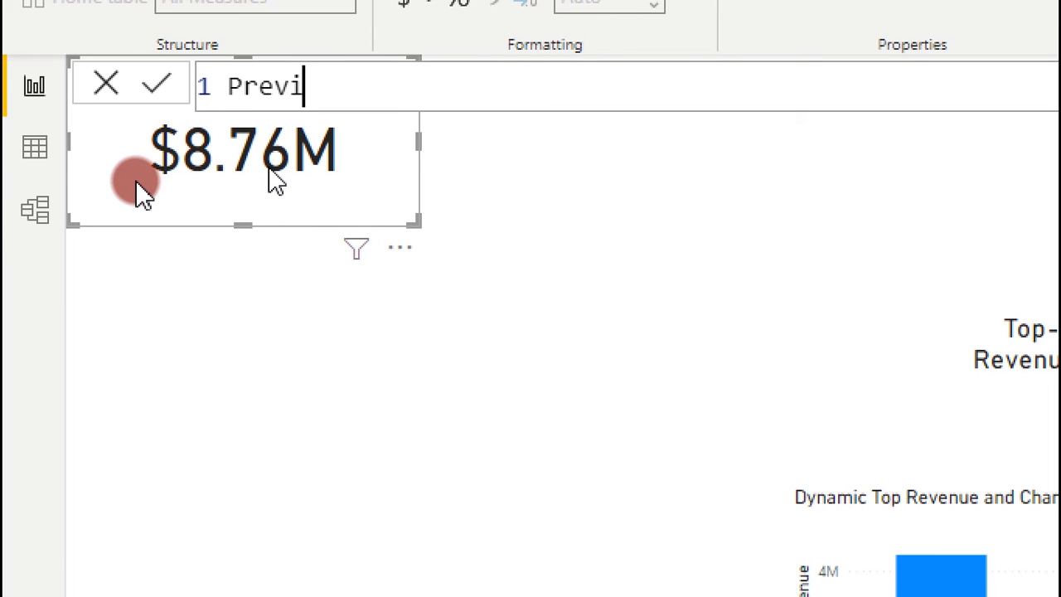
type("ous Reve")
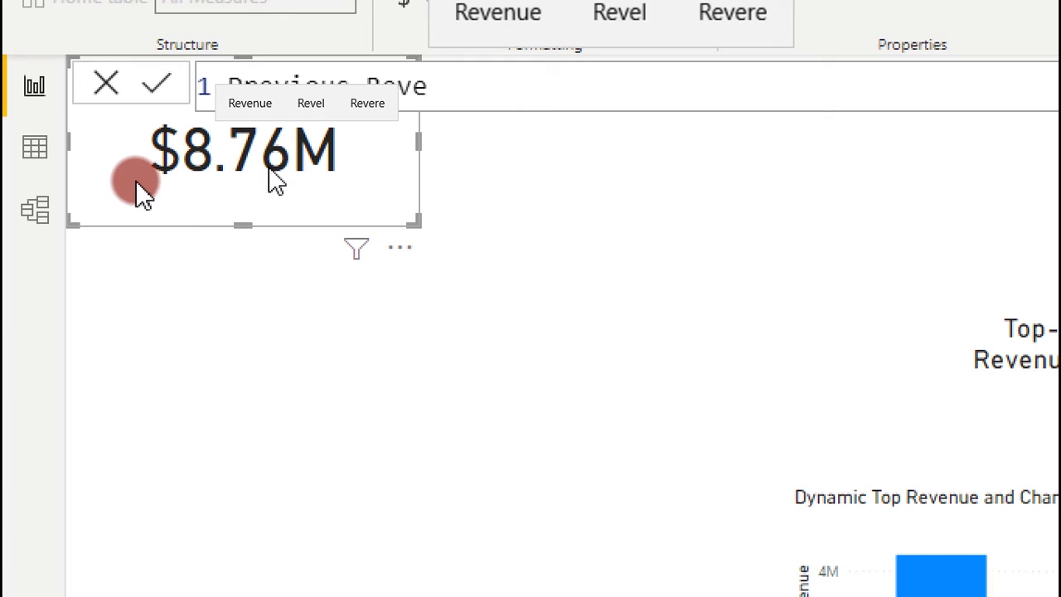
type("nue")
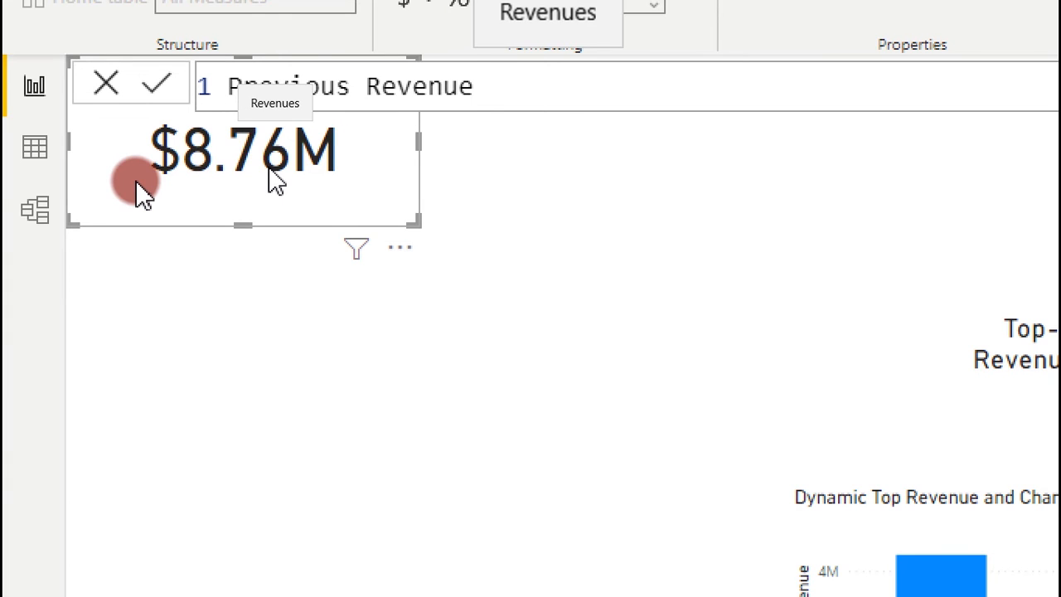
type("=")
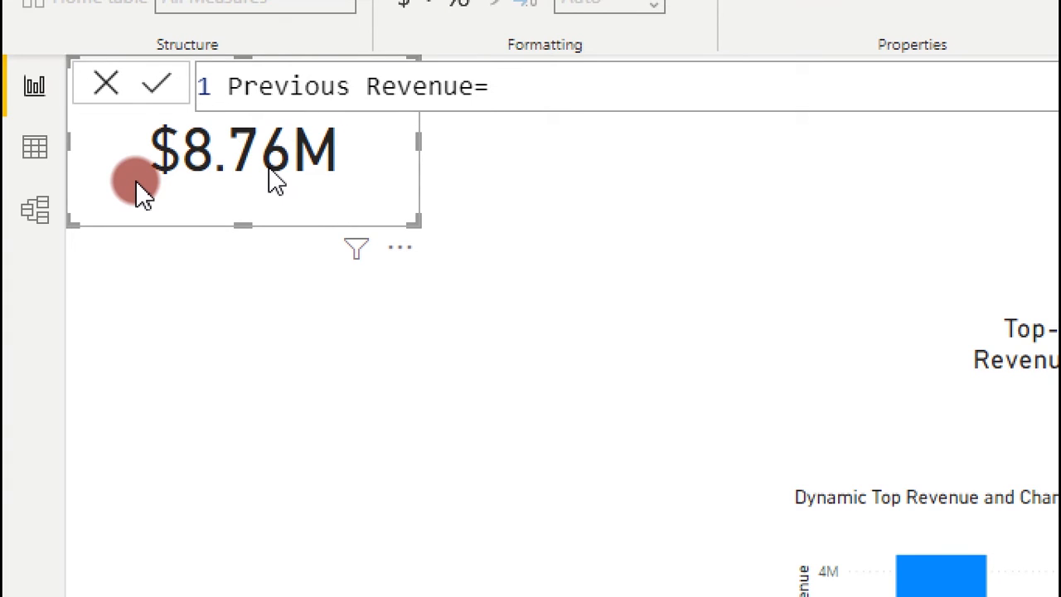
key("shift+Return")
key("Tab")
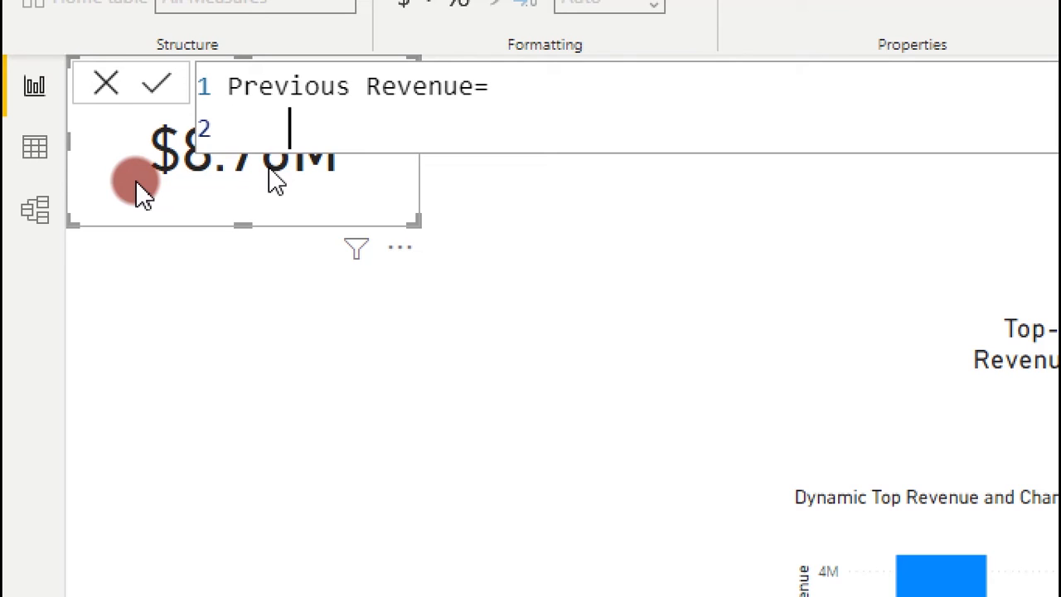
Start the Previous Revenue formula with CALCULATE, using the [Total Revenue] measure as its expression
type("Cal")
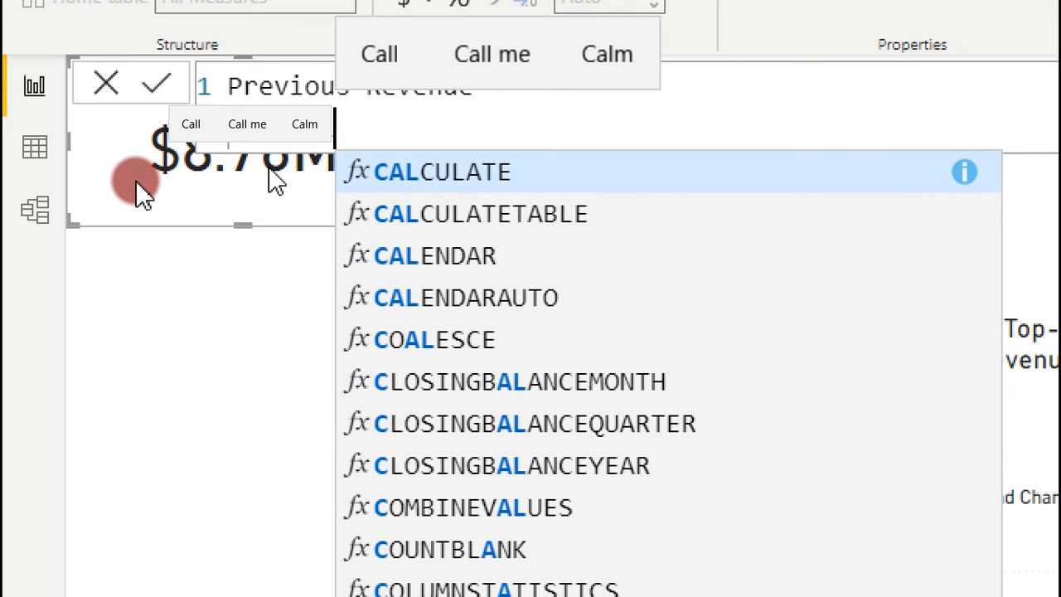
key("Tab")
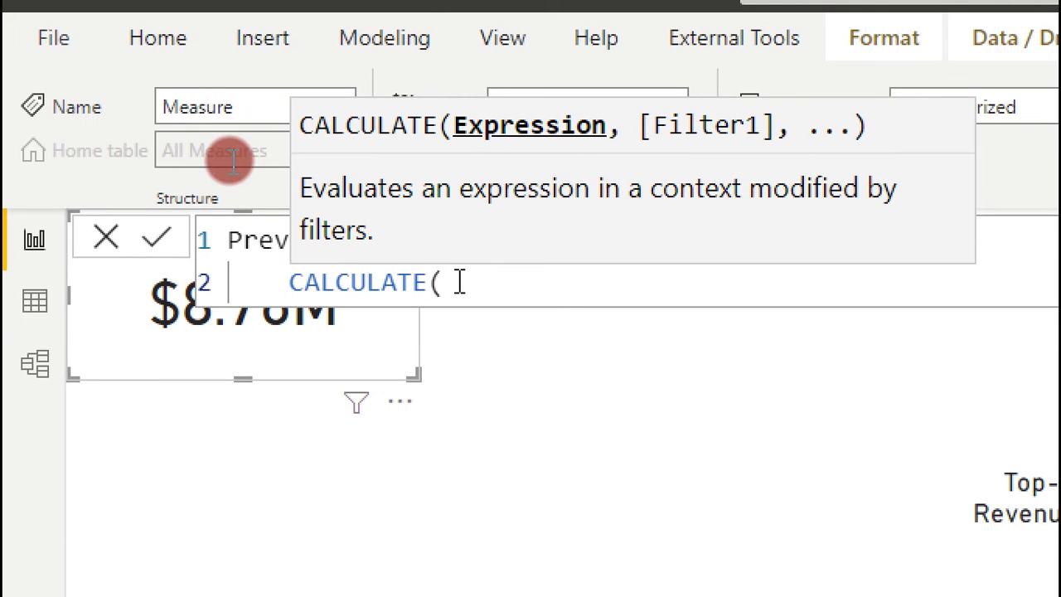
type("[")
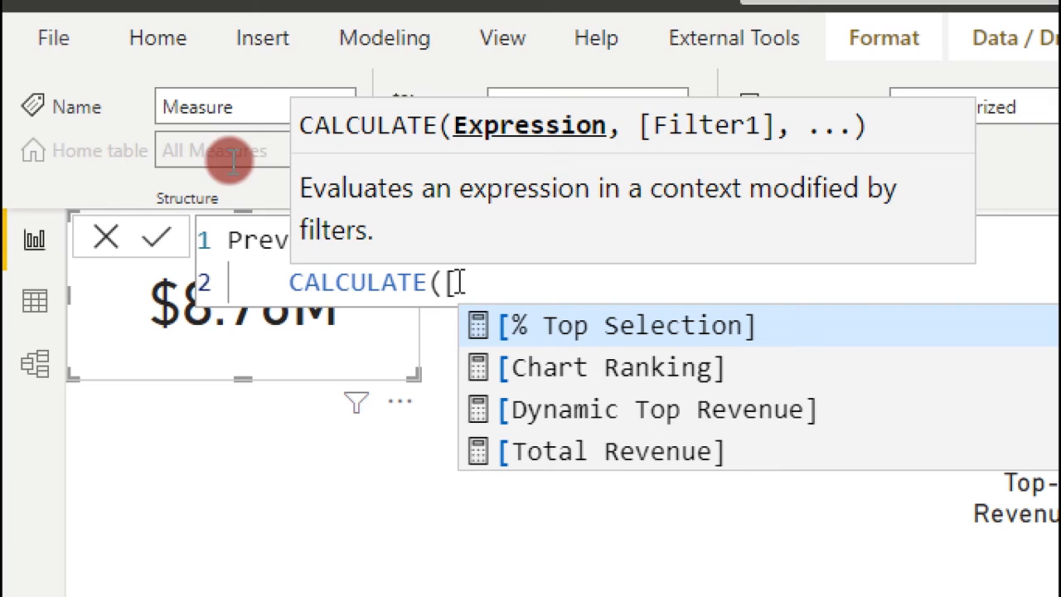
left_click(614, 452)
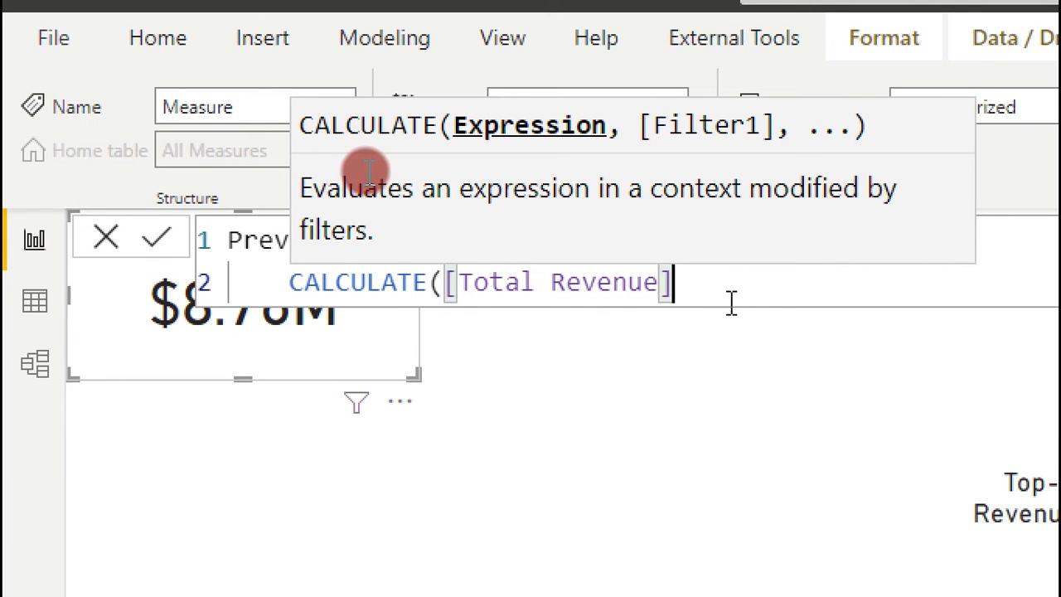
type(",")
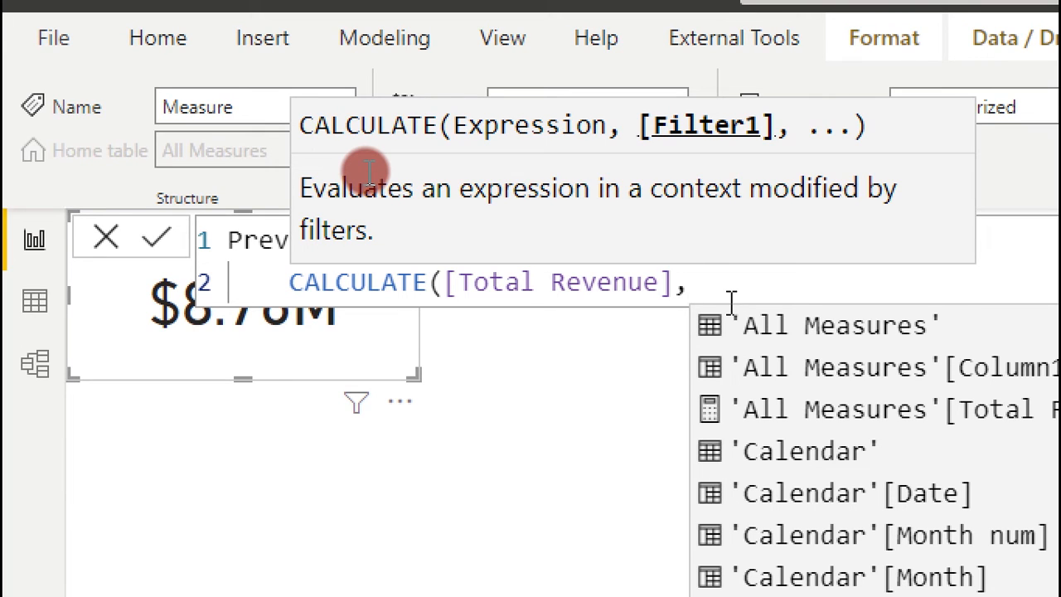
Add PREVIOUSMONTH('Calendar'[Date]) as the CALCULATE filter, close the formula and commit the Previous Revenue measure
type("pre")
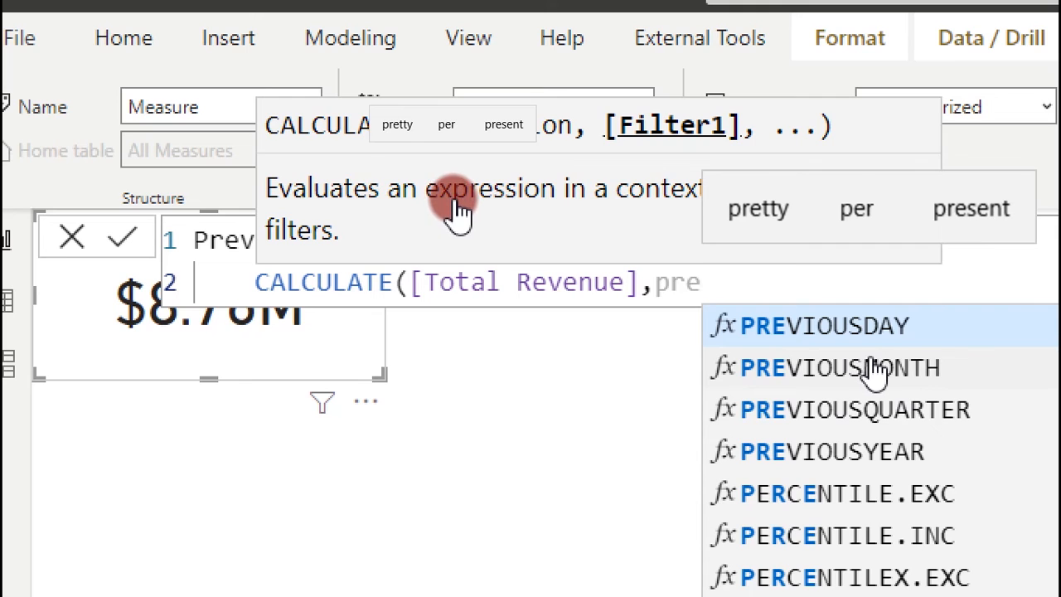
left_click(869, 367)
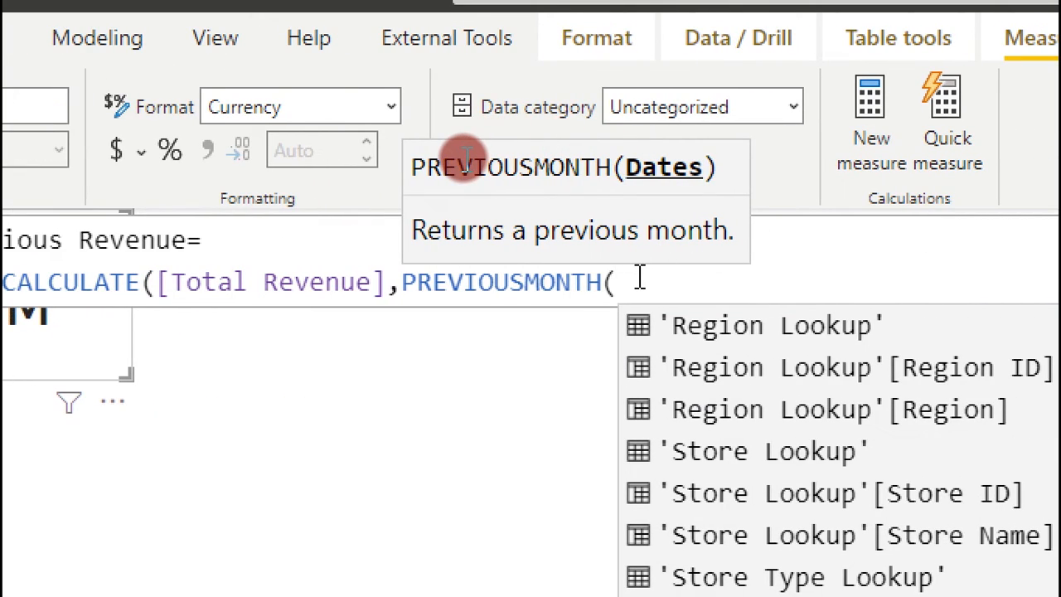
type("ca")
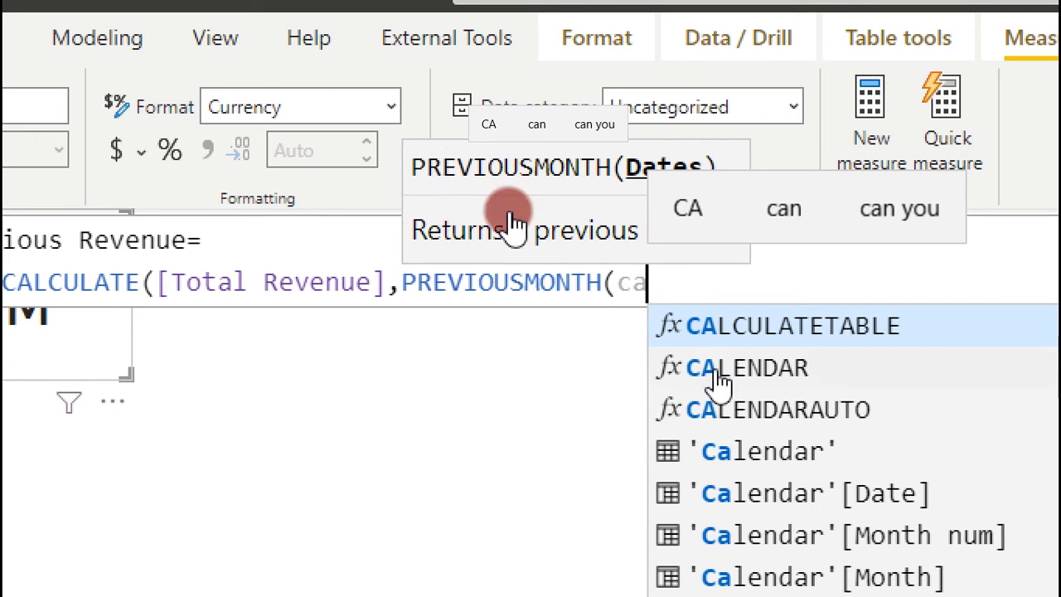
left_click(792, 502)
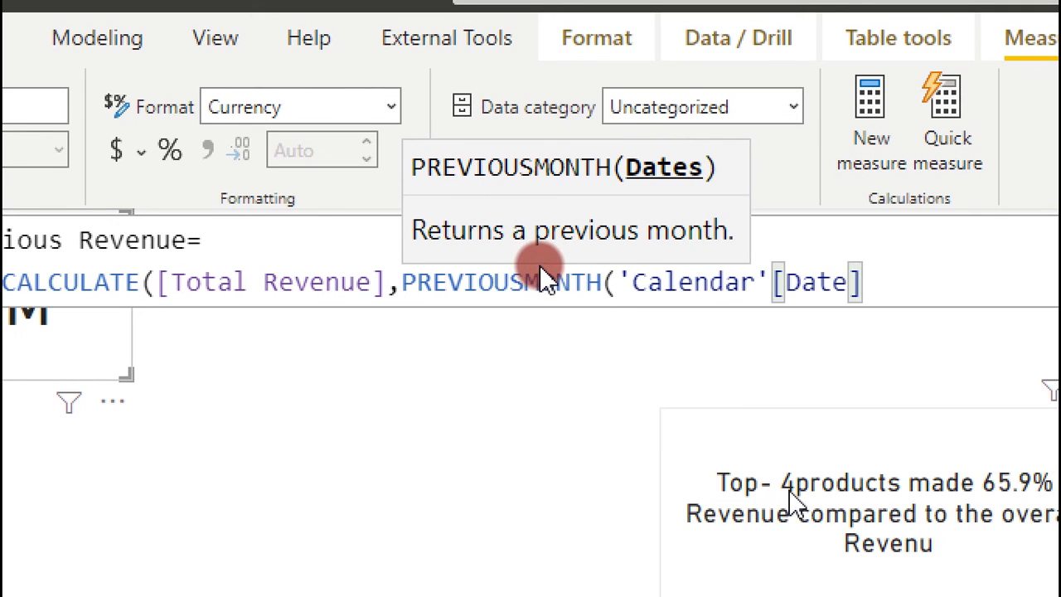
type(")")
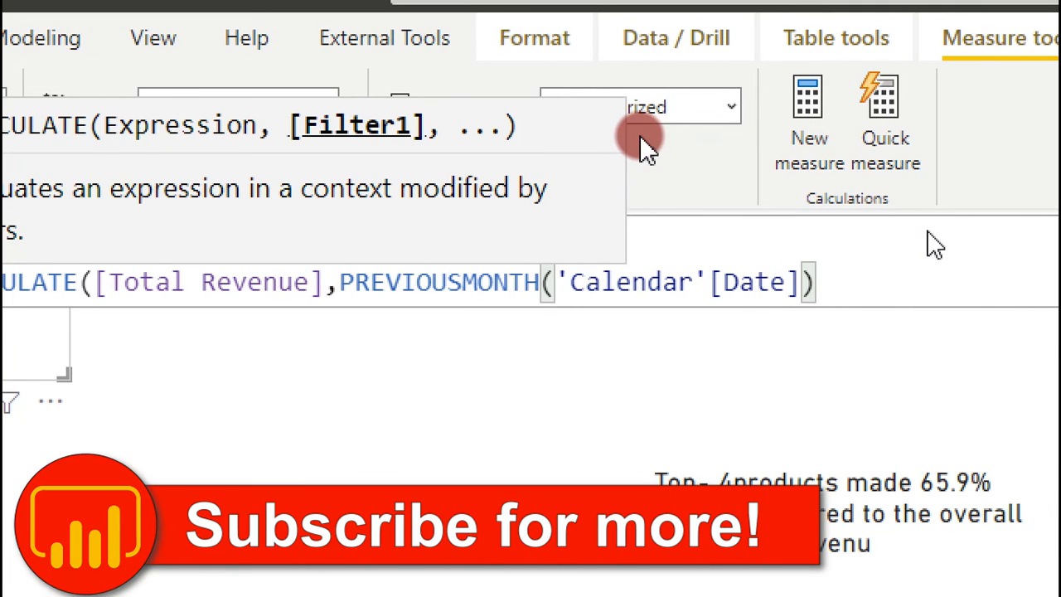
left_click(100, 238)
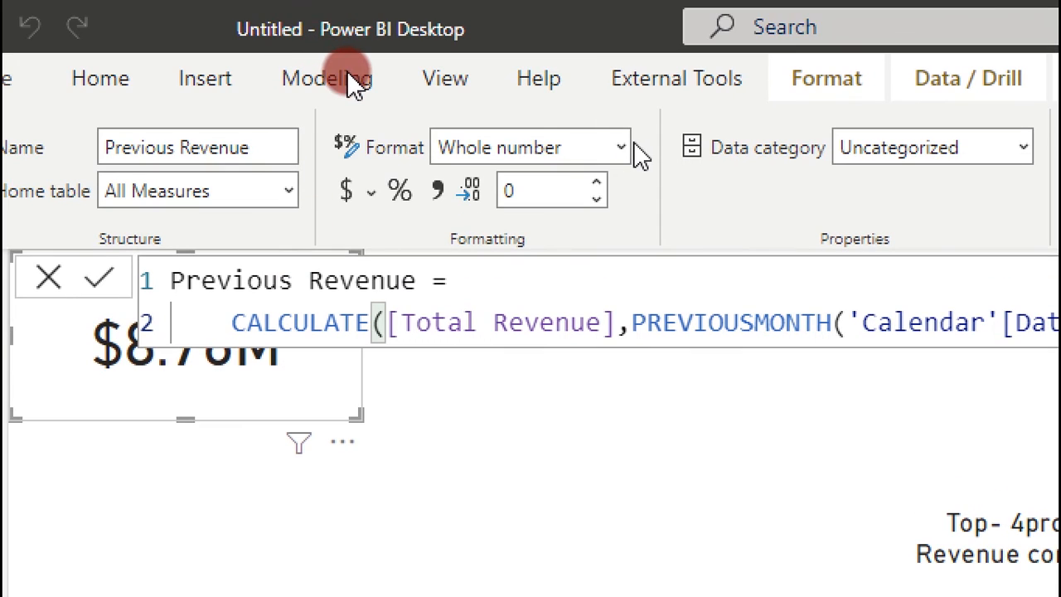
Format the Previous Revenue measure as Currency with 0 decimal places
left_click(622, 149)
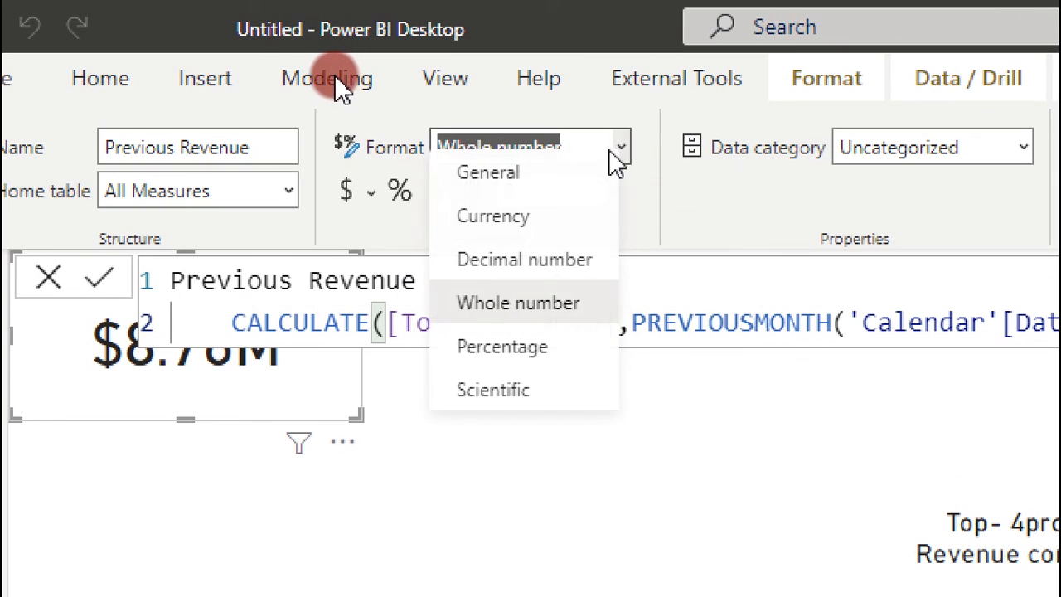
left_click(513, 235)
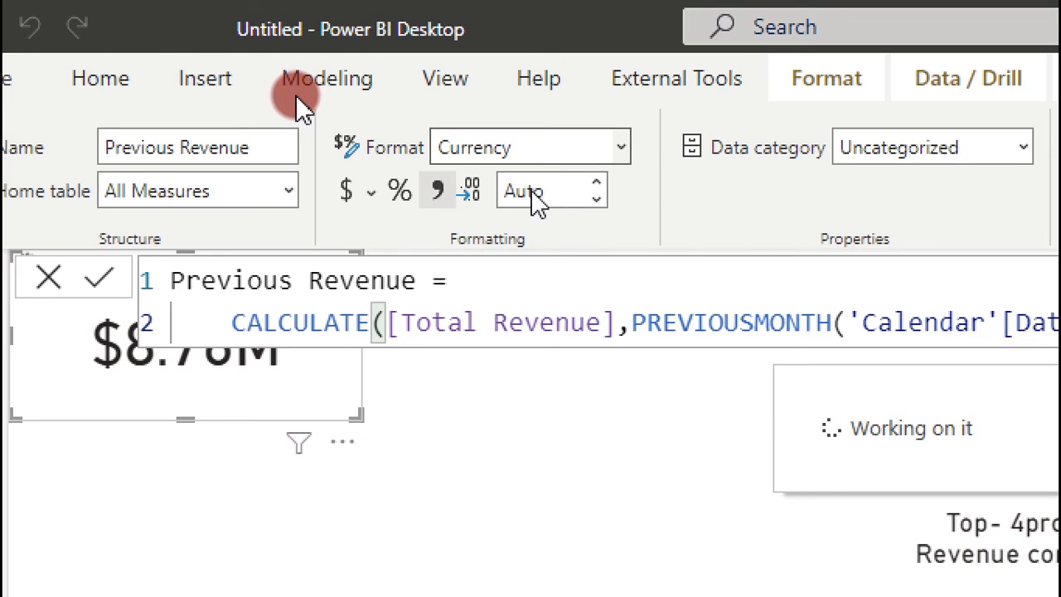
left_click(534, 192)
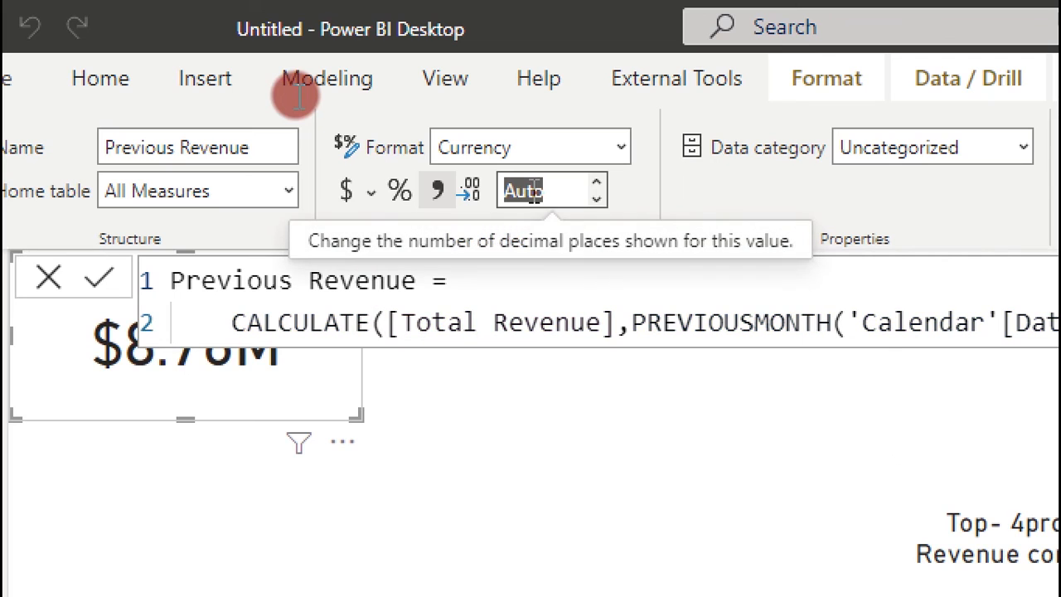
type("0")
key("Return")
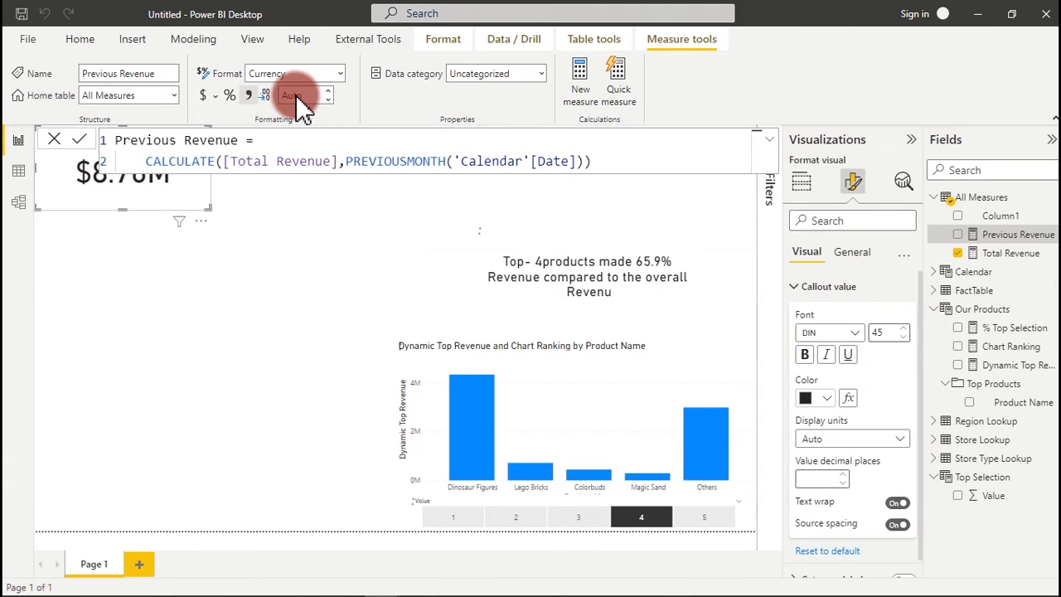
left_click(186, 243)
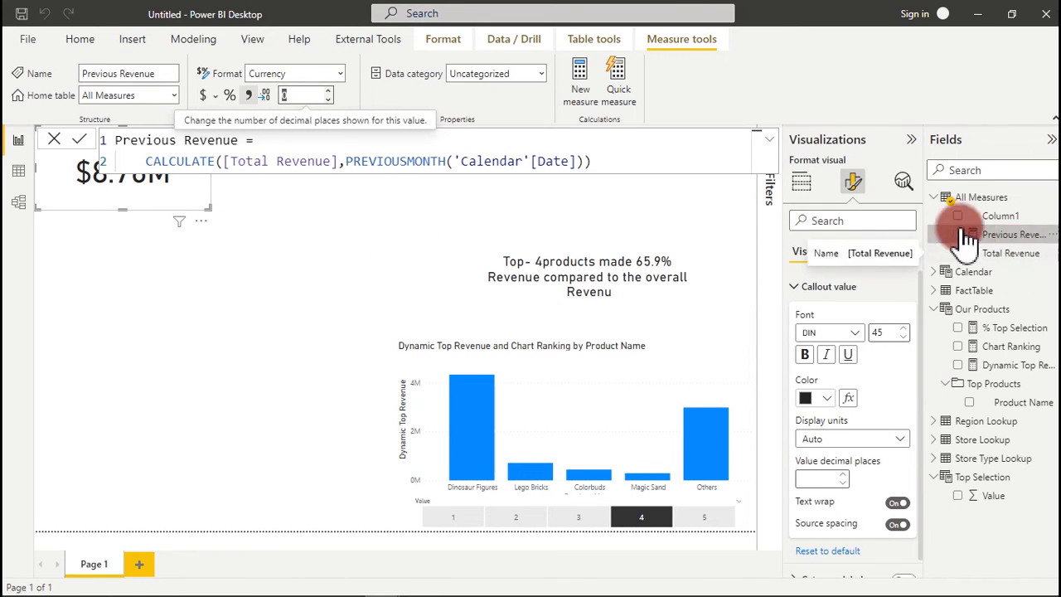
mouse_move(164, 209)
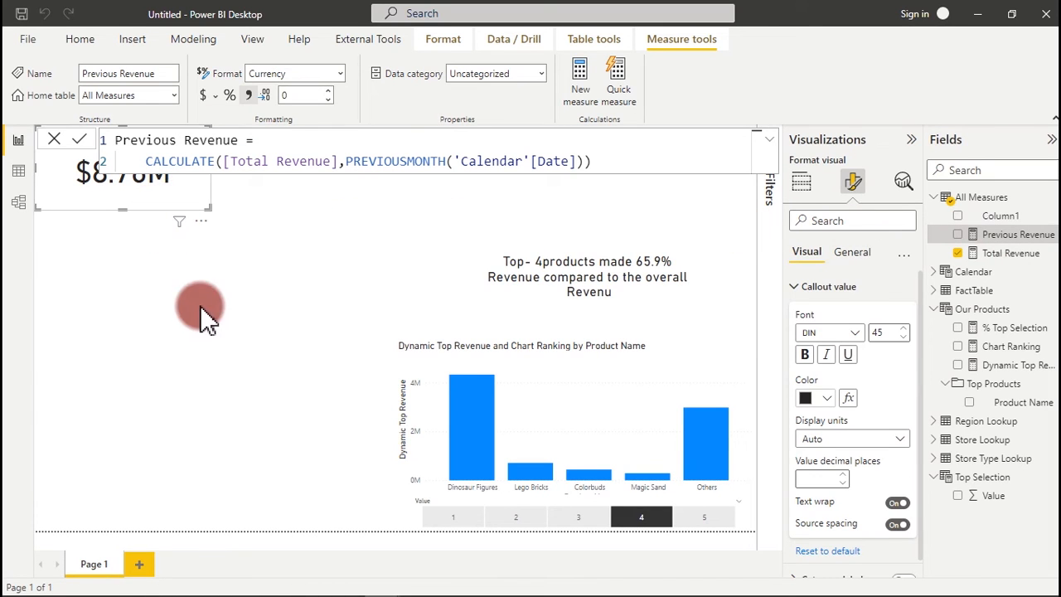
Duplicate the Total Revenue card, place the copy above the top-products text, and replace its field with Previous Revenue
left_click(199, 305)
left_click(154, 202)
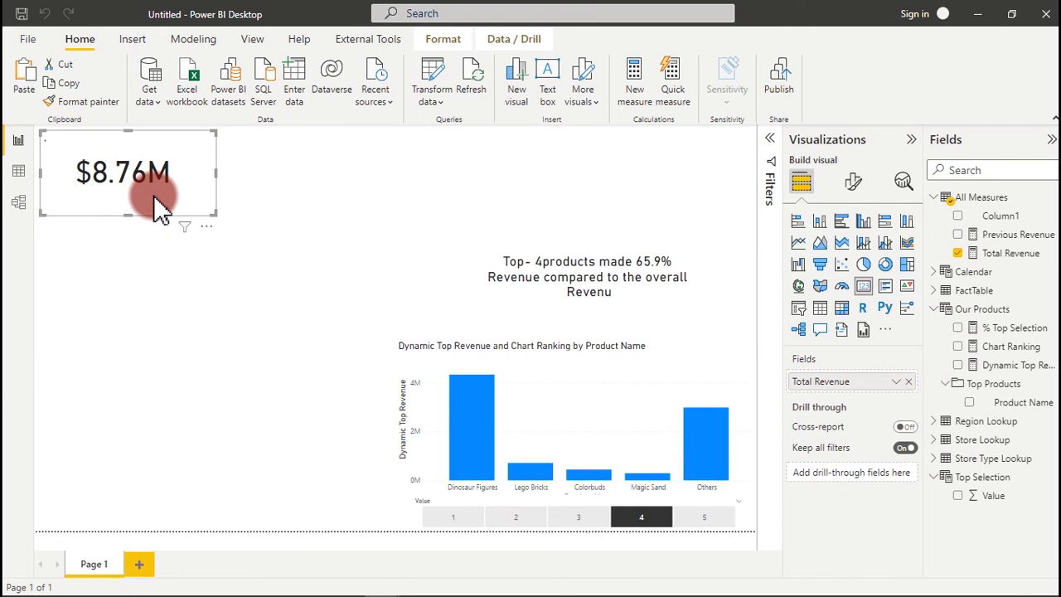
key("ctrl+c")
key("ctrl+v")
left_click_drag(158, 206, 565, 199)
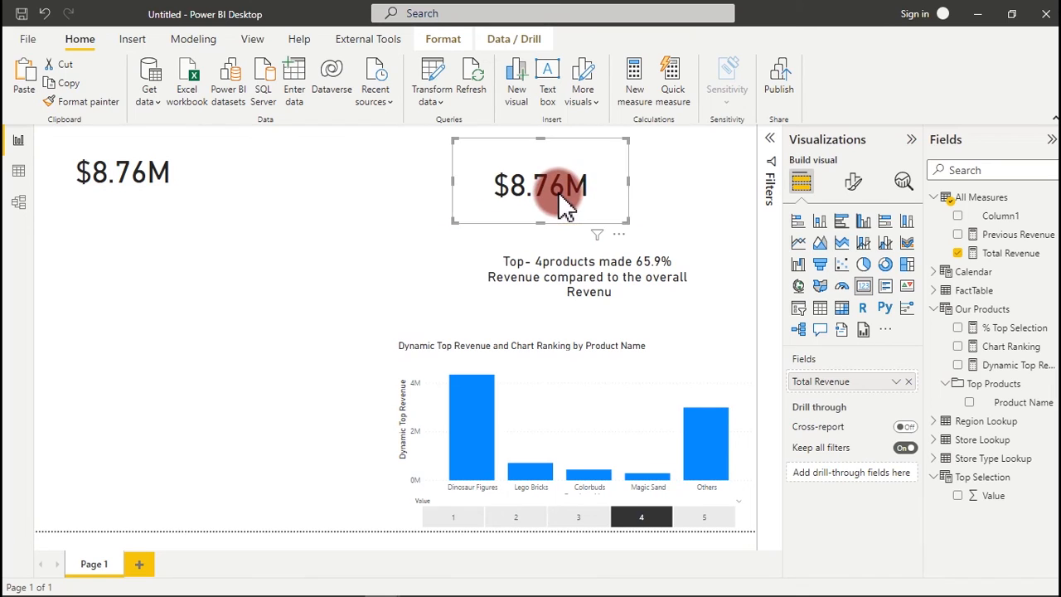
left_click(959, 253)
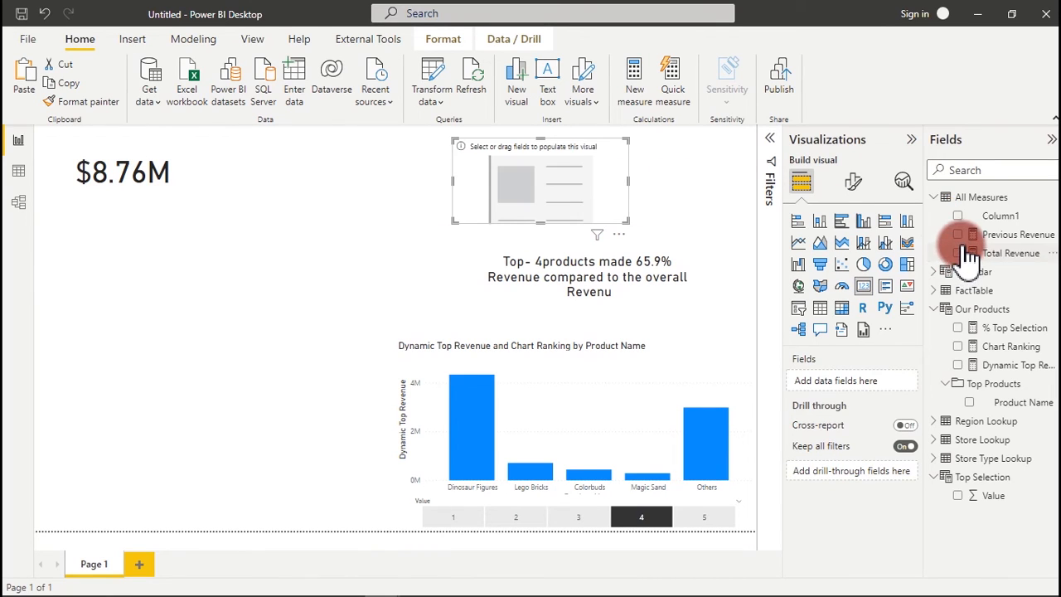
left_click(959, 234)
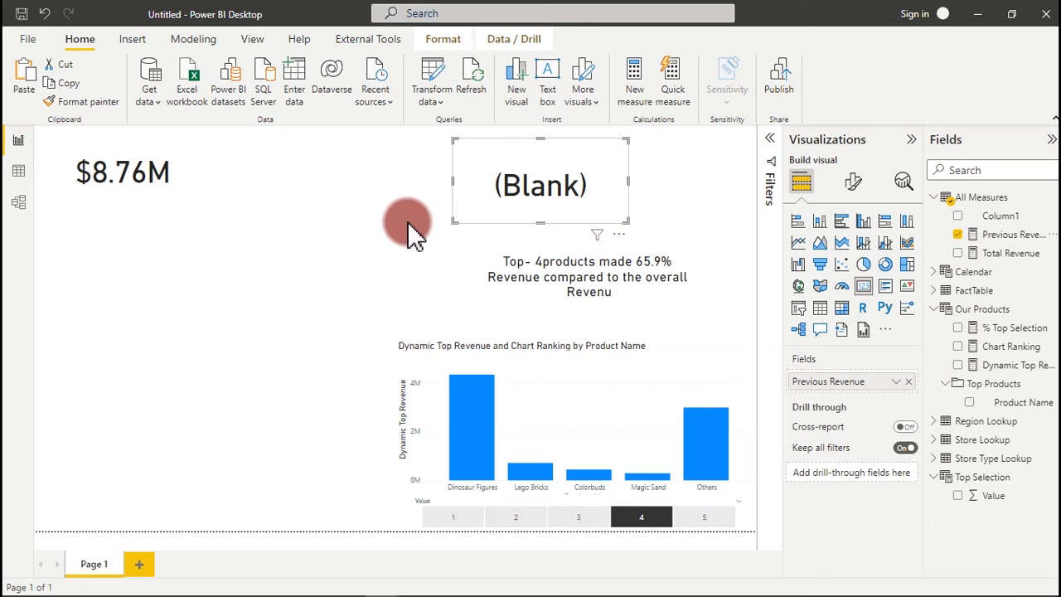
Add a slicer on the Calendar table's YM Combined field and place it between the two cards
left_click(350, 215)
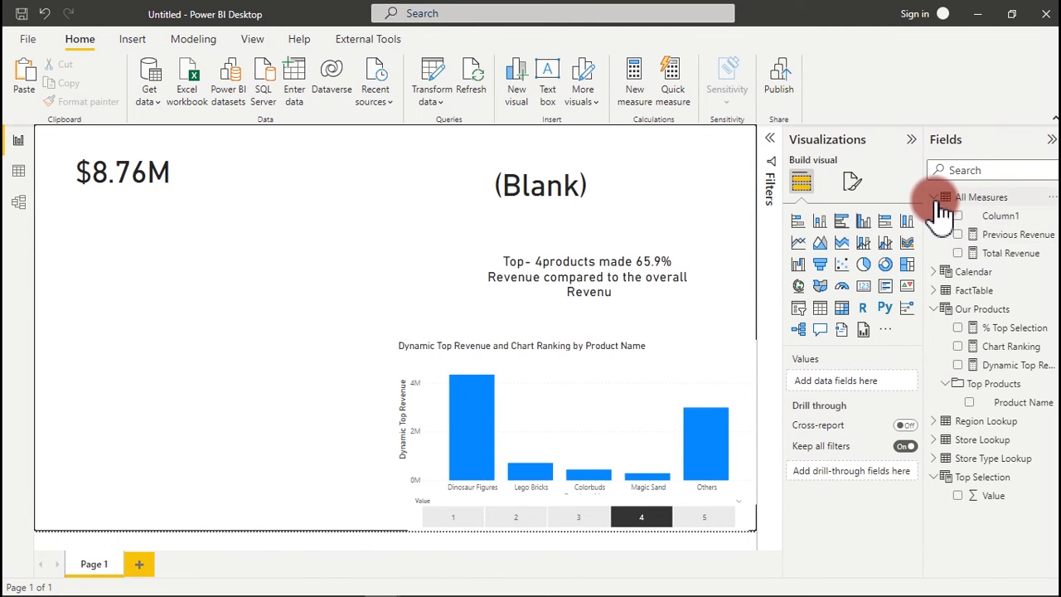
left_click(943, 274)
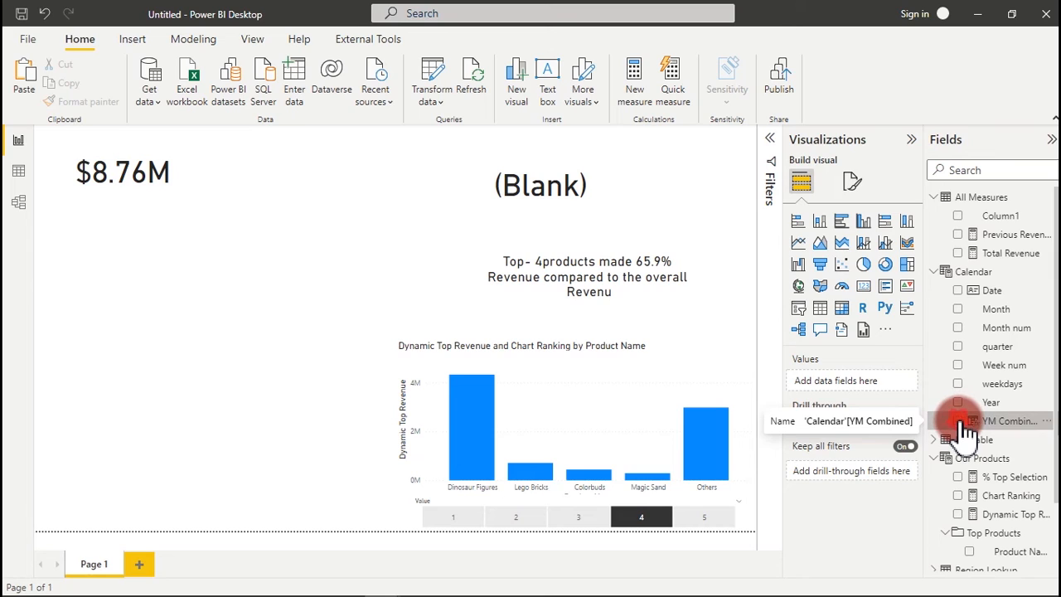
left_click(960, 422)
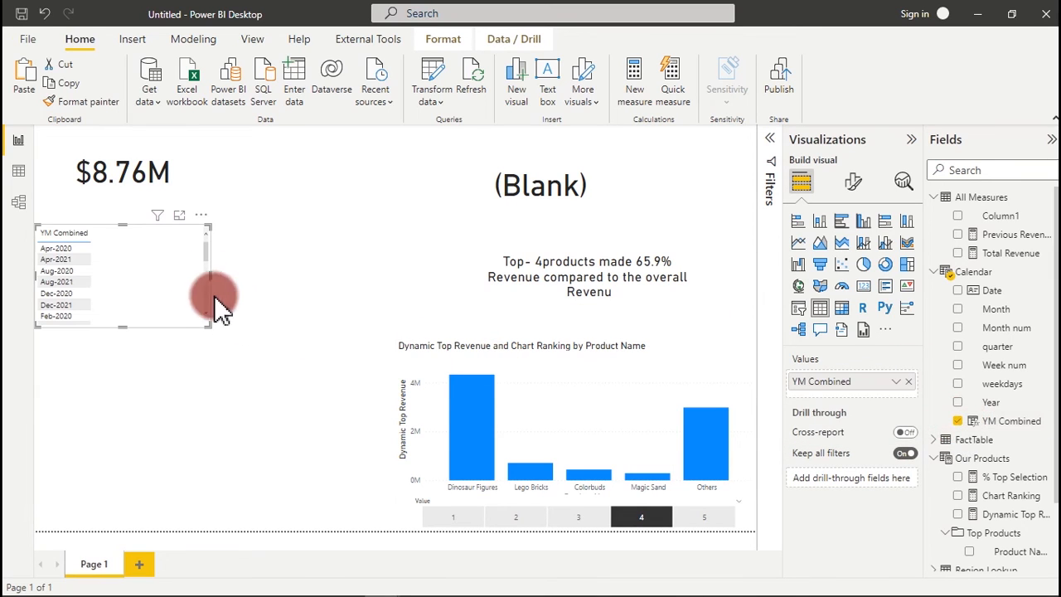
left_click_drag(209, 224, 414, 108)
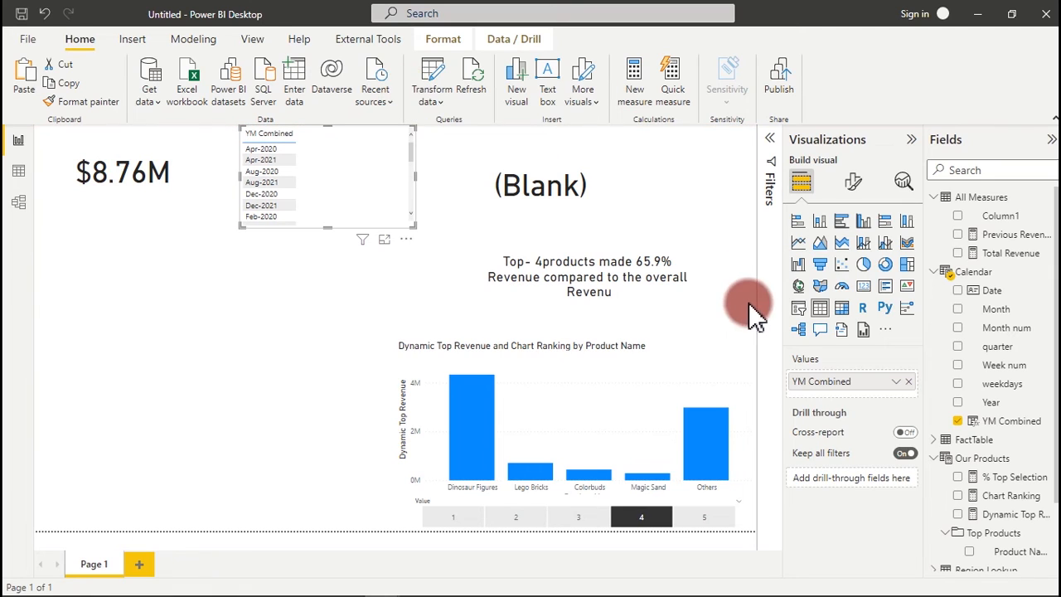
left_click(798, 309)
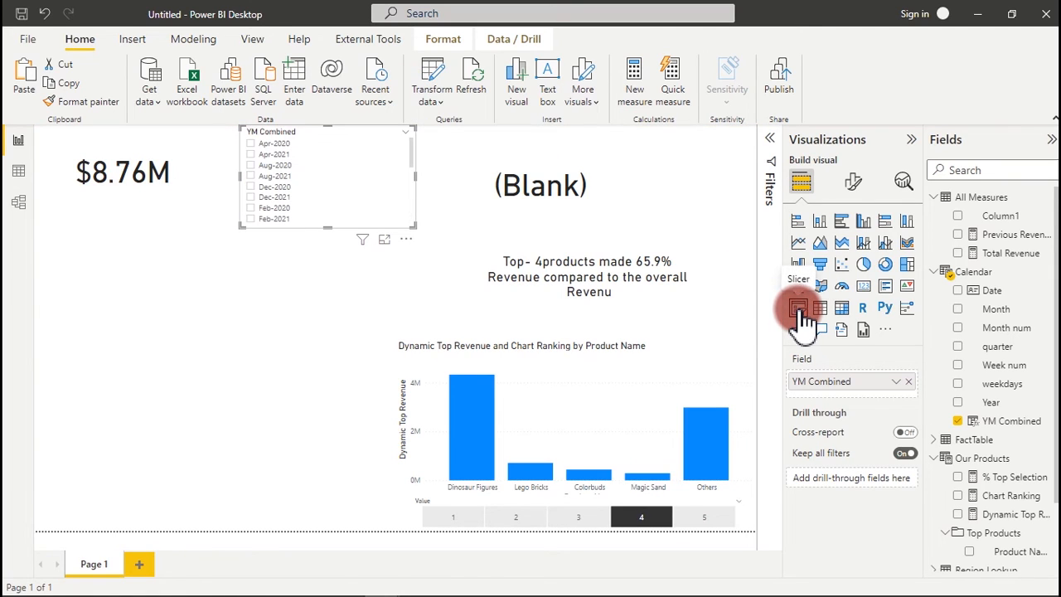
Filter the report alternately by Dec-2020 and Dec-2021 to compare the total and previous revenue cards
left_click(251, 186)
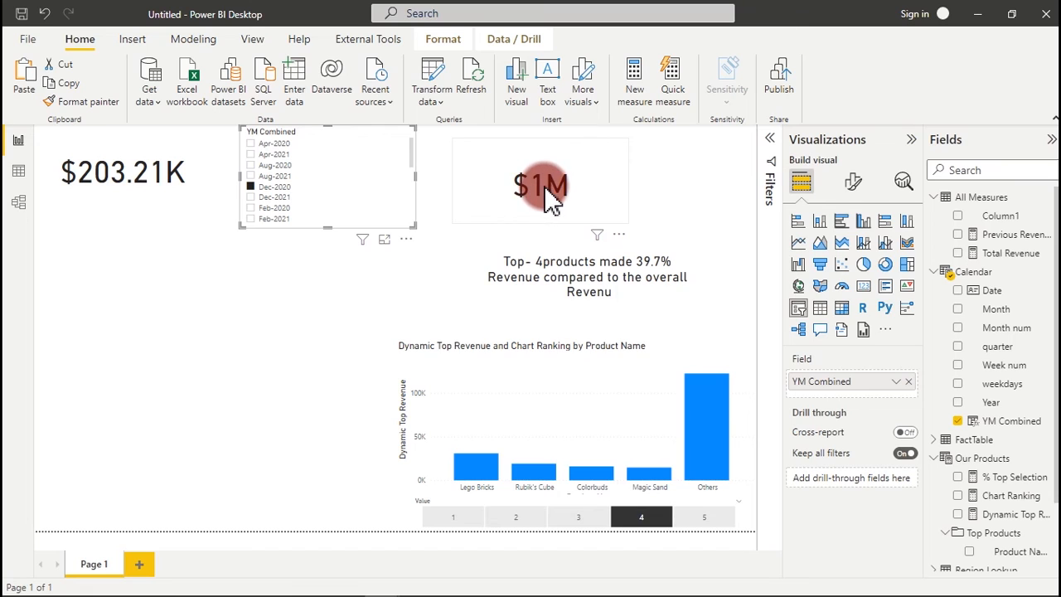
left_click(251, 197)
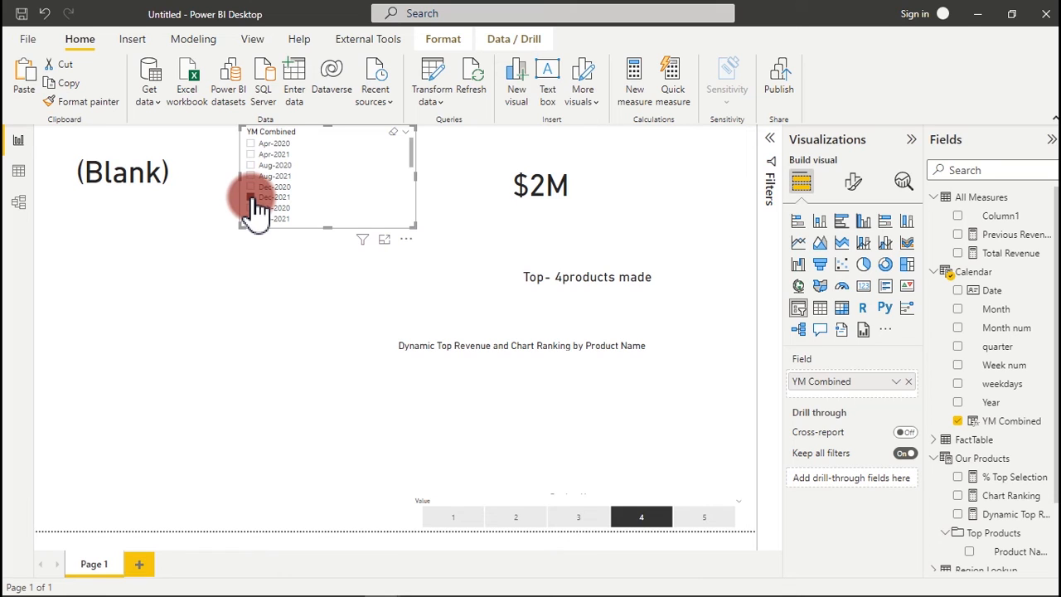
left_click(251, 188)
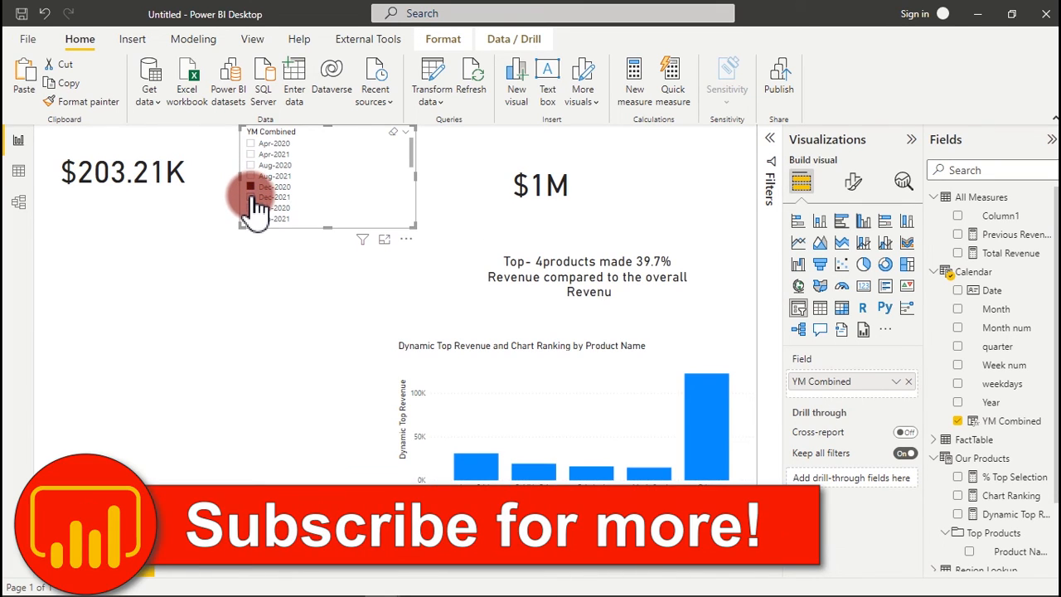
left_click(252, 197)
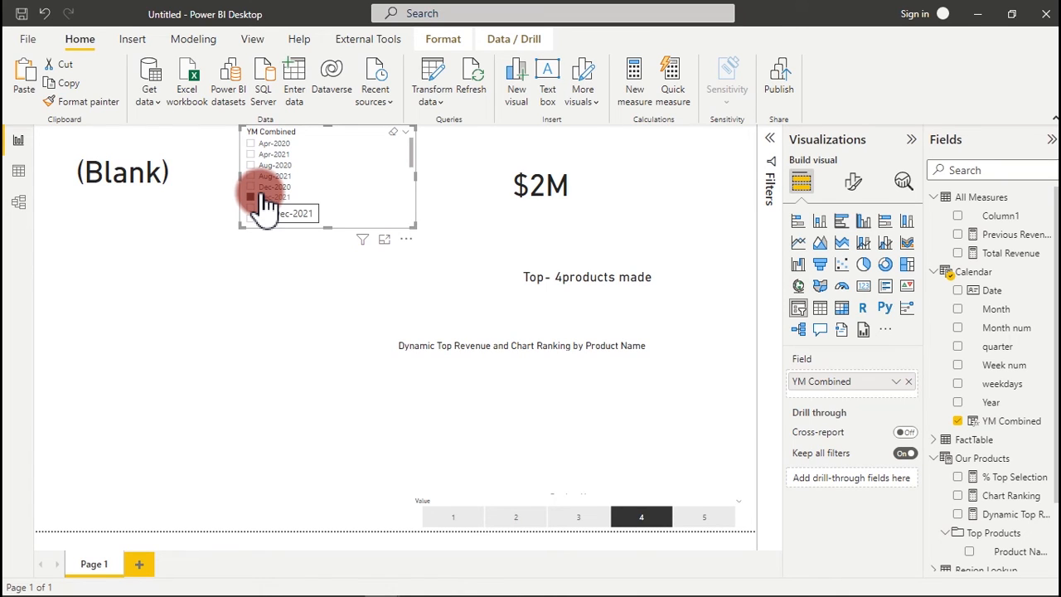
Build a table of YM Combined, Total Revenue and Previous Revenue below the Total Revenue card and enlarge it to show more rows
left_click(342, 340)
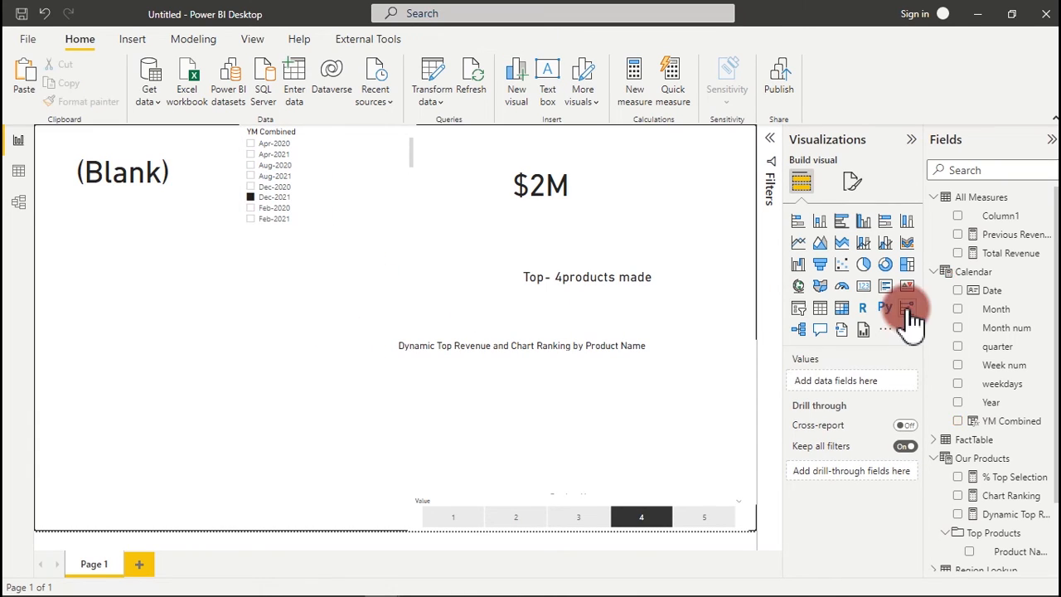
left_click(958, 254)
left_click(960, 236)
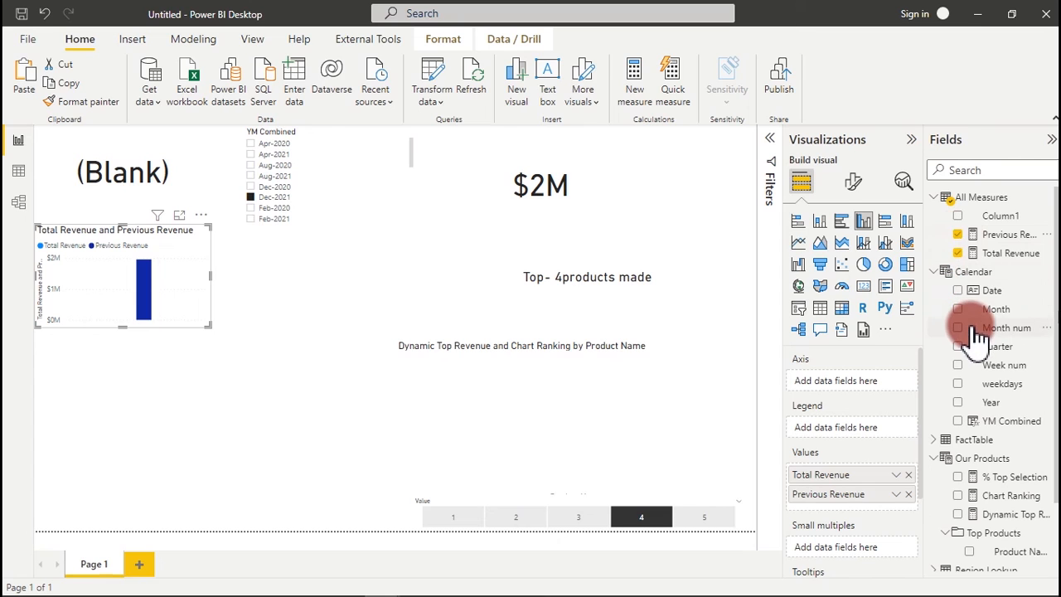
left_click(957, 421)
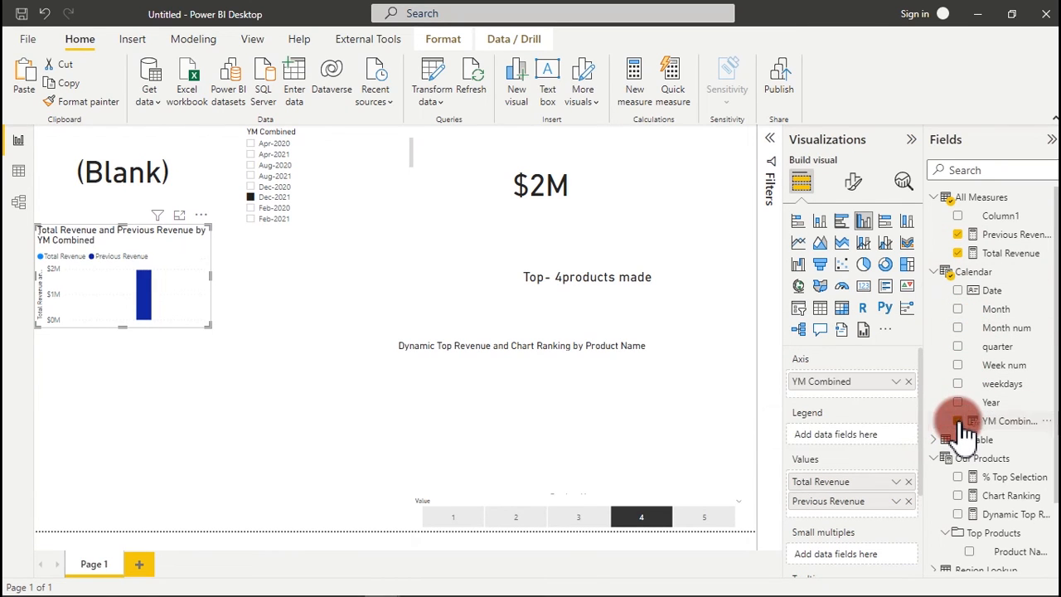
left_click(820, 307)
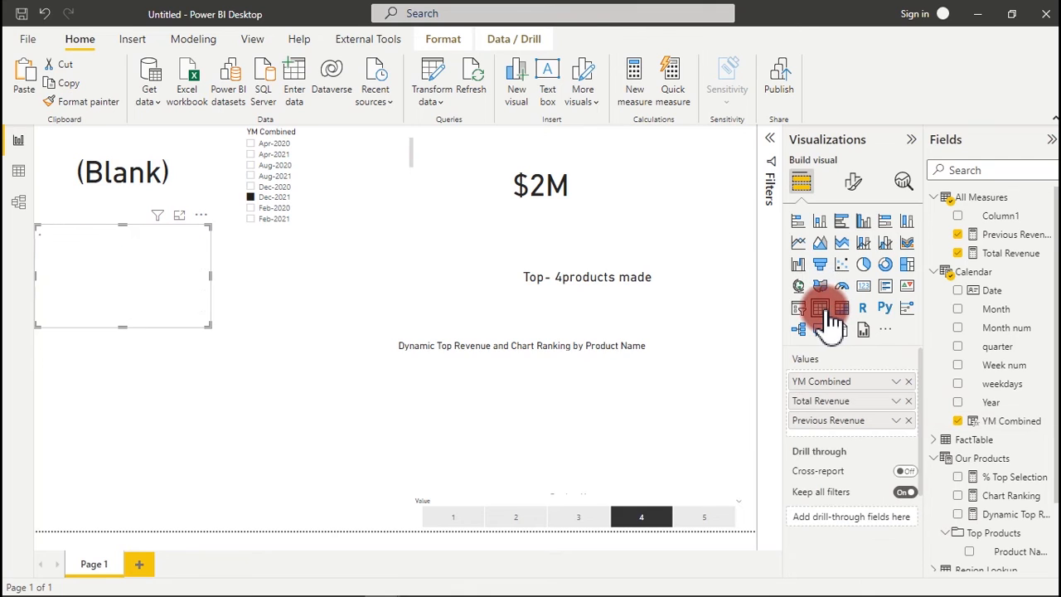
left_click_drag(209, 325, 231, 513)
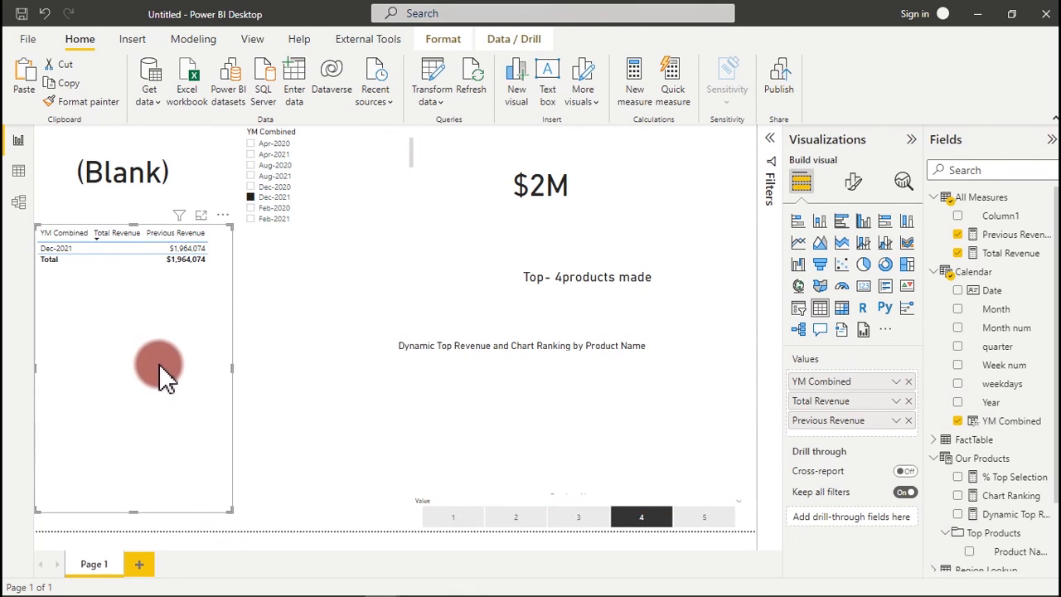
left_click_drag(175, 359, 173, 364)
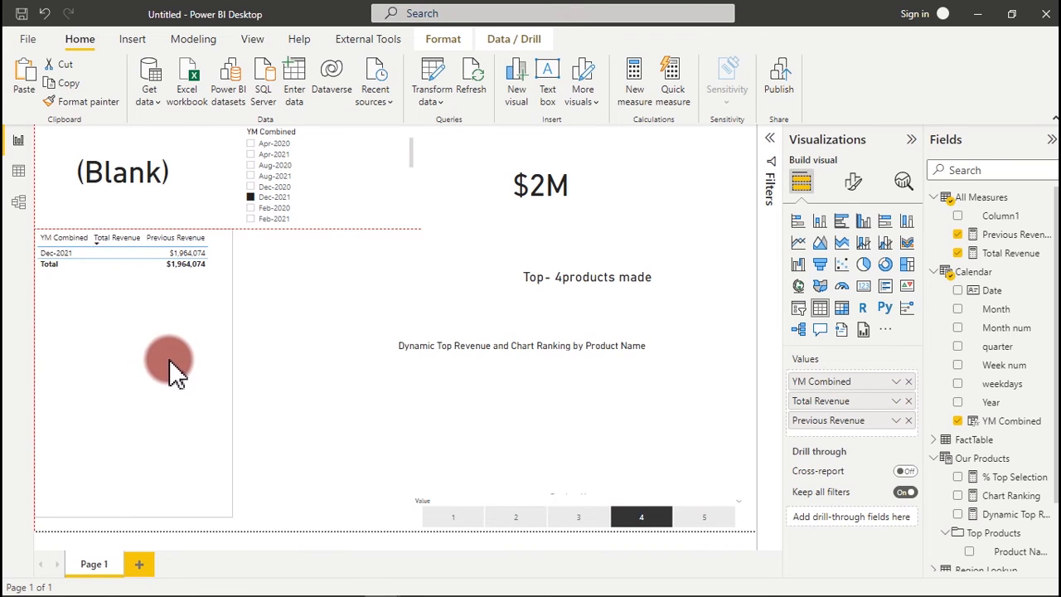
Edit the YM Combined slicer's interactions so that it does not filter the revenue table
left_click(412, 151)
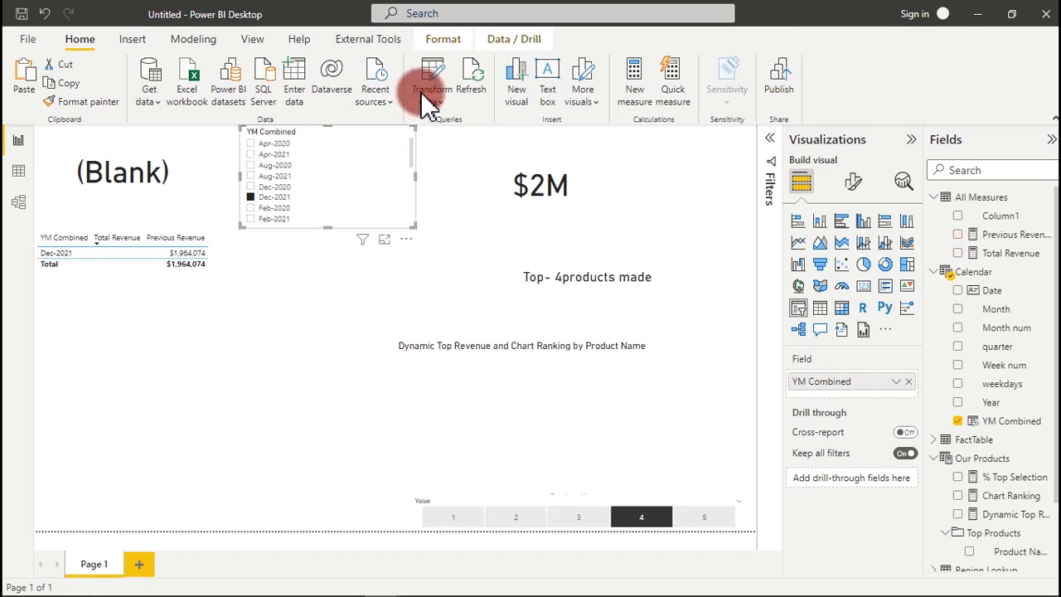
left_click(442, 41)
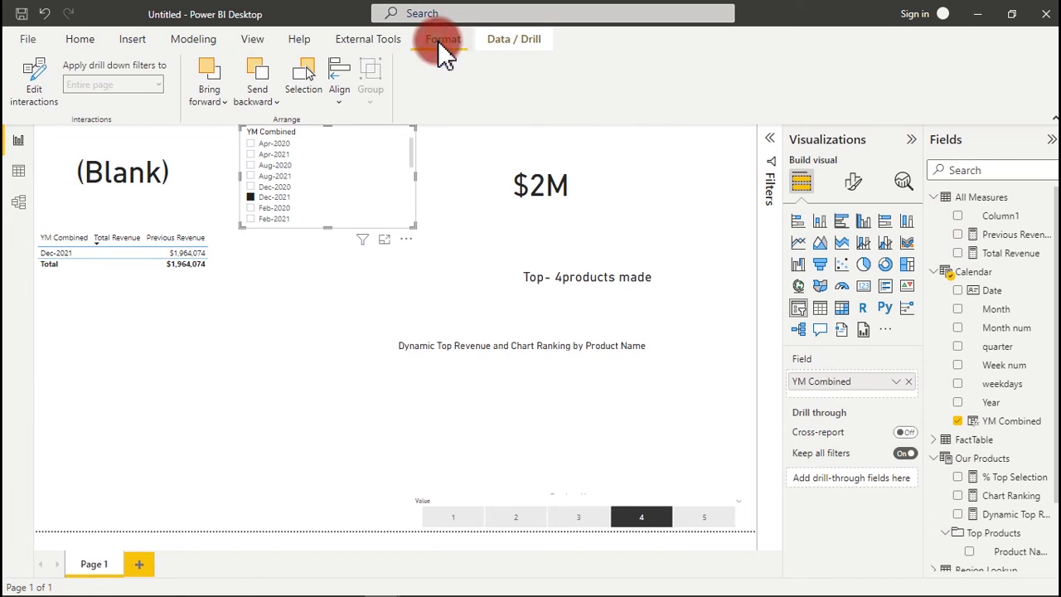
left_click(35, 80)
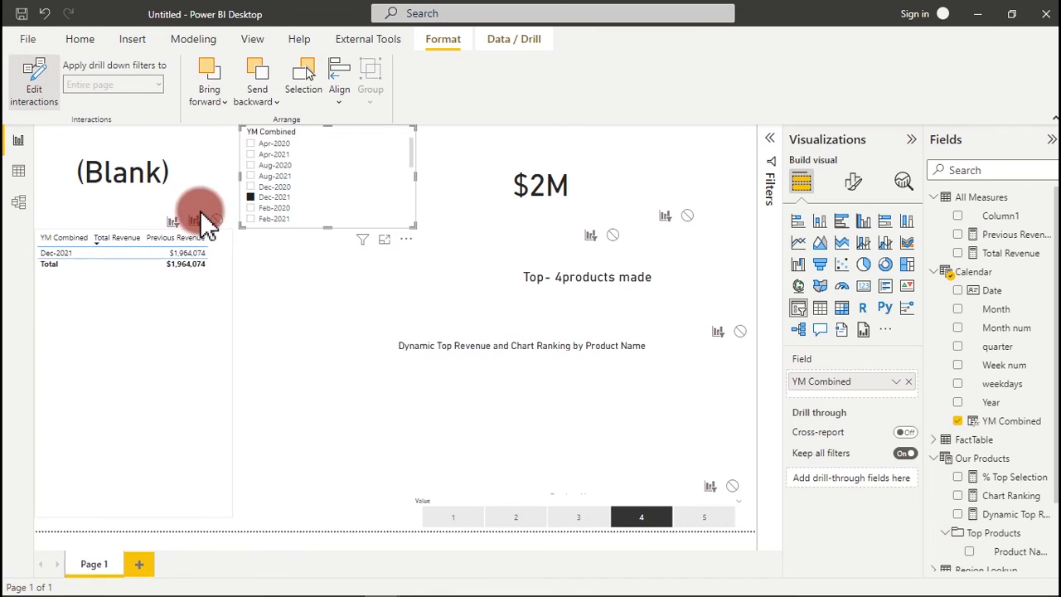
left_click(216, 222)
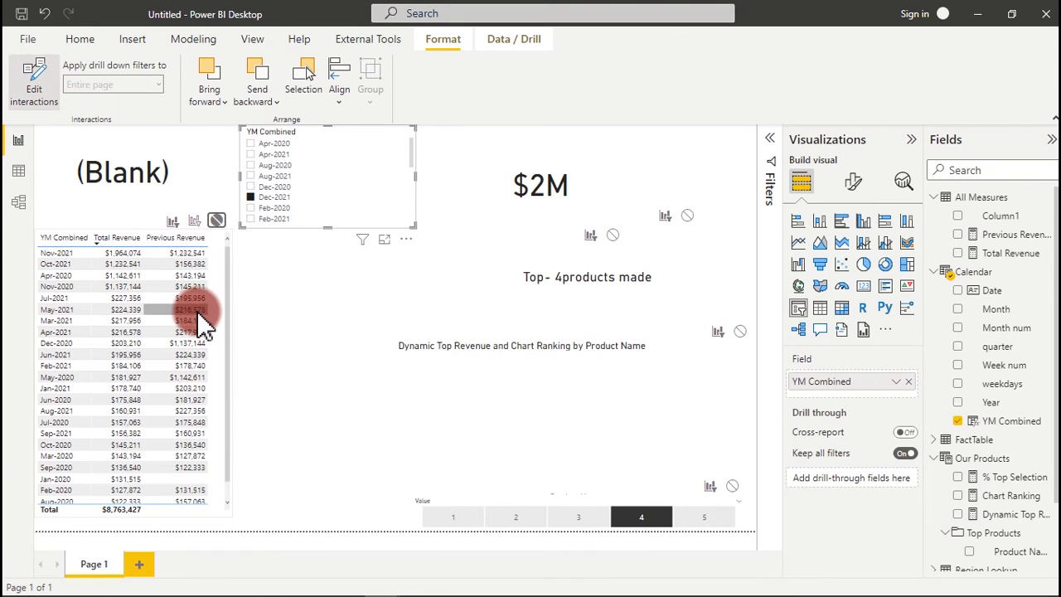
Leave interaction editing and filter by Dec-2020, Apr-2021 and Aug-2021 in turn to check the cards against the table
left_click(256, 189)
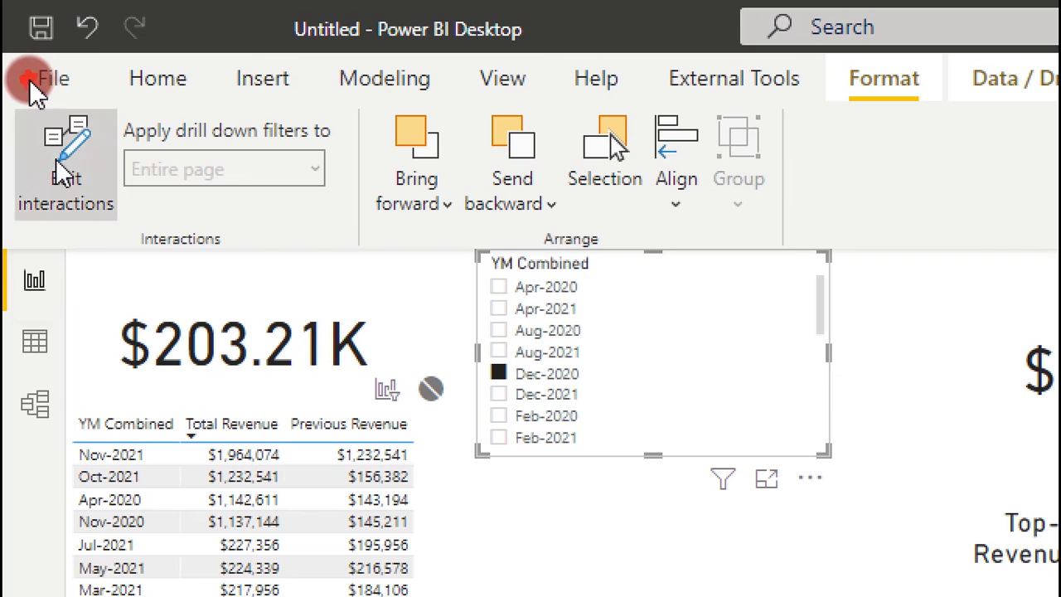
left_click(65, 170)
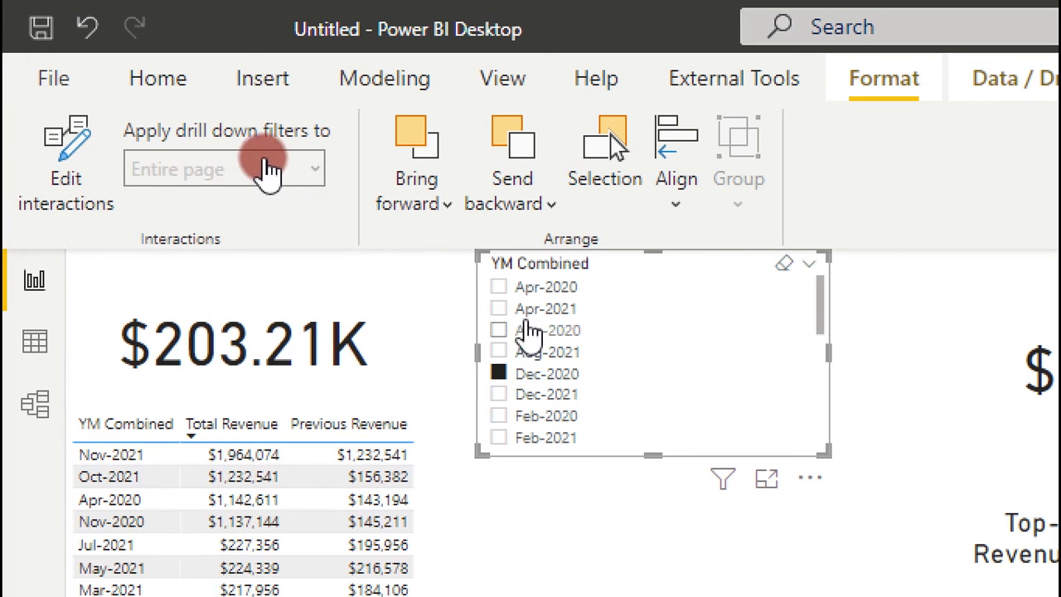
left_click(501, 313)
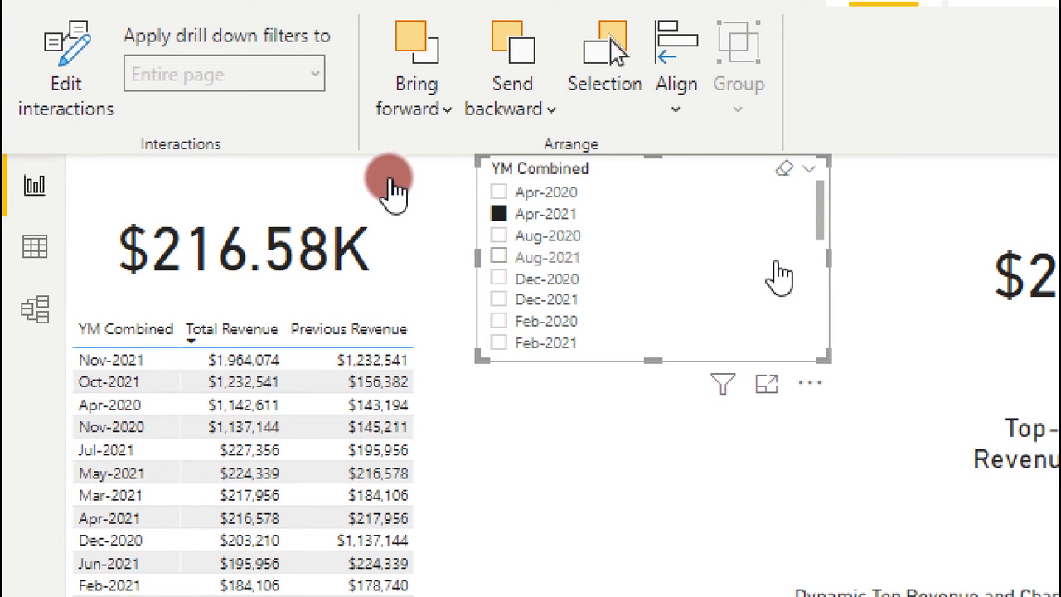
left_click(499, 258)
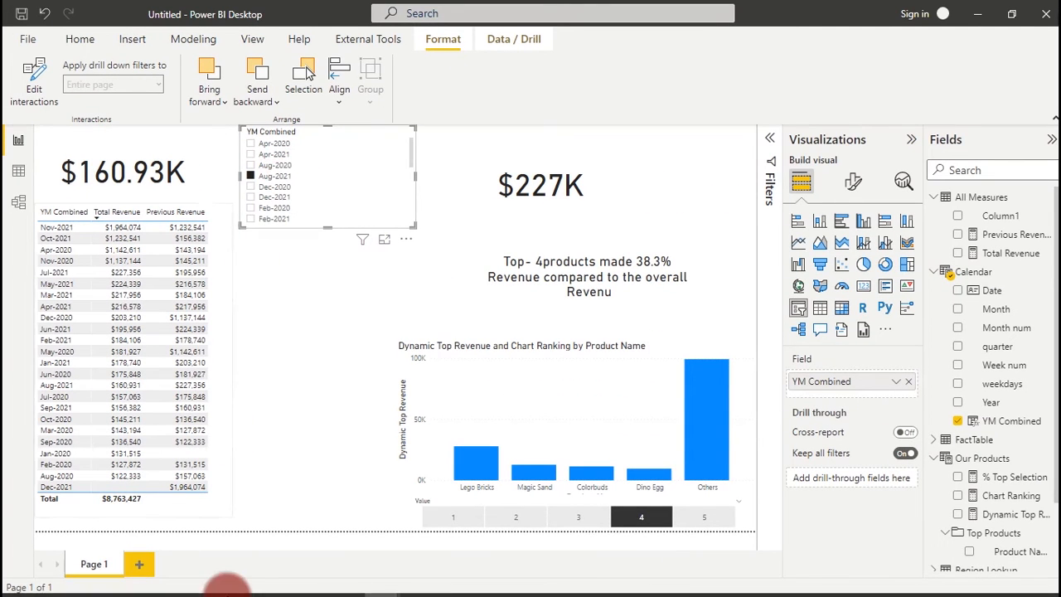
Preview the open Toy Sales Dashboard report as a reference and return to the untitled report
mouse_move(375, 584)
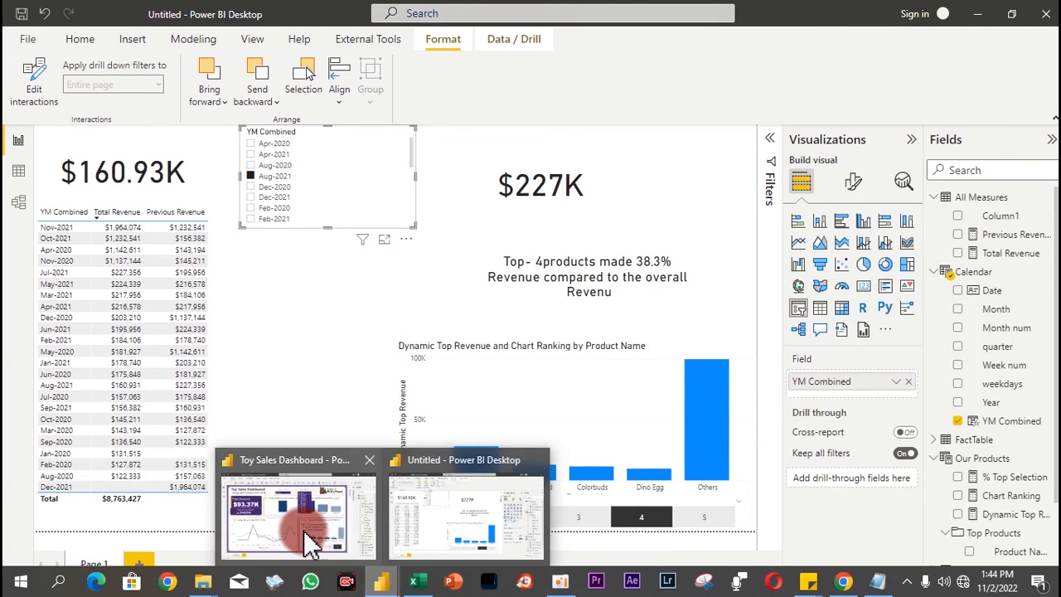
mouse_move(309, 539)
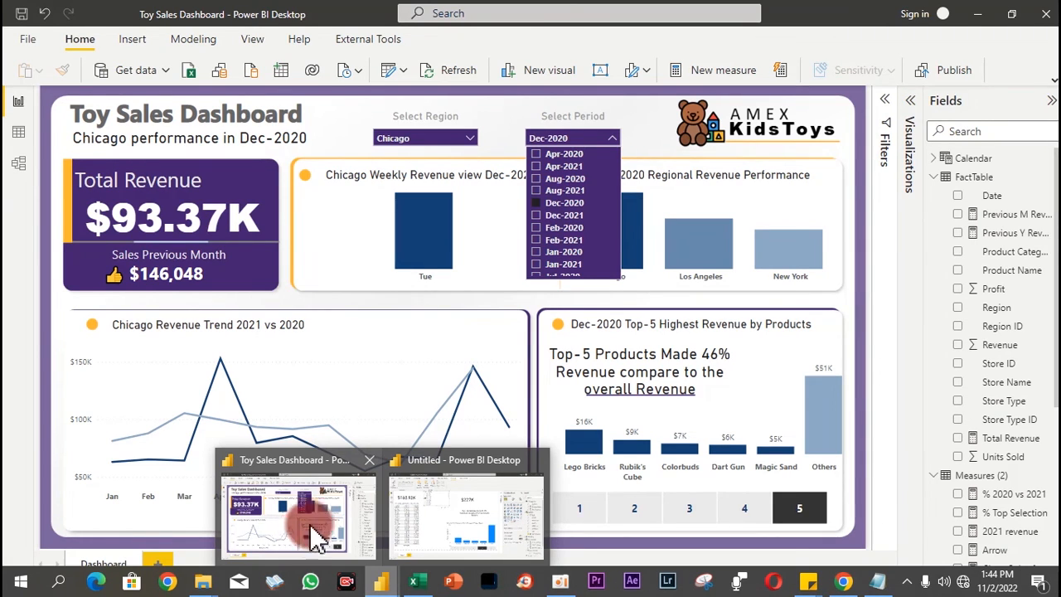
left_click(447, 506)
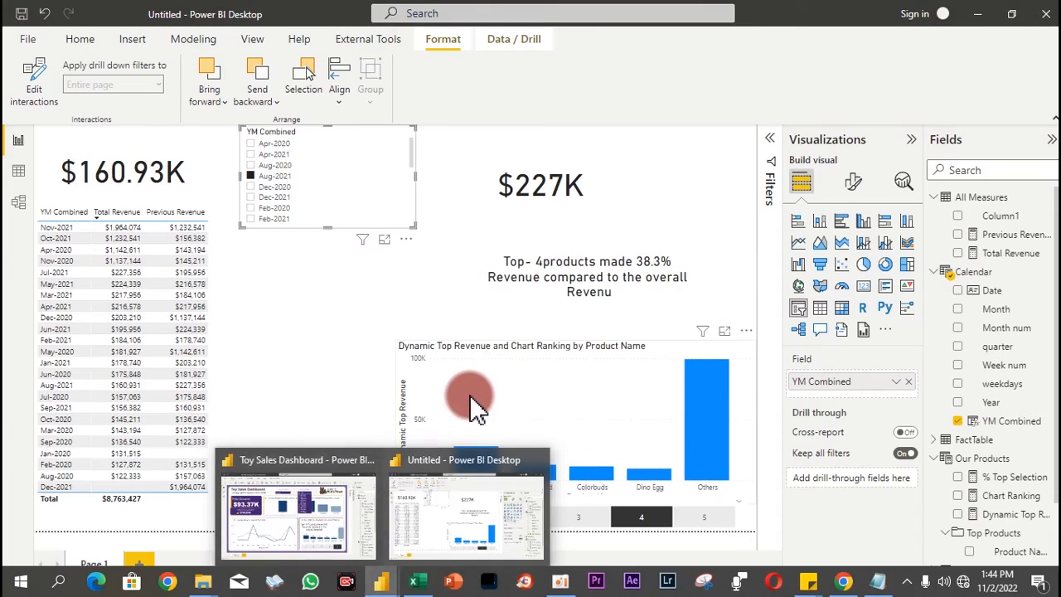
Delete the revenue table and move the Previous Revenue card directly beneath the Total Revenue card, with its height reduced
left_click(231, 320)
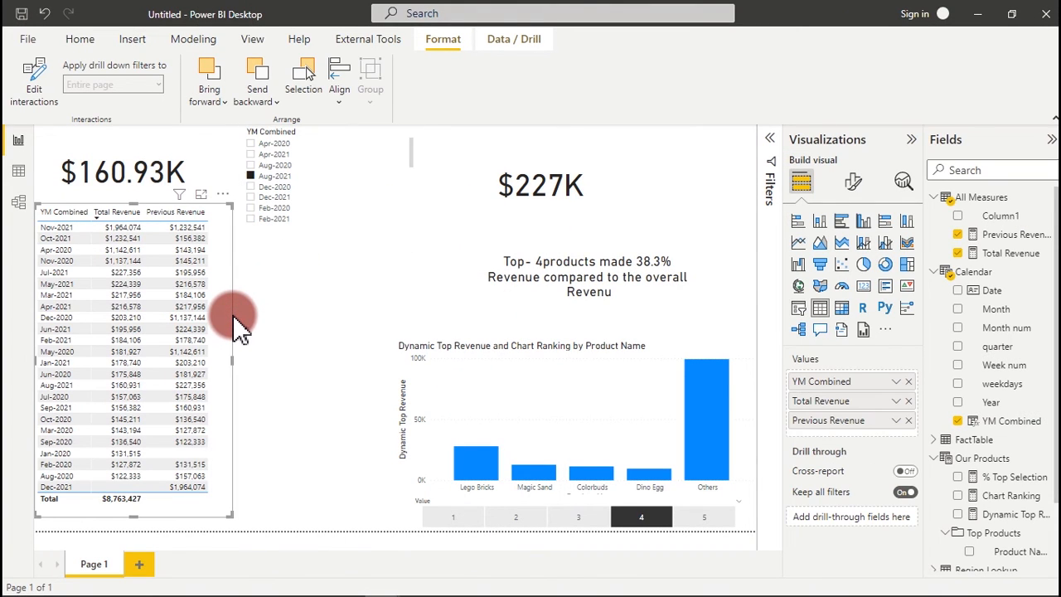
key("Delete")
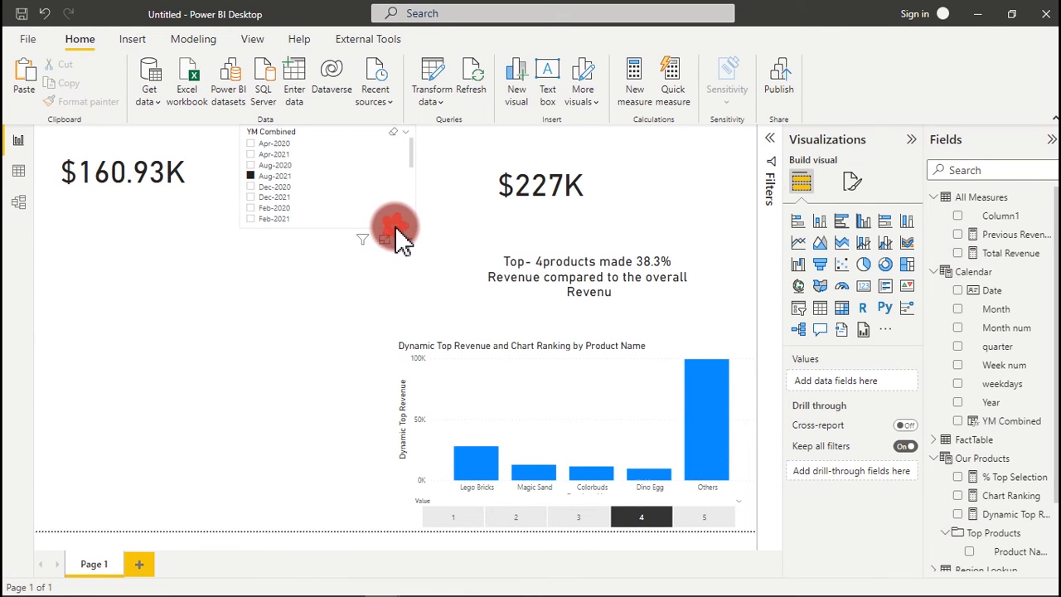
left_click(394, 226)
left_click(535, 212)
left_click_drag(534, 211, 124, 239)
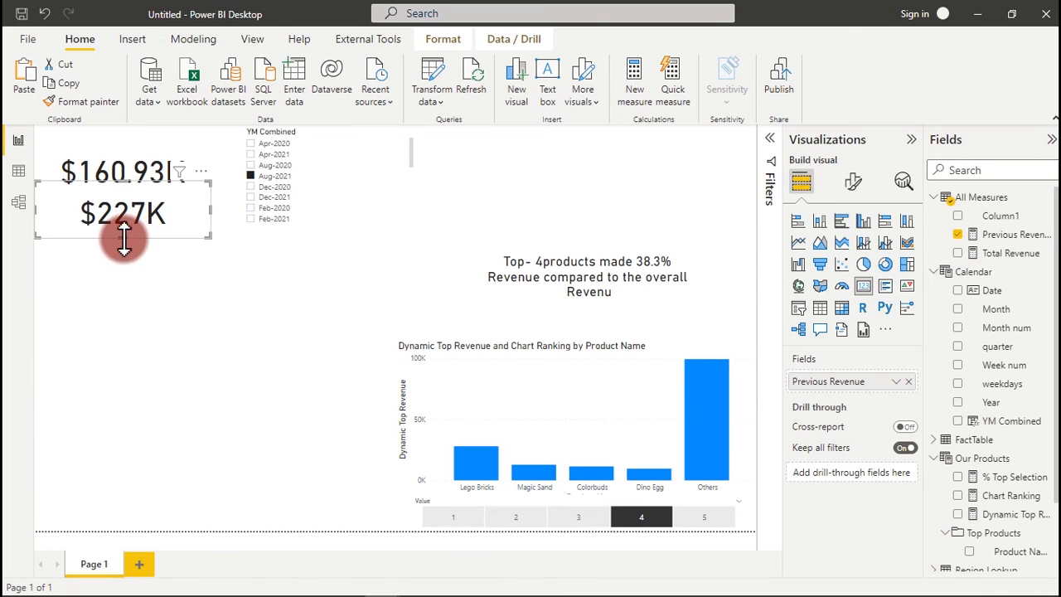
Set the callout value font size of the Previous Revenue card to 25
left_click(853, 181)
left_click(868, 291)
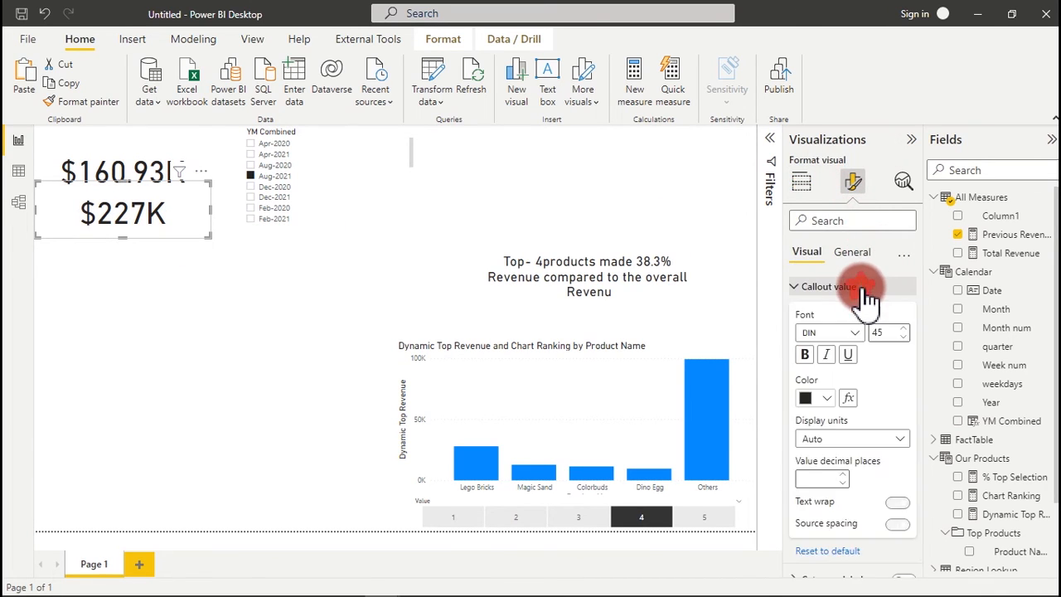
left_click(877, 333)
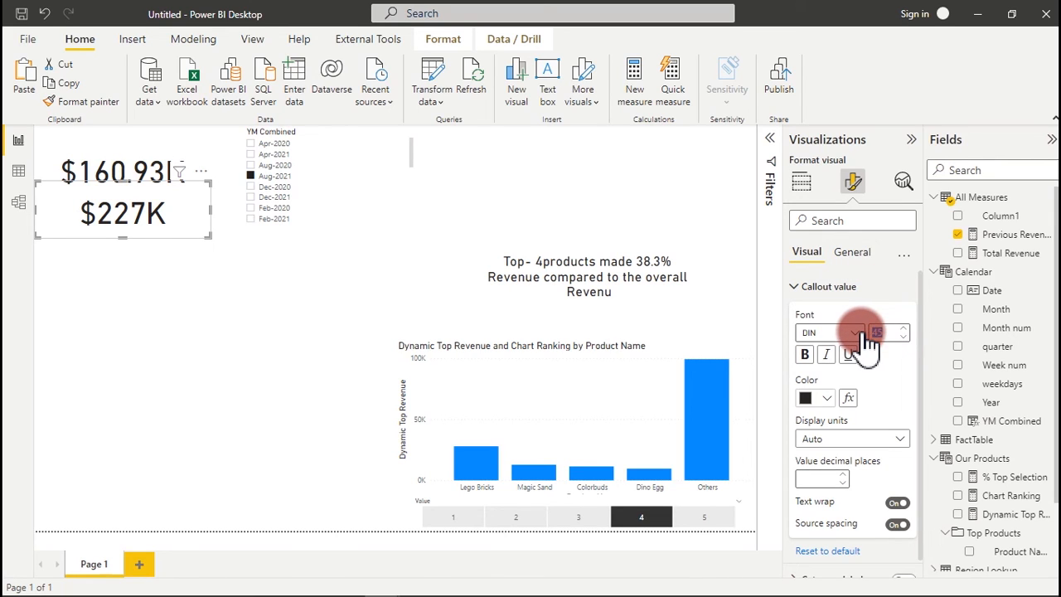
type("2")
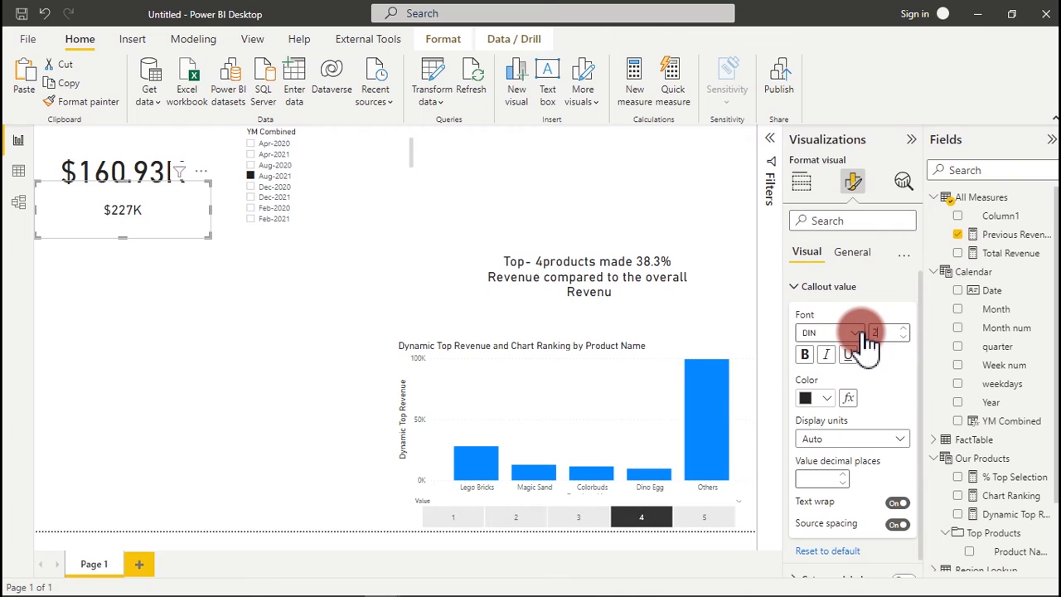
type("05")
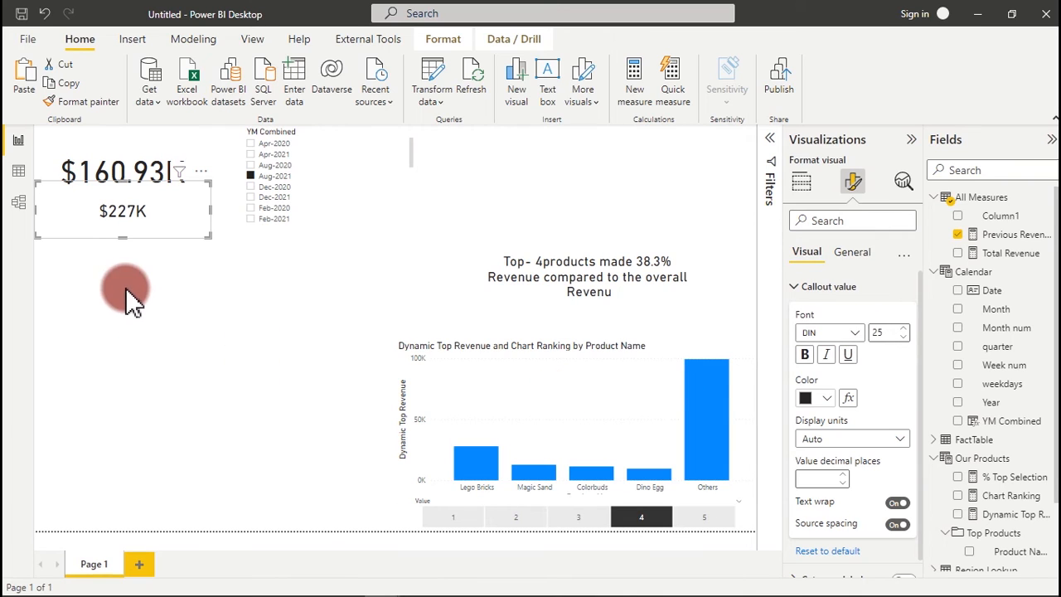
Shrink the Previous Revenue card and centre it beneath the Total Revenue value, then deselect it
left_click_drag(122, 237, 122, 223)
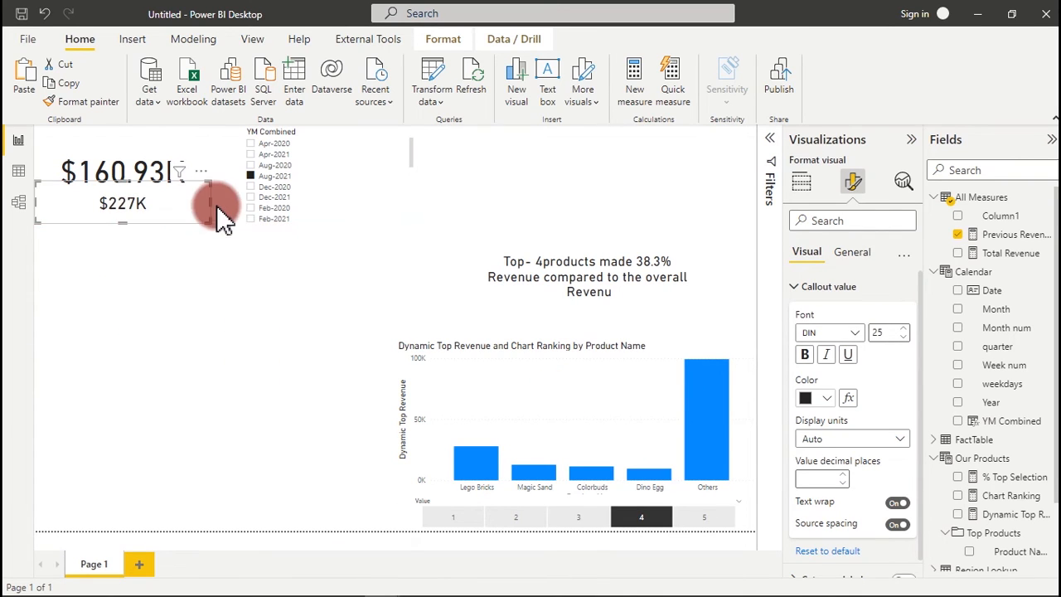
left_click_drag(211, 201, 150, 203)
left_click(196, 316)
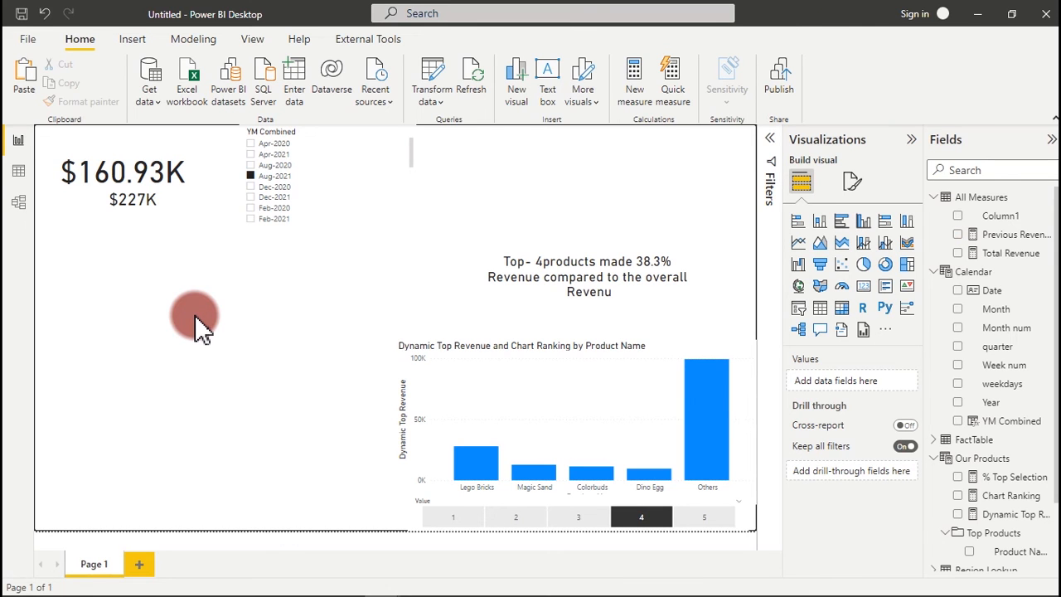
Switch to the Excel workbook and add a blank worksheet
left_click(419, 589)
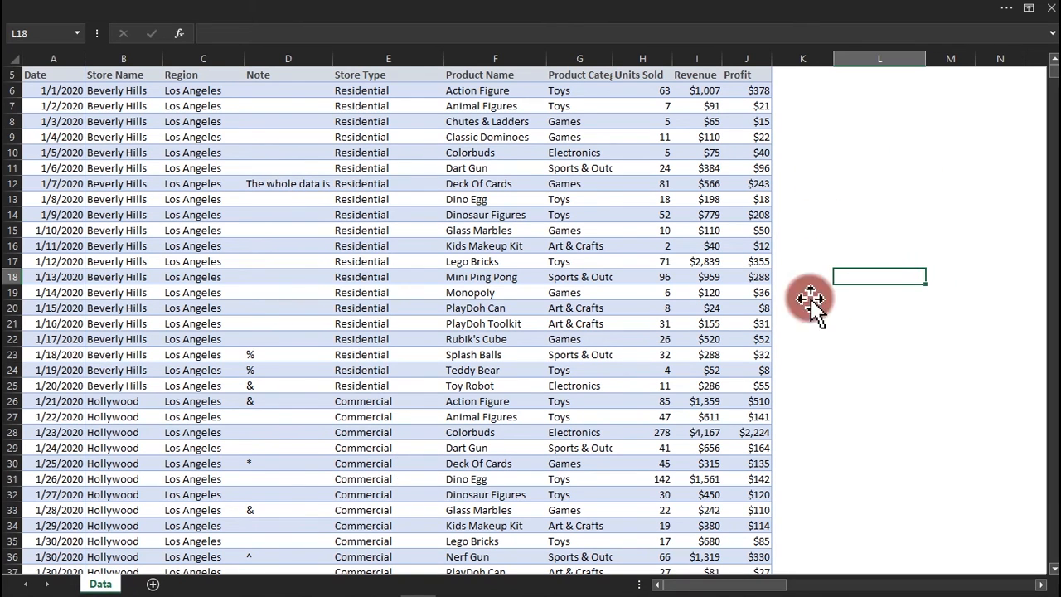
left_click(152, 586)
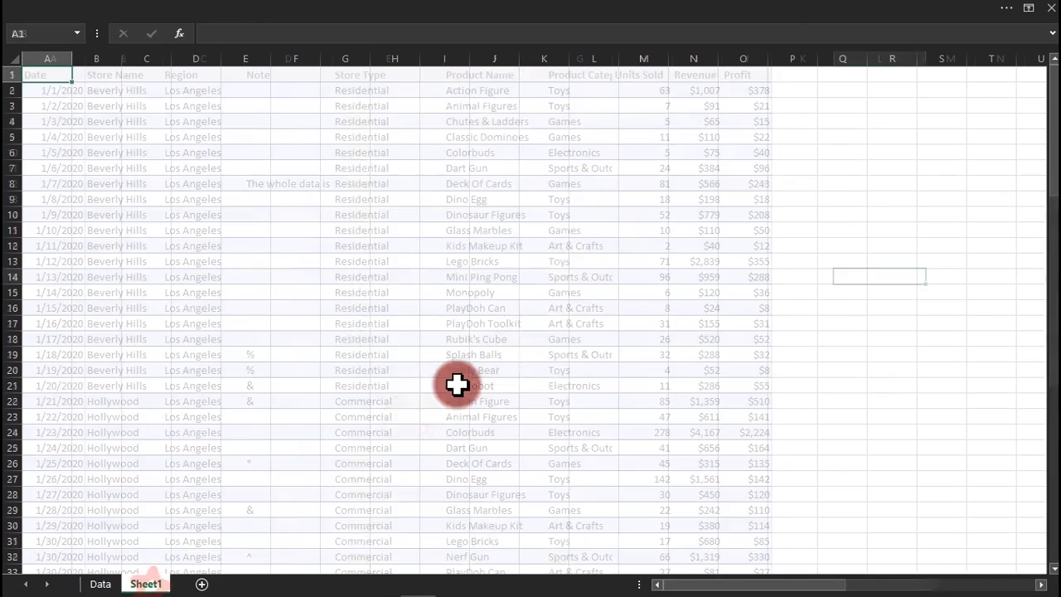
left_click(472, 242)
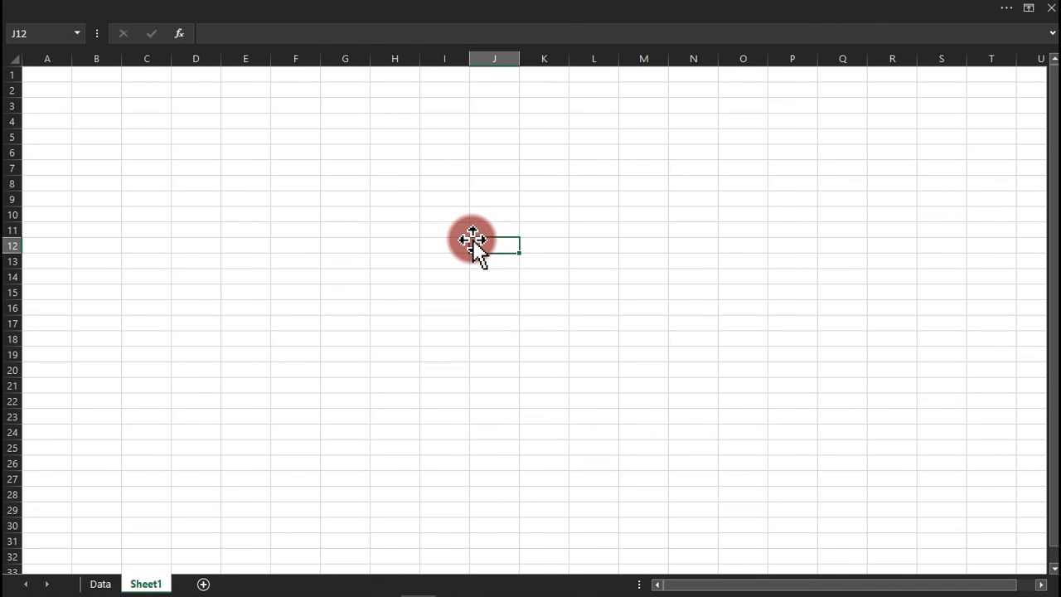
key("super")
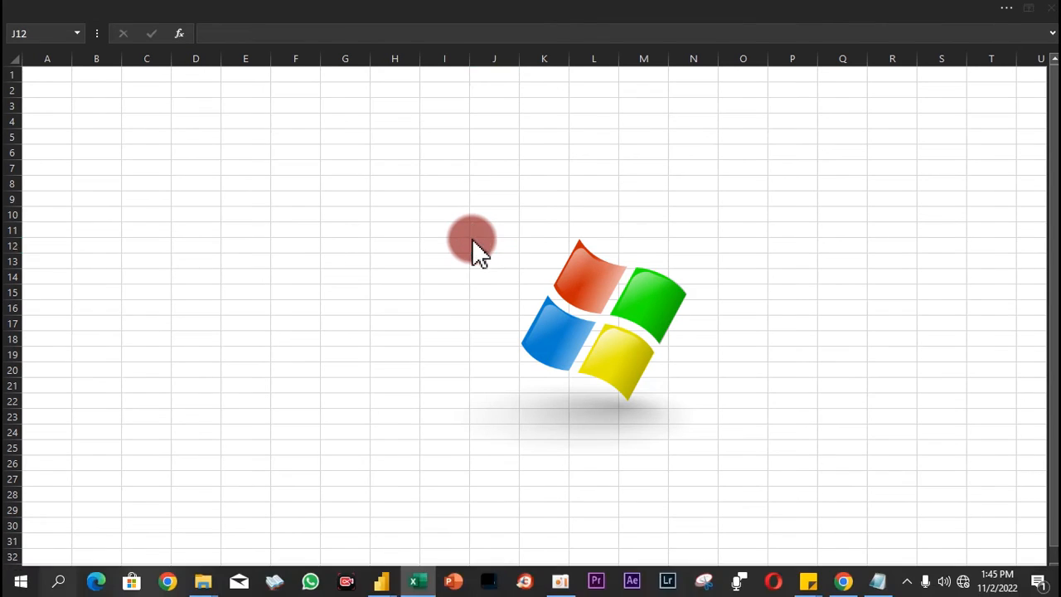
key("super")
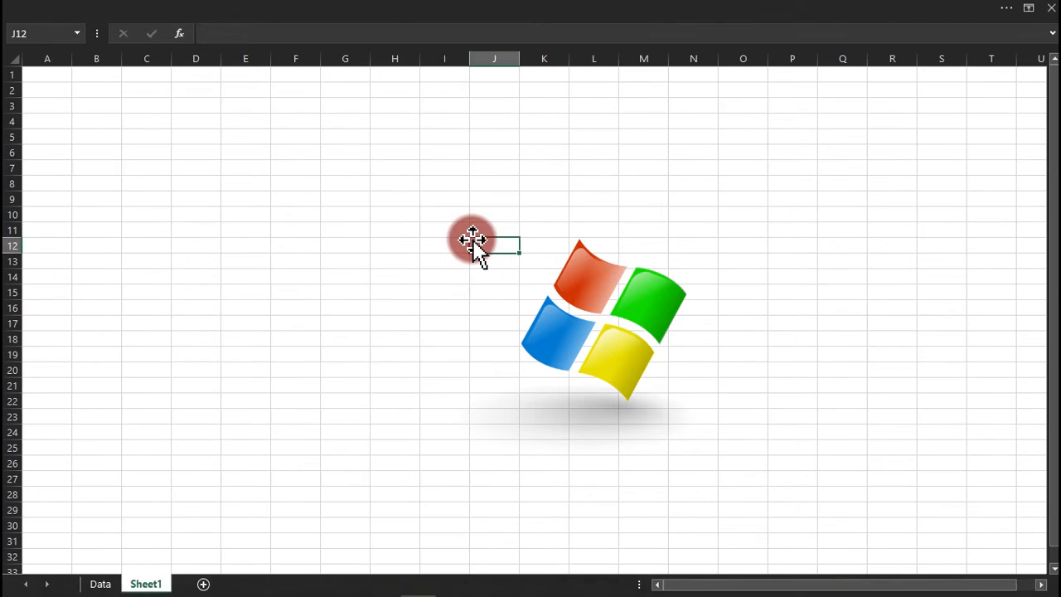
key("super")
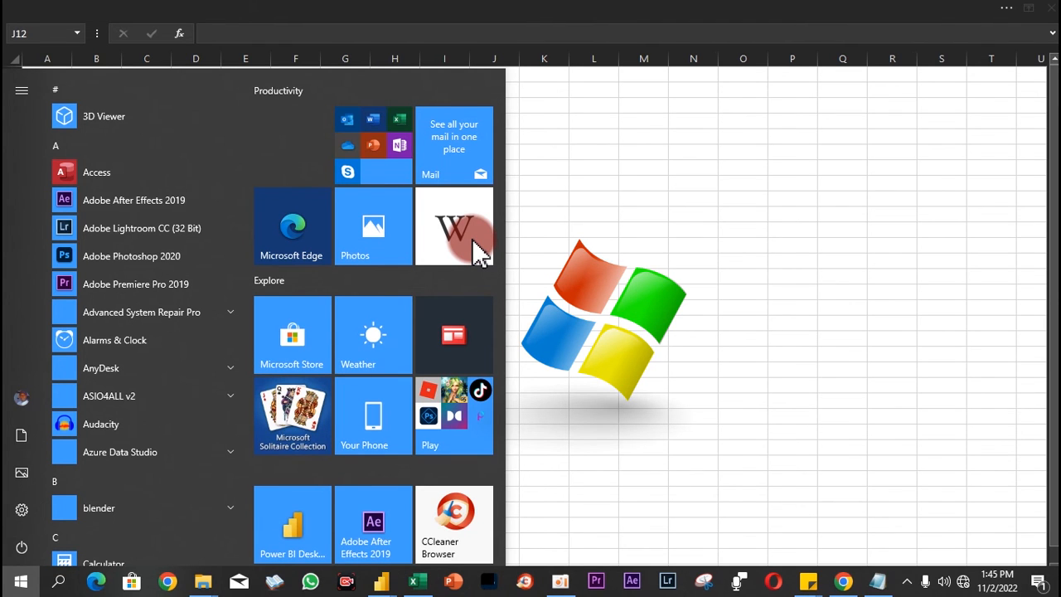
key("super")
key("super")
key("super")
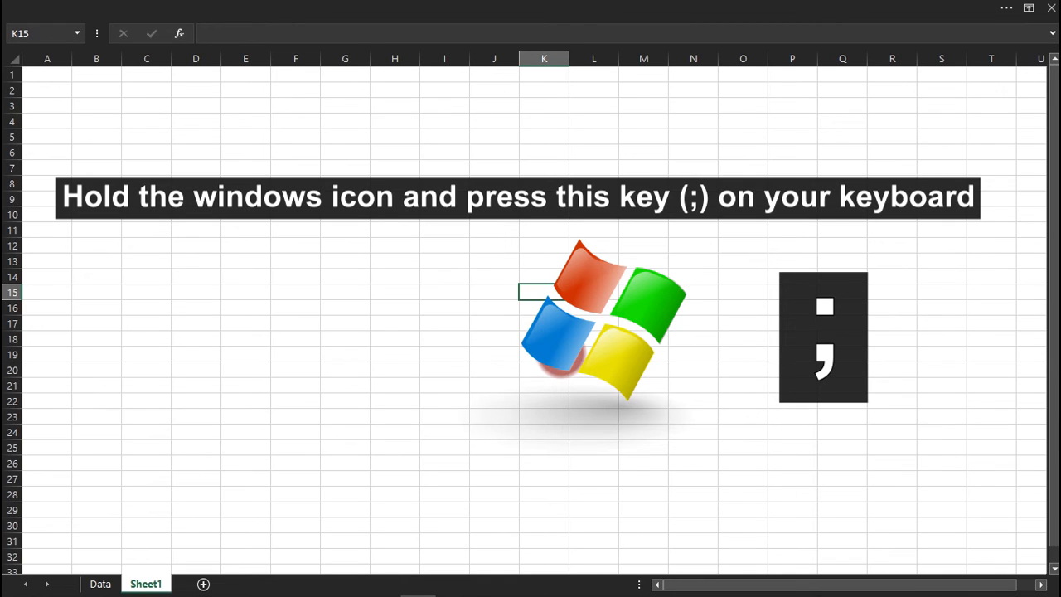
Insert a thumbs-up and a thumbs-down emoji into cell K15 of Sheet1 from the Windows emoji picker
key("super+semicolon")
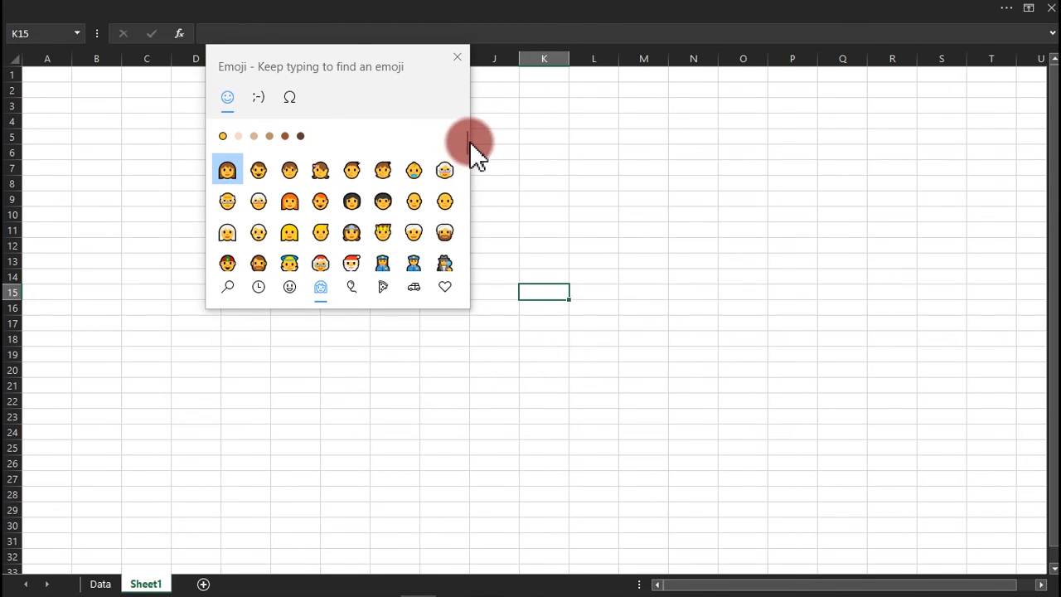
mouse_move(469, 145)
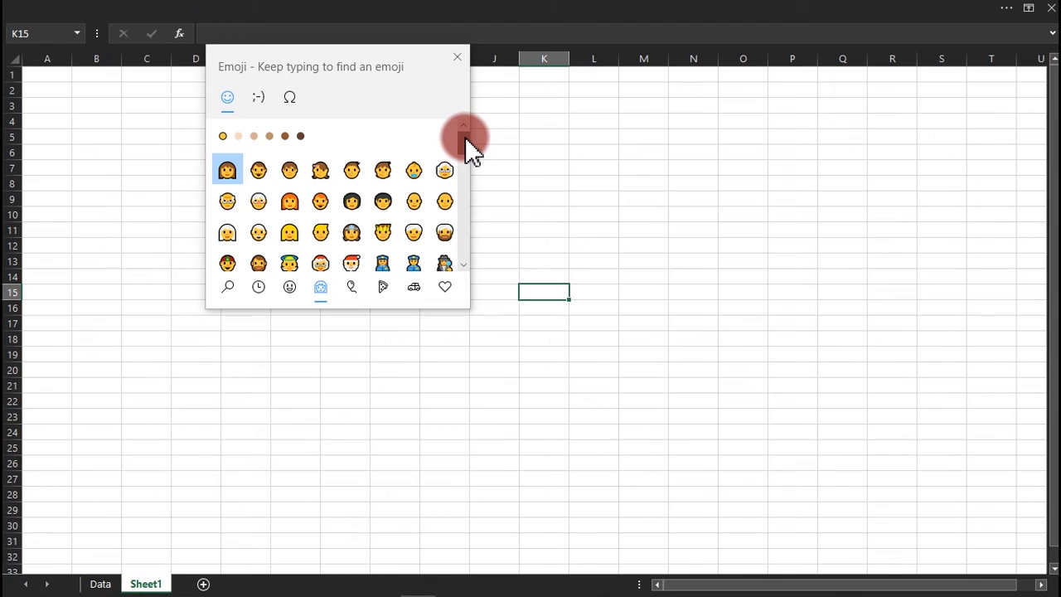
left_click_drag(465, 137, 303, 222)
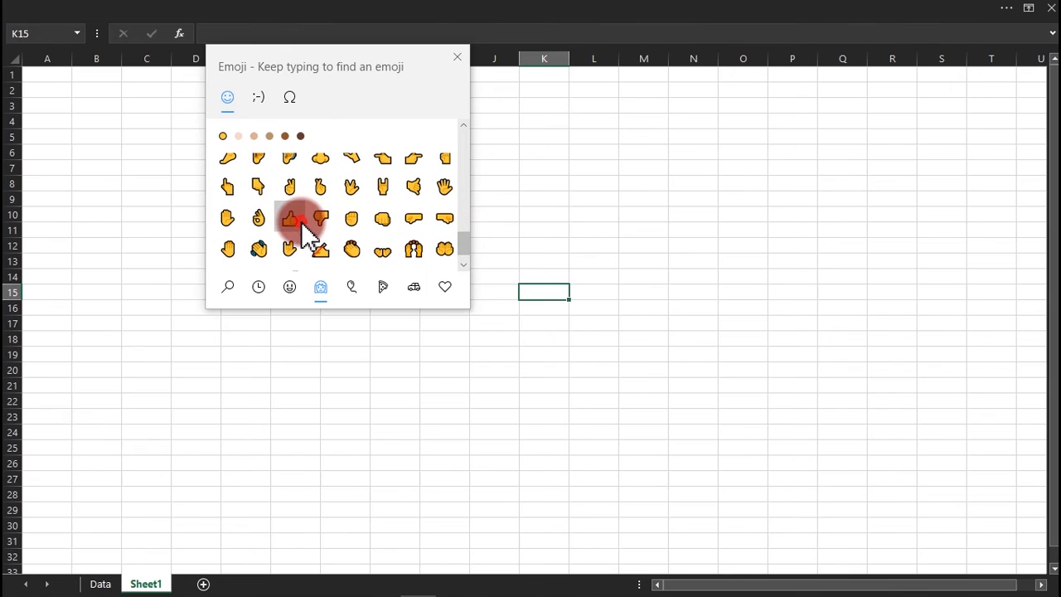
left_click(305, 221)
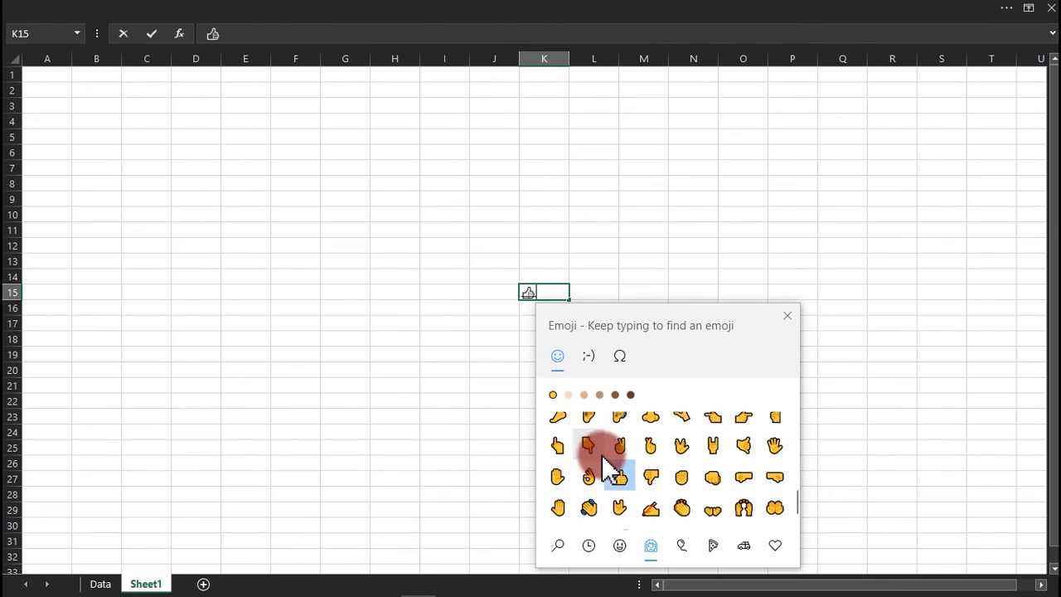
left_click(651, 479)
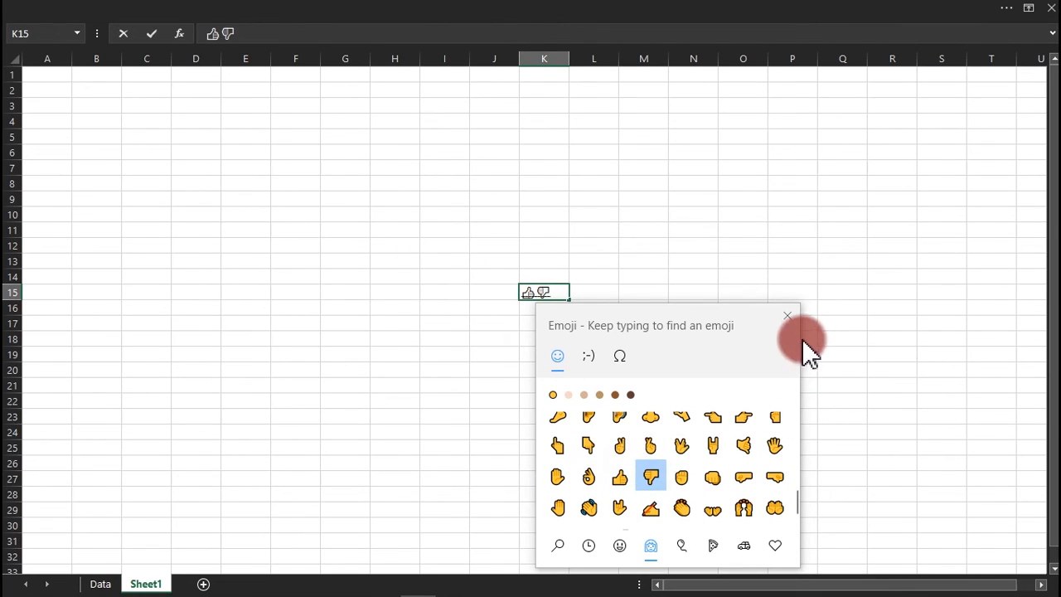
left_click(790, 318)
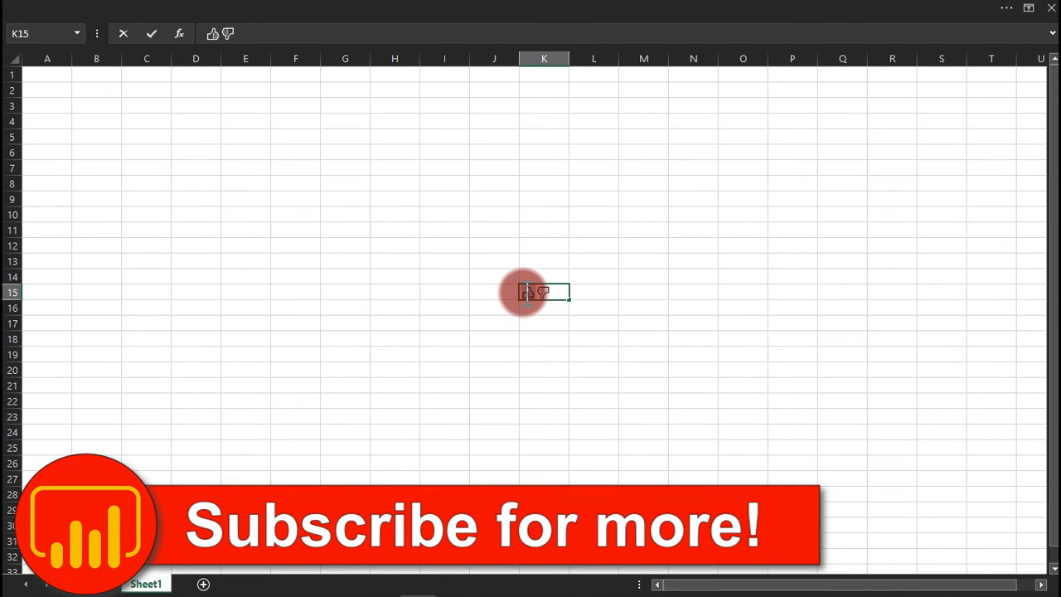
Select the thumbs-up emoji inside cell K15 and switch back to the untitled Power BI report
double_click(527, 293)
left_click(527, 294)
left_click(527, 294)
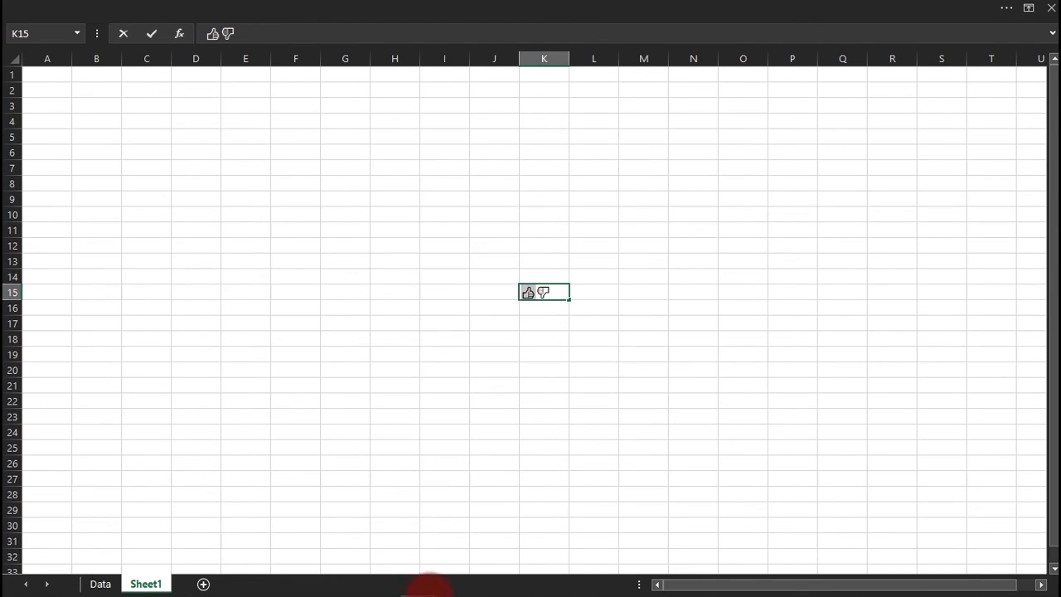
mouse_move(380, 584)
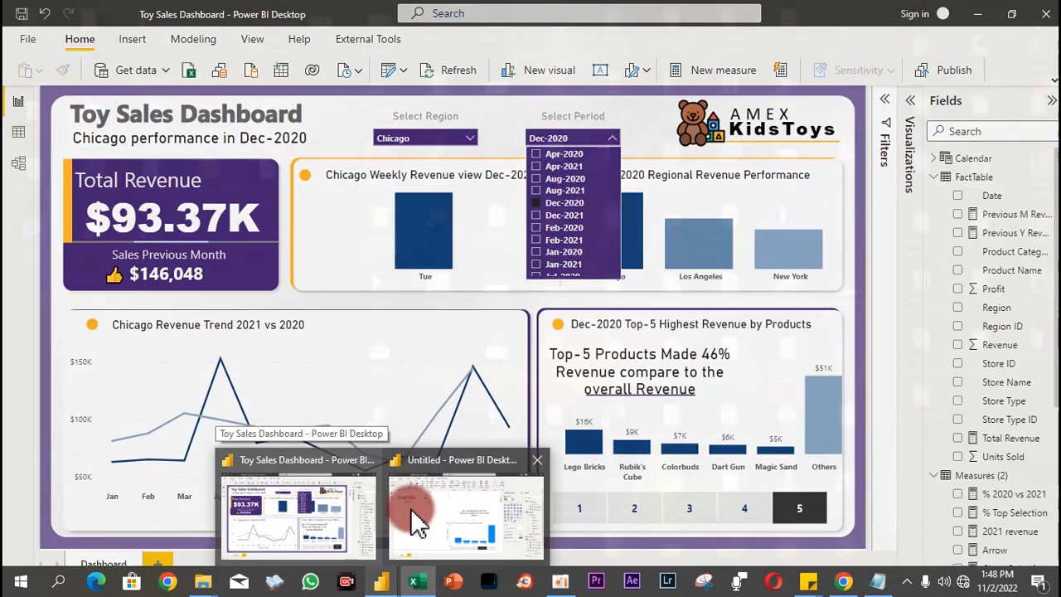
left_click(421, 514)
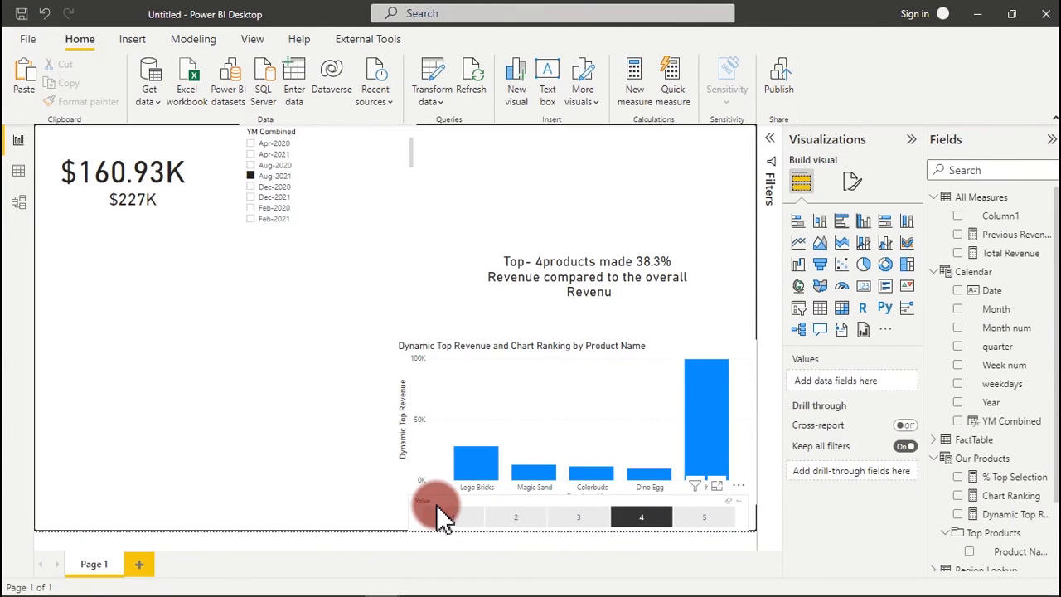
Create a new measure in the All Measures table and name it Thumbs
left_click(592, 224)
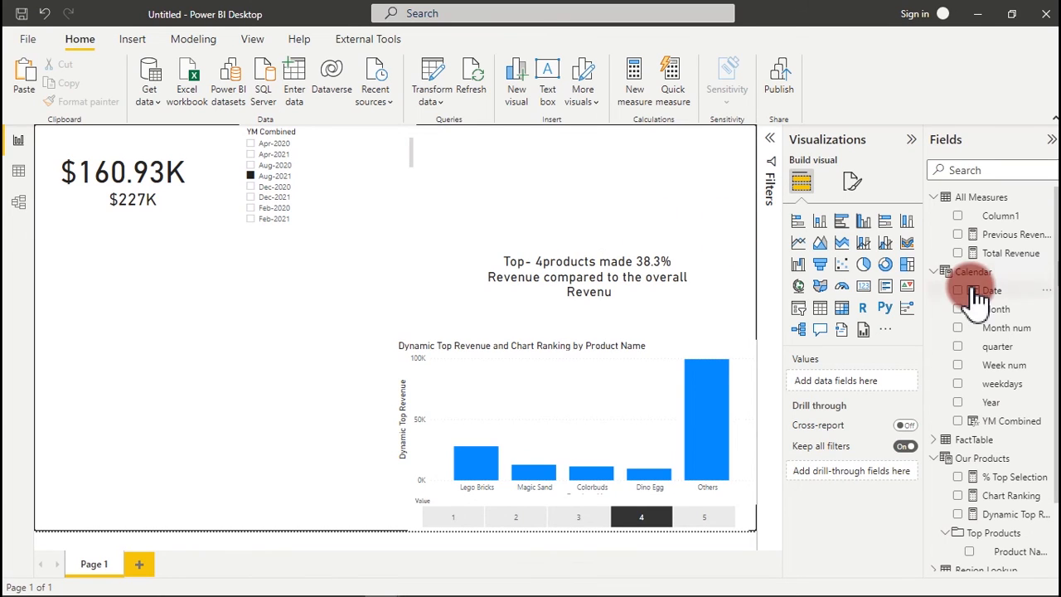
left_click(1057, 355)
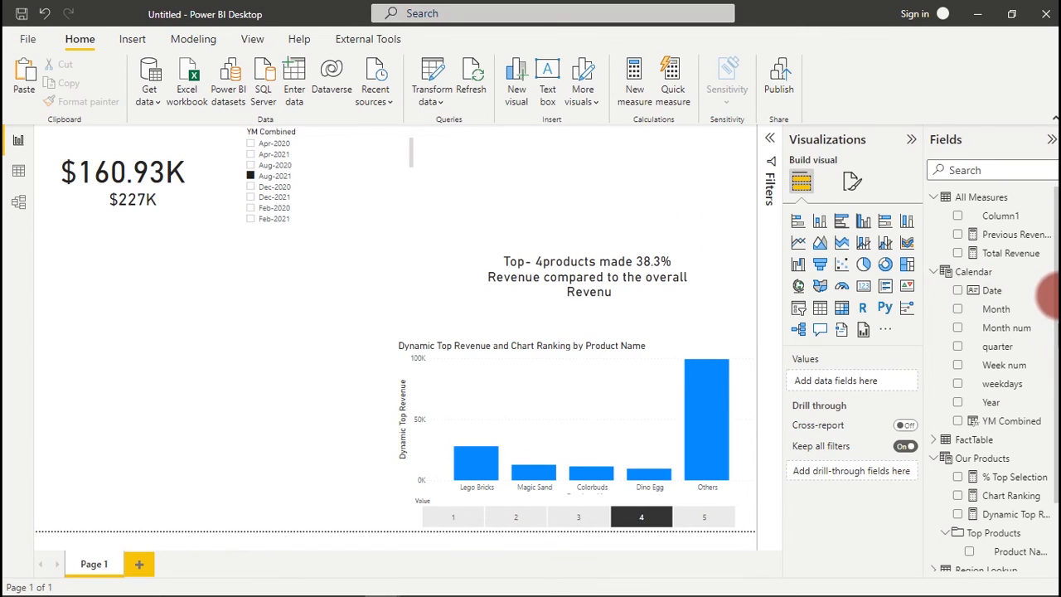
left_click(1009, 254)
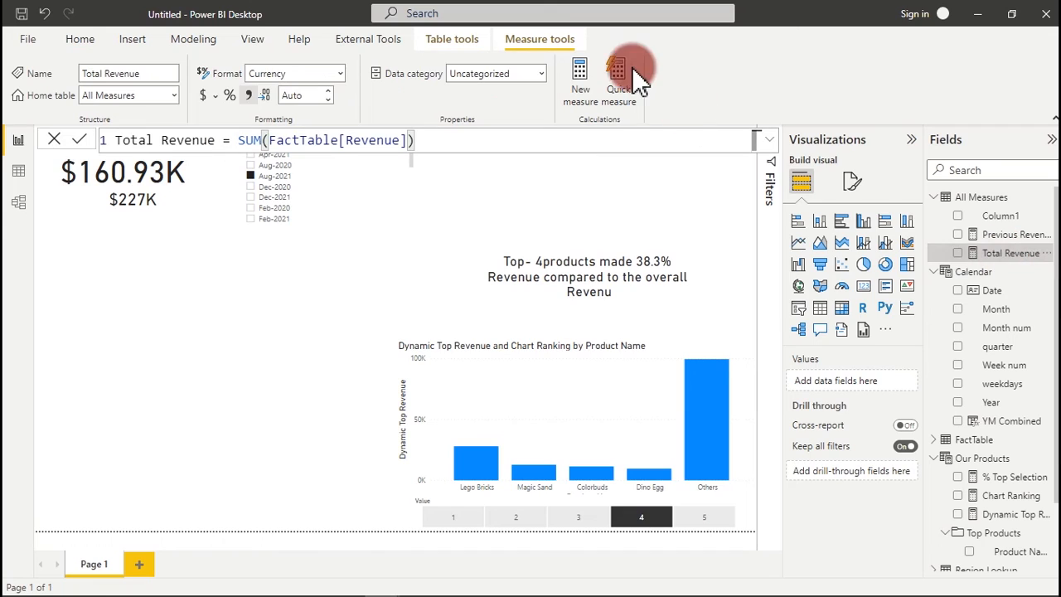
left_click(580, 73)
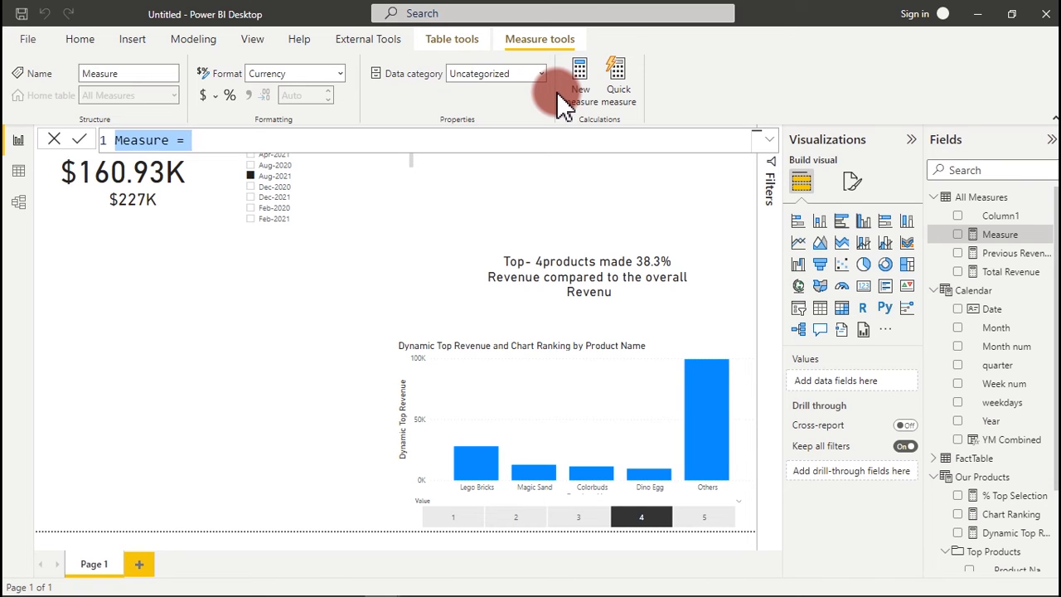
type("T")
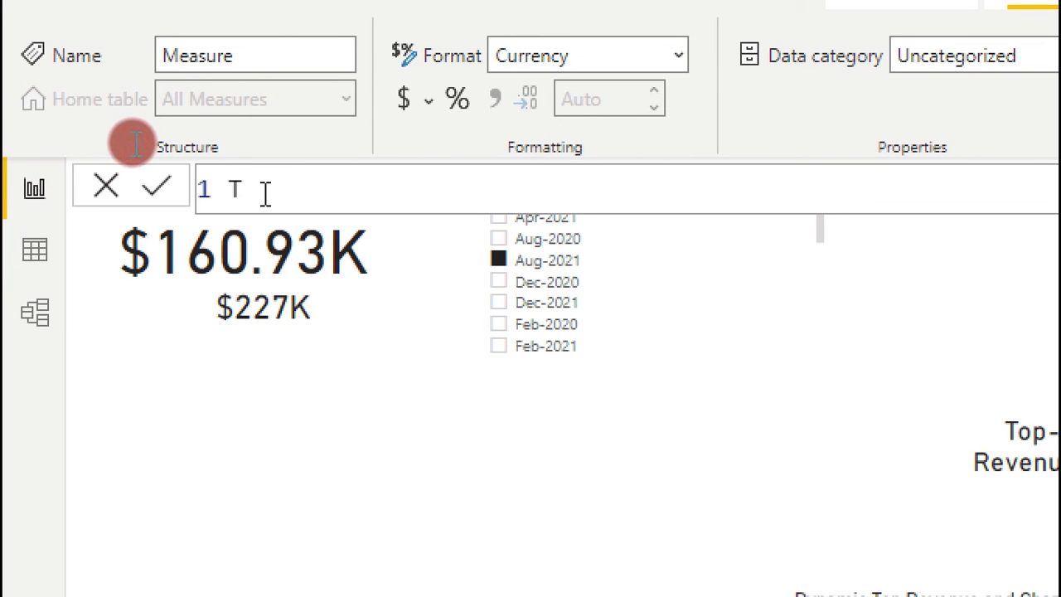
type("humb")
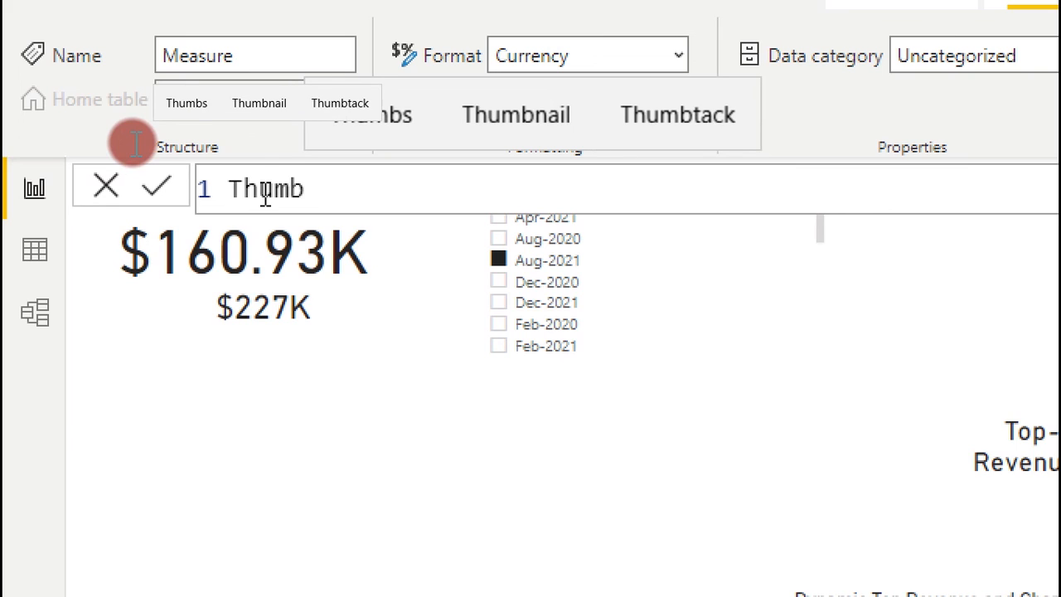
type("s")
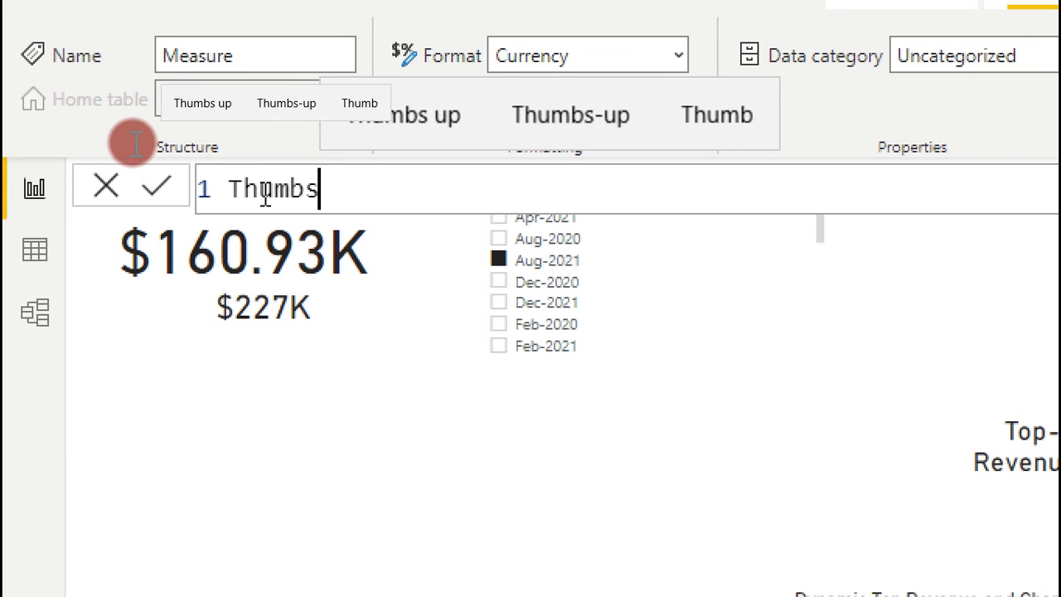
type("=")
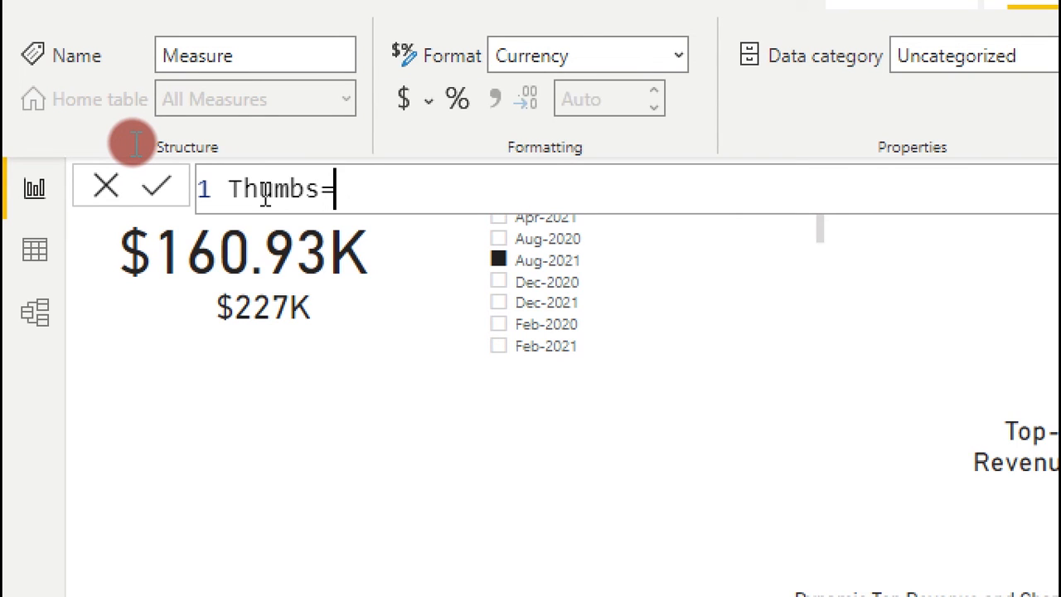
Write the Thumbs formula as an IF testing [Previous Revenue]>[Total Revenue], with the thumbs-up emoji as the true result
key("shift+Return")
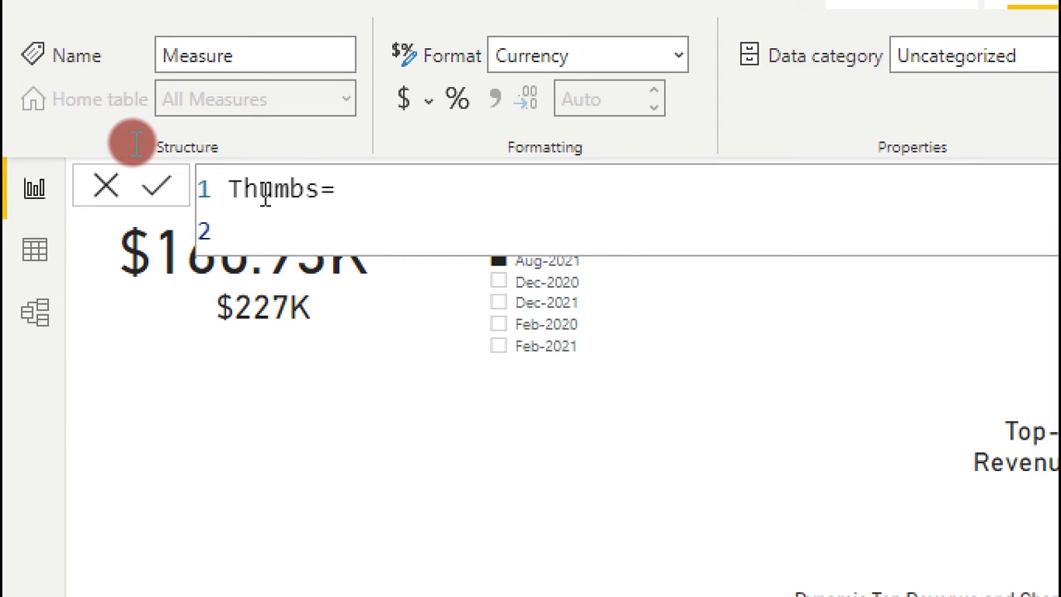
key("Tab")
type("if(")
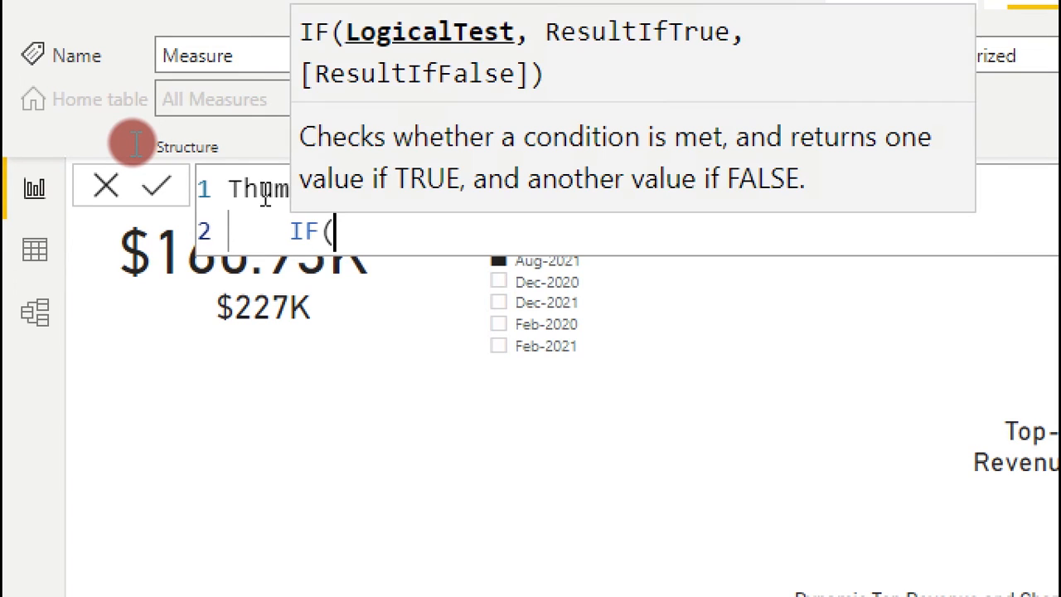
type("pro")
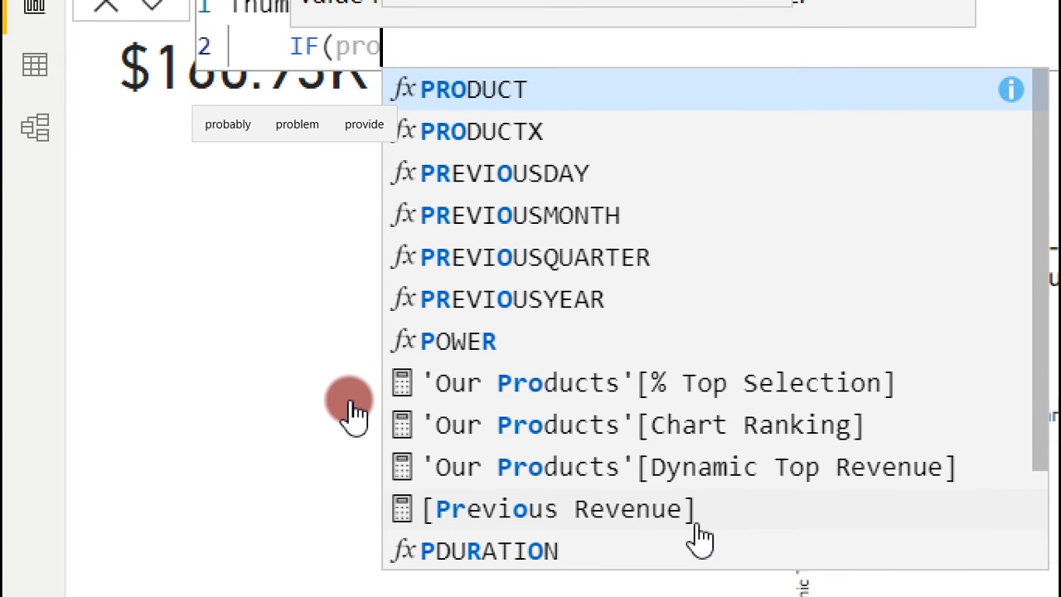
left_click(639, 520)
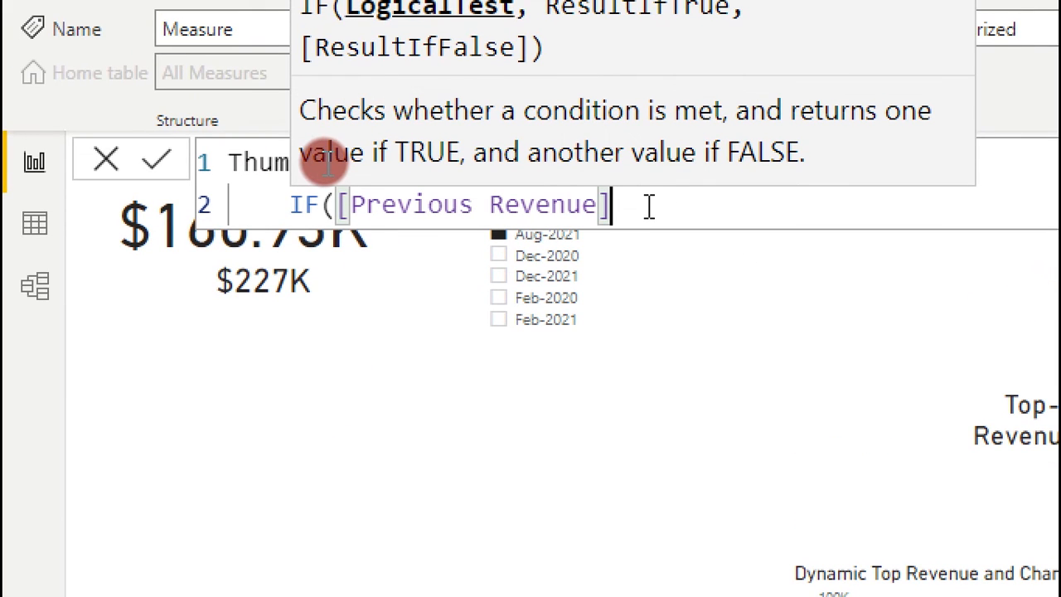
type(">")
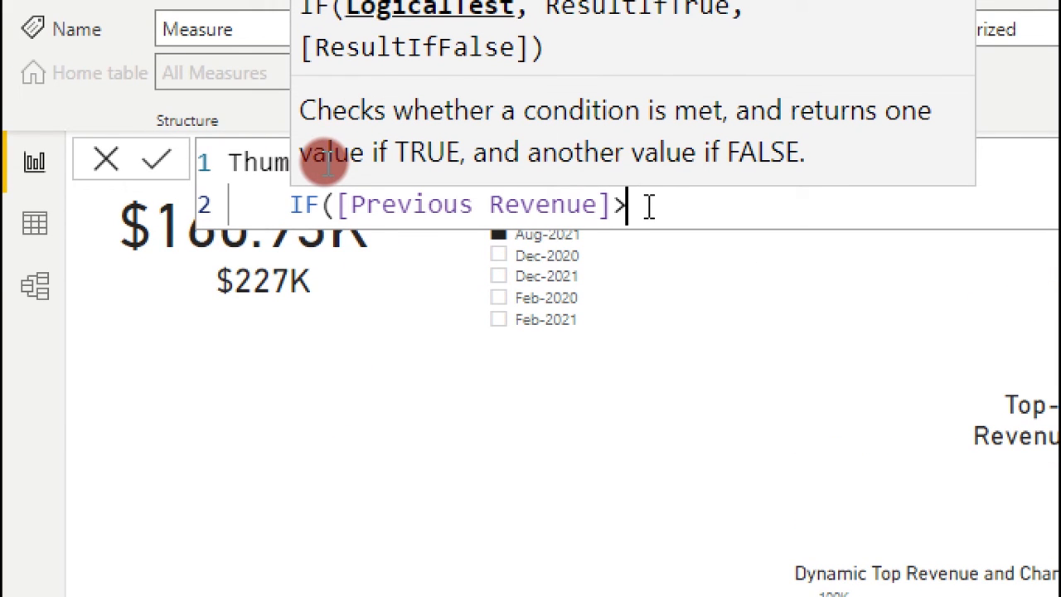
type("tot")
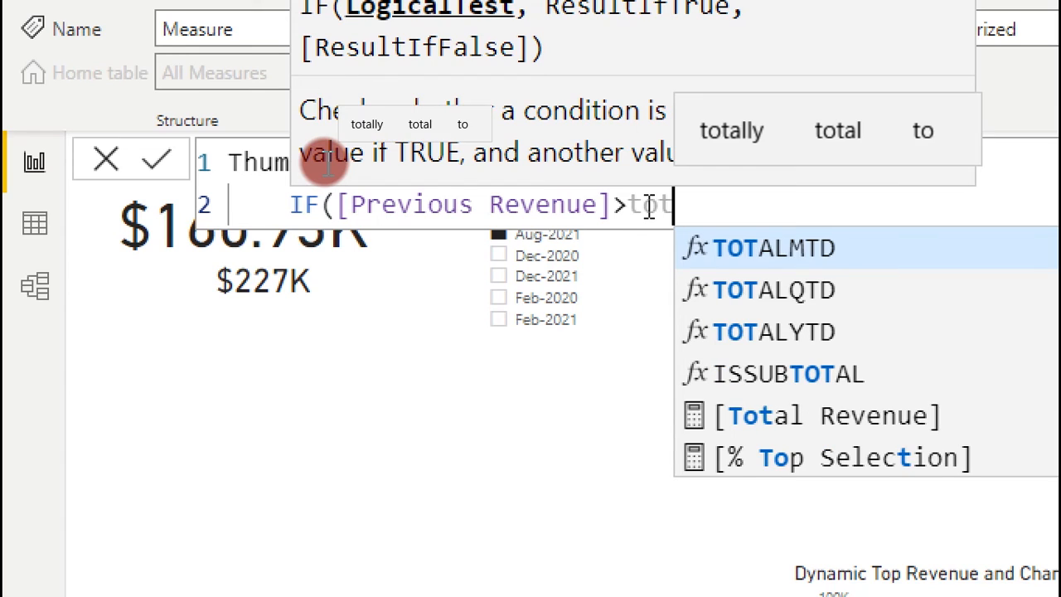
left_click(820, 425)
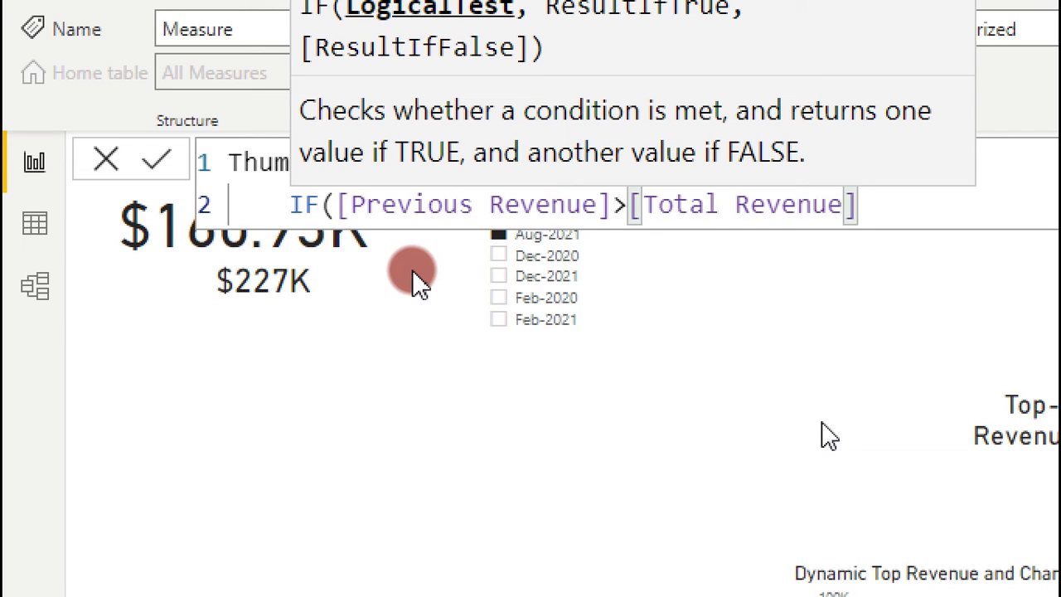
type(",\"👍\",")
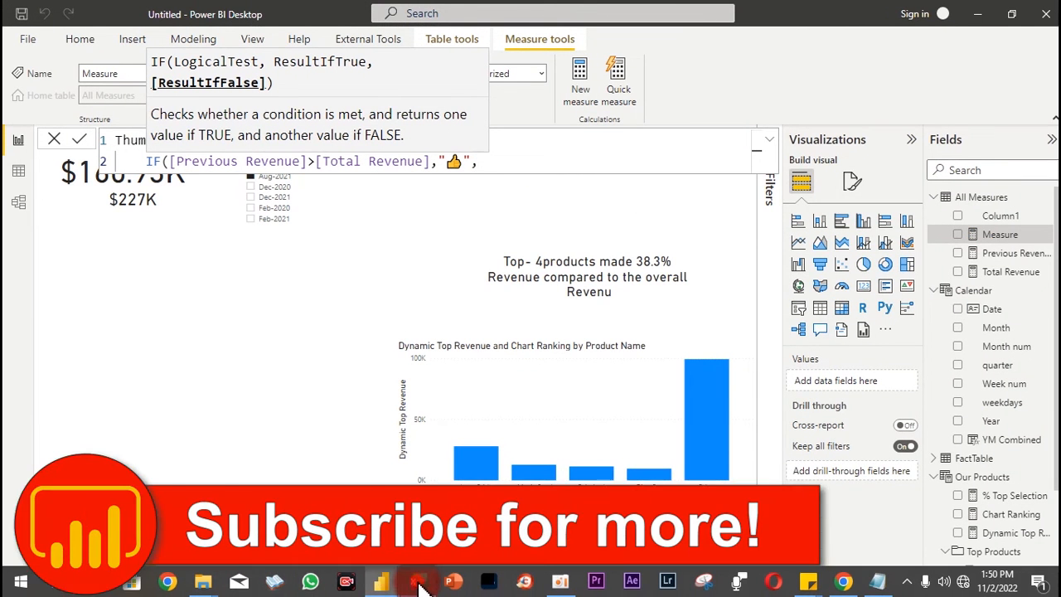
Switch to the Excel workbook, copy the thumbs-down emoji from cell K15 and return to the untitled Power BI report
left_click(416, 582)
left_click_drag(555, 291, 543, 292)
key("ctrl+c")
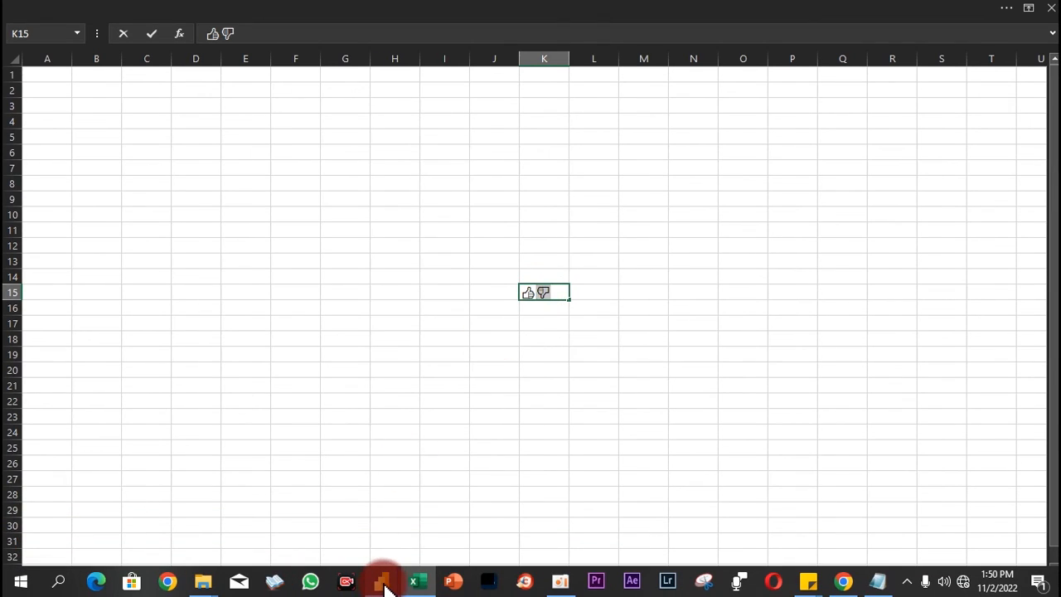
left_click(382, 582)
Add the copied thumbs-down emoji as the IF formula's false result and commit the Thumbs measure
left_click(461, 524)
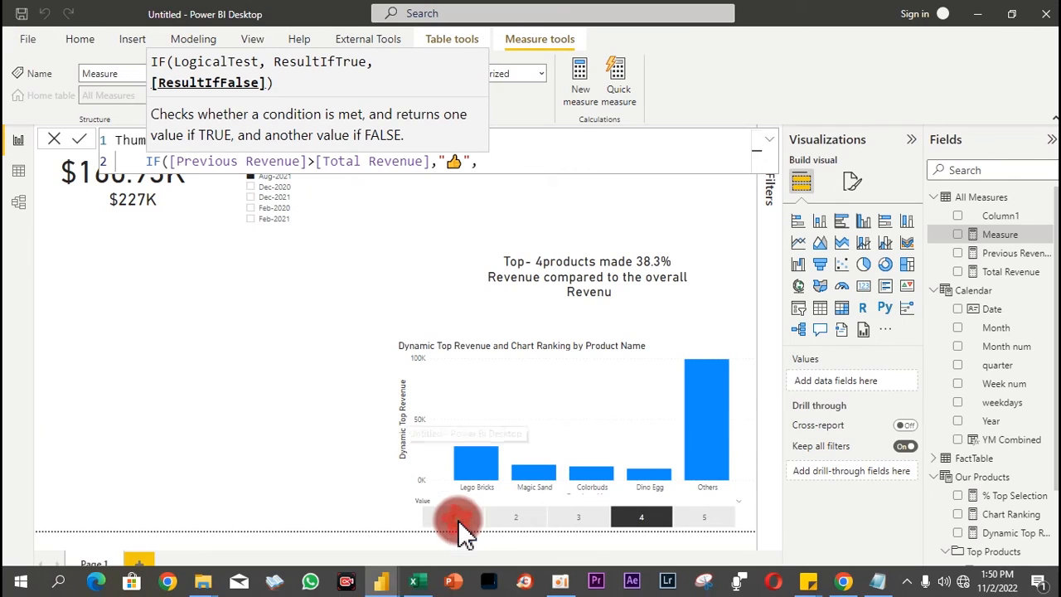
left_click(517, 165)
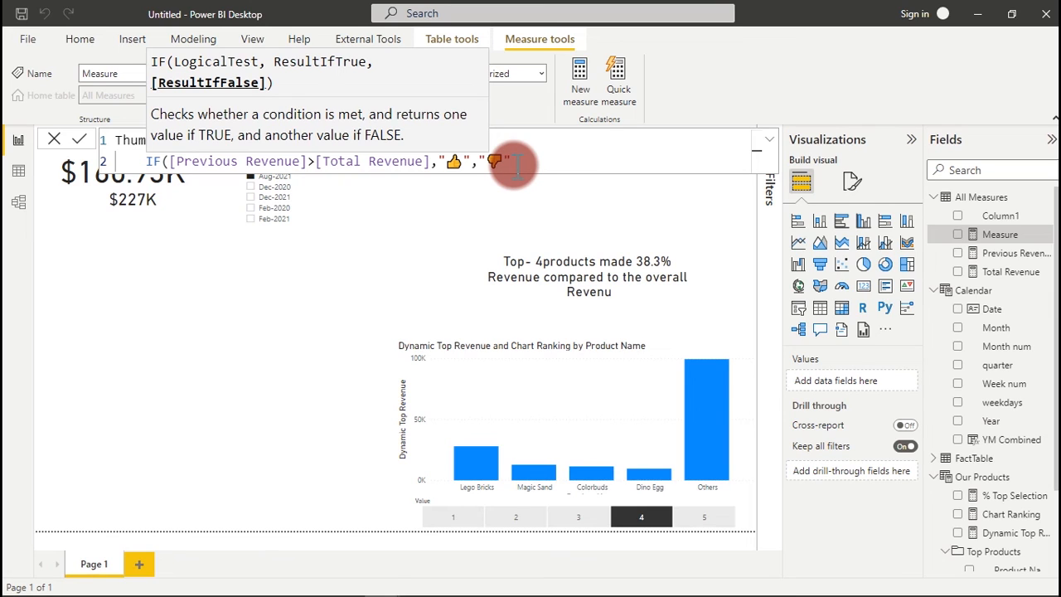
type(")")
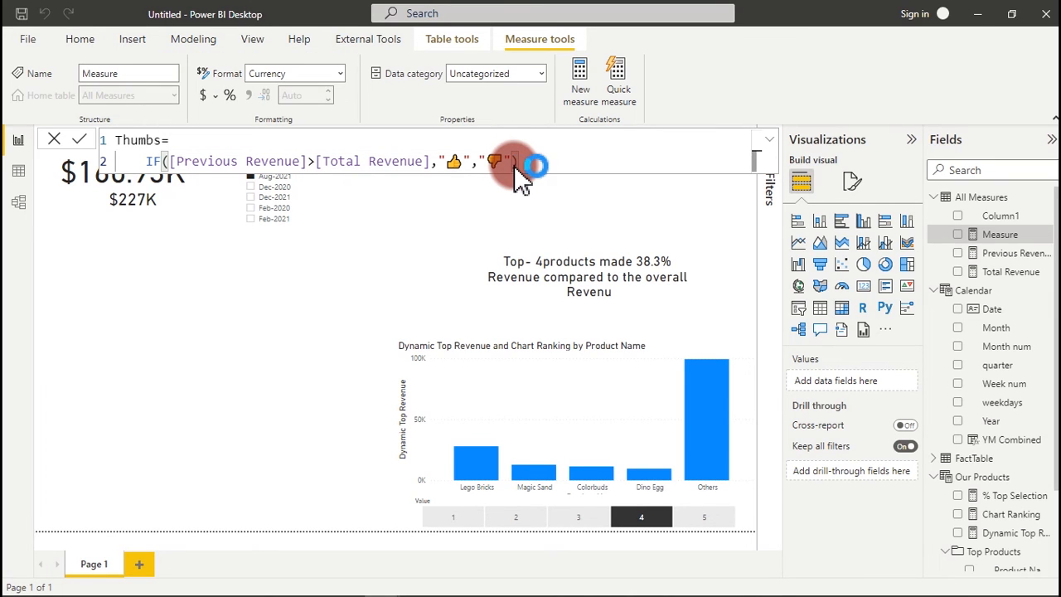
key("Return")
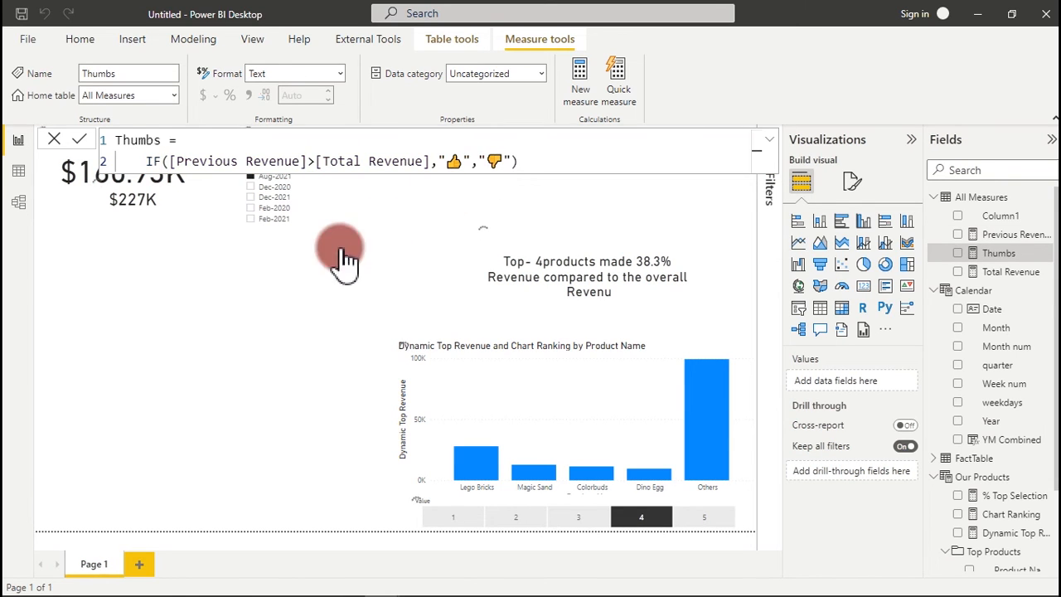
Add a card visual showing the Thumbs measure and move it further down below the revenue cards
left_click(208, 330)
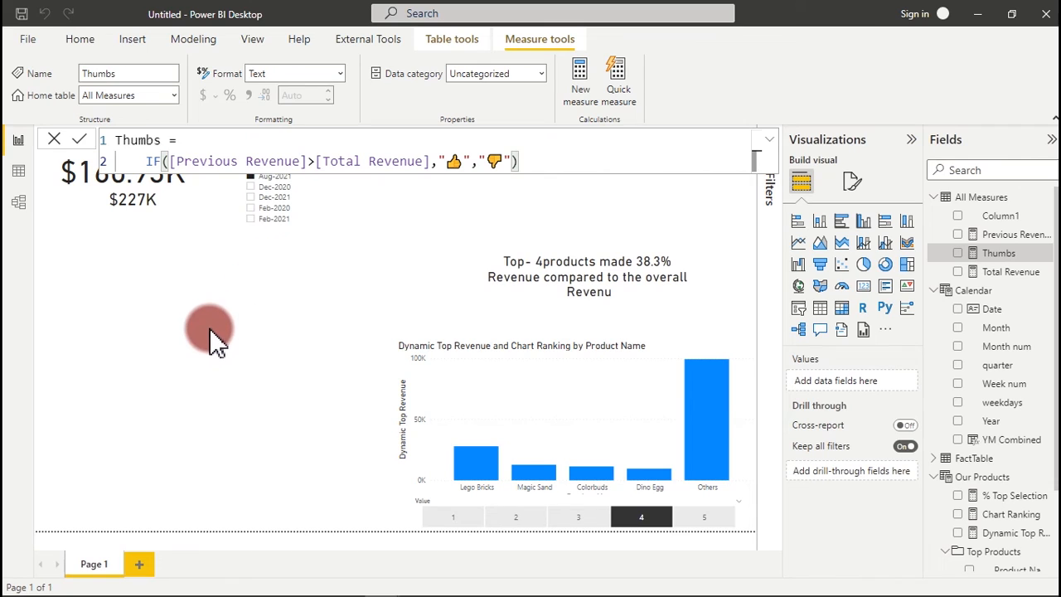
left_click(585, 294)
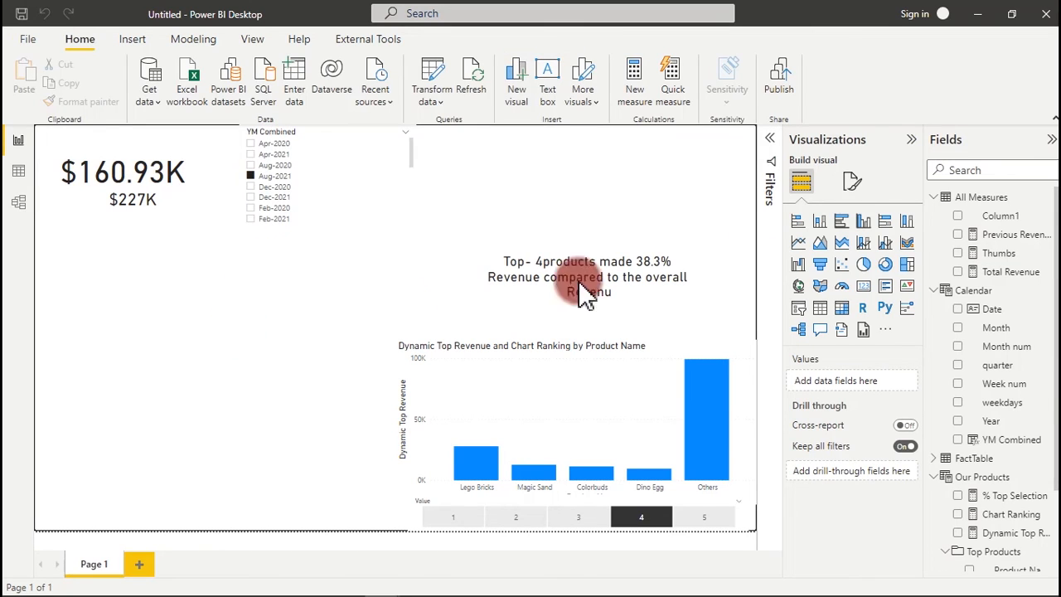
left_click(863, 286)
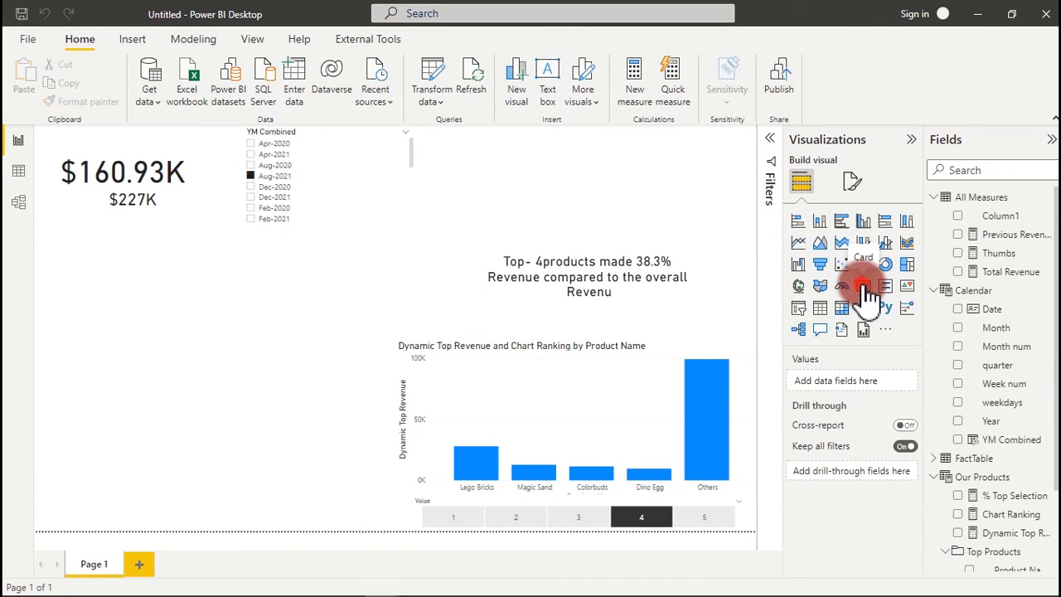
left_click(960, 254)
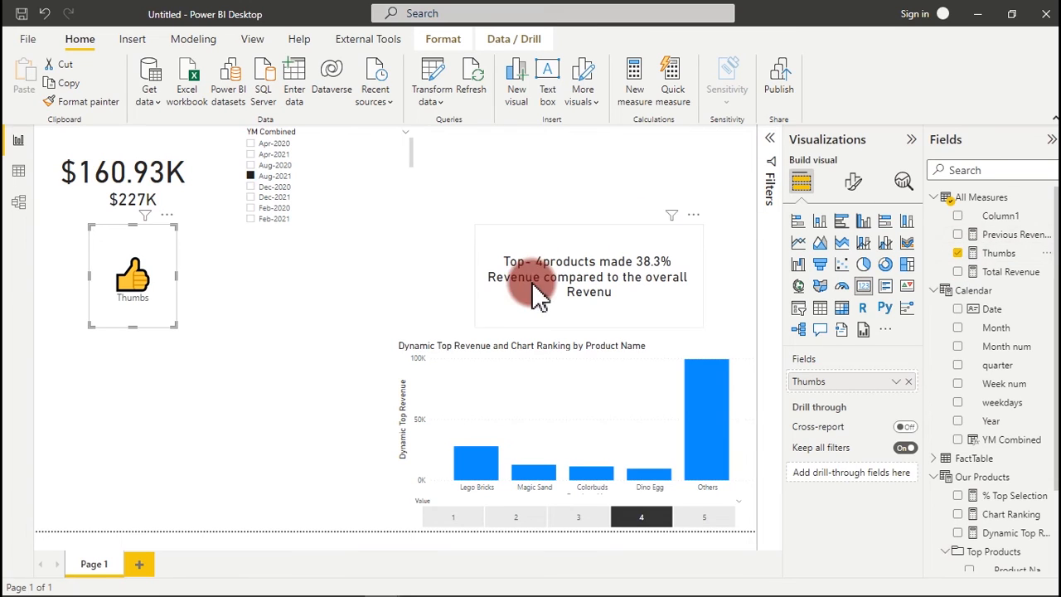
left_click_drag(130, 308, 145, 369)
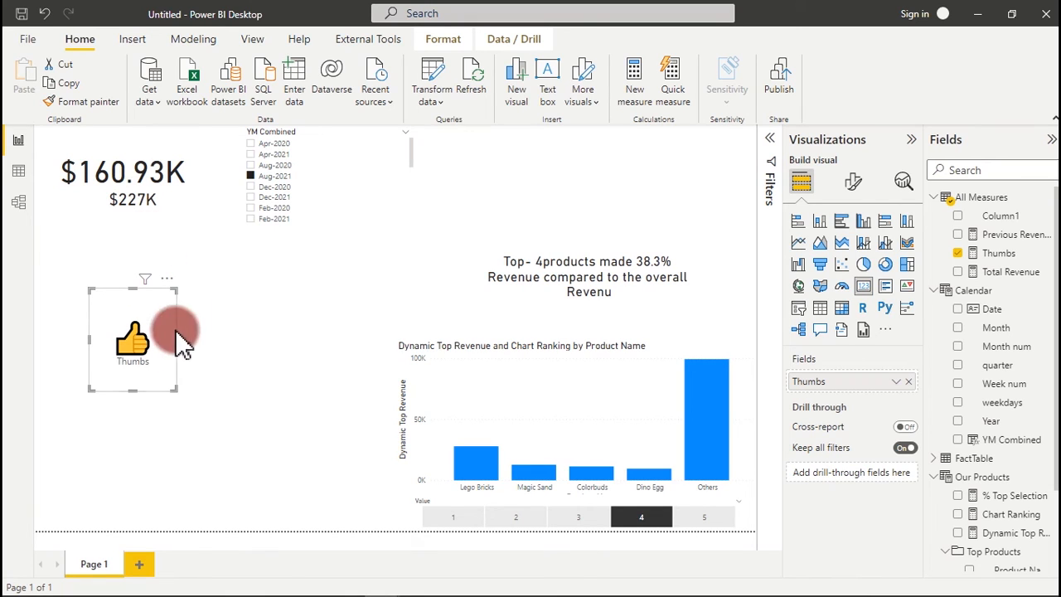
Filter the YM Combined slicer to Feb-2020 and Feb-2021 in turn to check the Thumbs card's emoji
left_click(255, 207)
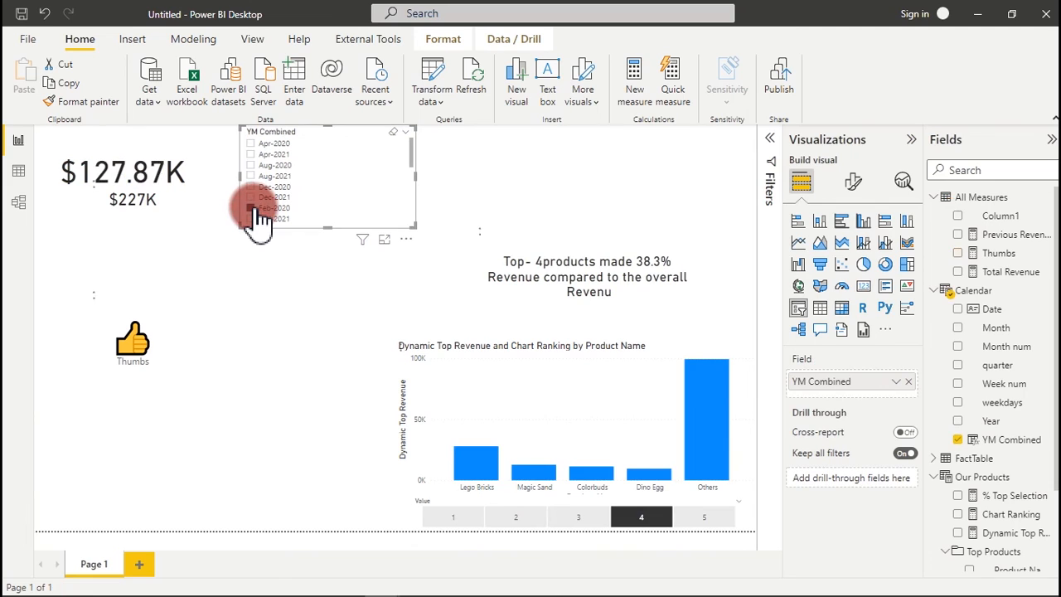
left_click(263, 220)
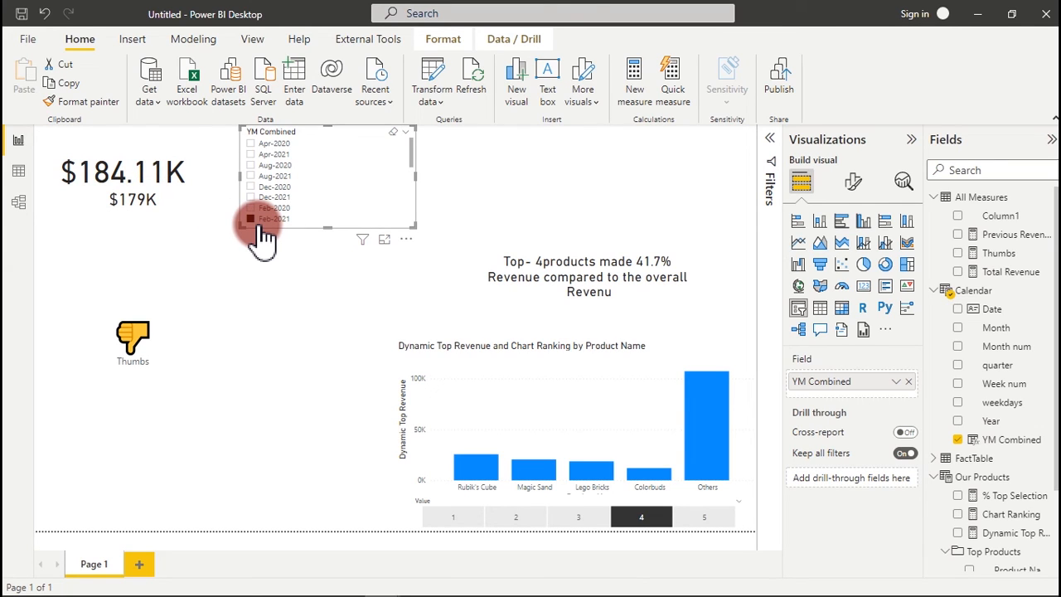
Turn off the category label of the Thumbs card
left_click(130, 336)
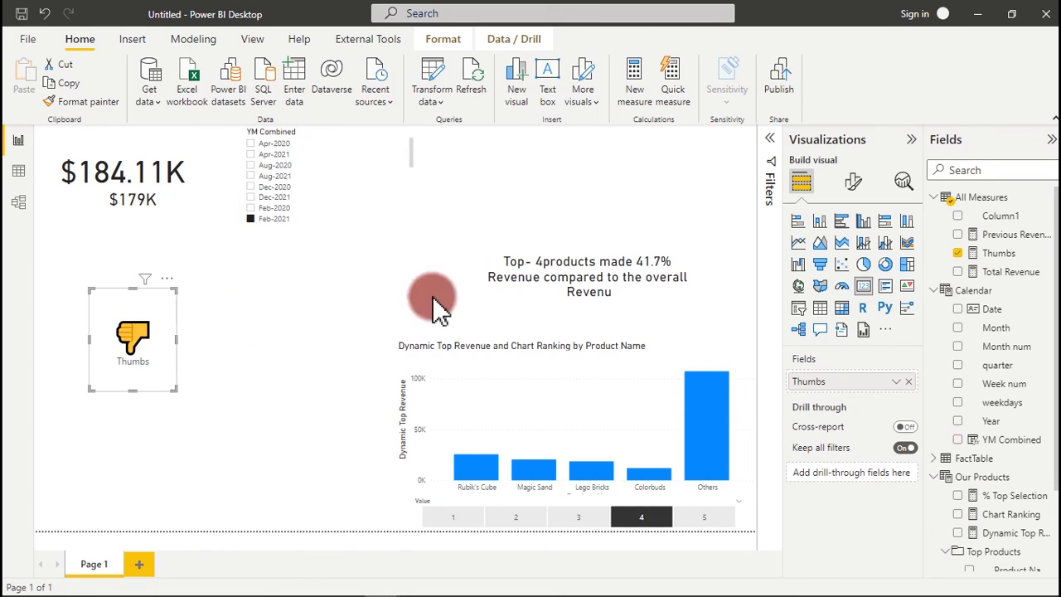
left_click(854, 181)
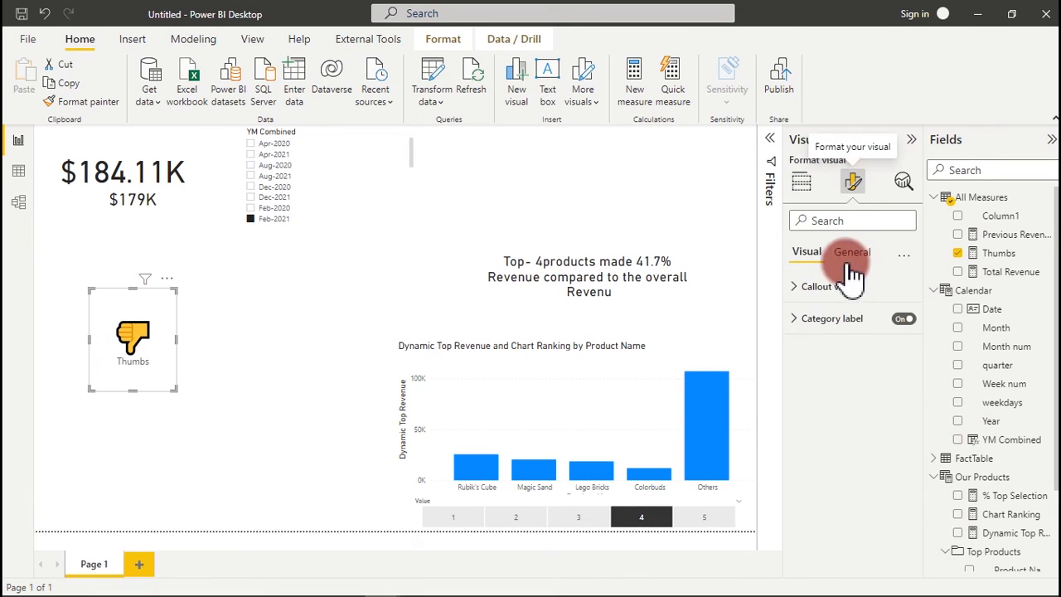
left_click(850, 257)
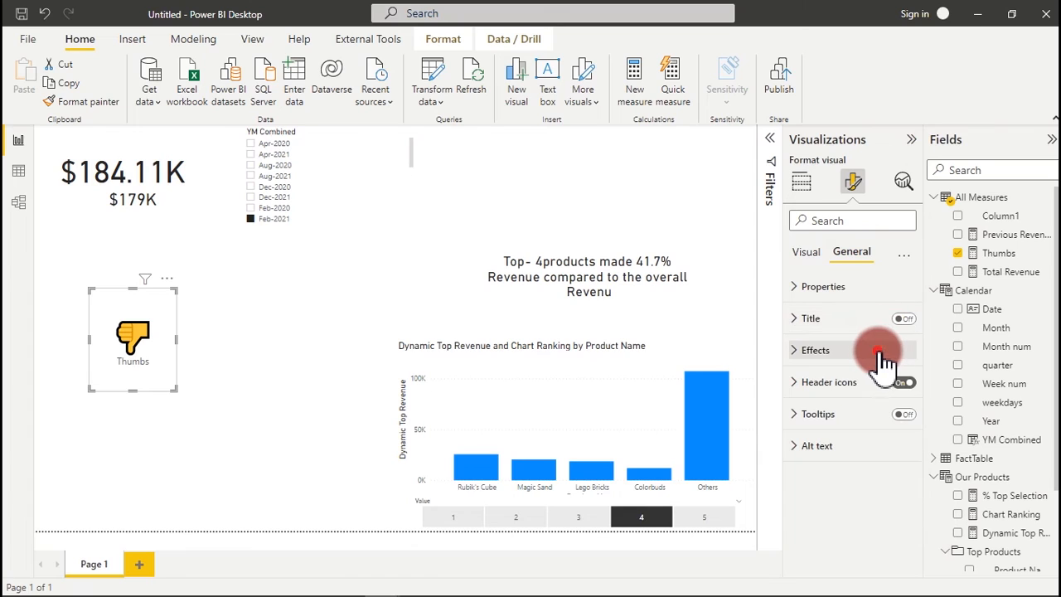
left_click(885, 358)
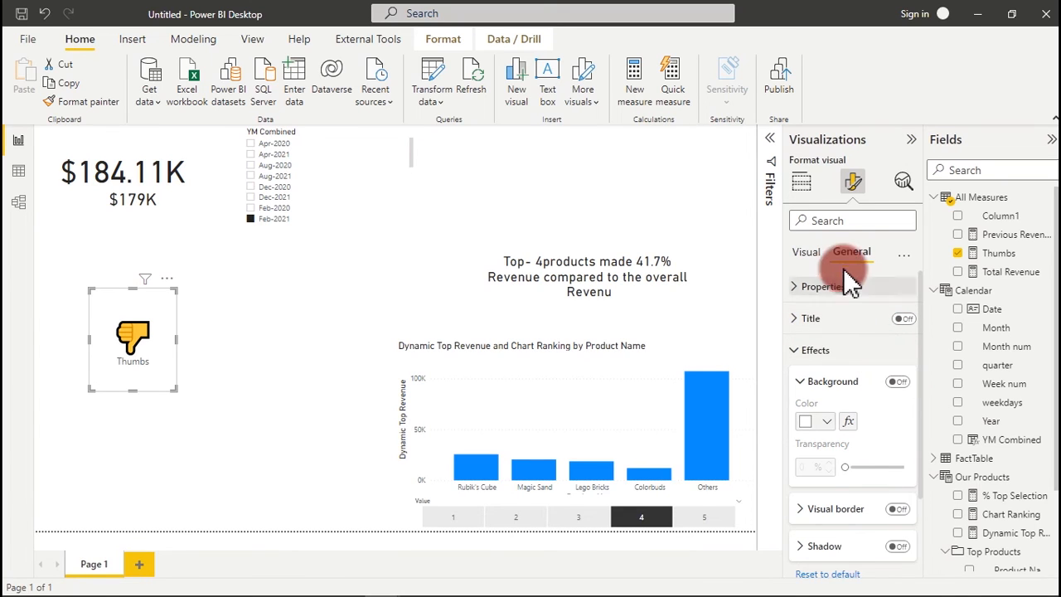
left_click(812, 253)
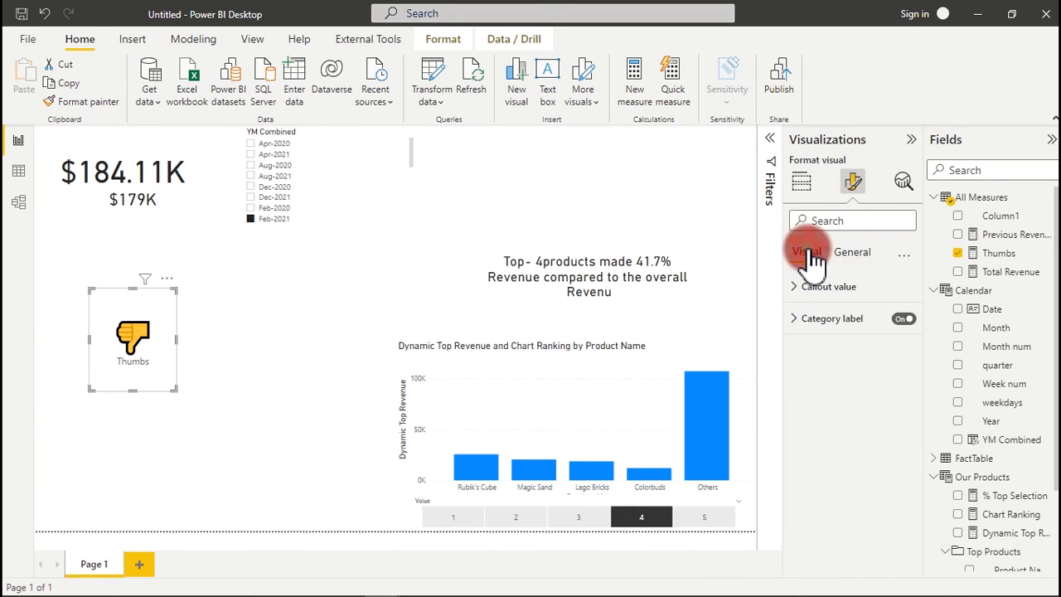
left_click(904, 320)
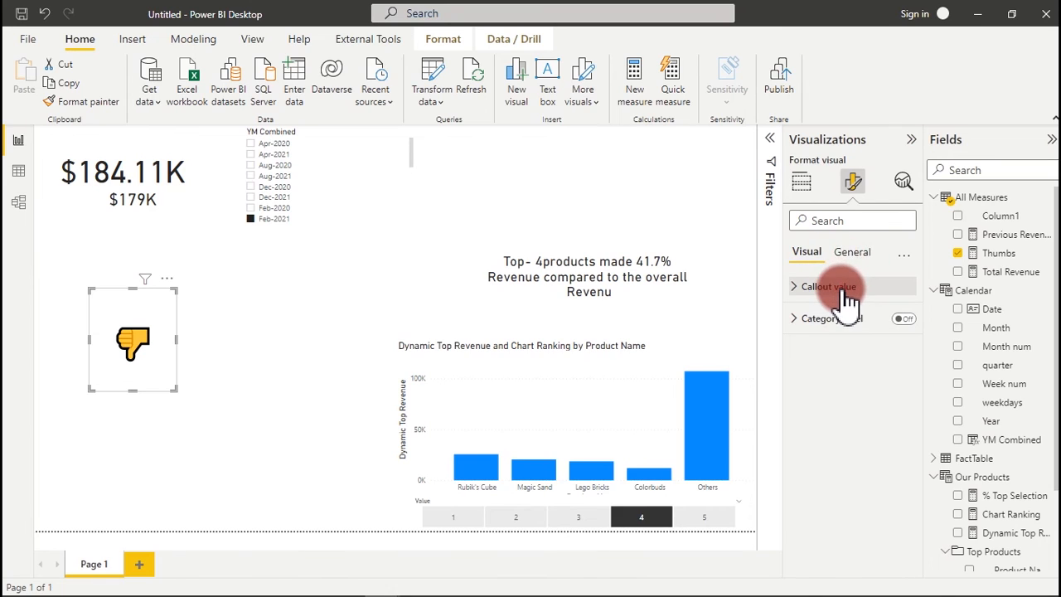
Set the Thumbs card's callout font size to 20, shrink the card and place it just left of the previous revenue card
left_click(841, 288)
left_click(886, 331)
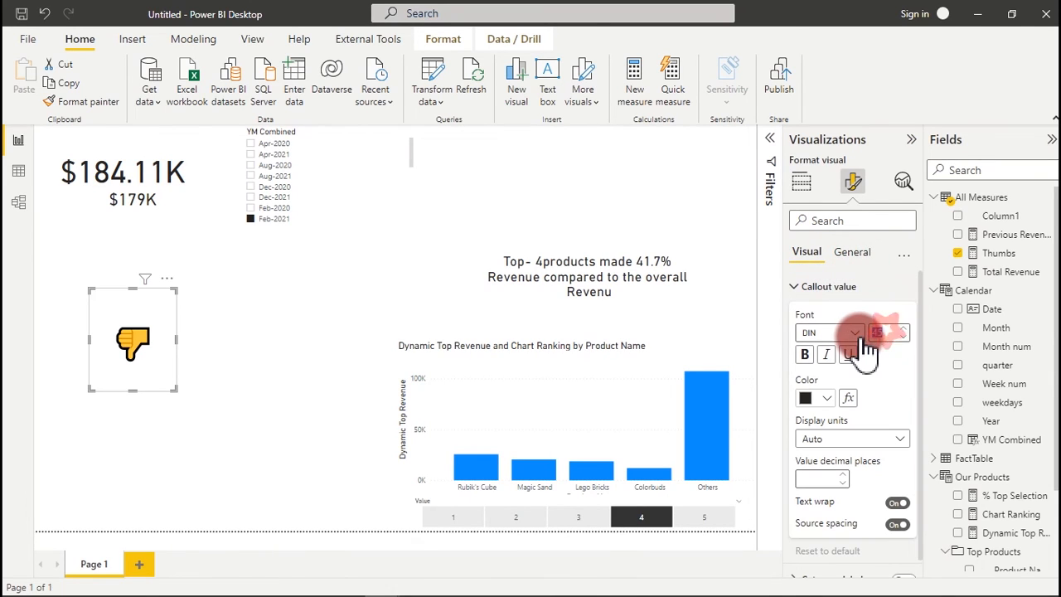
type("20")
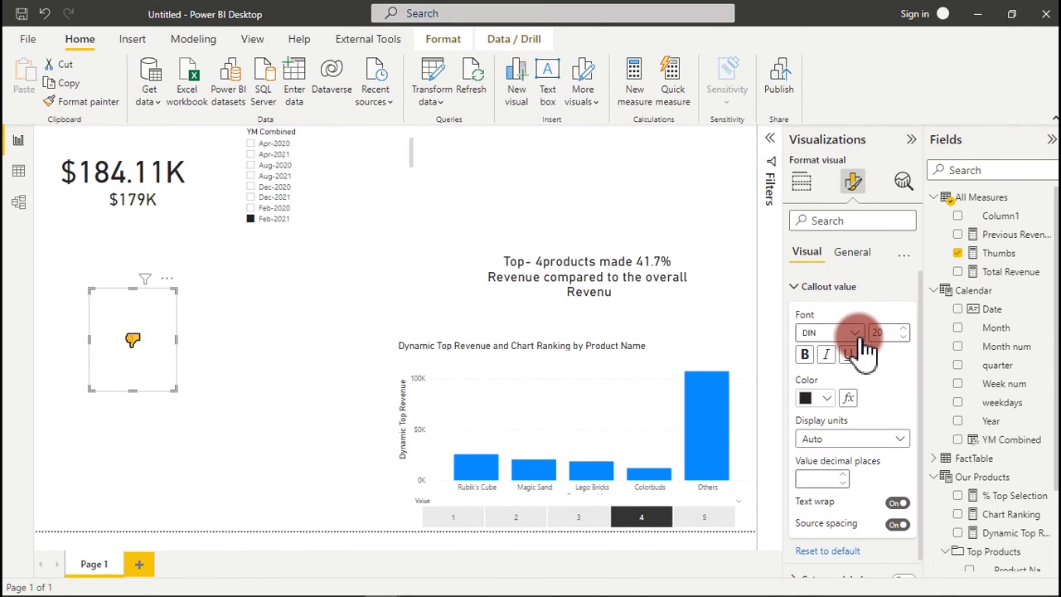
left_click_drag(175, 388, 94, 213)
left_click(162, 295)
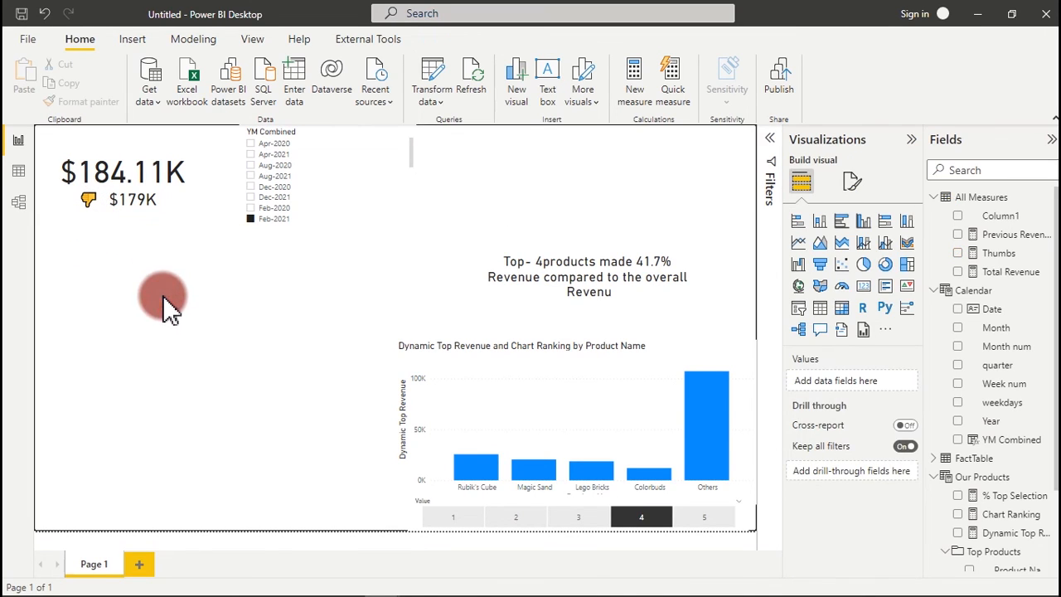
Check the thumbs emoji against both revenue cards for Dec-2021, Aug-2021, Aug-2020 and Apr-2021, and clear the YM Combined slicer selection
left_click(260, 202)
left_click(263, 196)
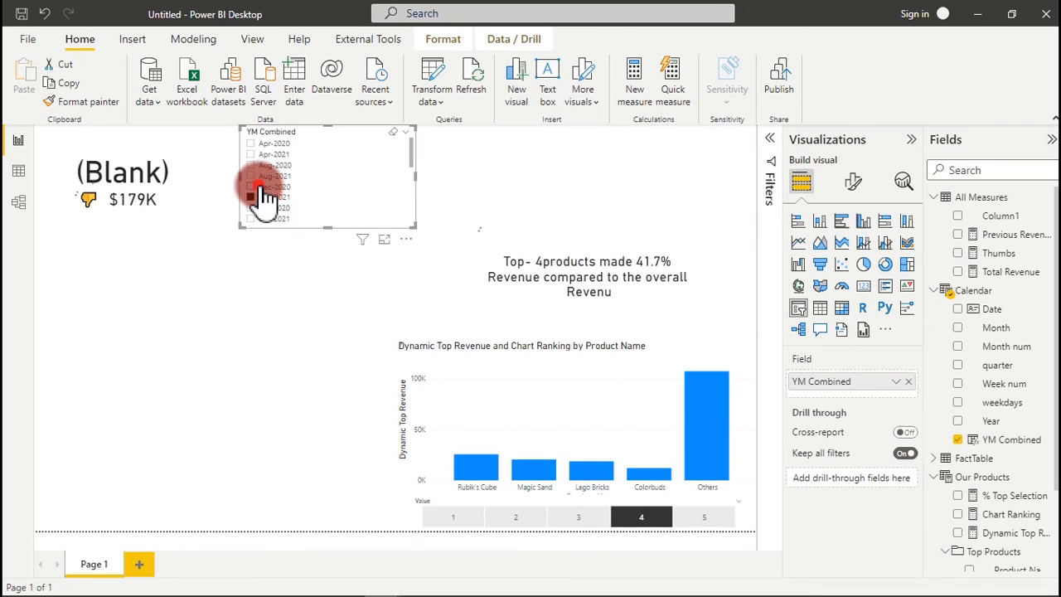
left_click(265, 176)
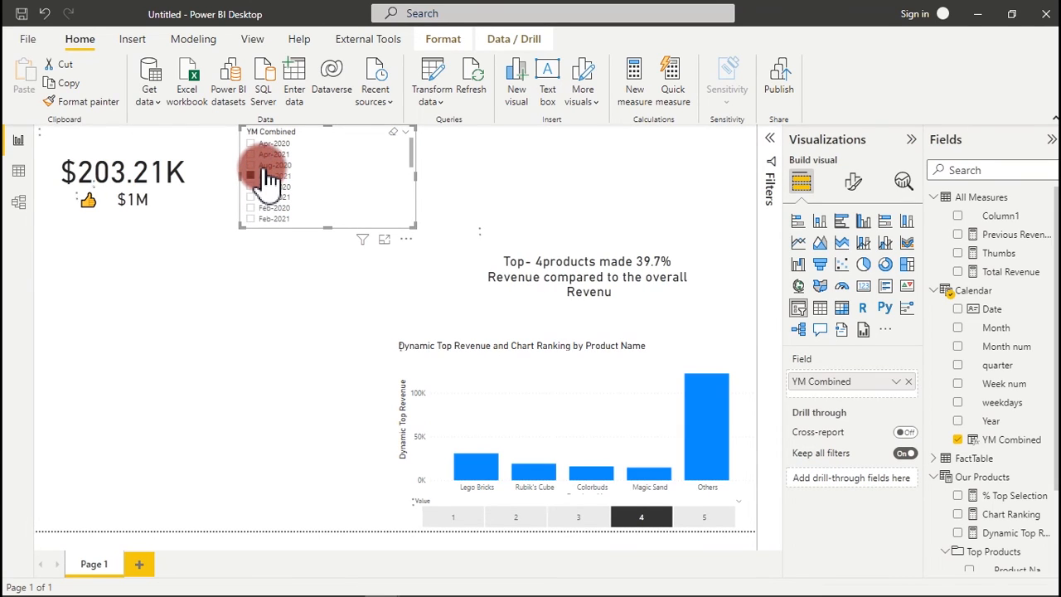
left_click(266, 172)
left_click(267, 165)
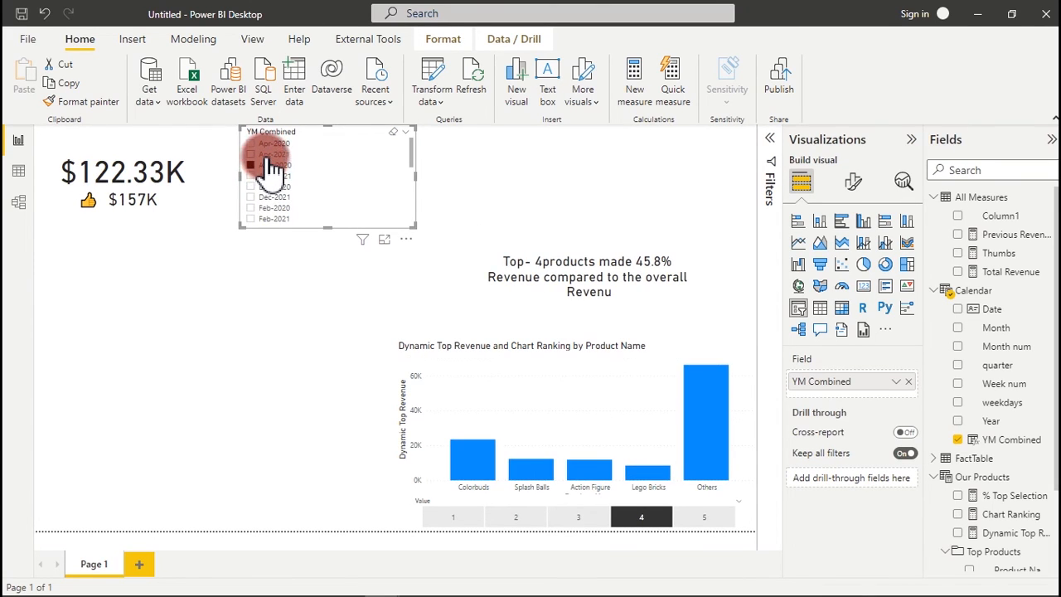
left_click(266, 155)
left_click(269, 192)
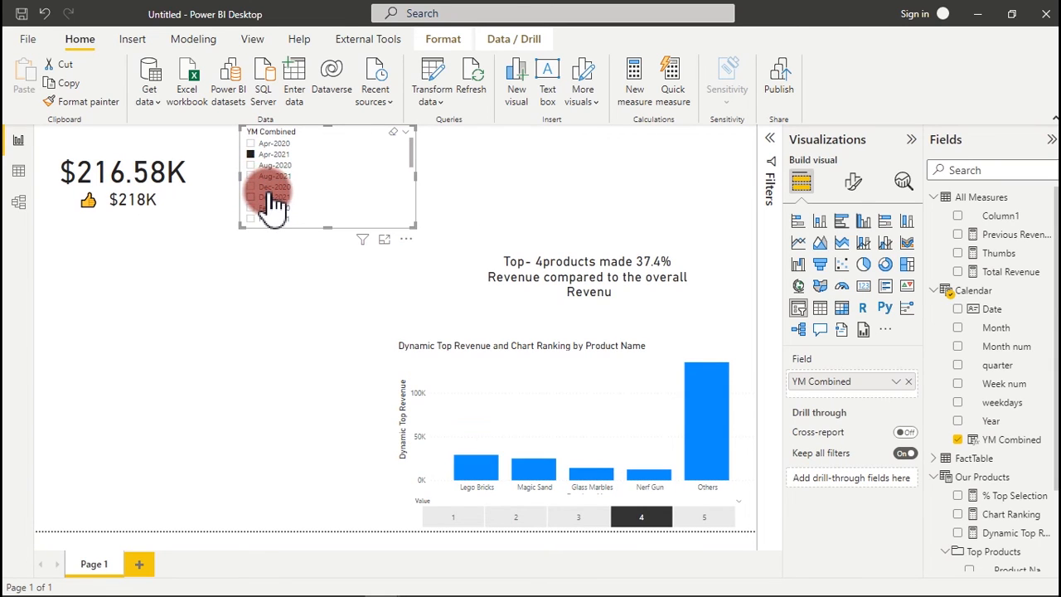
left_click(274, 199)
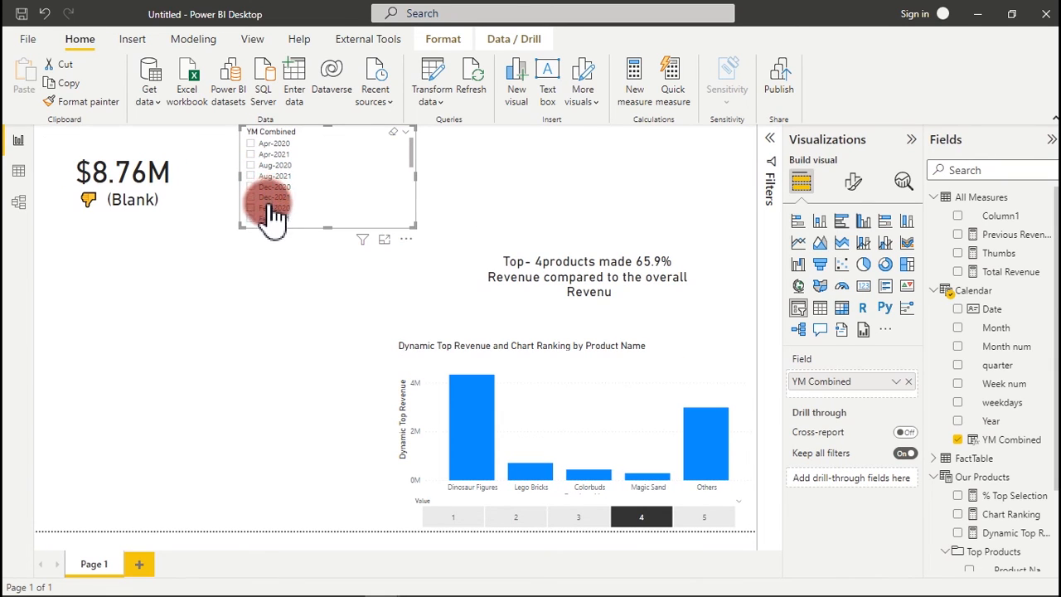
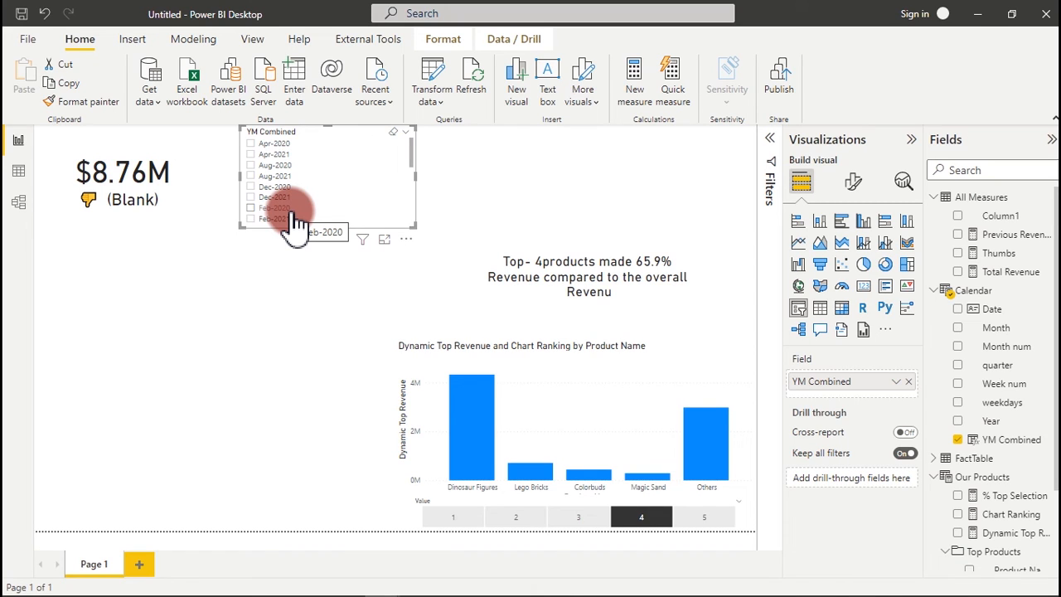
Convert the YM Combined slicer to a dropdown, shrink it and move it along the page's upper edge, above the Top-4 caption
left_click(276, 165)
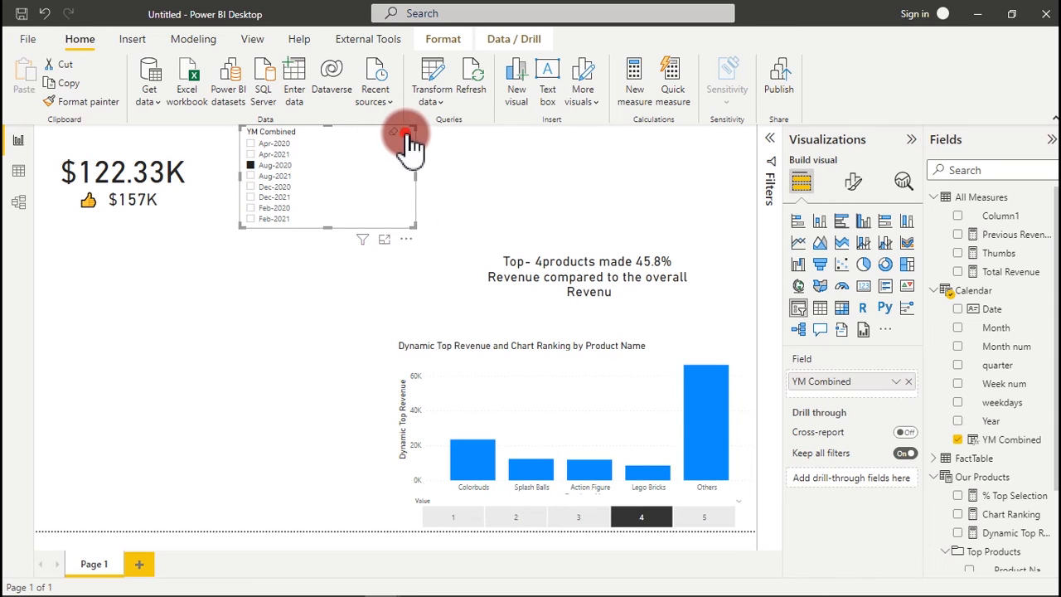
left_click(406, 132)
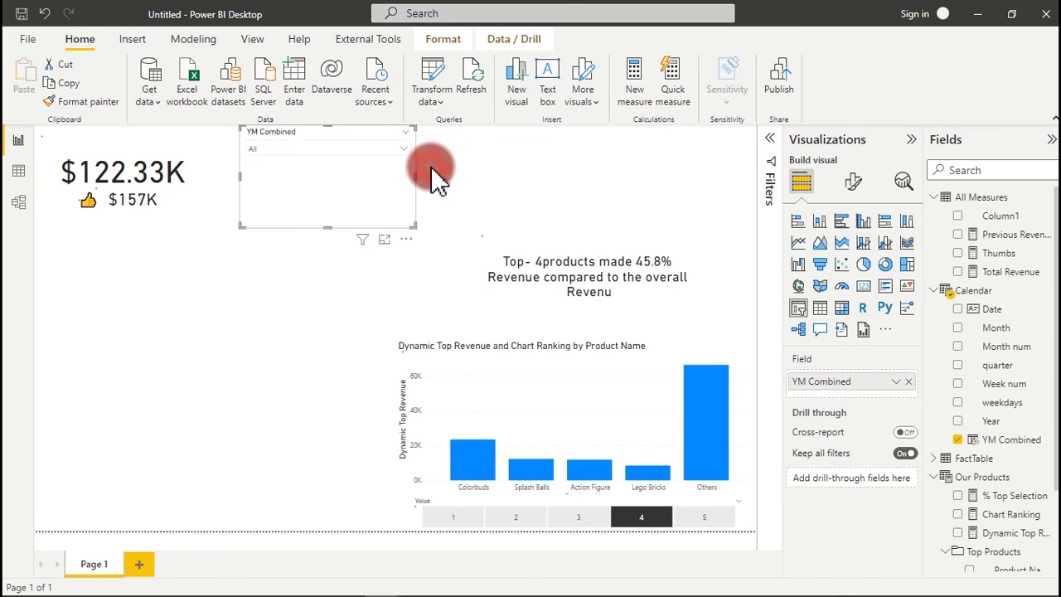
left_click_drag(414, 224, 480, 153)
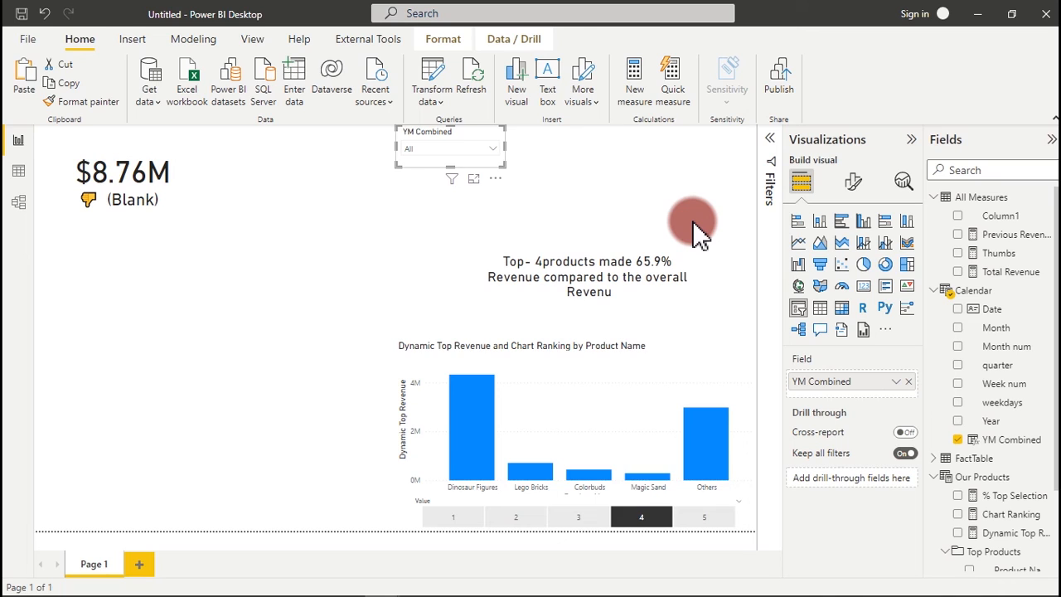
Duplicate the YM Combined slicer, place the copy beside the original and replace its field with Region from Region Lookup
left_click_drag(460, 155, 347, 159)
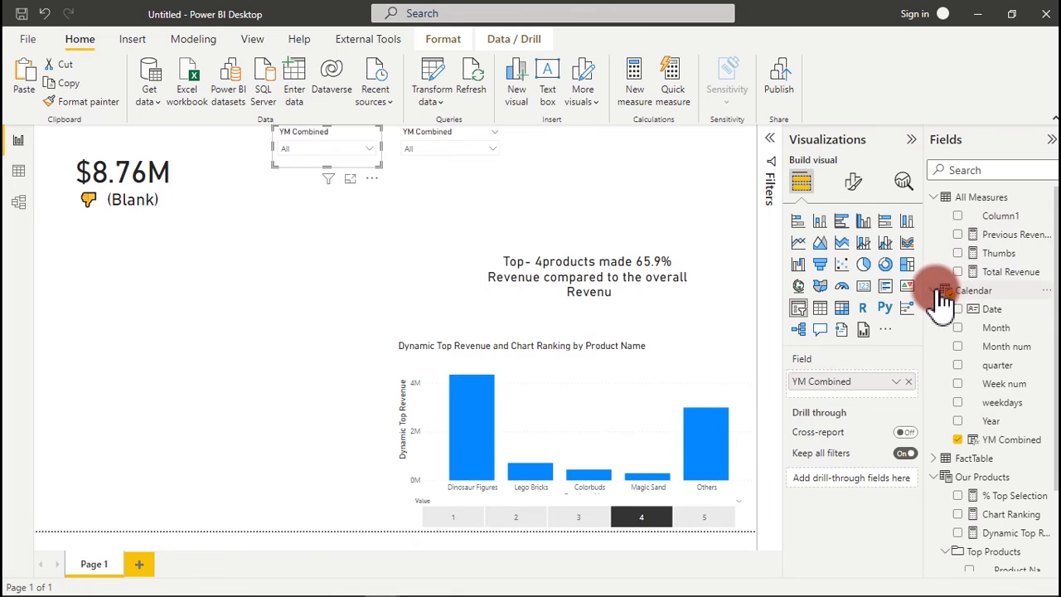
left_click(959, 440)
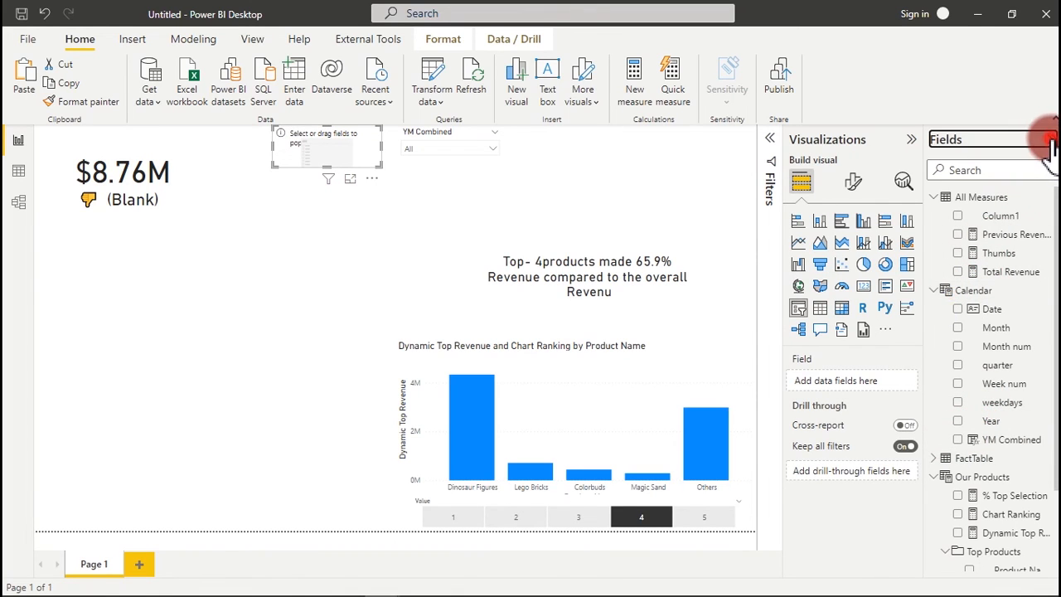
left_click(1050, 141)
left_click(1050, 145)
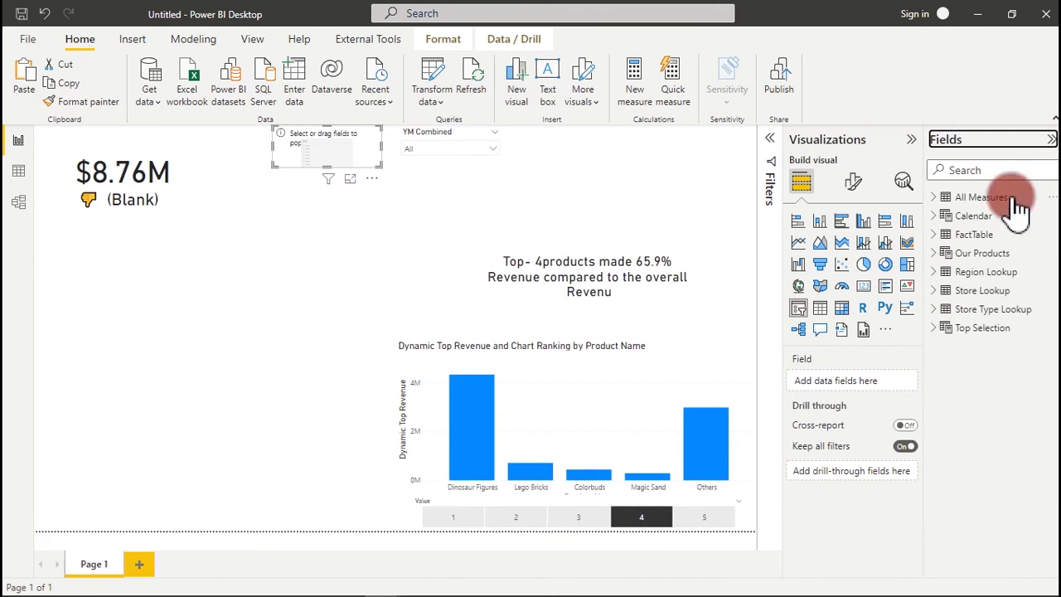
left_click(947, 274)
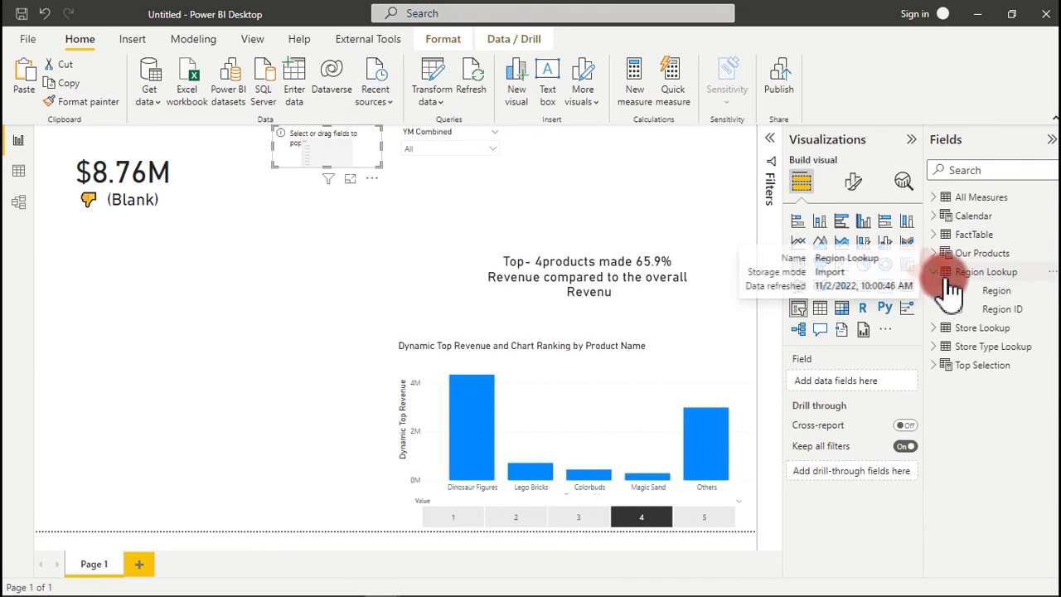
left_click(958, 290)
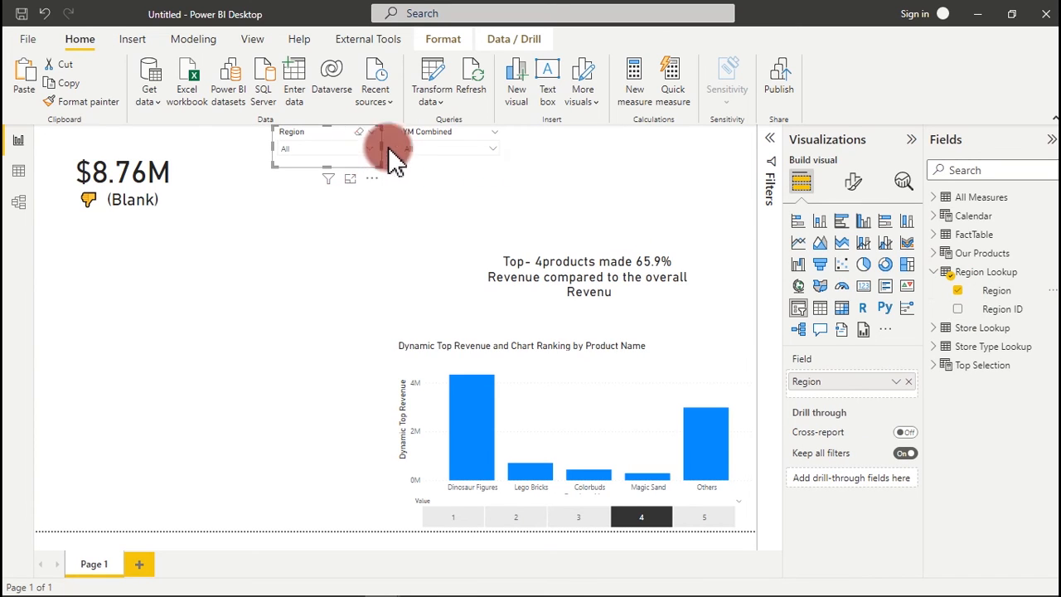
Filter the page to Aug-2021 in the YM Combined slicer and Los Angeles in the Region slicer
left_click(452, 151)
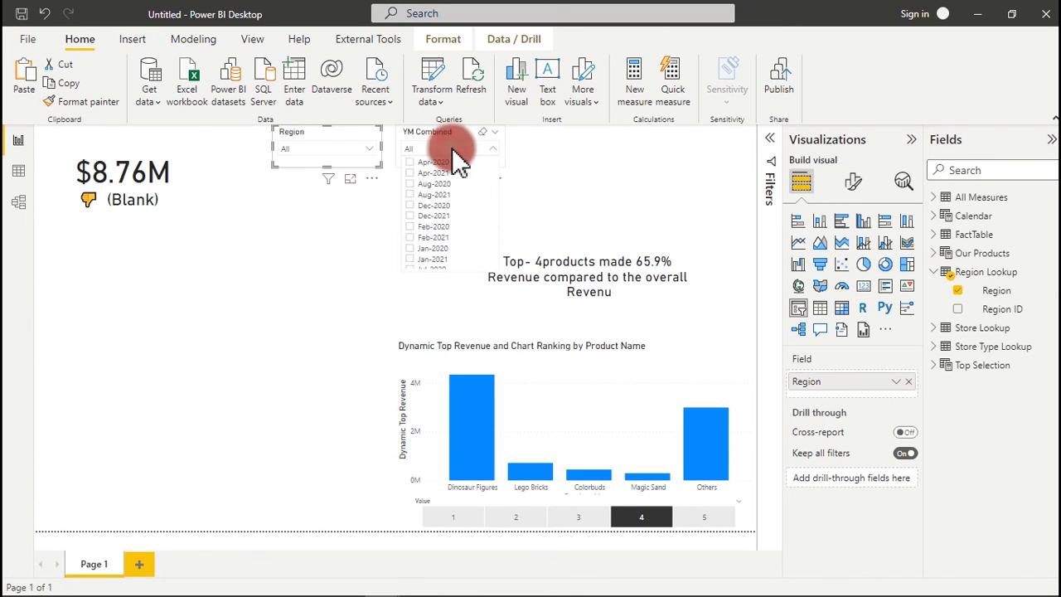
left_click(437, 194)
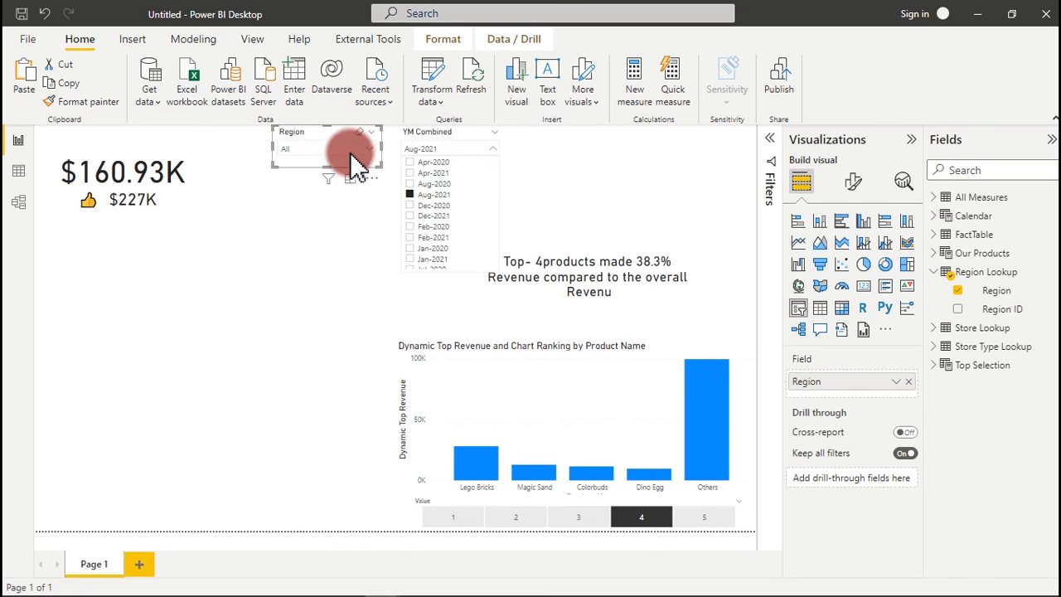
left_click(351, 161)
left_click(334, 174)
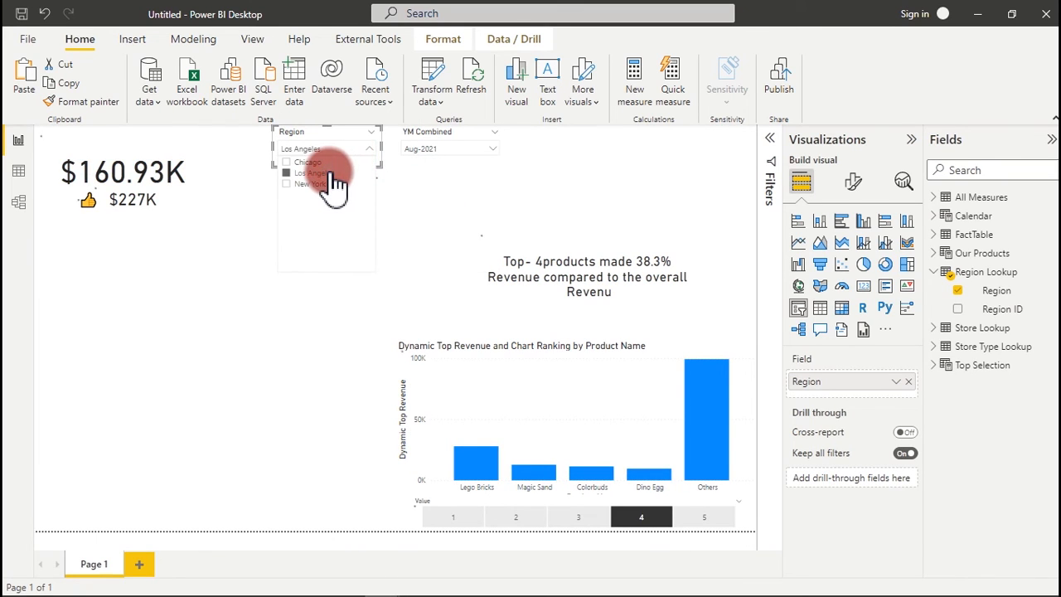
left_click(252, 295)
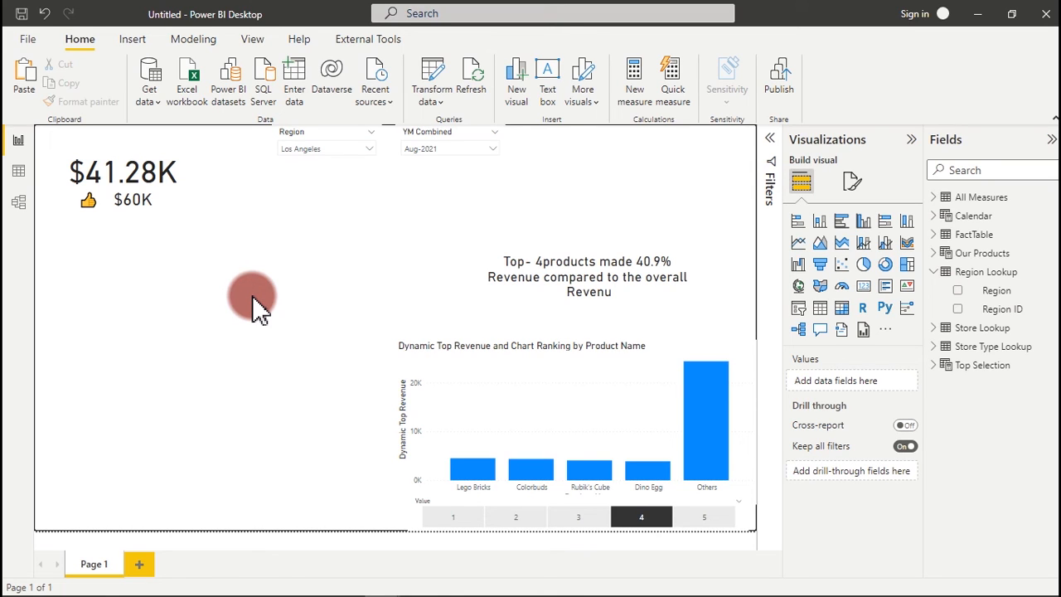
Switch to the Toy Sales Dashboard report to examine its Chicago Revenue Trend 2021 vs 2020 chart, and return to the untitled report
mouse_move(375, 592)
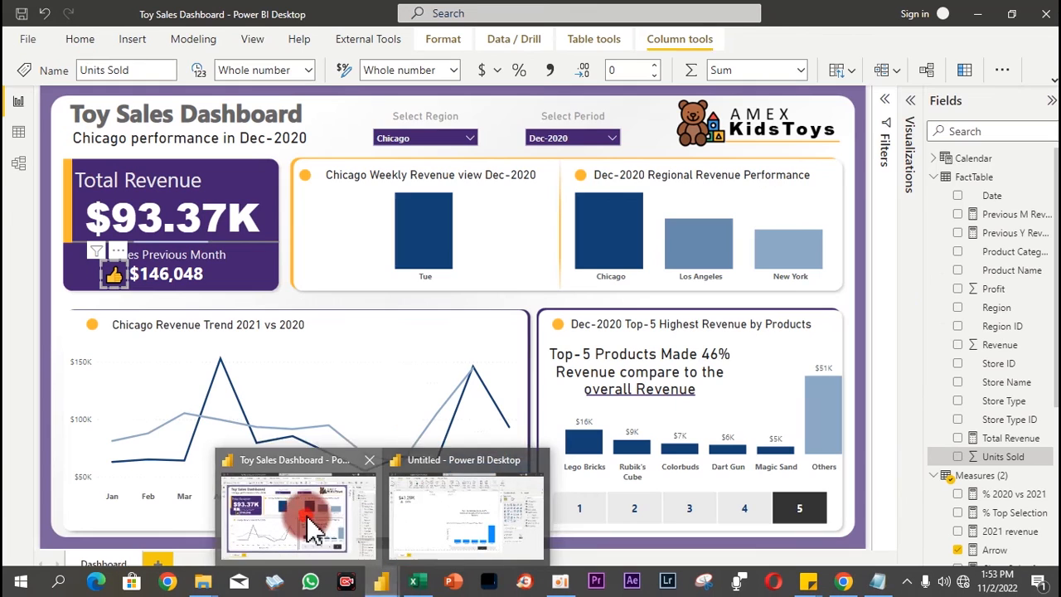
left_click(306, 515)
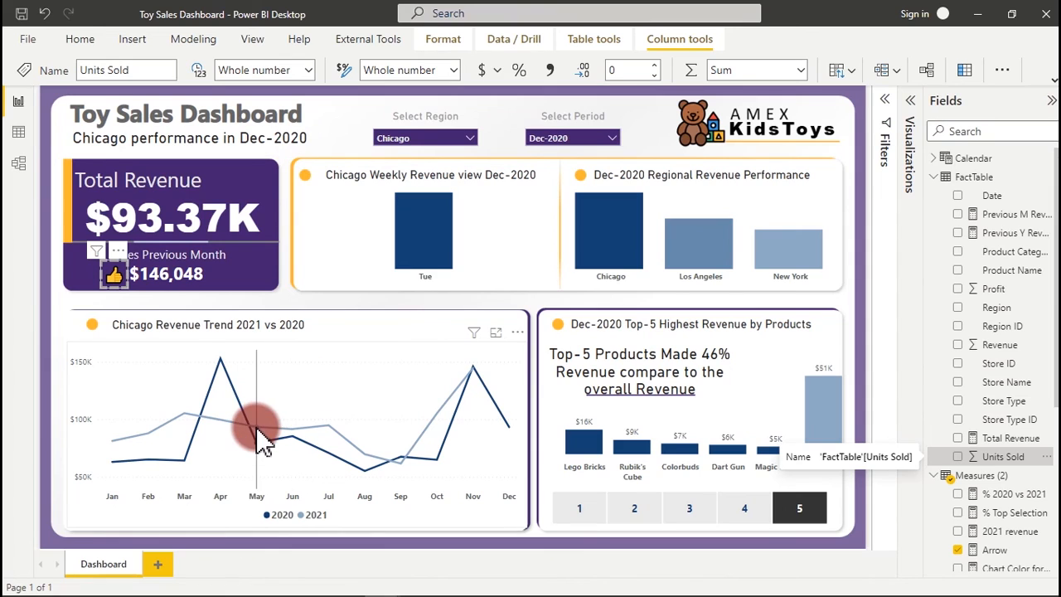
mouse_move(257, 429)
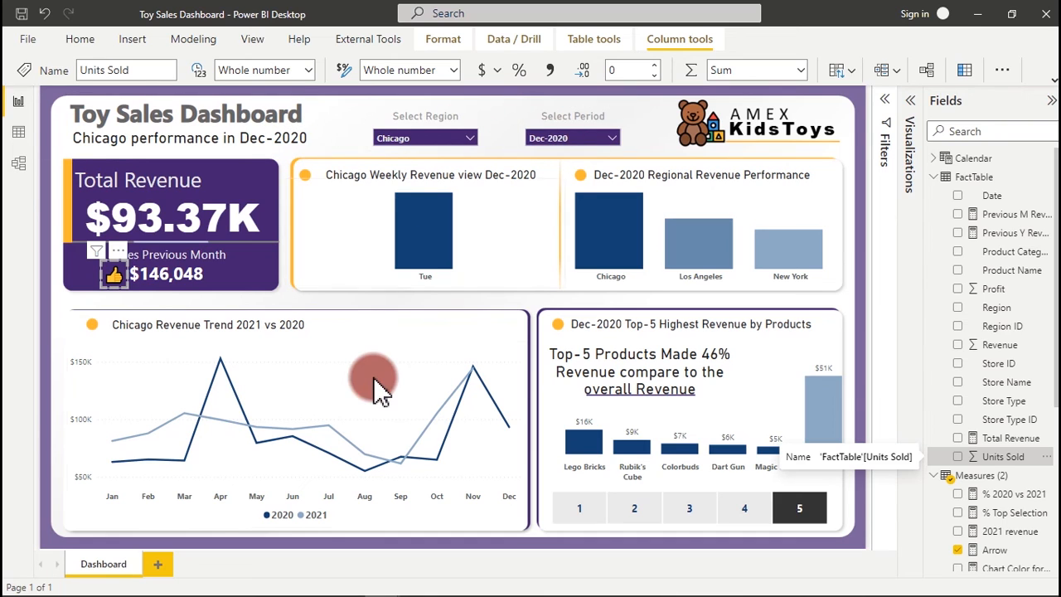
mouse_move(374, 385)
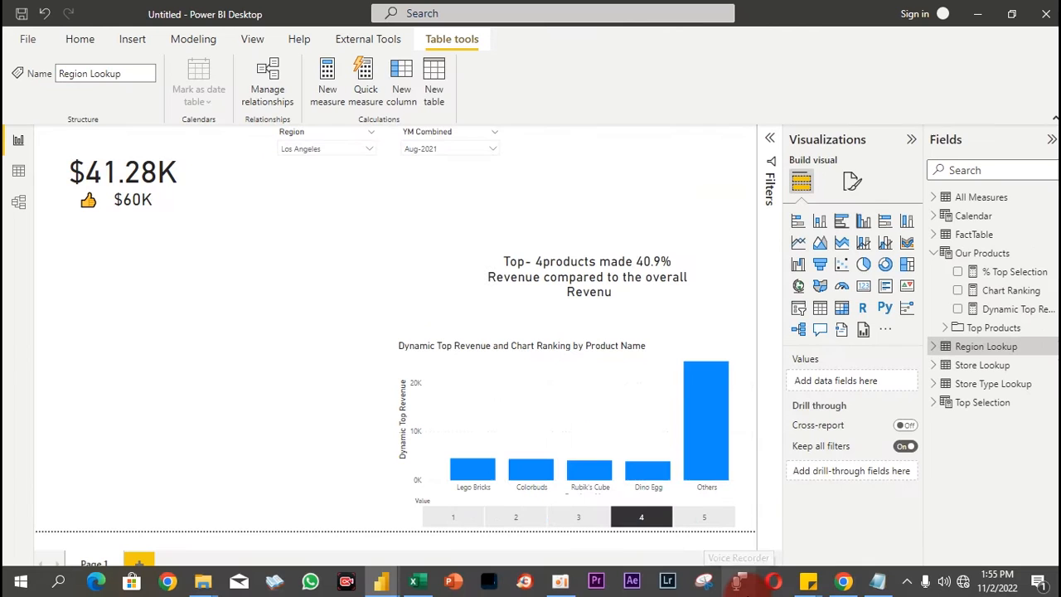
left_click(90, 348)
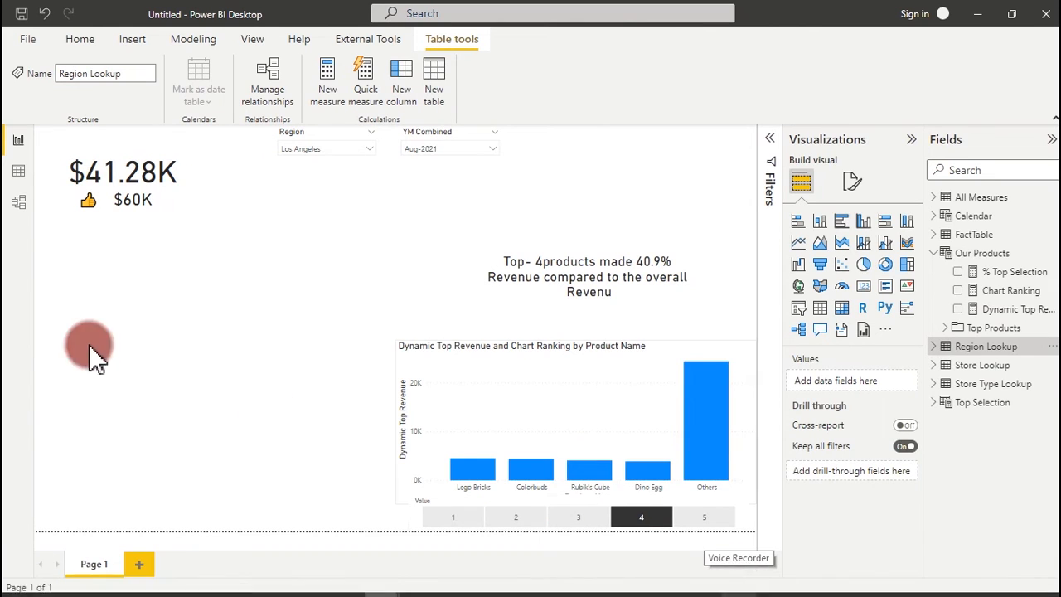
Switch to the model view and collapse the All Measures, Our Products and Store Lookup tables in the field list
left_click(18, 201)
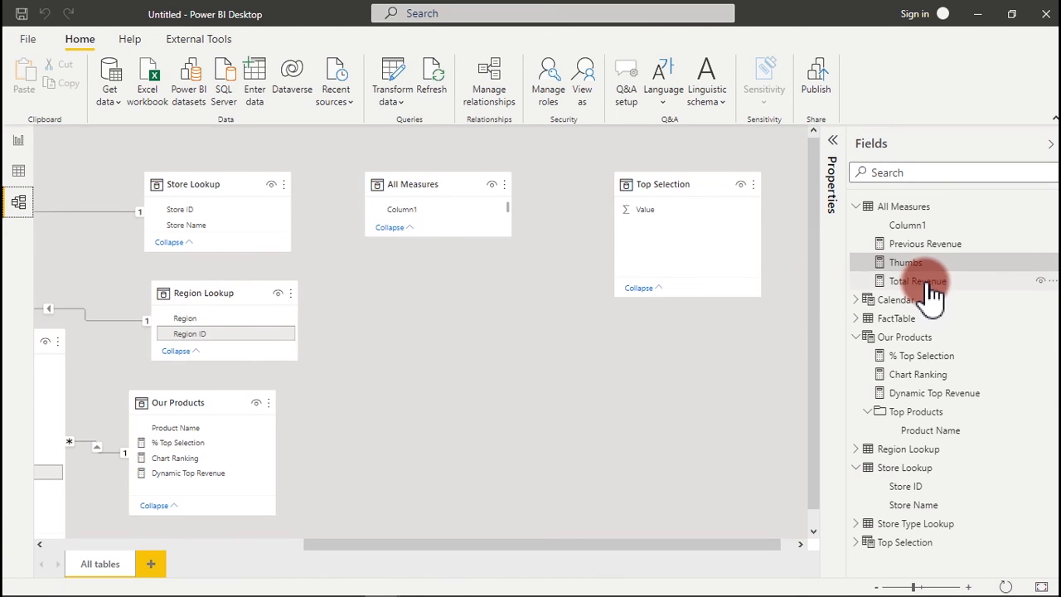
left_click(1050, 144)
left_click(1051, 146)
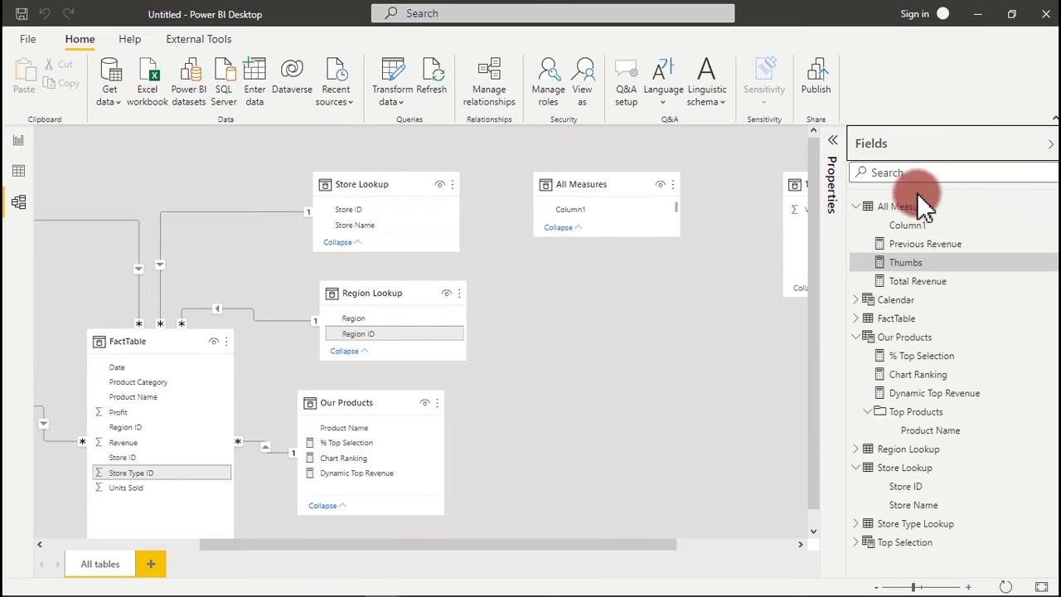
left_click(857, 207)
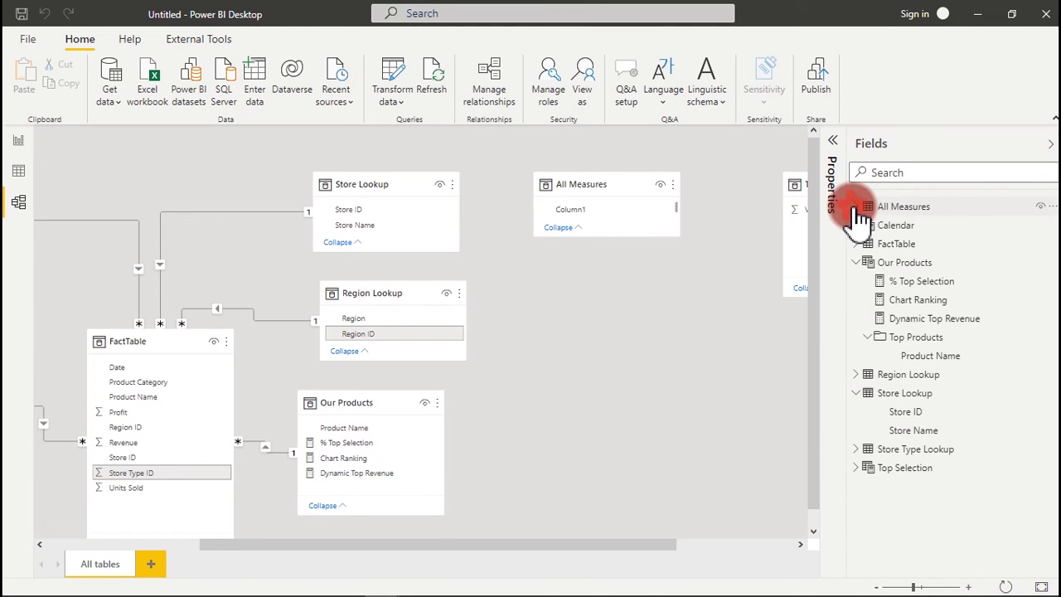
left_click(856, 263)
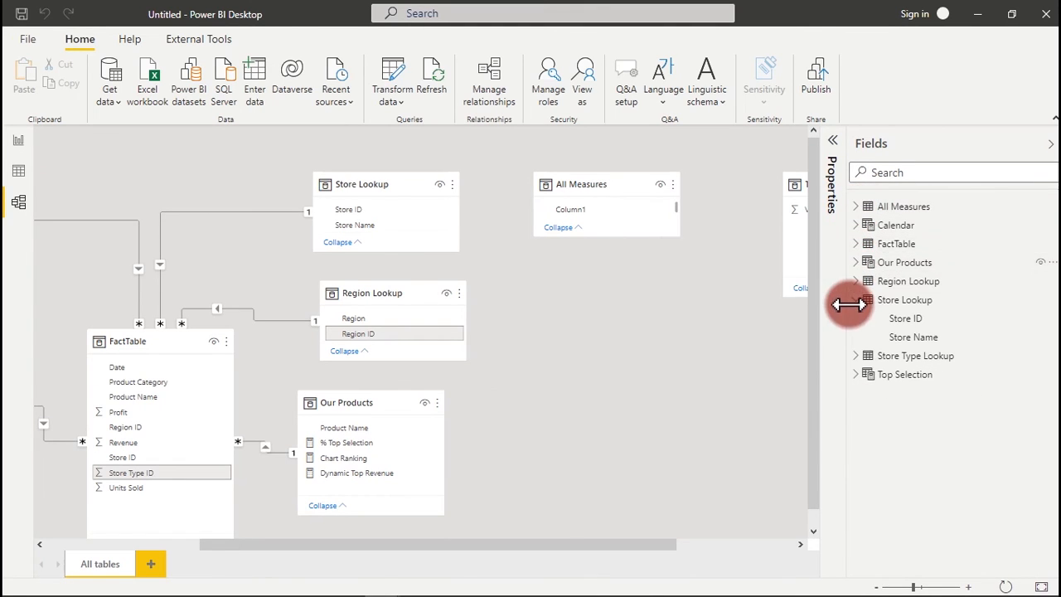
left_click(857, 300)
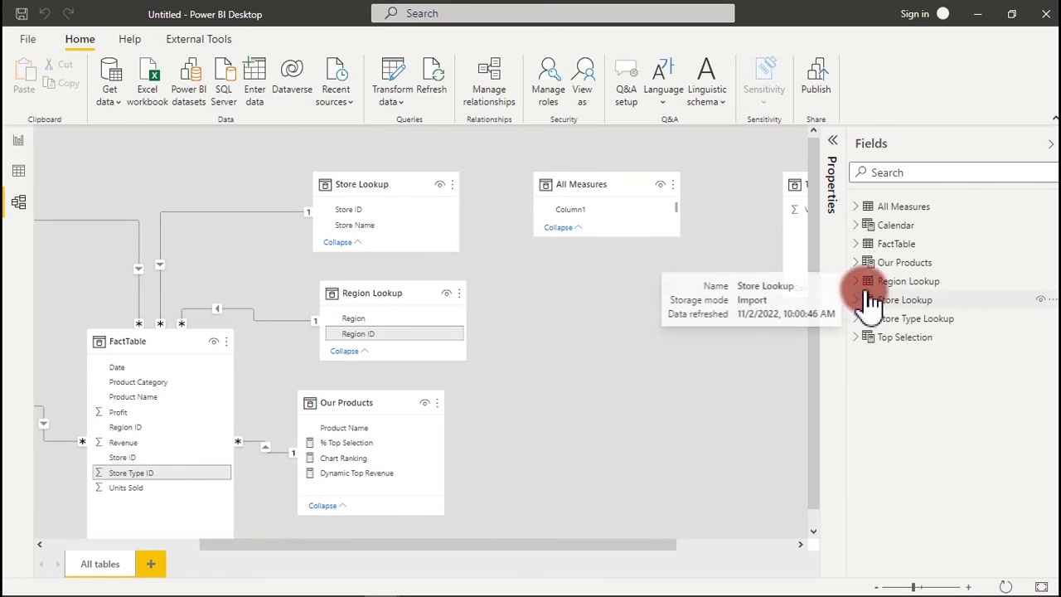
Expand the Our Products table and examine the contents of its Top Products display folder
left_click(860, 263)
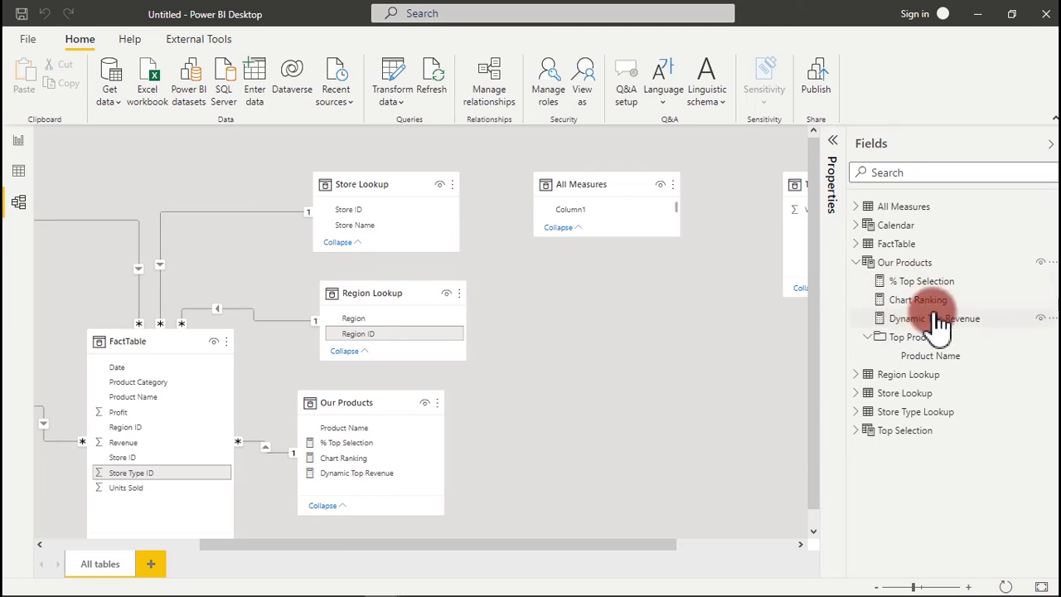
left_click(871, 337)
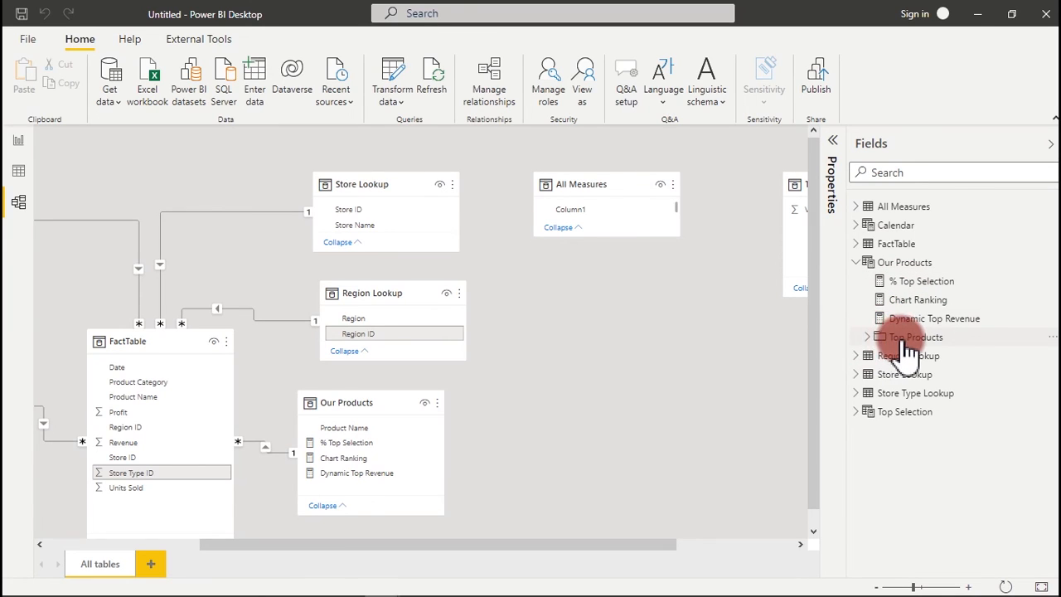
left_click(869, 338)
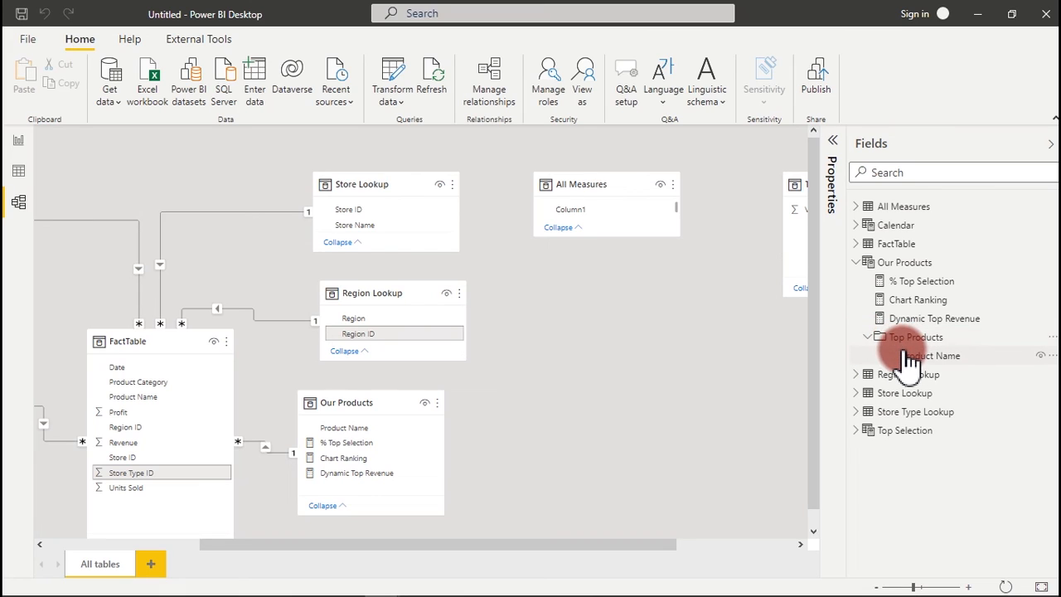
left_click(868, 338)
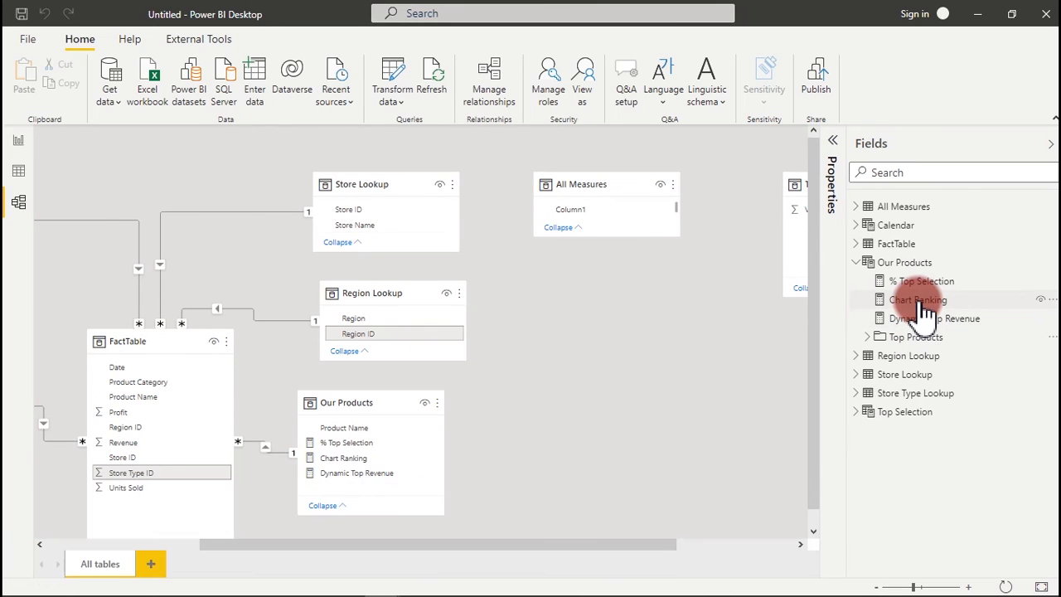
Place the Chart Ranking measure of the Our Products table in a new display folder named Caption
left_click(920, 304)
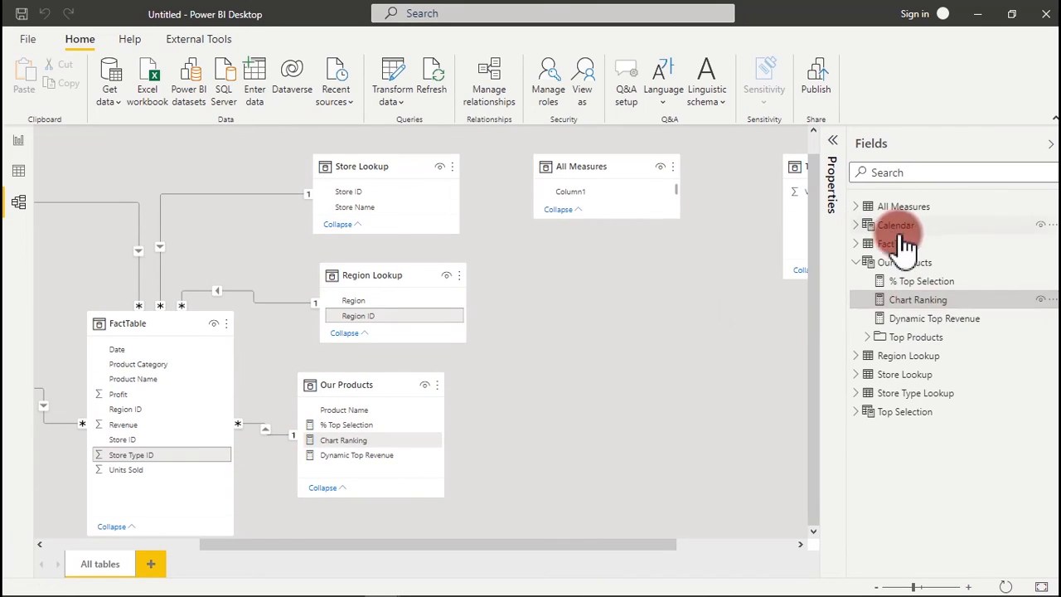
left_click(832, 141)
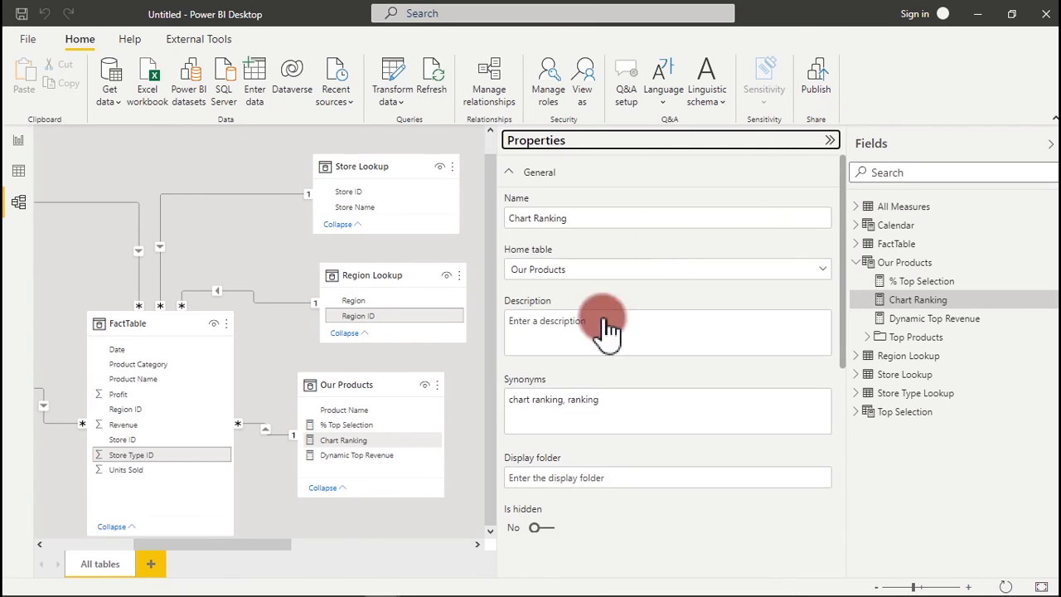
left_click(613, 478)
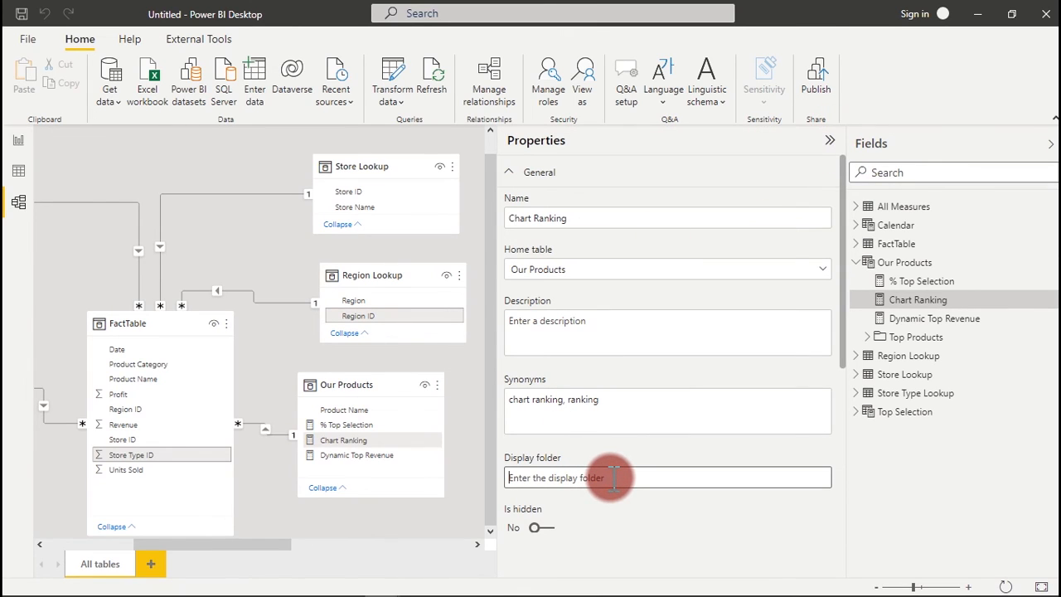
type("Caption")
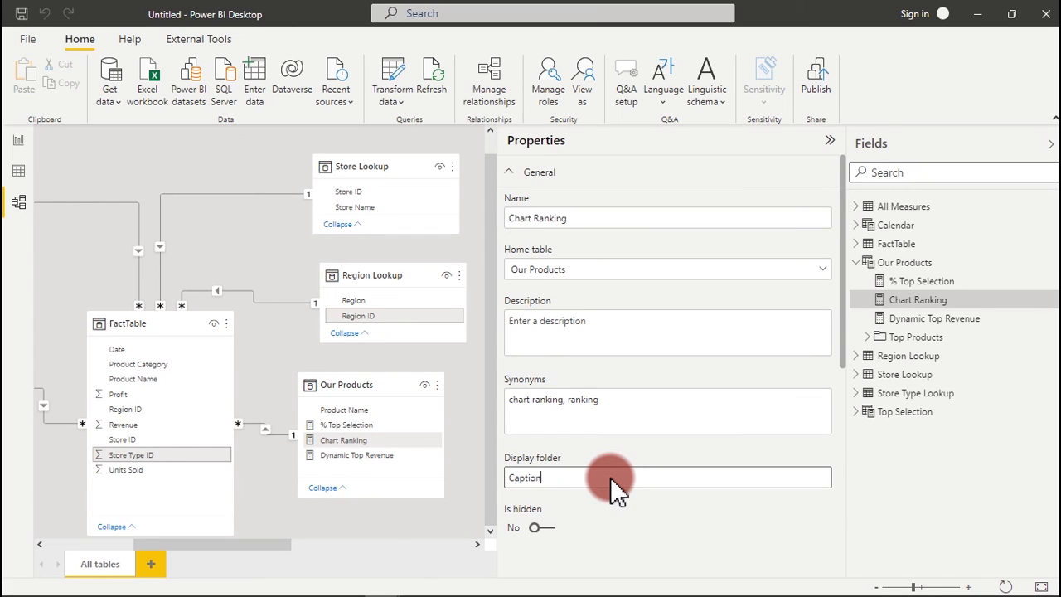
key("Return")
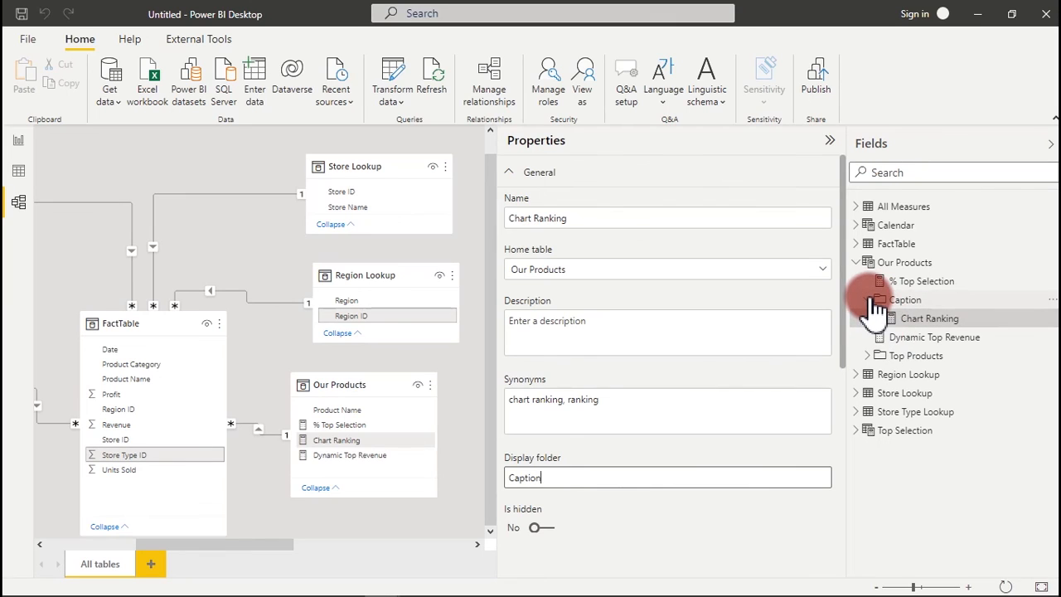
Review the Caption and Top Products folders in the Our Products table and return to the report view
left_click(879, 302)
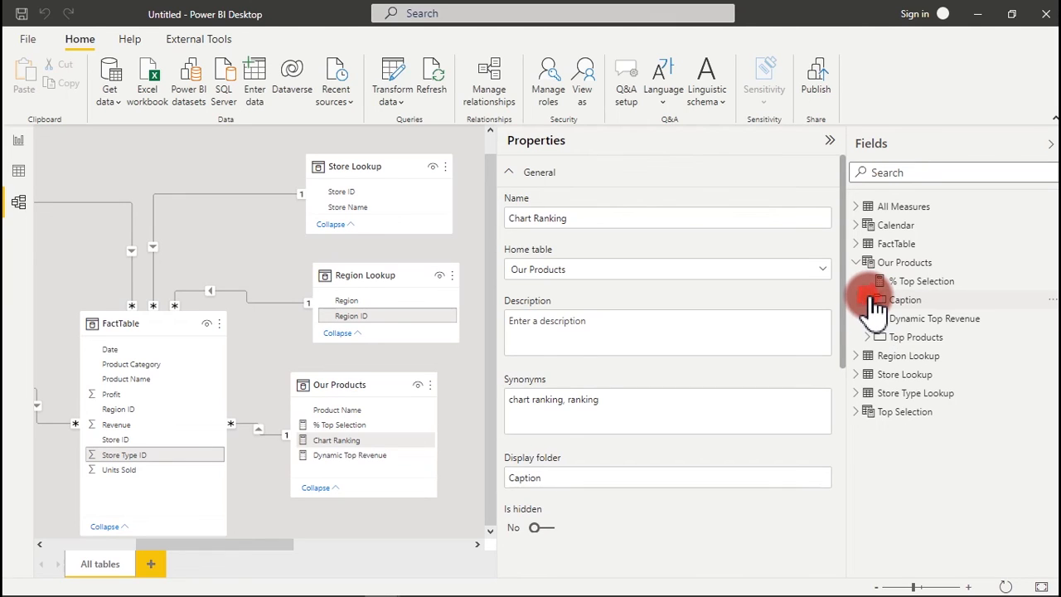
left_click(870, 340)
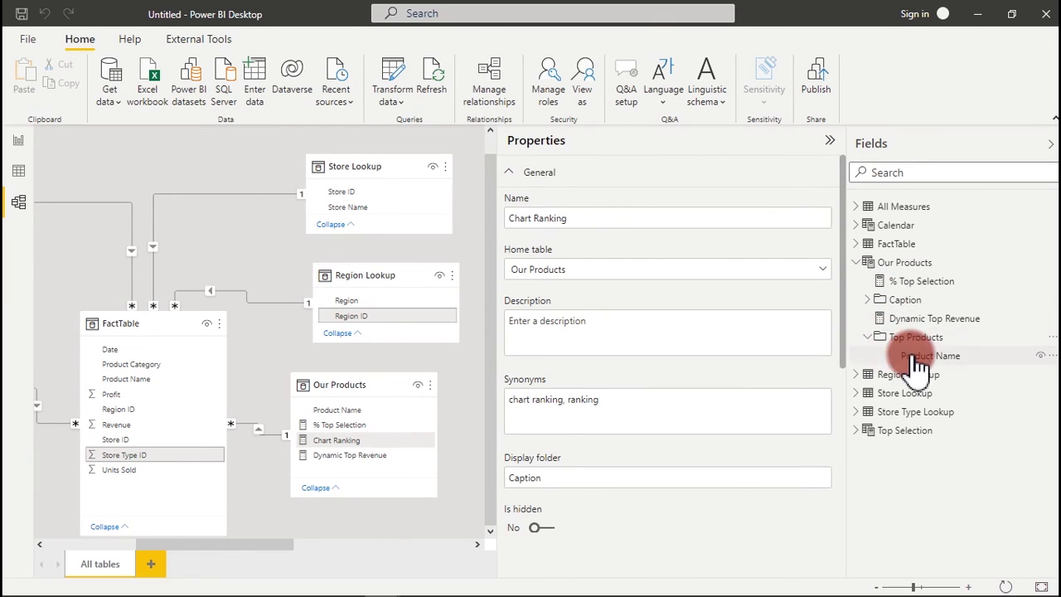
left_click(871, 342)
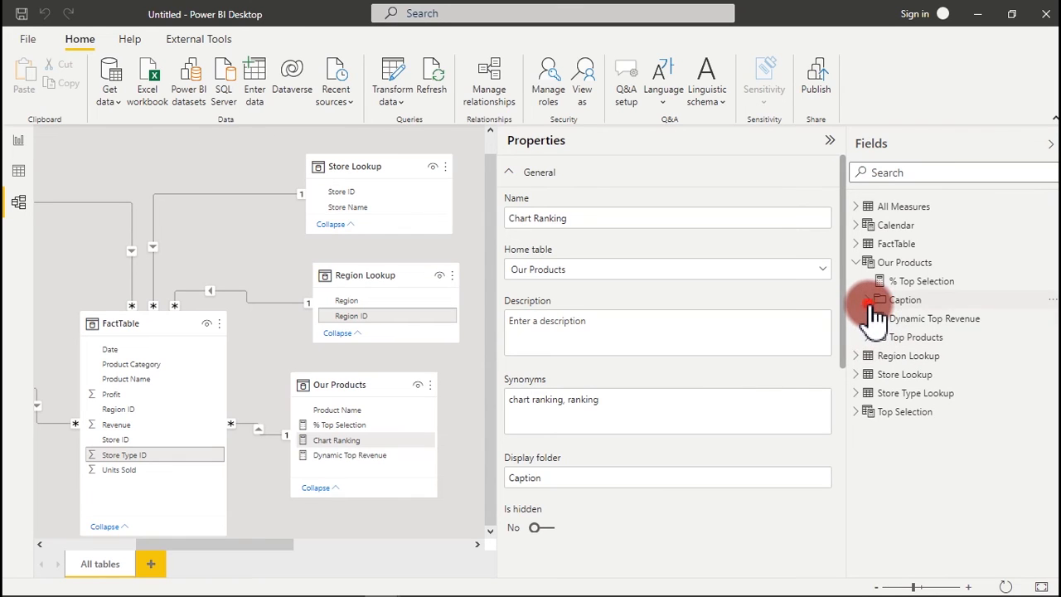
left_click(866, 300)
left_click(18, 141)
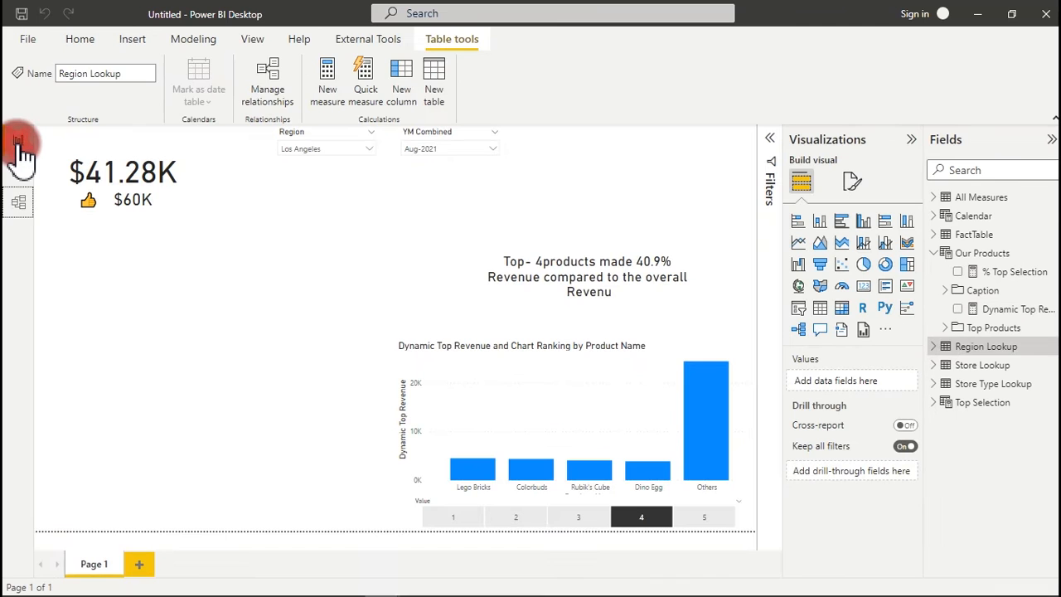
Create a new measure in the Our Products table from the Chart Ranking measure in the Caption folder
left_click(946, 291)
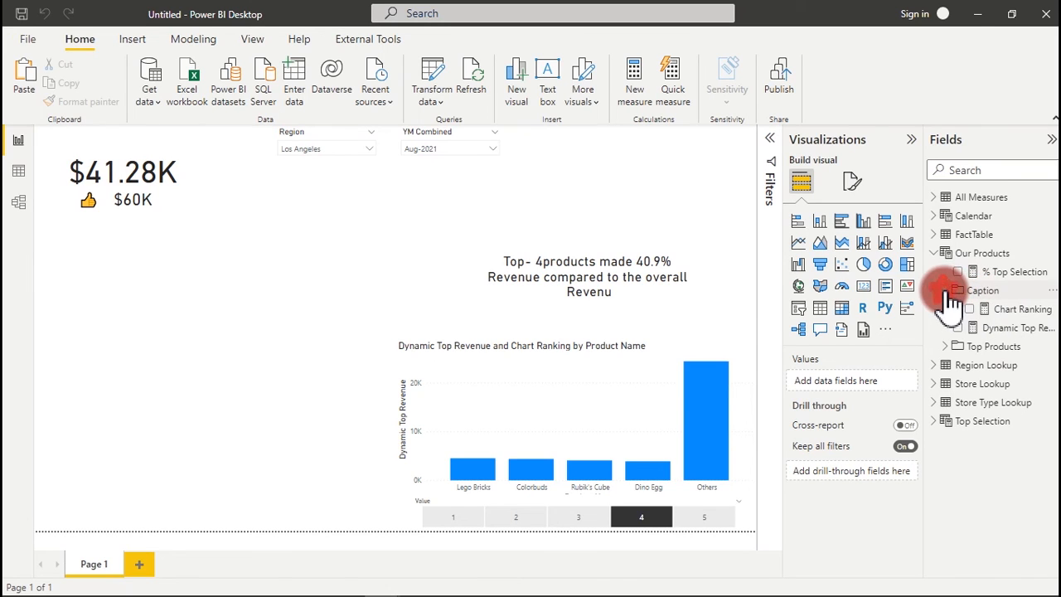
left_click(1028, 311)
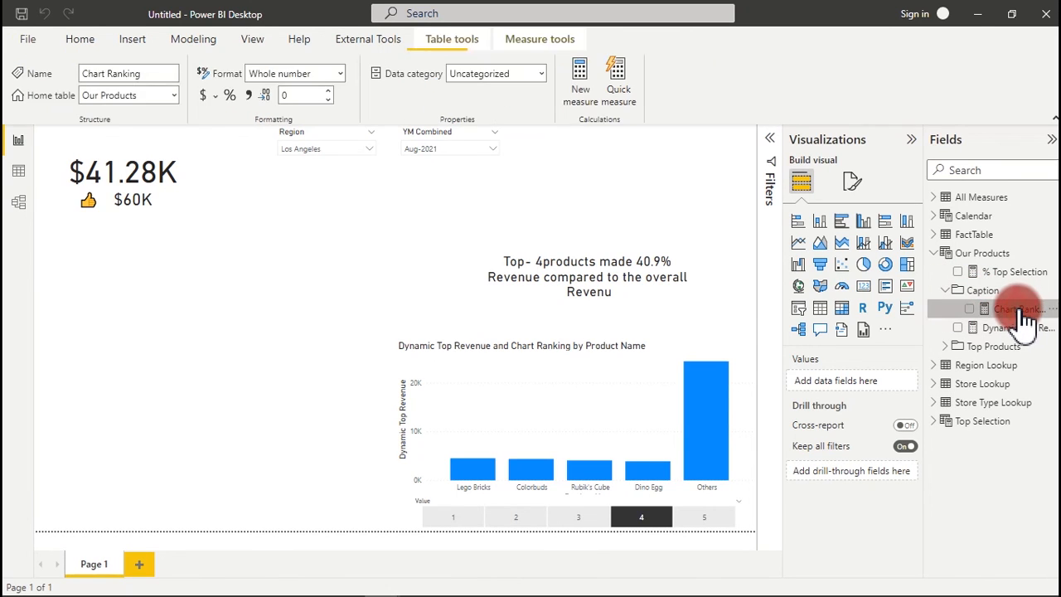
right_click(1028, 319)
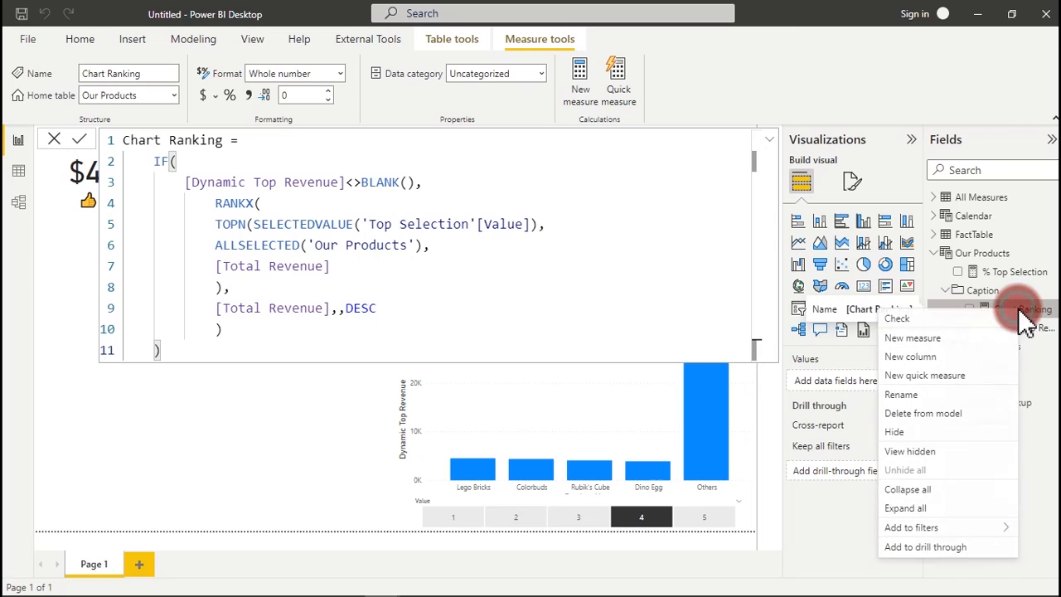
left_click(937, 339)
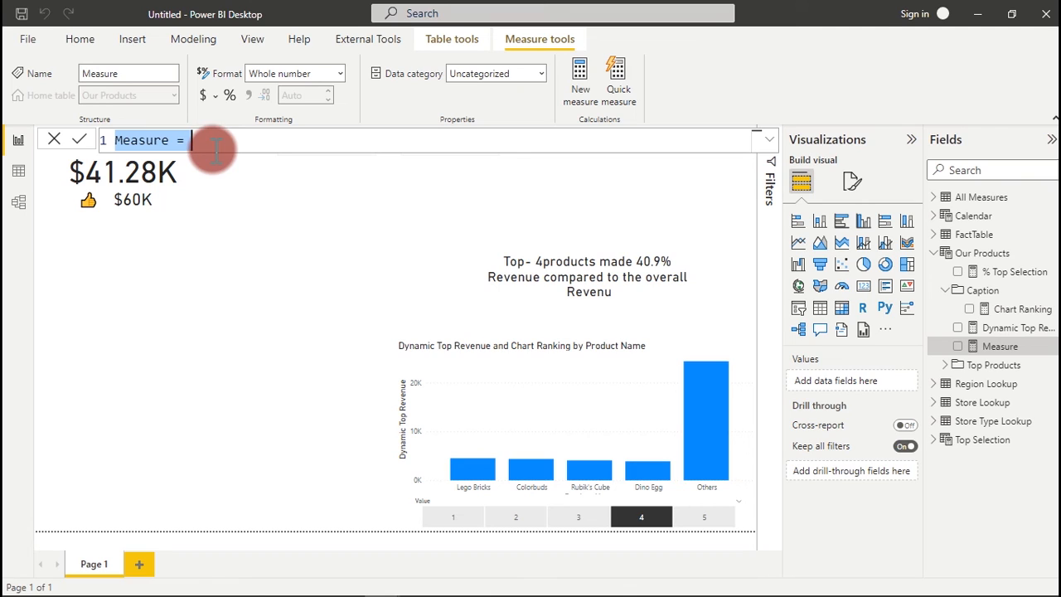
Name the new measure Current View Caption and open a second line for its formula
type("Current")
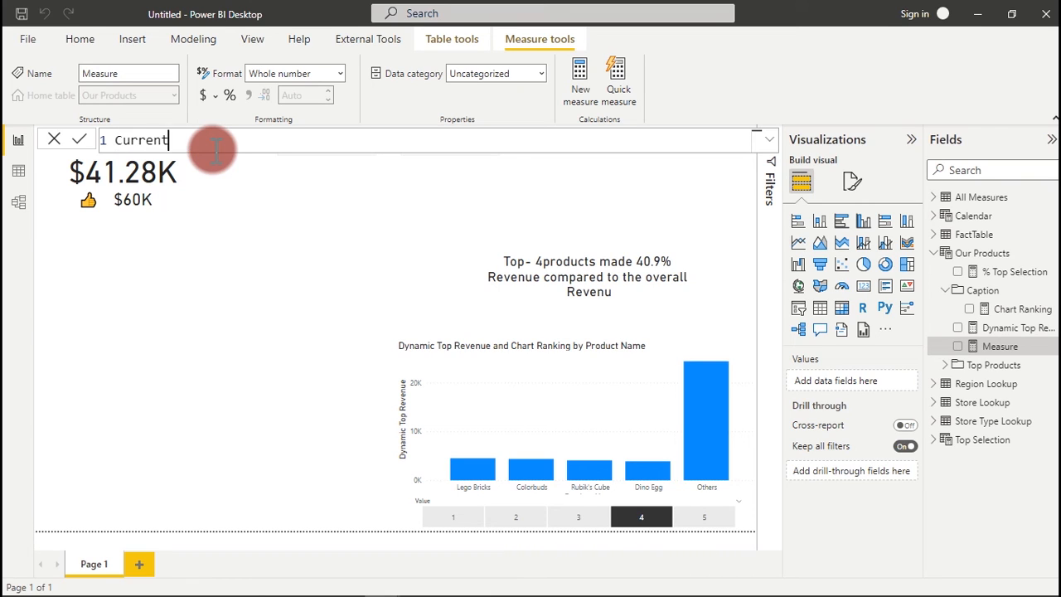
type(" View Ti")
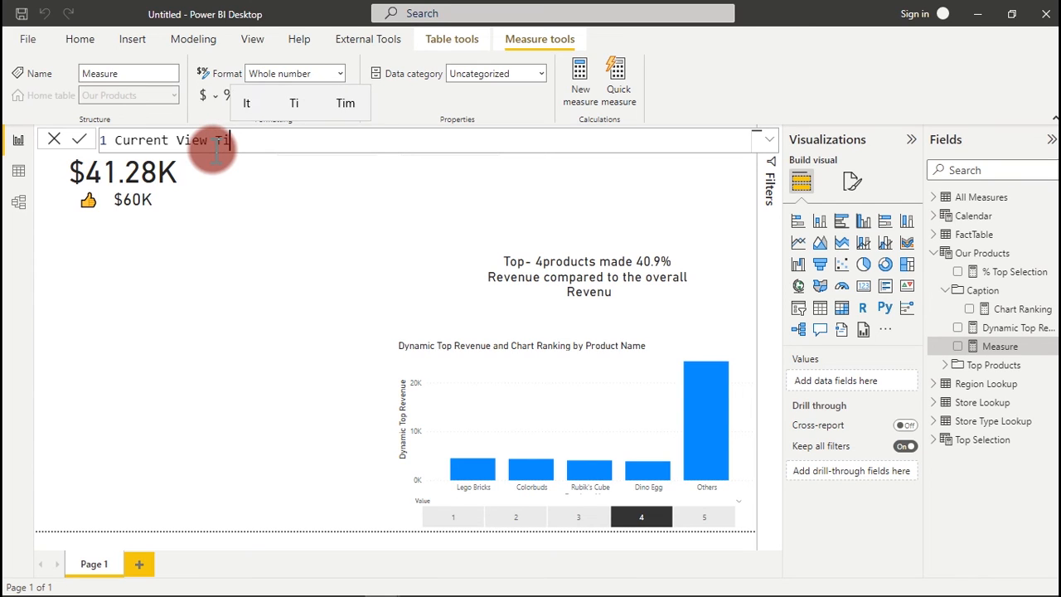
key("BackSpace")
key("BackSpace")
type("Cap")
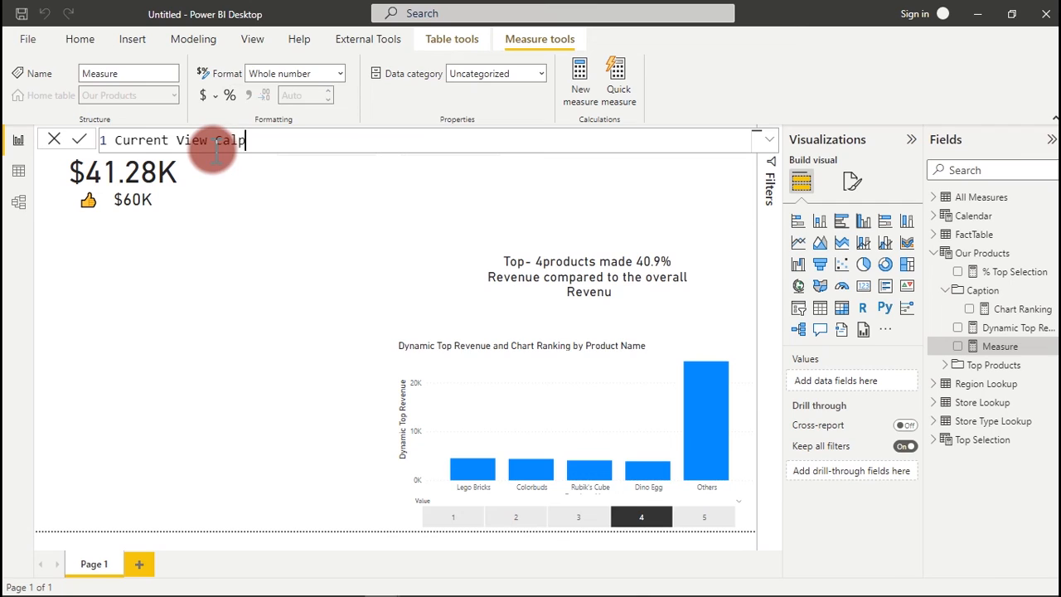
type("tion")
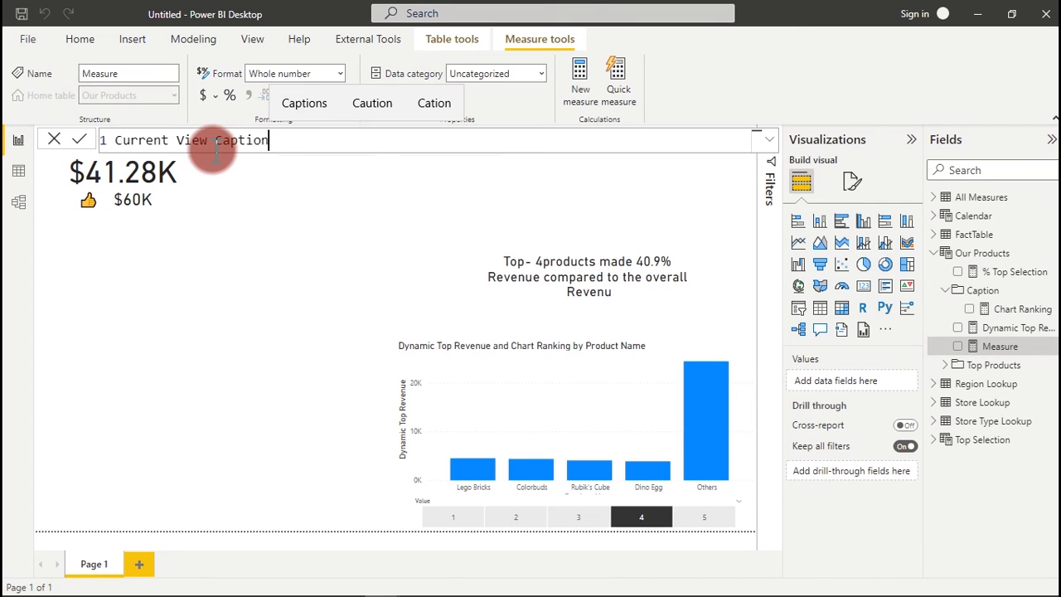
type("=")
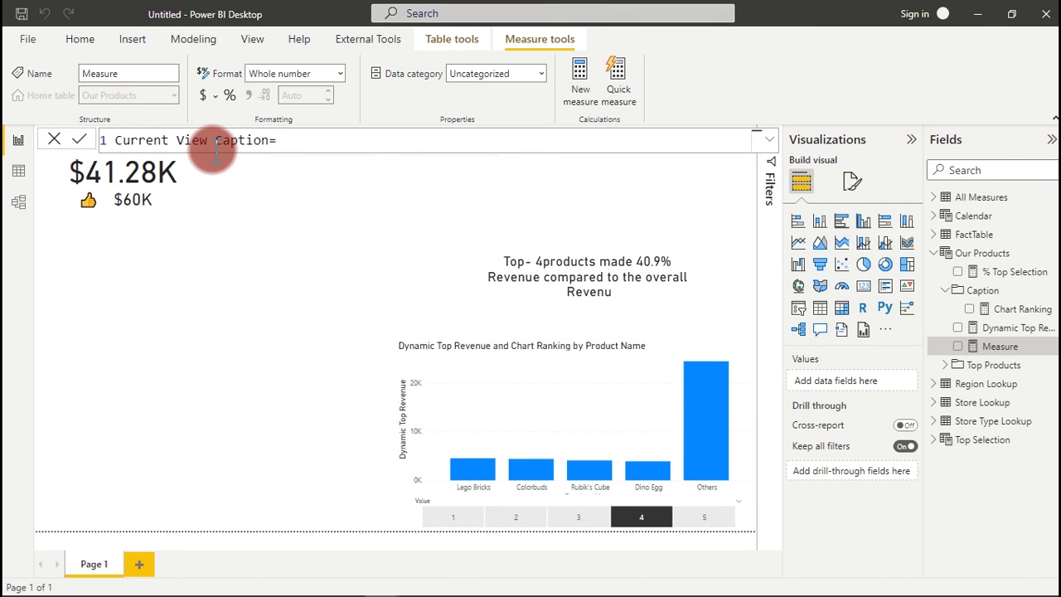
key("shift+Return")
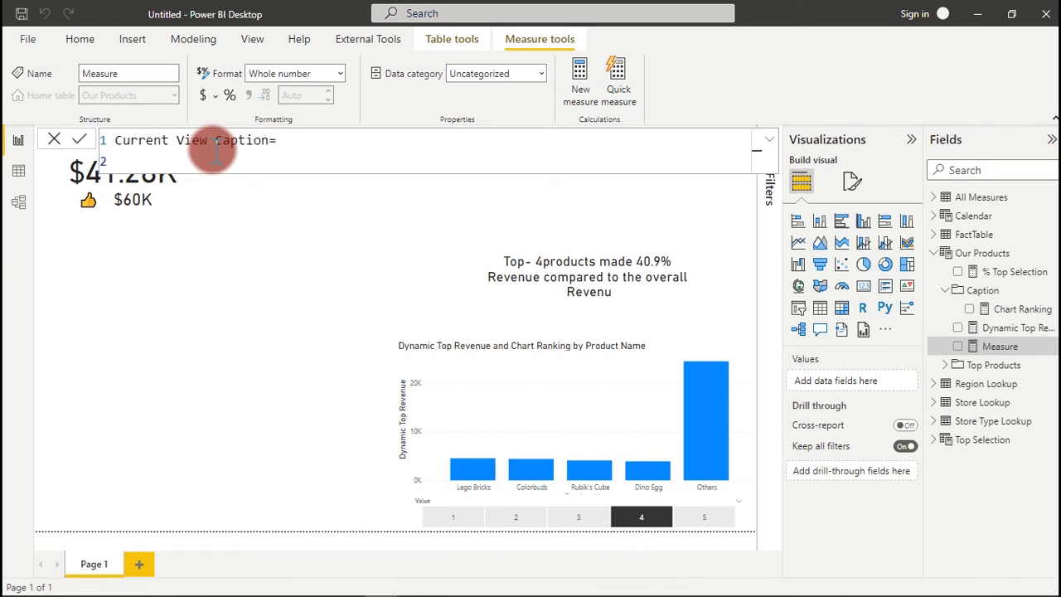
Declare a variable named RegionSelected on the second line of the Current View Caption formula
key("Tab")
type("VAR")
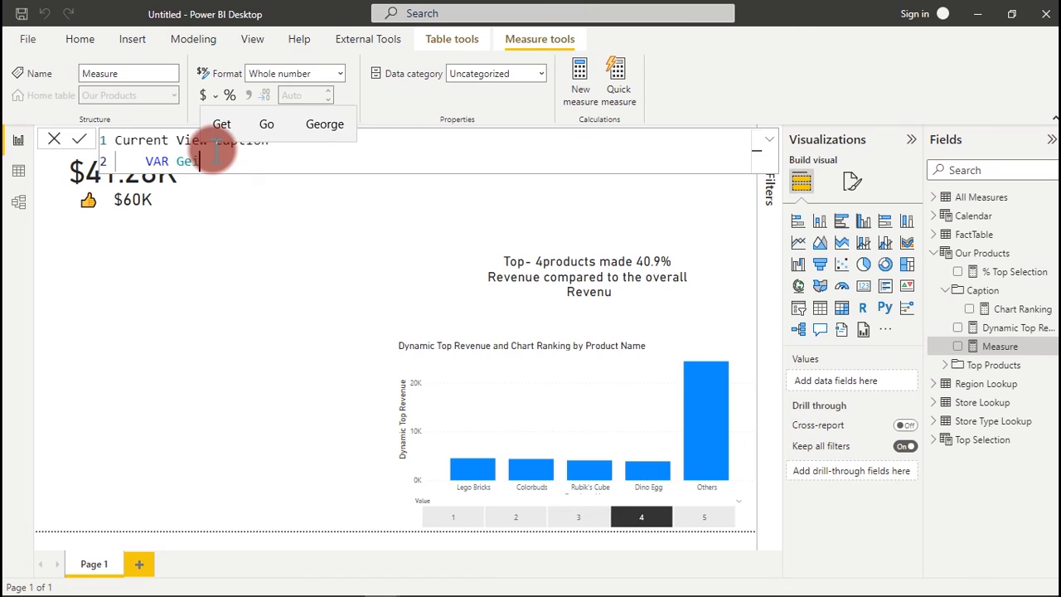
type("Region")
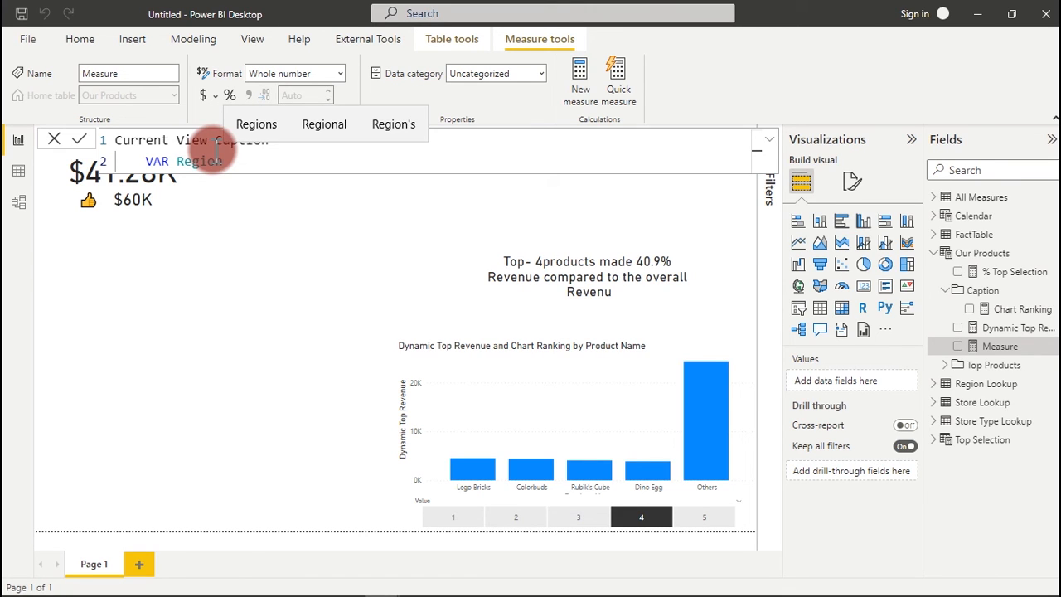
type("Selecte")
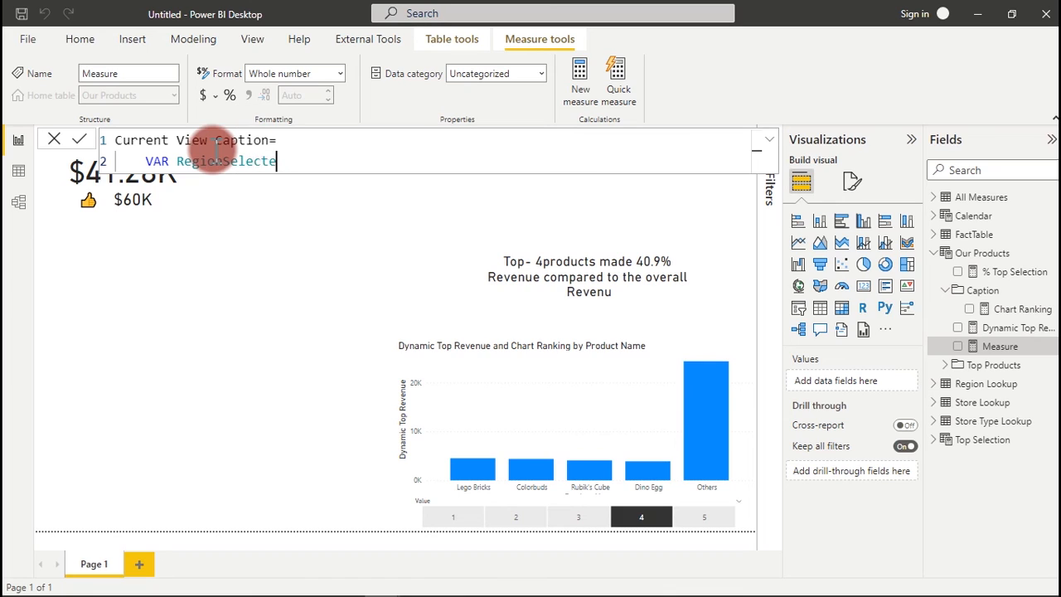
type("d=")
type("reg")
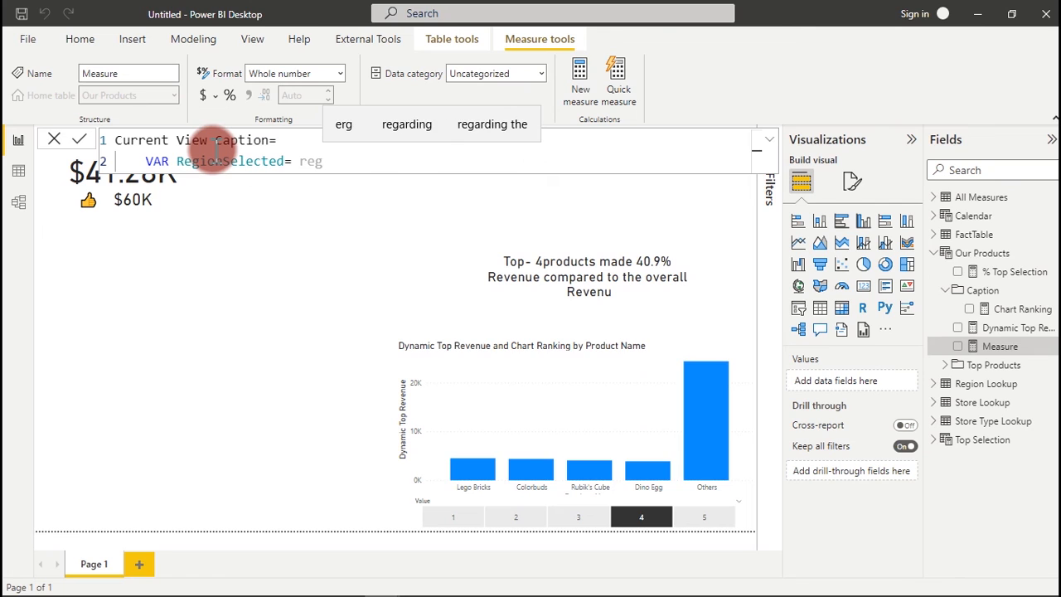
key("BackSpace")
key("BackSpace")
key("BackSpace")
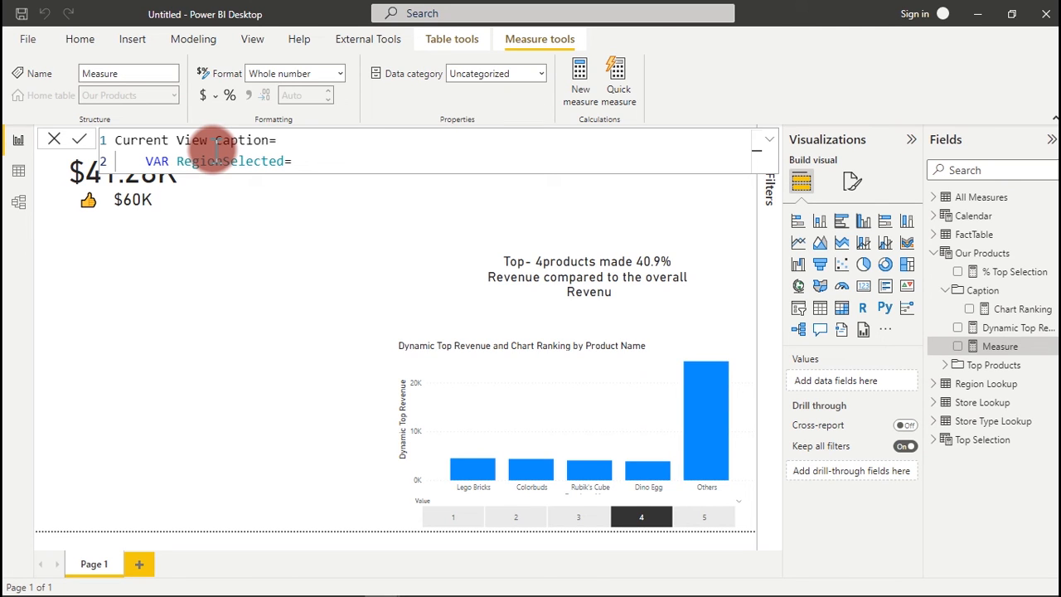
Define RegionSelected as SELECTEDVALUE('Region Lookup'[Region])
type("sel")
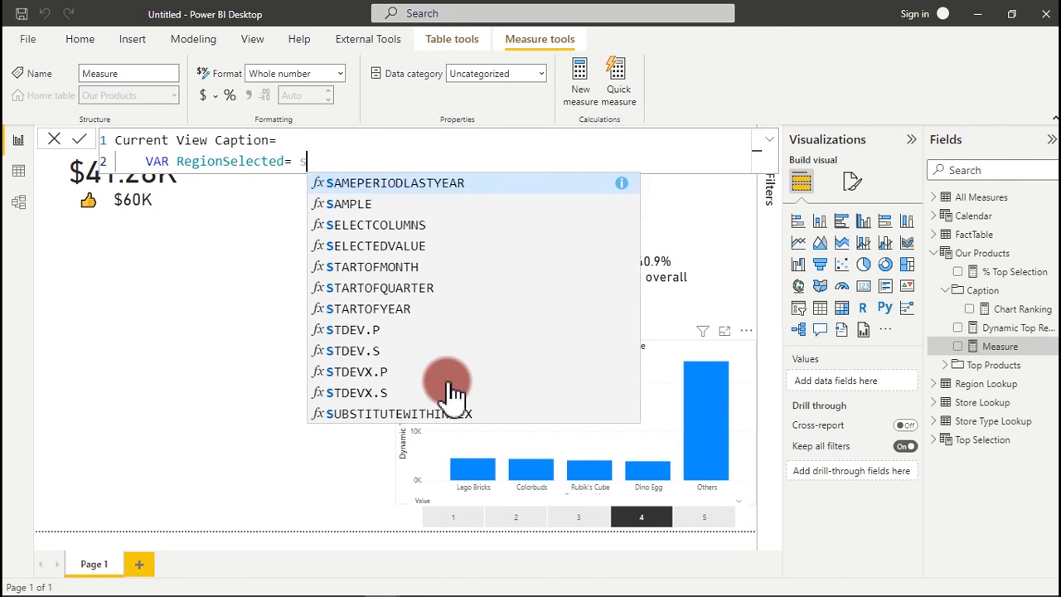
key("Down")
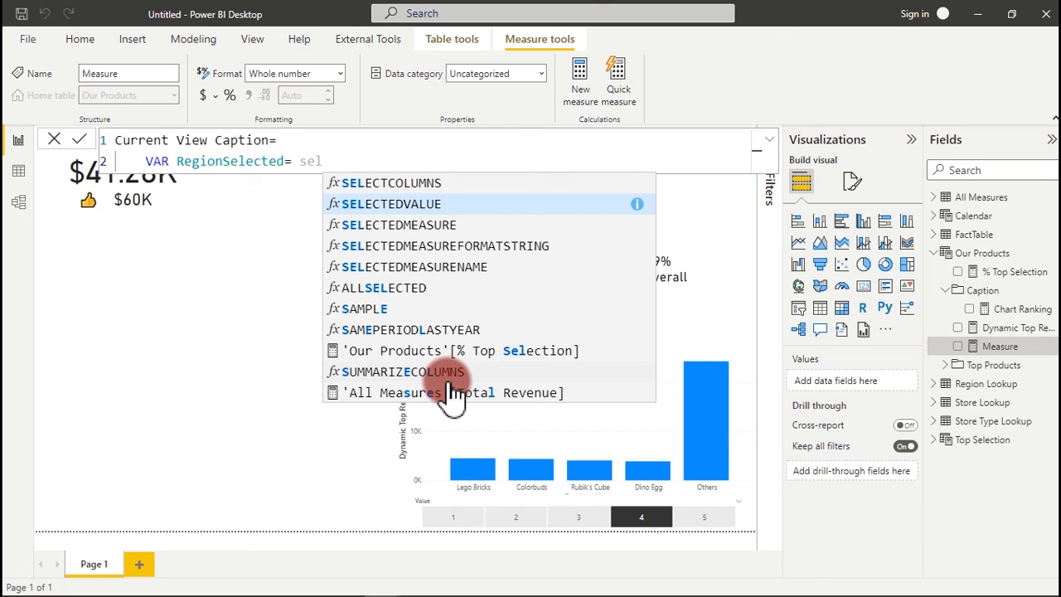
key("Tab")
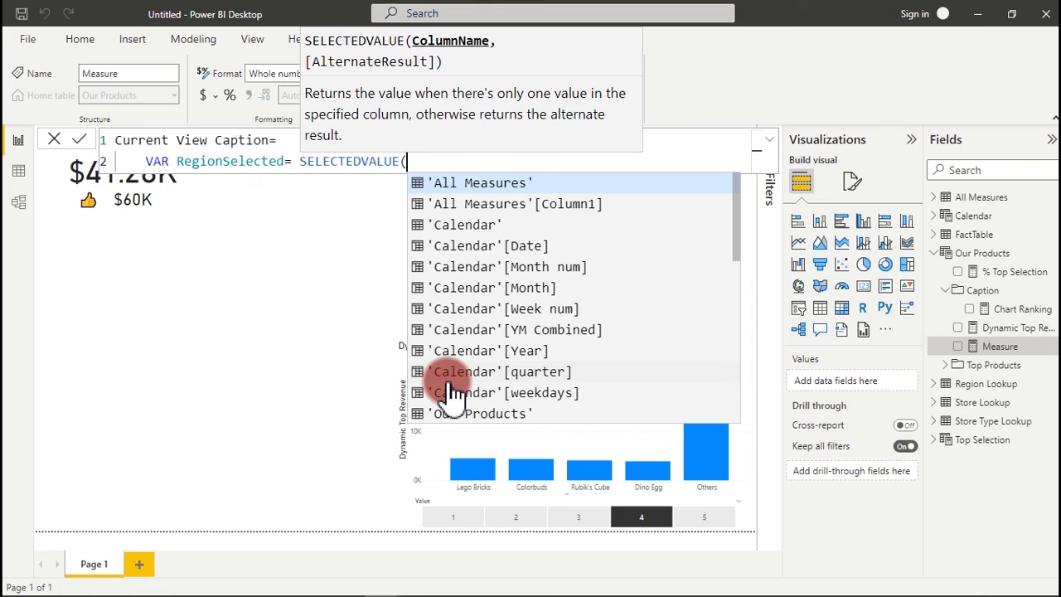
scroll(448, 394, "down", 5)
type("reg")
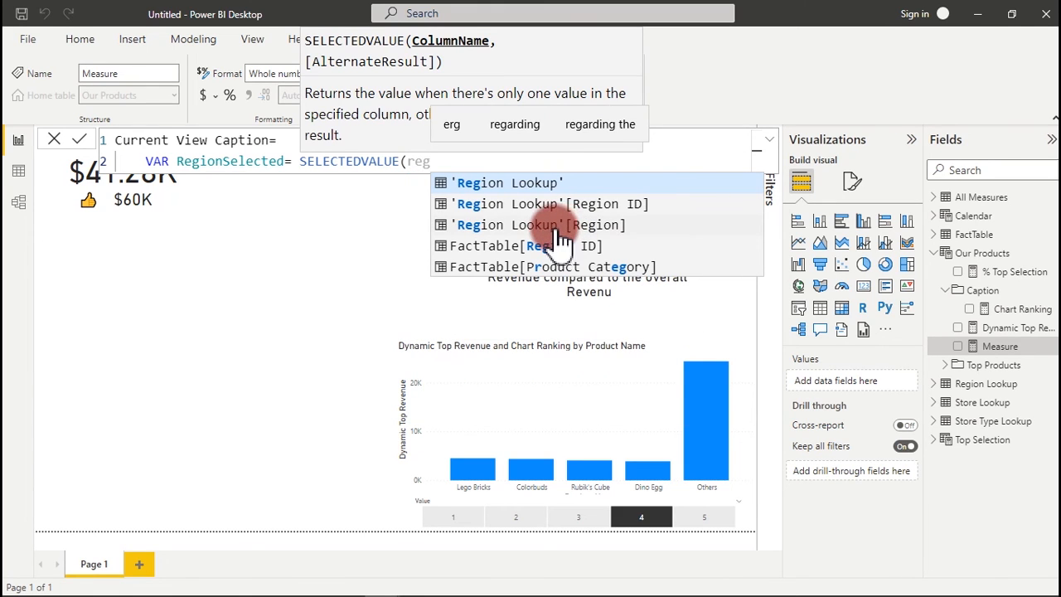
left_click(543, 234)
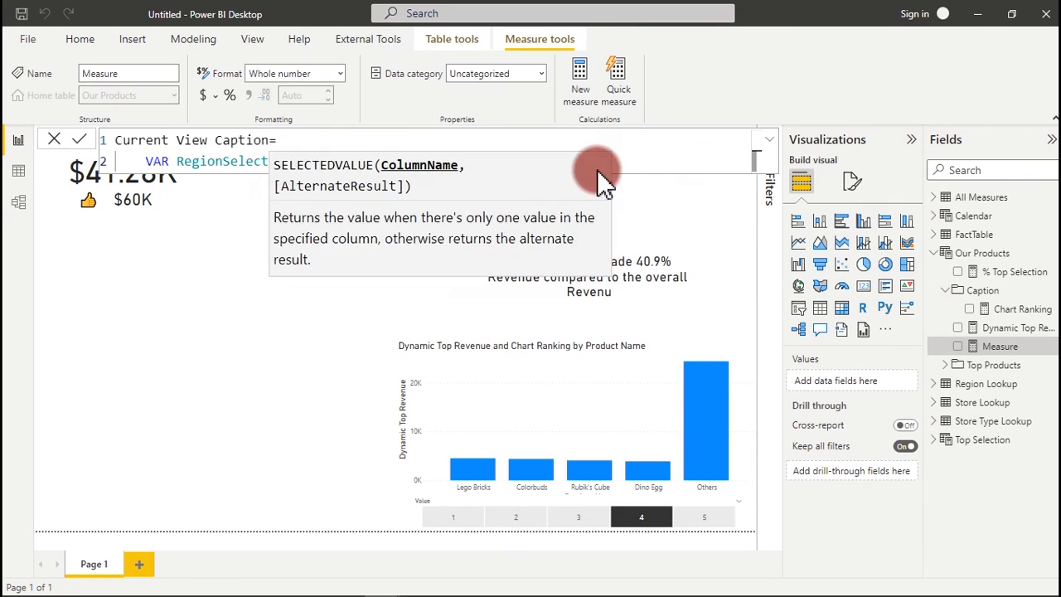
type(")")
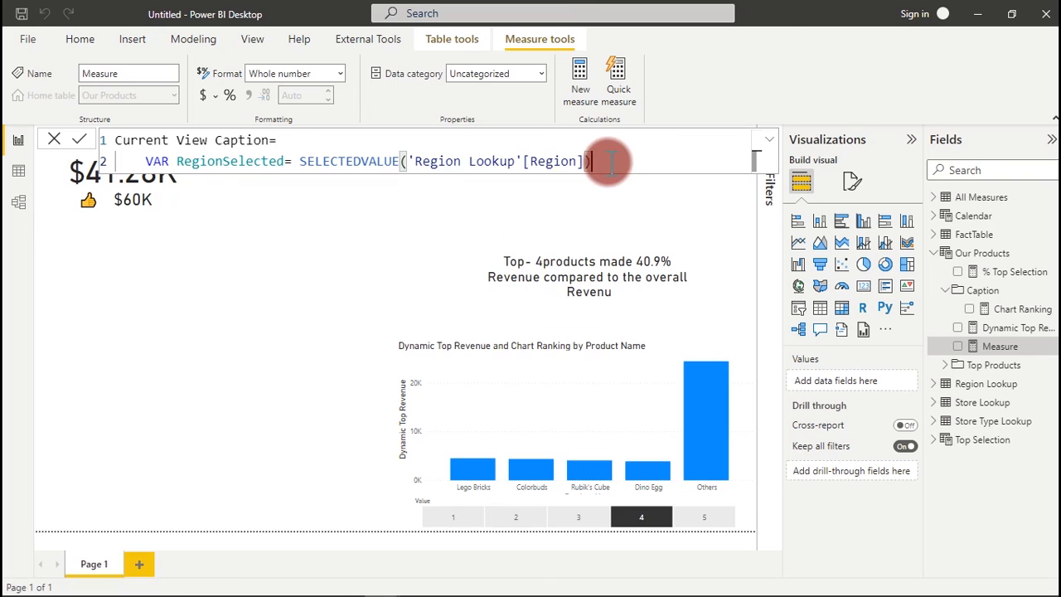
Declare a second variable named MonthSelected on a new line below RegionSelected
key("shift+Return")
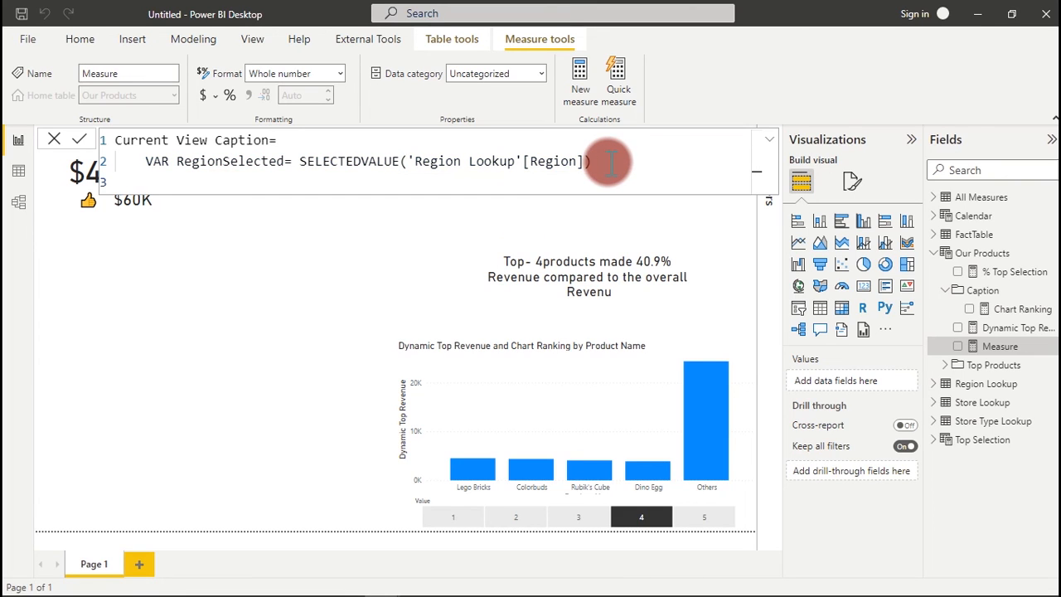
type("VAR MOnth")
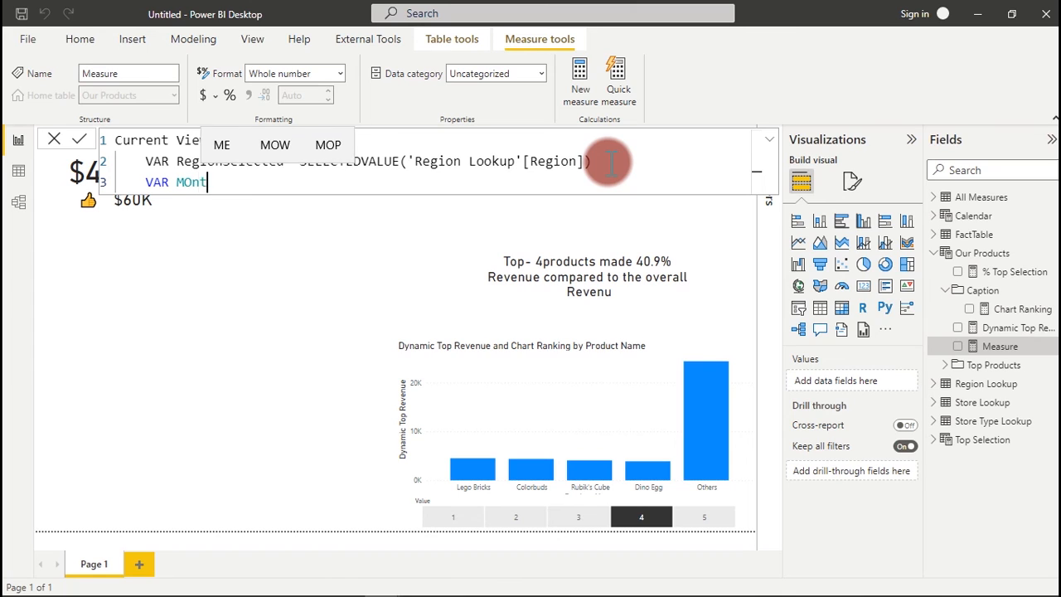
key("BackSpace")
key("BackSpace")
key("BackSpace")
key("BackSpace")
type("onth")
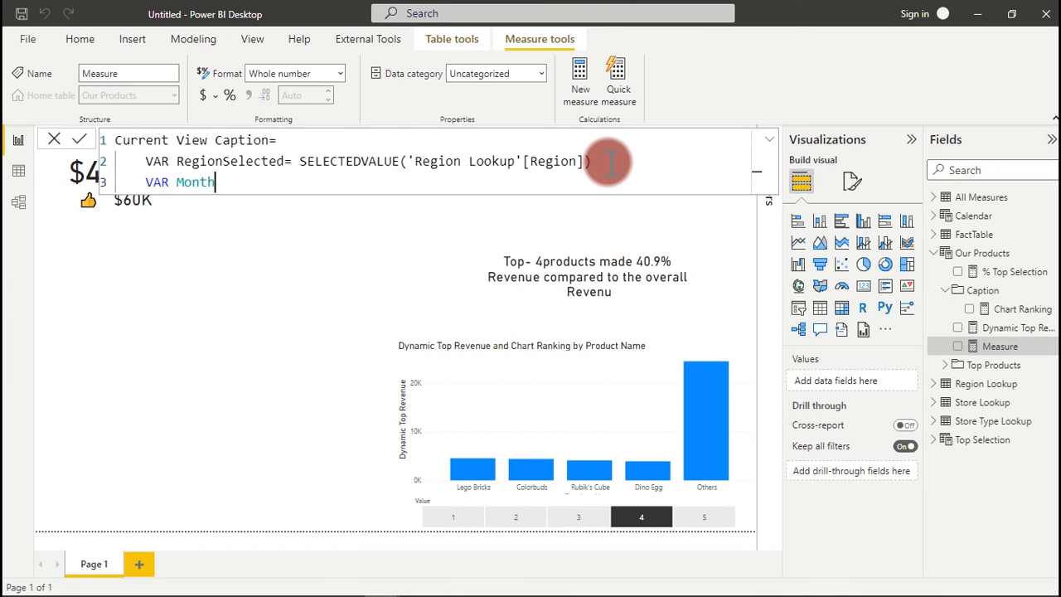
key("BackSpace")
type("Selected= Selec")
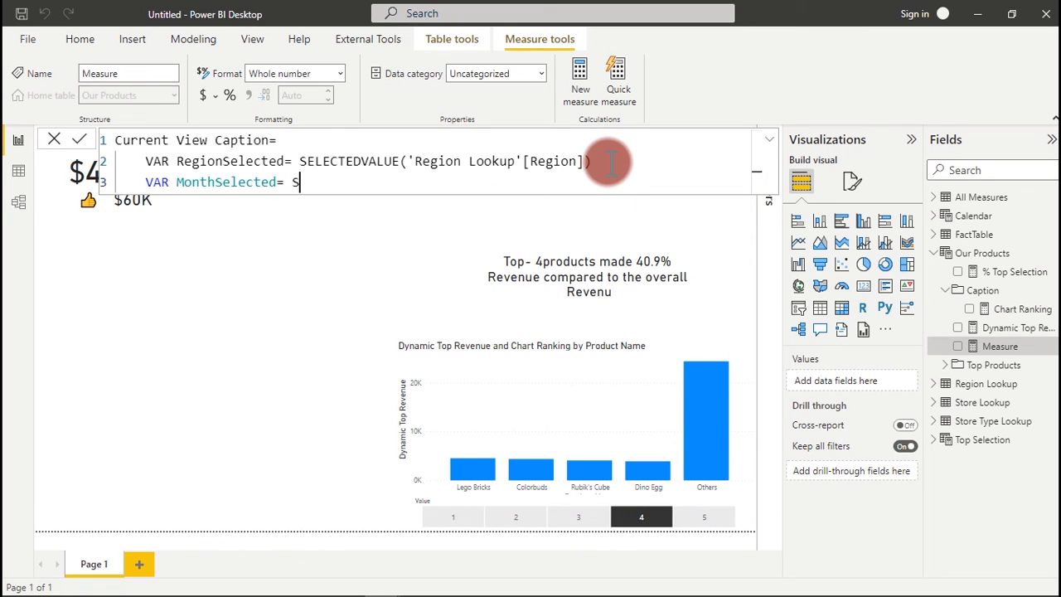
Define MonthSelected as SELECTEDVALUE('Calendar'[YM Combined])
key("Down")
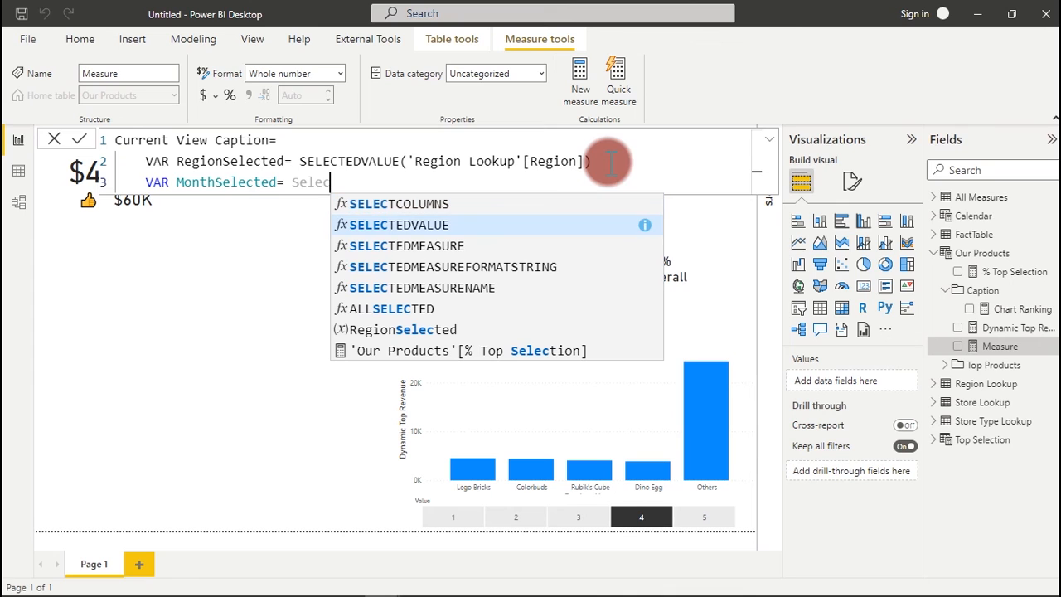
key("Tab")
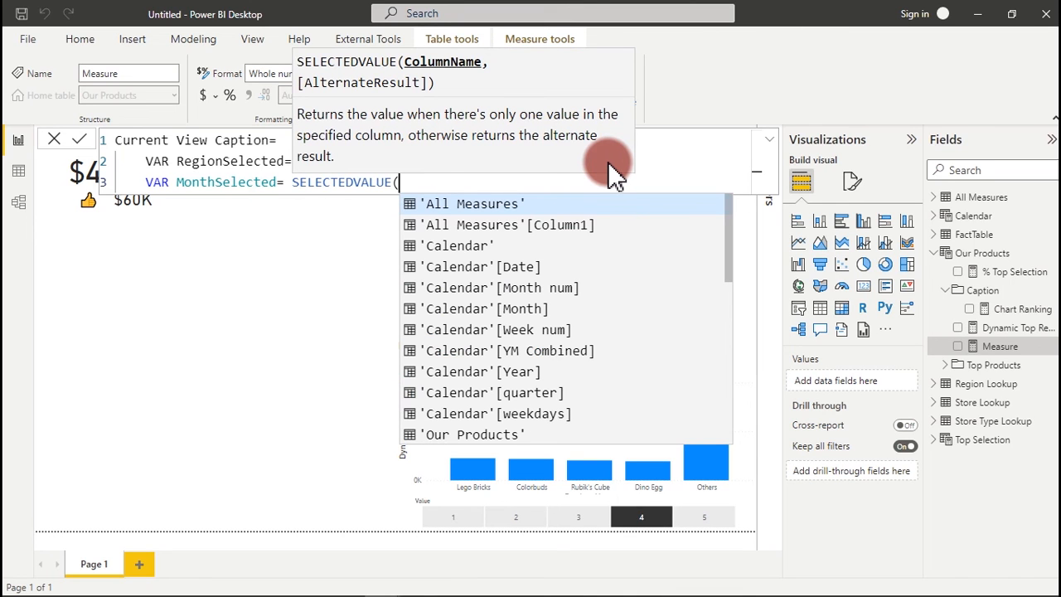
type("cal")
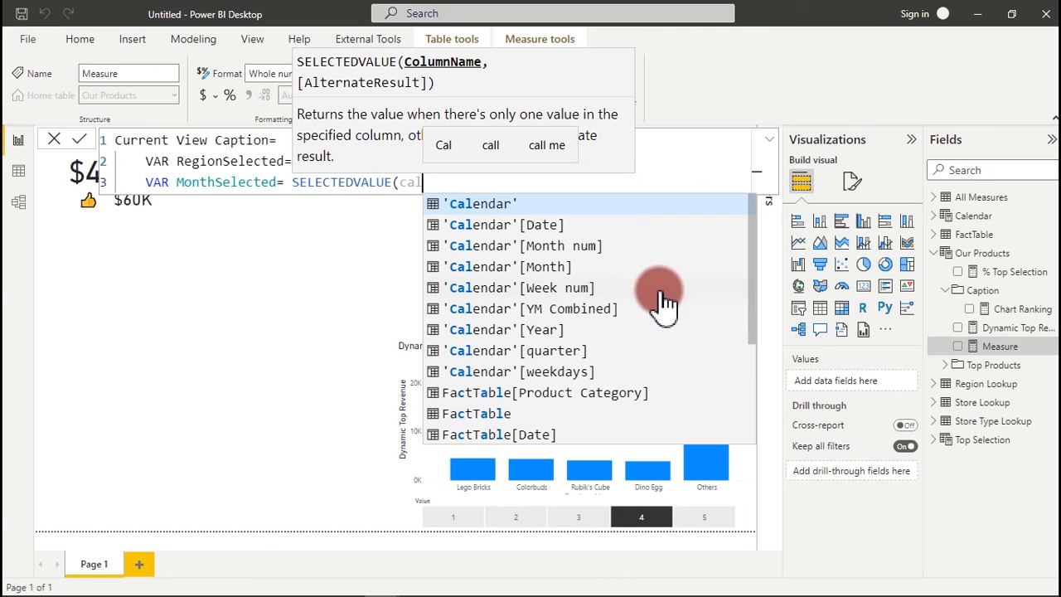
left_click(572, 310)
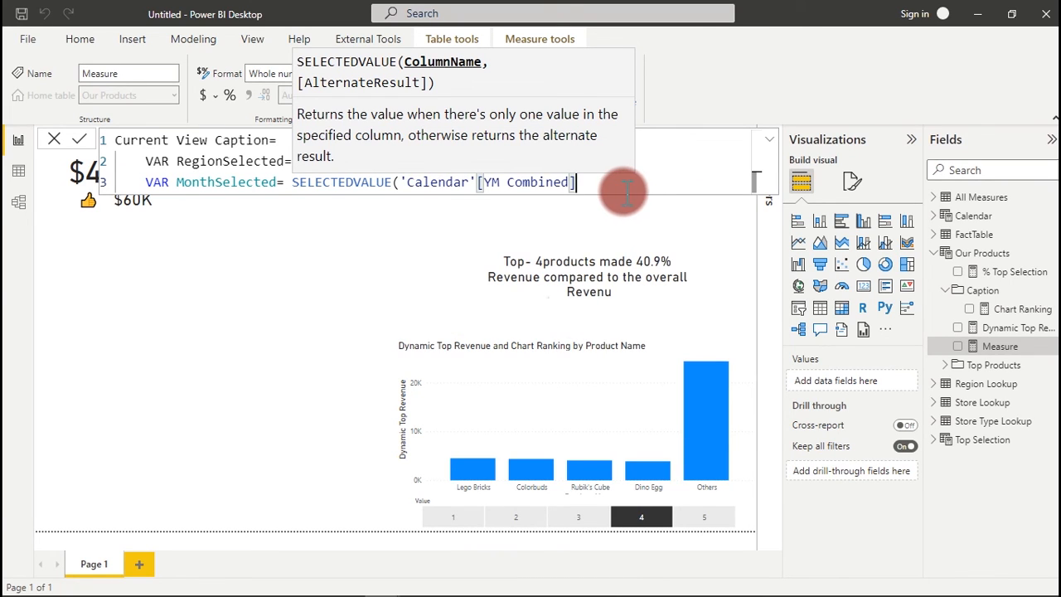
type(")")
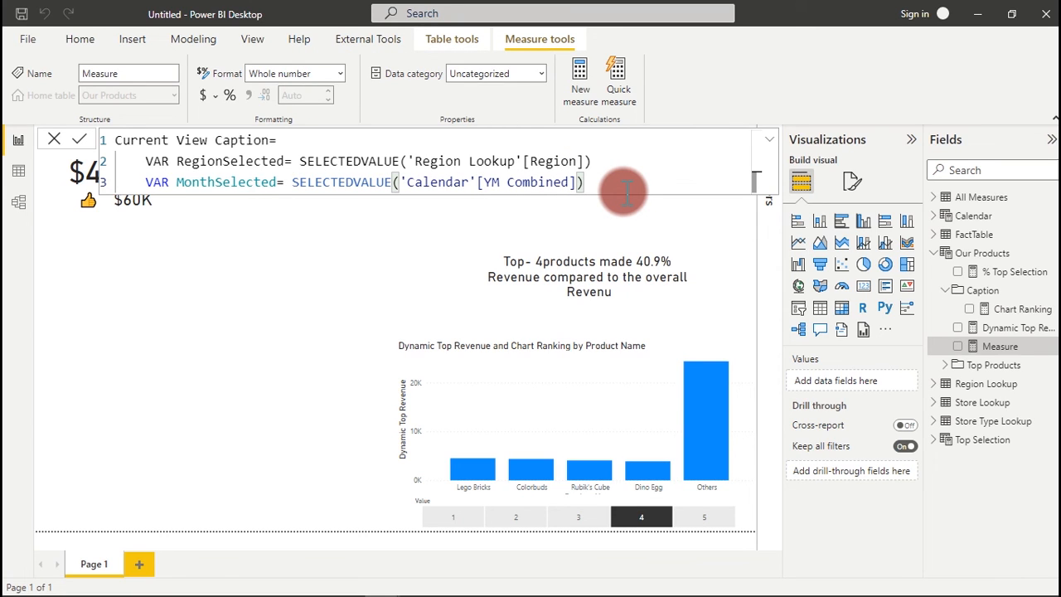
Add a RETURN line below the two variables in the Current View Caption formula, separated from them by a blank line
key("shift+Return")
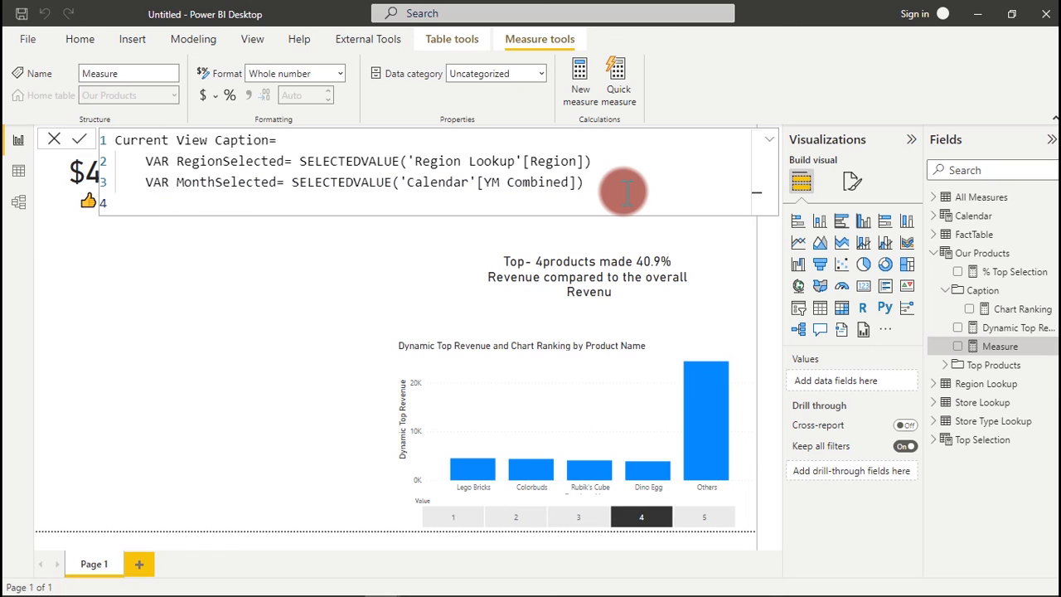
key("shift+Return")
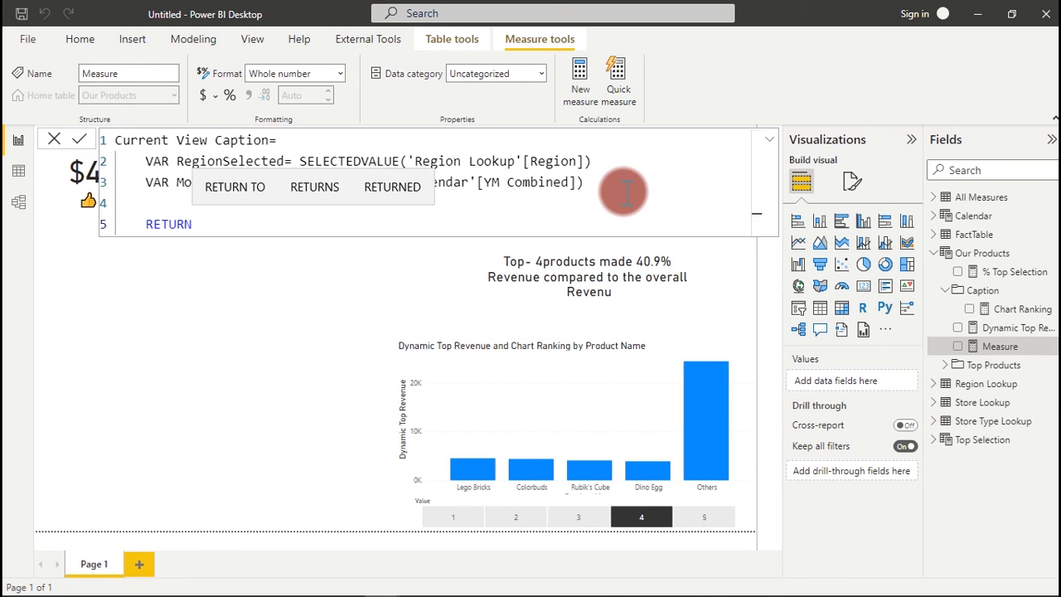
type("RETURN")
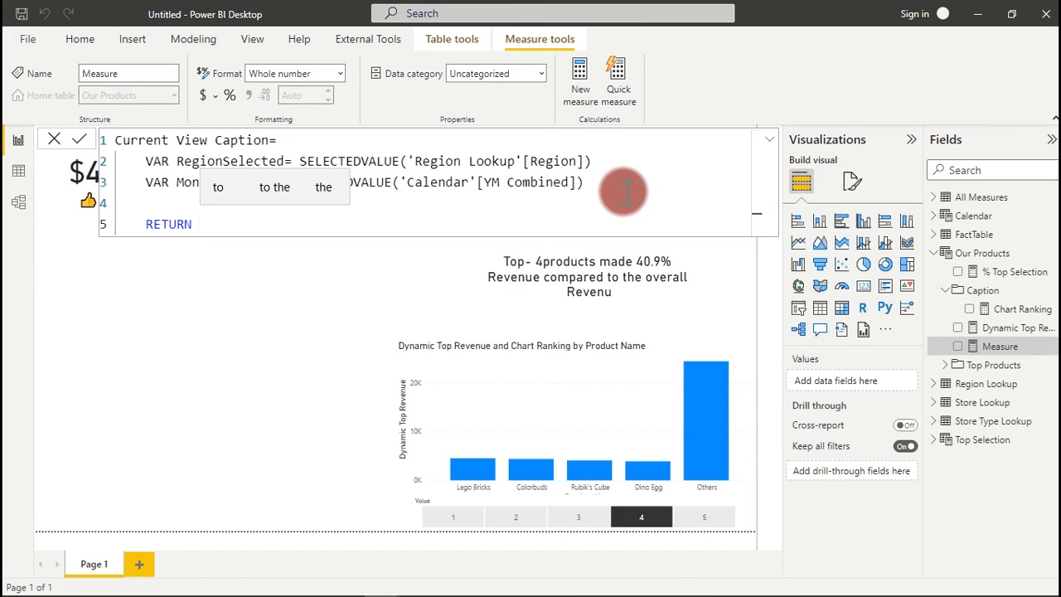
key("shift+Return")
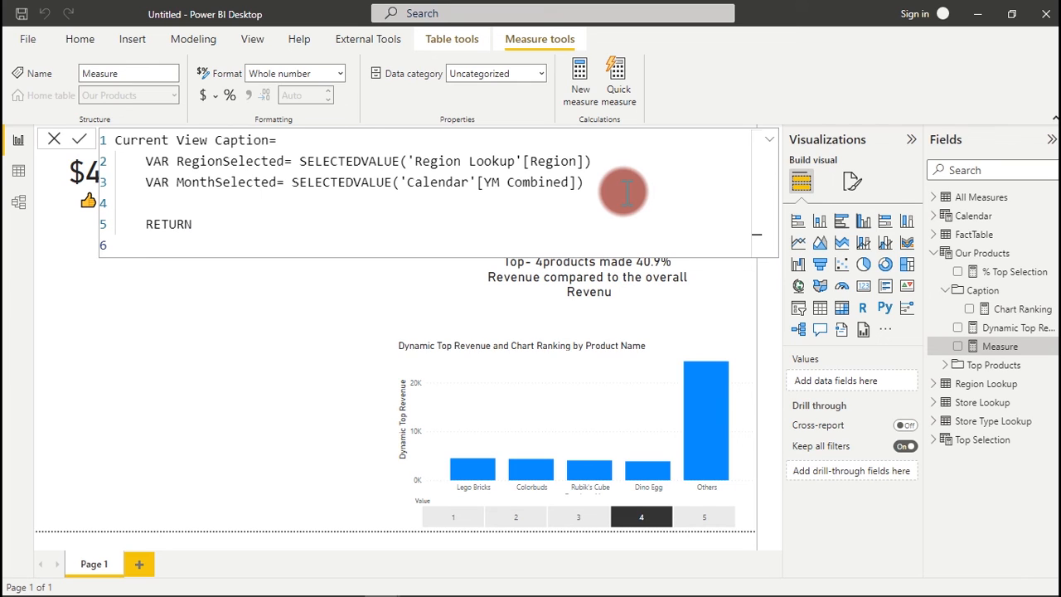
Write the returned expression on the line below RETURN as RegionSelected&" Performance in "&MonthSelected
type("reg")
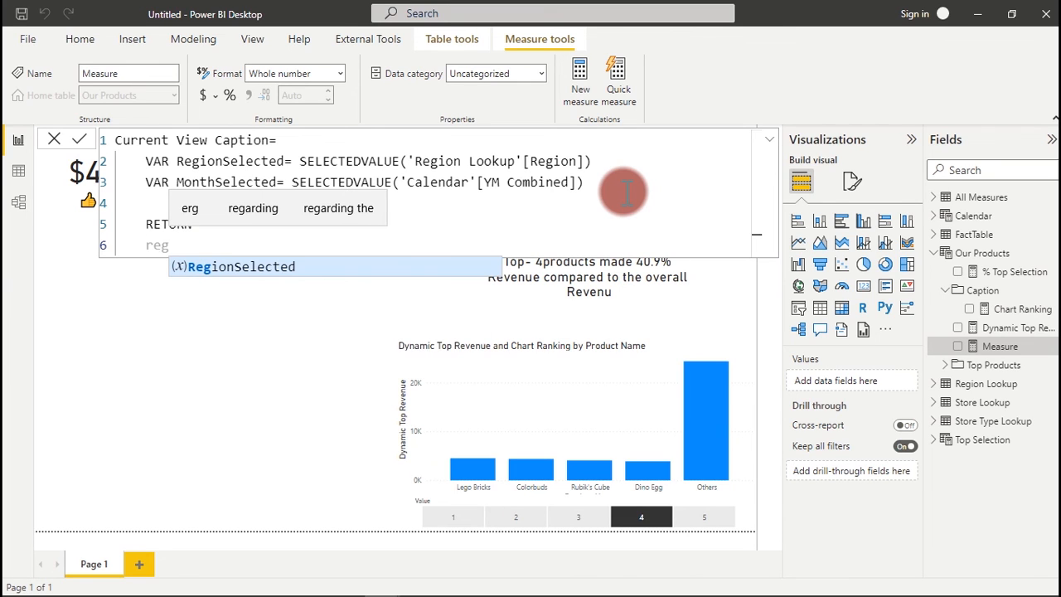
key("Tab")
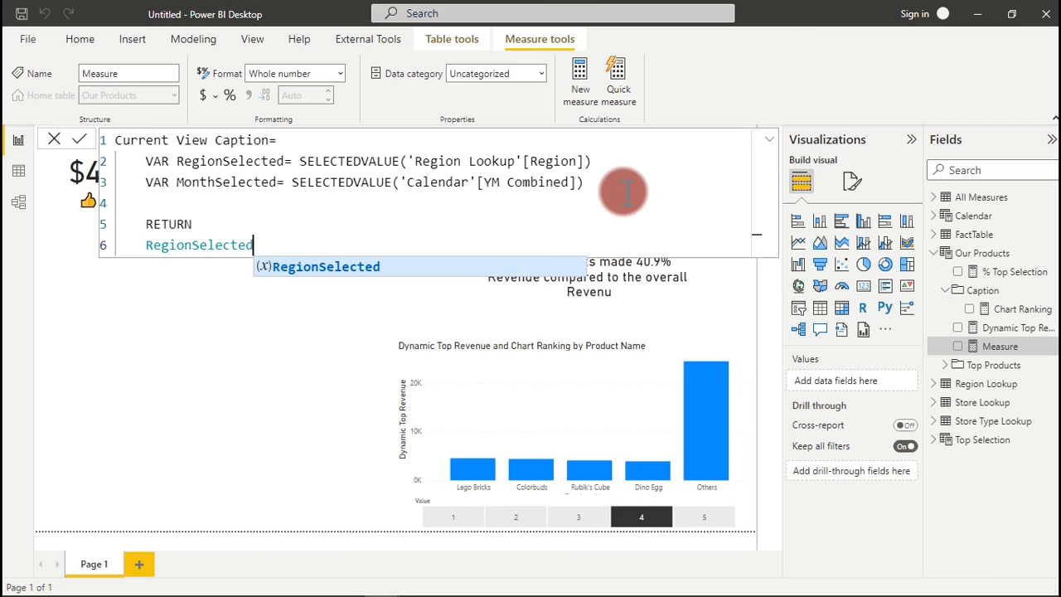
type("&\" Per")
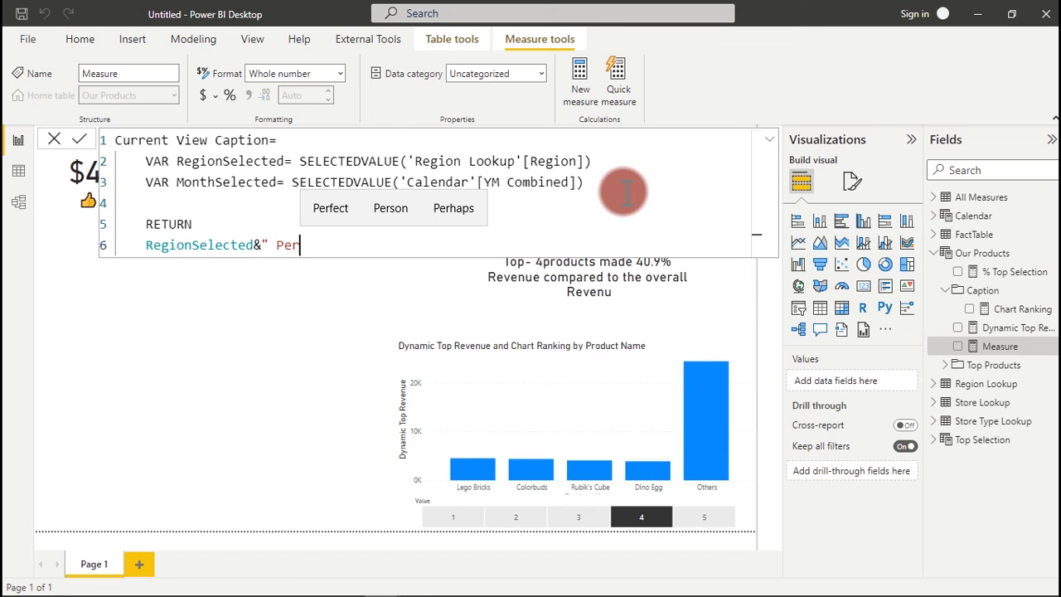
type("forman")
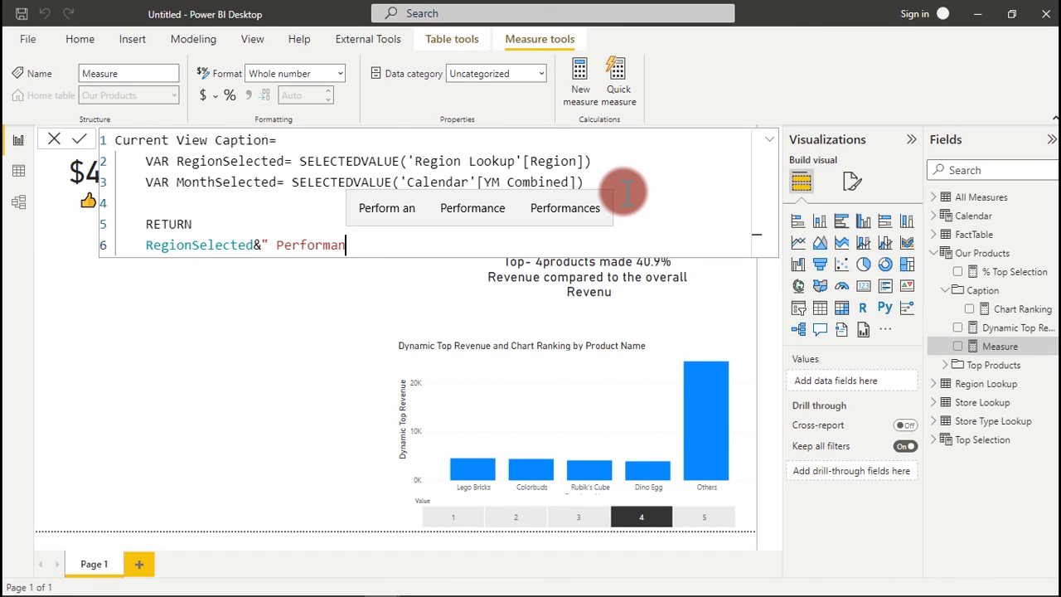
type("ce in")
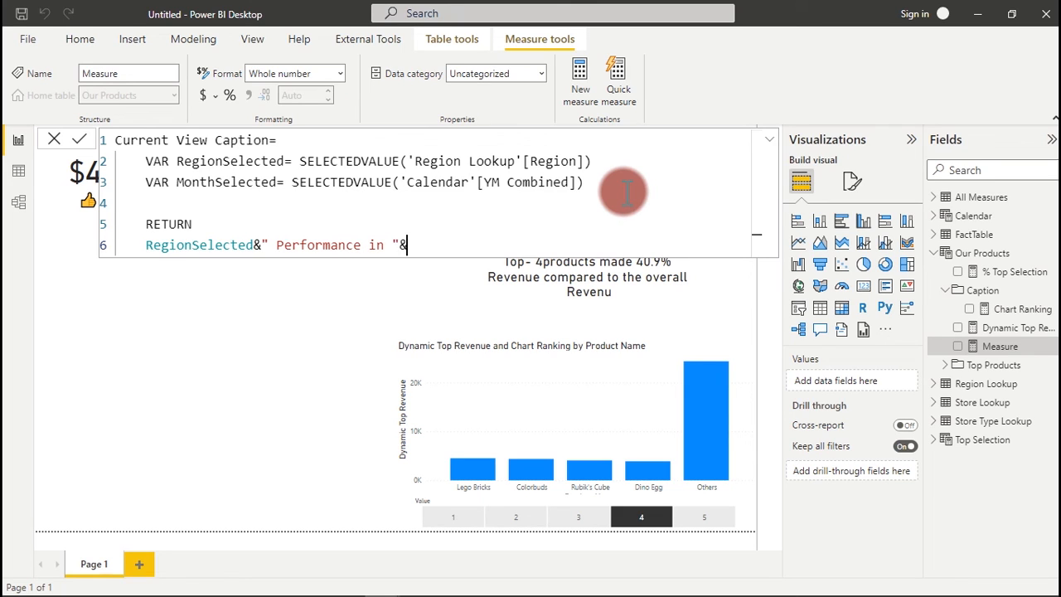
type(" \"&mont")
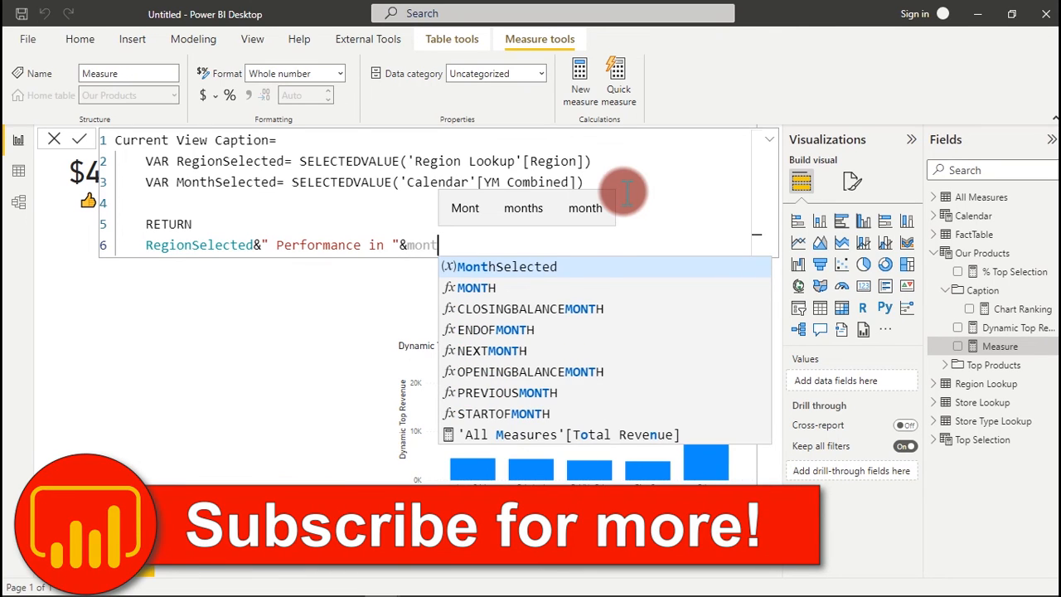
key("Tab")
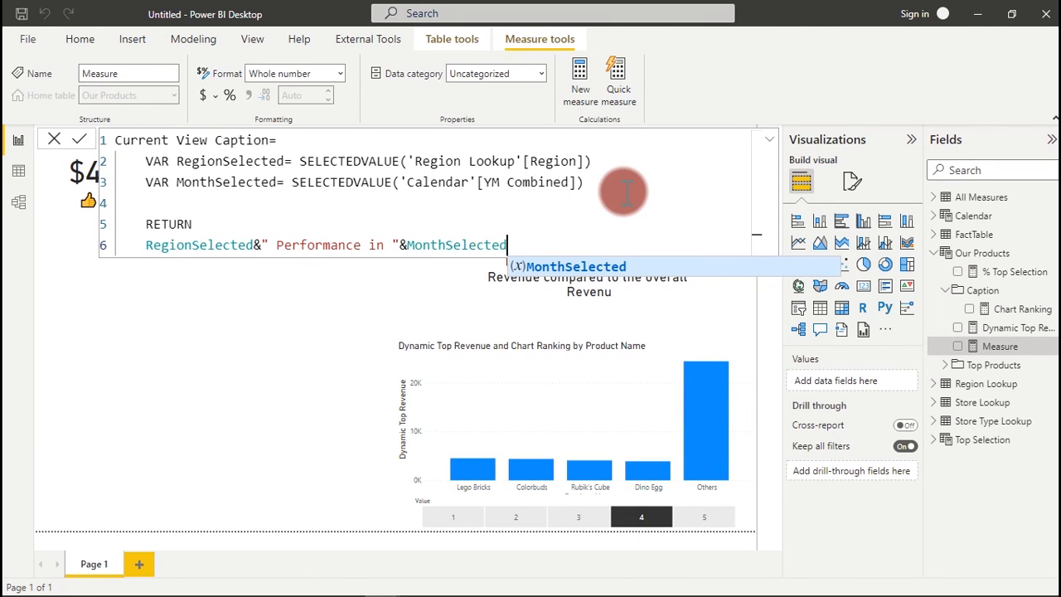
Insert a space after RegionSelected and one before MonthSelected in the returned expression, and commit the measure
left_click(406, 245)
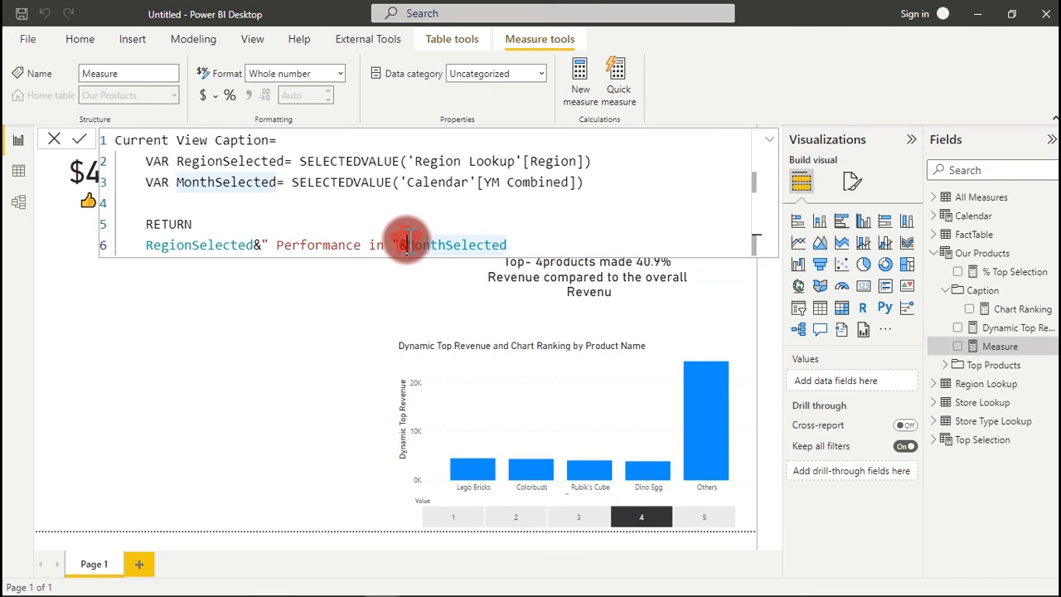
left_click(257, 245)
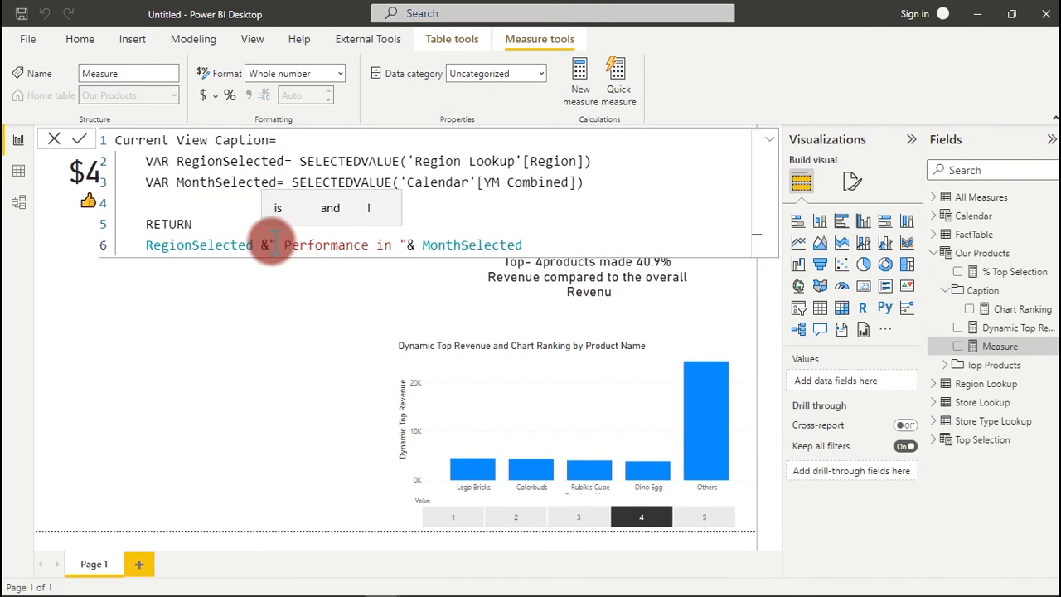
double_click(358, 244)
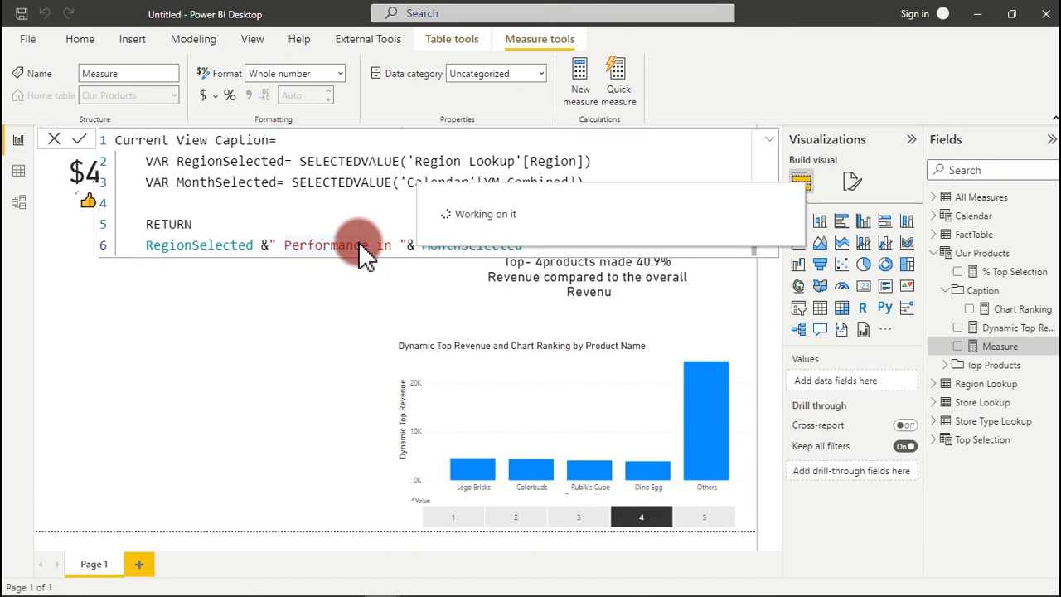
Add a card visual showing the Current View Caption measure below the revenue cards and widen it toward the top-products caption
left_click(269, 359)
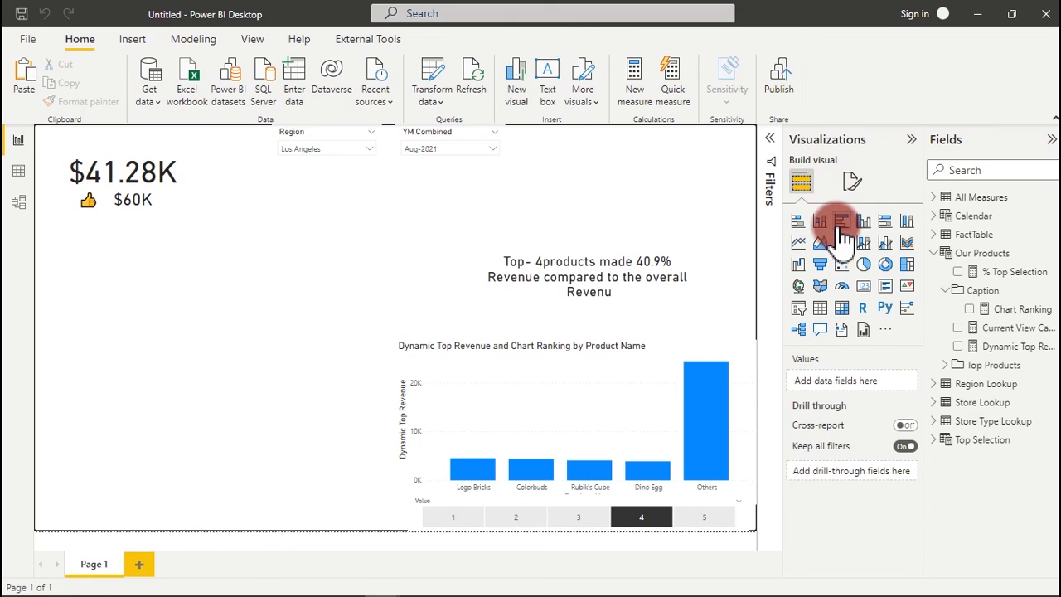
left_click(863, 285)
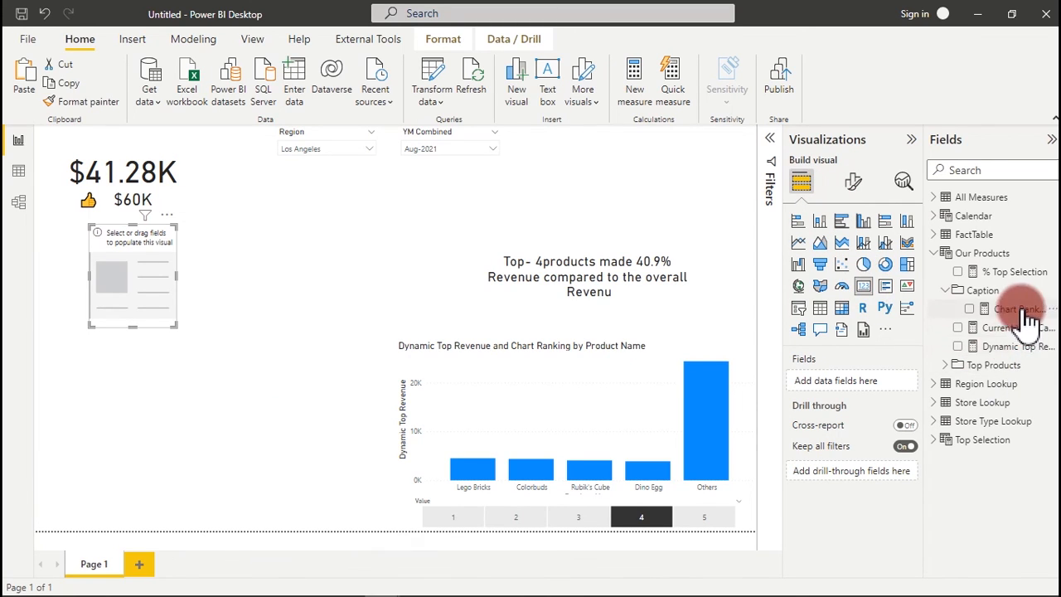
left_click(964, 329)
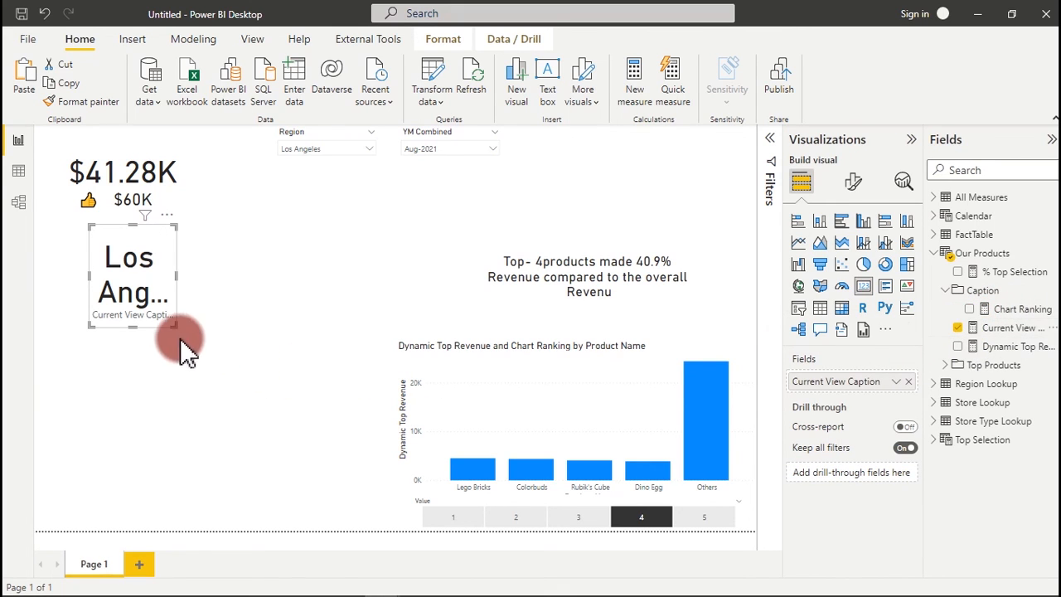
left_click_drag(172, 328, 467, 304)
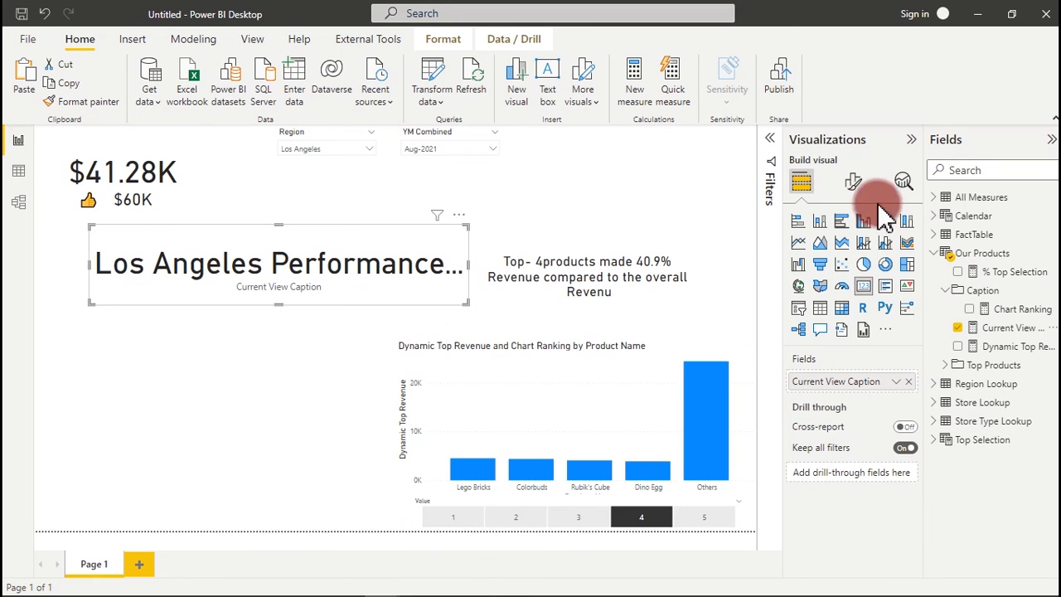
Set the callout value font size of the Current View Caption card to 20
left_click(856, 183)
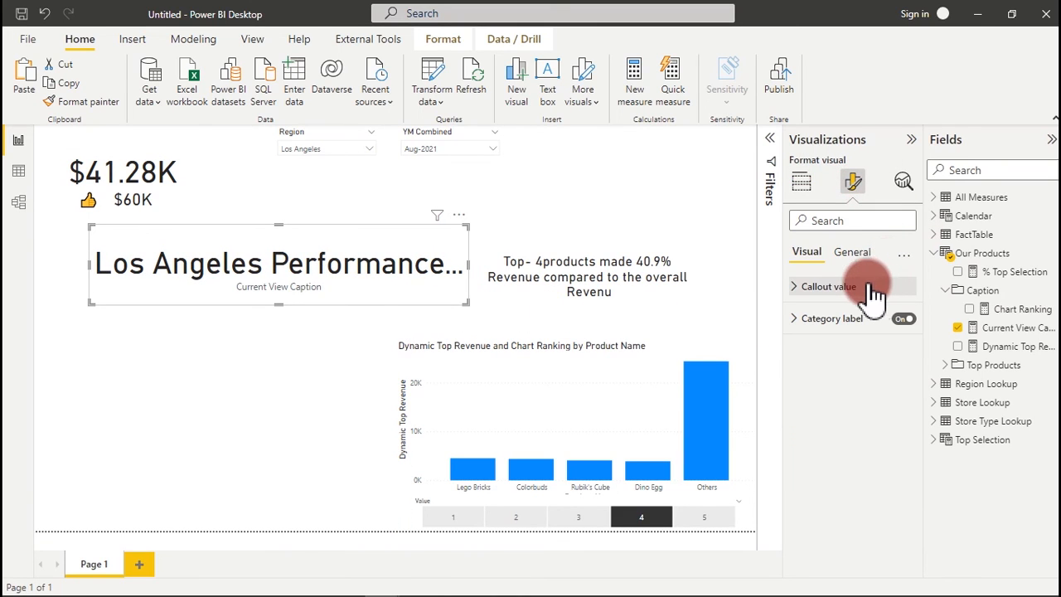
left_click(824, 286)
left_click_drag(885, 333, 857, 344)
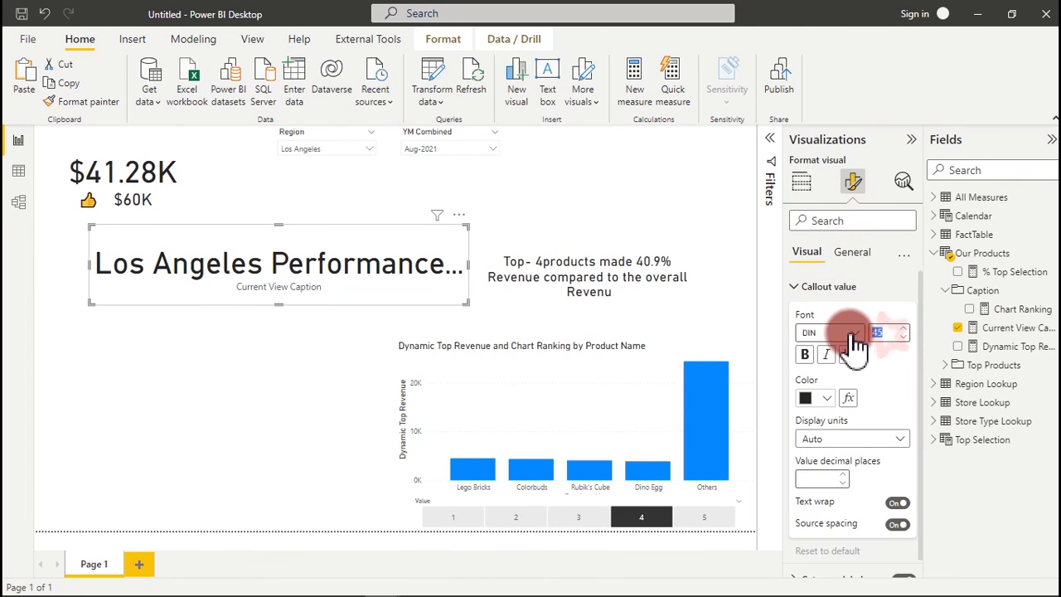
type("25")
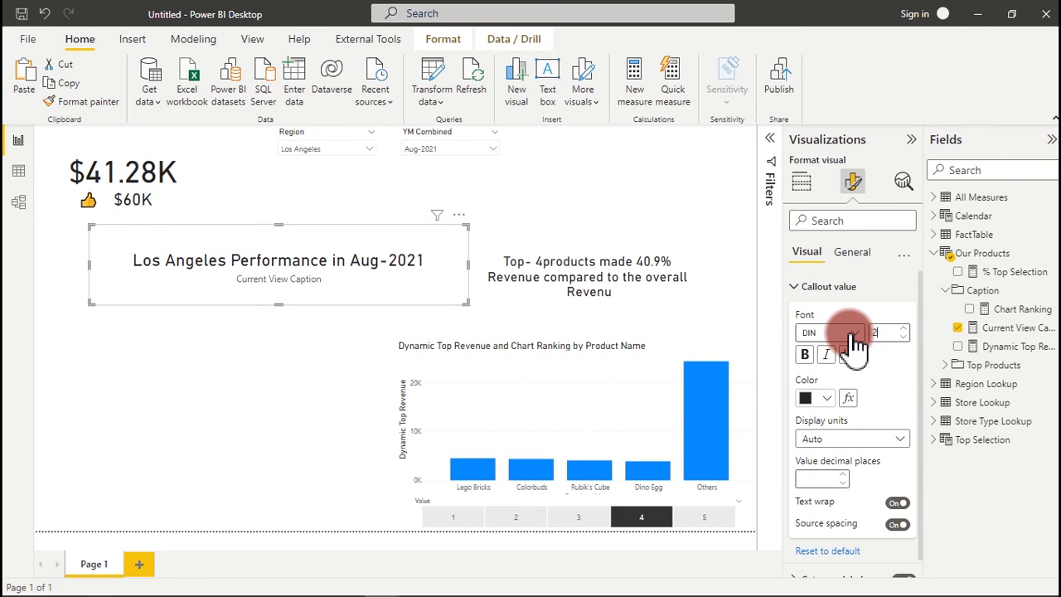
type("0")
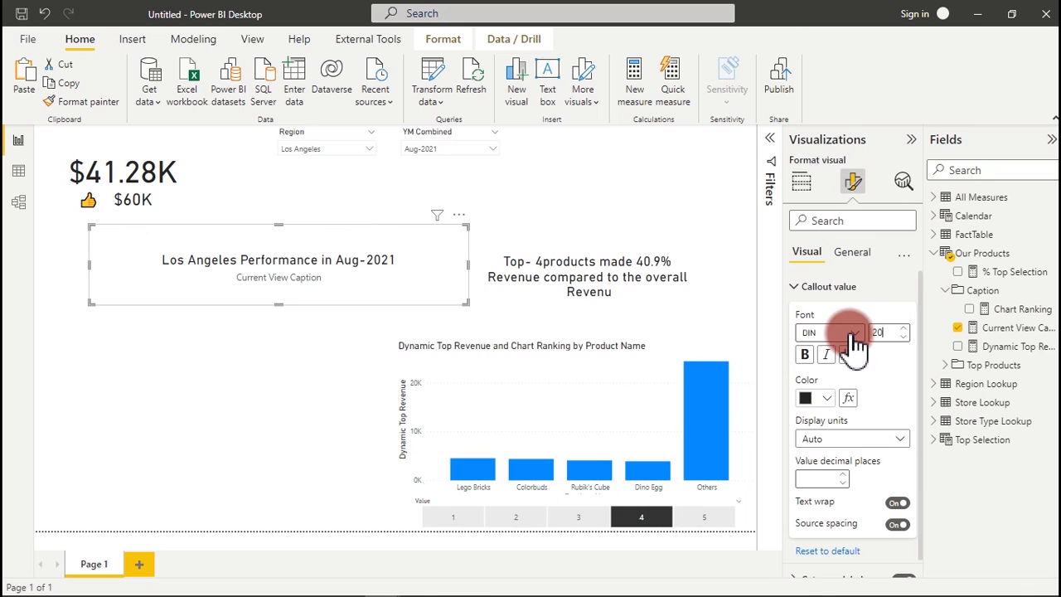
Turn off the caption card's category label and narrow the card to fit closely around its text
left_click(881, 290)
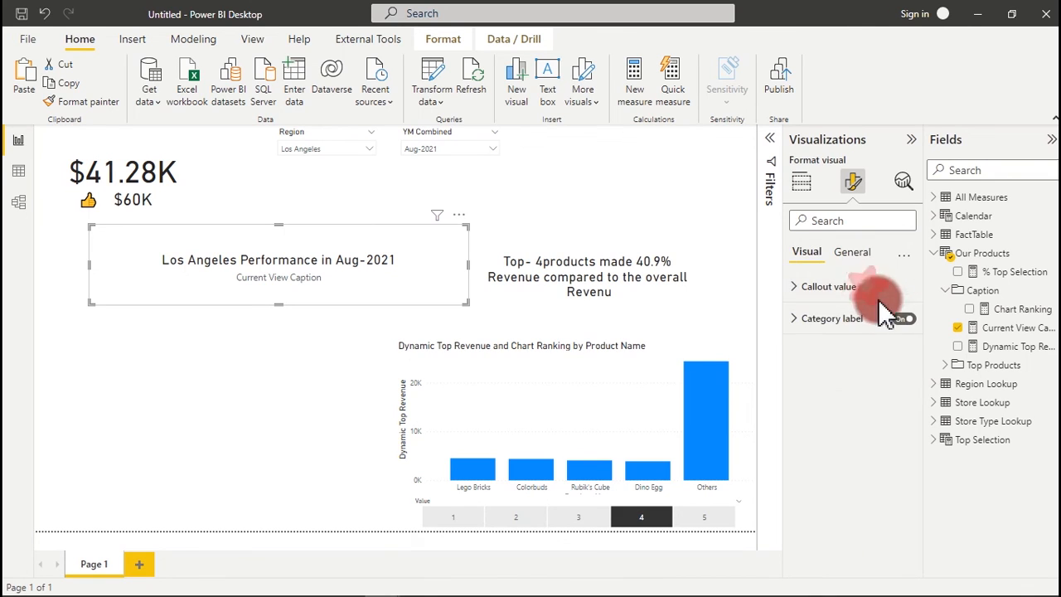
left_click(905, 319)
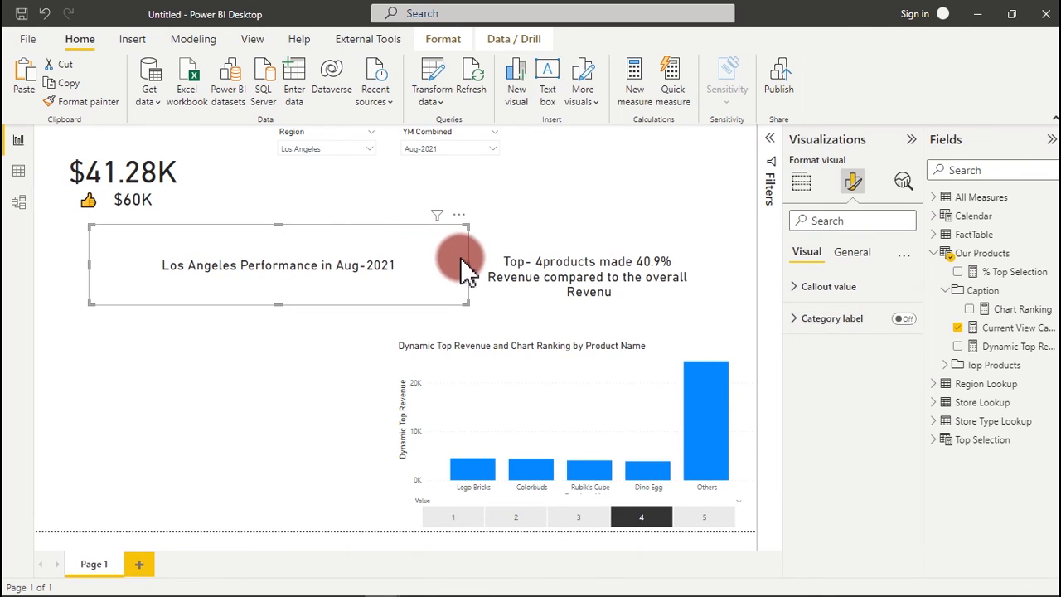
left_click_drag(467, 265, 406, 294)
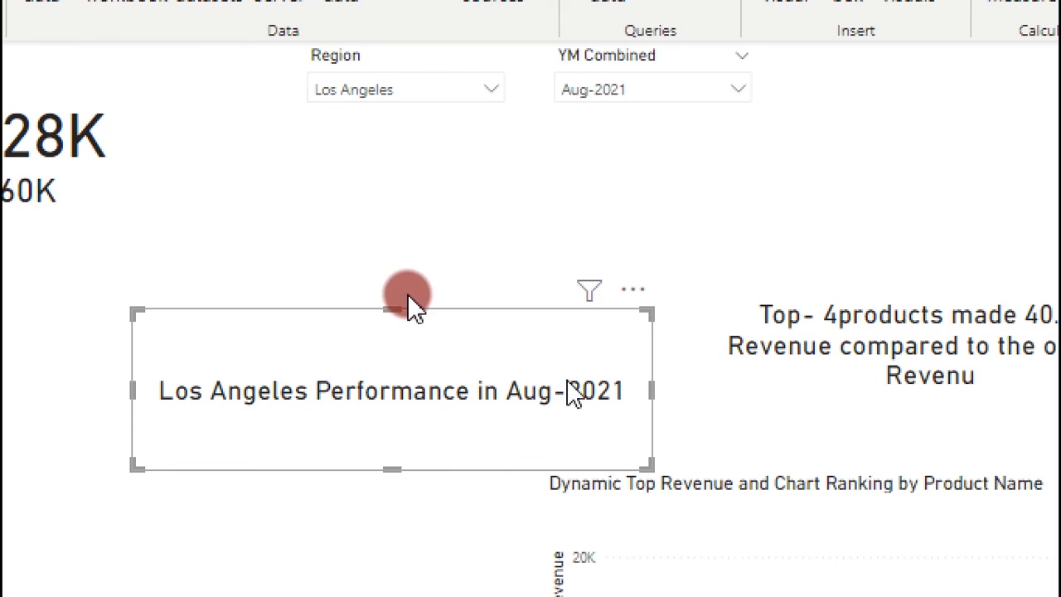
Test the dynamic caption by selecting New York in the Region slicer and Jan-2020 in the YM Combined slicer
left_click(408, 91)
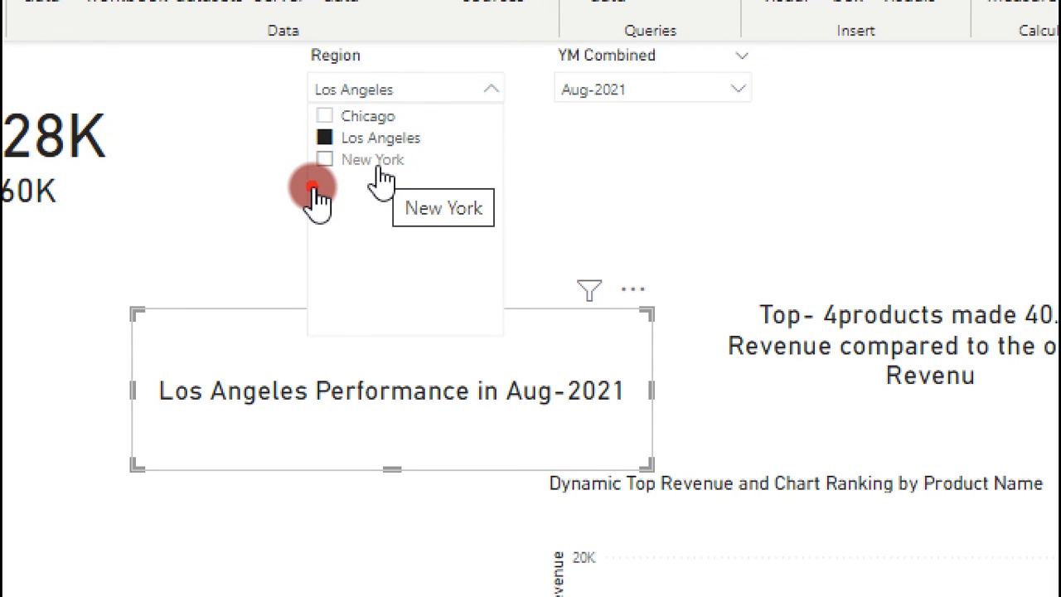
left_click(378, 163)
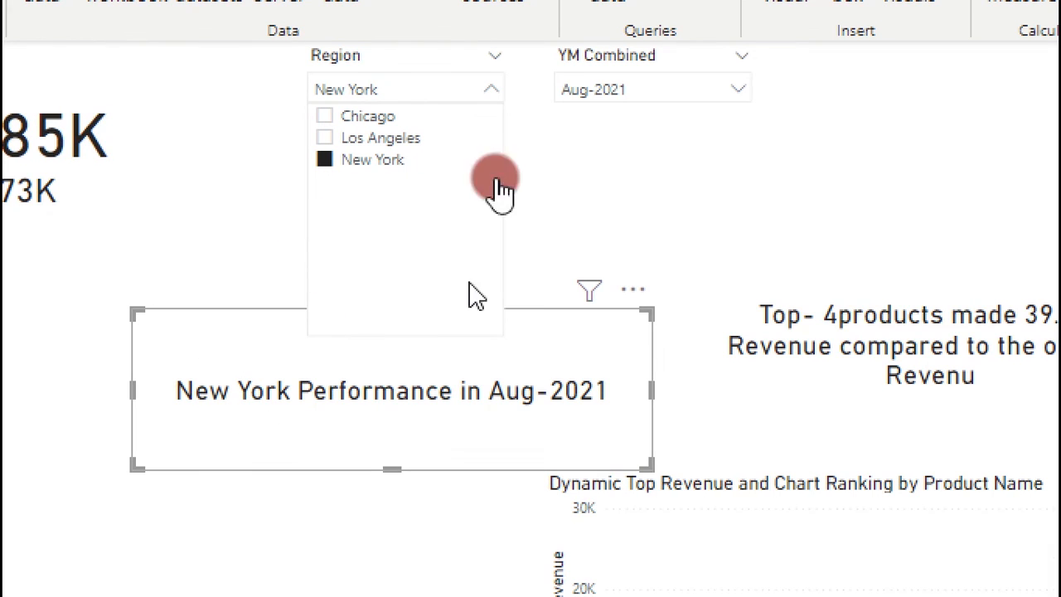
left_click(738, 89)
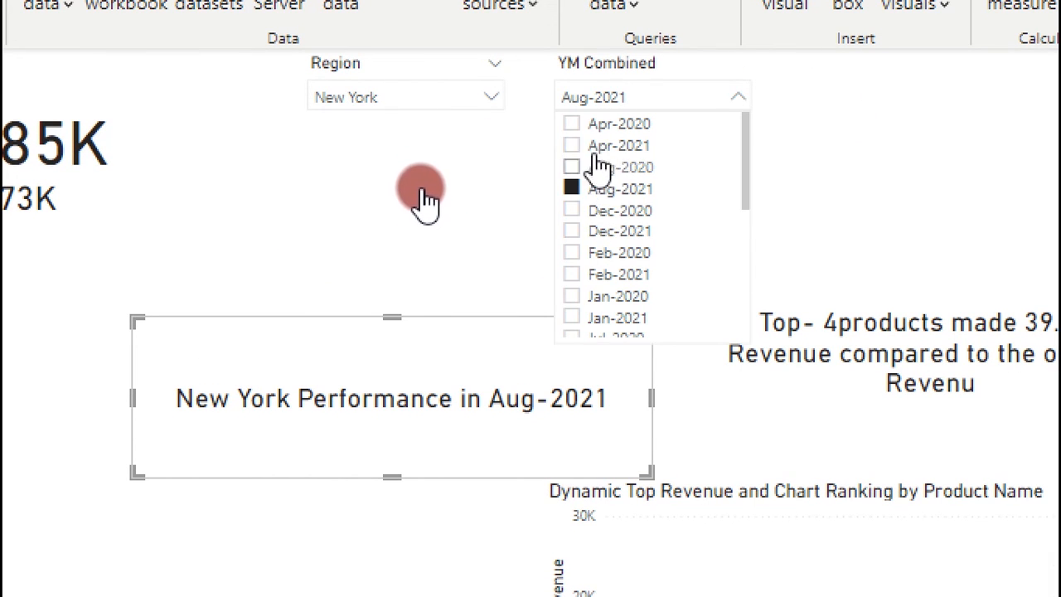
left_click(600, 300)
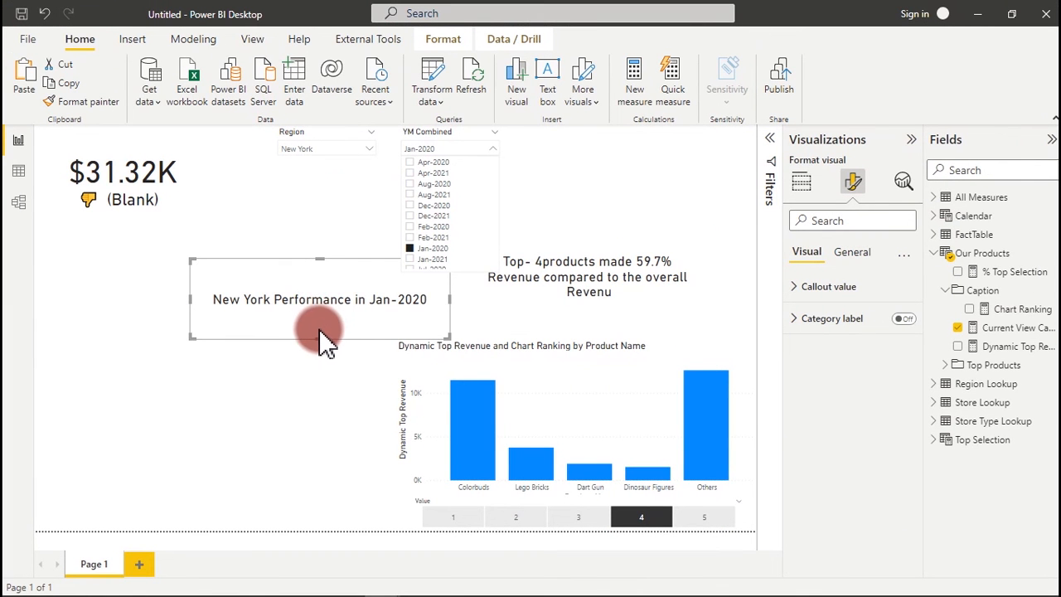
Reduce the caption card's height and move the revenue, thumb icon and goal cards together slightly down the page
left_click_drag(320, 338, 320, 292)
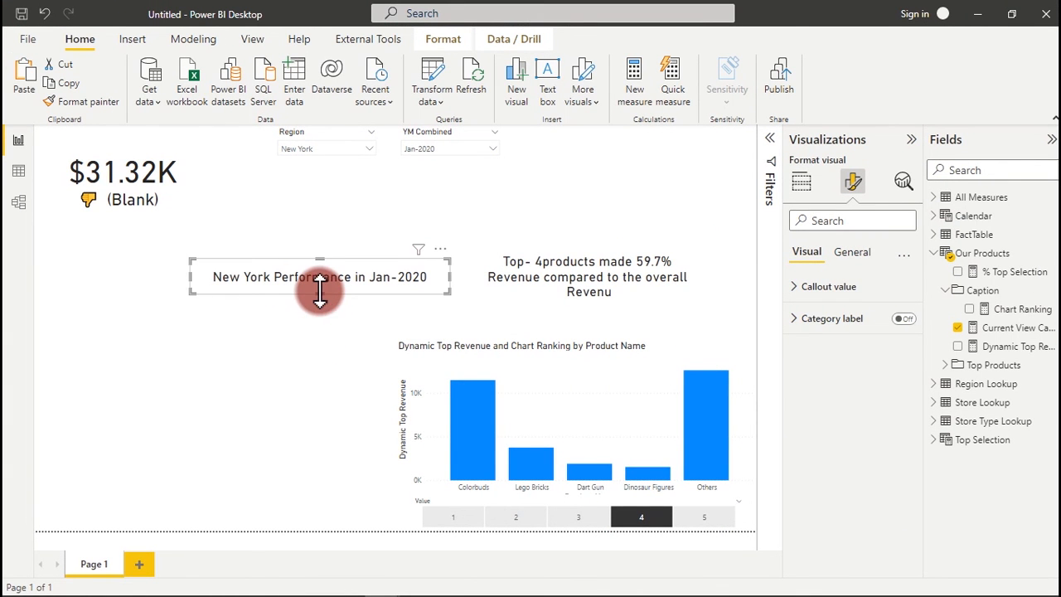
left_click(43, 156)
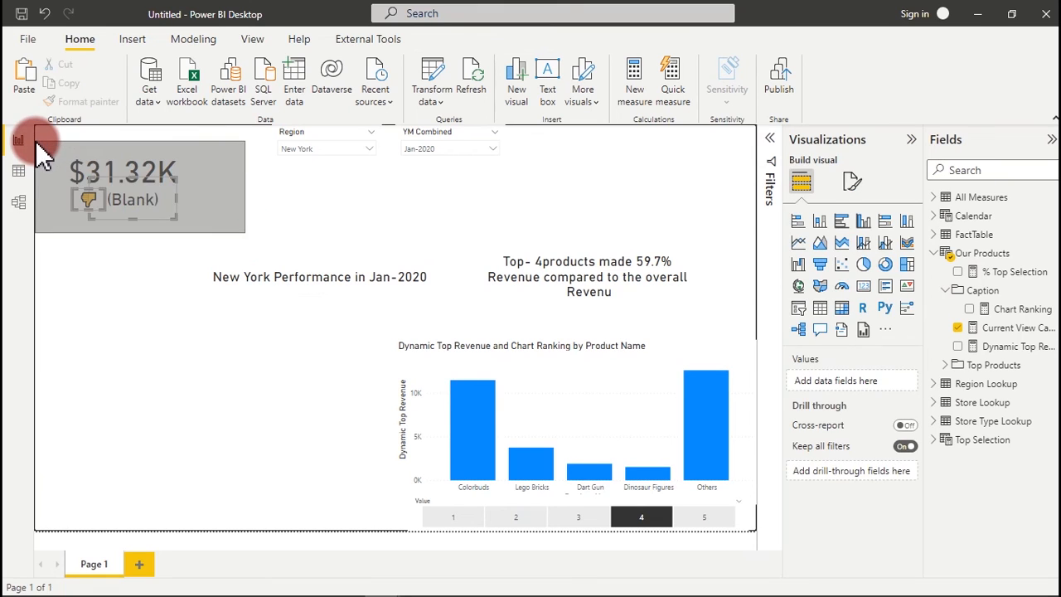
left_click_drag(36, 142, 37, 143)
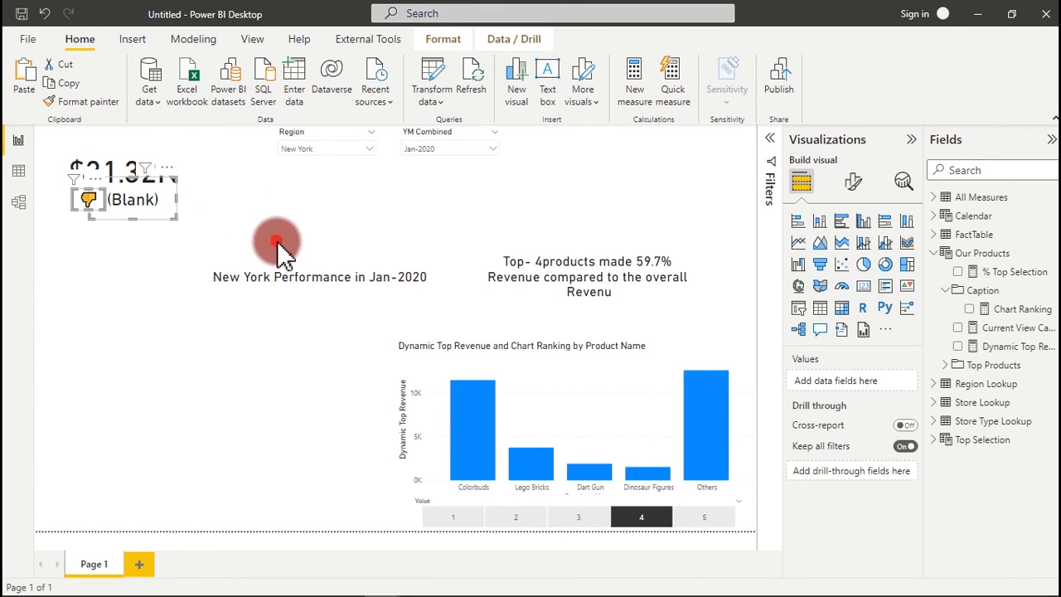
left_click_drag(280, 244, 96, 193)
left_click(237, 226)
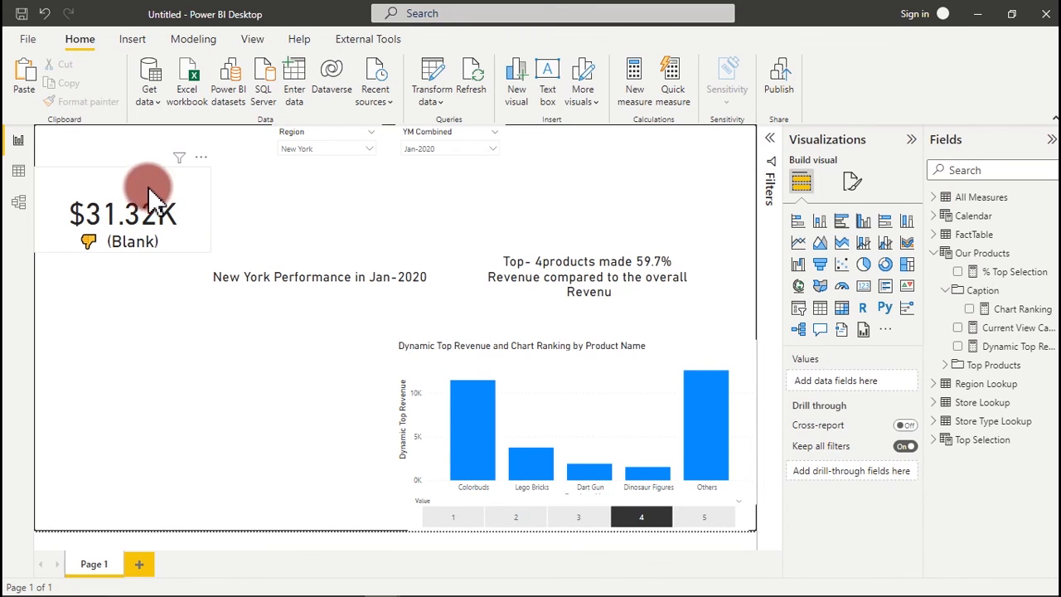
Place the Current View Caption card directly above the revenue card and deselect it
left_click_drag(350, 278, 185, 186)
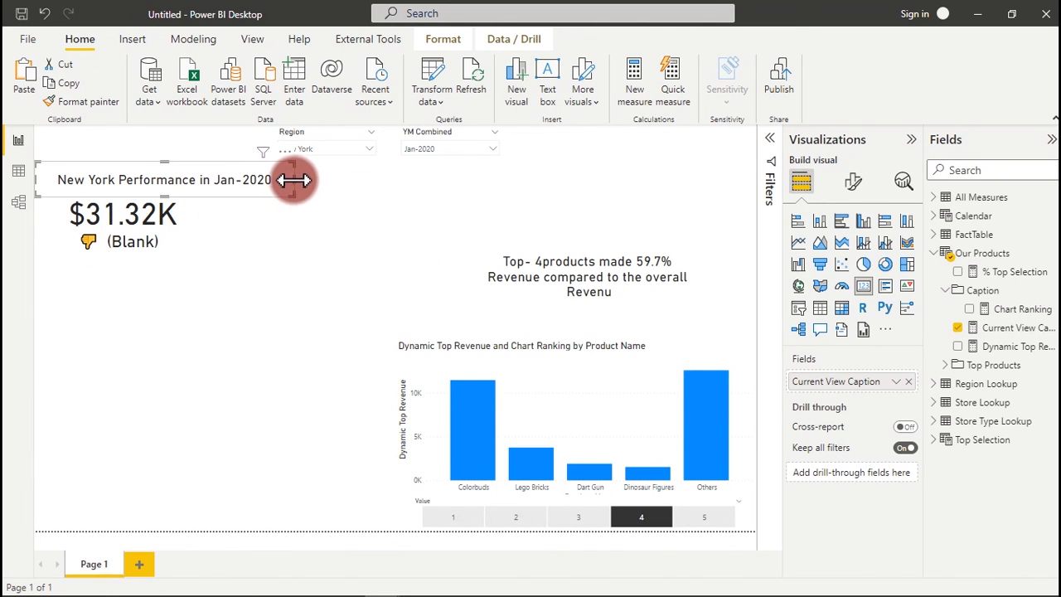
left_click(311, 270)
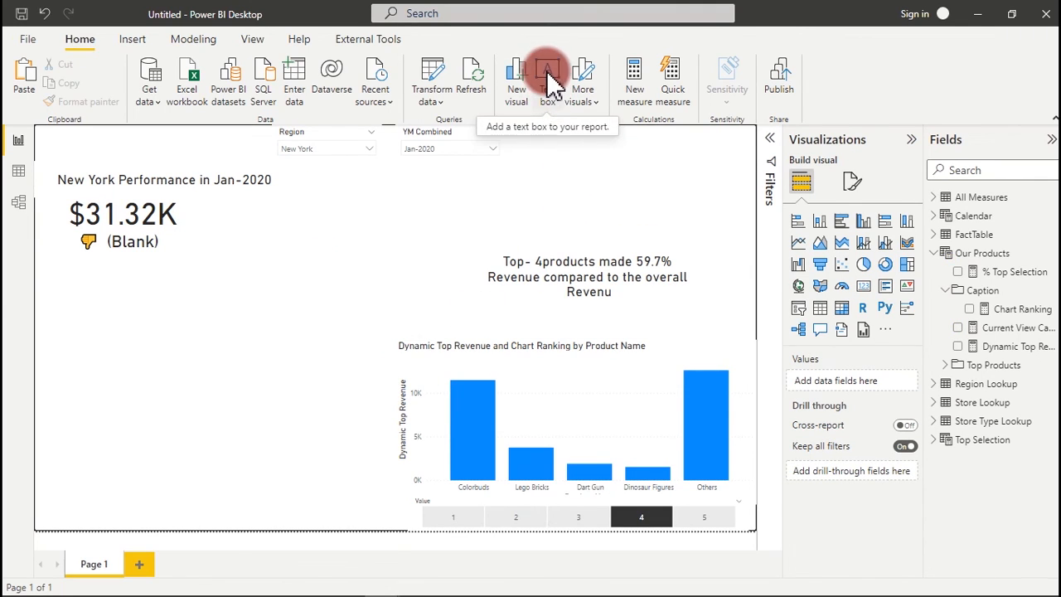
Add a text box to the report page and enter the title "Toy Sales Dashboard"
left_click(546, 91)
left_click(547, 174)
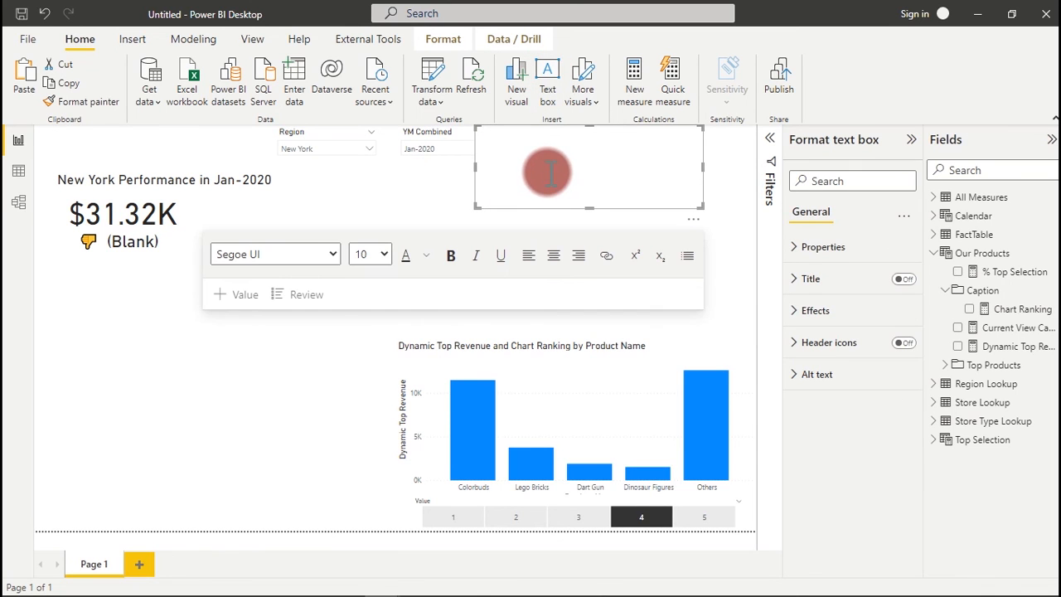
left_click(552, 155)
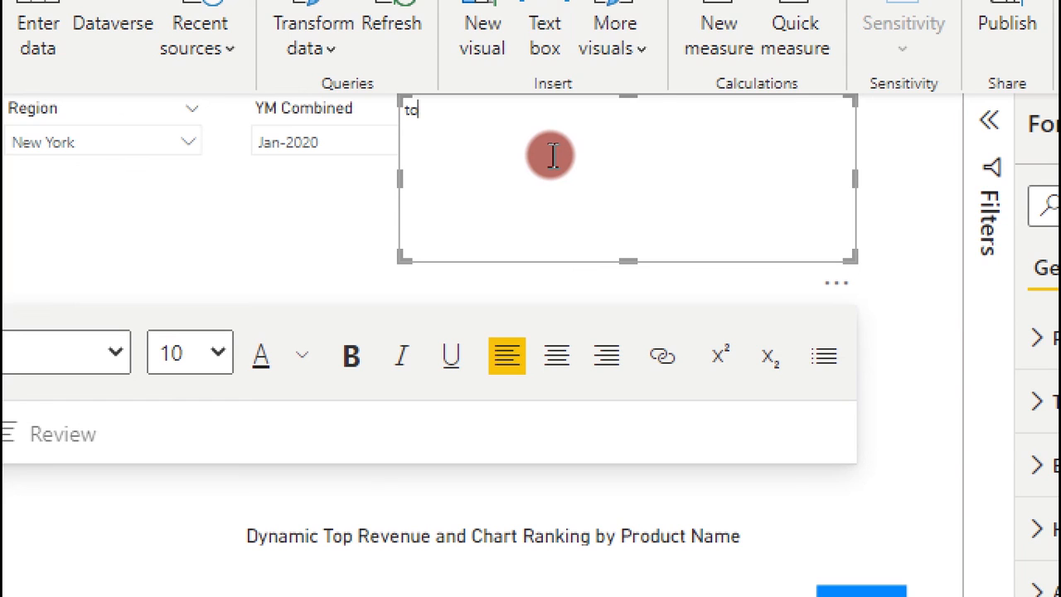
type("to")
key("BackSpace")
key("BackSpace")
type("To")
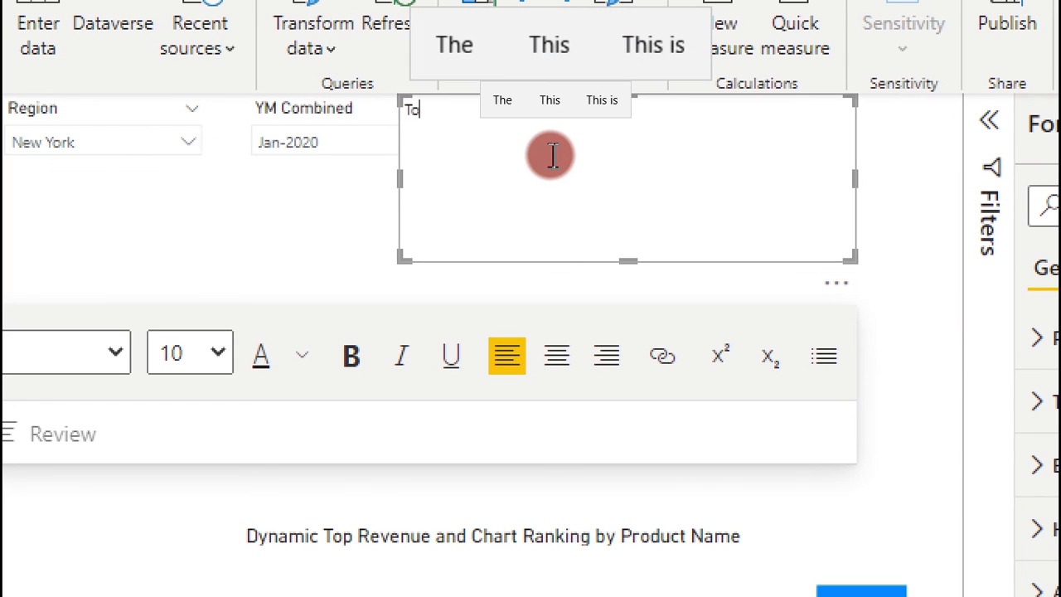
type("y Sales ")
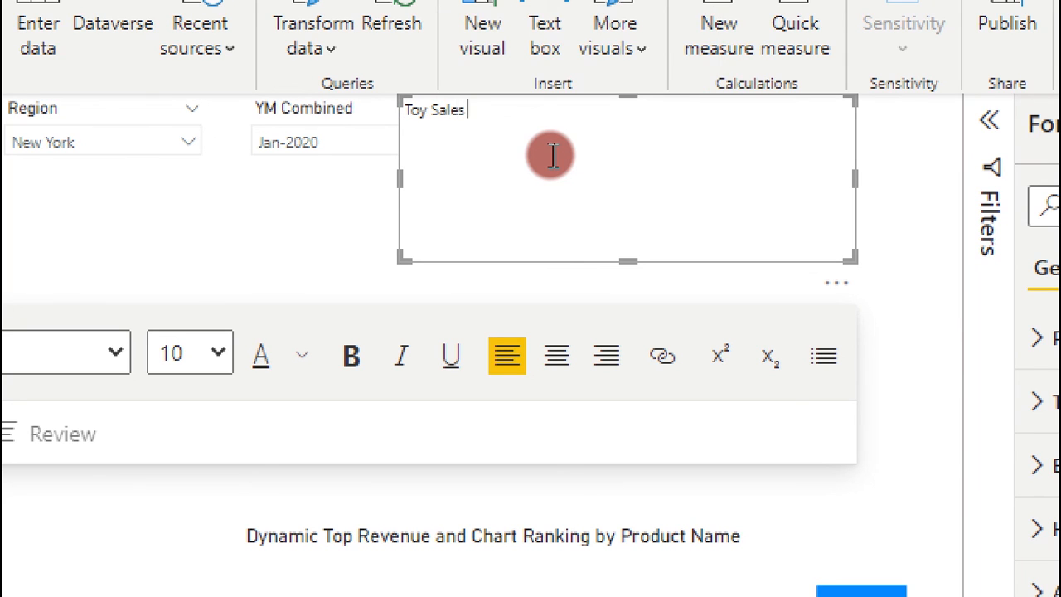
type("Dashboar")
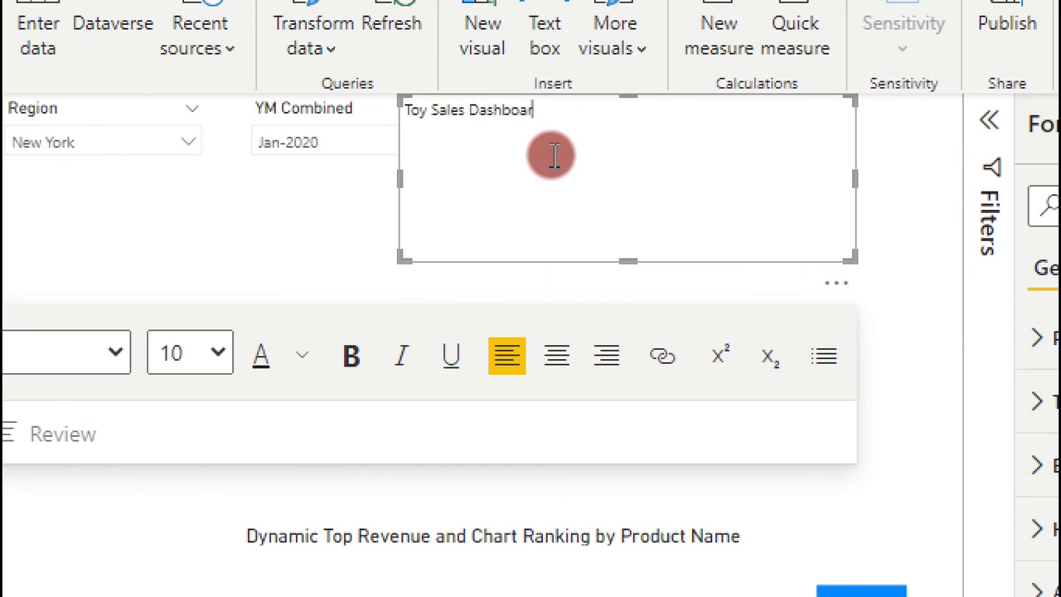
type("d")
Format the title text in Segoe (Bold) at size 28 with the theme color Black, 20% lighter
key("ctrl+a")
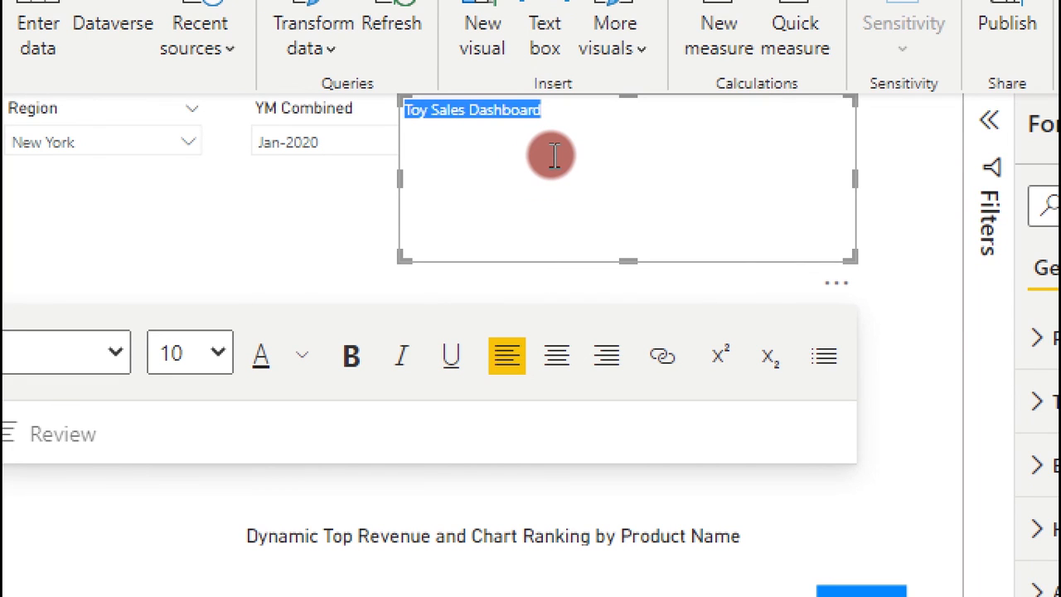
left_click(217, 355)
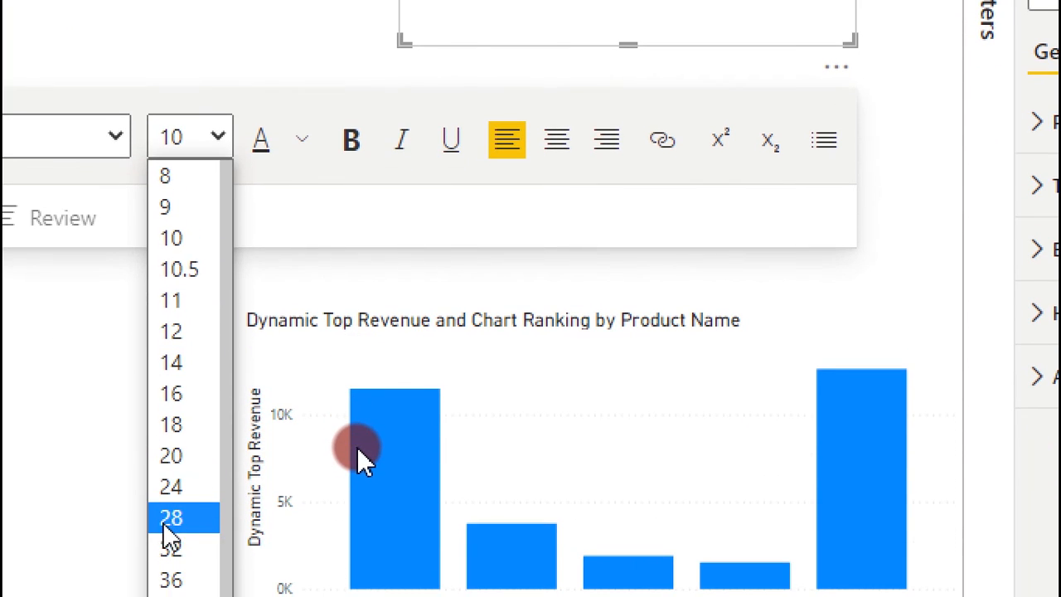
left_click(168, 522)
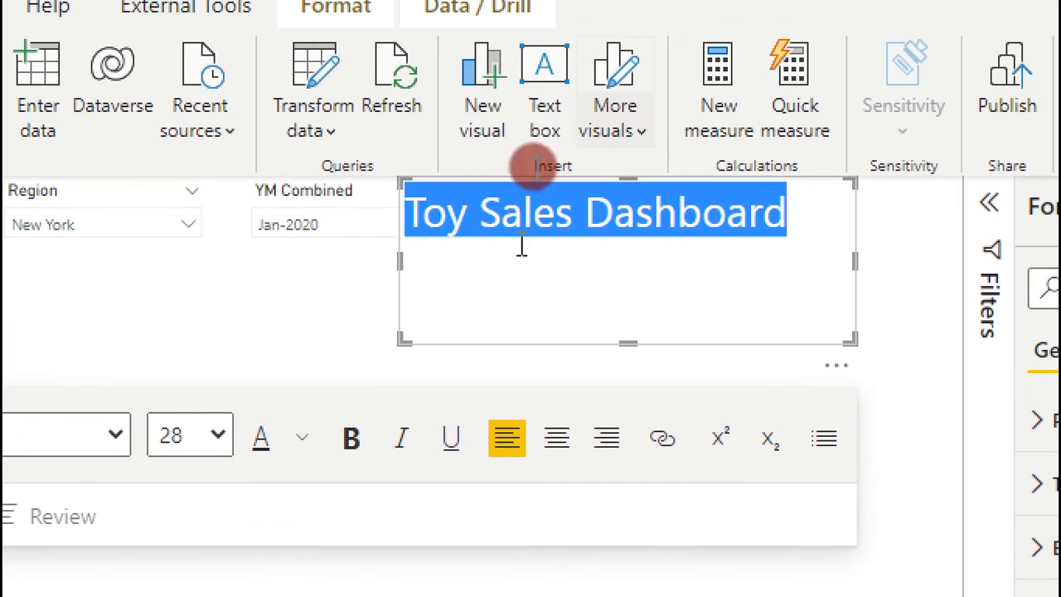
left_click(223, 444)
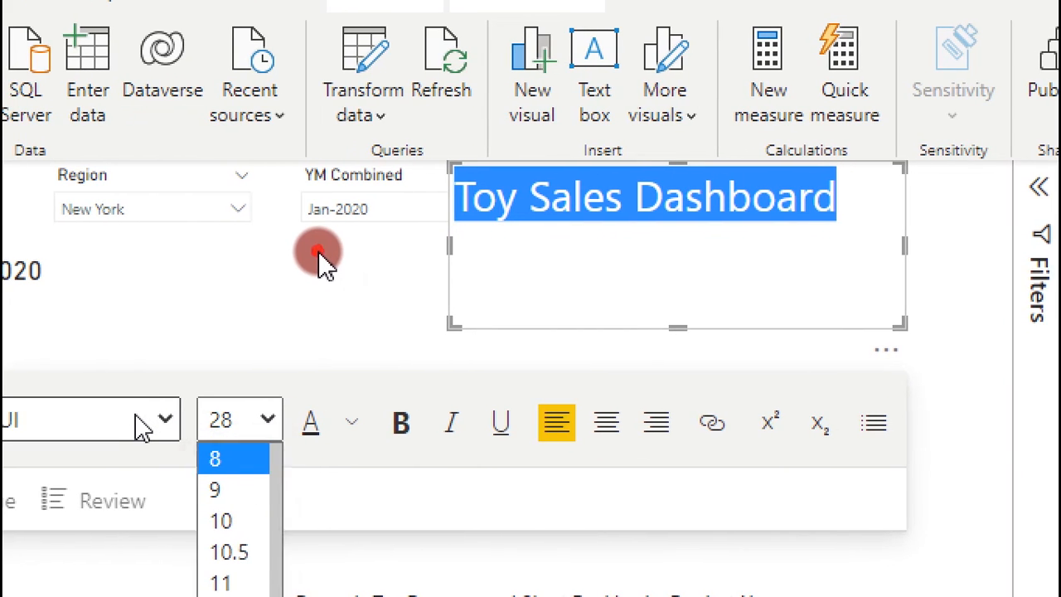
left_click(143, 427)
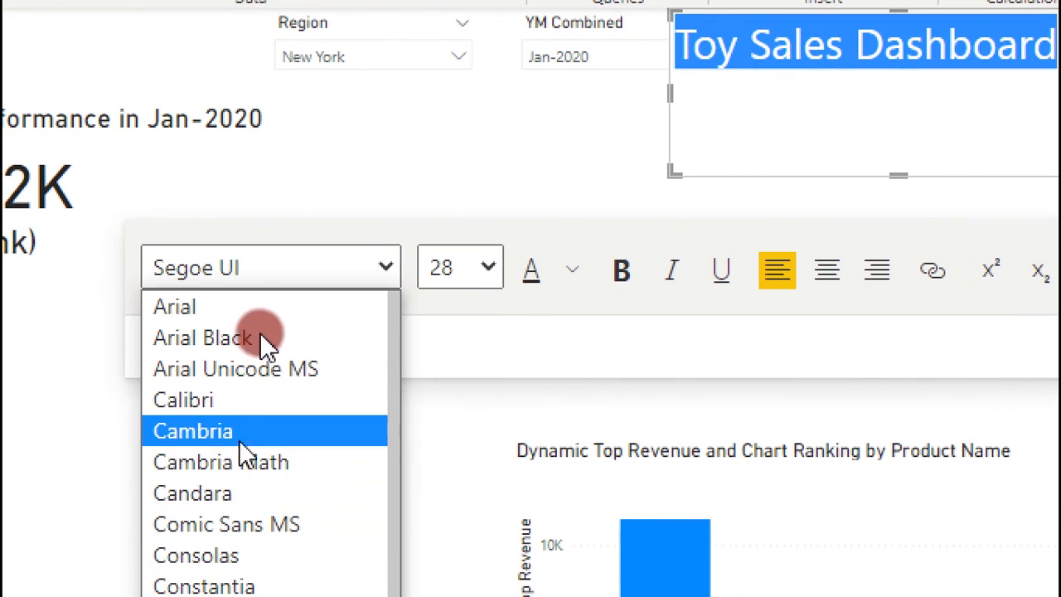
scroll(346, 320, "down", 1)
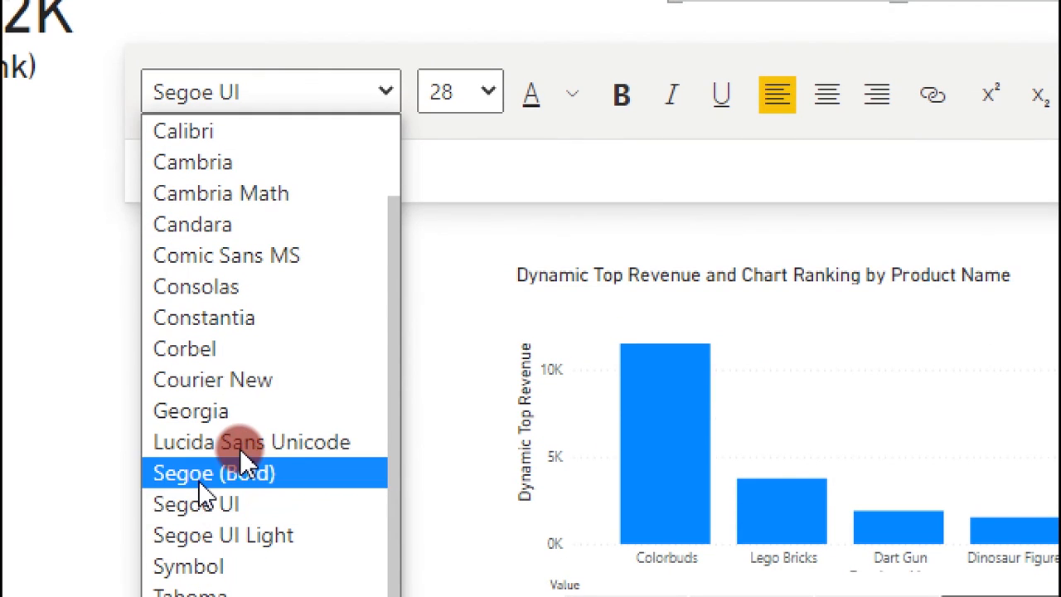
left_click(240, 464)
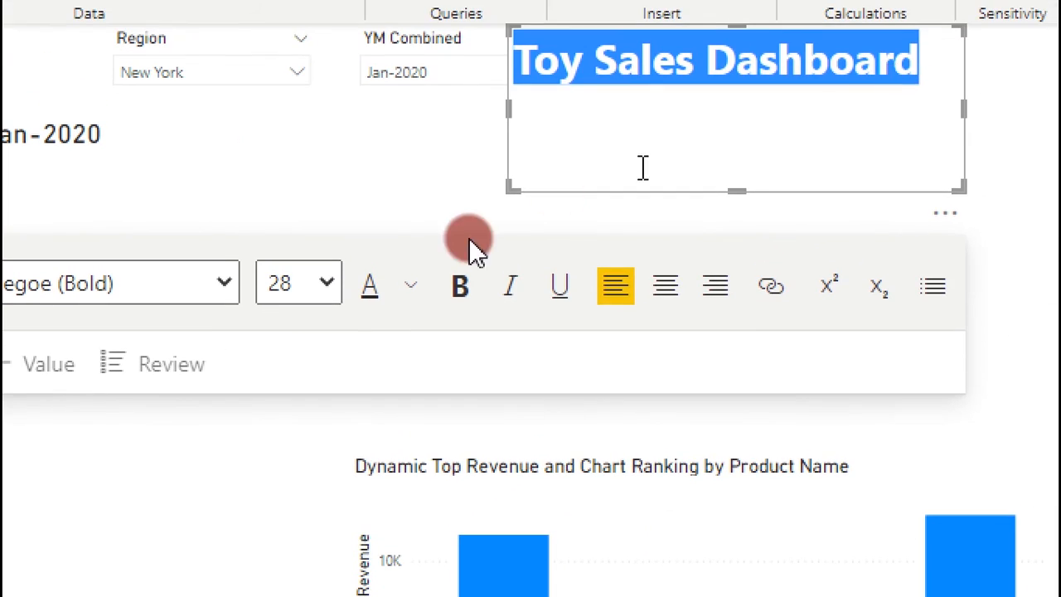
left_click(413, 286)
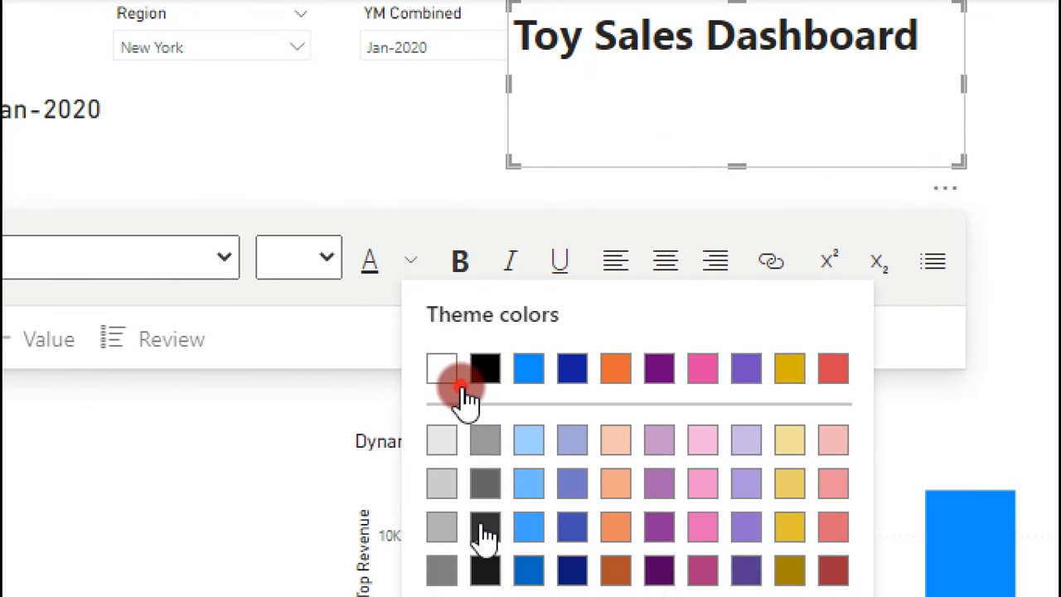
left_click(461, 386)
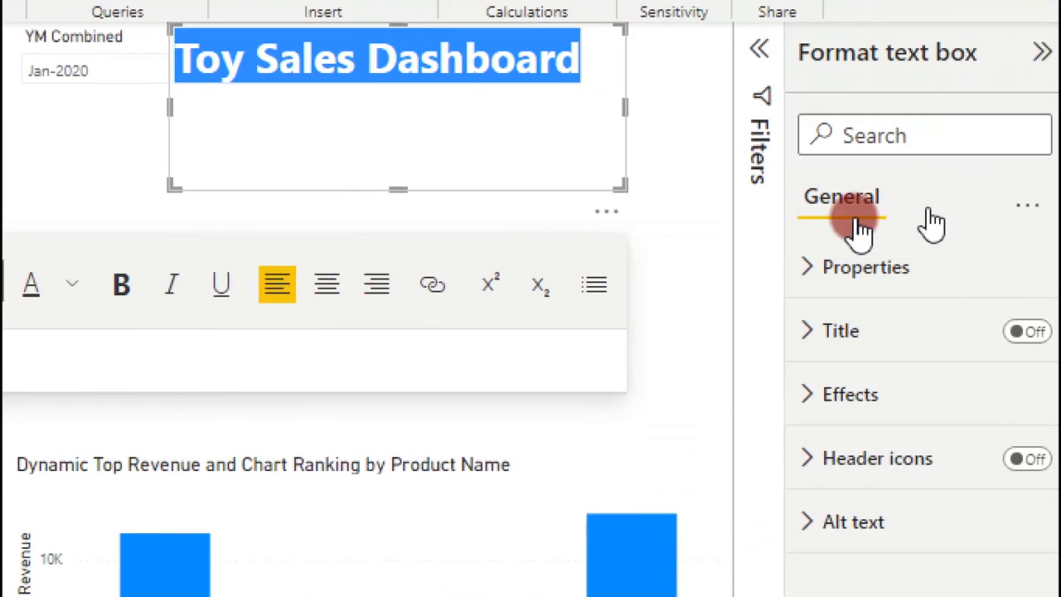
Turn off the title text box's background and reapply the Black, 20% lighter font color to its text
left_click(814, 402)
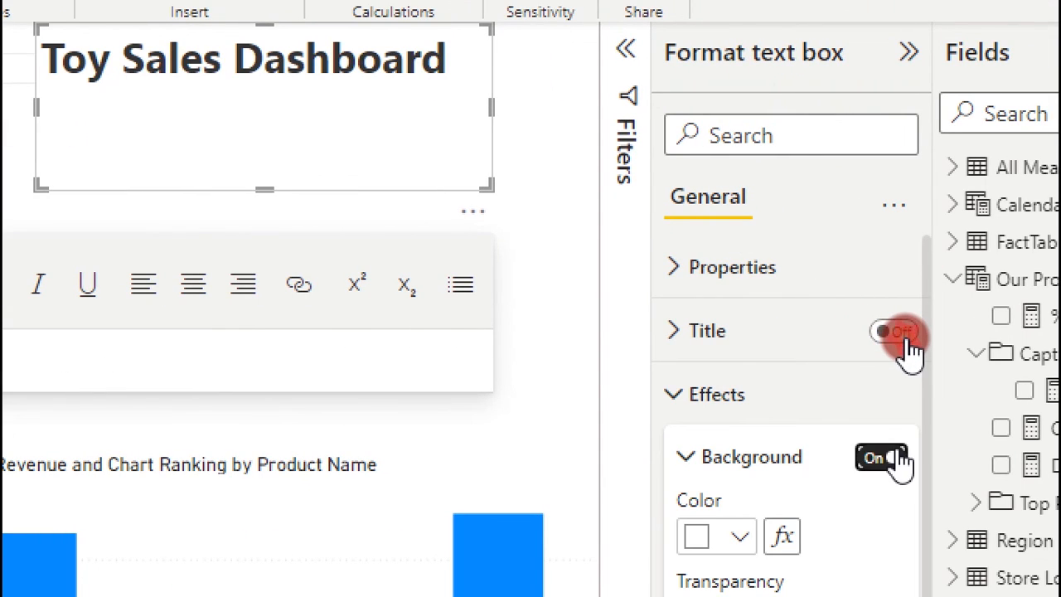
left_click(883, 459)
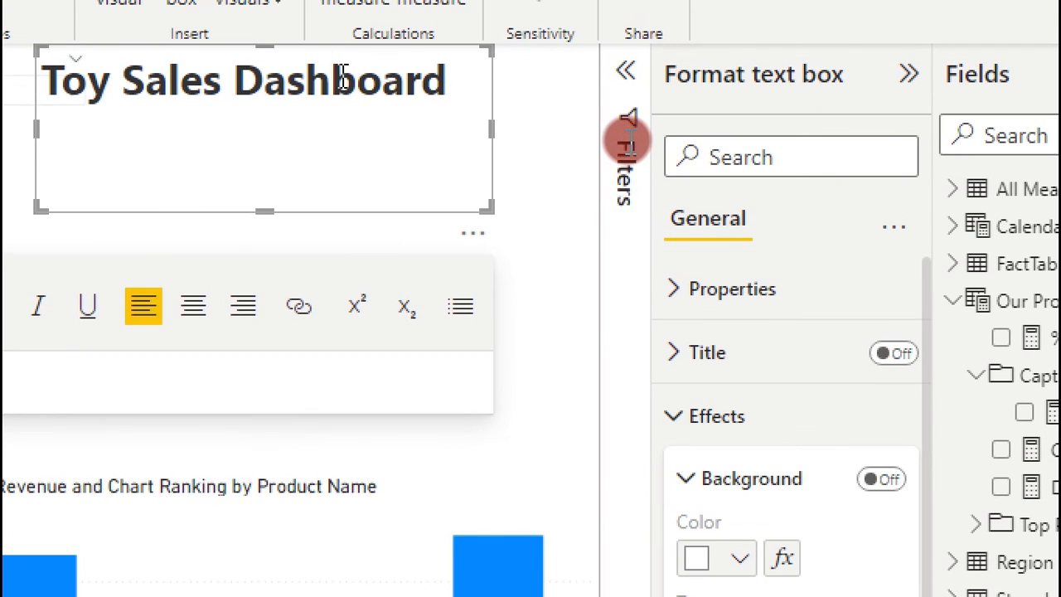
key("ctrl+a")
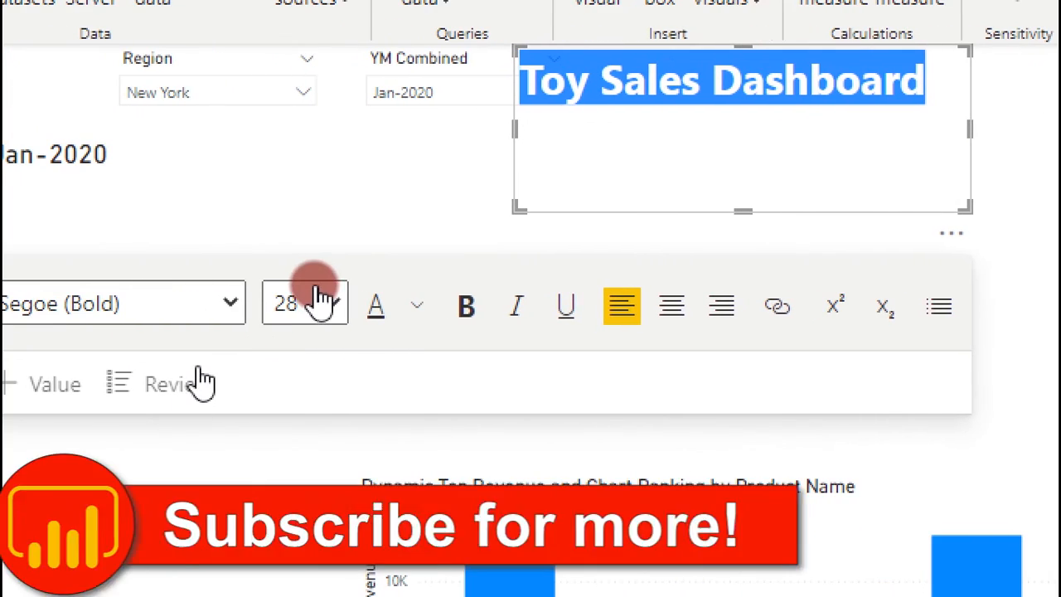
left_click(416, 305)
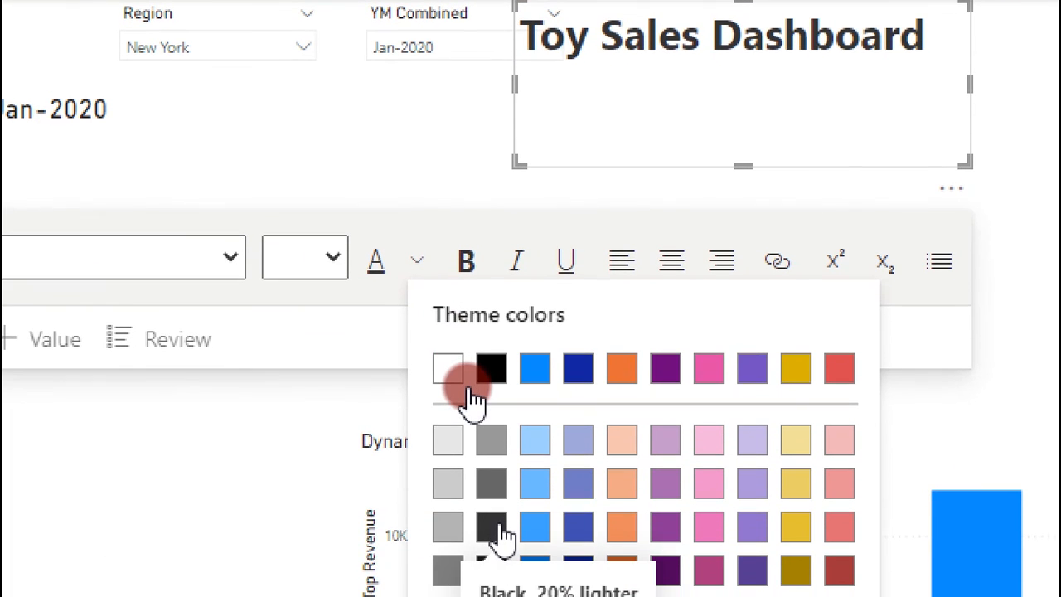
left_click(467, 386)
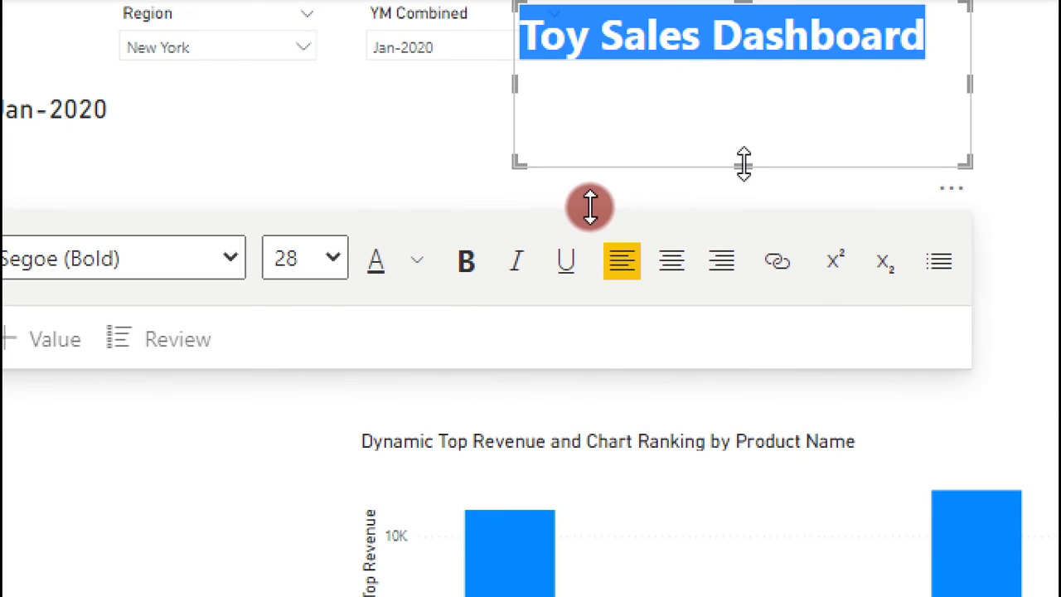
Shrink the title text box's height and width to fit closely around the text, and center the text
left_click_drag(743, 164, 734, 77)
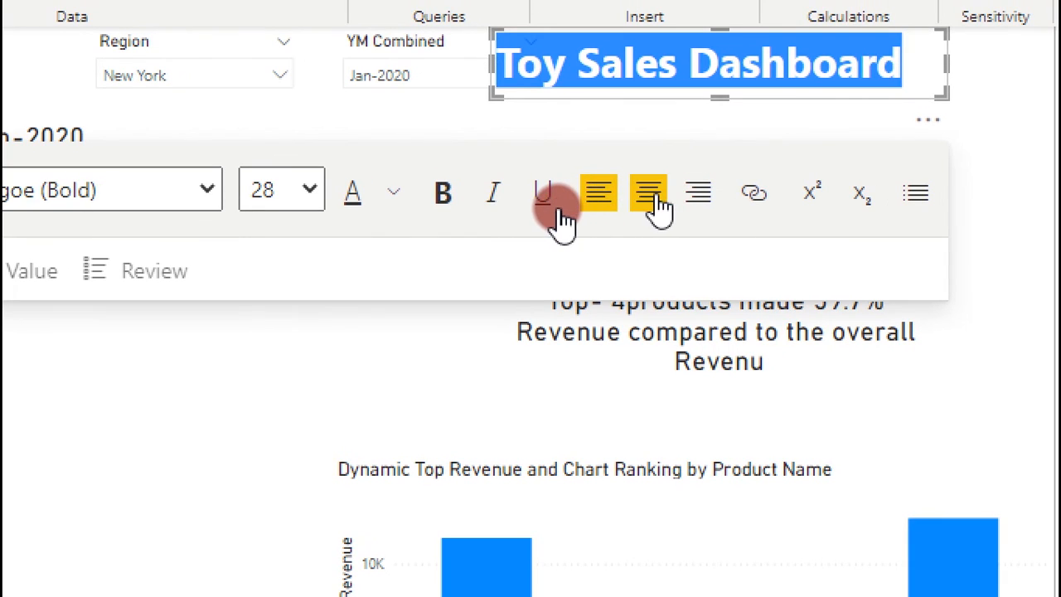
left_click(650, 196)
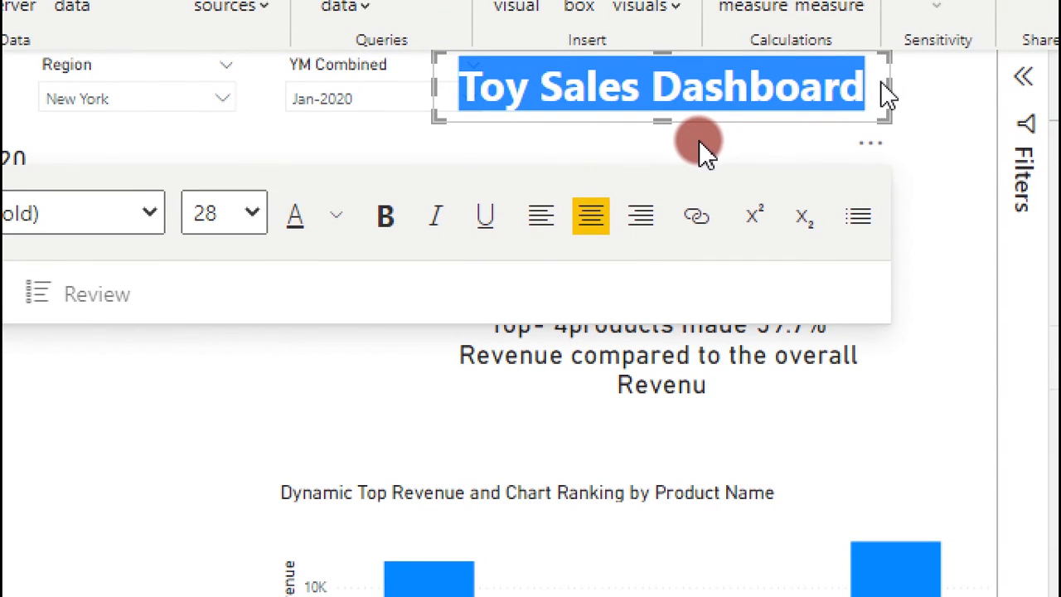
left_click(699, 141)
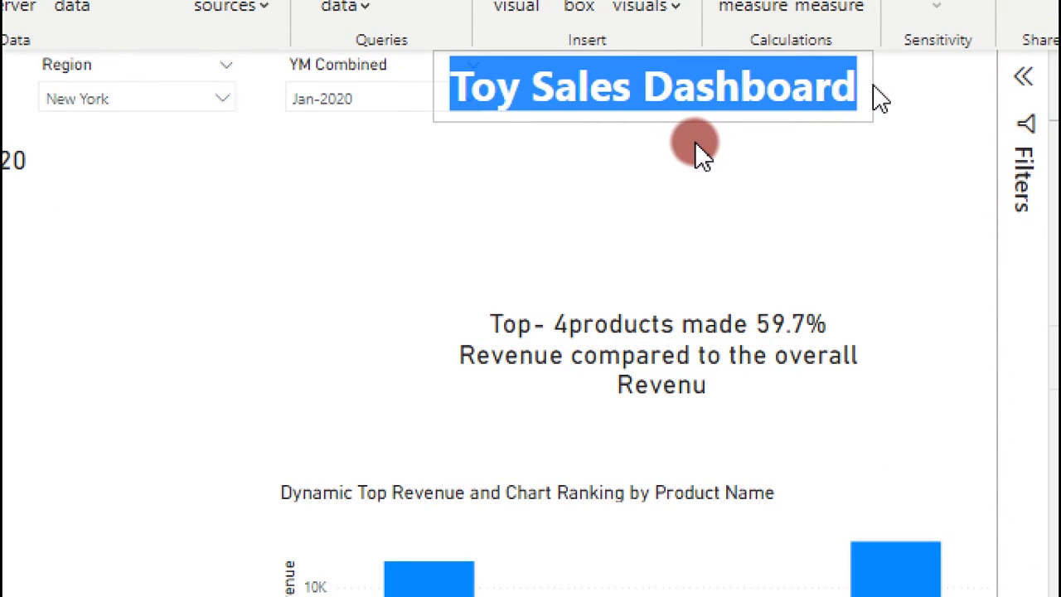
left_click_drag(873, 84, 873, 84)
Move the title text box to the page's upper-left corner above the Current View Caption card and deselect it
left_click(847, 146)
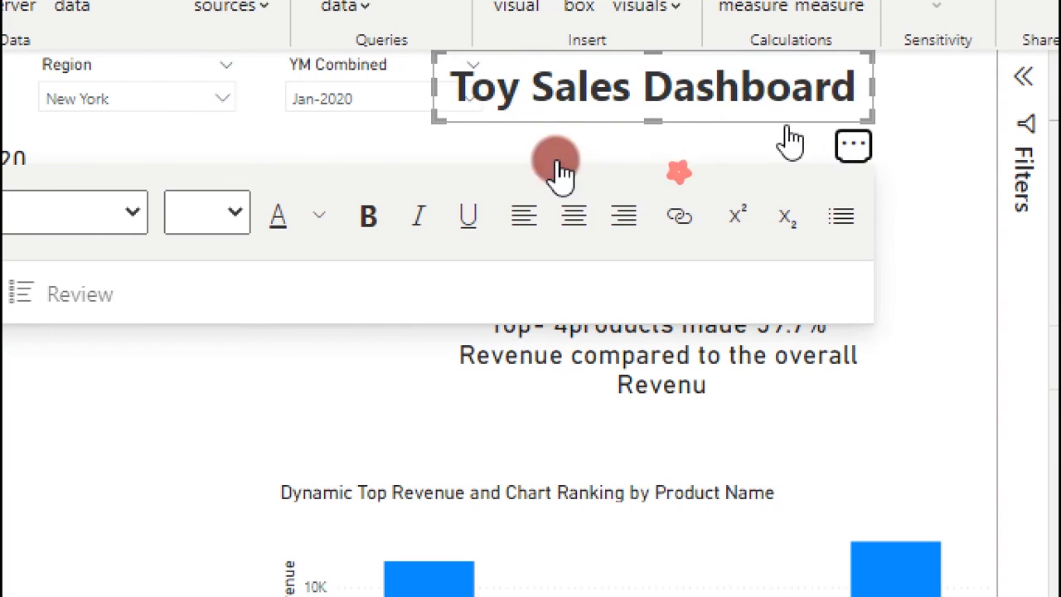
left_click_drag(787, 128, 40, 179)
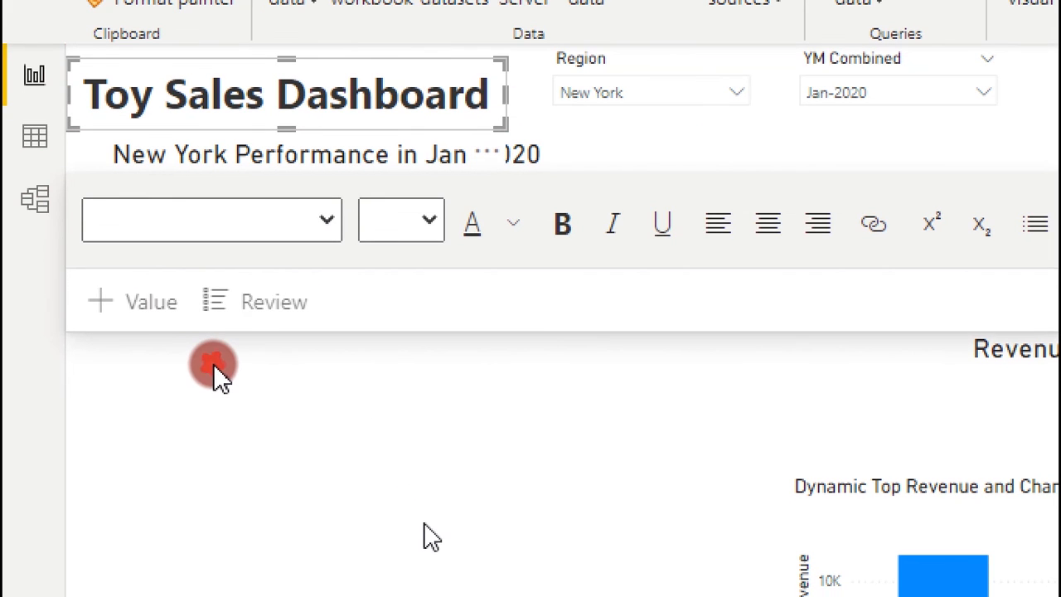
left_click(213, 363)
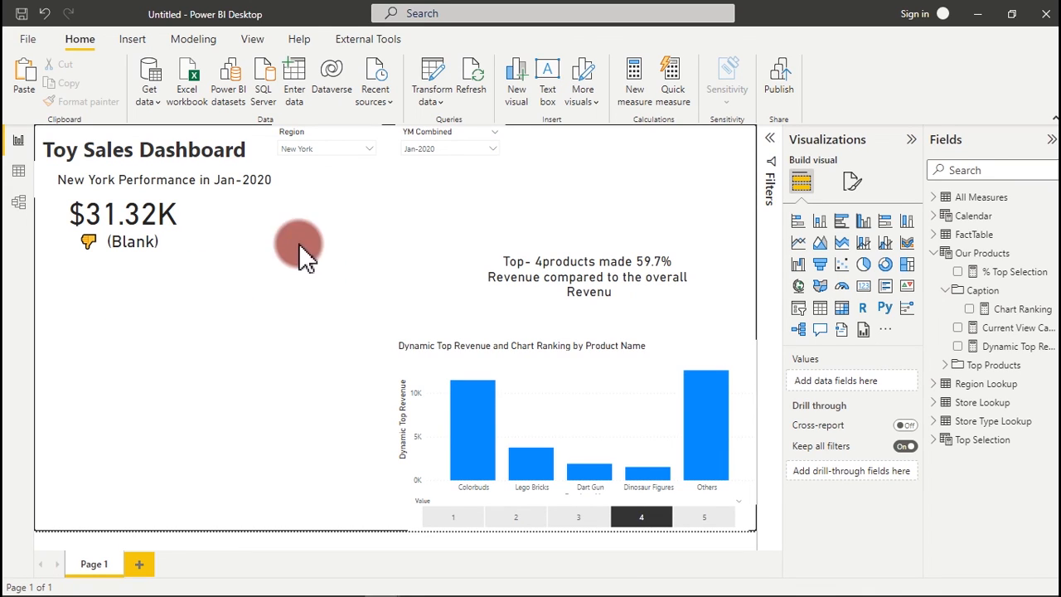
Shift the Region and YM Combined slicers together slightly to the right, away from the dashboard title
left_click(331, 178)
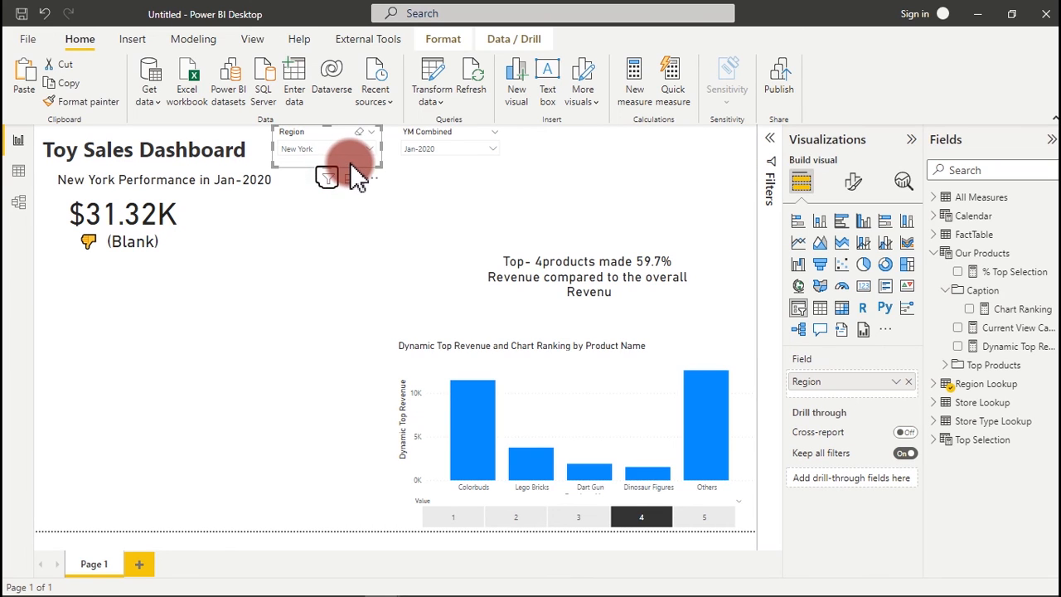
left_click(462, 162)
left_click_drag(462, 162, 493, 168)
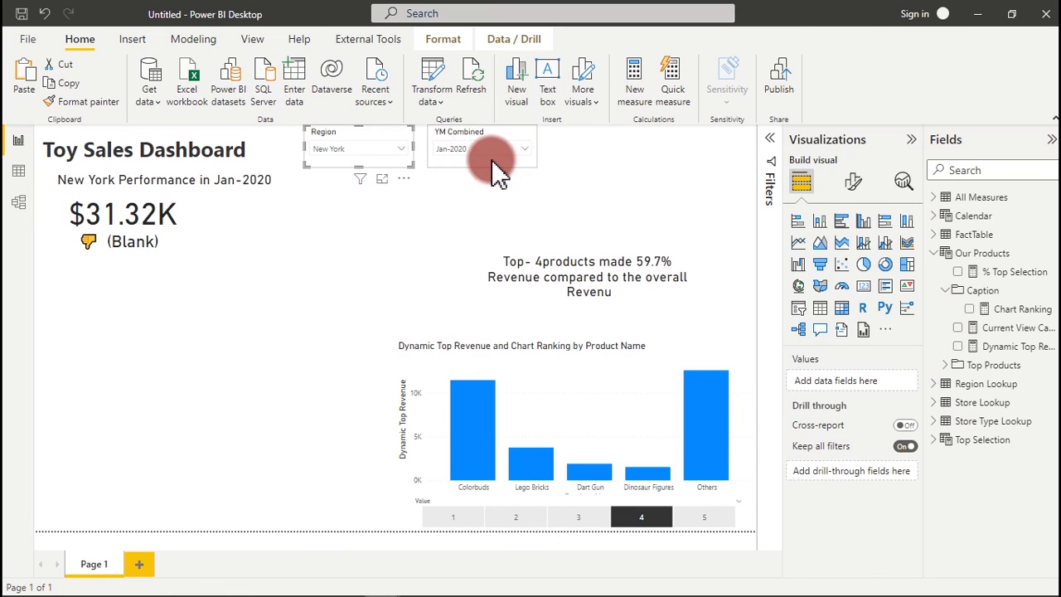
Nudge the Toy Sales Dashboard text box slightly to the right and deselect it
left_click(225, 149)
left_click(252, 178)
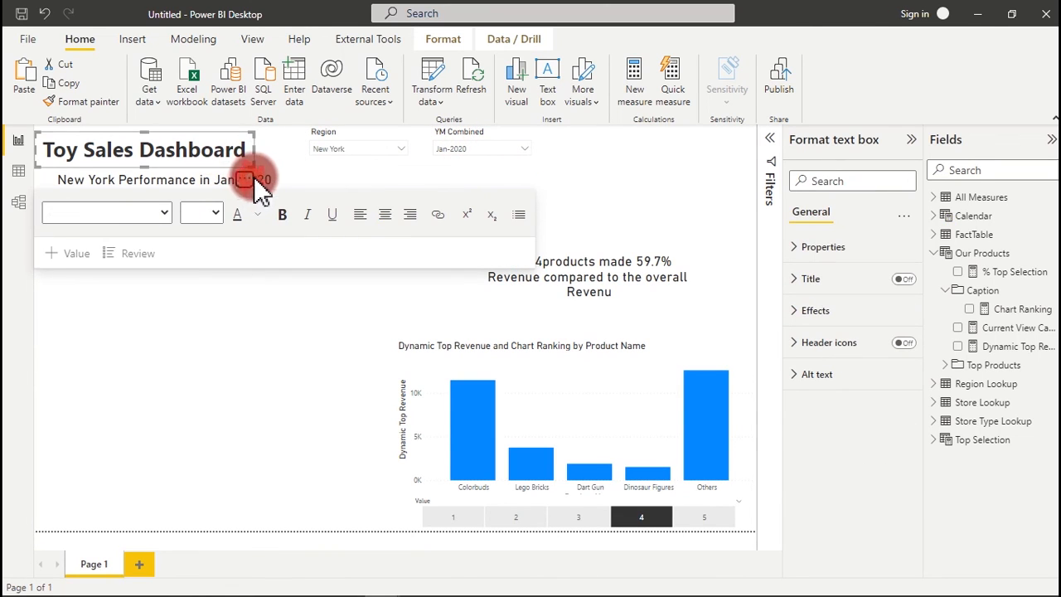
left_click_drag(254, 177, 260, 177)
left_click(294, 349)
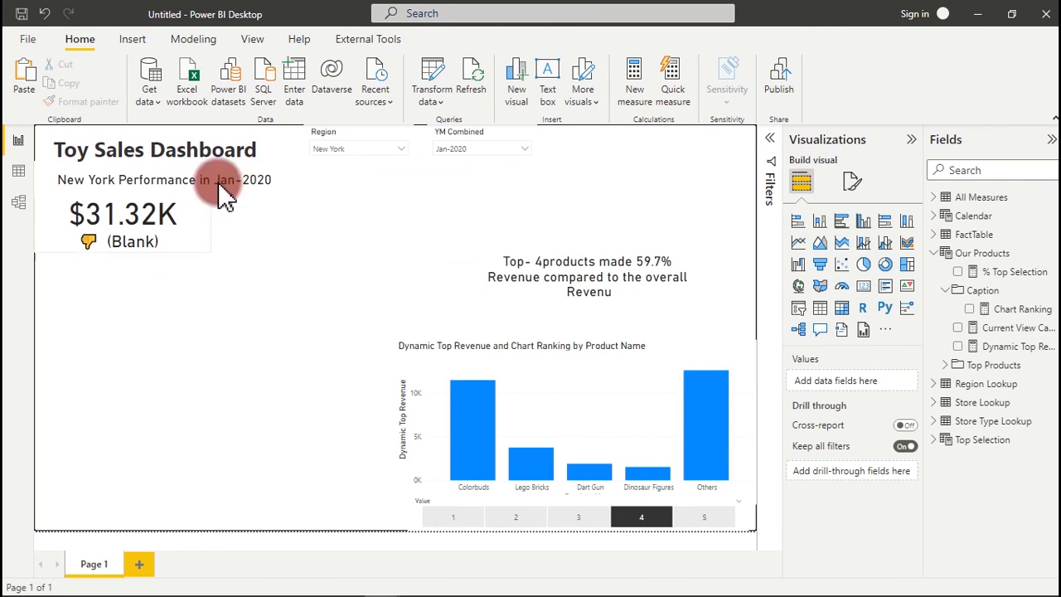
Narrow the Current View Caption card slightly so its text lines up with the title above it
left_click(222, 177)
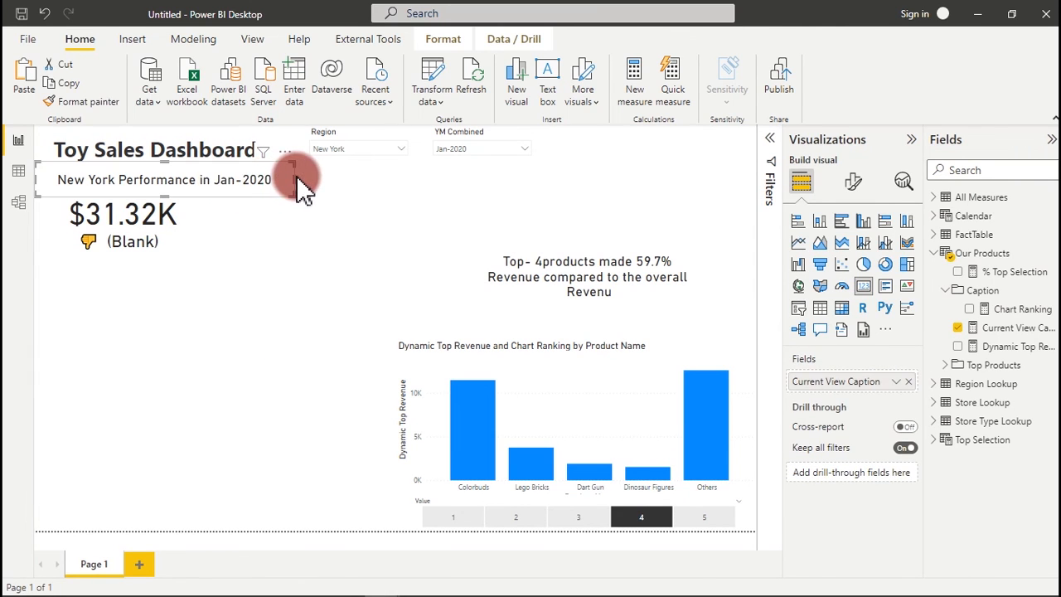
left_click_drag(295, 177, 286, 179)
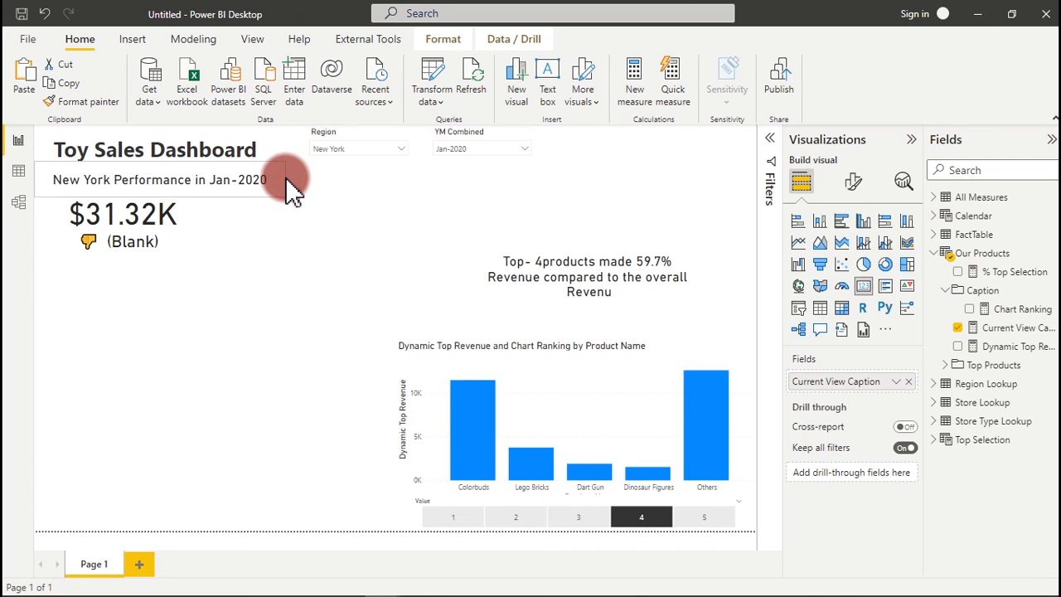
left_click(282, 305)
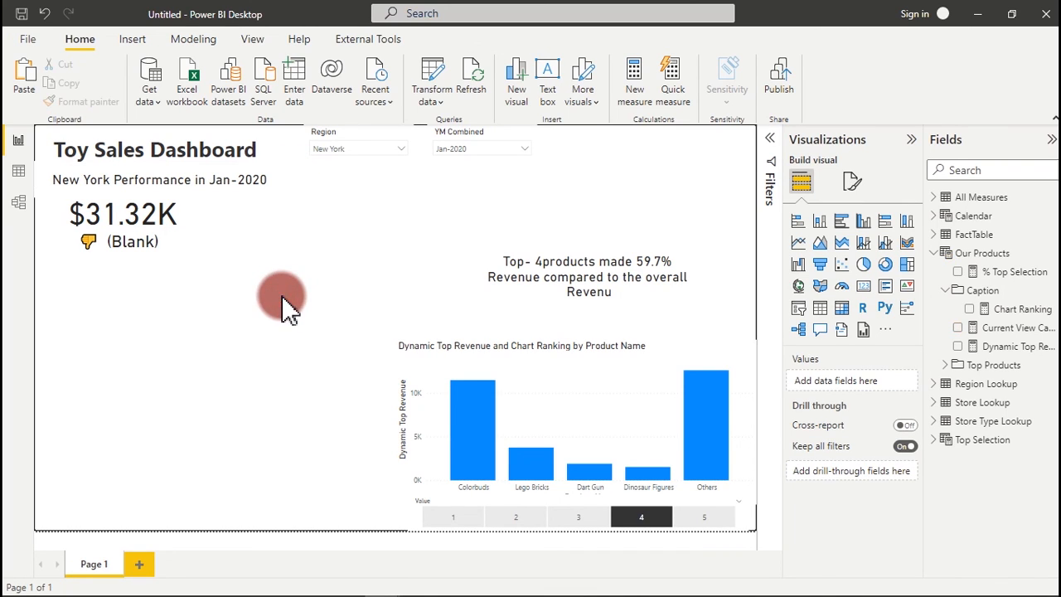
Filter the report to Aug-2020 with the YM Combined slicer to test the dynamic caption and cards
left_click(487, 159)
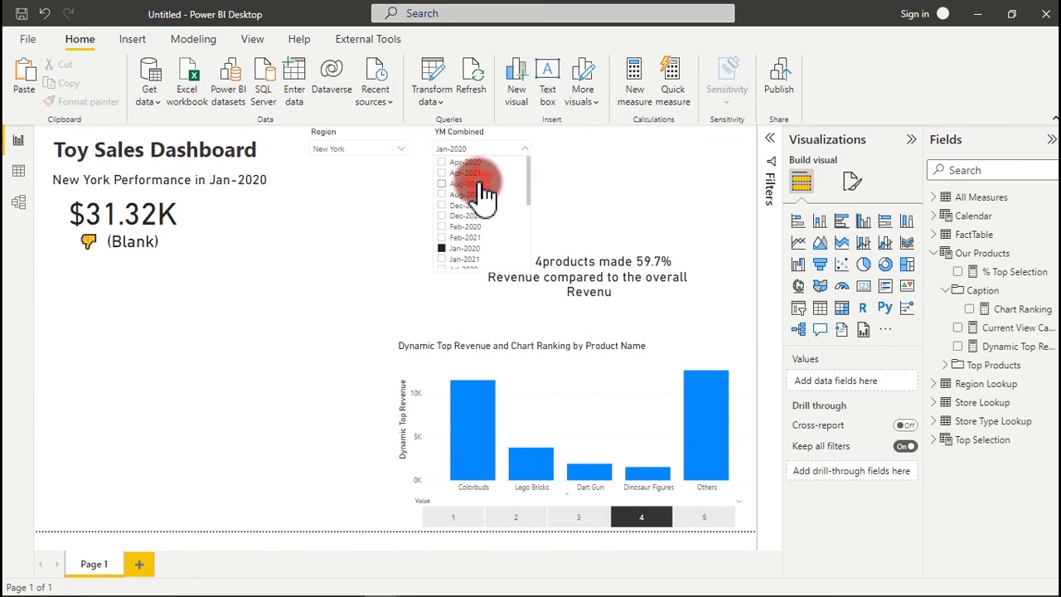
left_click(261, 314)
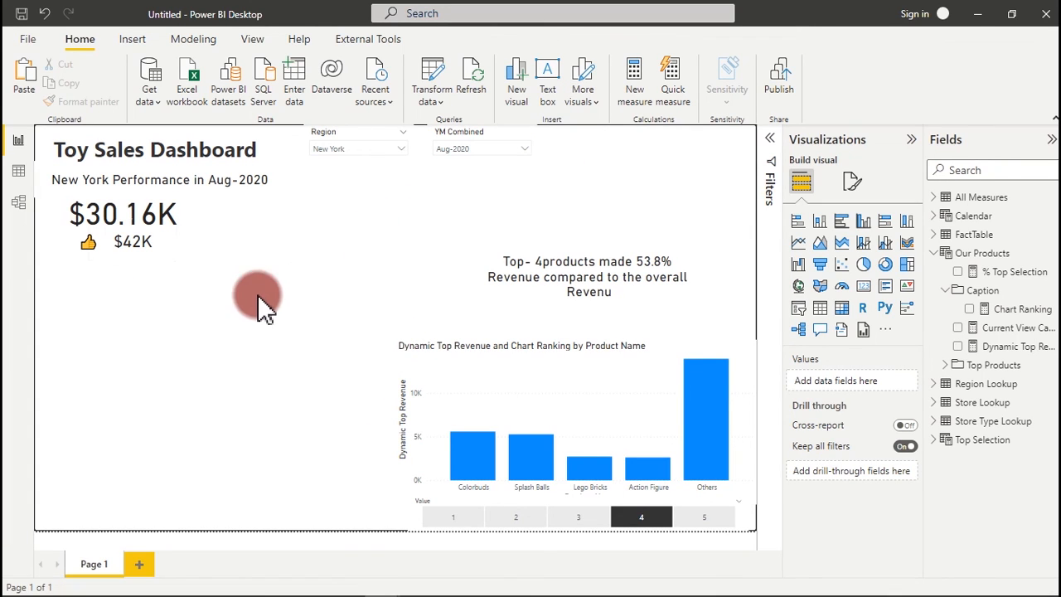
Move the Total Revenue card, Previous Revenue card and thumbs-up icon together slightly down, leaving room below the caption
left_click_drag(303, 328, 93, 212)
left_click(108, 242)
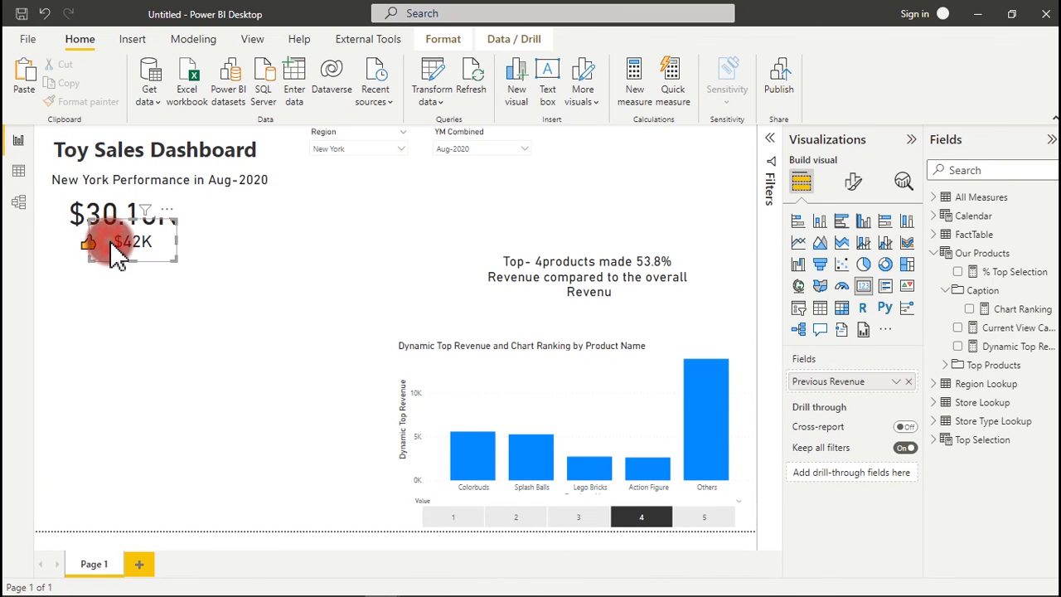
left_click(81, 245)
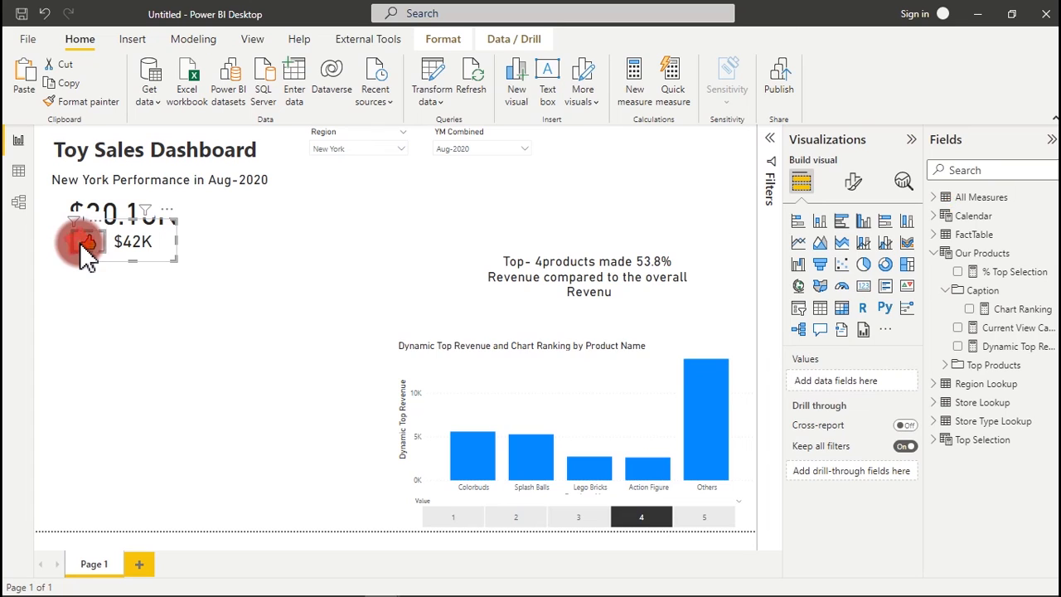
left_click(189, 203)
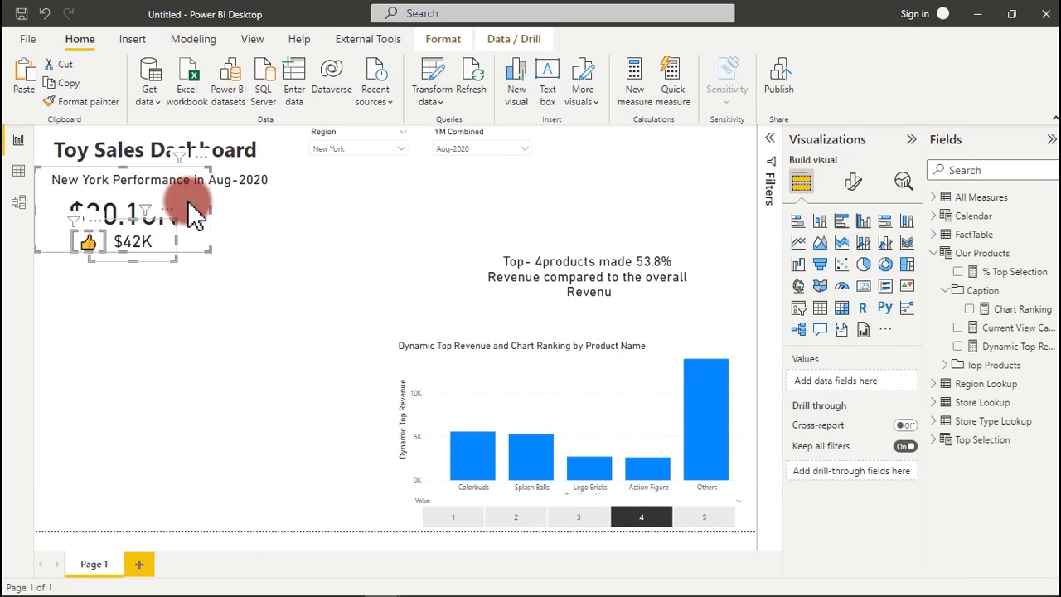
left_click_drag(188, 202, 189, 227)
left_click(189, 227)
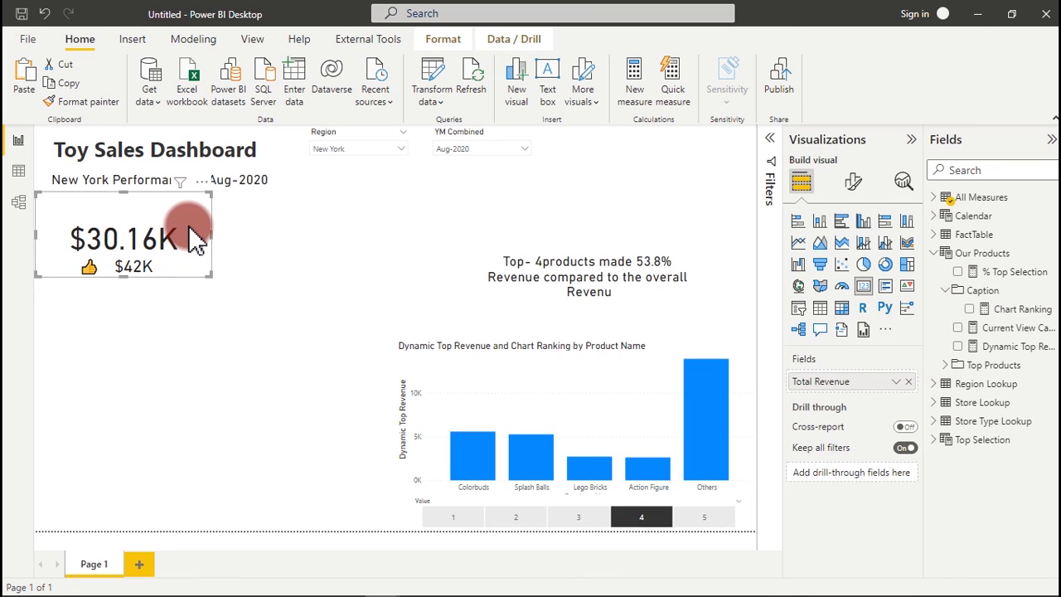
left_click(269, 265)
Duplicate the Toy Sales Dashboard text box, place the copy below the caption and change its text to Total Revenue
left_click(199, 151)
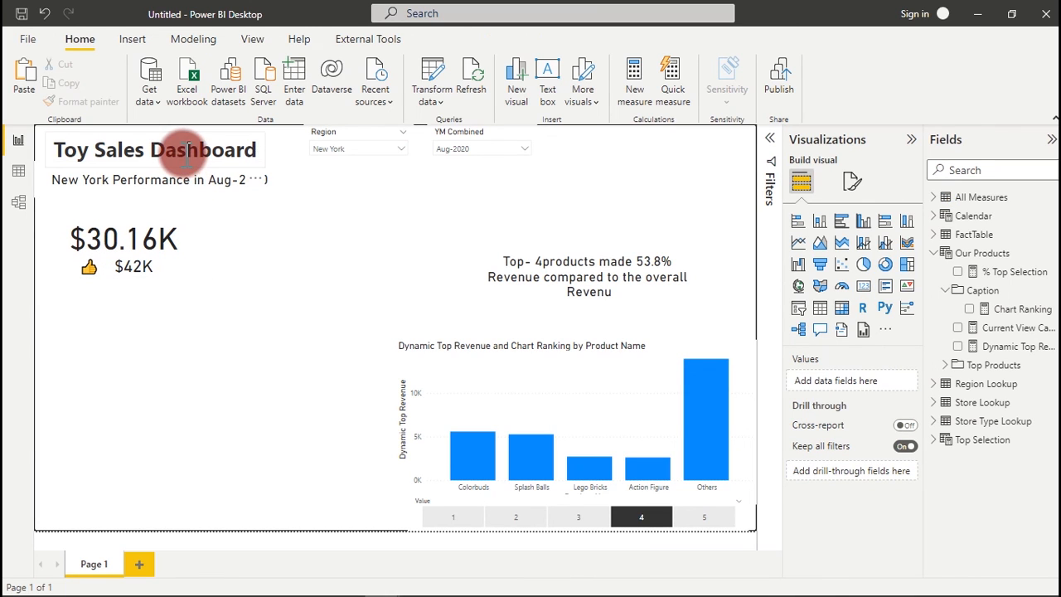
left_click(201, 151)
left_click(211, 178)
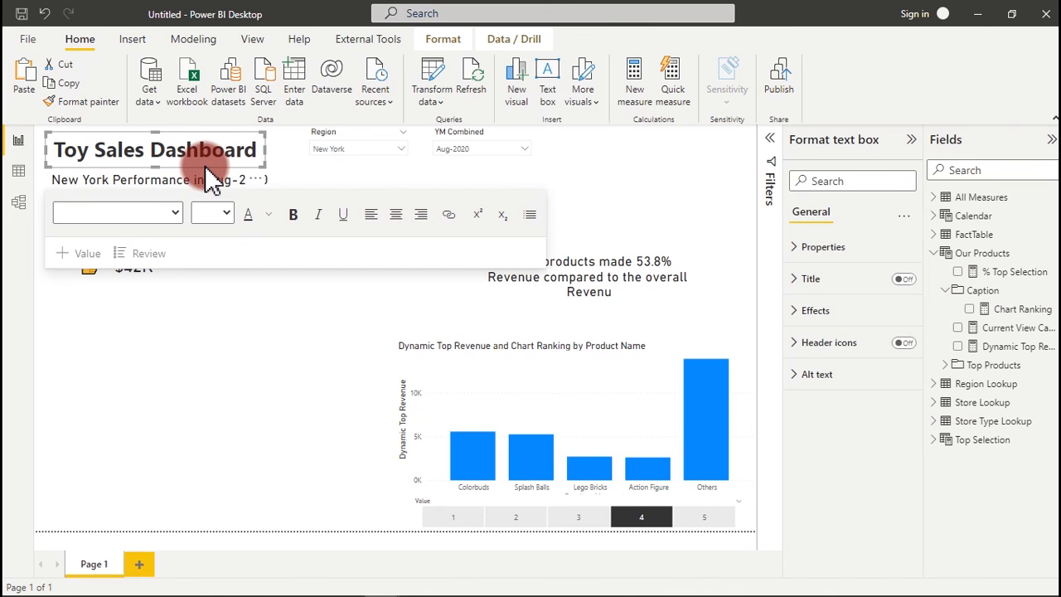
left_click_drag(212, 178, 254, 235)
left_click(253, 213)
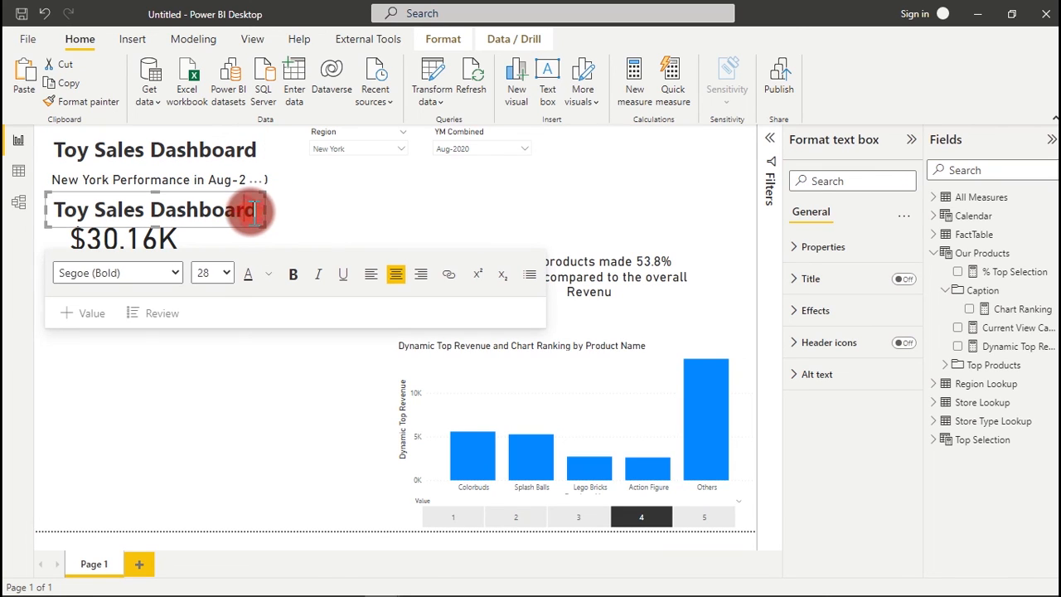
key("ctrl+a")
type("Tota")
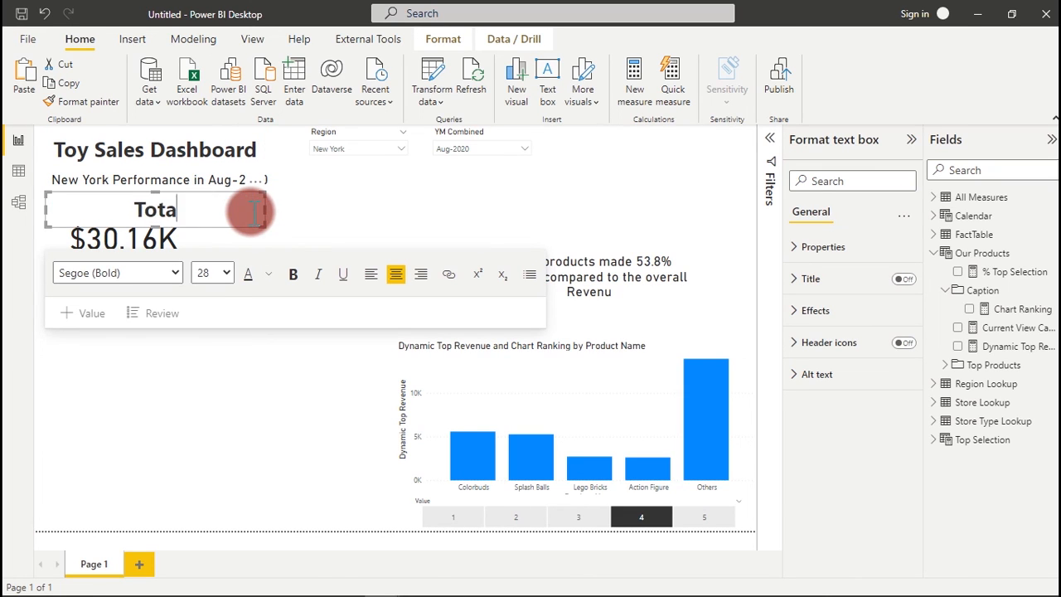
type("l Revenue")
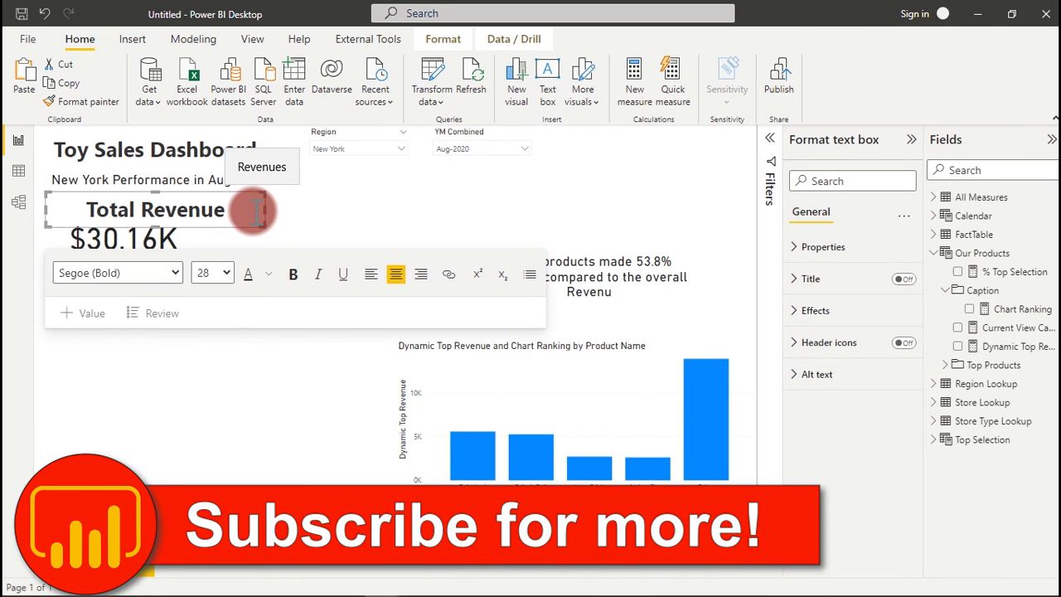
Format the Total Revenue text box in Calibri at font size 24
key("ctrl+a")
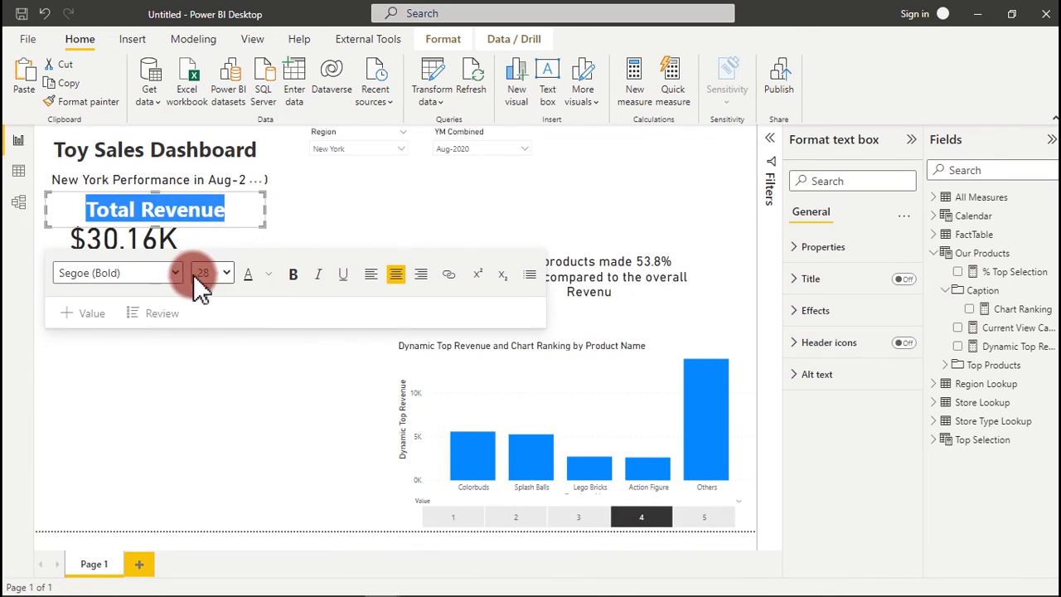
left_click(178, 273)
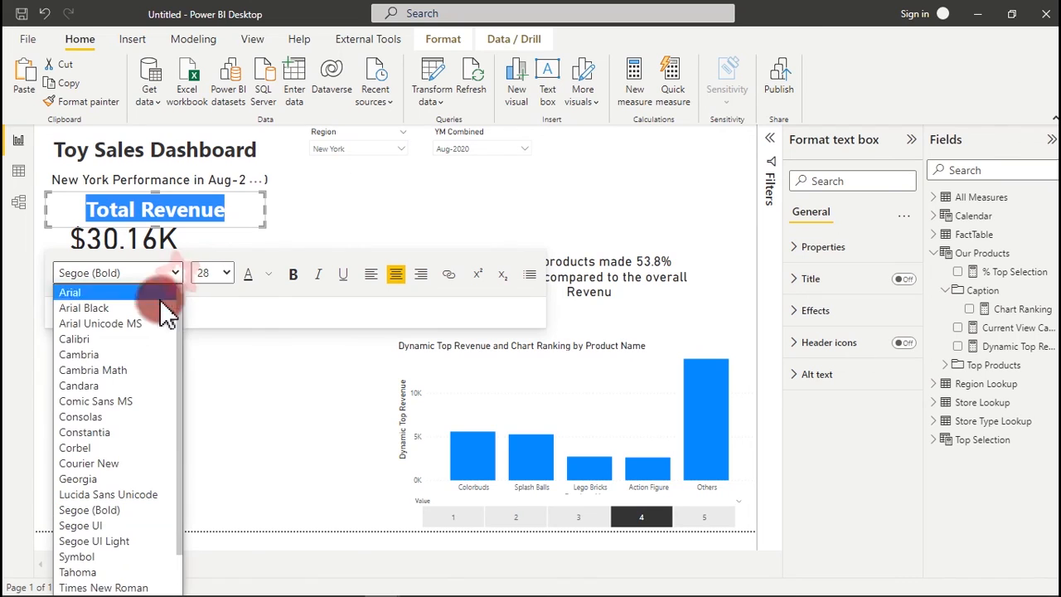
left_click(85, 339)
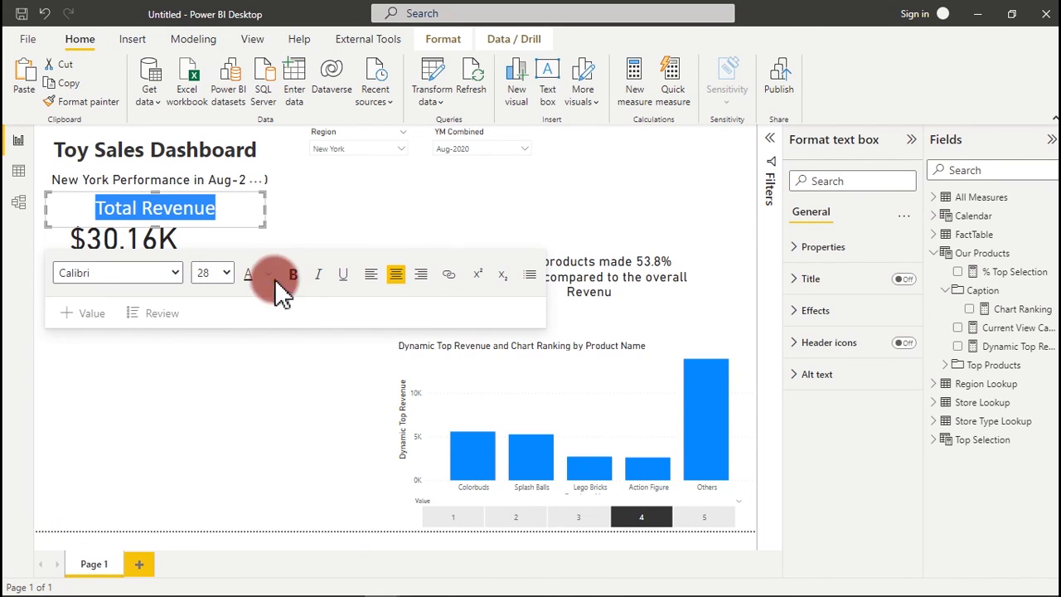
left_click(227, 273)
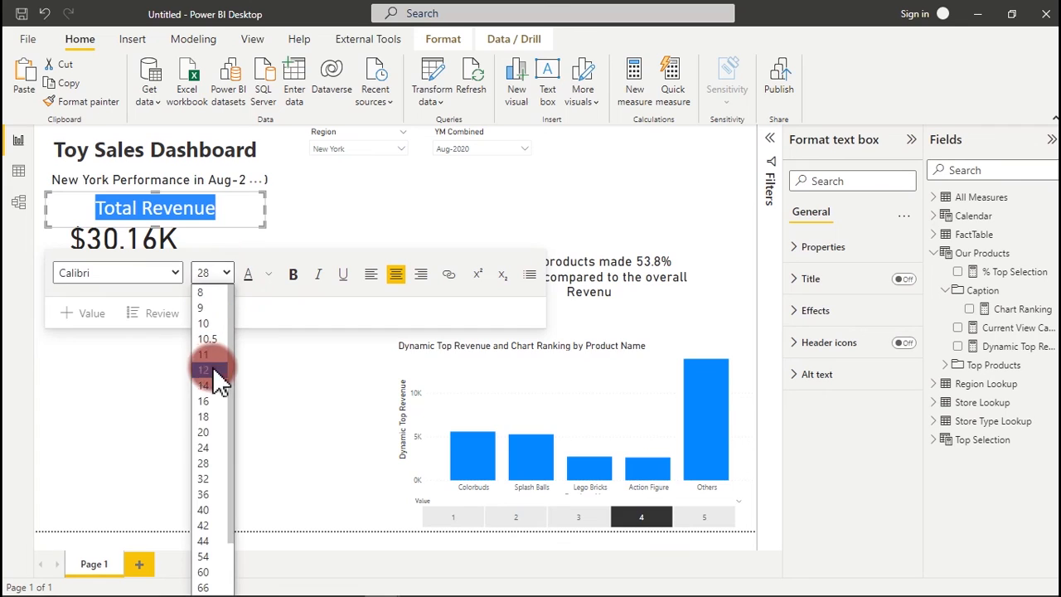
left_click(212, 416)
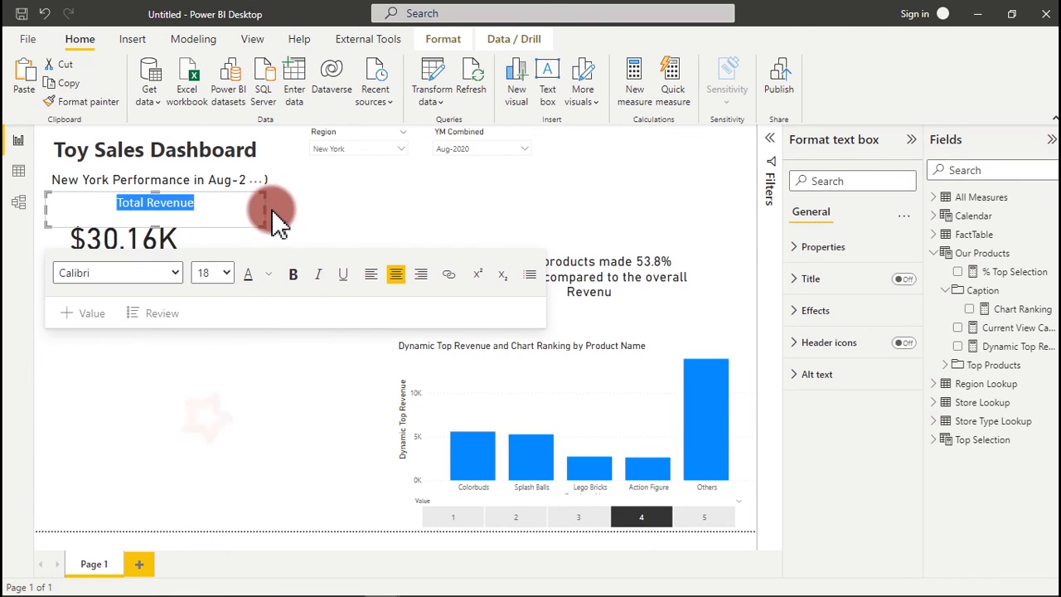
left_click(225, 272)
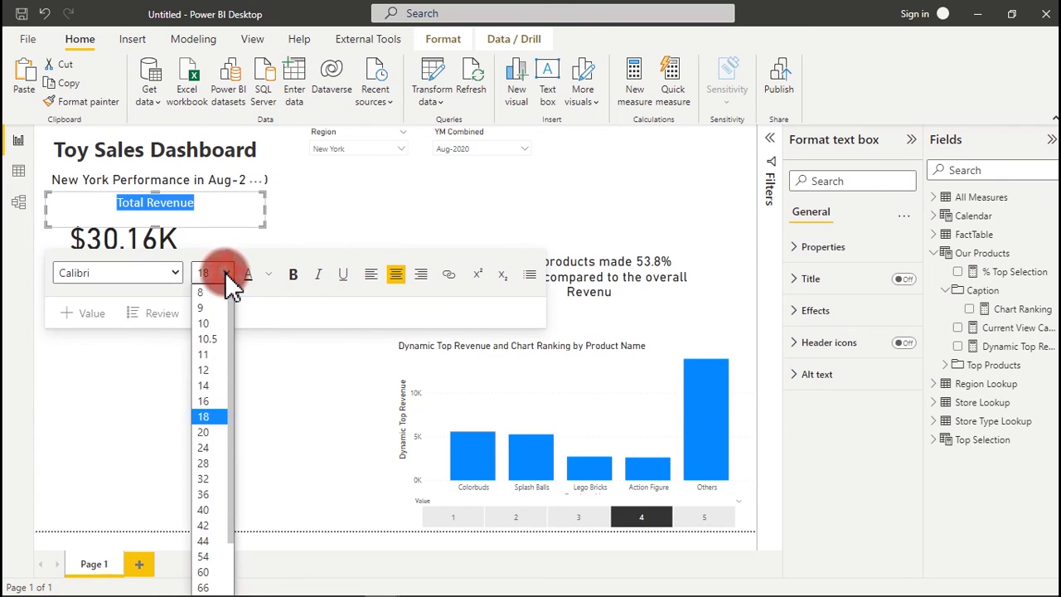
left_click(209, 447)
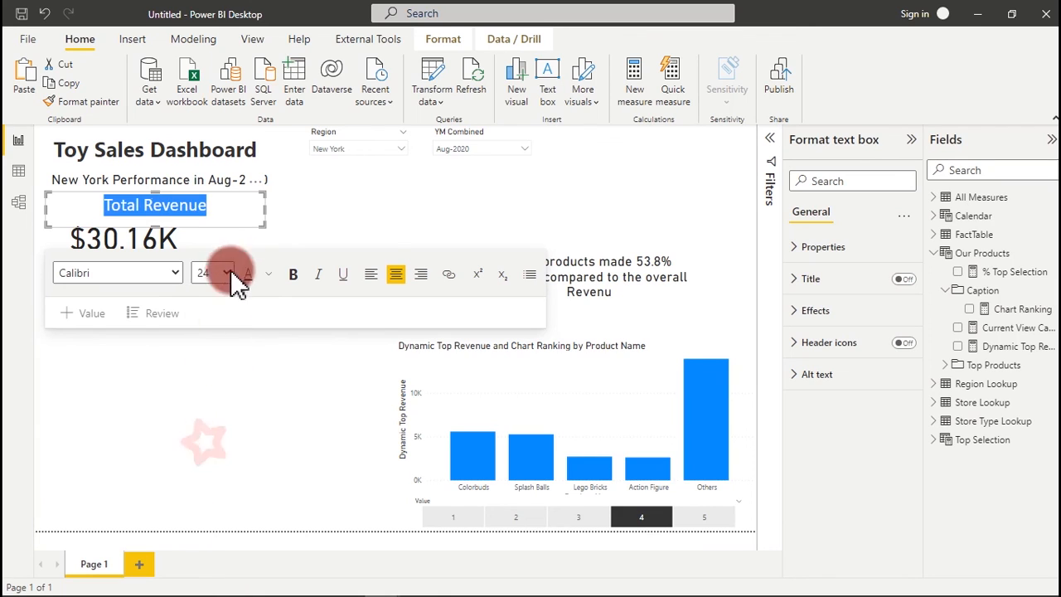
Narrow the Total Revenue text box to the width of the revenue figure and set it just above that figure
left_click_drag(254, 211, 176, 222)
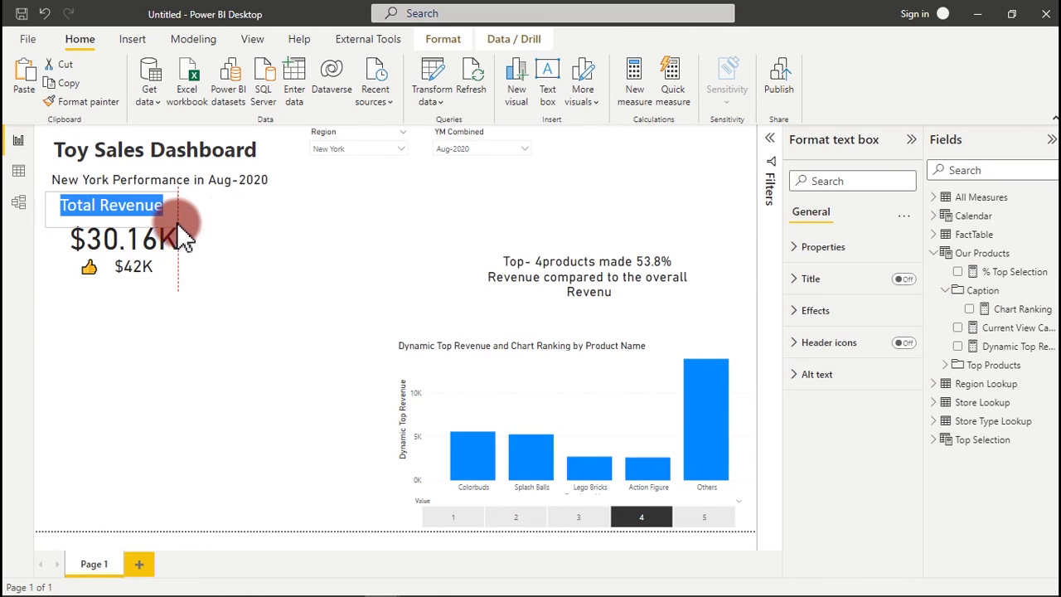
left_click_drag(110, 195, 110, 201)
left_click(199, 381)
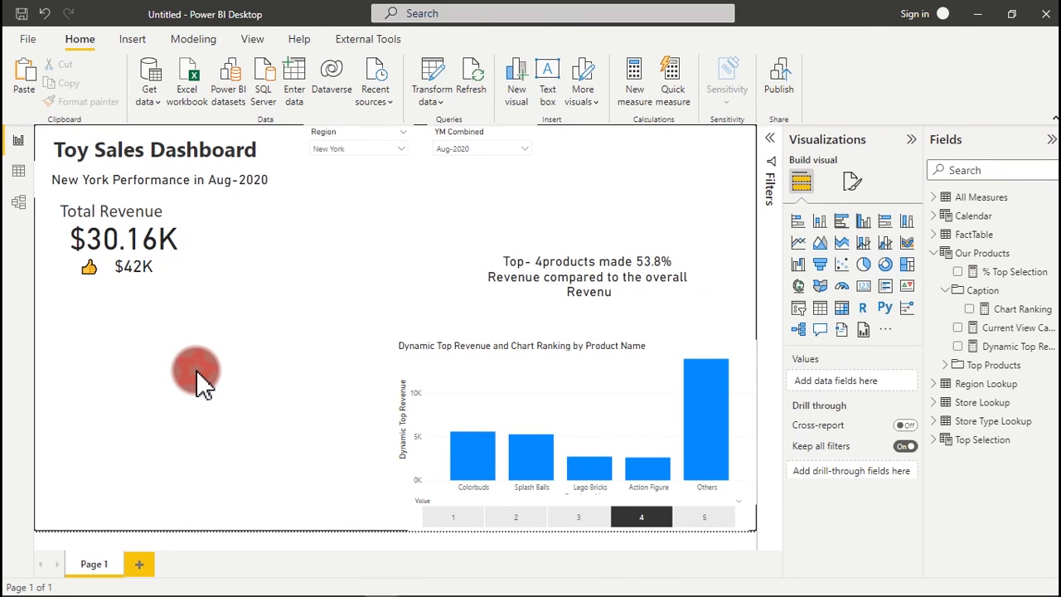
Duplicate the Total Revenue text box, place the copy below the cards and change its text to Previous Month
left_click(164, 211)
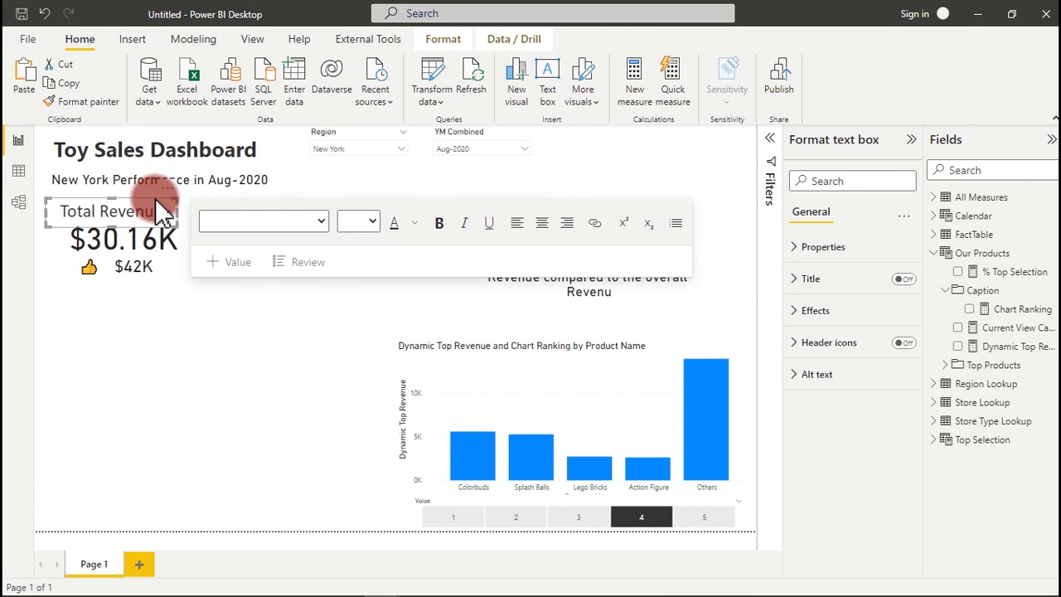
left_click_drag(165, 208, 192, 296)
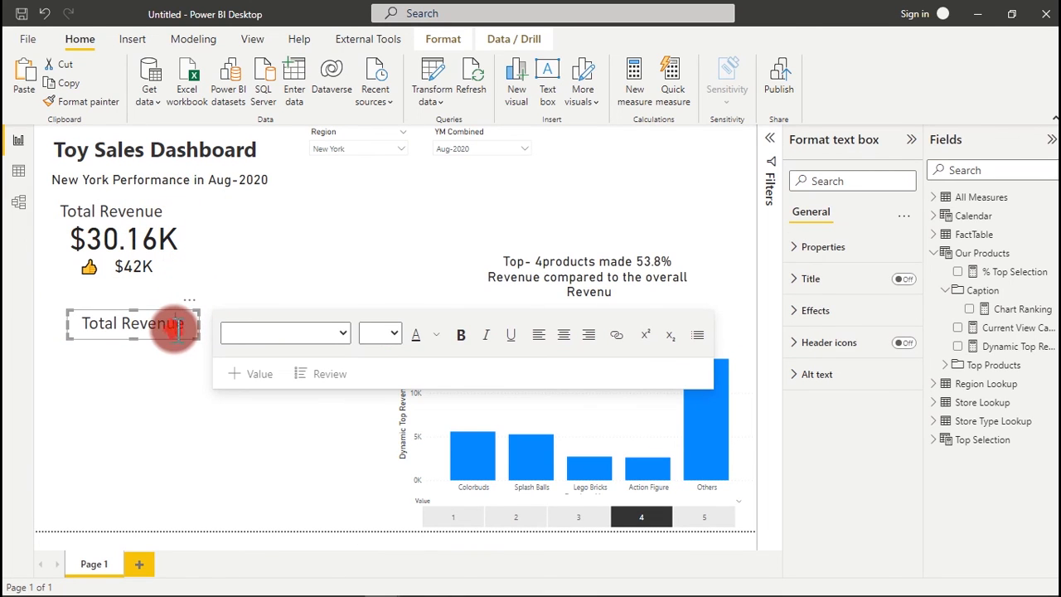
left_click(178, 329)
key("ctrl+a")
type("Pr")
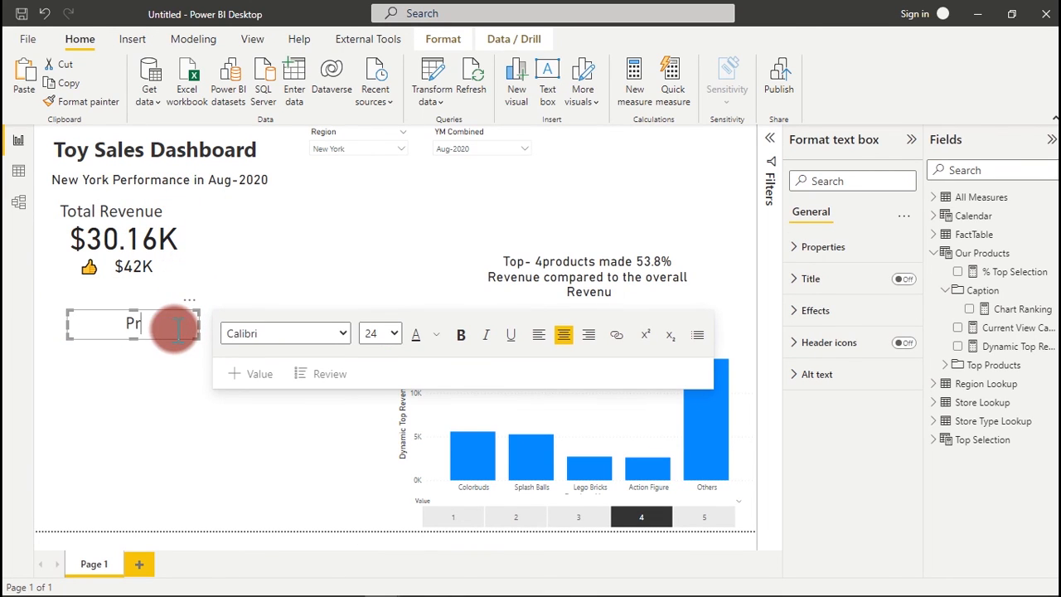
type("eviiou")
key("BackSpace")
key("BackSpace")
type("us Month")
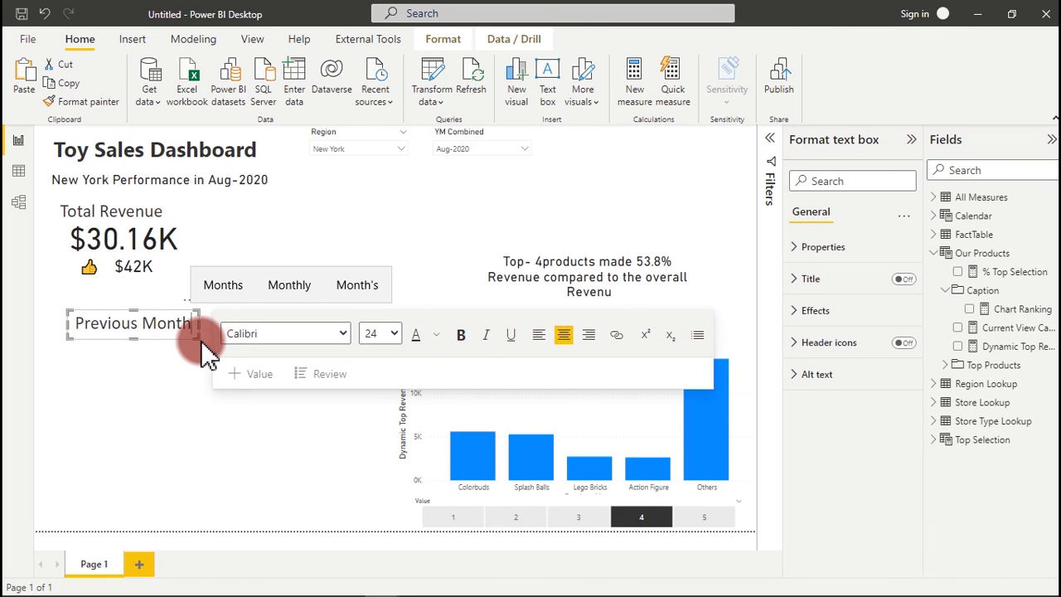
Set the Previous Month text to font size 16
key("ctrl+a")
left_click(395, 334)
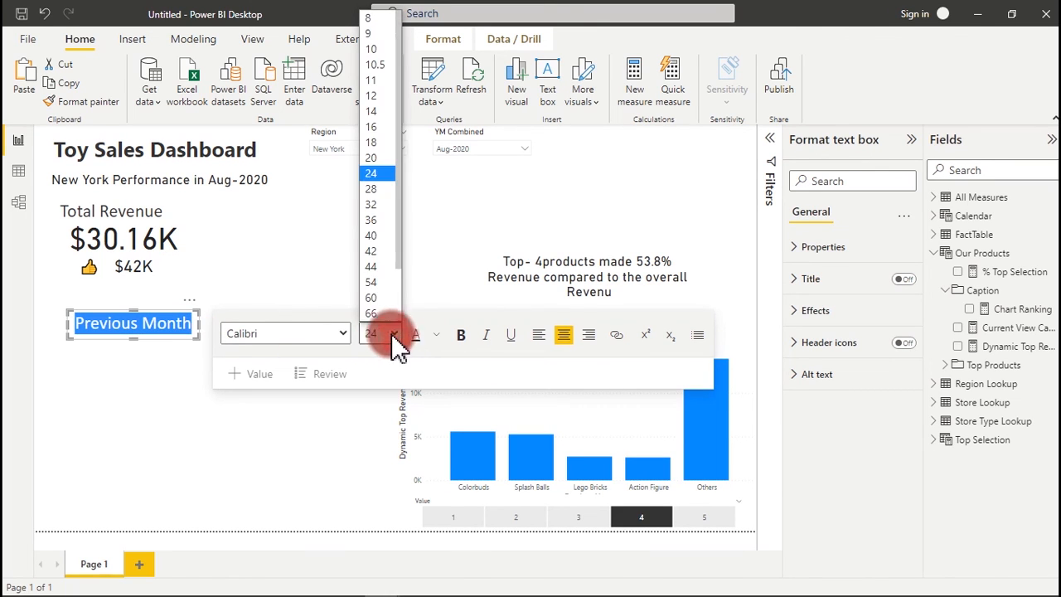
left_click(383, 115)
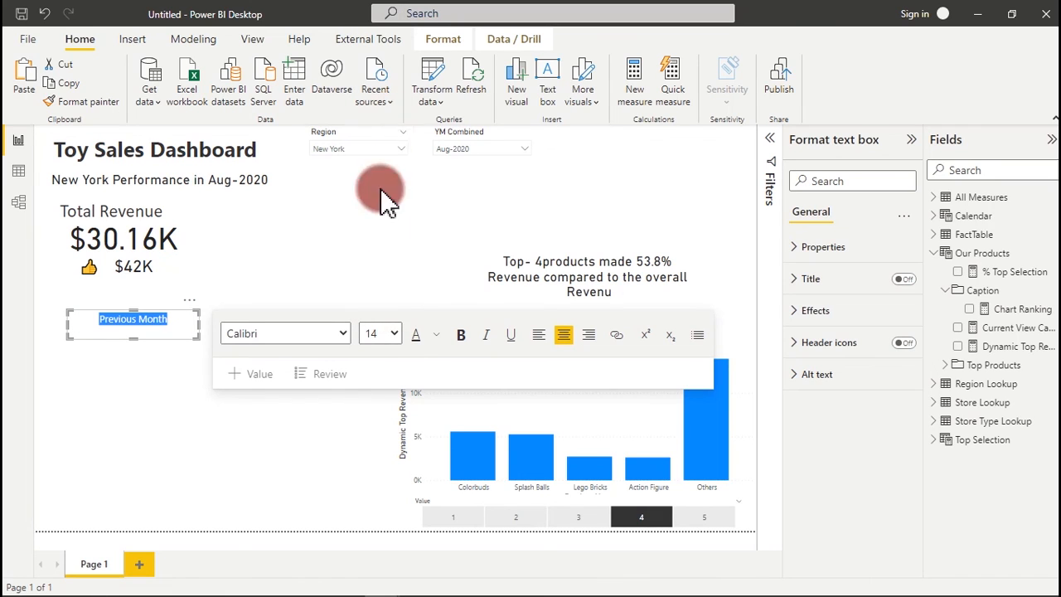
left_click(398, 340)
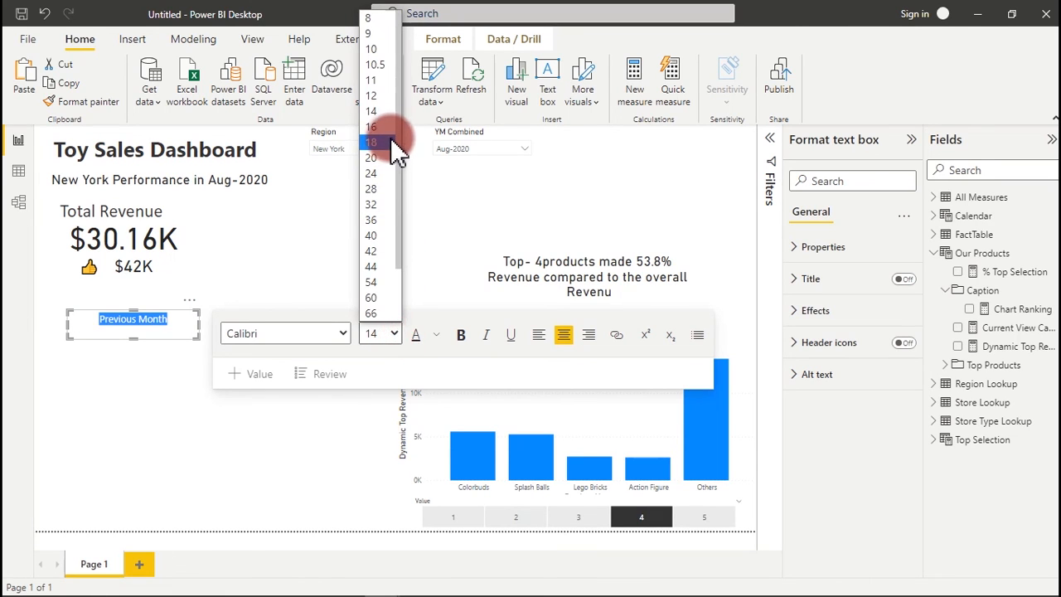
left_click(389, 129)
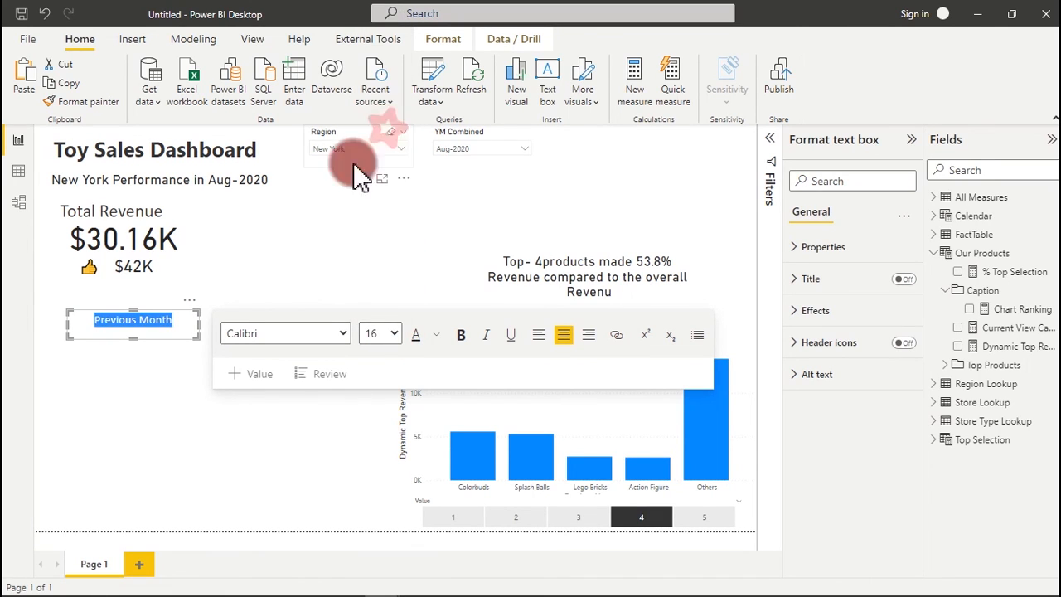
Narrow the Previous Month text box slightly and extend its text to Sales Previous Month
left_click(191, 339)
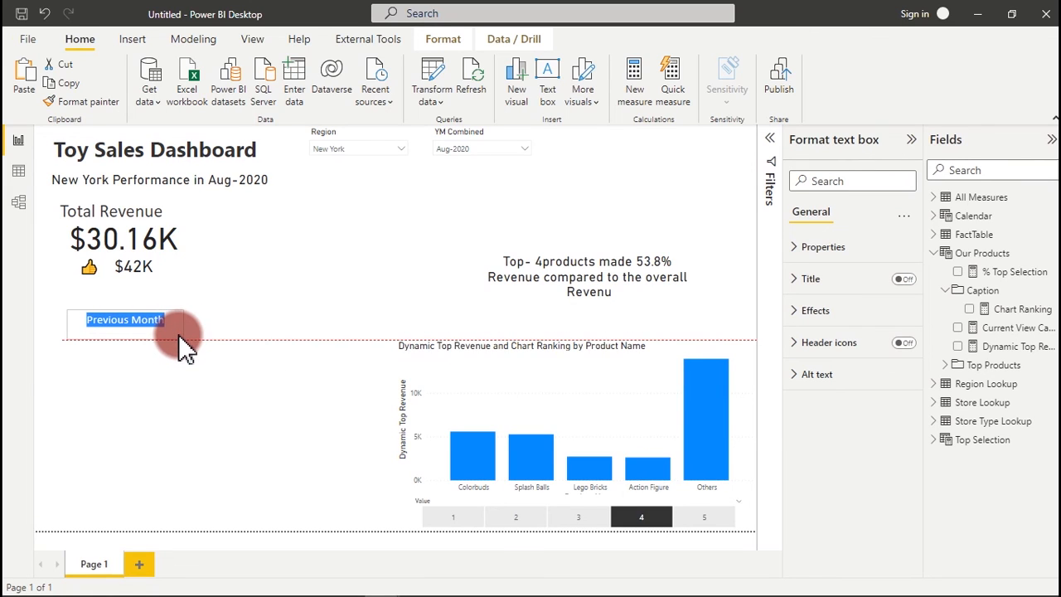
left_click(178, 334)
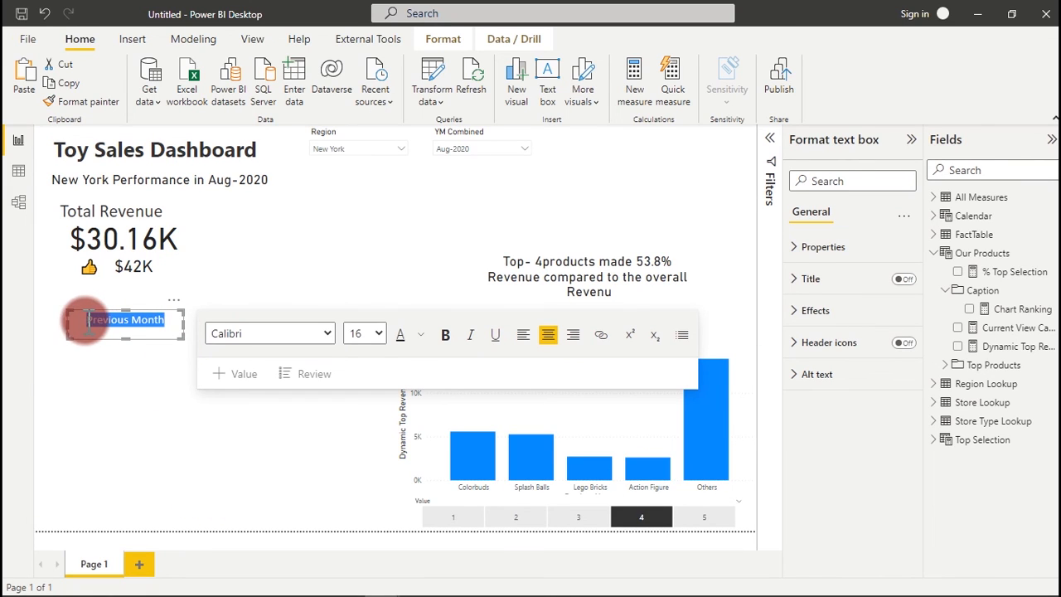
left_click(86, 321)
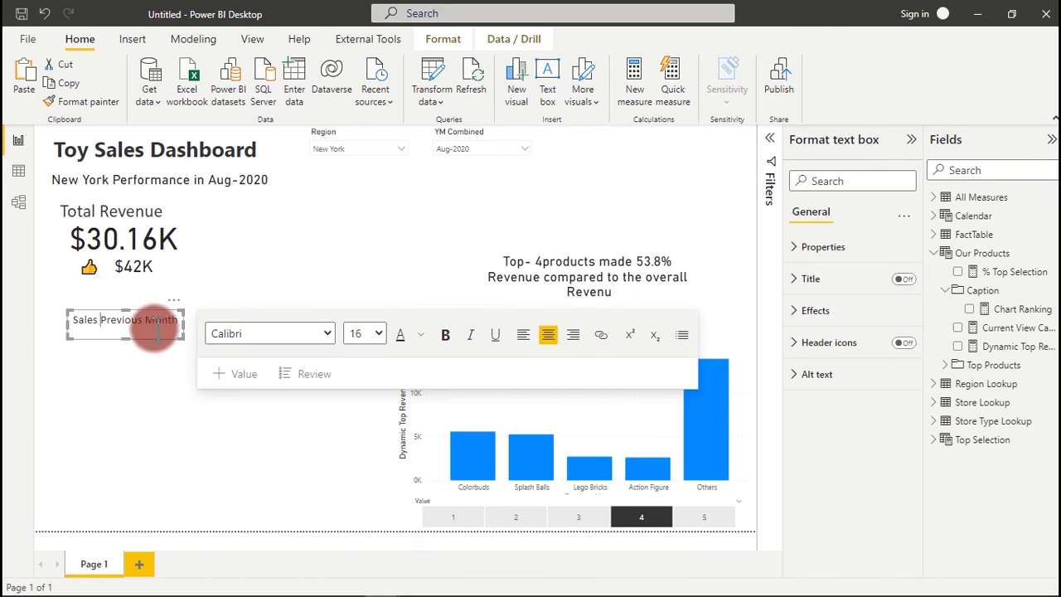
Shift the thumbs-up icon and Previous Revenue card down slightly and place the Sales Previous Month label between them and the Total Revenue card
left_click(172, 296)
left_click_drag(174, 298, 154, 425)
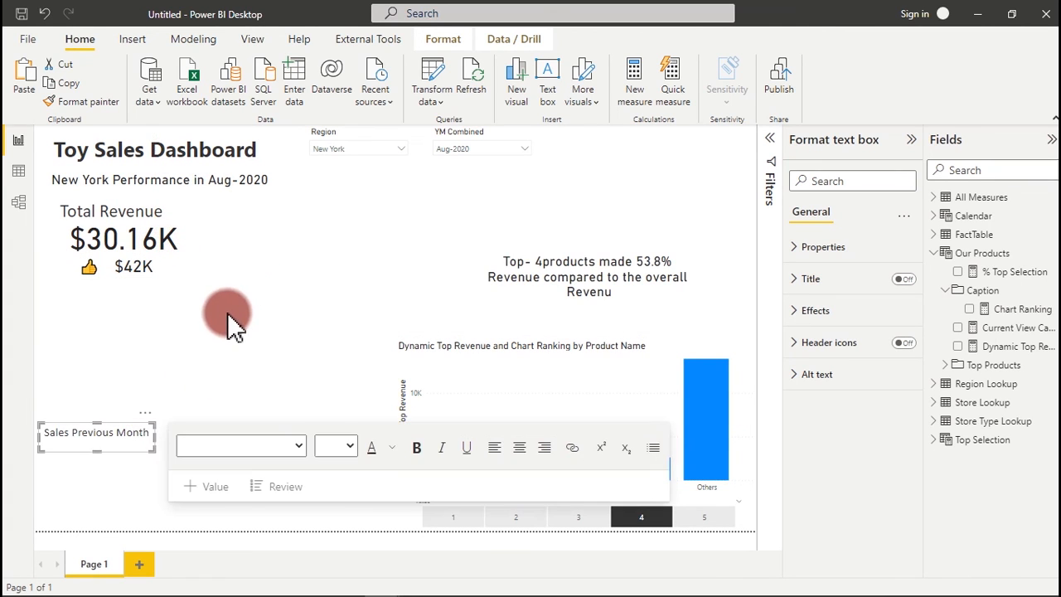
left_click_drag(227, 313, 53, 224)
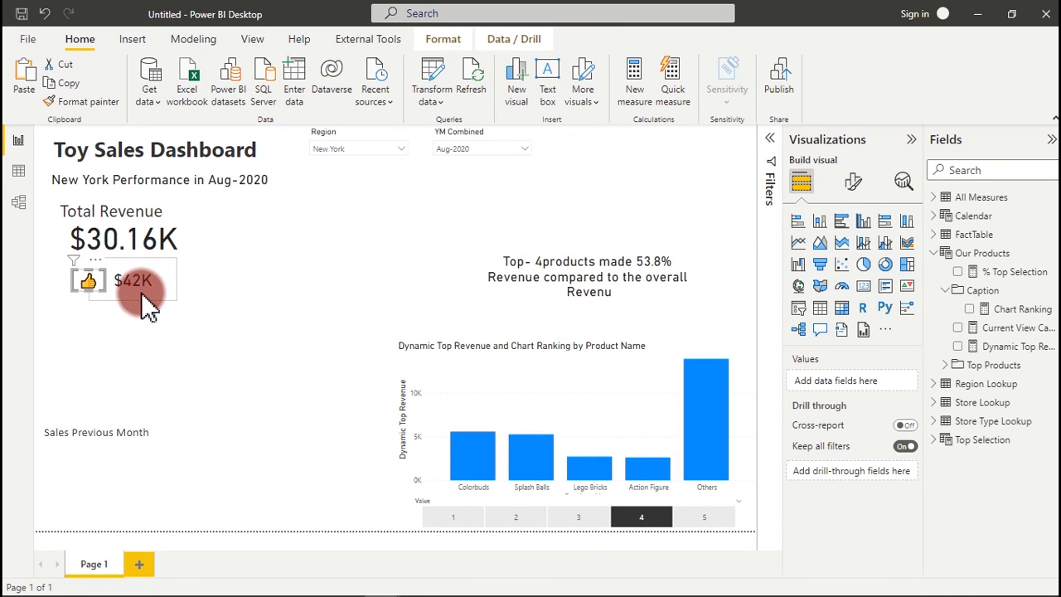
left_click(145, 303)
left_click(158, 379)
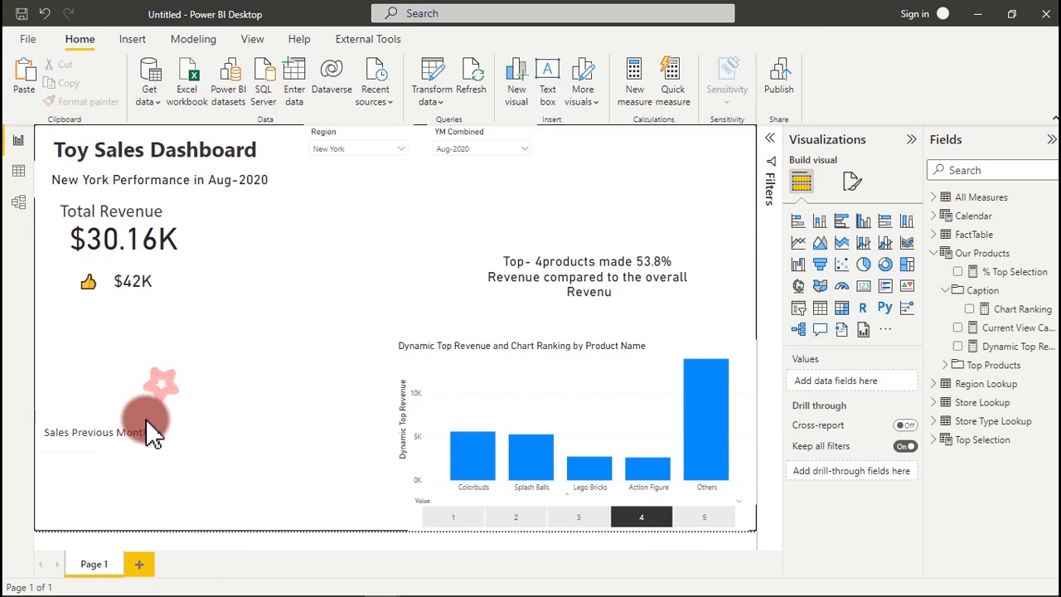
left_click_drag(148, 426, 166, 233)
left_click(379, 217)
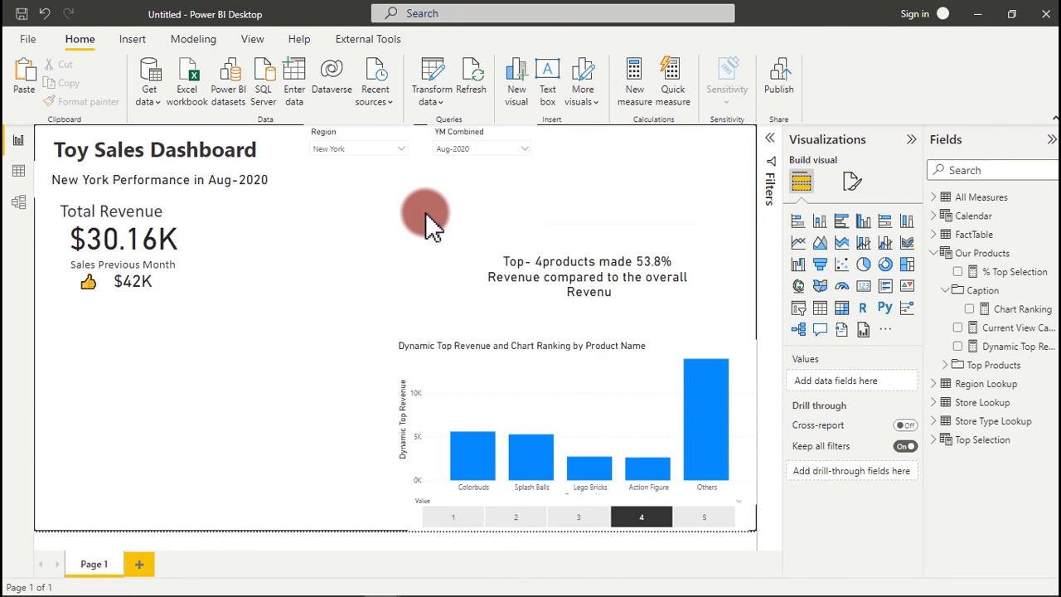
Move the % Top Selection caption card down onto the upper part of the top-products chart and deselect it
left_click_drag(557, 292, 494, 390)
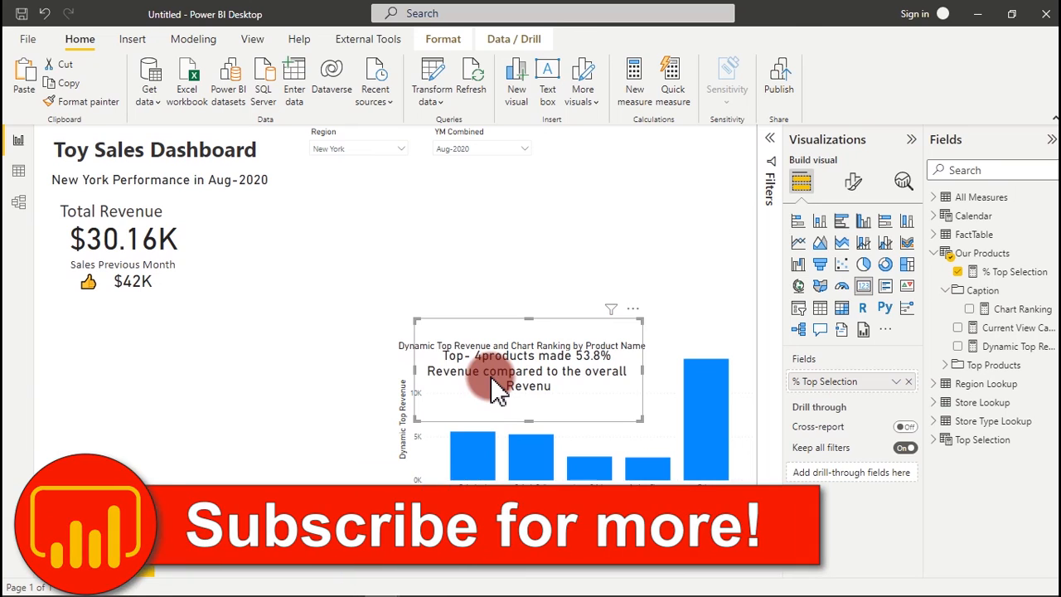
left_click(290, 297)
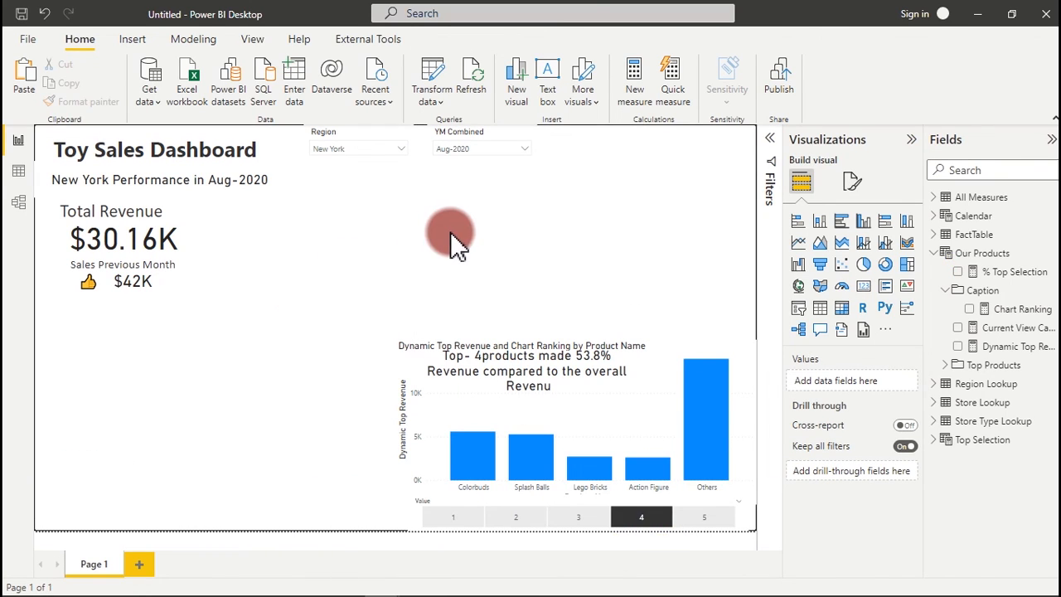
Create a stacked column chart of Total Revenue by weekdays, enlarge it and place it beside the revenue cards
left_click(936, 219)
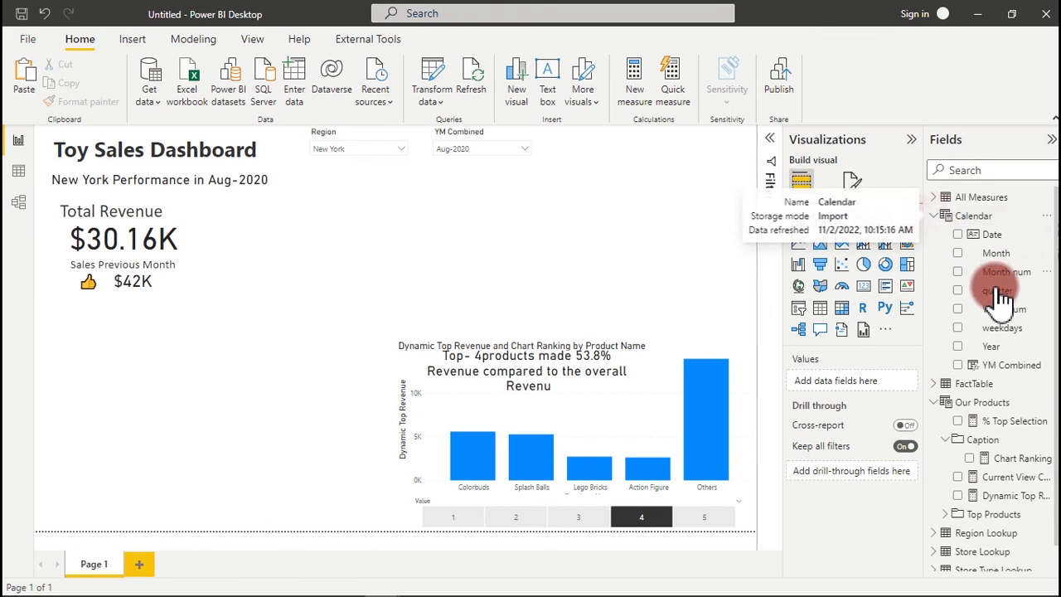
left_click(958, 328)
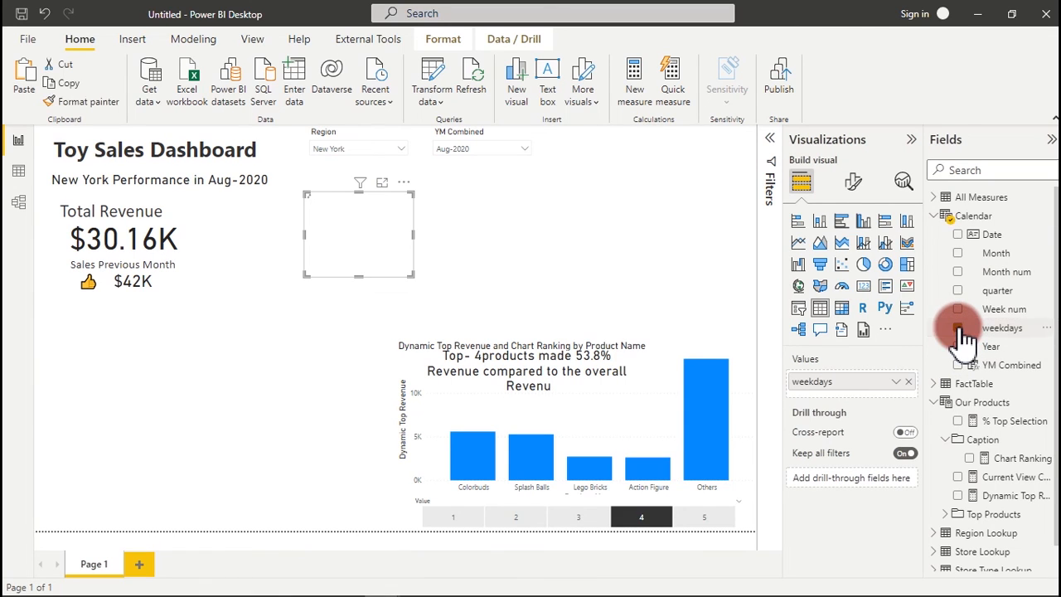
left_click(821, 222)
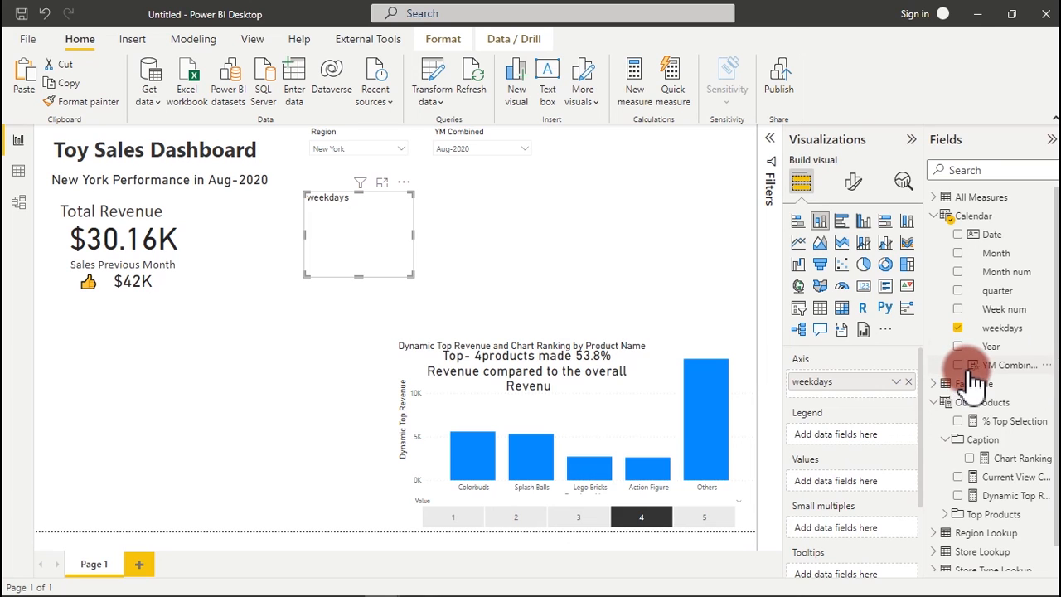
left_click(939, 214)
left_click(937, 197)
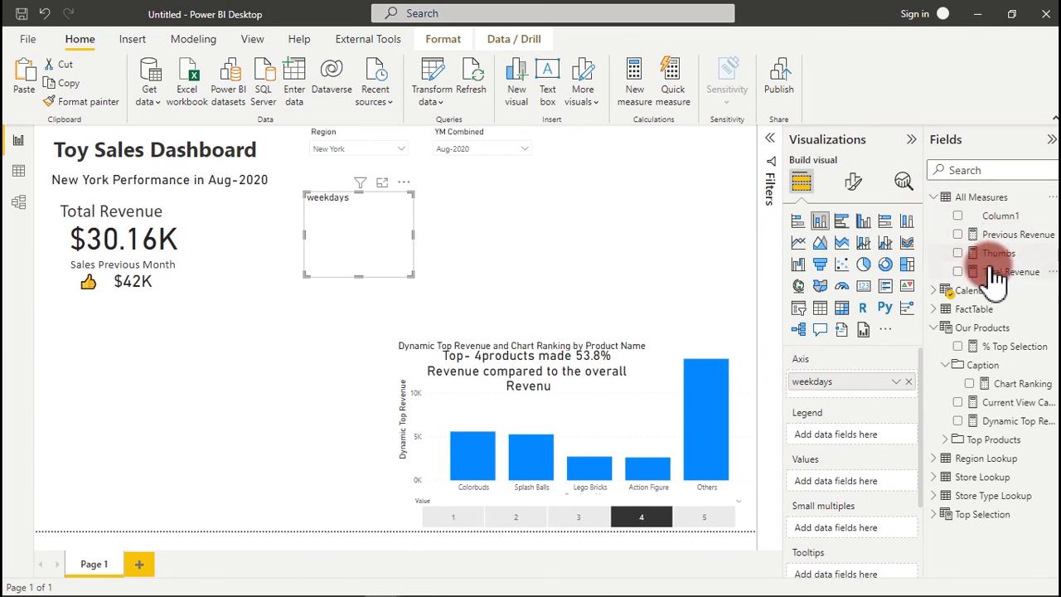
left_click(969, 274)
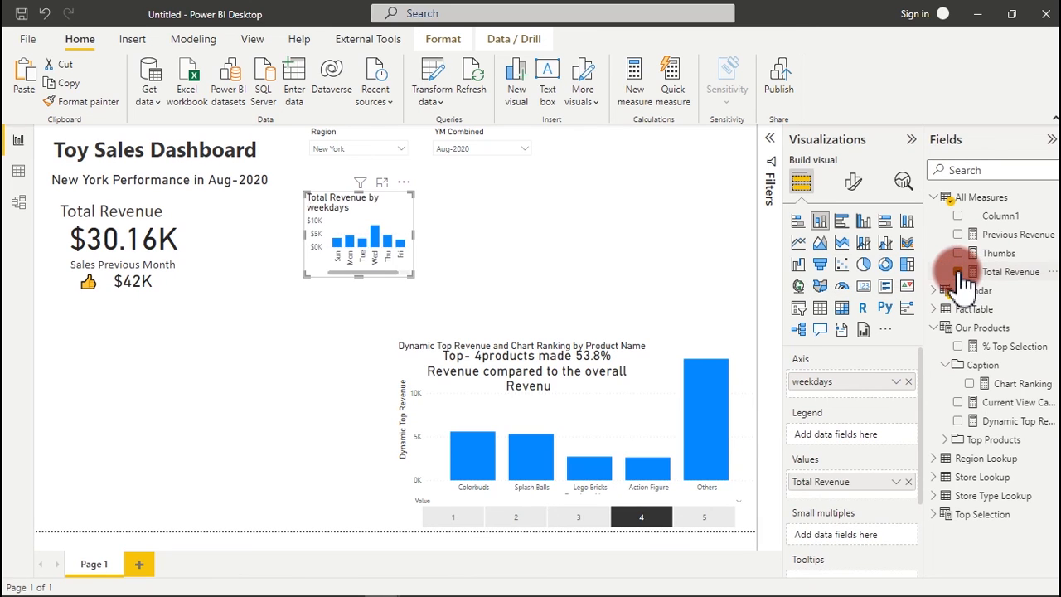
left_click_drag(477, 286, 502, 296)
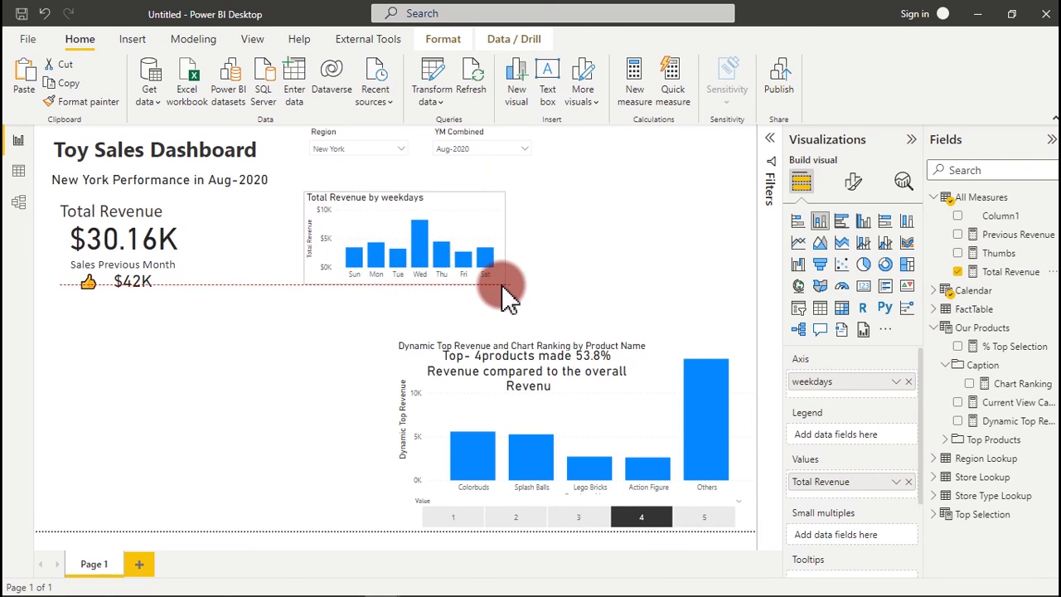
left_click_drag(390, 237, 330, 234)
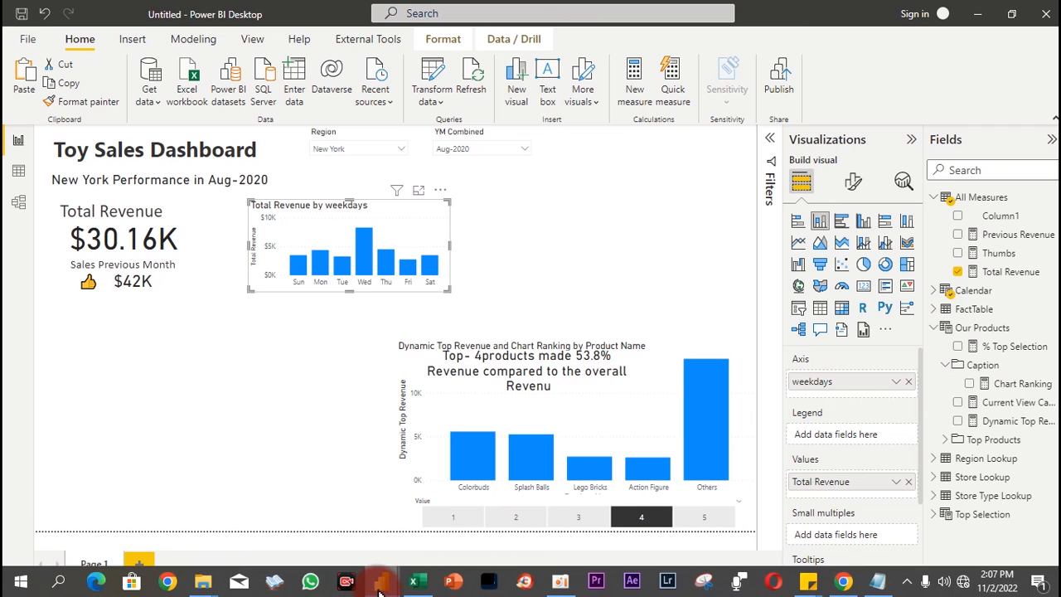
Preview the Toy Sales Dashboard report as a layout reference and return to the untitled report
mouse_move(374, 577)
mouse_move(335, 547)
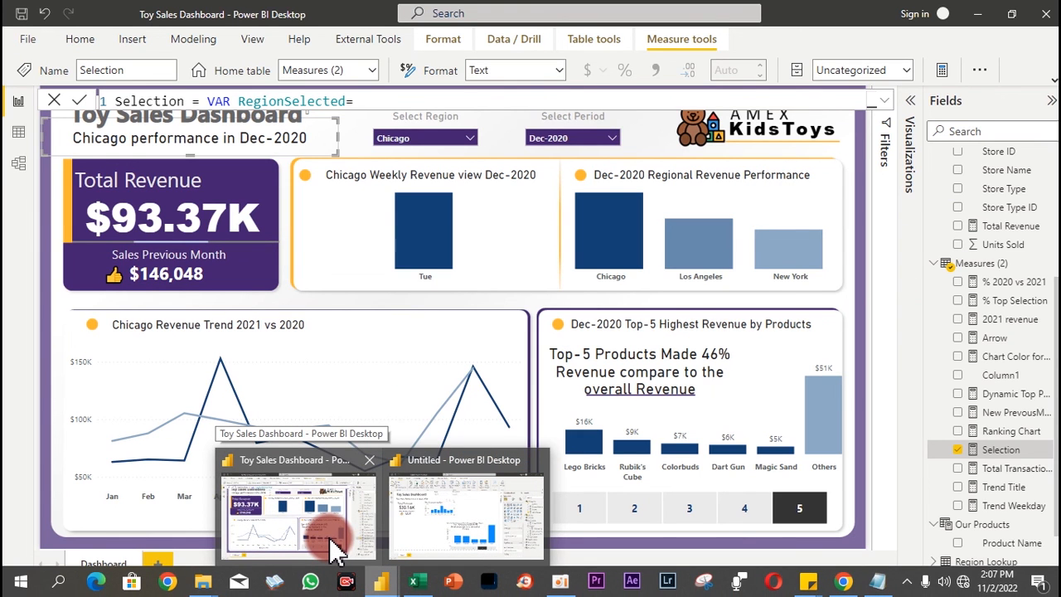
left_click(464, 509)
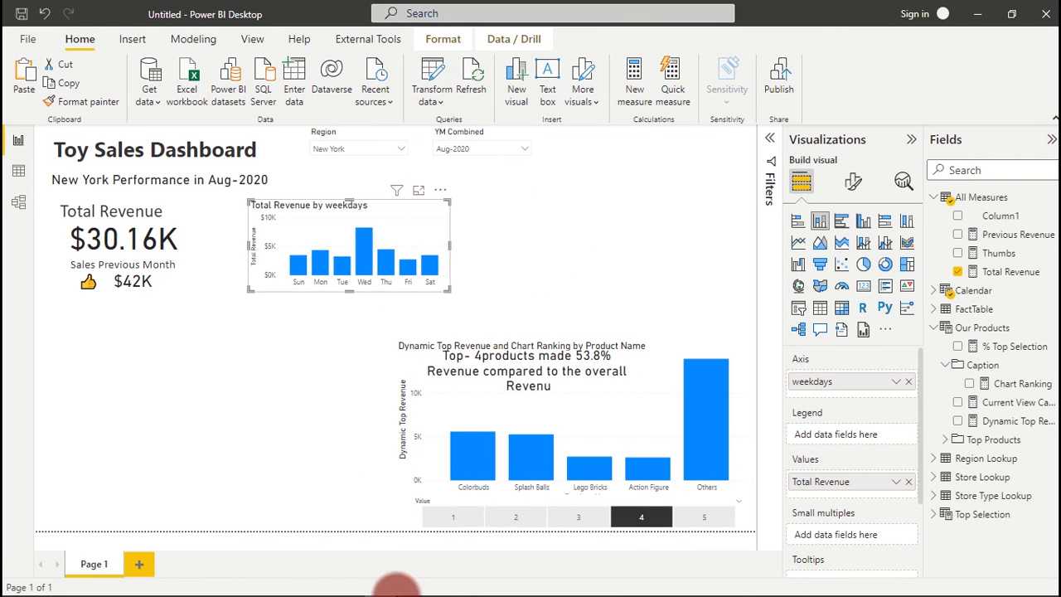
Duplicate the weekday revenue chart beside the original, widen the copy and replace its weekdays axis with Region from Region Lookup
mouse_move(414, 275)
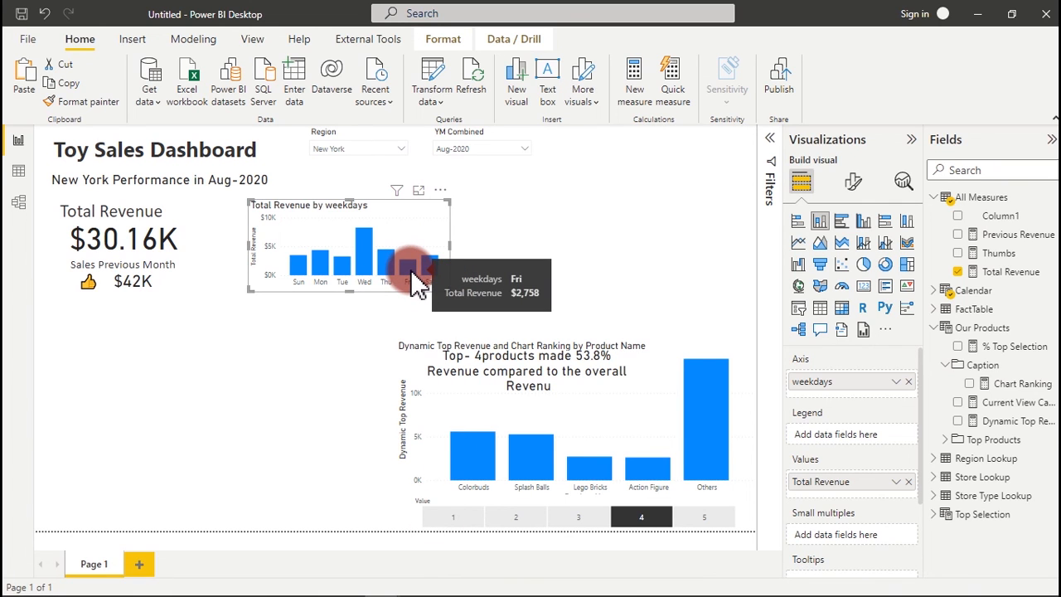
left_click_drag(415, 278, 749, 246)
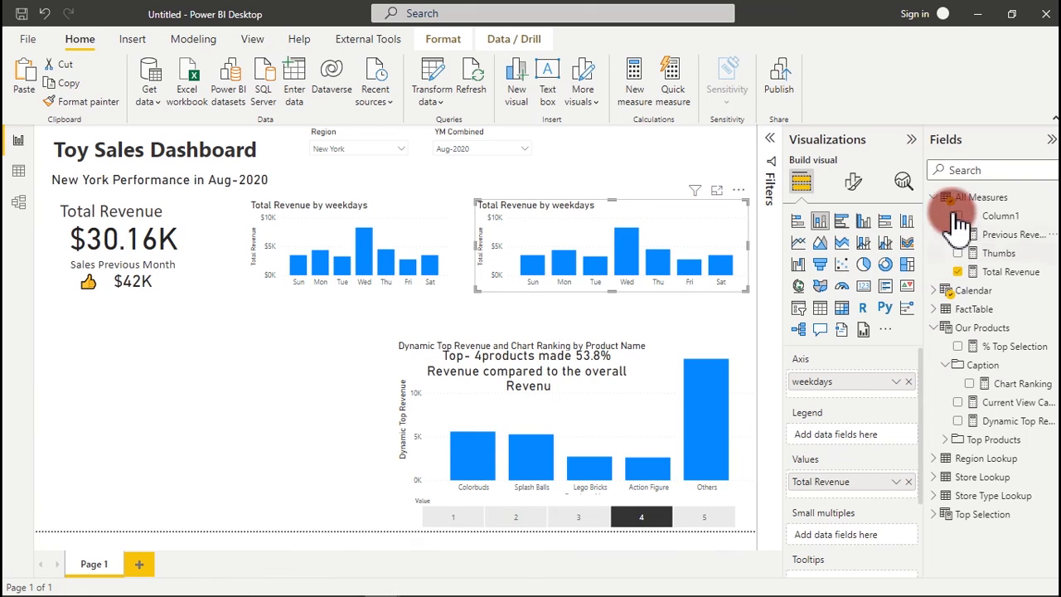
left_click(908, 381)
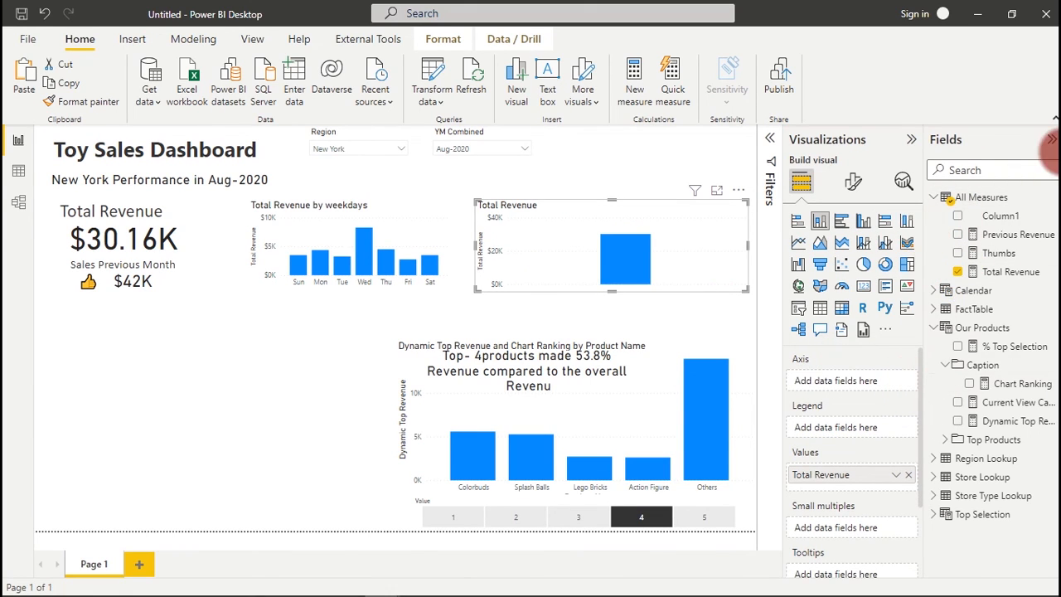
left_click(1050, 141)
left_click(1046, 146)
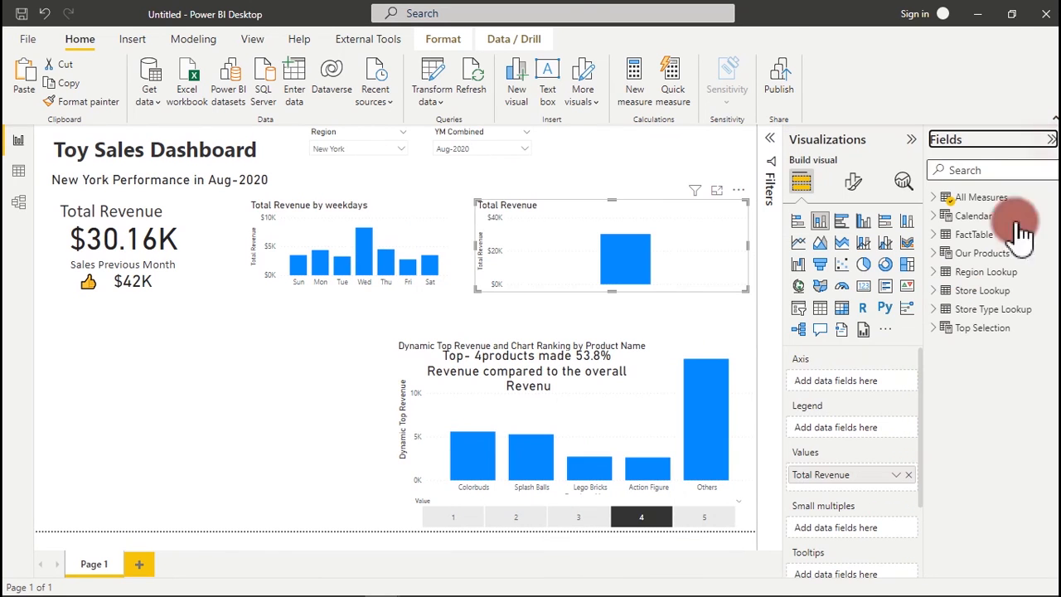
left_click(941, 276)
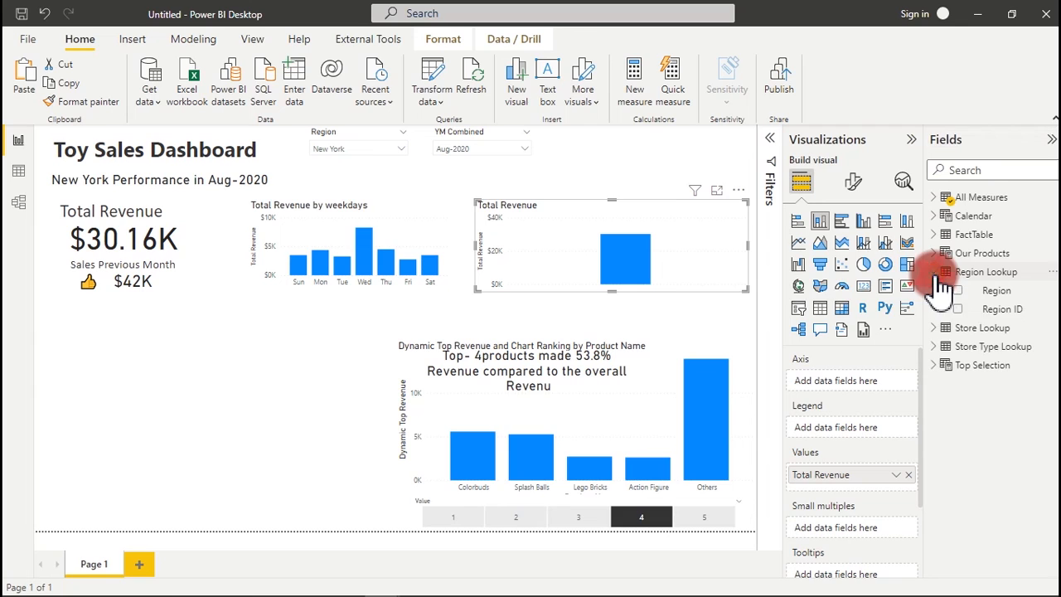
left_click(960, 290)
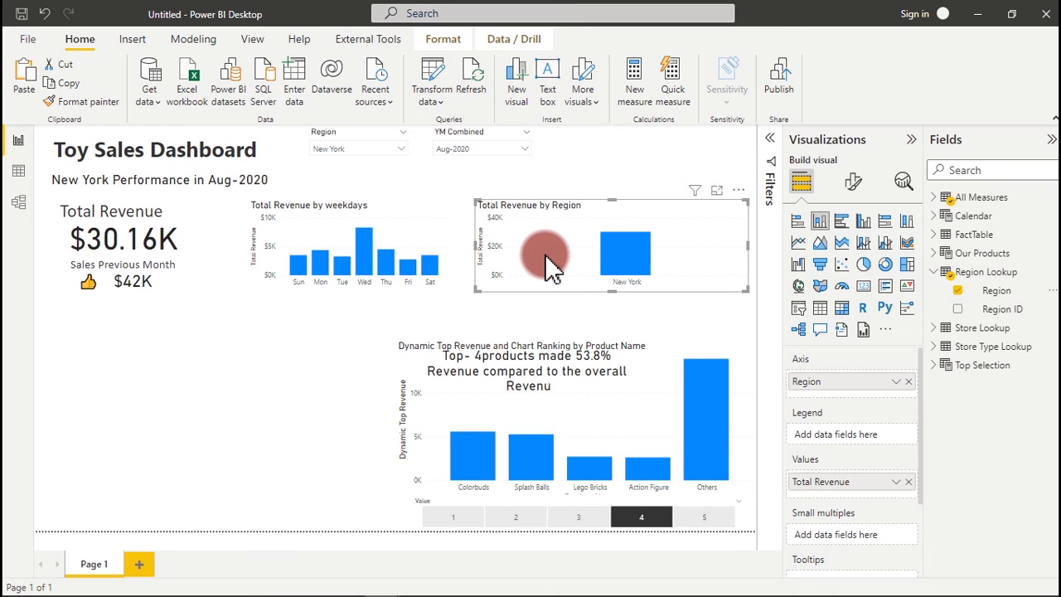
Edit the Region slicer's interactions so that it does not filter the Total Revenue by Region chart
left_click(396, 161)
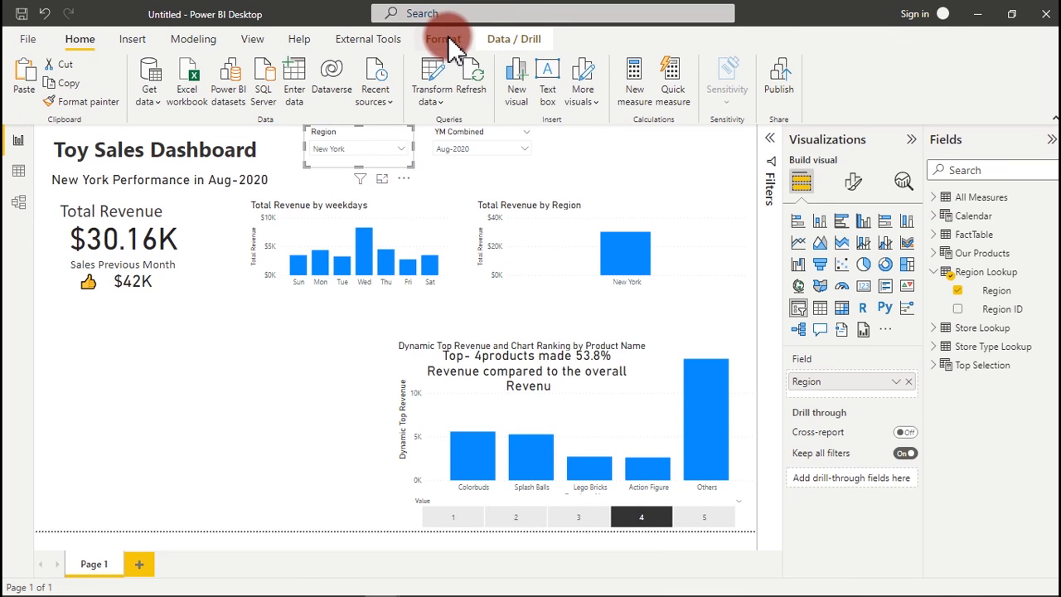
left_click(445, 40)
left_click(26, 87)
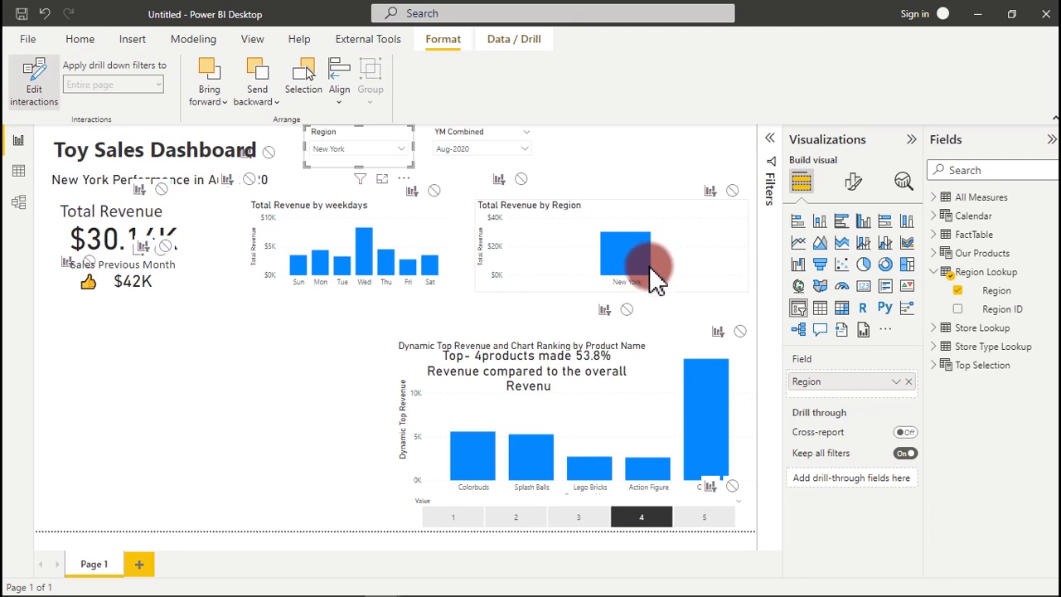
left_click(732, 193)
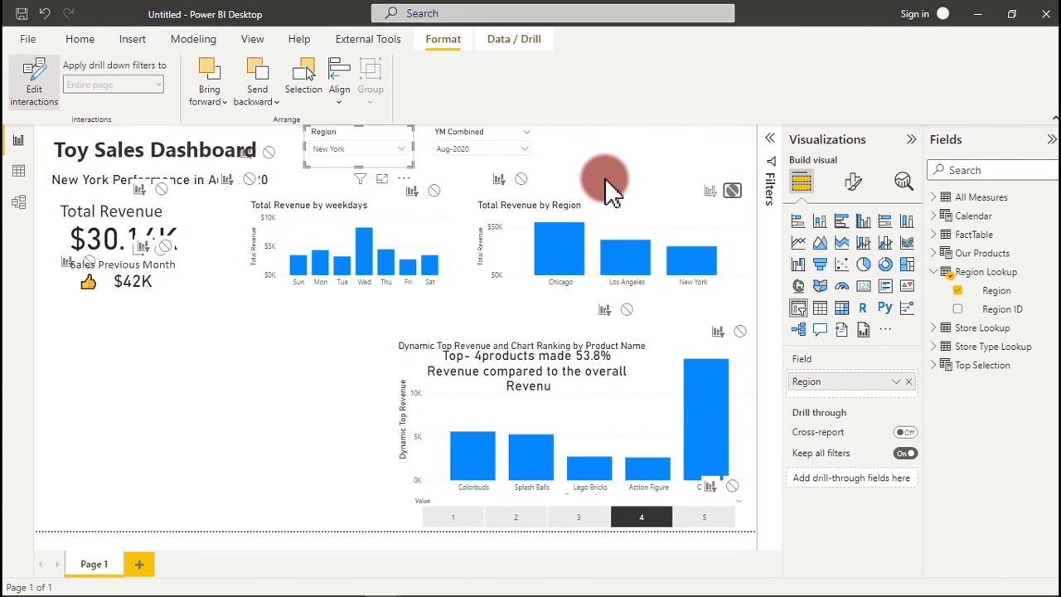
left_click(37, 87)
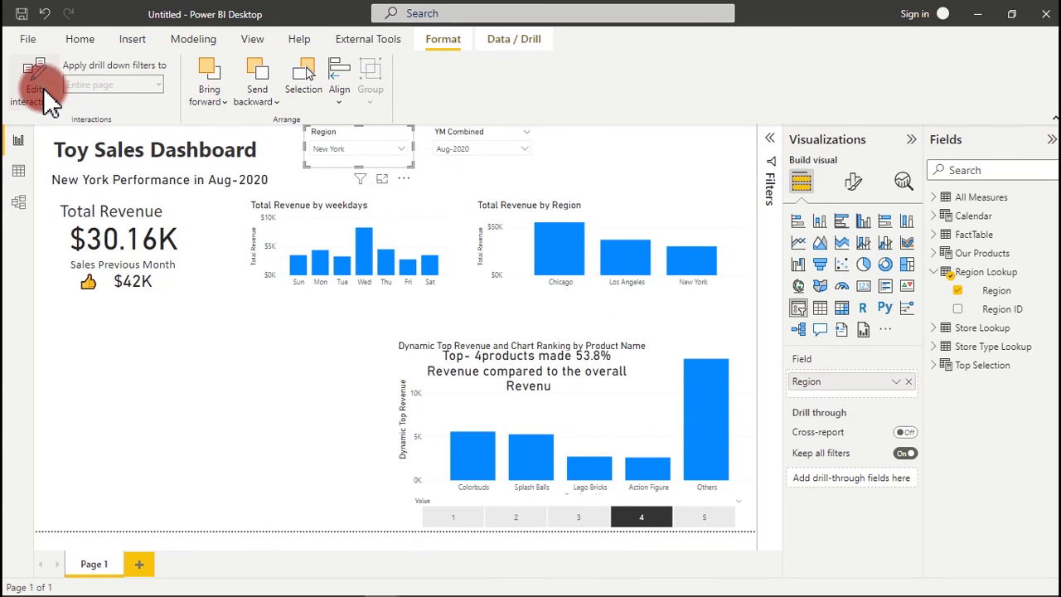
left_click(241, 406)
Narrow the top-products chart slightly from its left edge and deselect it
mouse_move(327, 584)
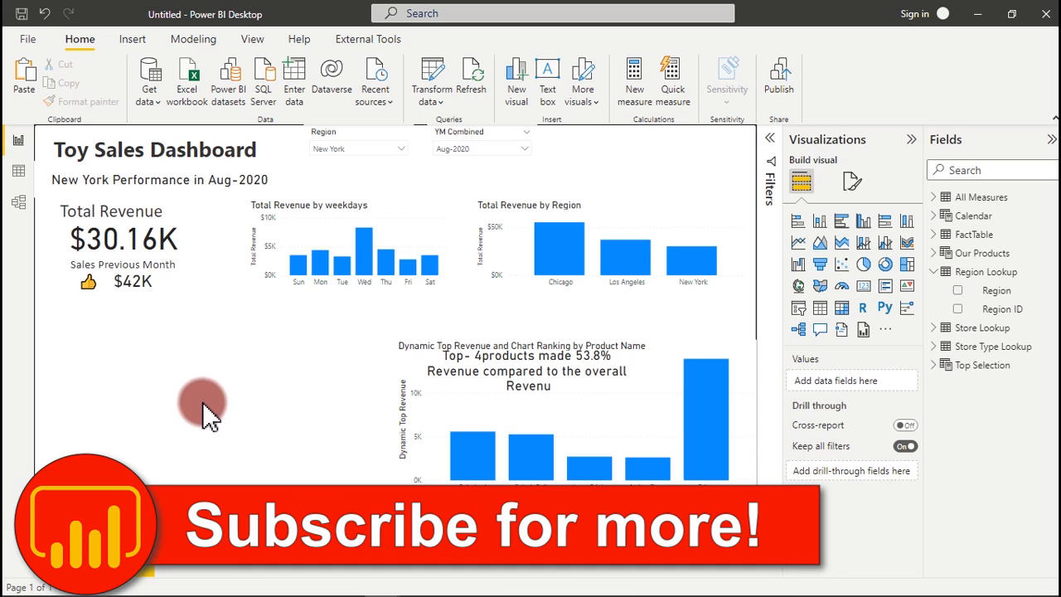
left_click(406, 437)
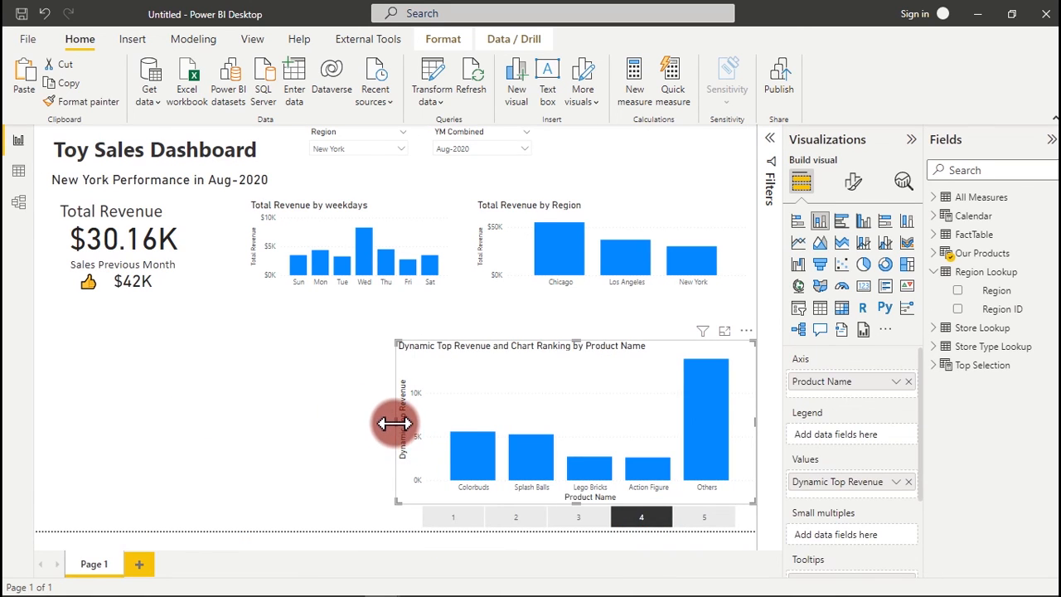
left_click_drag(395, 424, 419, 424)
left_click(334, 426)
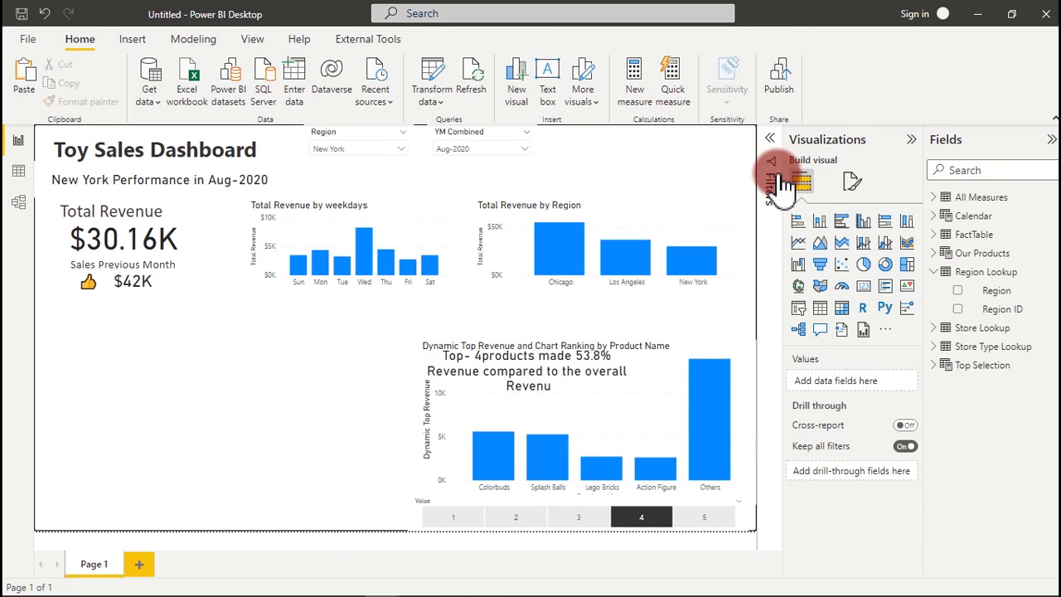
Add an empty line chart and size it to fill the space beside the top-products chart
left_click(798, 240)
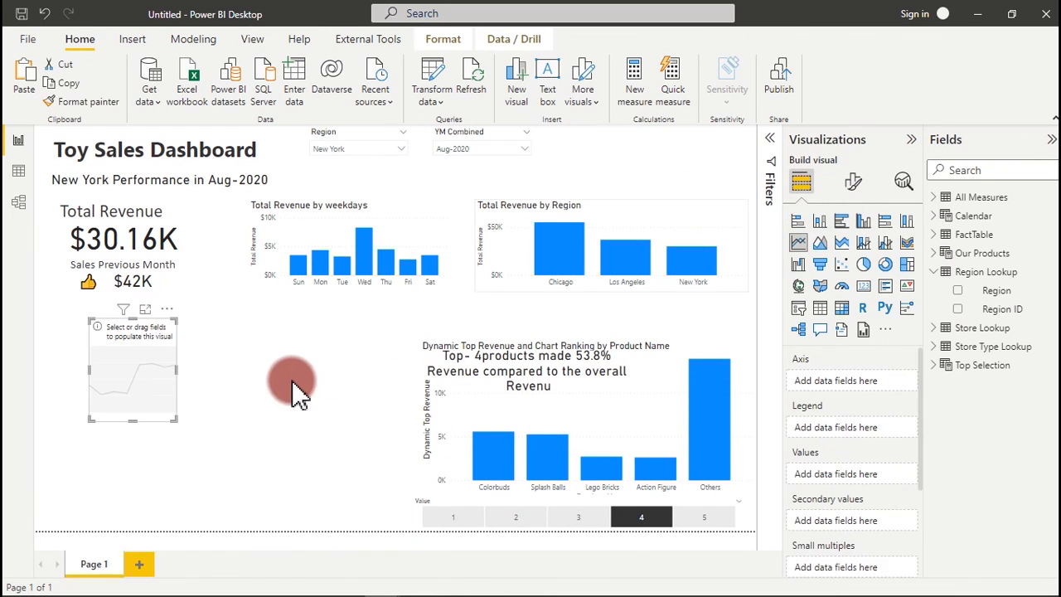
left_click_drag(126, 372, 407, 406)
left_click_drag(225, 450, 220, 521)
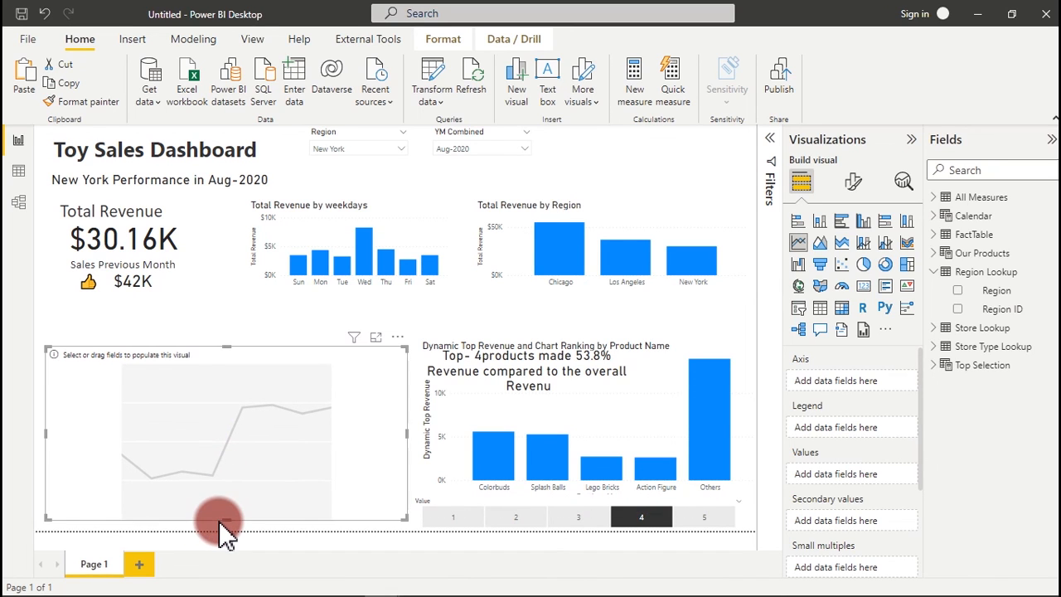
Populate the line chart with Month on the axis, Year as legend and Total Revenue as values
left_click(943, 219)
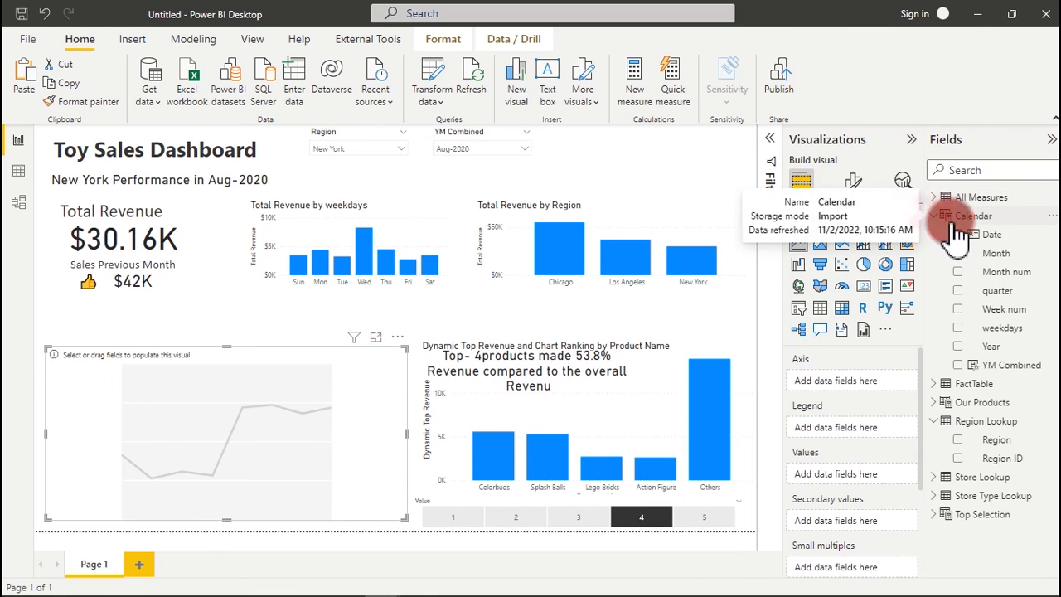
left_click(963, 252)
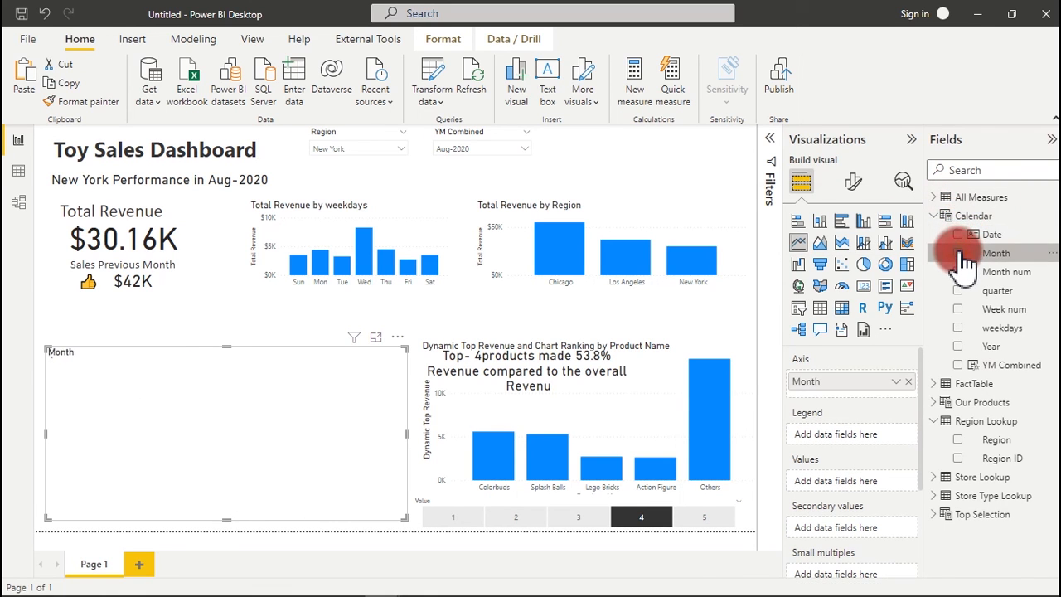
left_click(955, 345)
left_click(935, 217)
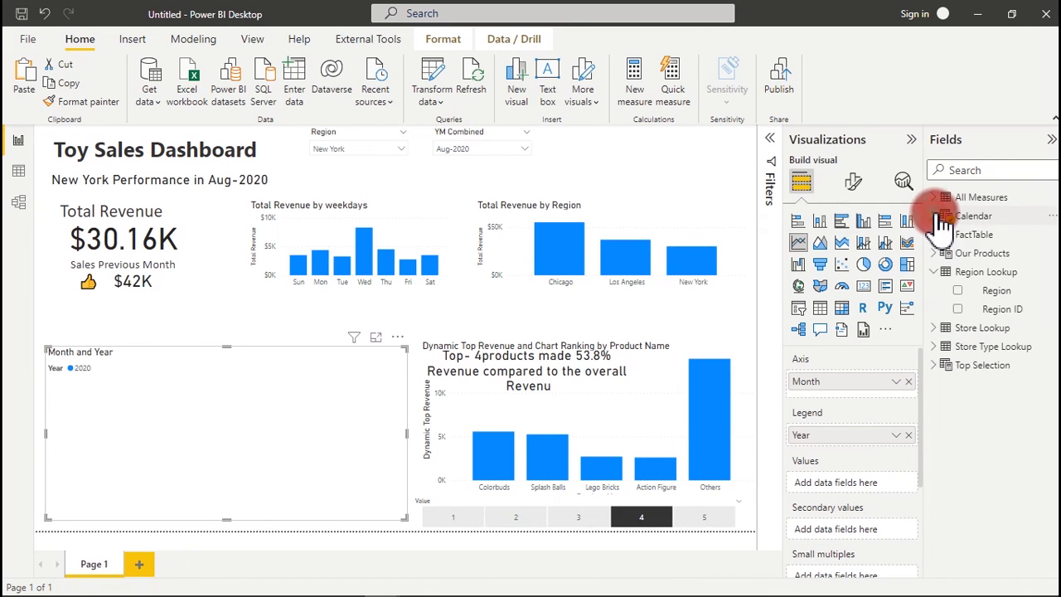
left_click(935, 197)
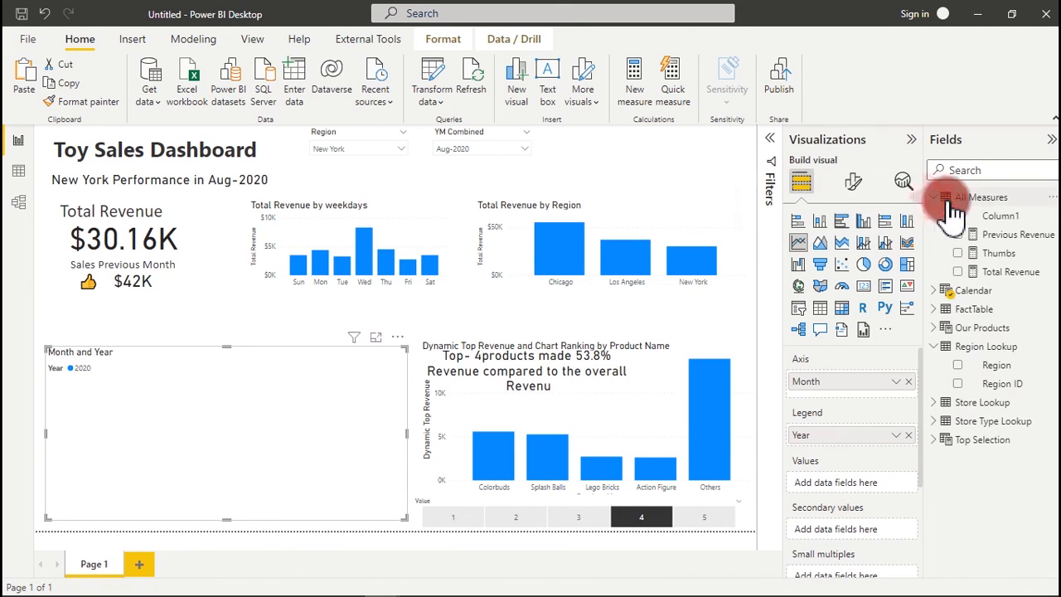
left_click(959, 271)
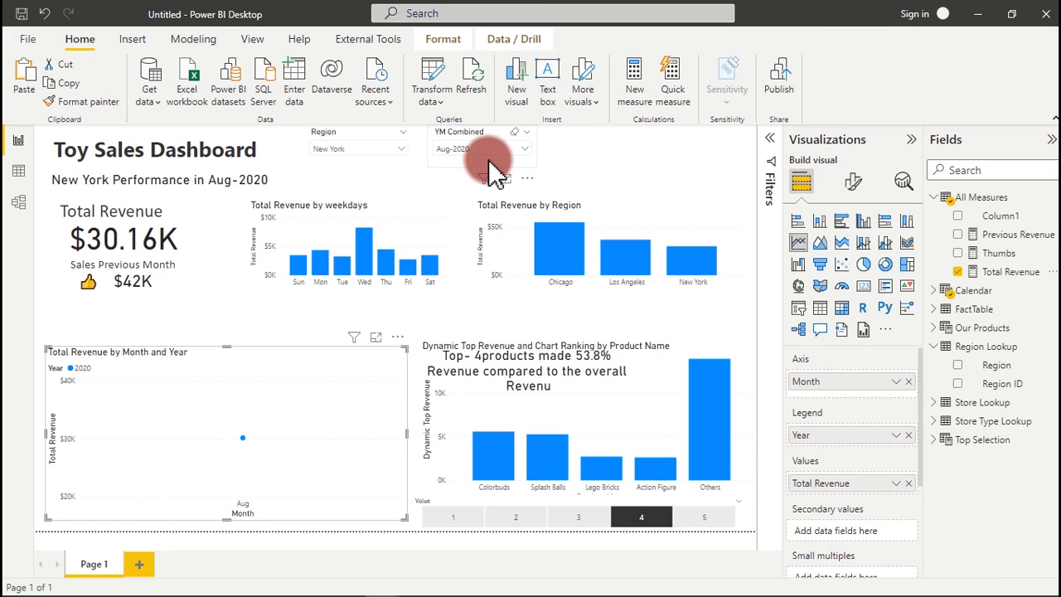
Edit the YM Combined slicer's interactions so that it does not filter the Total Revenue by Month and Year line chart
left_click(490, 164)
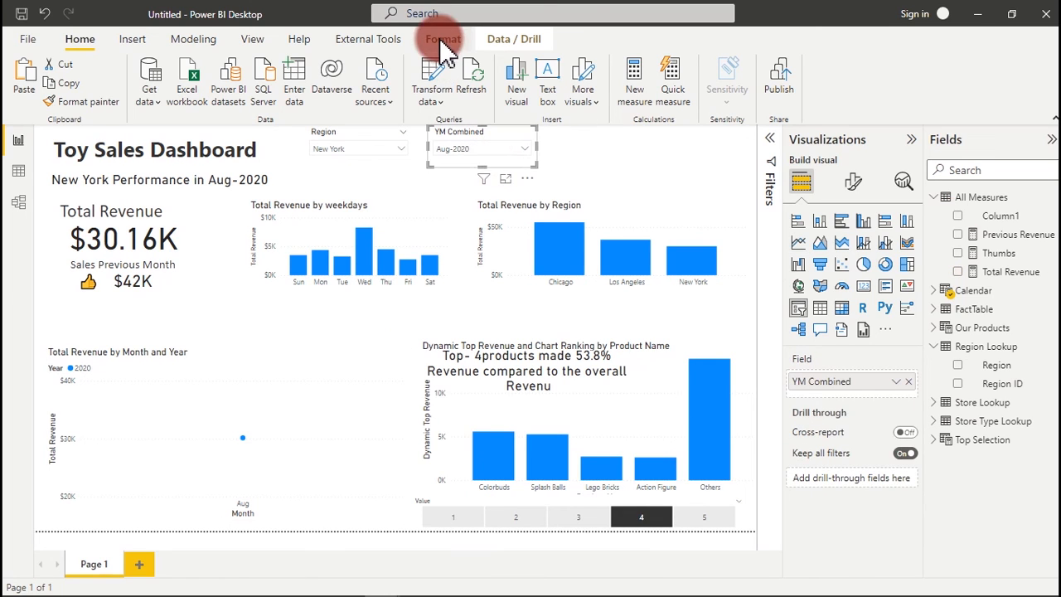
left_click(443, 39)
left_click(33, 93)
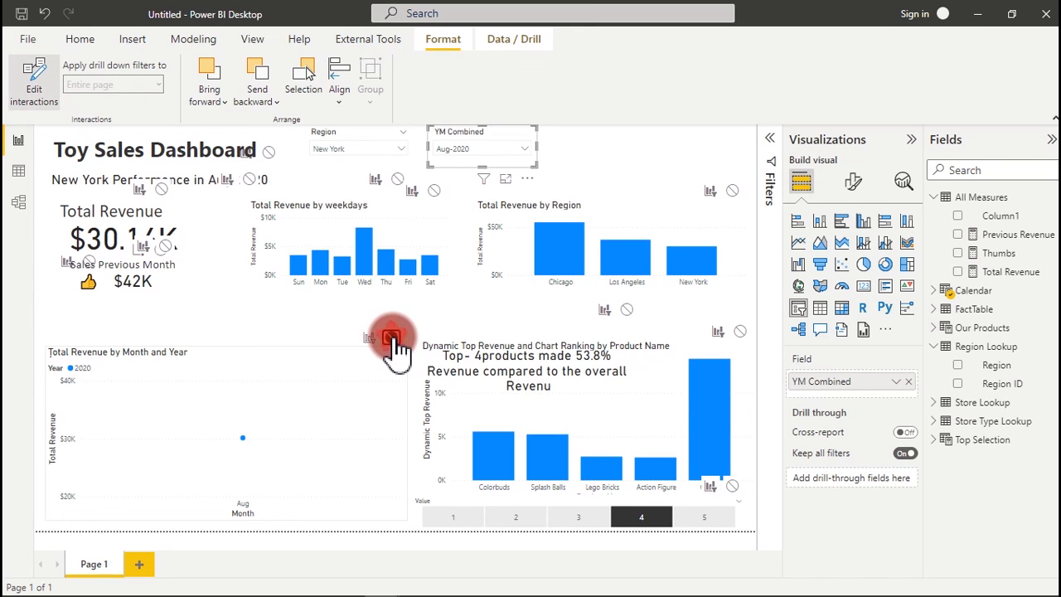
left_click(391, 338)
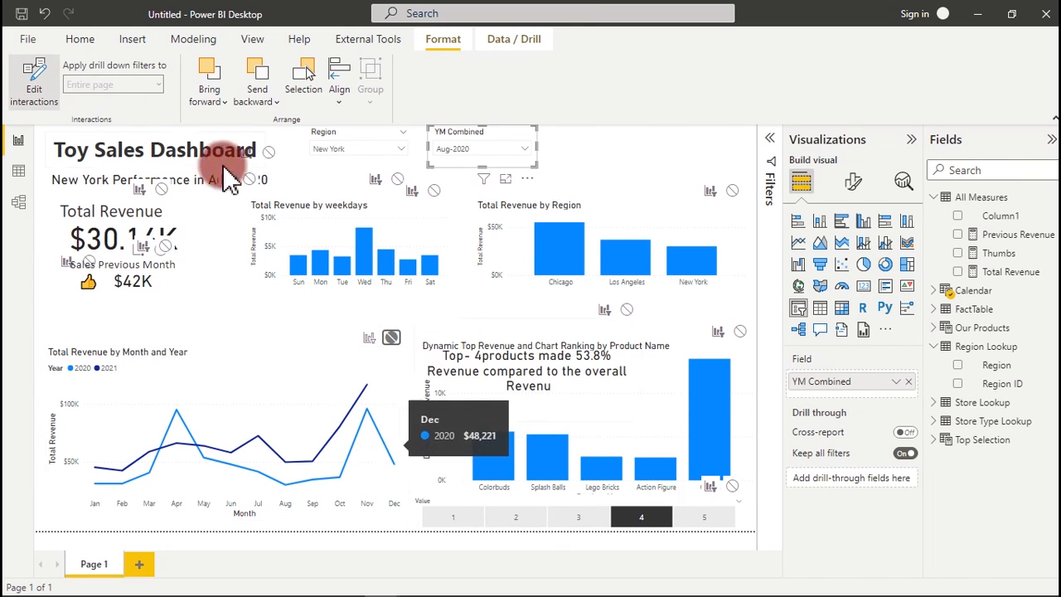
left_click(34, 83)
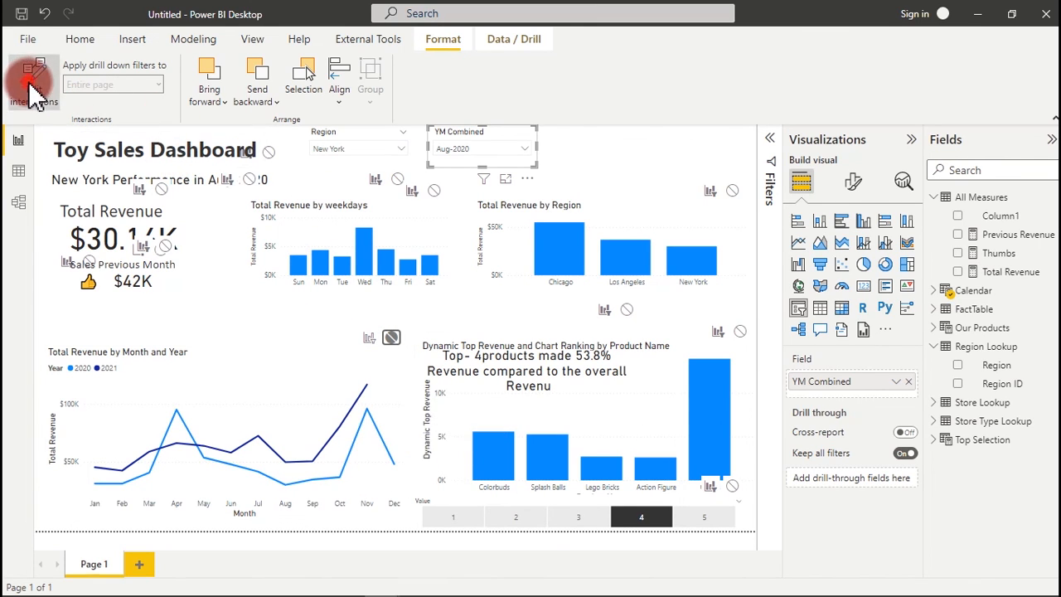
left_click(267, 317)
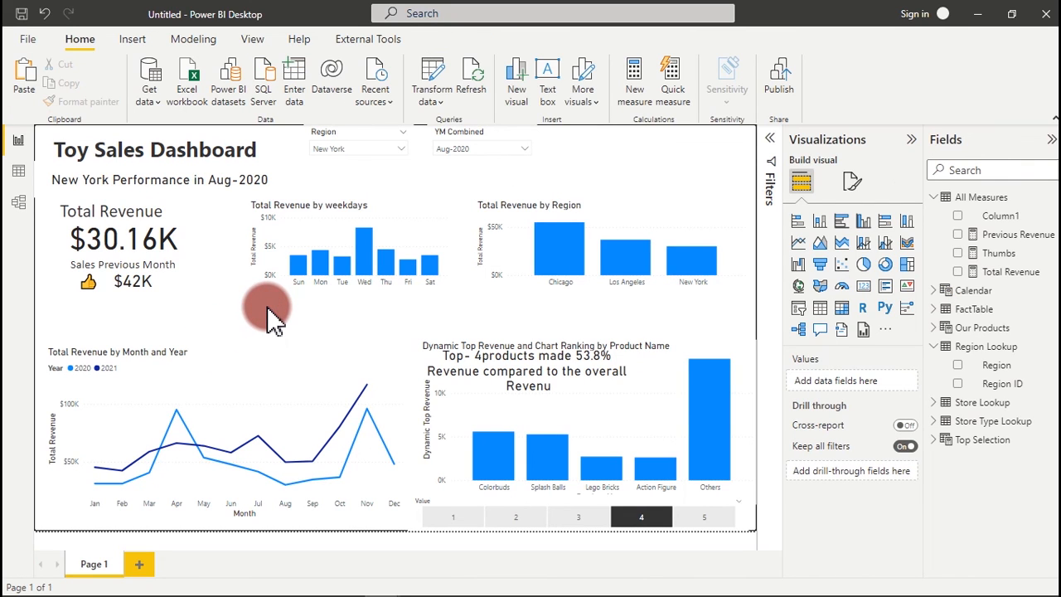
Narrow the Total Revenue by Month and Year line chart slightly from its right edge and deselect it
left_click(289, 355)
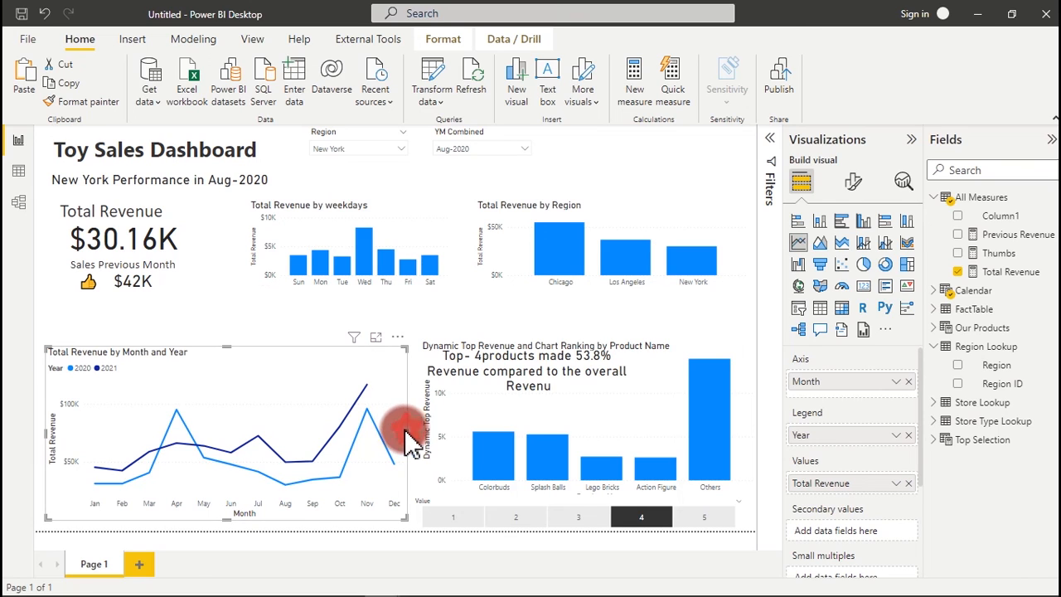
left_click_drag(406, 433, 403, 438)
left_click(273, 342)
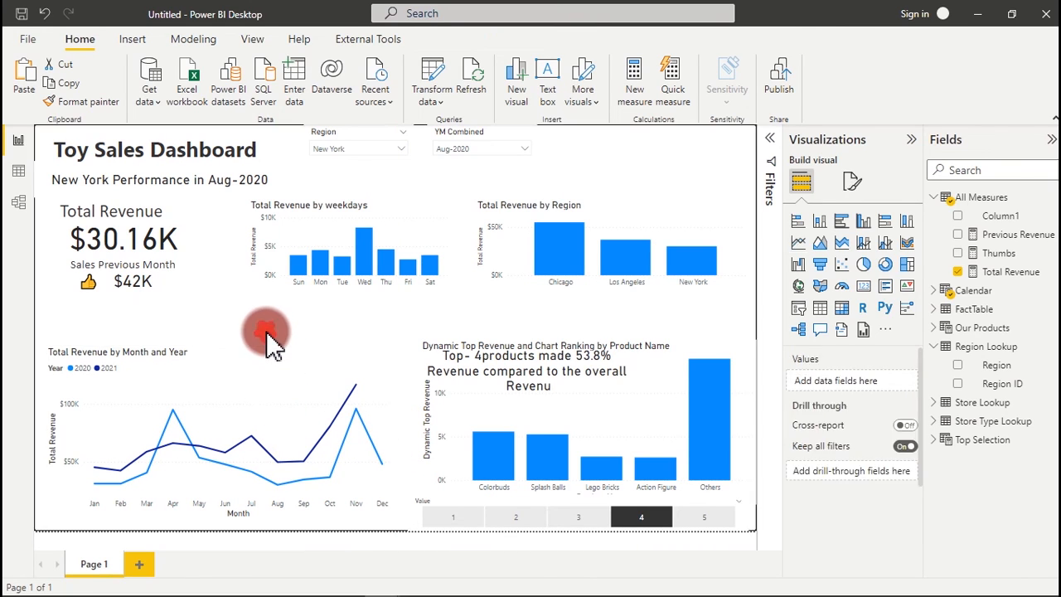
Switch to the finished Toy Sales Dashboard report to compare its layout and styling, and return to the untitled report
mouse_move(543, 586)
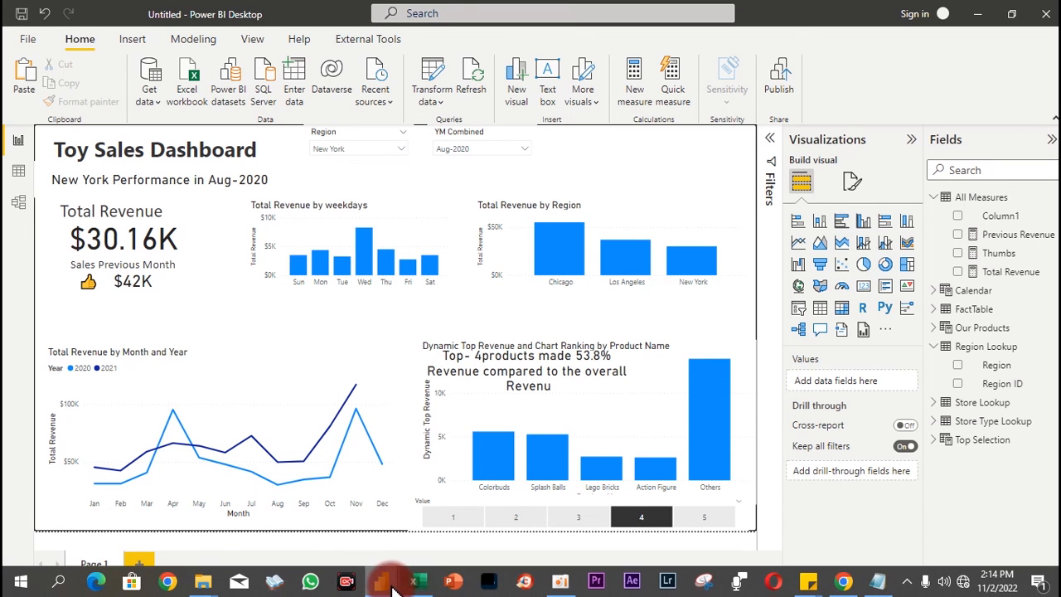
mouse_move(383, 583)
left_click(332, 543)
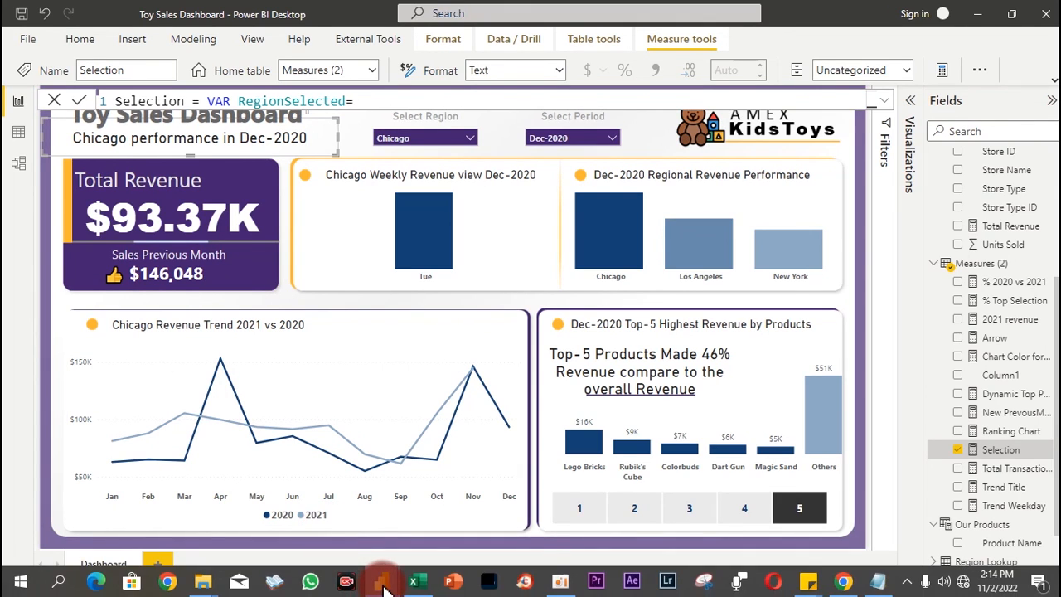
mouse_move(384, 581)
left_click(454, 527)
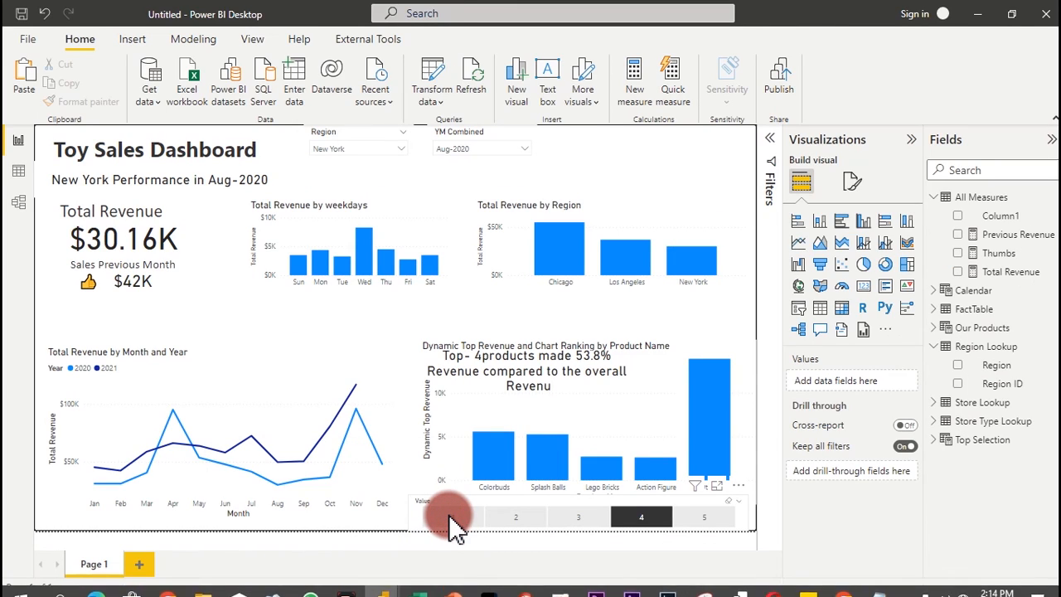